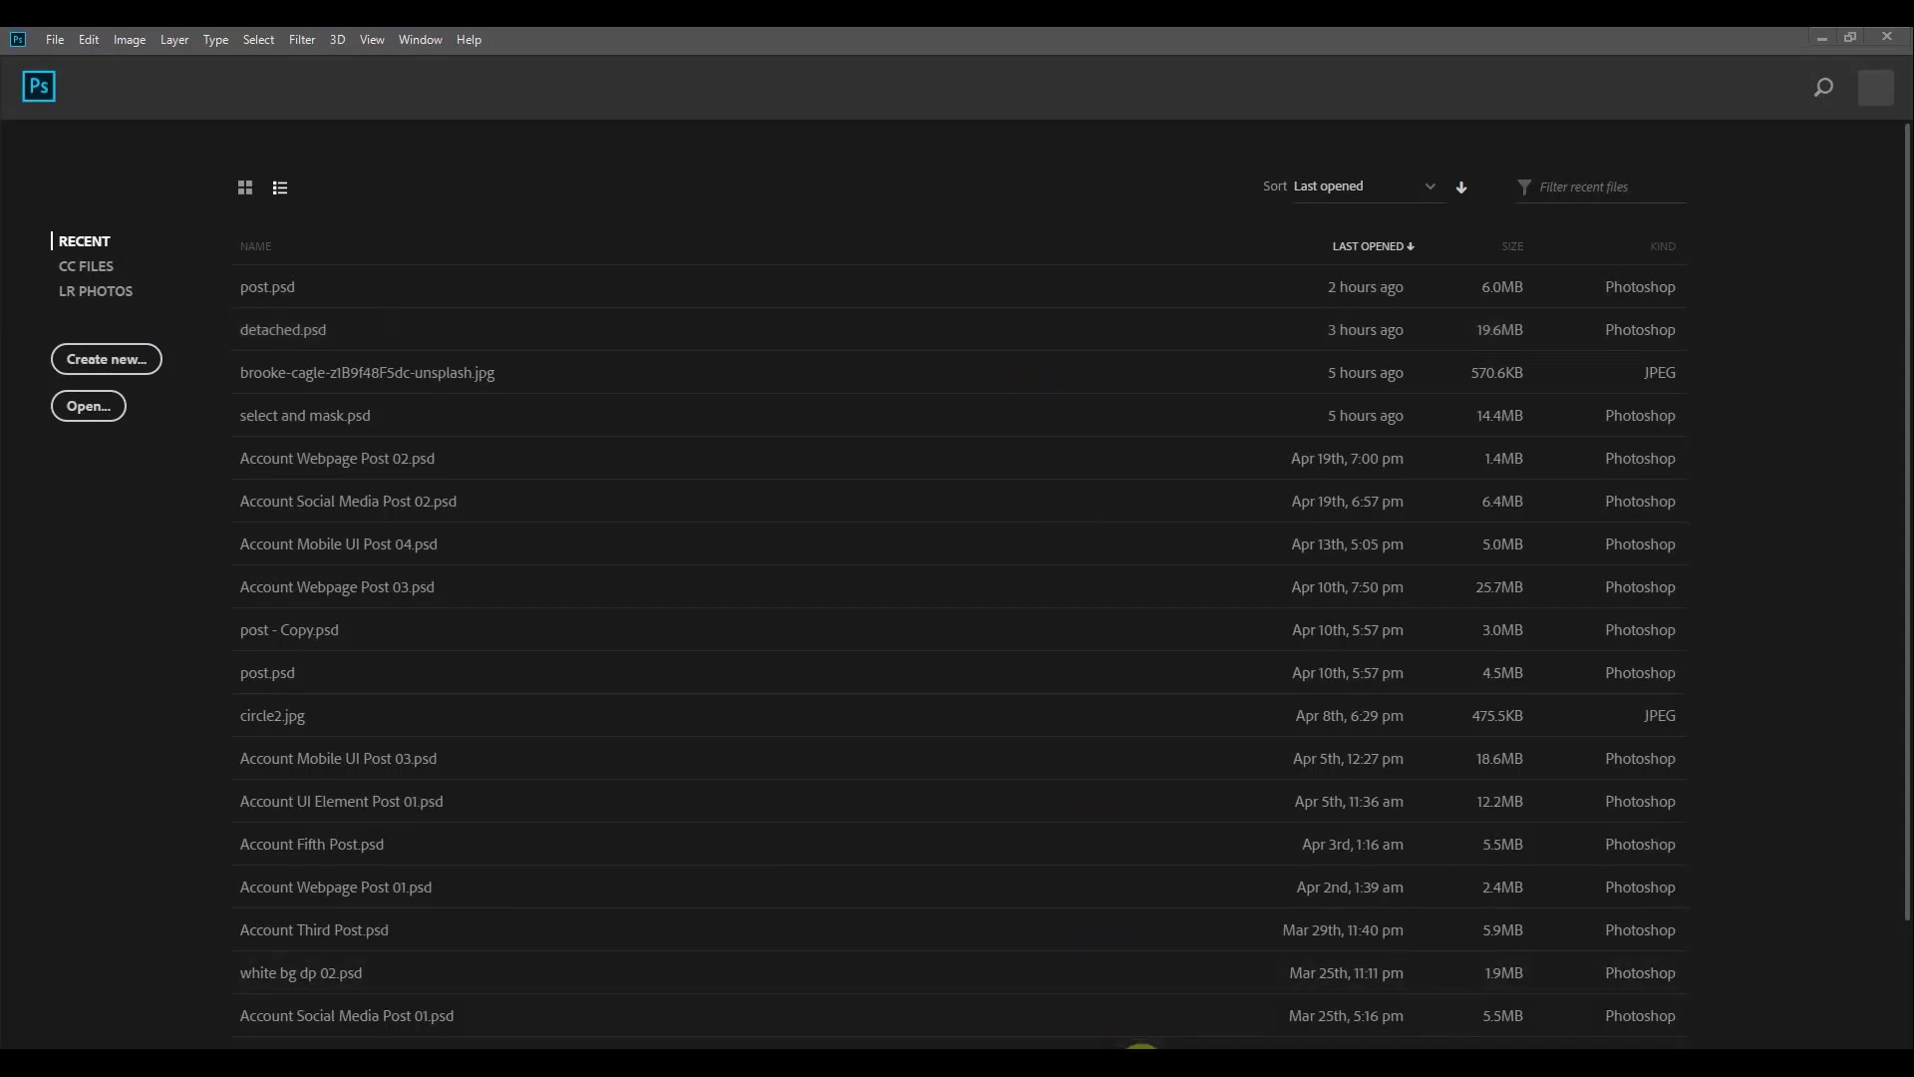
Compare the thumbnail and list views of the recent files, ending in list view
mouse_move(1139, 1065)
click(246, 189)
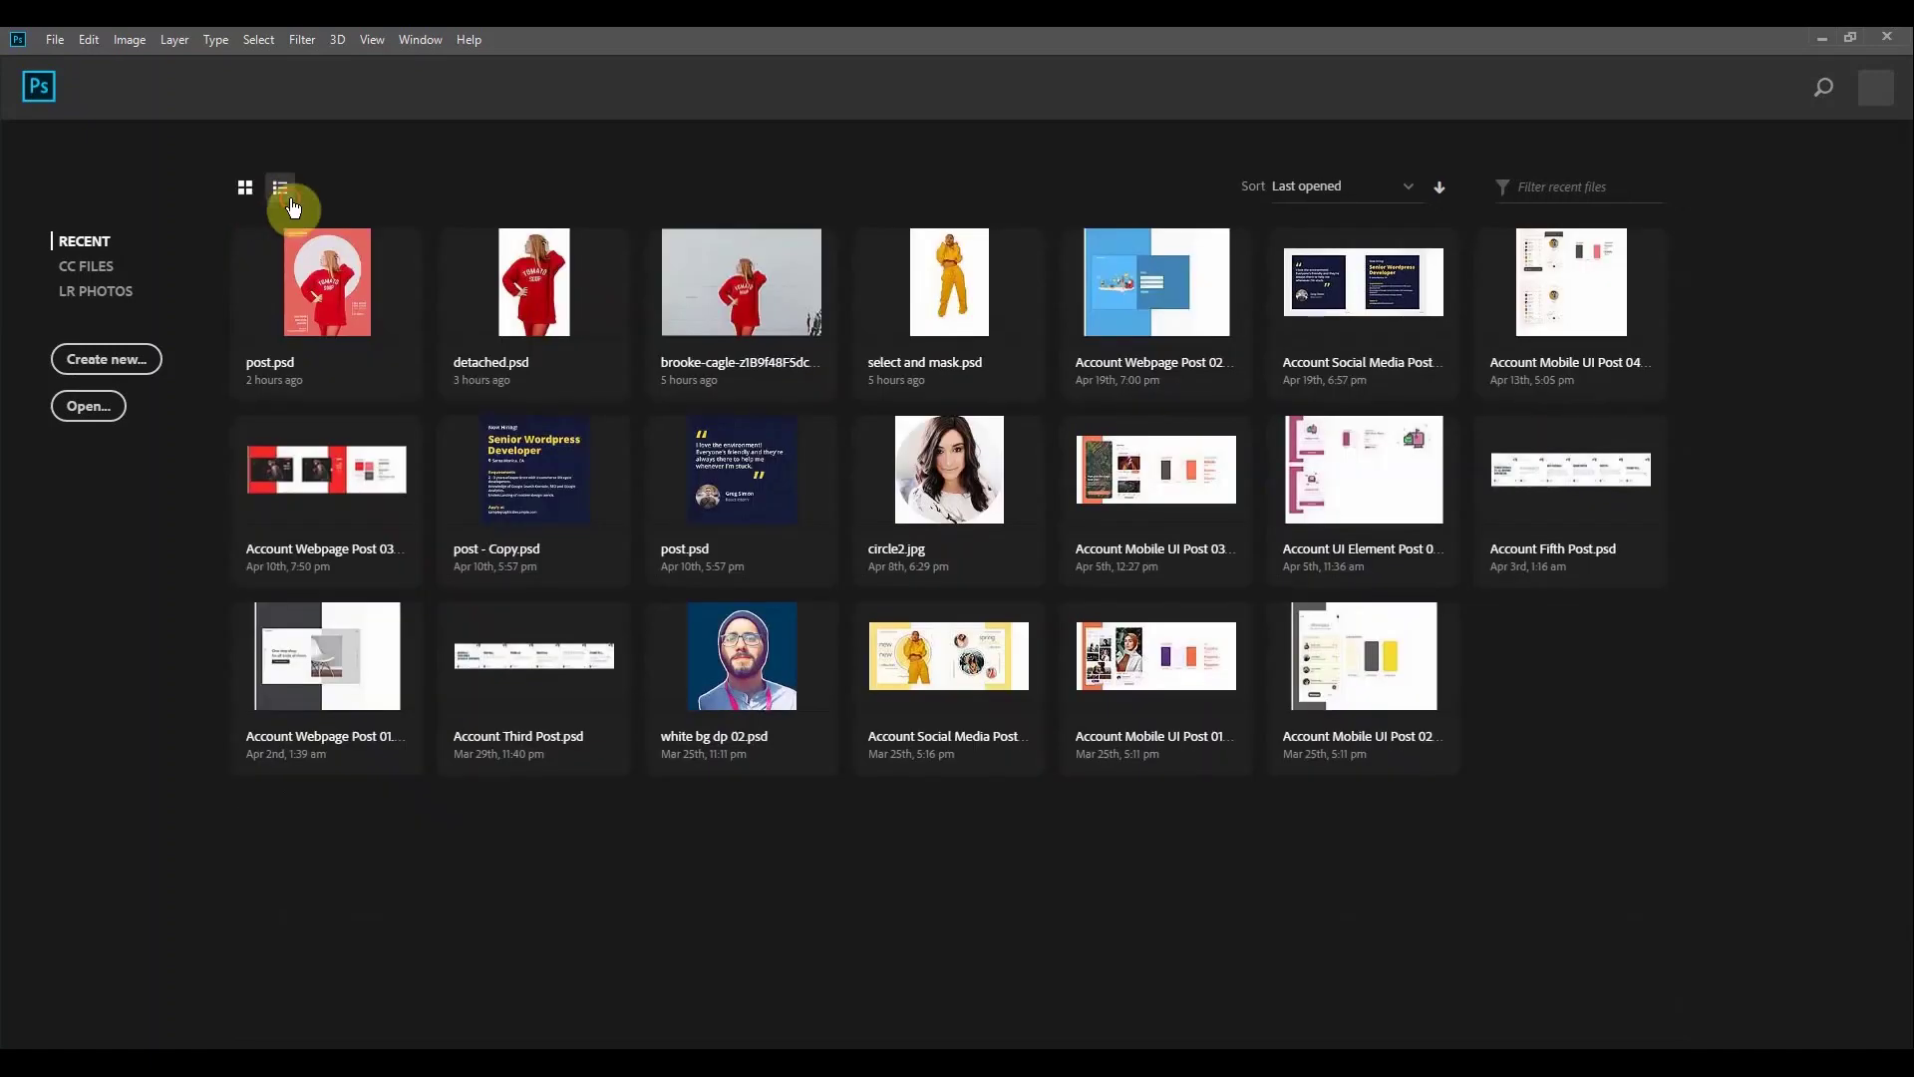
click(289, 200)
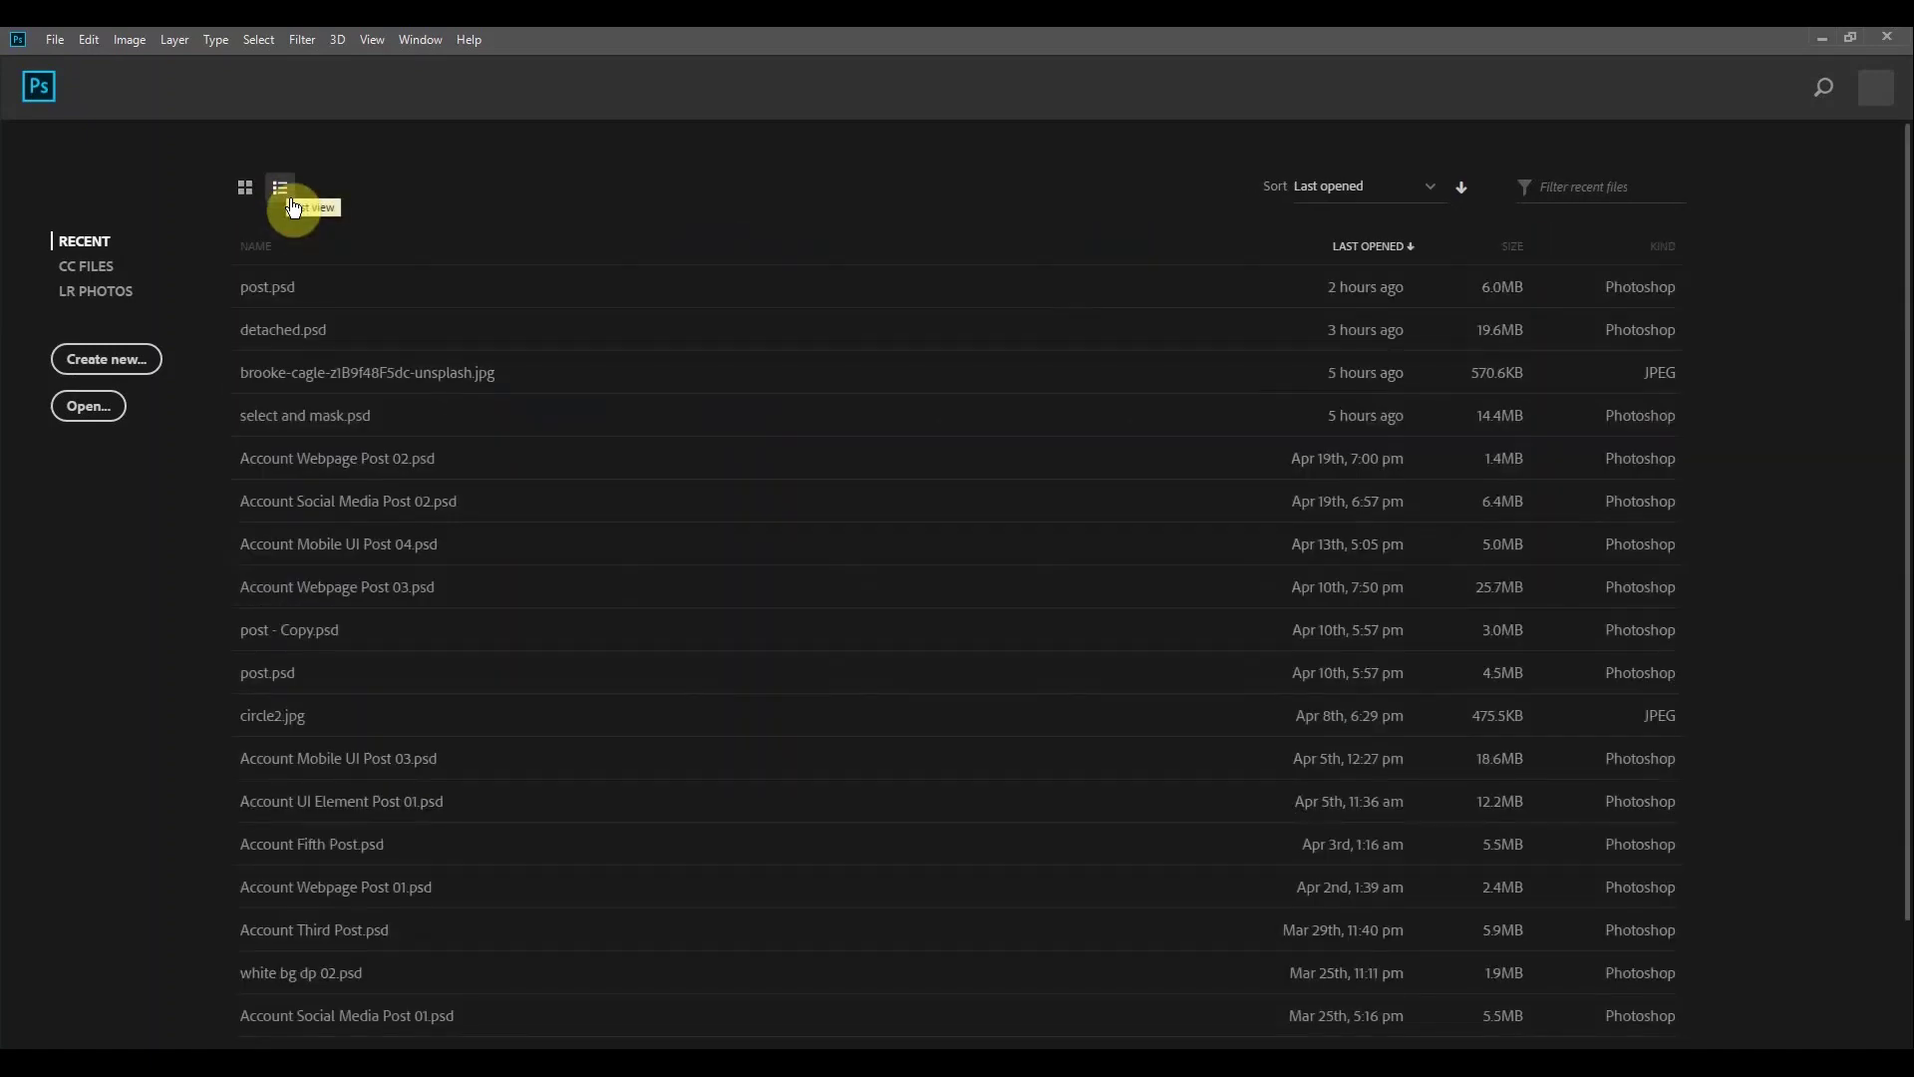
Start a new document and browse the Art & Illustration, Web and Mobile presets
click(56, 40)
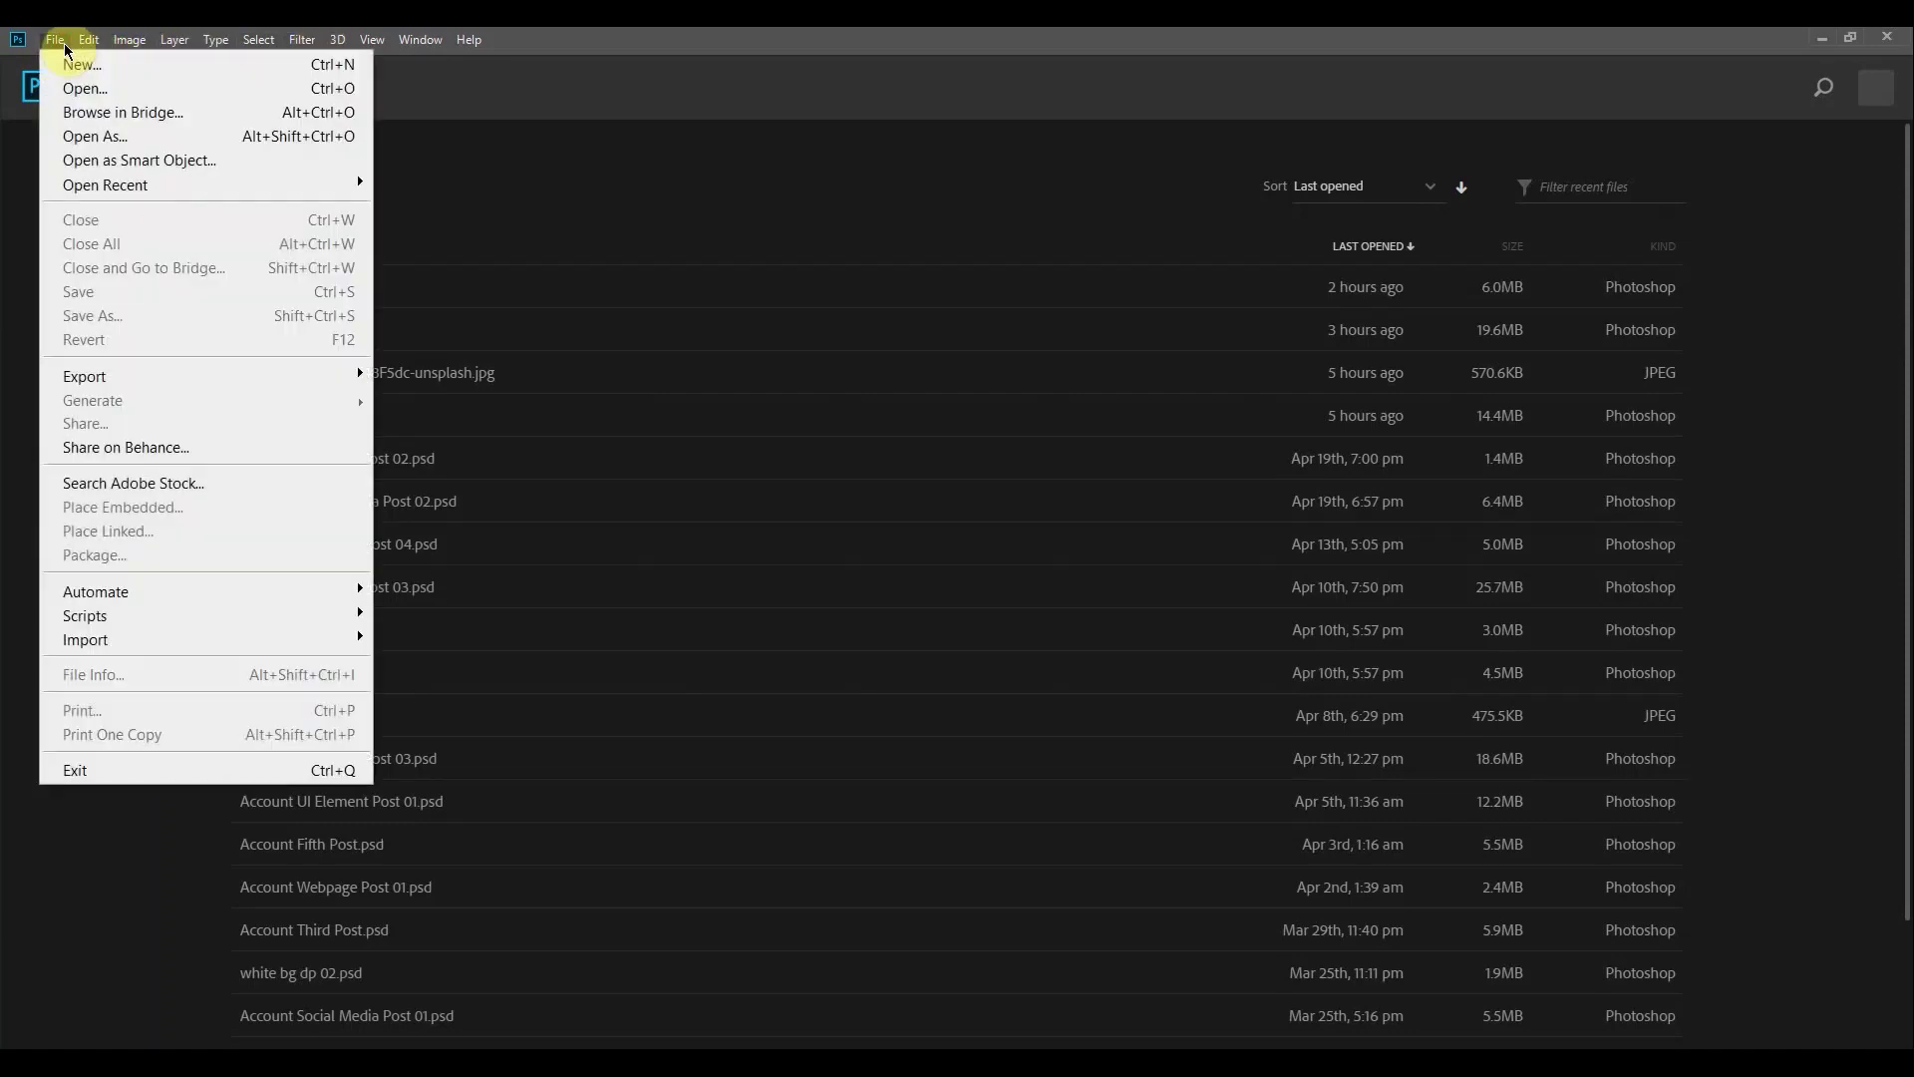
click(66, 63)
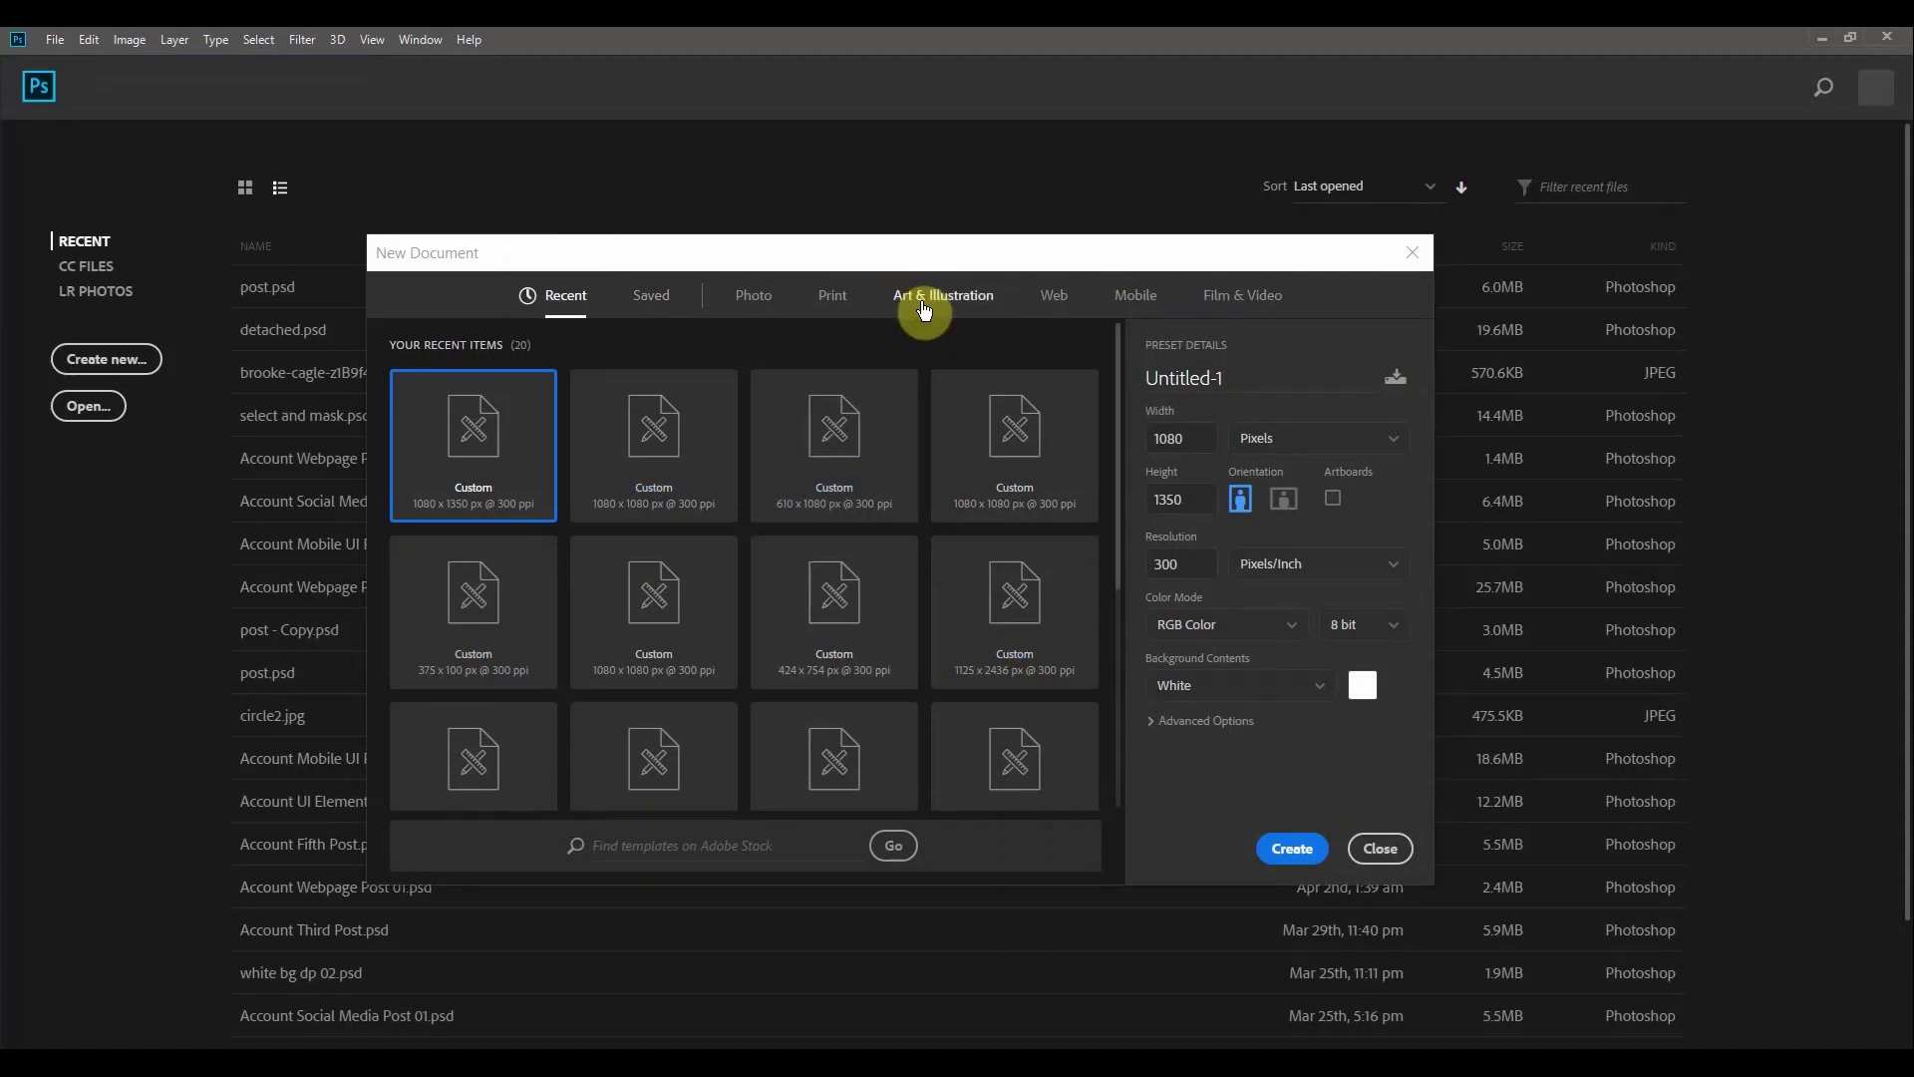
click(959, 297)
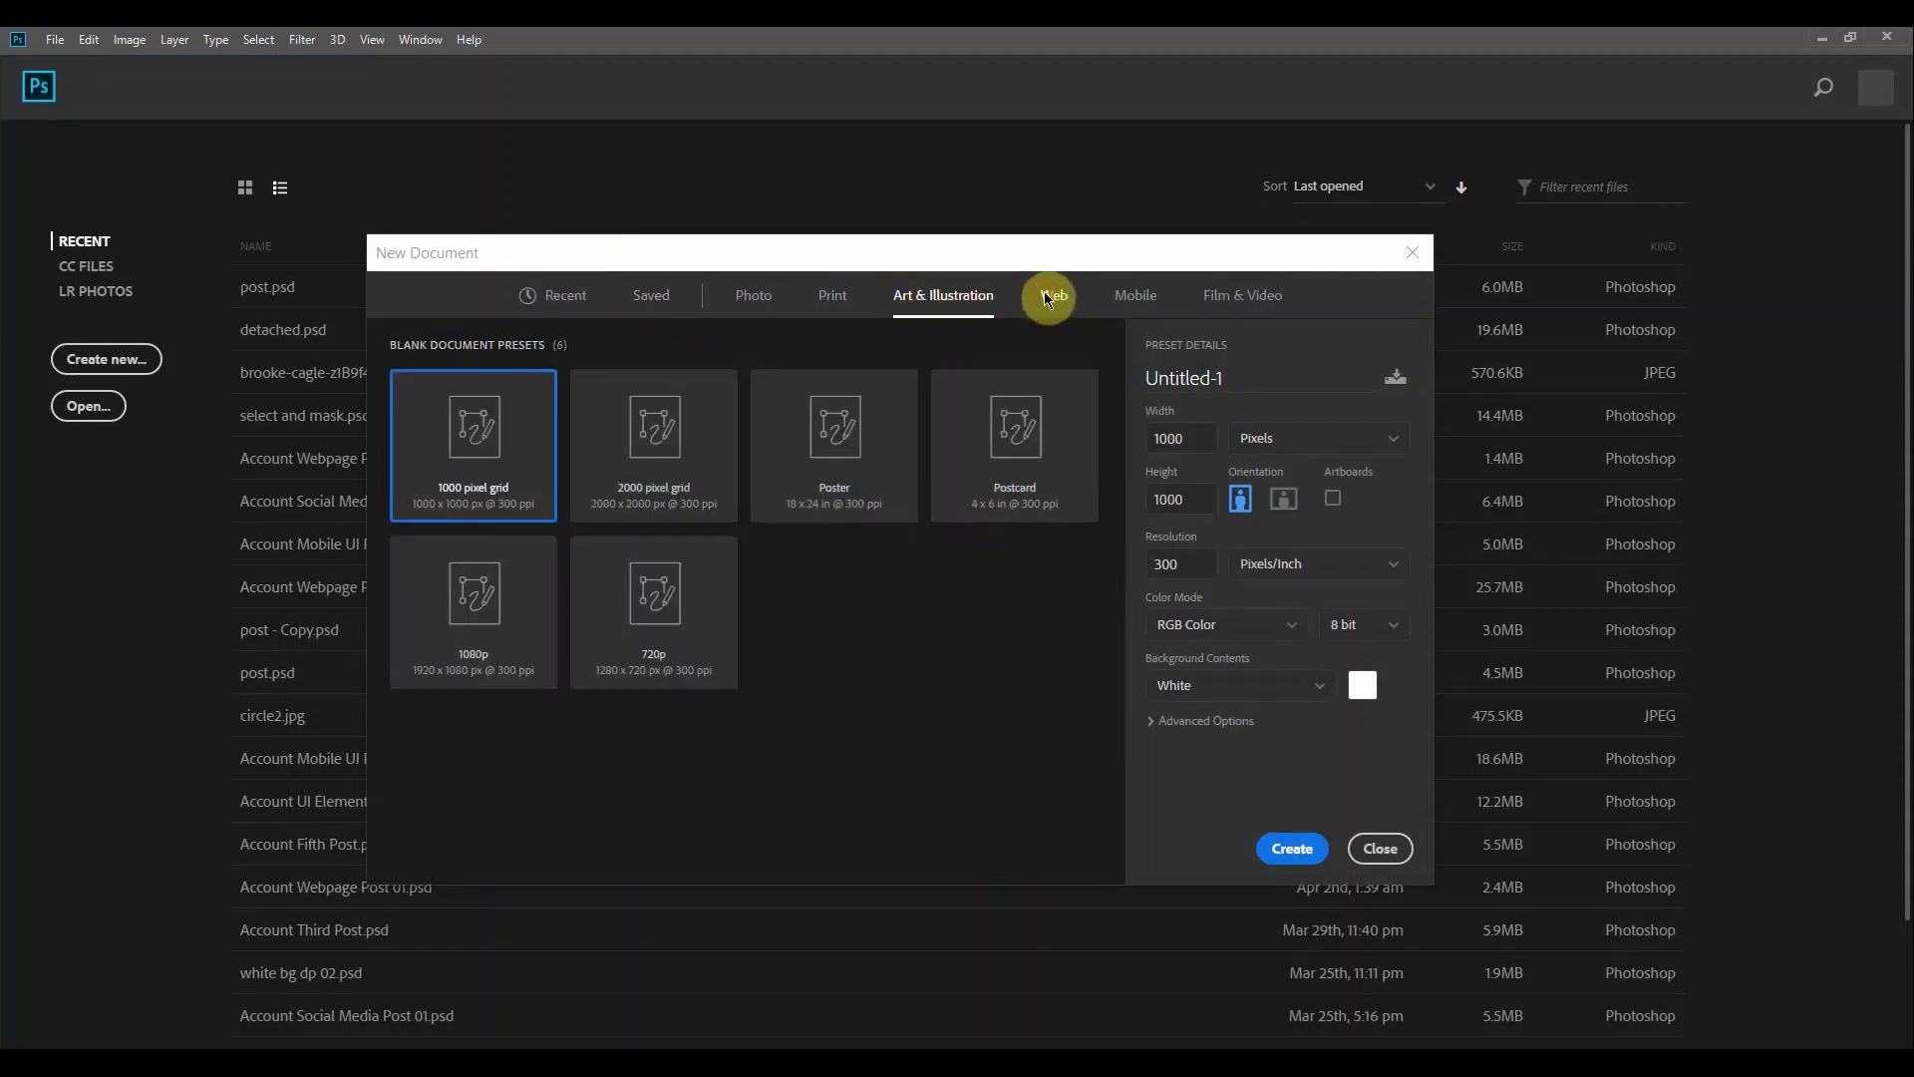
click(1046, 293)
click(1140, 301)
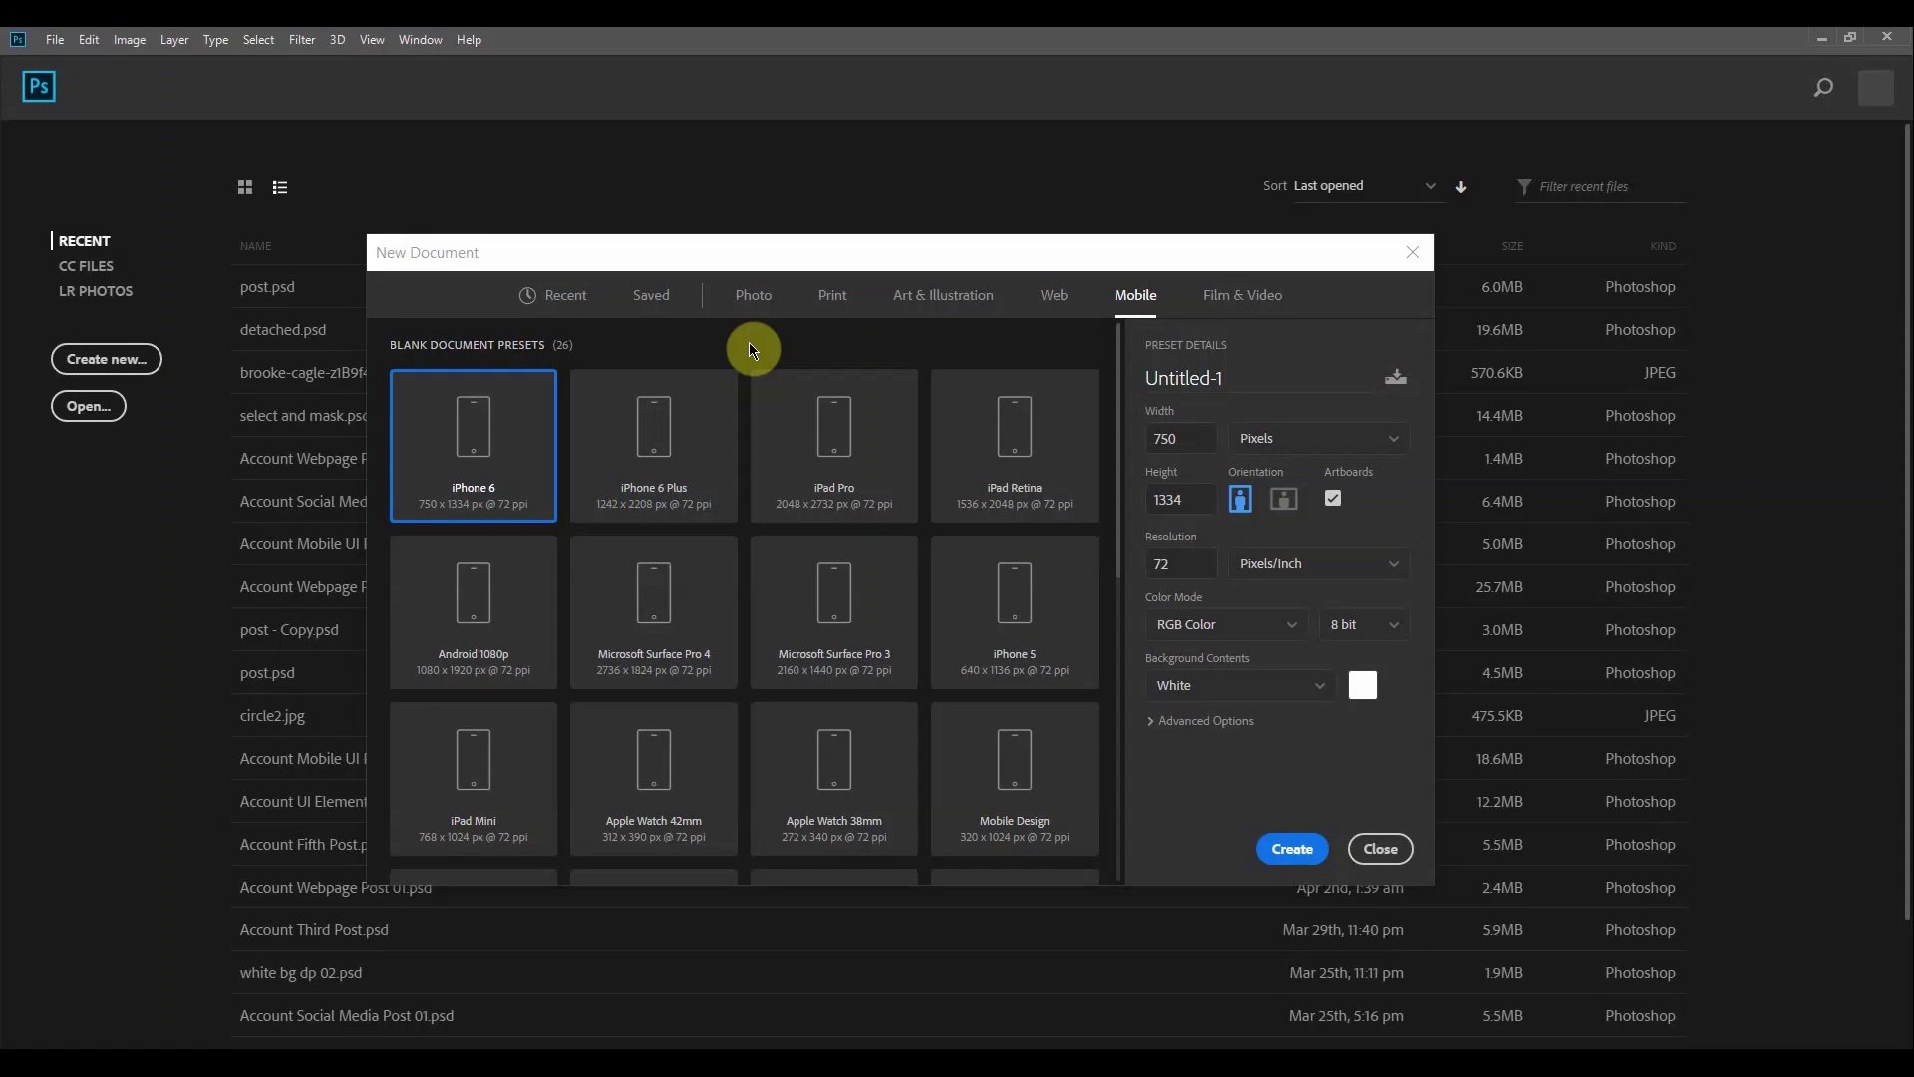
scroll(780, 450, down, 8)
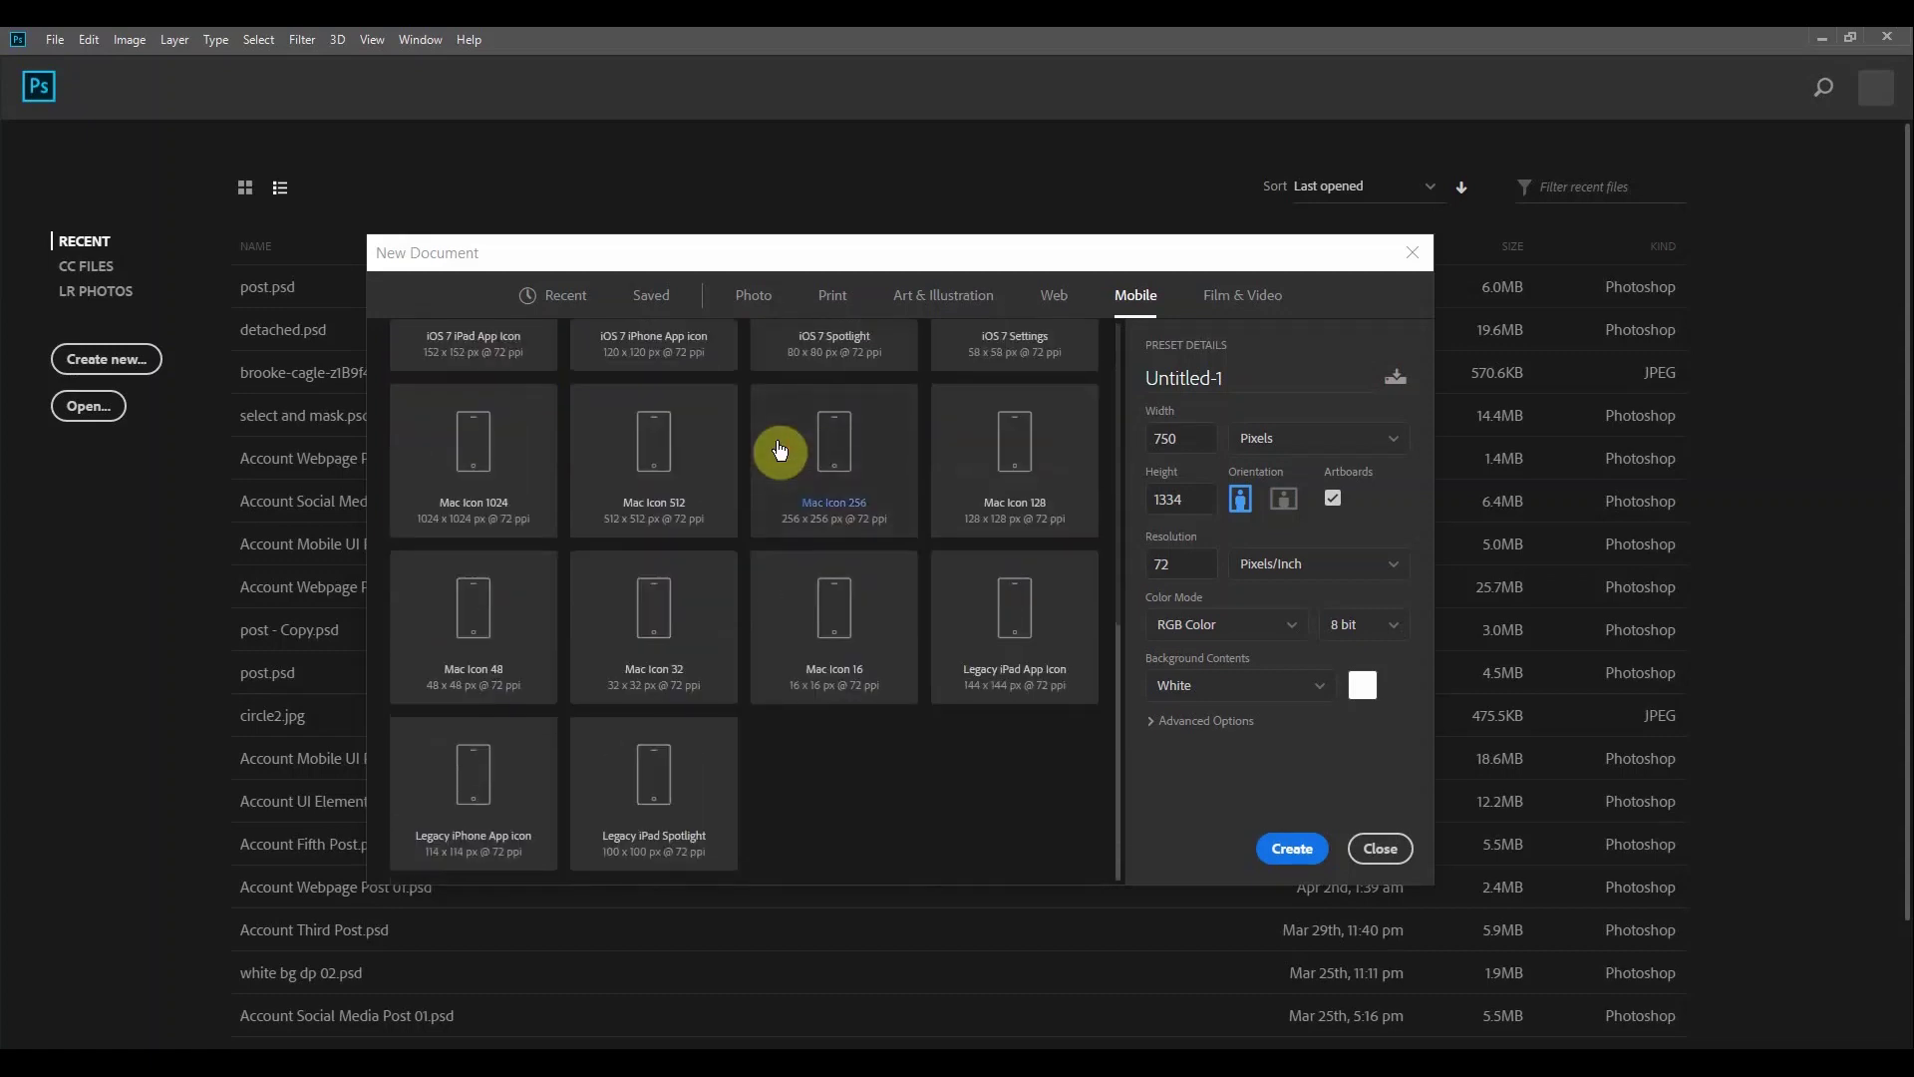
scroll(781, 451, up, 8)
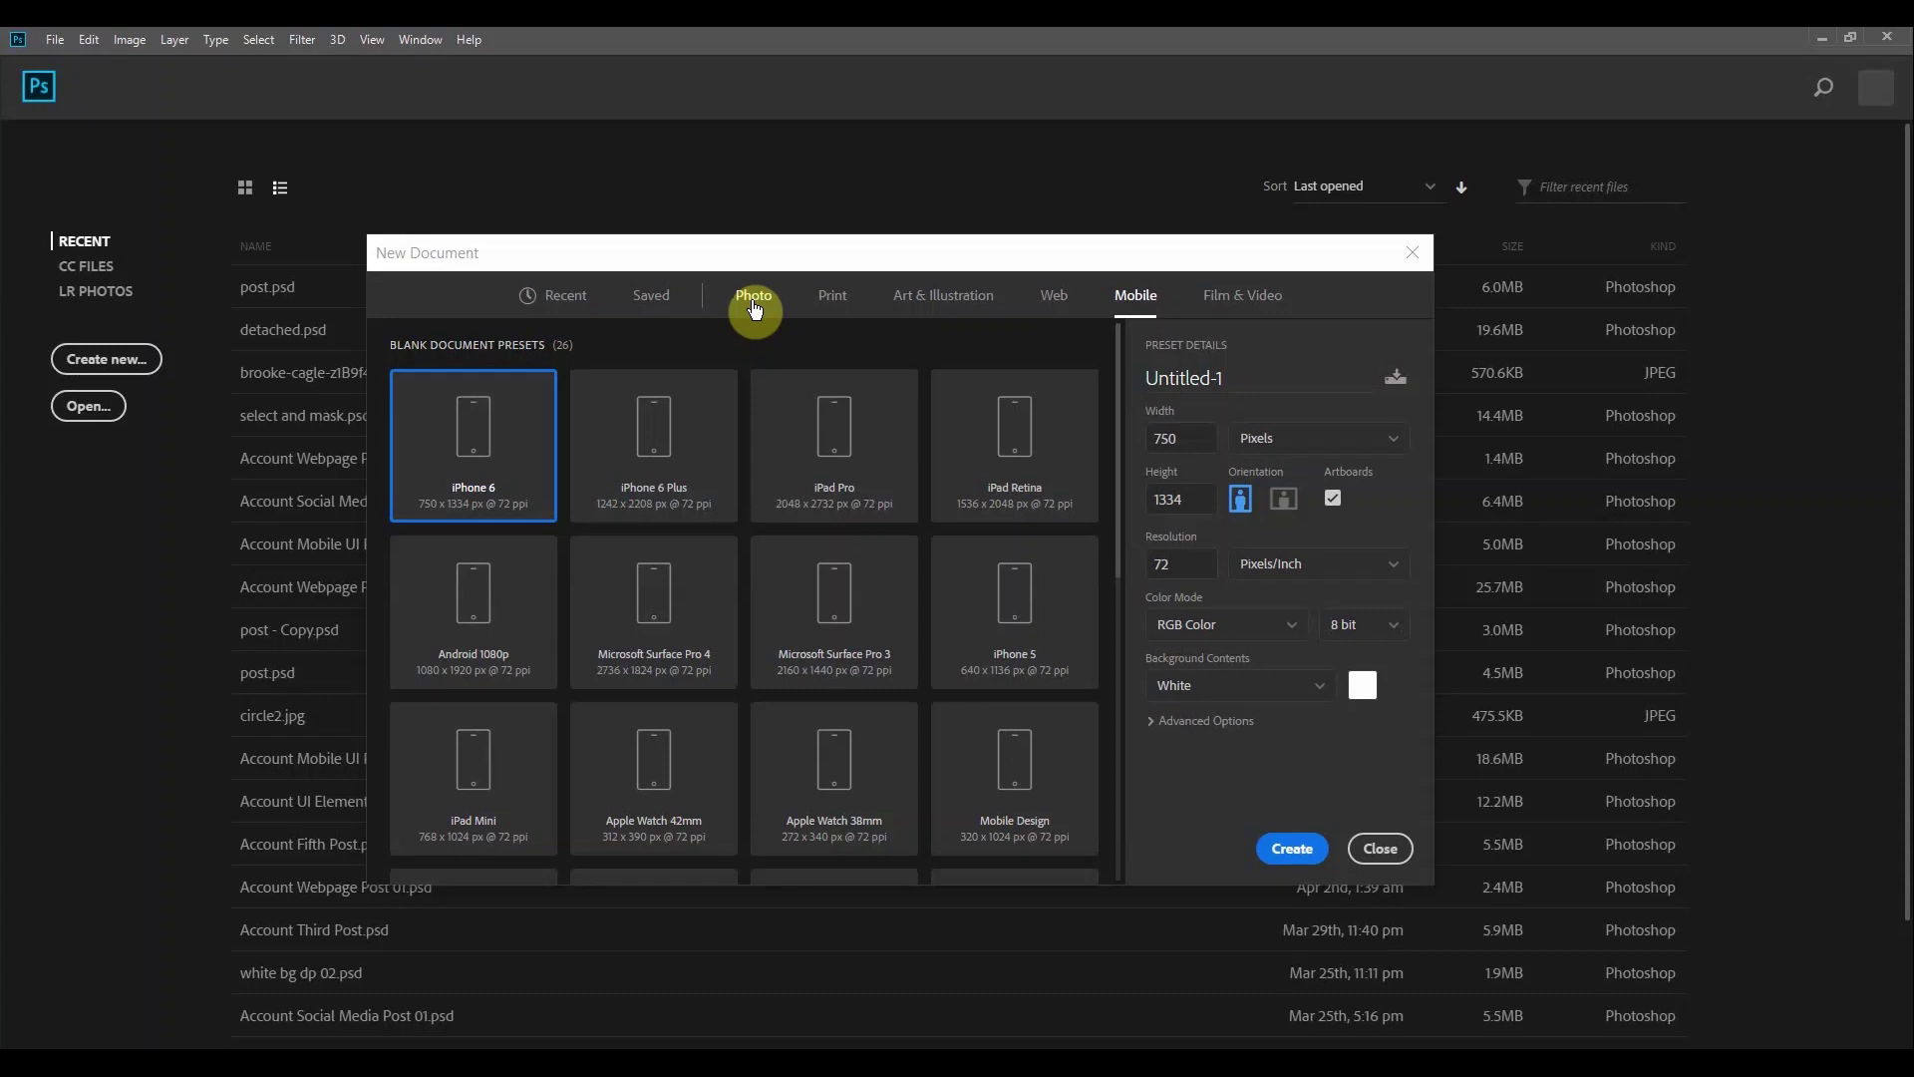
Reposition the New Document dialog and look over its Advanced Options
drag(774, 260, 763, 204)
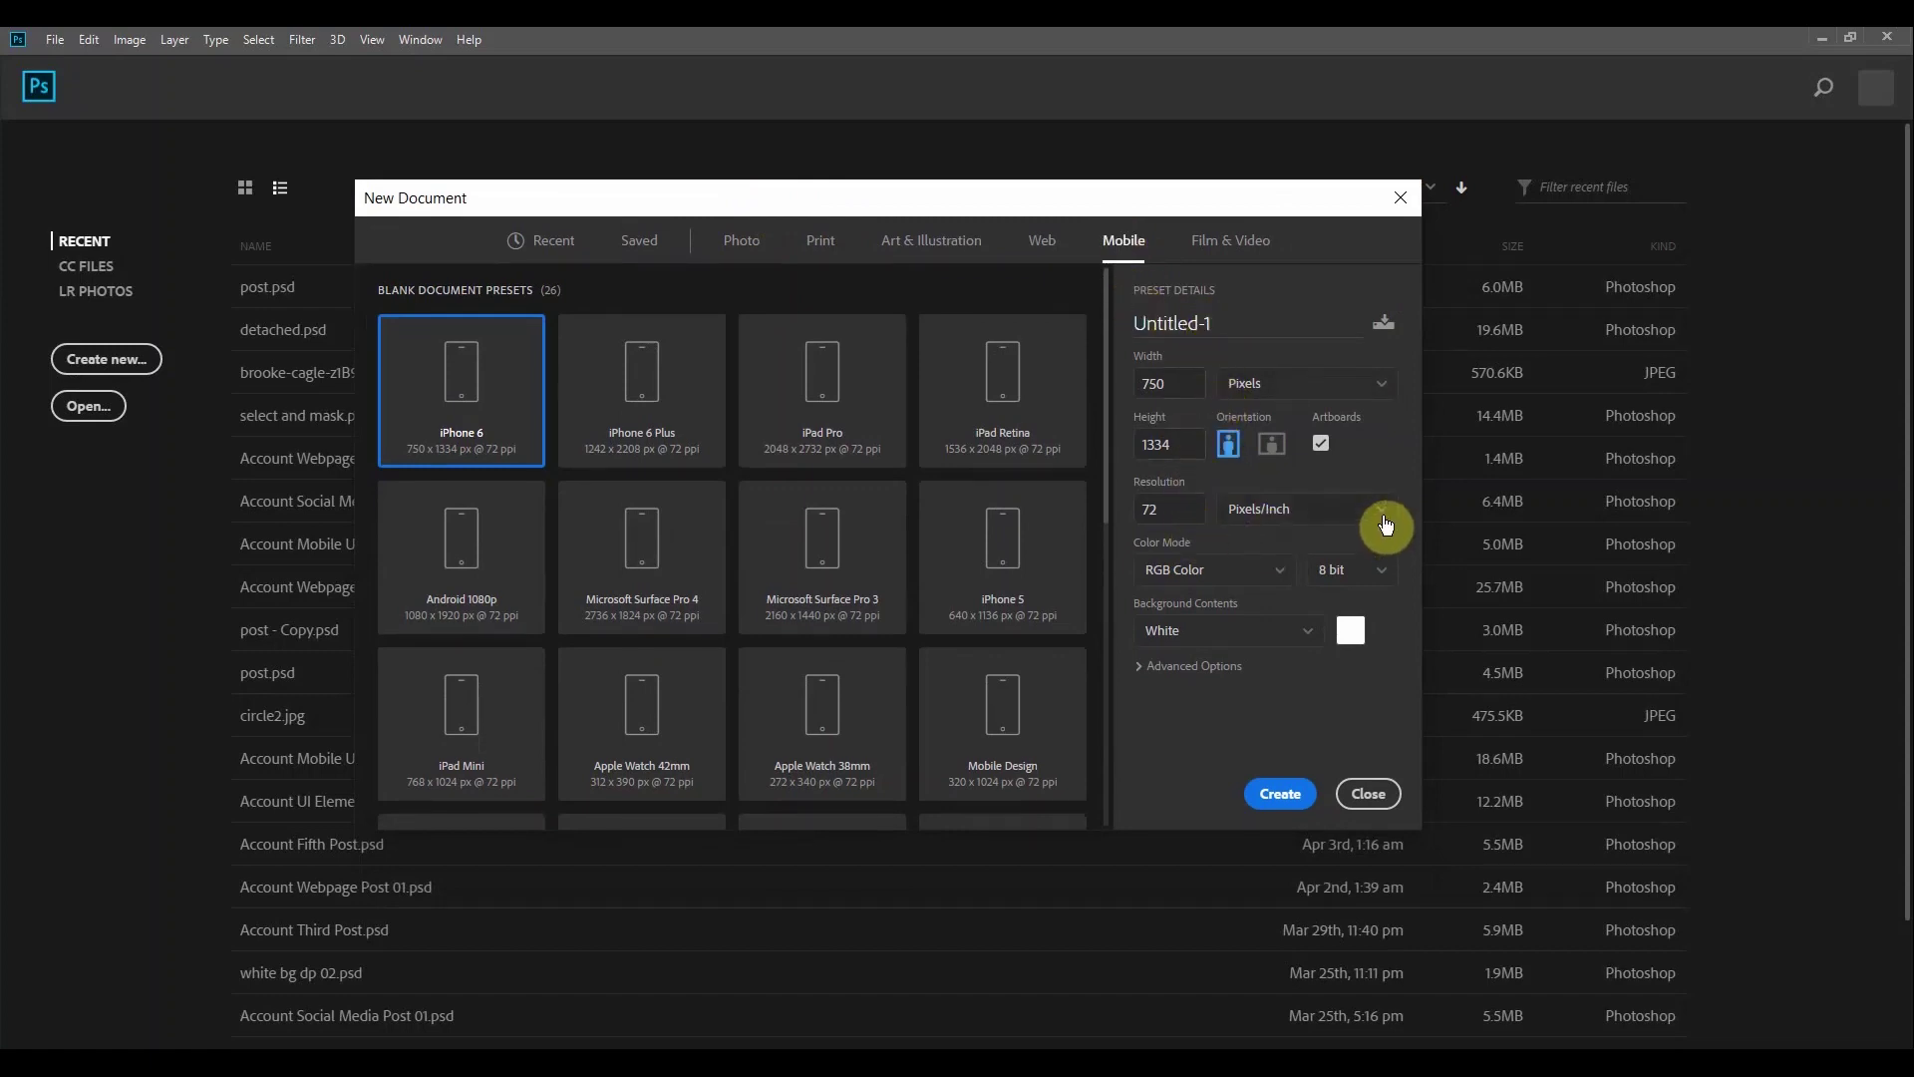
click(1216, 667)
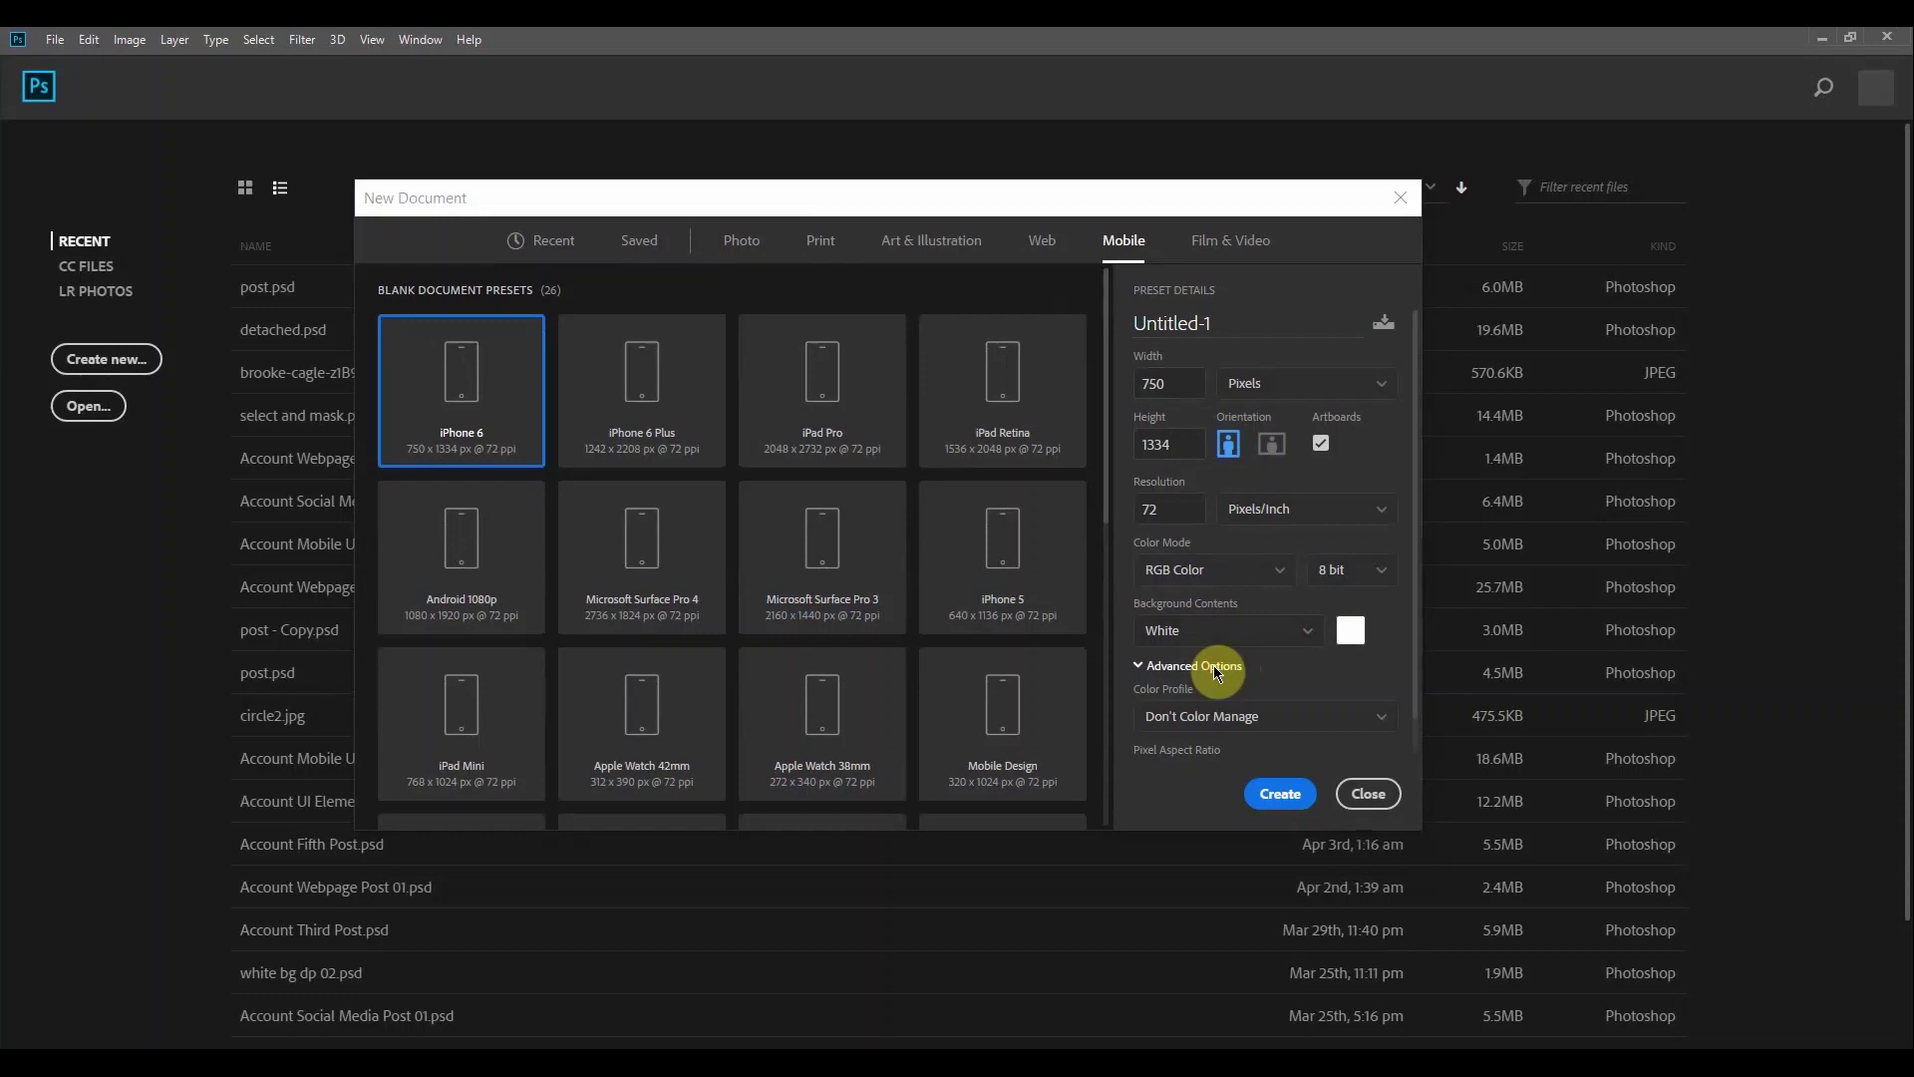
click(1216, 667)
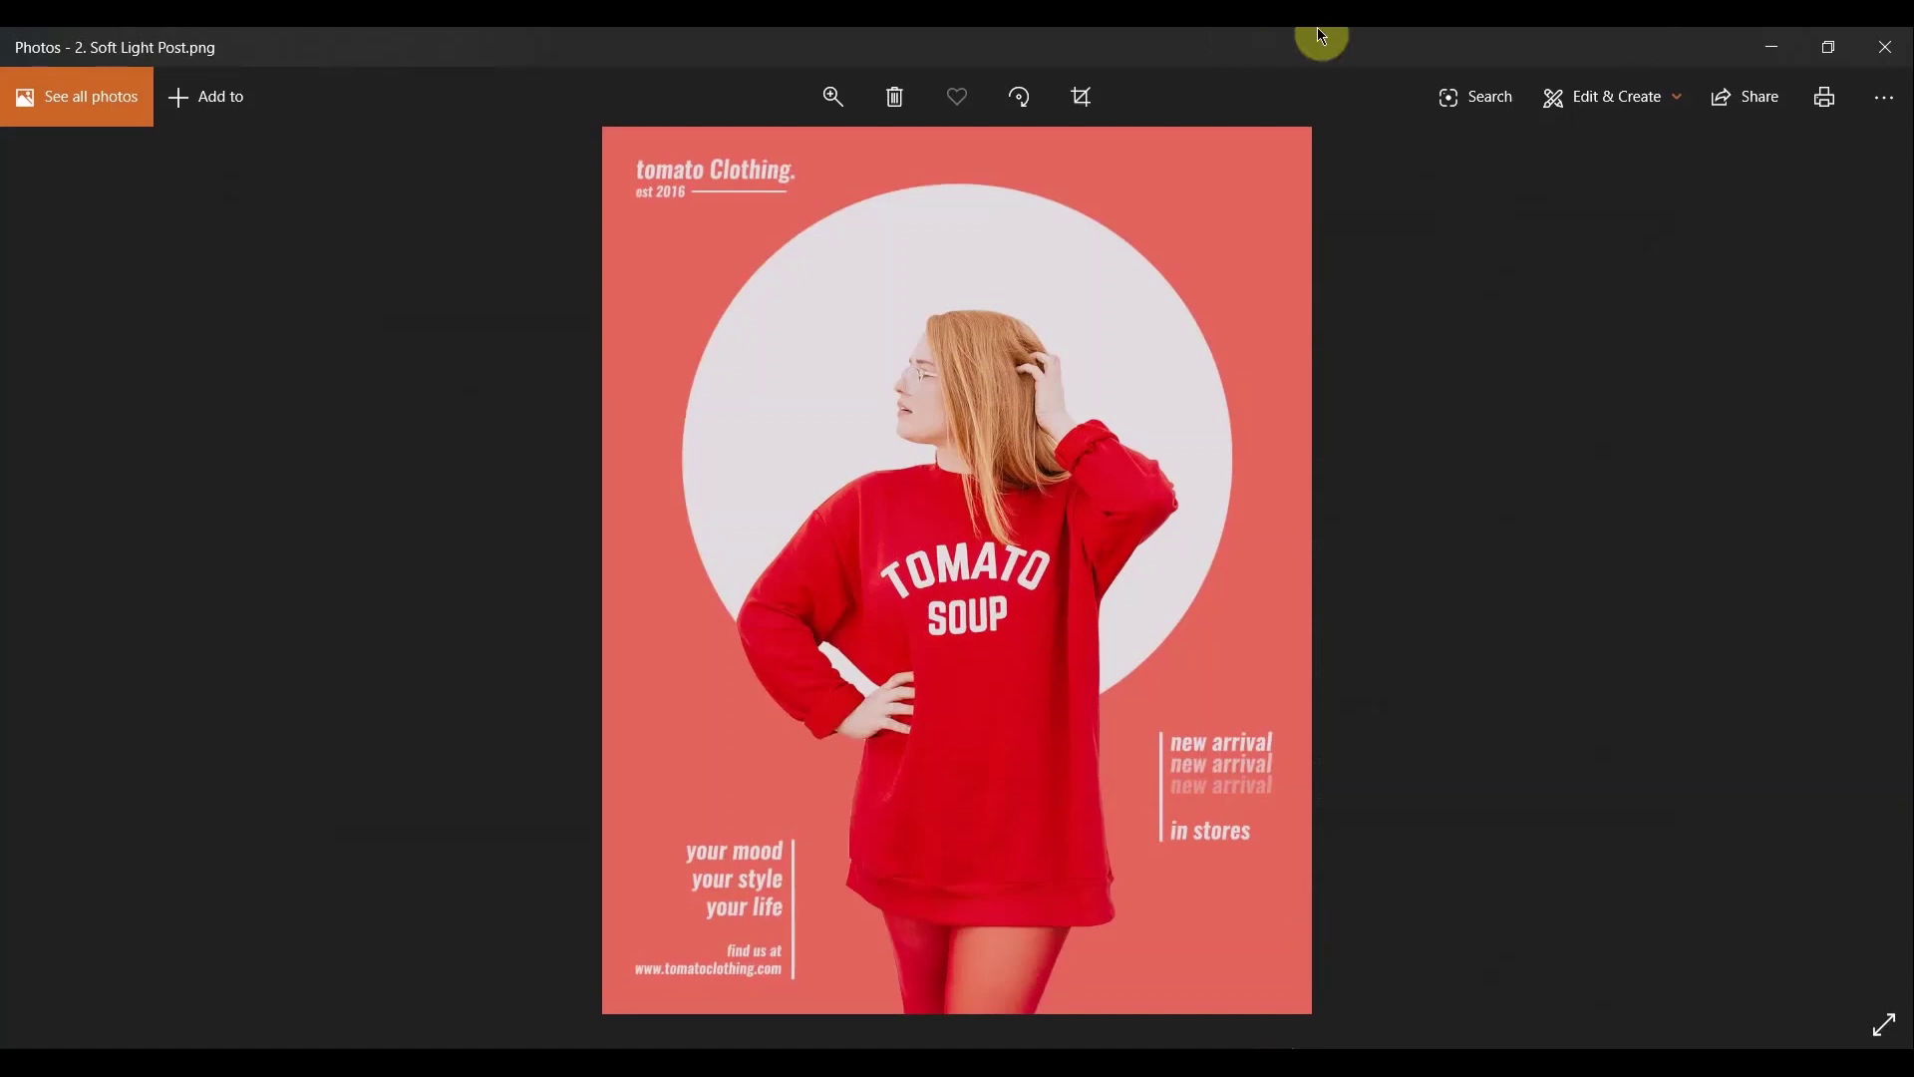
Dismiss the reference poster and create a new document from the recent 1080 x 1350 px, 300 ppi preset
click(1771, 40)
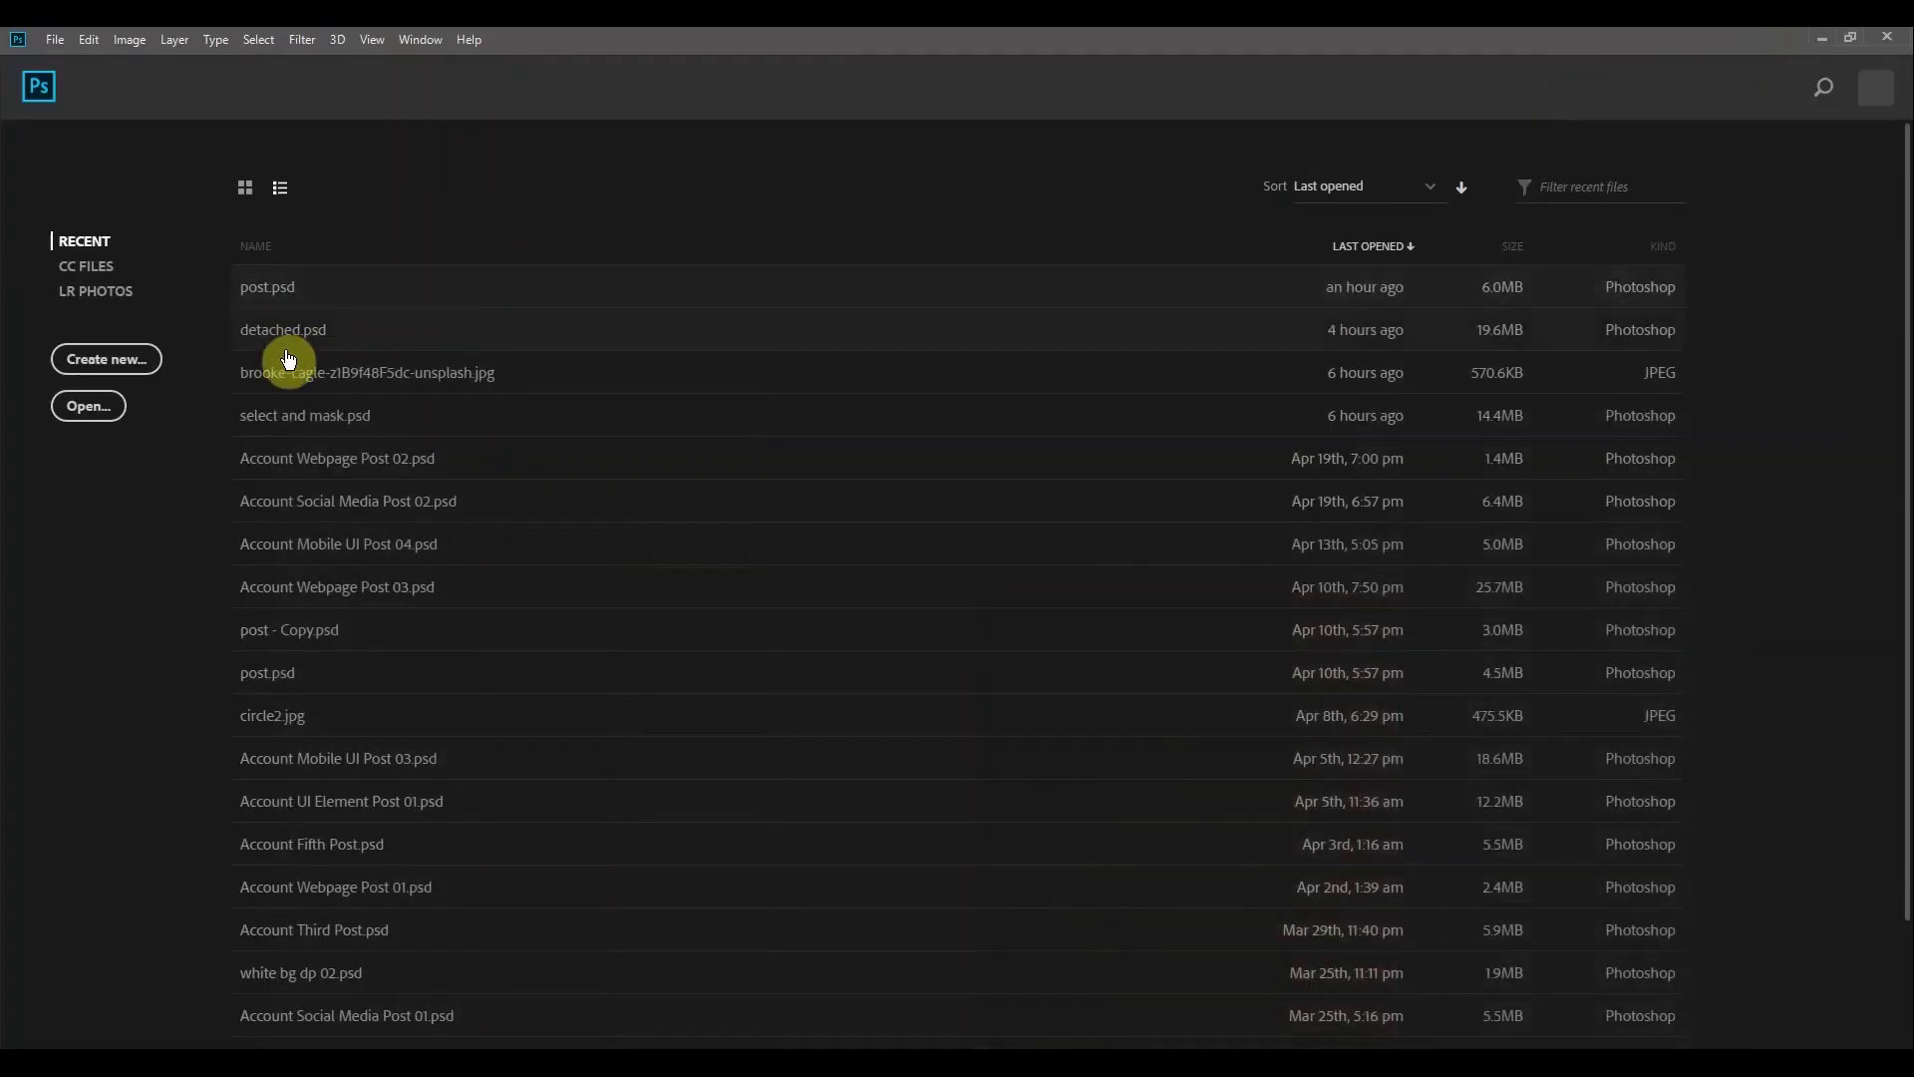
click(55, 42)
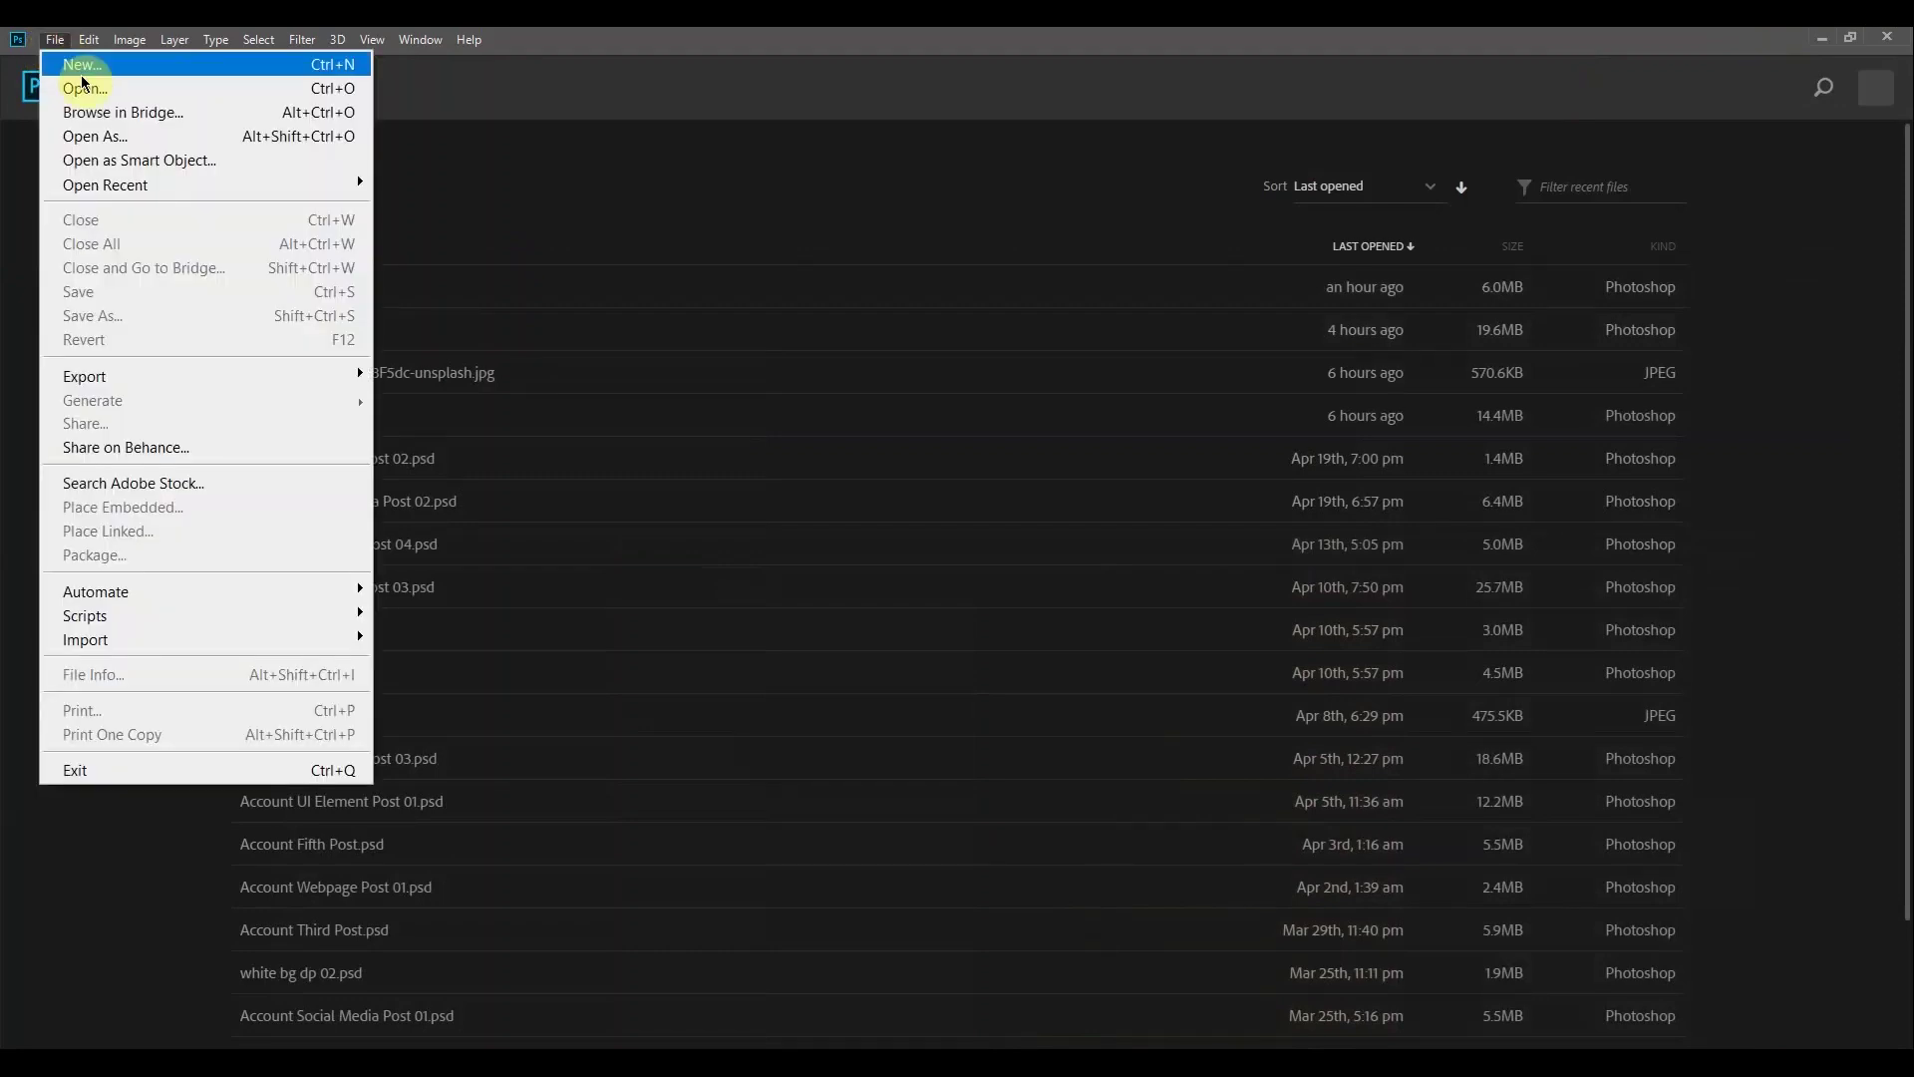
click(82, 66)
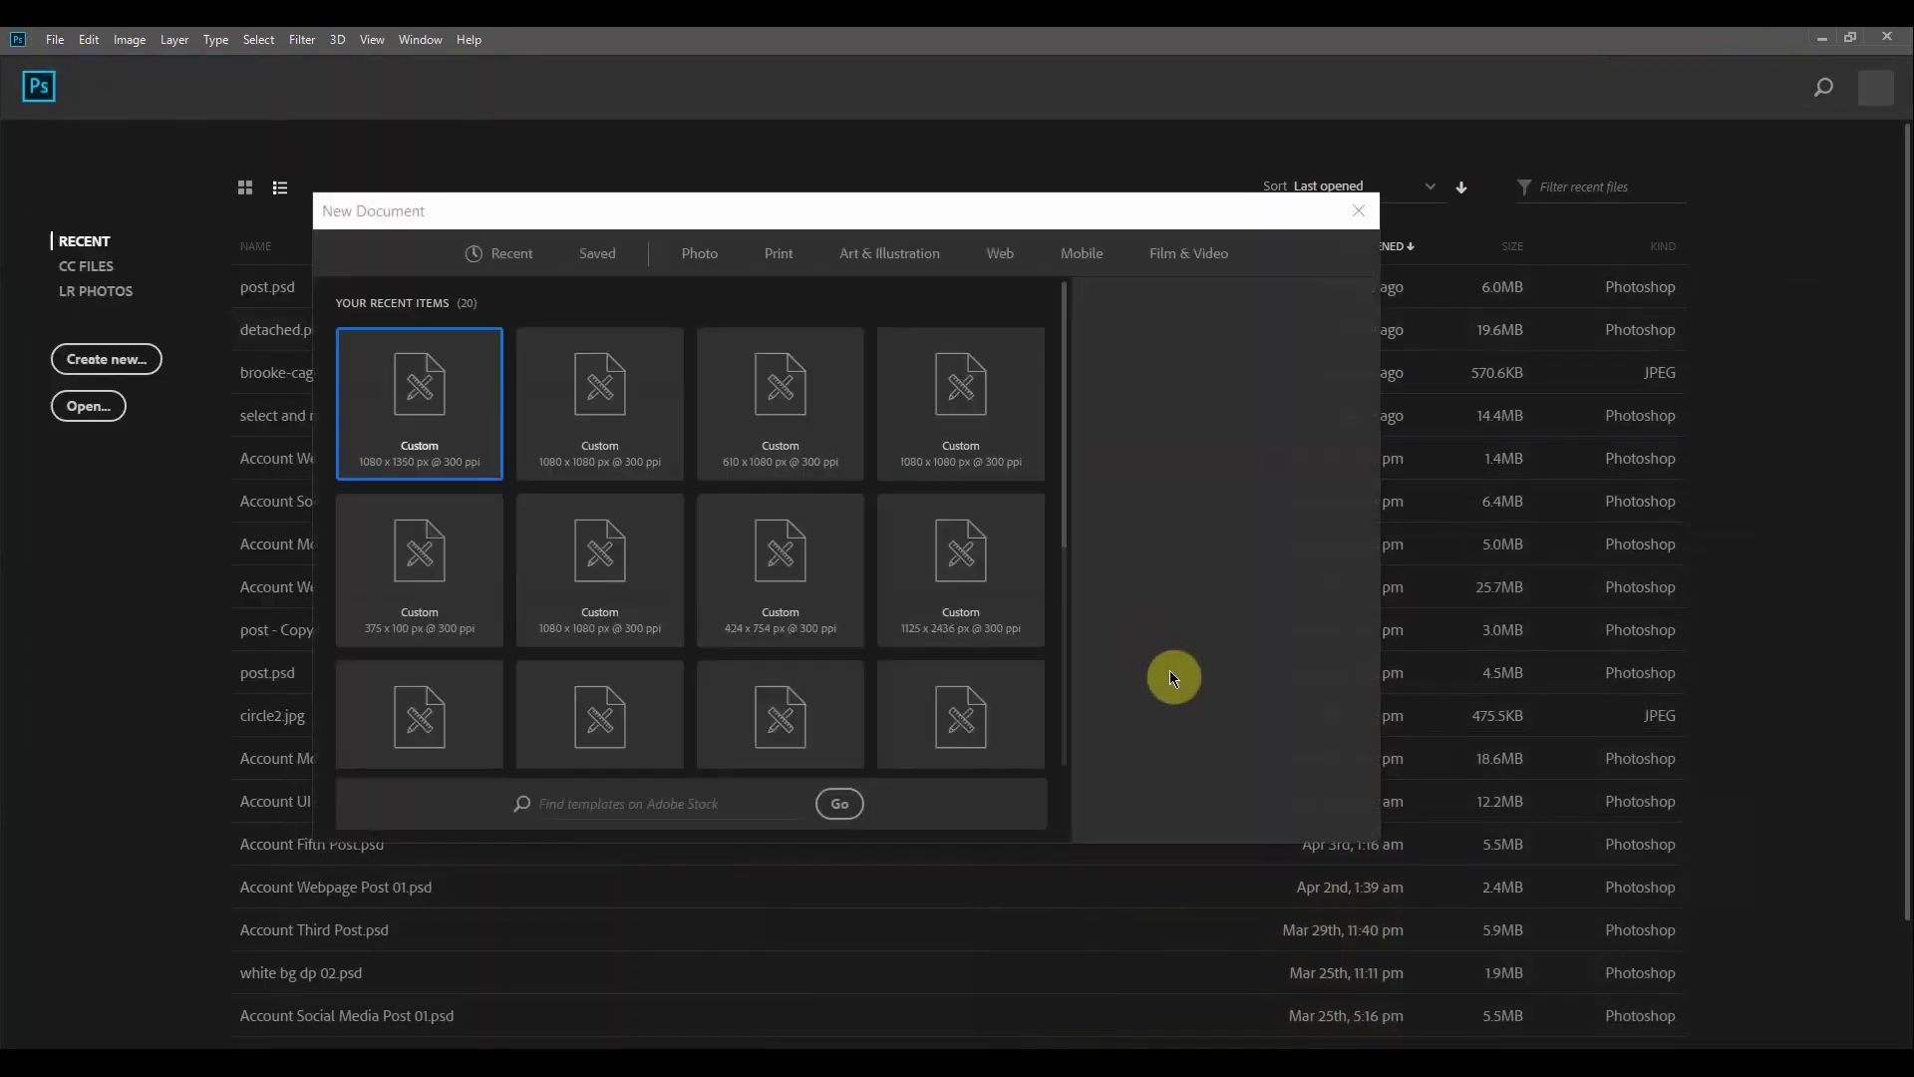
click(1273, 809)
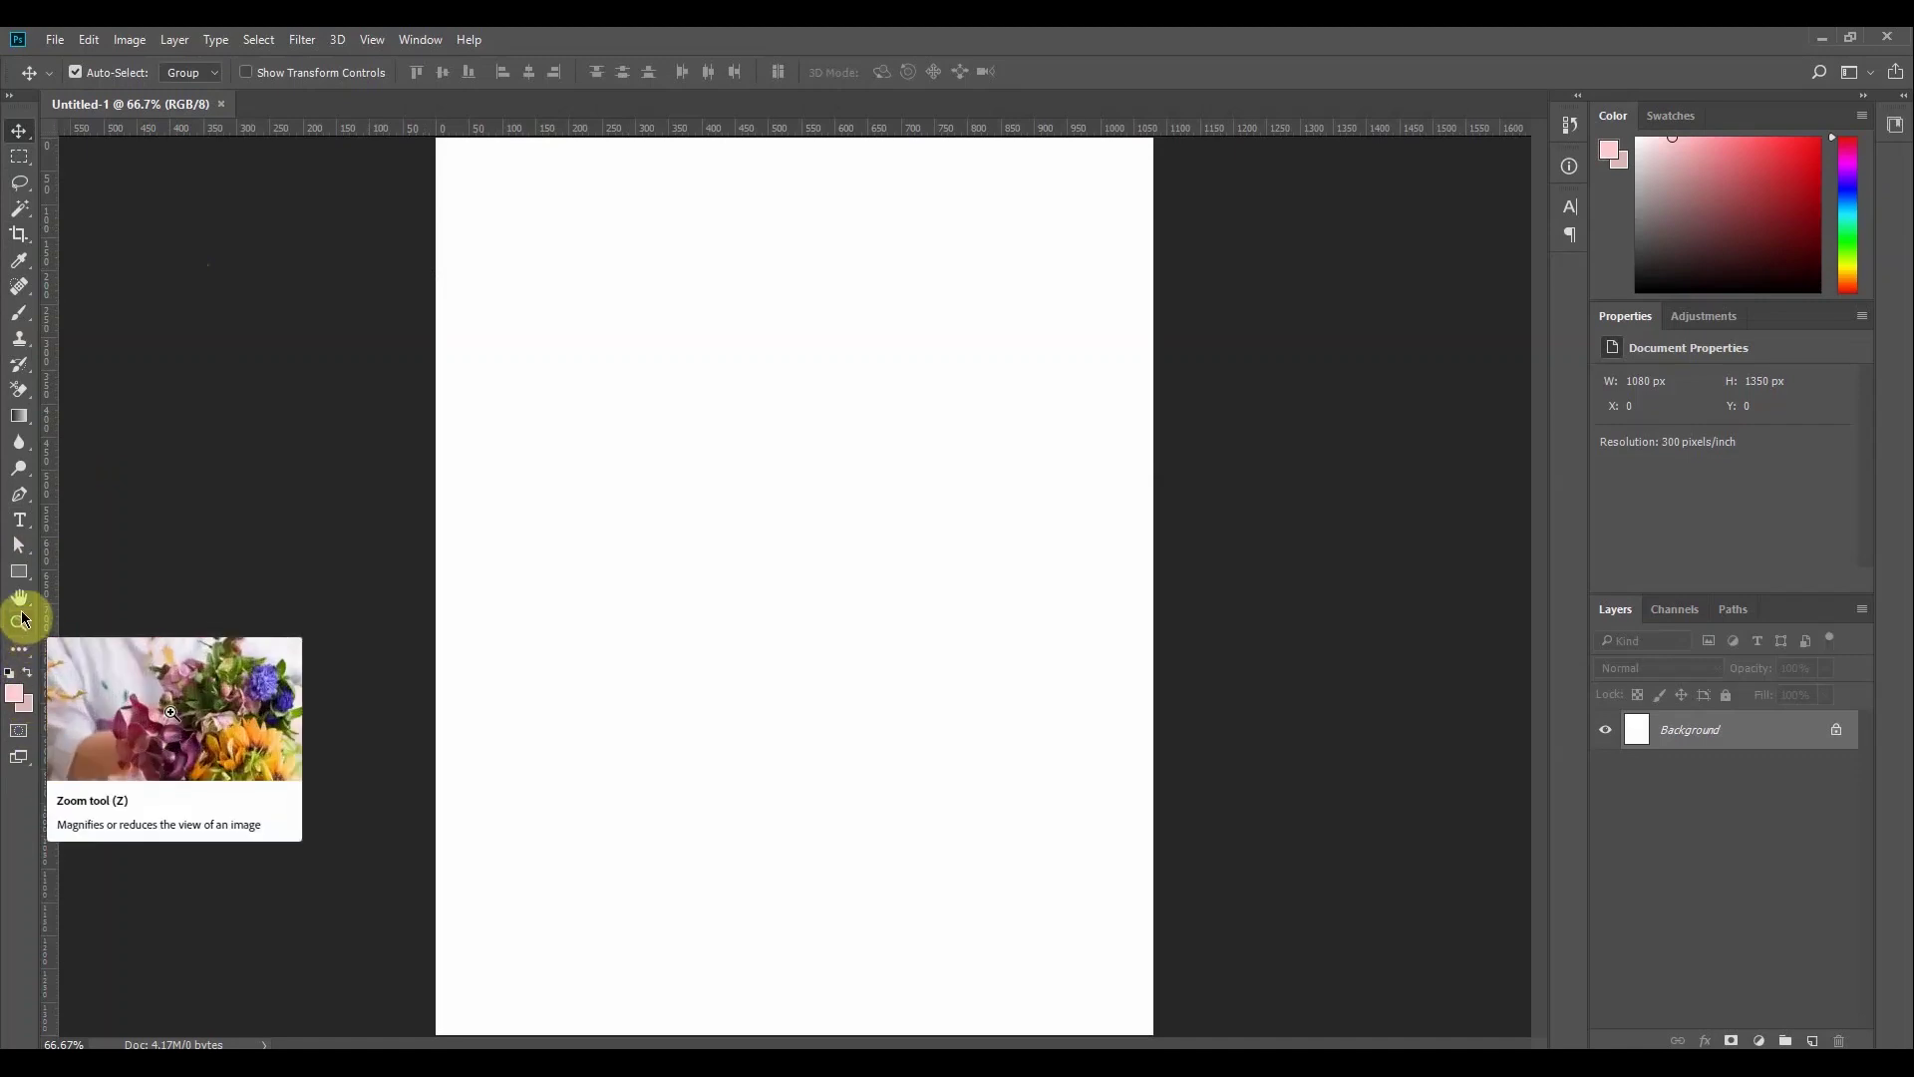
Draw a custom artboard about 616 x 810 px on the canvas with the Artboard Tool
key(space)
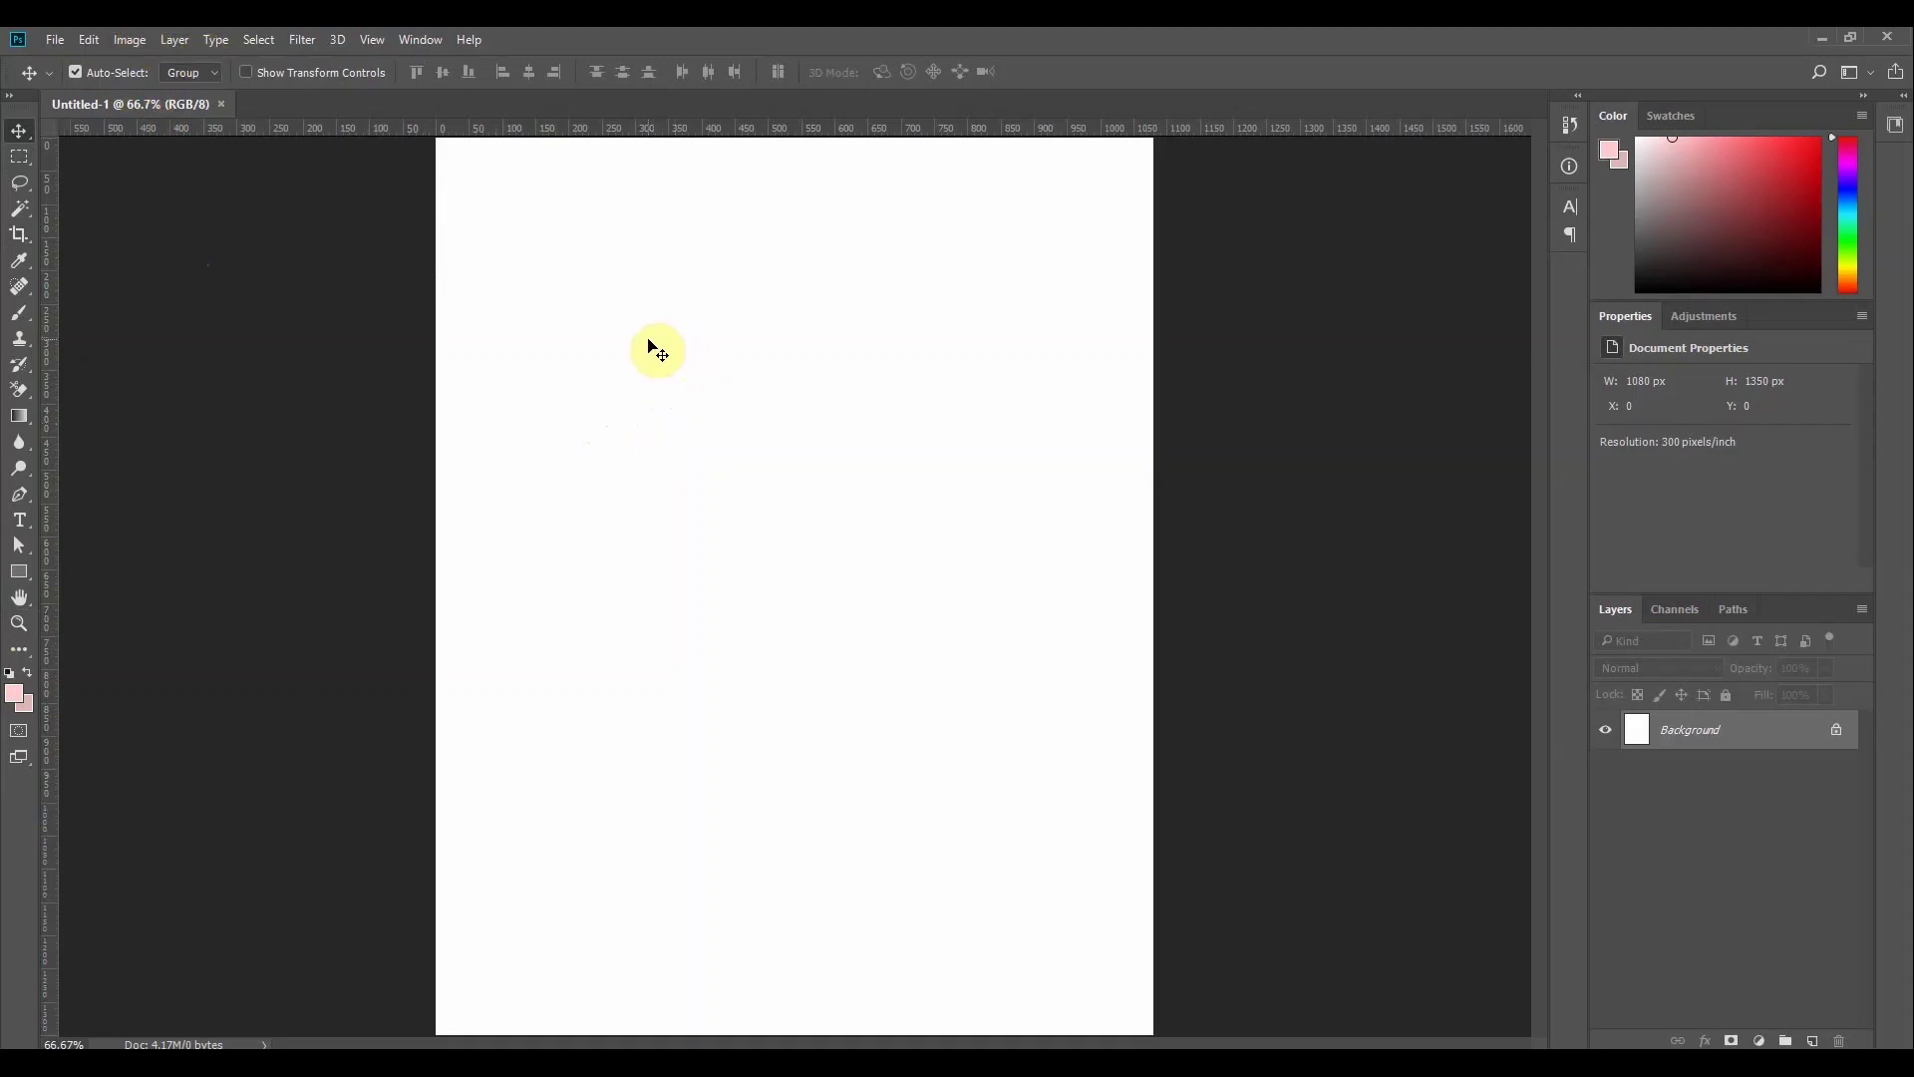
key(ctrl)
key(ctrl+minus)
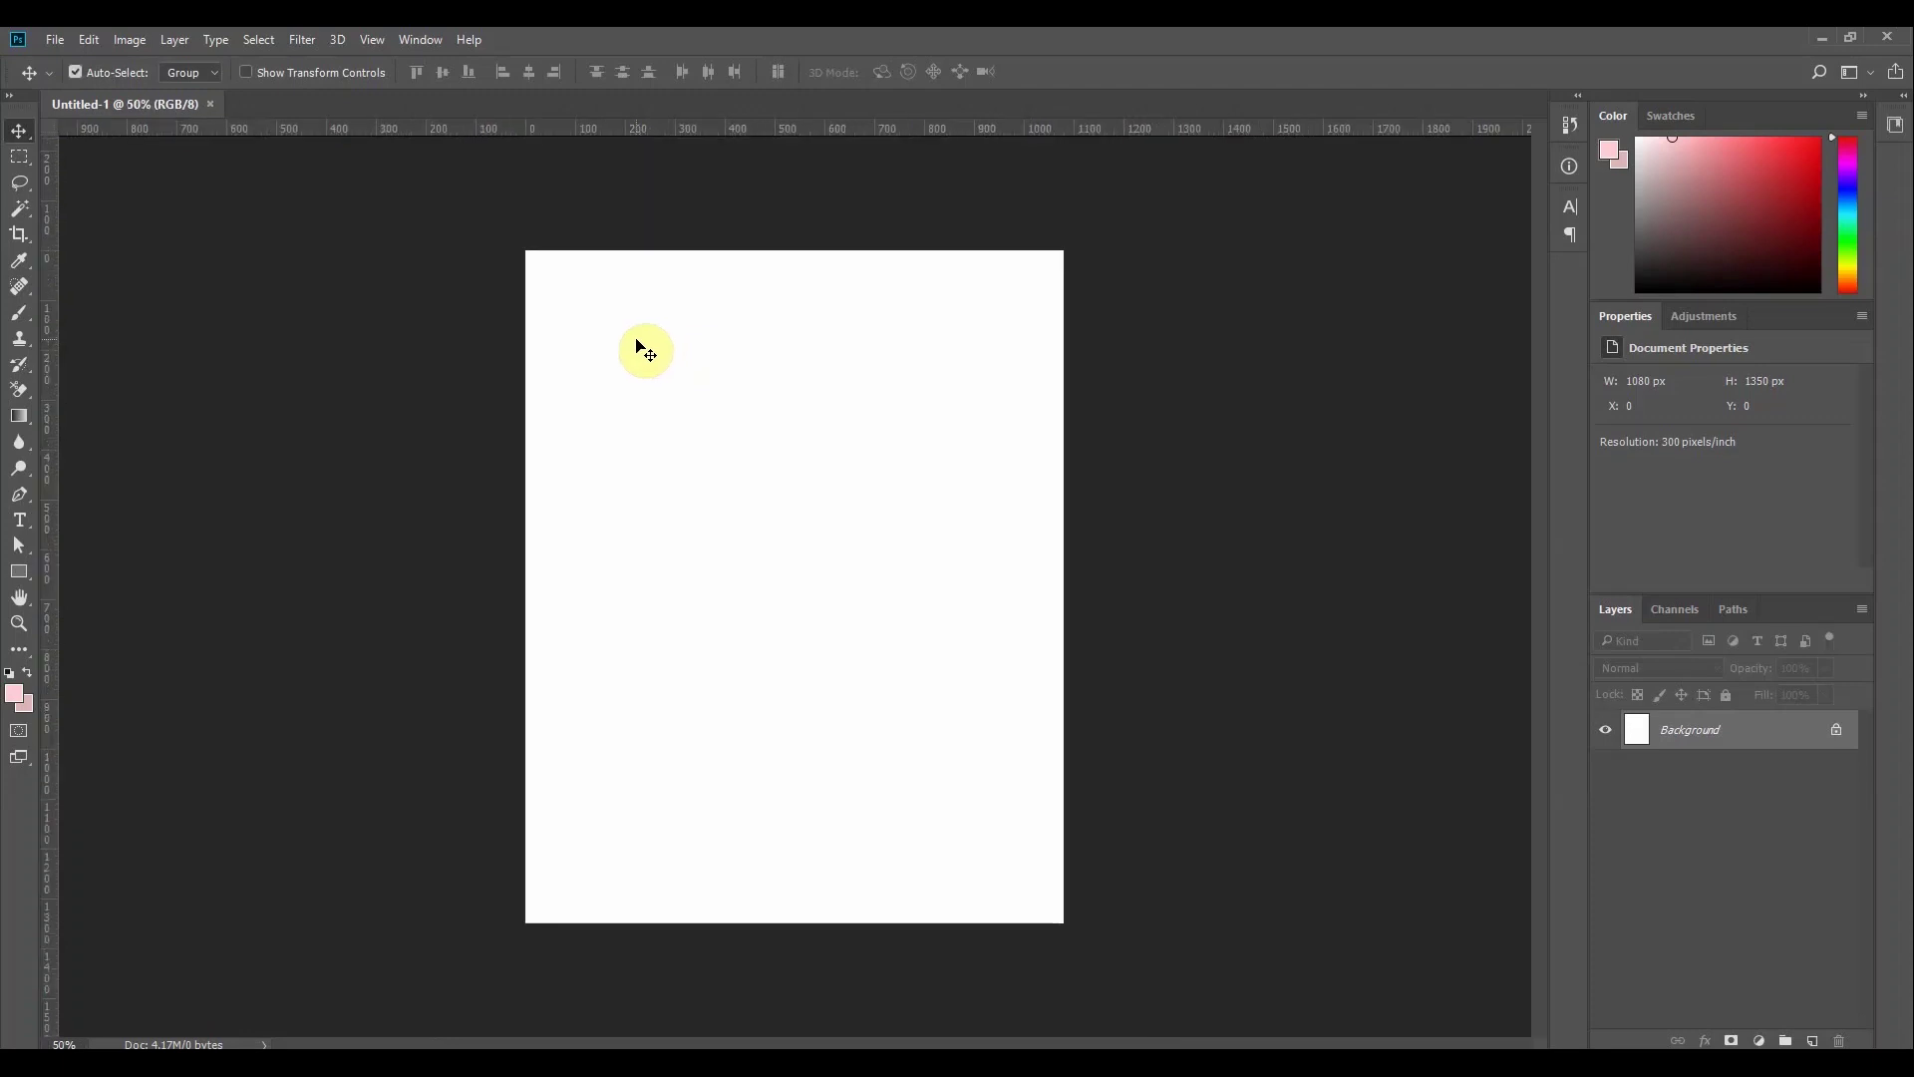
right_click(26, 143)
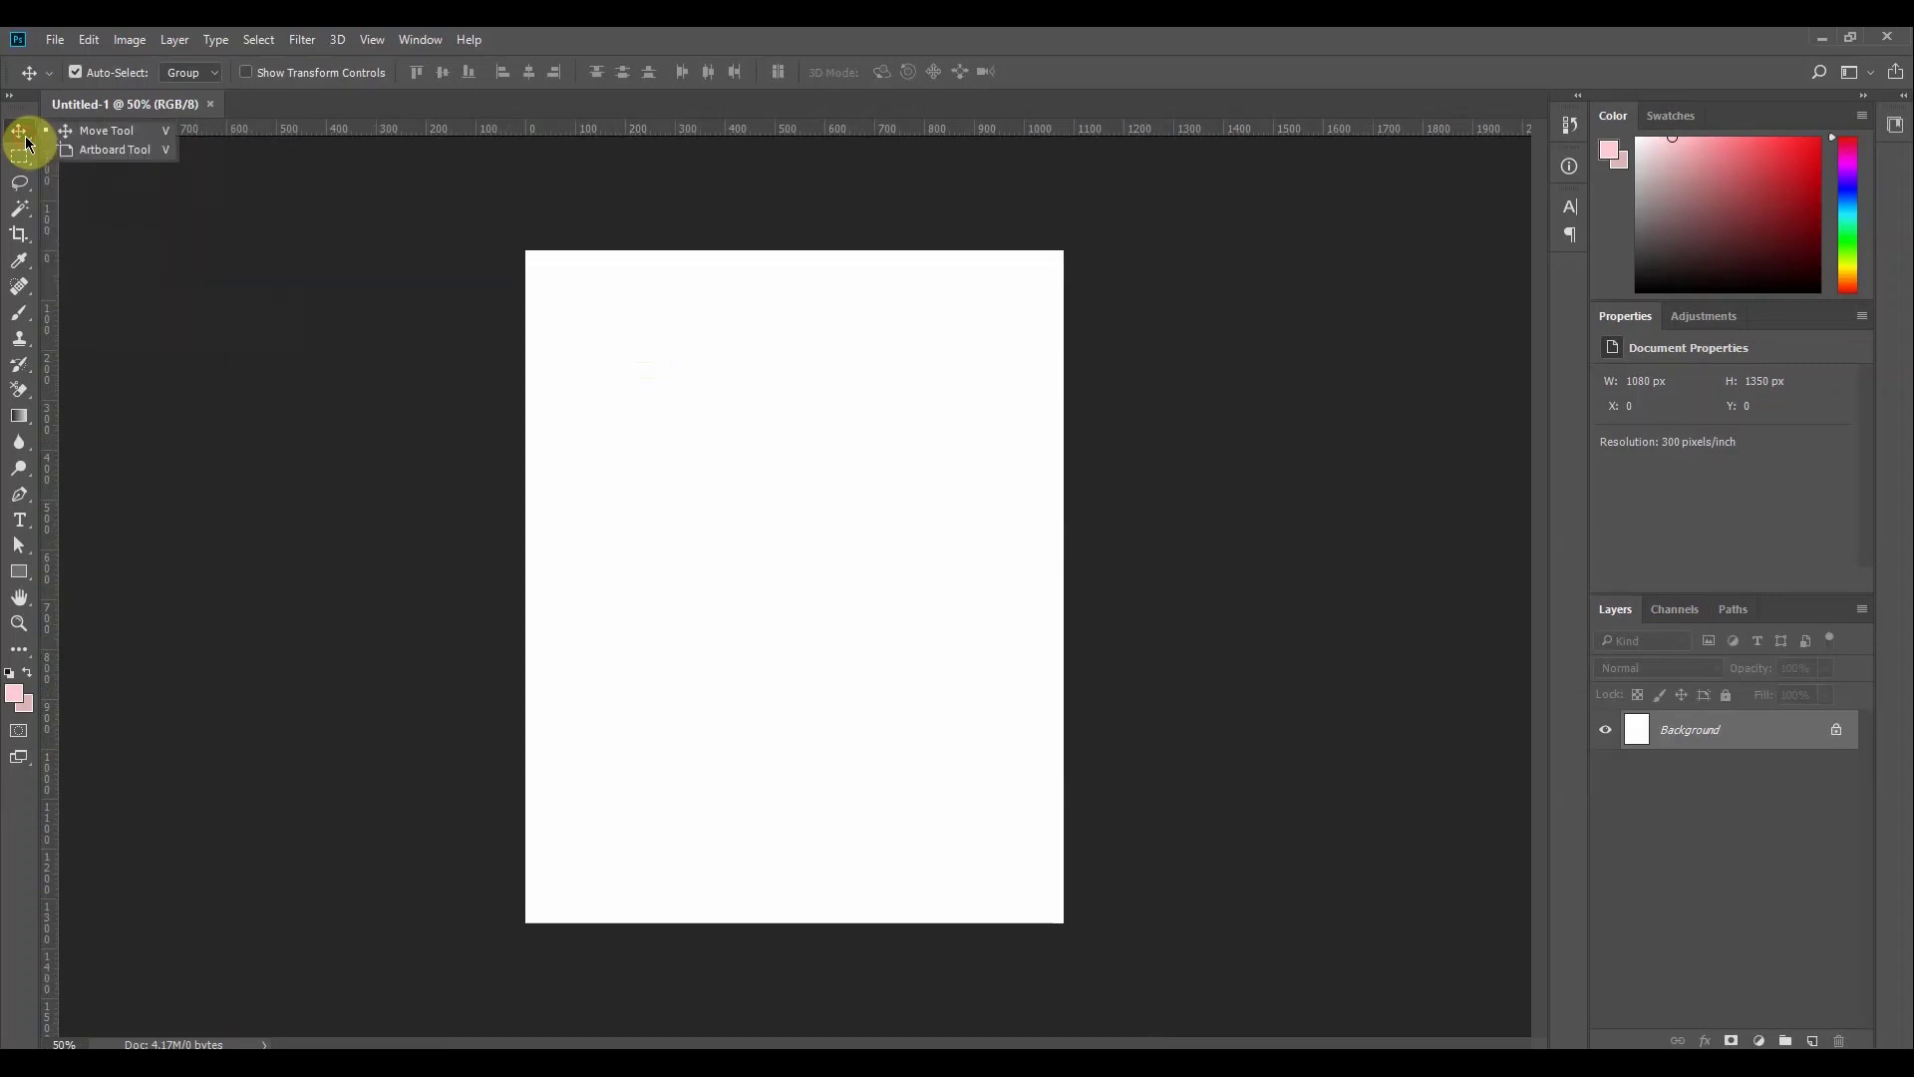
click(74, 151)
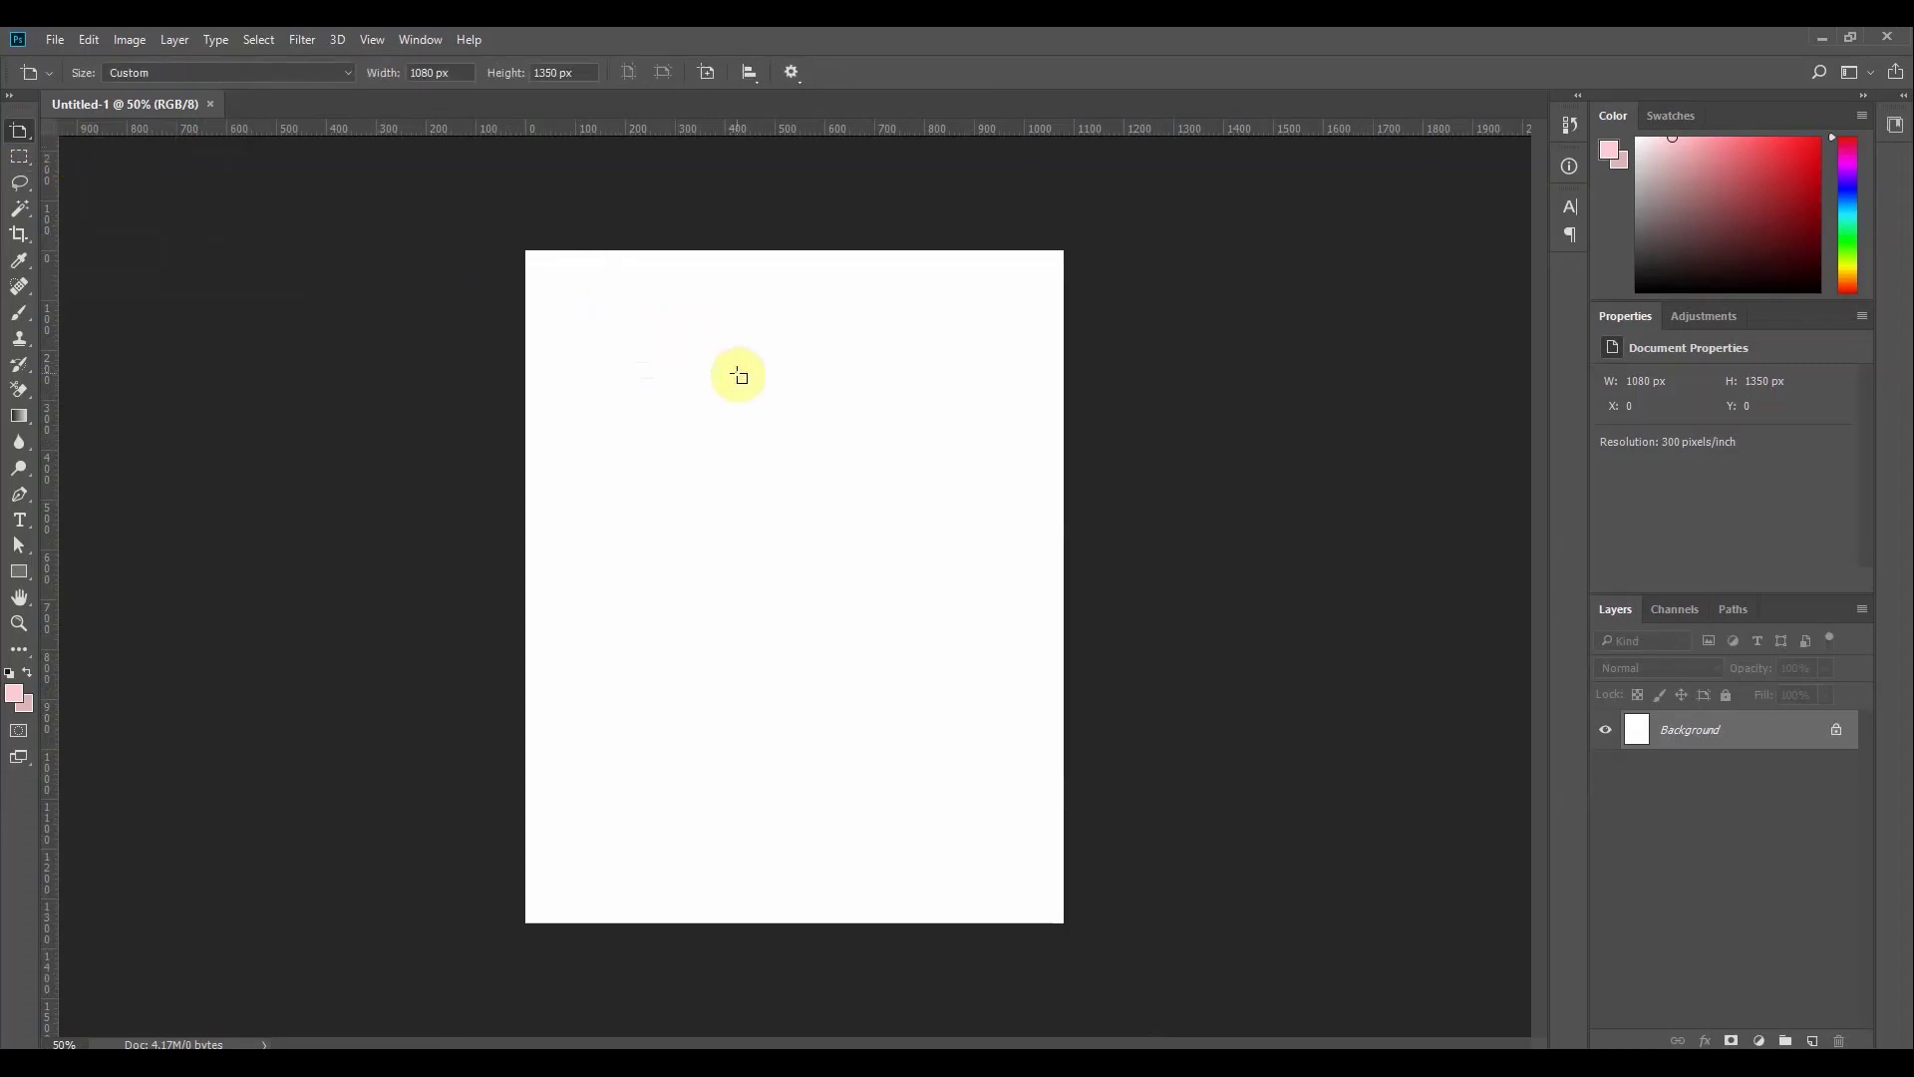
drag(737, 375, 1045, 779)
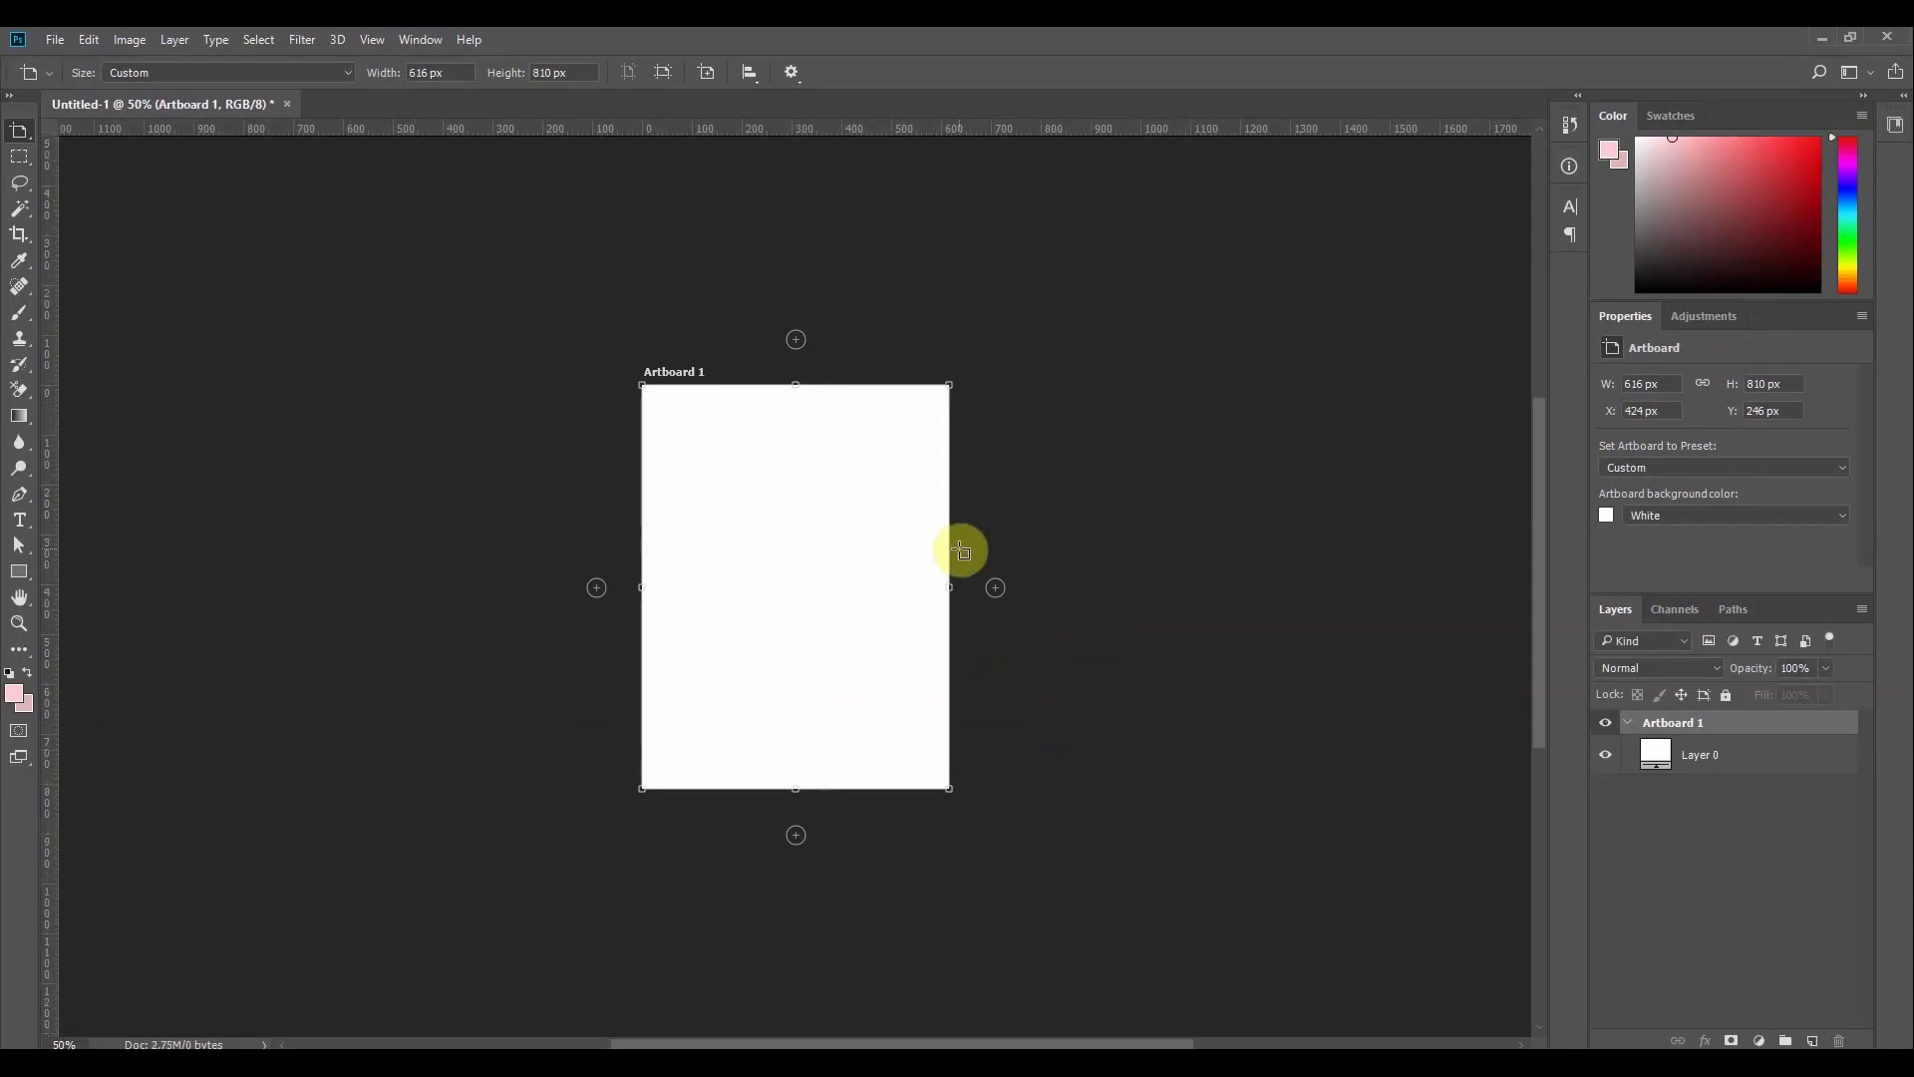
Add a second artboard to the right of Artboard 1 and a third one above the second
click(829, 580)
key(v)
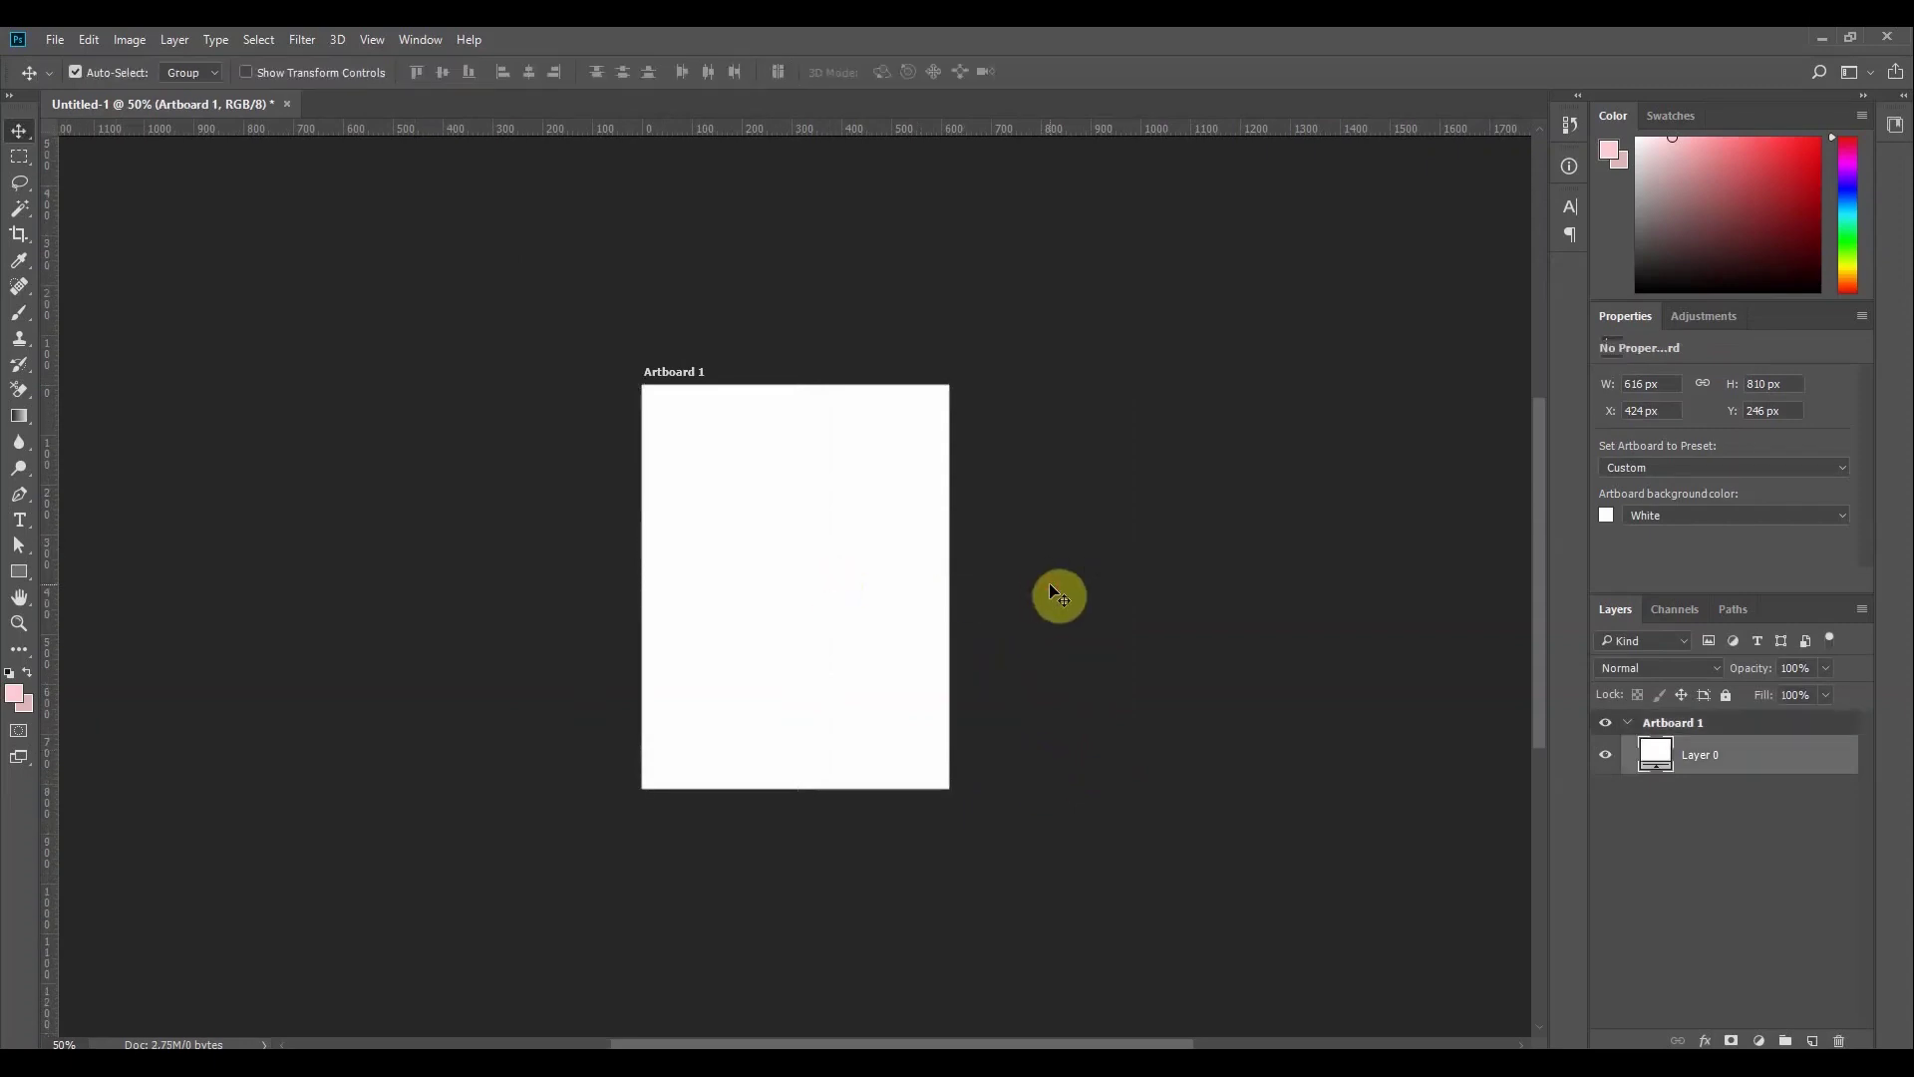
click(679, 370)
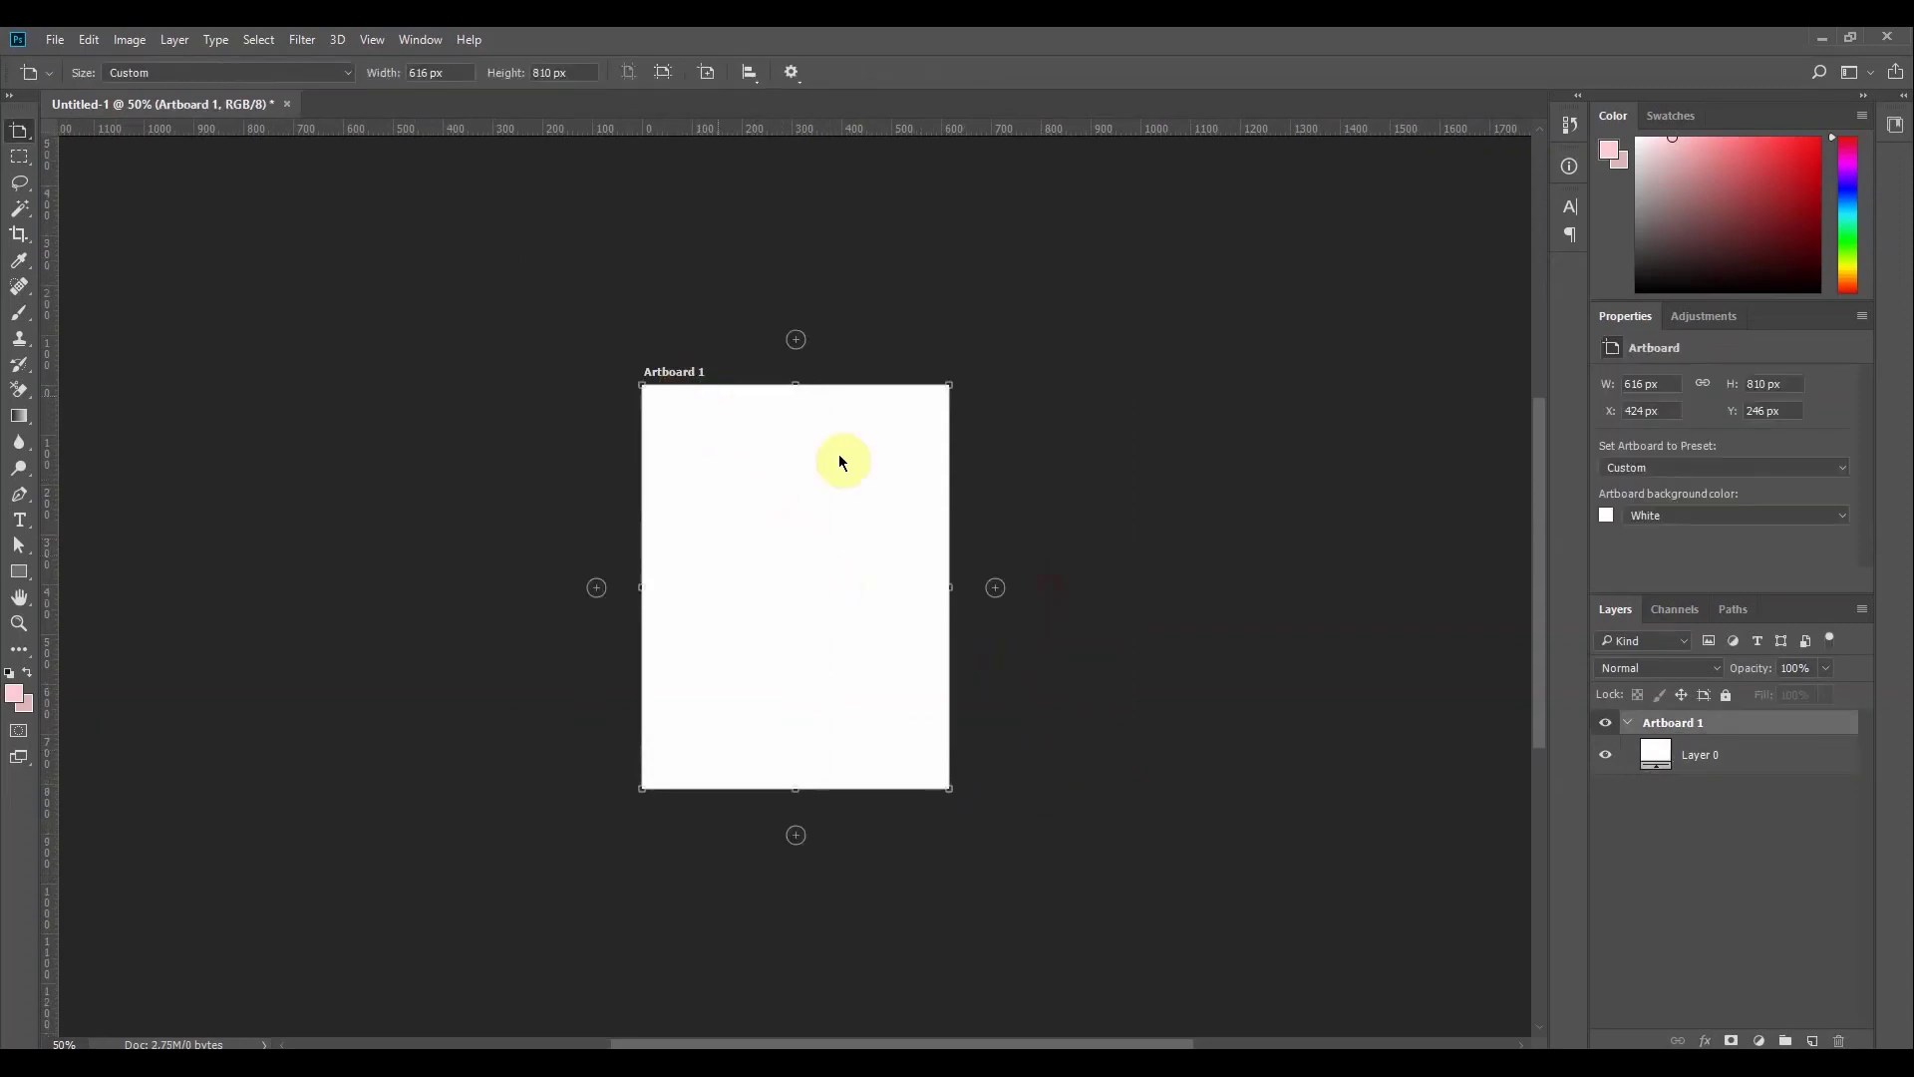
click(995, 588)
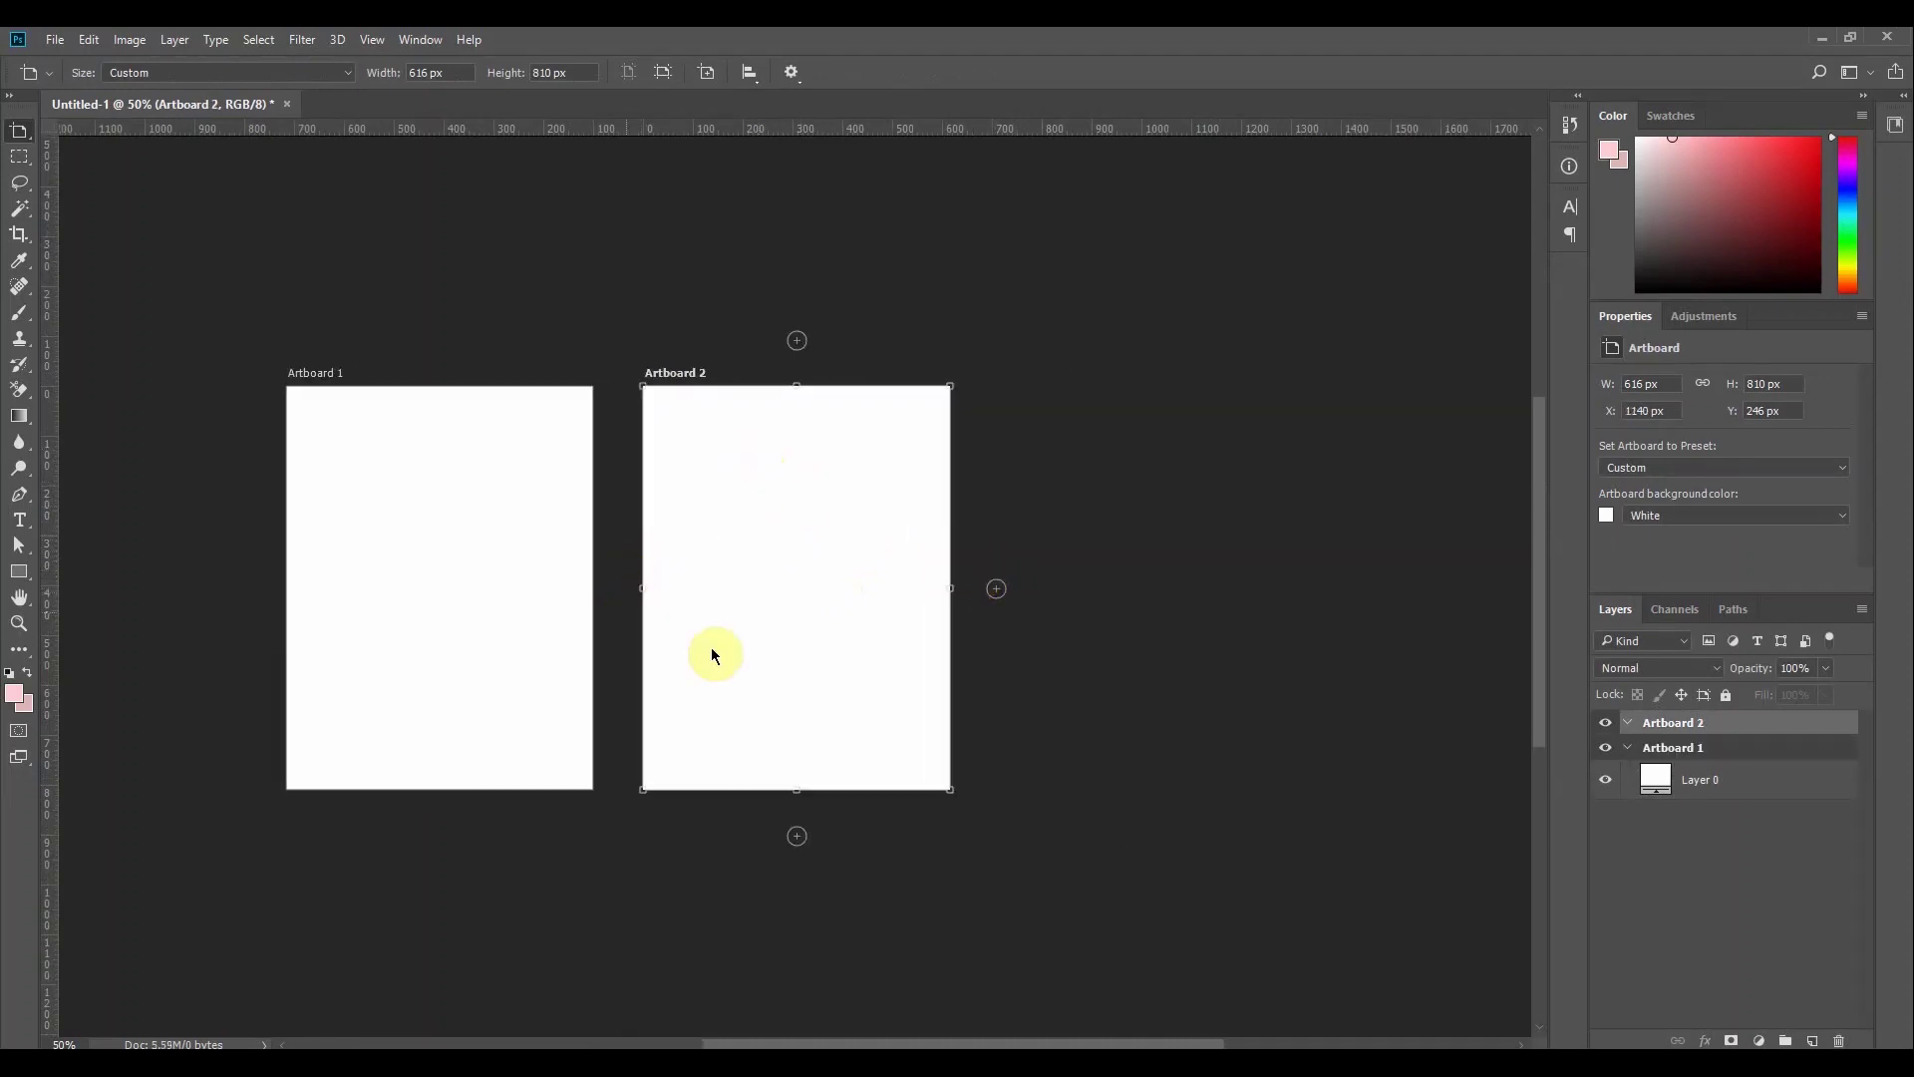
click(798, 341)
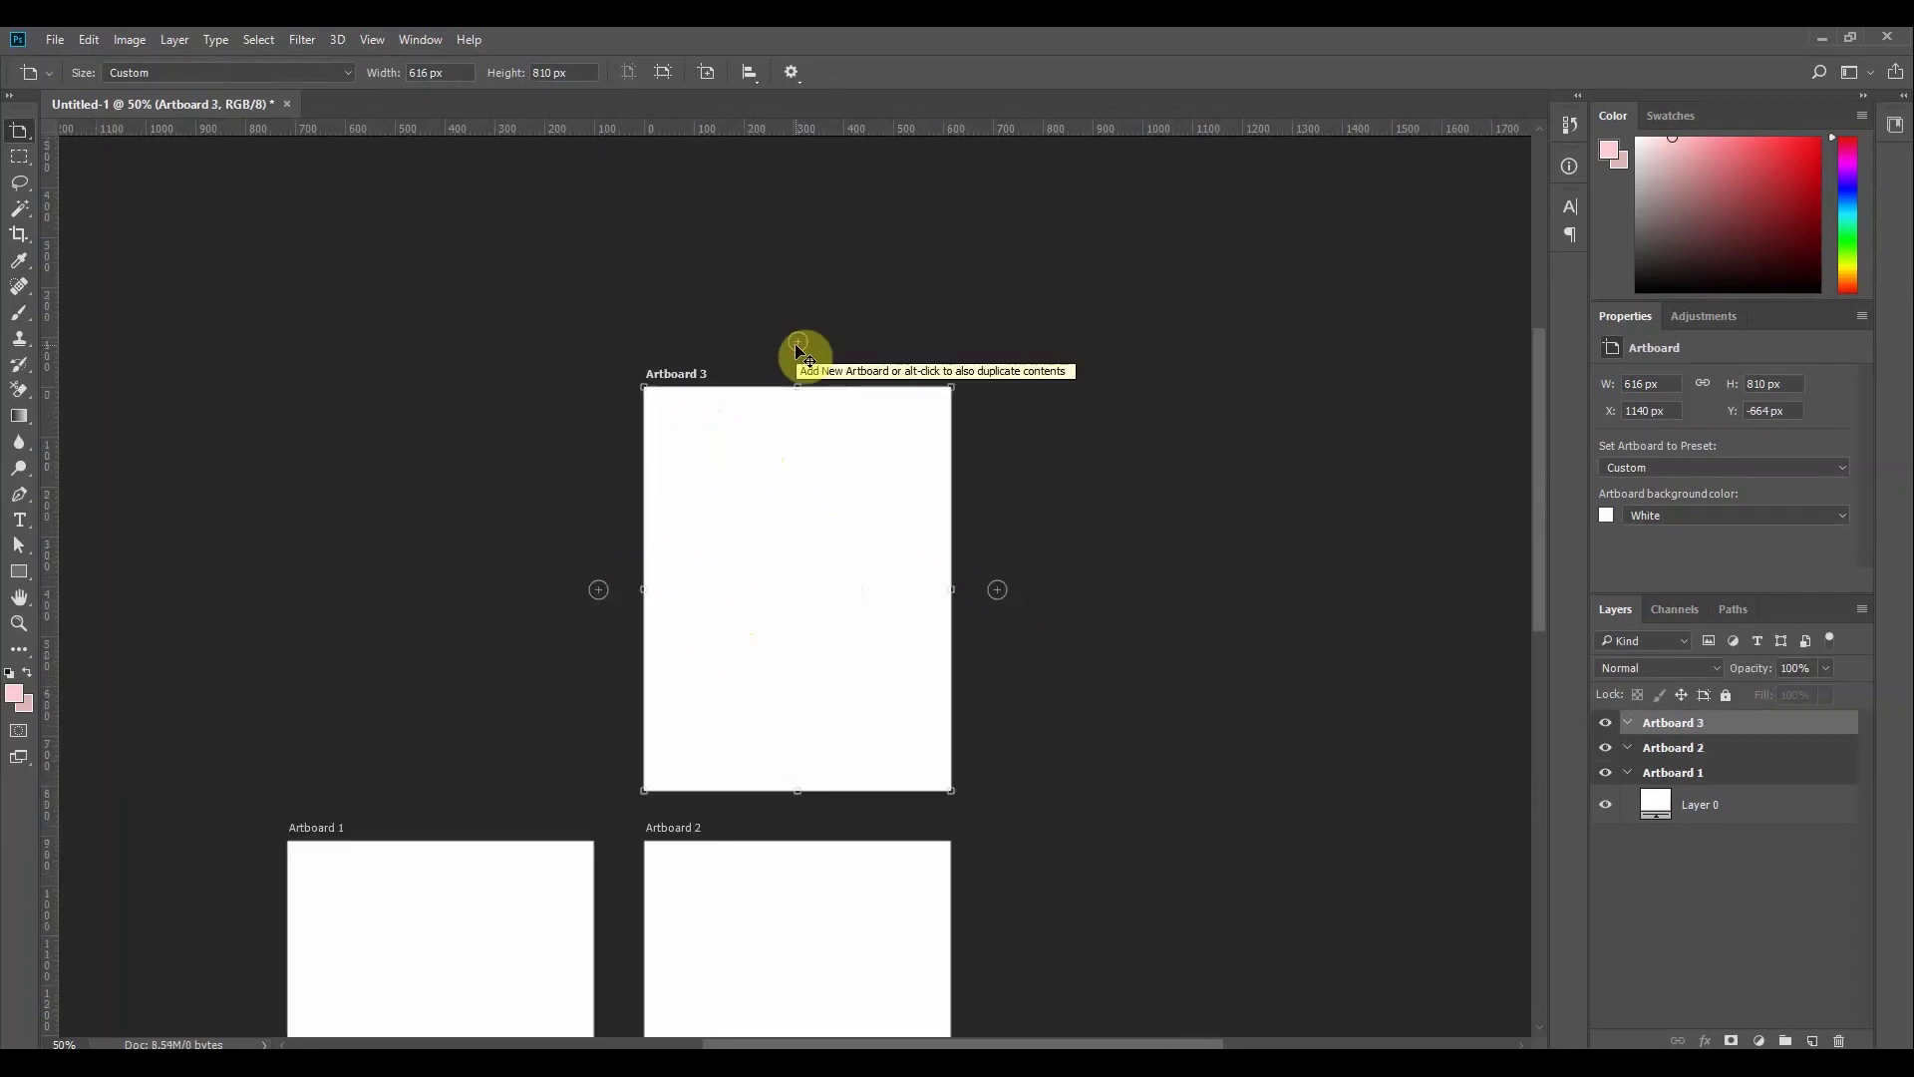
Look over the three artboards, then select Artboard 1 and examine it at 100% zoom
click(20, 131)
click(100, 131)
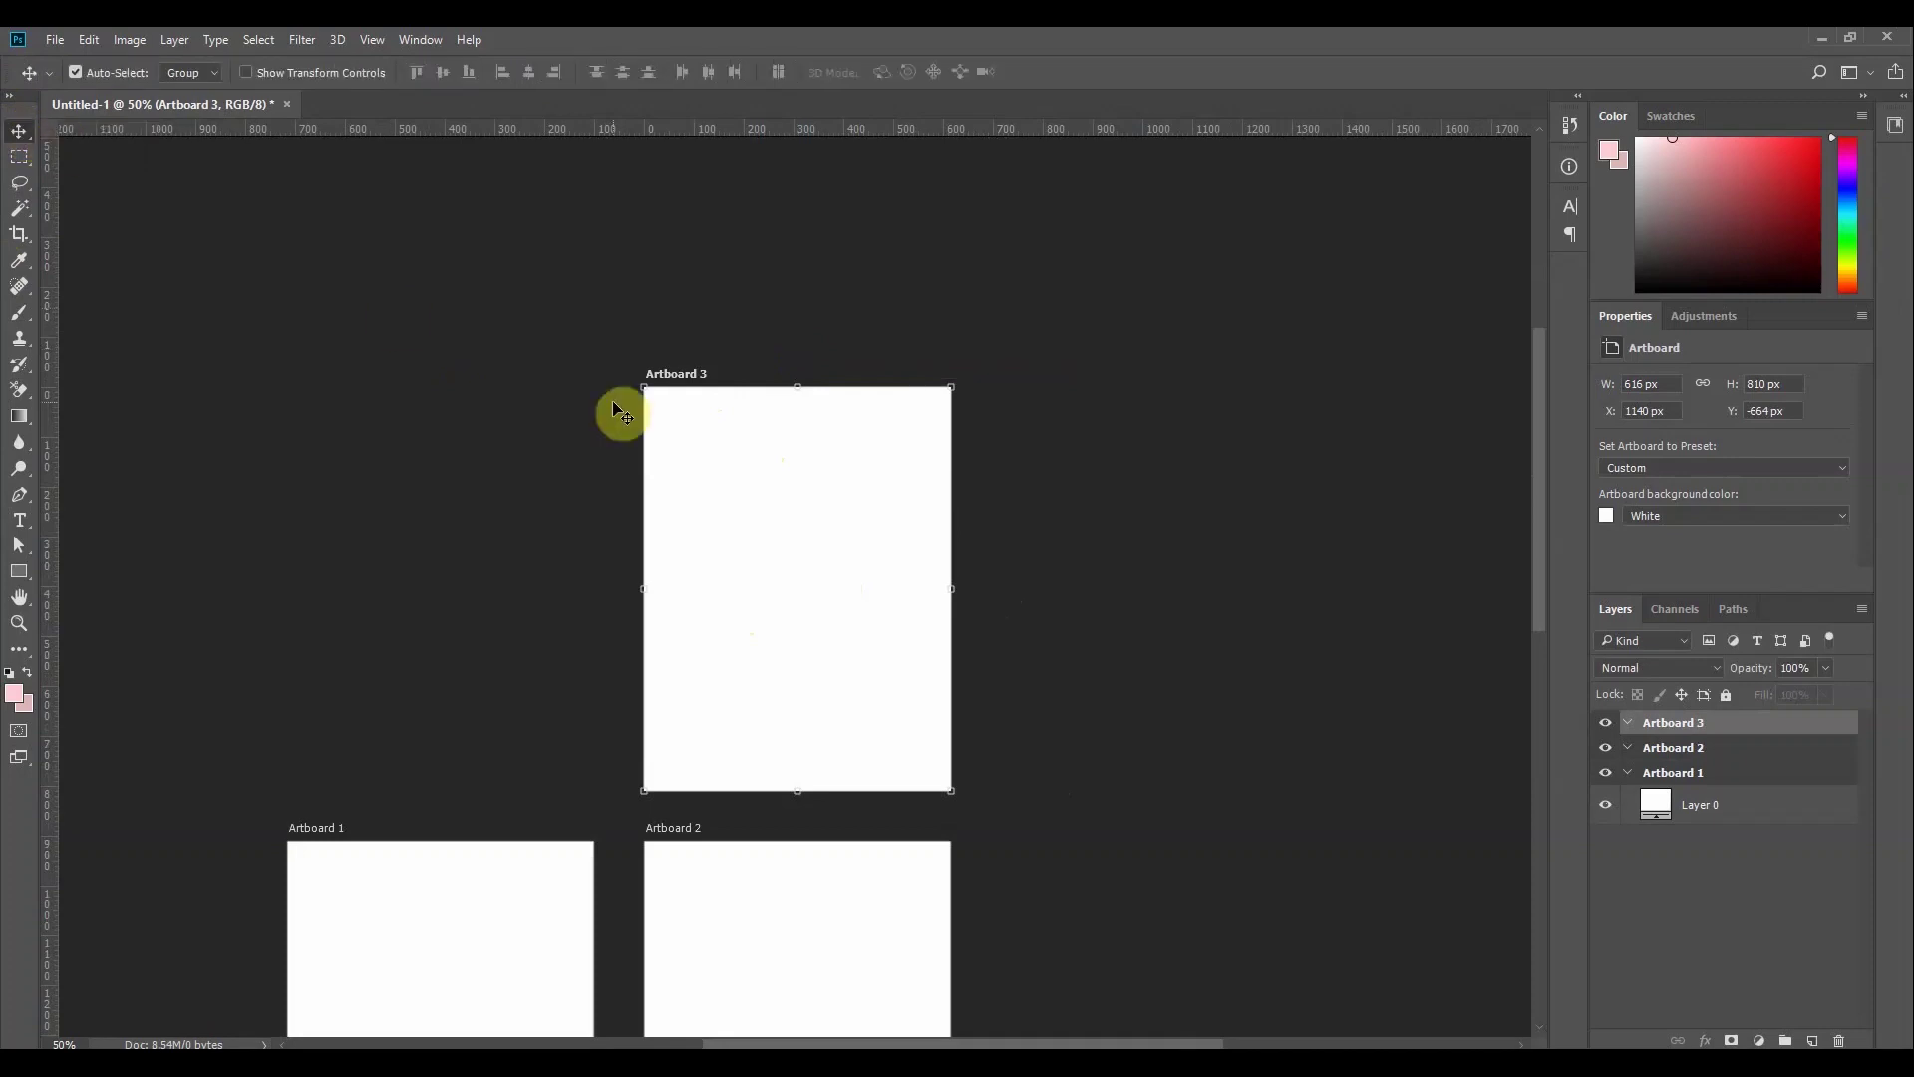
drag(626, 448, 889, 209)
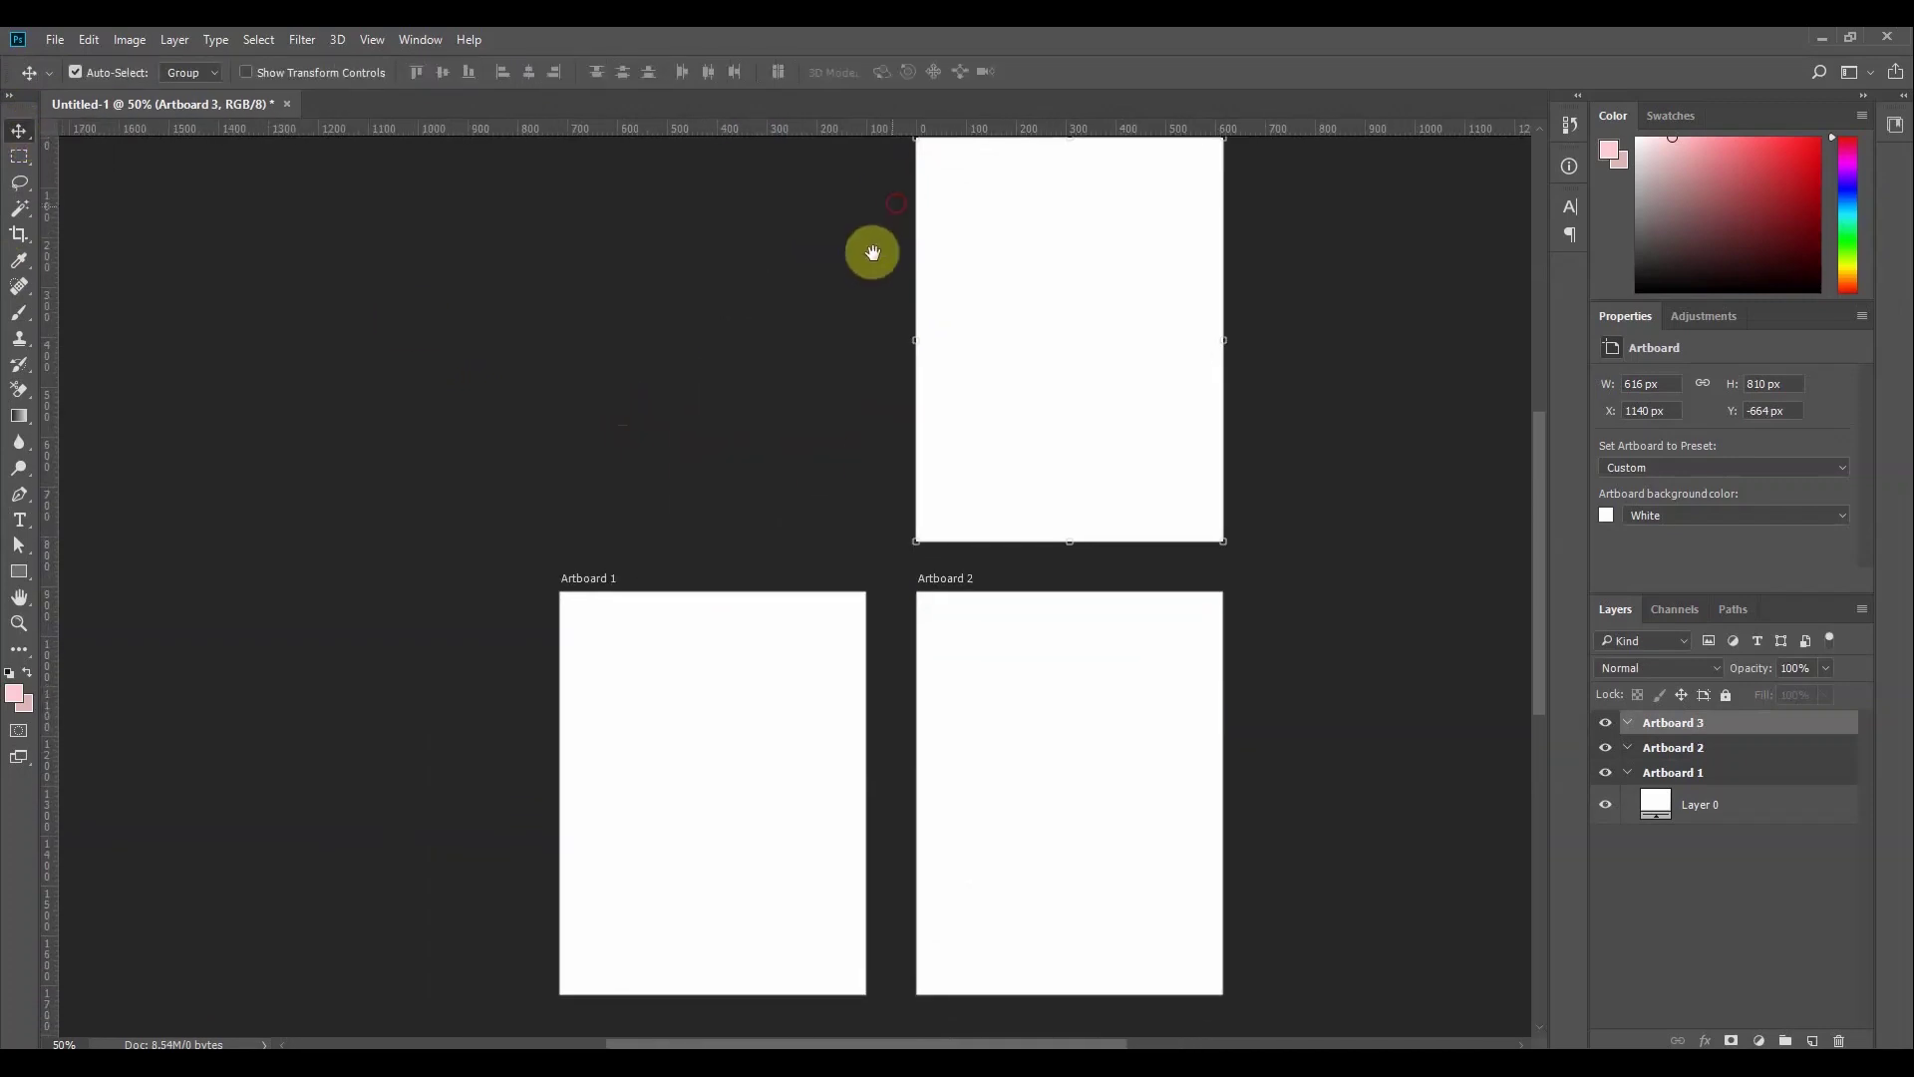
drag(786, 469, 675, 376)
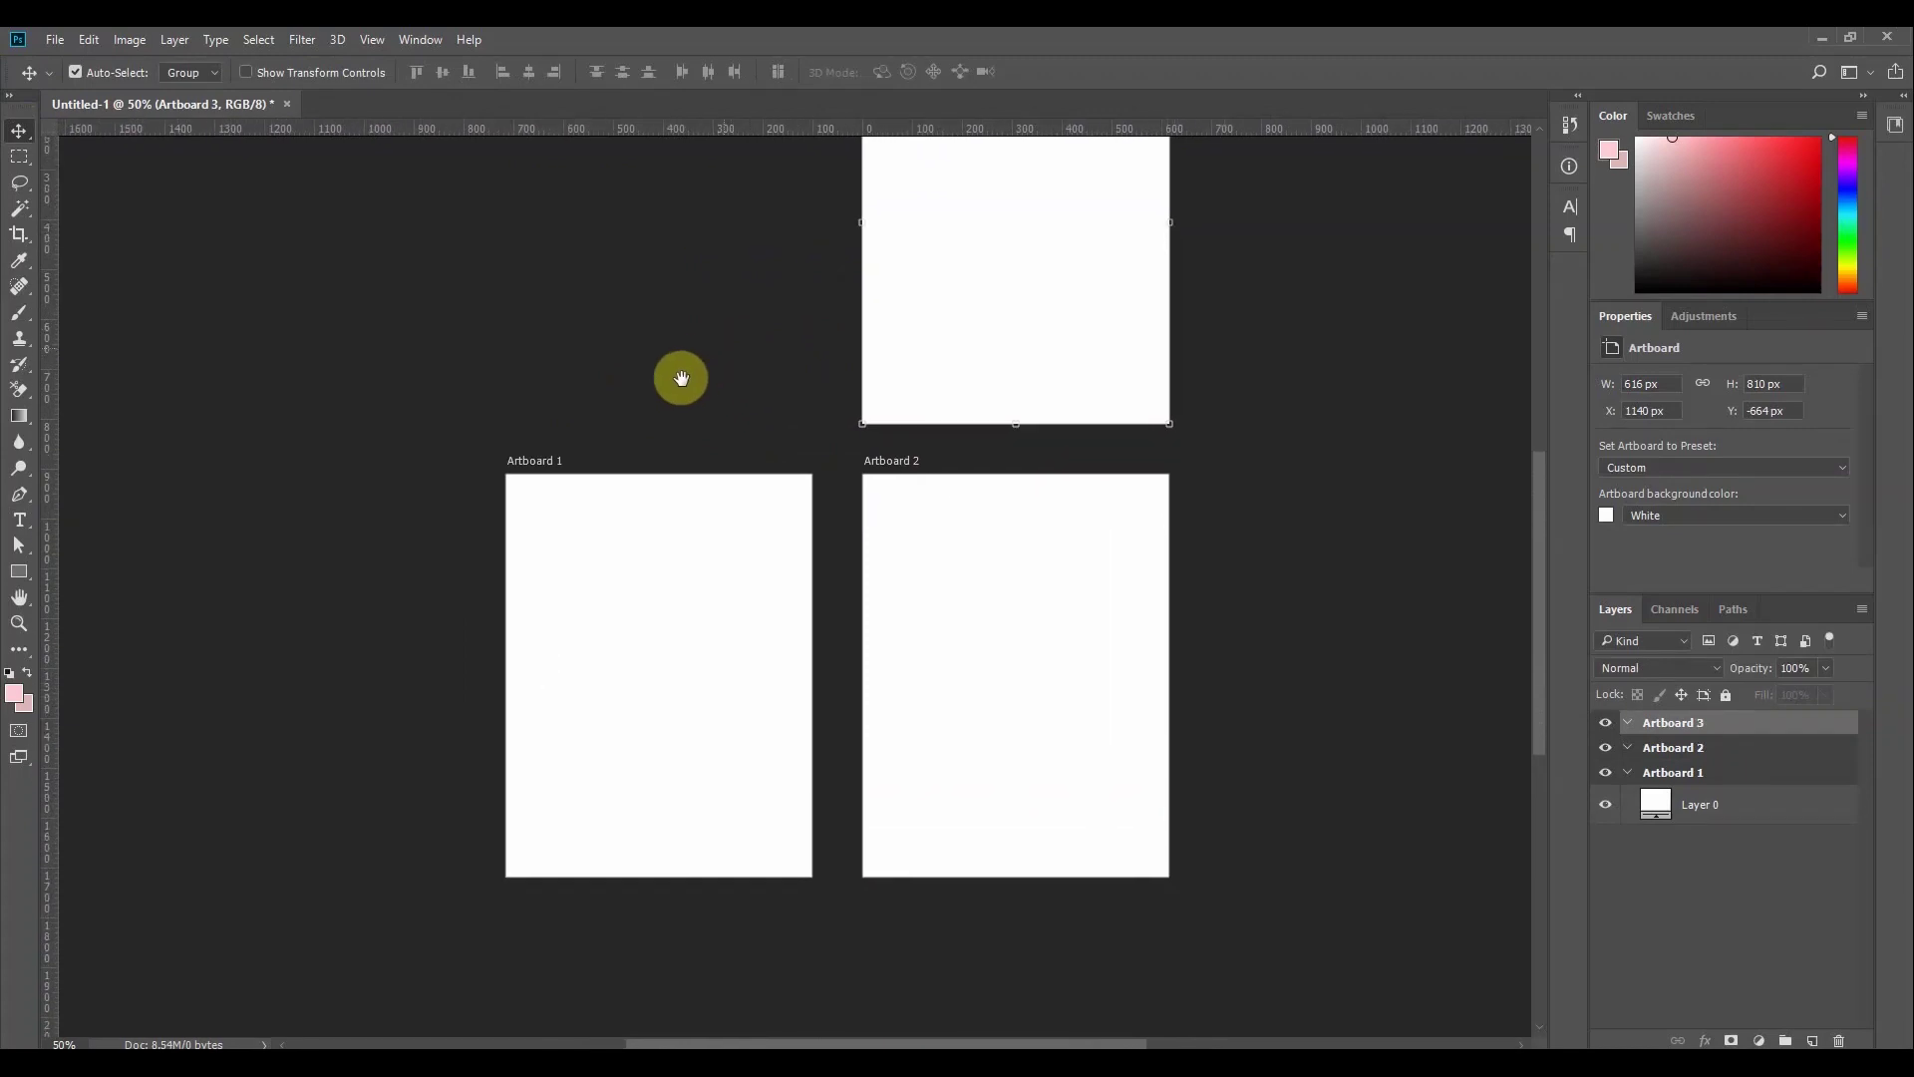
drag(632, 504, 570, 520)
key(shift+v)
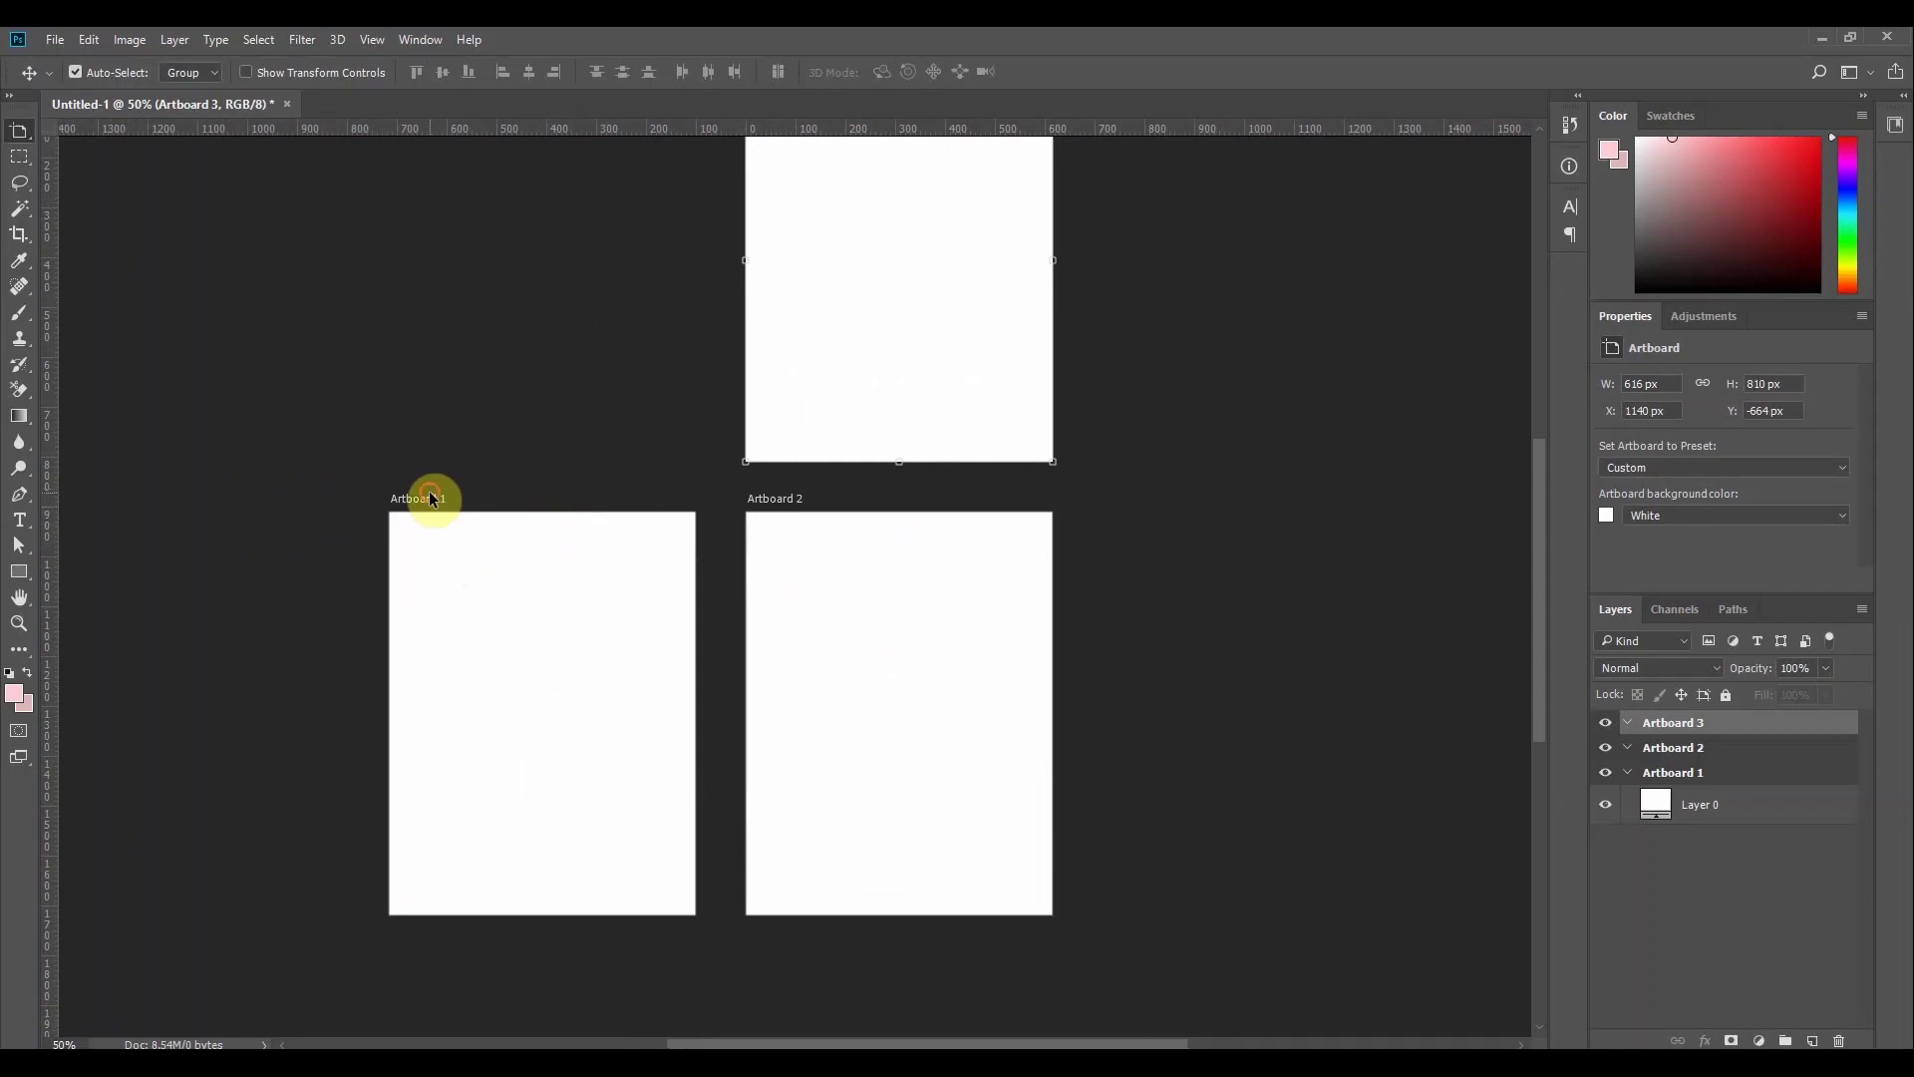
click(431, 495)
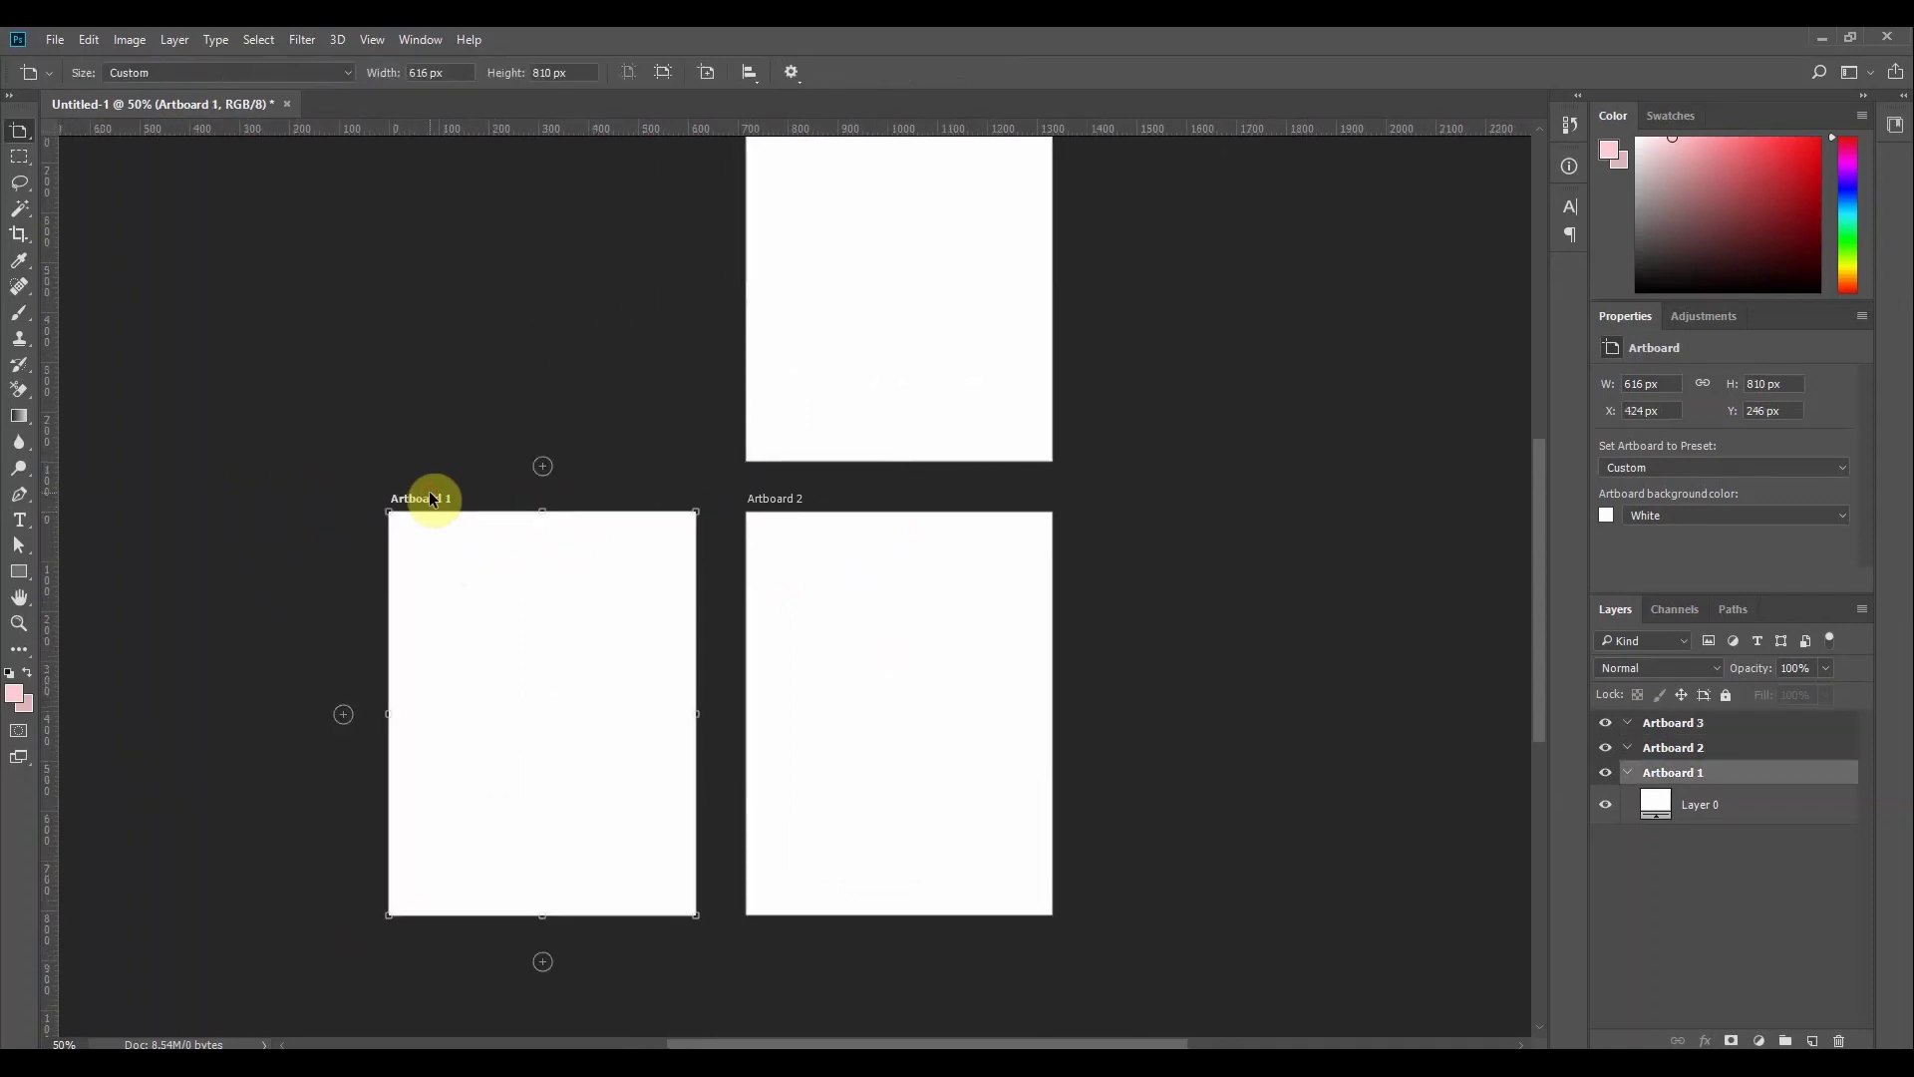
key(ctrl+1)
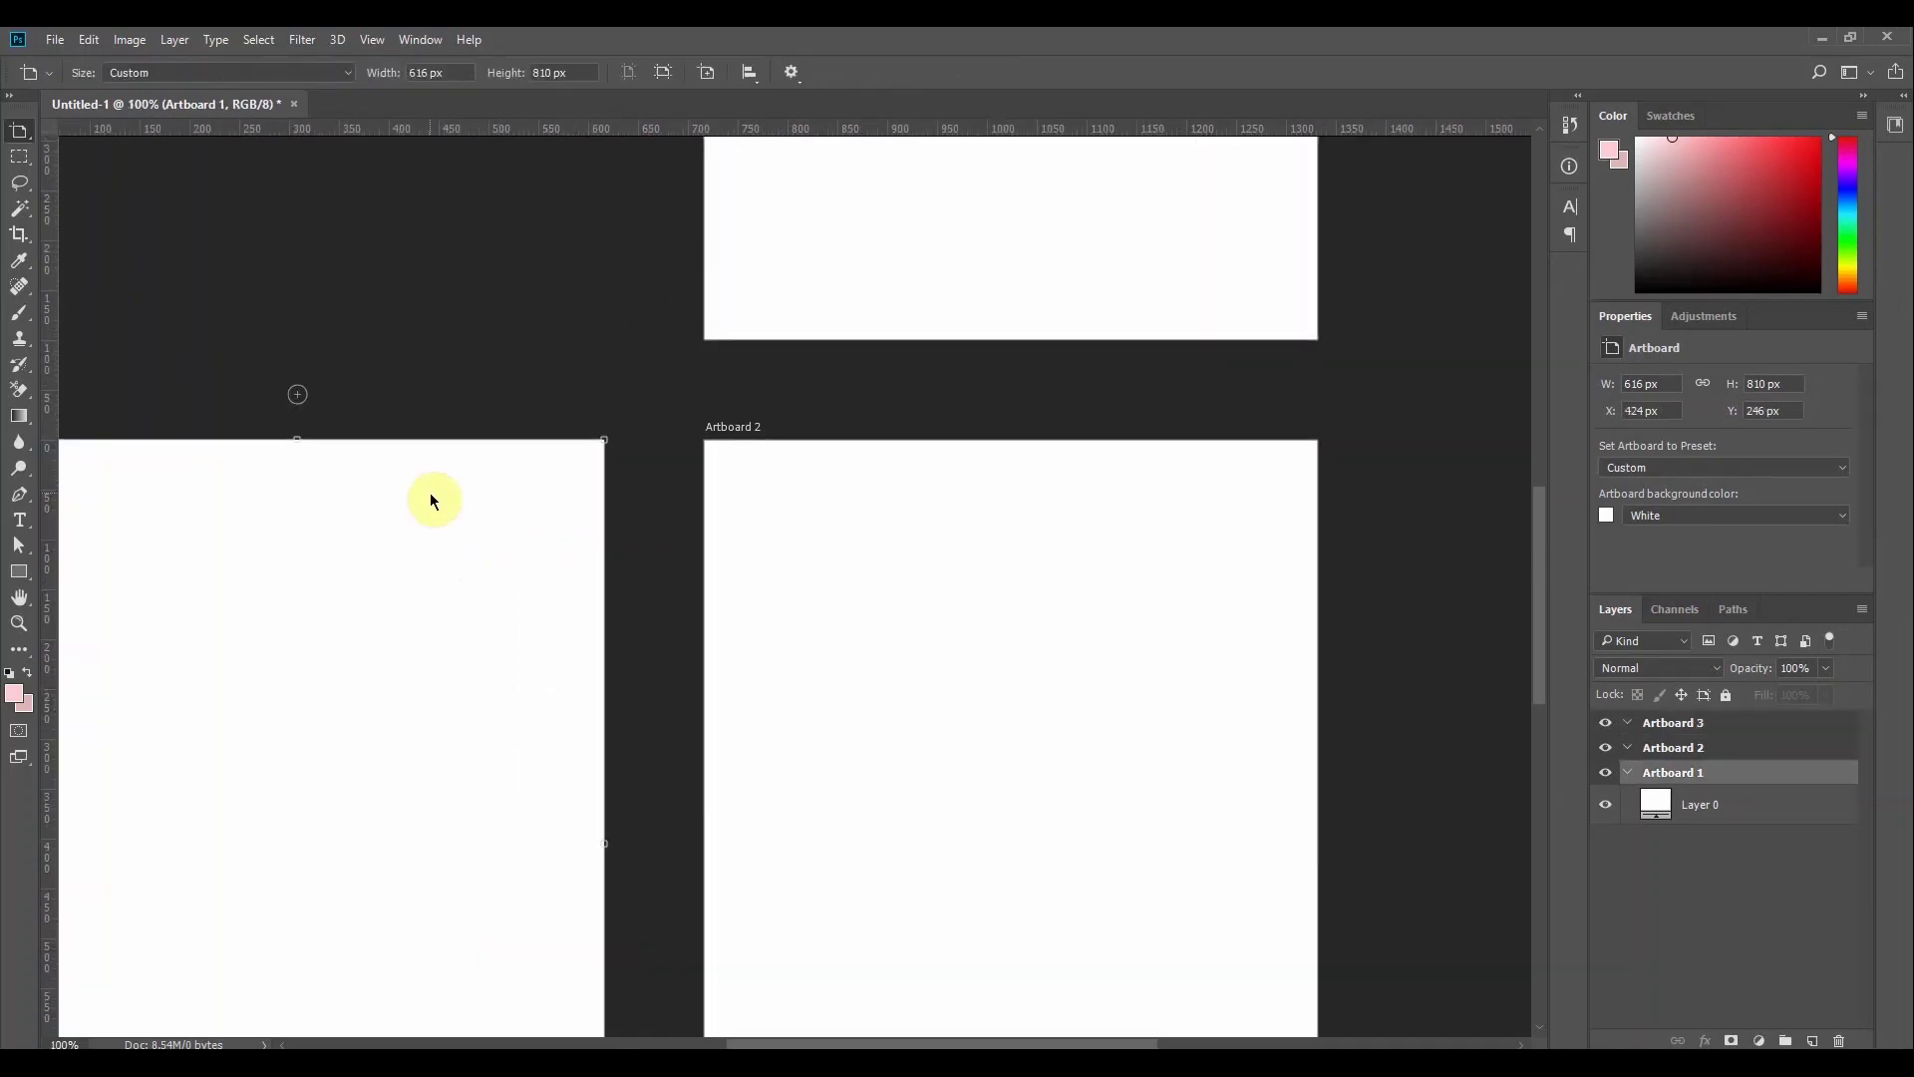
drag(431, 491, 739, 231)
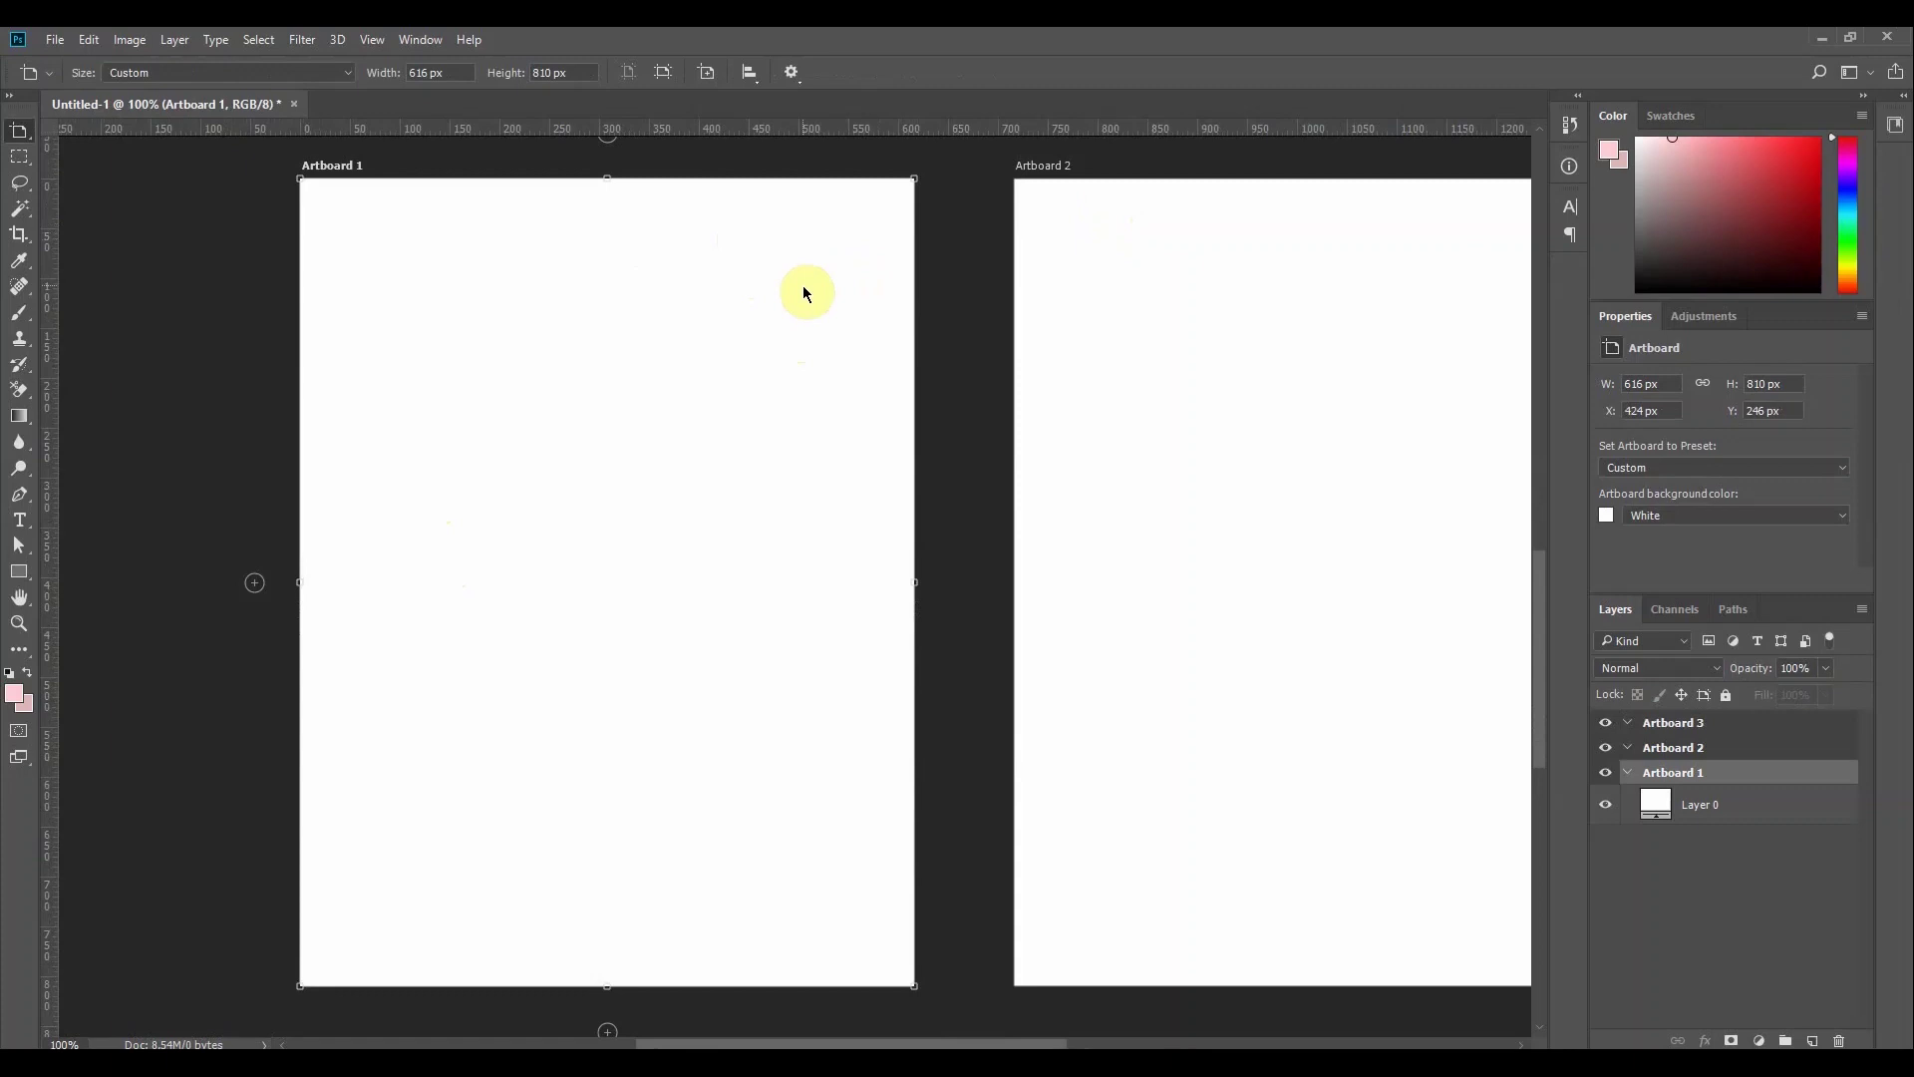
Undo and redo the addition of the third artboard twice
key(ctrl+z)
key(ctrl+minus)
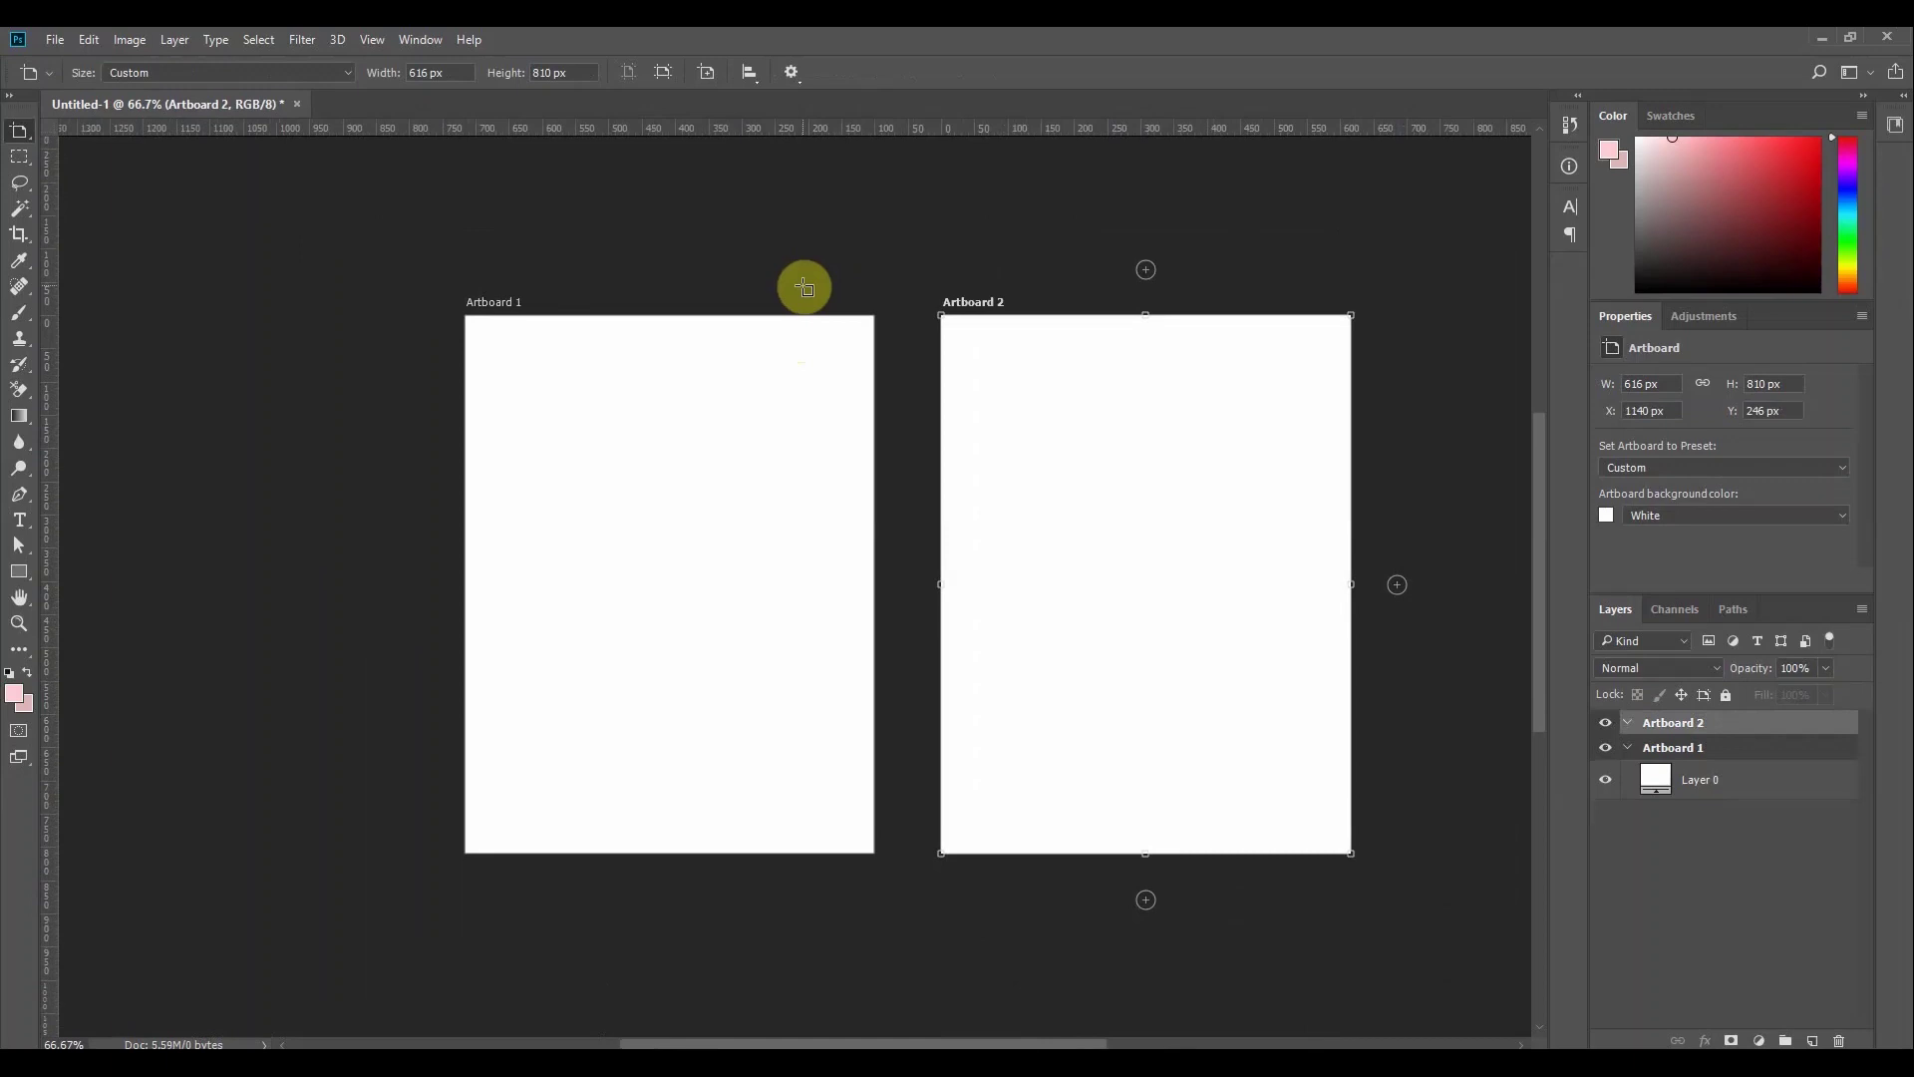
key(ctrl+shift+z)
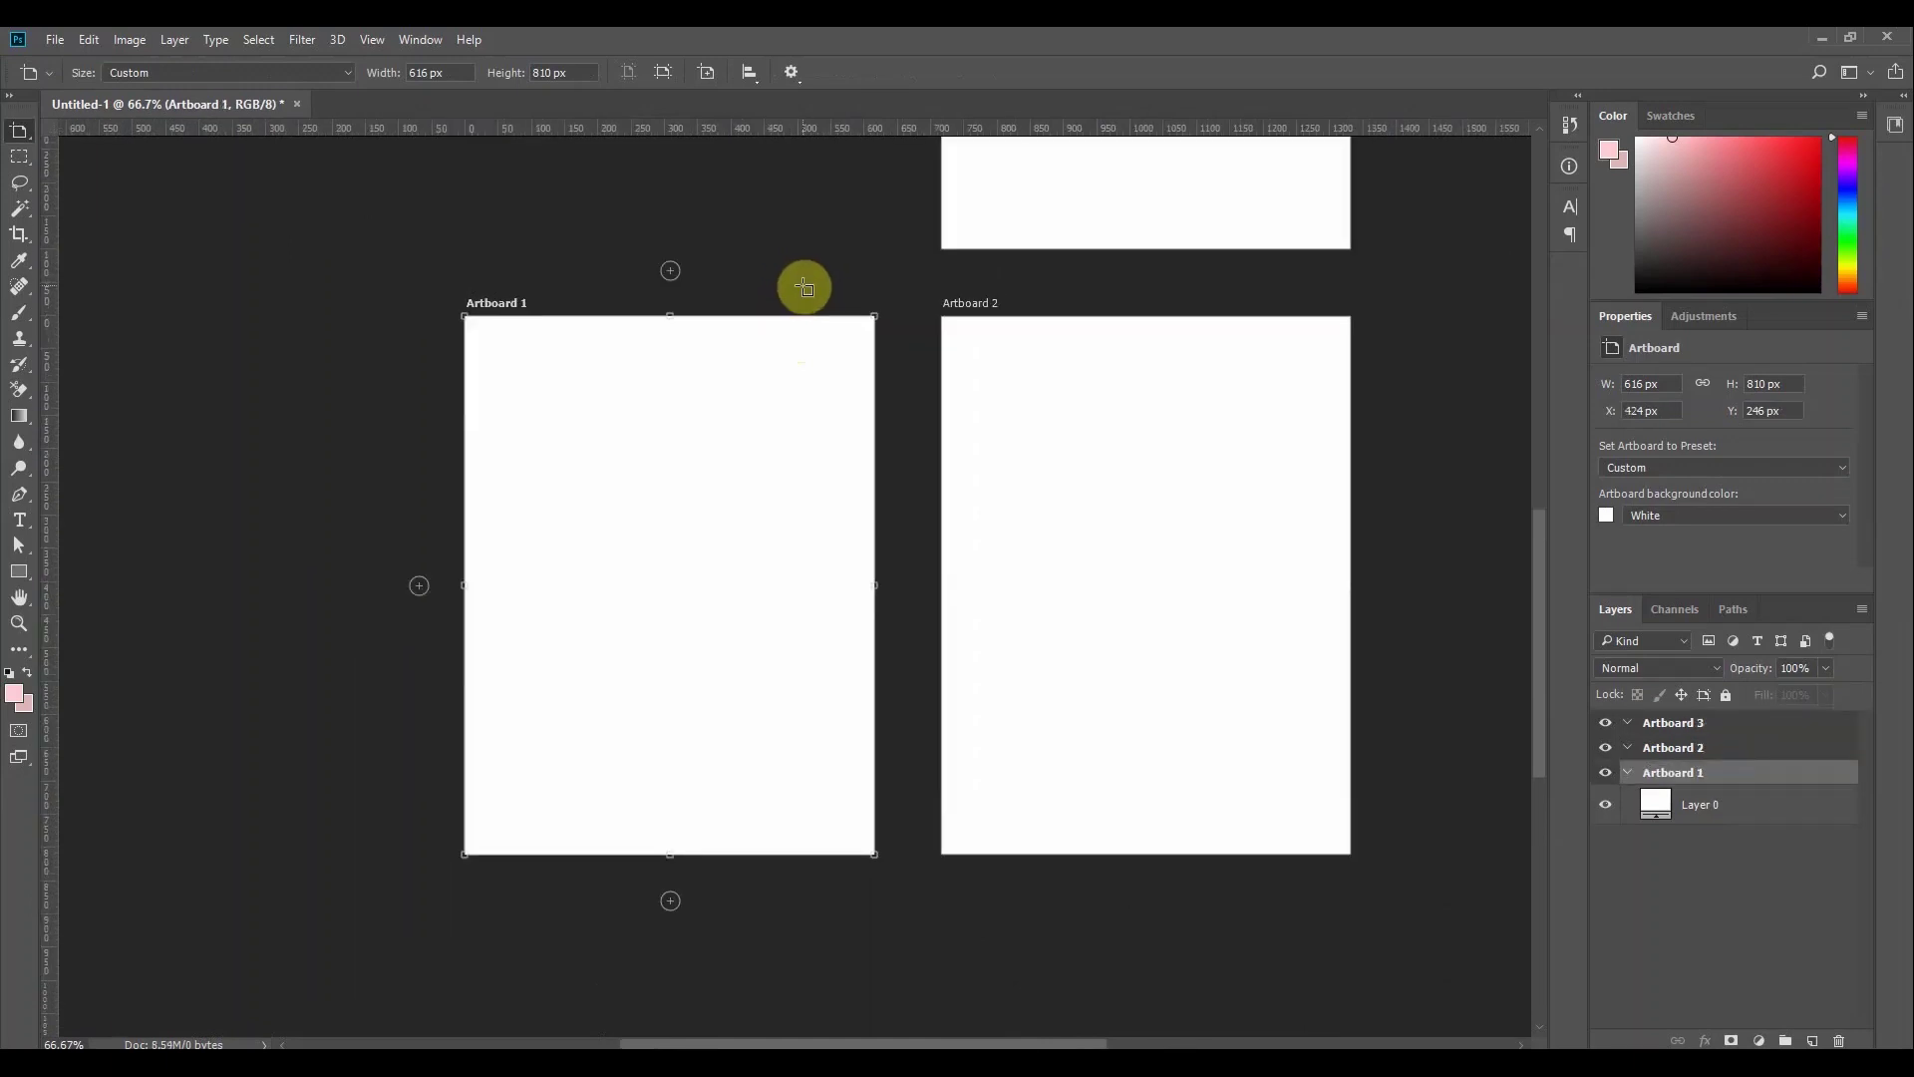
scroll(805, 288, up, 1)
key(ctrl+z)
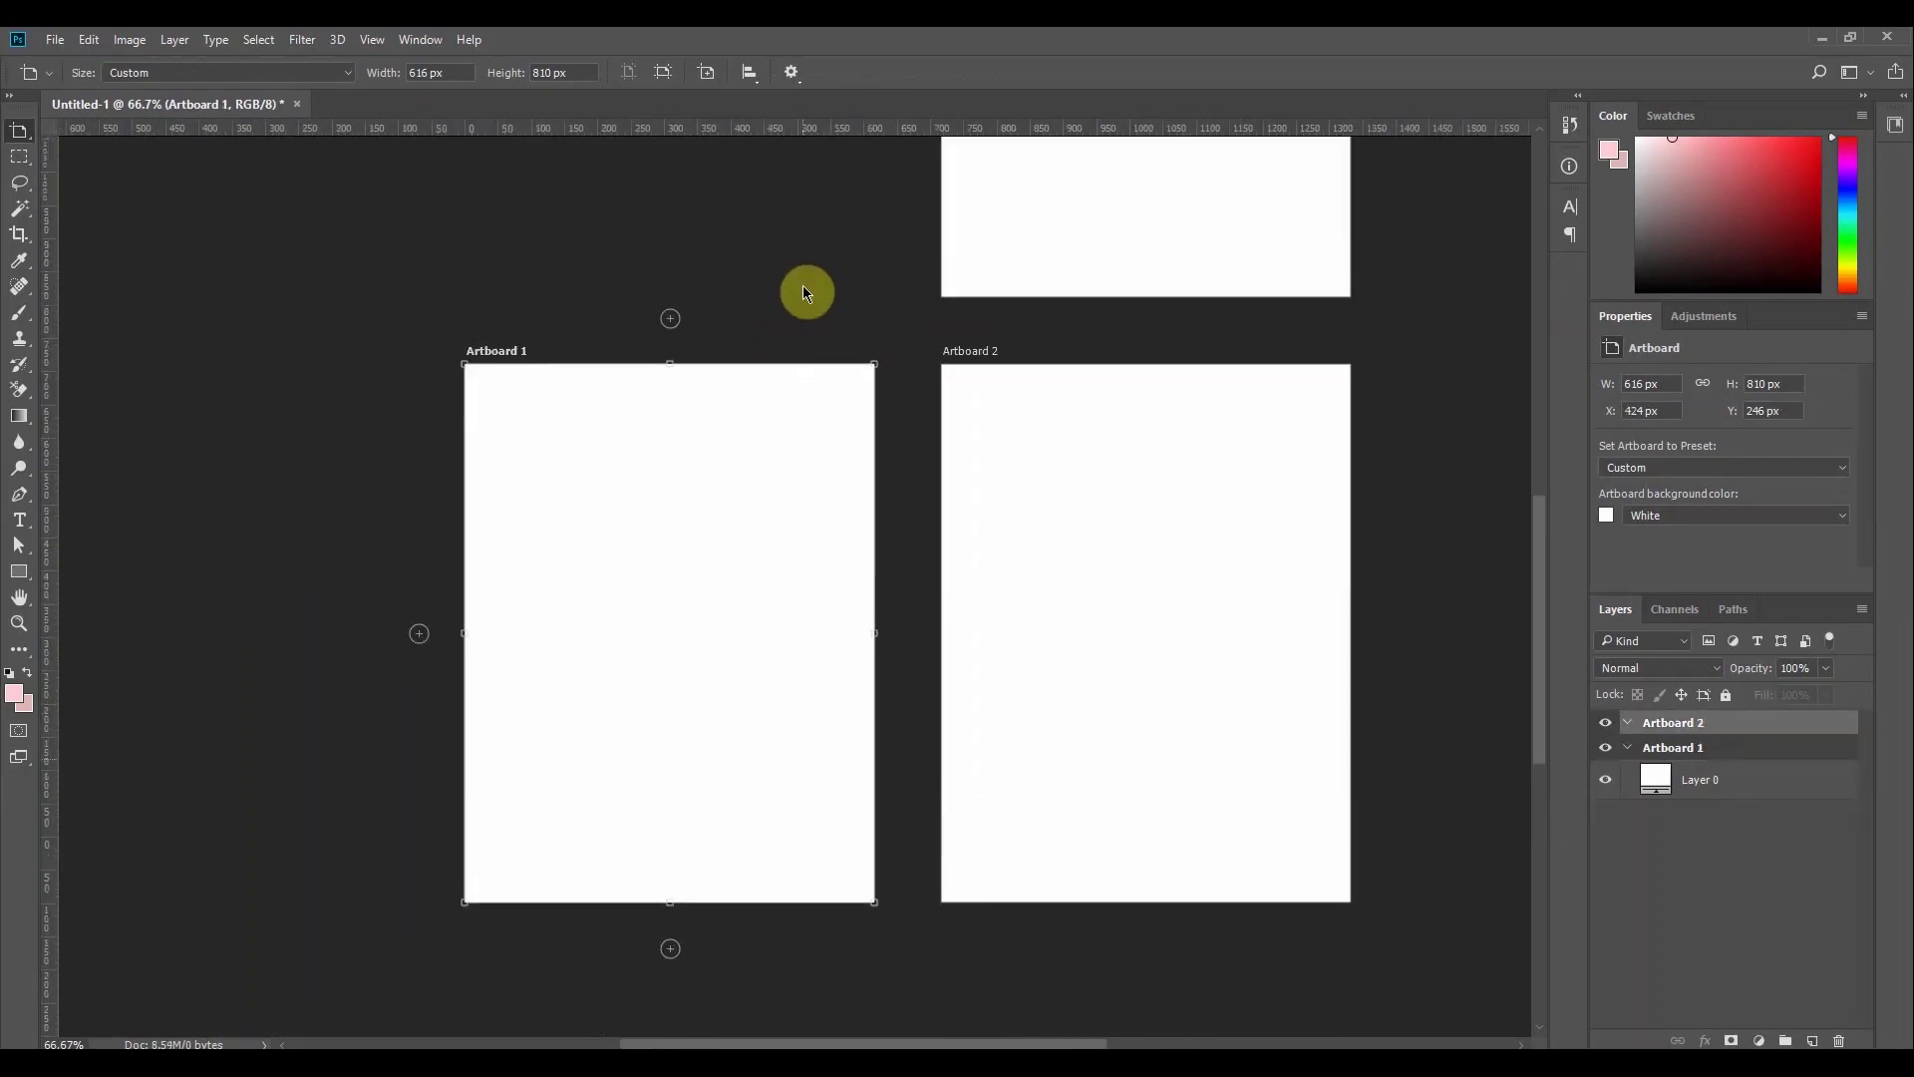
key(ctrl+shift+z)
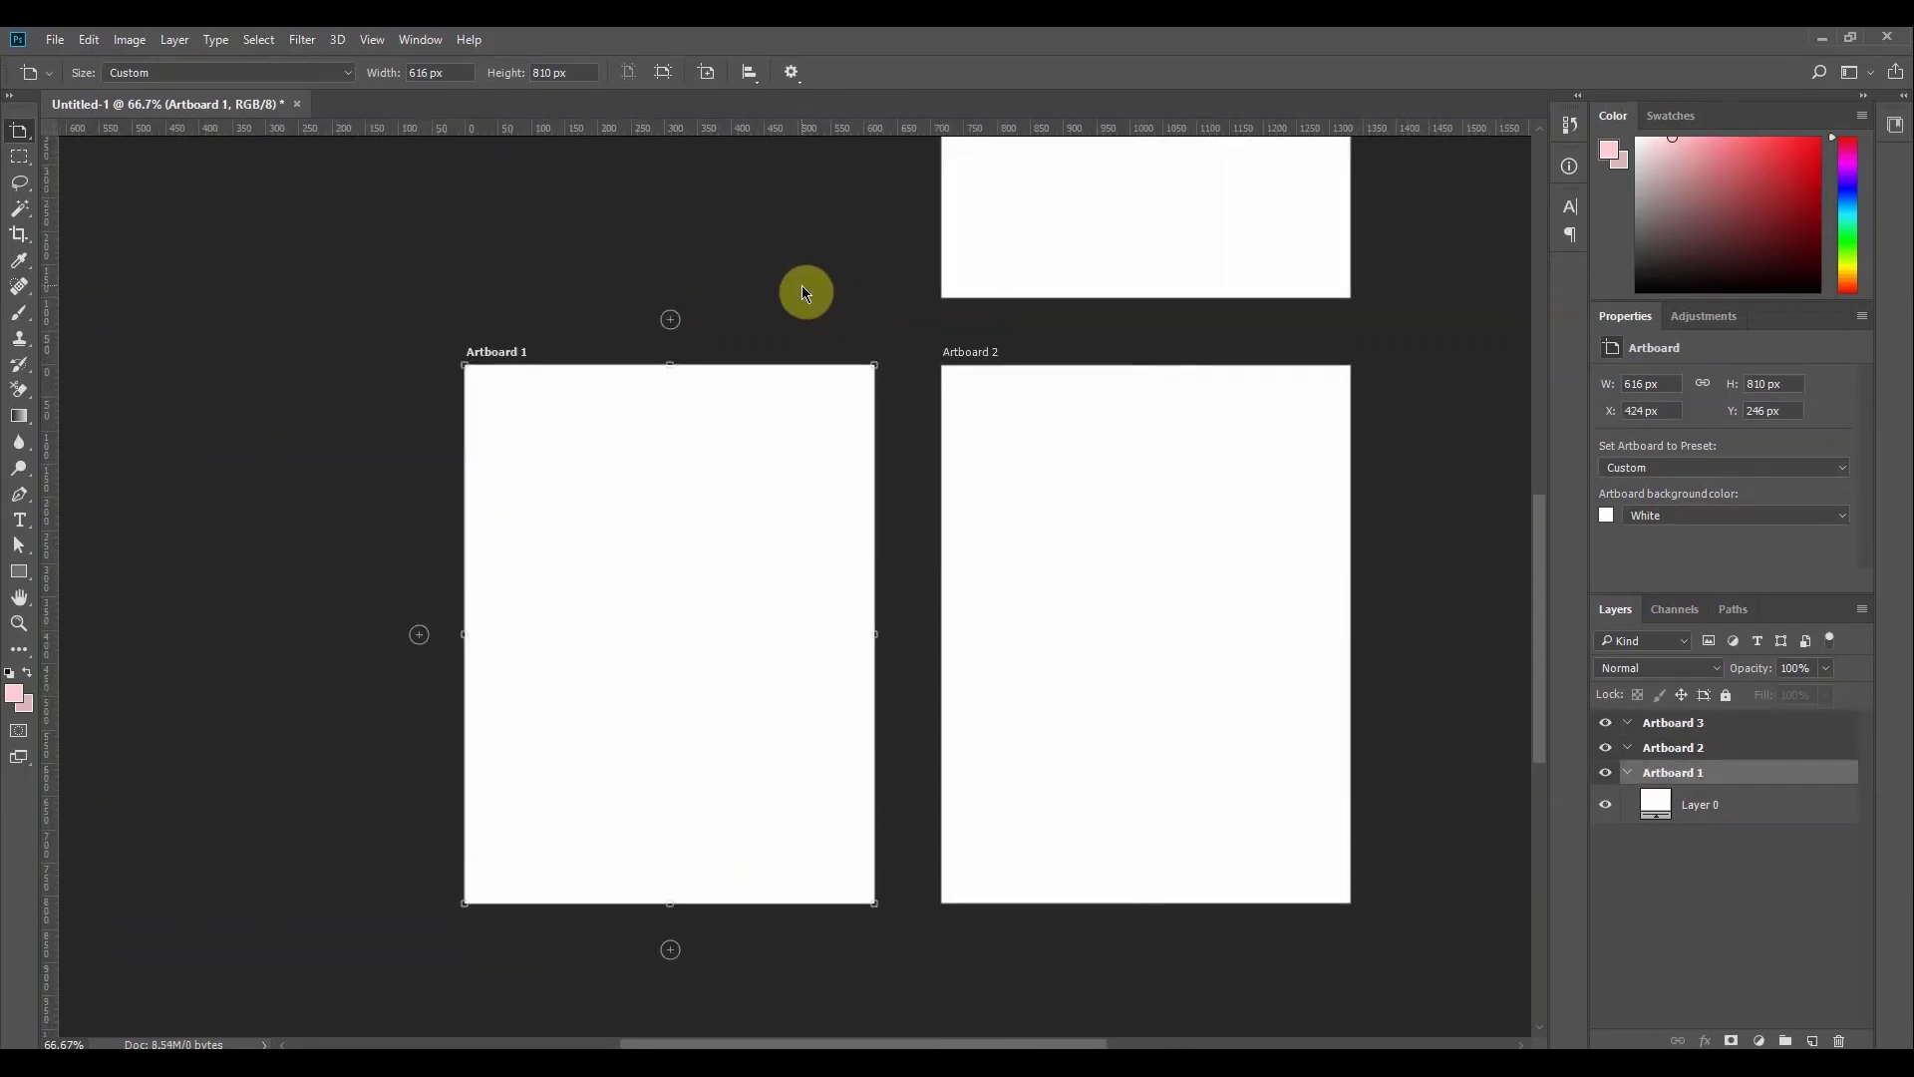
Undo the addition of the third artboard, checking it once with a redo
key(ctrl+z)
key(ctrl+shift+z)
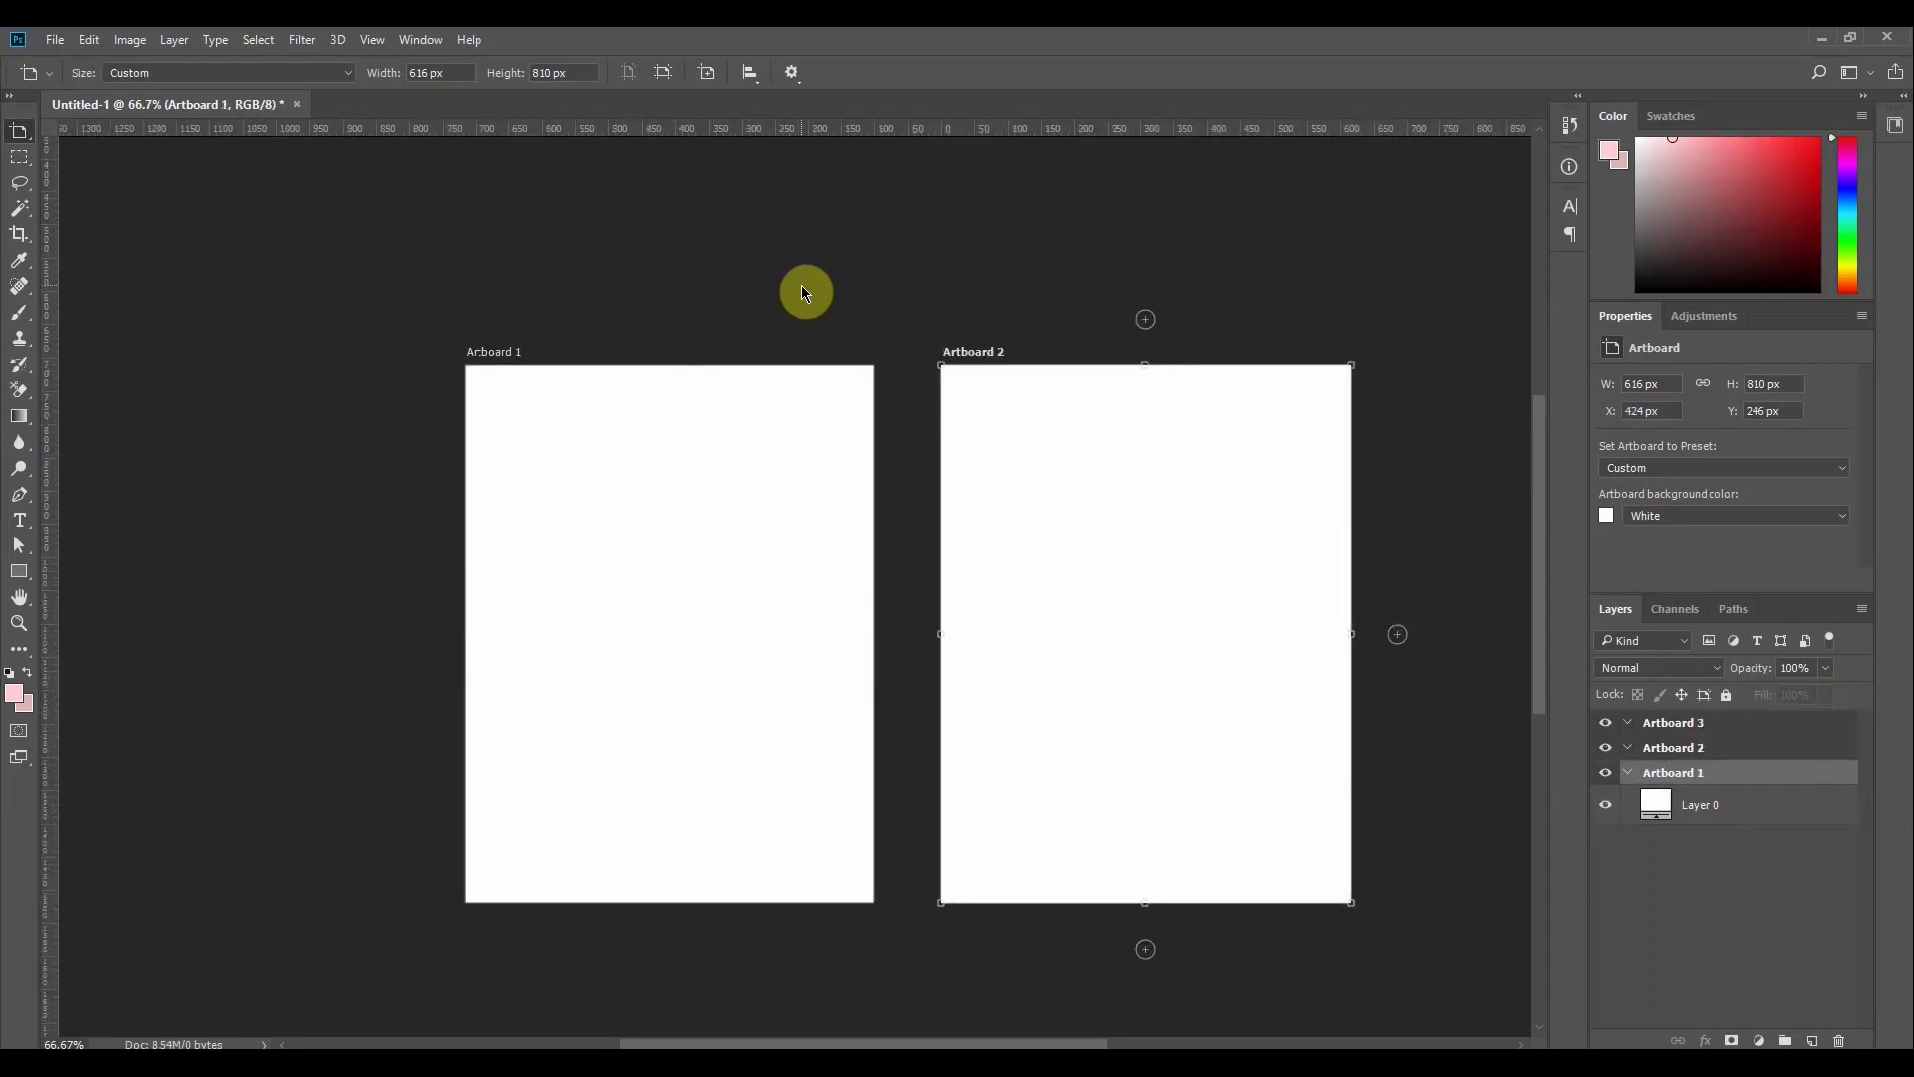
key(ctrl+z)
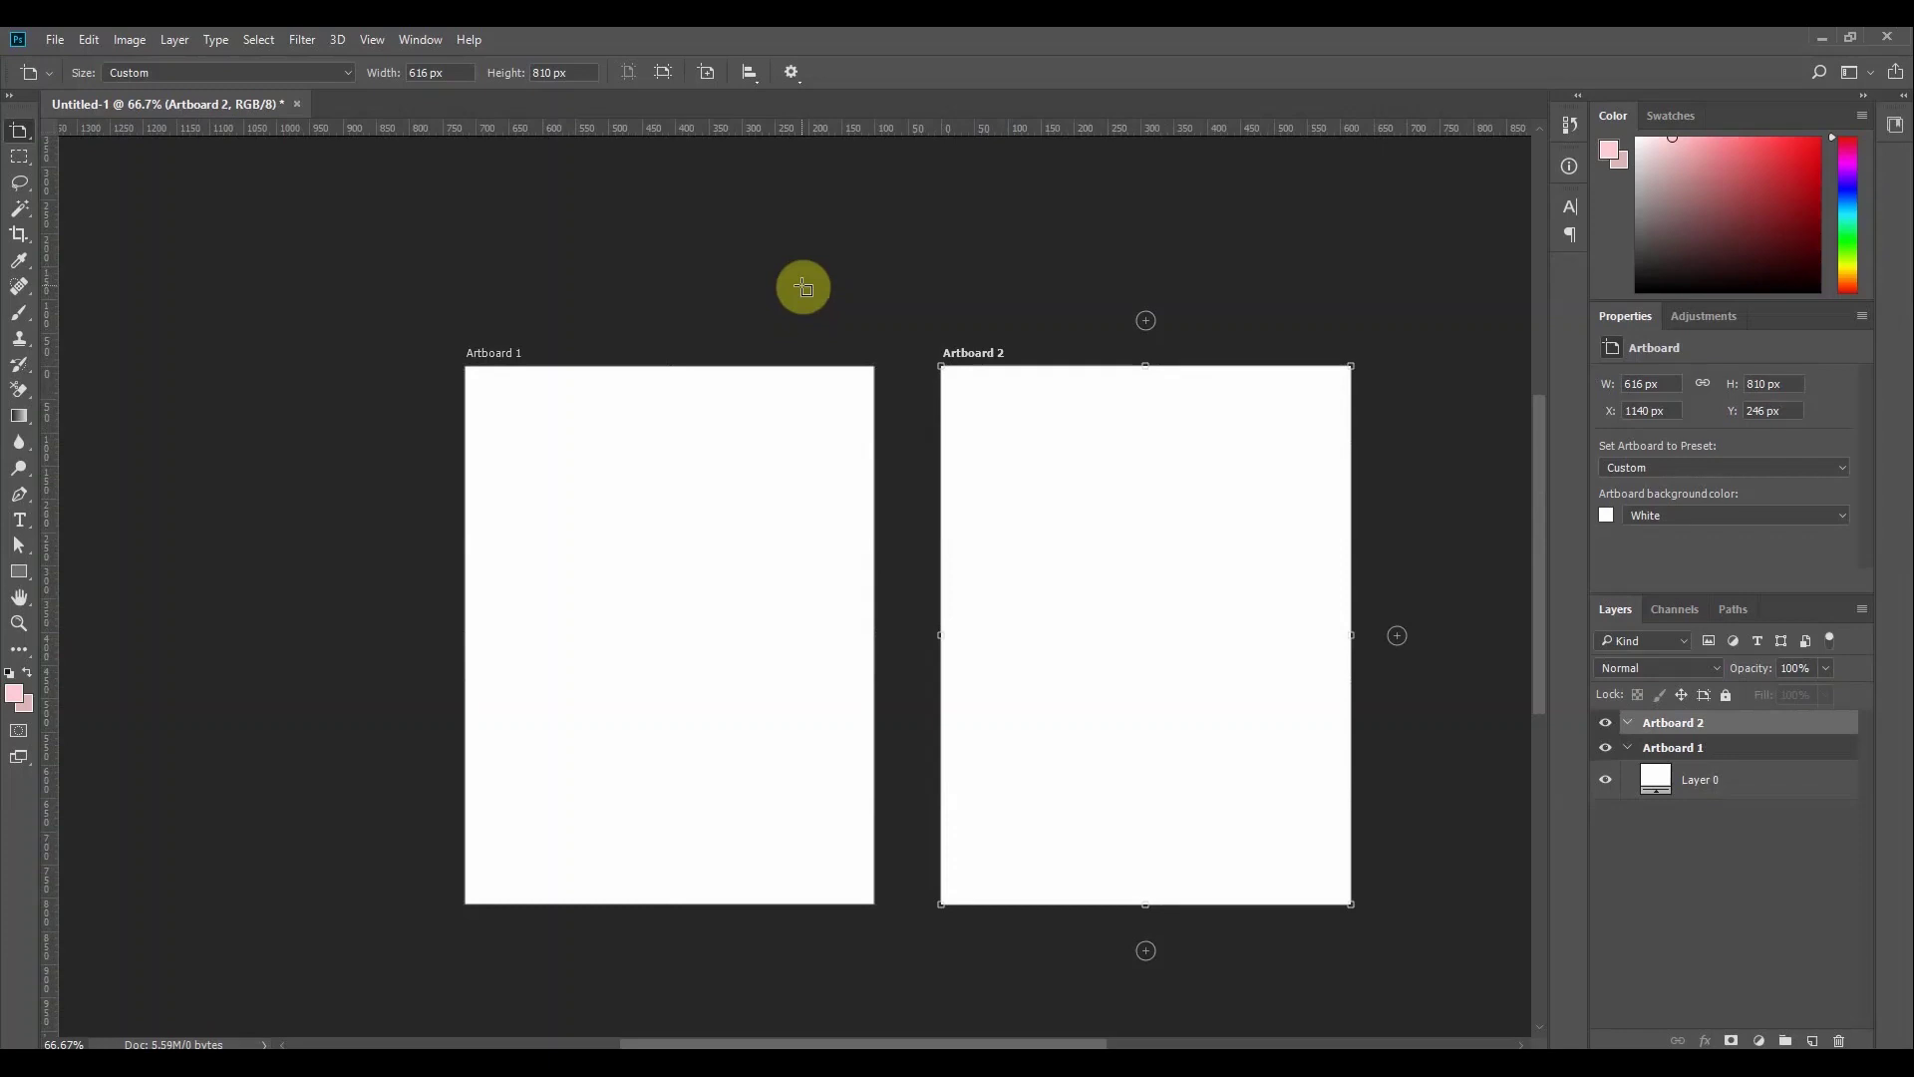
Undo and redo the addition of the second artboard twice
key(ctrl+z)
key(ctrl+z)
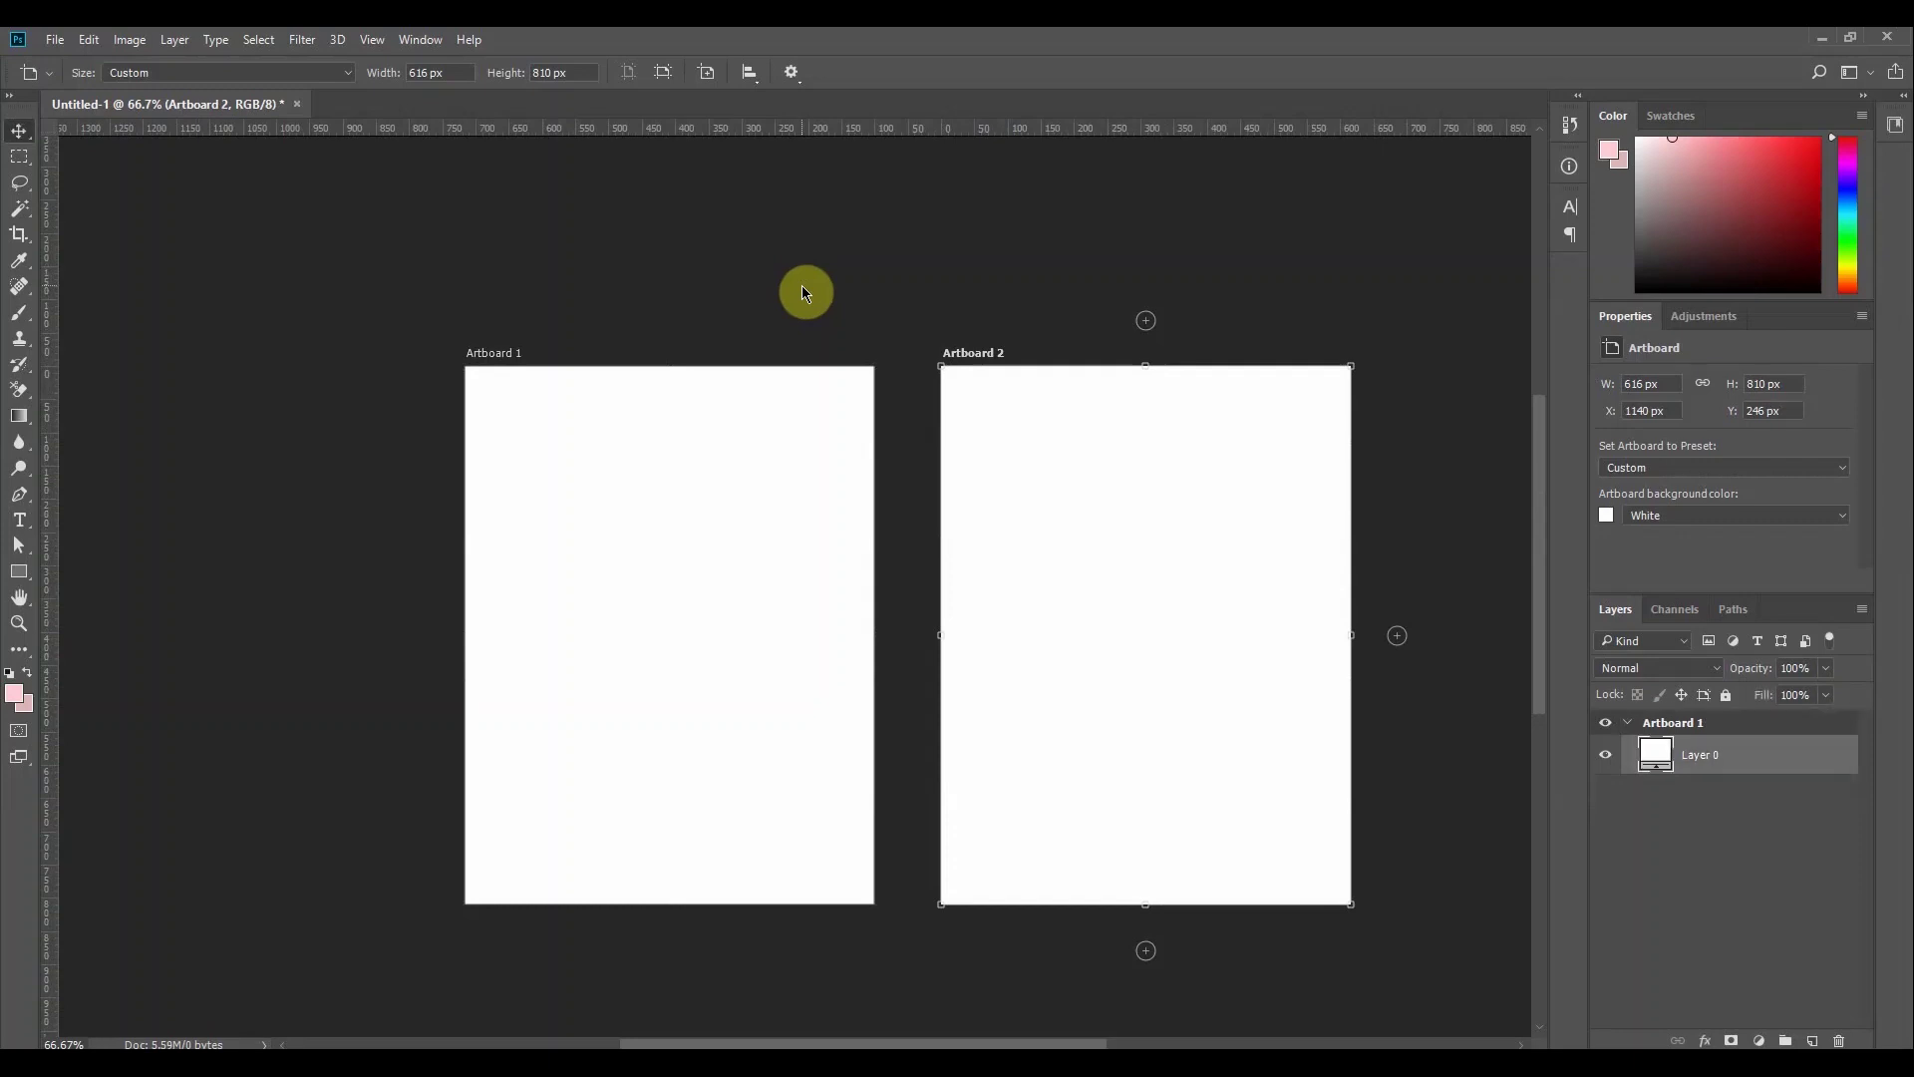
key(ctrl+shift+z)
key(ctrl+shift+z)
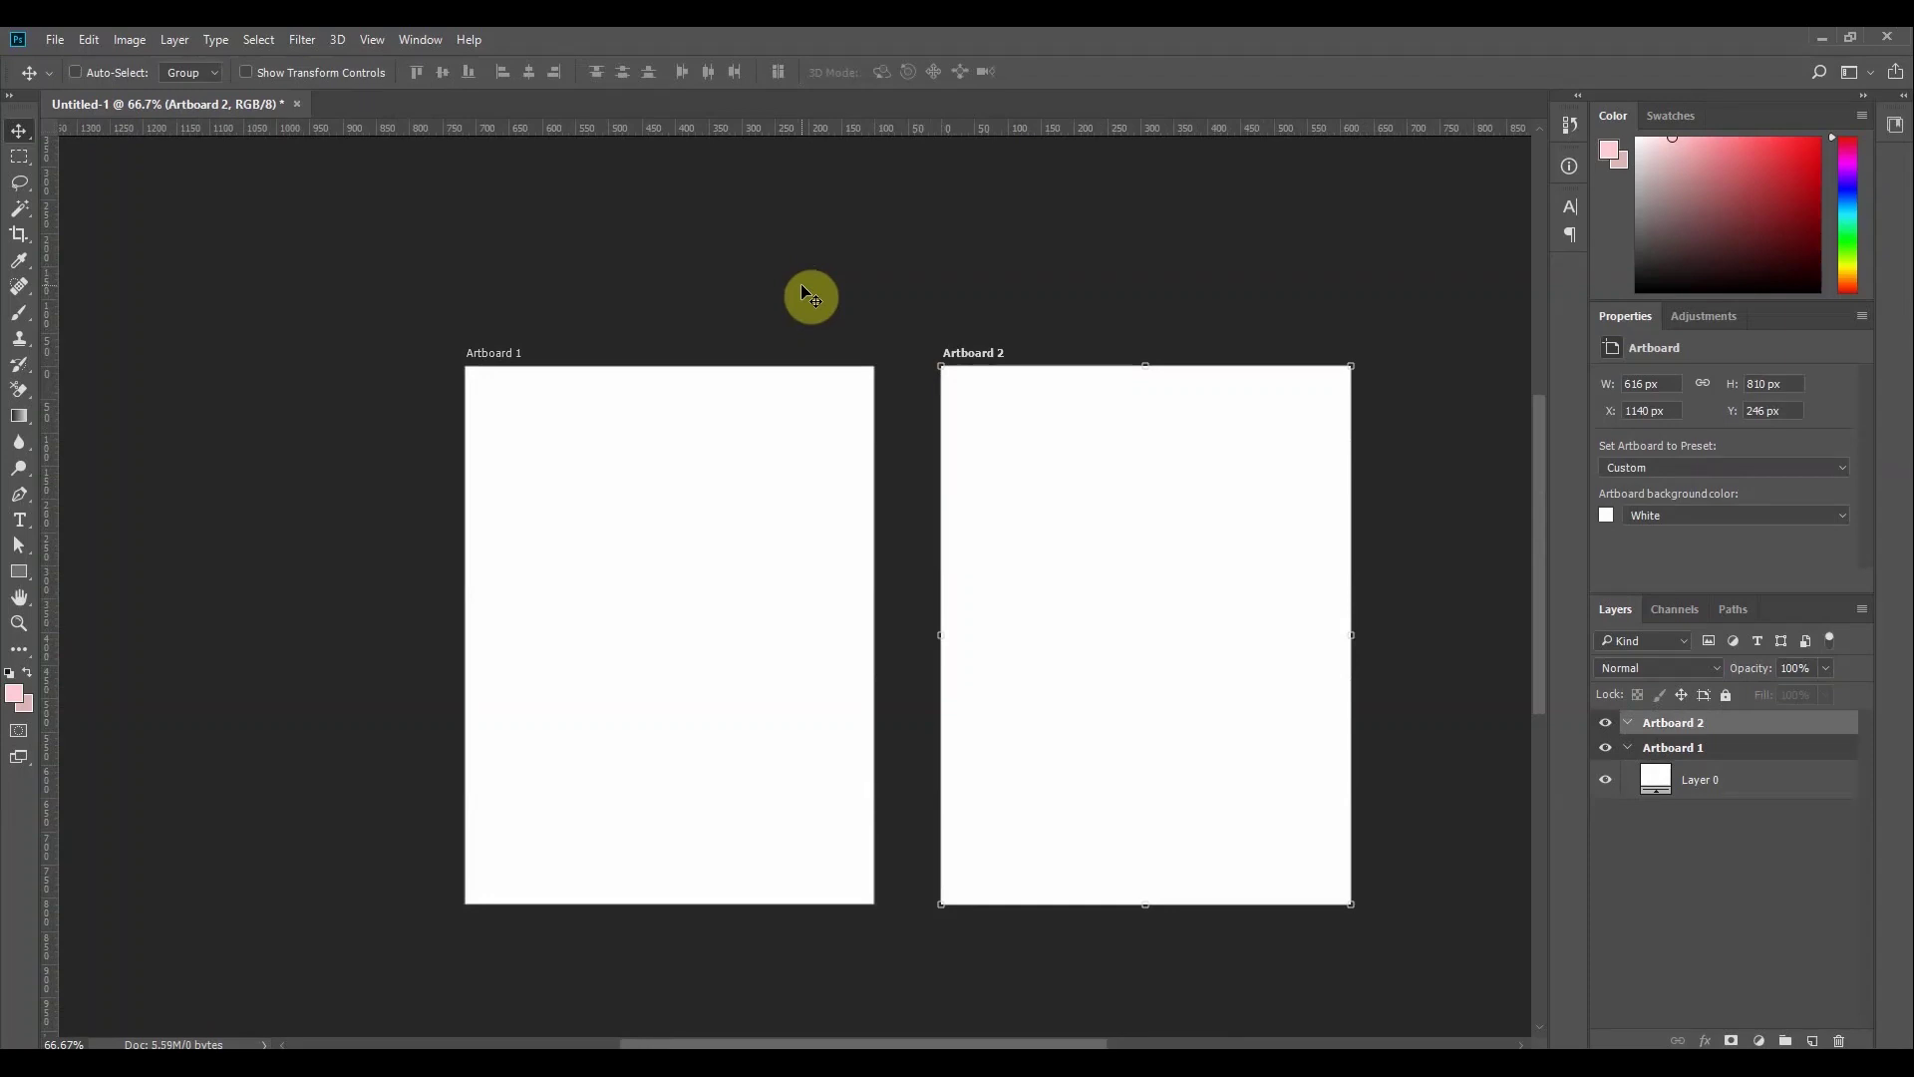
key(ctrl+z)
key(ctrl+z)
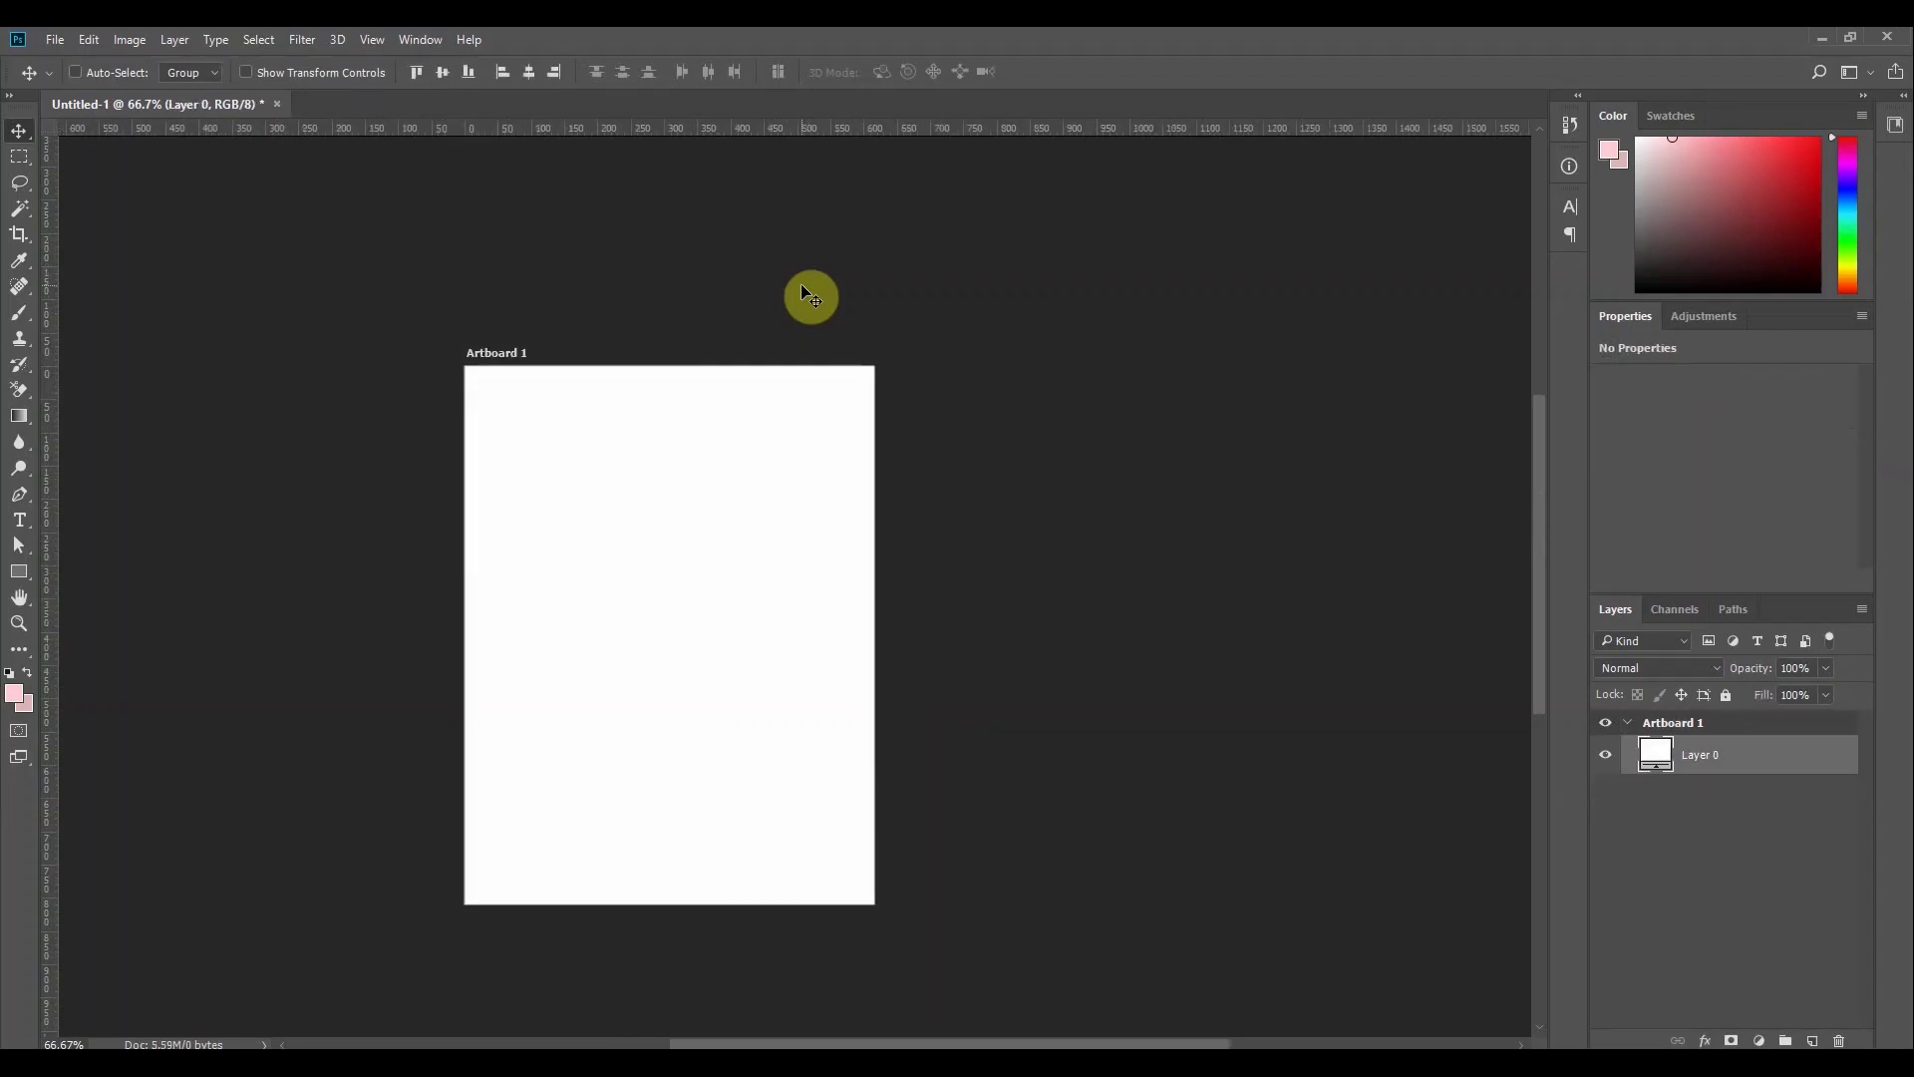
key(ctrl+shift+z)
key(ctrl+shift+z)
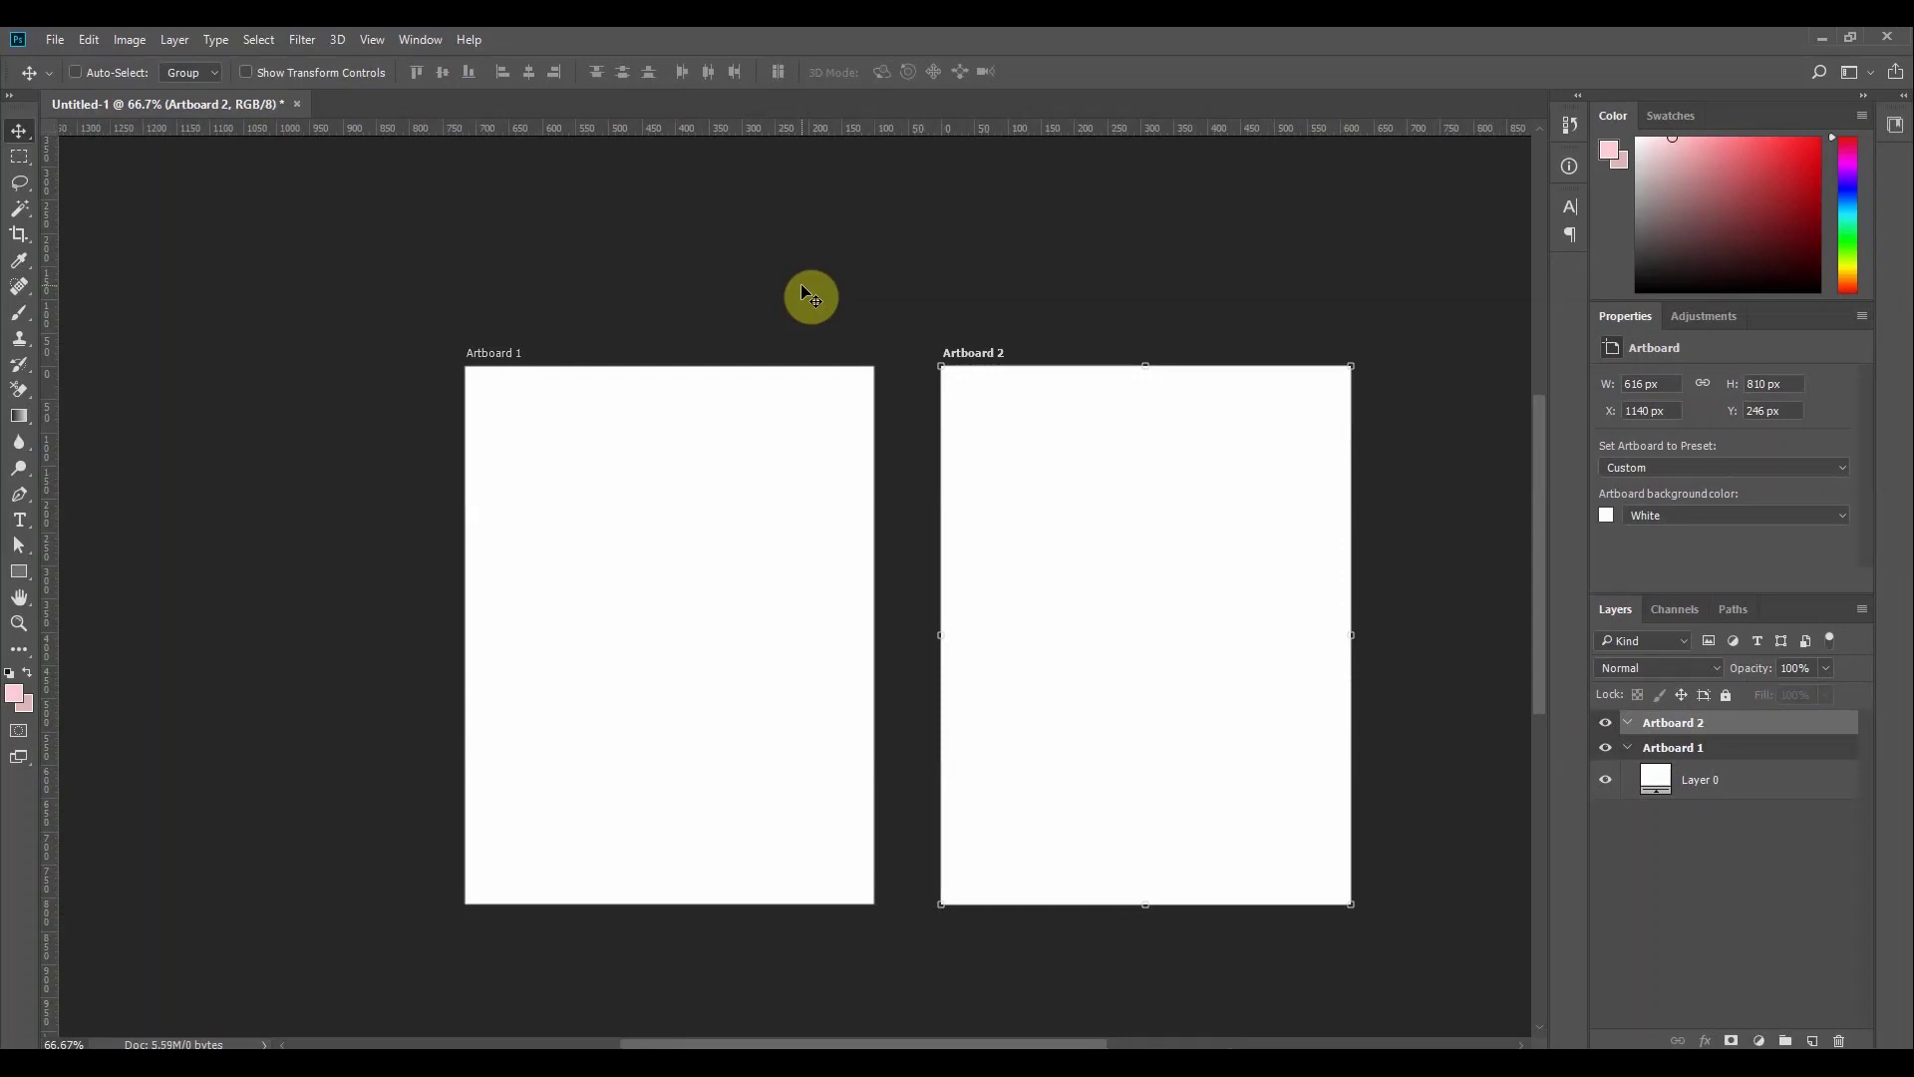
Undo the second artboard and the creation of Artboard 1, back to the plain Background layer
key(ctrl+z)
key(ctrl+z)
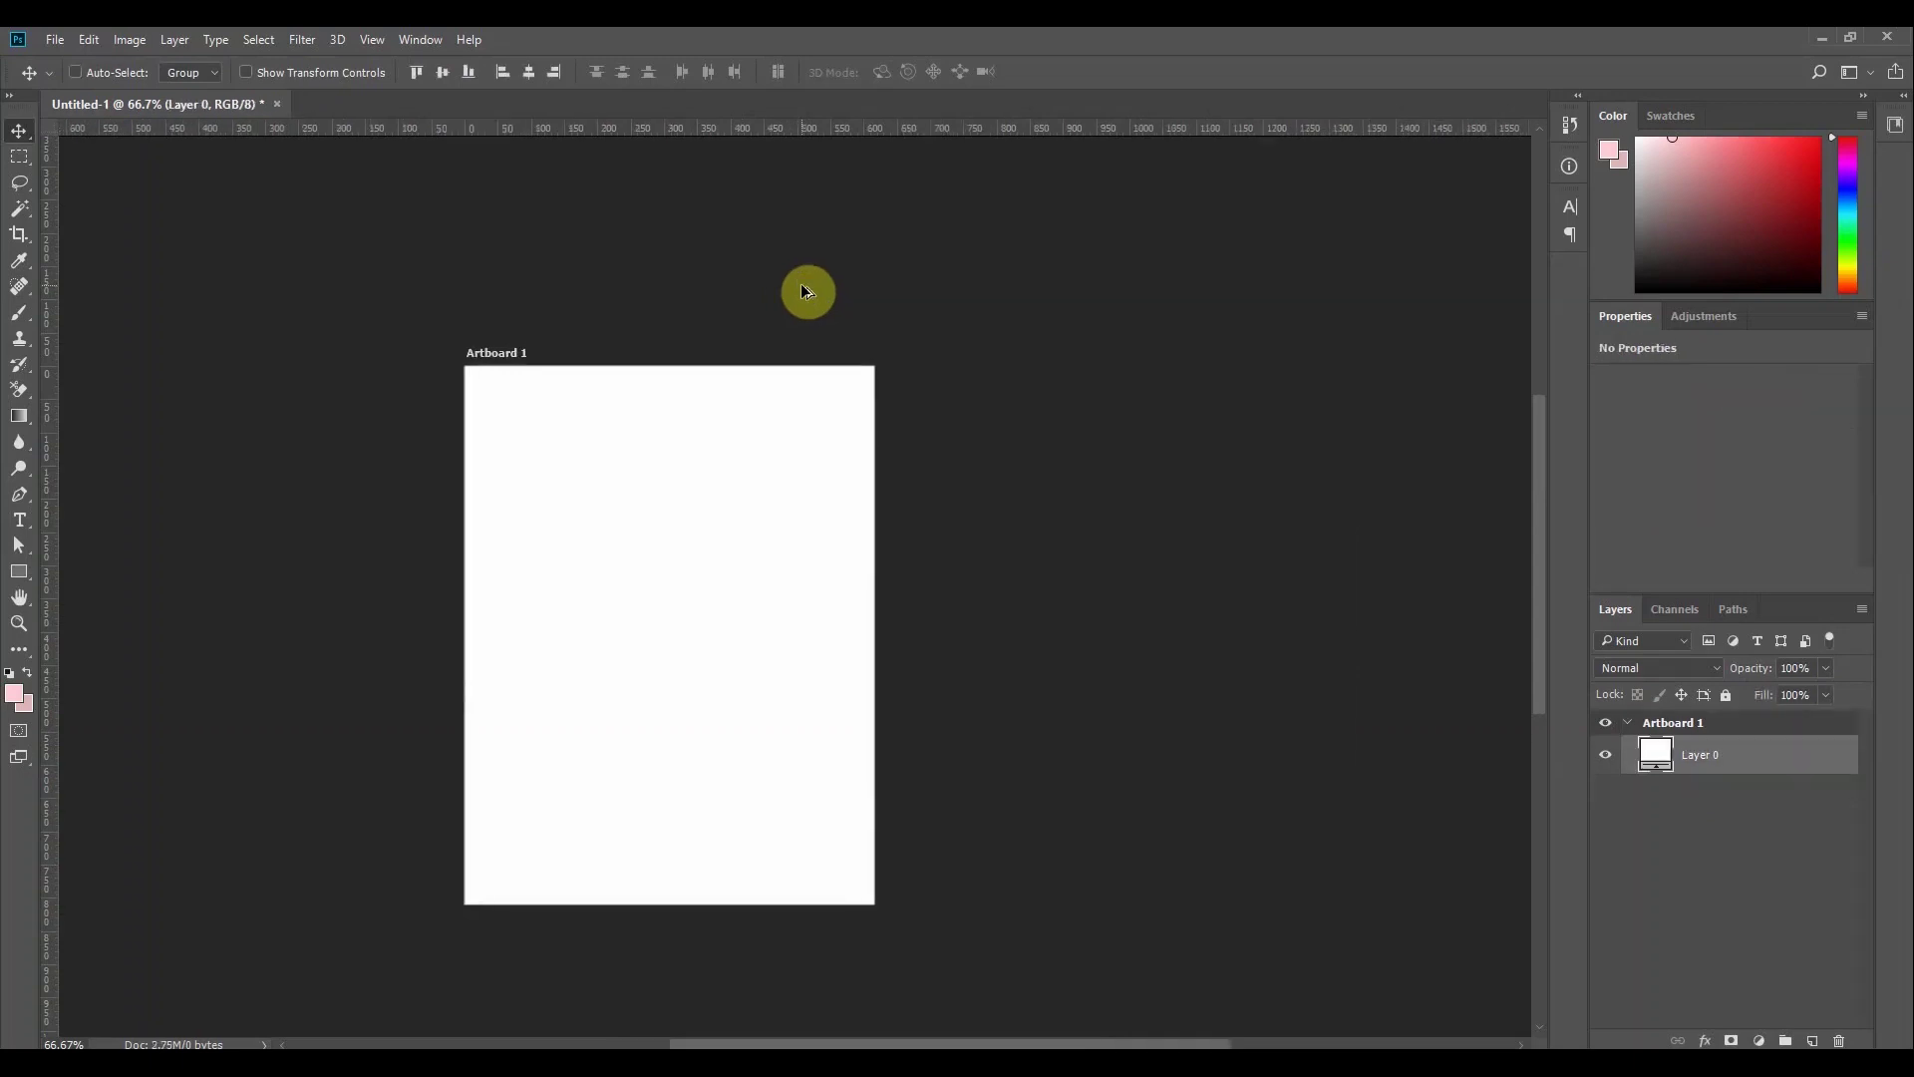
key(ctrl+z)
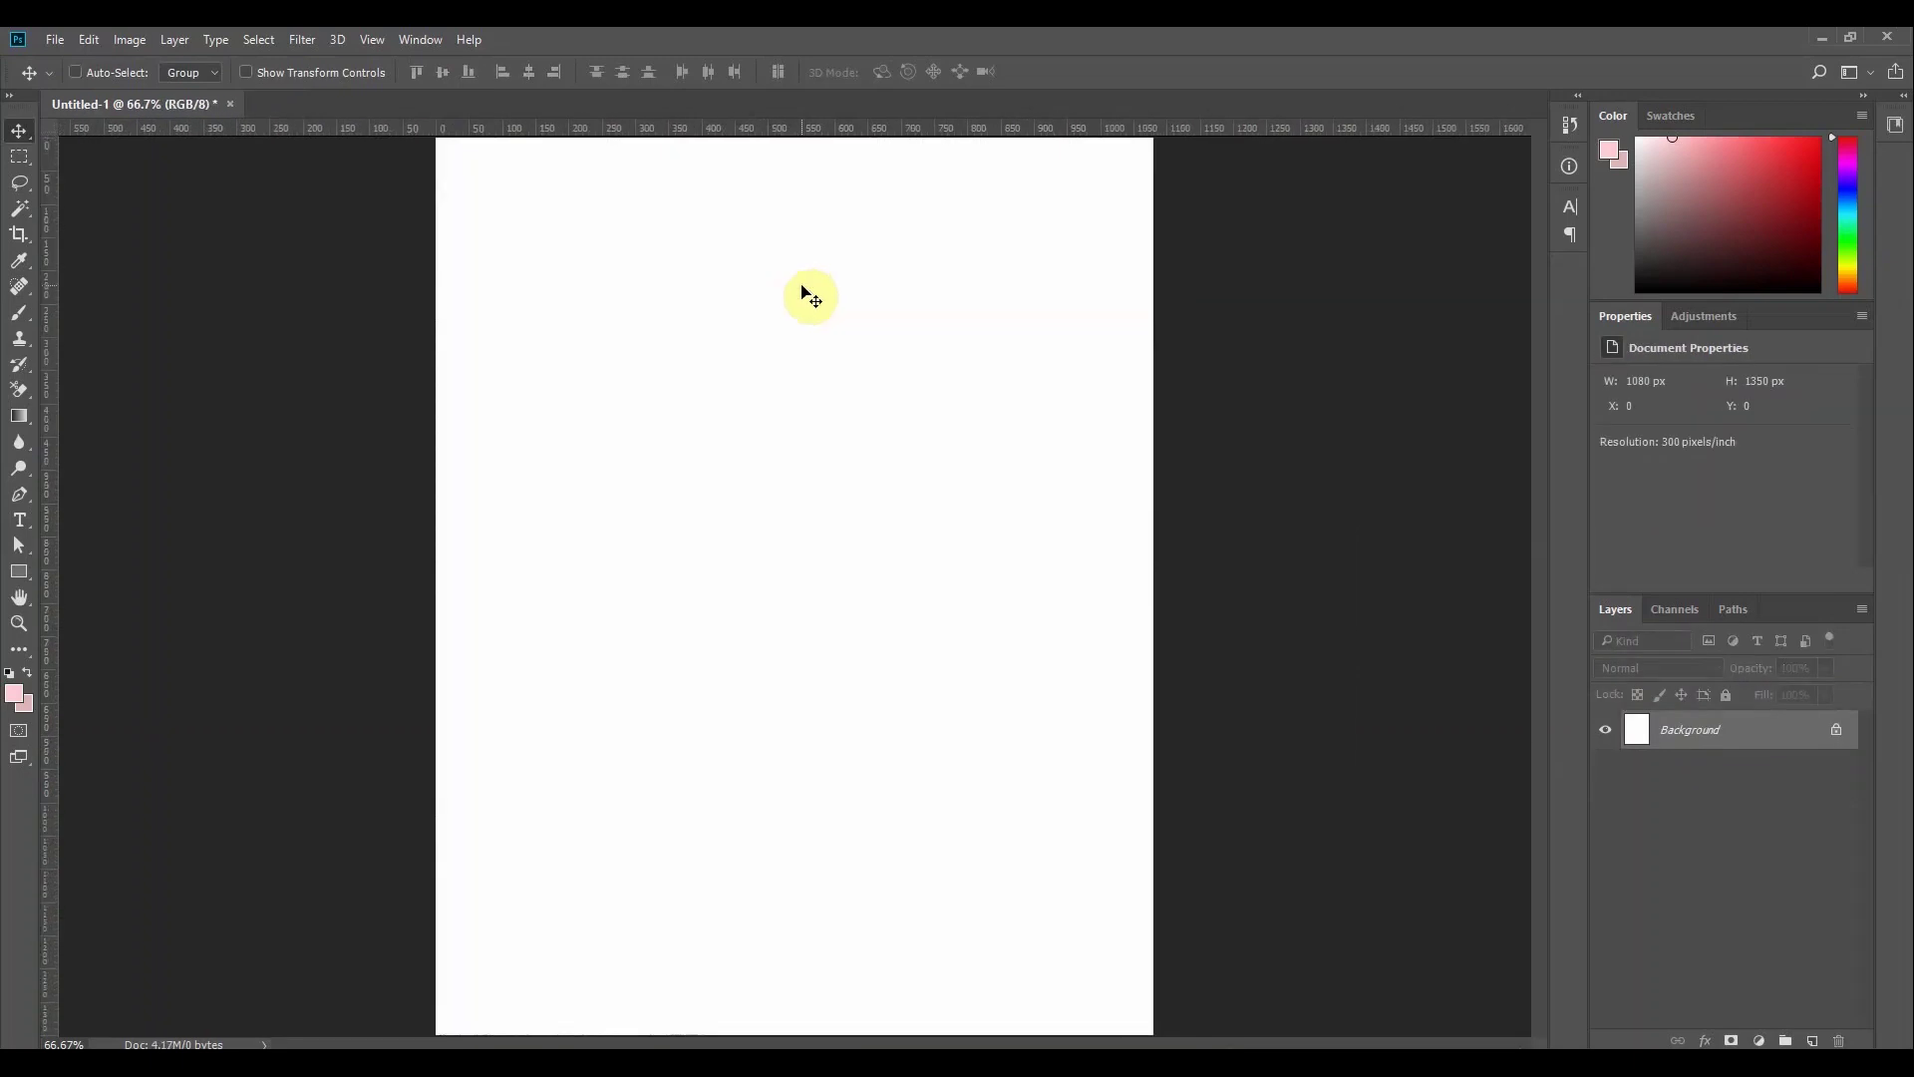
key(ctrl)
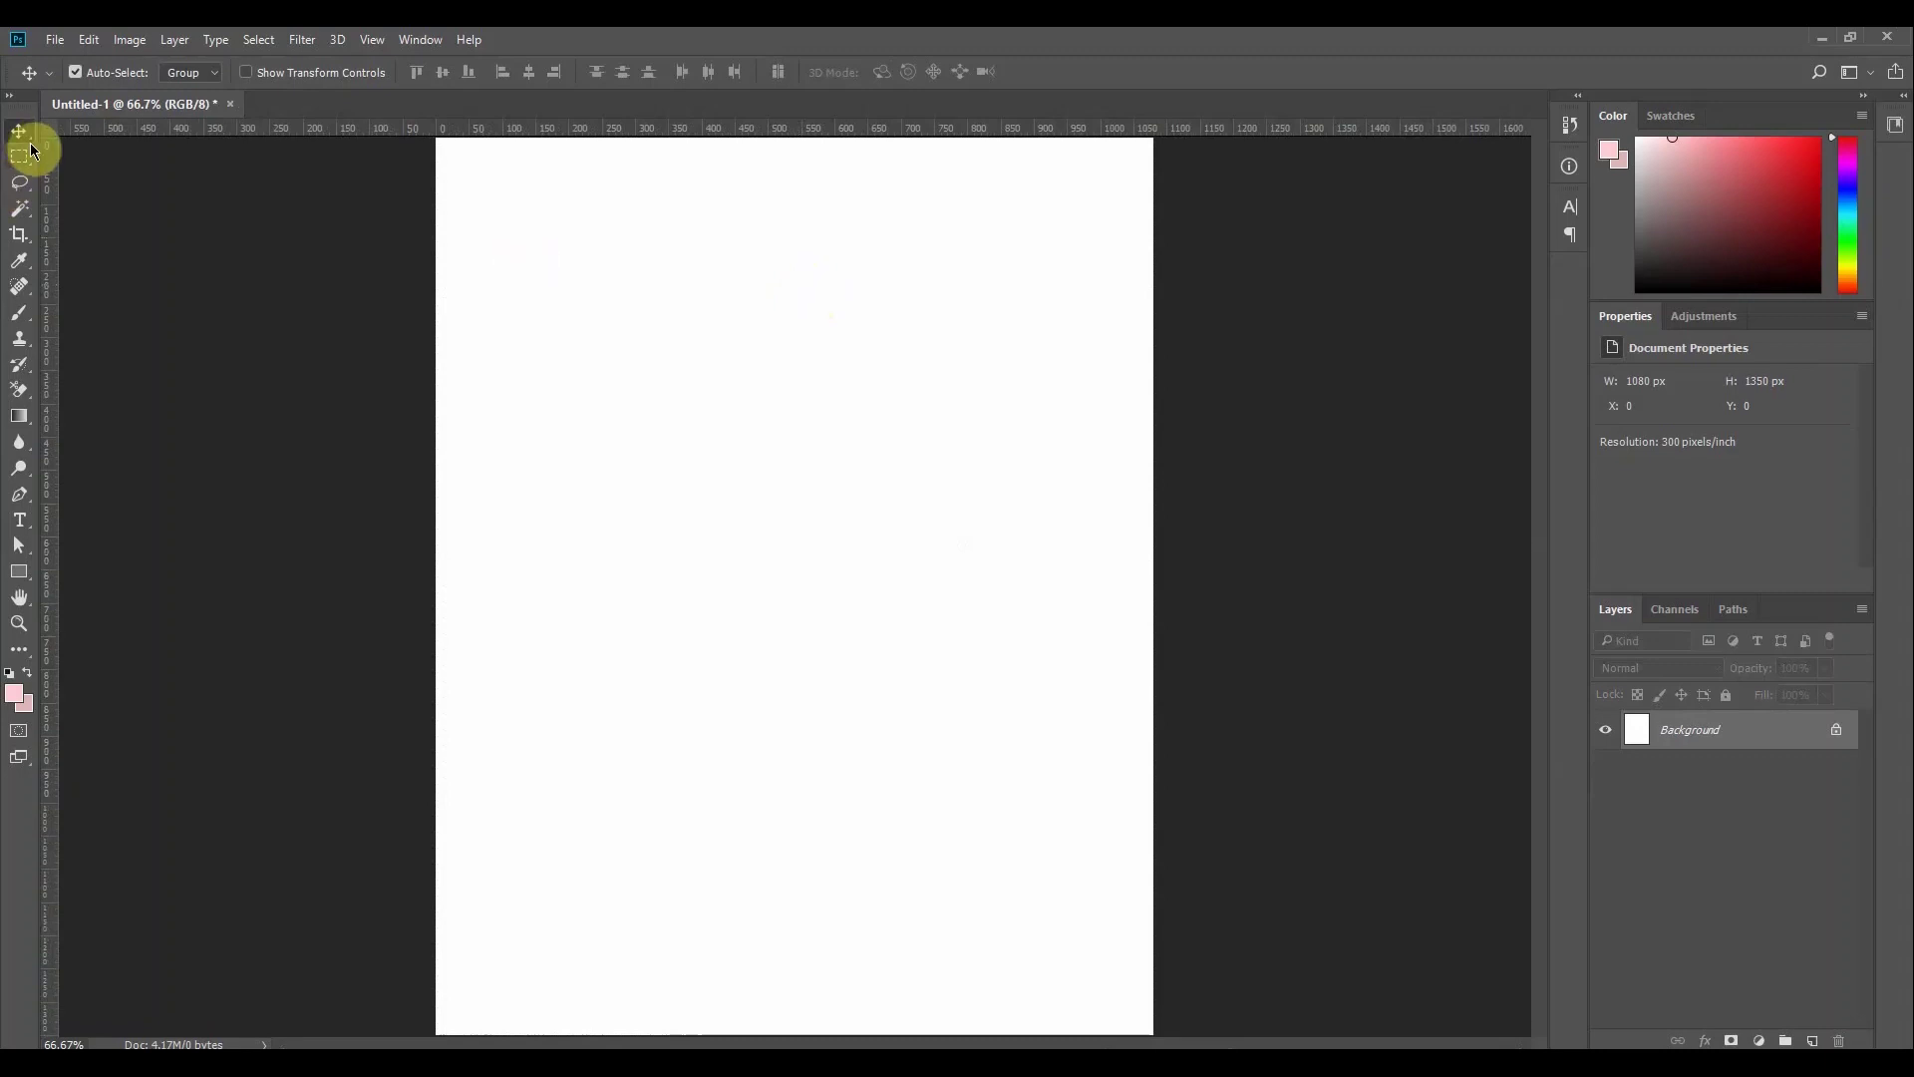
Look through the Marquee, Lasso and Magic Wand tools, ending on the Move Tool
click(495, 287)
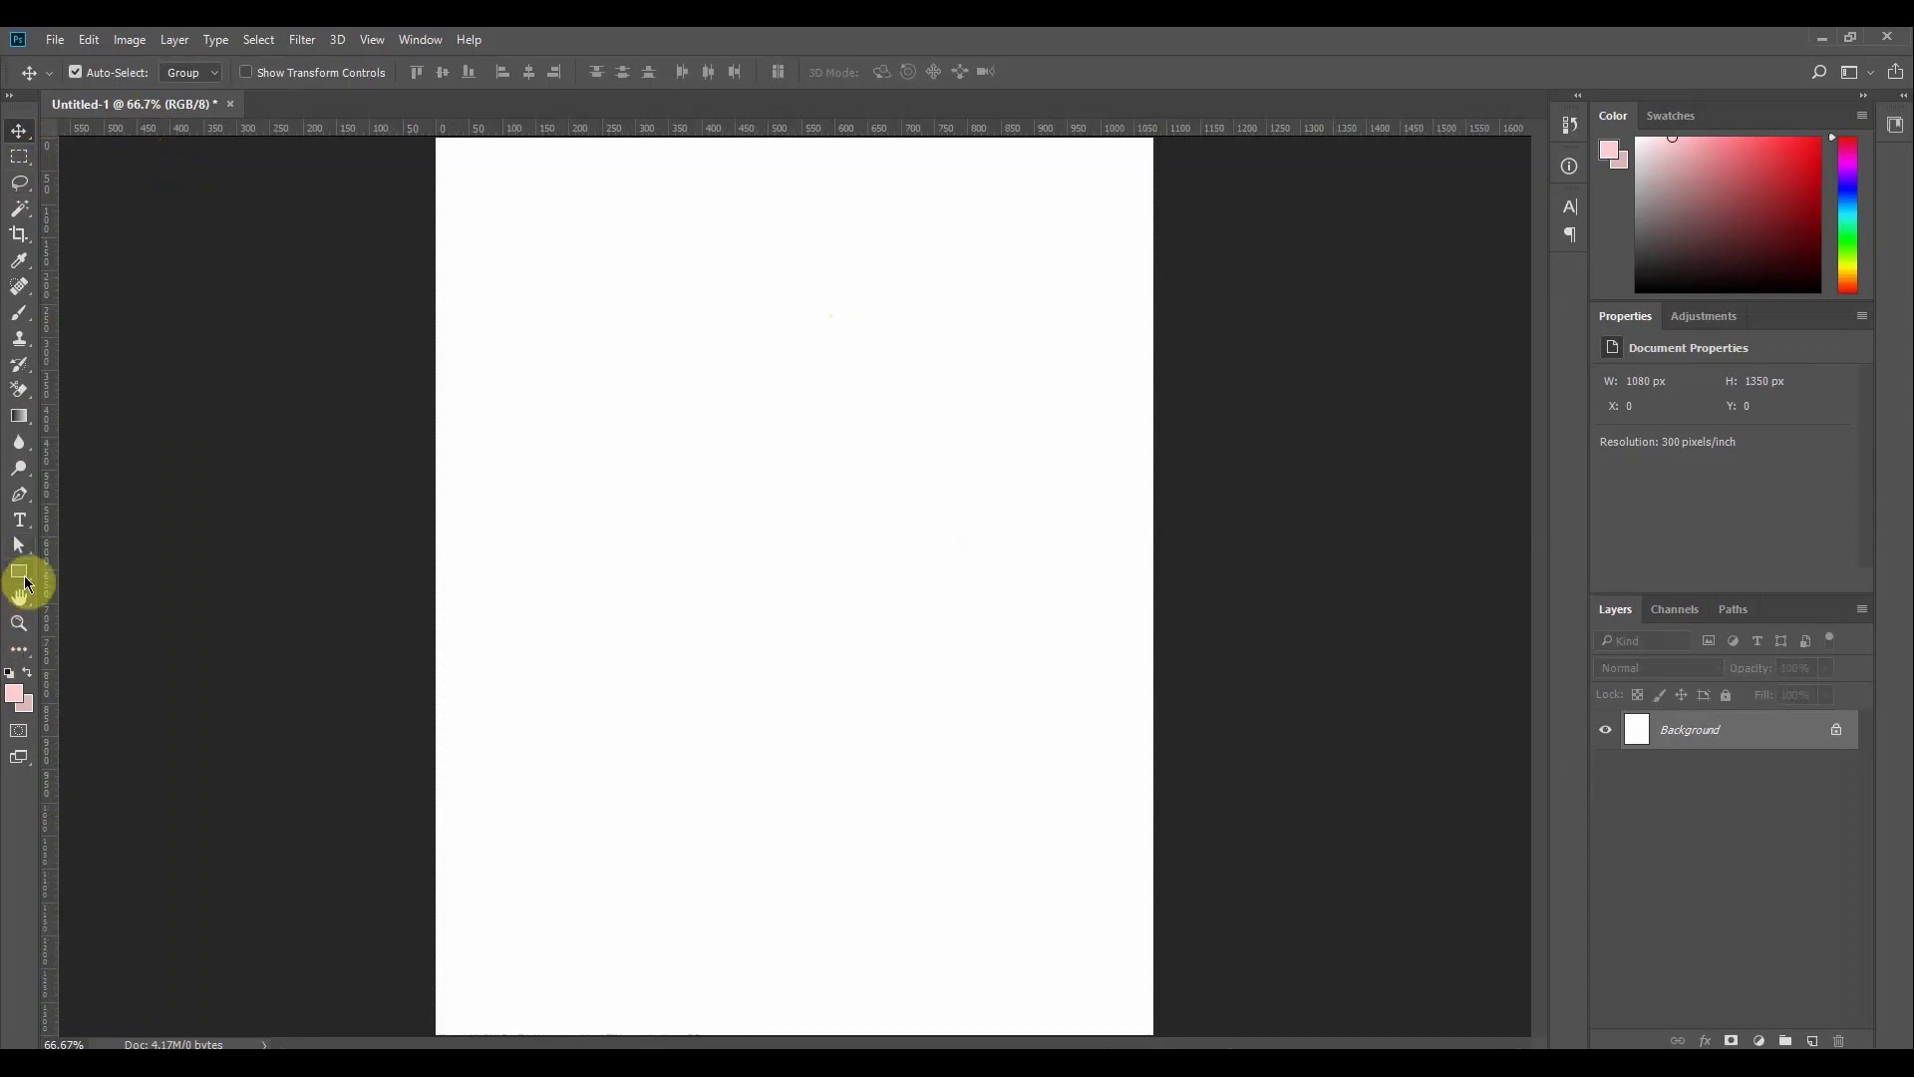
click(22, 160)
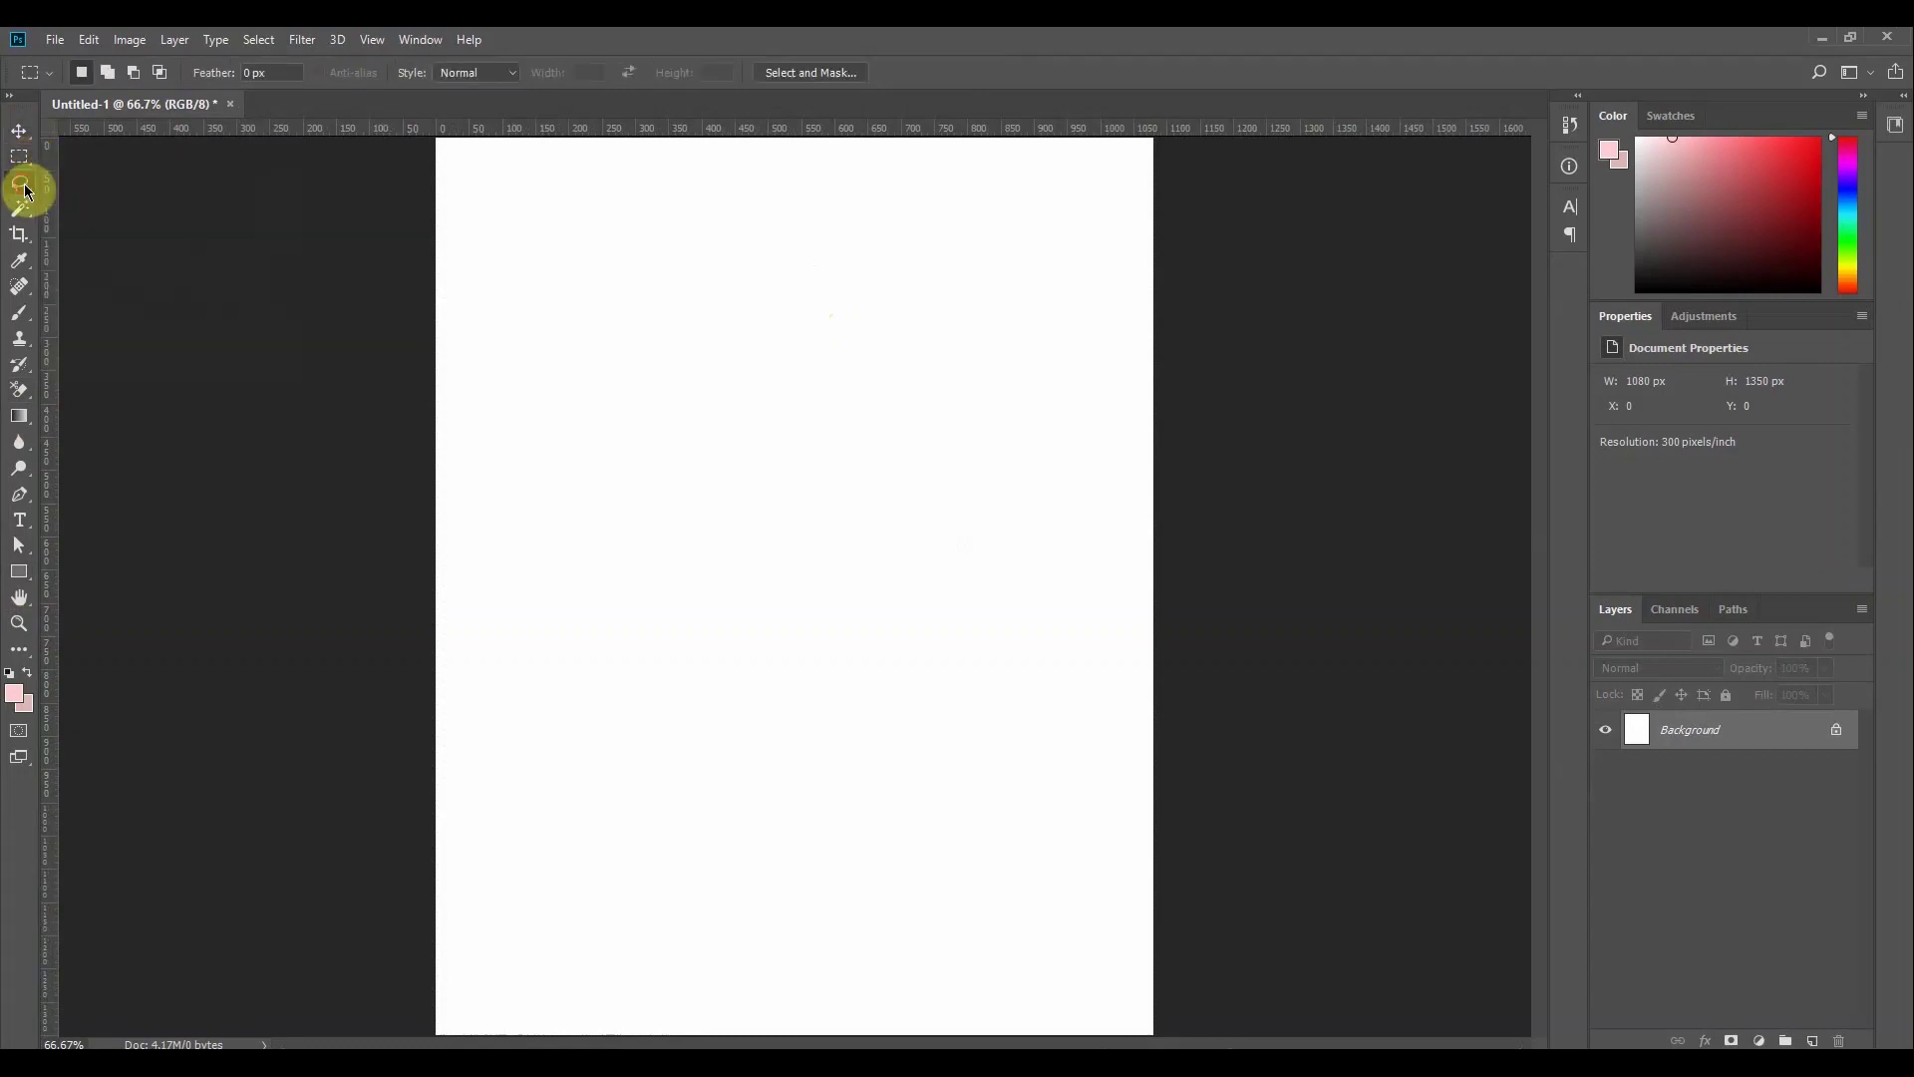
click(22, 183)
click(20, 218)
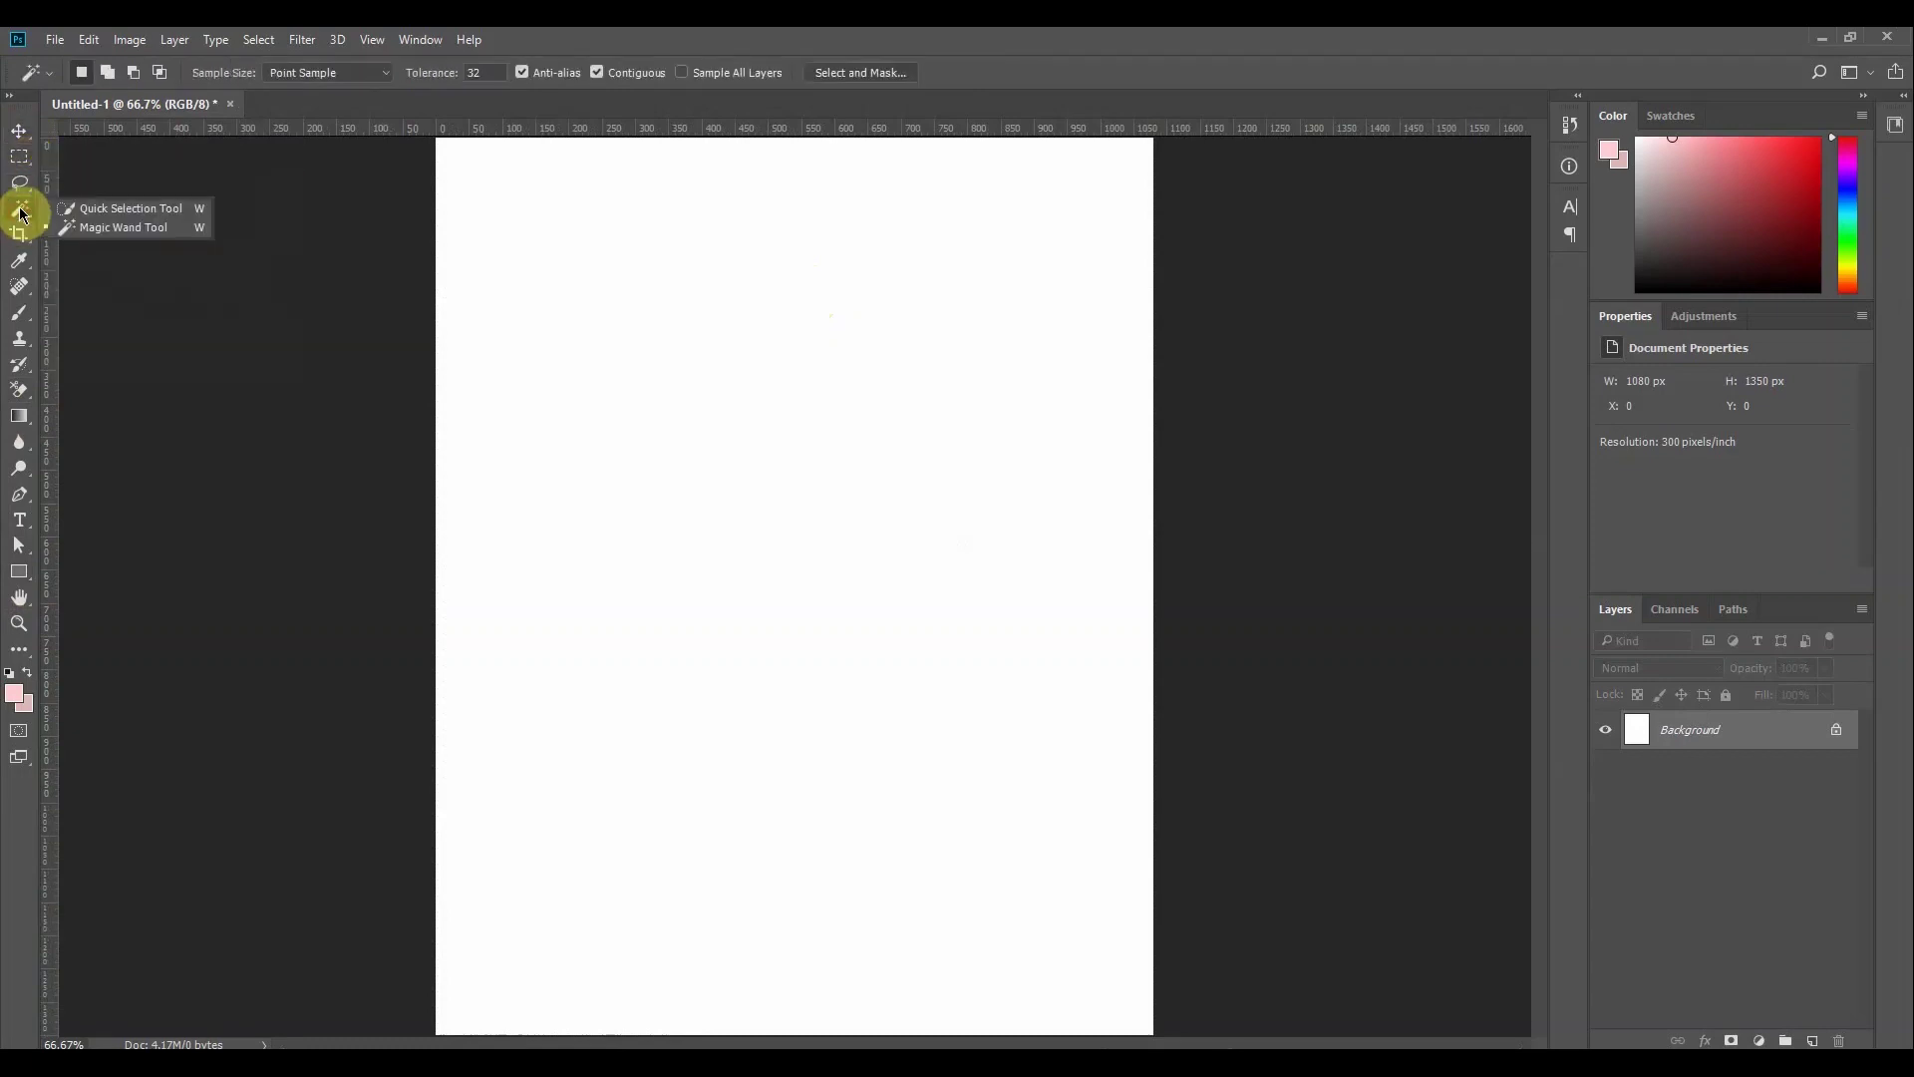
click(22, 135)
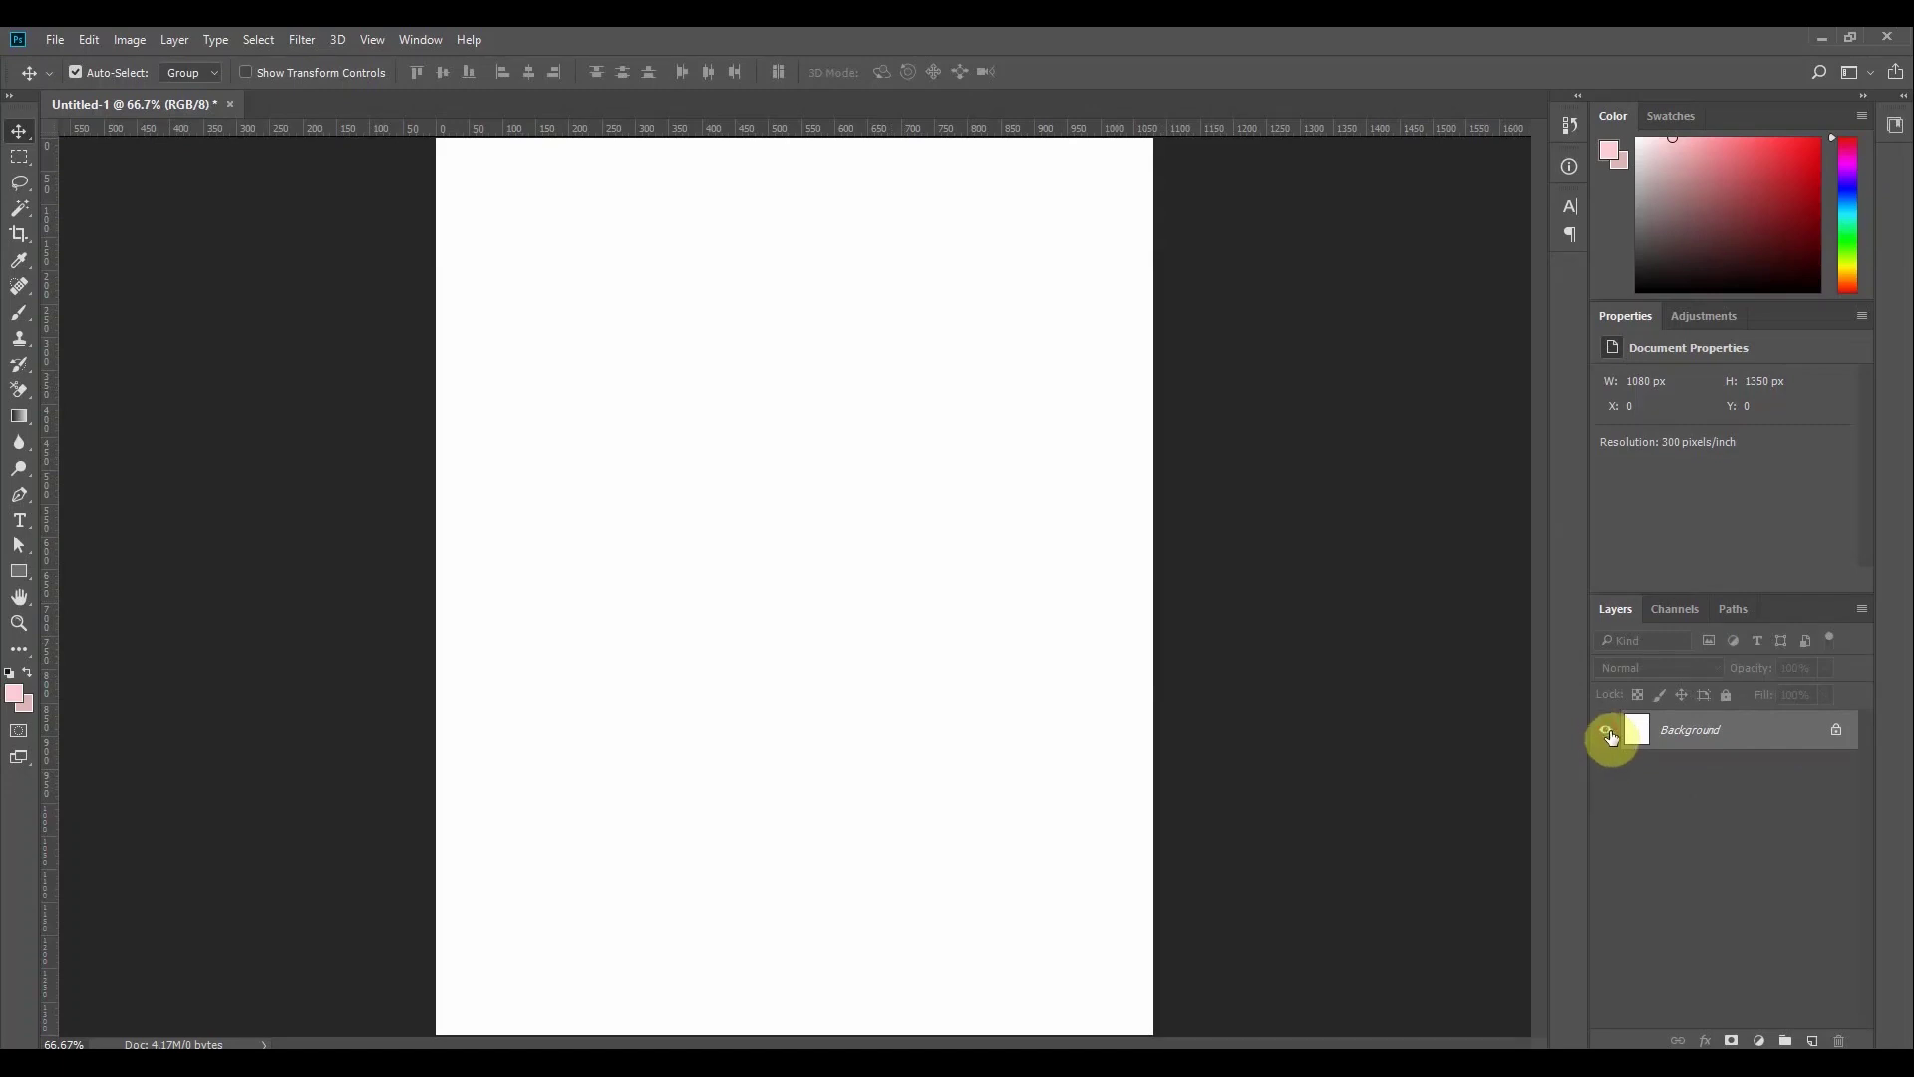
Try to move the locked Background layer across the canvas, cancelling its conversion to a normal layer
click(1837, 741)
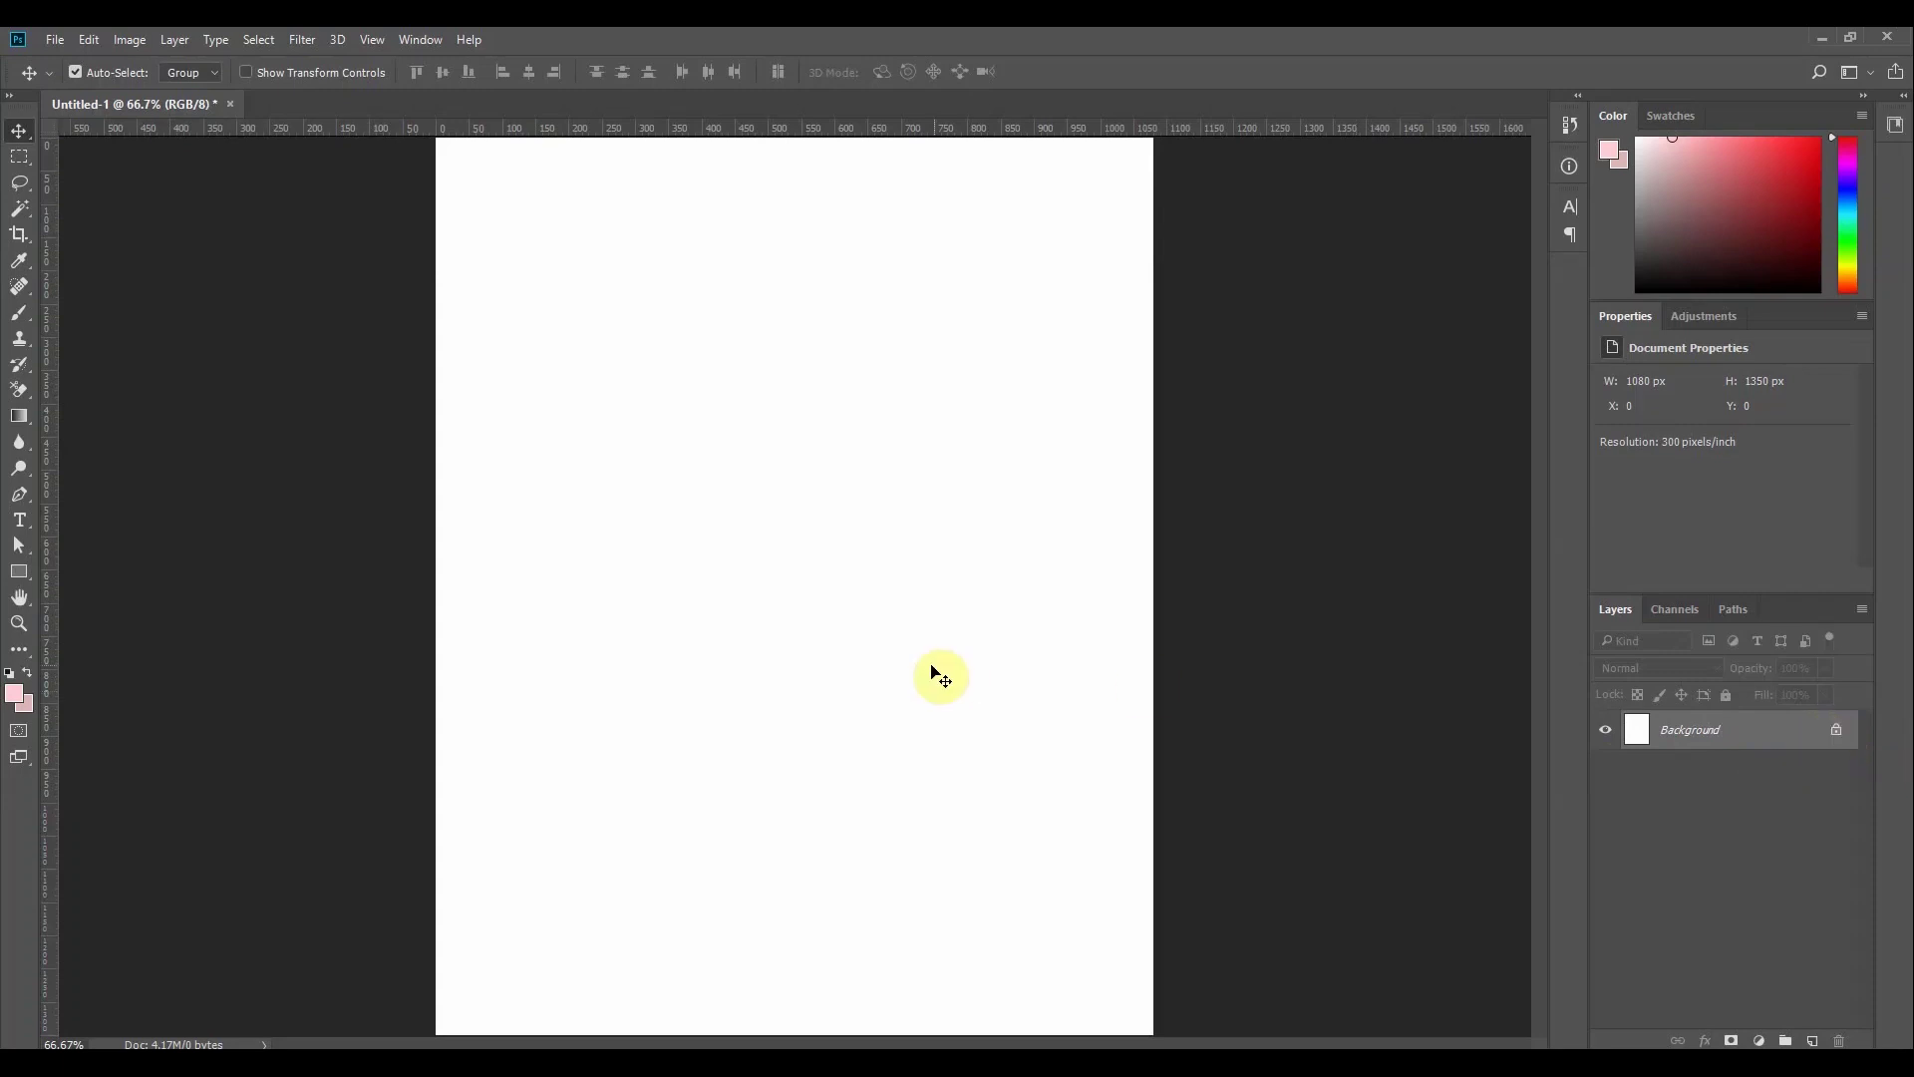
drag(928, 671, 1019, 673)
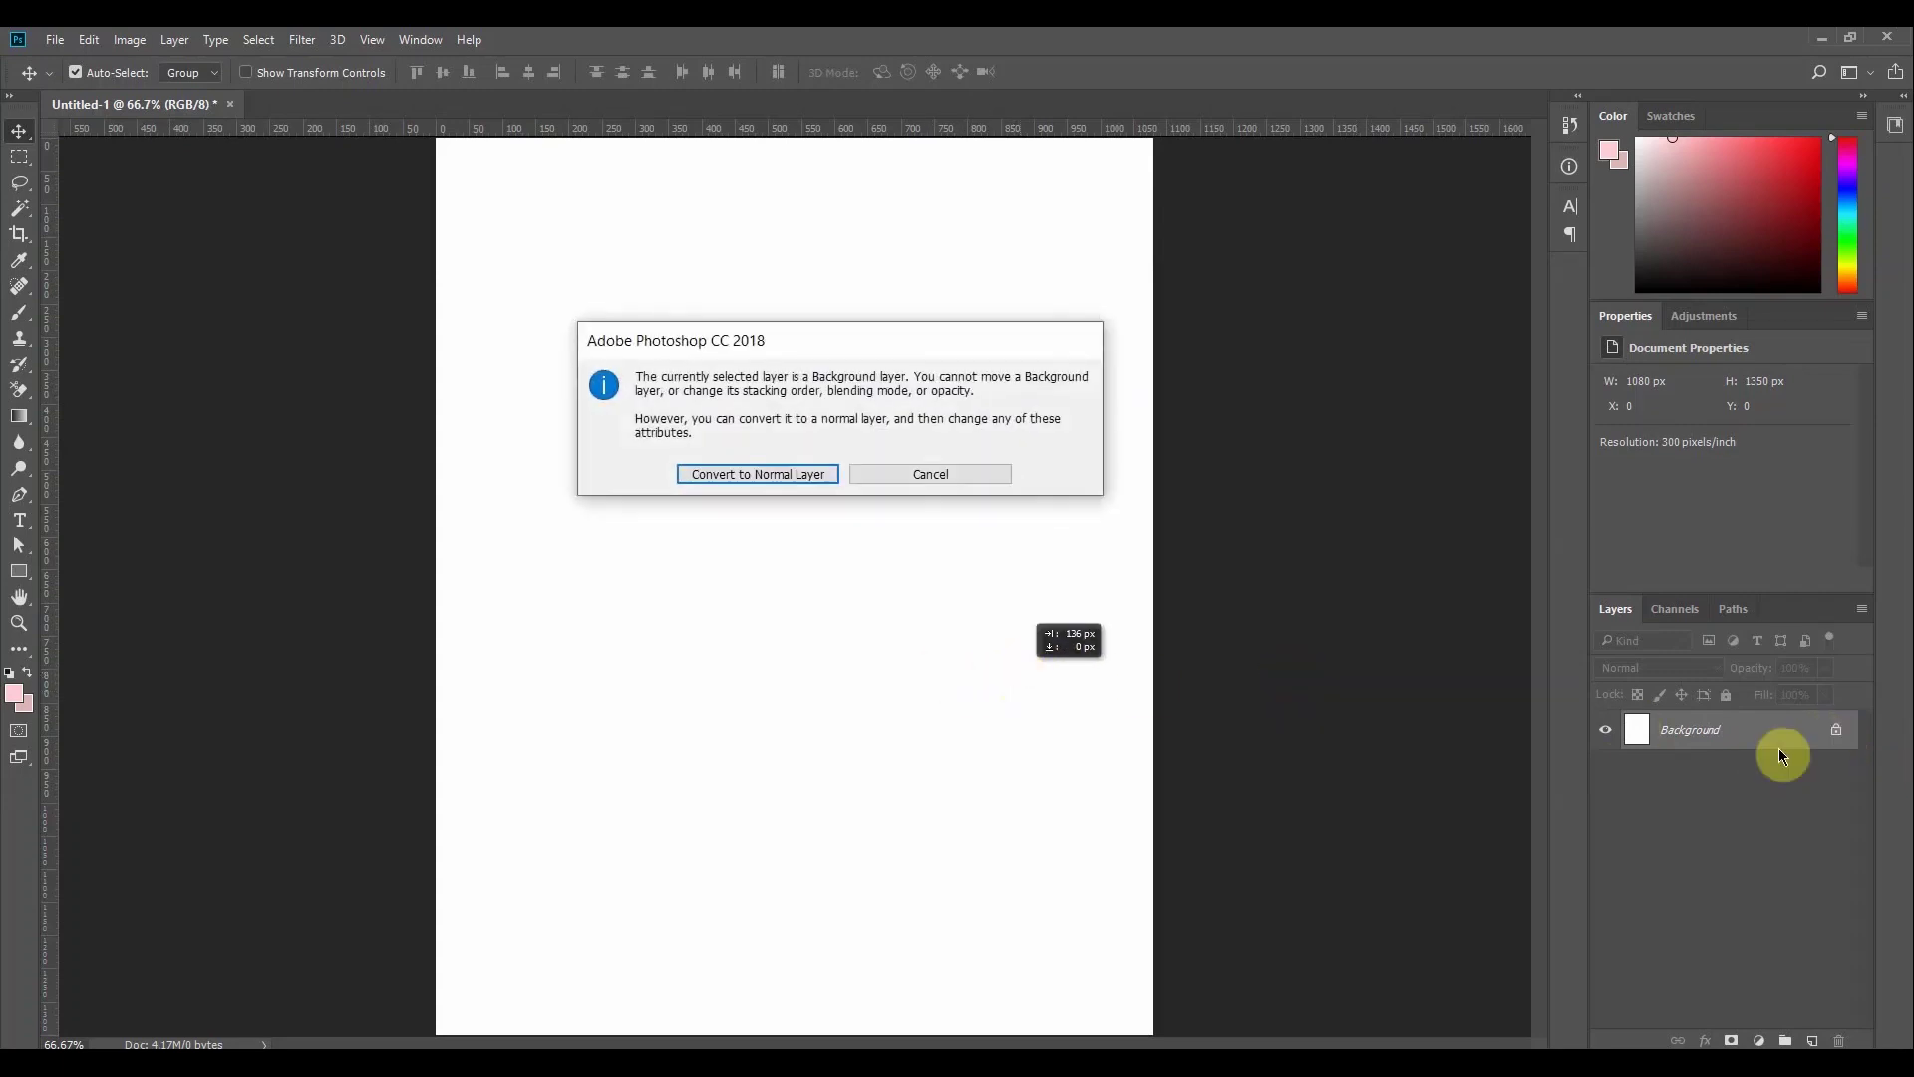
click(991, 475)
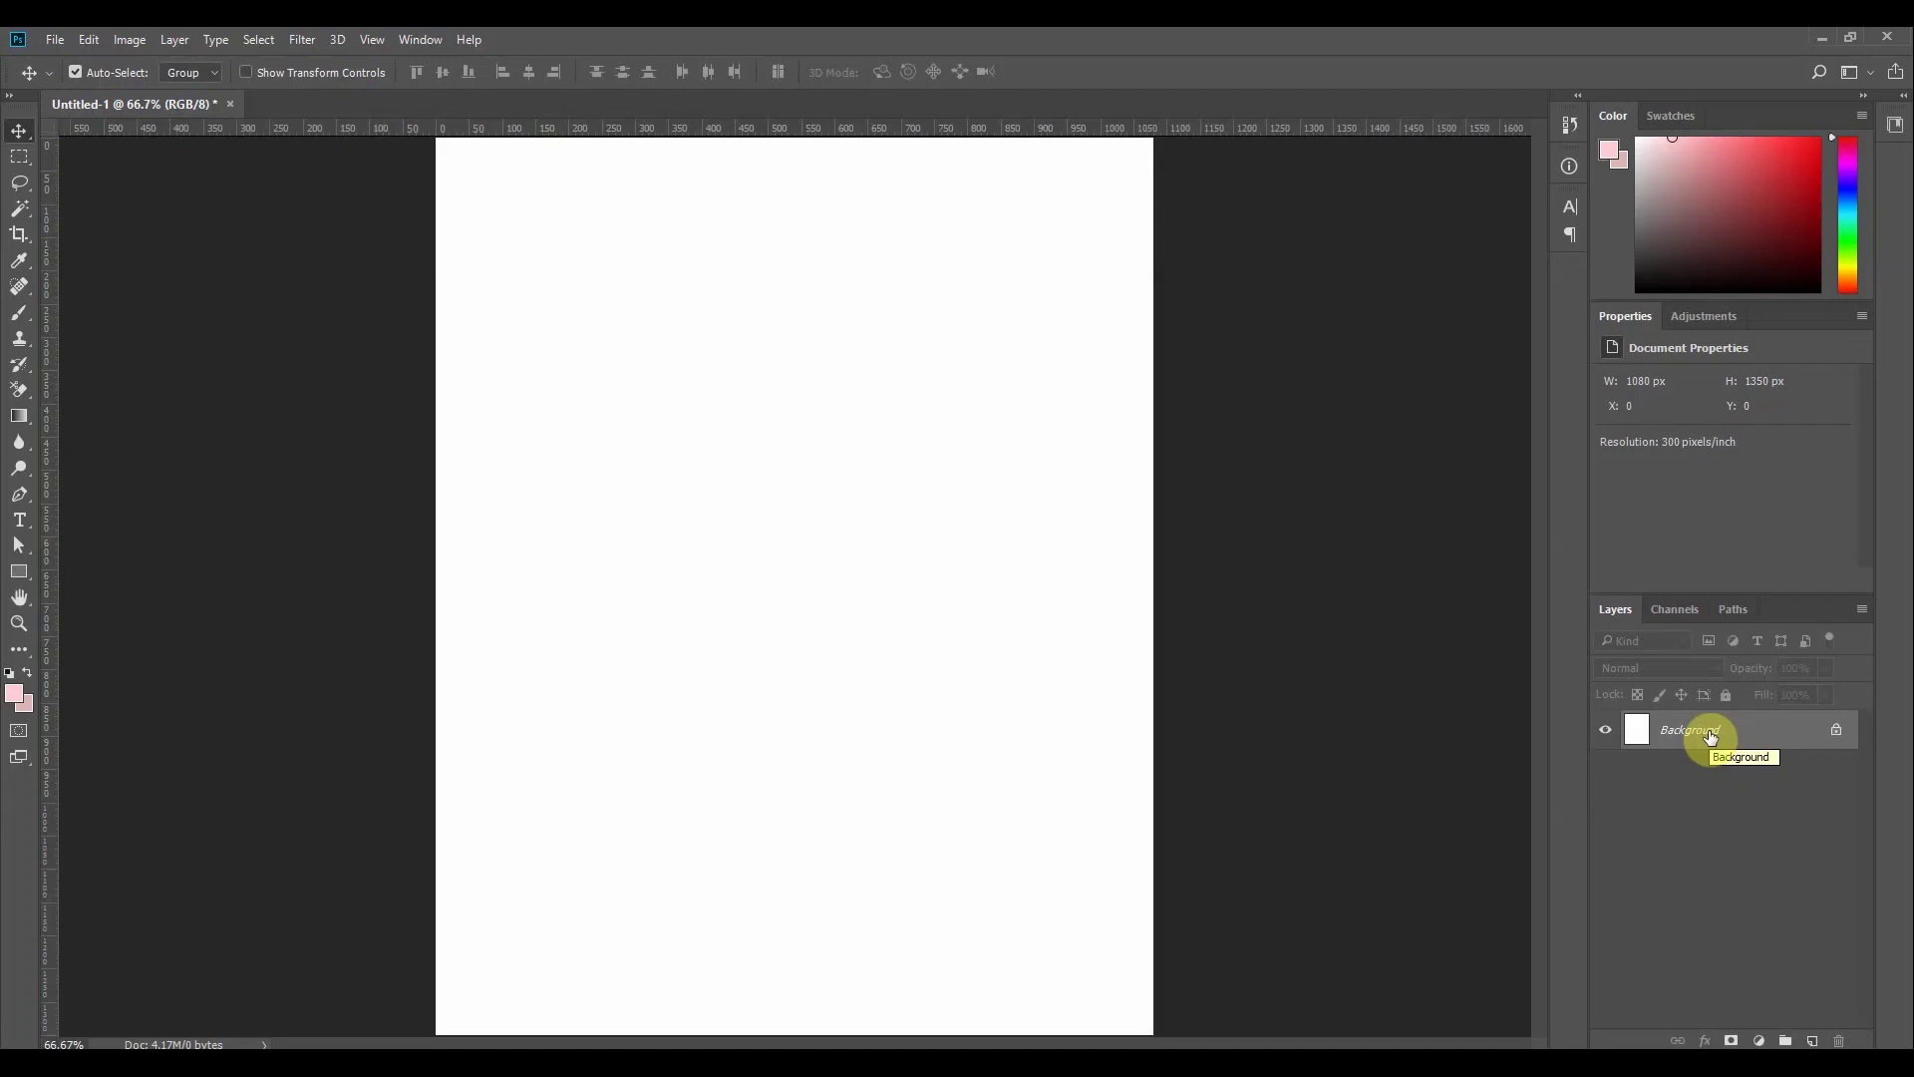
Unlock the Background layer, try out its opacity slider with the opacity left at 100%, and deselect the layer
click(1834, 736)
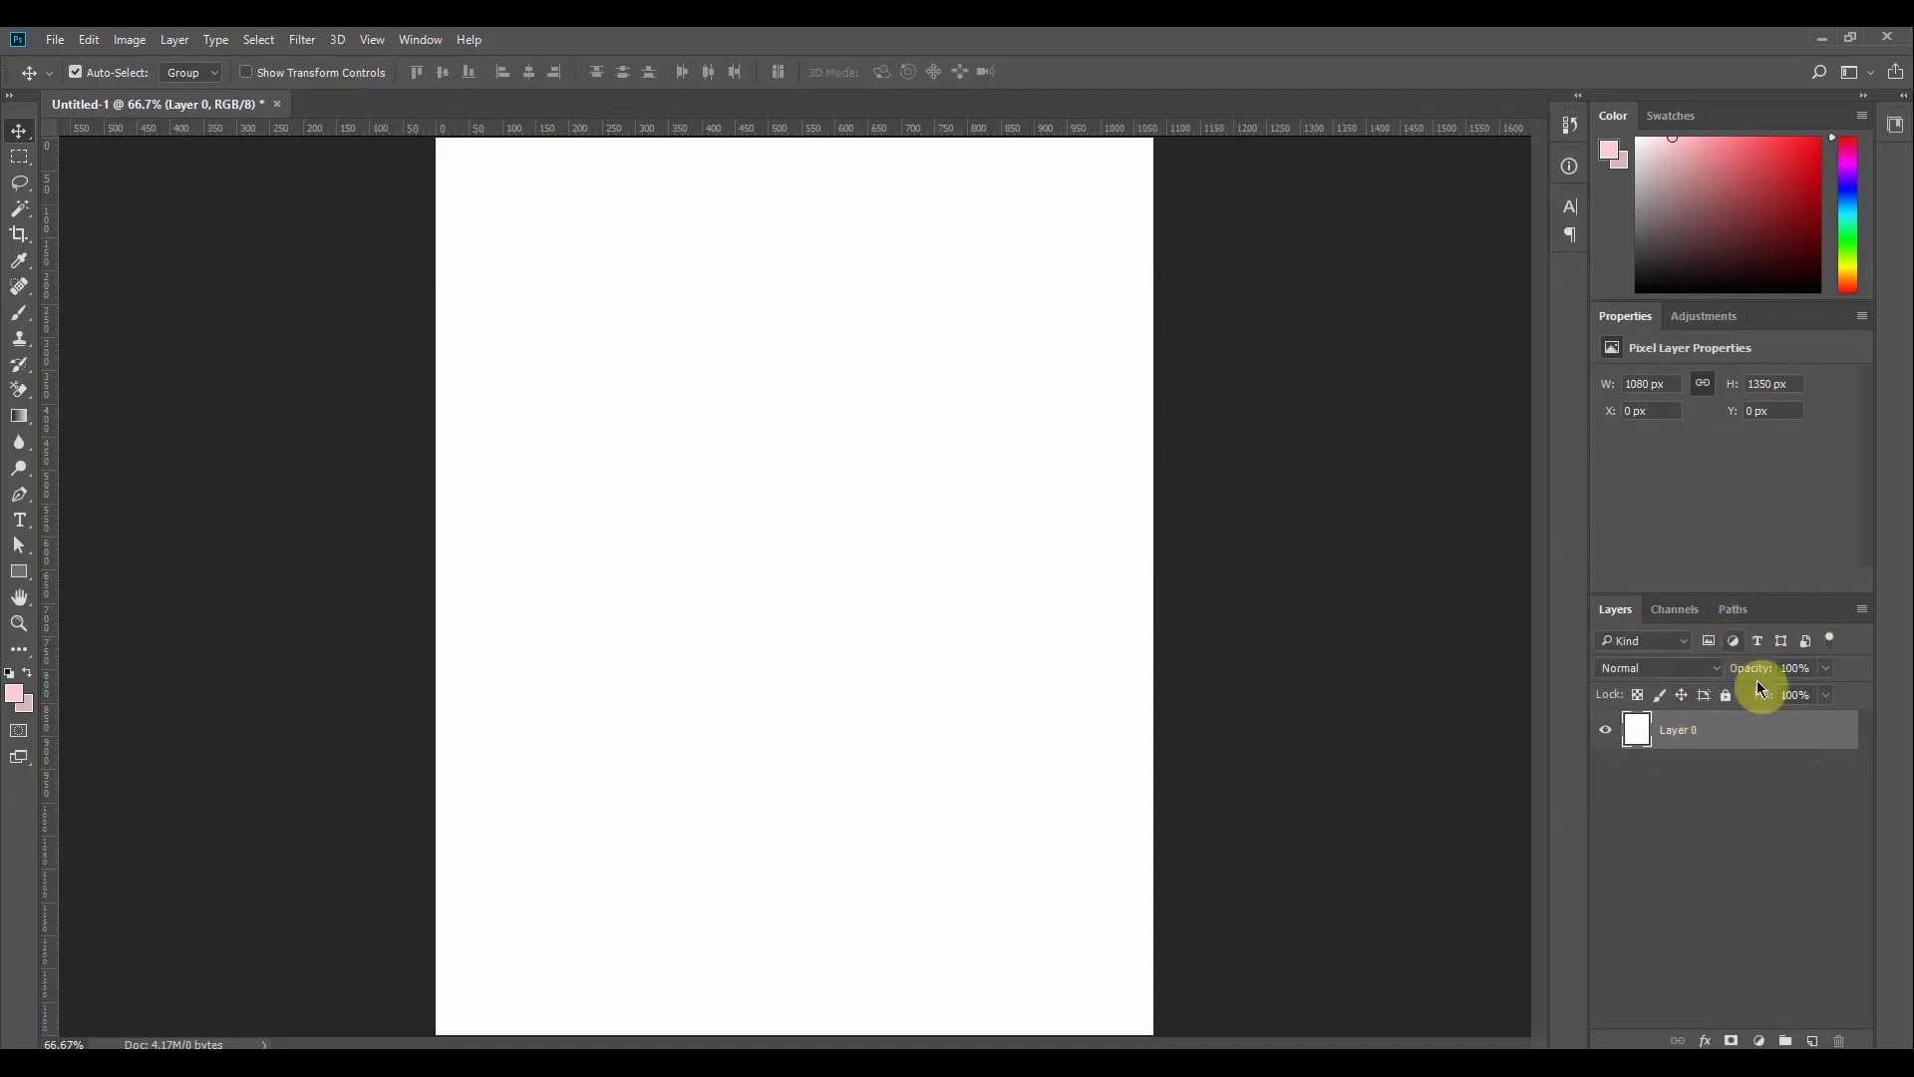
click(1825, 669)
drag(1778, 704, 1705, 710)
click(1698, 743)
click(1825, 668)
click(1825, 668)
click(1767, 806)
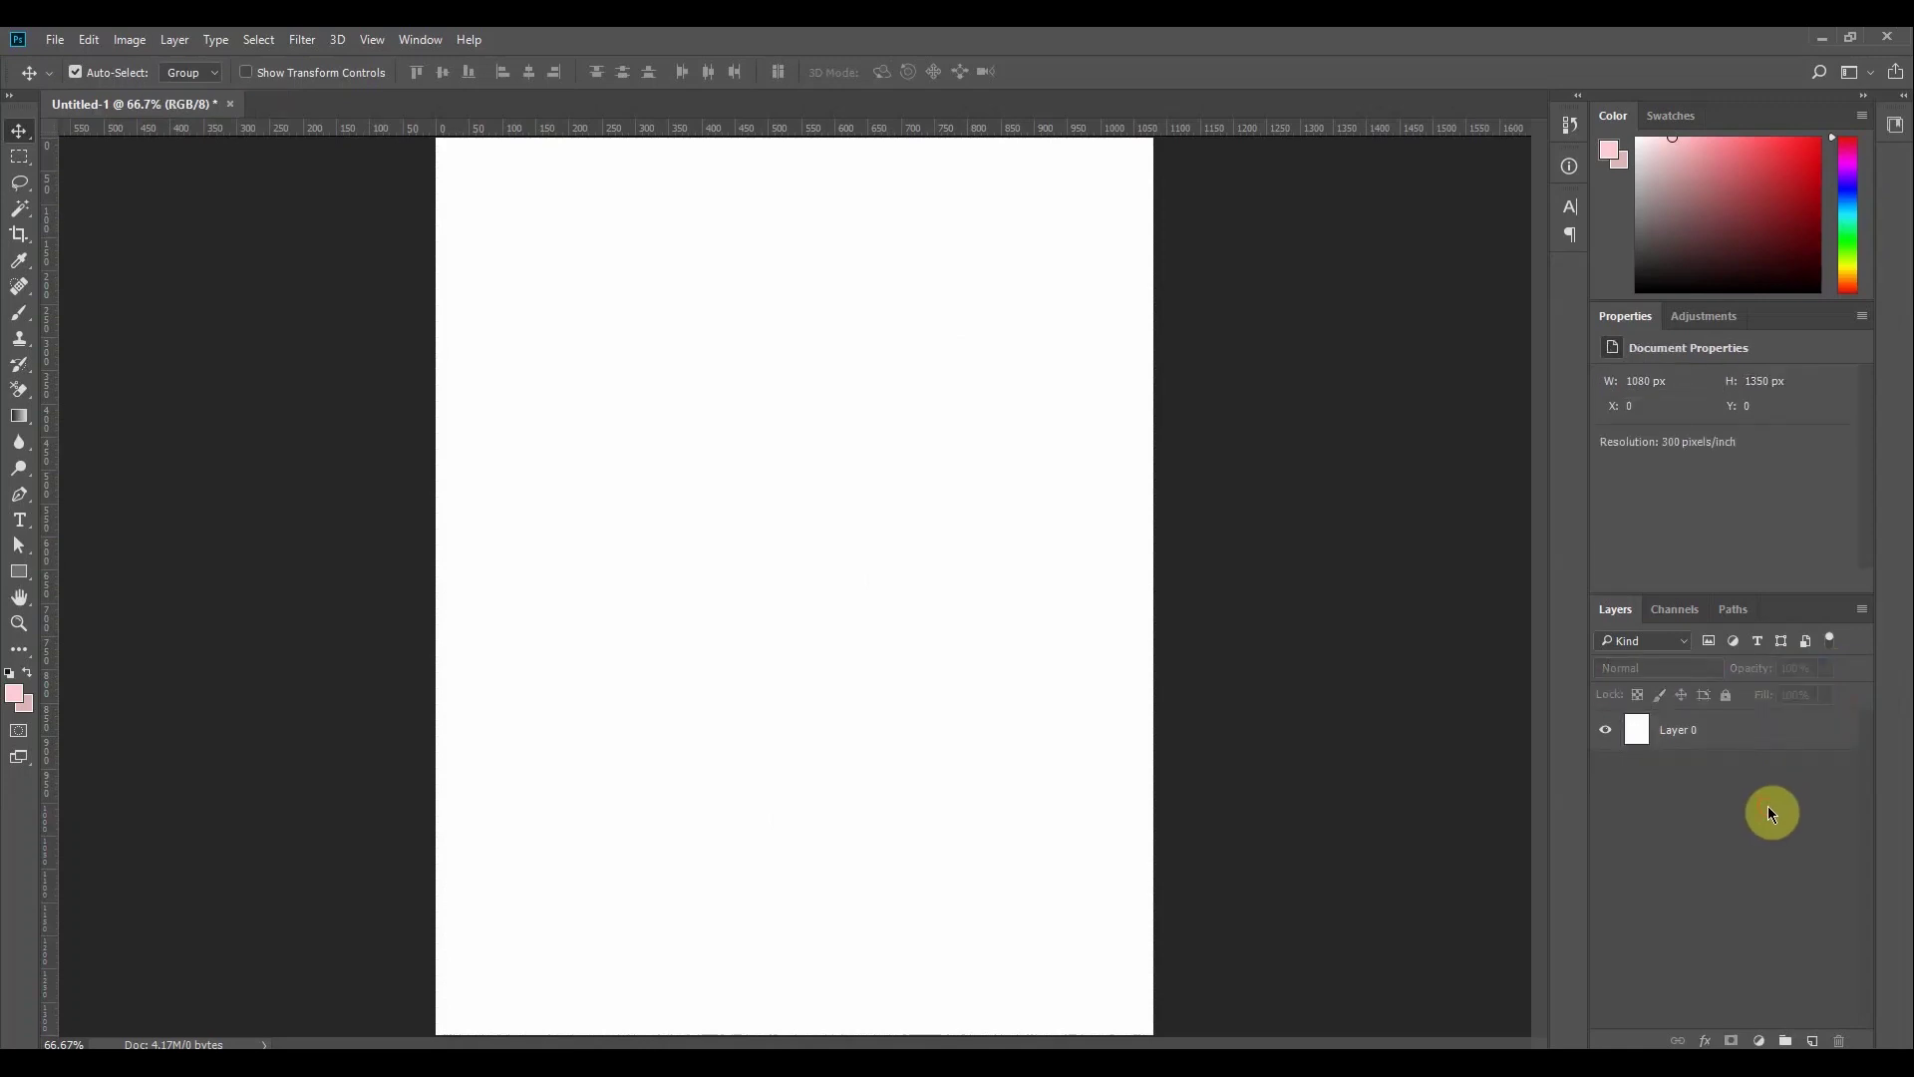
Select Layer 0, lock all its attributes and test the lock on the canvas
click(1672, 738)
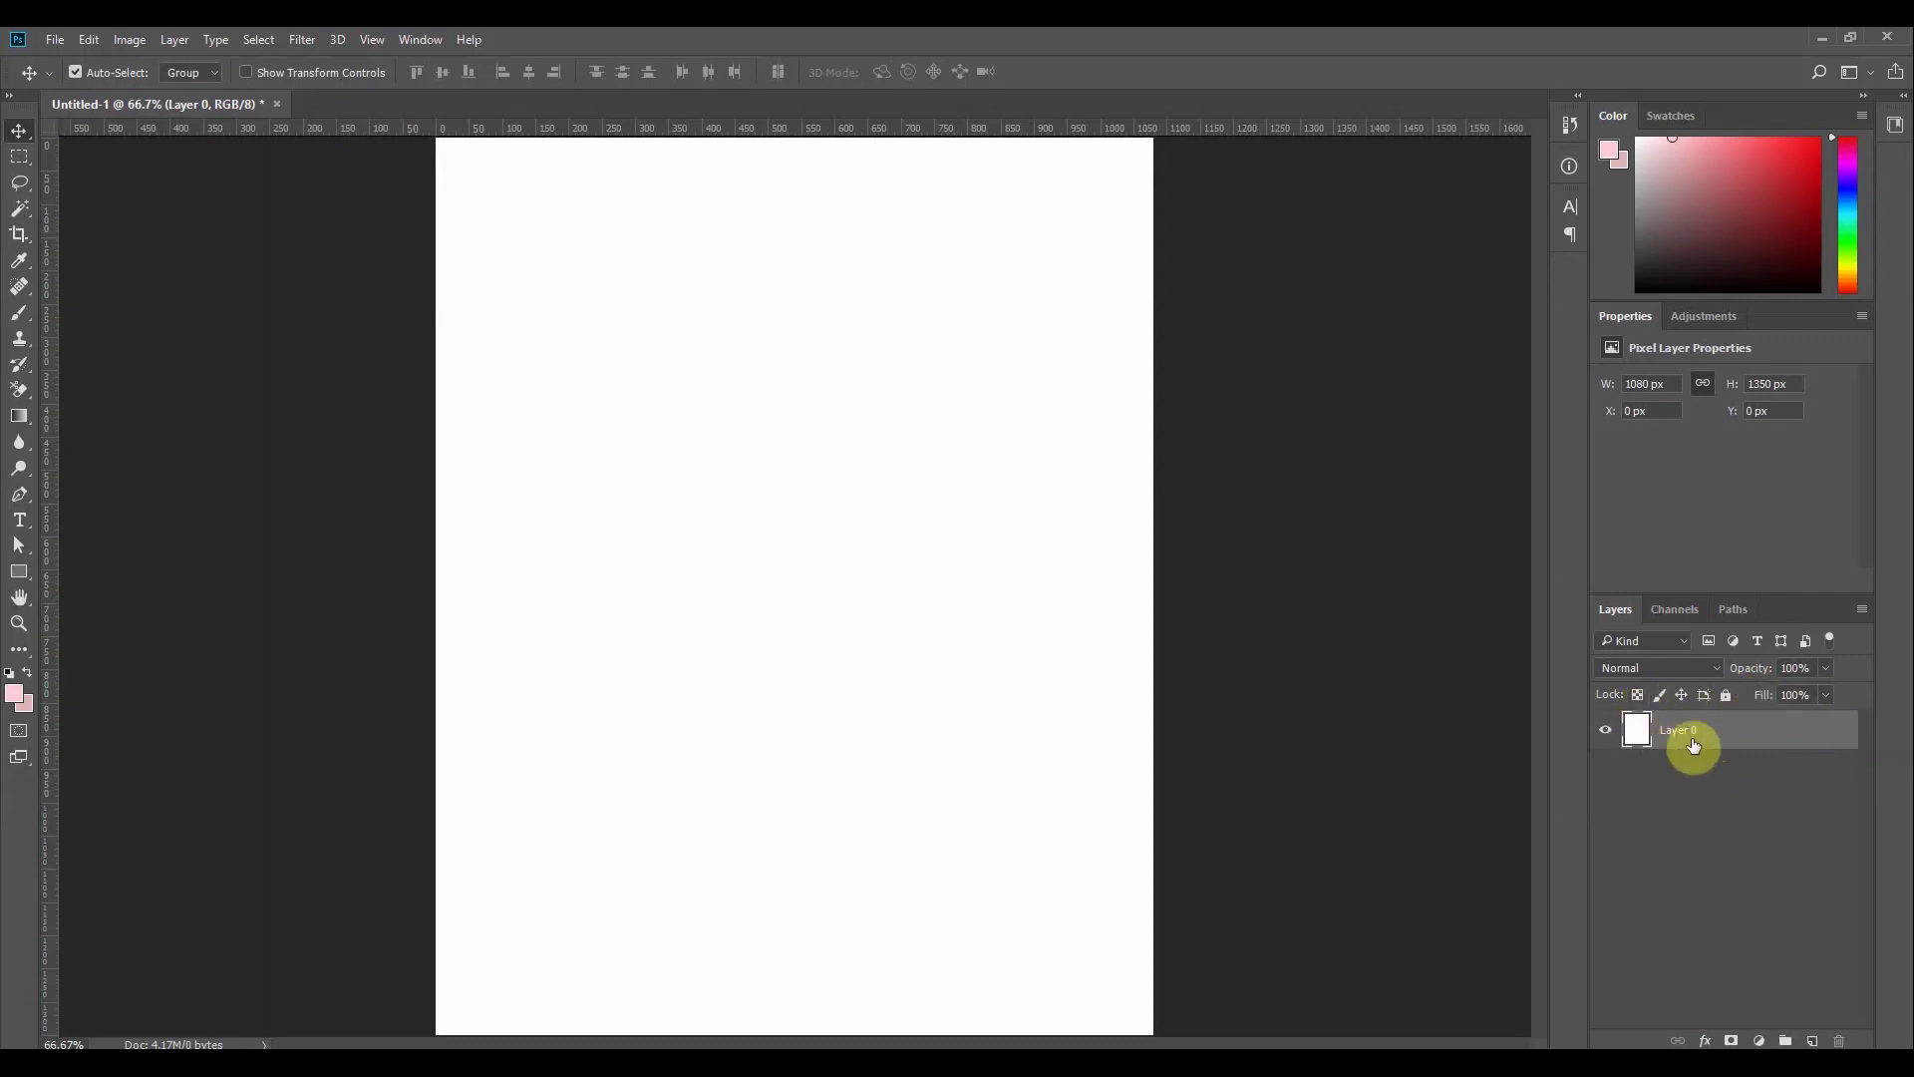
click(1727, 698)
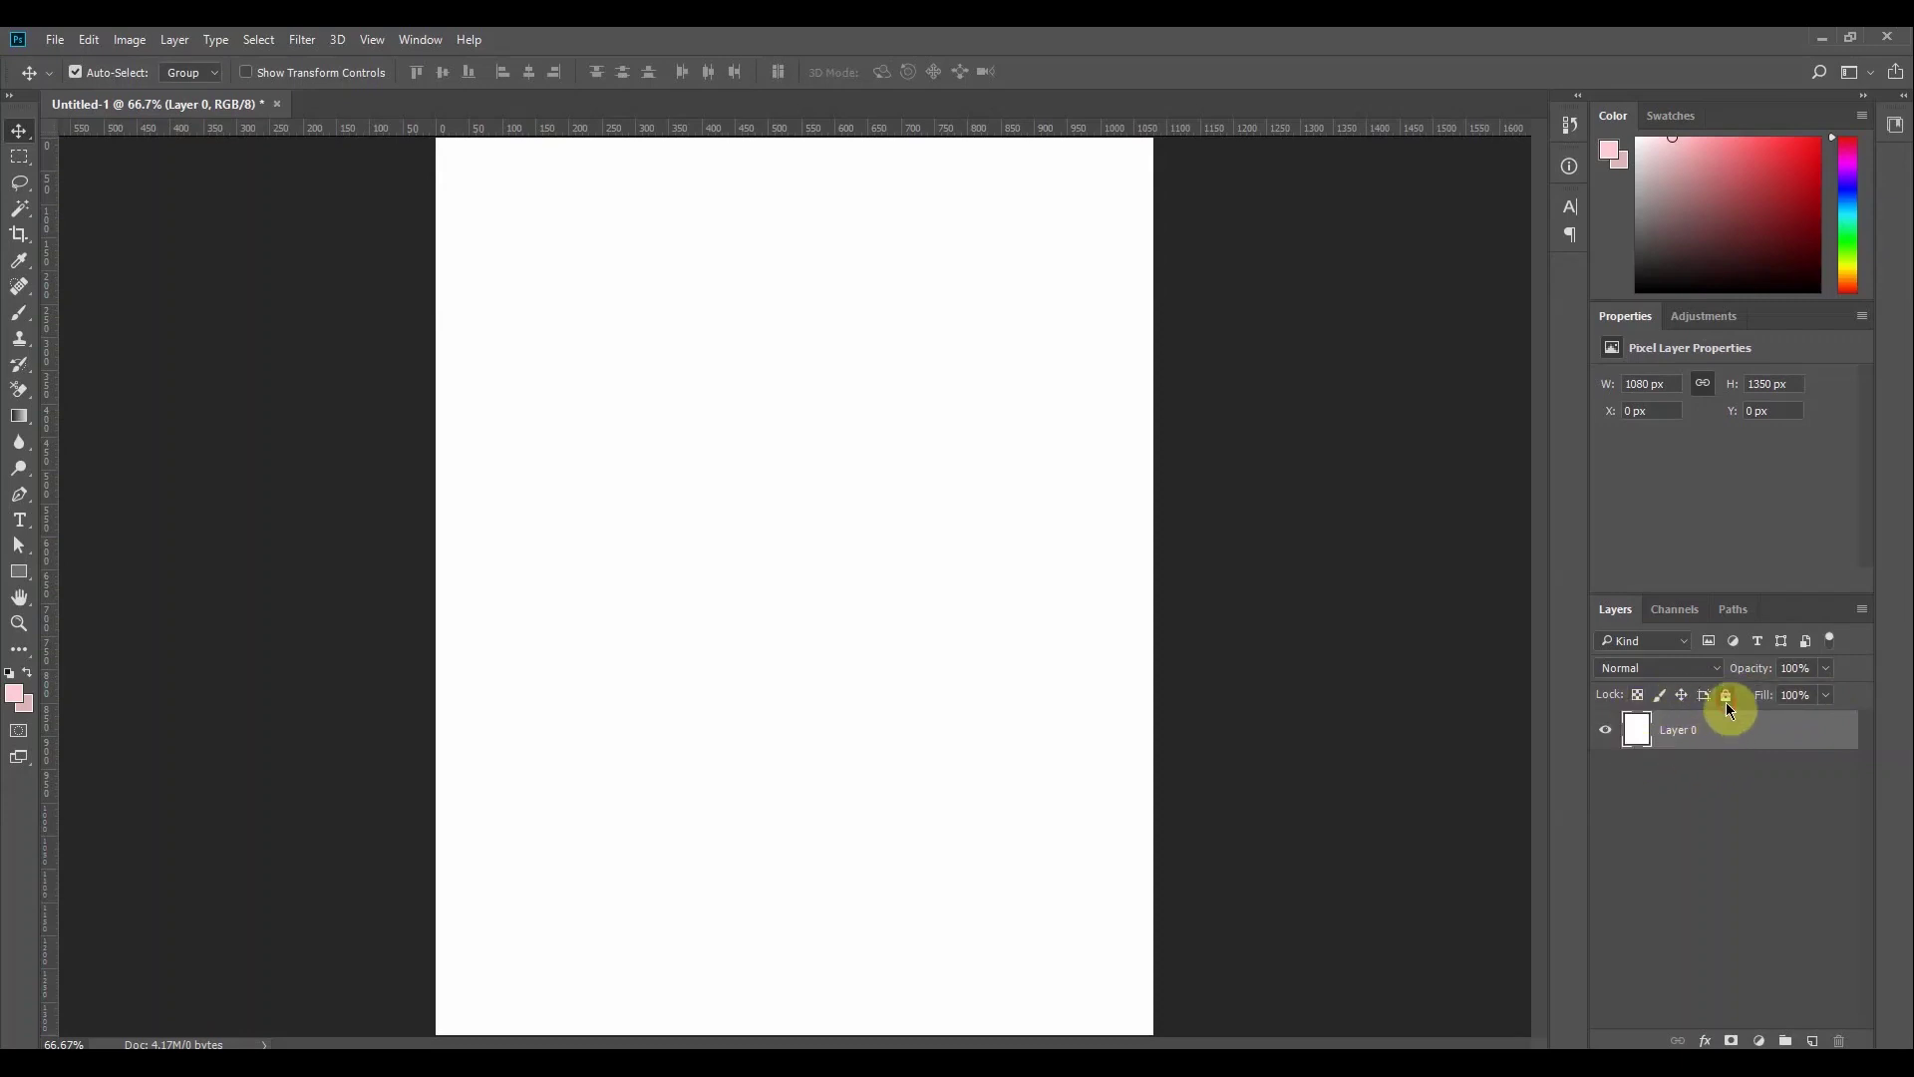
click(872, 731)
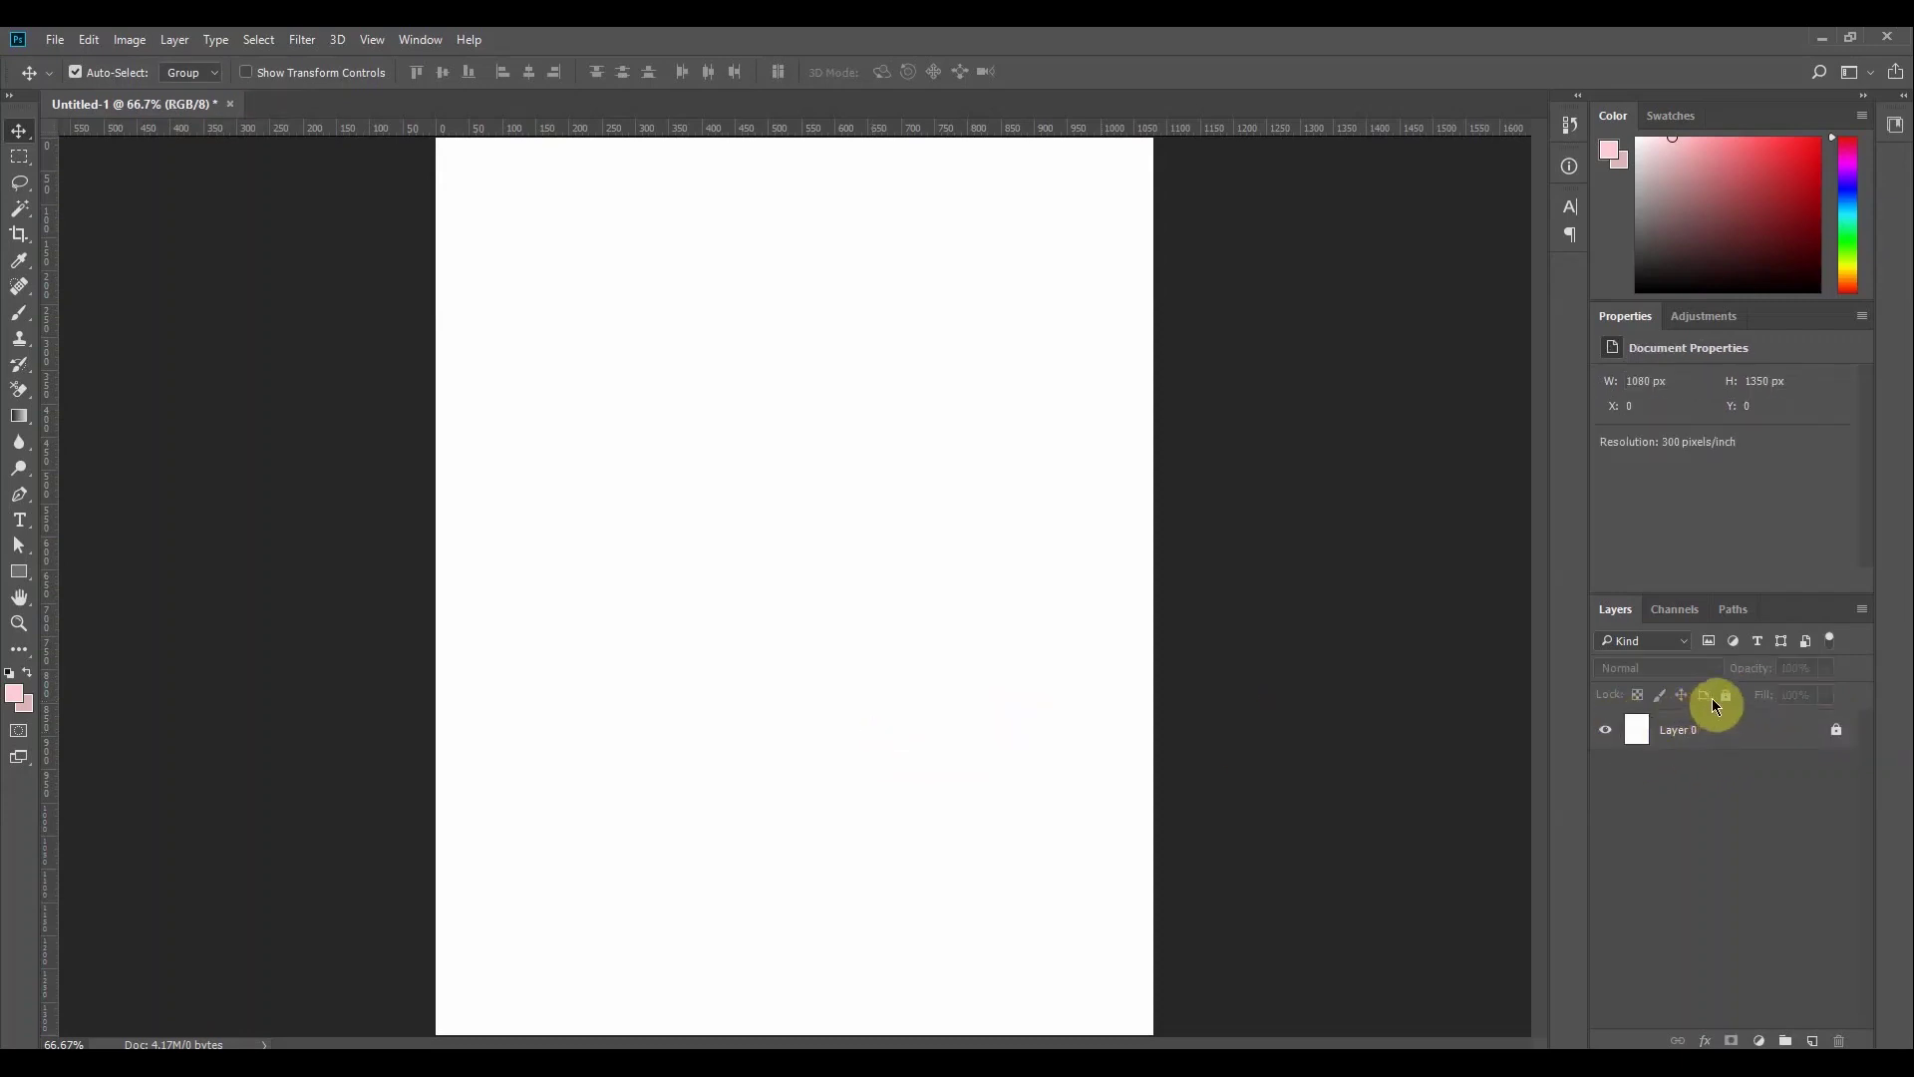
Unlock Layer 0, shift it across the canvas and undo the move
click(1739, 733)
click(1835, 730)
drag(881, 726, 1084, 674)
key(ctrl+z)
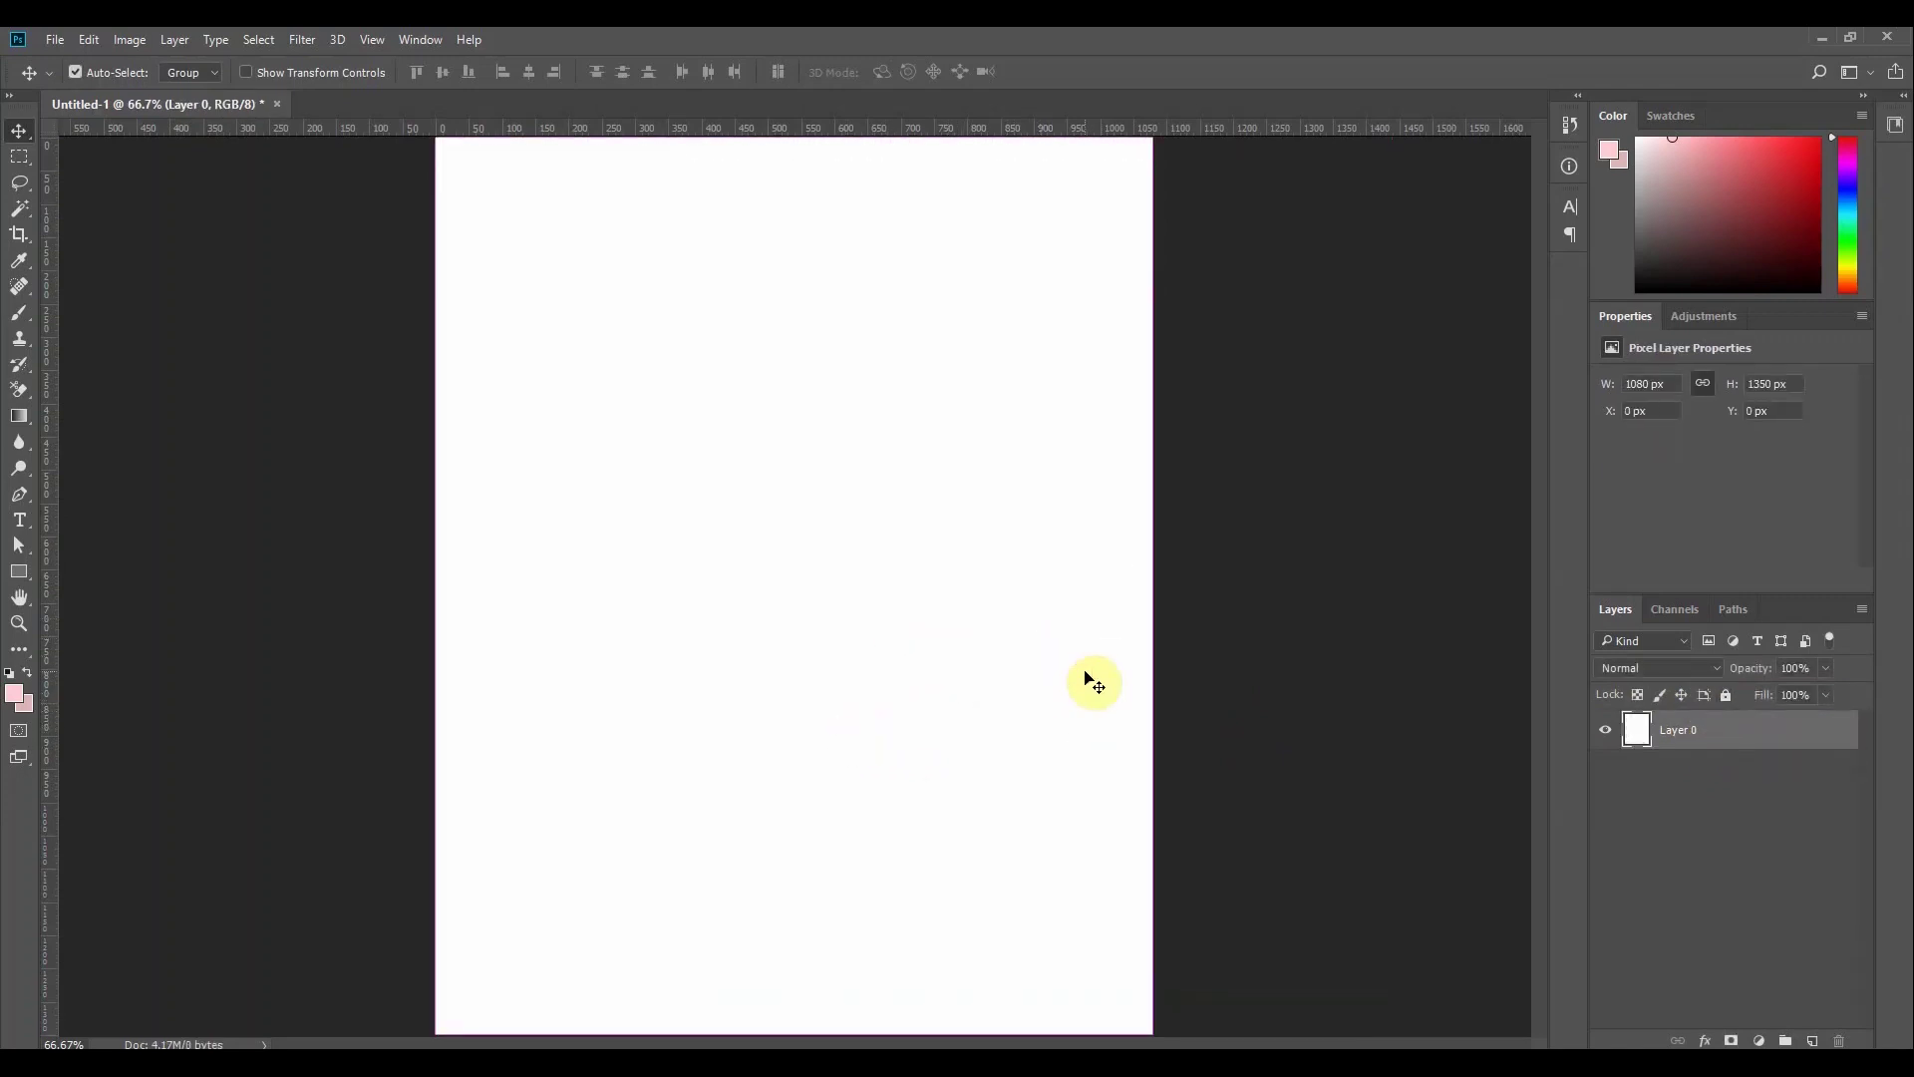
Hide and show Layer 0, then lock it completely and try to move it on the canvas
click(1608, 740)
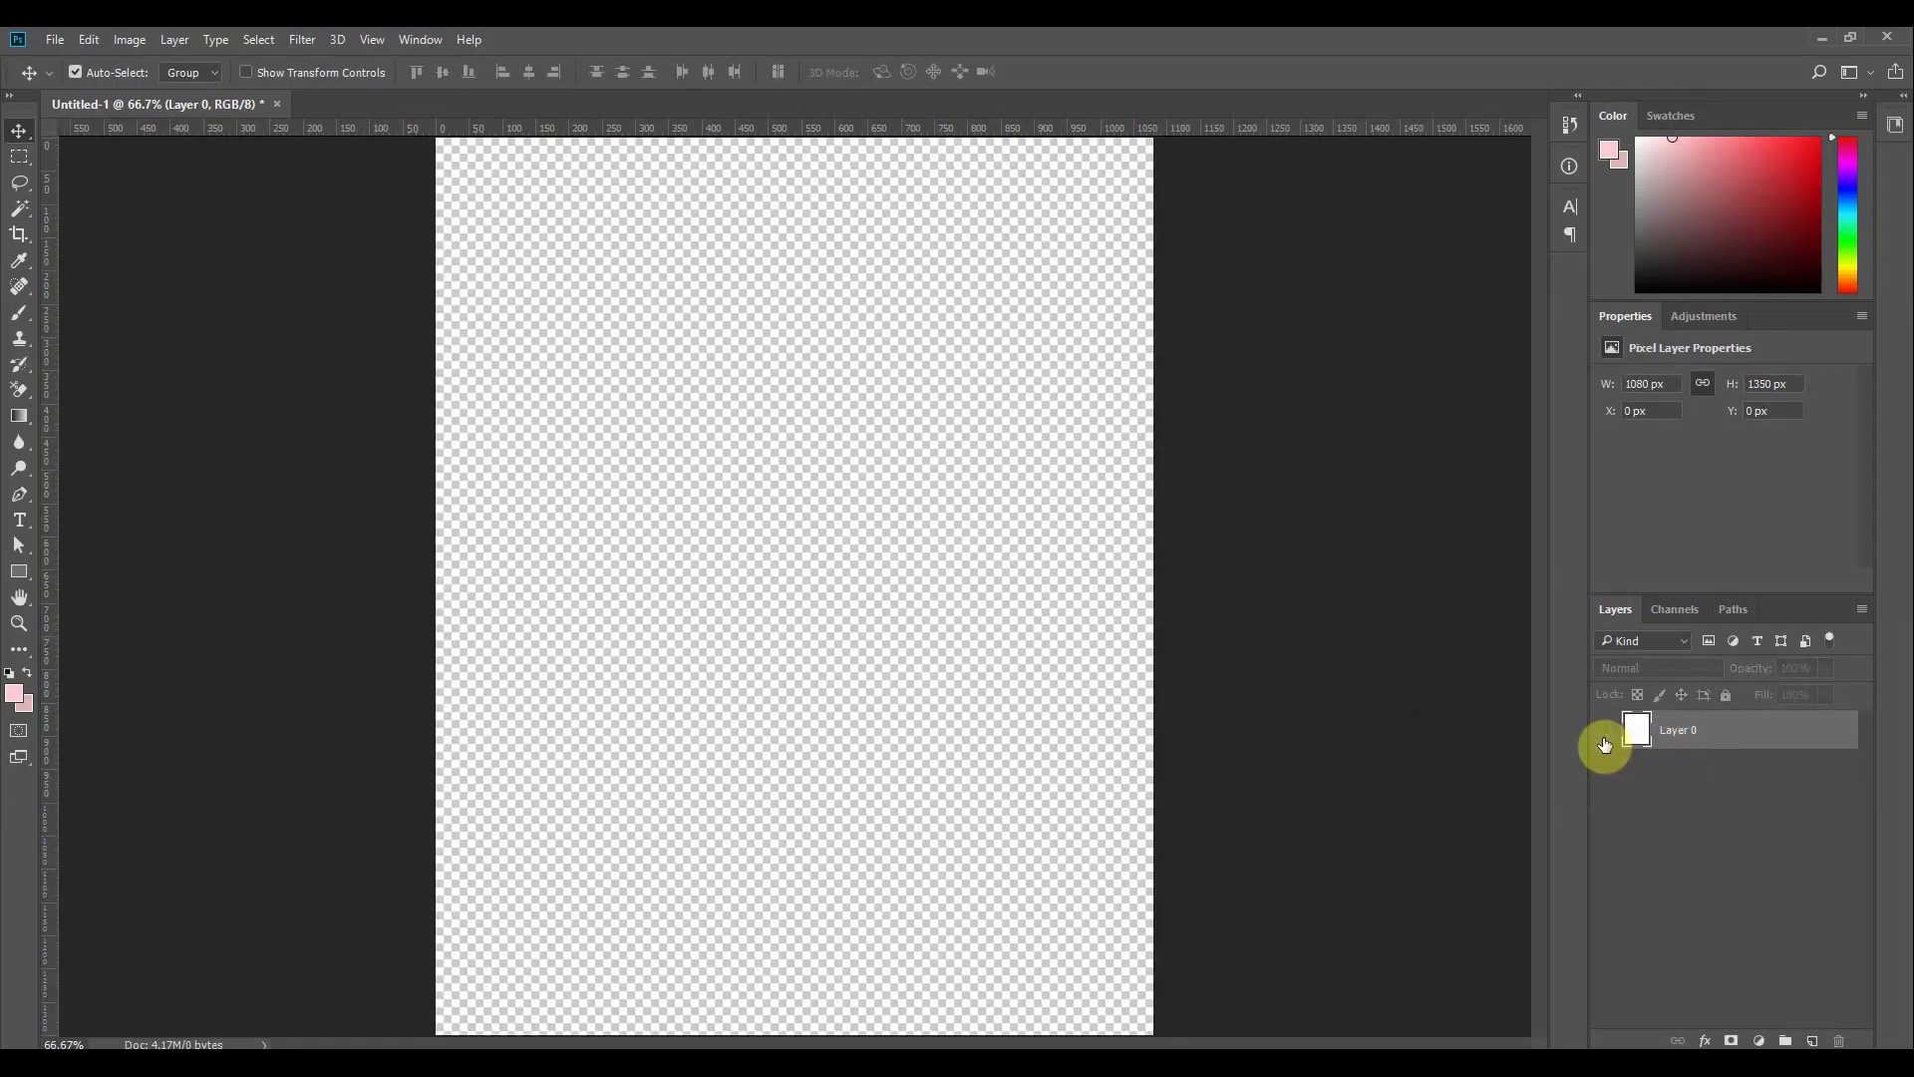
click(1607, 738)
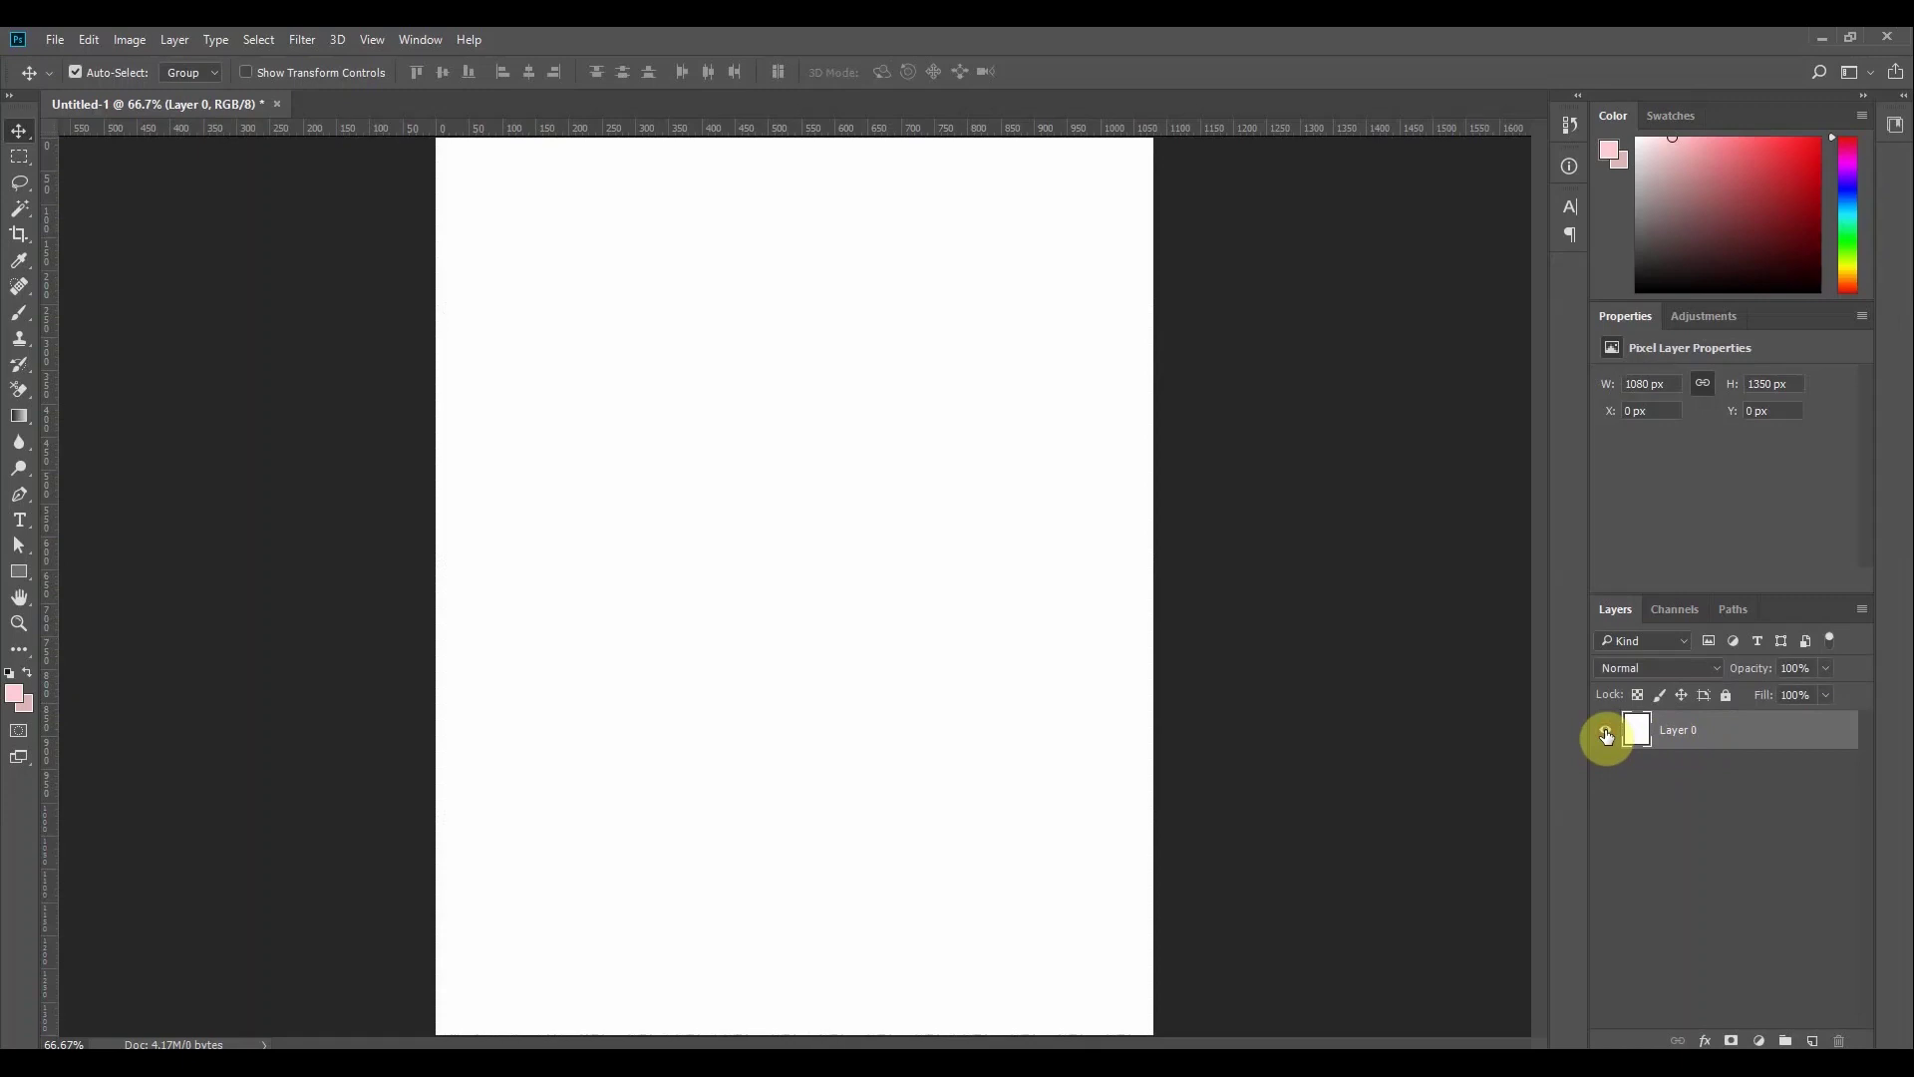
click(1726, 695)
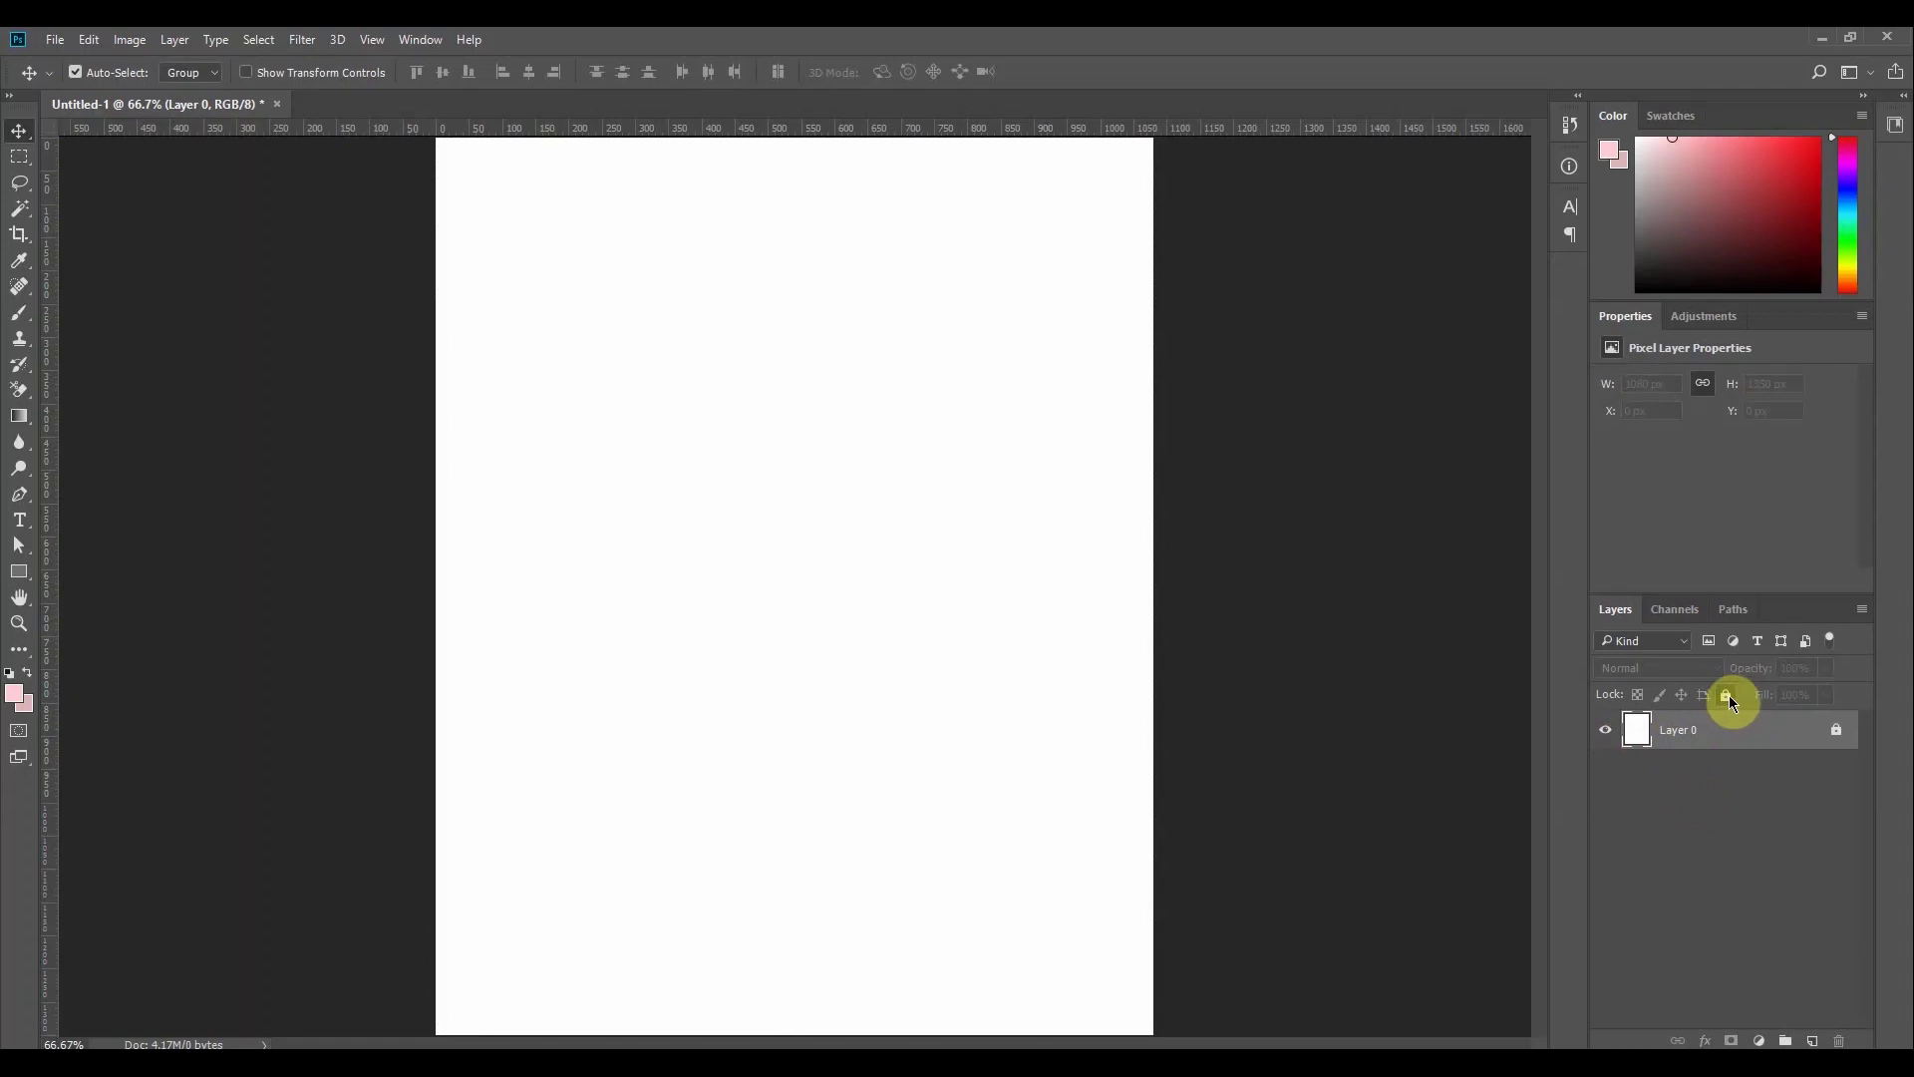
drag(697, 583, 815, 596)
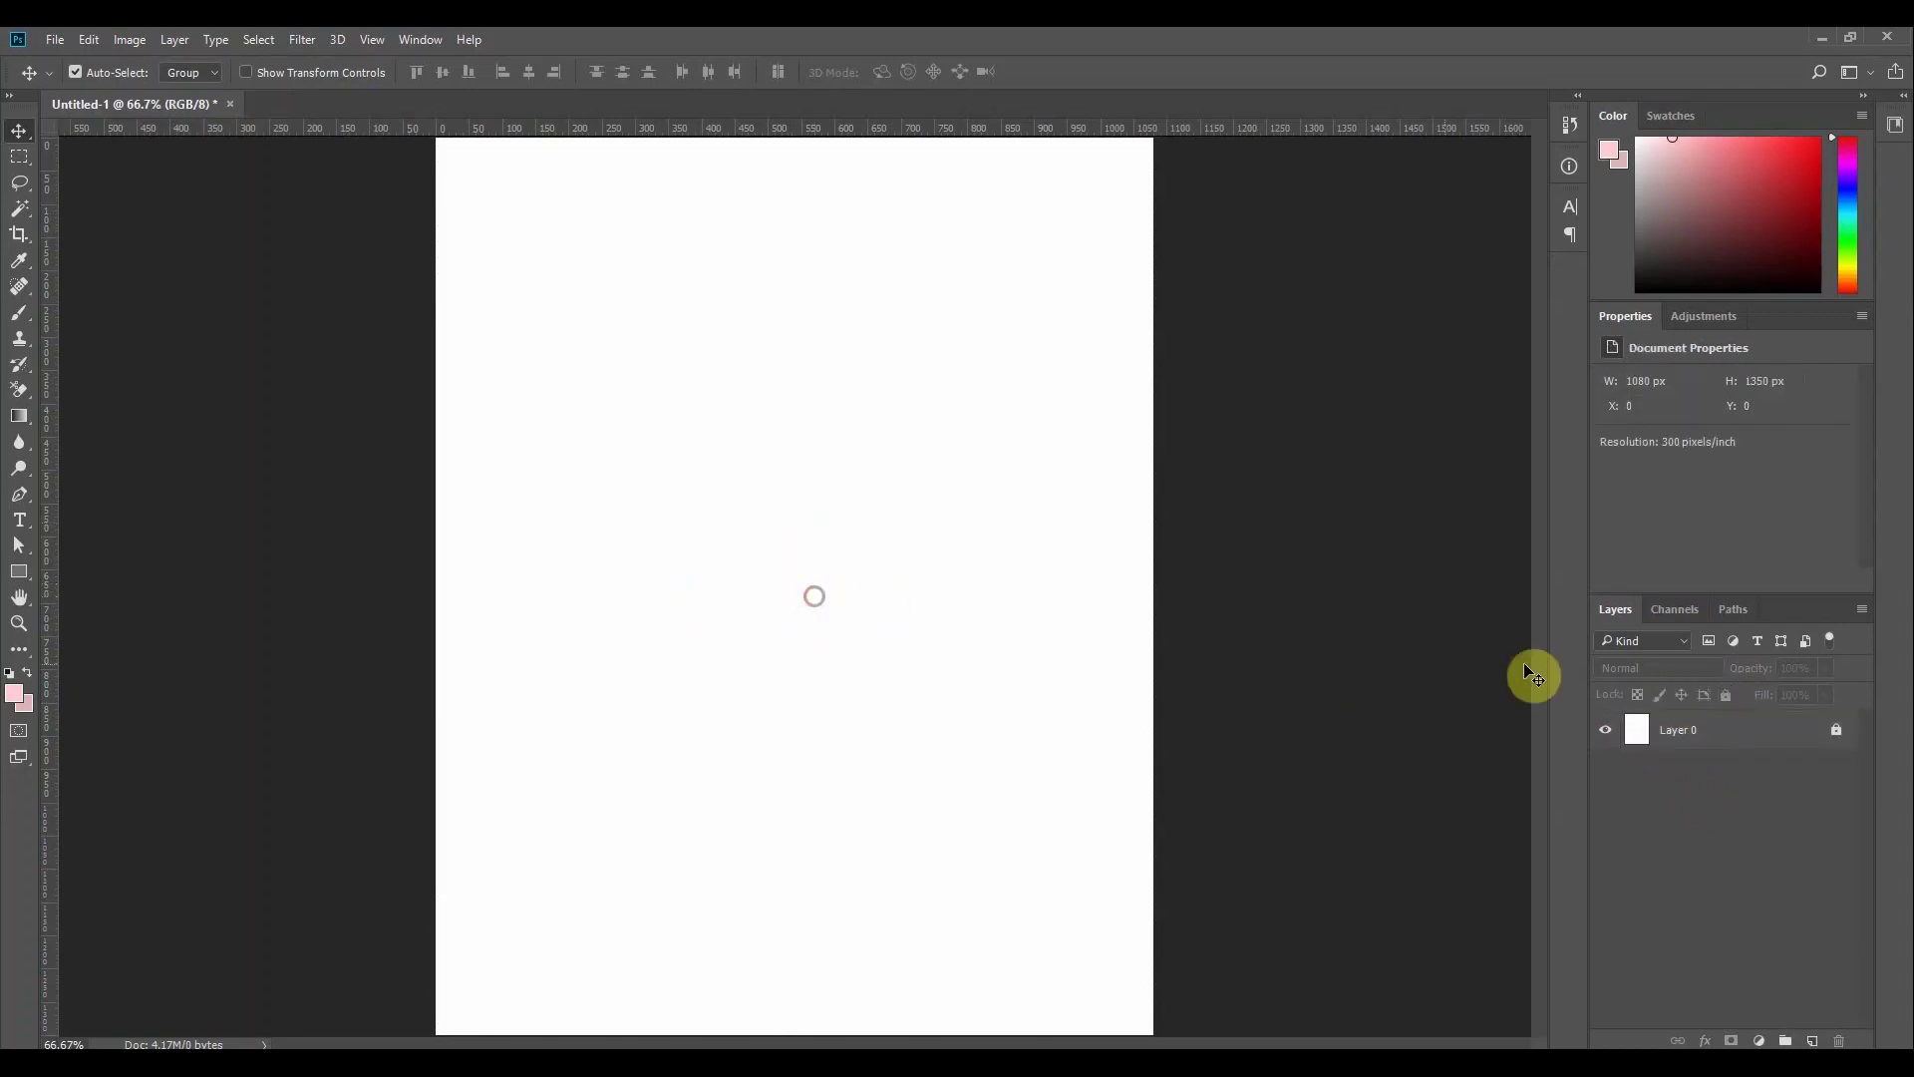
Unlock Layer 0, rename it "Background", lock all its attributes again and deselect it
click(1837, 738)
double_click(1683, 730)
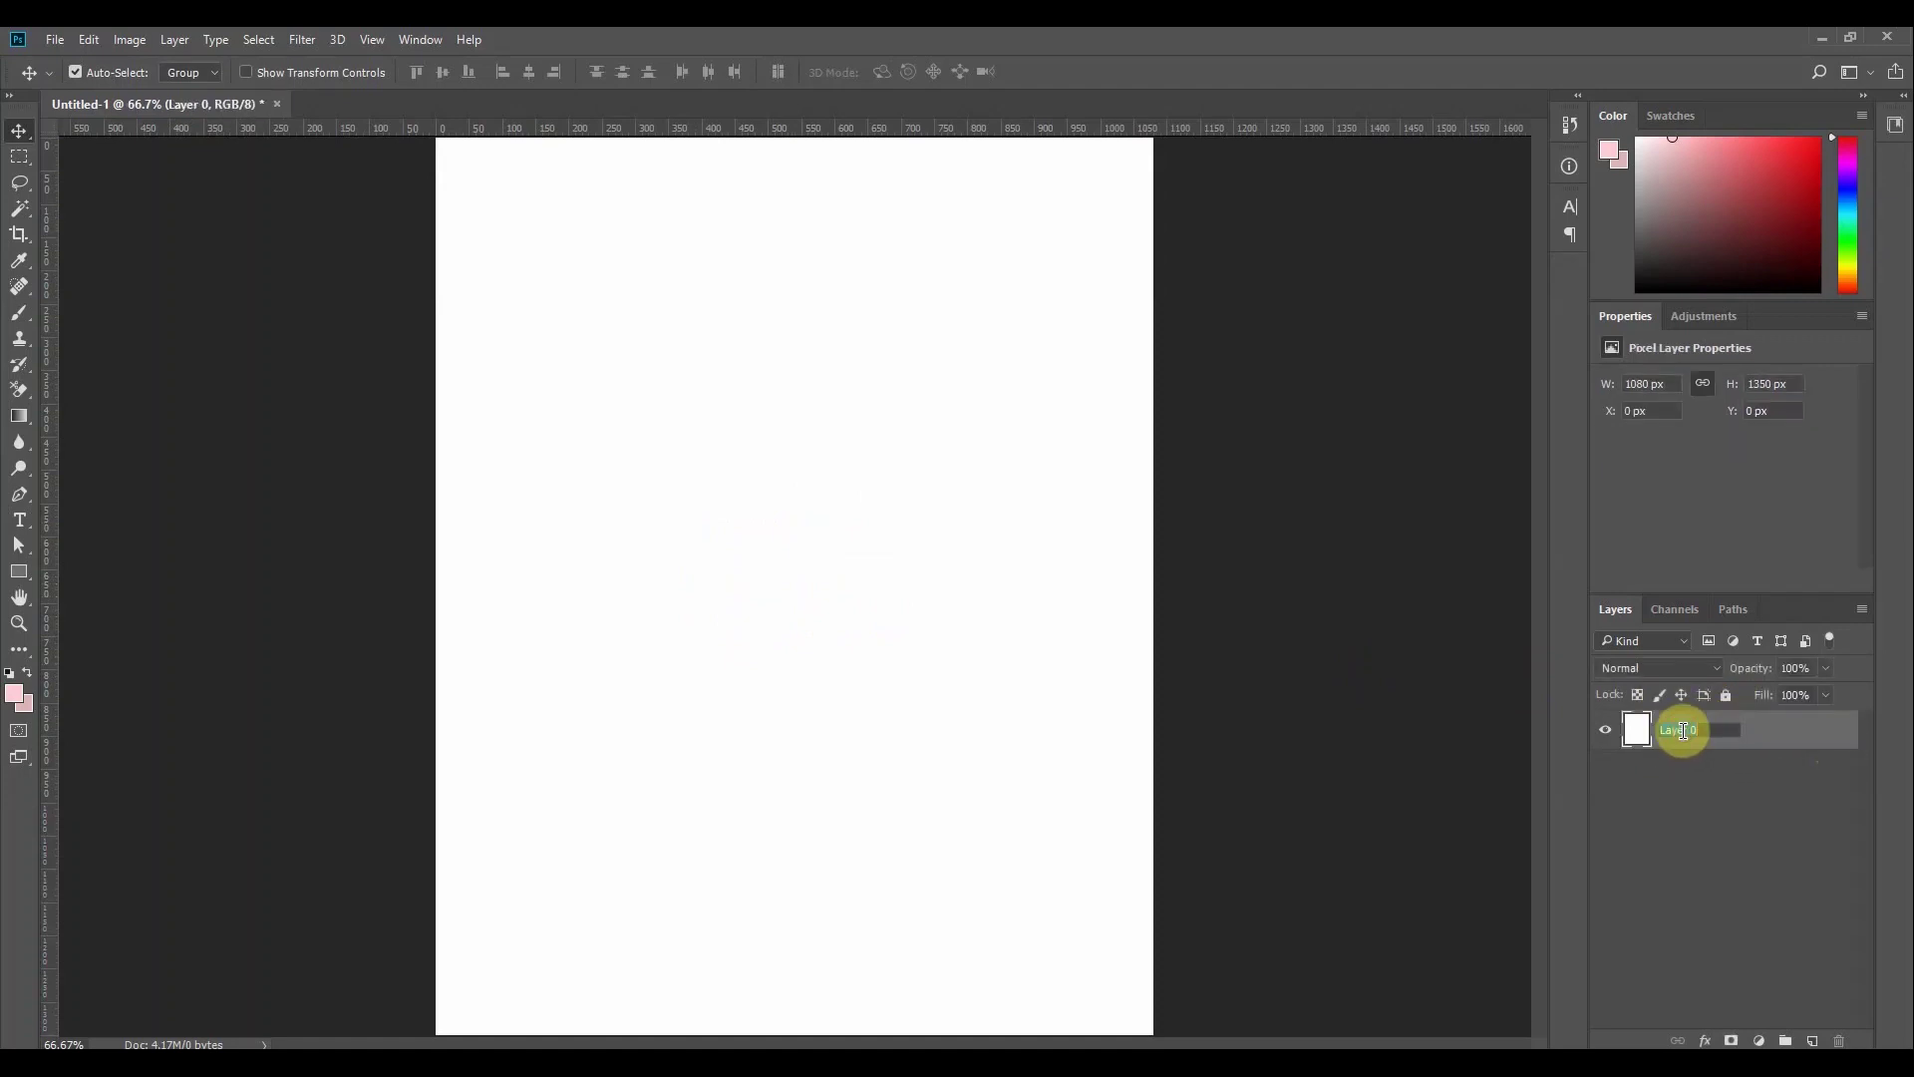
text(Background)
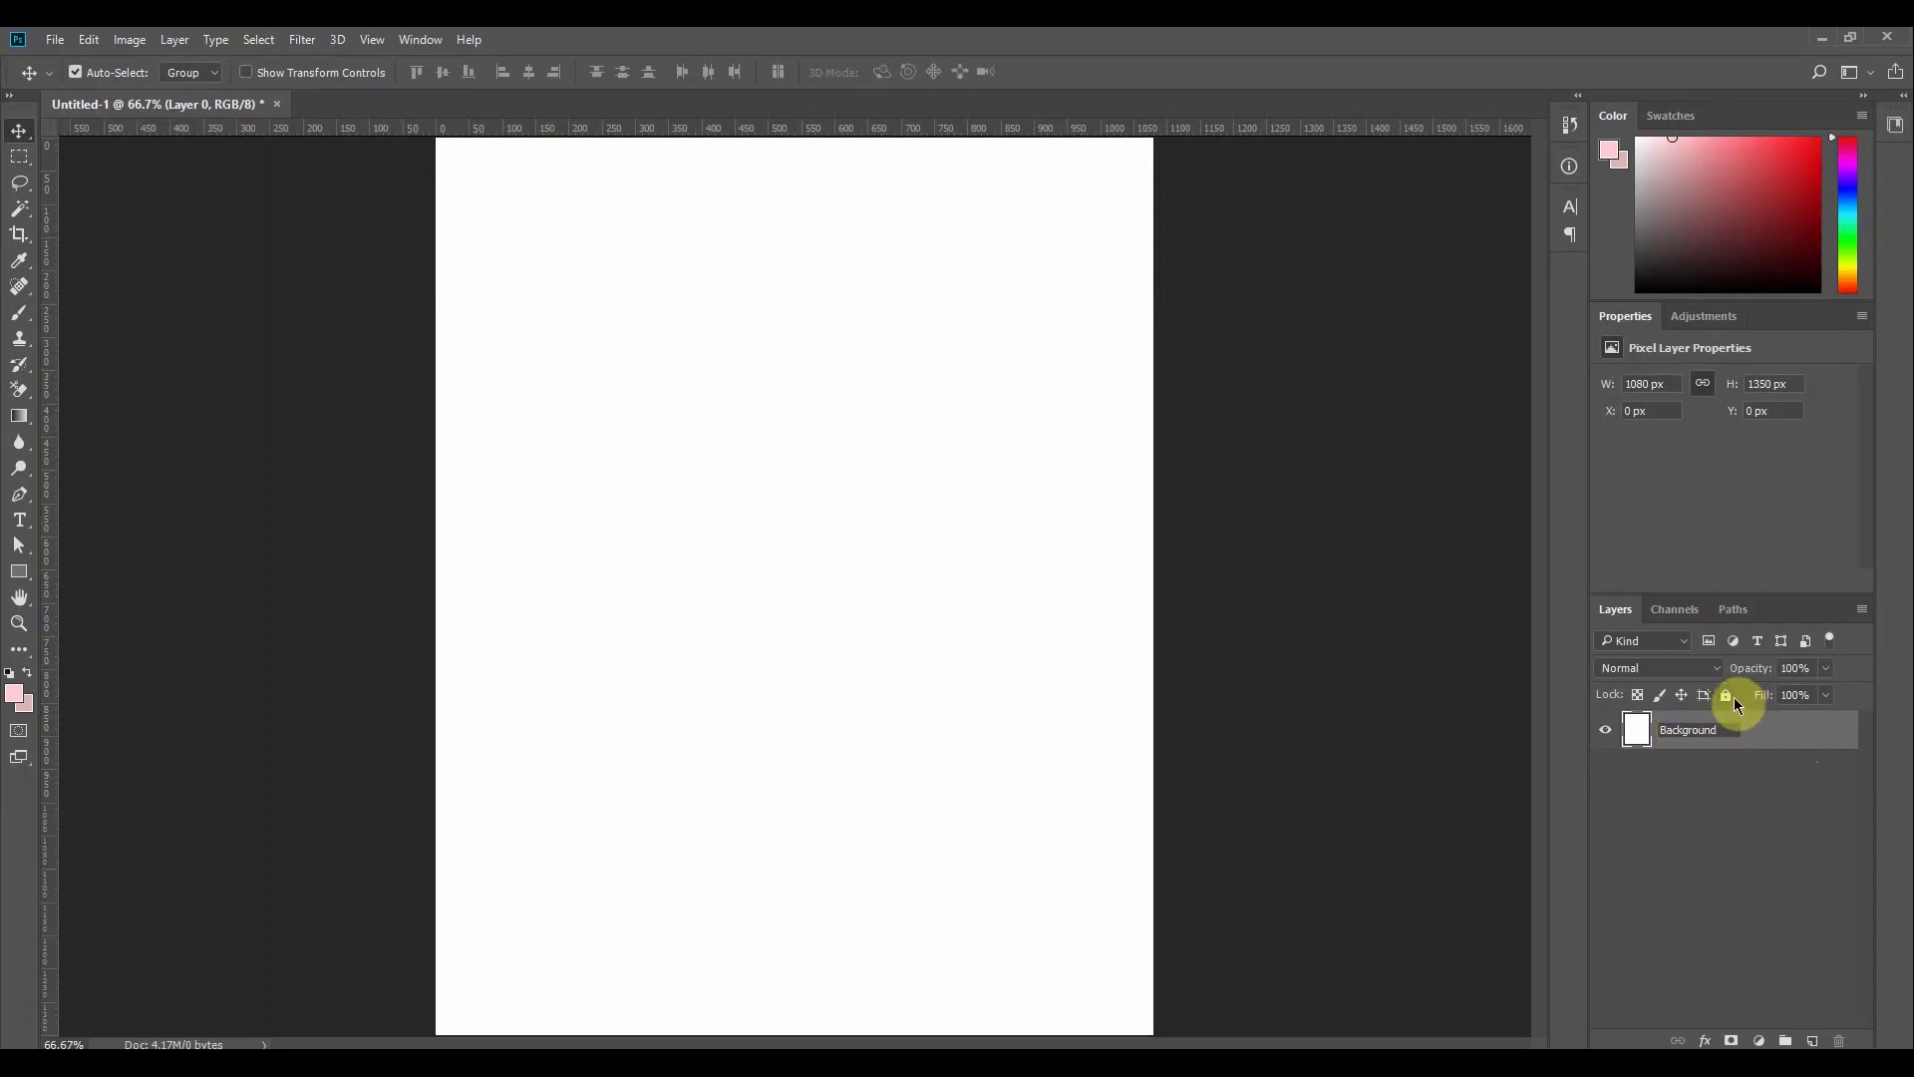
click(1733, 696)
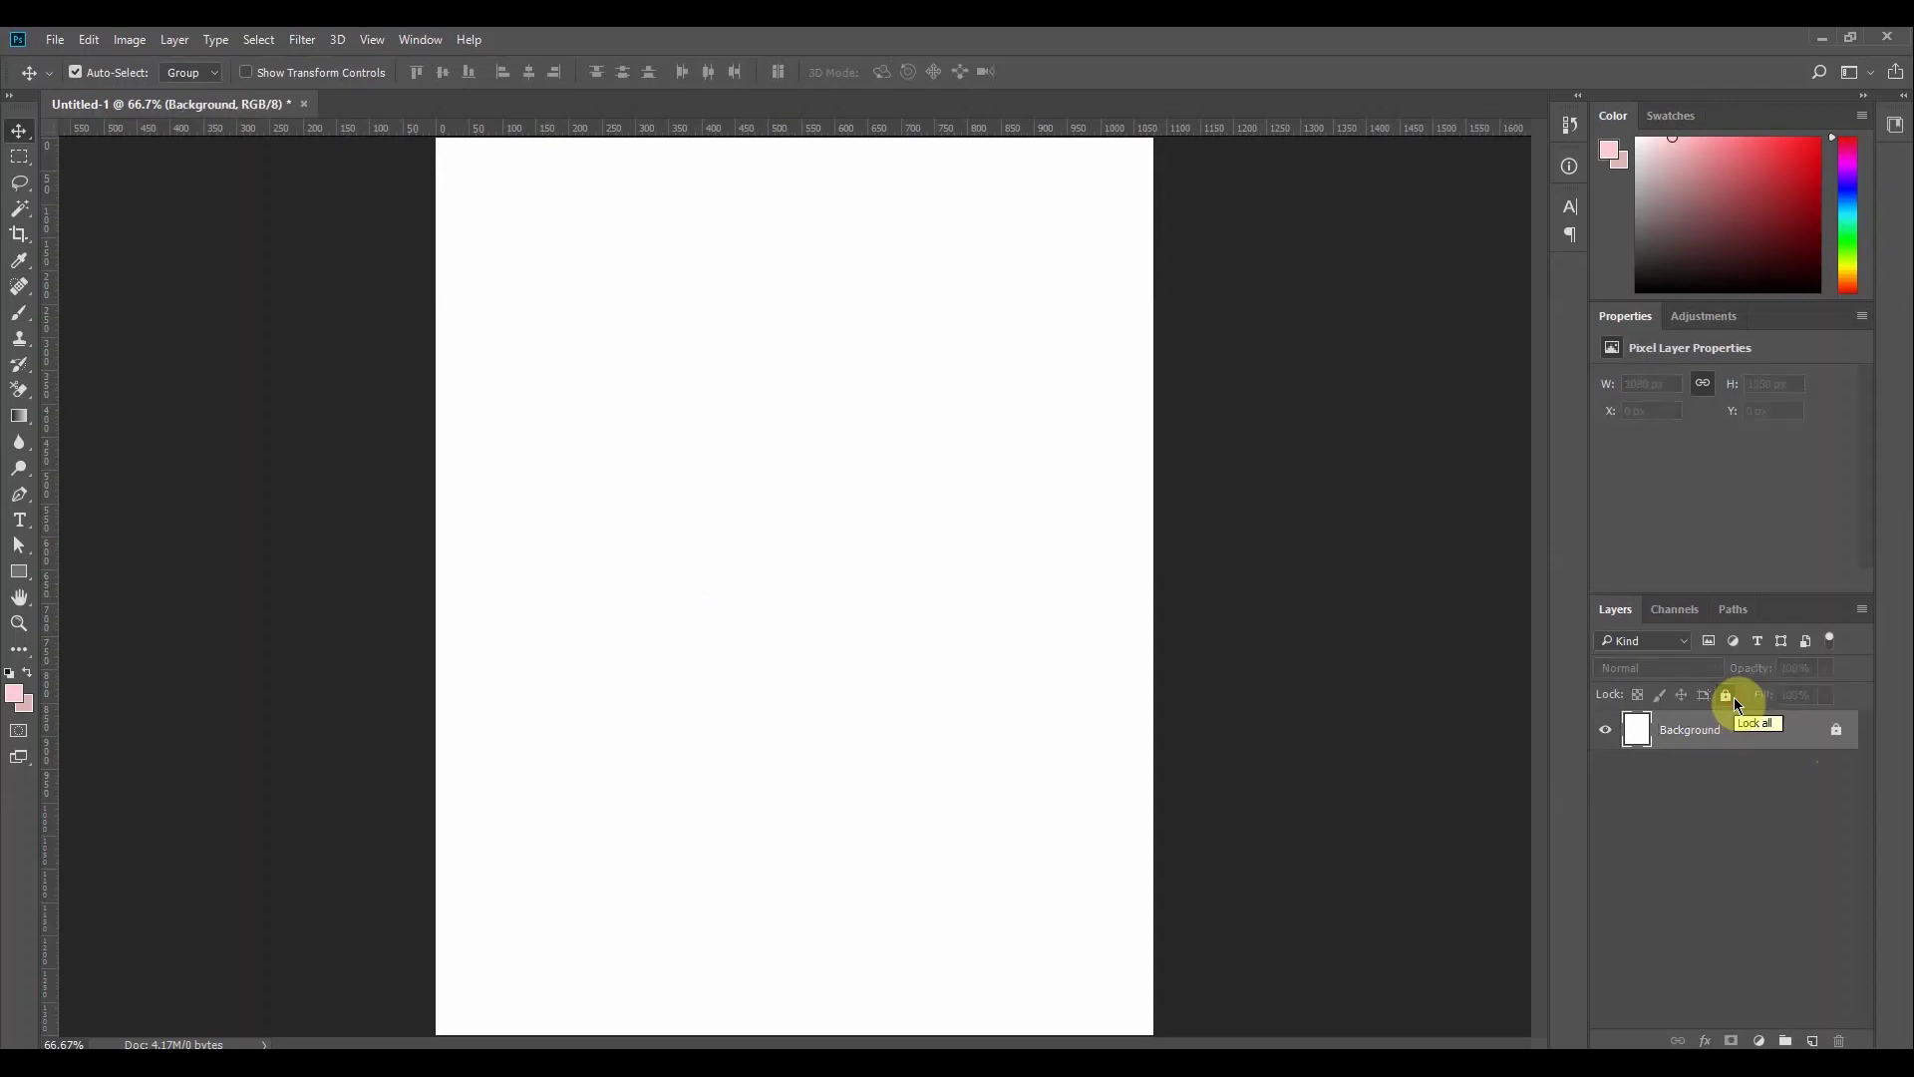
click(1658, 821)
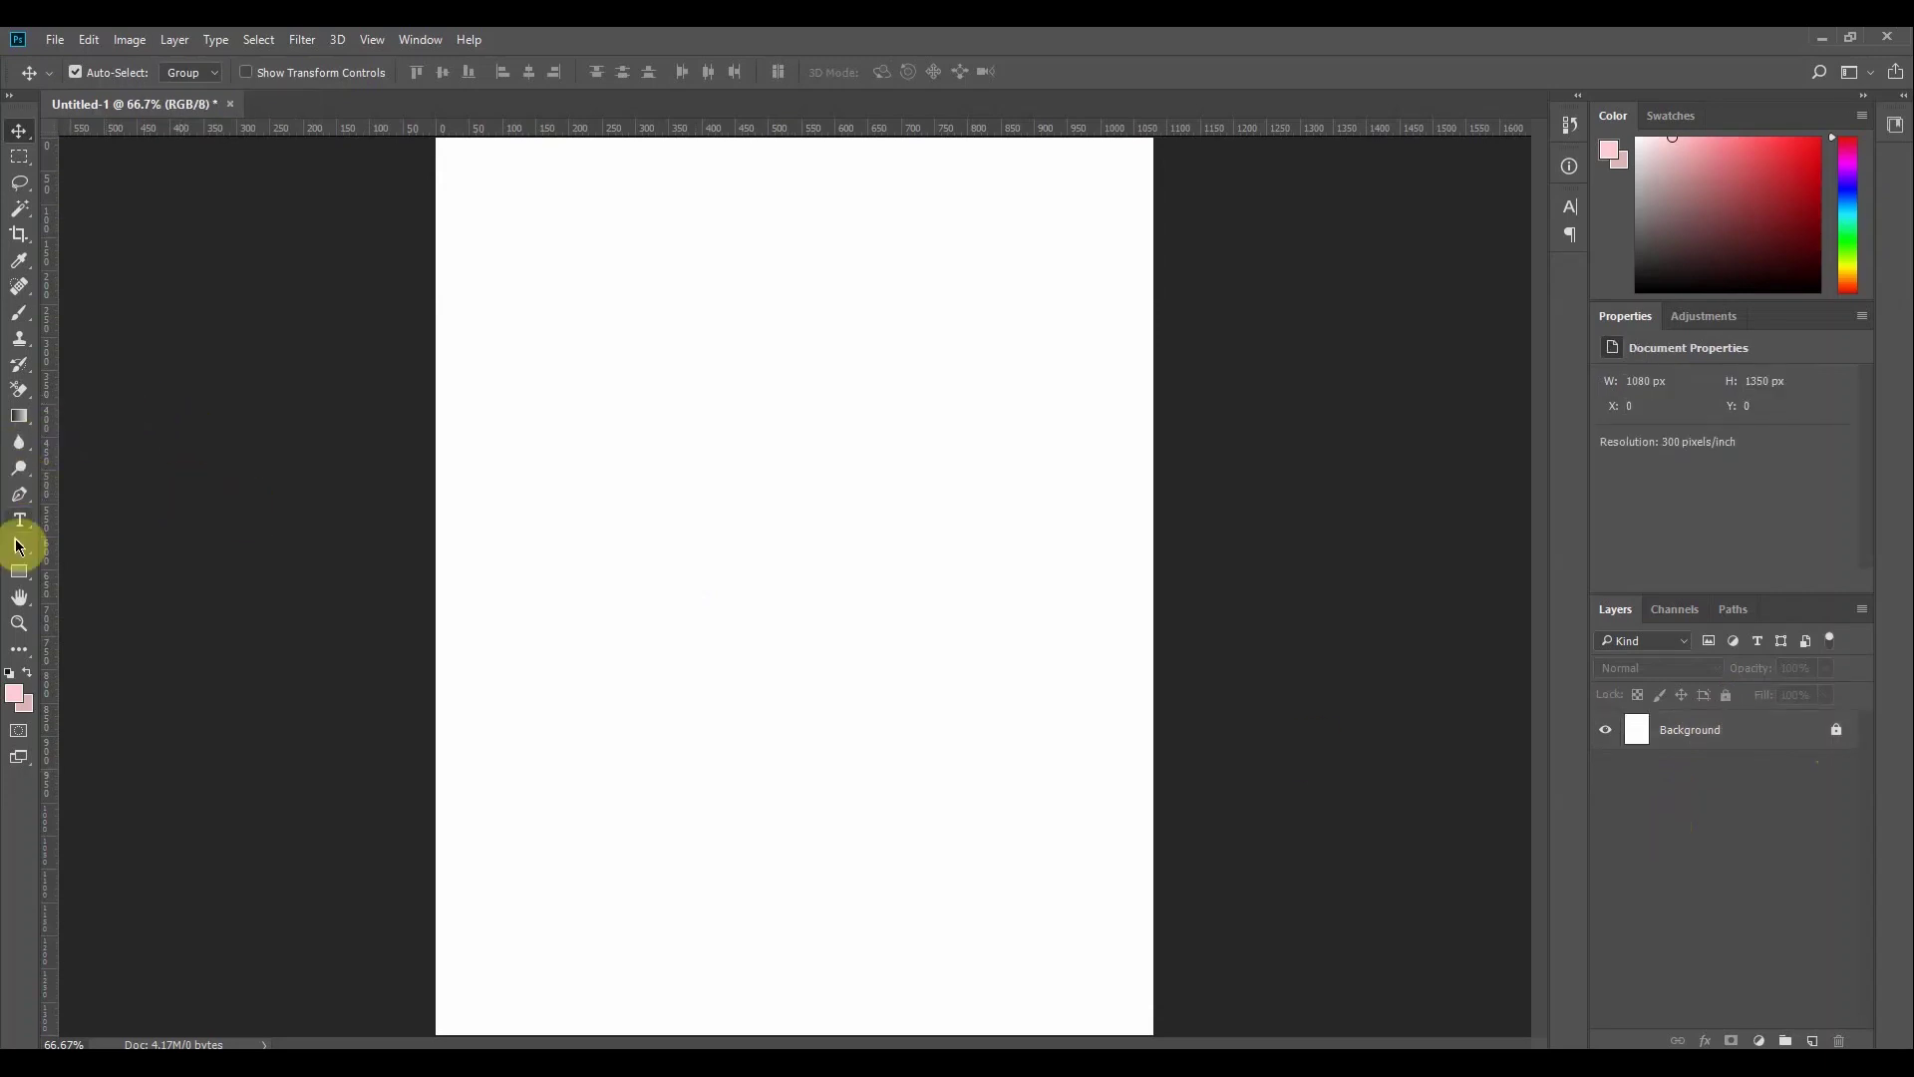
Try drawing pink shapes with the Rectangle Tool, about 283 x 867 px and 907 x 1323 px, undoing each one
click(19, 573)
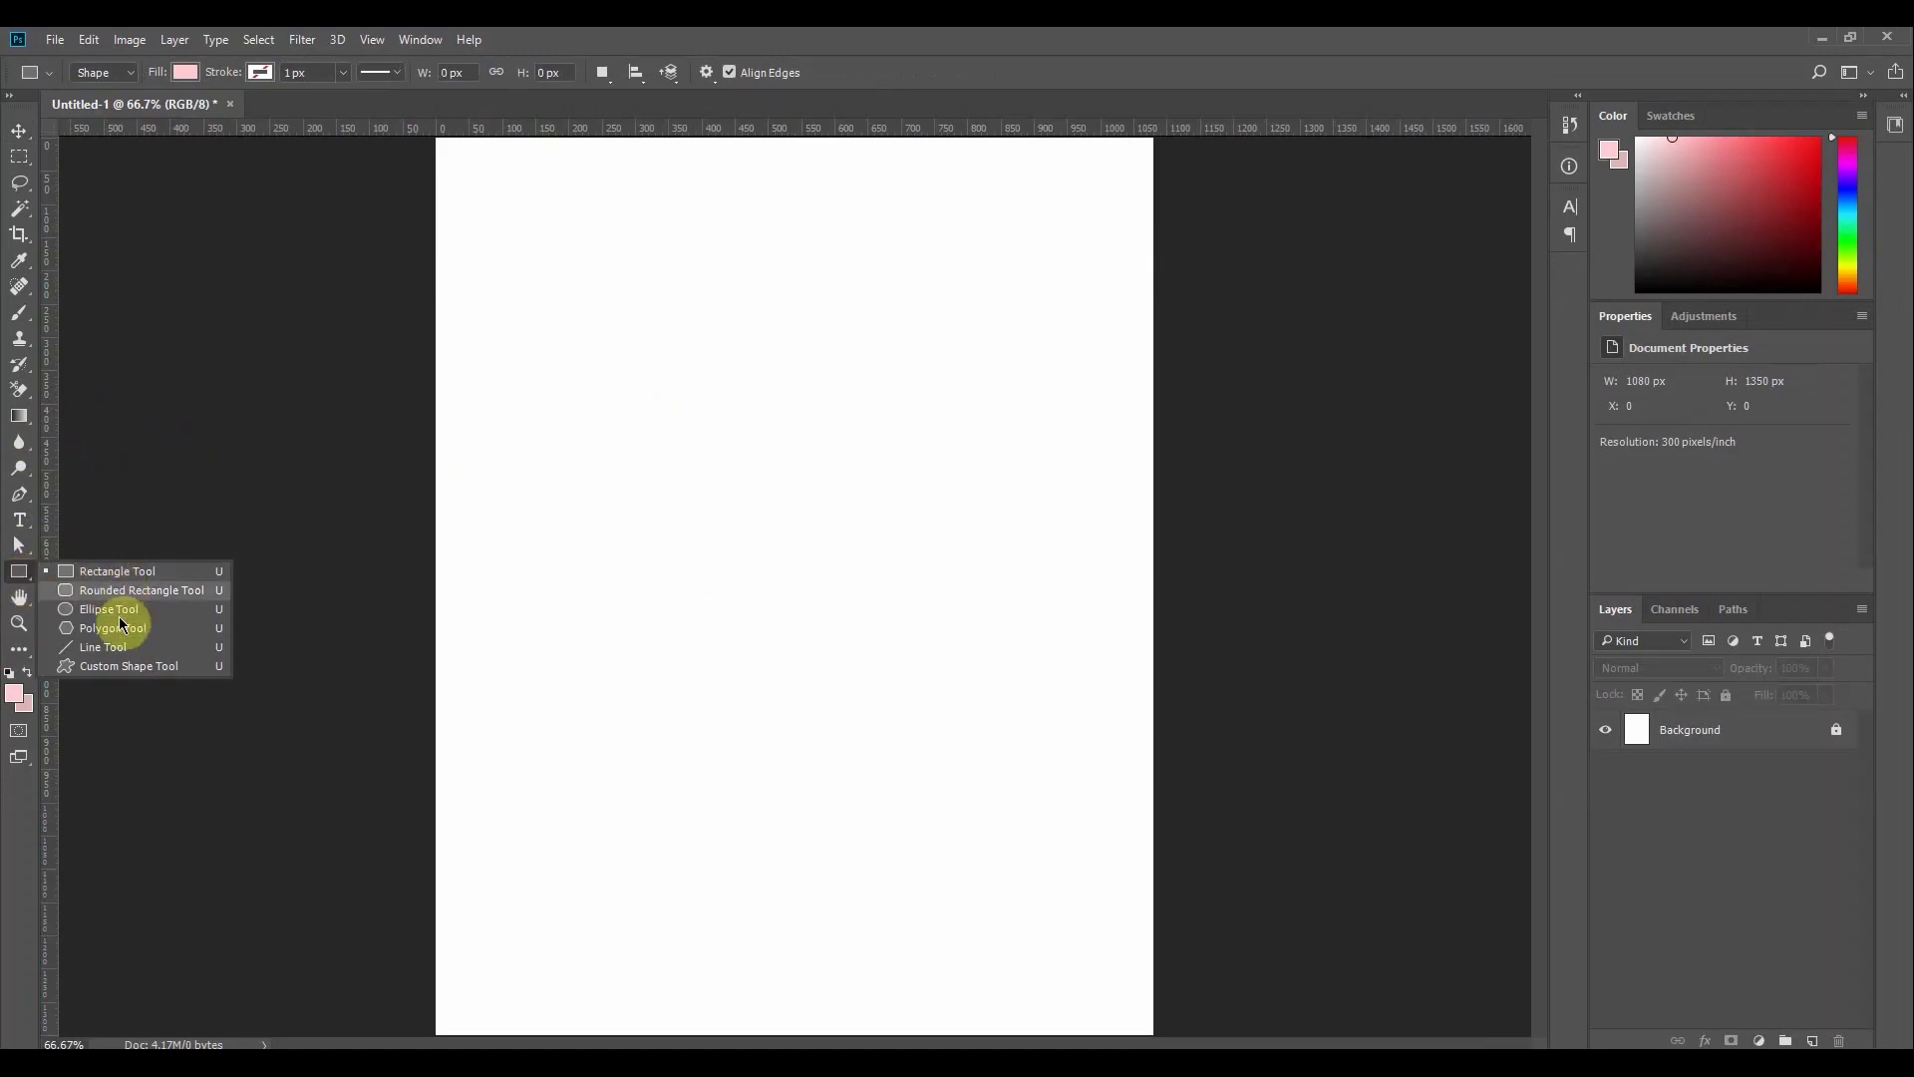
click(117, 571)
drag(586, 373, 679, 661)
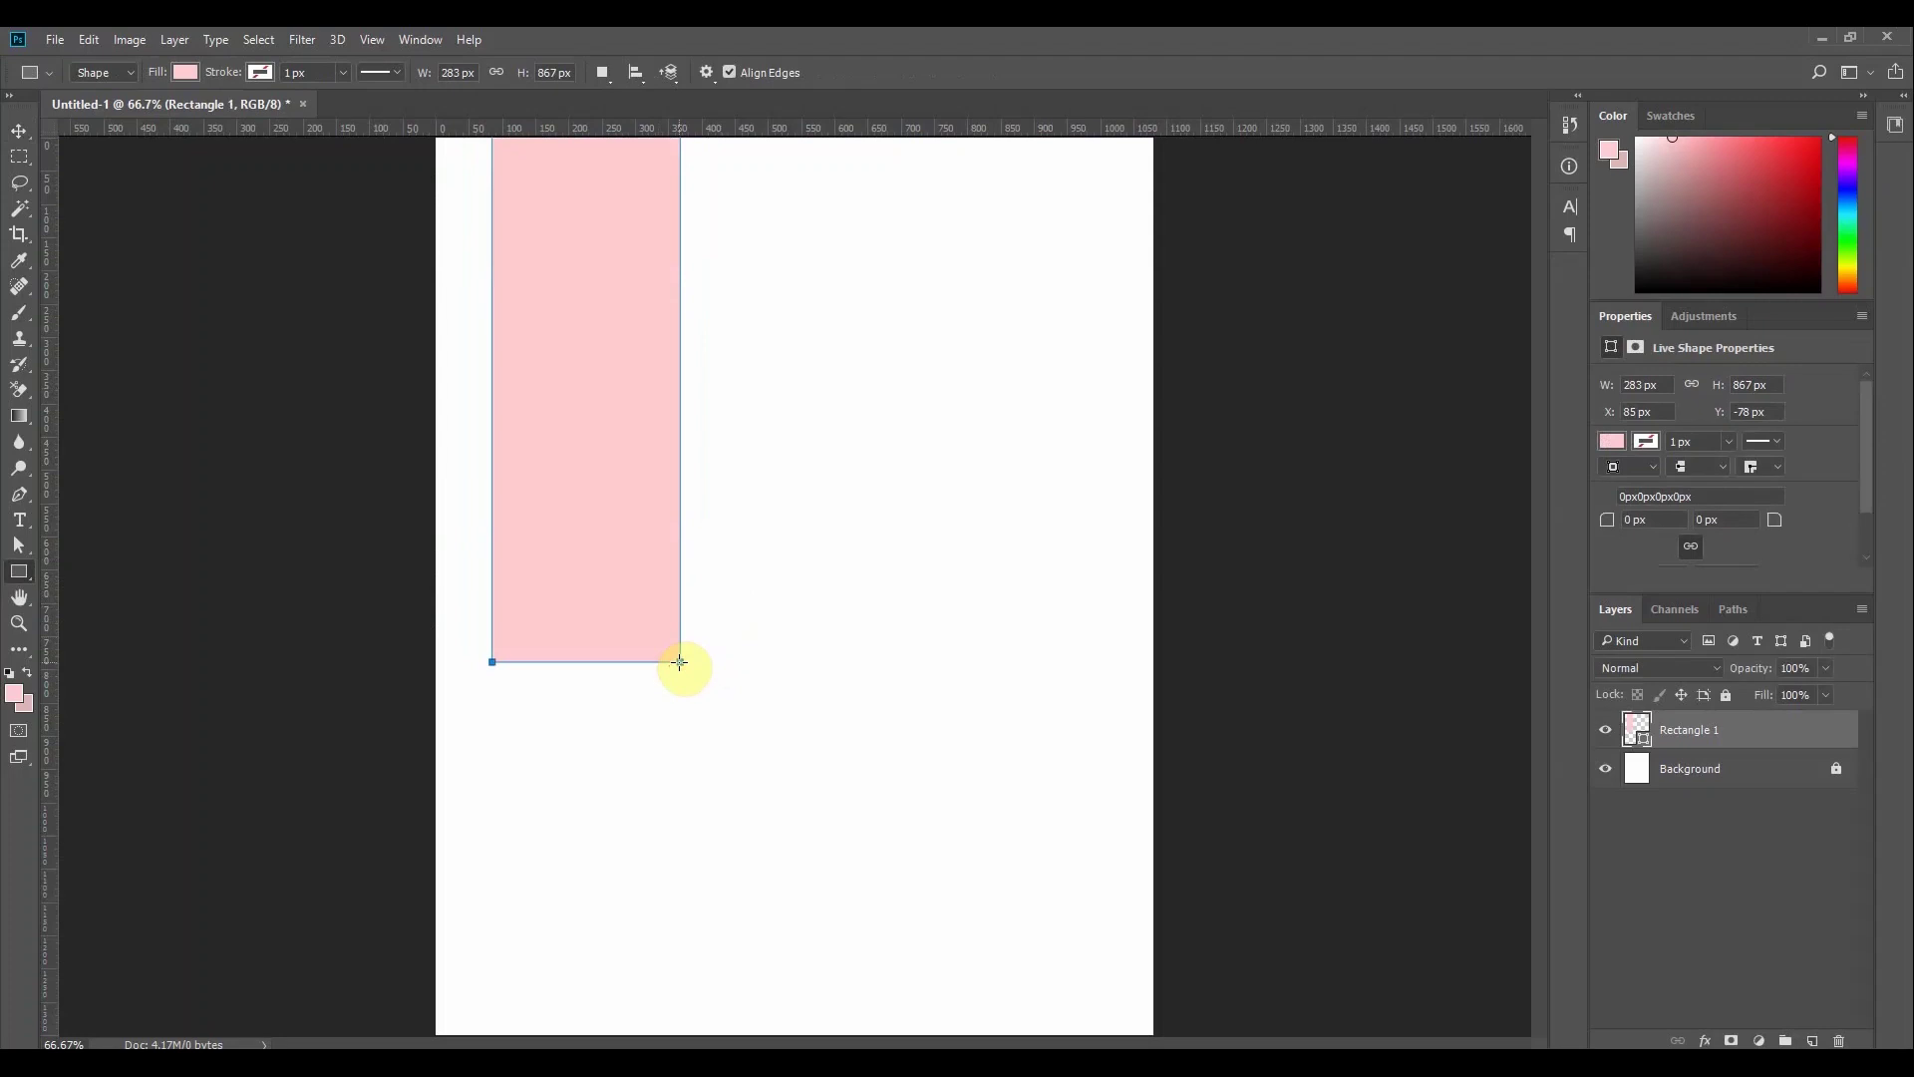
key(ctrl+z)
drag(603, 413, 905, 853)
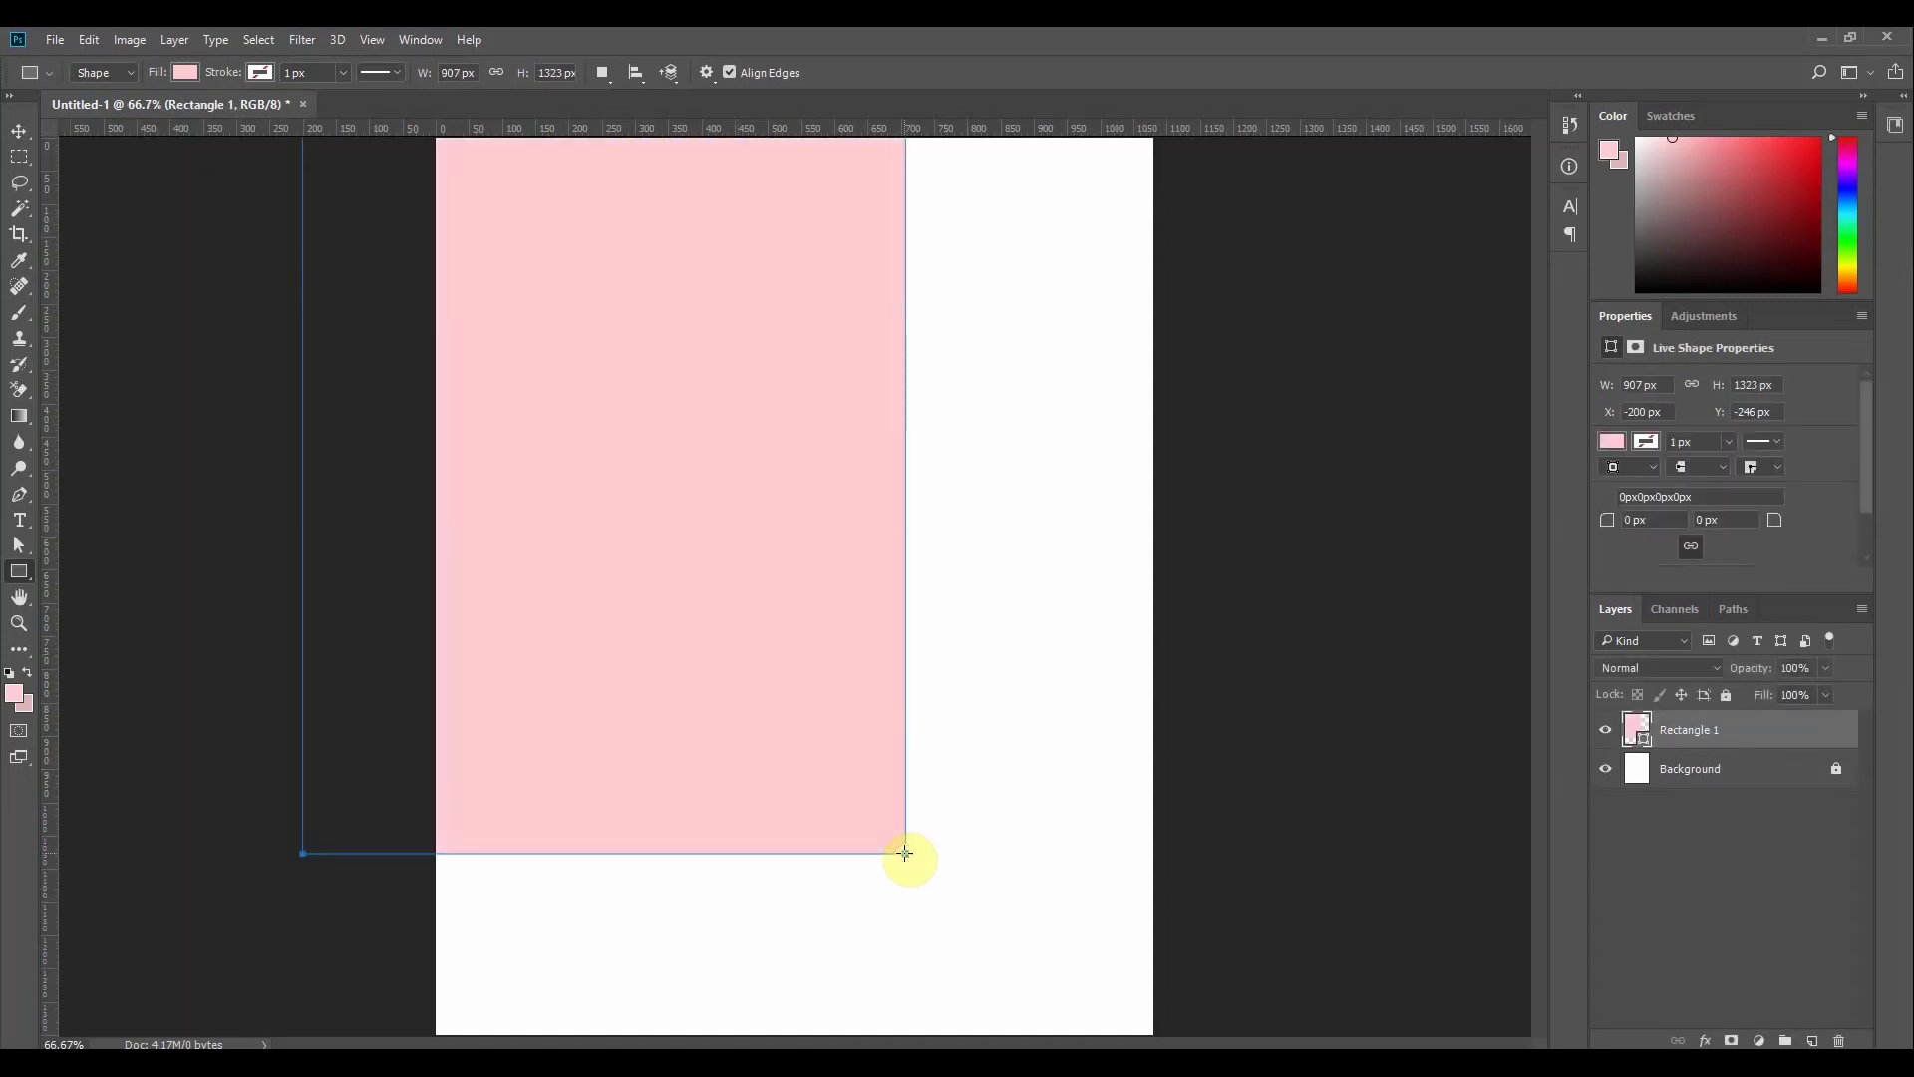
key(ctrl+z)
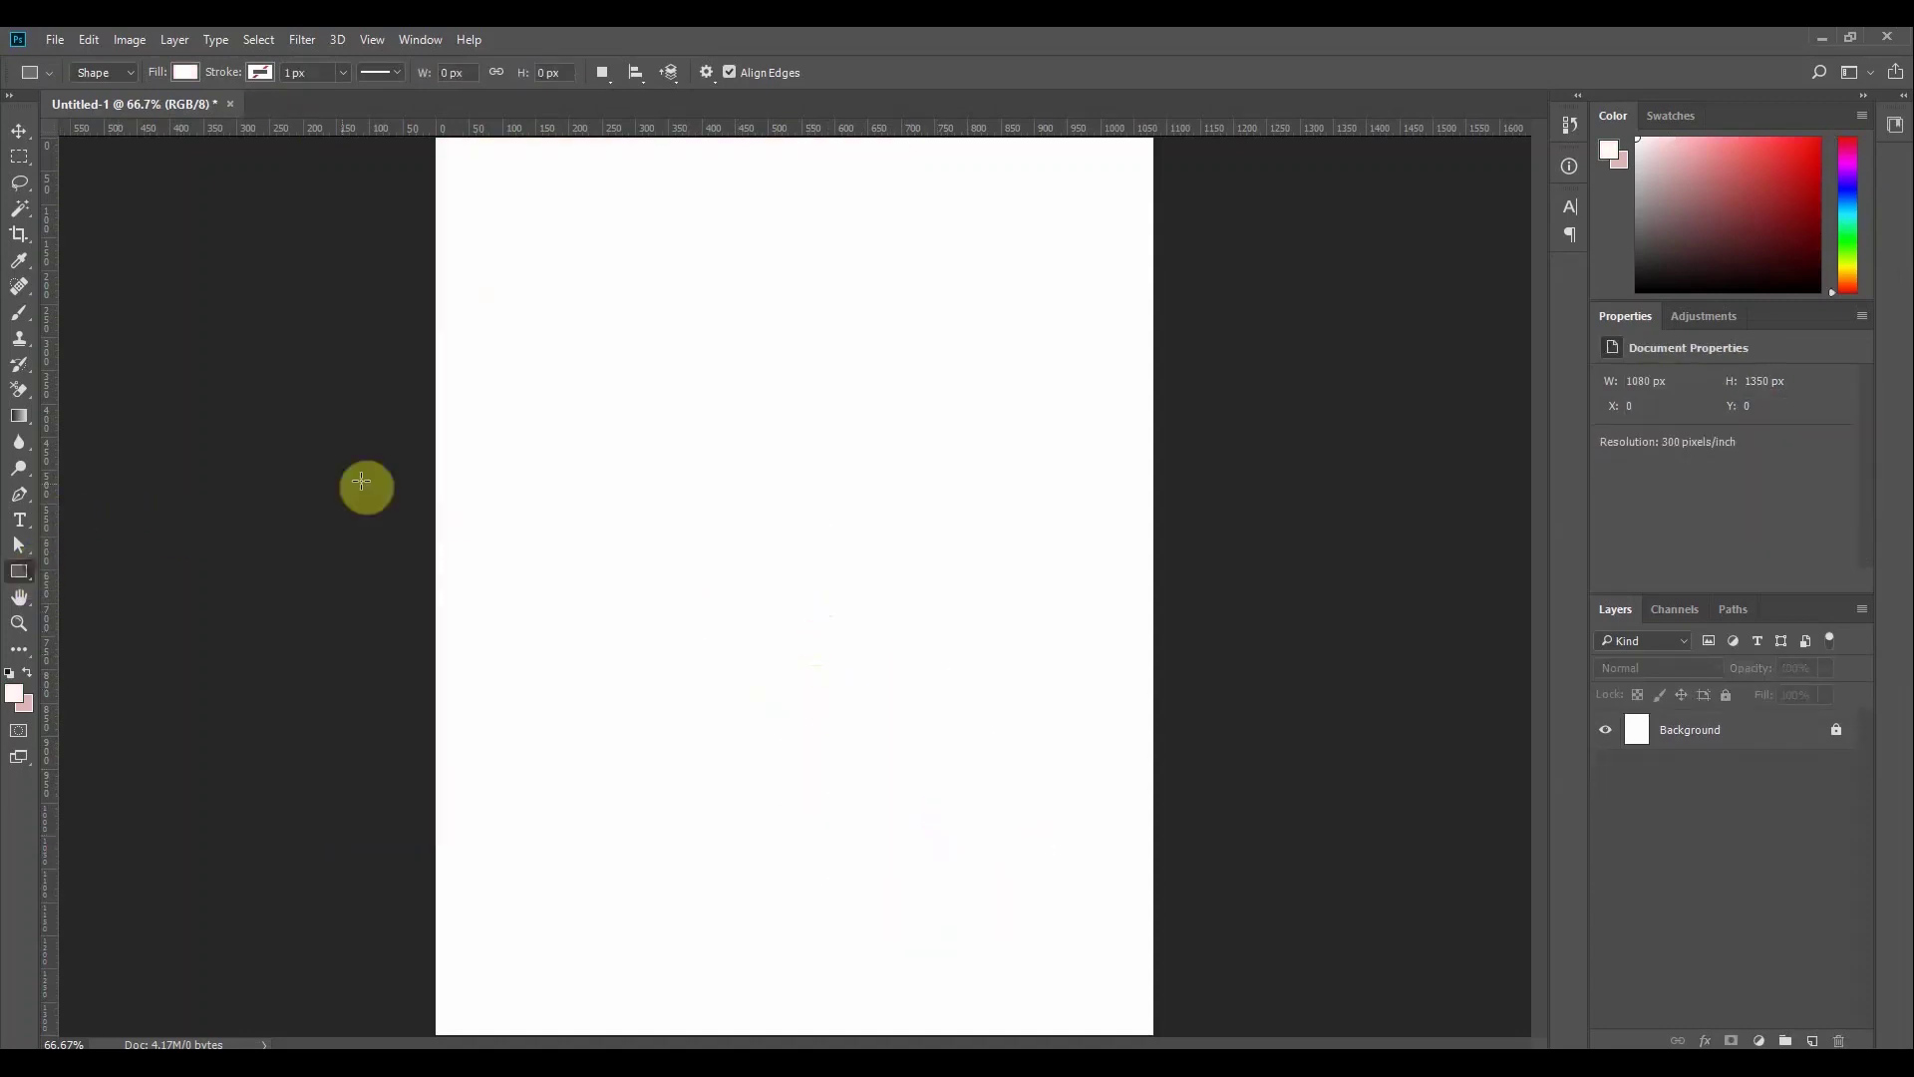
Draw a white square about 443 x 443 px left of the canvas centre with the Rectangle Tool
drag(551, 446, 843, 748)
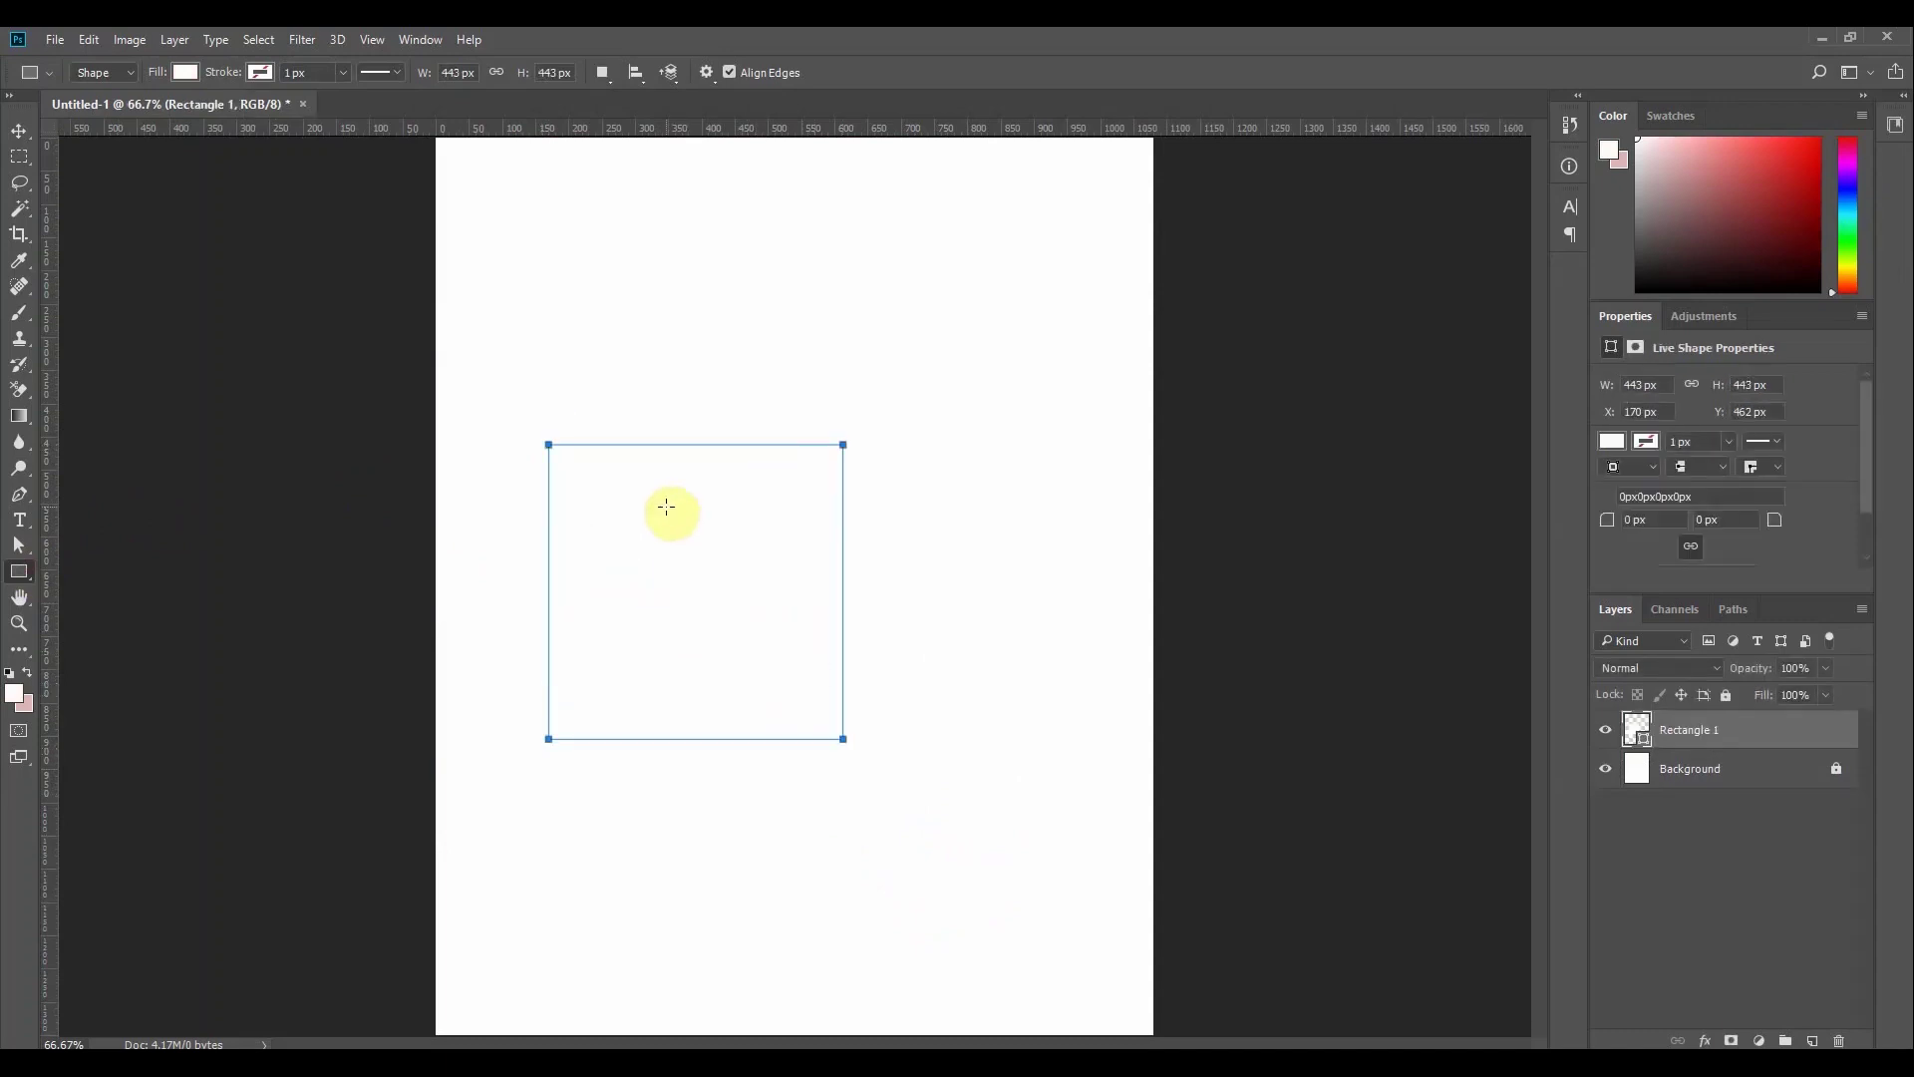
Locate the white square on the white canvas by selecting across its area with the Move tool, deselecting it between tries
click(19, 131)
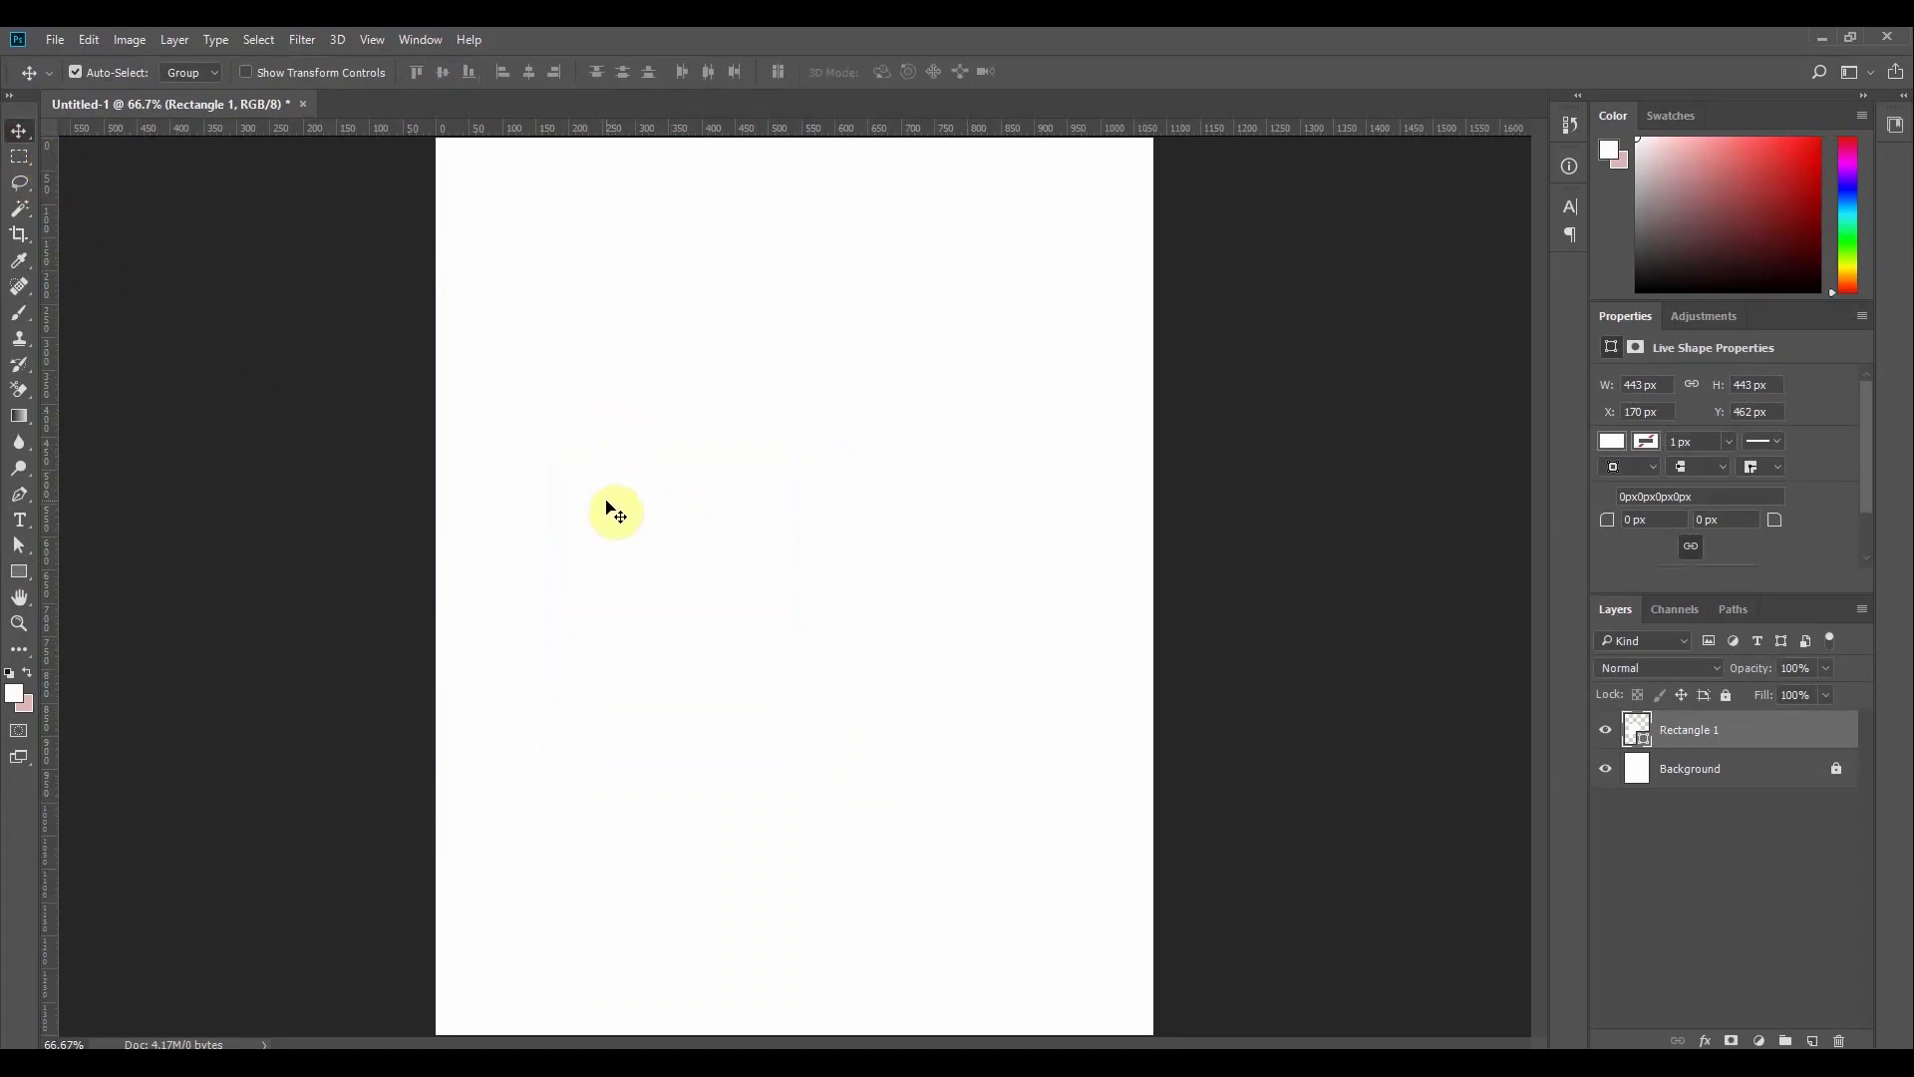
drag(555, 303, 752, 757)
click(980, 391)
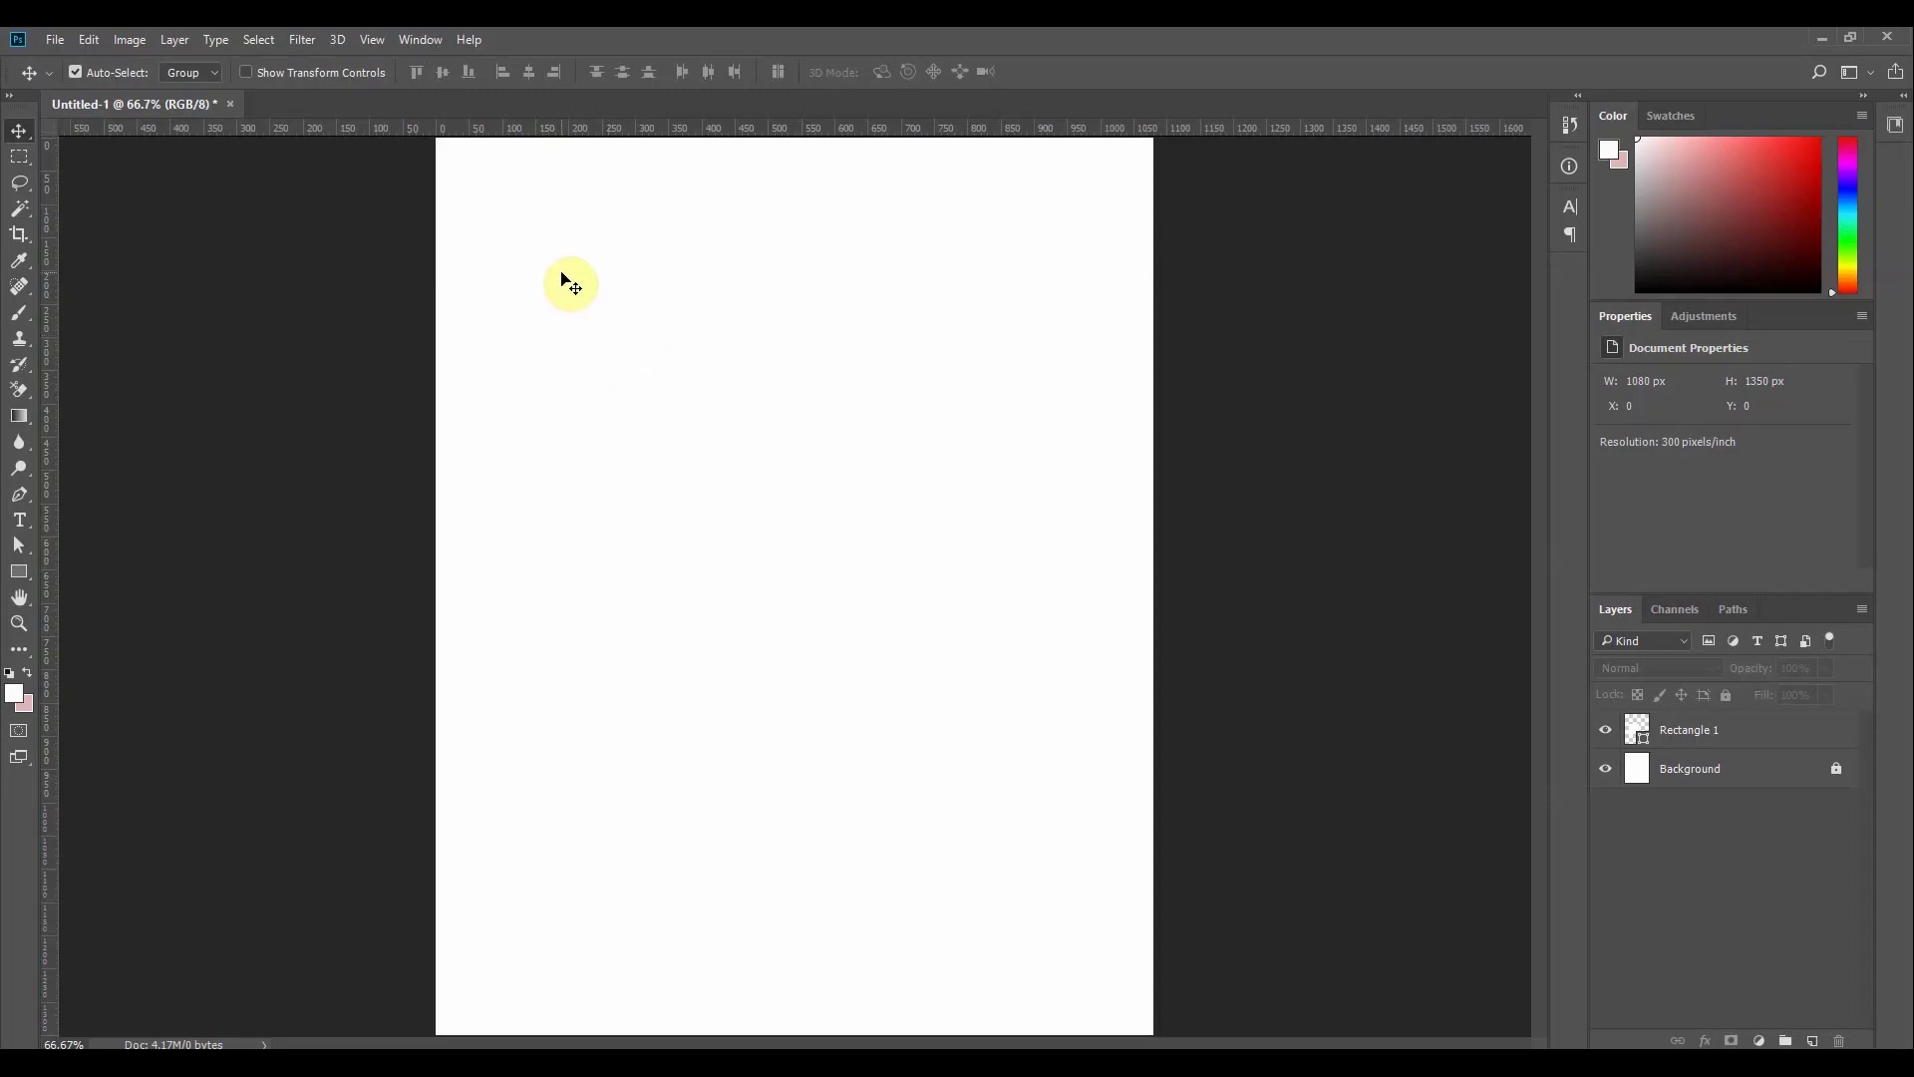
drag(564, 234, 893, 882)
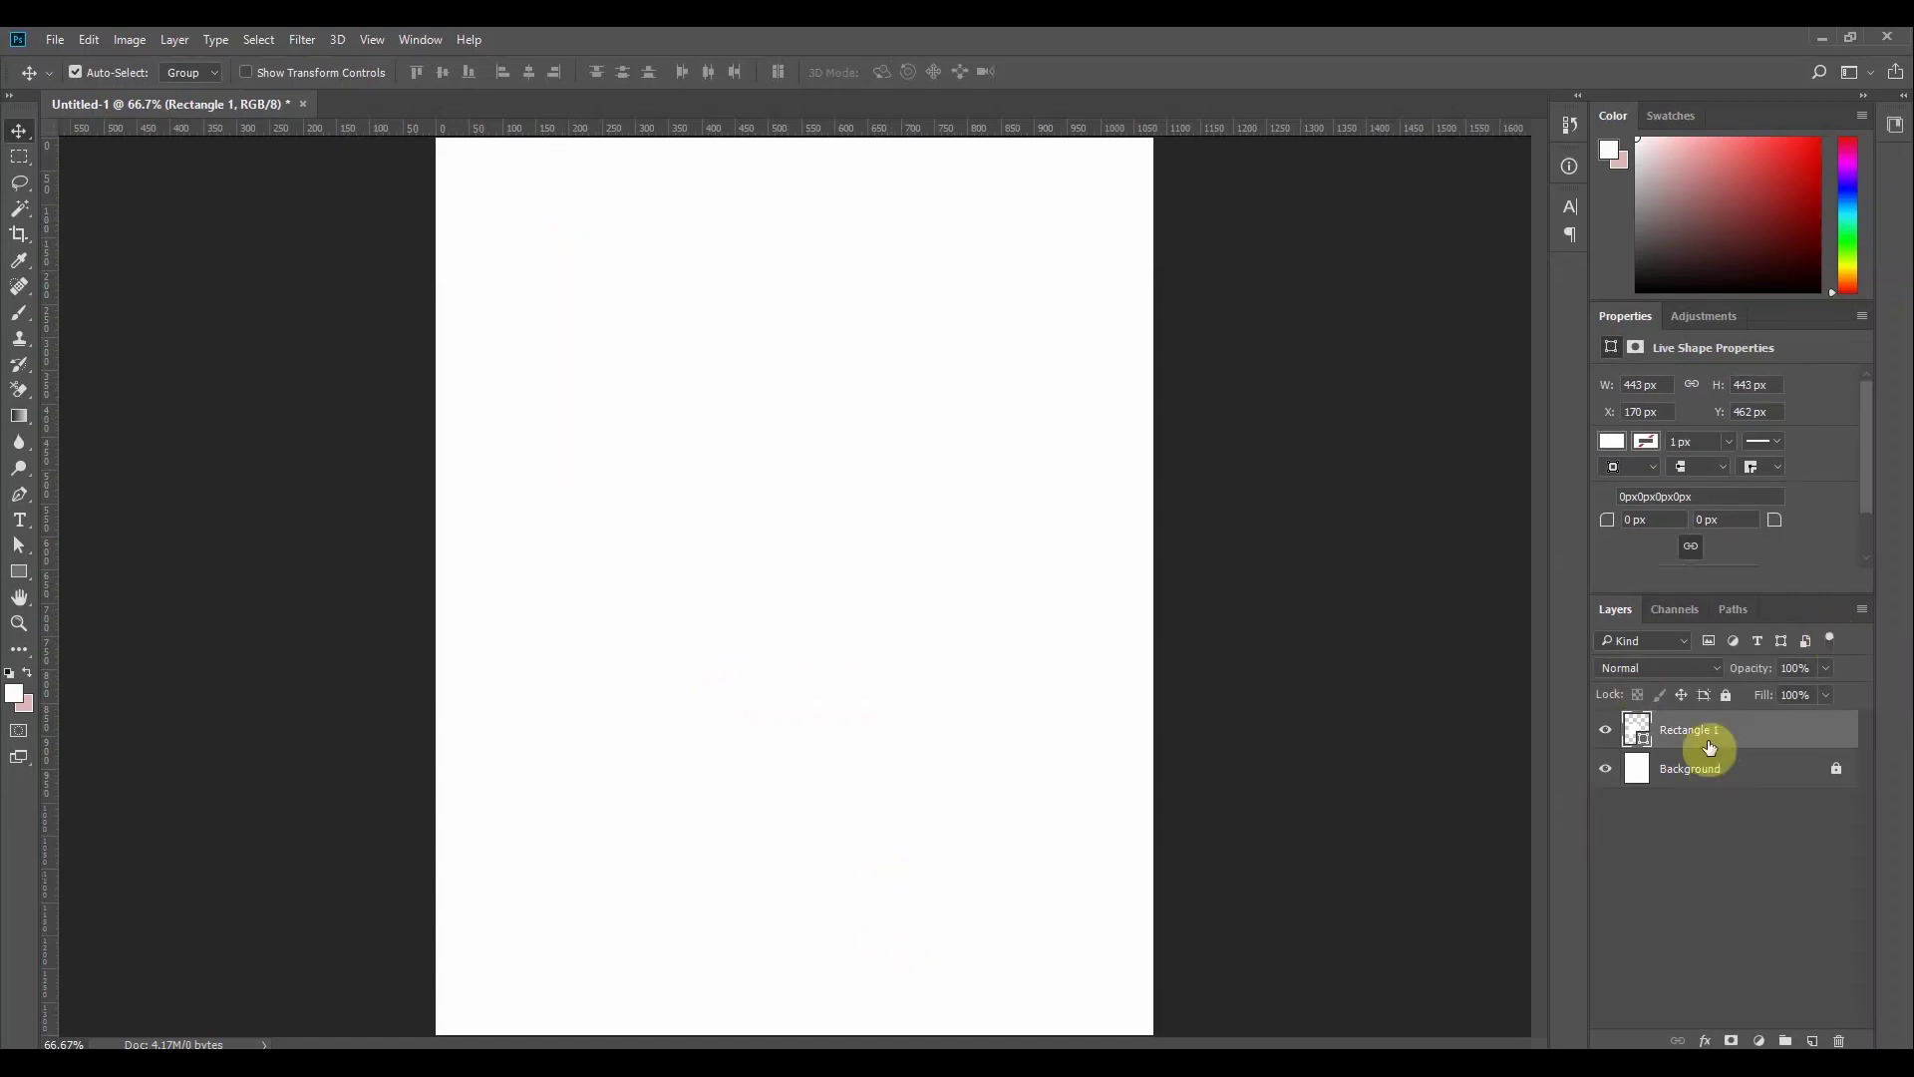
click(932, 334)
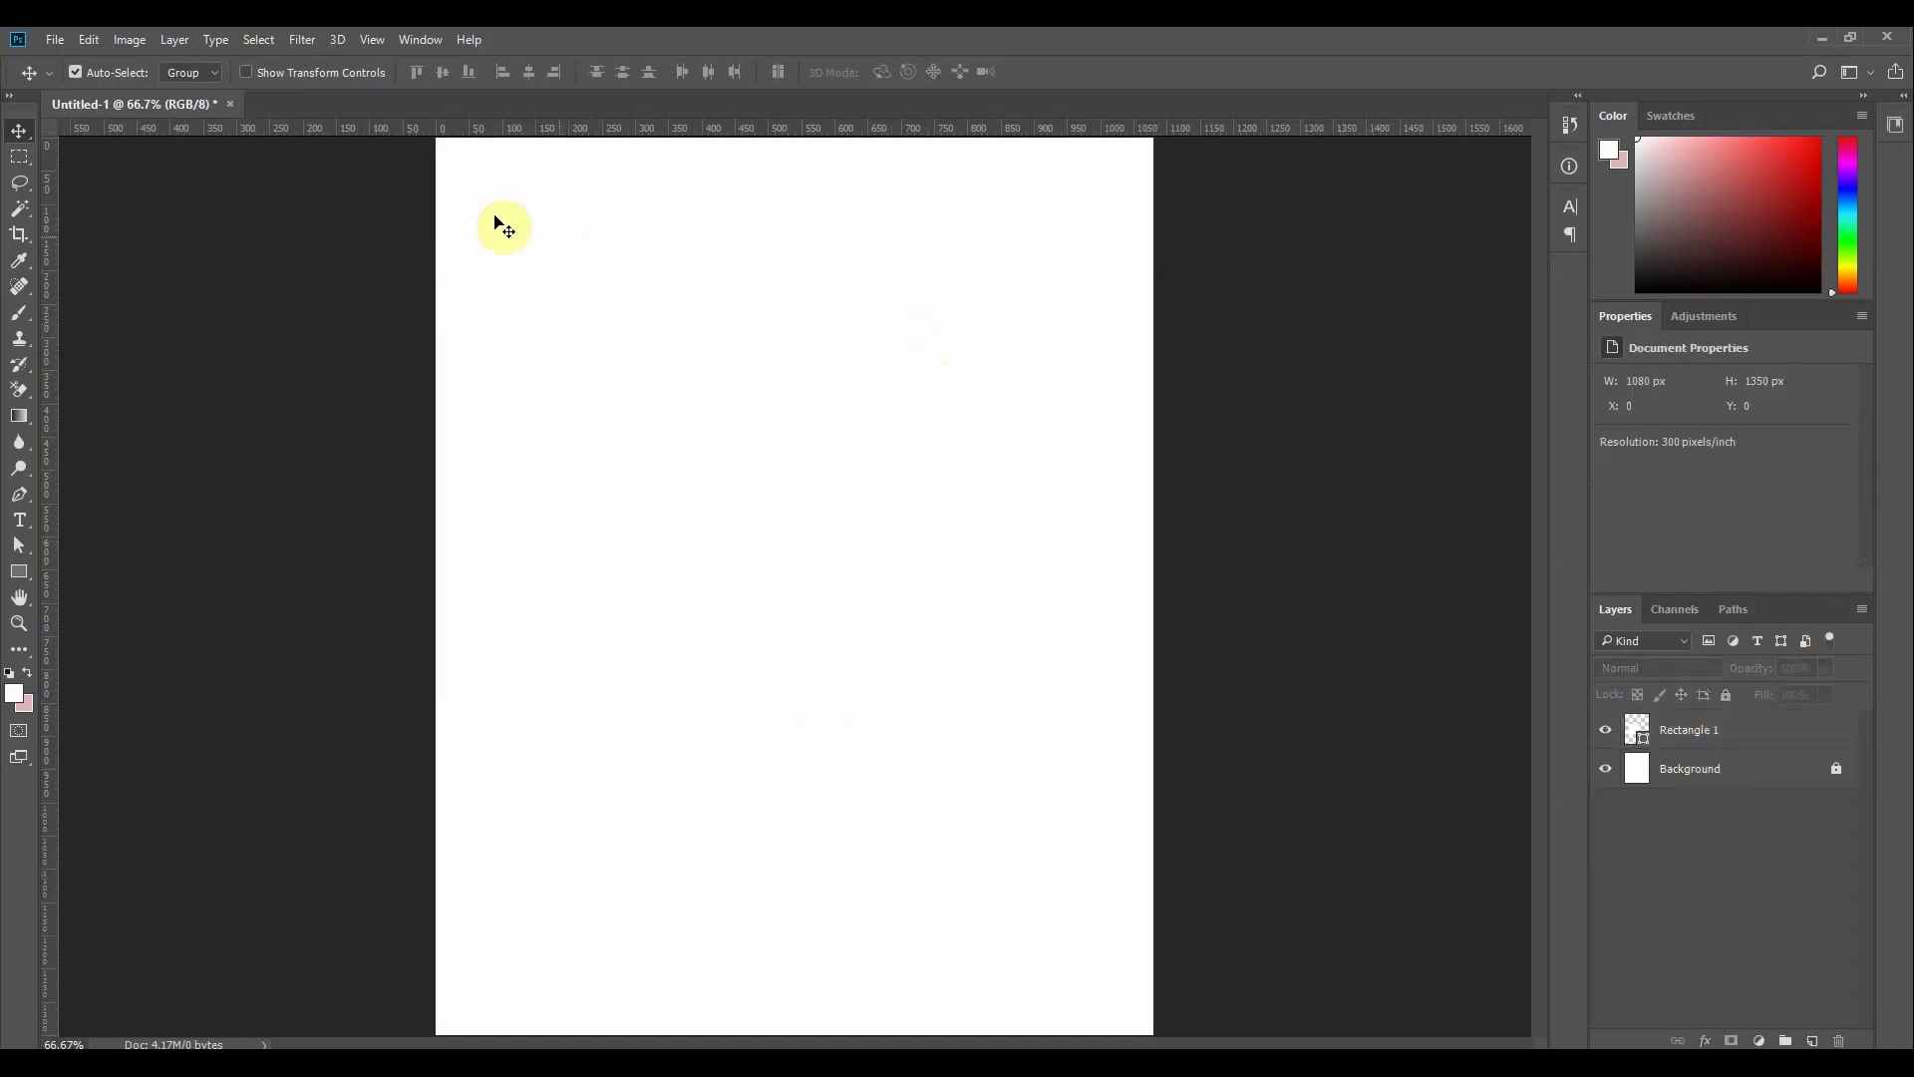
drag(555, 202, 1074, 297)
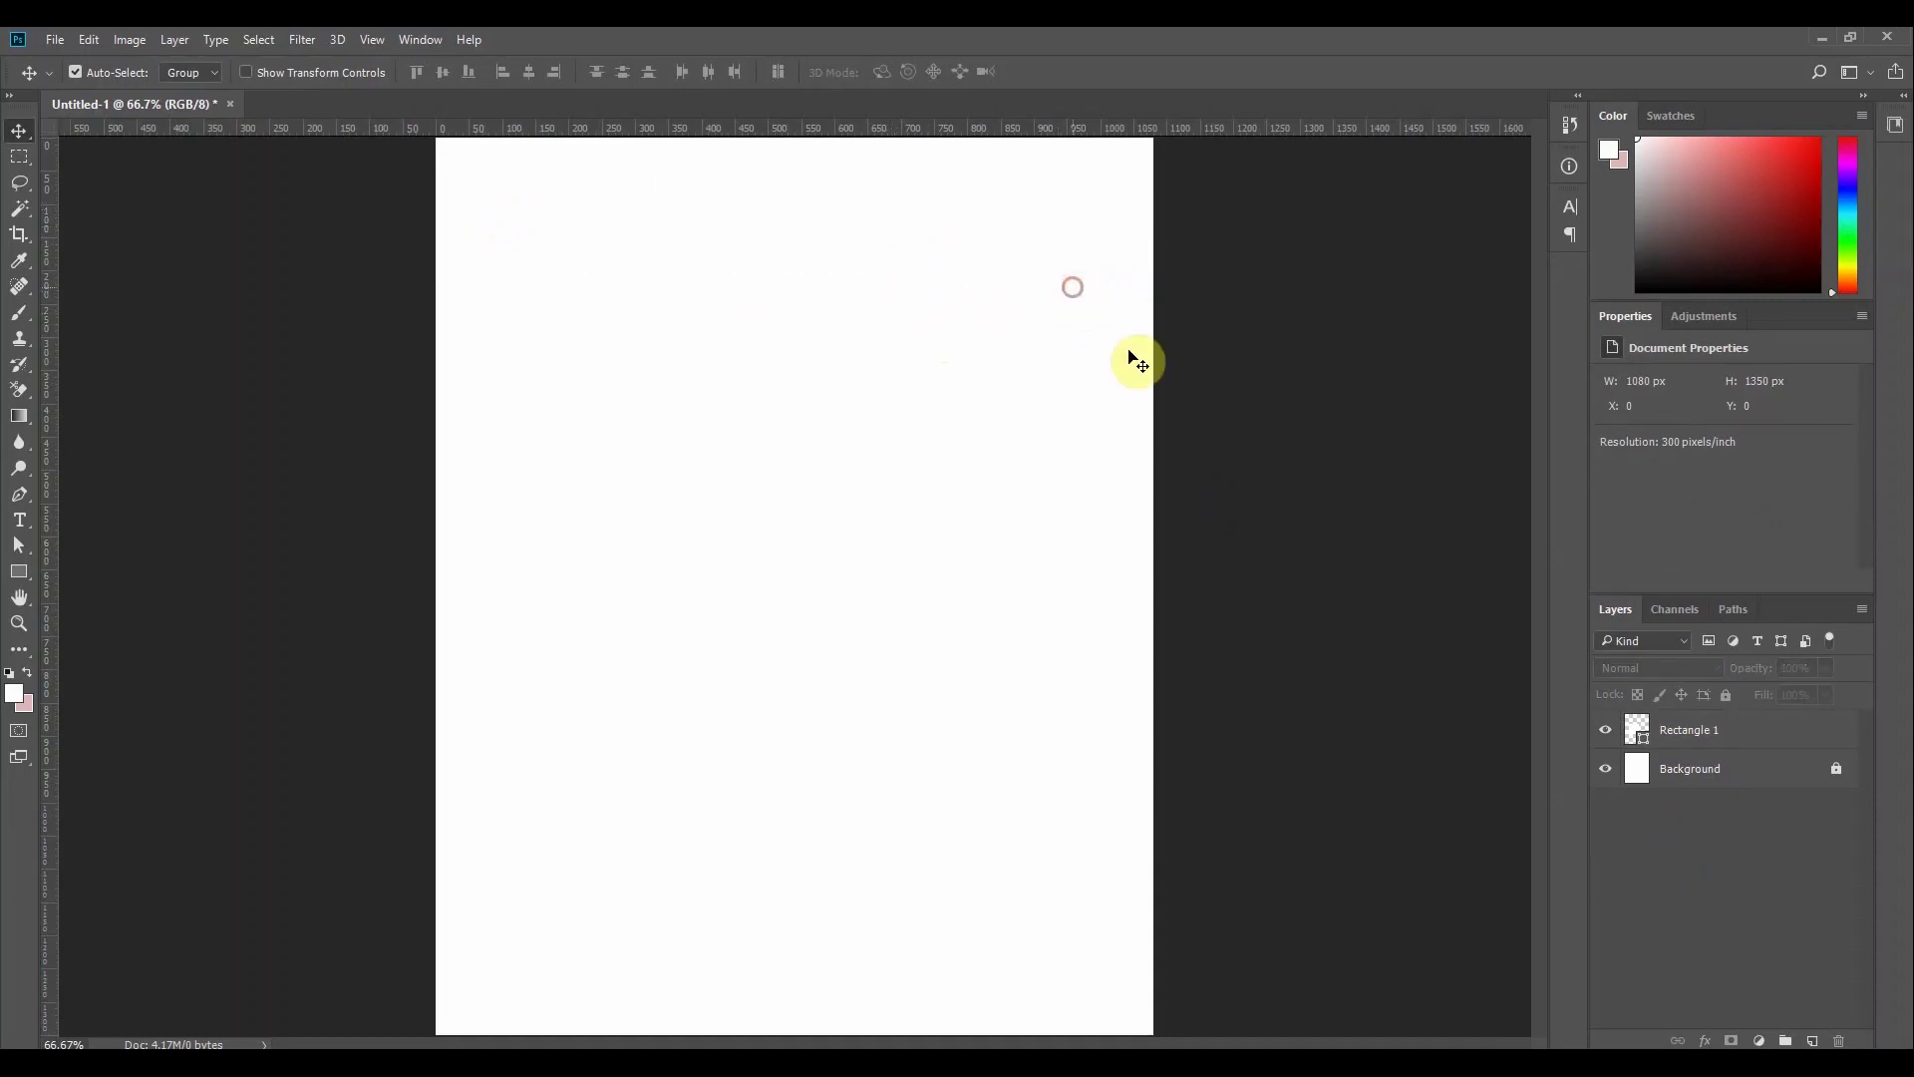
Select the Rectangle 1 layer and set its fill to light pink
click(1720, 733)
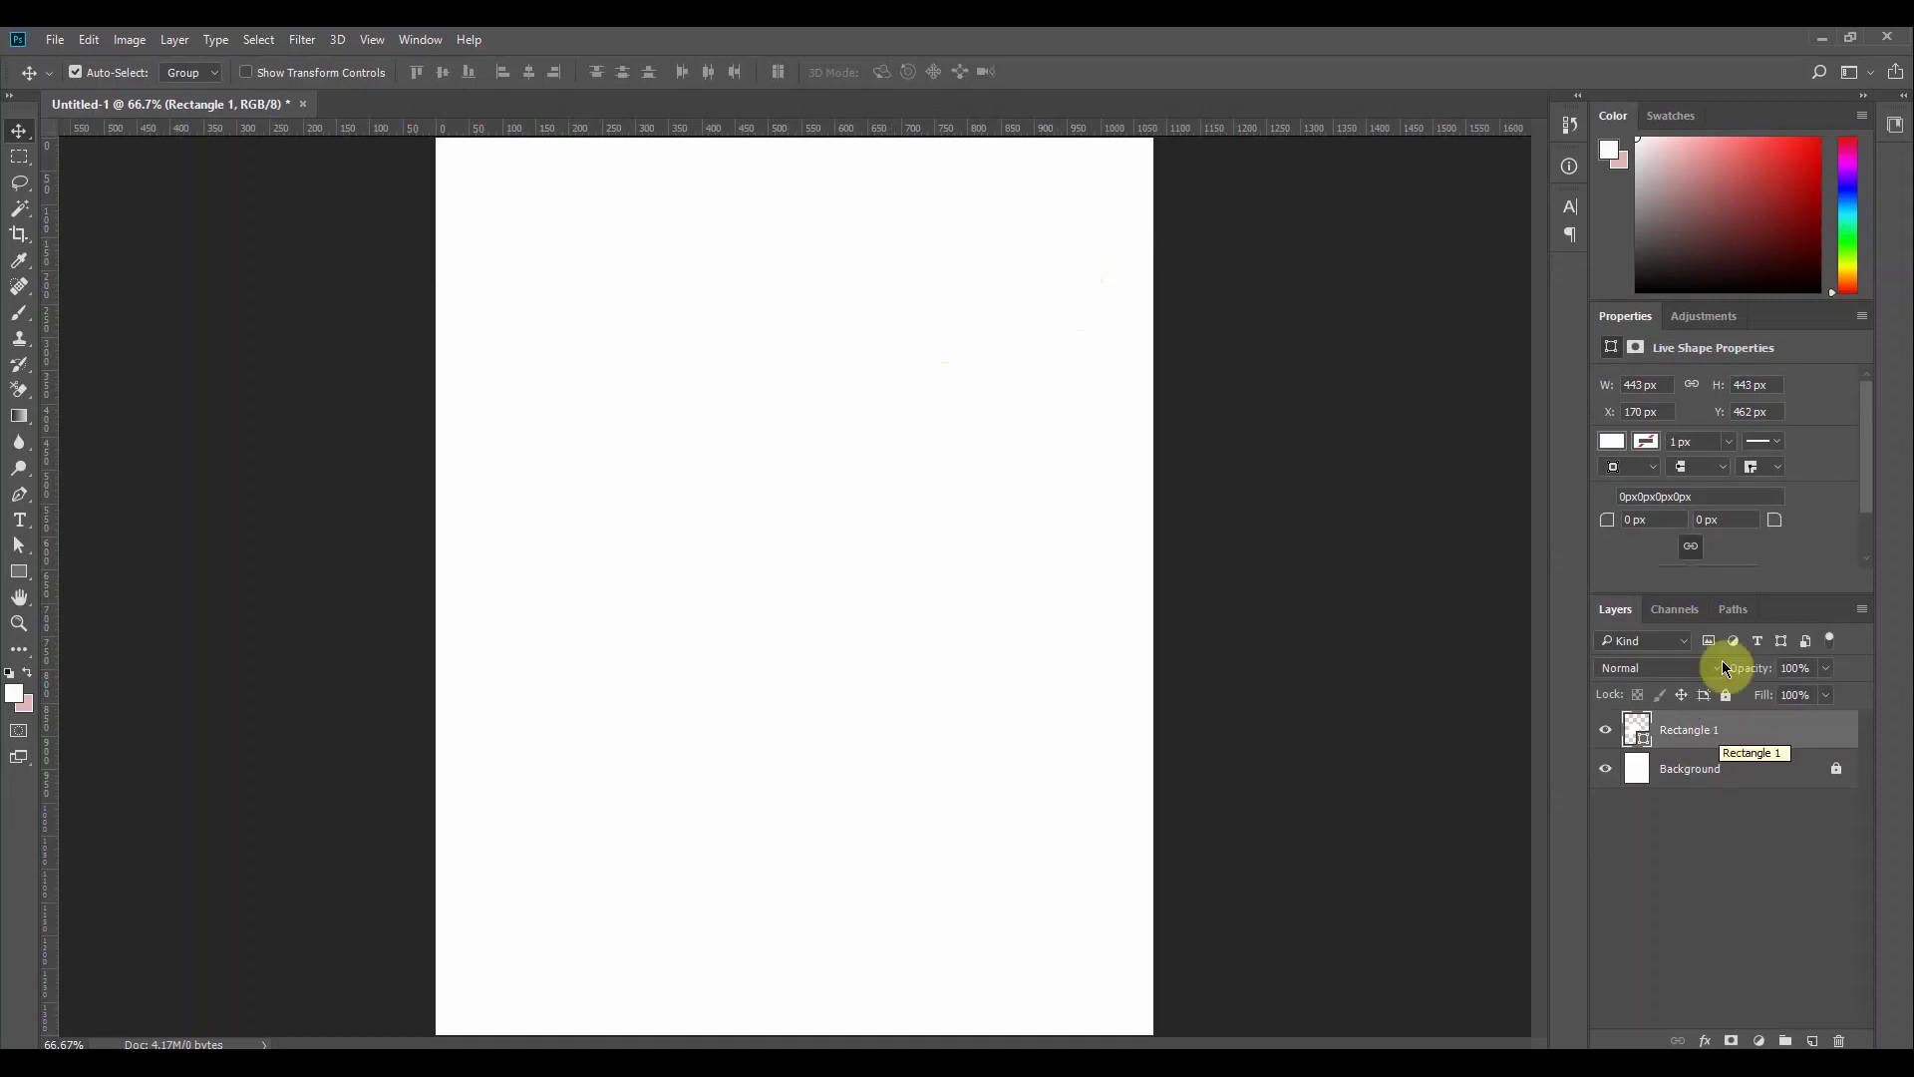
click(1613, 443)
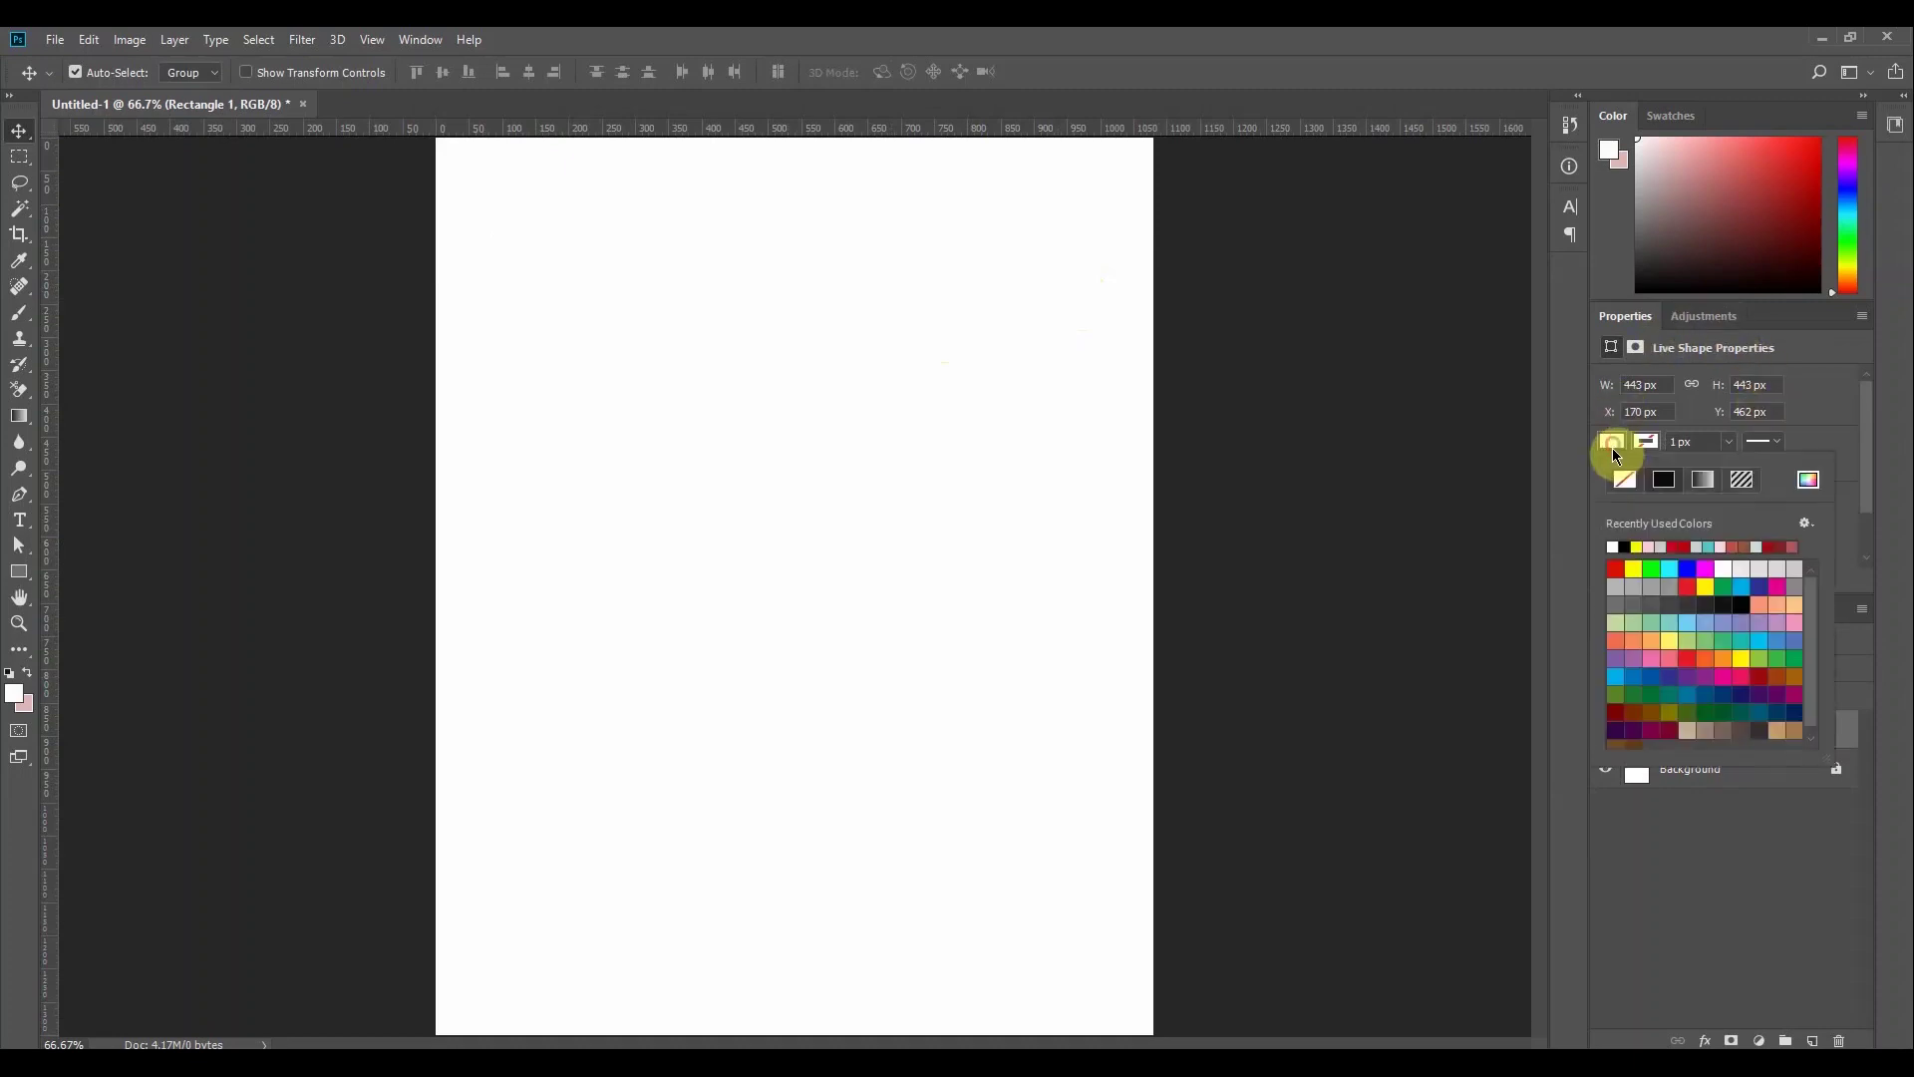
click(1652, 548)
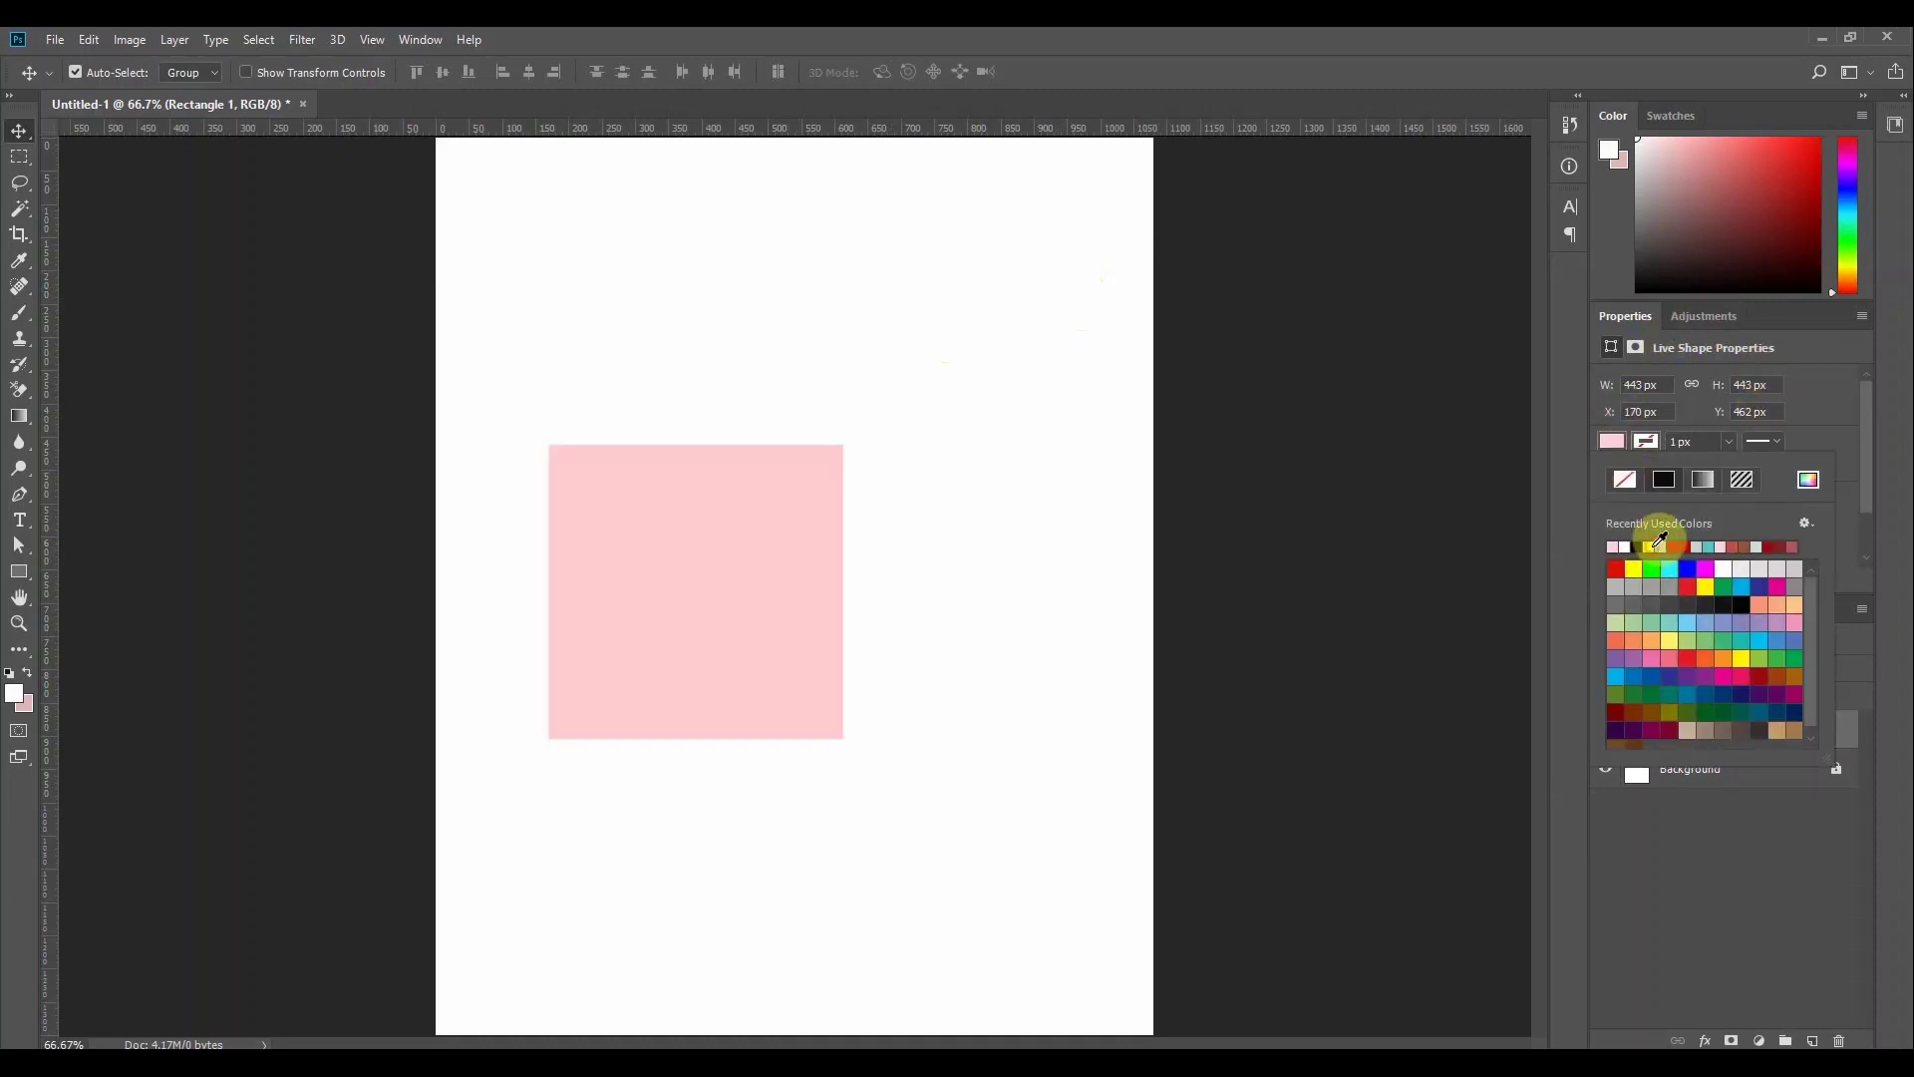
Move the pink square to about X 256, Y 400 px, trying and cancelling a free-transform resize along the way
click(16, 130)
drag(631, 655, 784, 566)
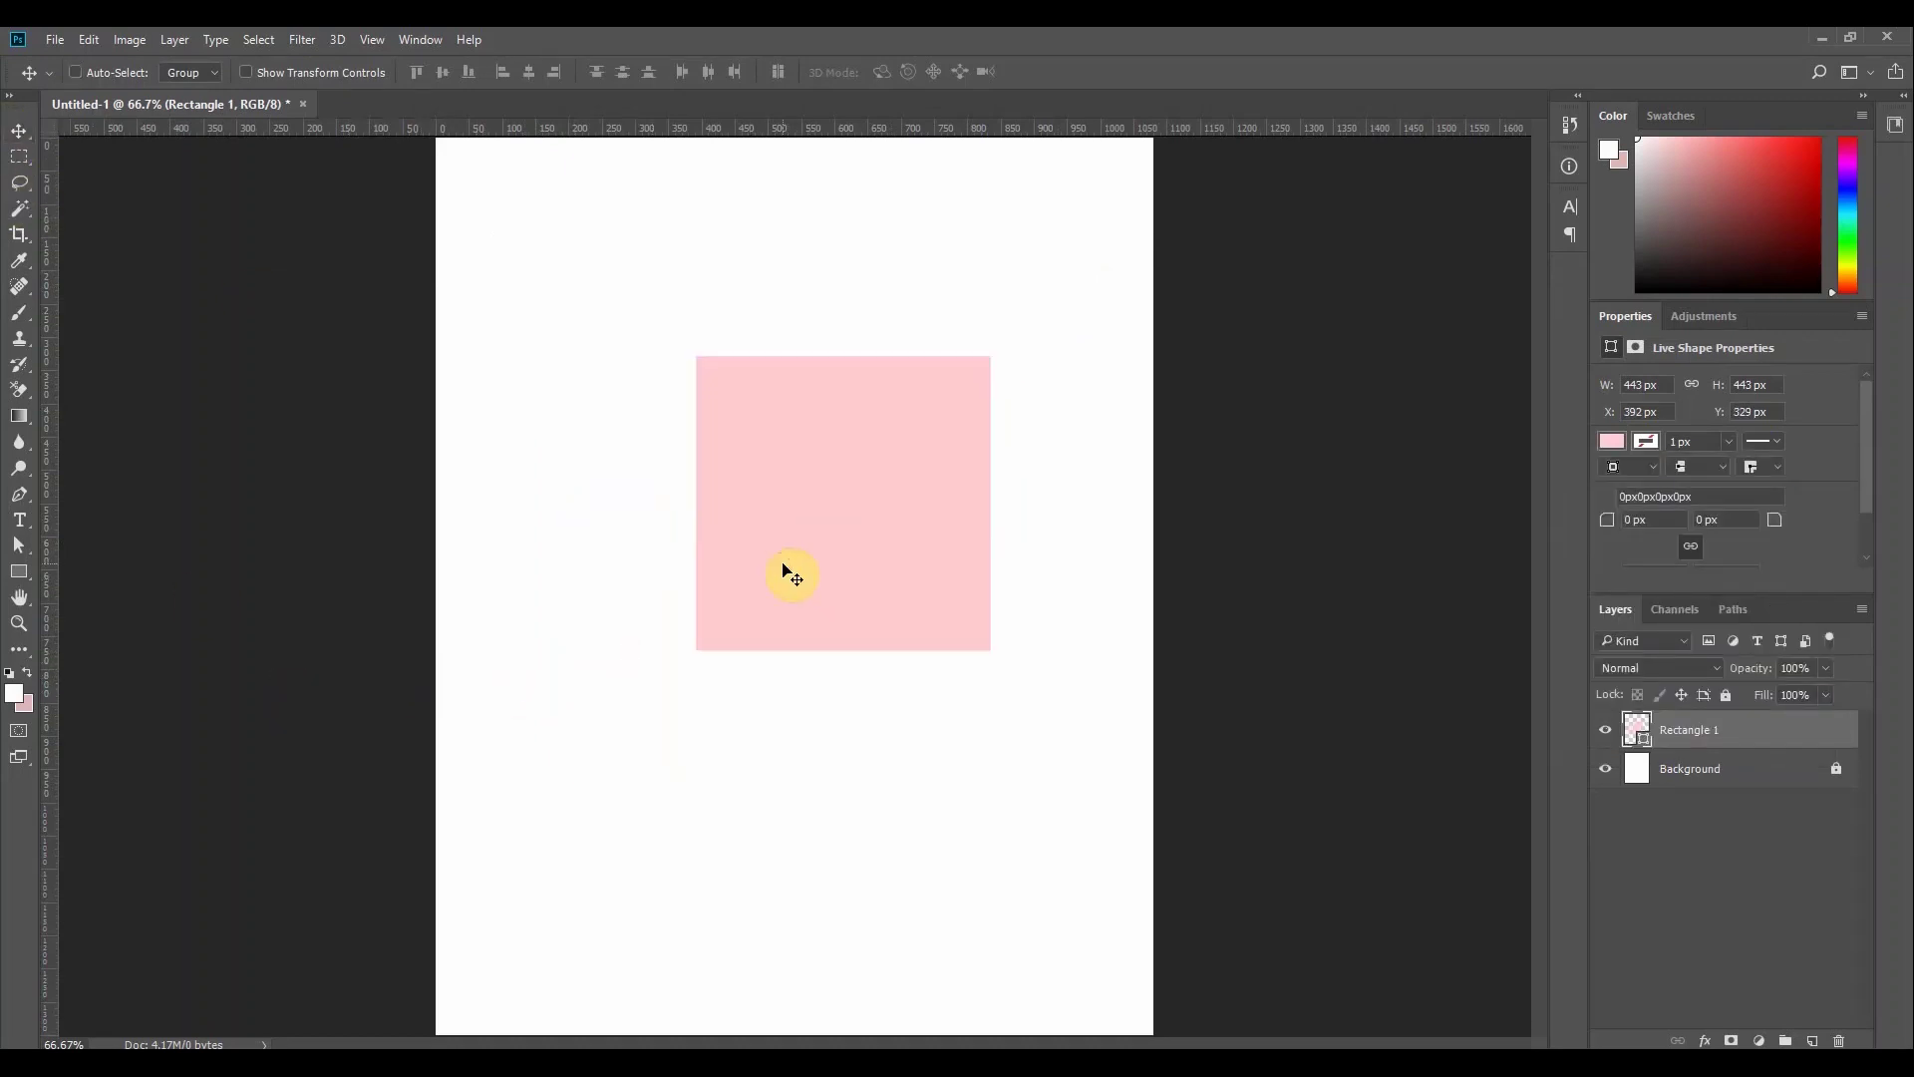
key(ctrl+t)
mouse_move(991, 351)
mouse_down()
mouse_move(1032, 312)
mouse_move(1051, 248)
mouse_move(992, 322)
mouse_move(907, 366)
mouse_move(938, 325)
mouse_move(859, 409)
mouse_move(881, 471)
mouse_move(901, 340)
mouse_move(1041, 481)
mouse_move(999, 371)
mouse_up()
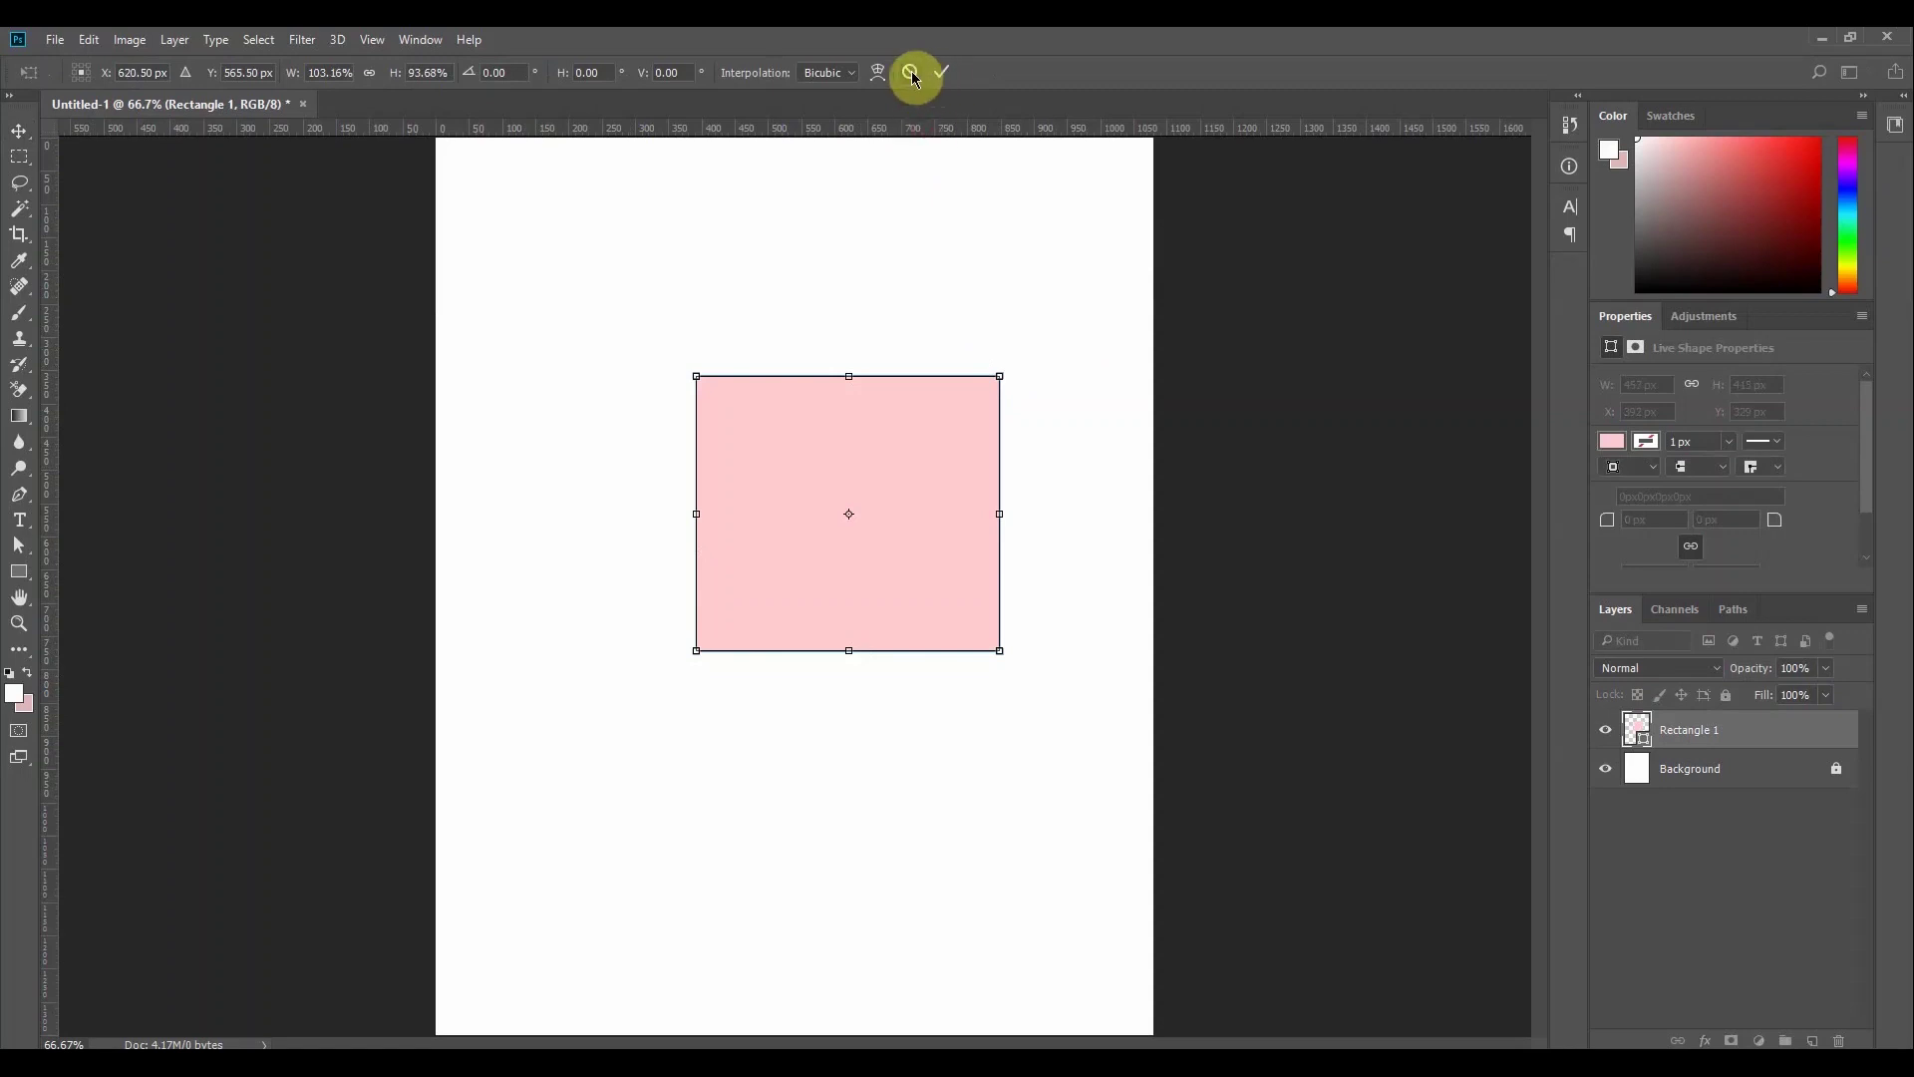
click(910, 71)
drag(863, 406, 775, 454)
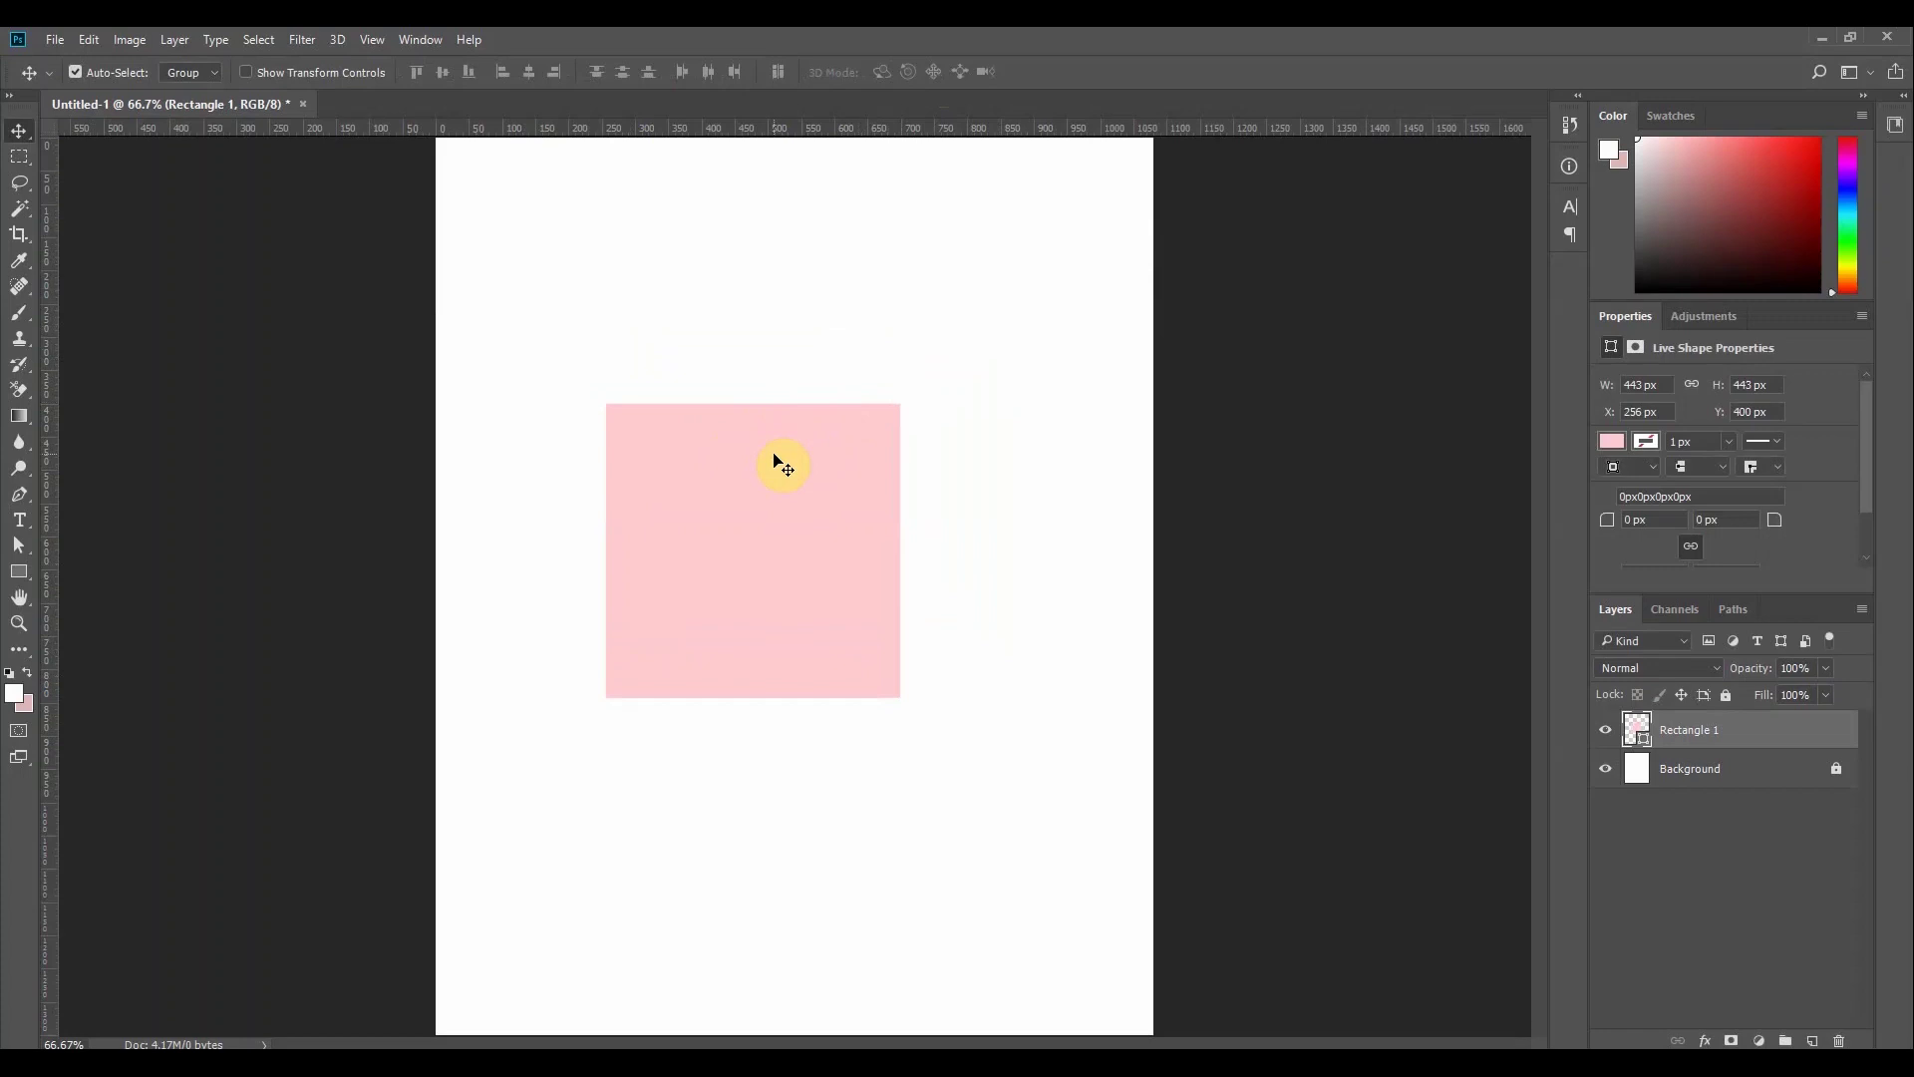
Convert the pink square to a regular path and shift its upper-left anchor point inward along the upper edge with the Direct Selection Tool
click(19, 553)
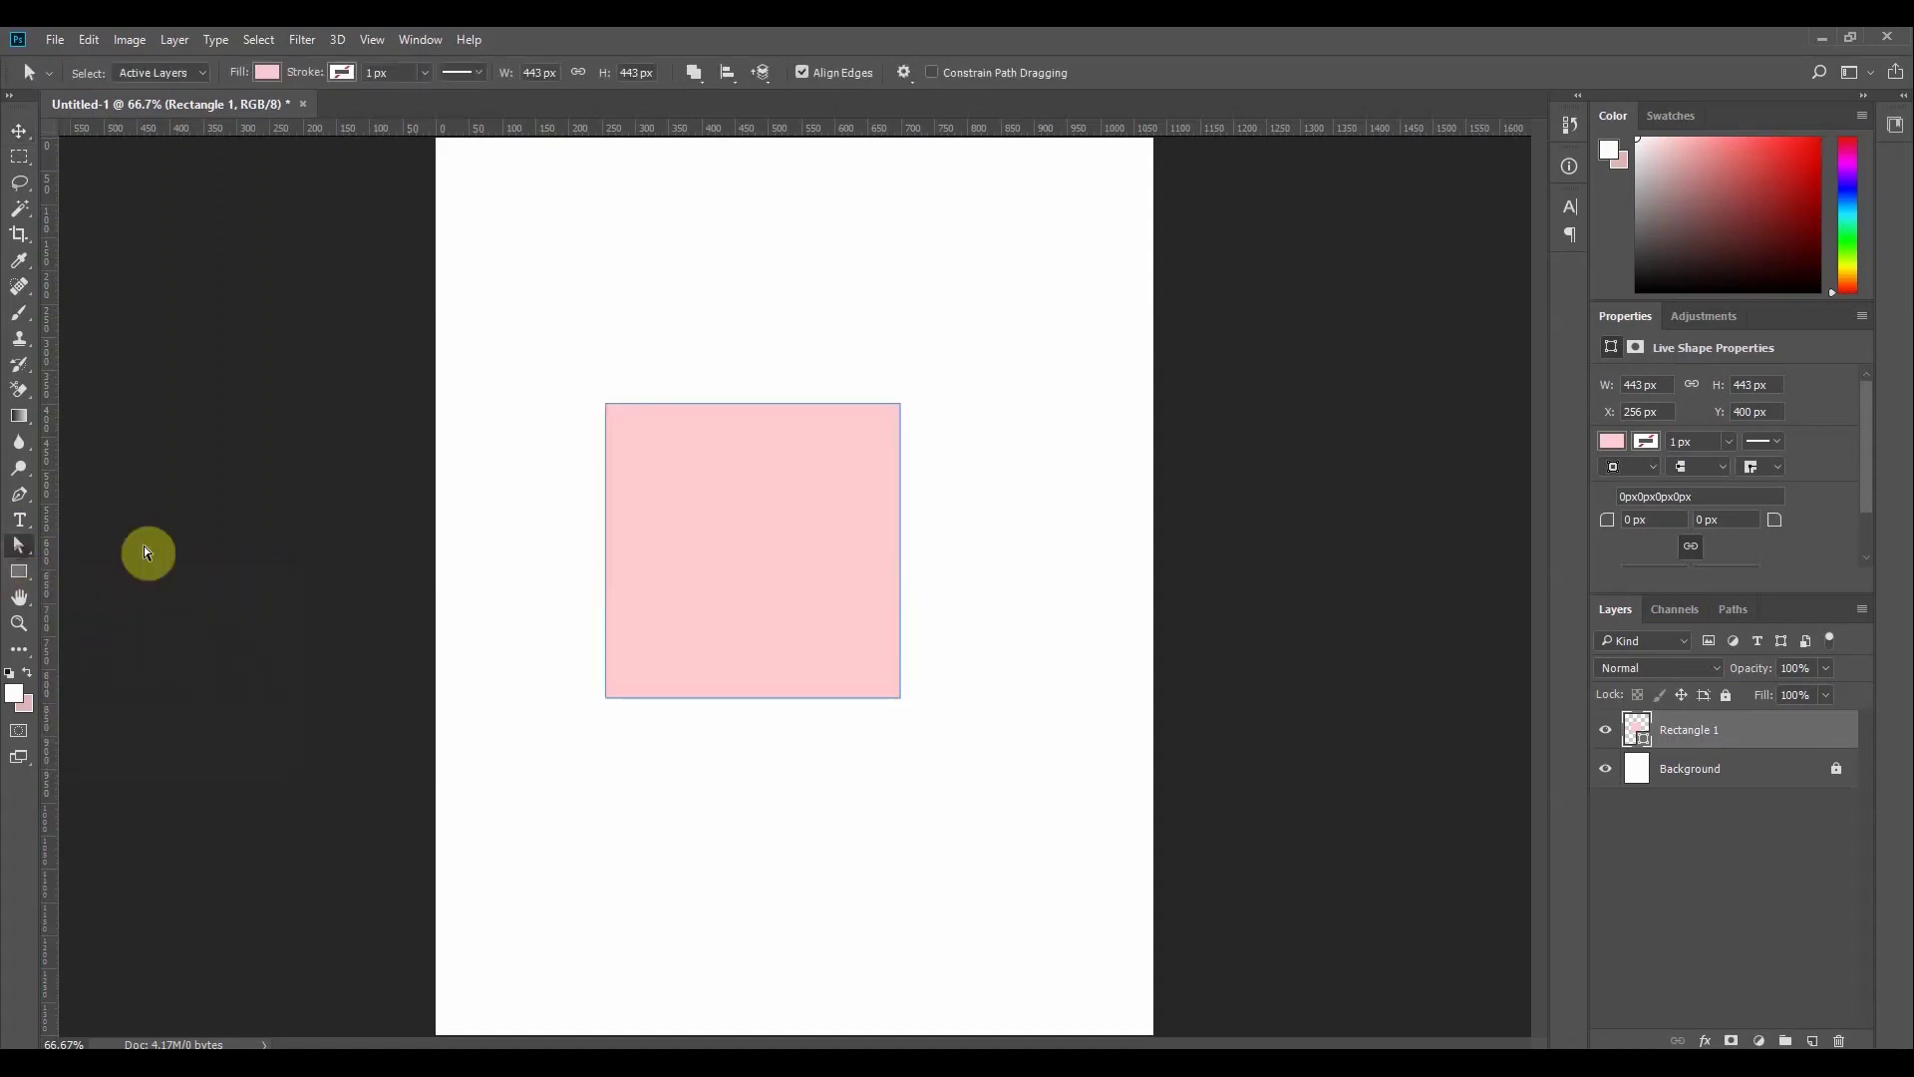
click(606, 400)
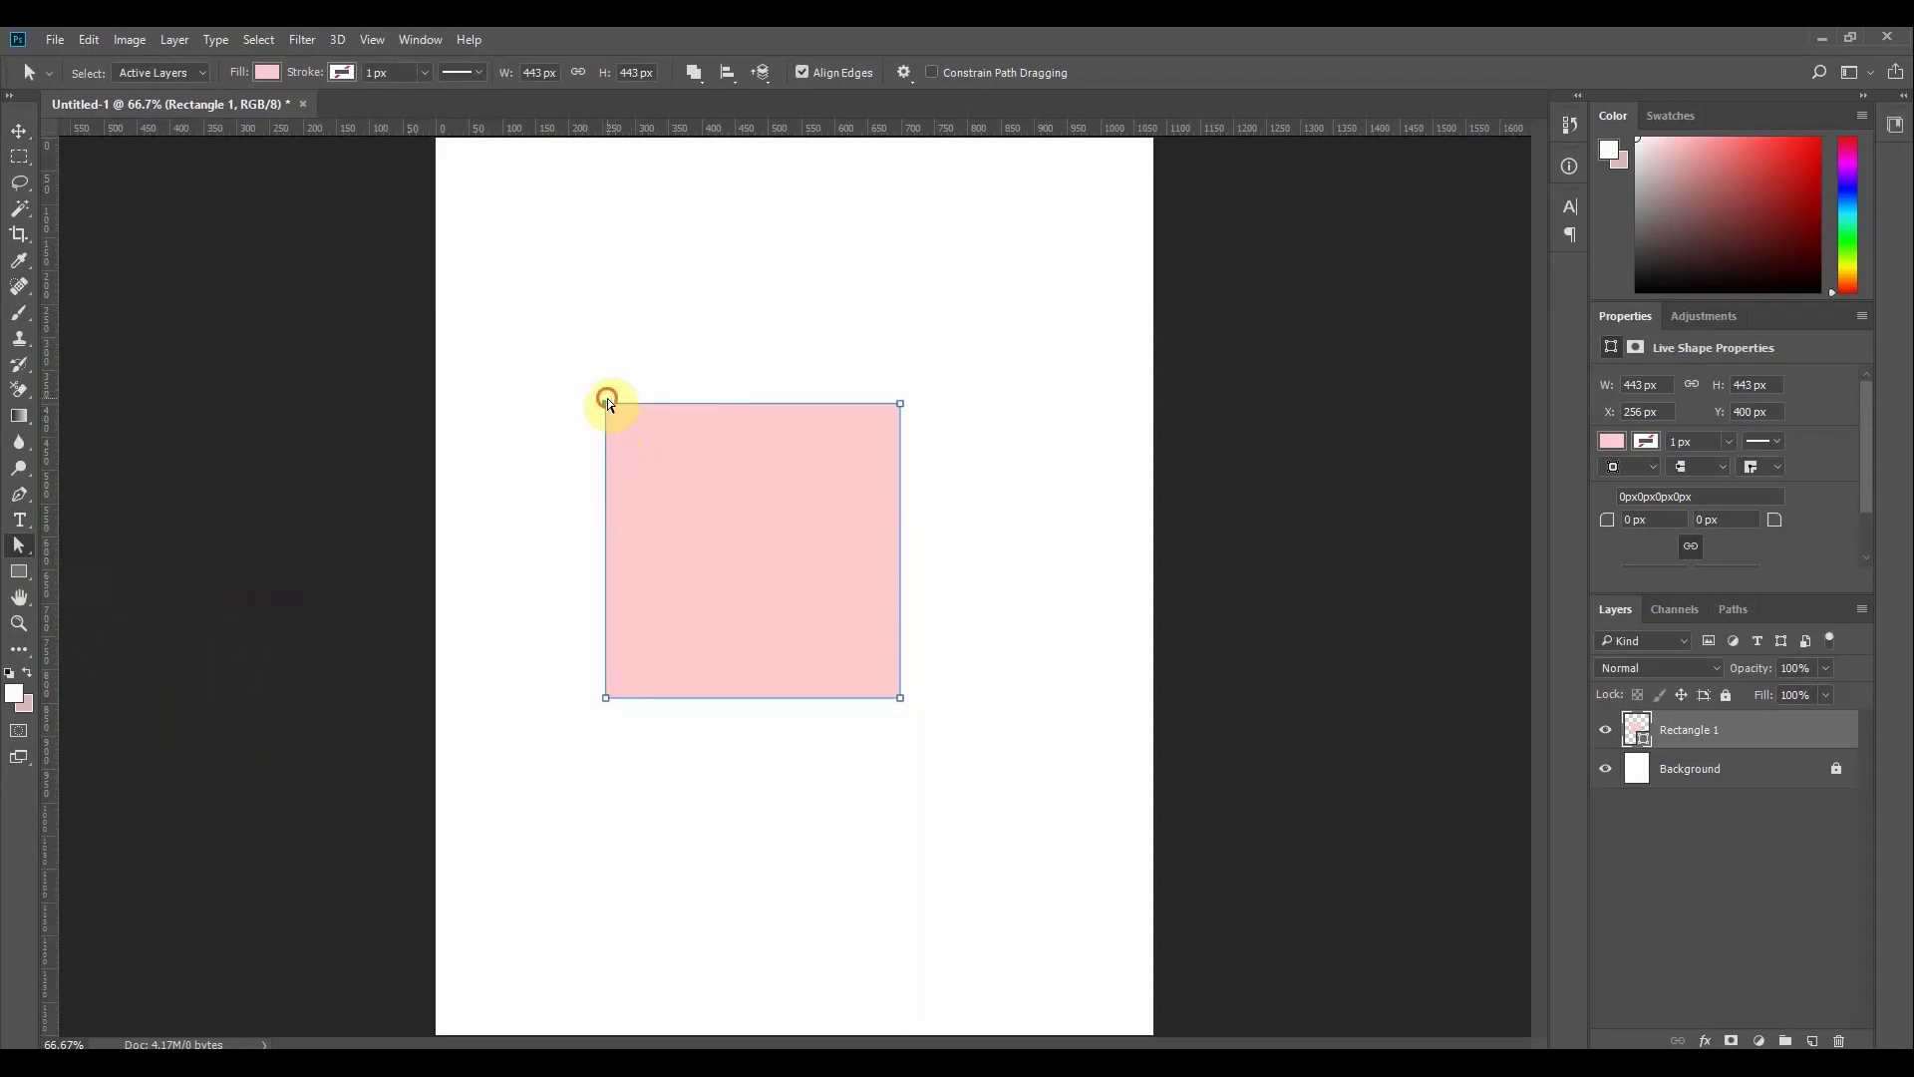
drag(607, 398, 688, 488)
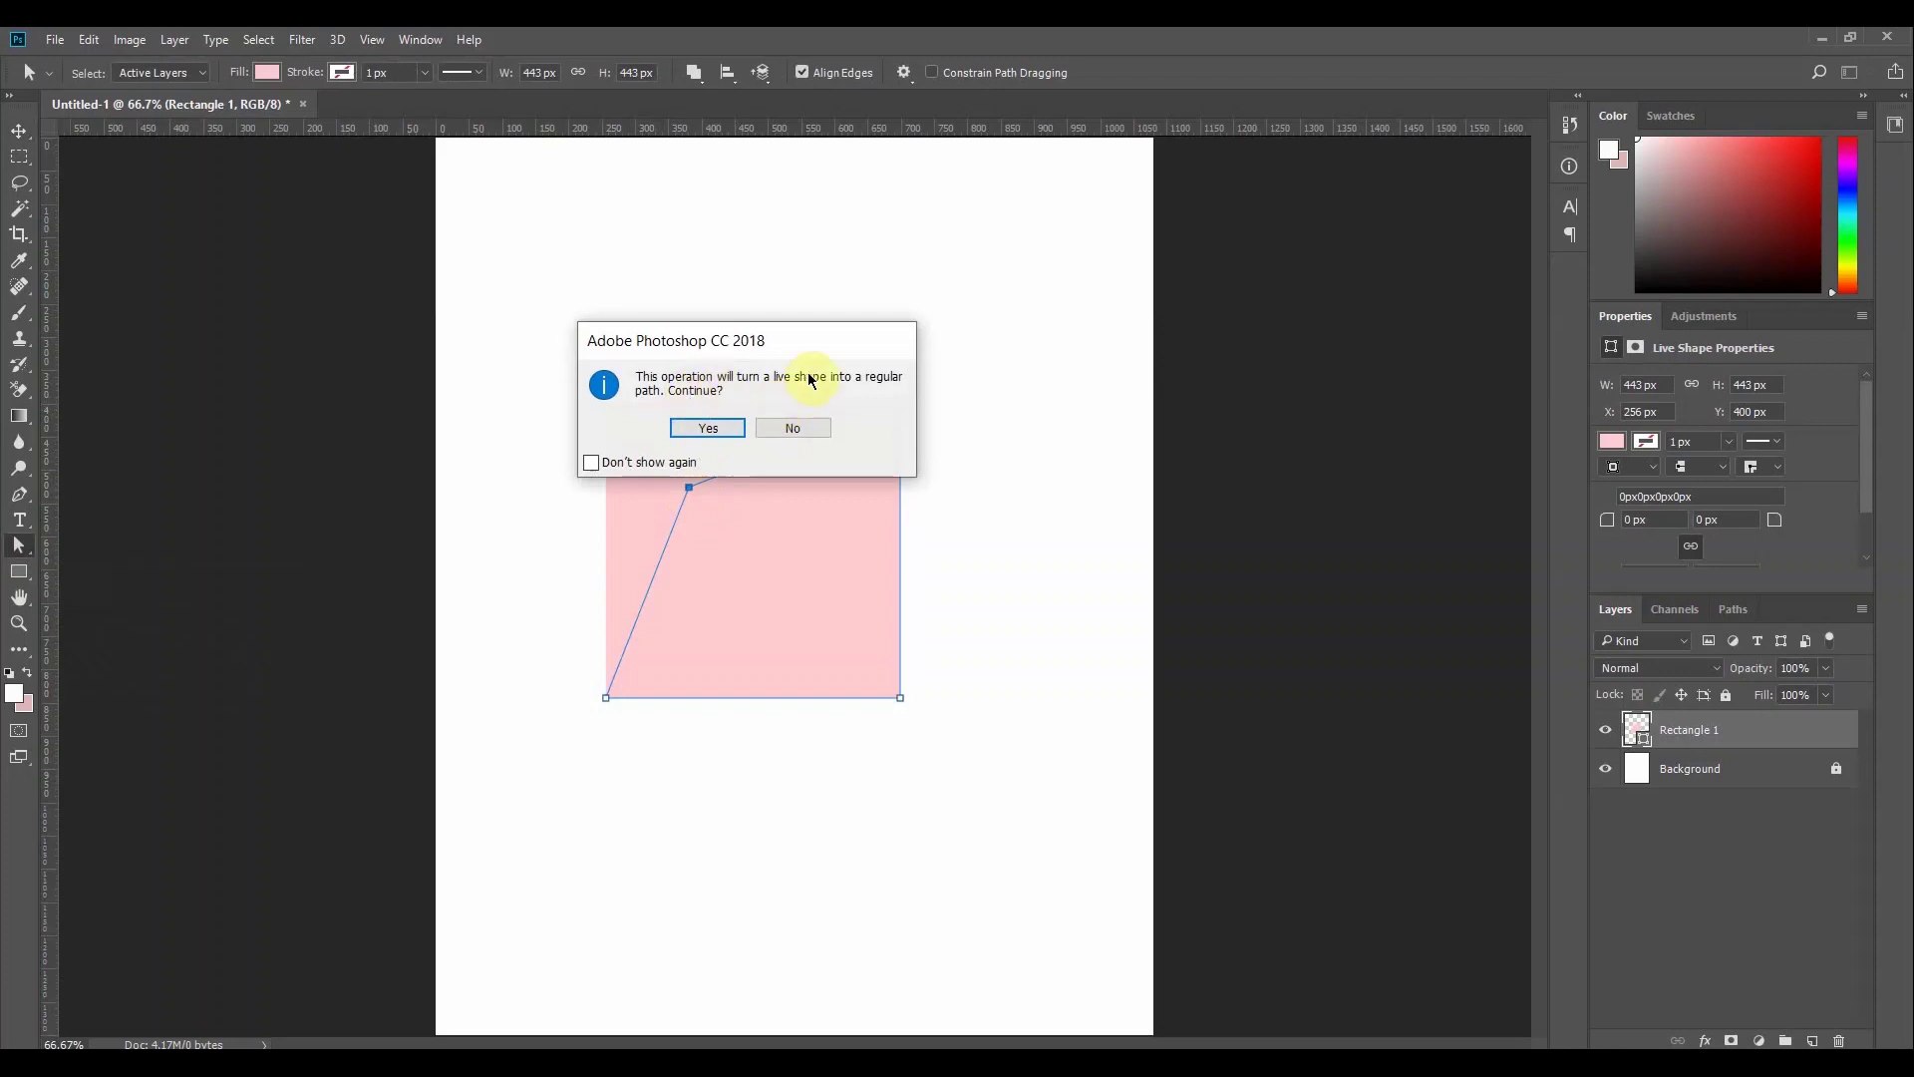
click(695, 429)
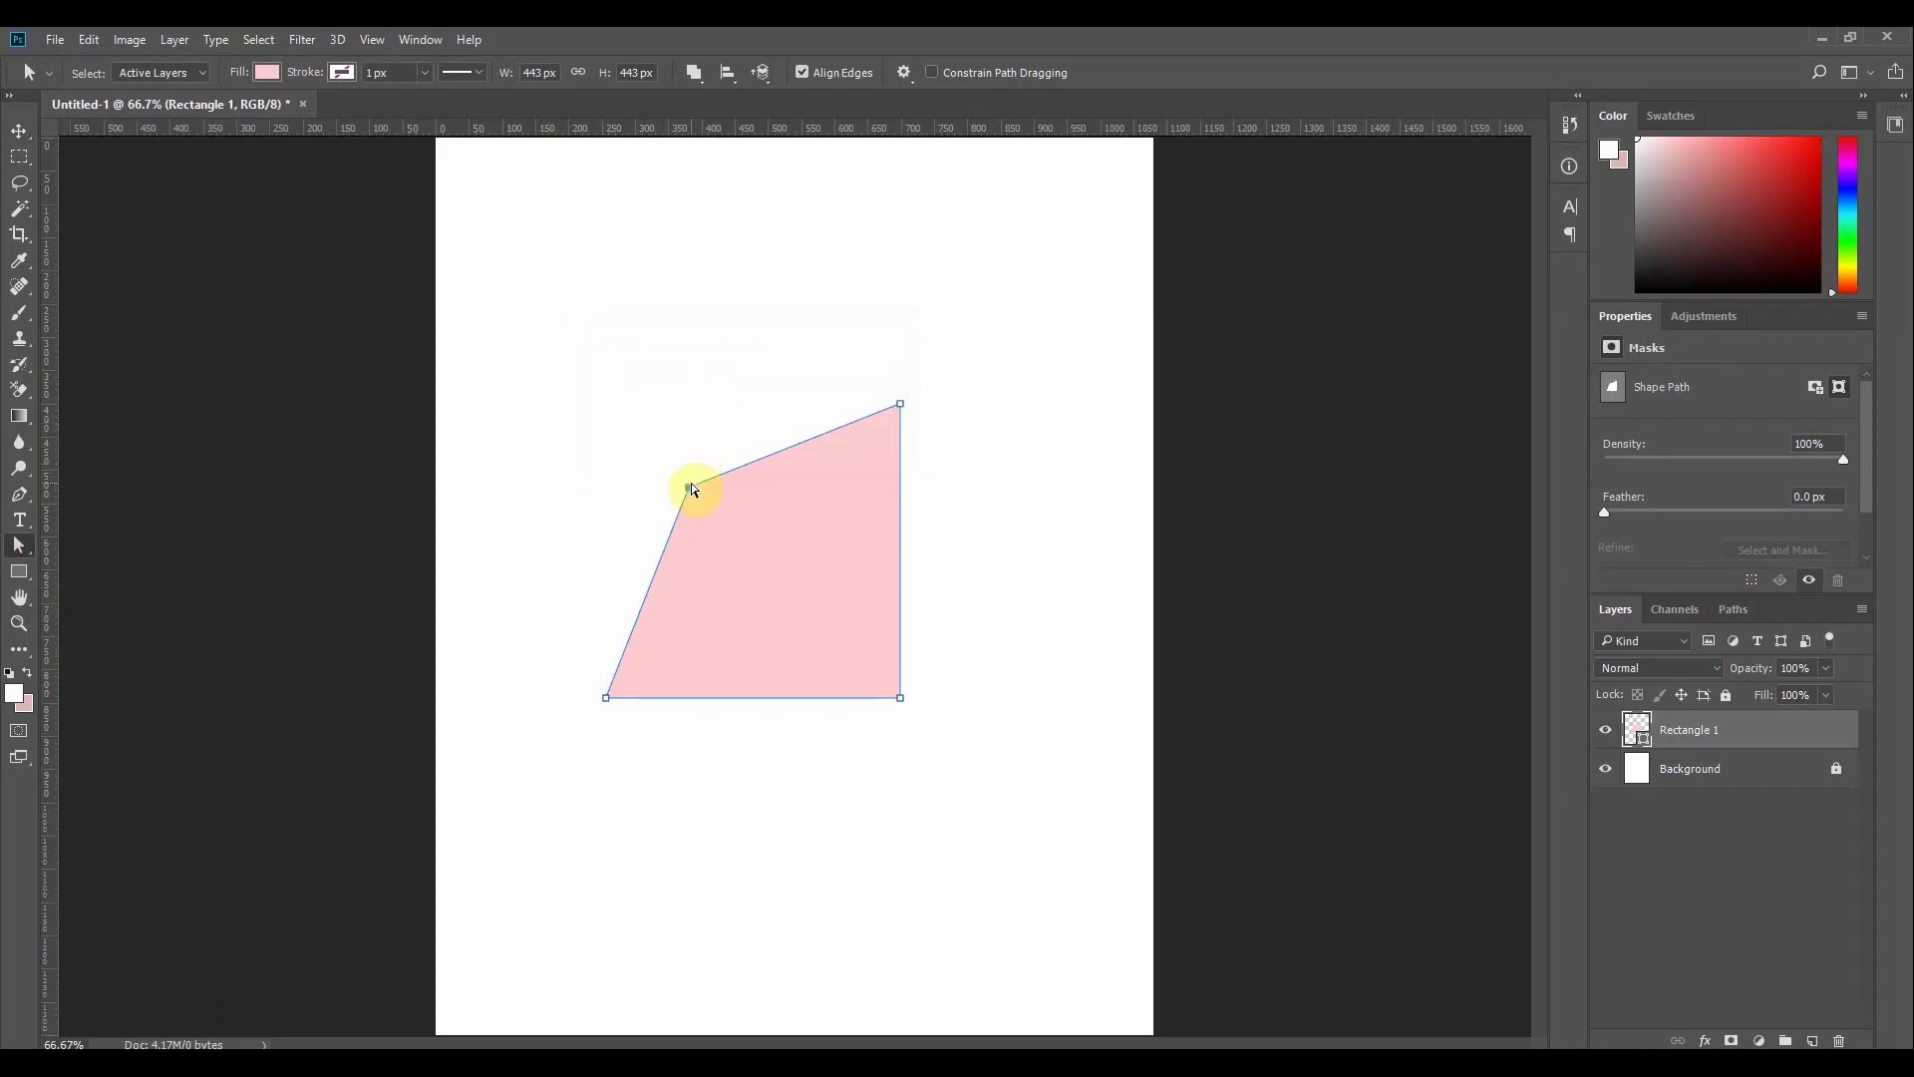
drag(691, 488, 542, 564)
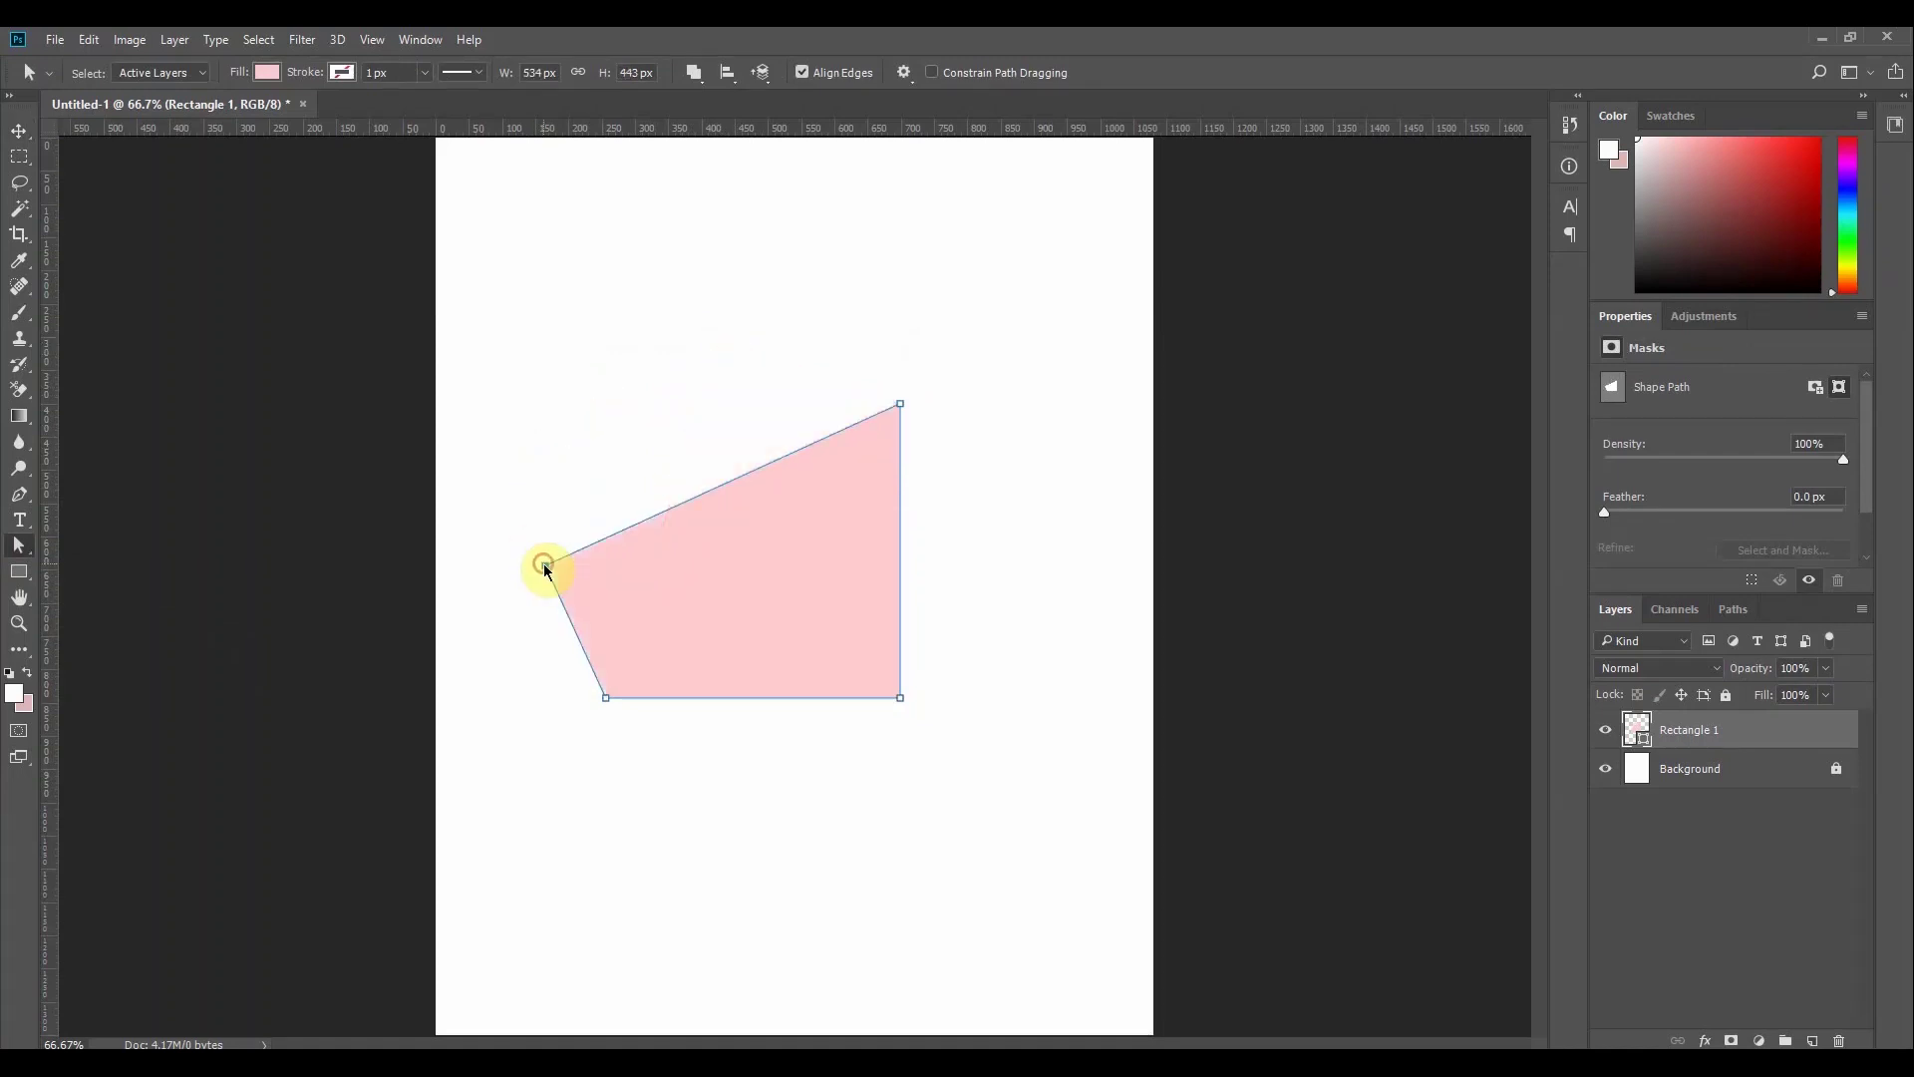
drag(727, 425, 733, 405)
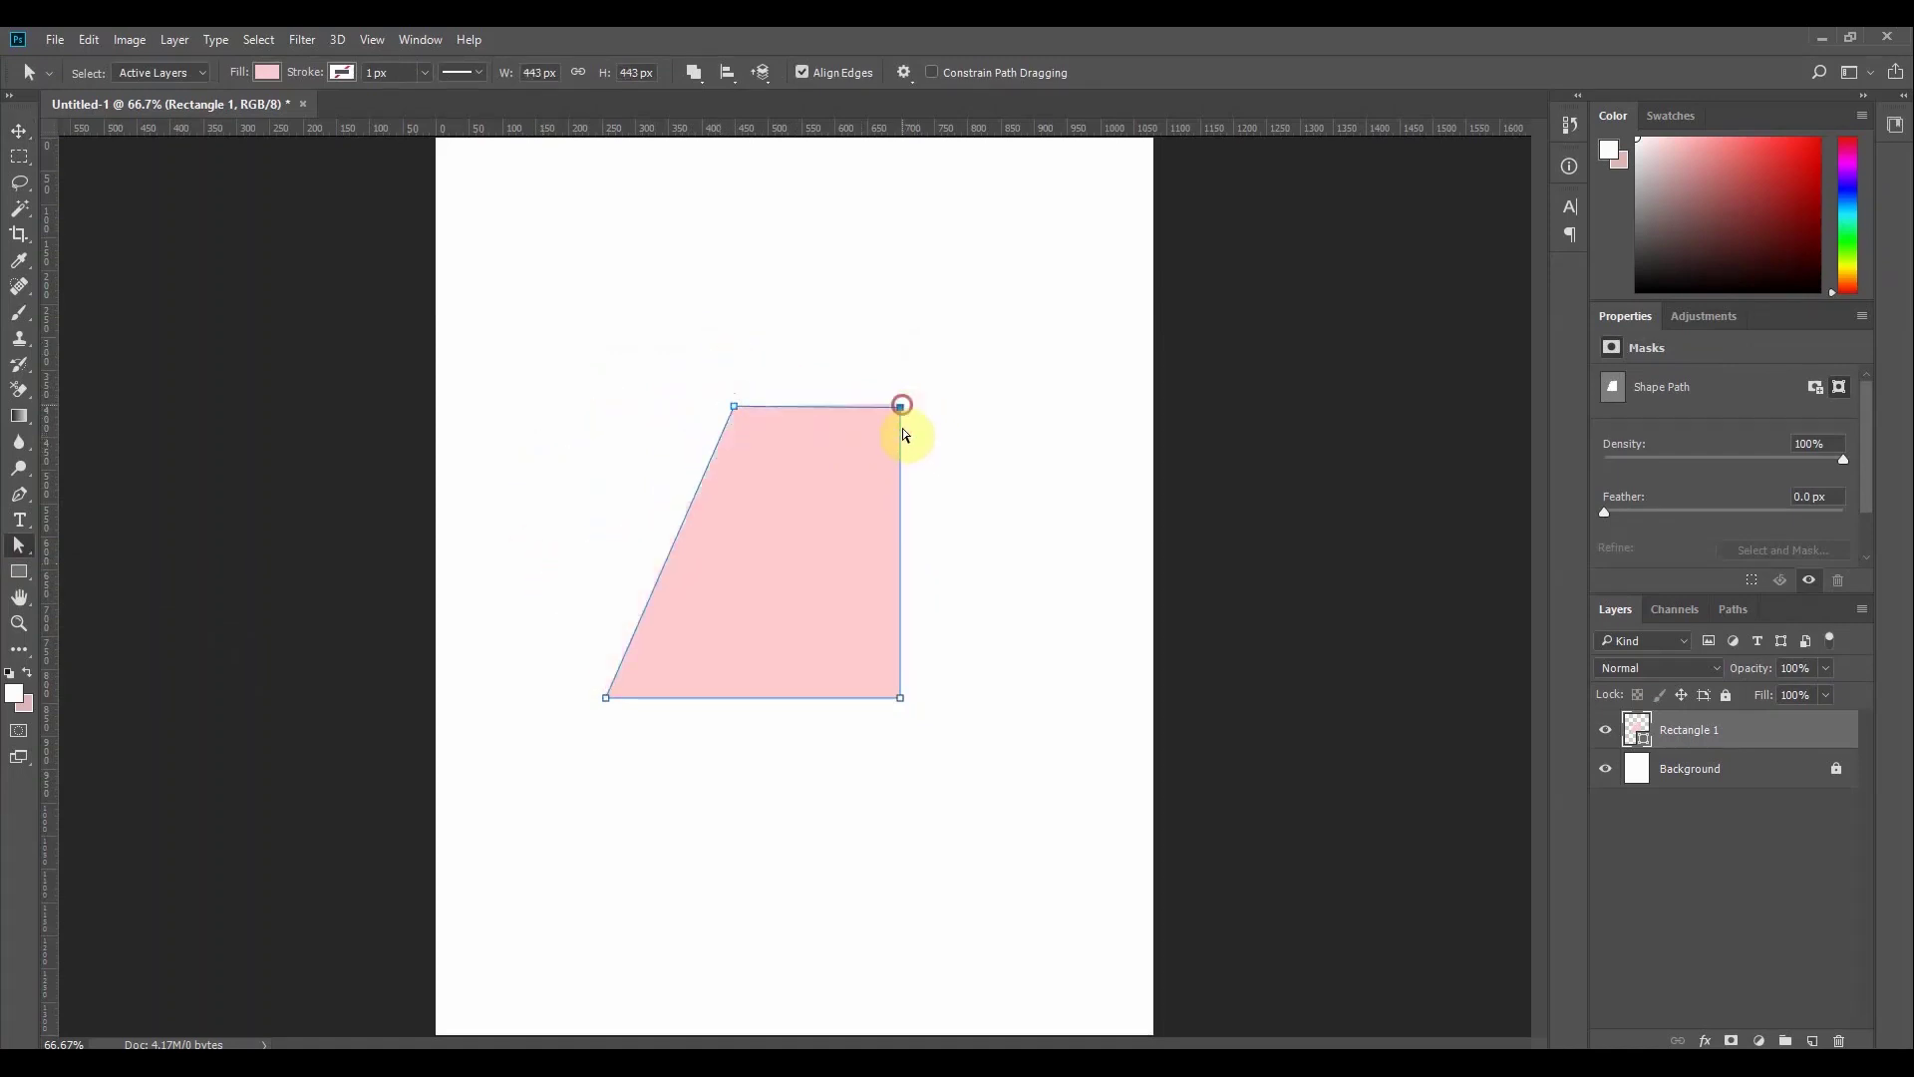
Reposition the shape's four anchor points into an irregular quadrilateral about 754 x 727 px, and shift the whole shape slightly upward
drag(901, 407, 950, 499)
right_click(902, 543)
click(902, 542)
drag(735, 407, 709, 333)
drag(949, 497, 1060, 502)
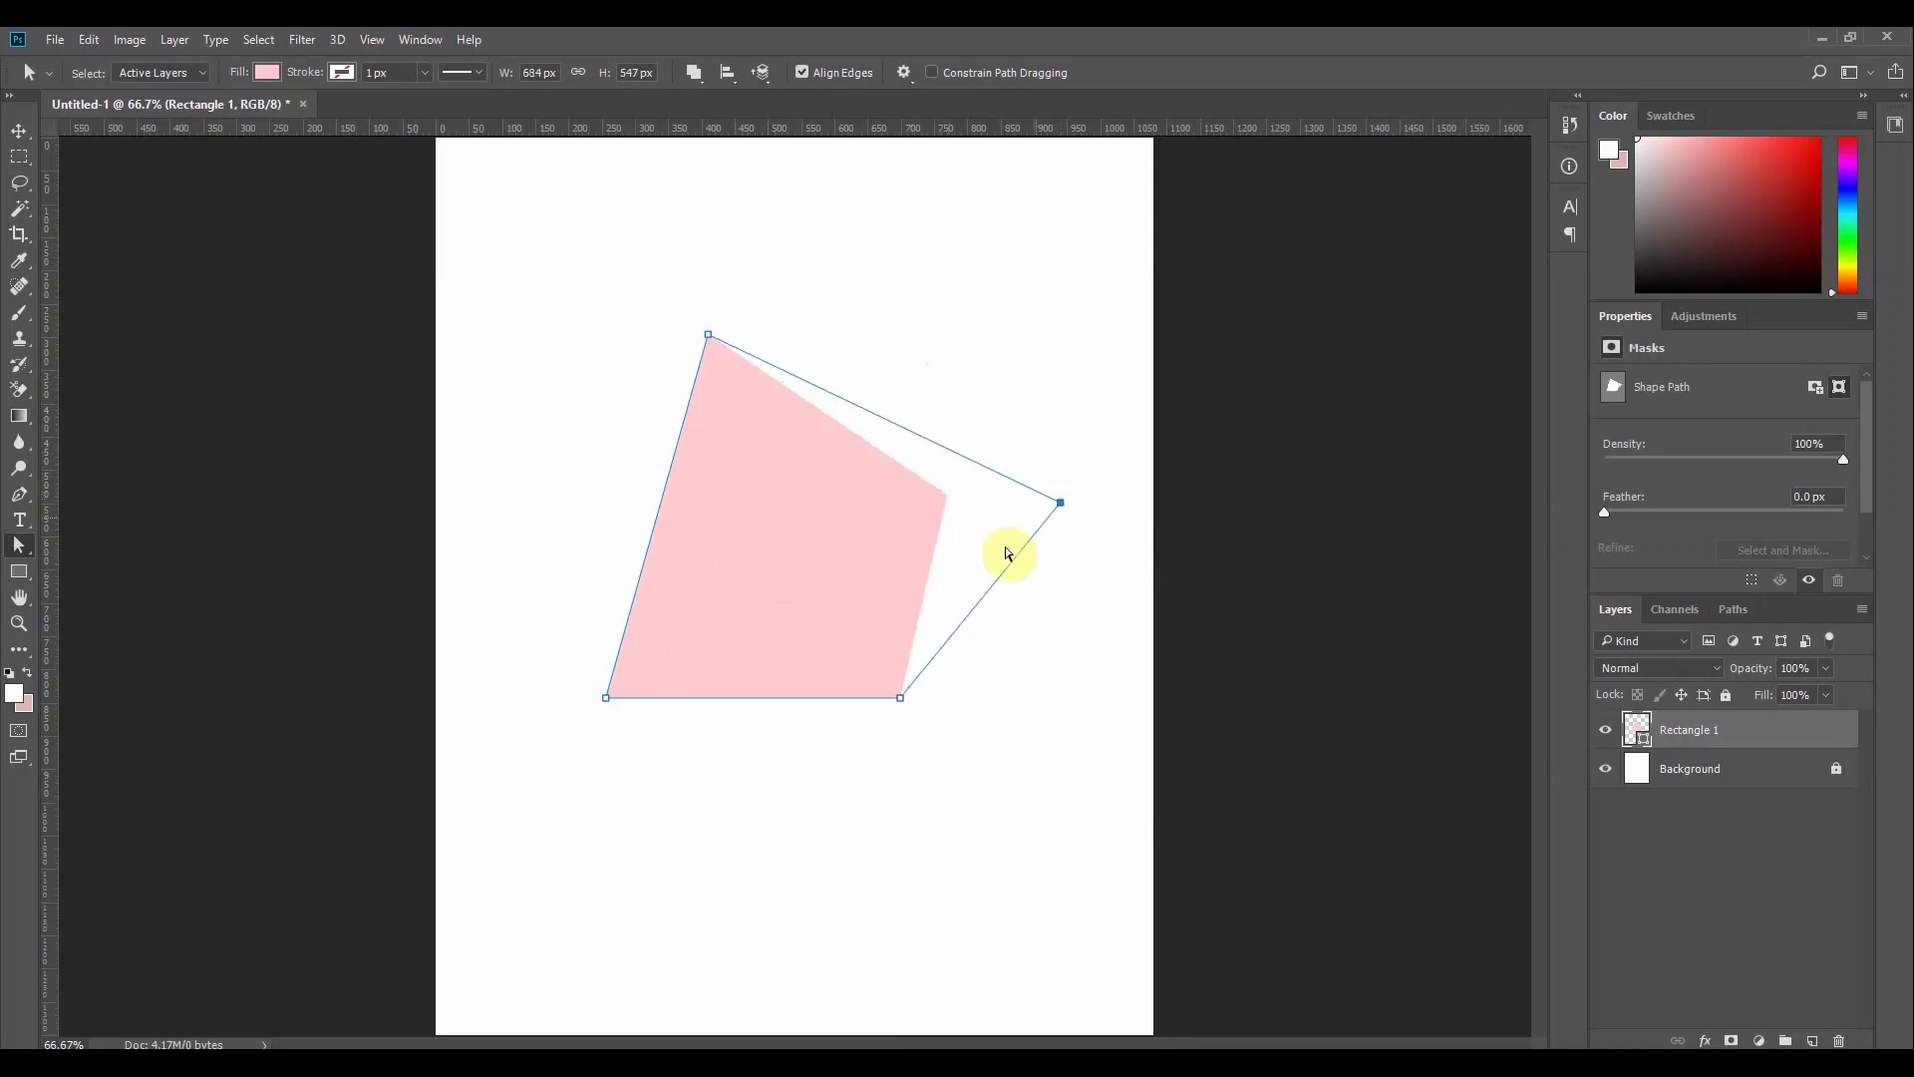
drag(900, 698, 968, 813)
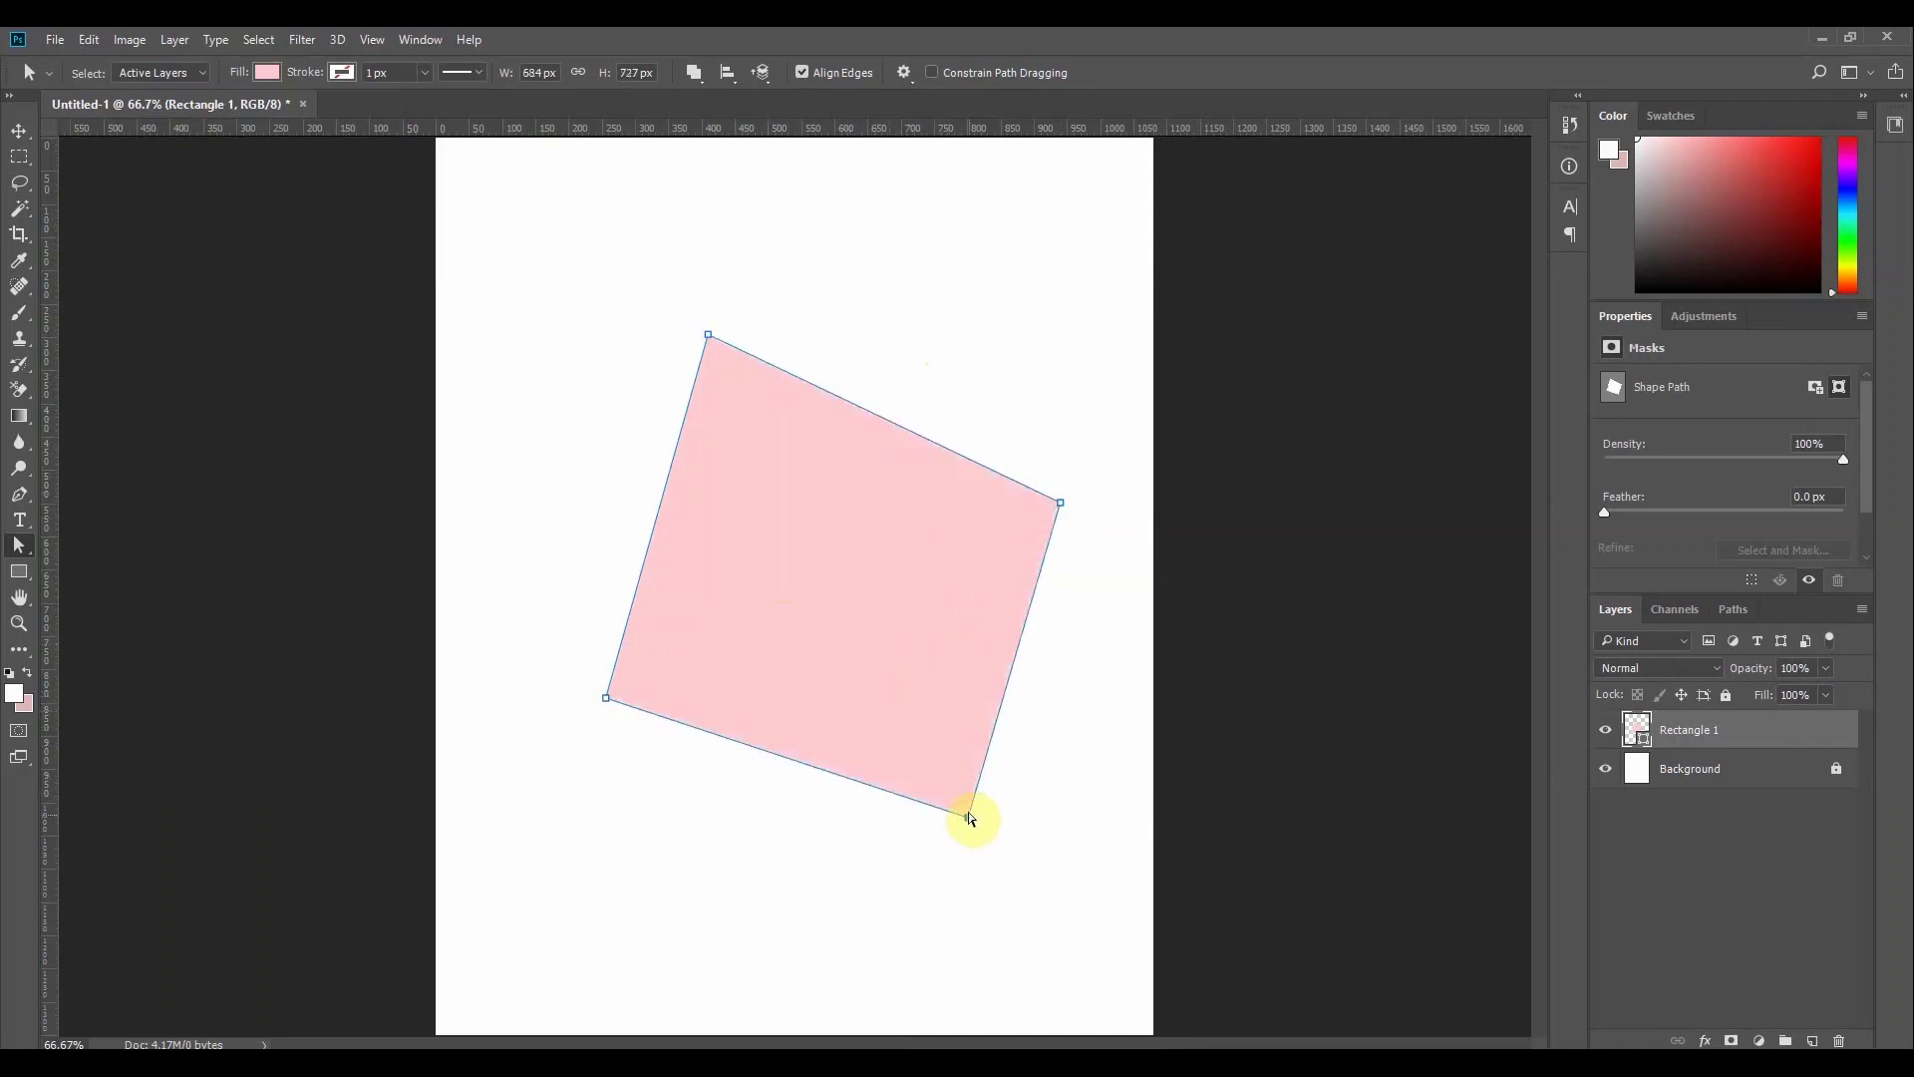
drag(606, 696, 560, 812)
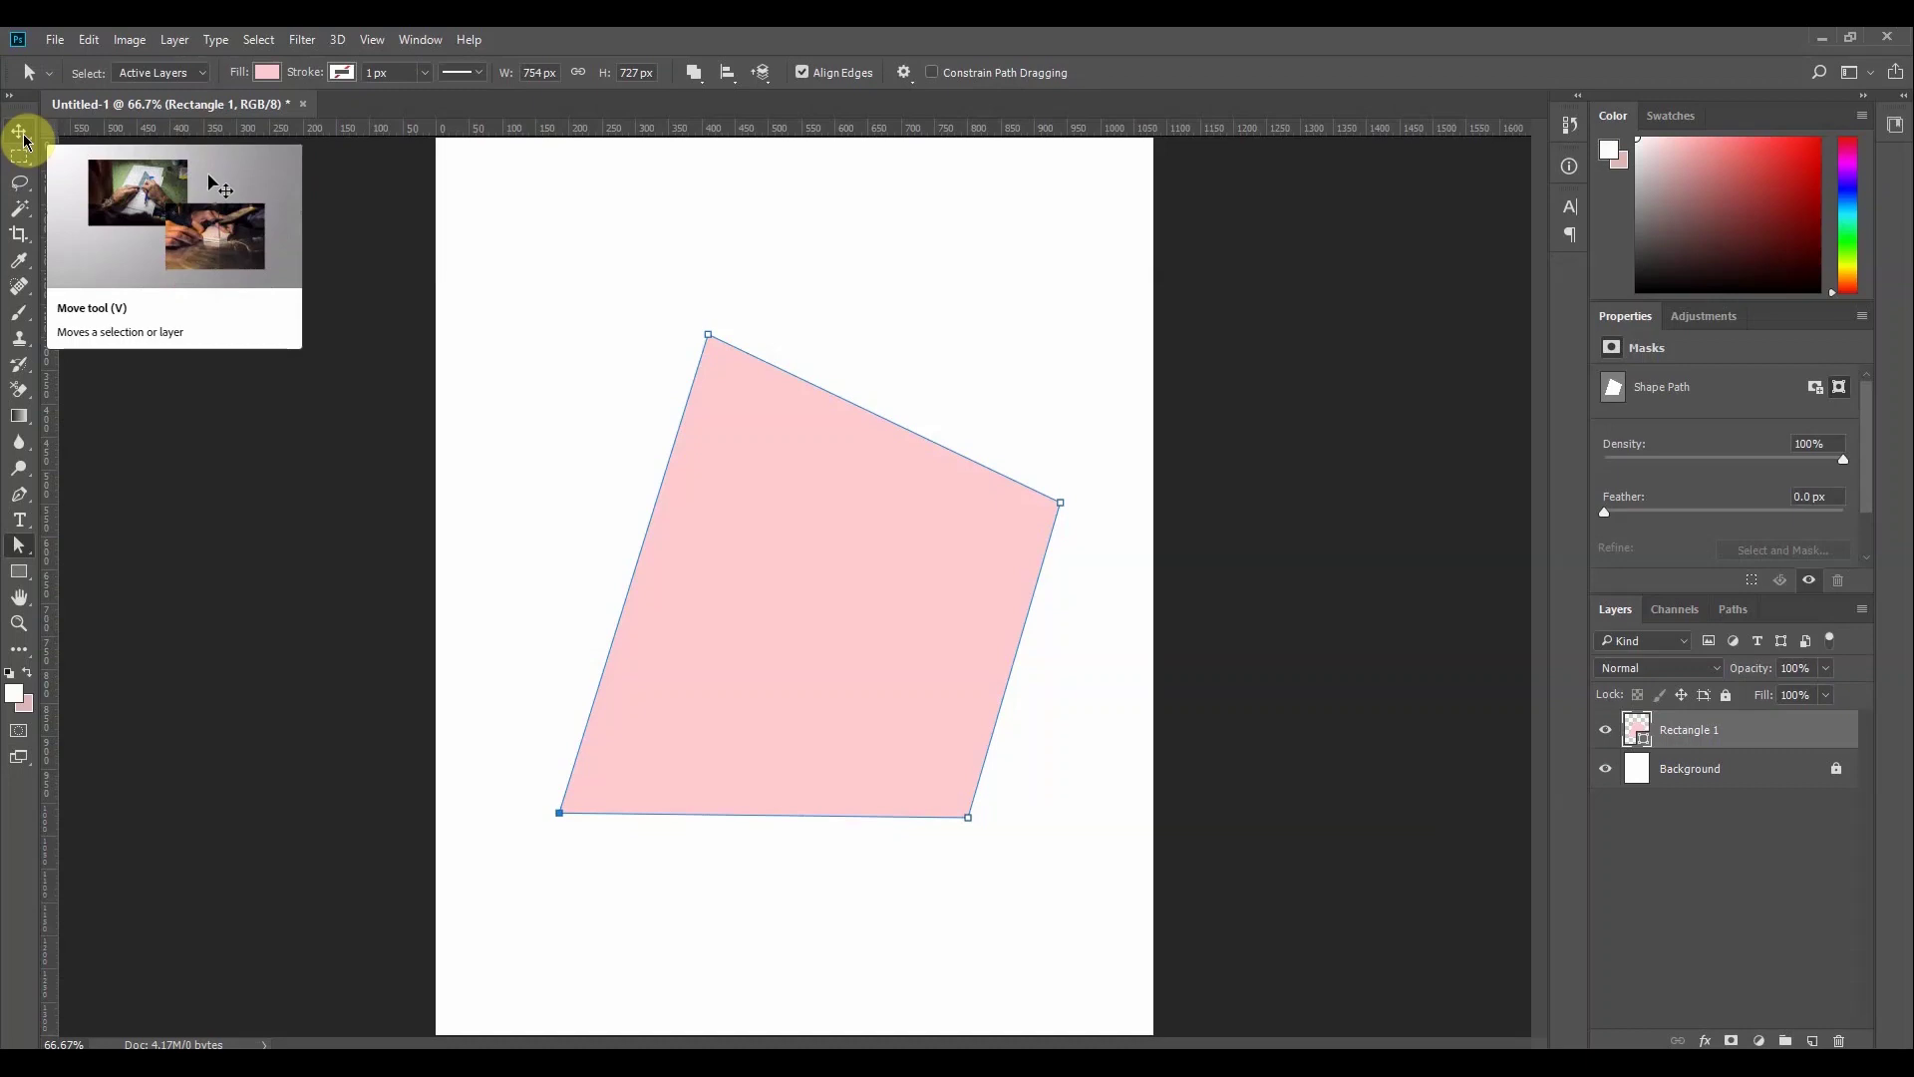
click(22, 135)
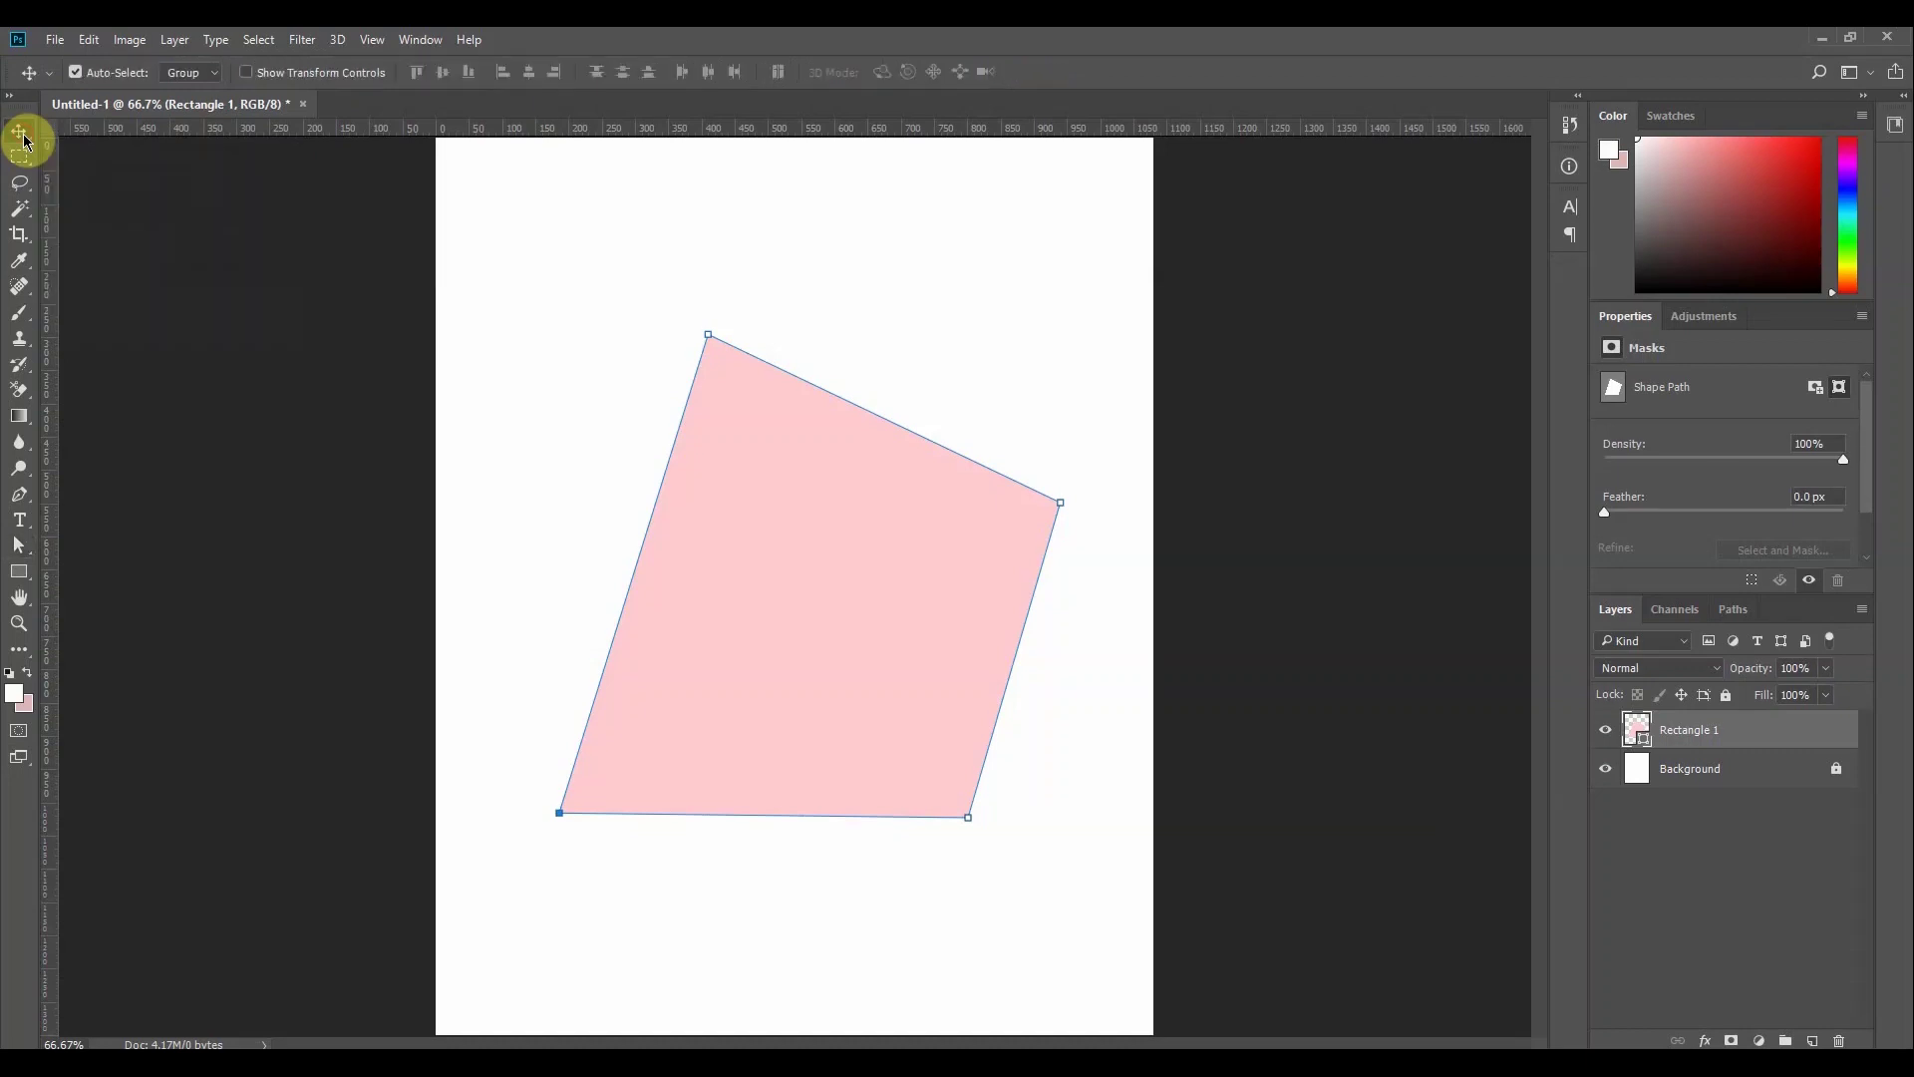
mouse_move(850, 469)
mouse_down()
mouse_move(774, 397)
mouse_move(768, 481)
mouse_move(828, 444)
mouse_up()
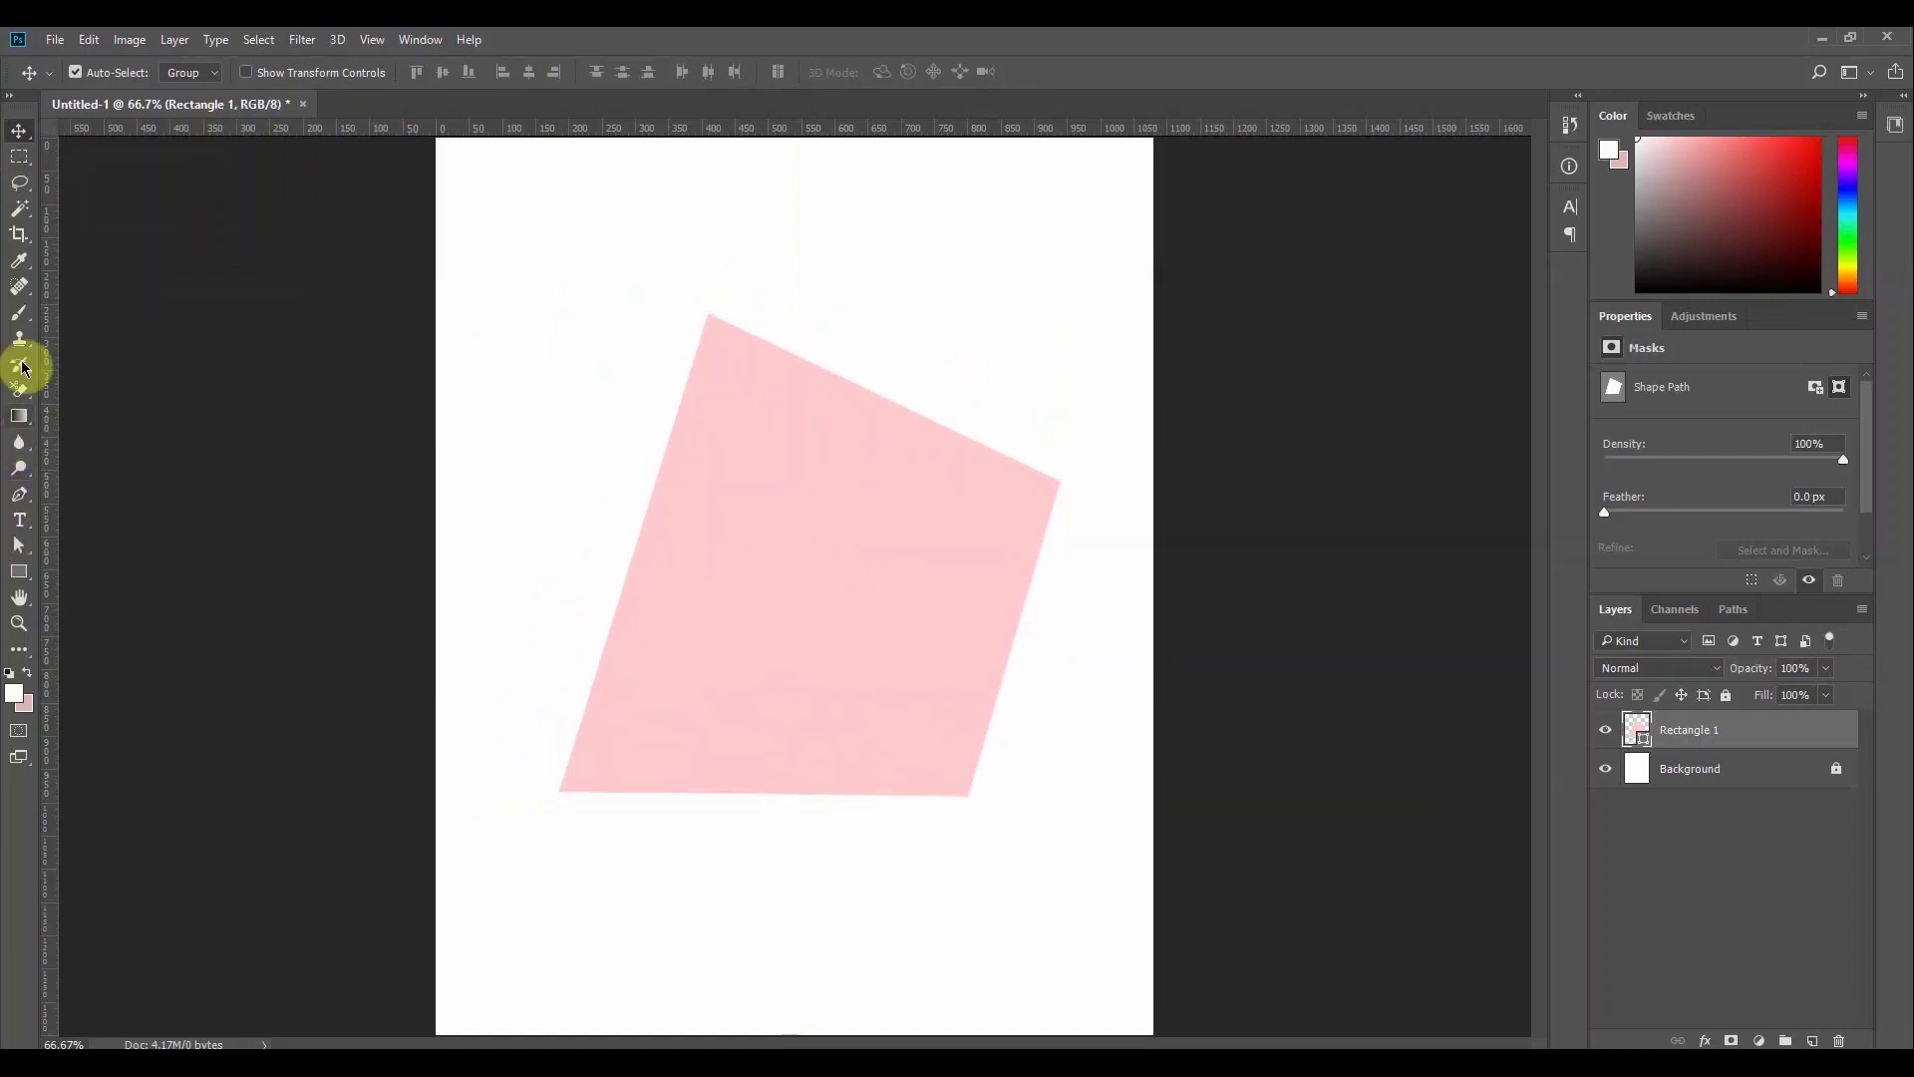
Look through the Eyedropper, Clone Stamp, History Brush, Gradient and Blur tools and their variants
click(18, 262)
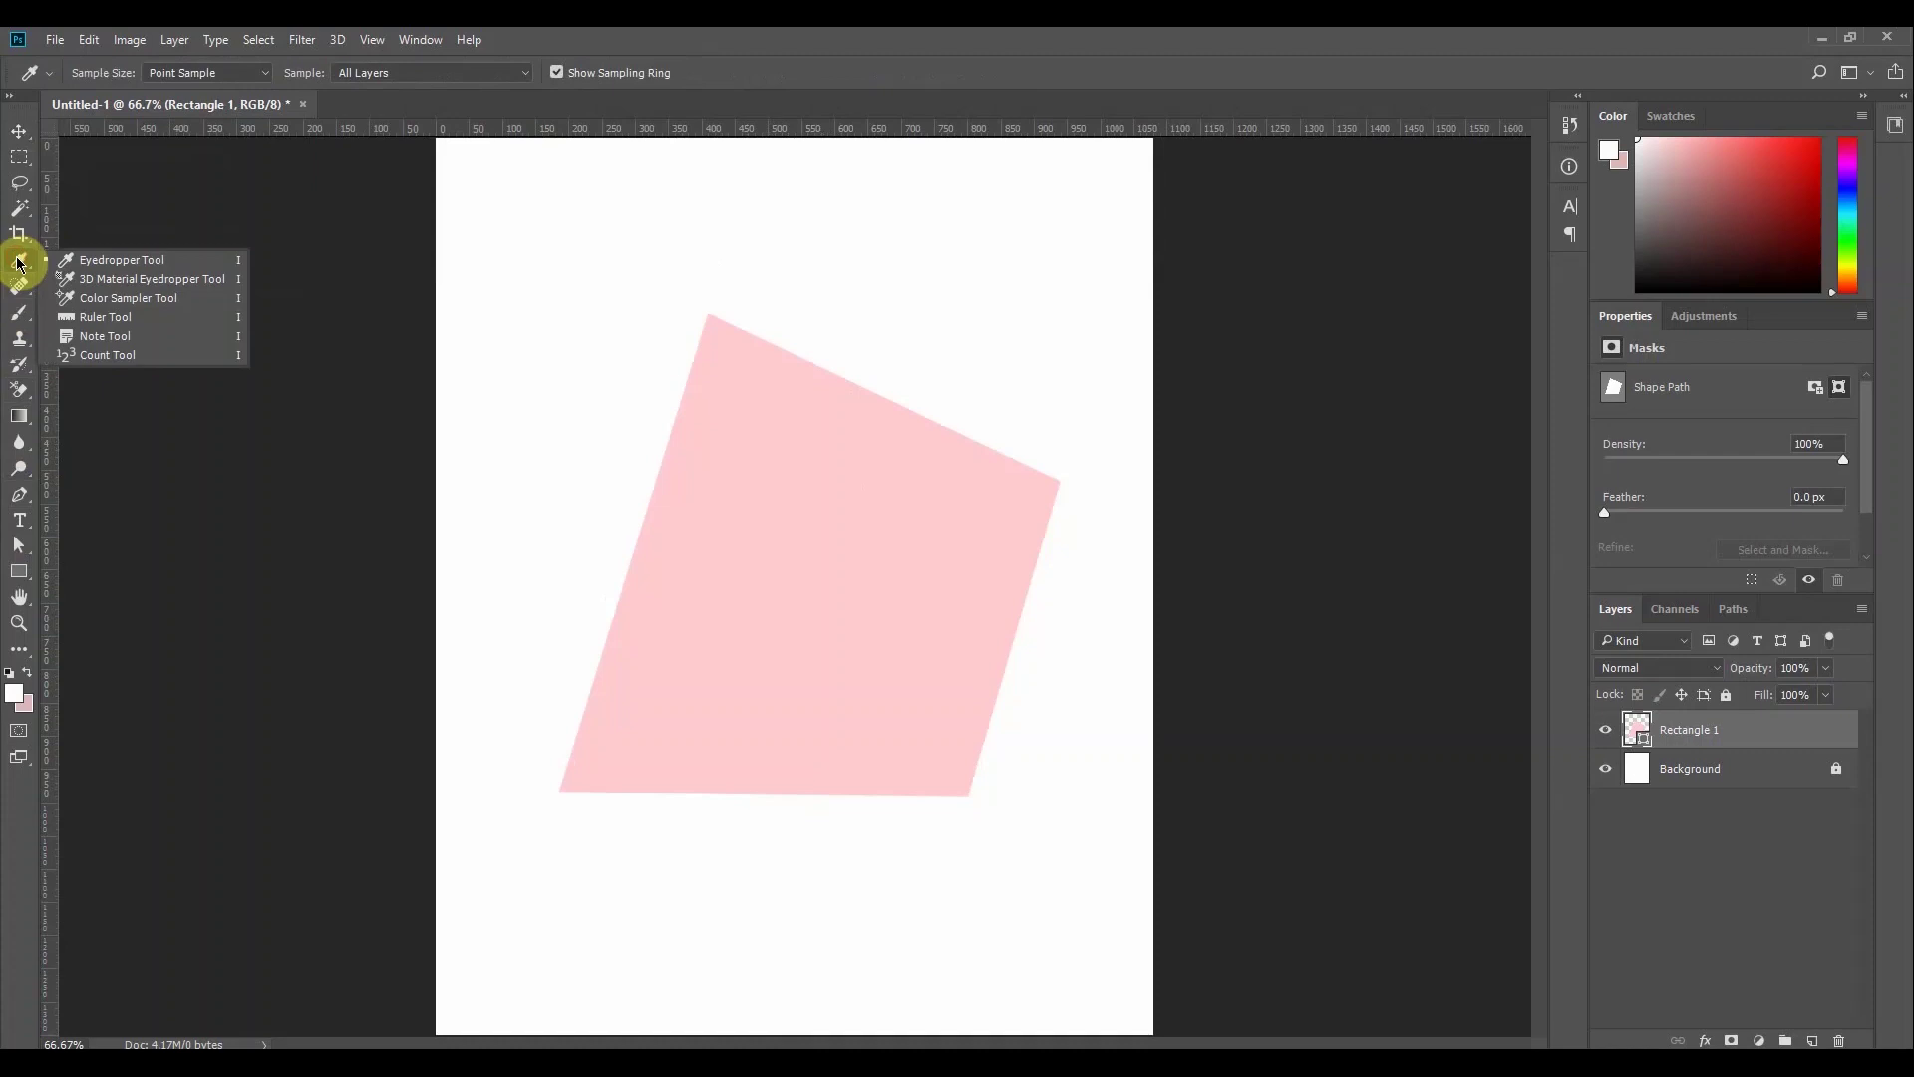
click(18, 261)
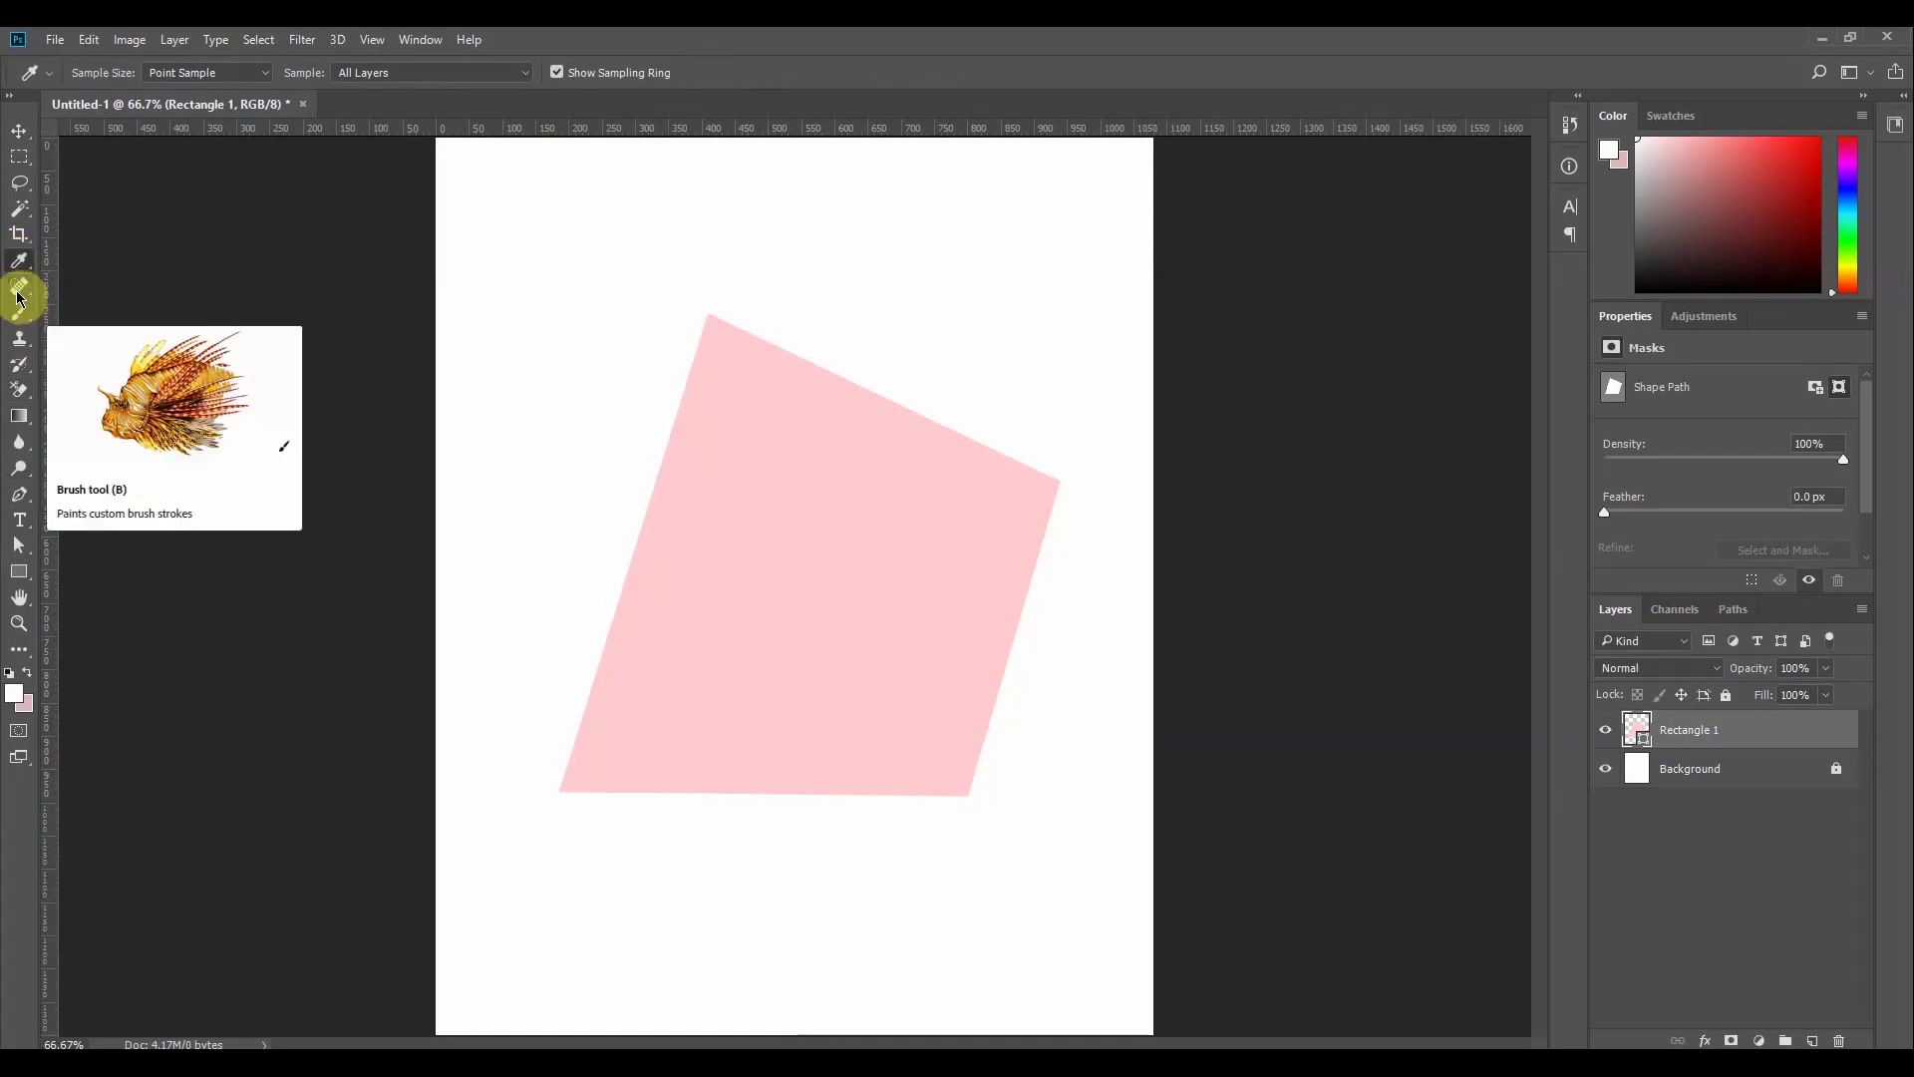
click(18, 339)
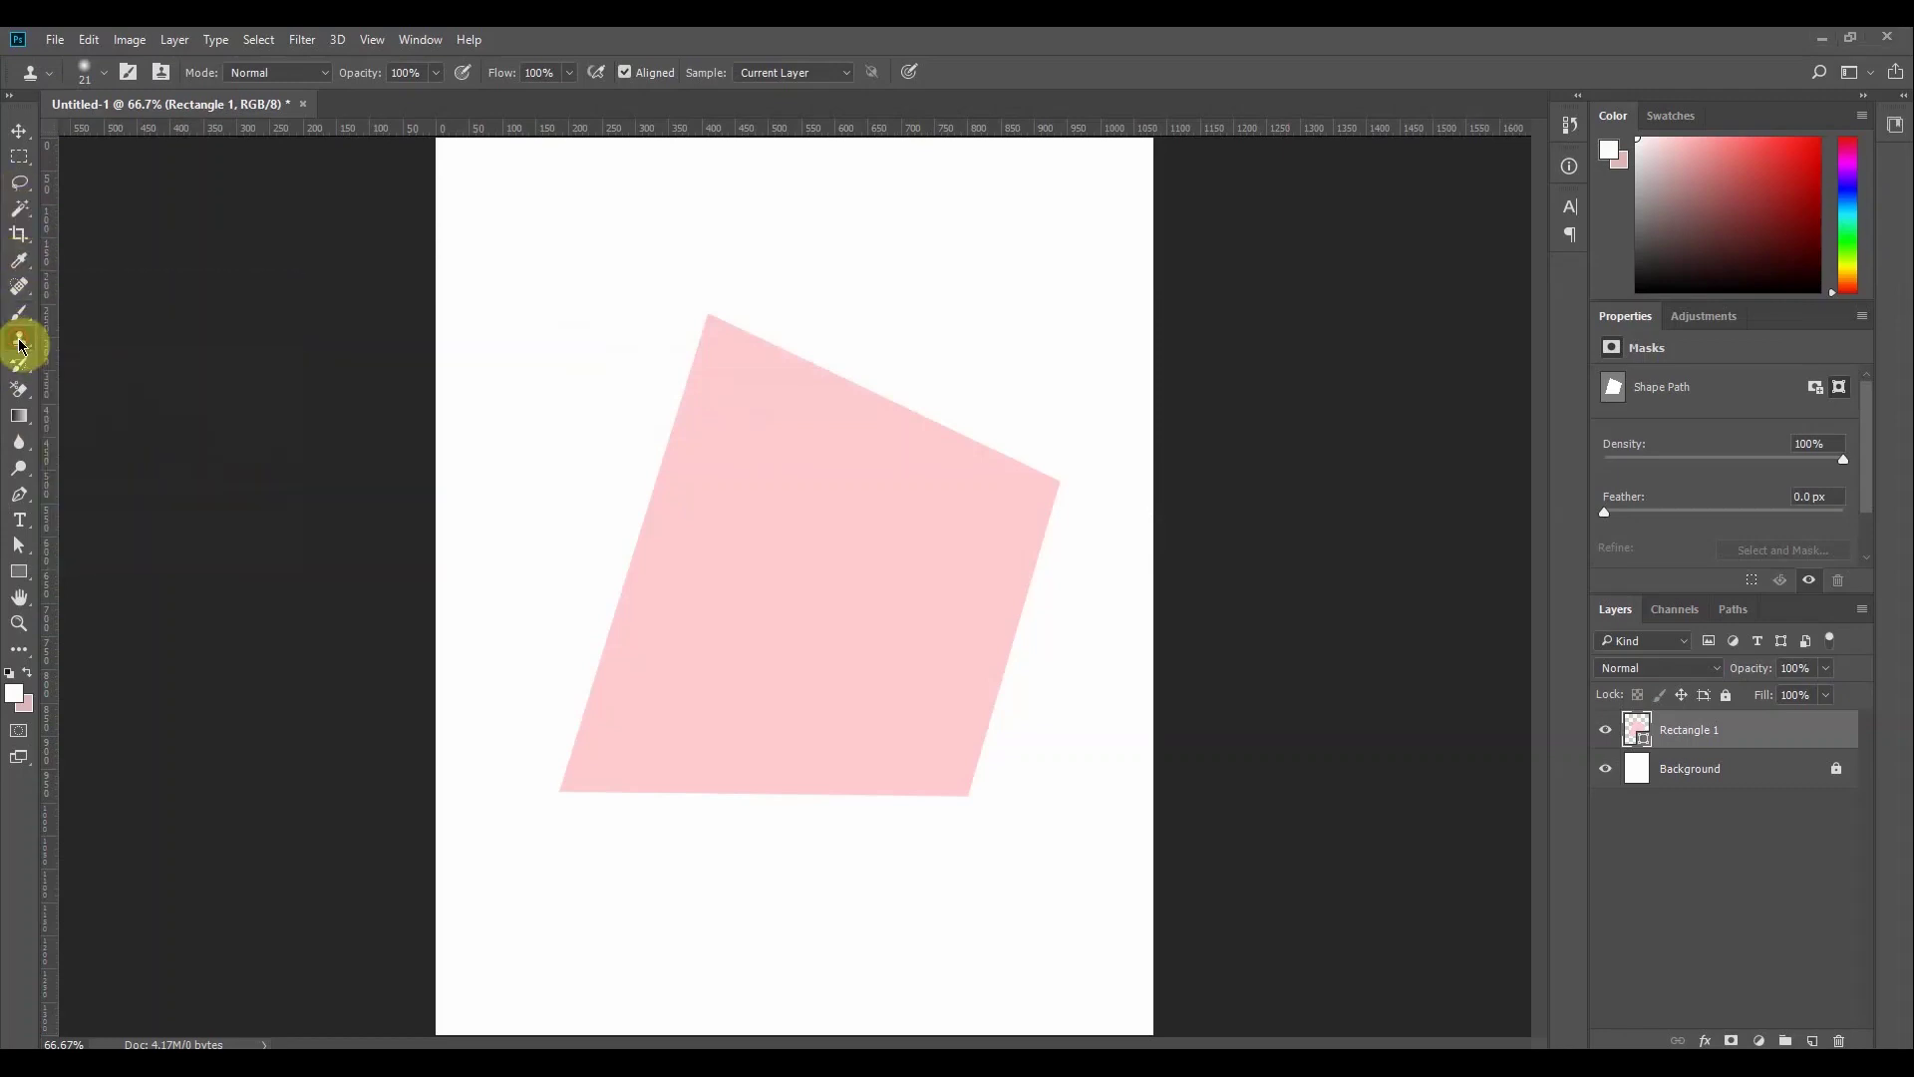
right_click(18, 339)
click(19, 388)
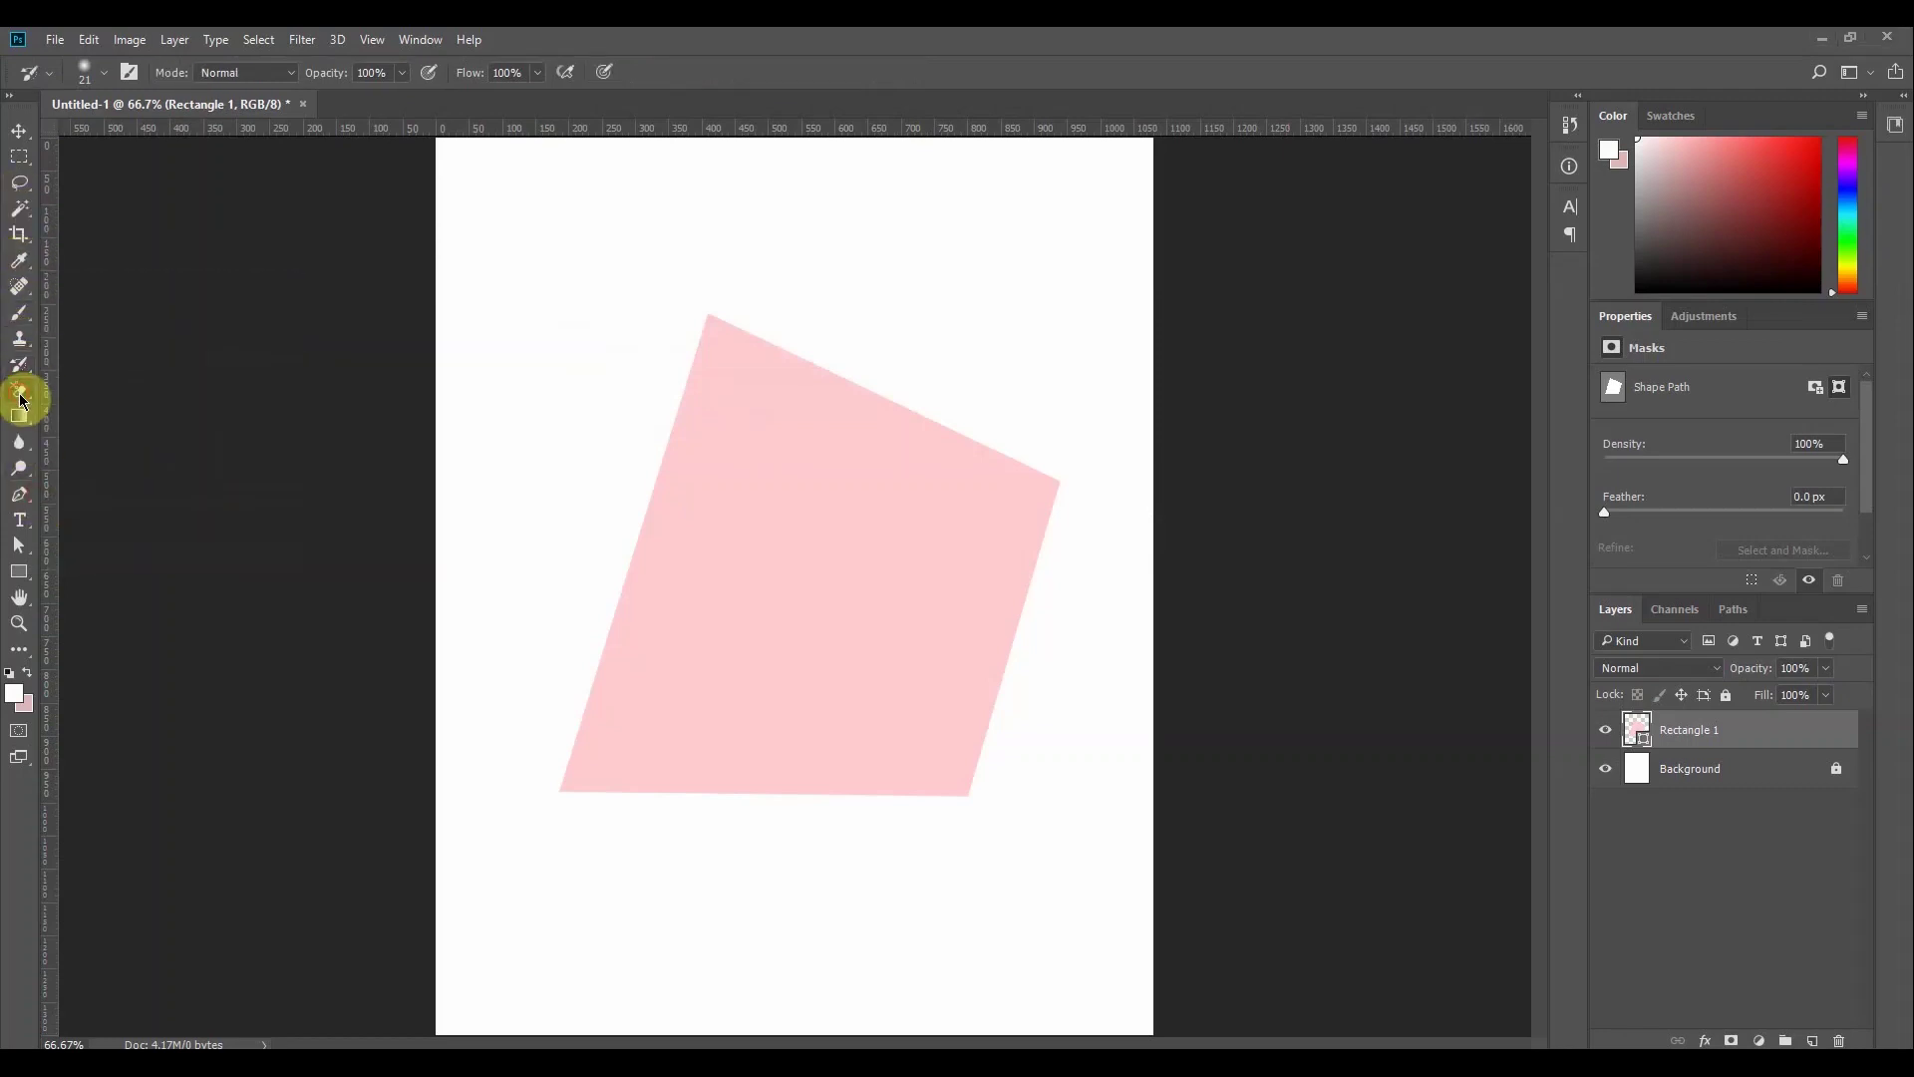
click(20, 431)
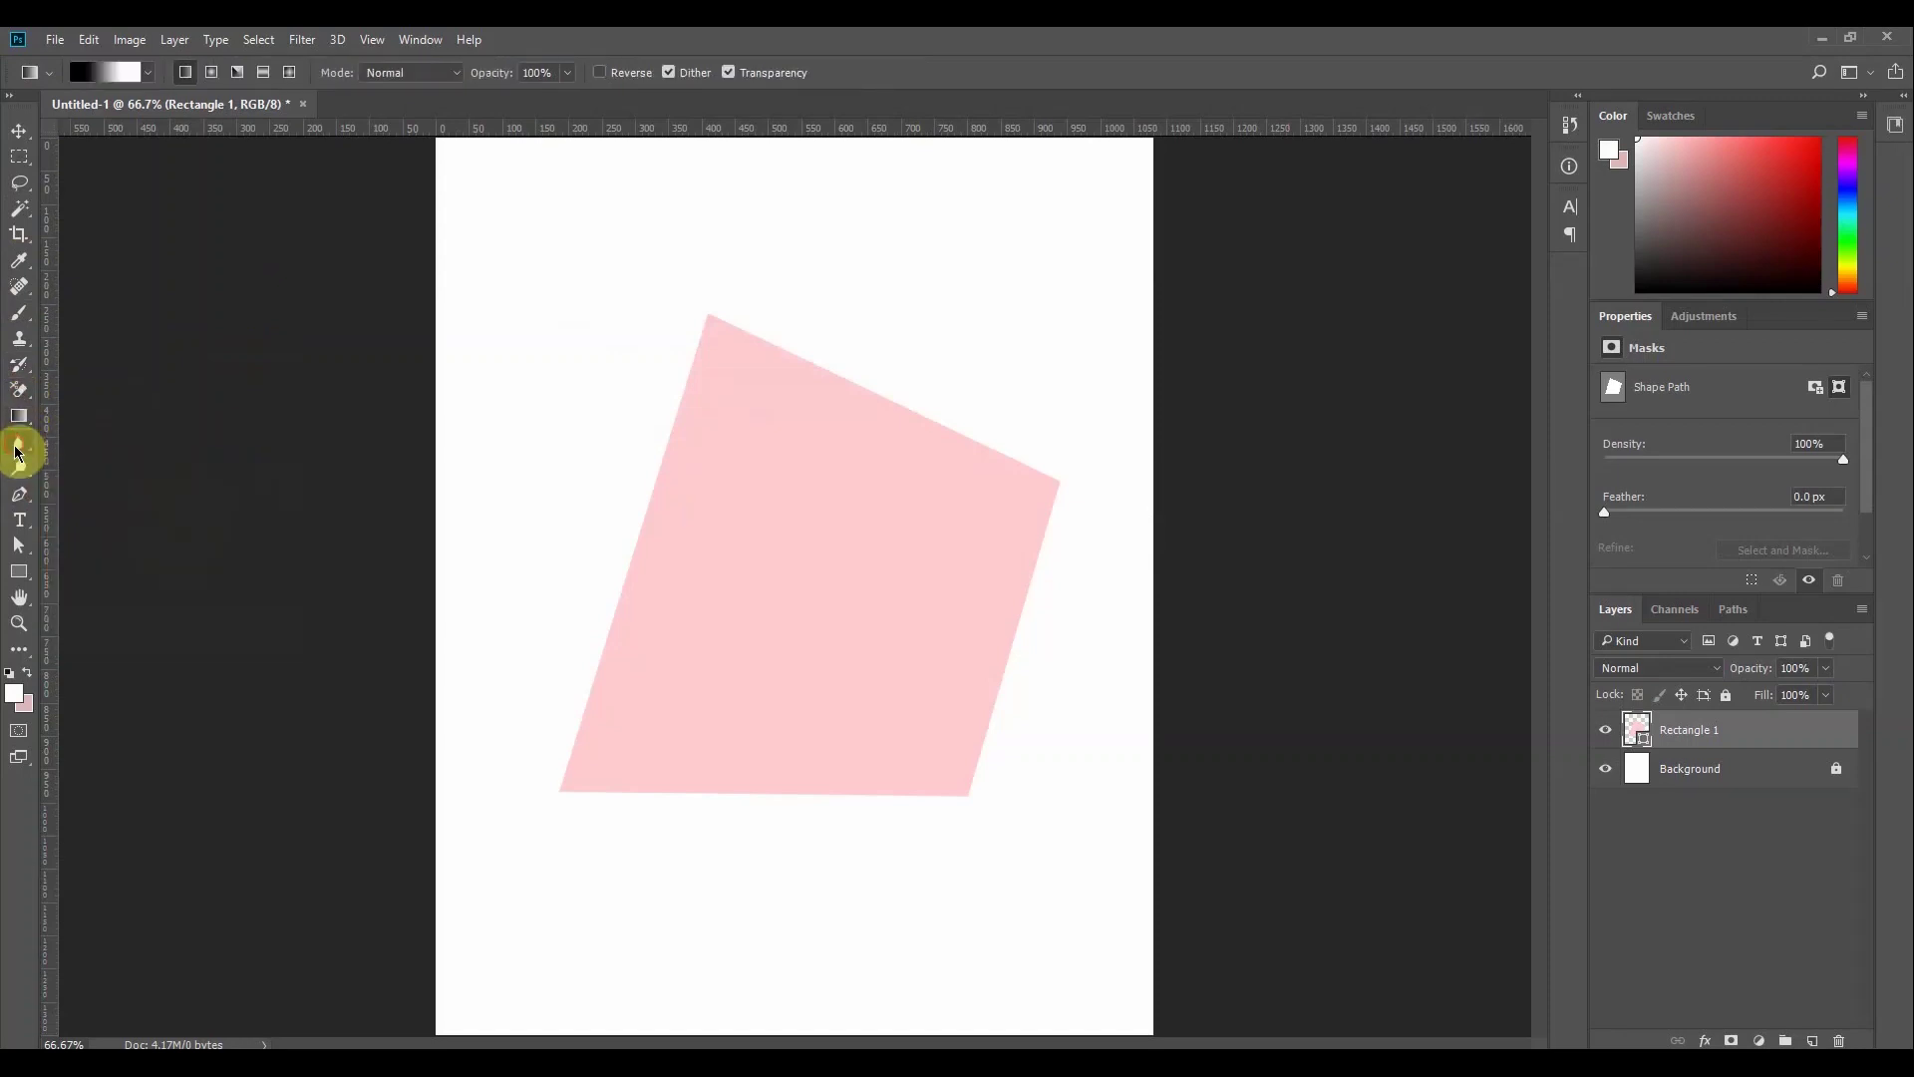
click(17, 445)
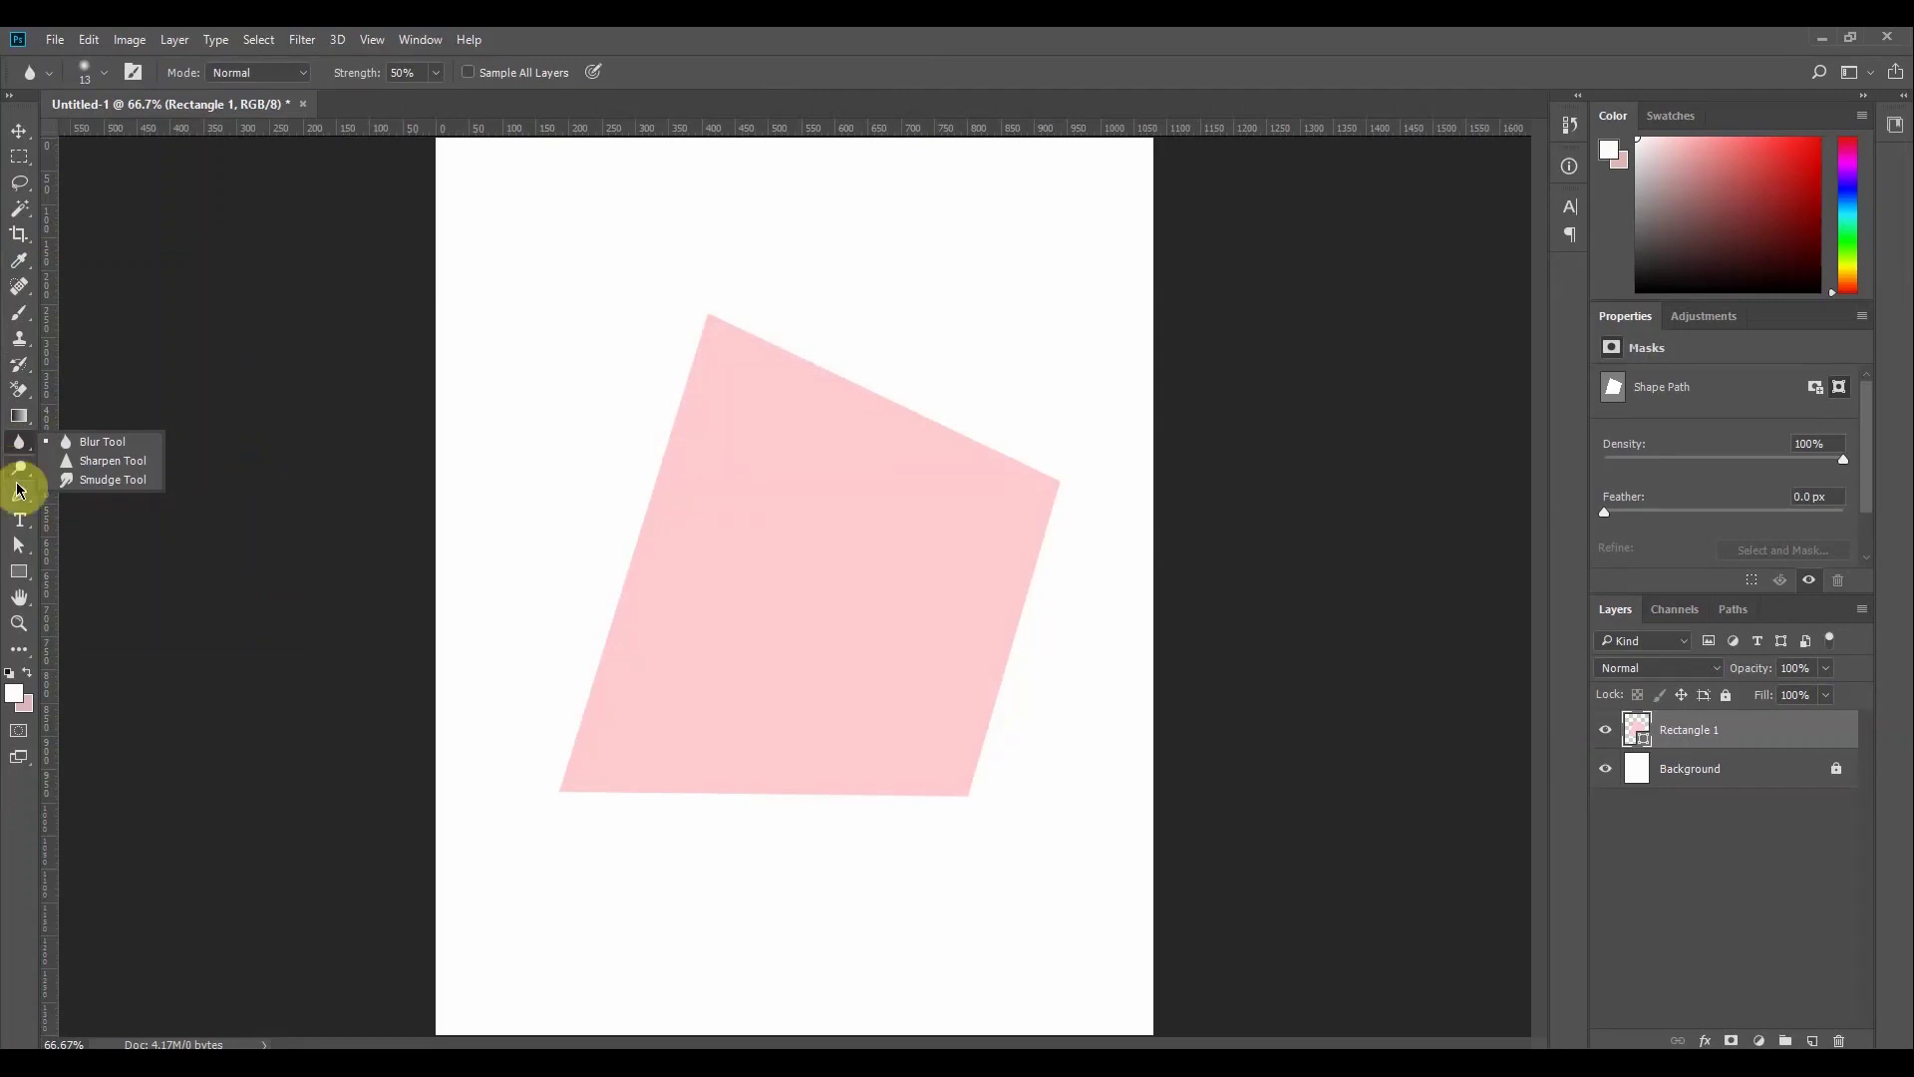
Draw a freeform pink shape about 842 x 321 px across the upper canvas with the Pen Tool, mixing straight segments and a curve
click(20, 501)
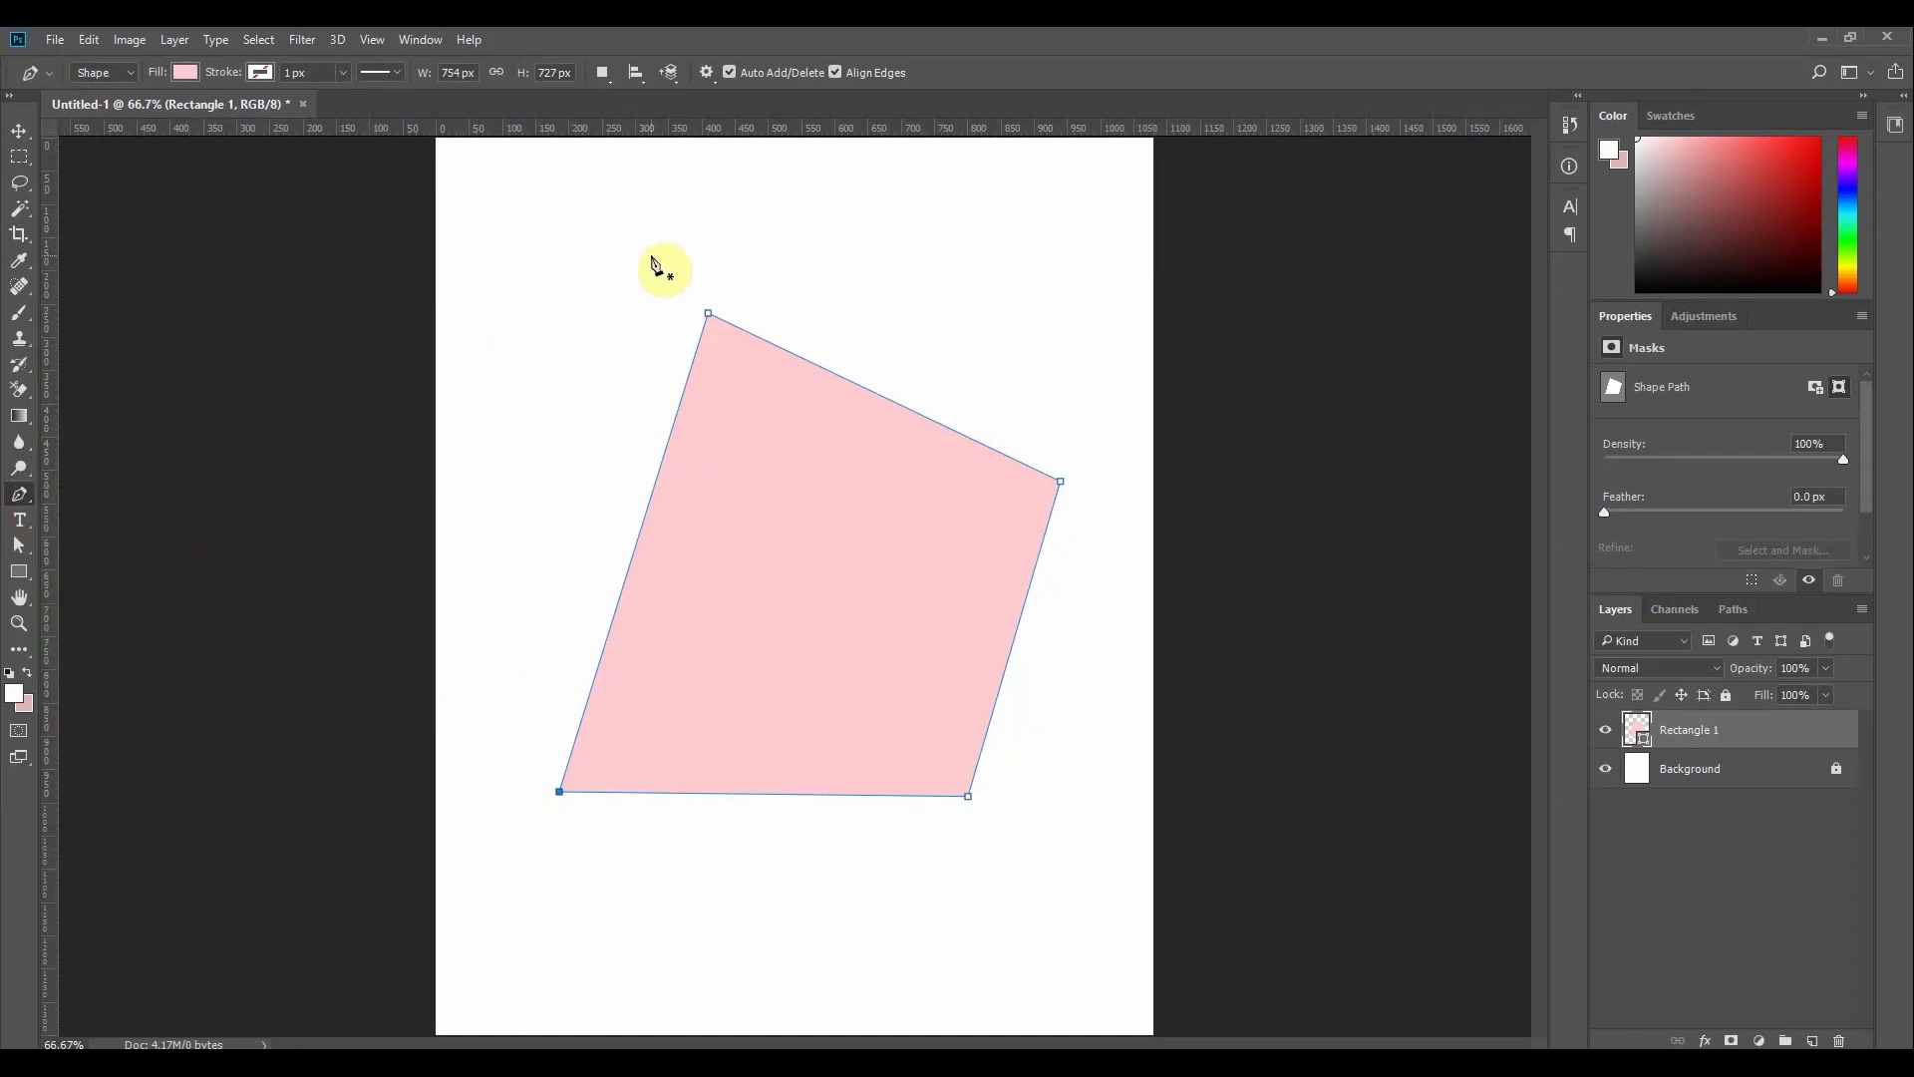
click(585, 220)
click(498, 305)
click(530, 379)
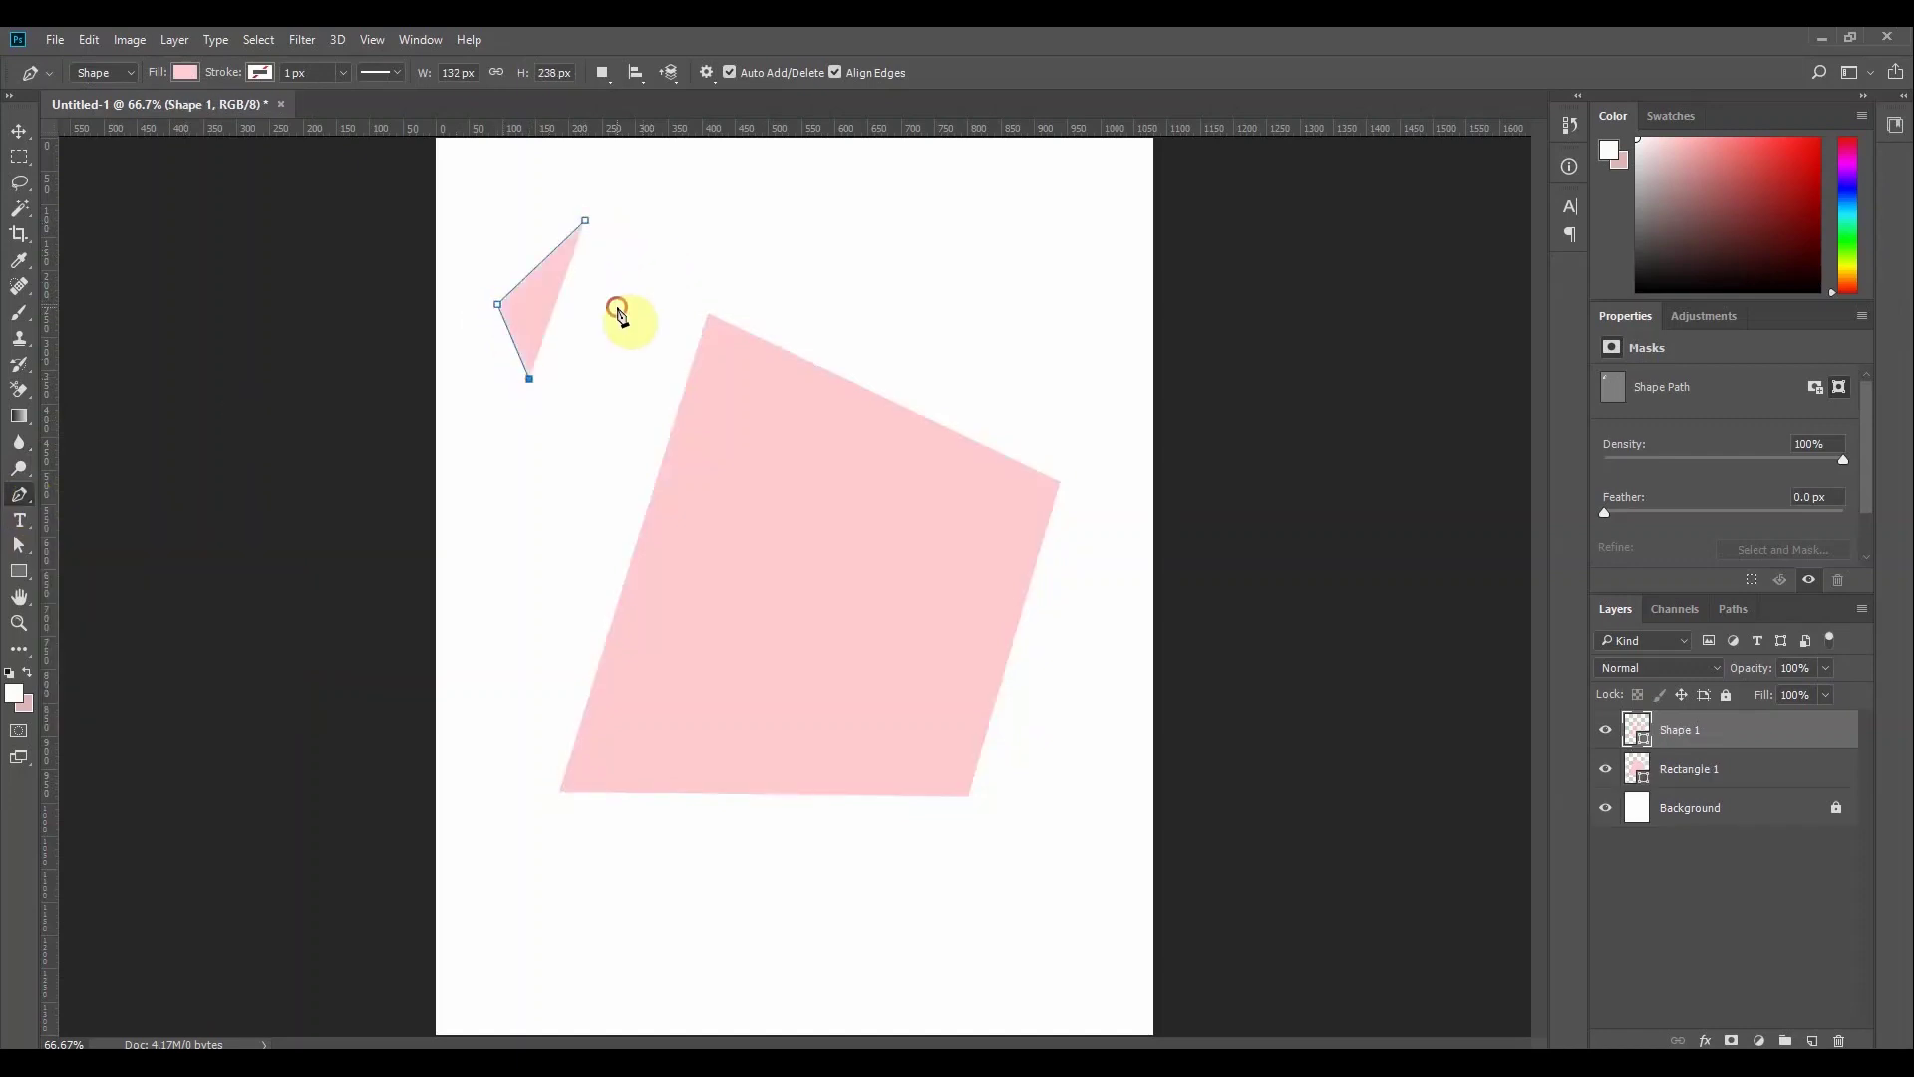
click(617, 307)
click(650, 247)
click(759, 200)
click(920, 274)
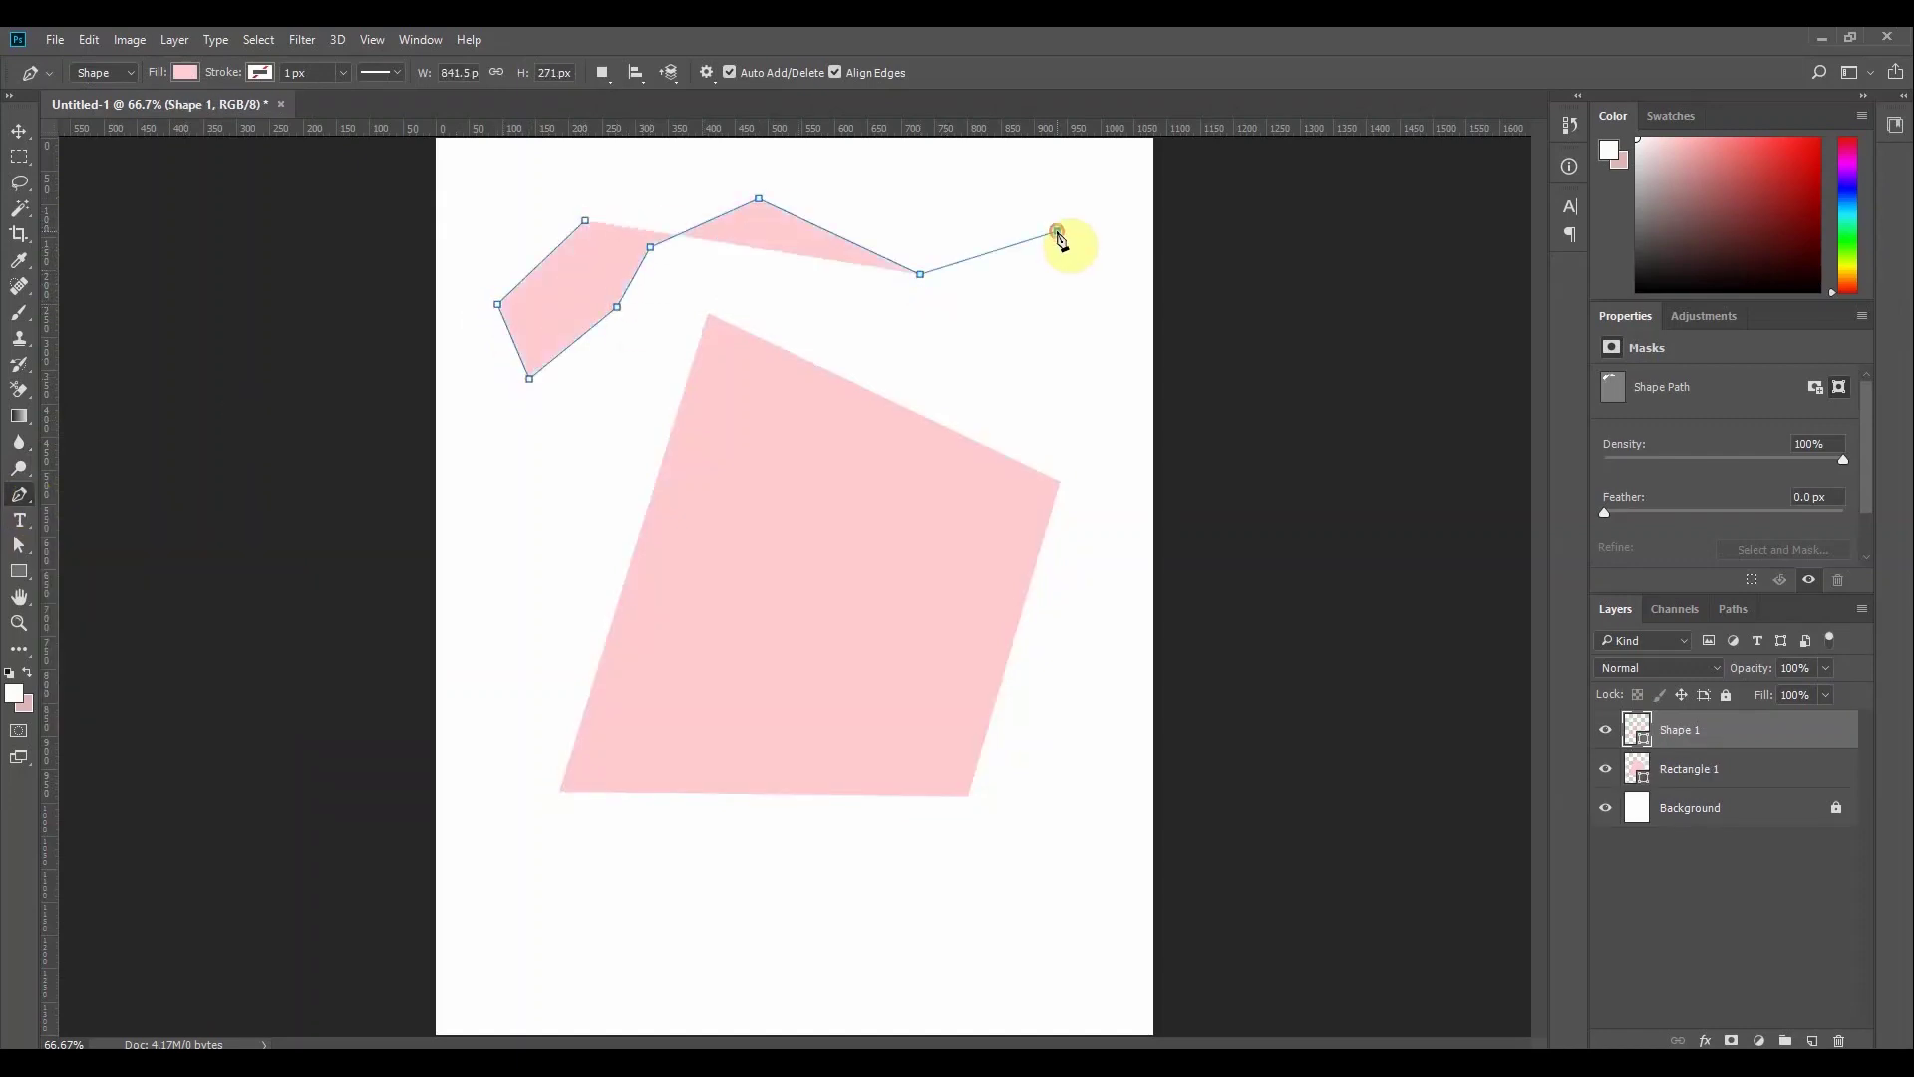
click(1057, 231)
mouse_move(807, 166)
mouse_down()
mouse_move(783, 209)
mouse_move(751, 175)
mouse_move(769, 170)
mouse_up()
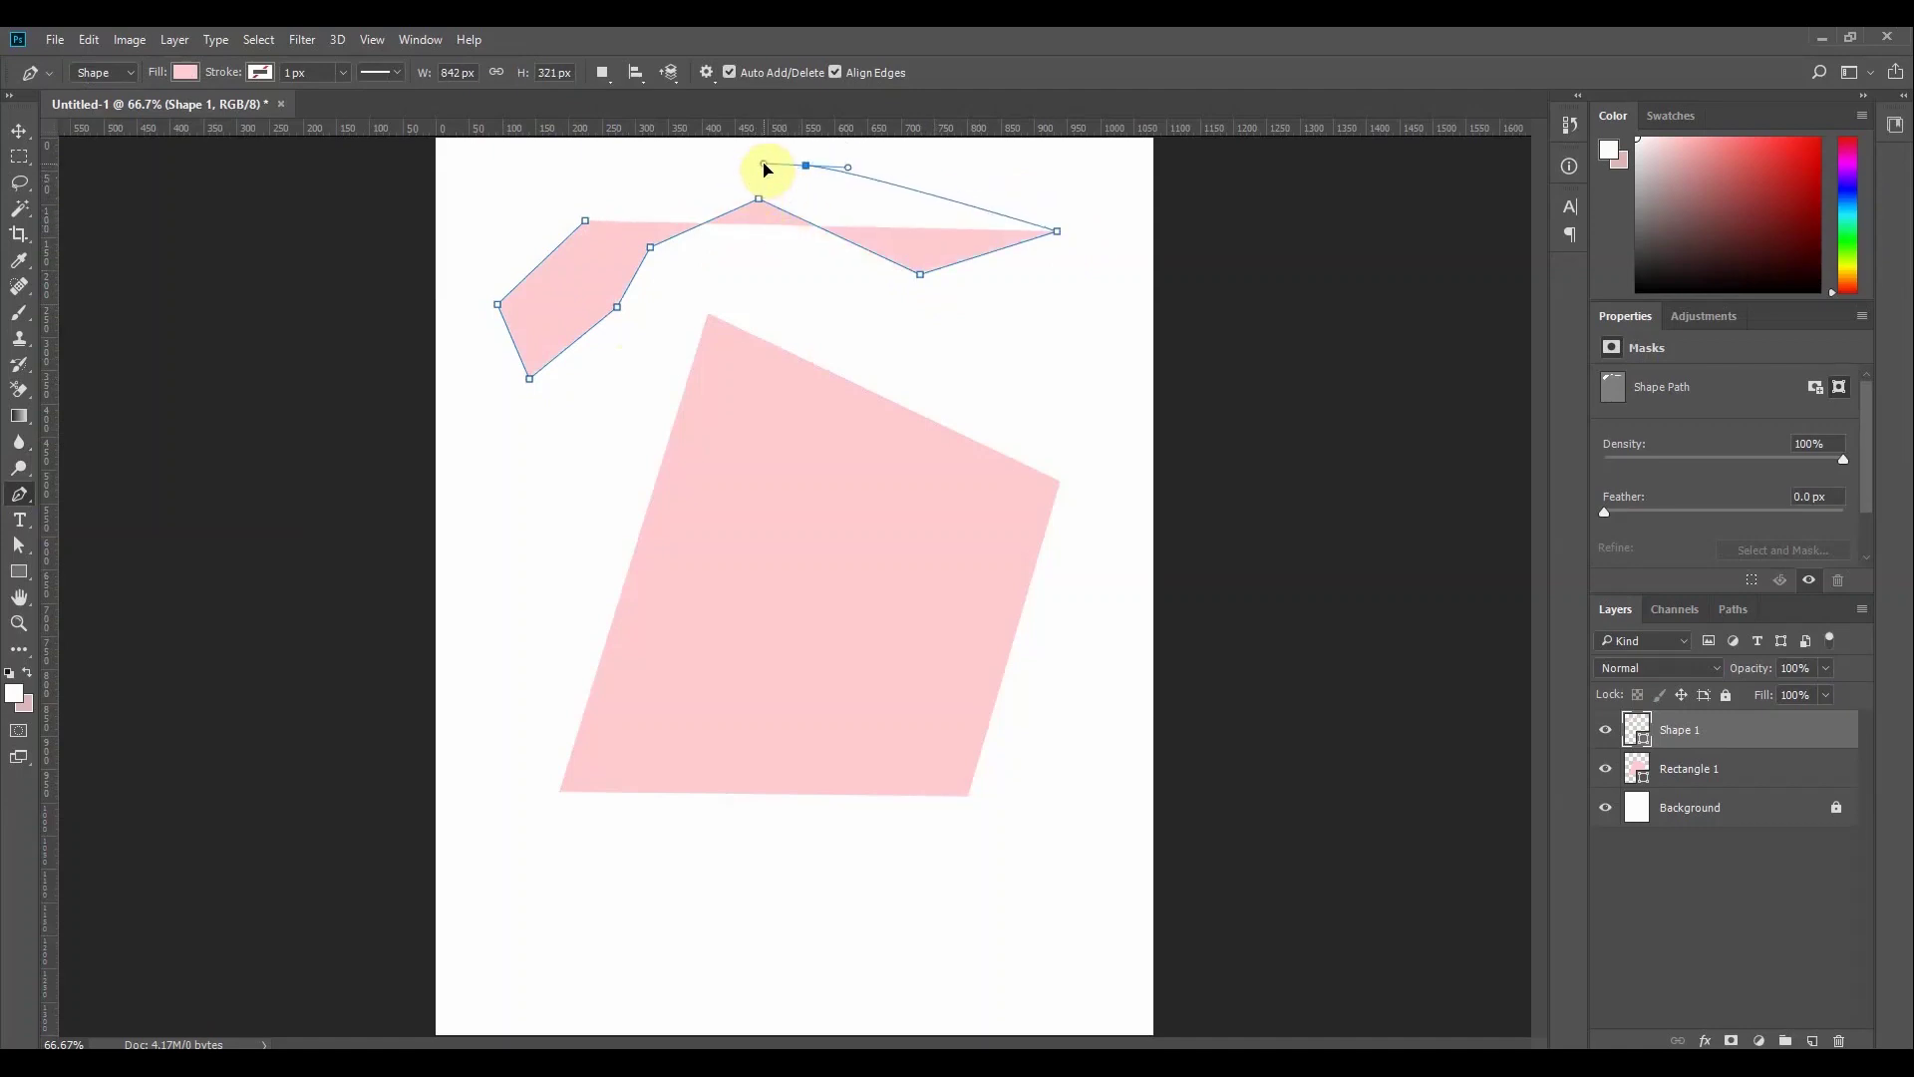
click(922, 319)
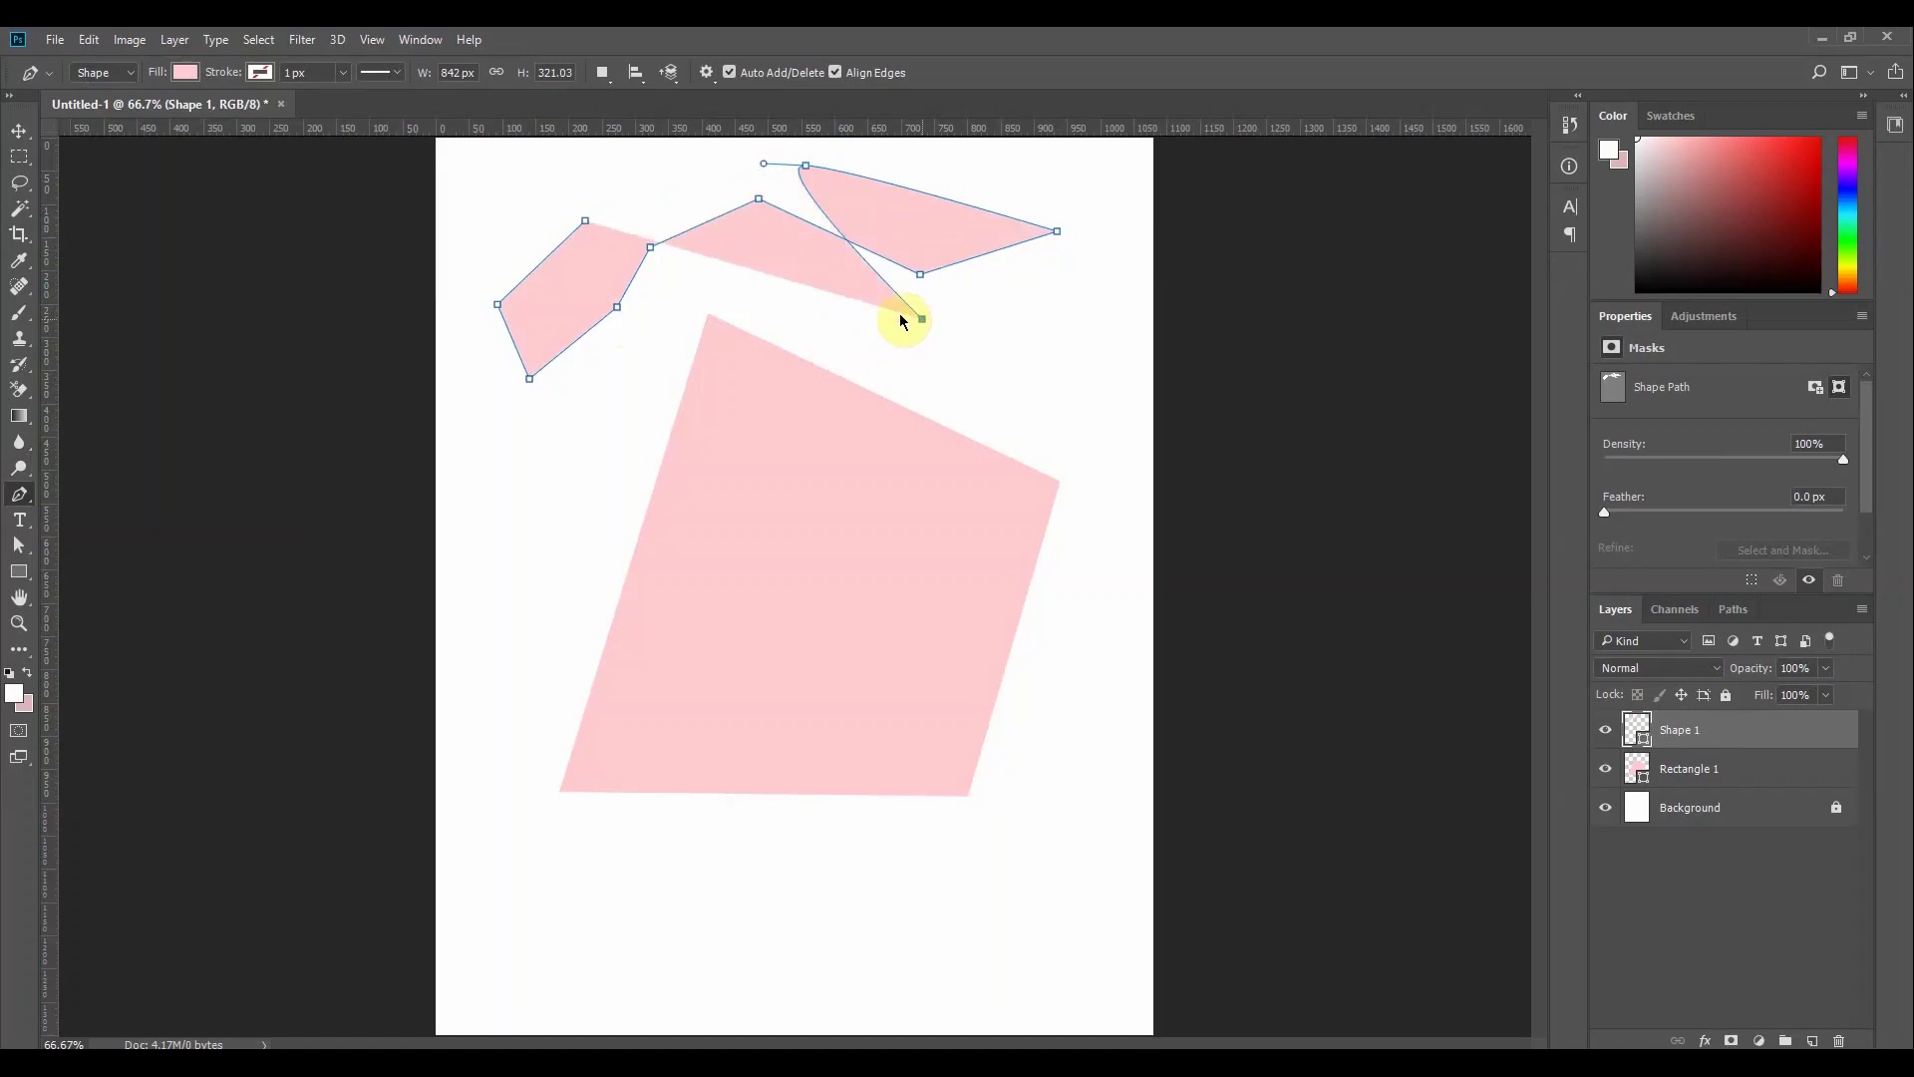
Select the pen-drawn shape above the quadrilateral with the Move tool and delete it
click(20, 130)
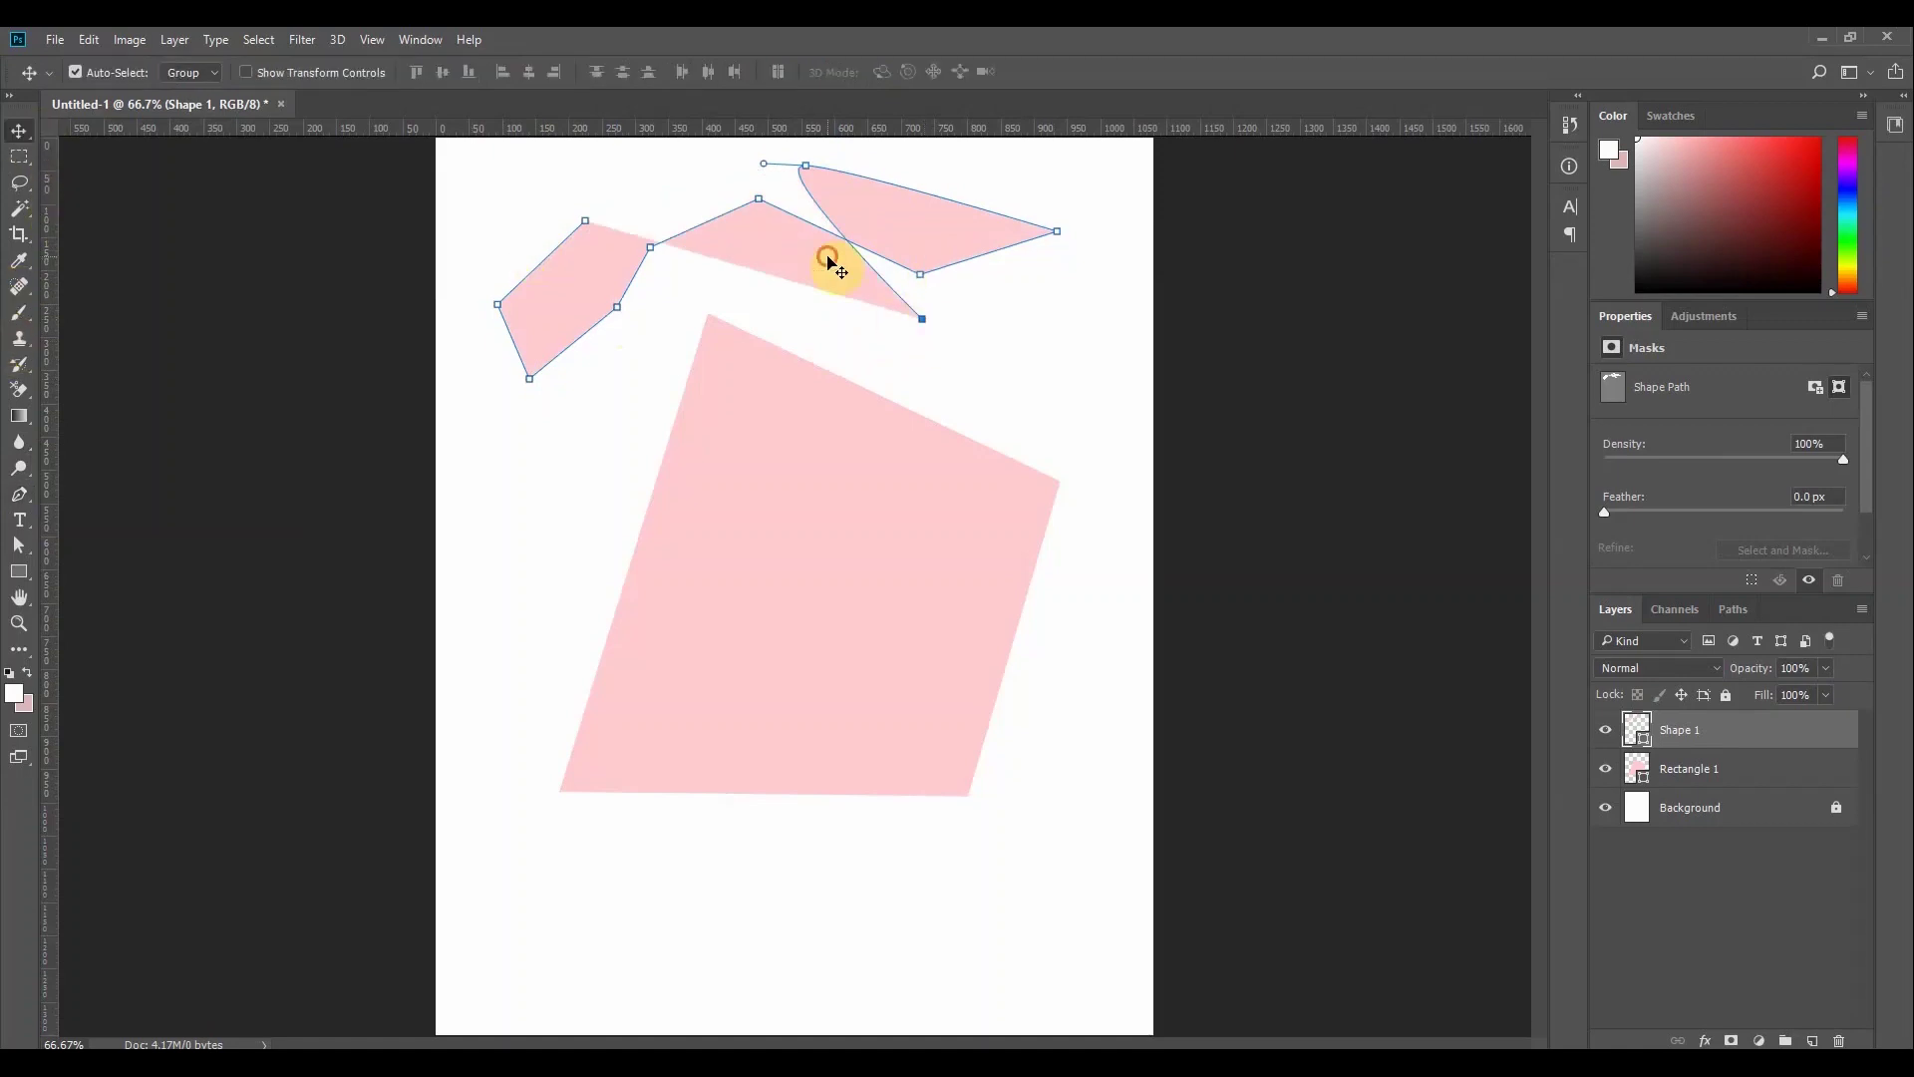
mouse_move(833, 265)
mouse_down()
mouse_move(850, 325)
mouse_move(846, 275)
mouse_up()
key(ctrl+e)
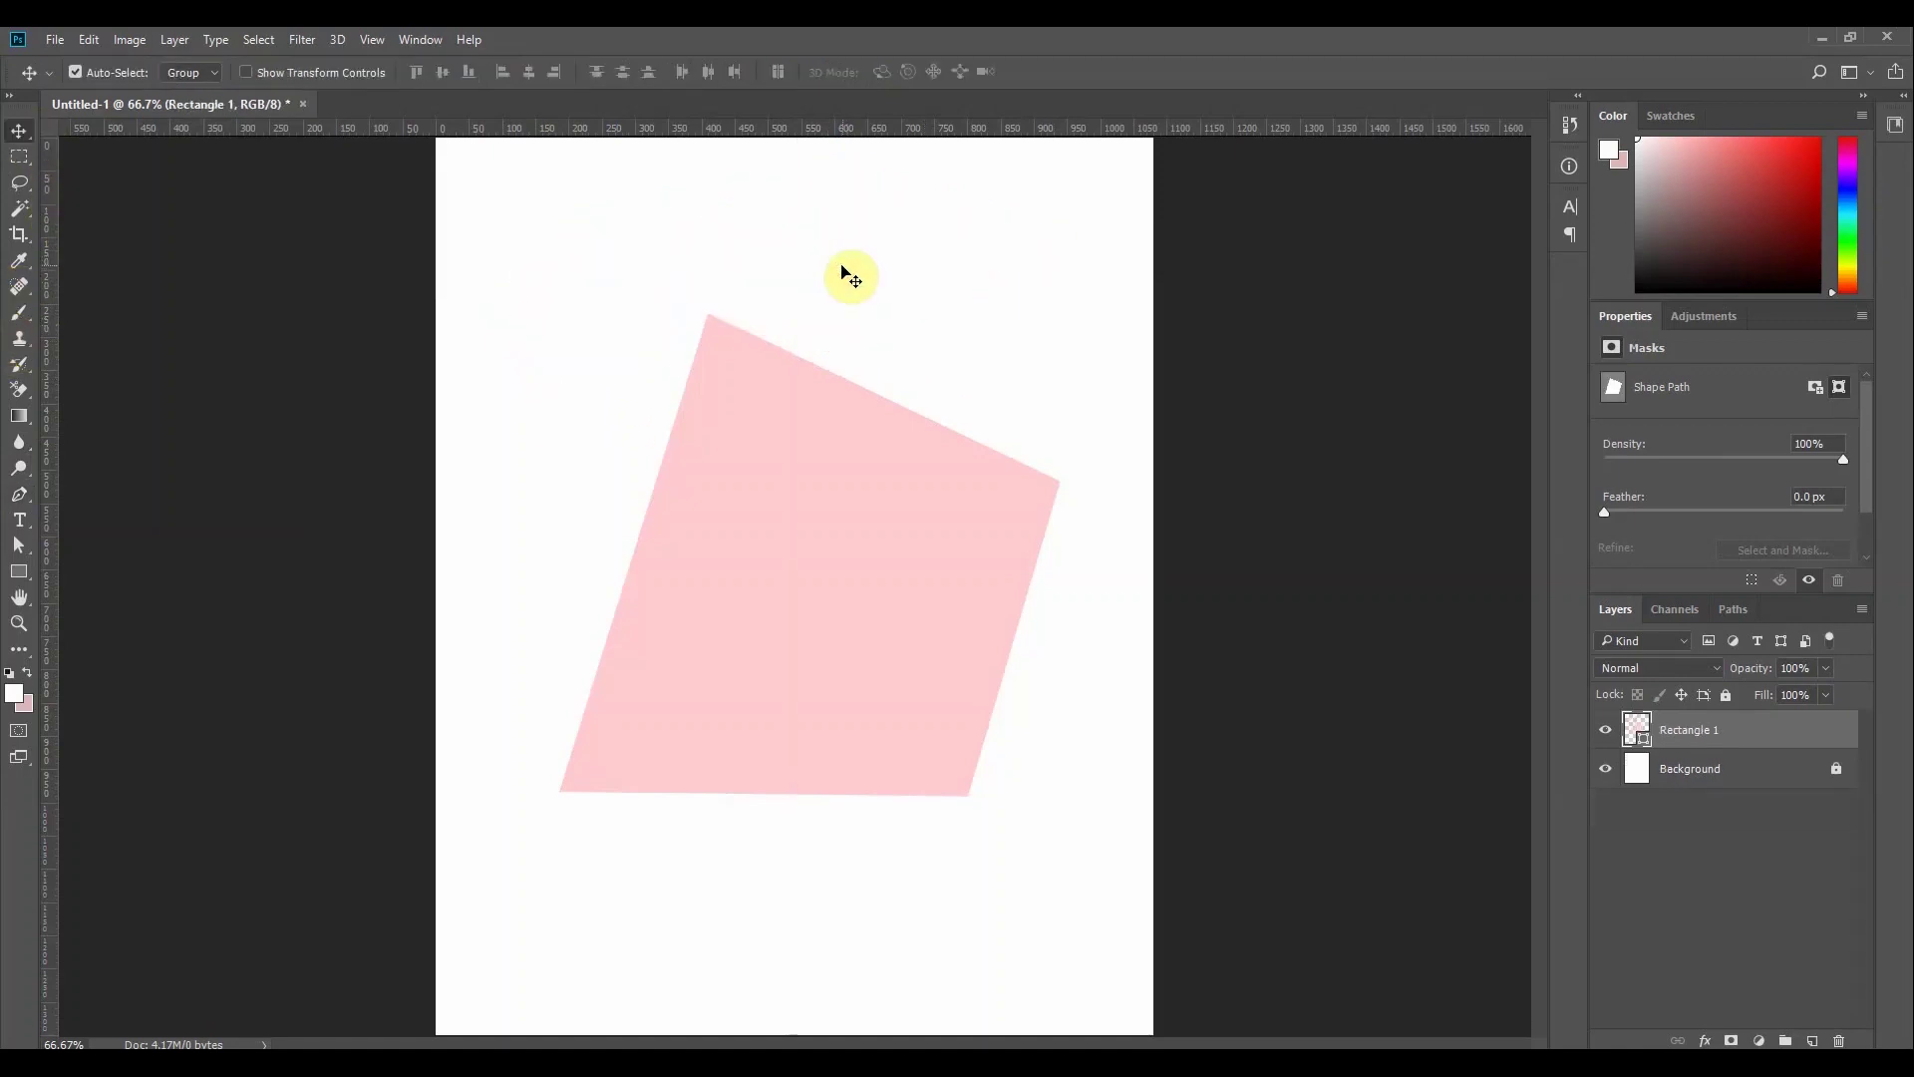
Try to start a new Pen Tool shape on the blank canvas beside the quadrilateral while the quadrilateral's layer is selected
click(20, 495)
right_click(32, 497)
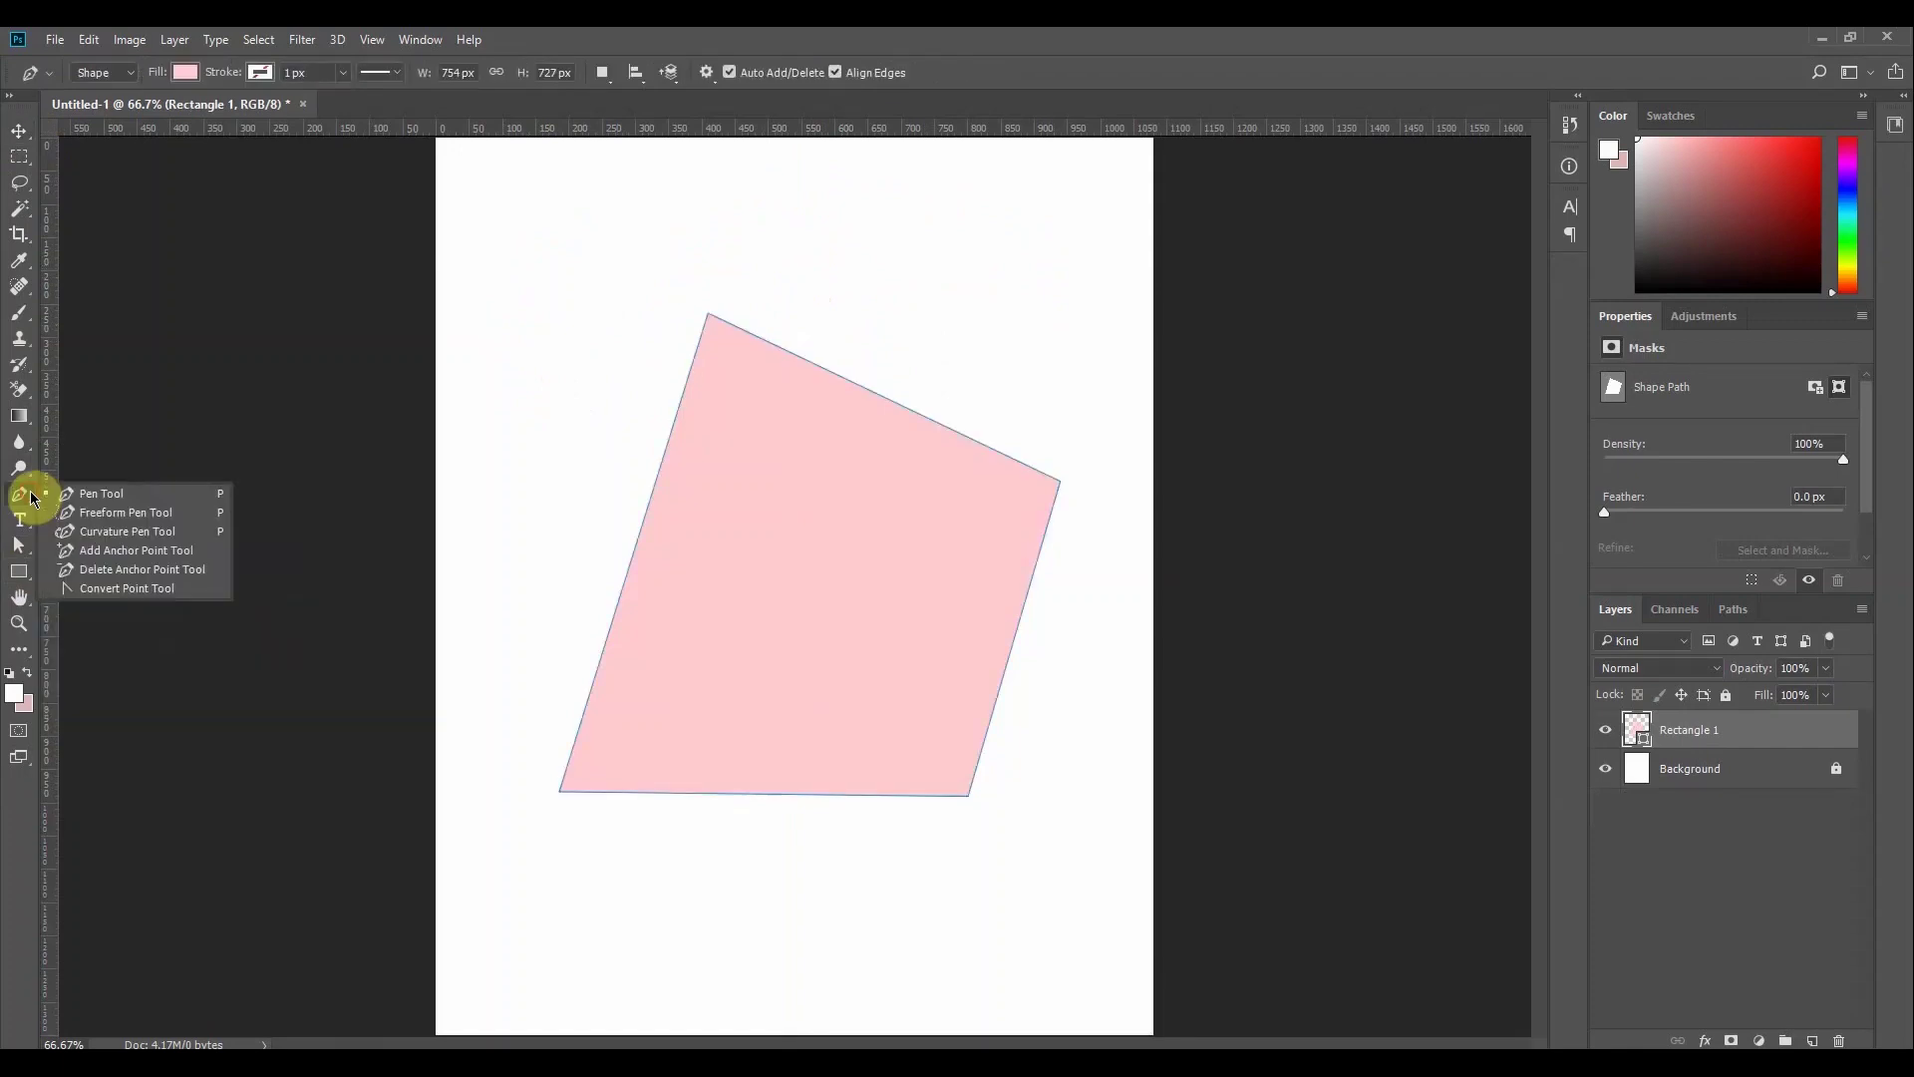
click(30, 496)
click(605, 241)
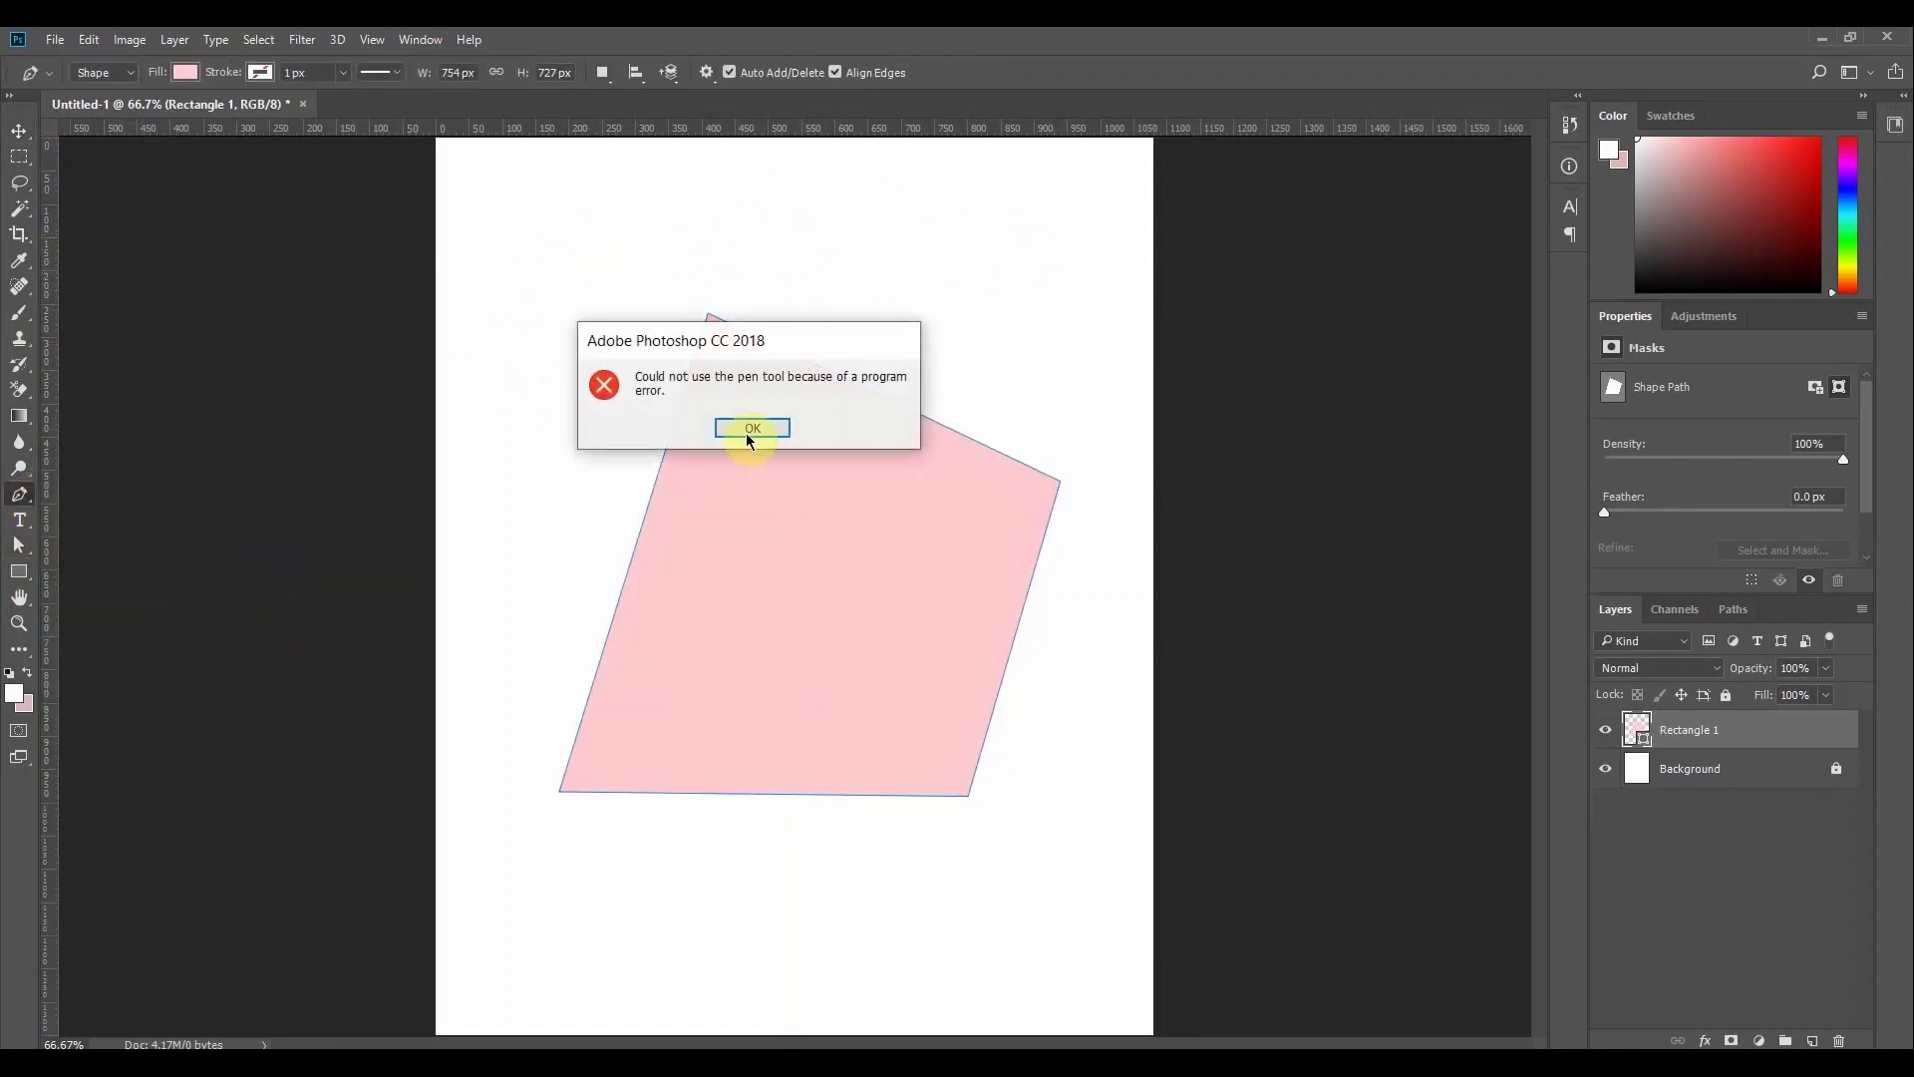
click(749, 427)
click(481, 326)
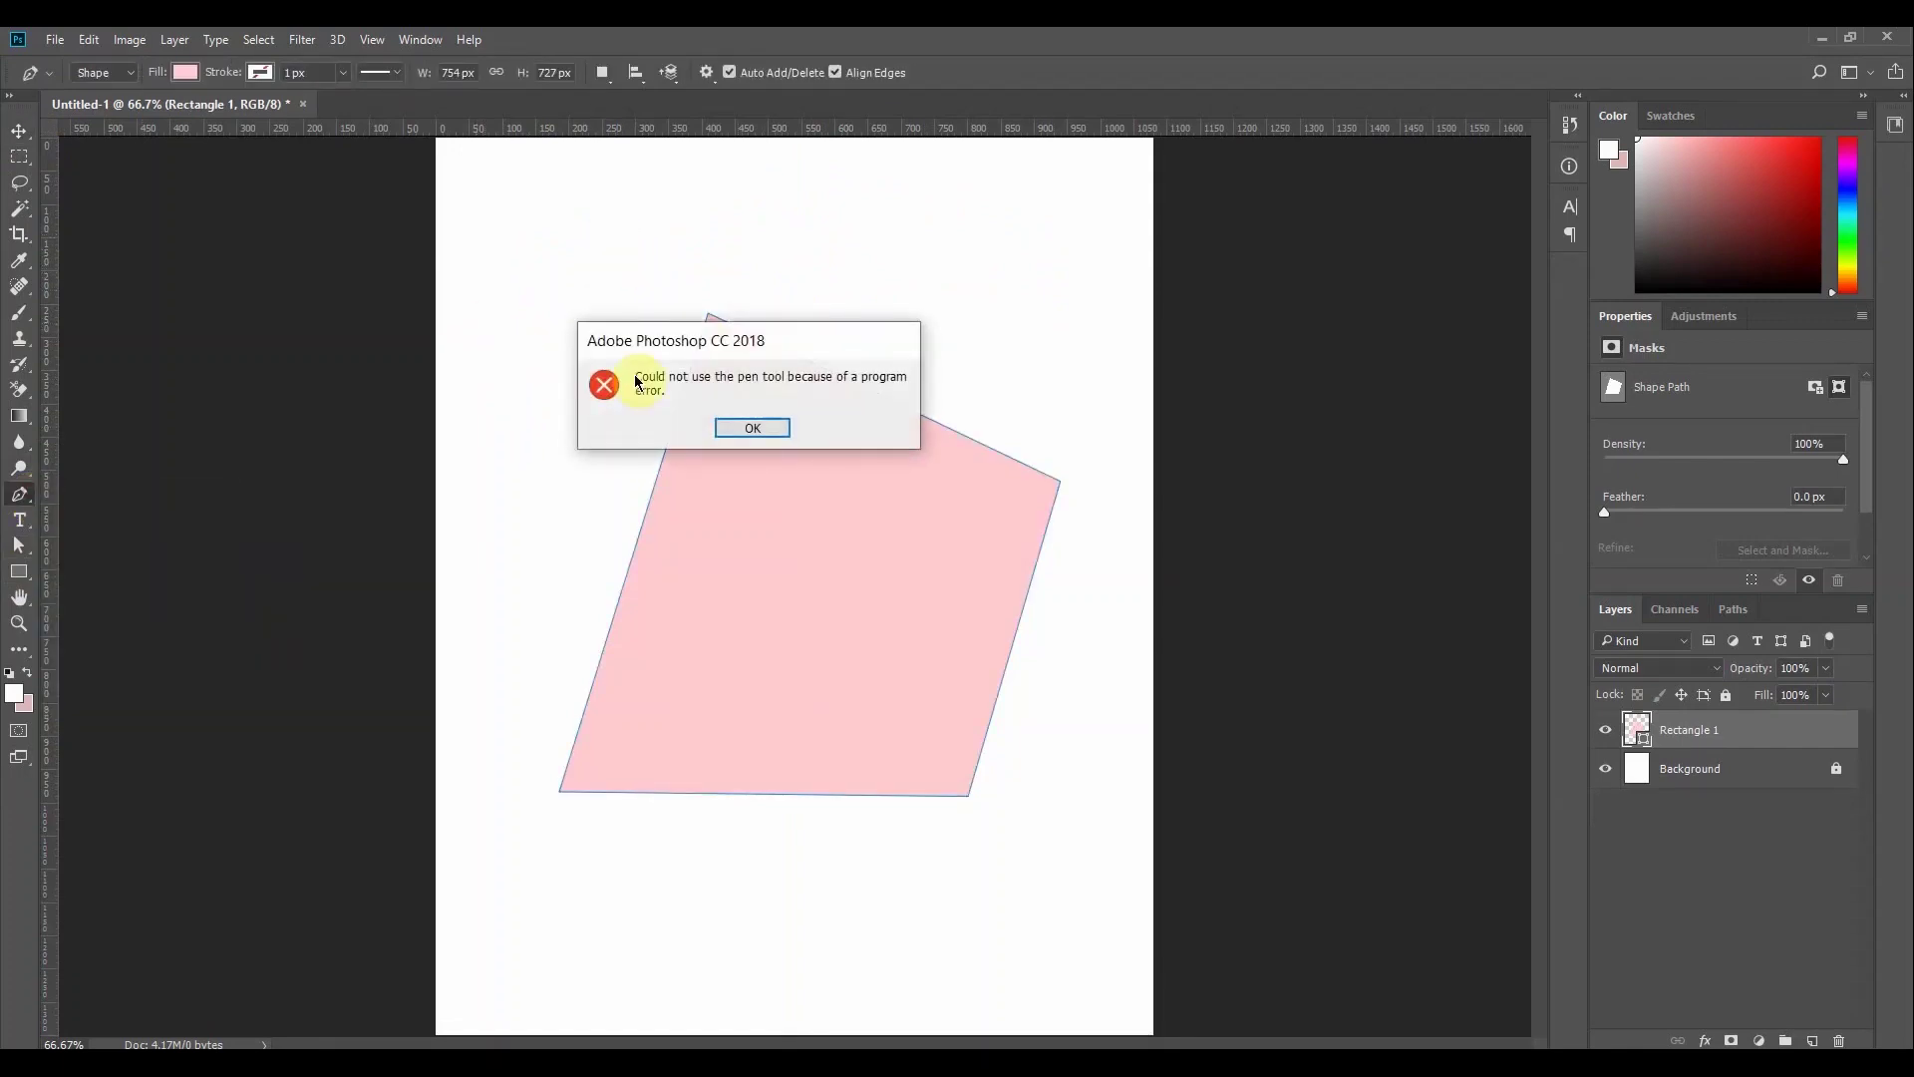
click(750, 428)
click(742, 456)
click(750, 428)
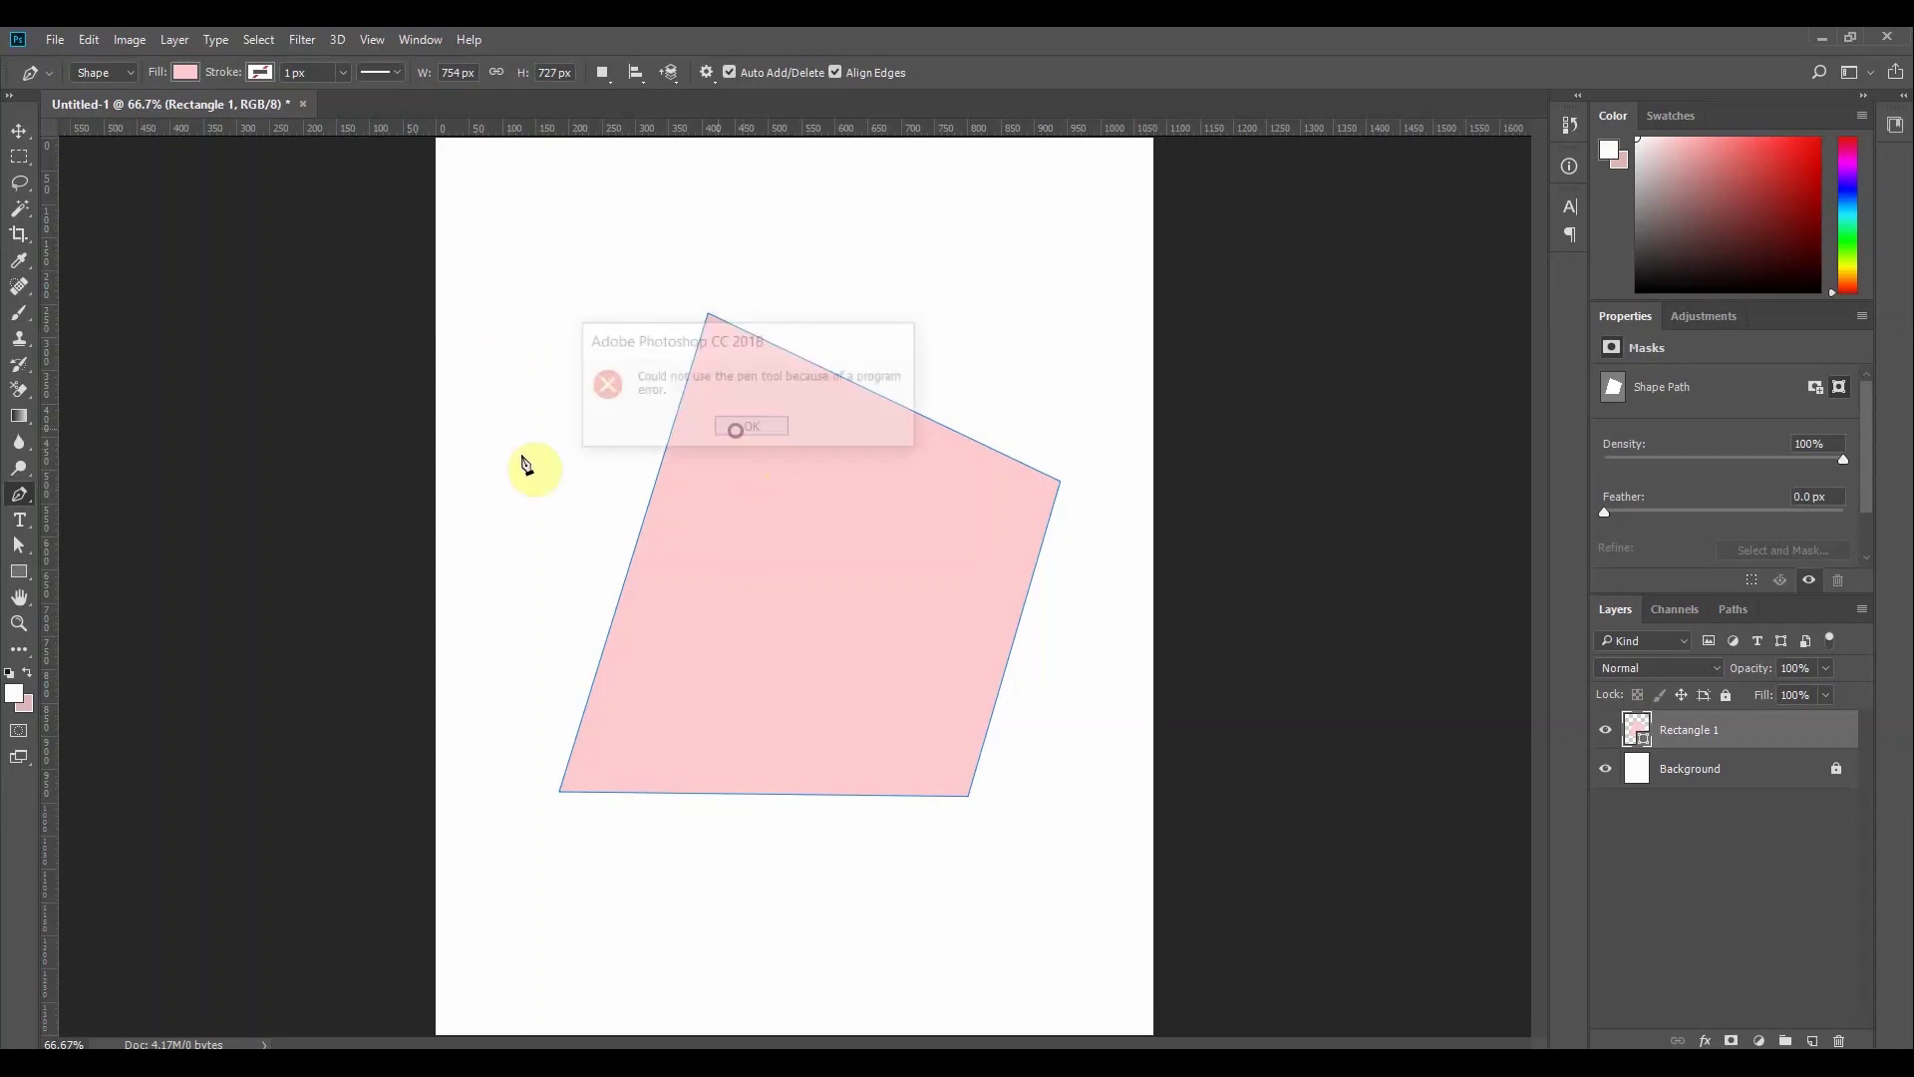
drag(19, 499, 94, 499)
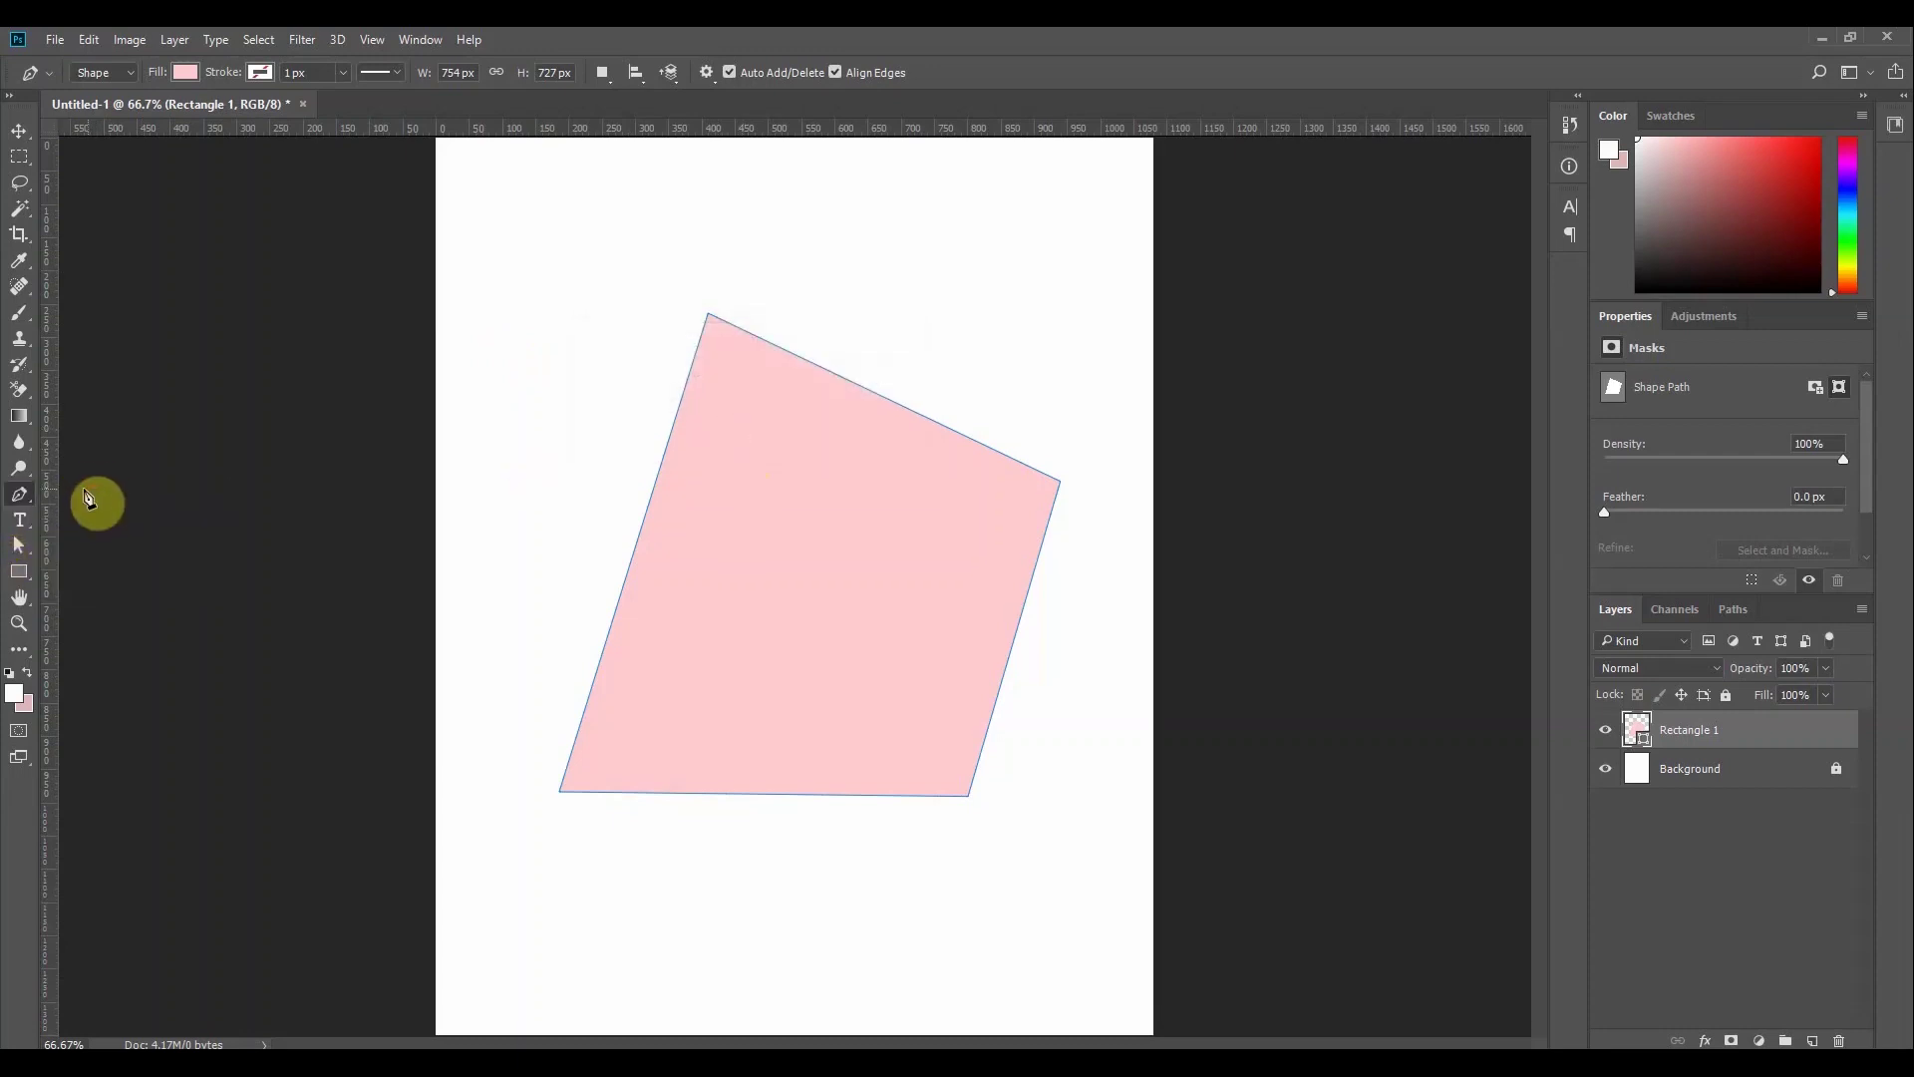
click(543, 212)
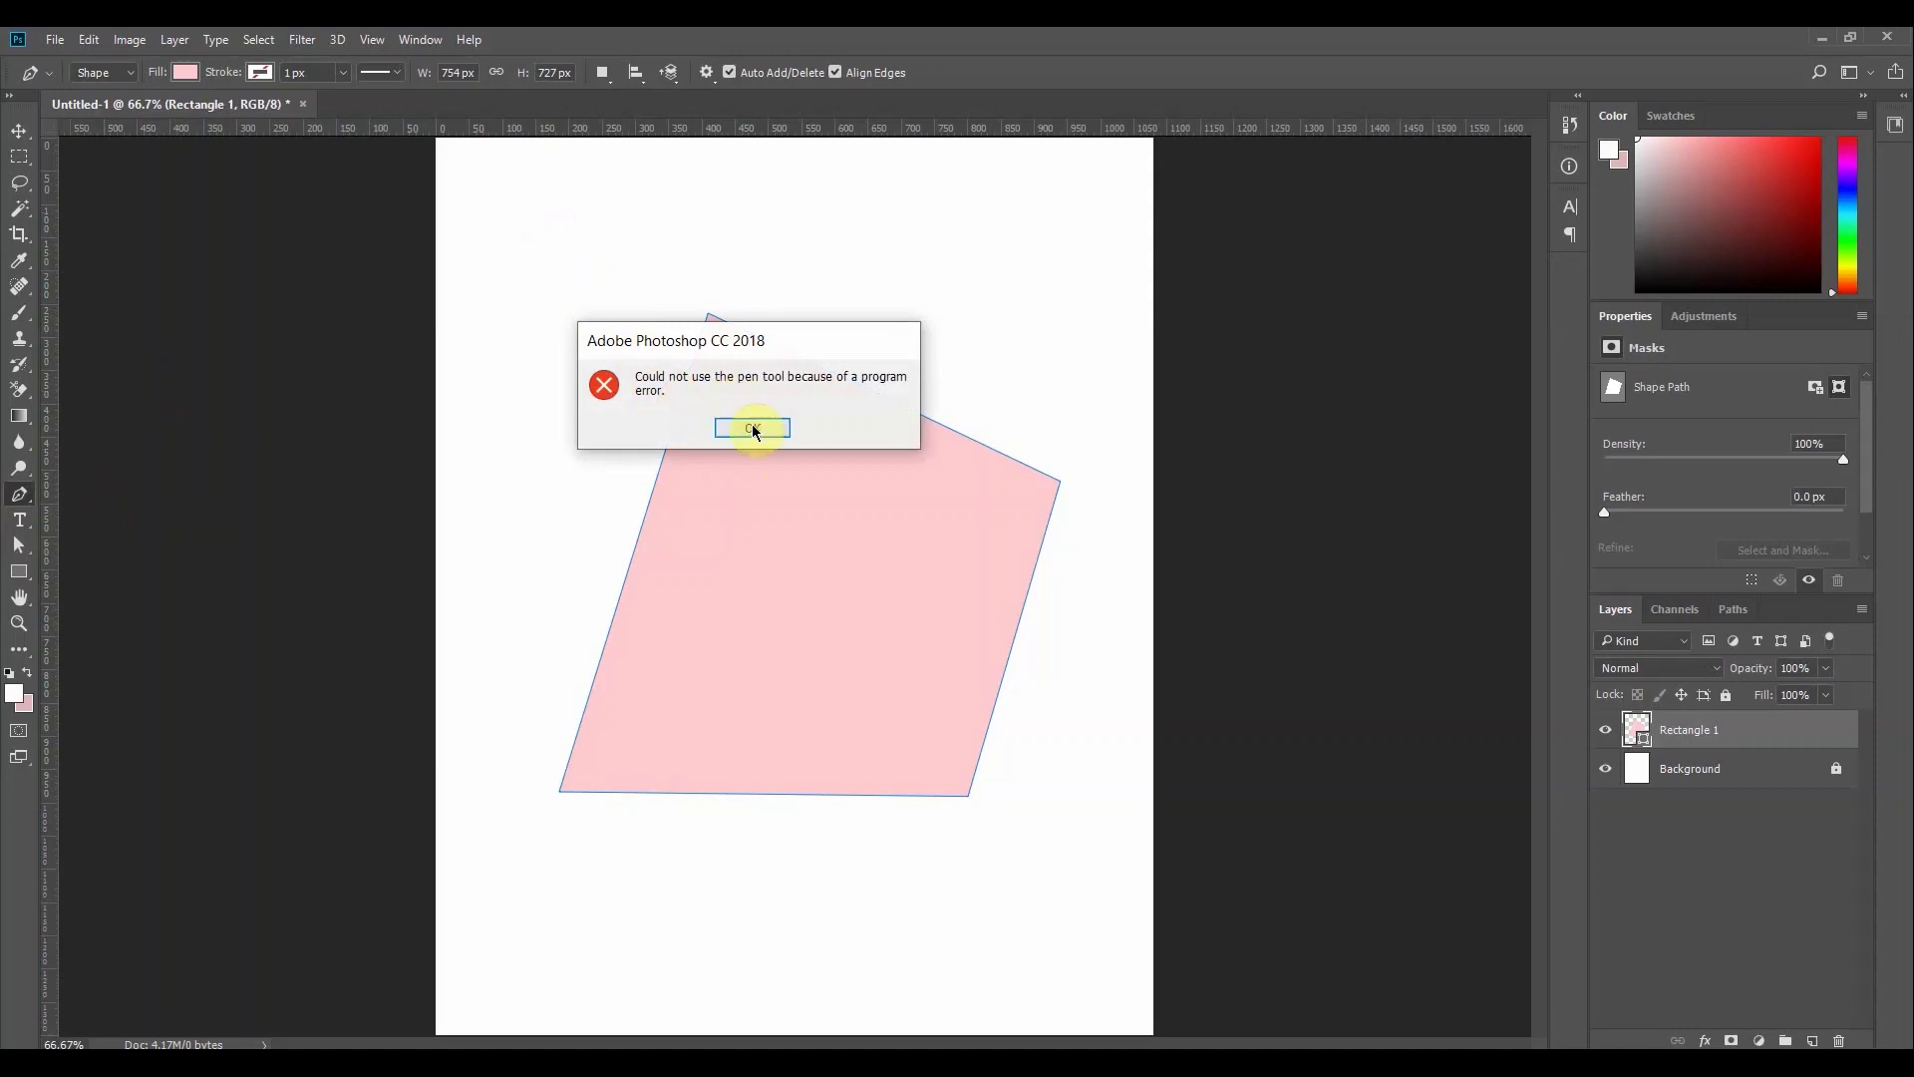
click(752, 428)
click(594, 261)
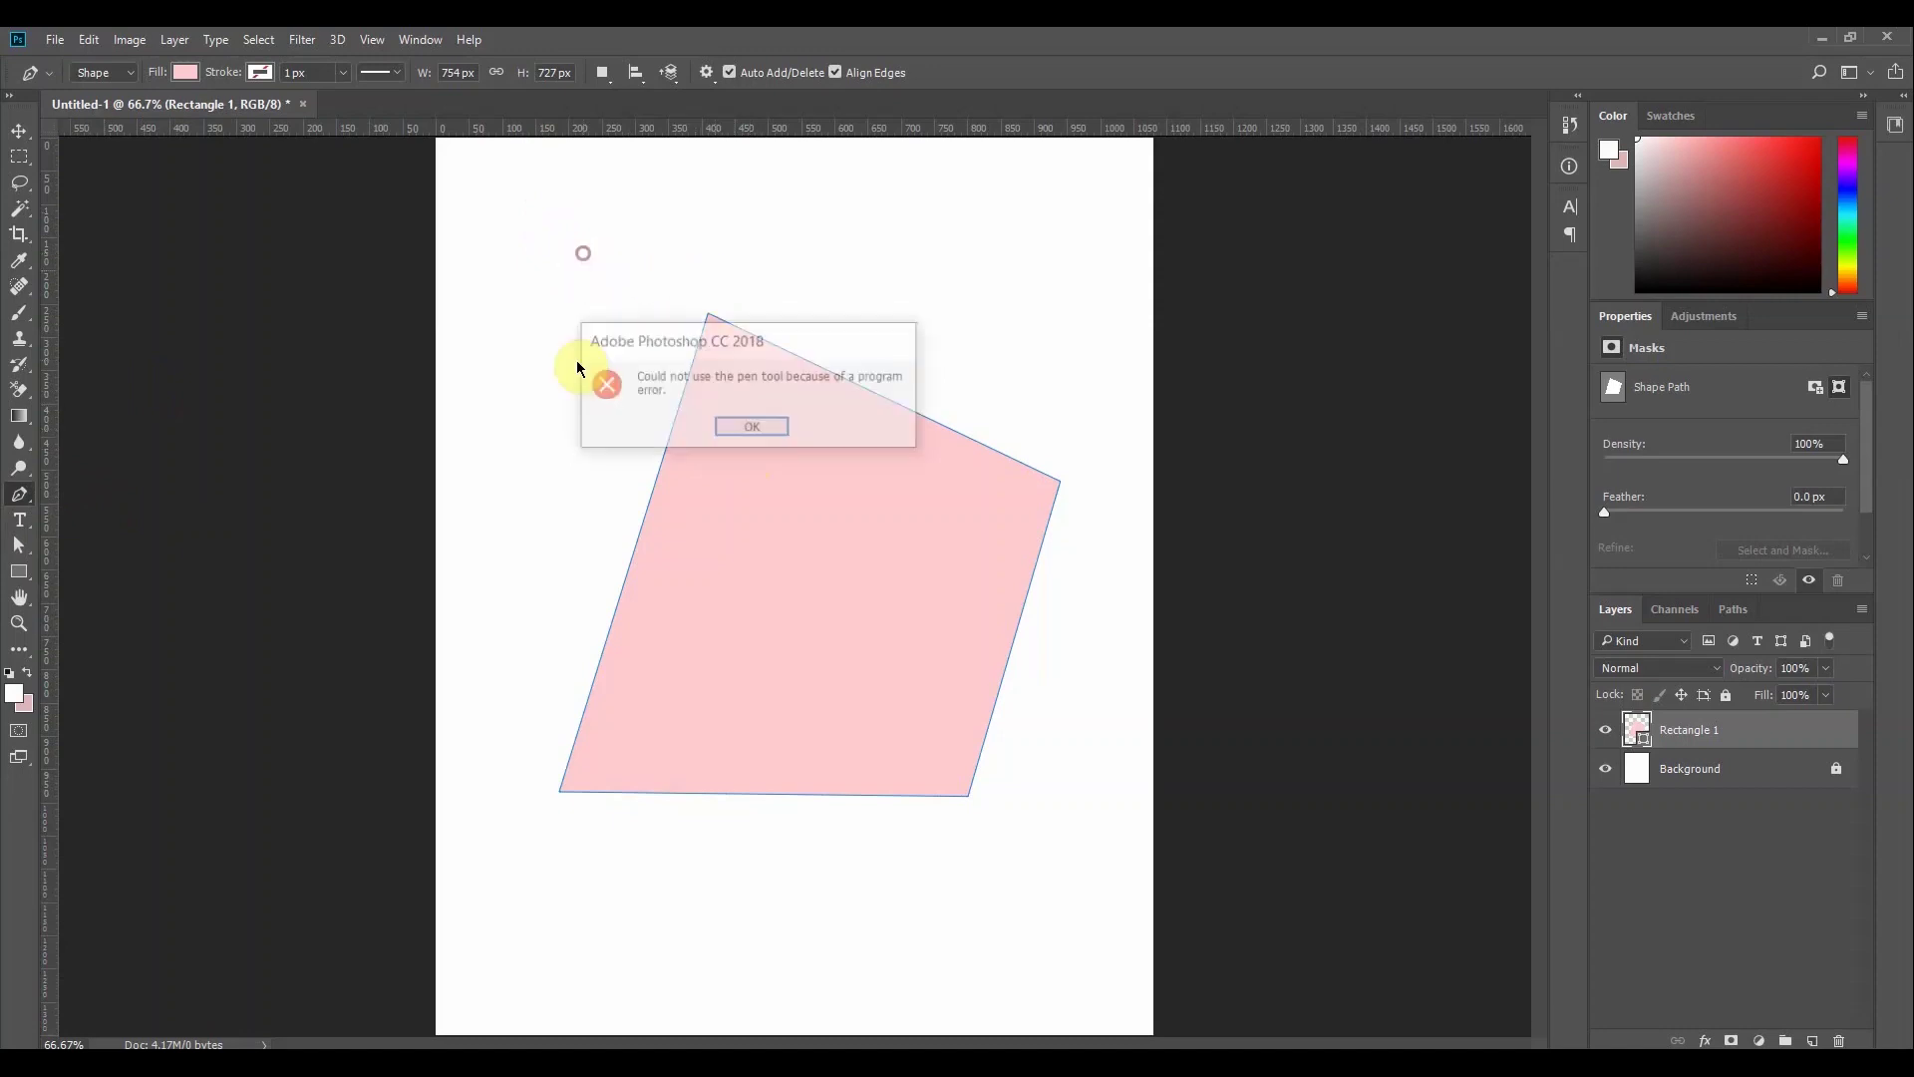
click(735, 430)
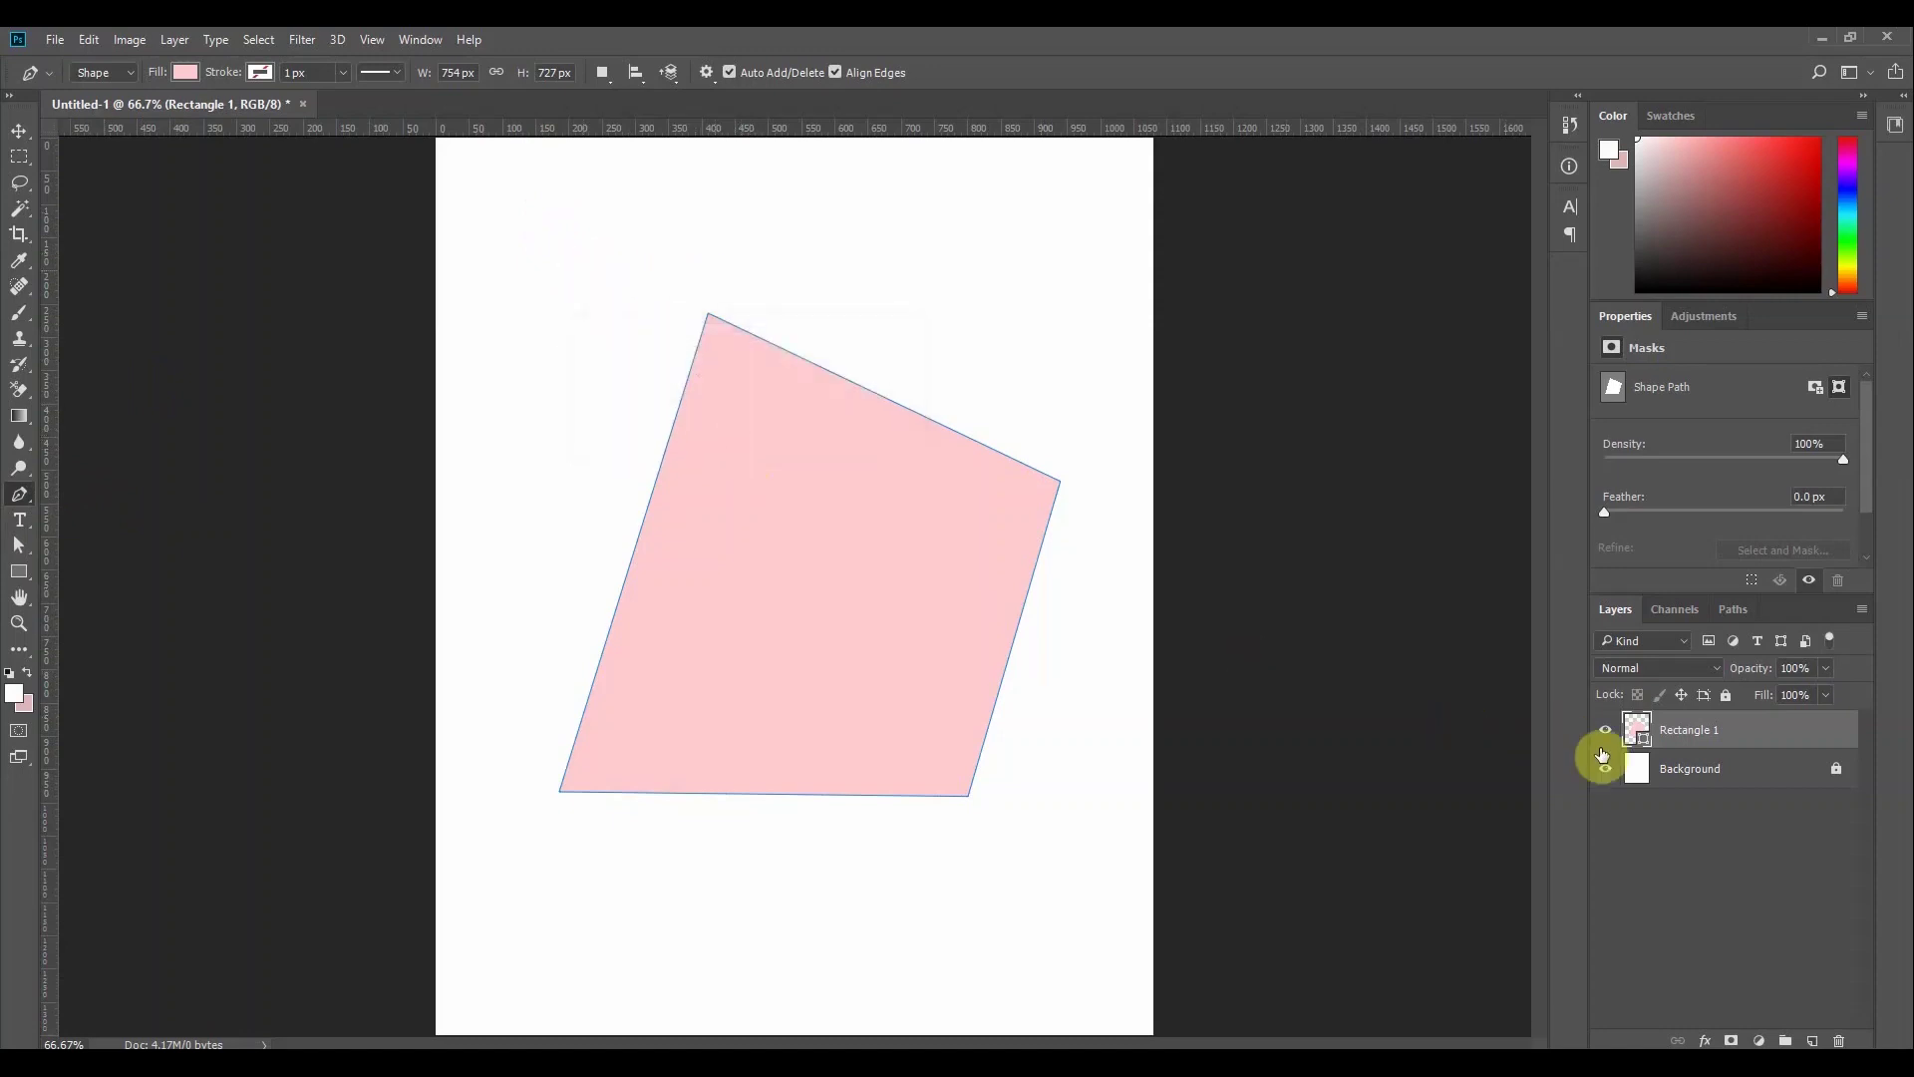
click(1648, 769)
drag(644, 350, 620, 507)
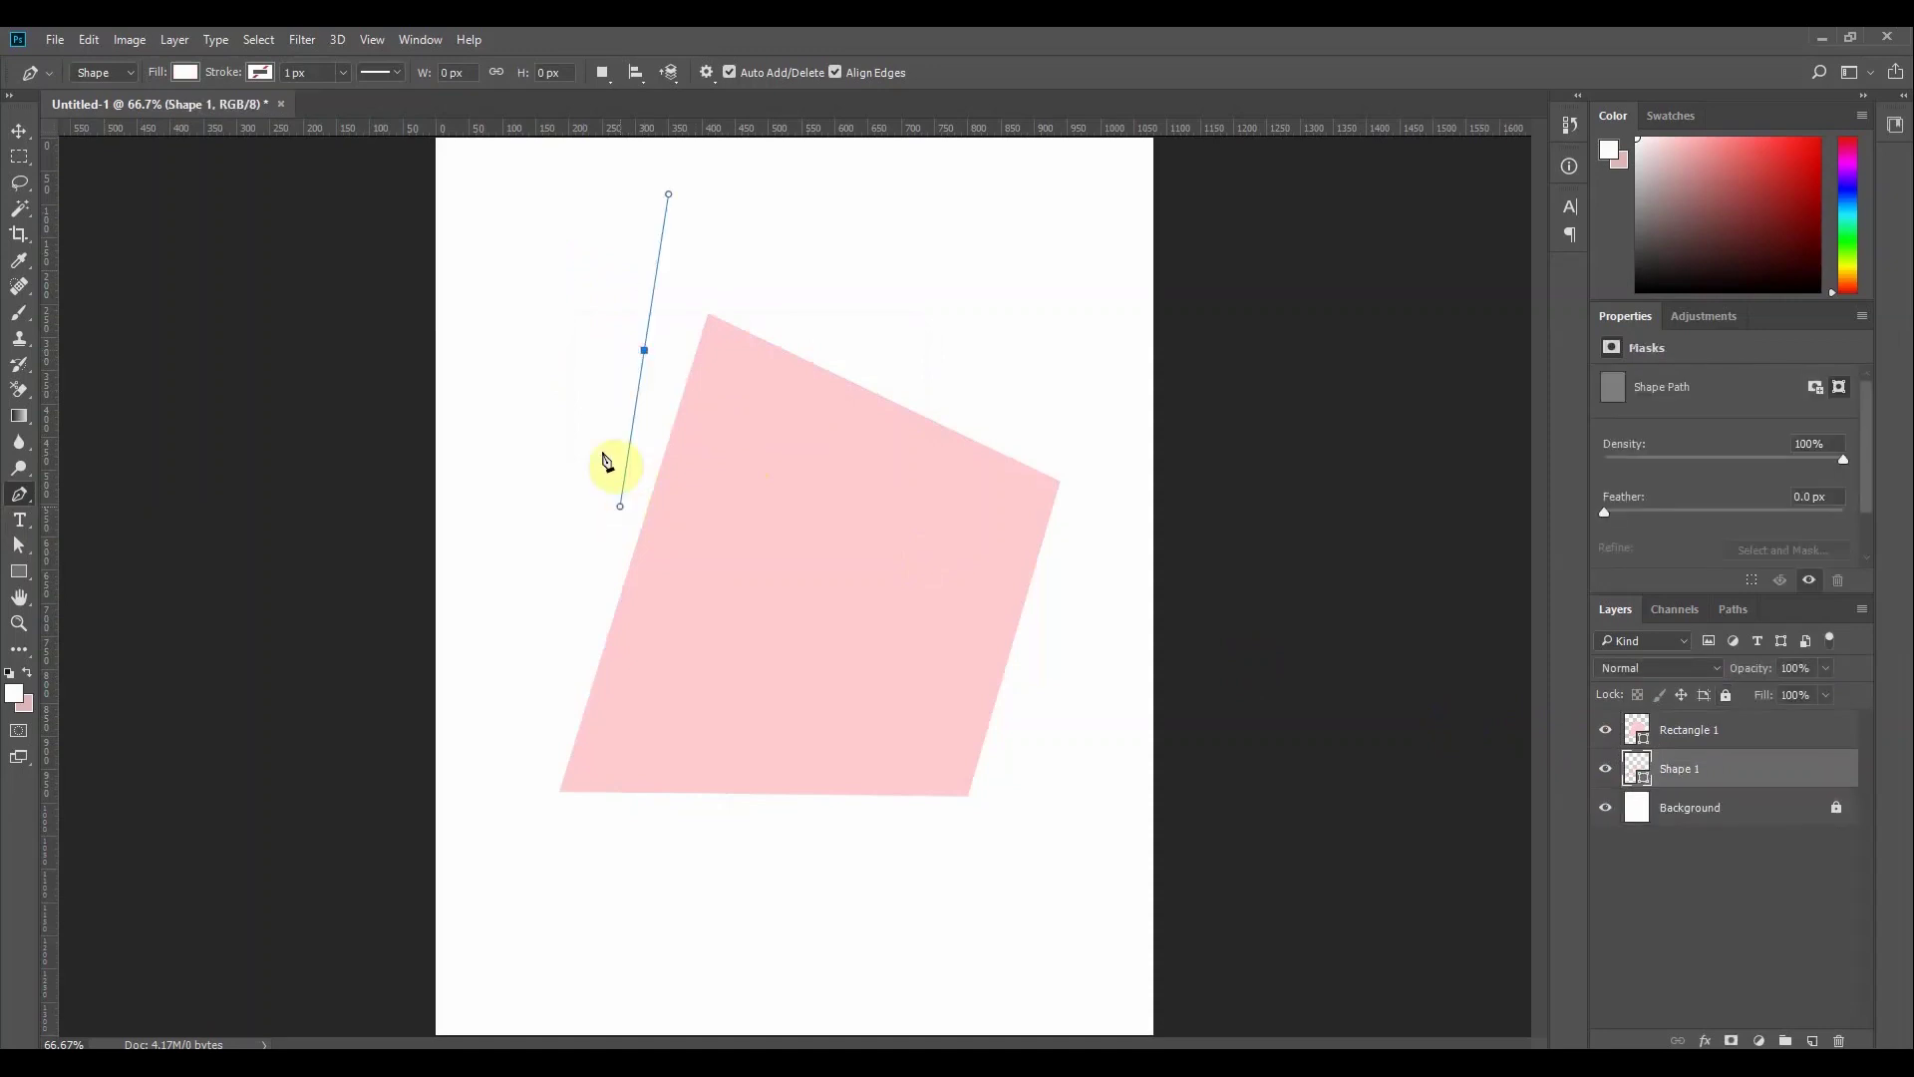
click(17, 130)
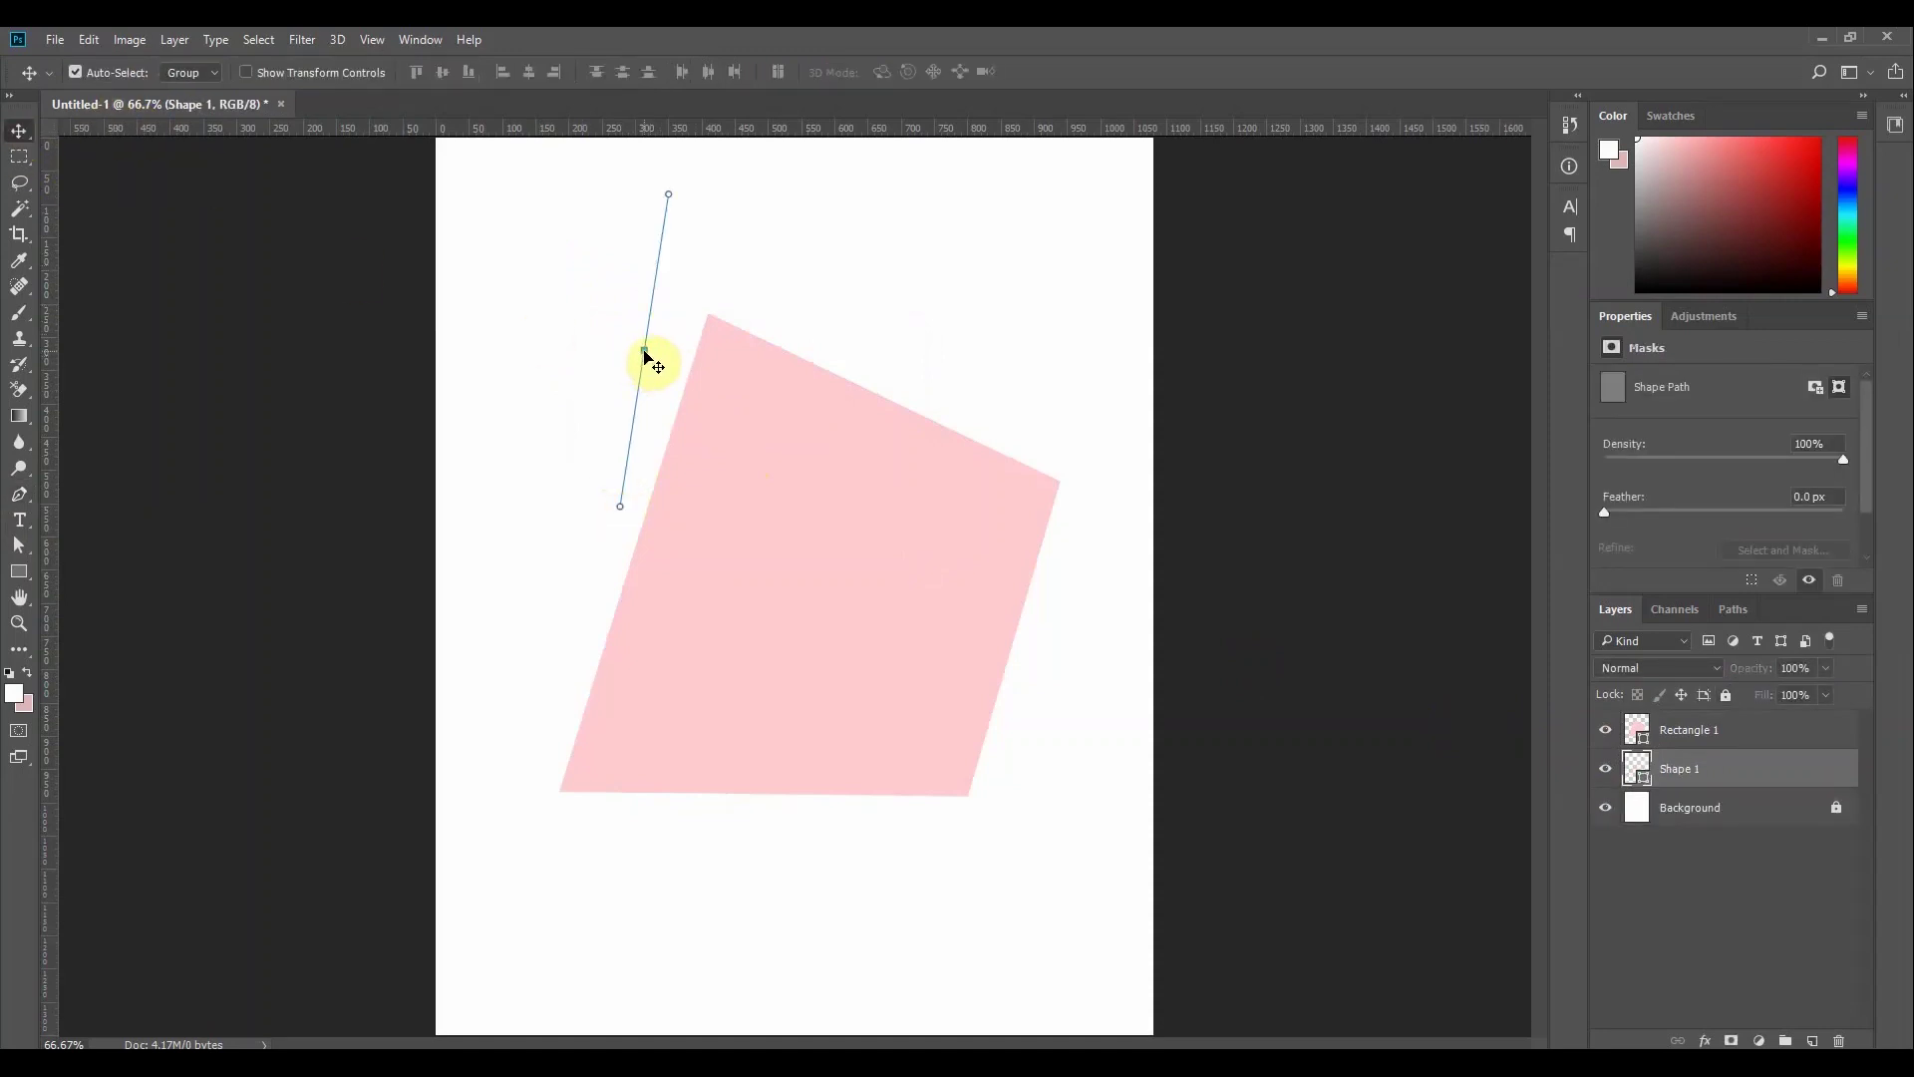
key(Delete)
click(638, 329)
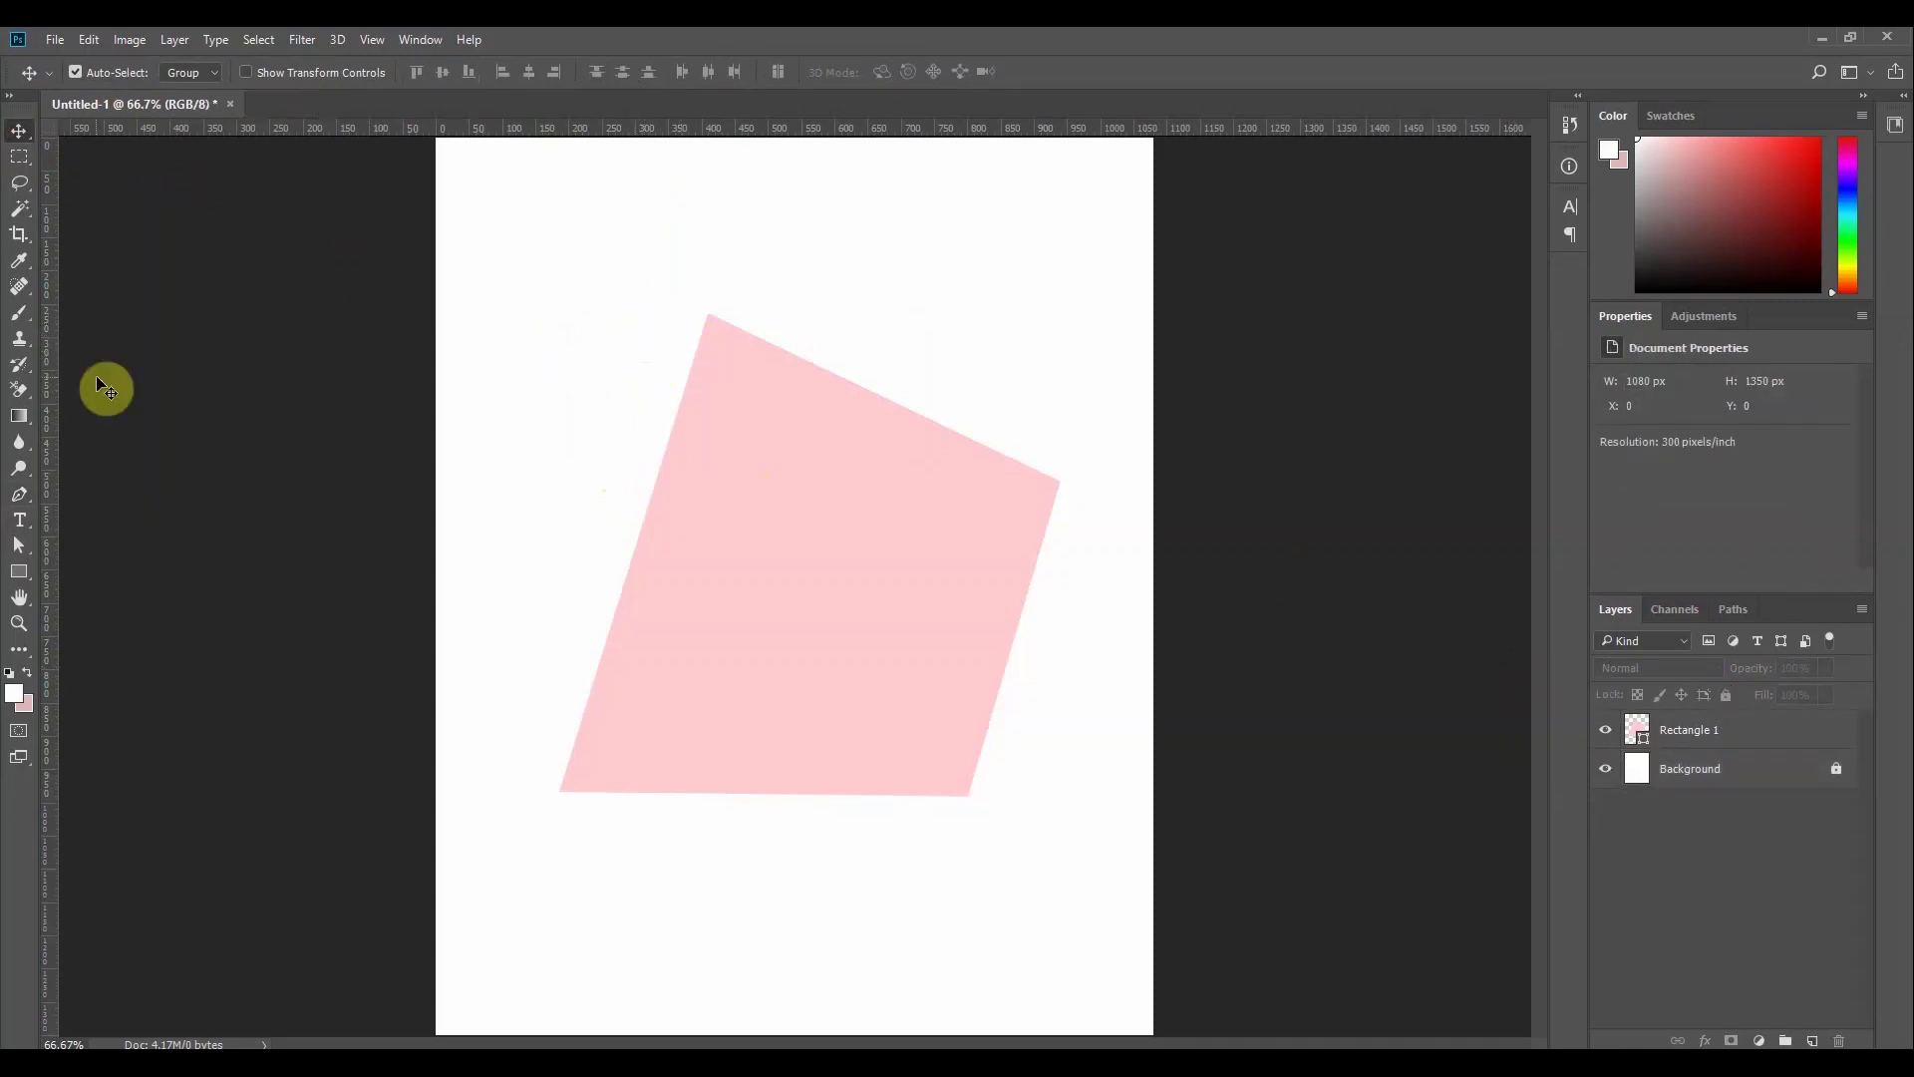
Draw a closed Pen Tool shape about 410 x 264 px in the canvas's upper left, mixing straight segments and curves
click(9, 504)
click(531, 253)
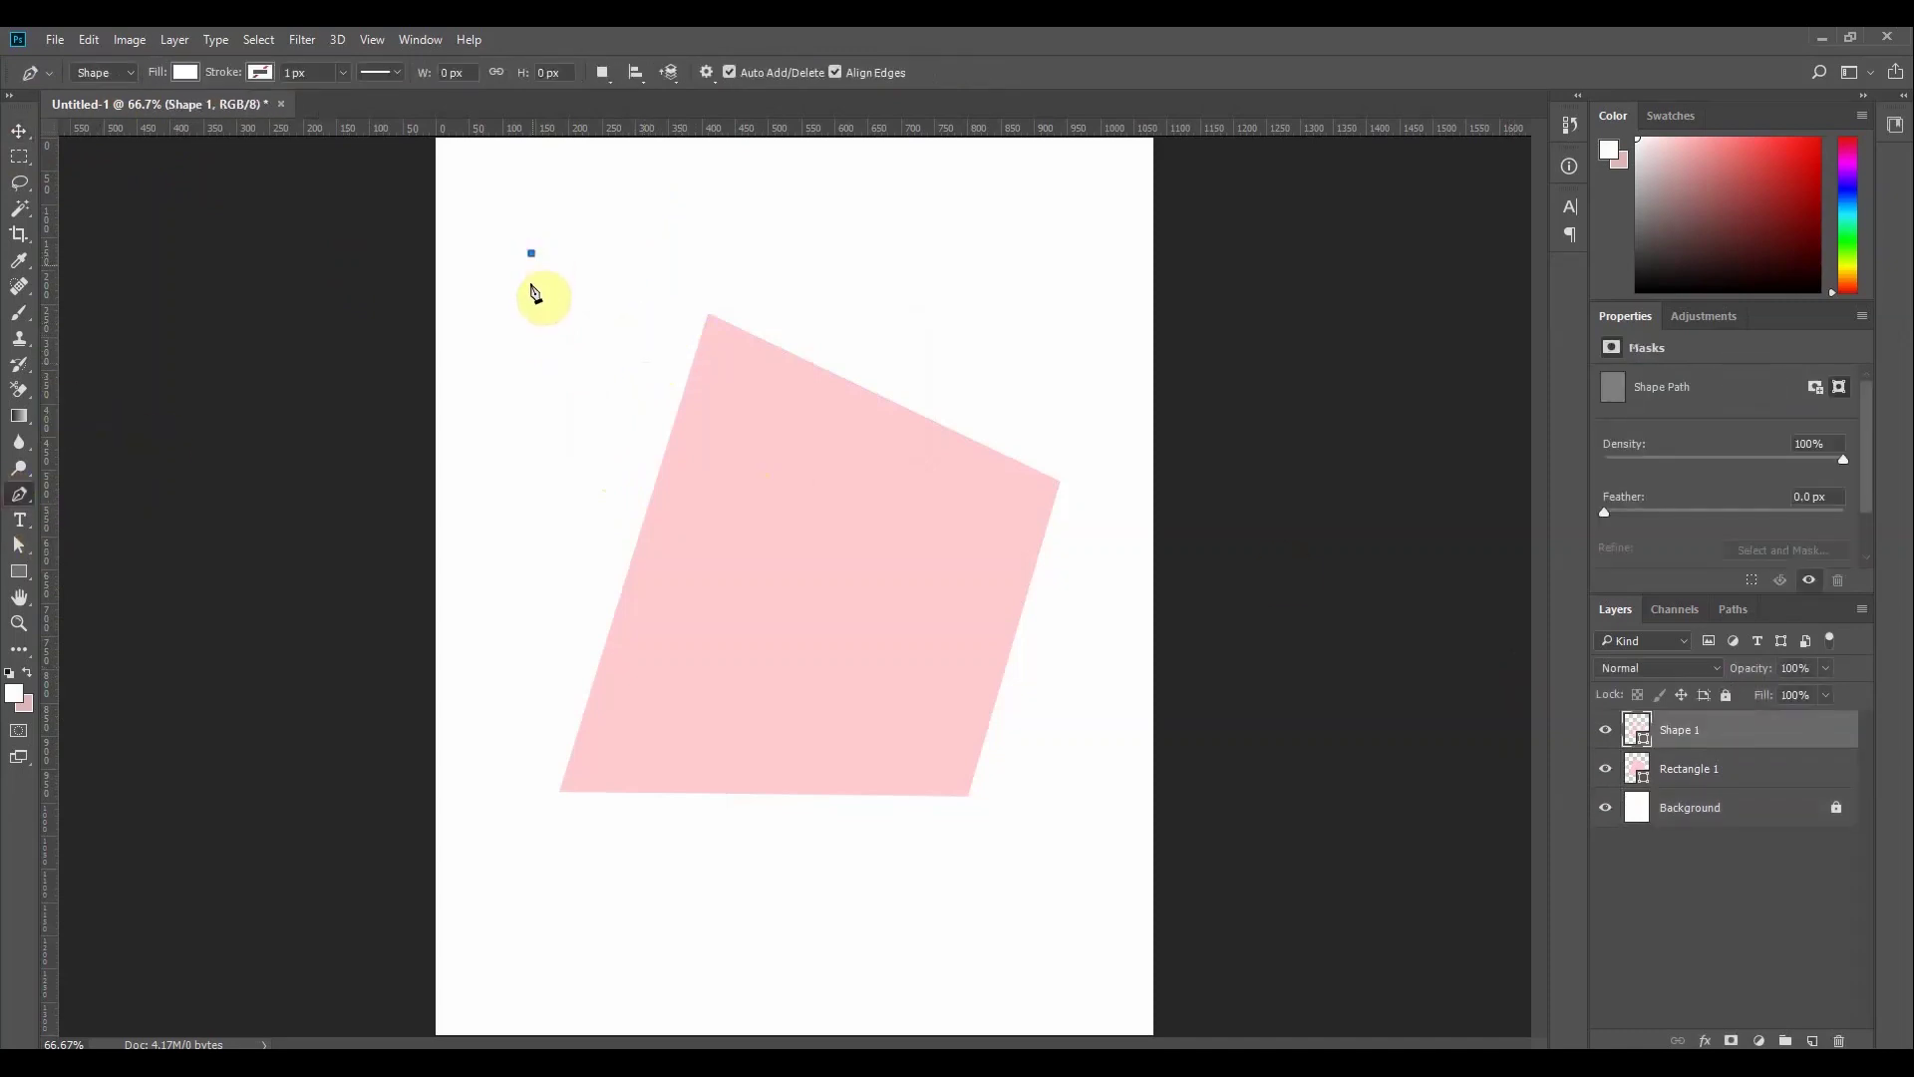
click(523, 357)
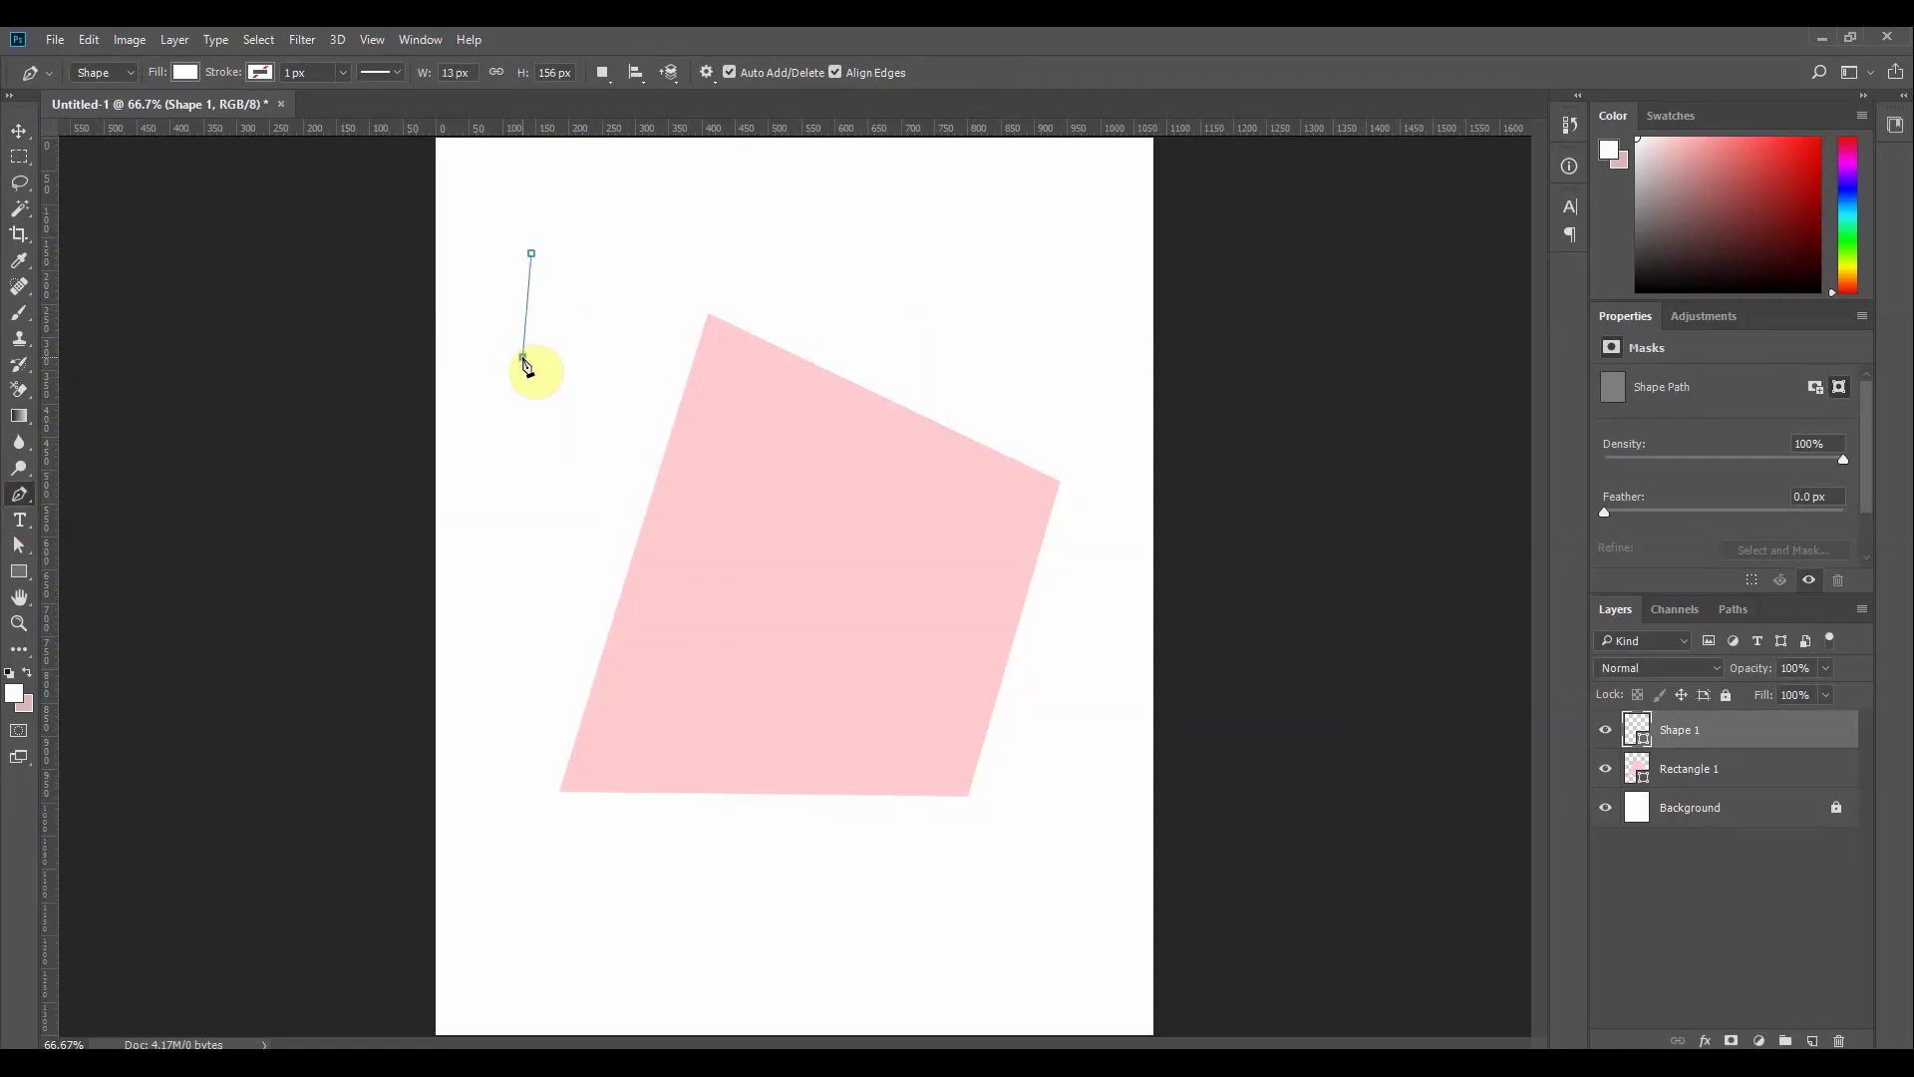
click(606, 345)
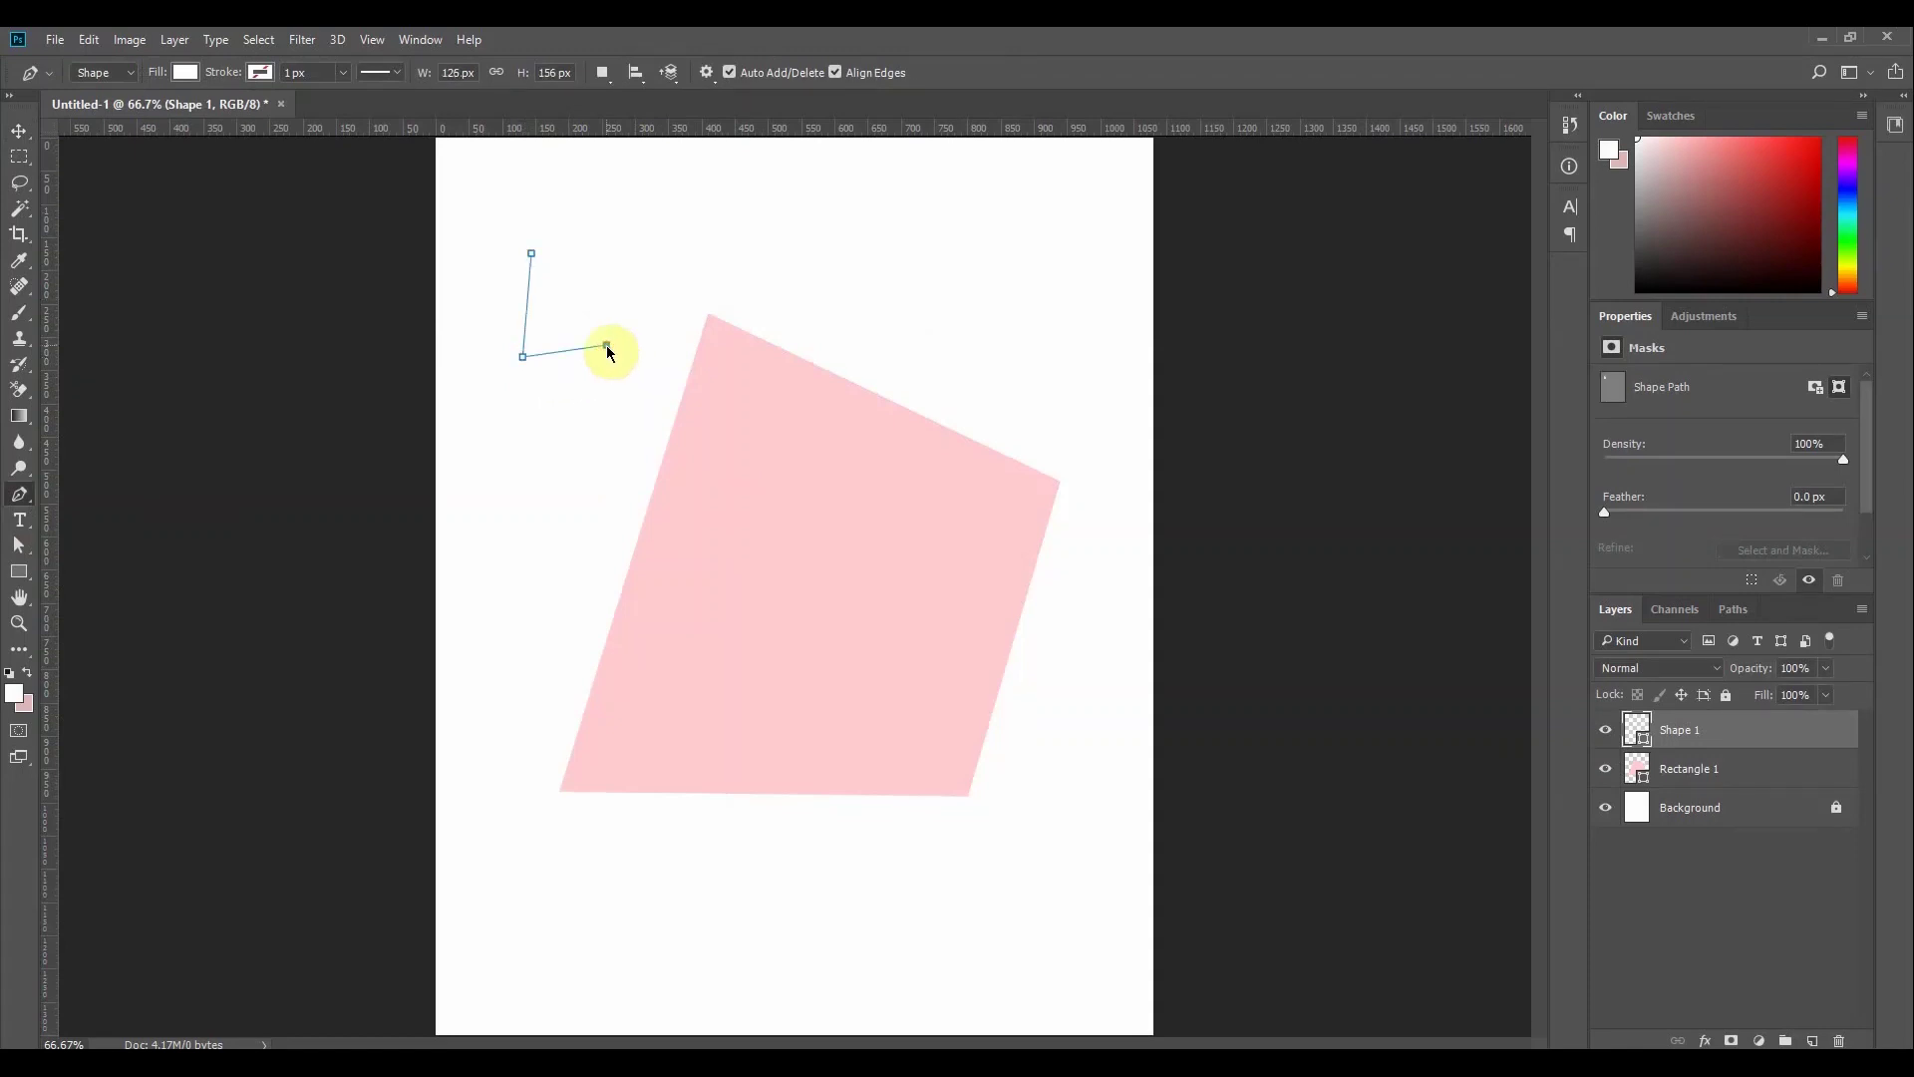
click(694, 242)
drag(695, 246, 595, 231)
drag(789, 251, 740, 397)
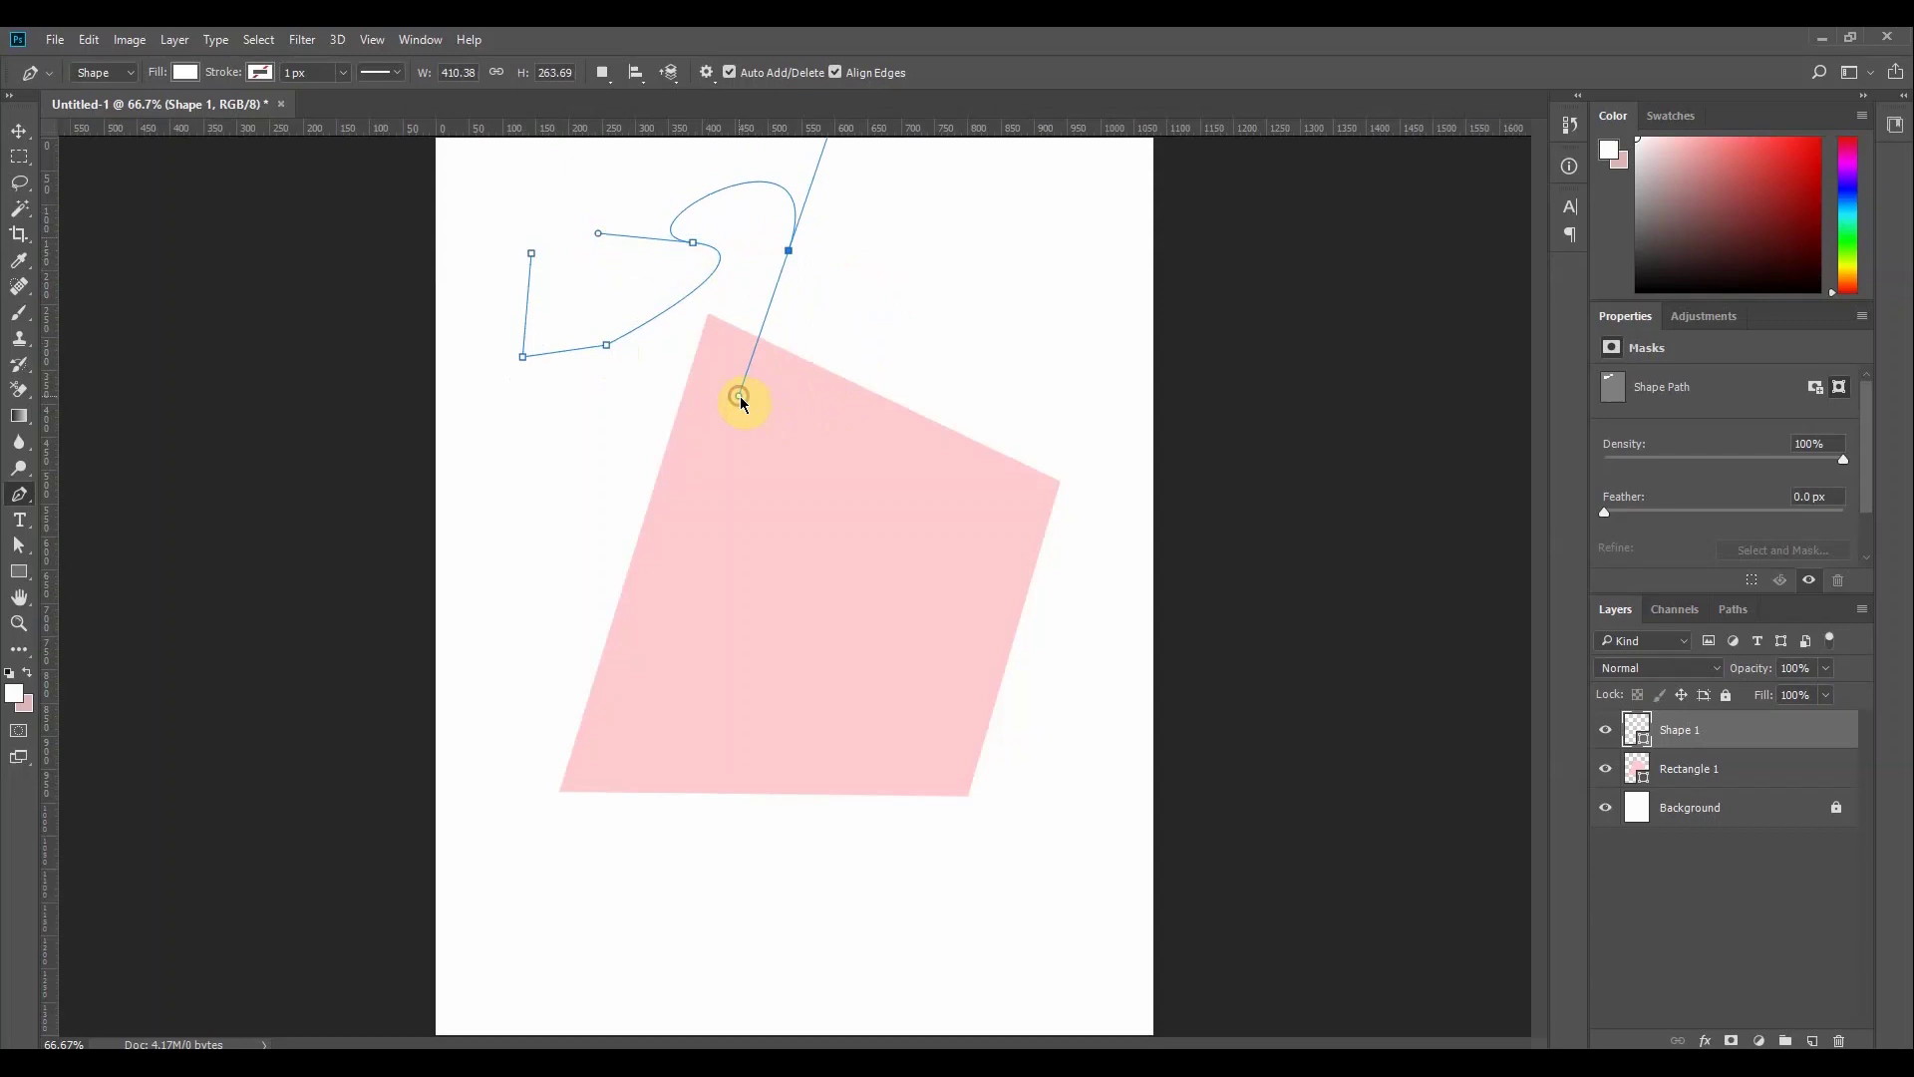
click(594, 190)
click(532, 253)
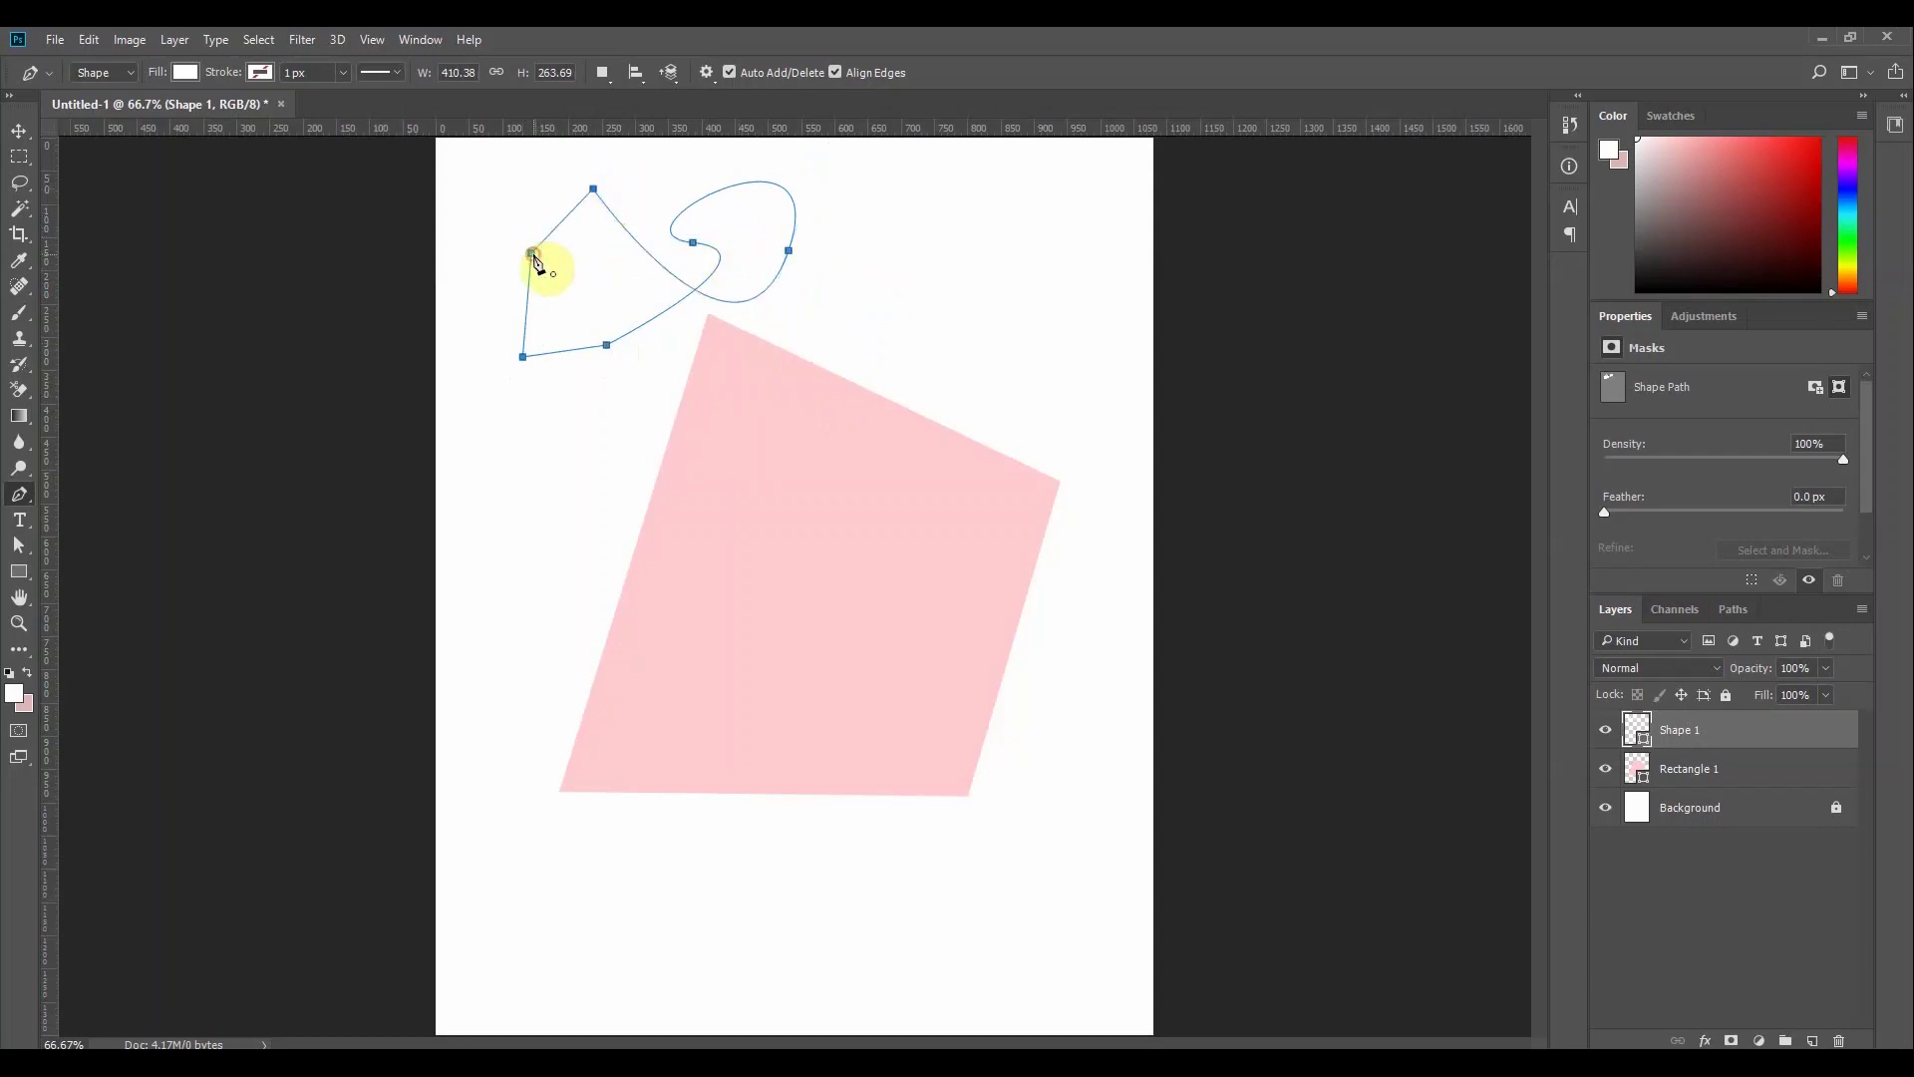
Delete the white pen-drawn shape layer above the quadrilateral's layer
click(27, 132)
click(548, 393)
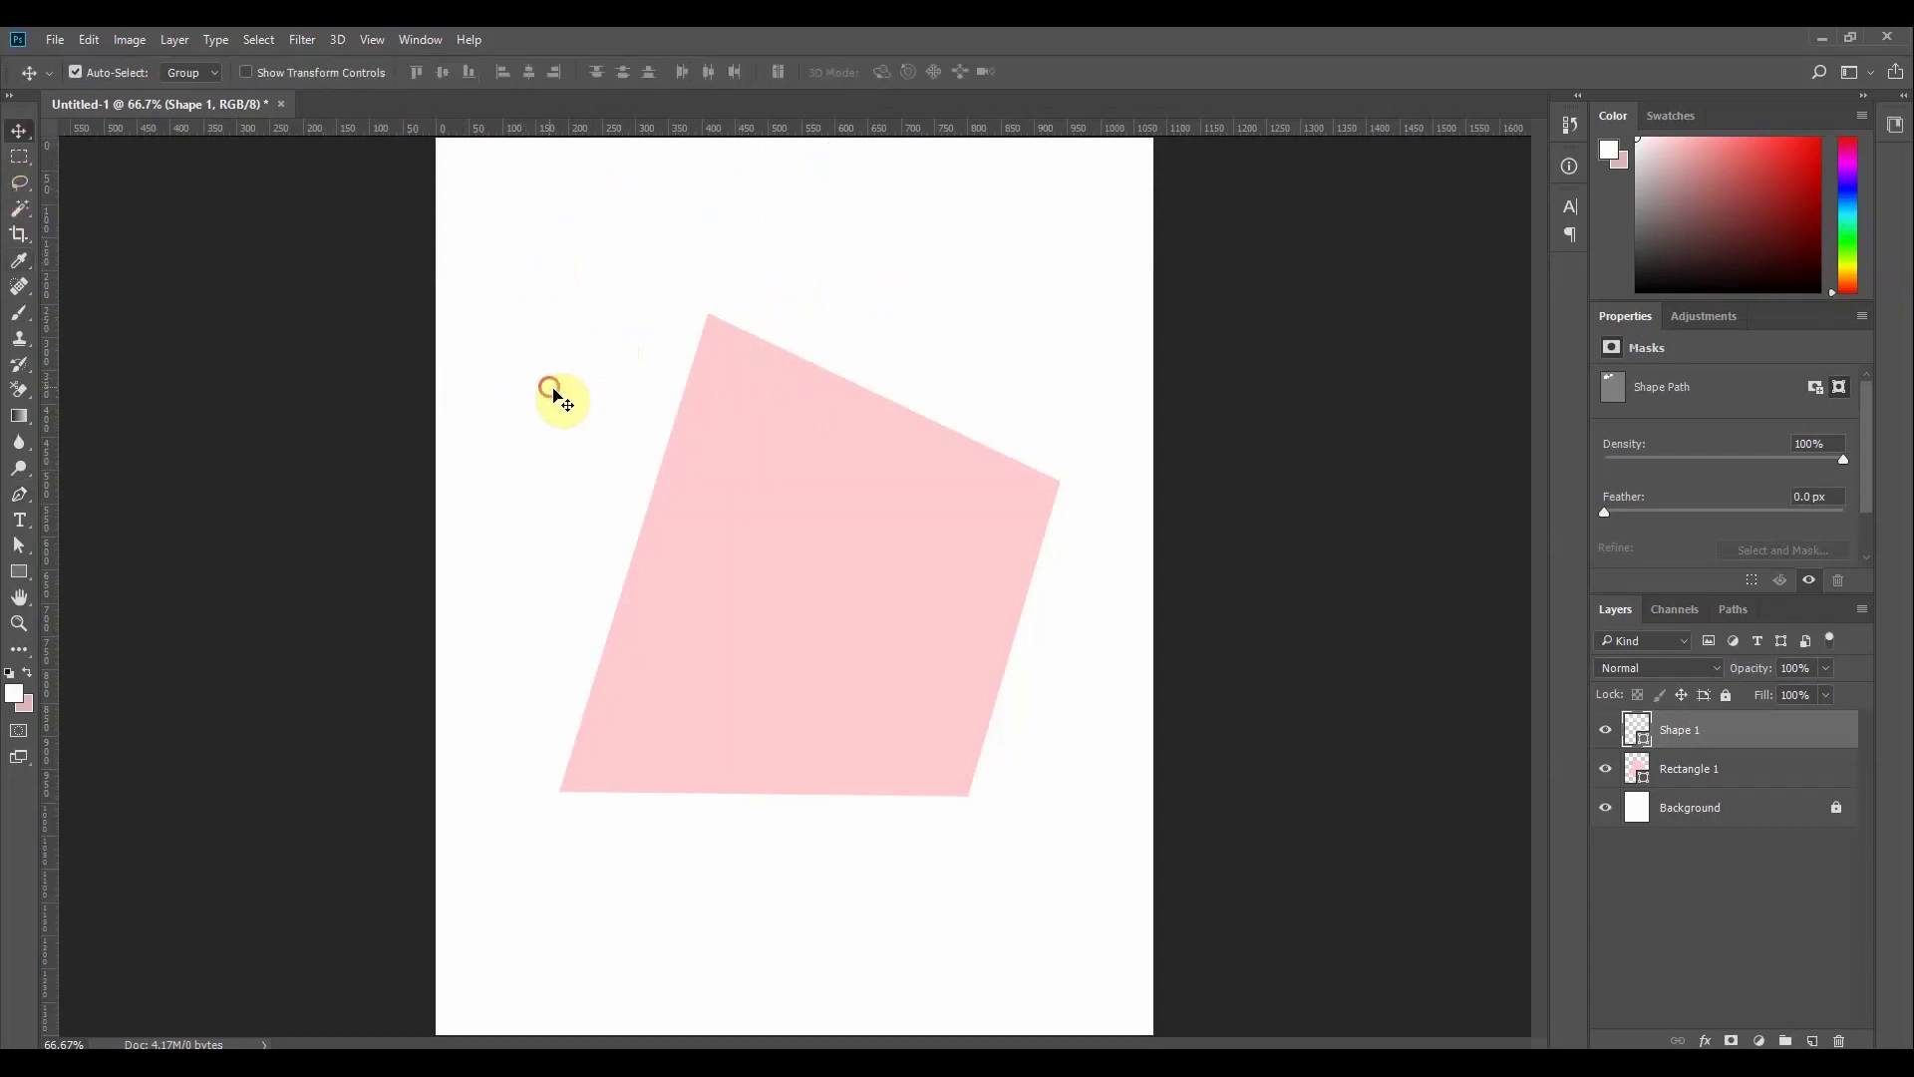
click(1658, 731)
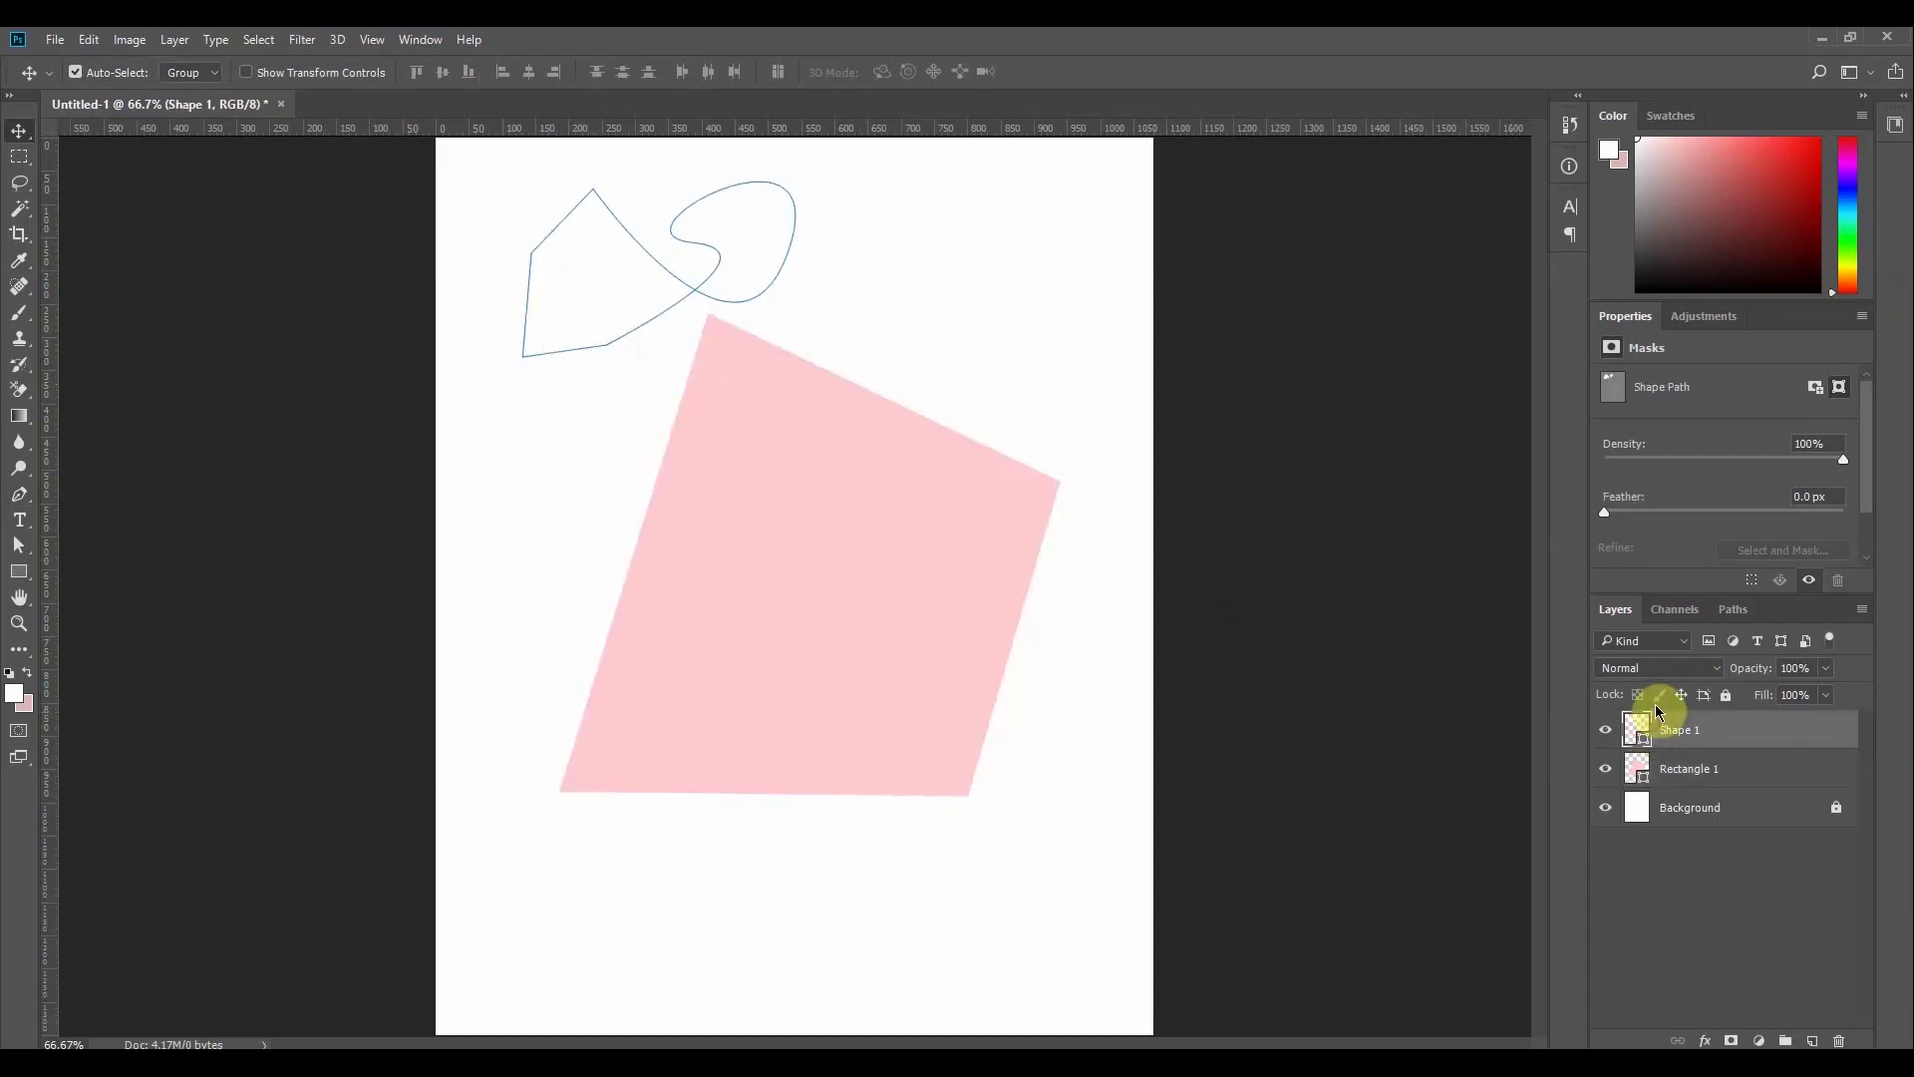
key(Delete)
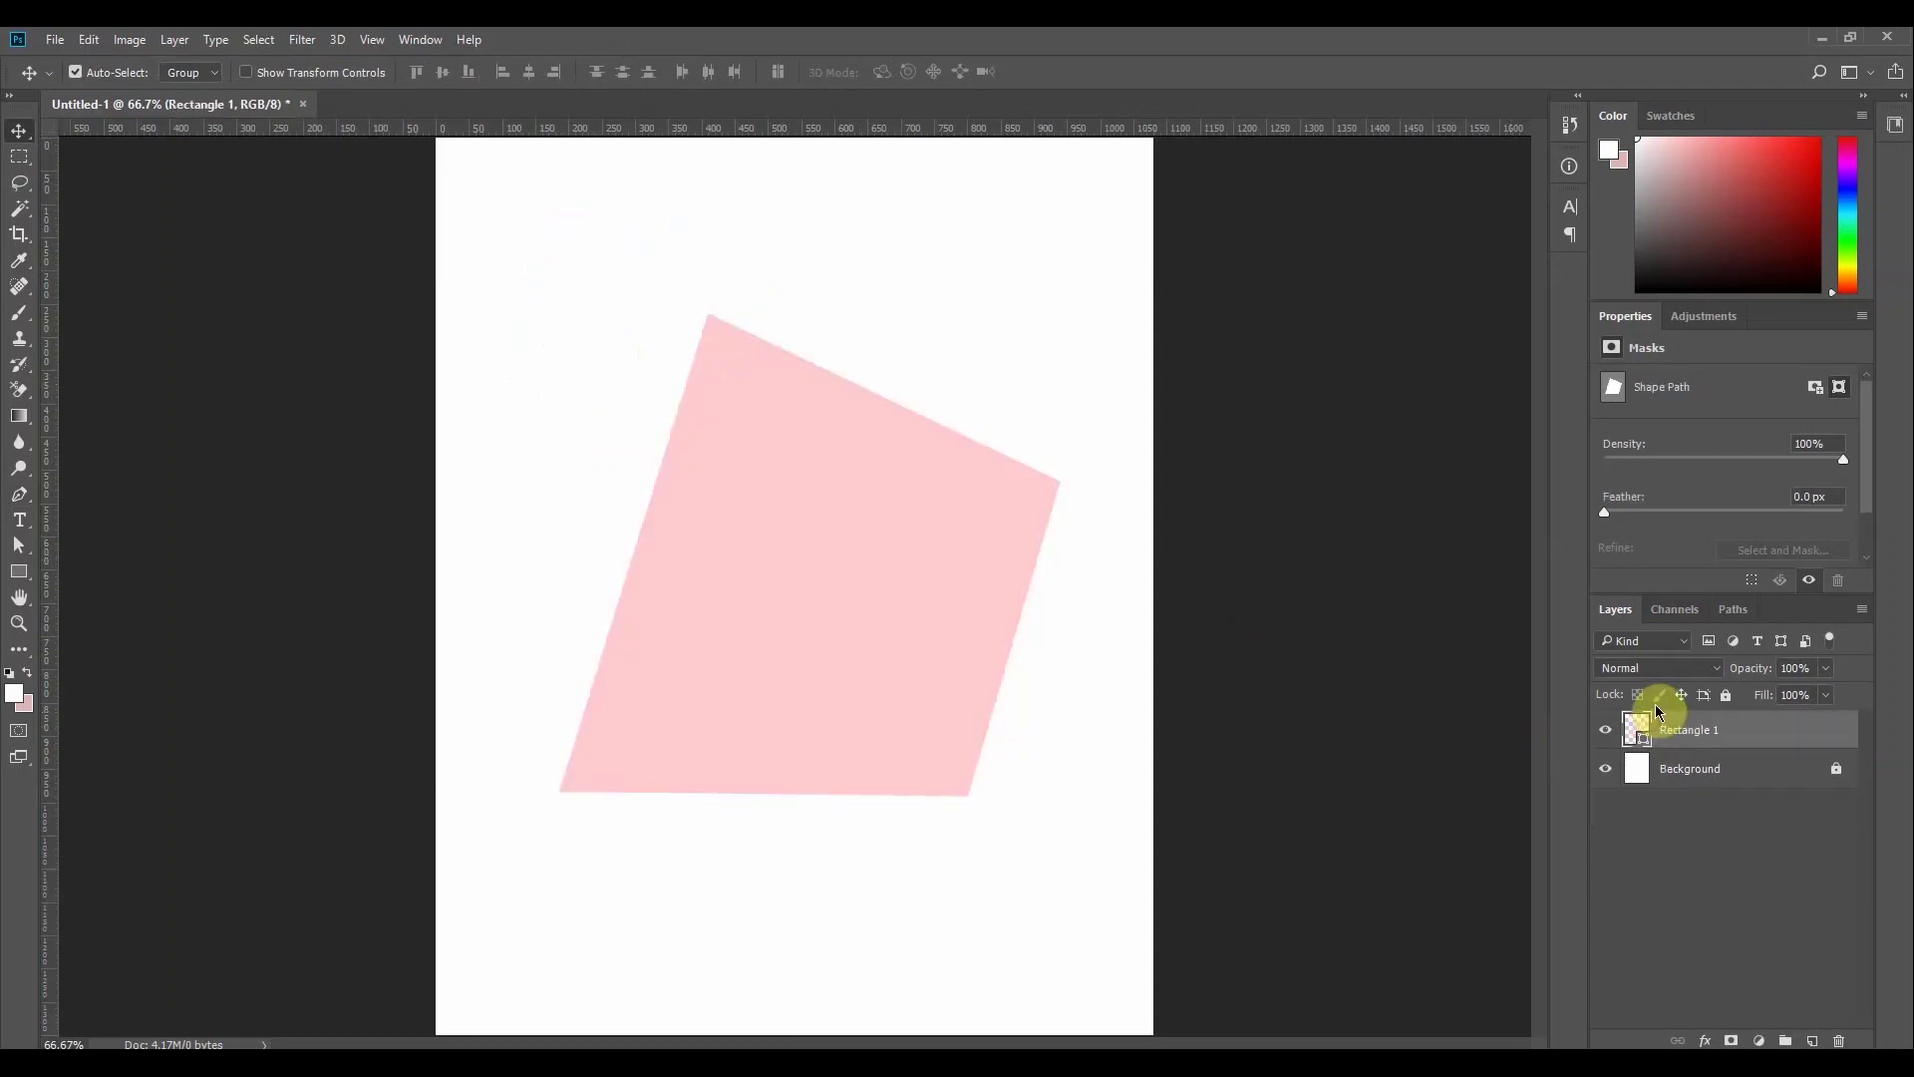
Add the text "hbsxbsh" above the quadrilateral in 18 pt Oswald Demi-Bold, and choose dark red #472121 as the text colour
click(19, 520)
click(576, 297)
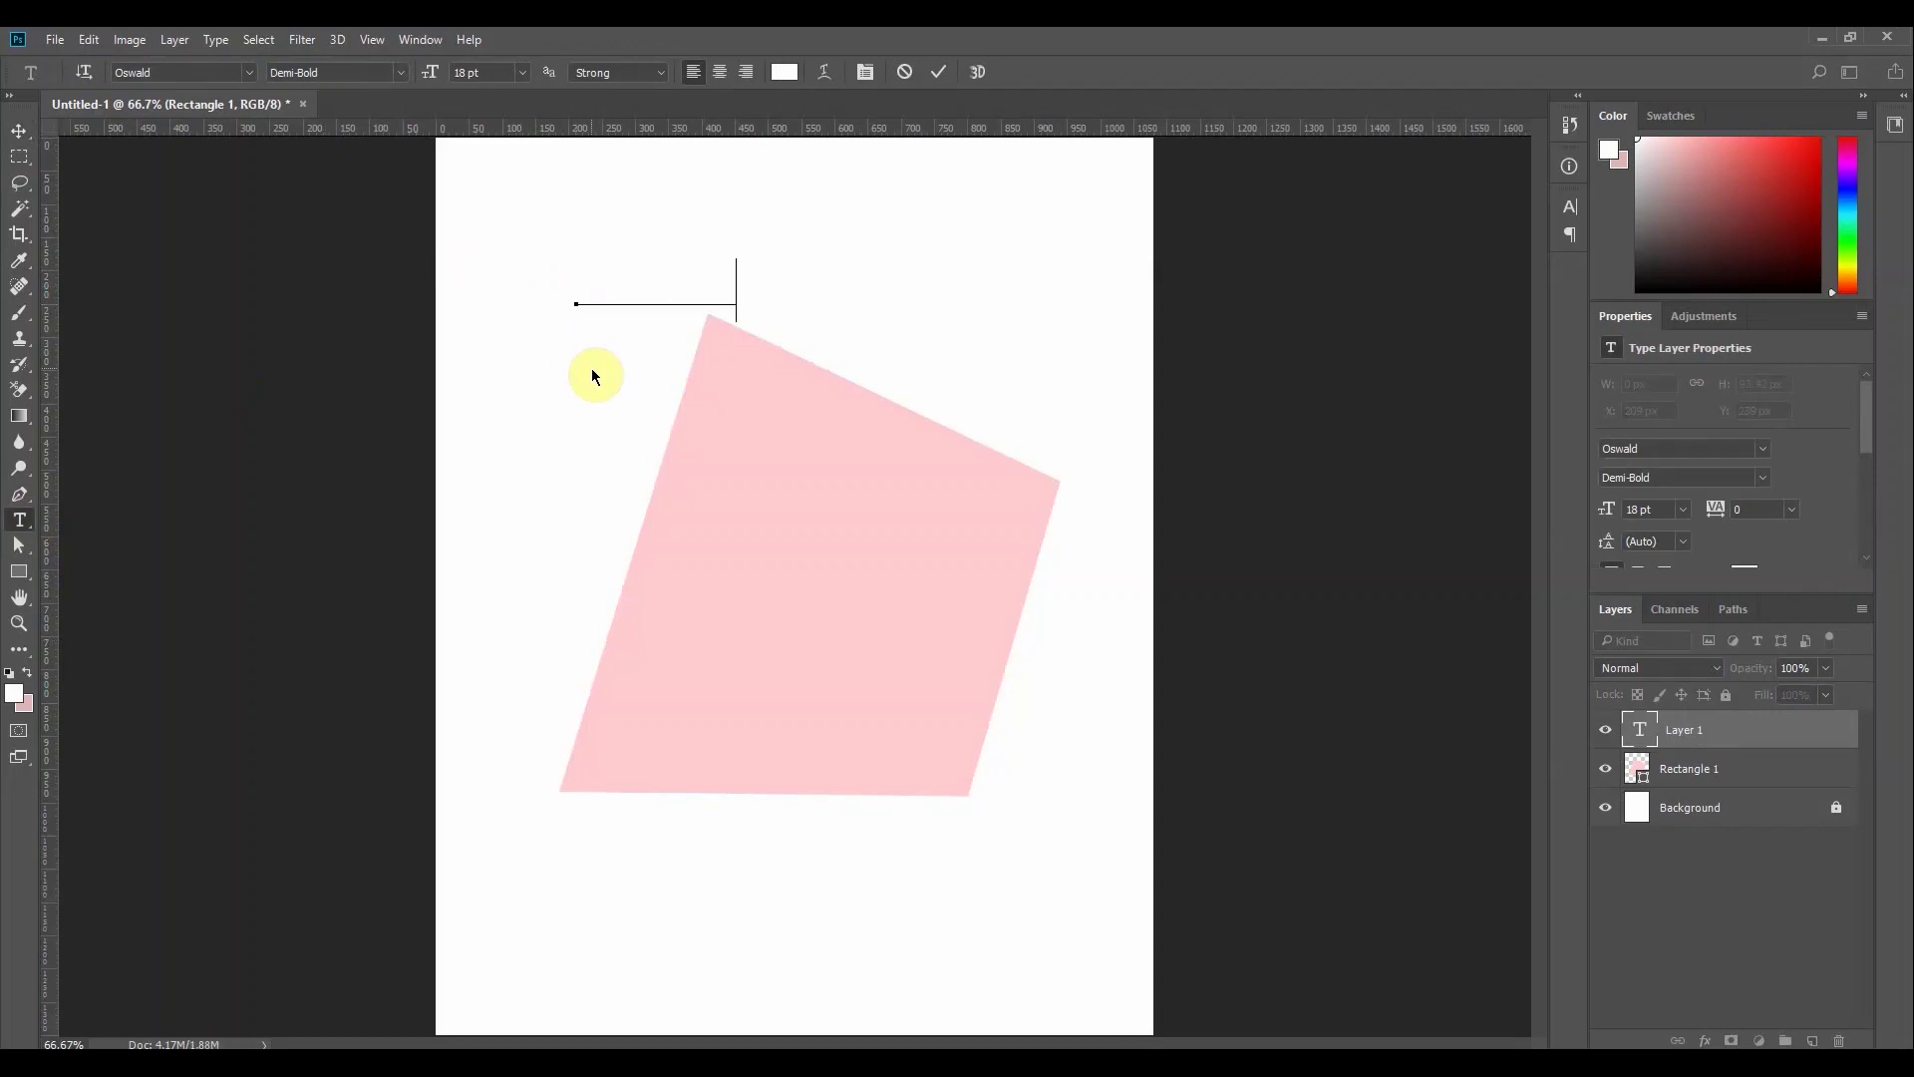
click(785, 72)
click(864, 758)
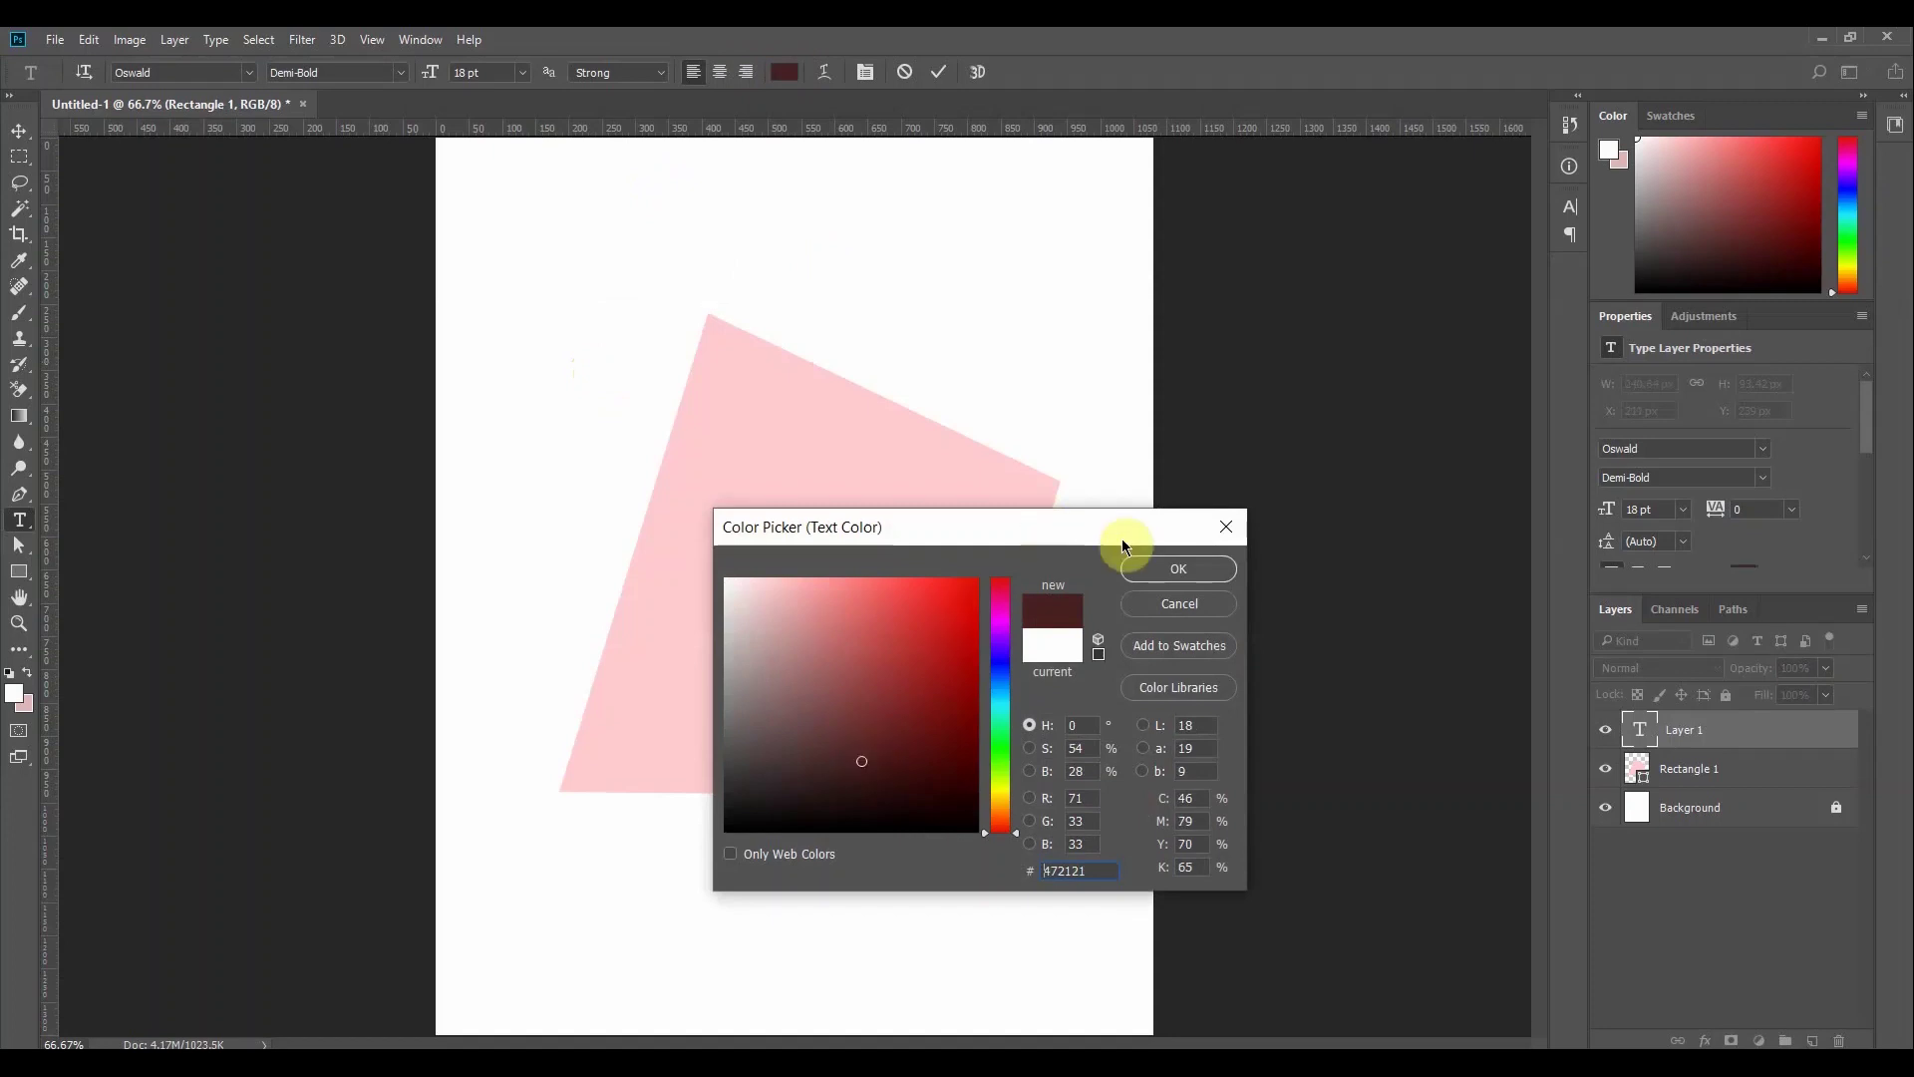
click(1178, 568)
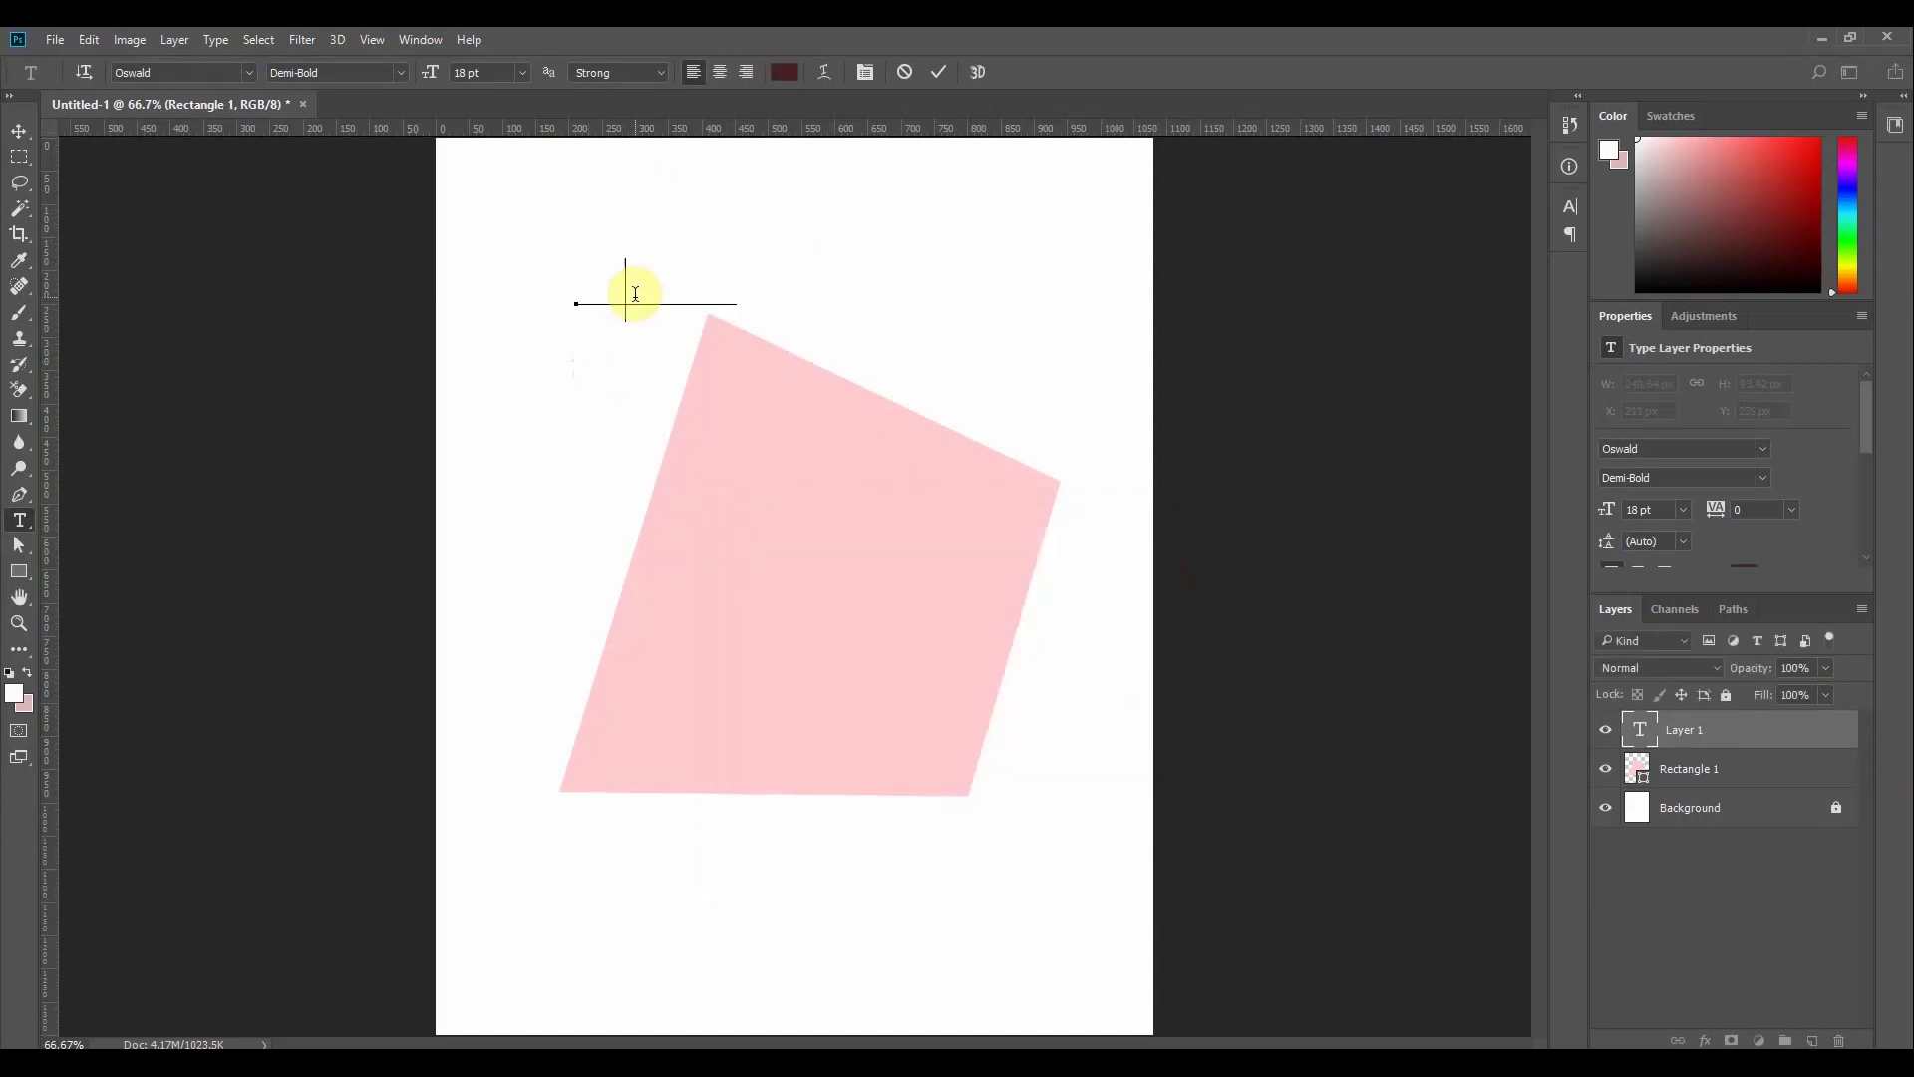
Select the whole word "hbsxbsh" and recolour it a medium red
double_click(632, 292)
click(802, 76)
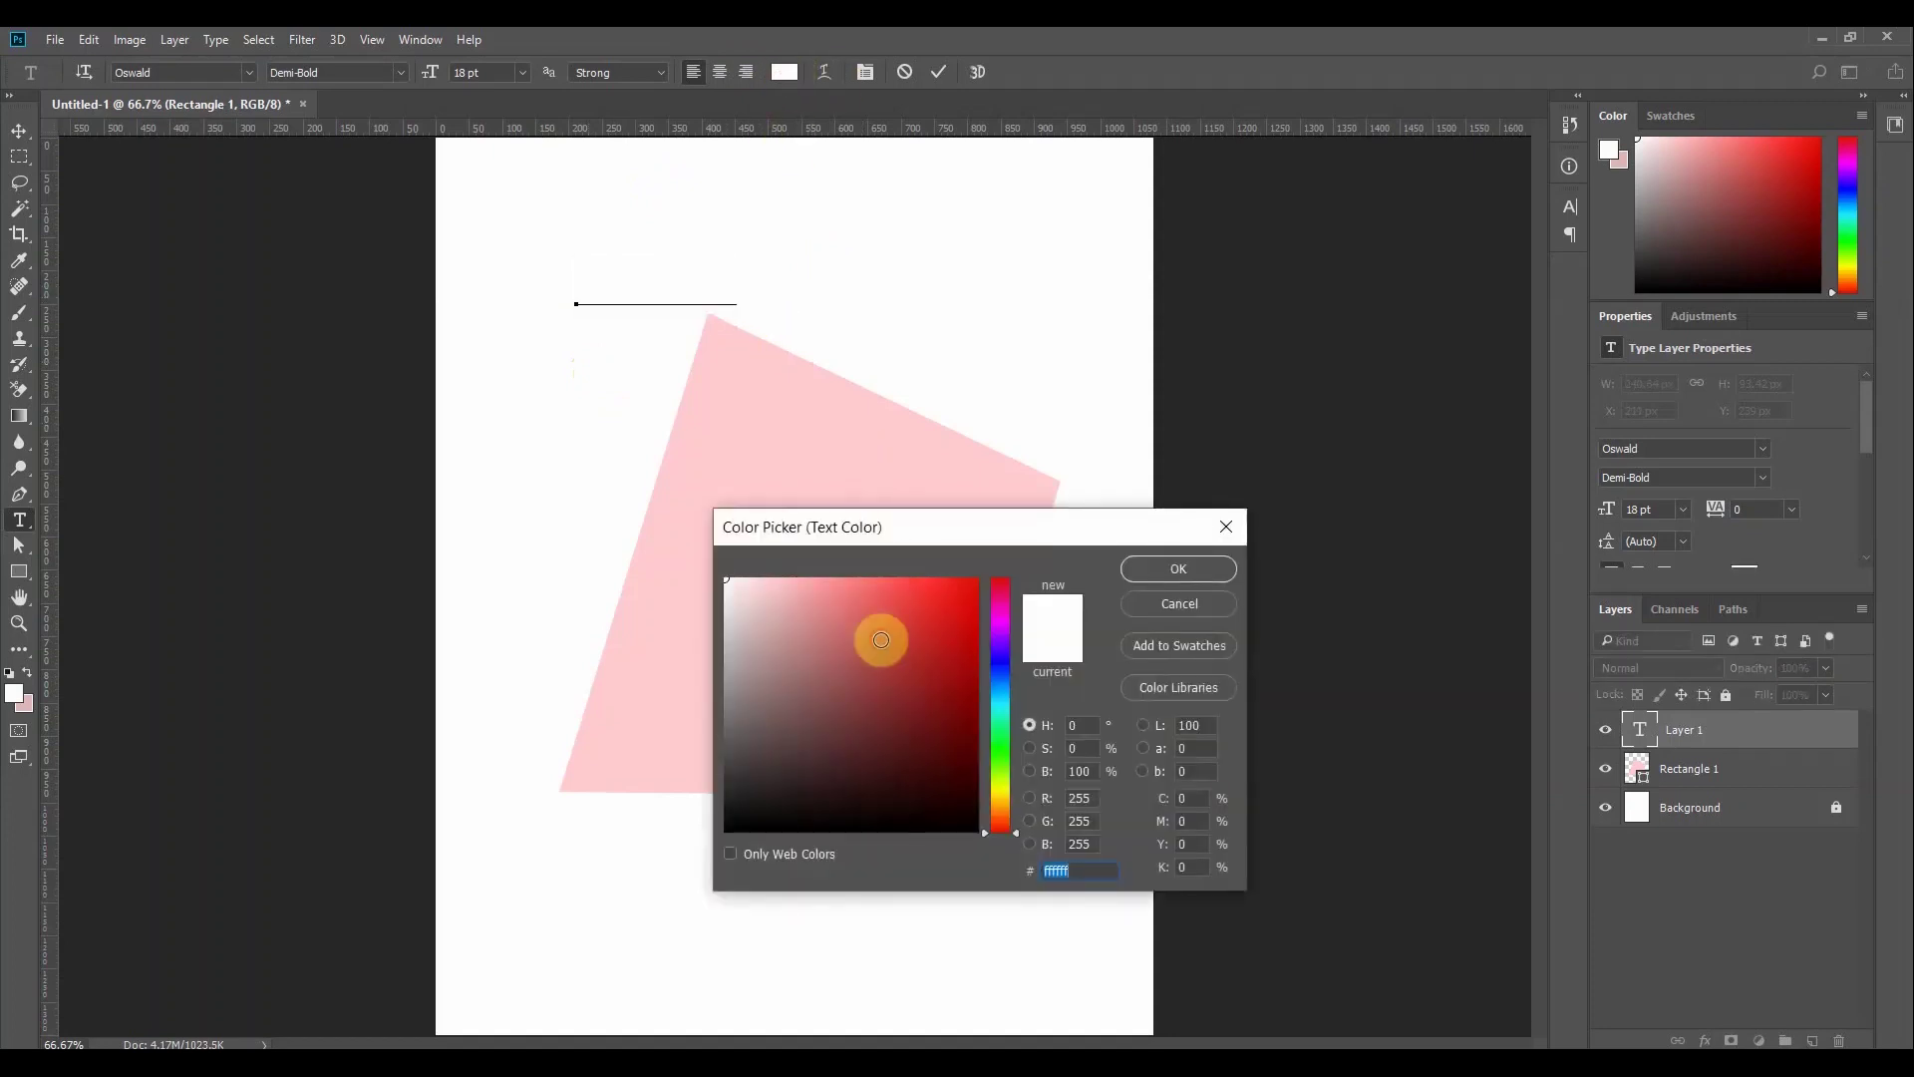
click(880, 639)
click(1143, 581)
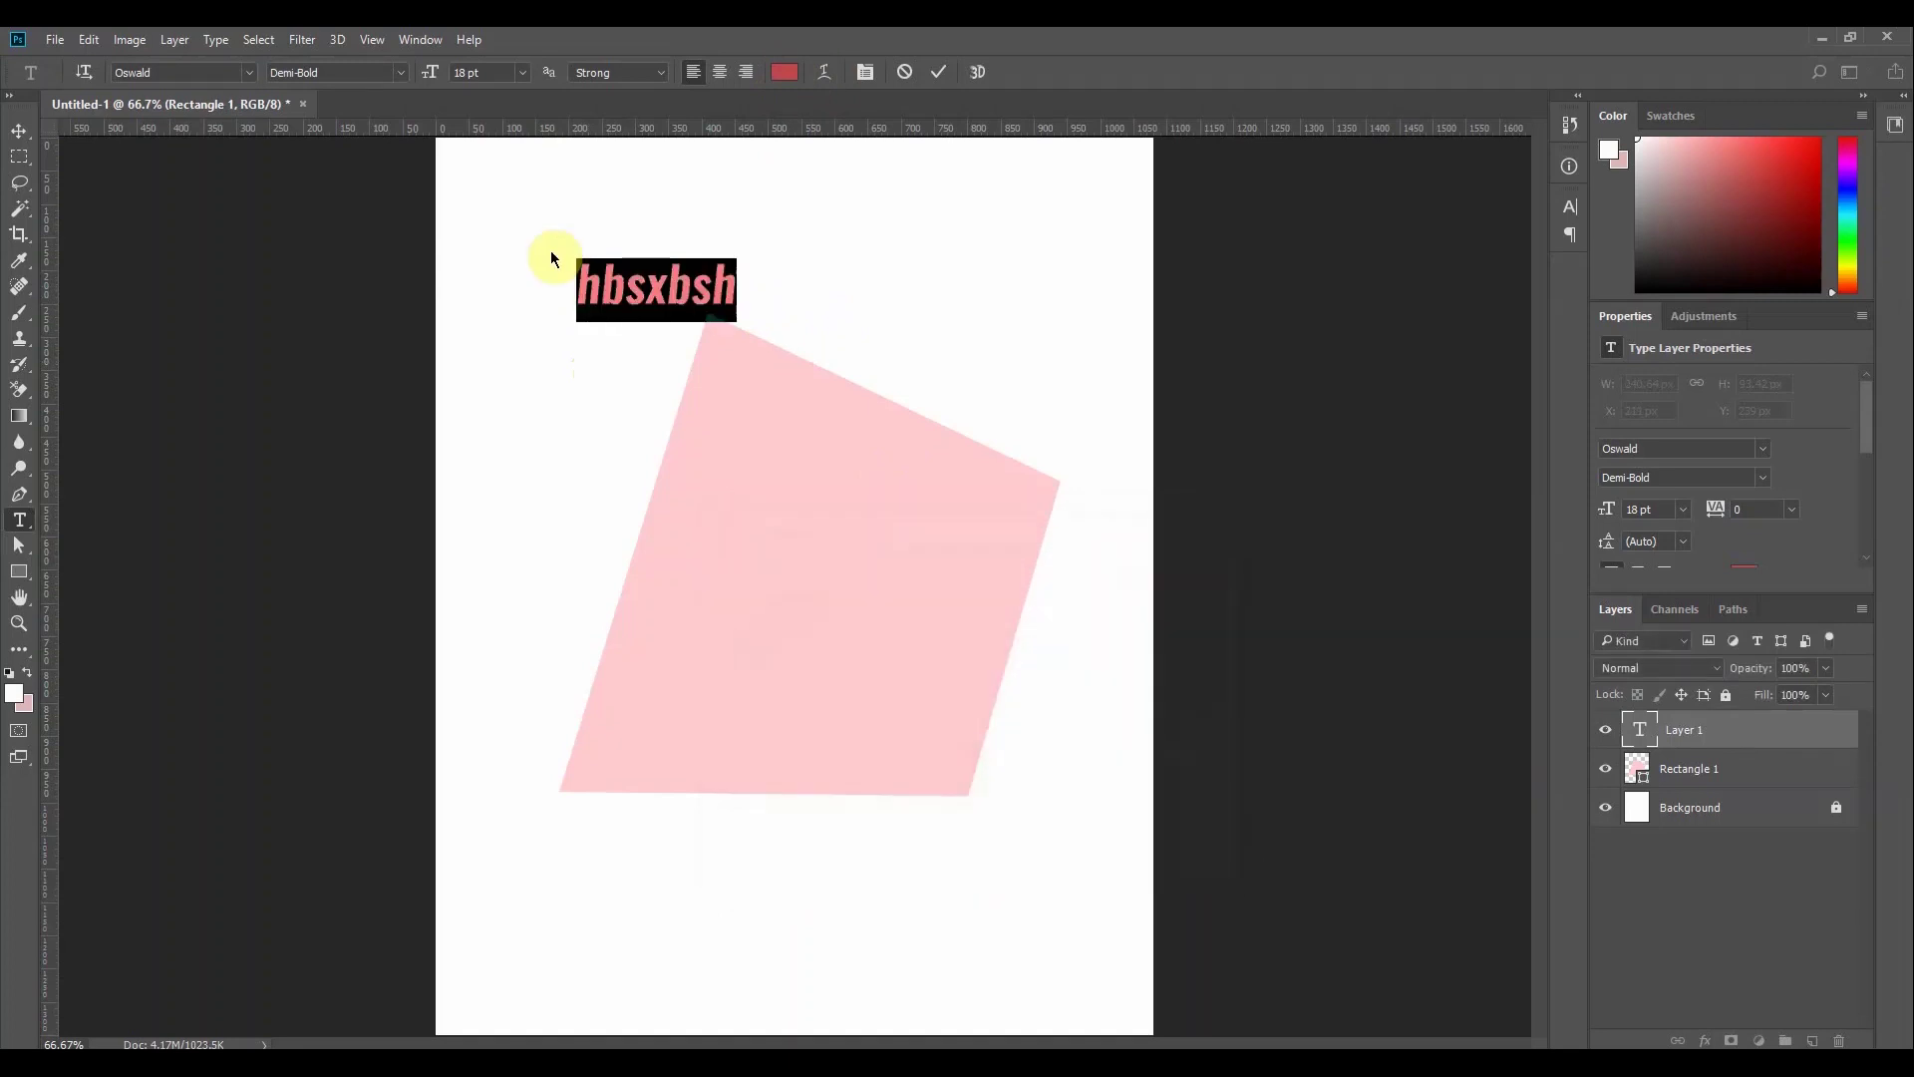
Move the "hbsxbsh" text up and to the left, to about X 119 px, Y 151 px
click(19, 131)
drag(651, 304, 589, 284)
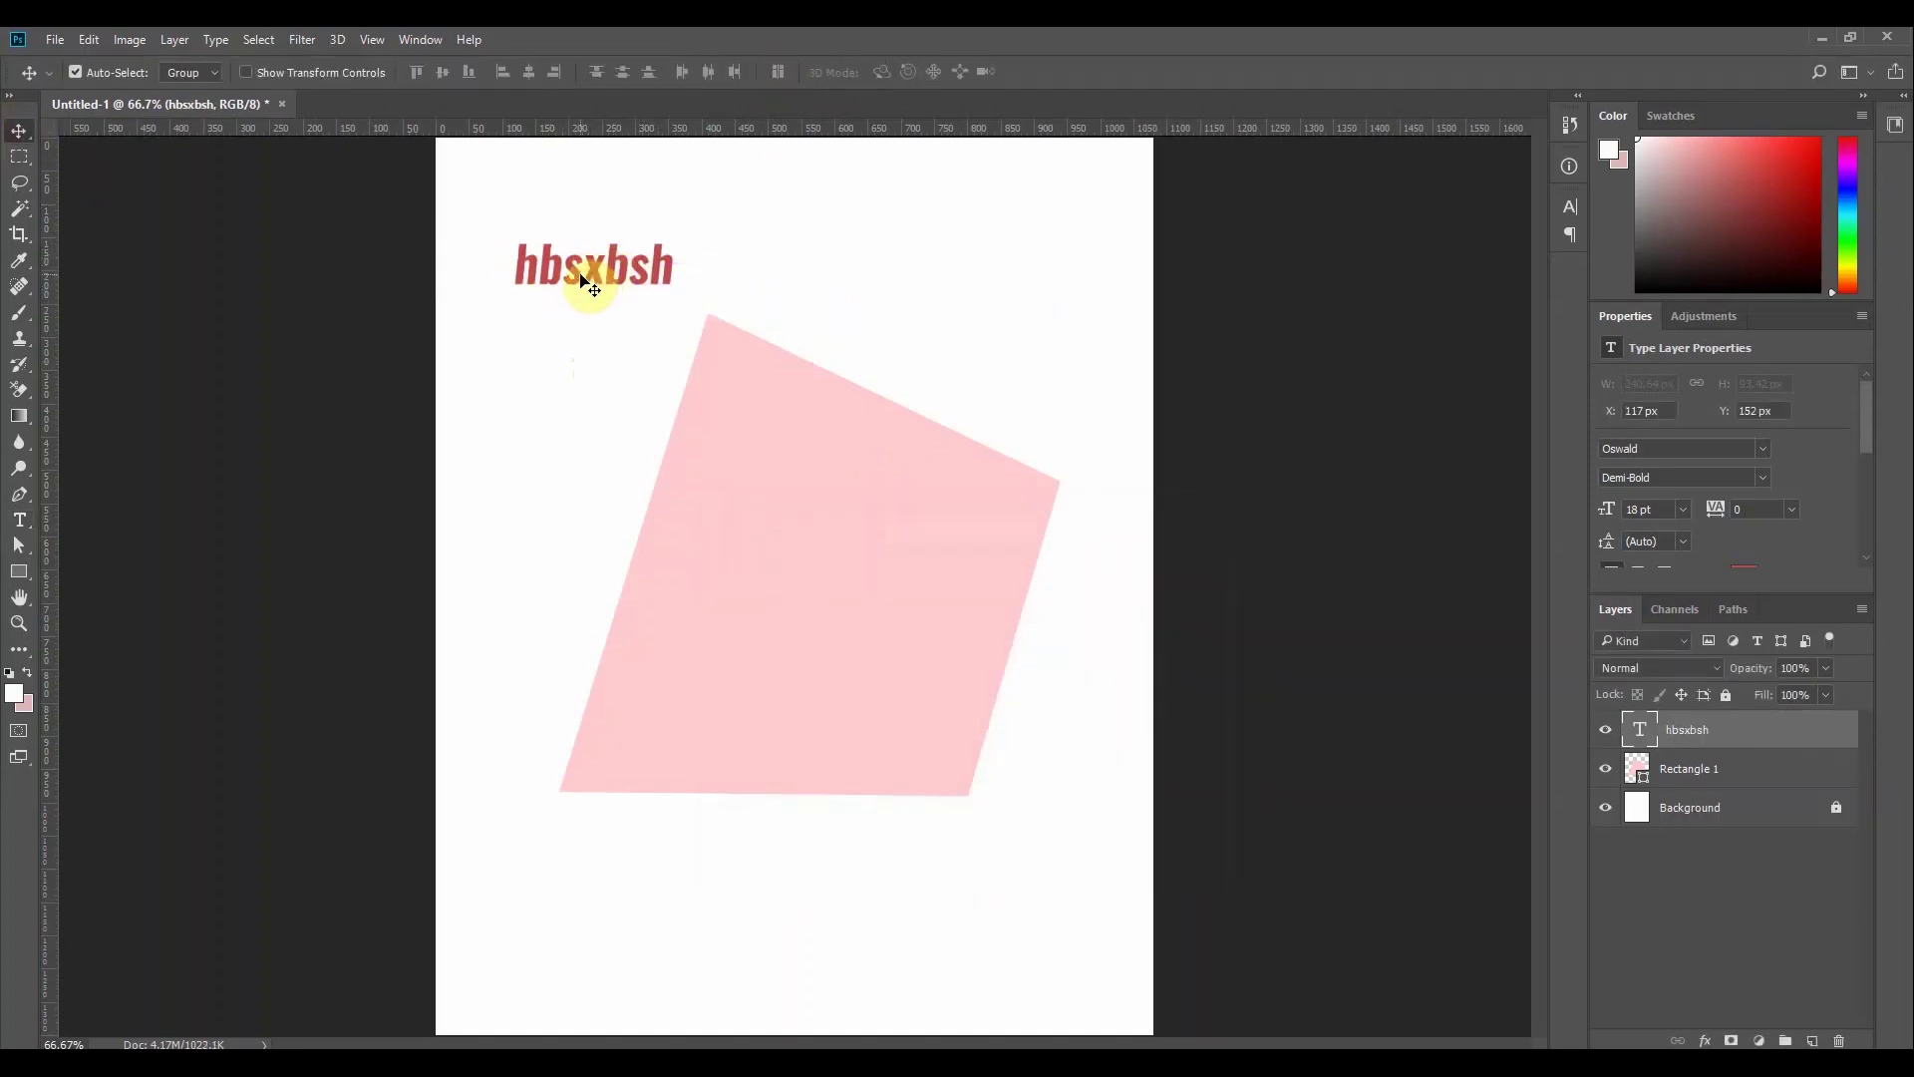
mouse_move(582, 272)
mouse_down()
mouse_move(687, 272)
mouse_move(687, 229)
mouse_move(610, 225)
mouse_move(588, 268)
mouse_up()
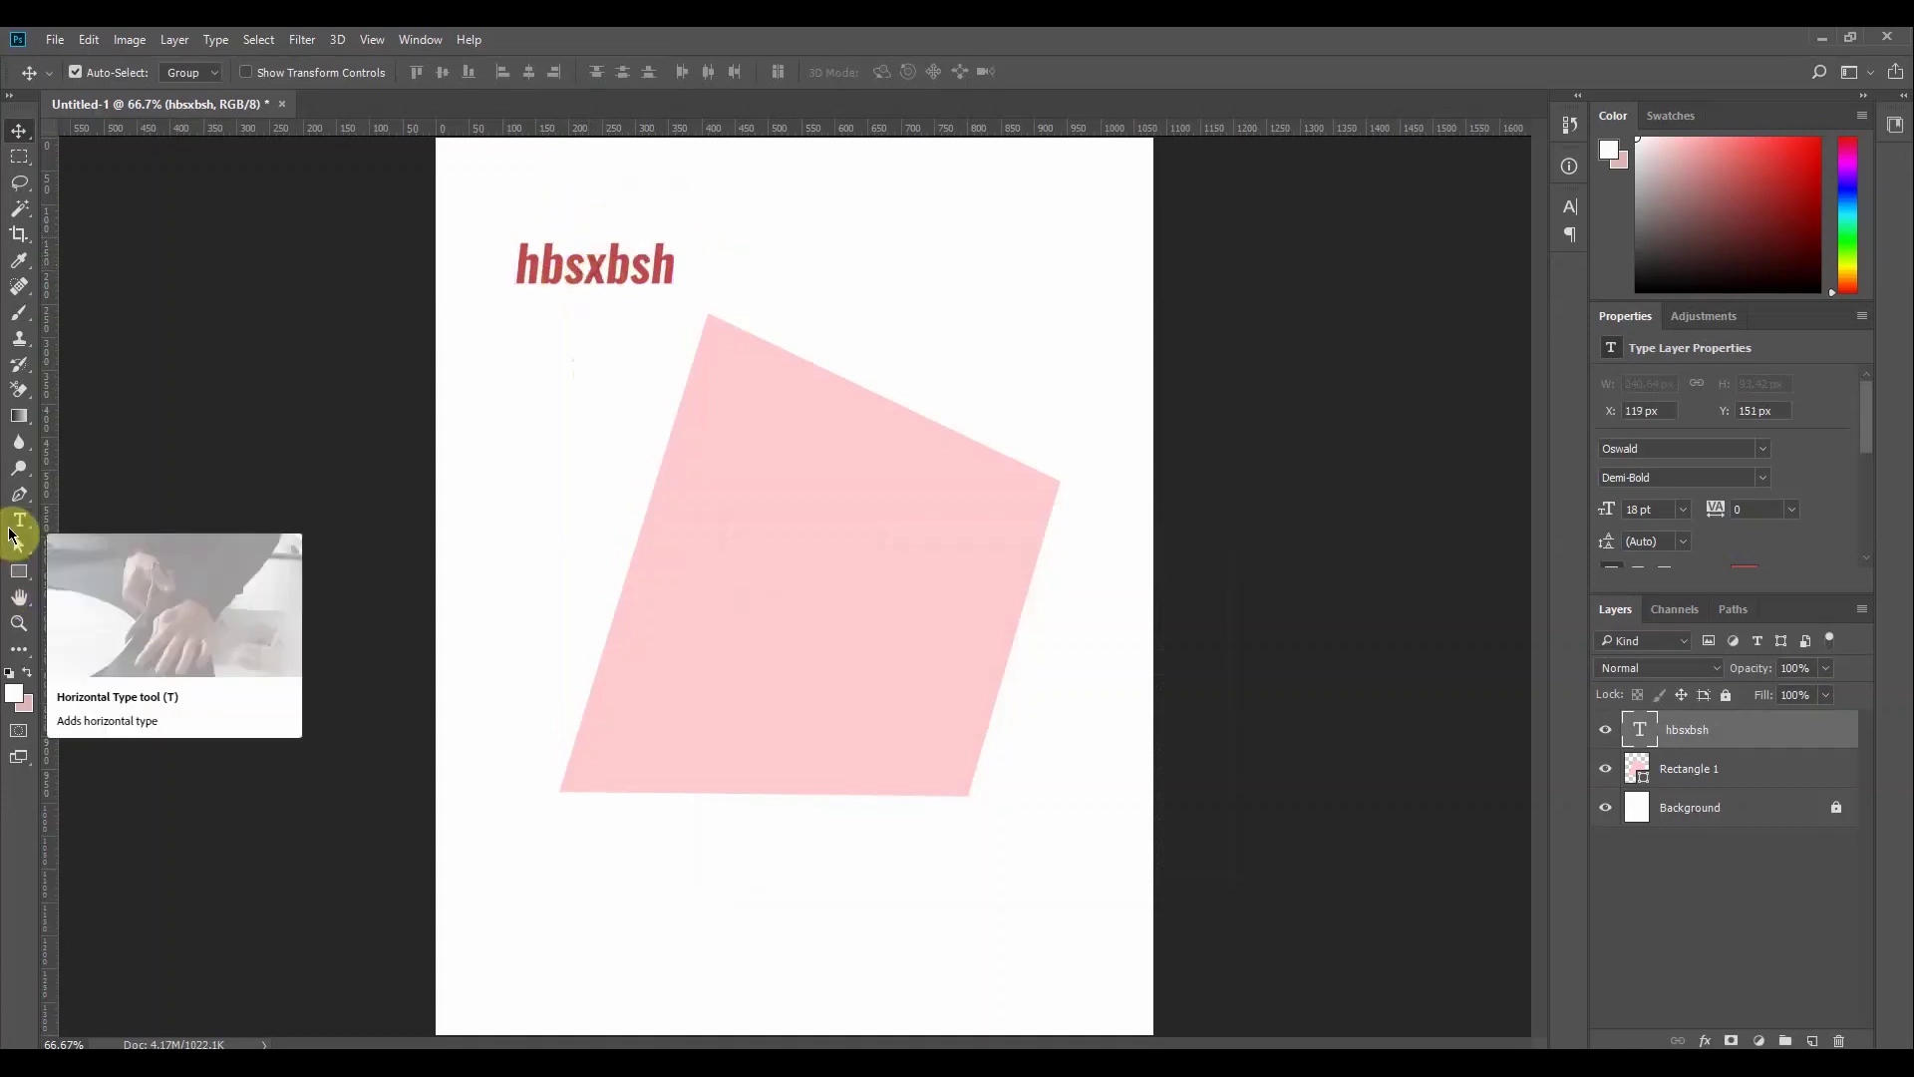
Try the Sharp anti-aliasing method on the "hbsxbsh" text, set it to None, and reposition the text with the Move tool
click(21, 524)
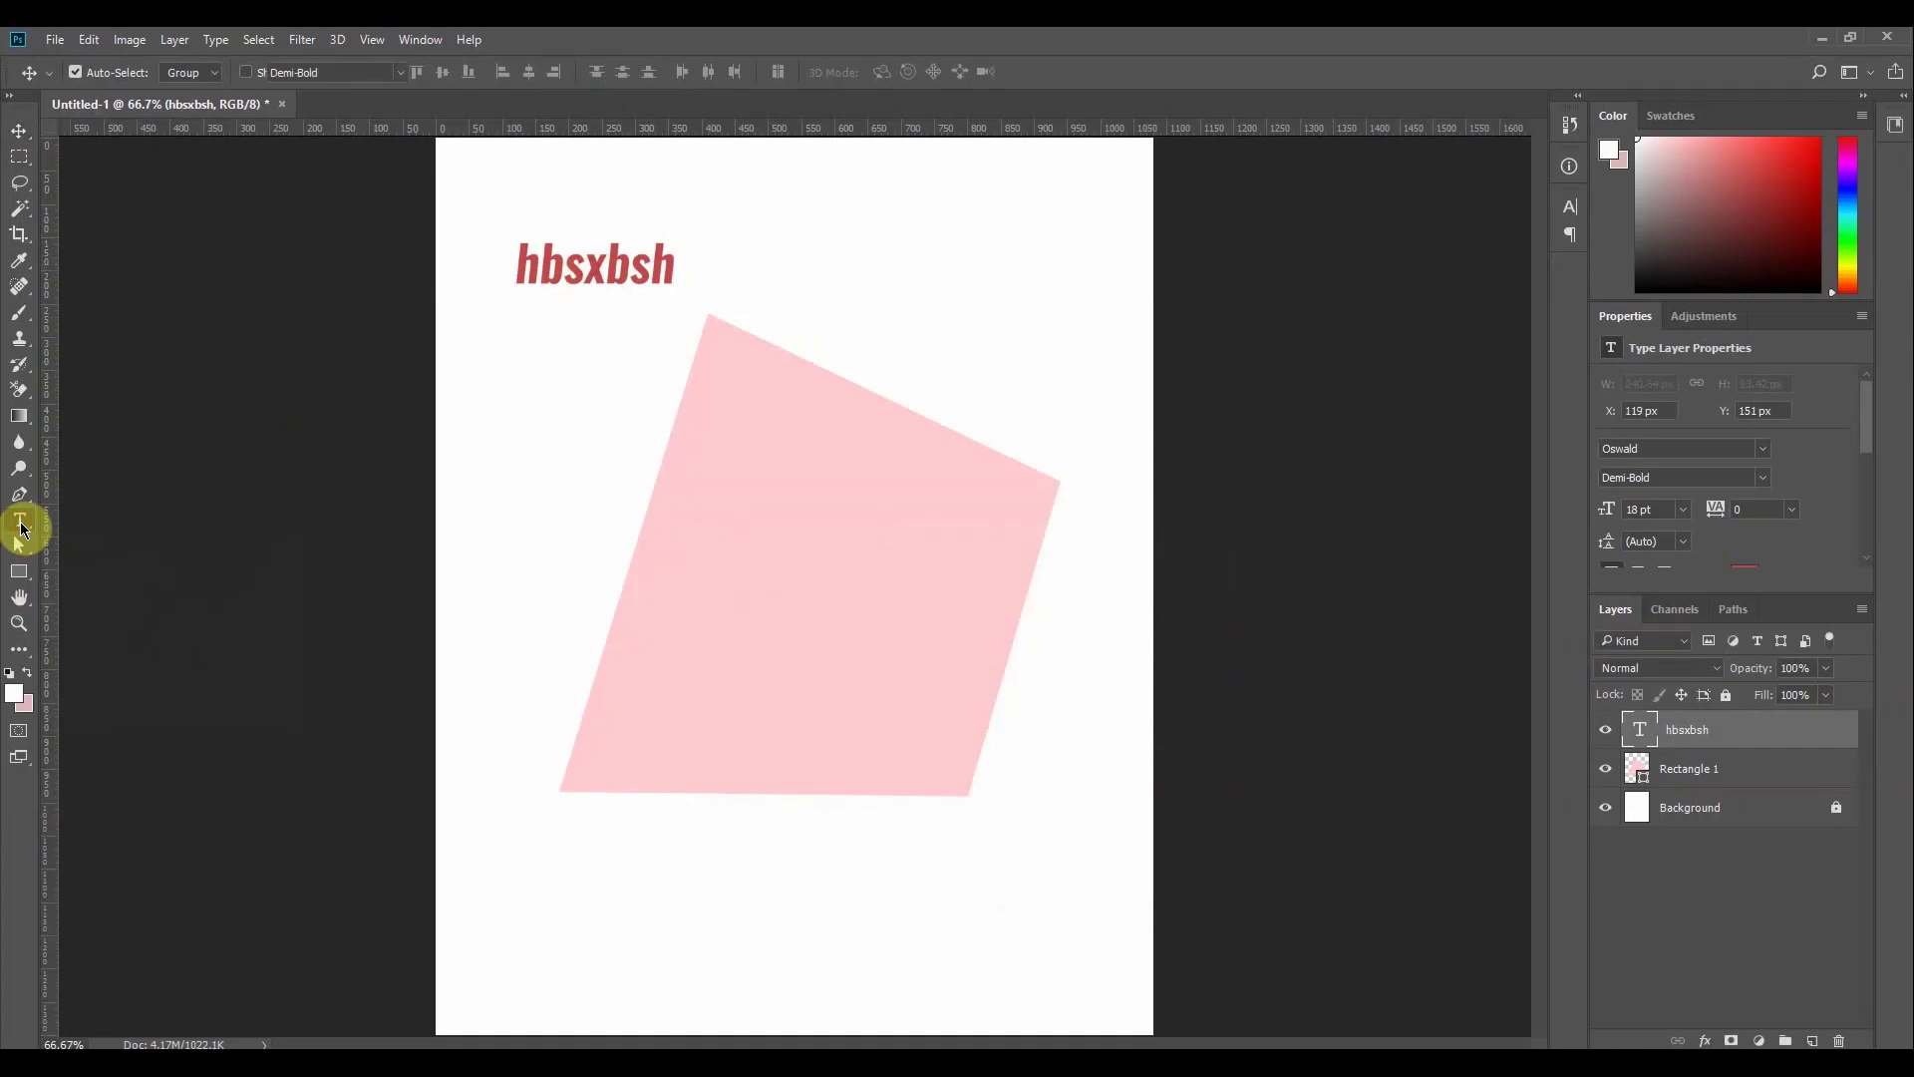
double_click(548, 269)
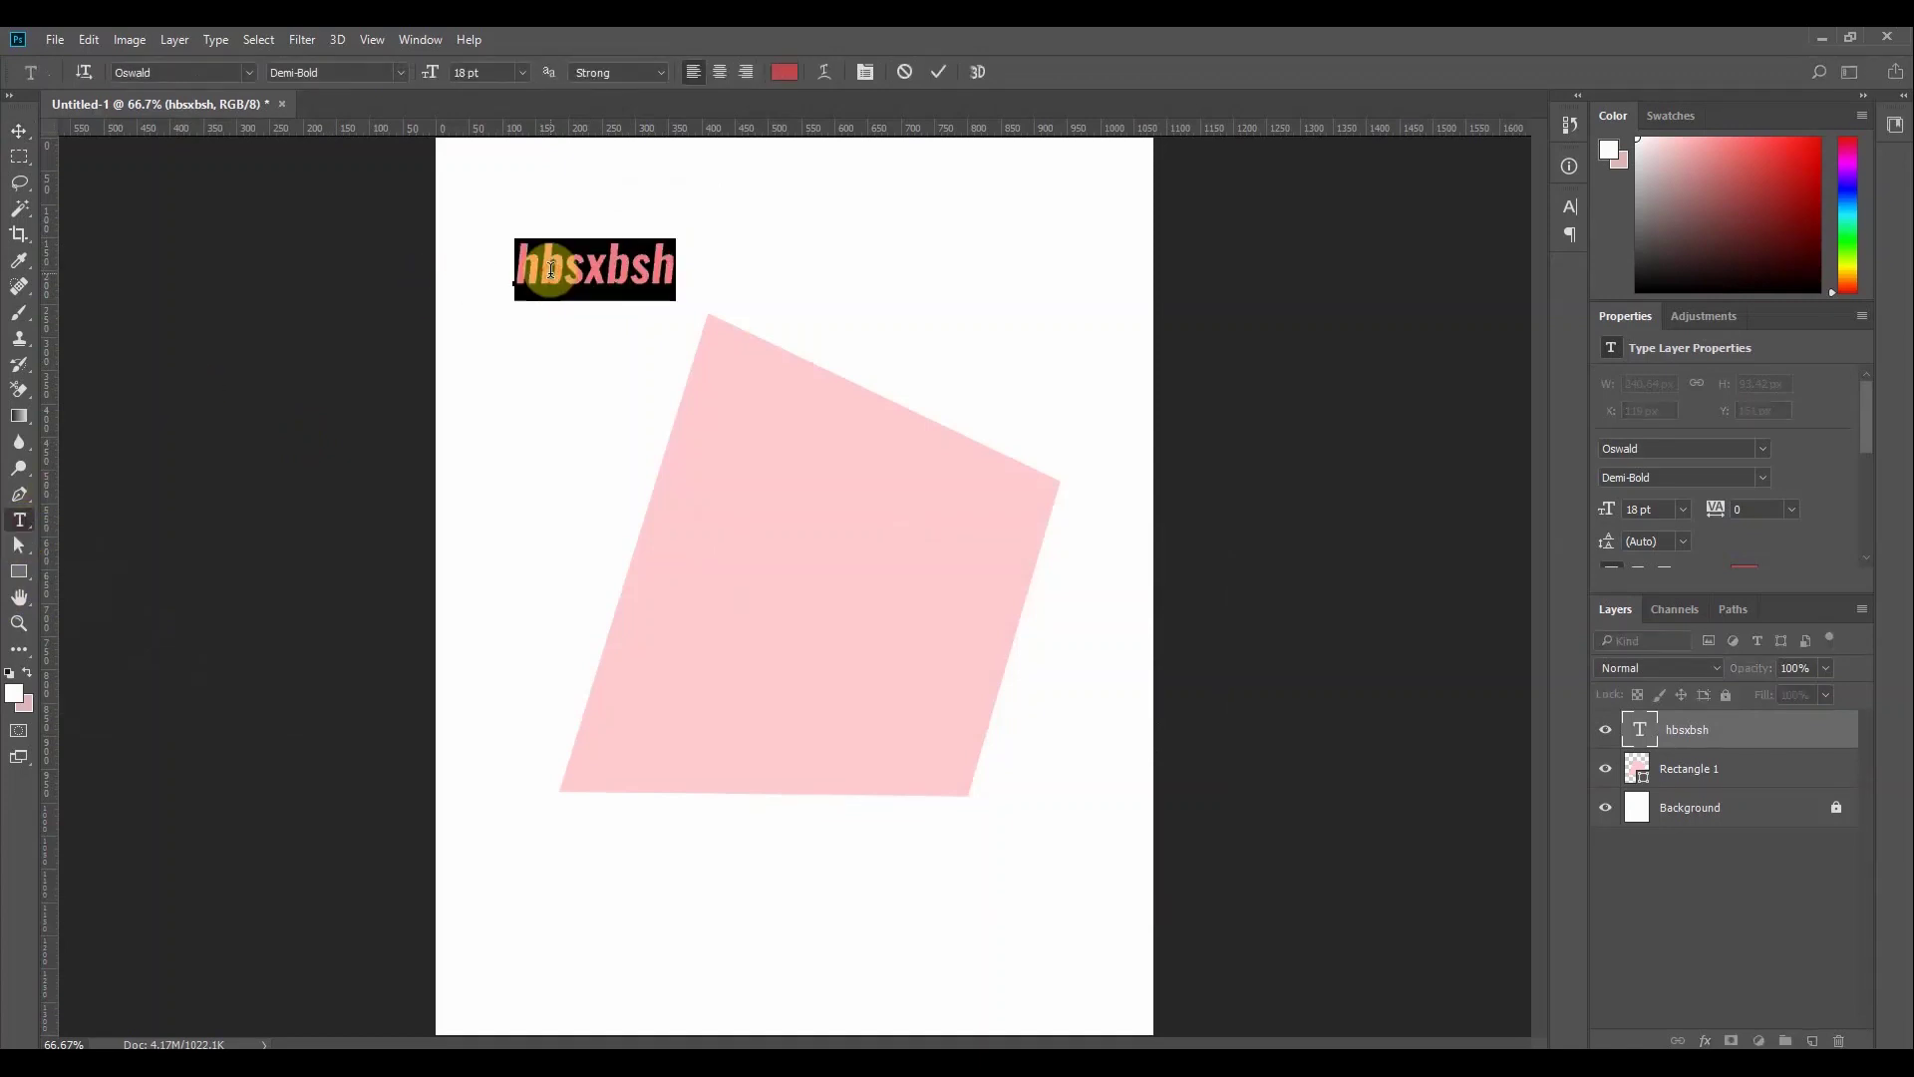
drag(551, 269, 566, 269)
click(951, 74)
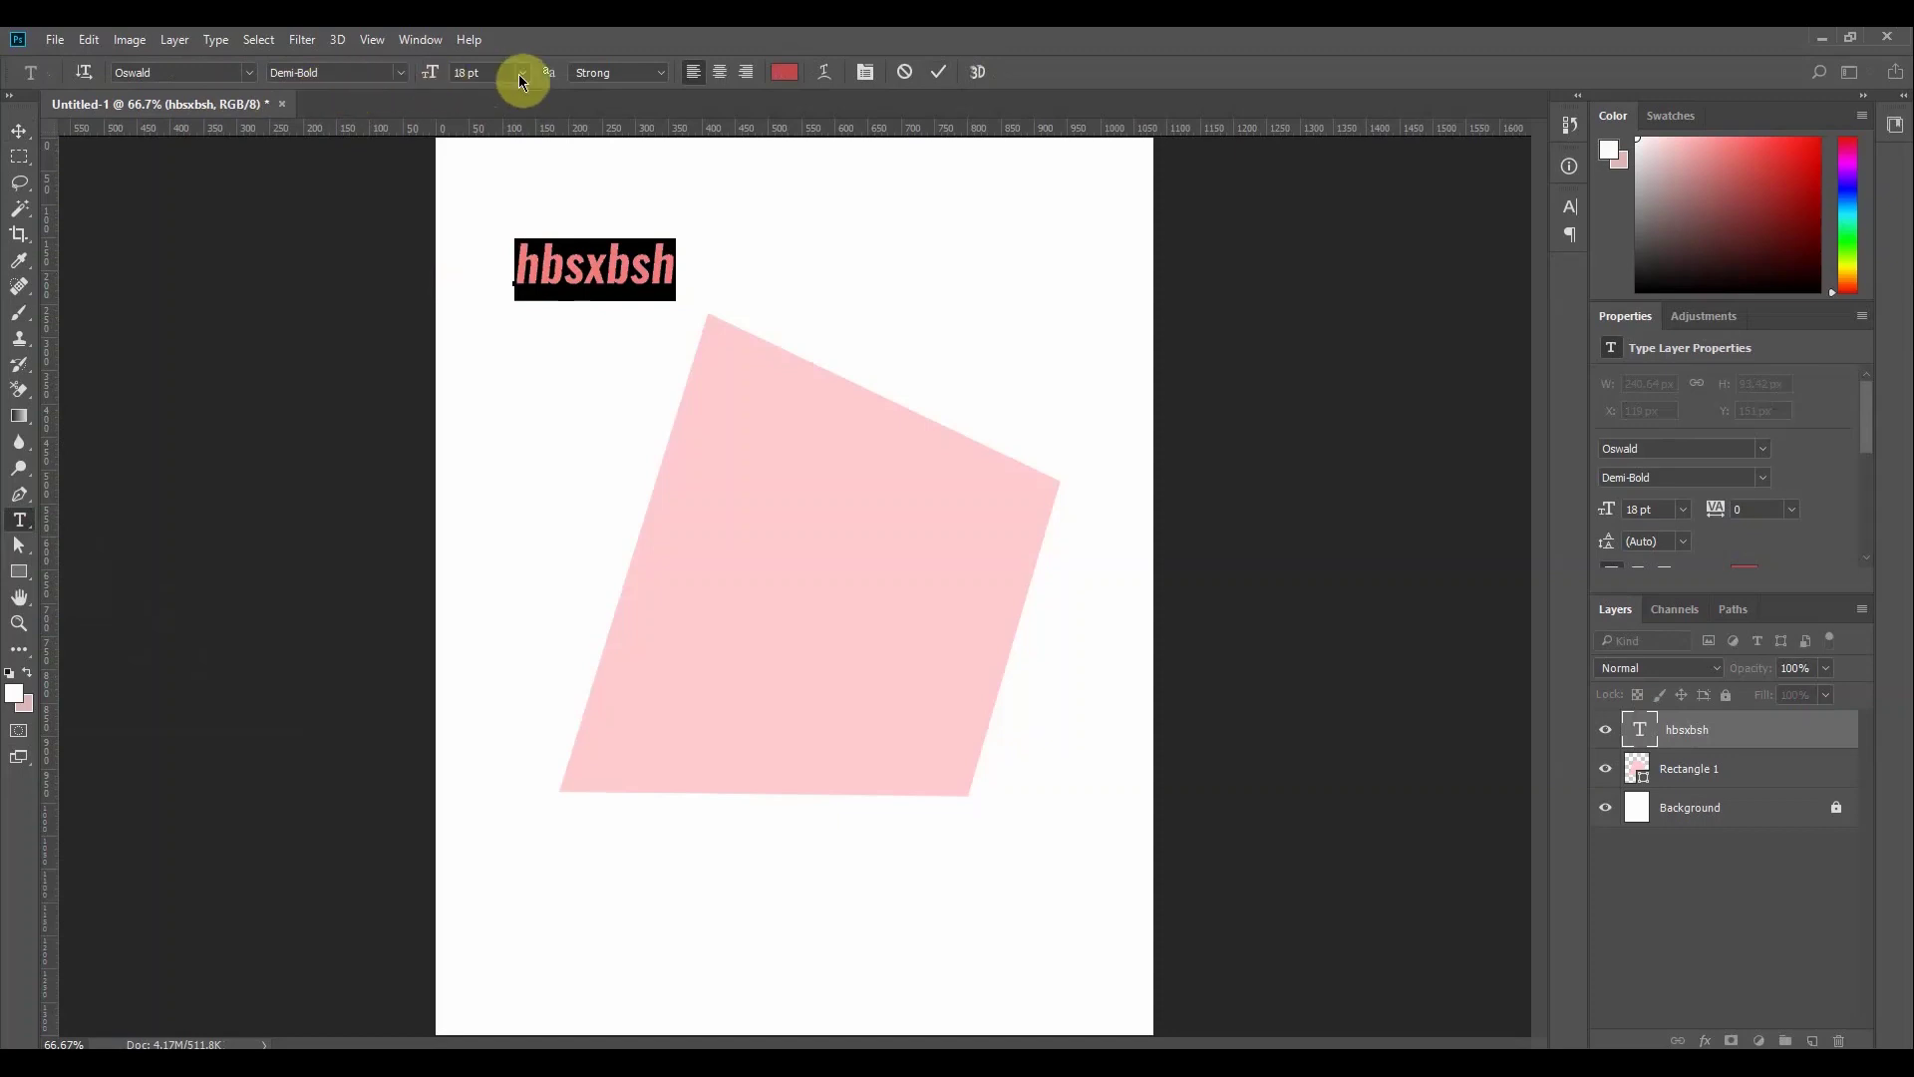
click(656, 74)
click(611, 107)
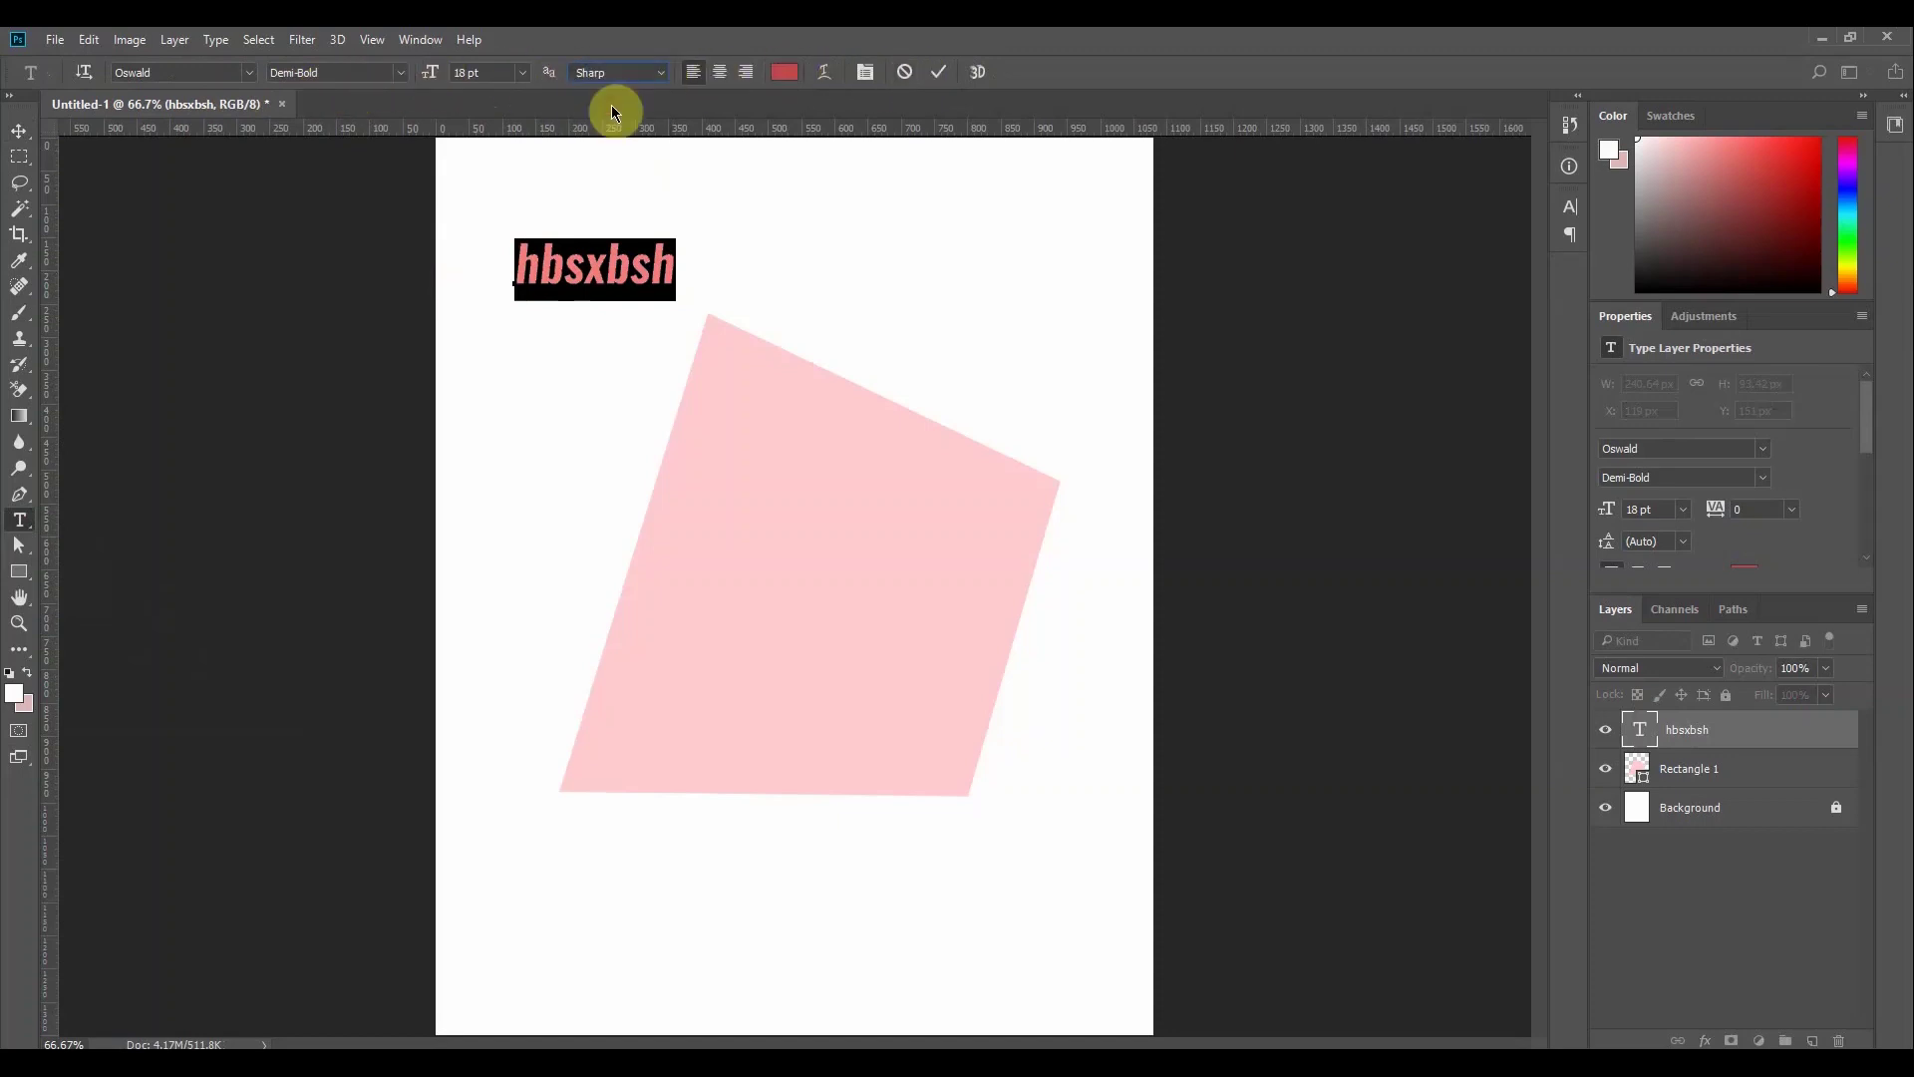
click(646, 74)
click(634, 92)
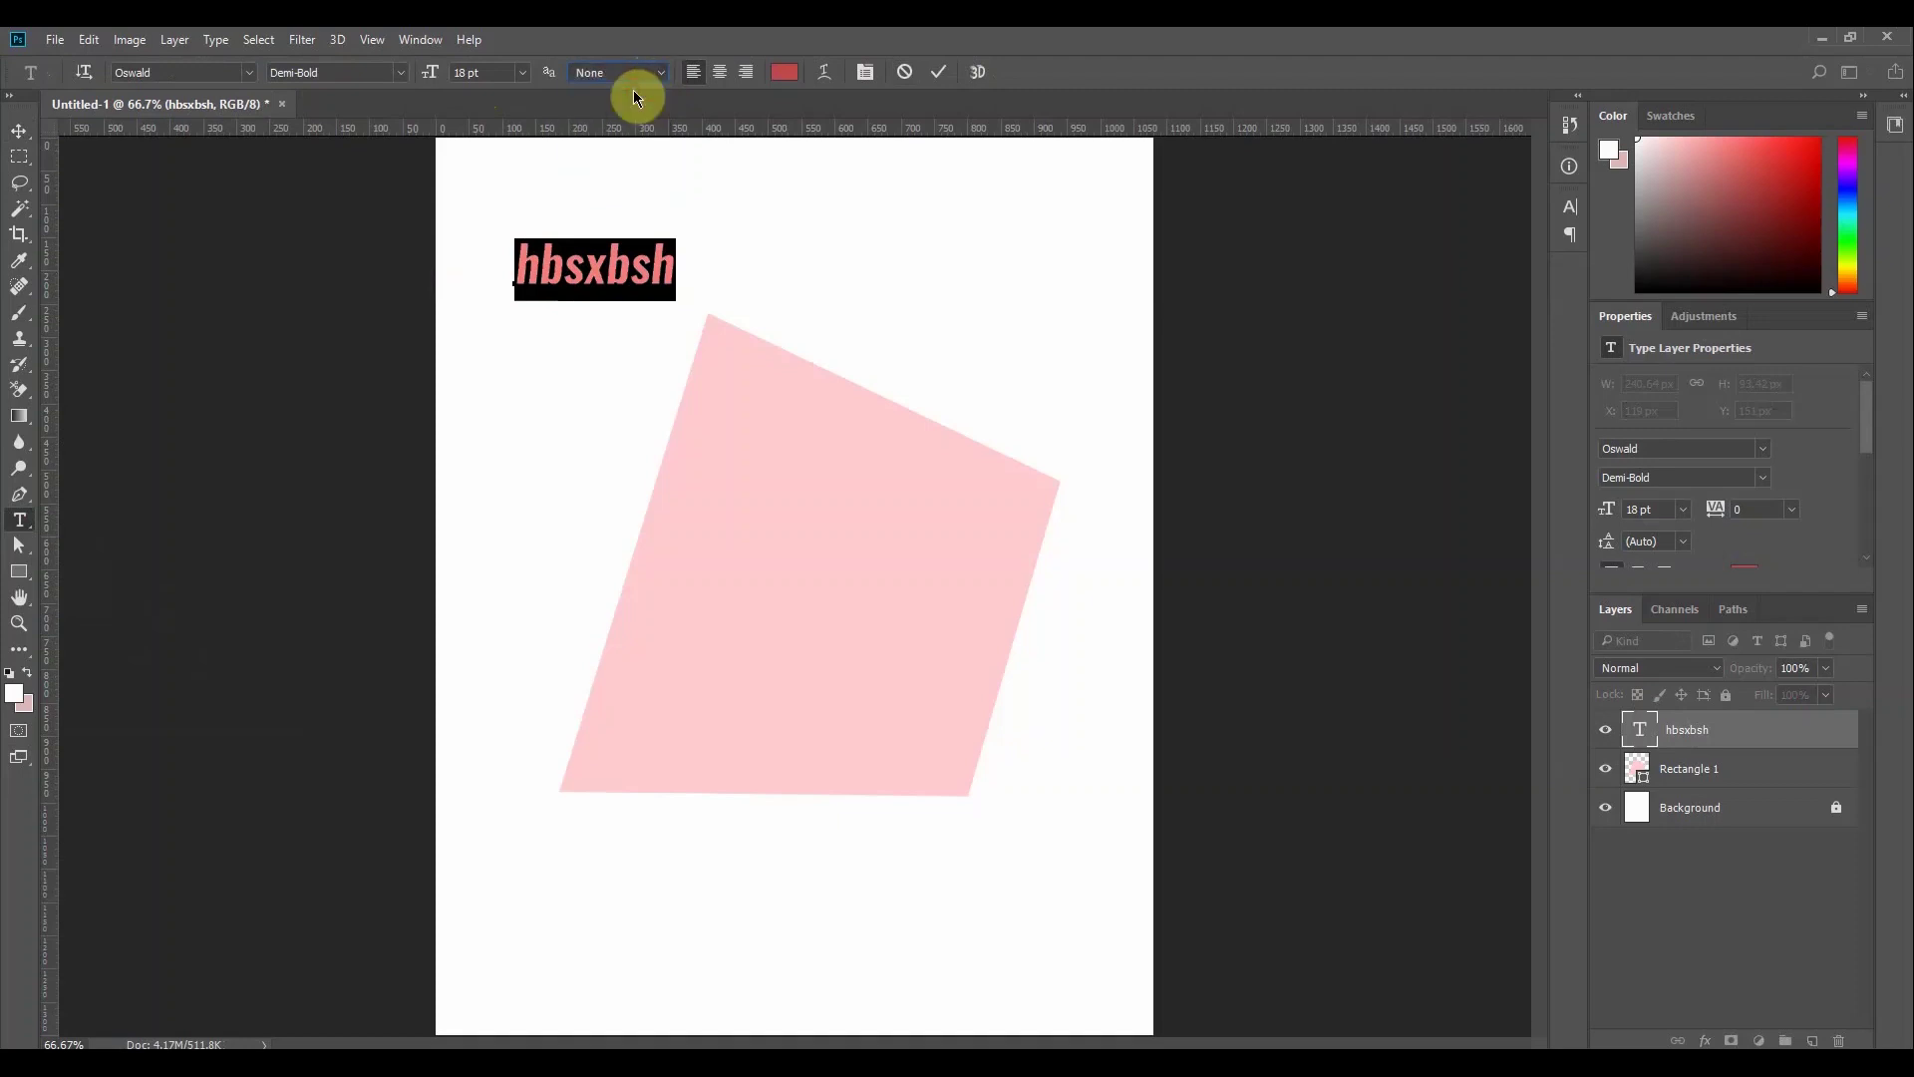
click(20, 131)
drag(546, 300, 729, 456)
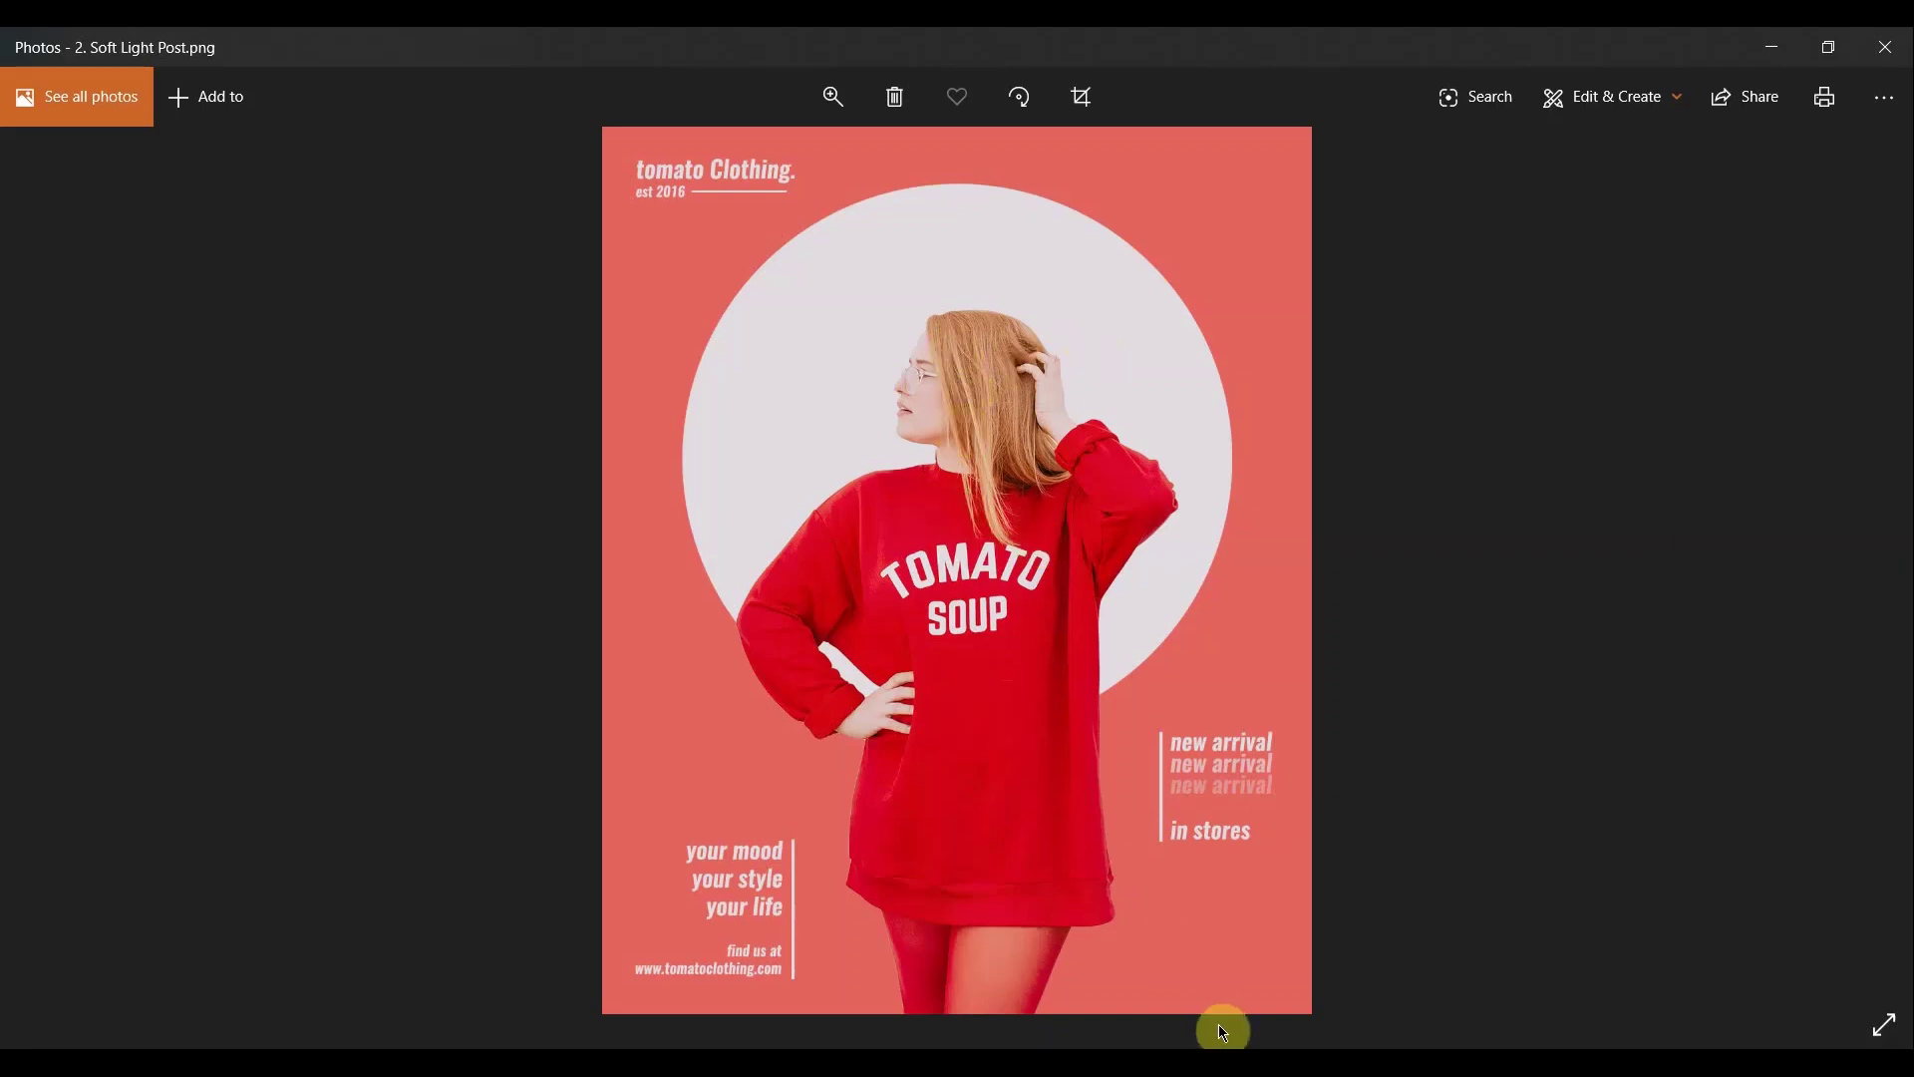
Switch from the finished post in Photos to Photoshop and open the most recently used Unsplash JPEG photo
click(1183, 1061)
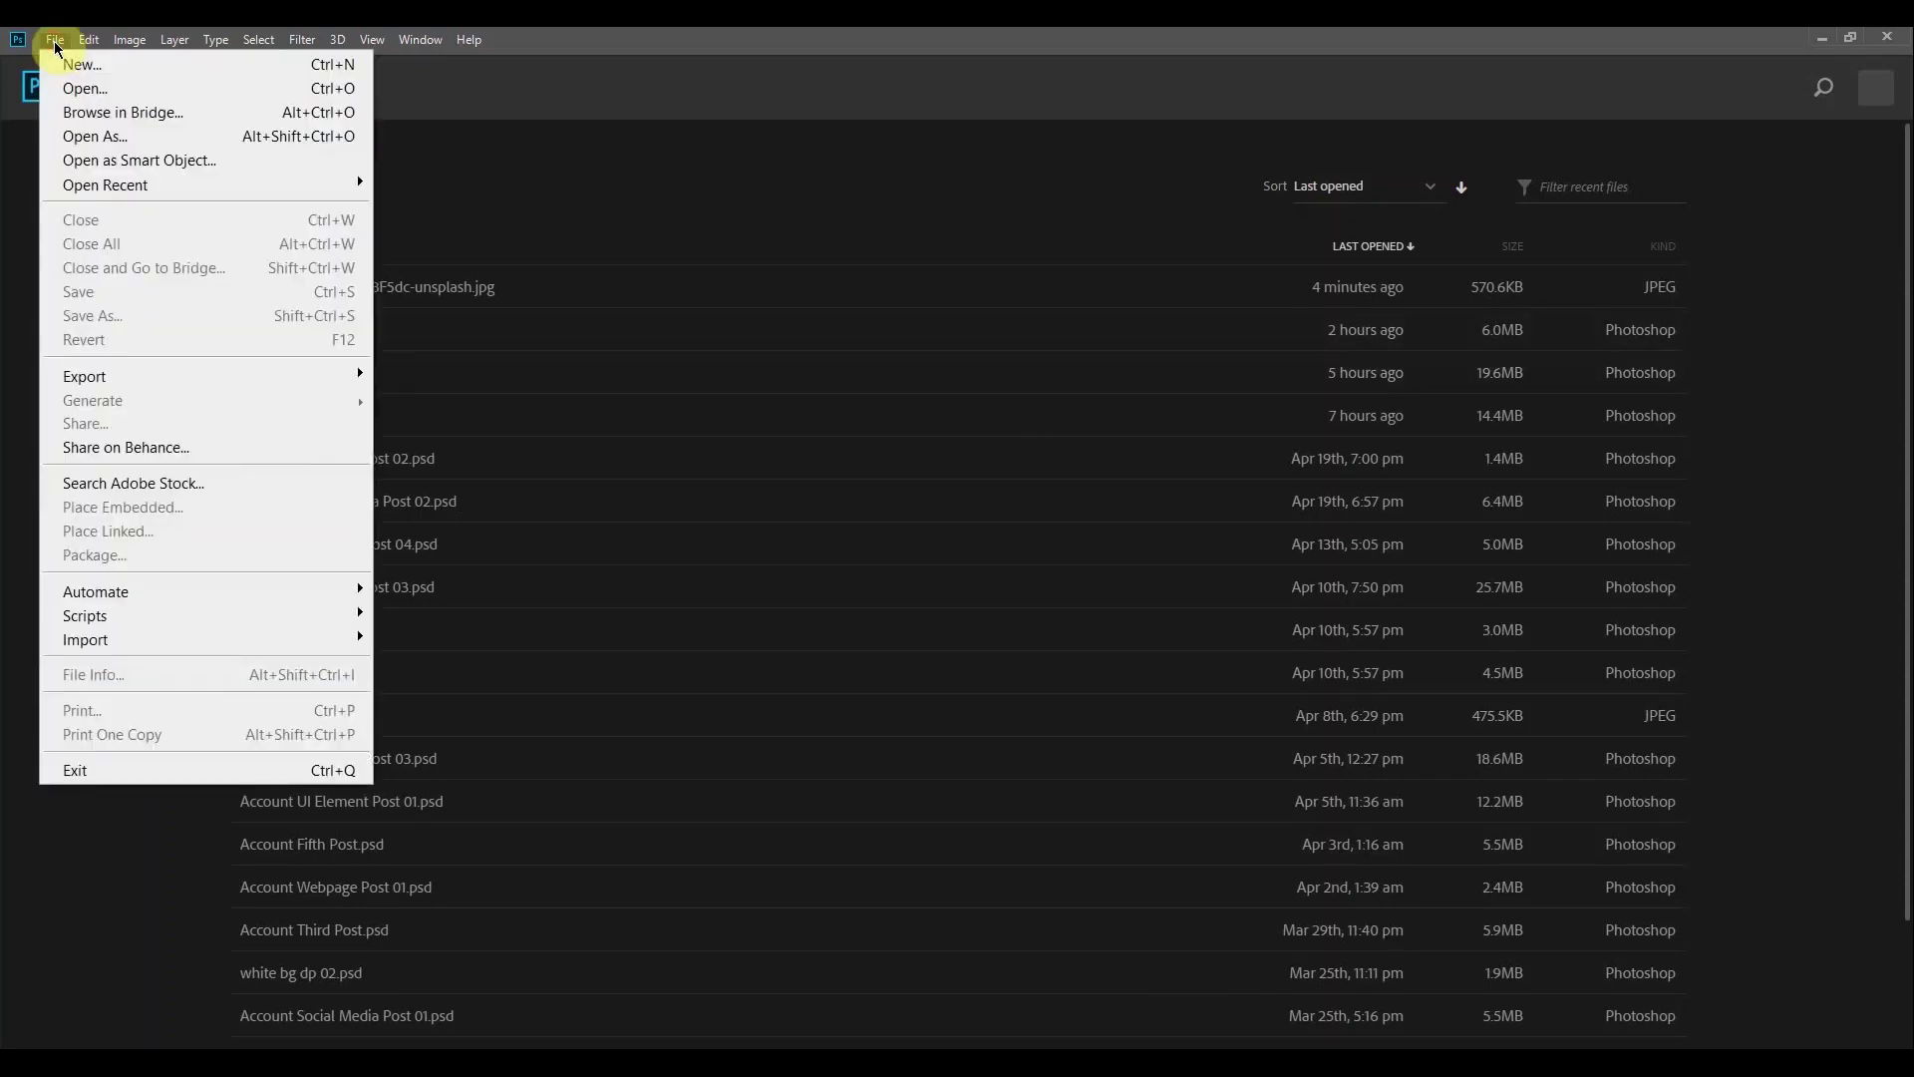
click(447, 158)
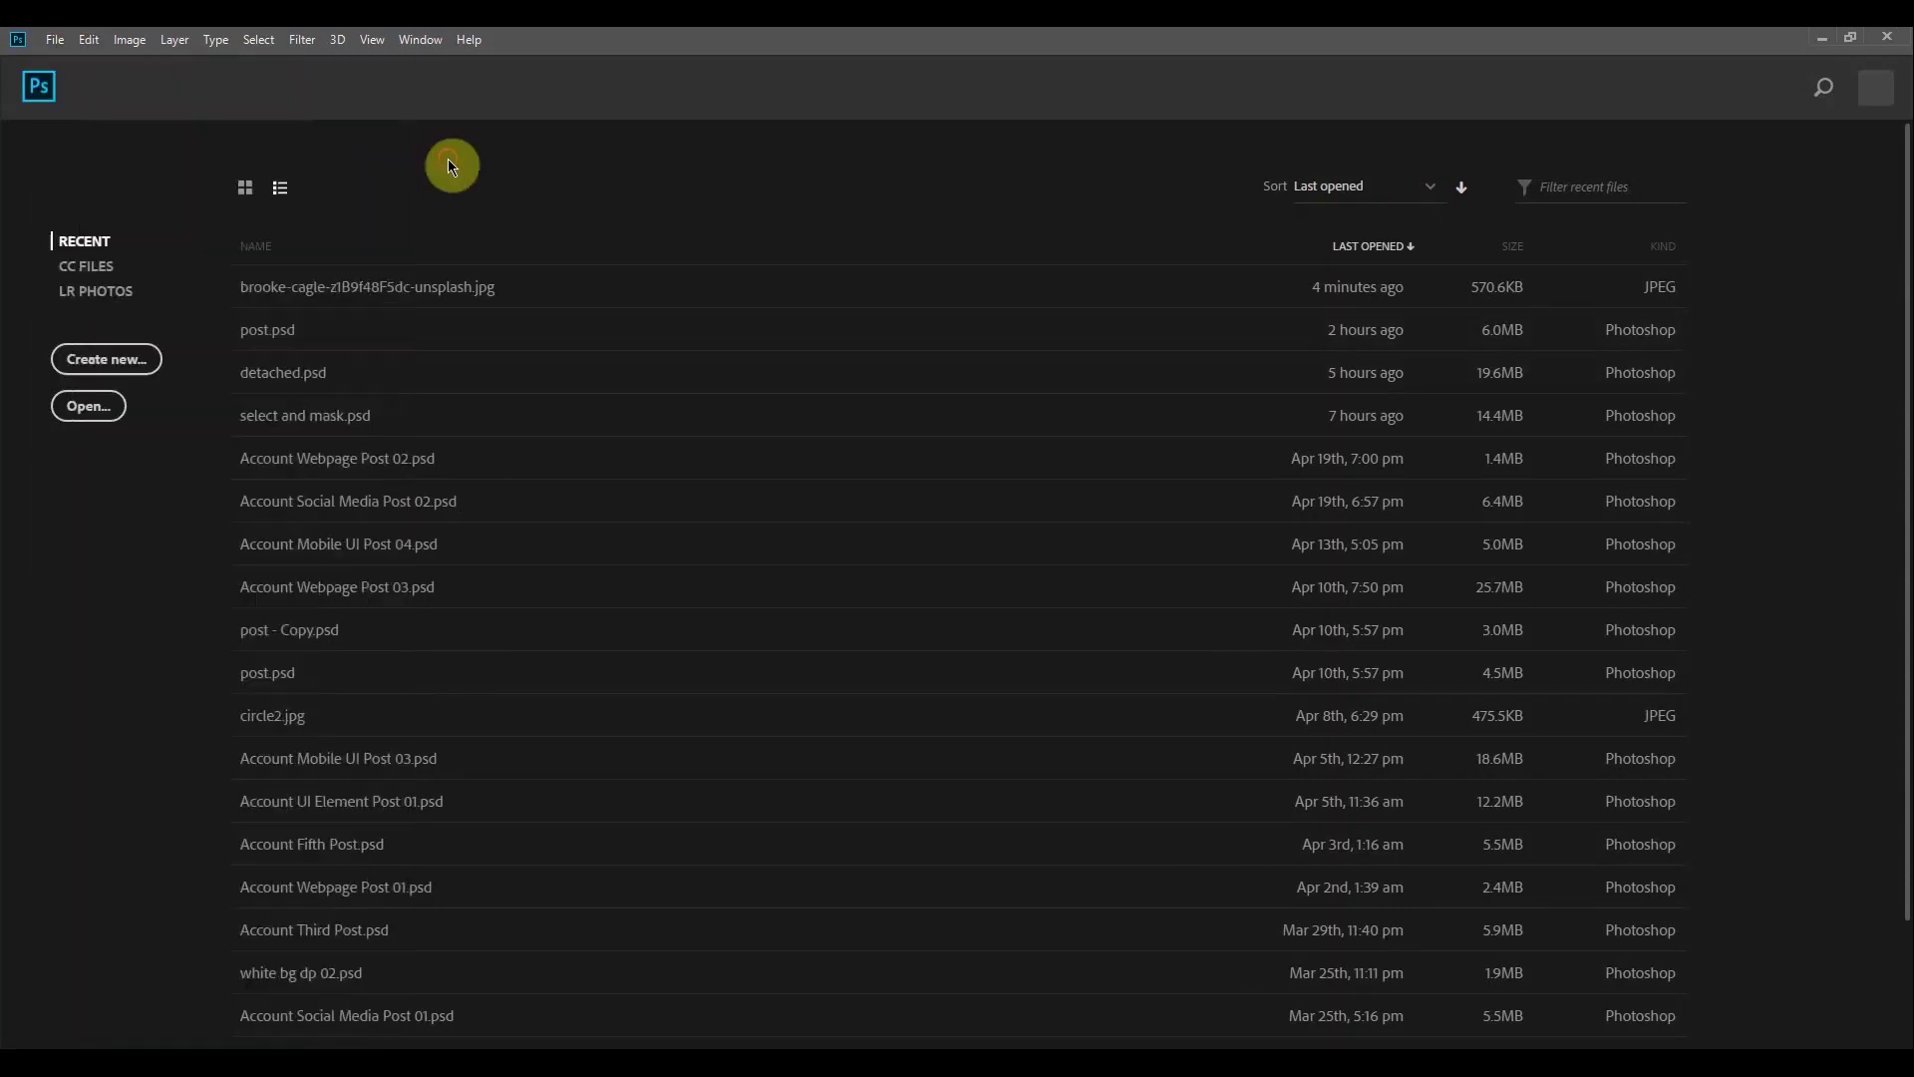
click(425, 295)
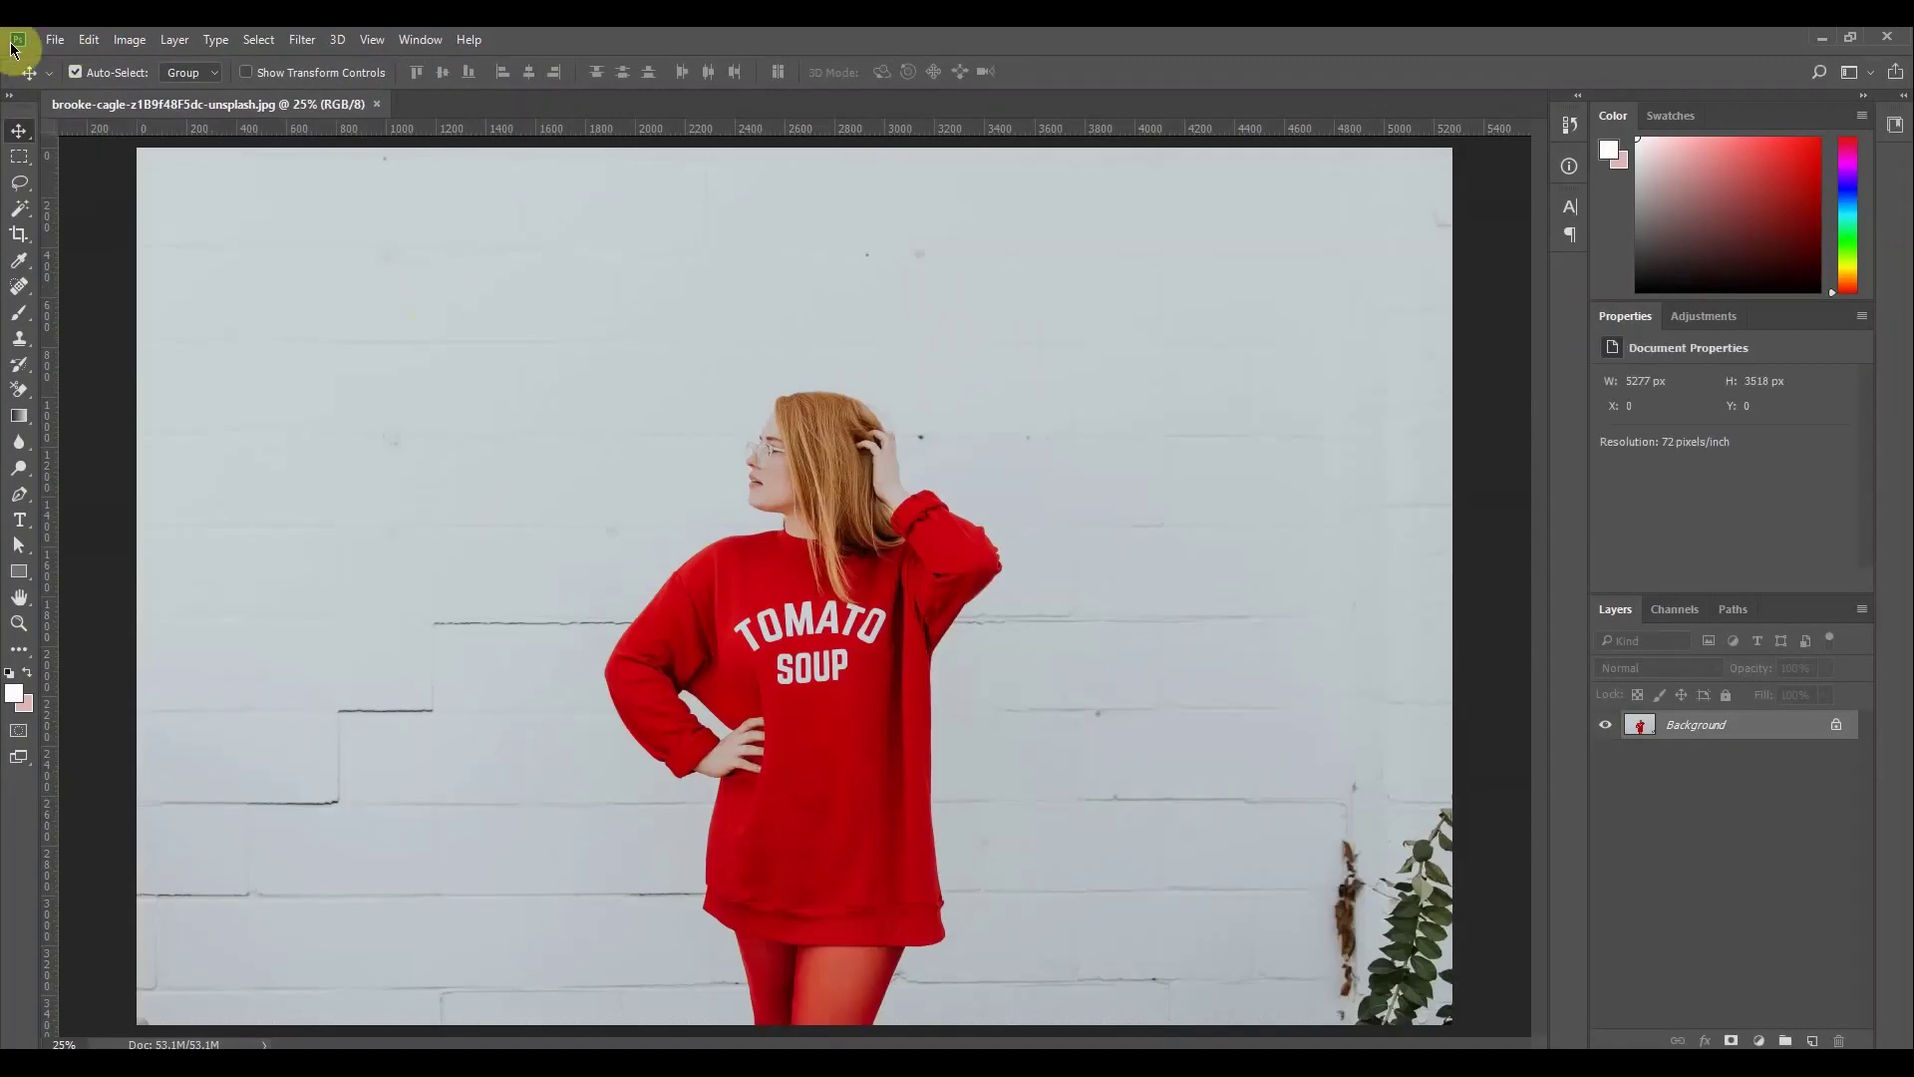
click(55, 40)
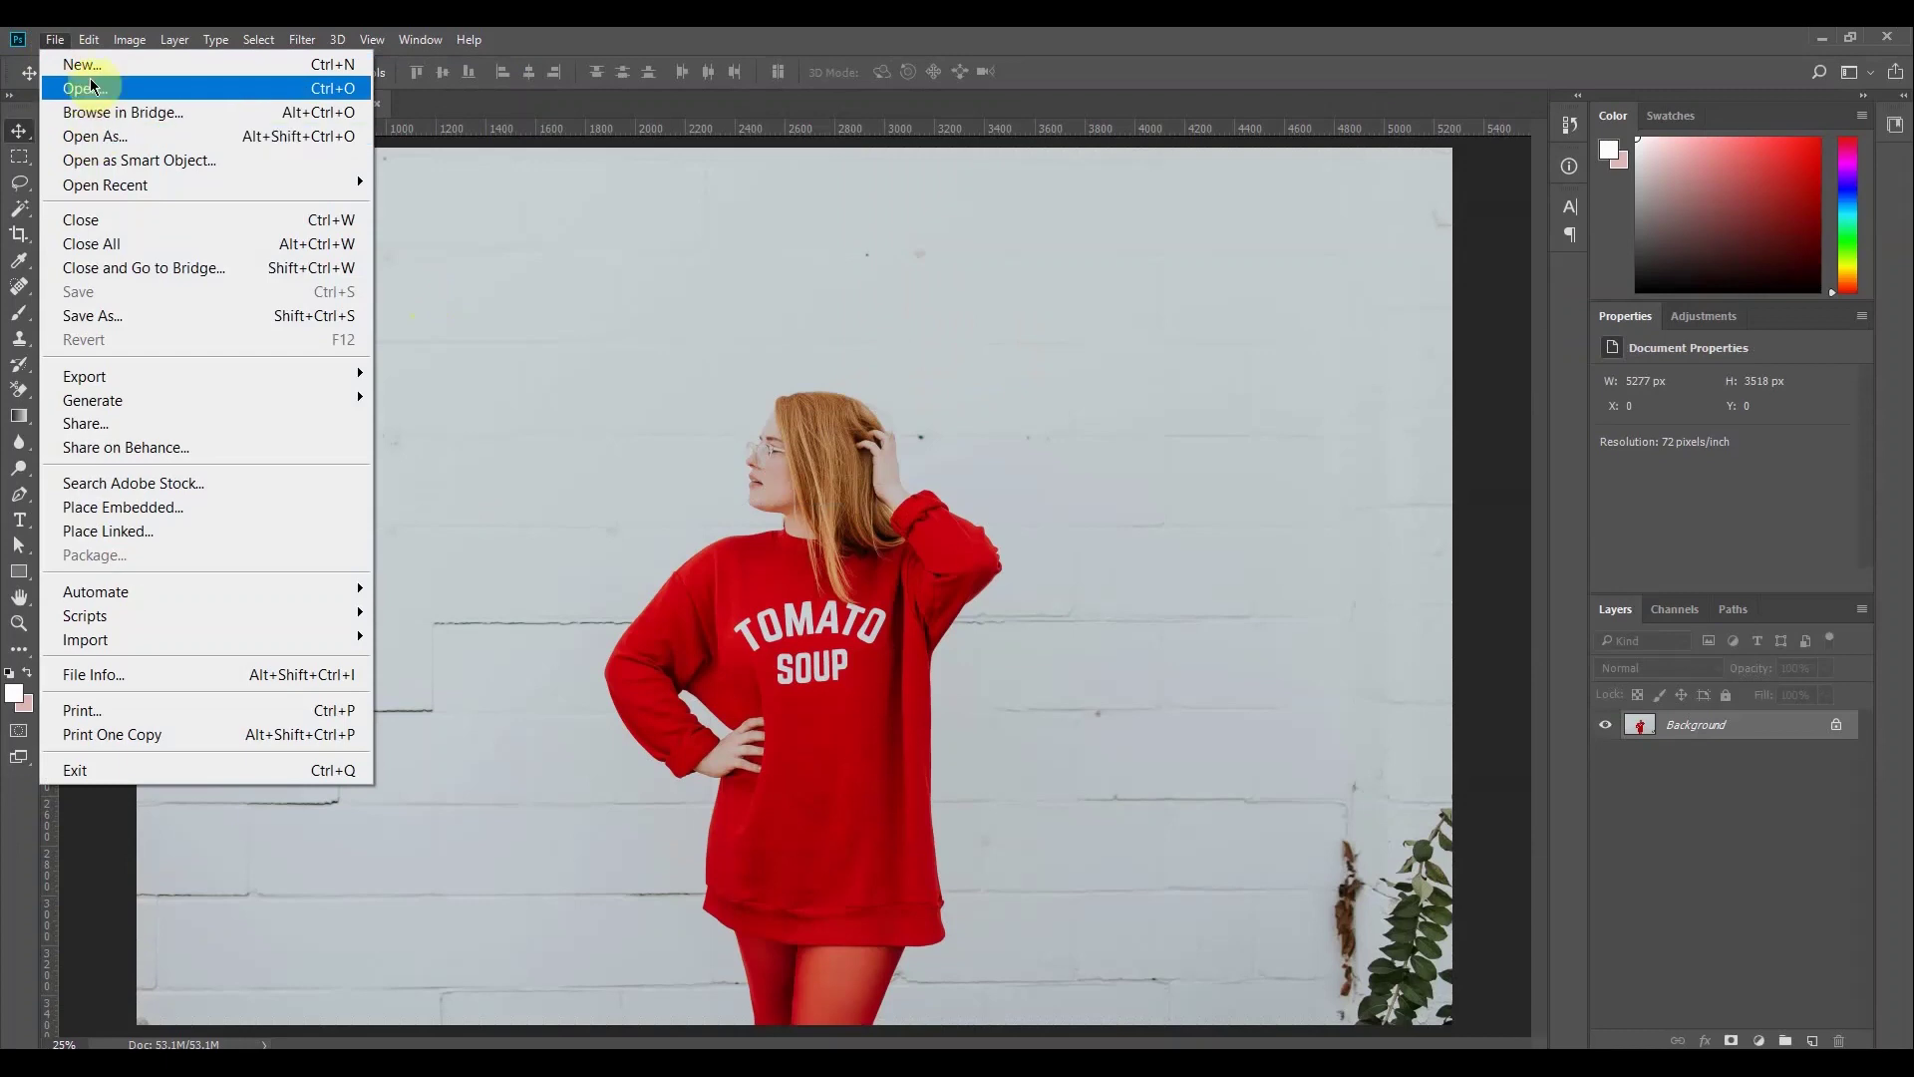
click(400, 109)
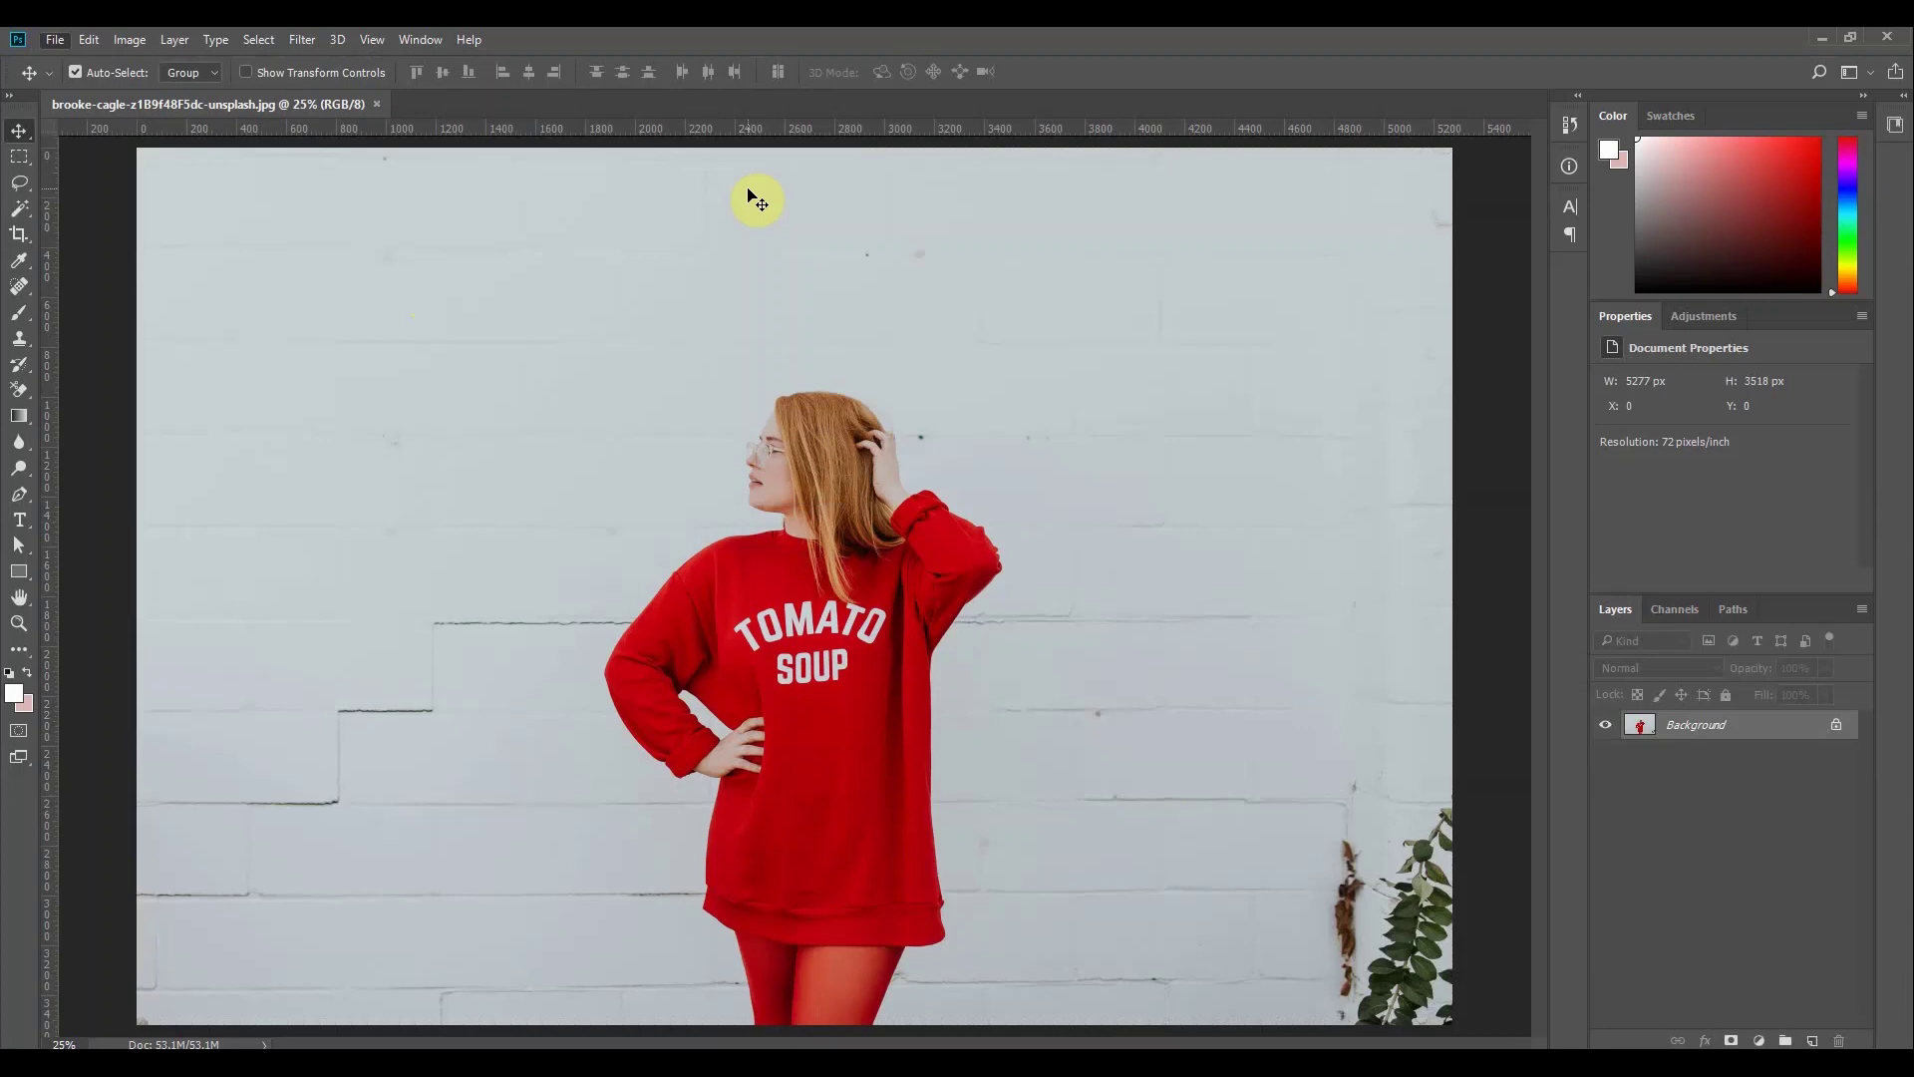
click(15, 159)
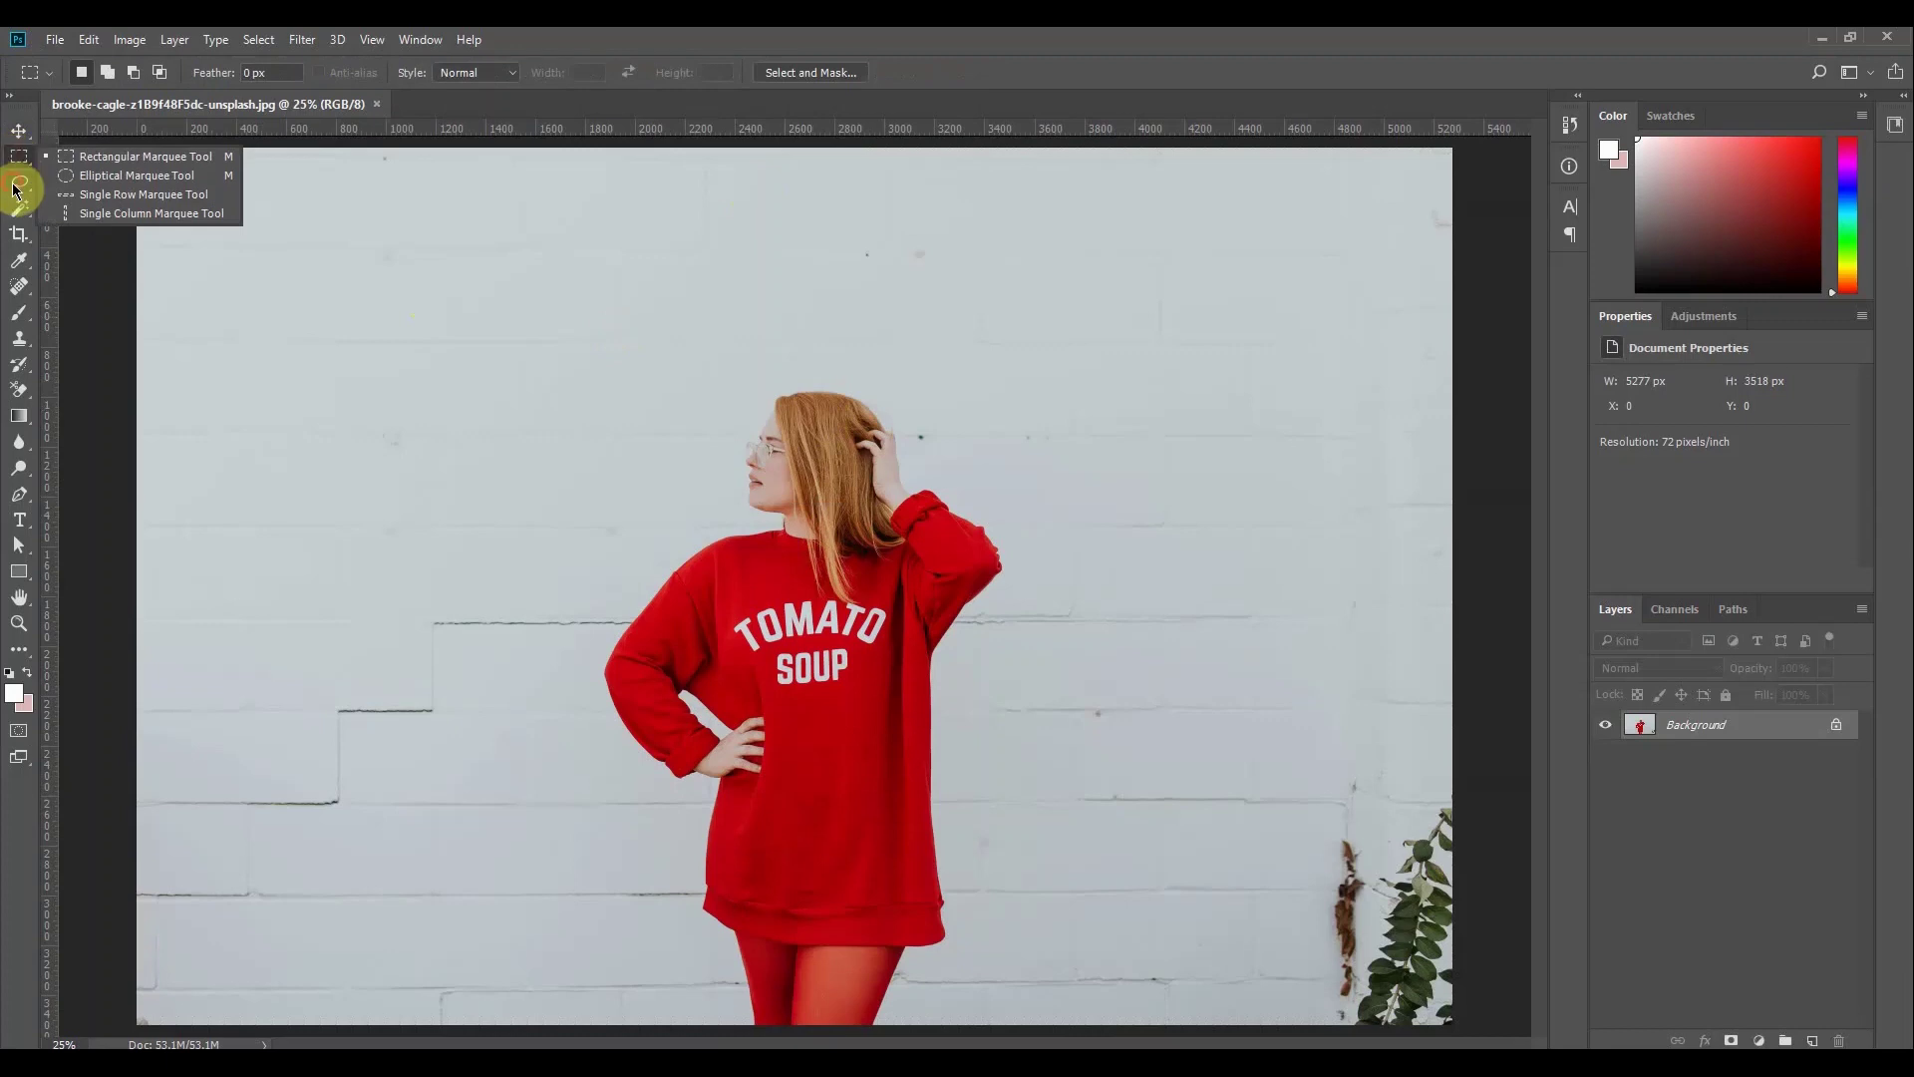
click(18, 182)
click(22, 212)
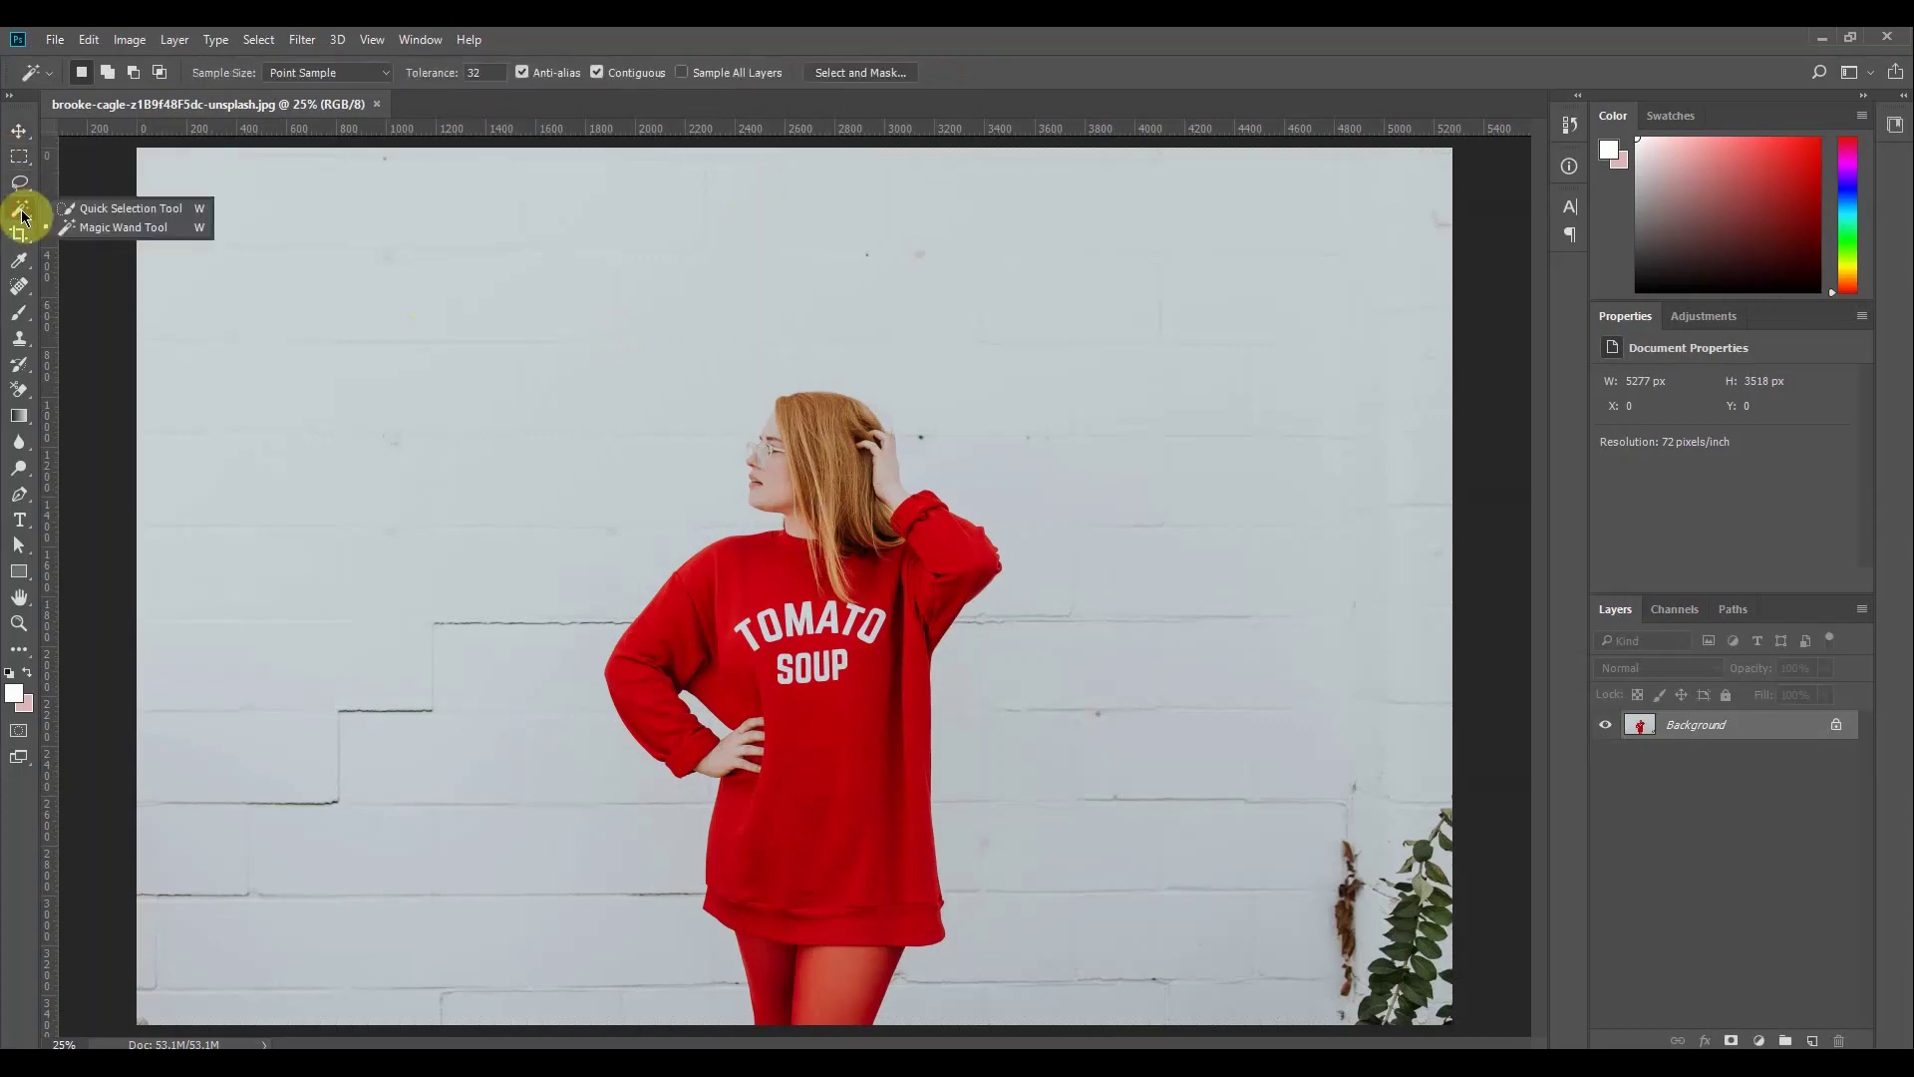
click(25, 157)
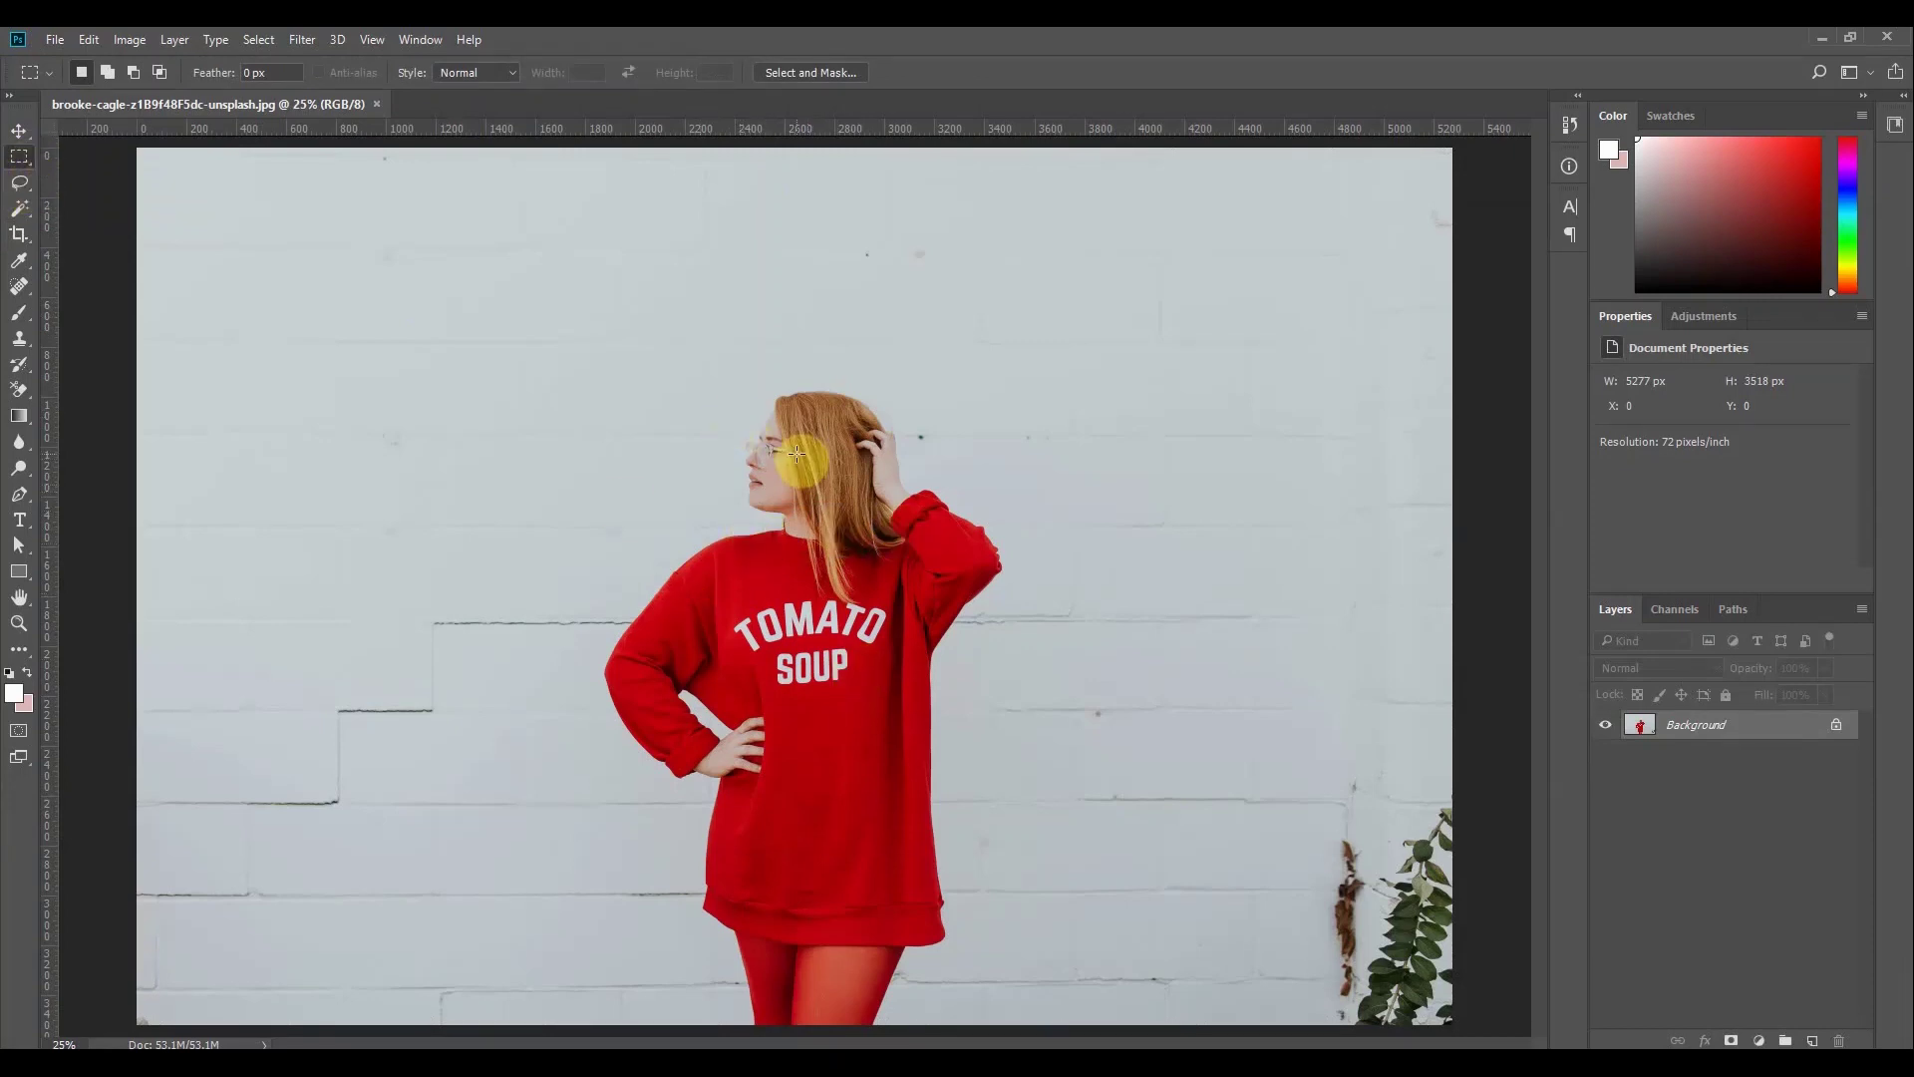
click(19, 130)
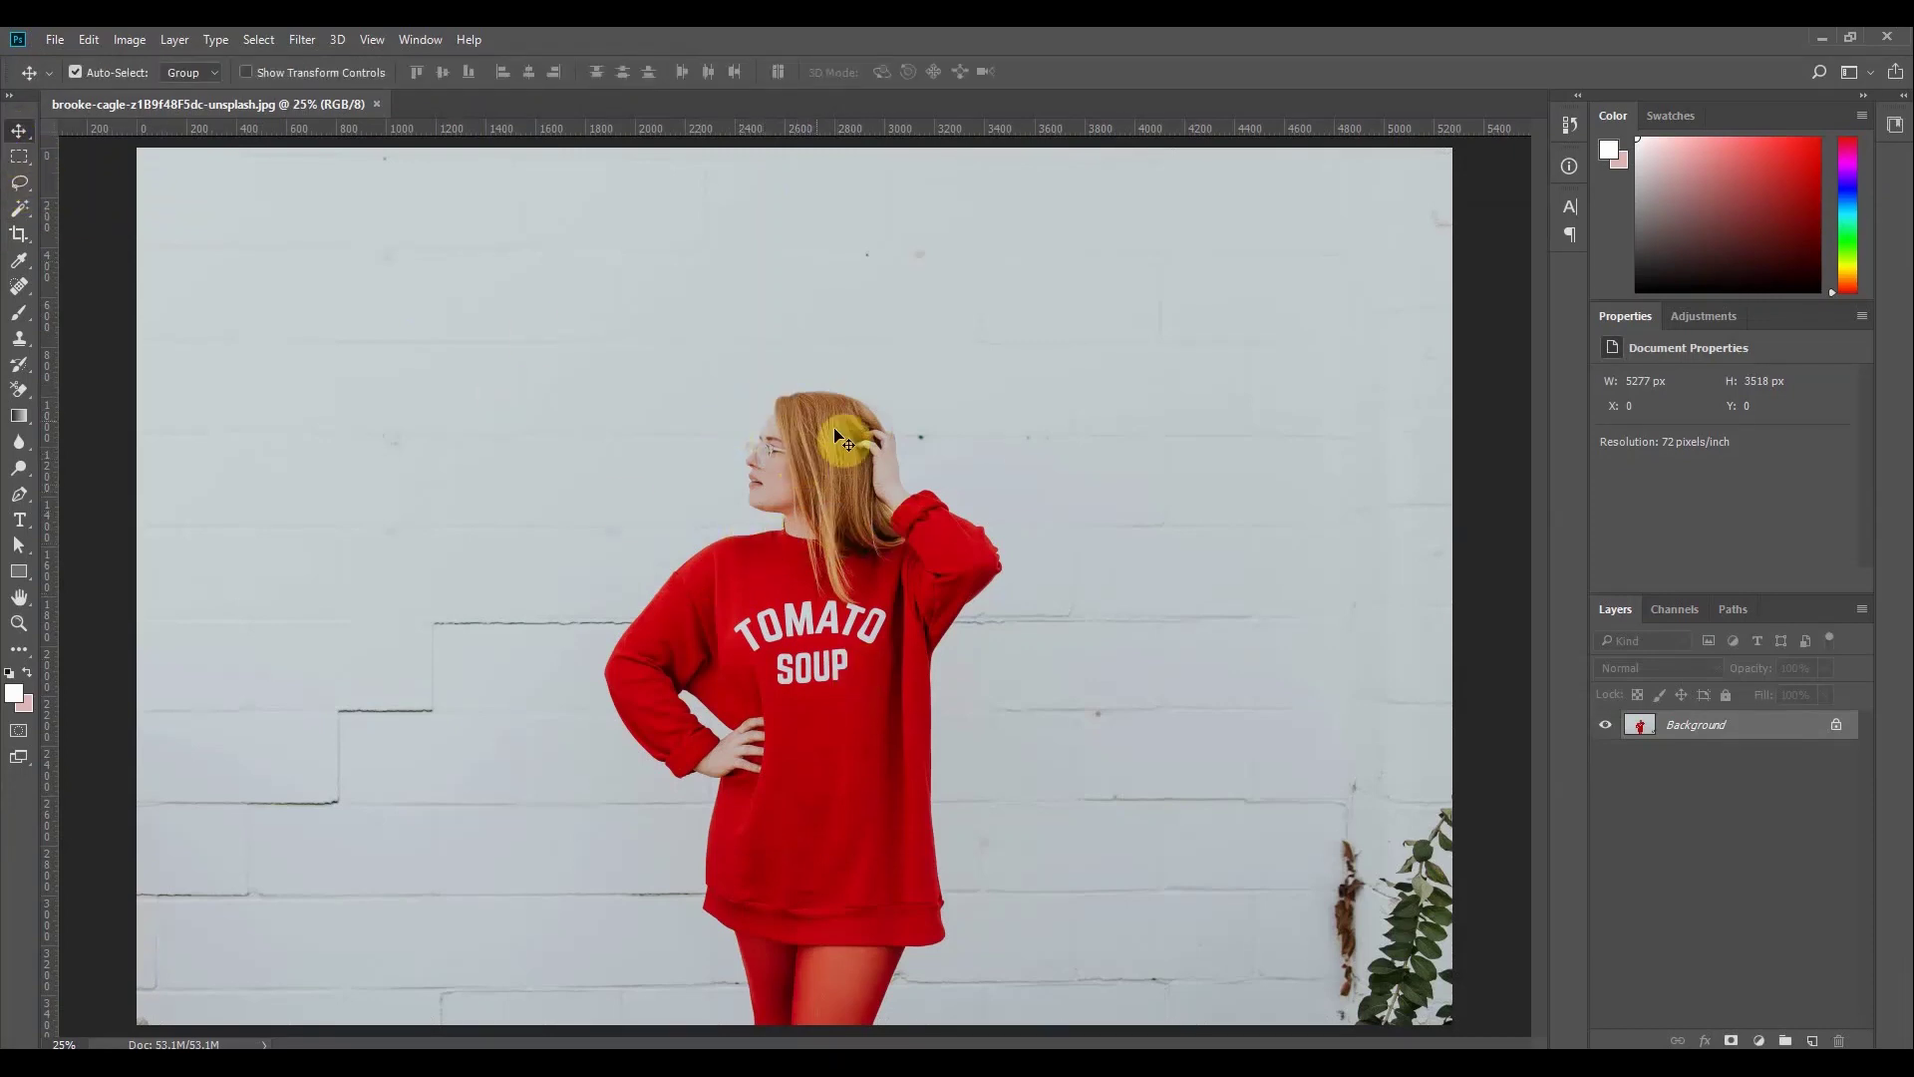
Open the Select and Mask workspace with the Quick Selection tool and set the view mode to Onion Skin
click(269, 40)
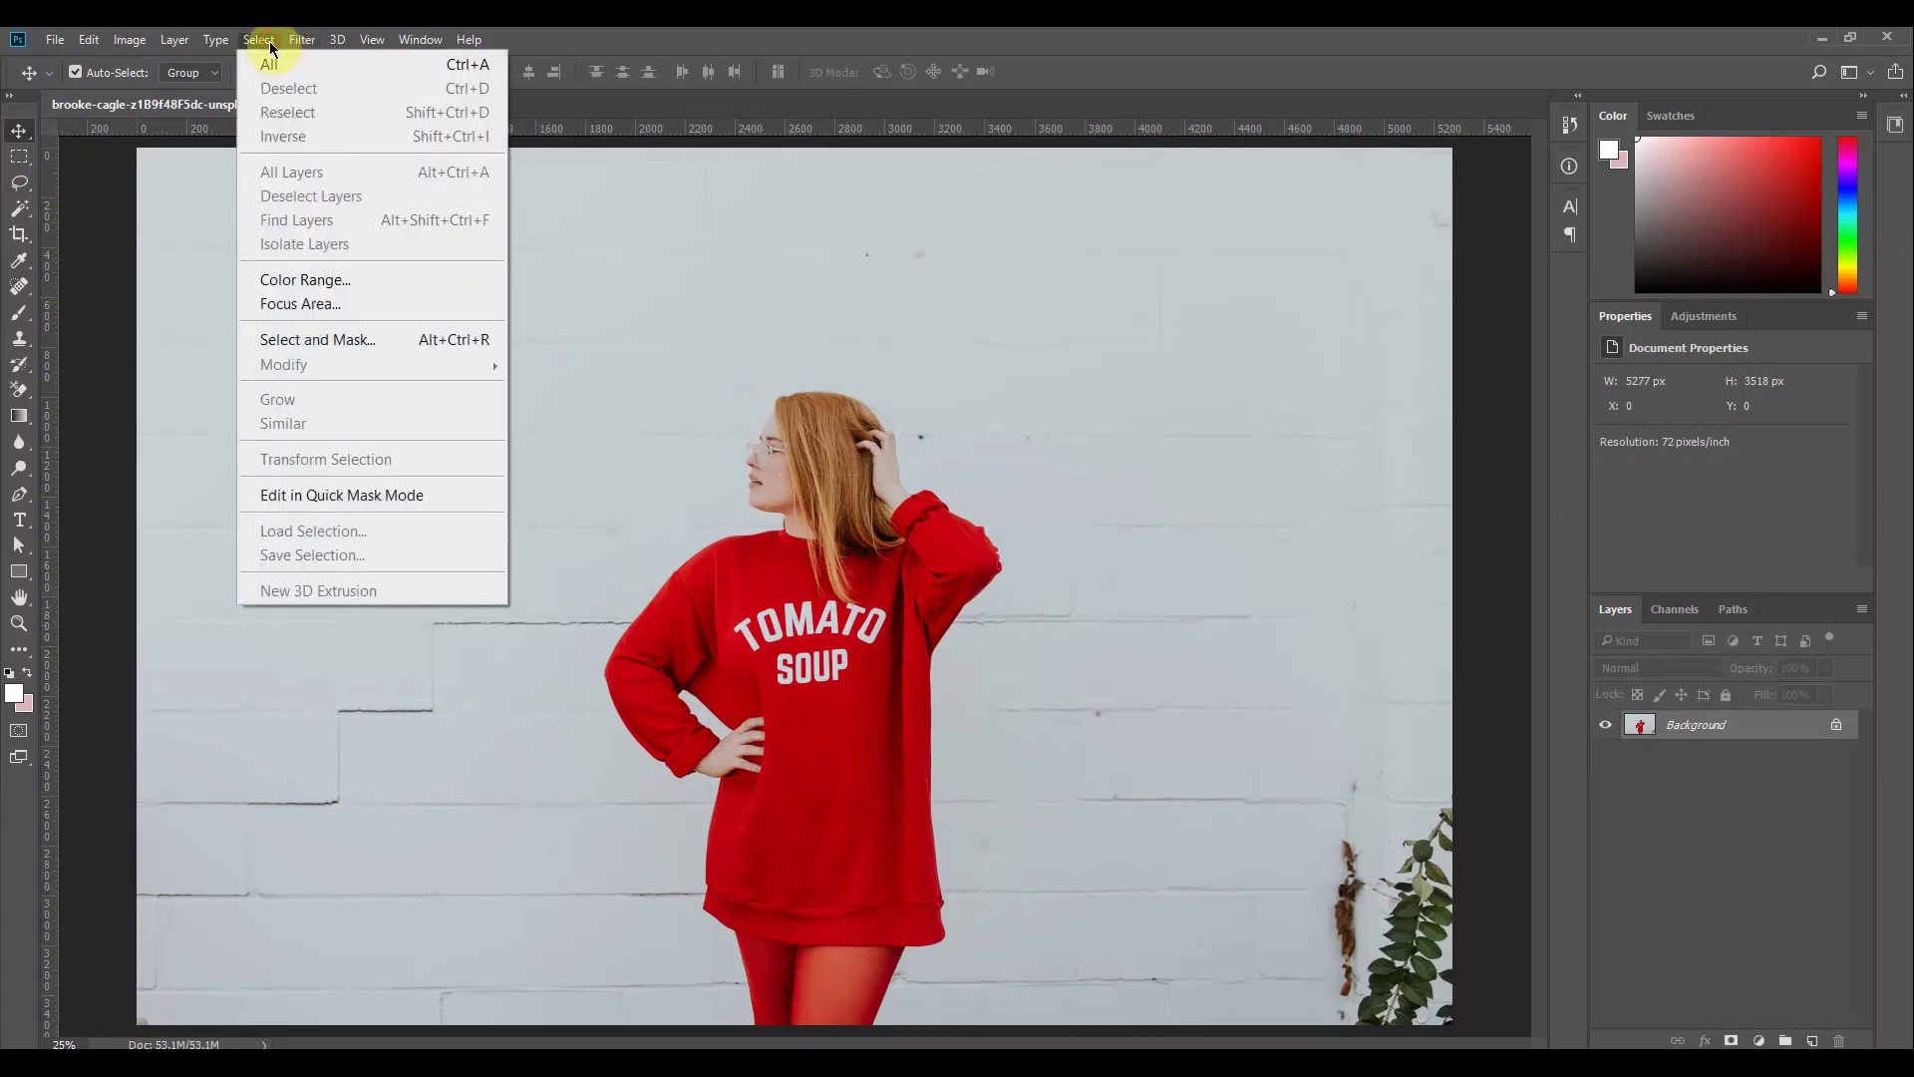
click(350, 339)
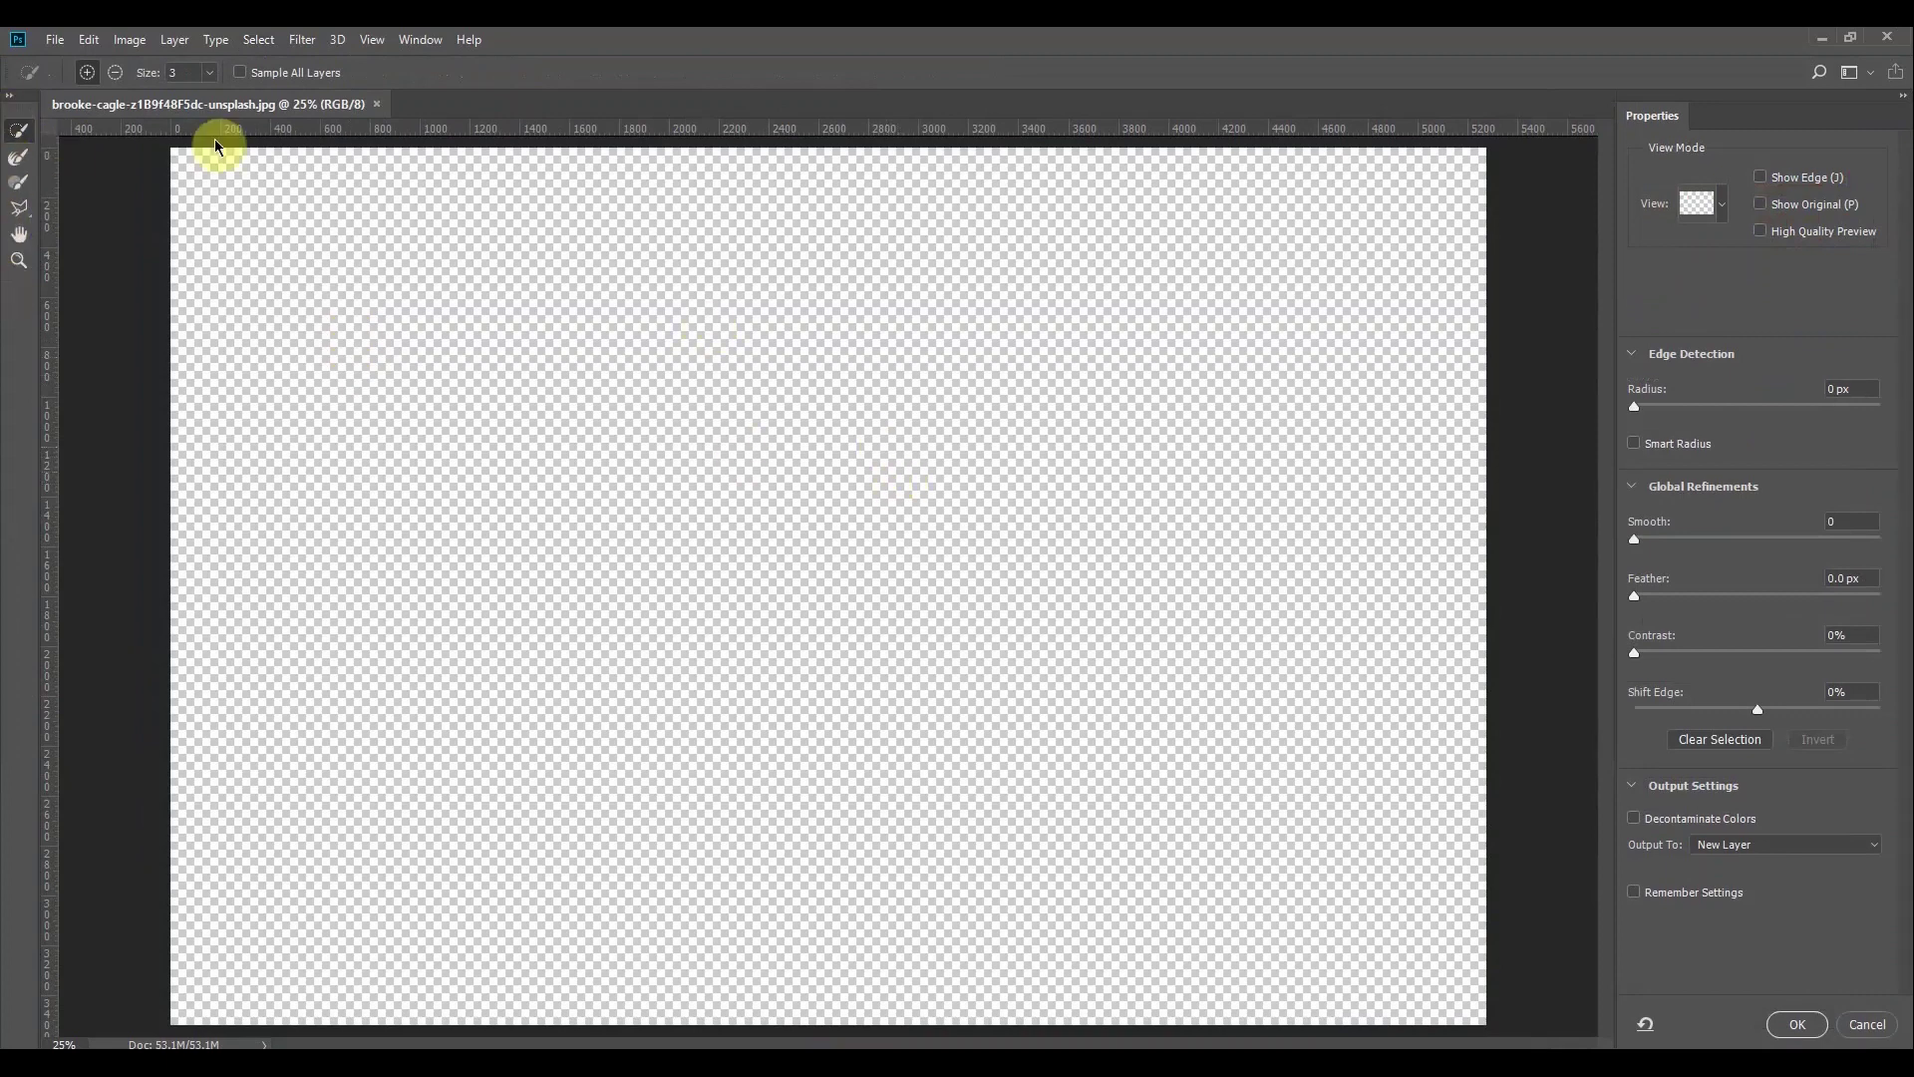
click(19, 158)
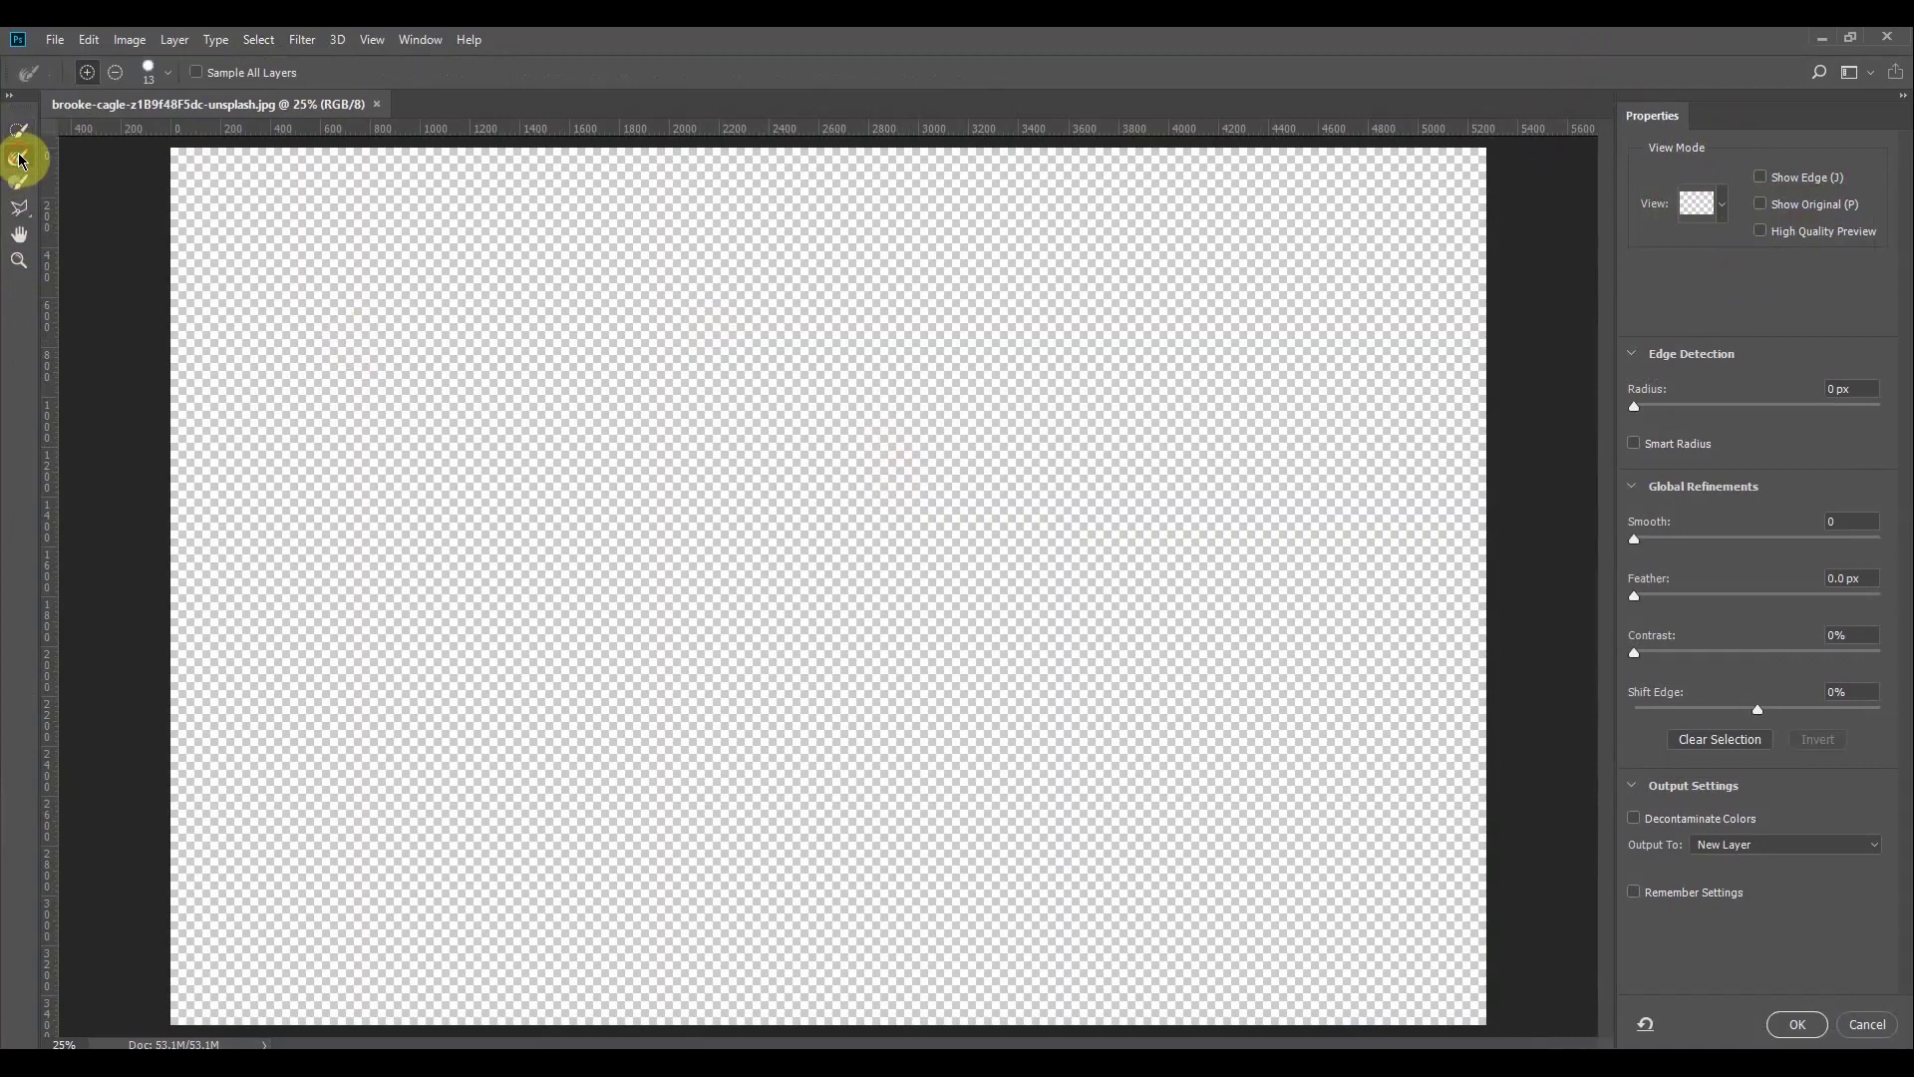
click(19, 130)
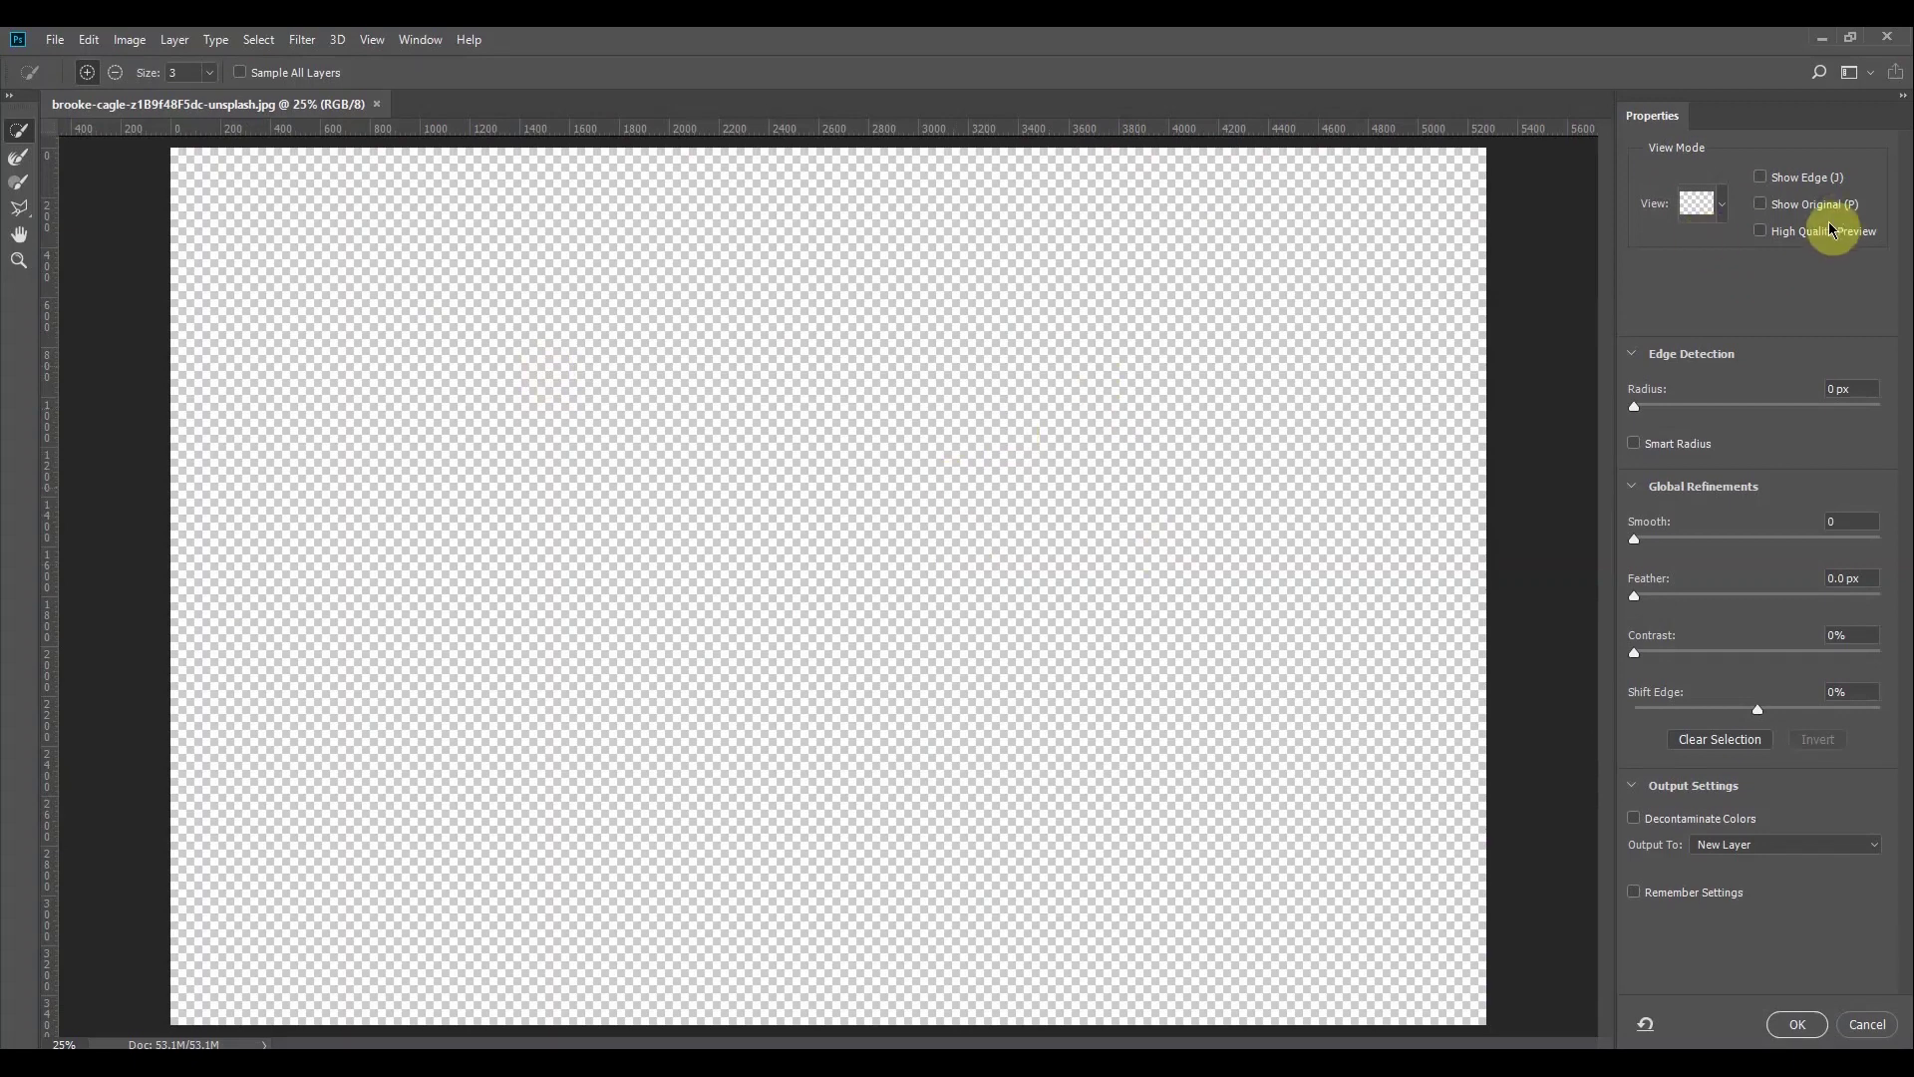
click(1719, 207)
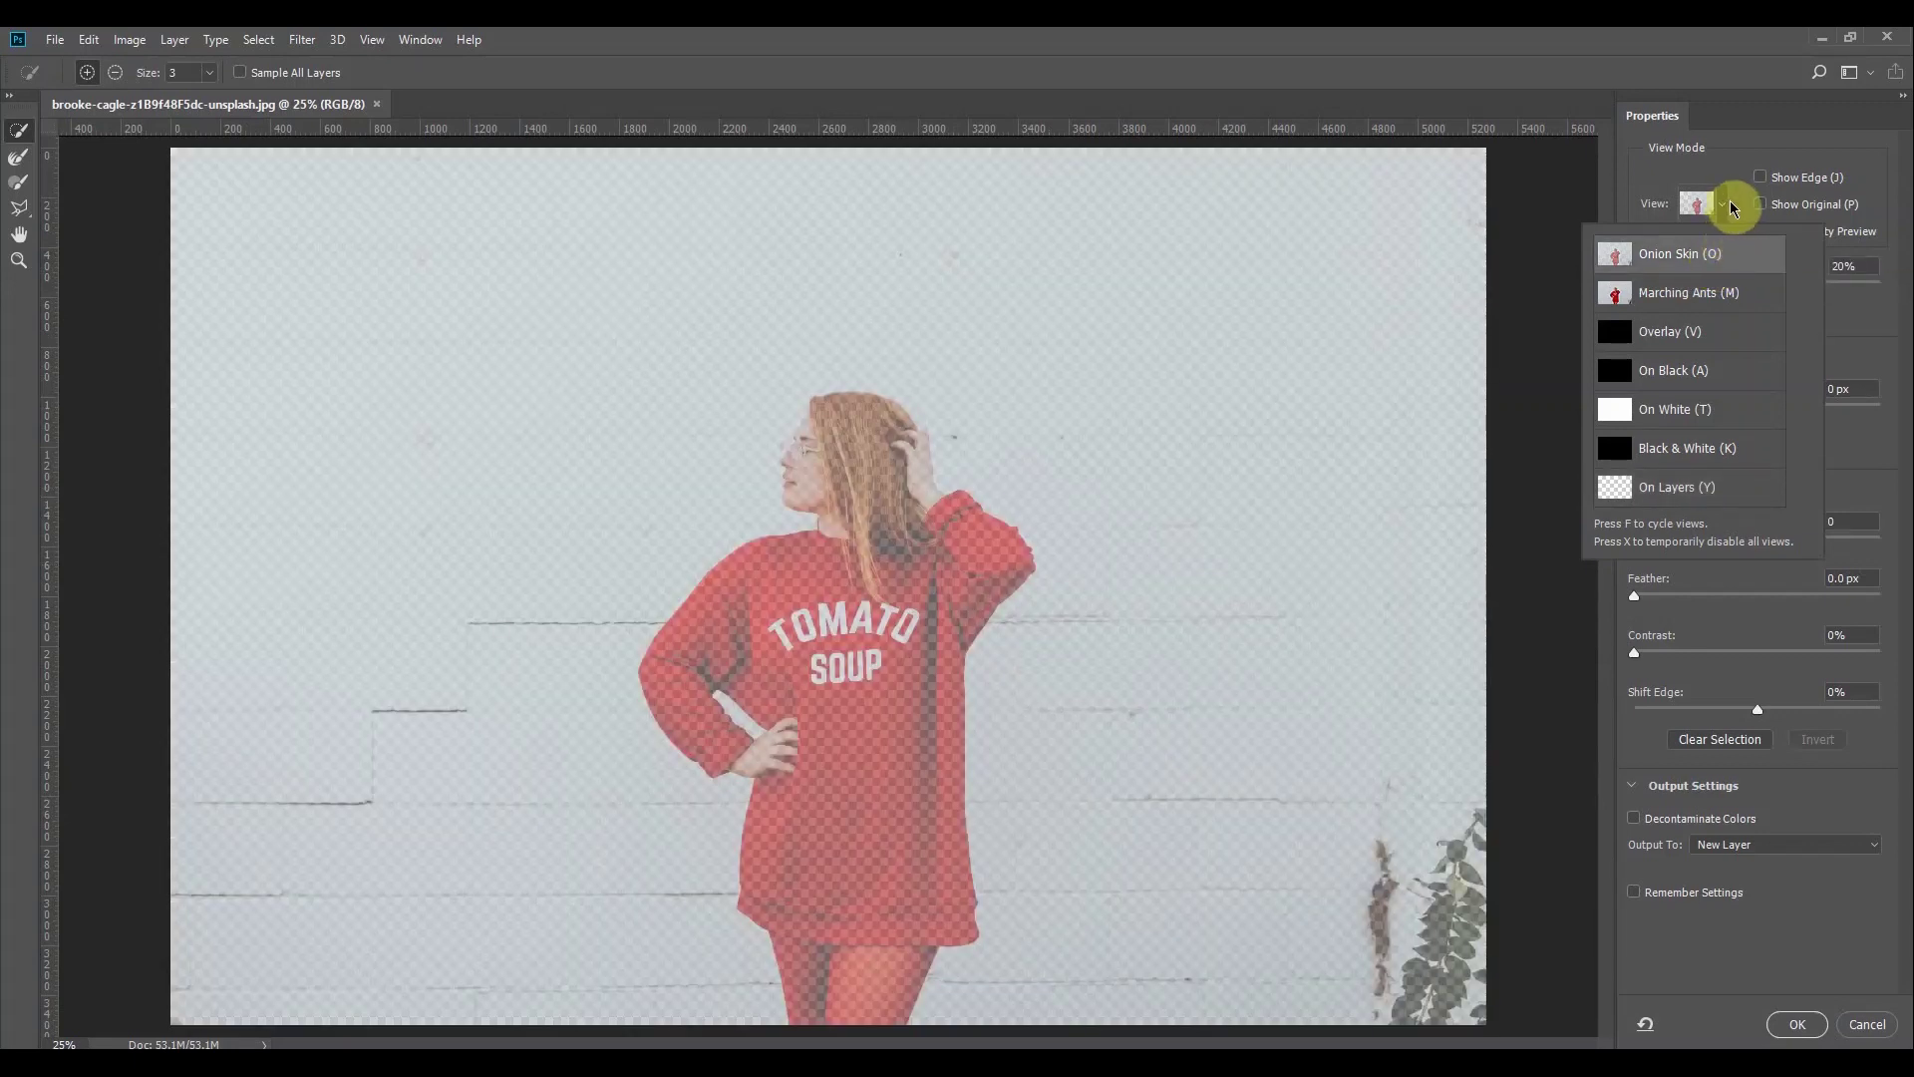
click(1731, 208)
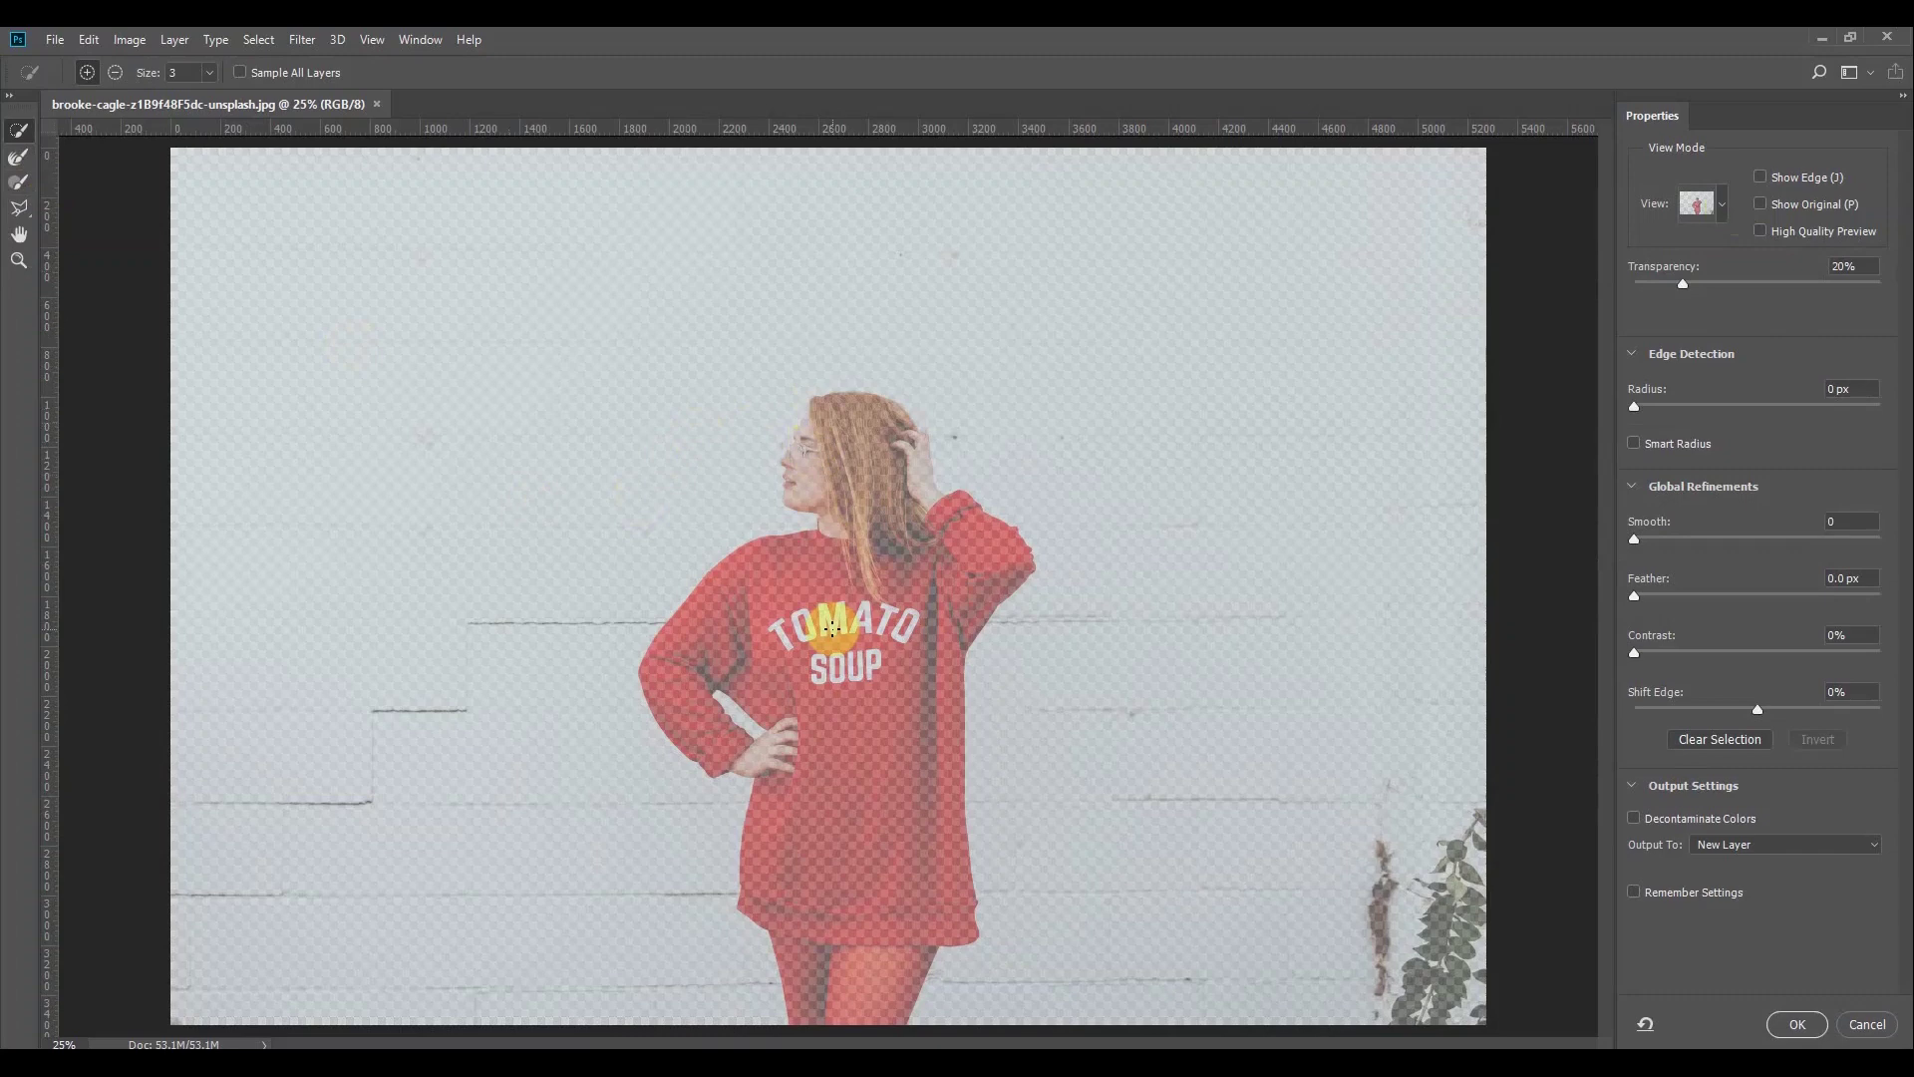
Brush over the model's hair, face and red sweatshirt with the Quick Selection tool to select them
scroll(832, 628, up, 2)
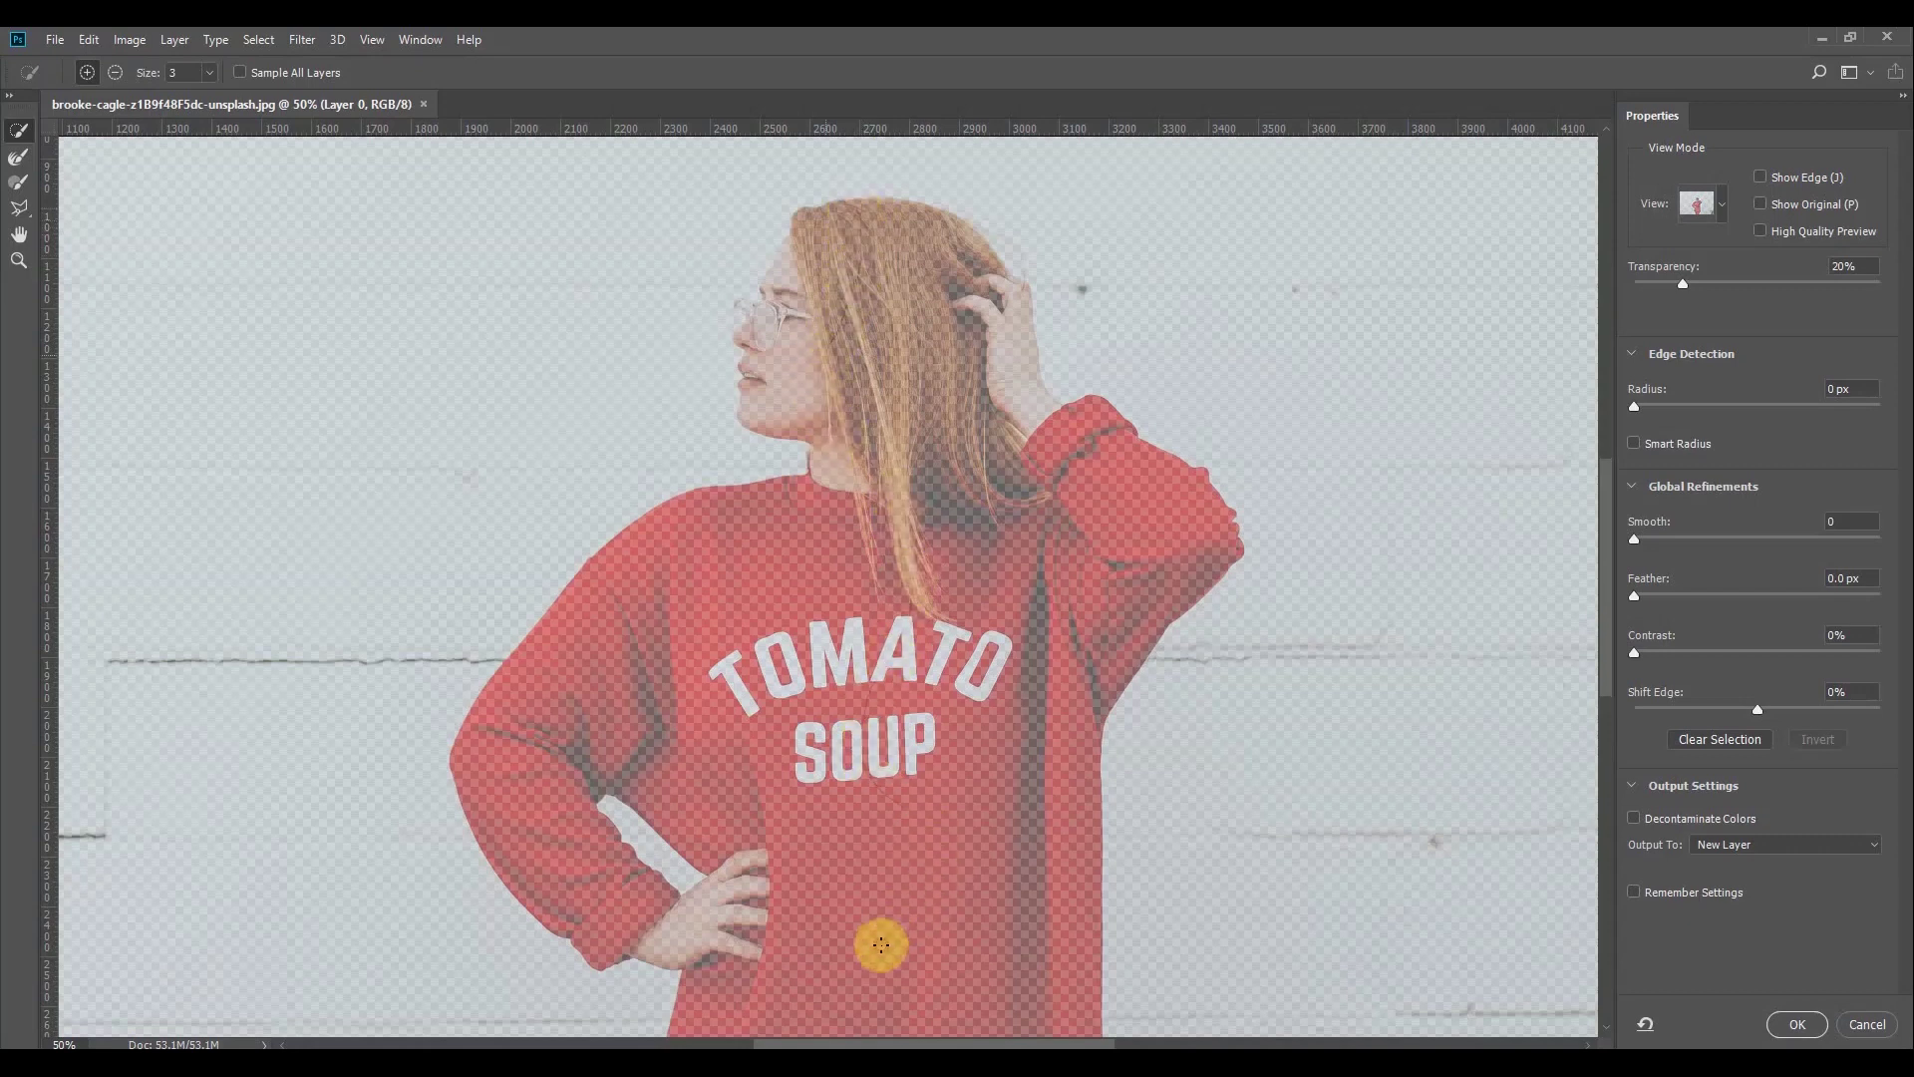
drag(879, 945, 876, 585)
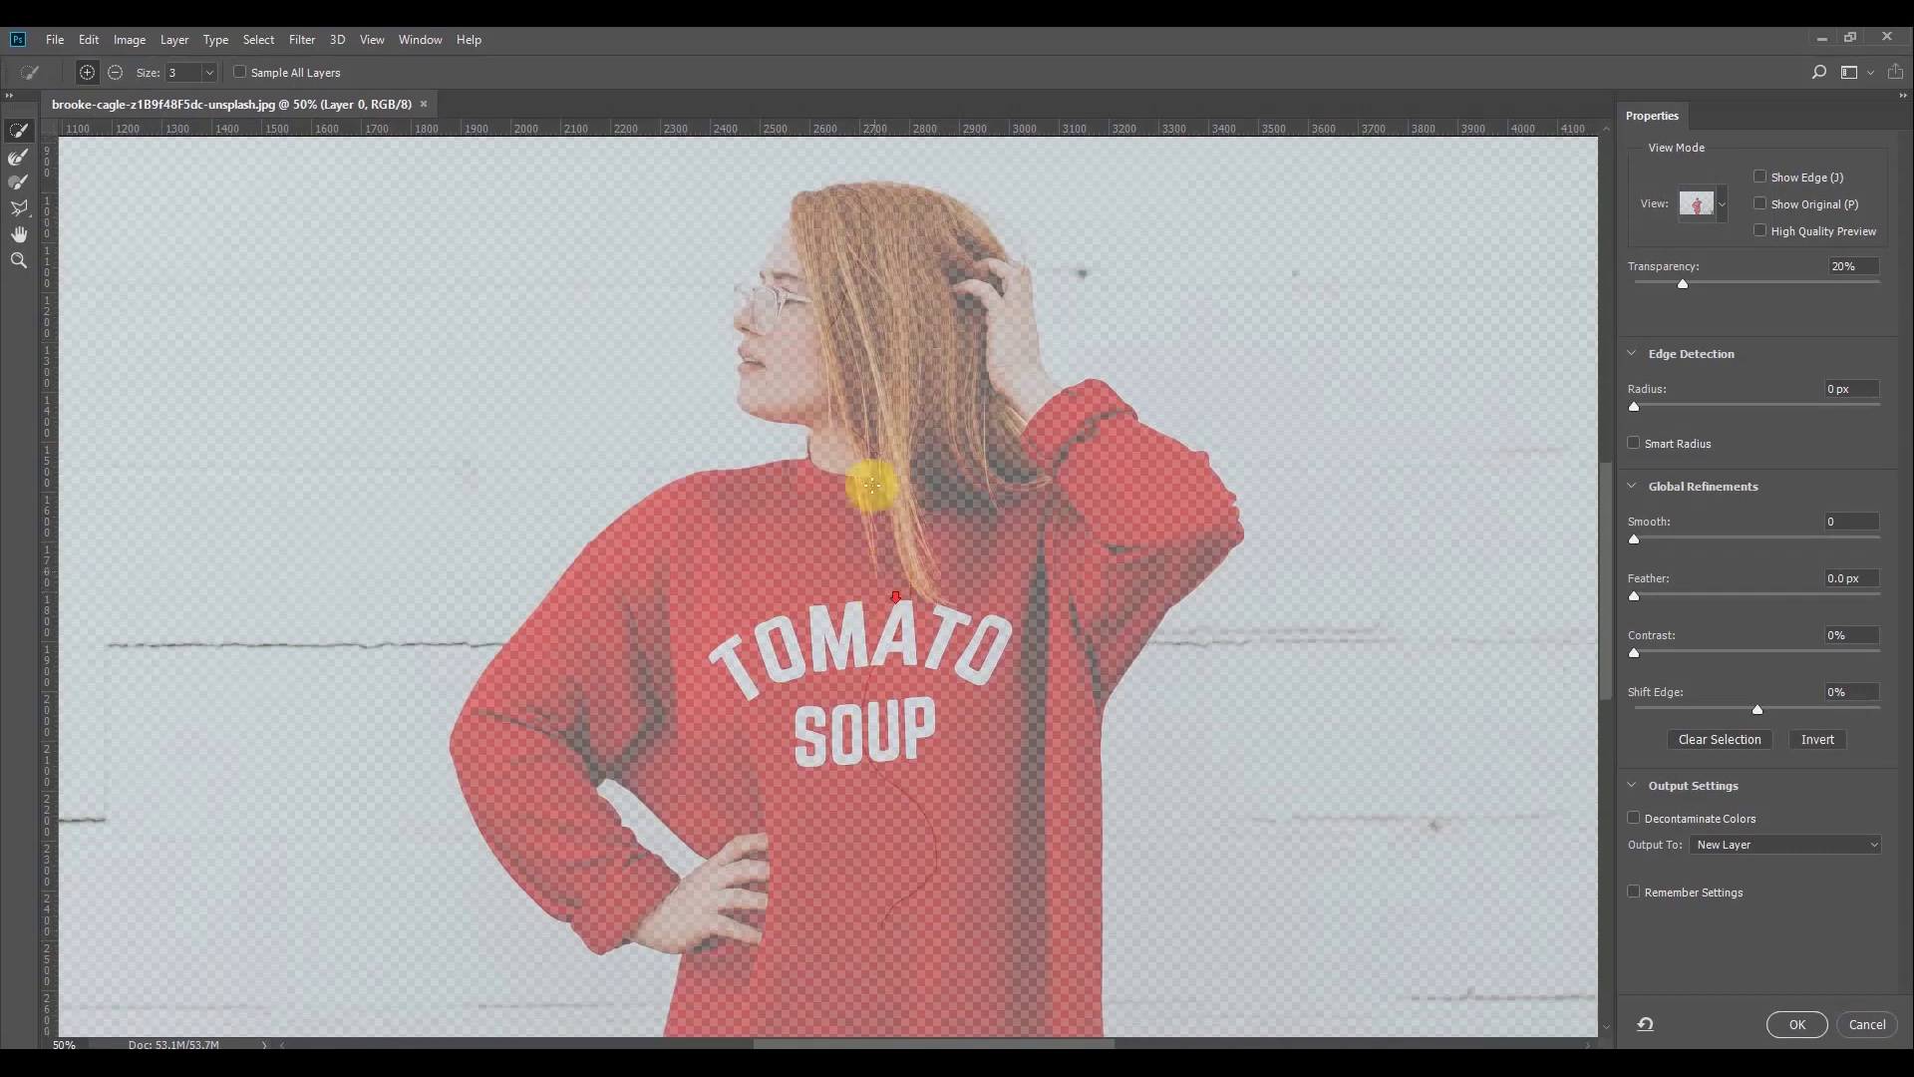
drag(877, 927, 996, 927)
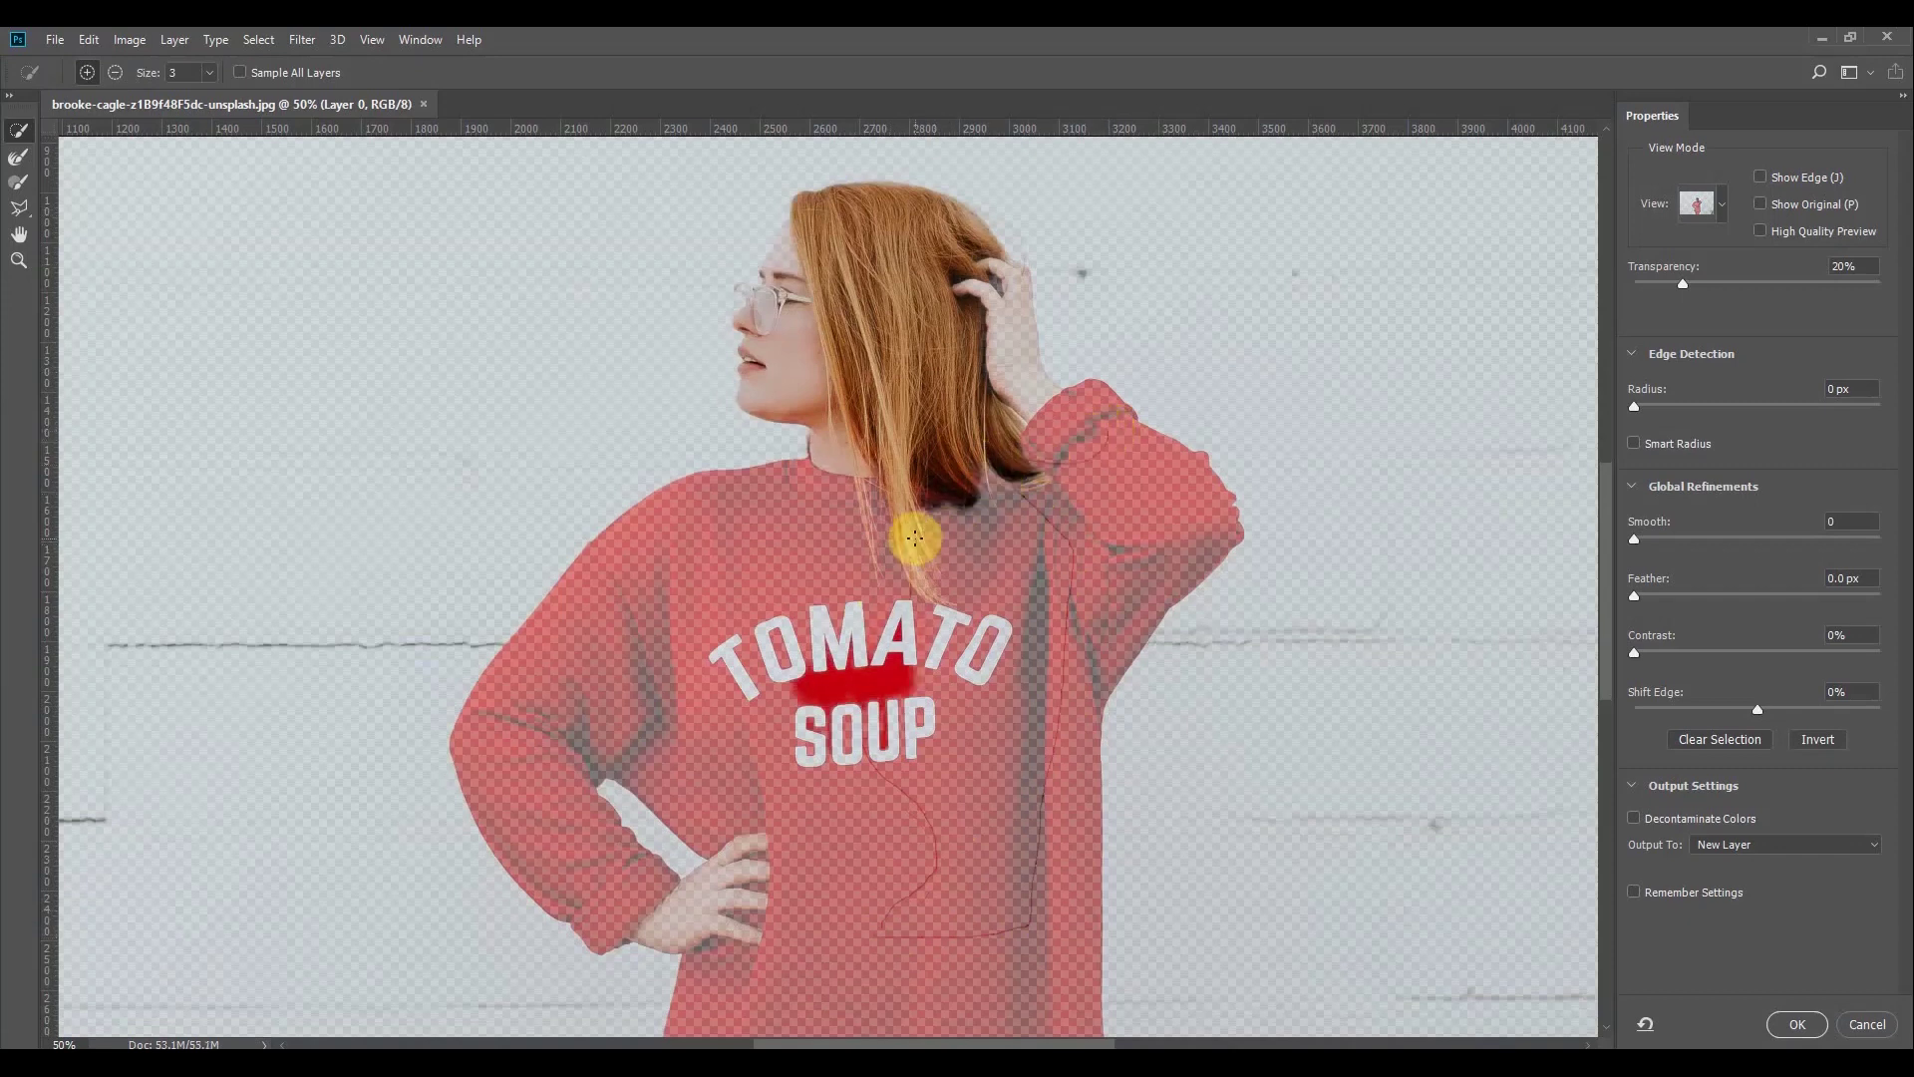
click(697, 590)
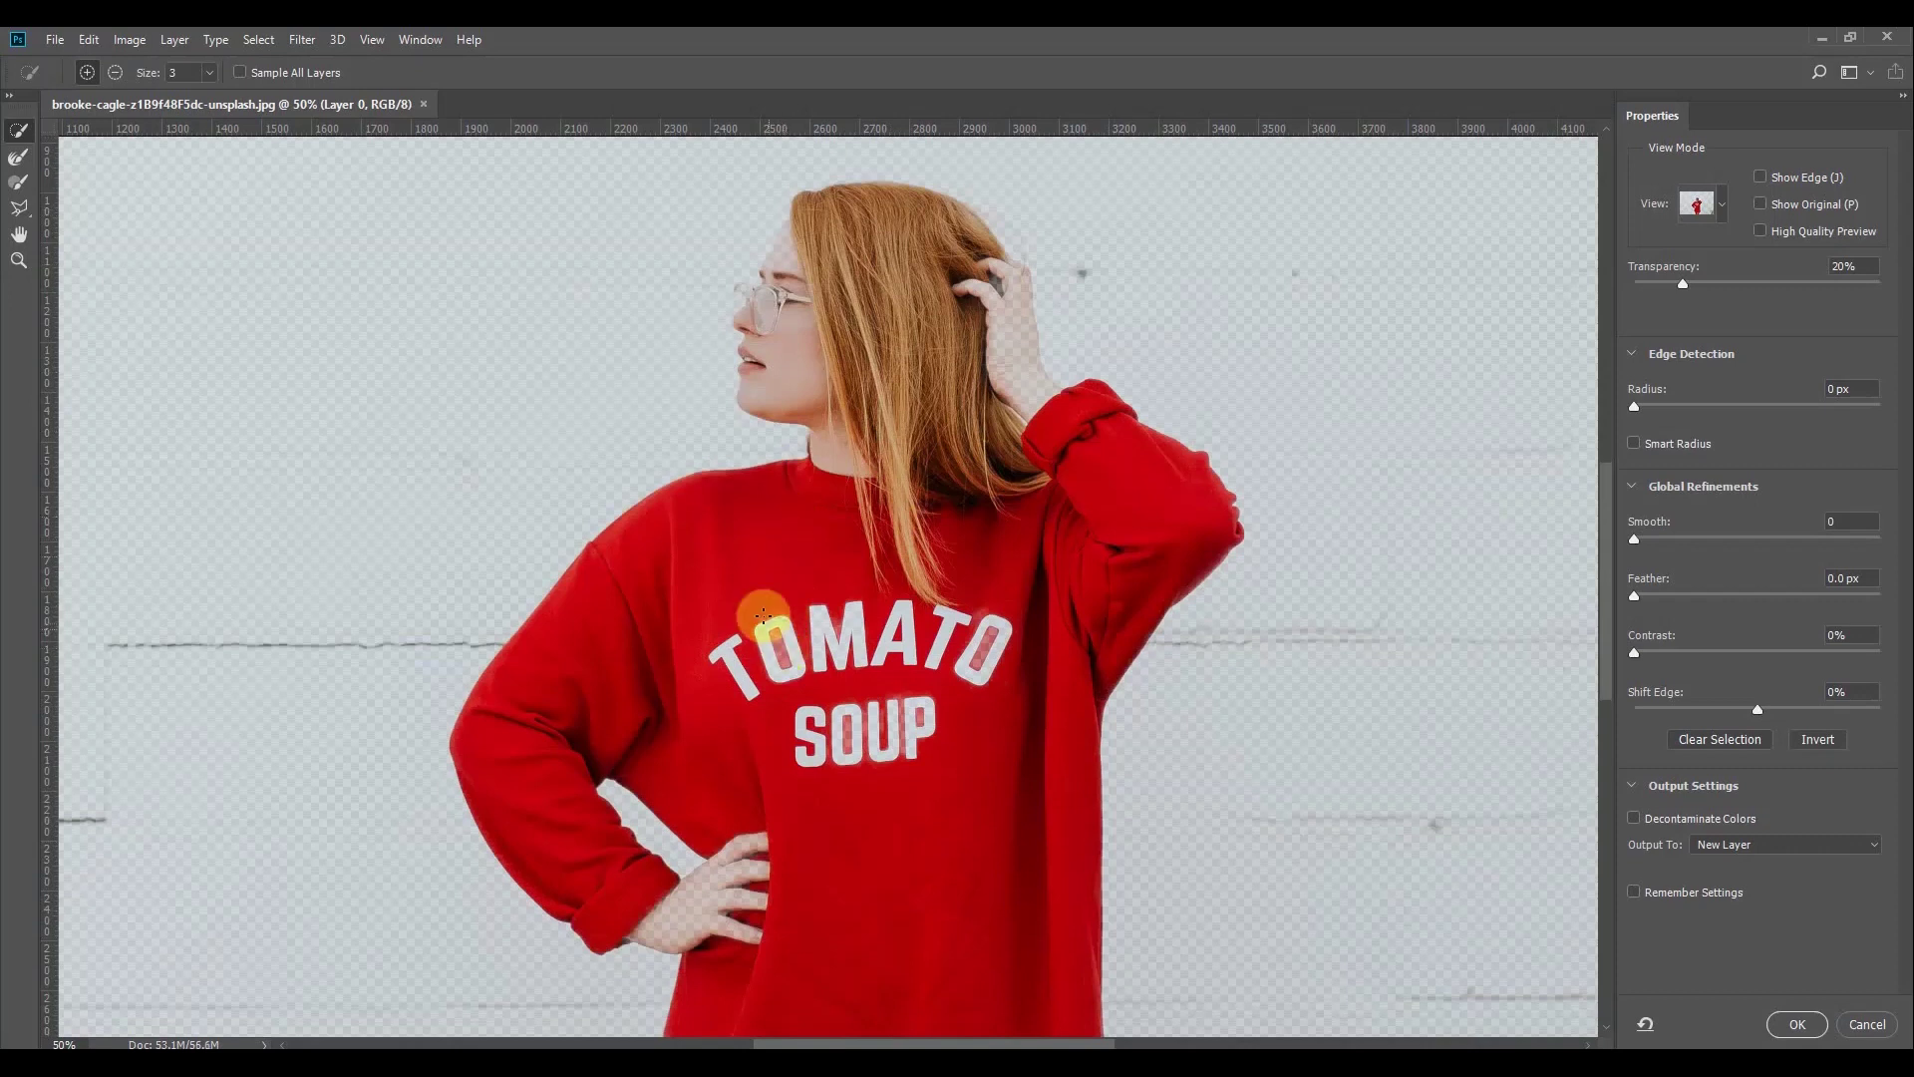
Add the unselected areas in and around the "TOMATO SOUP" lettering on the sweatshirt to the selection
click(796, 693)
click(815, 660)
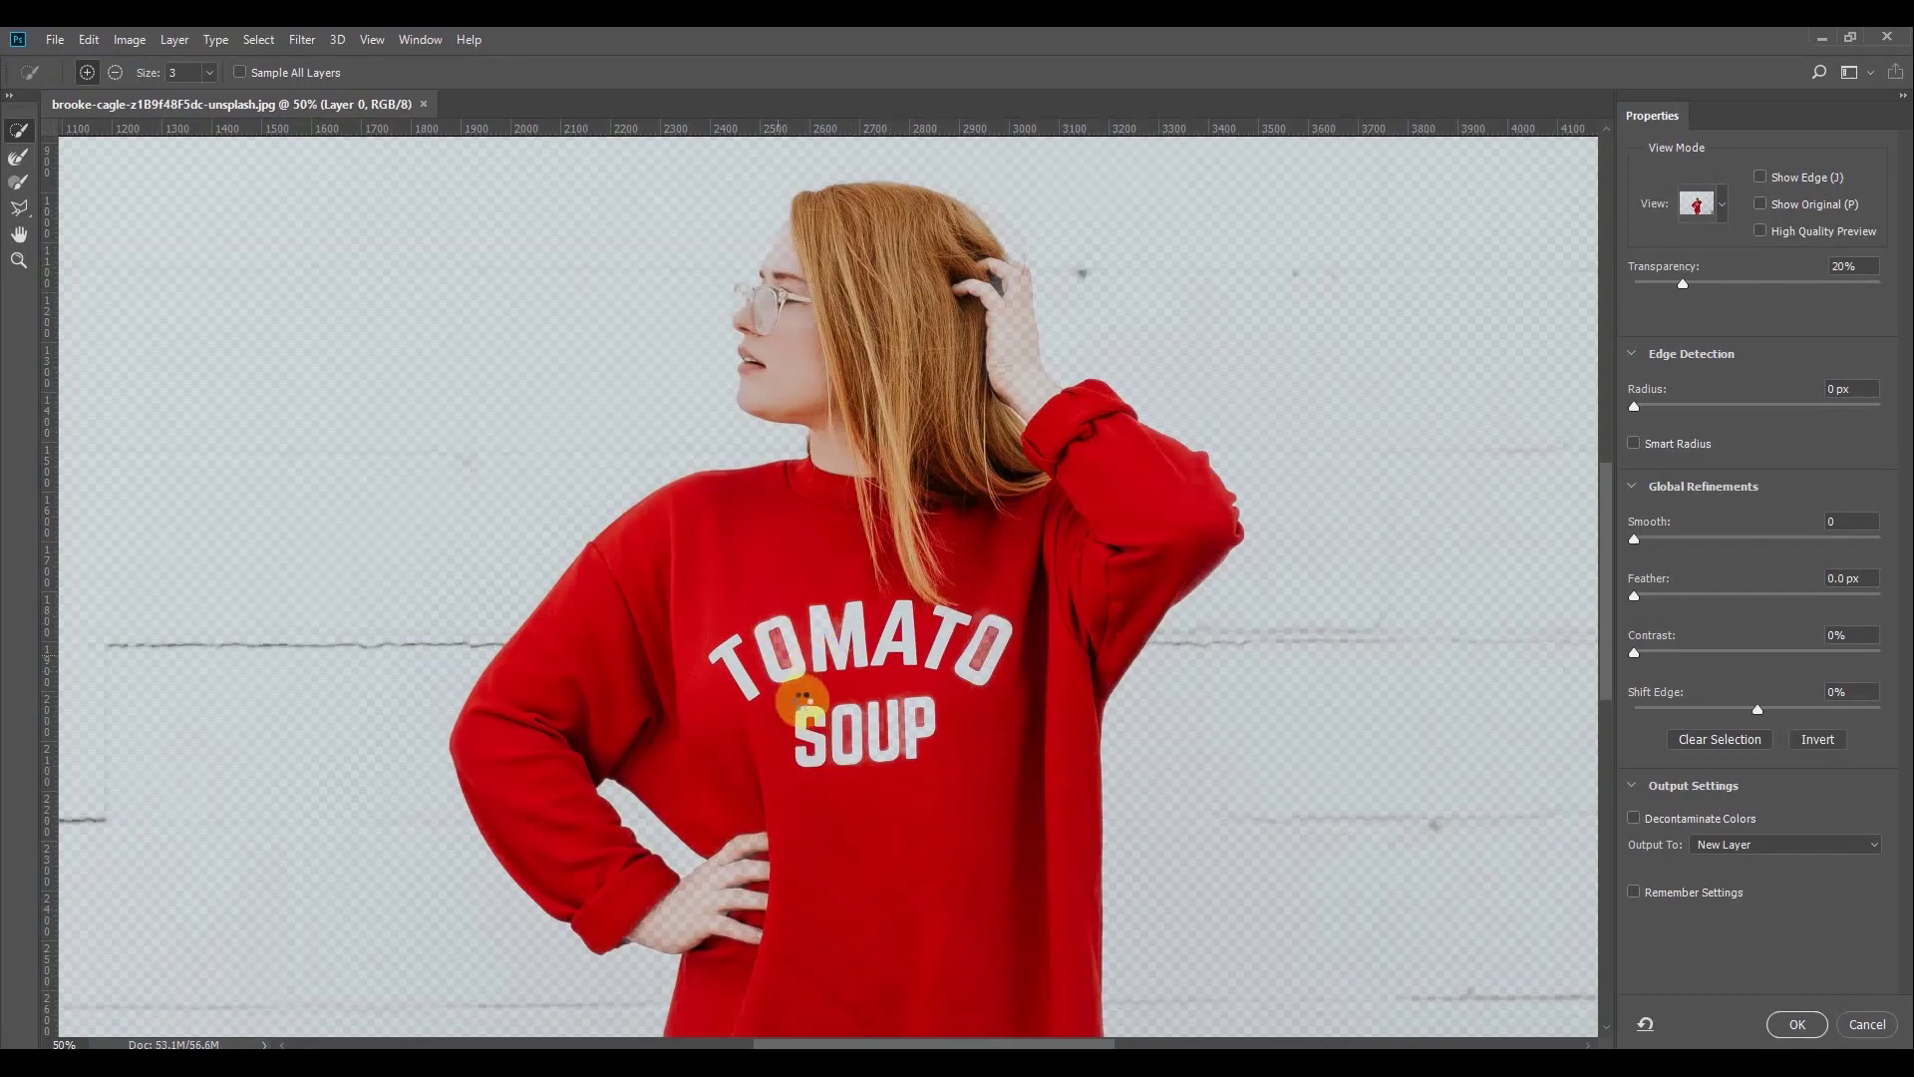
scroll(705, 876, down, 2)
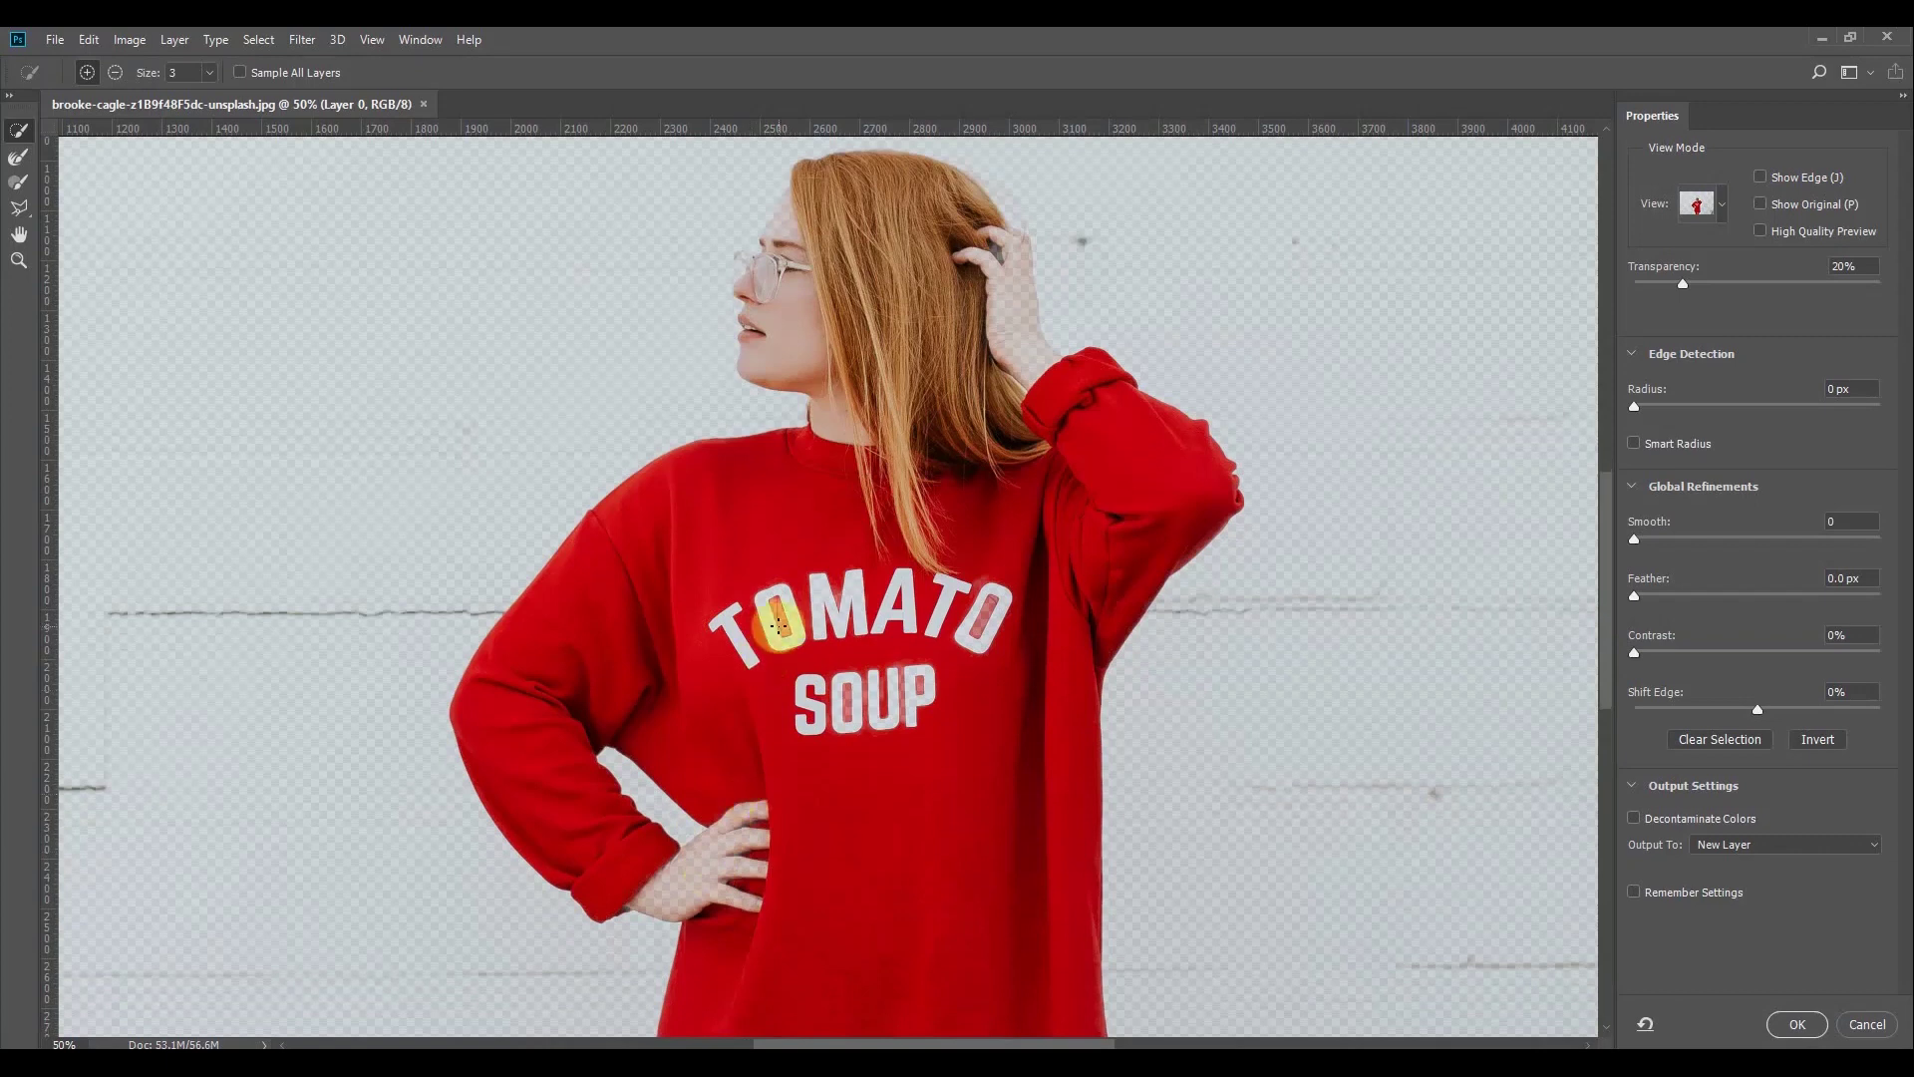
scroll(779, 625, up, 3)
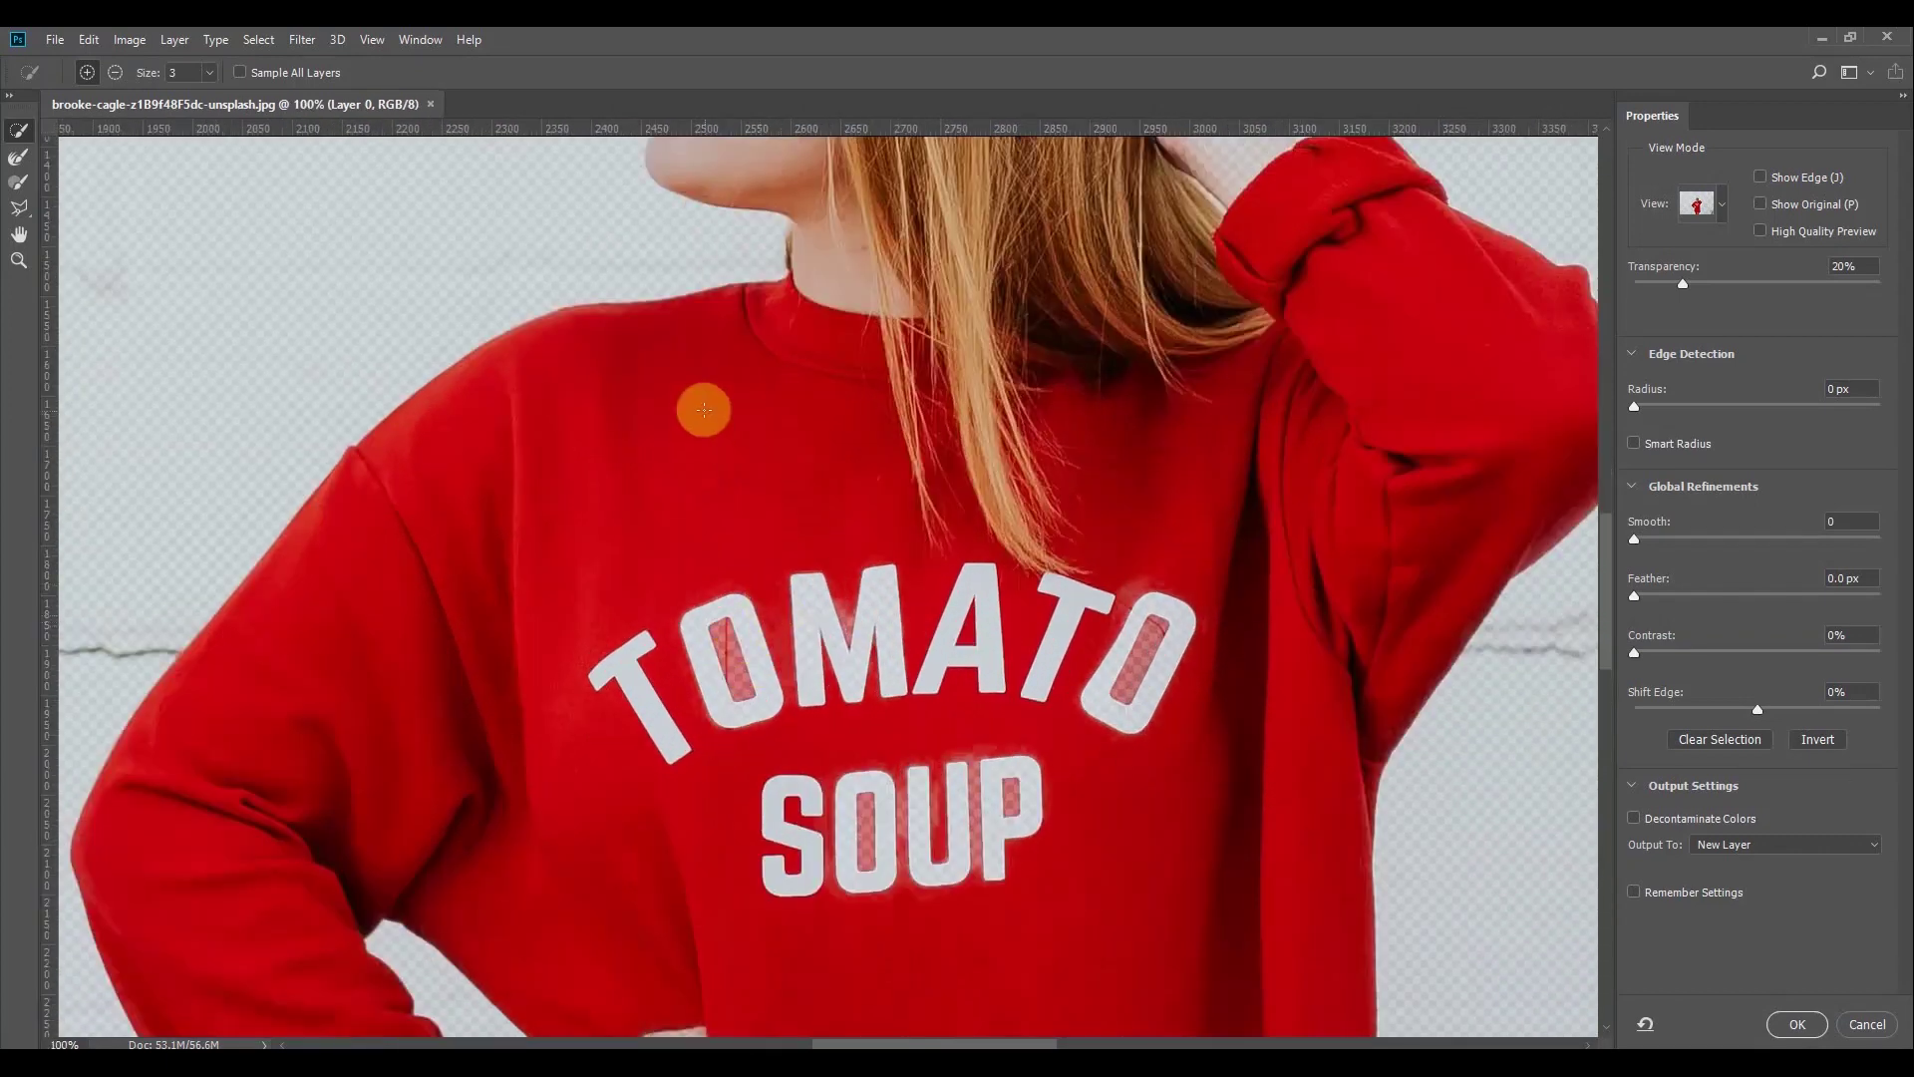
drag(731, 452, 671, 402)
click(658, 549)
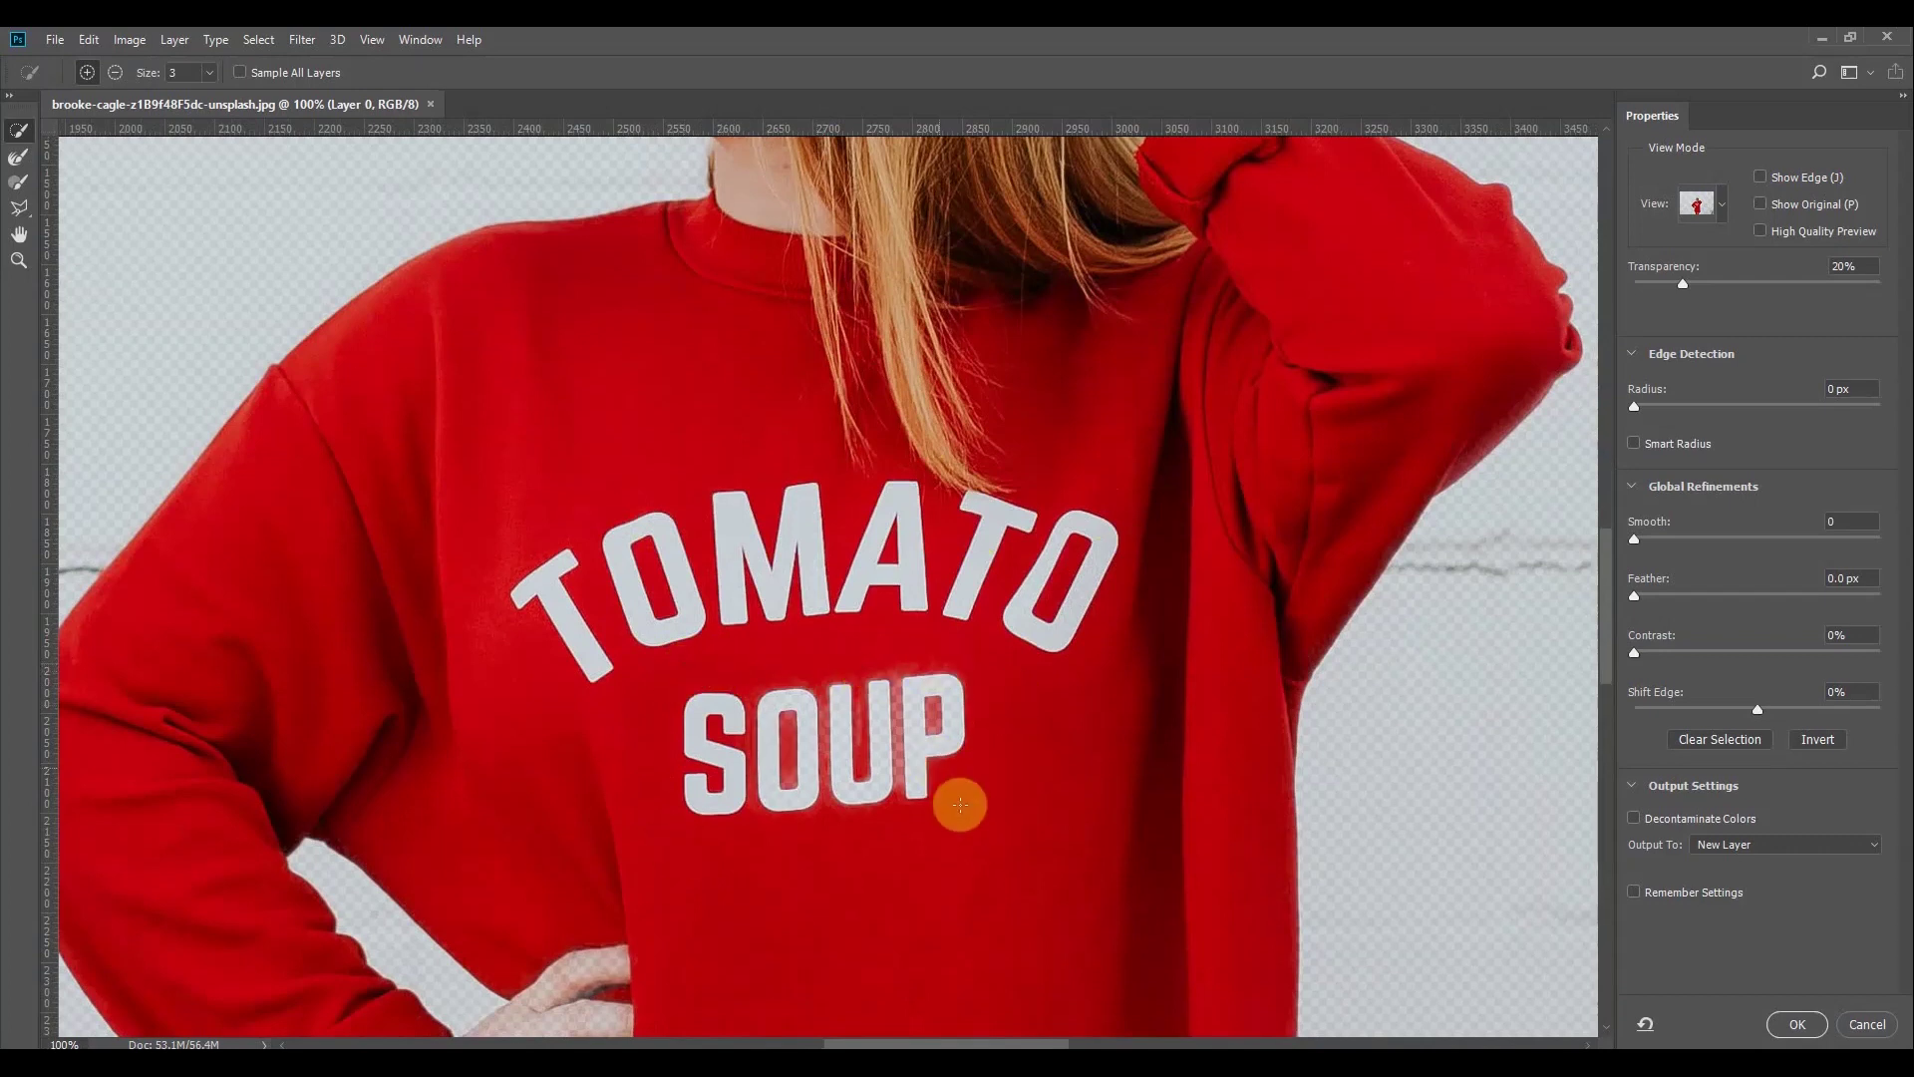
drag(901, 684, 902, 798)
scroll(898, 717, down, 1)
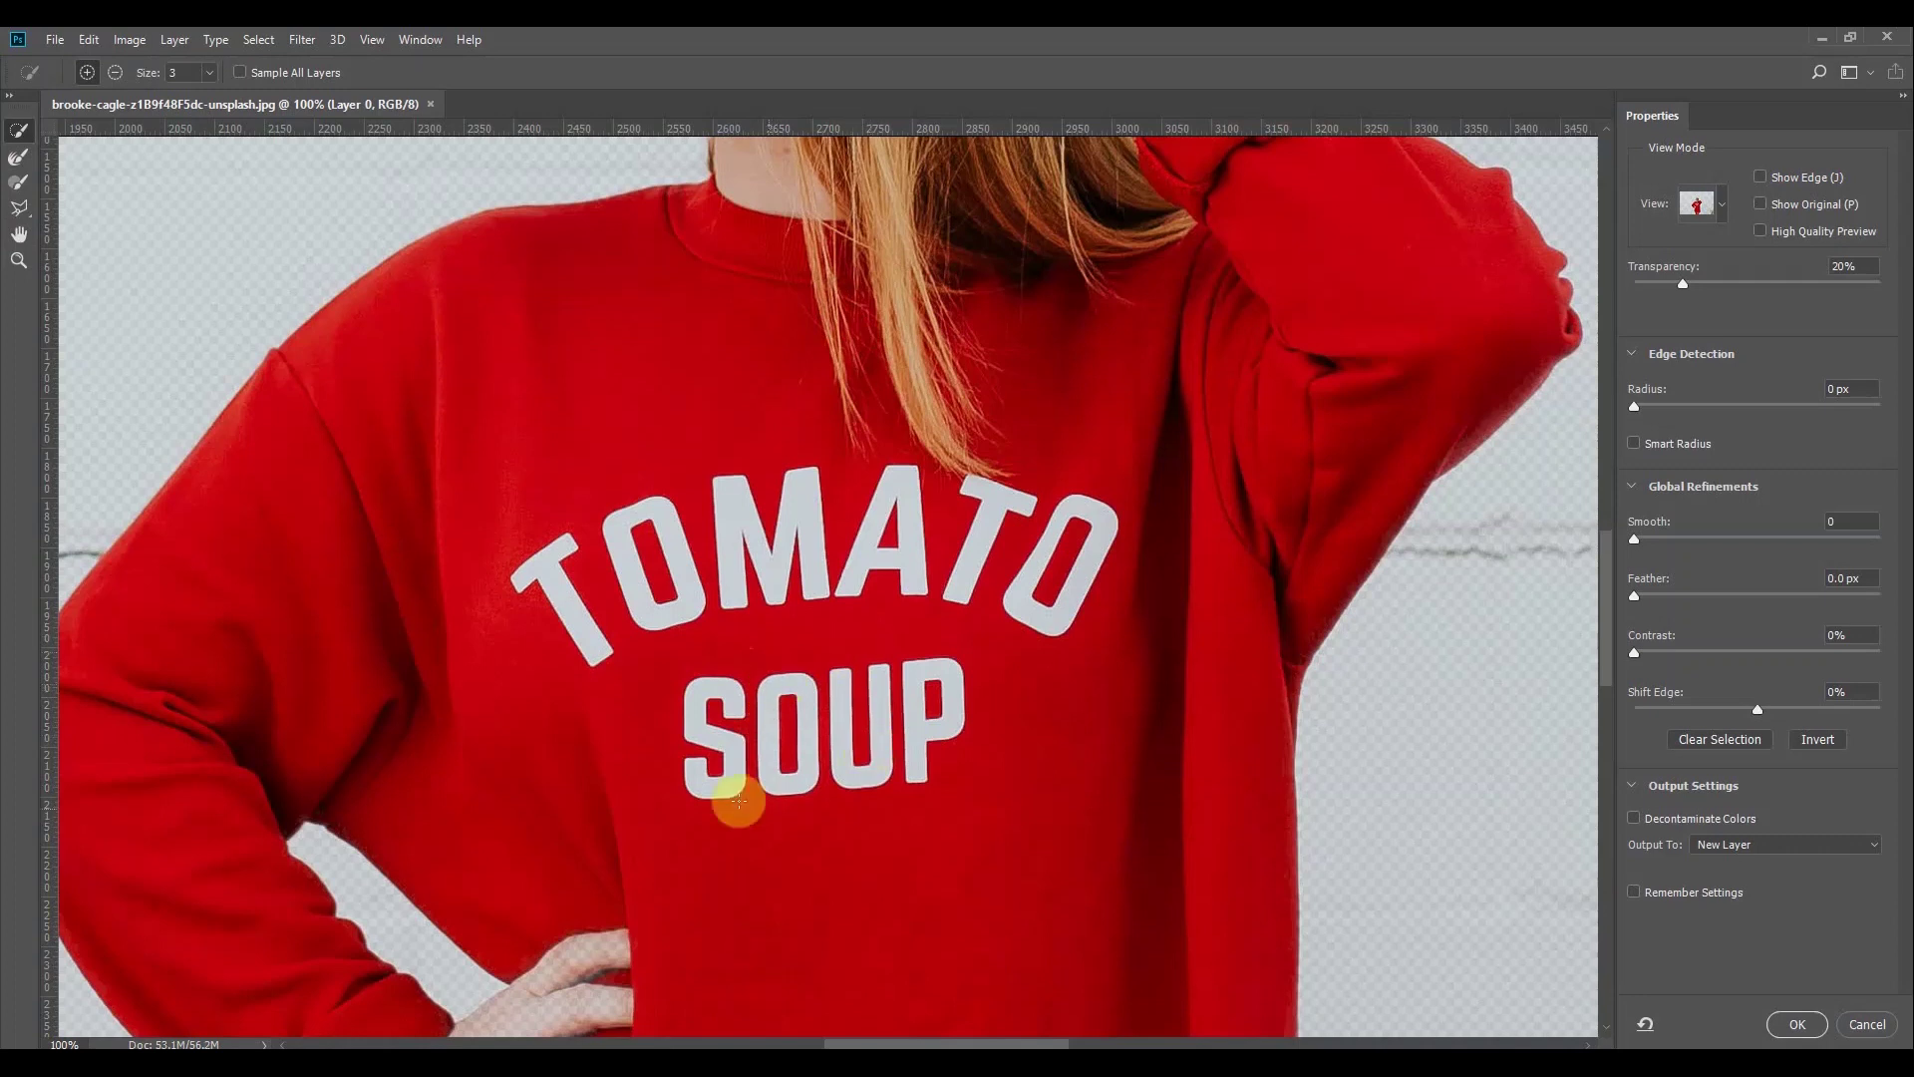
Add the model's hand resting on her hip, including the fingers, to the selection
scroll(783, 670, down, 2)
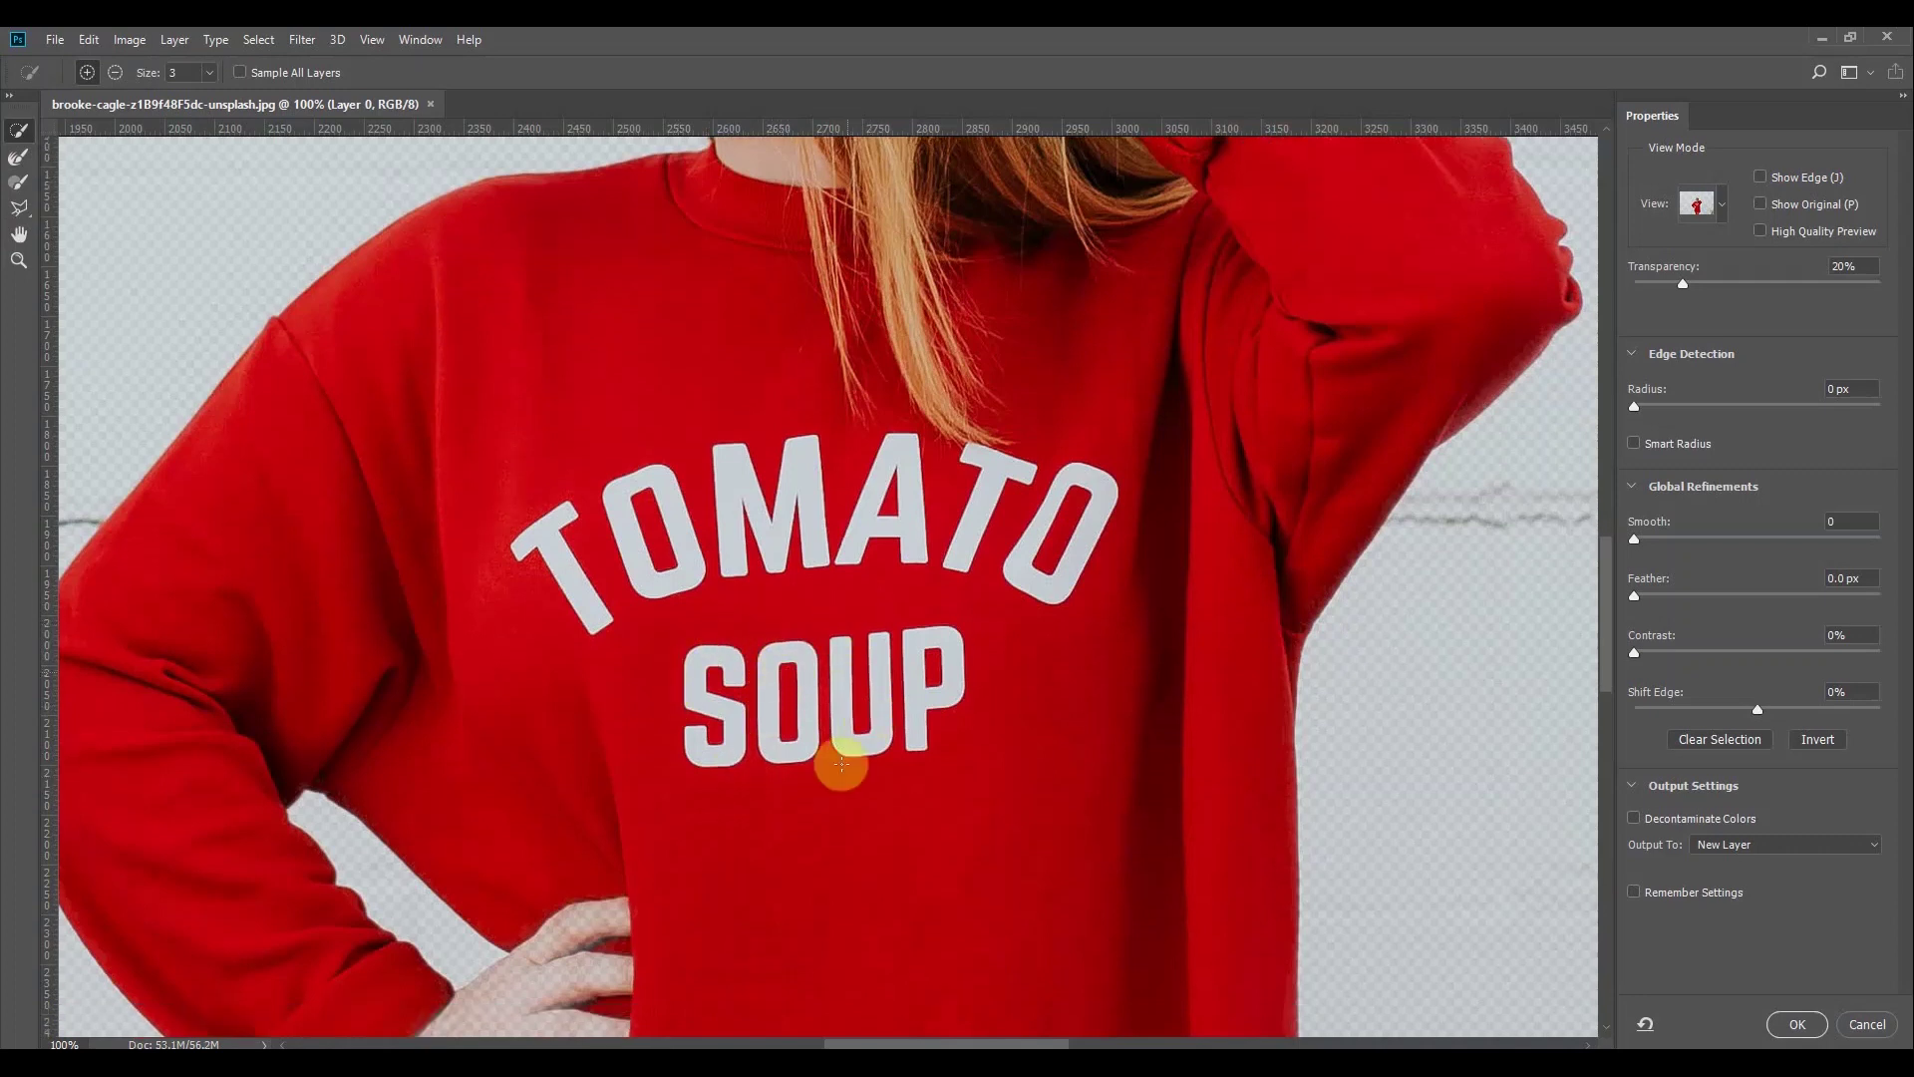
scroll(738, 736, down, 10)
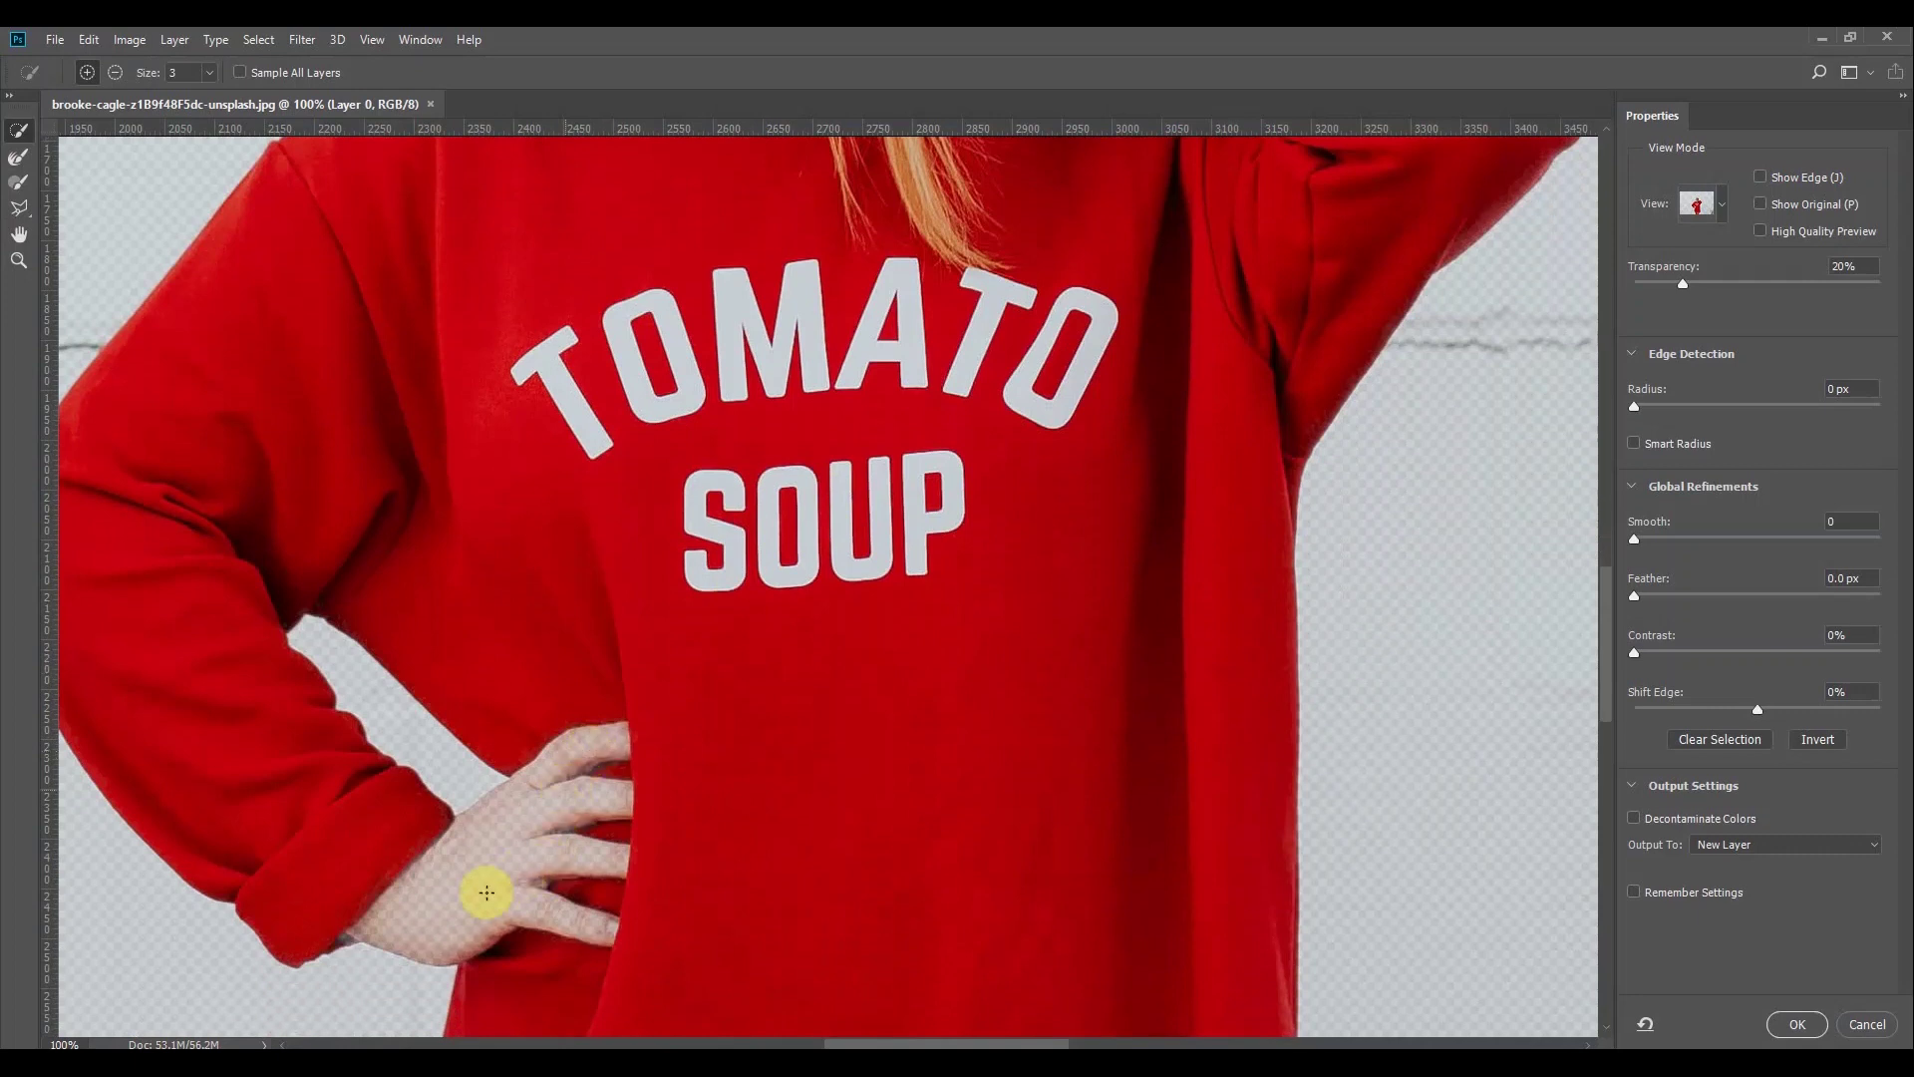
scroll(422, 881, down, 3)
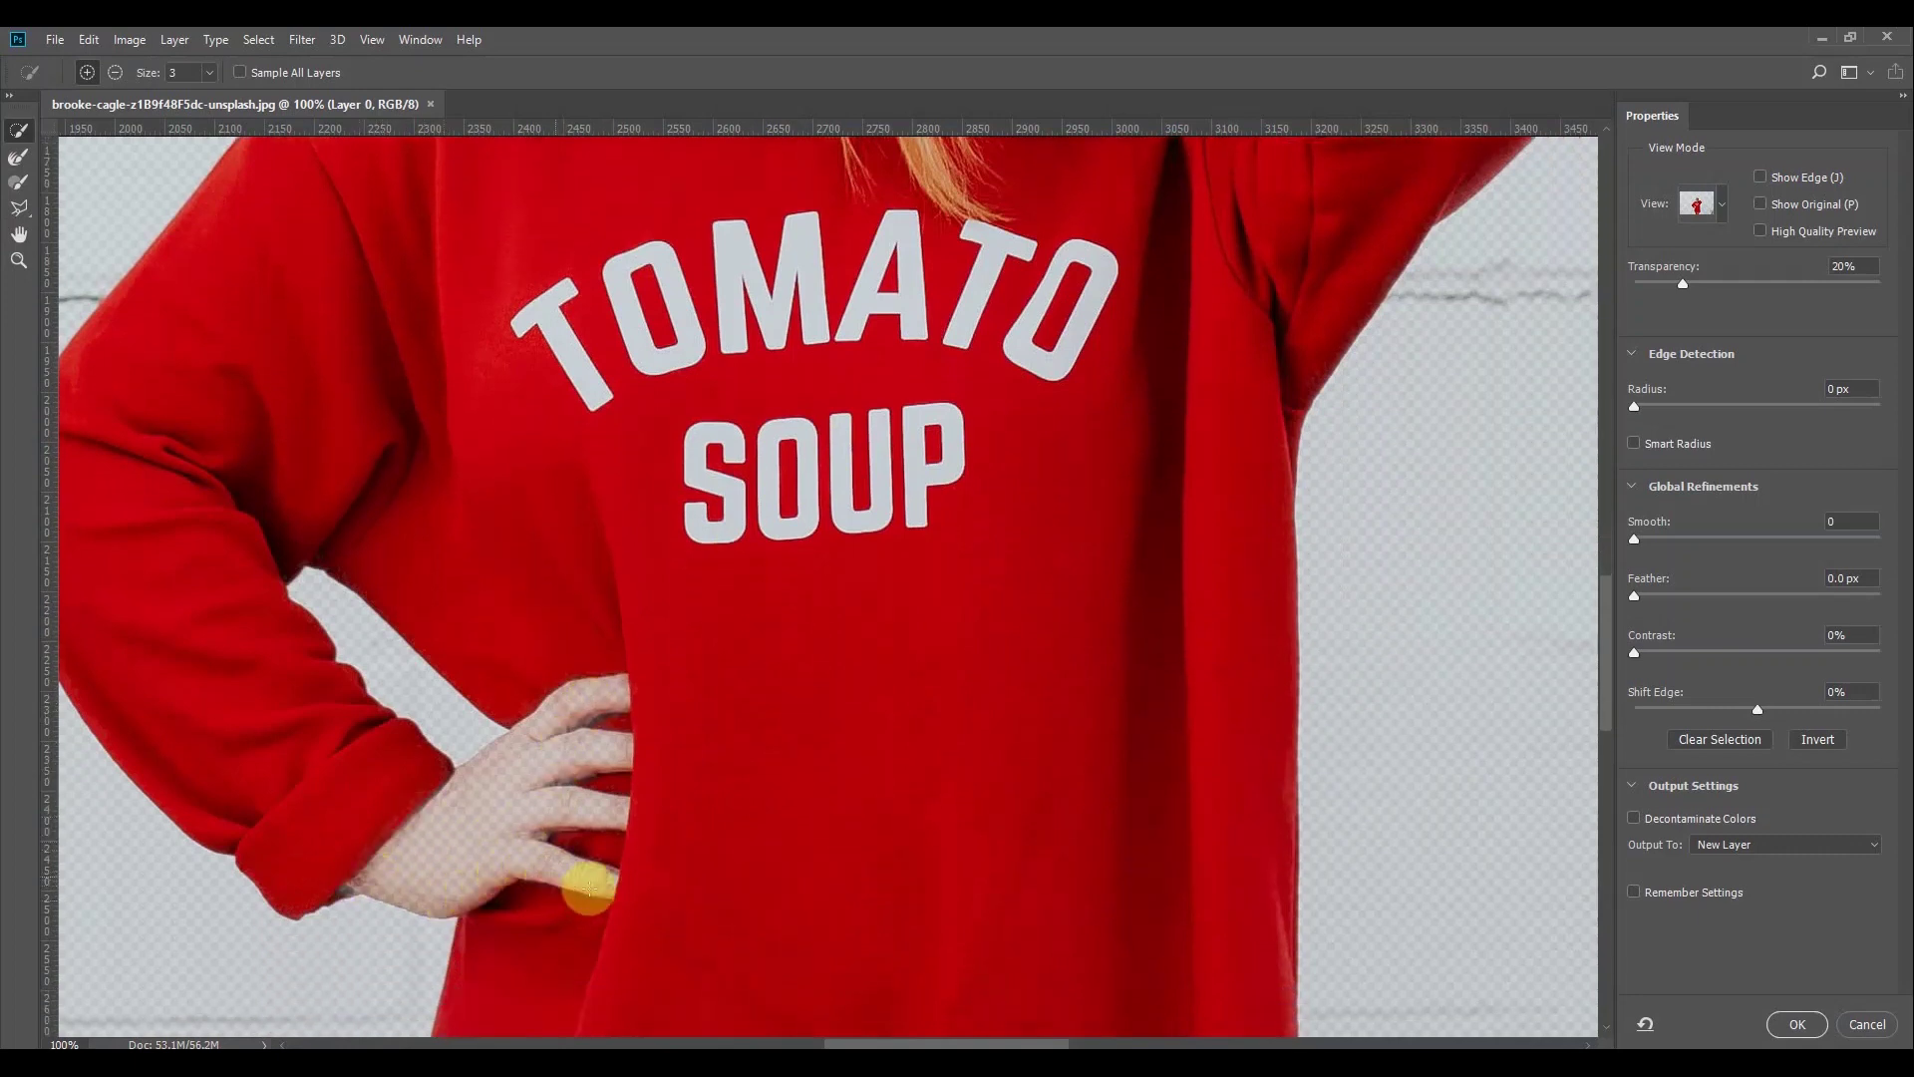
mouse_move(585, 884)
mouse_down()
mouse_move(649, 735)
mouse_move(575, 685)
mouse_move(491, 761)
mouse_move(432, 781)
mouse_move(587, 859)
mouse_up()
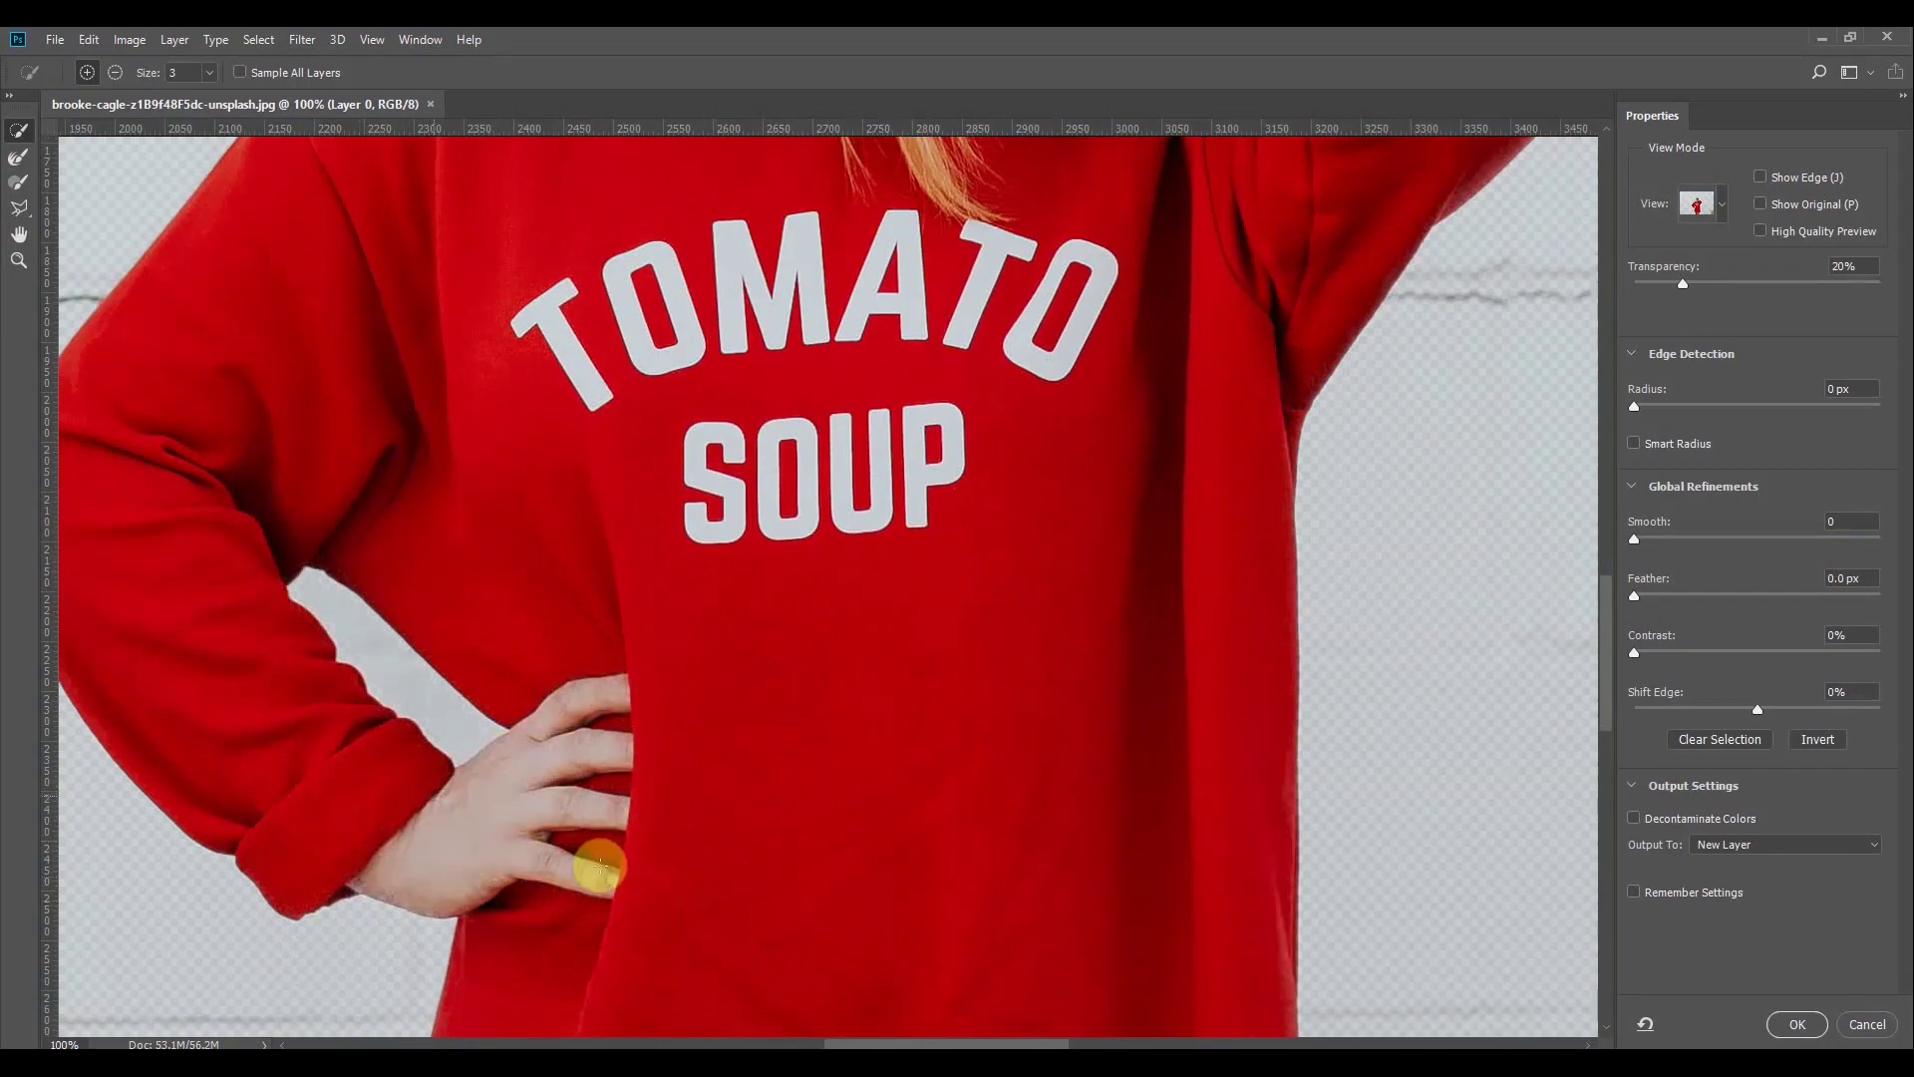
scroll(710, 723, down, 2)
Add the raised hand in the model's hair and the gap between its fingers to the selection
scroll(710, 720, up, 6)
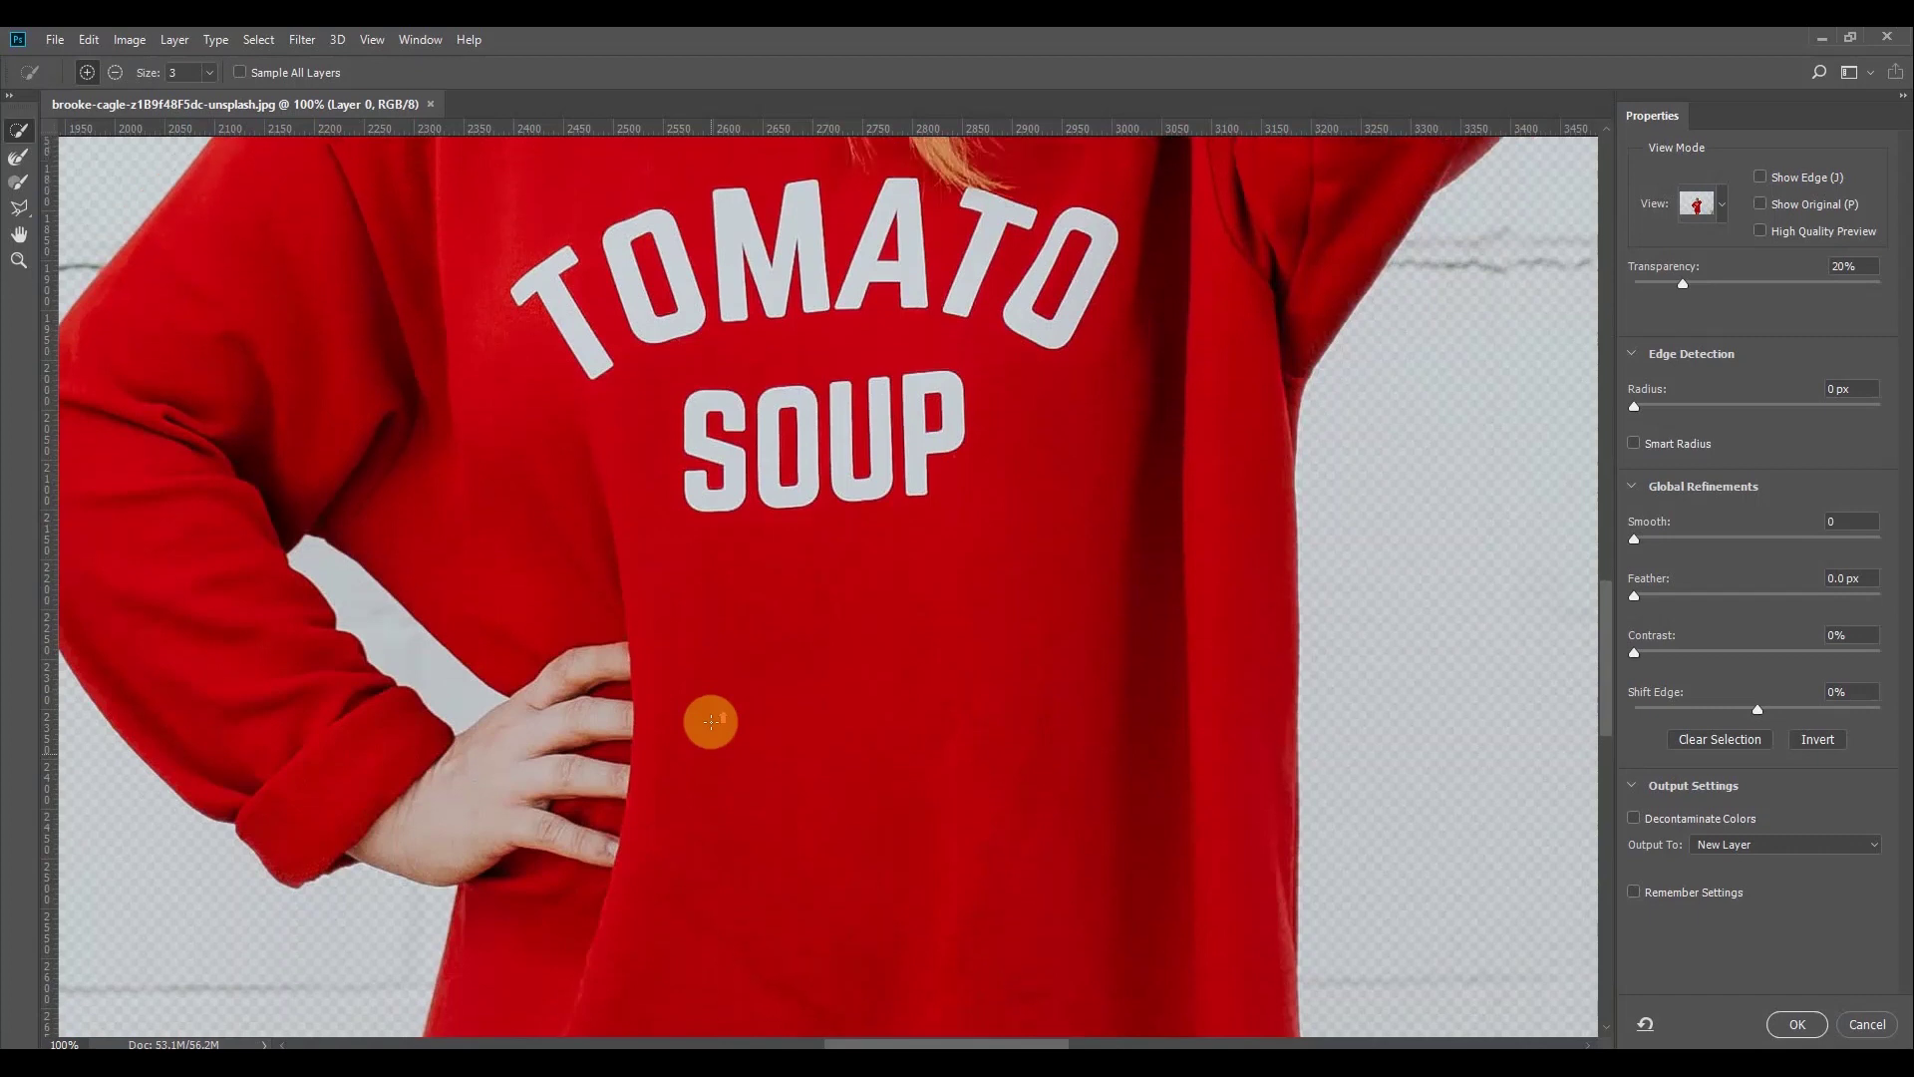
scroll(710, 721, up, 10)
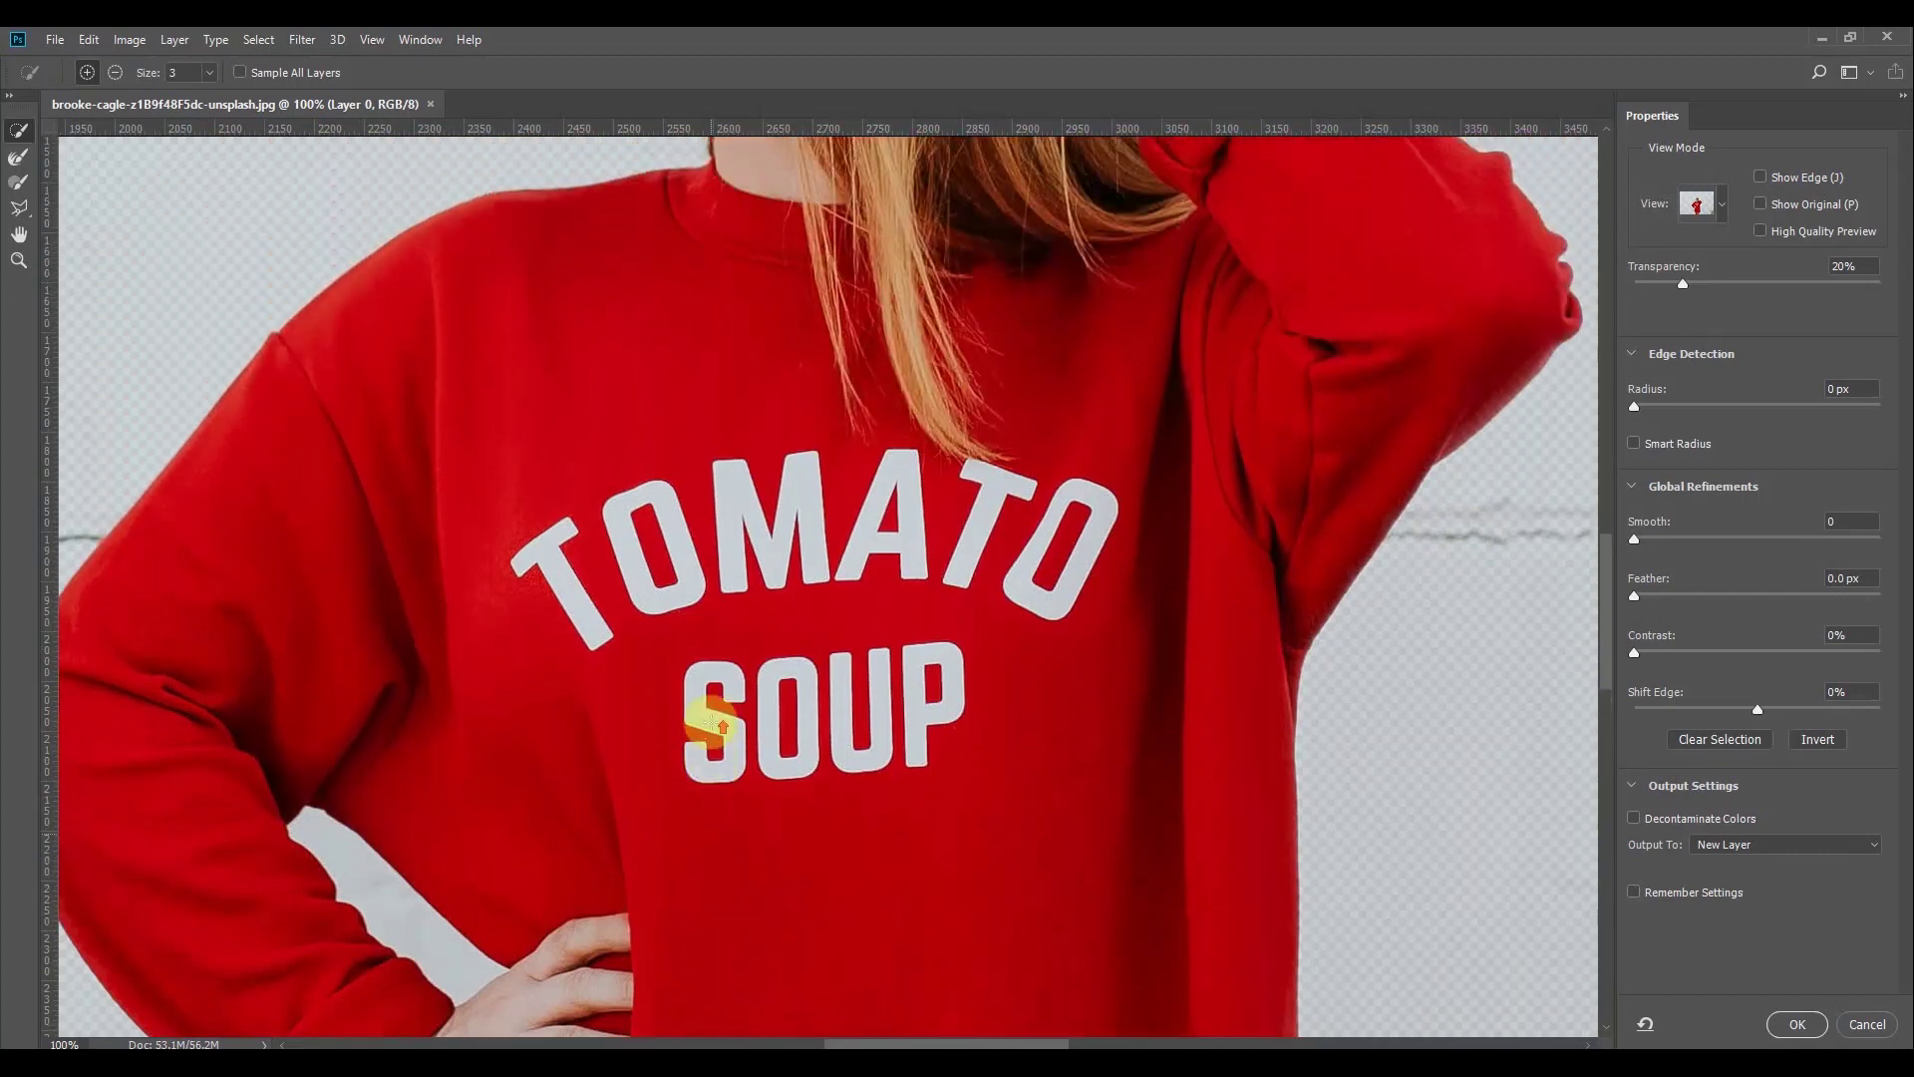
scroll(710, 721, up, 12)
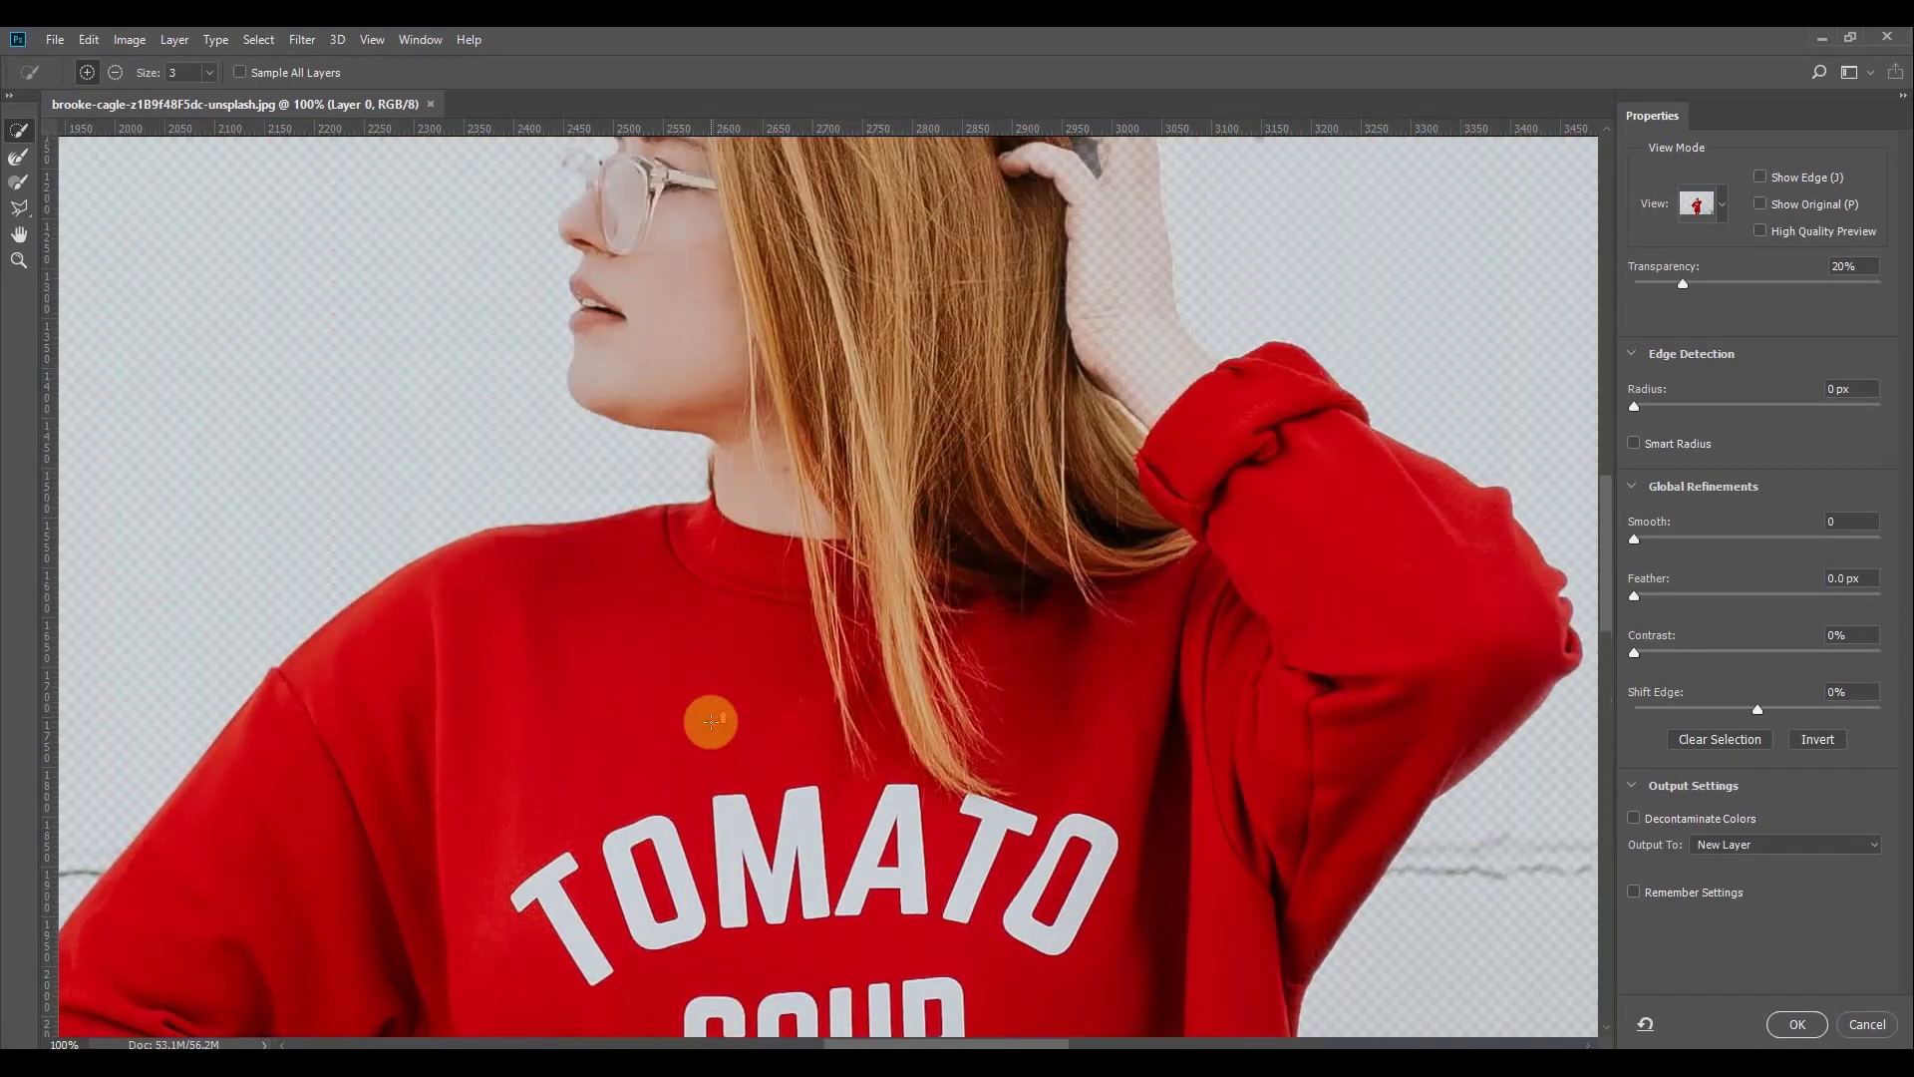
scroll(877, 671, up, 7)
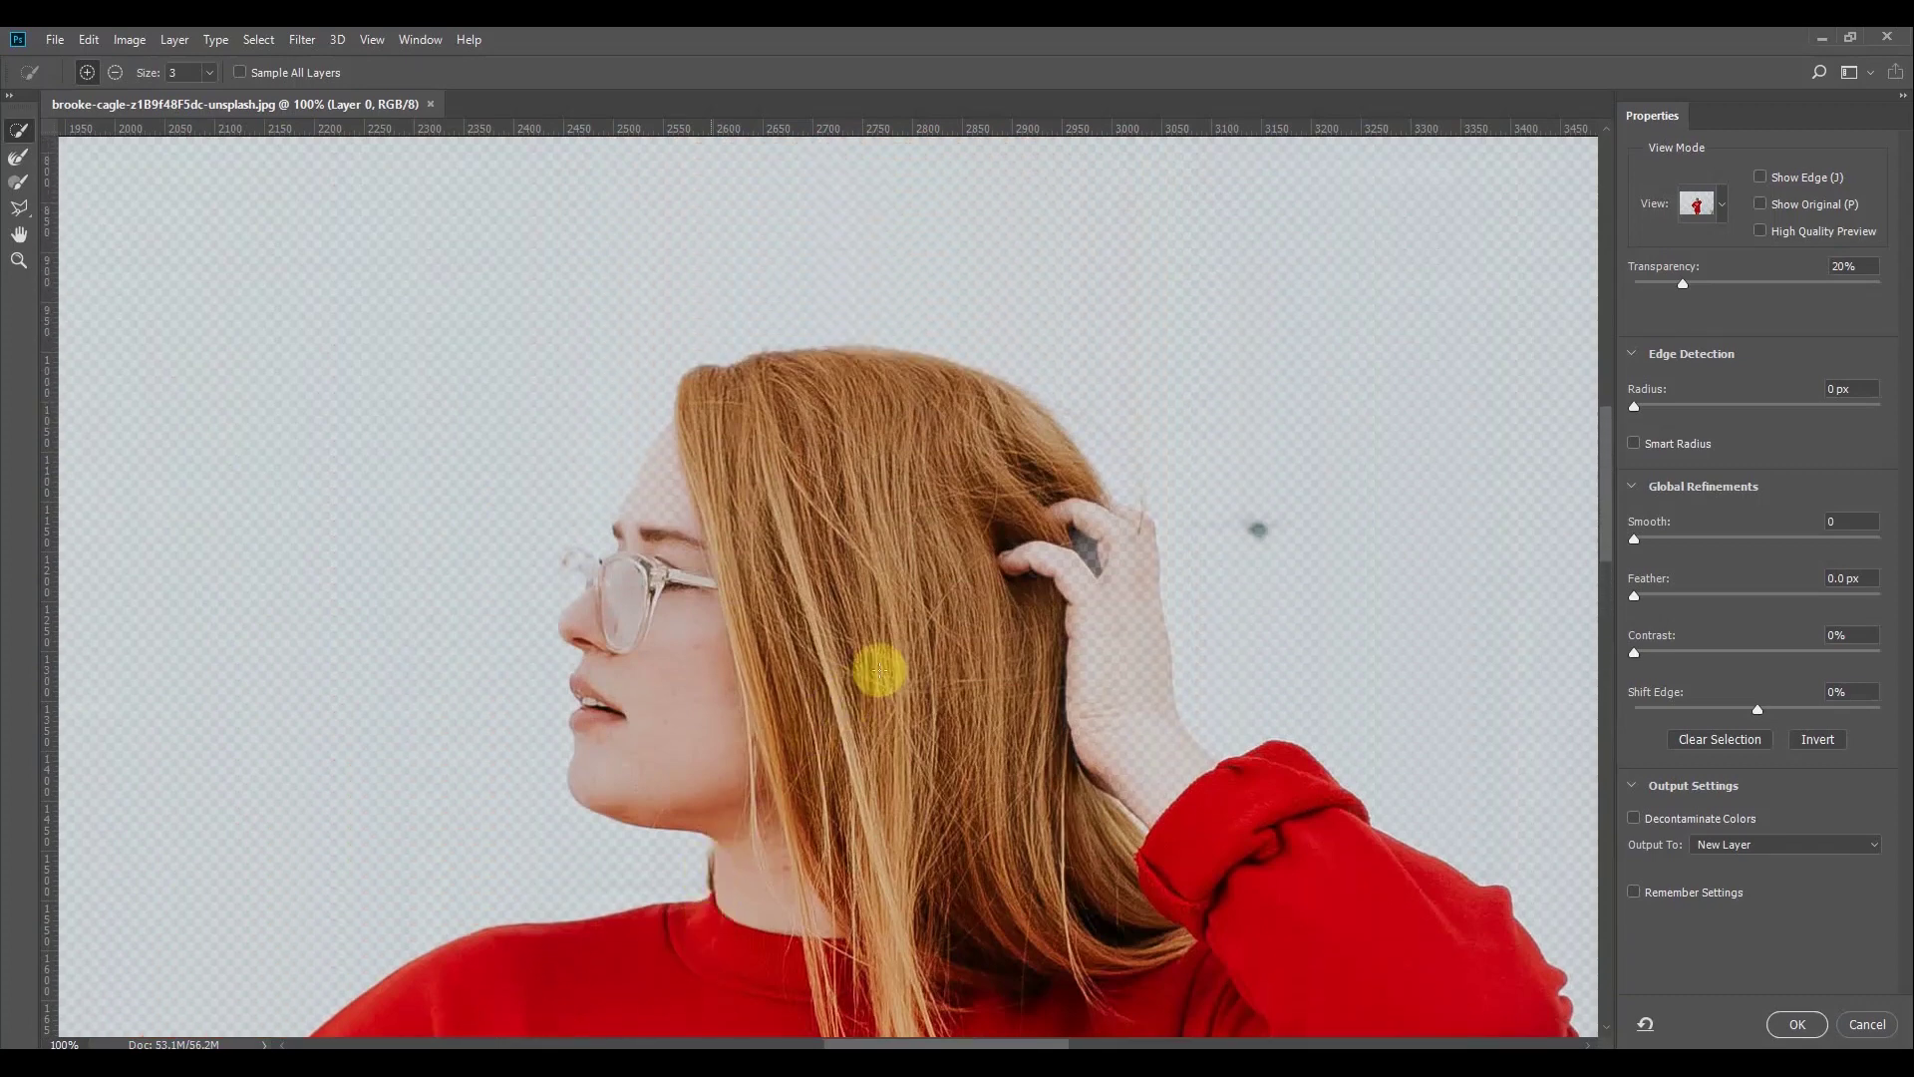
key(ctrl+plus)
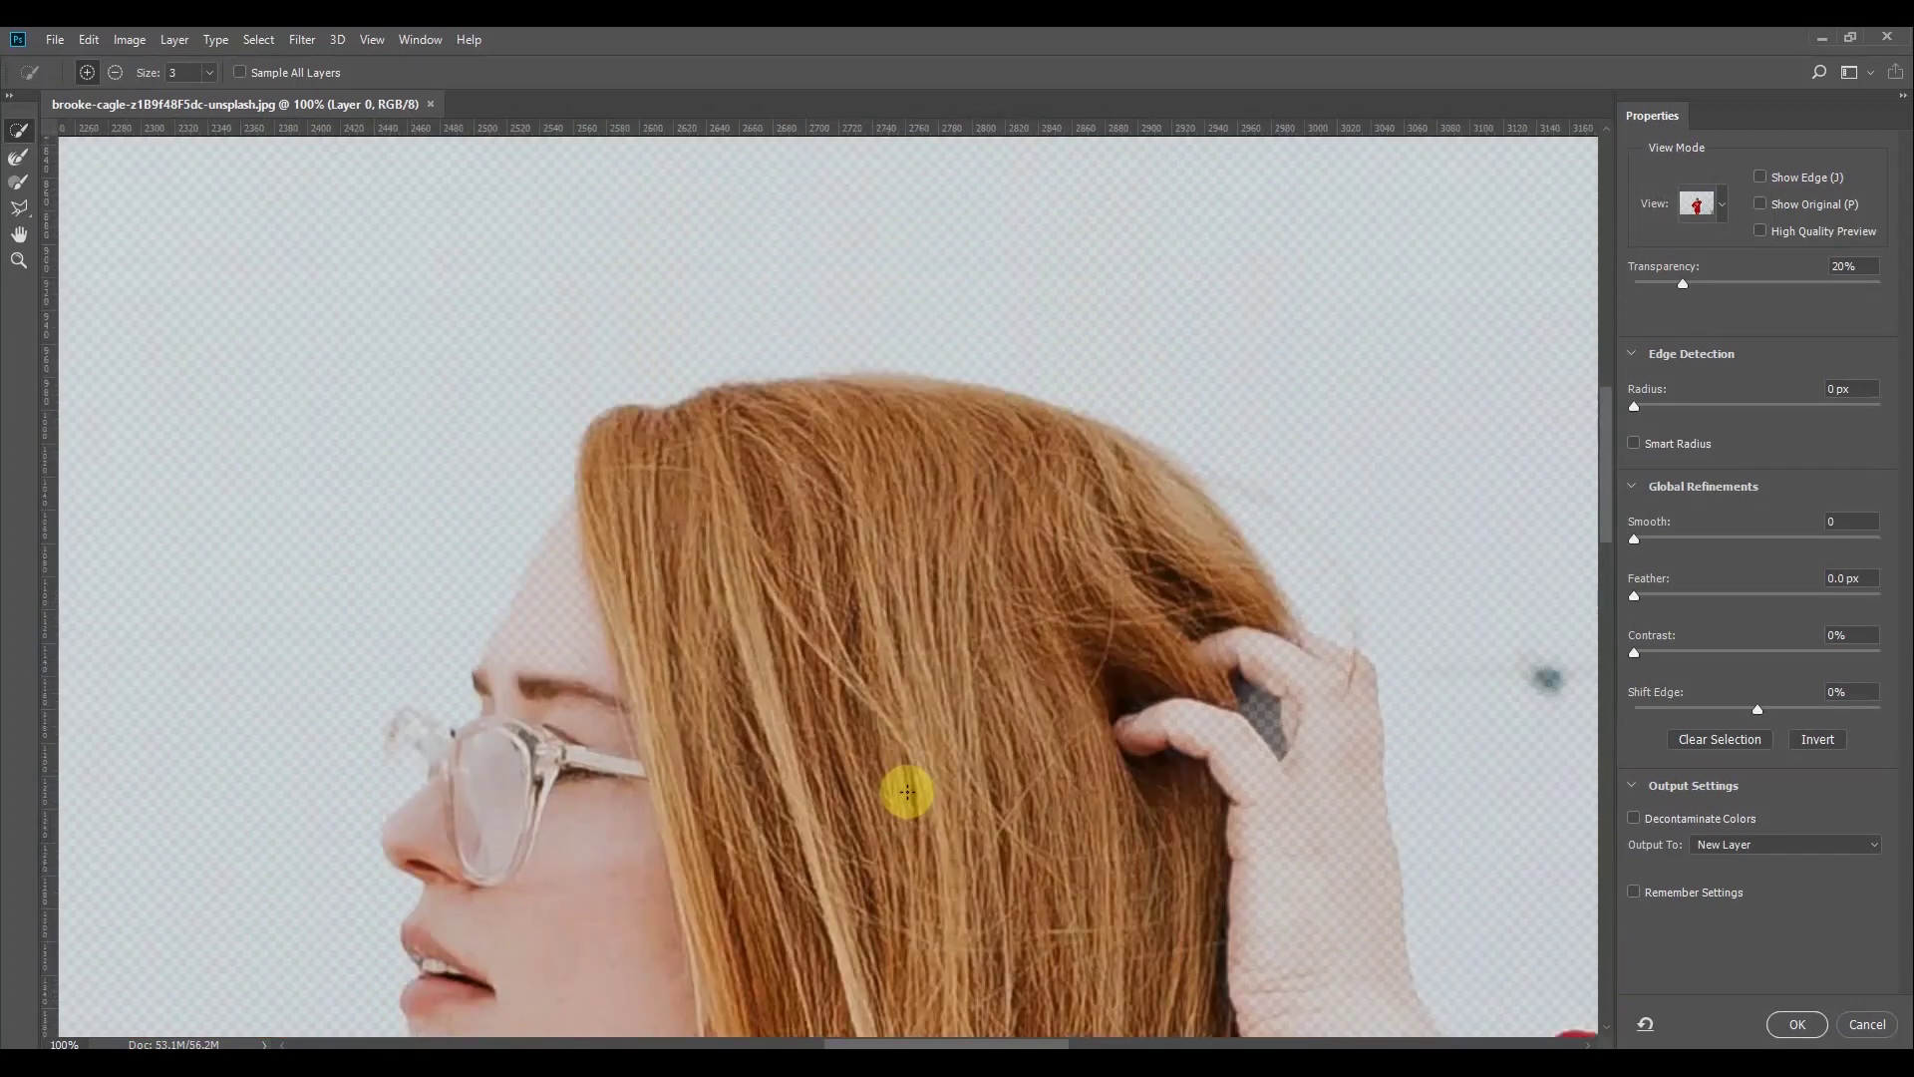
drag(936, 791, 824, 504)
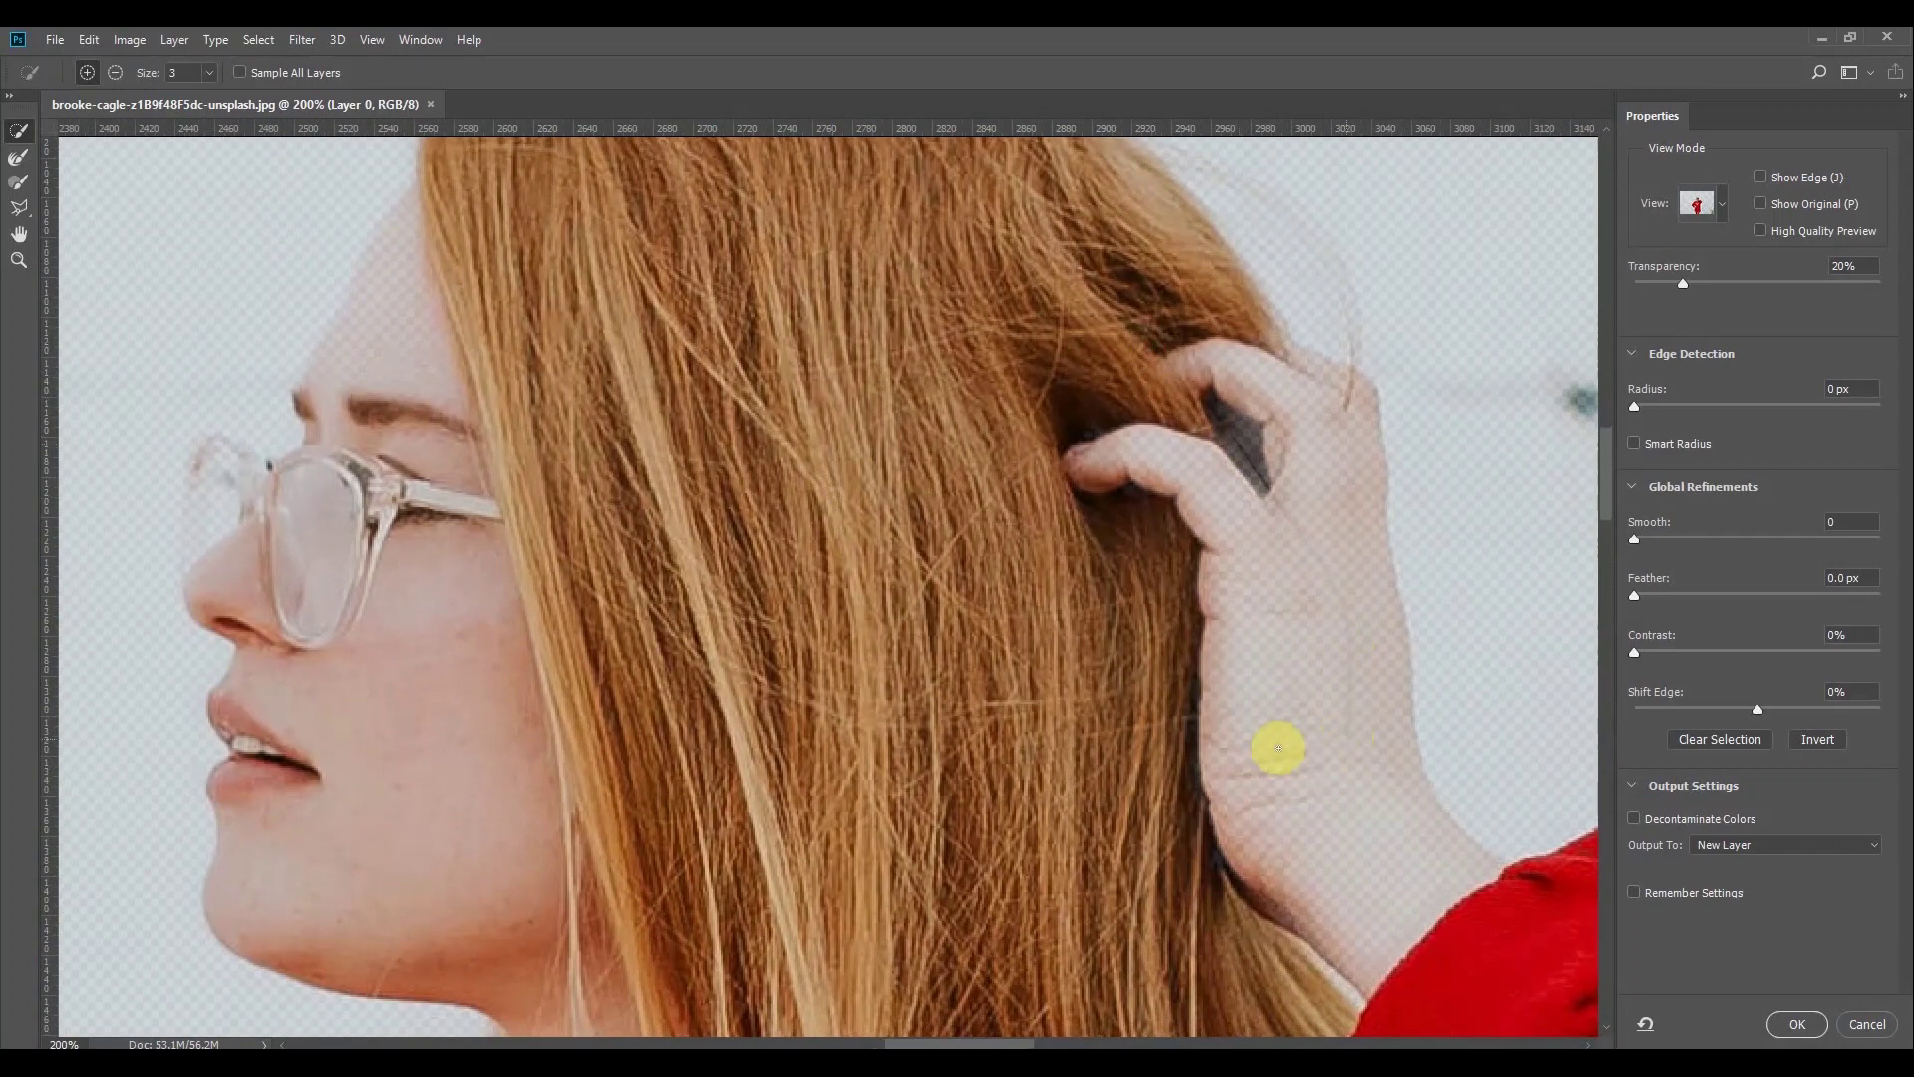
mouse_move(1288, 446)
mouse_down()
mouse_move(1282, 354)
mouse_move(1350, 385)
mouse_up()
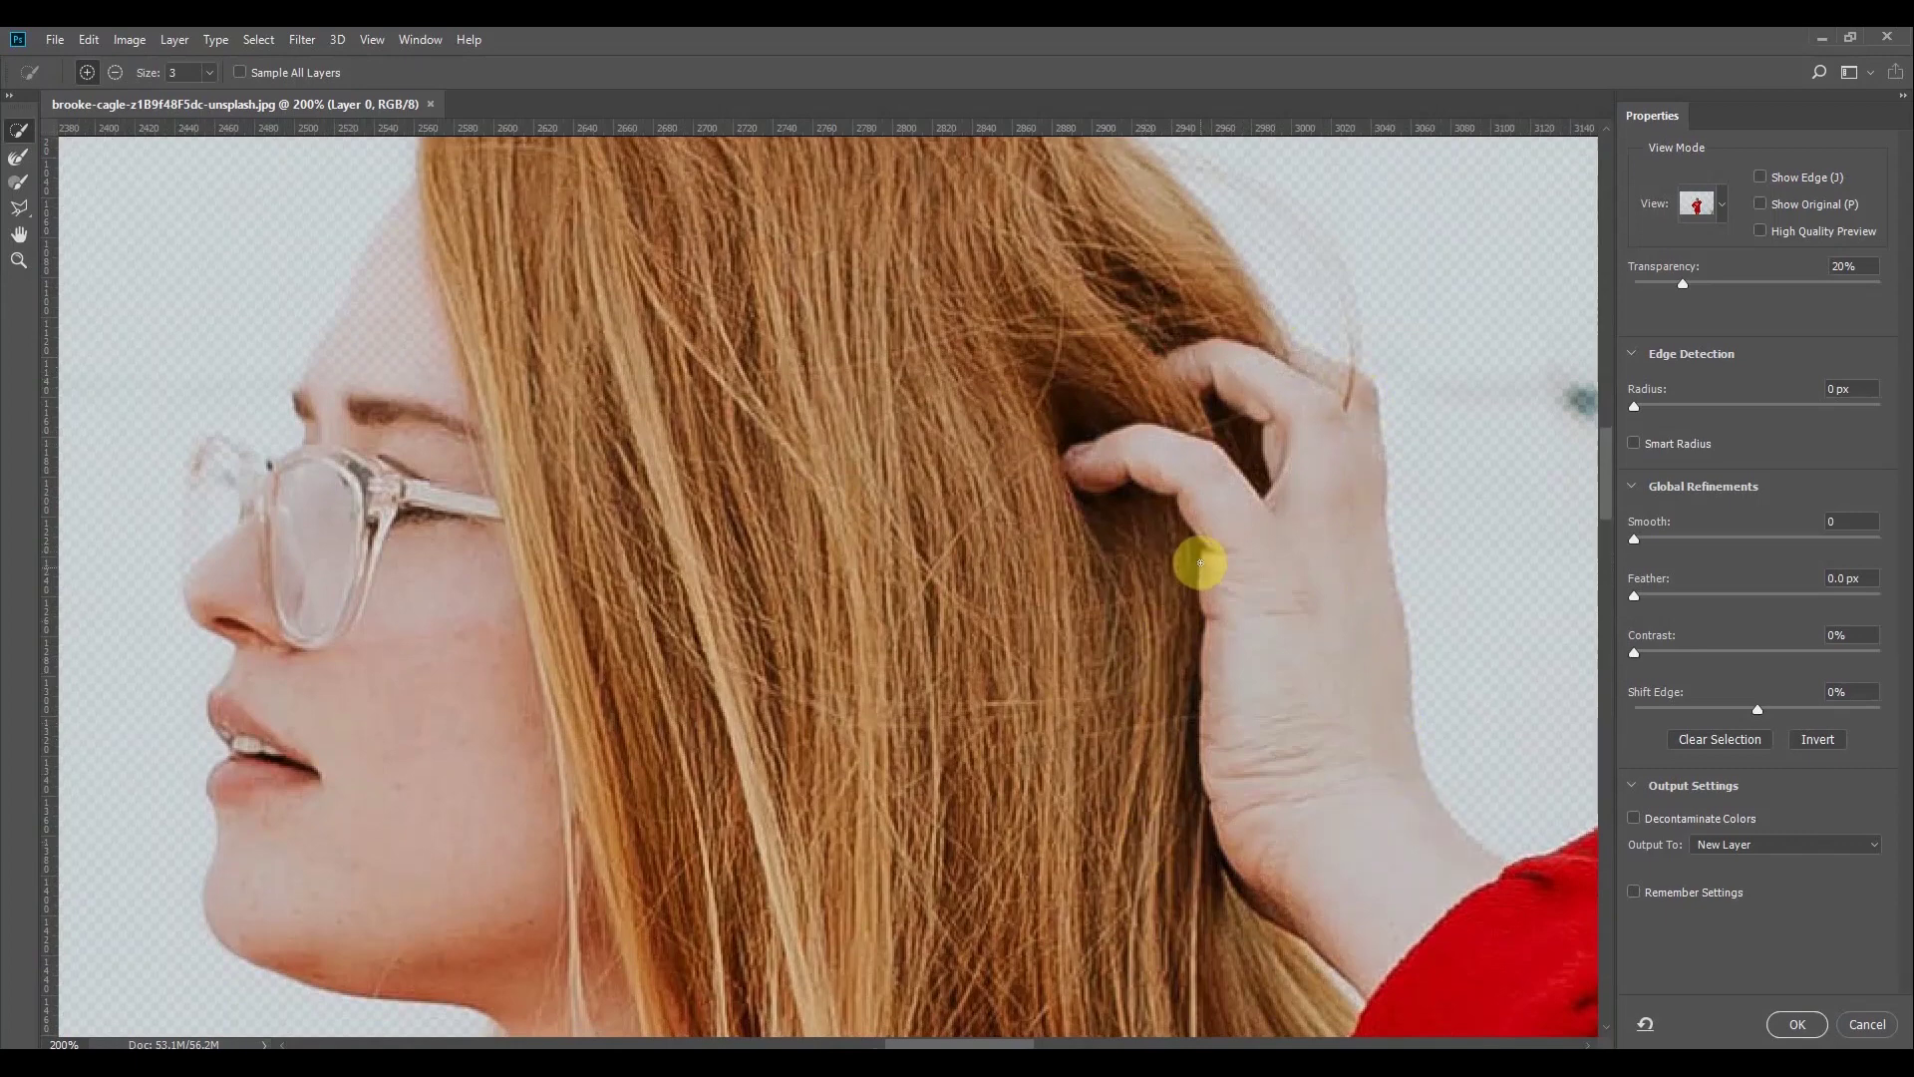
Add the model's forehead from the eyebrow up to the front hairline to the selection
scroll(760, 700, up, 3)
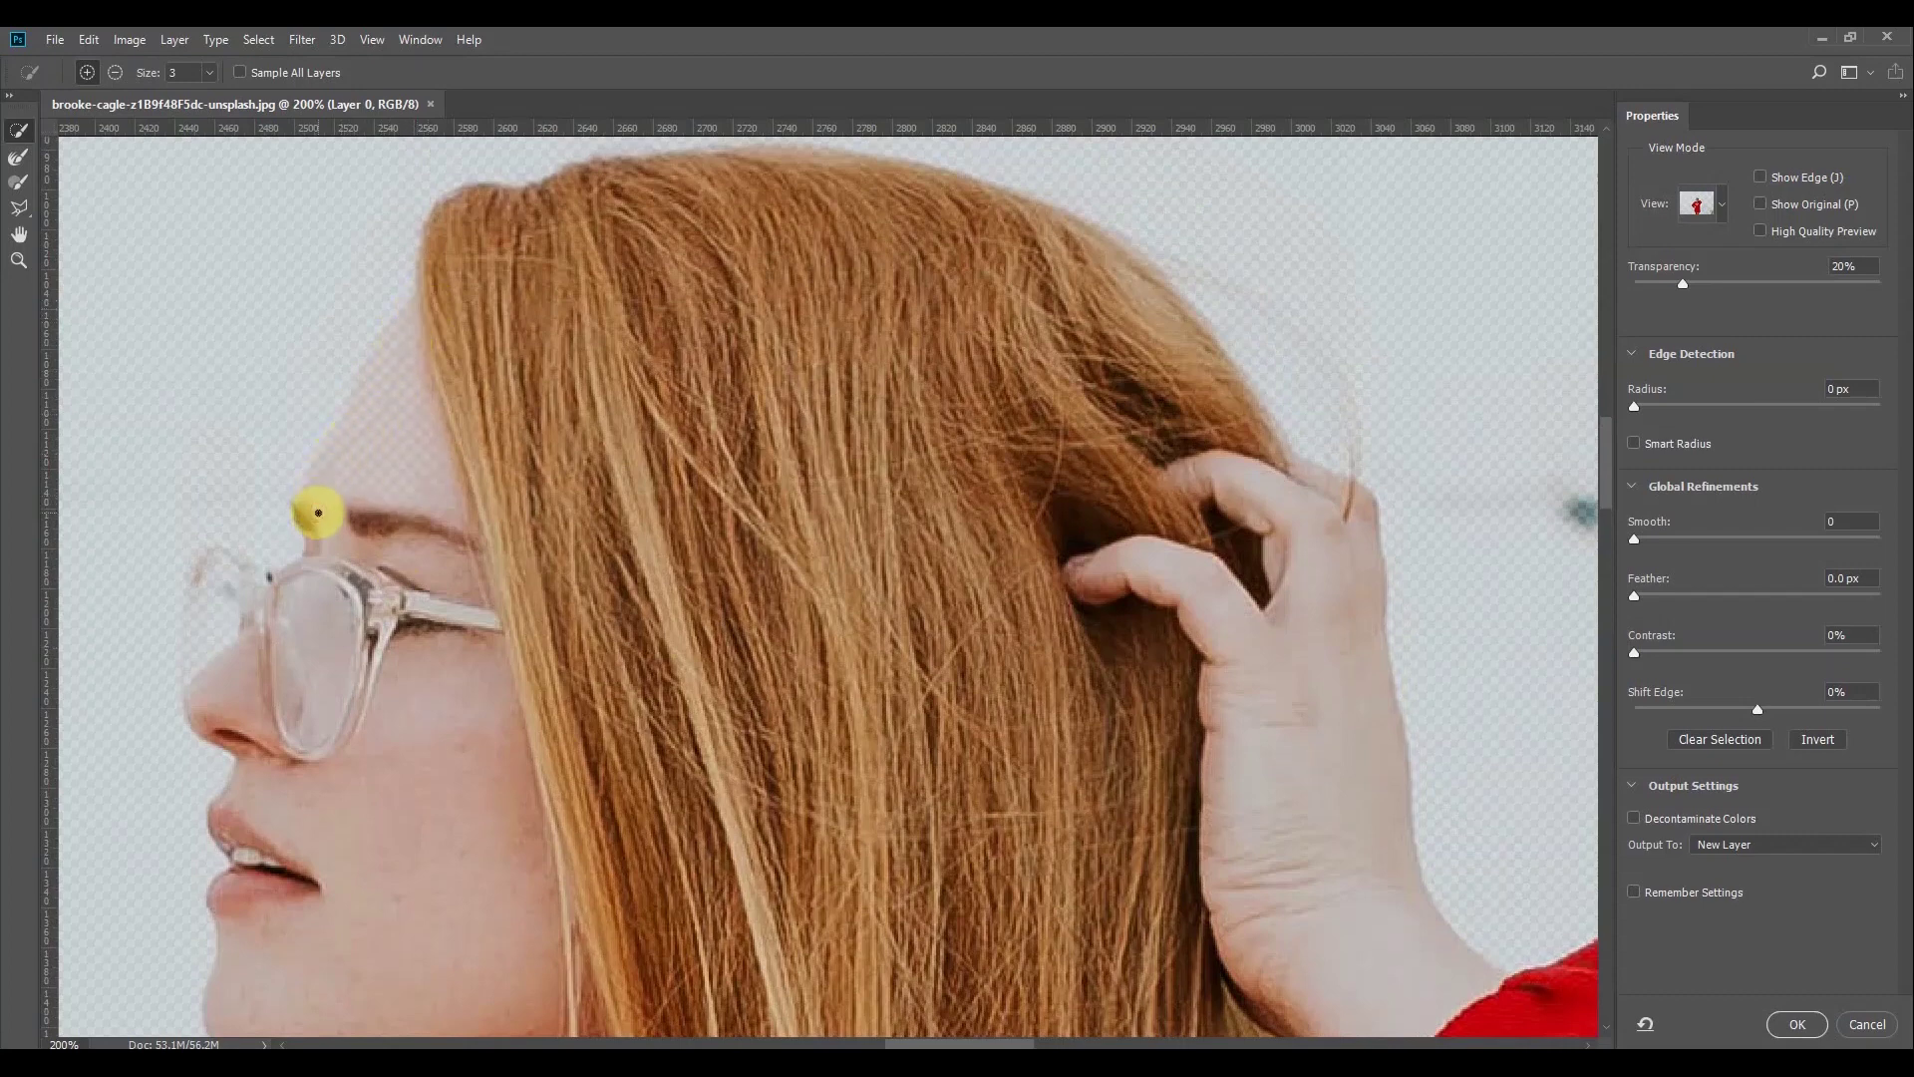
mouse_move(305, 499)
mouse_down()
mouse_move(426, 292)
mouse_move(493, 283)
mouse_move(528, 307)
mouse_up()
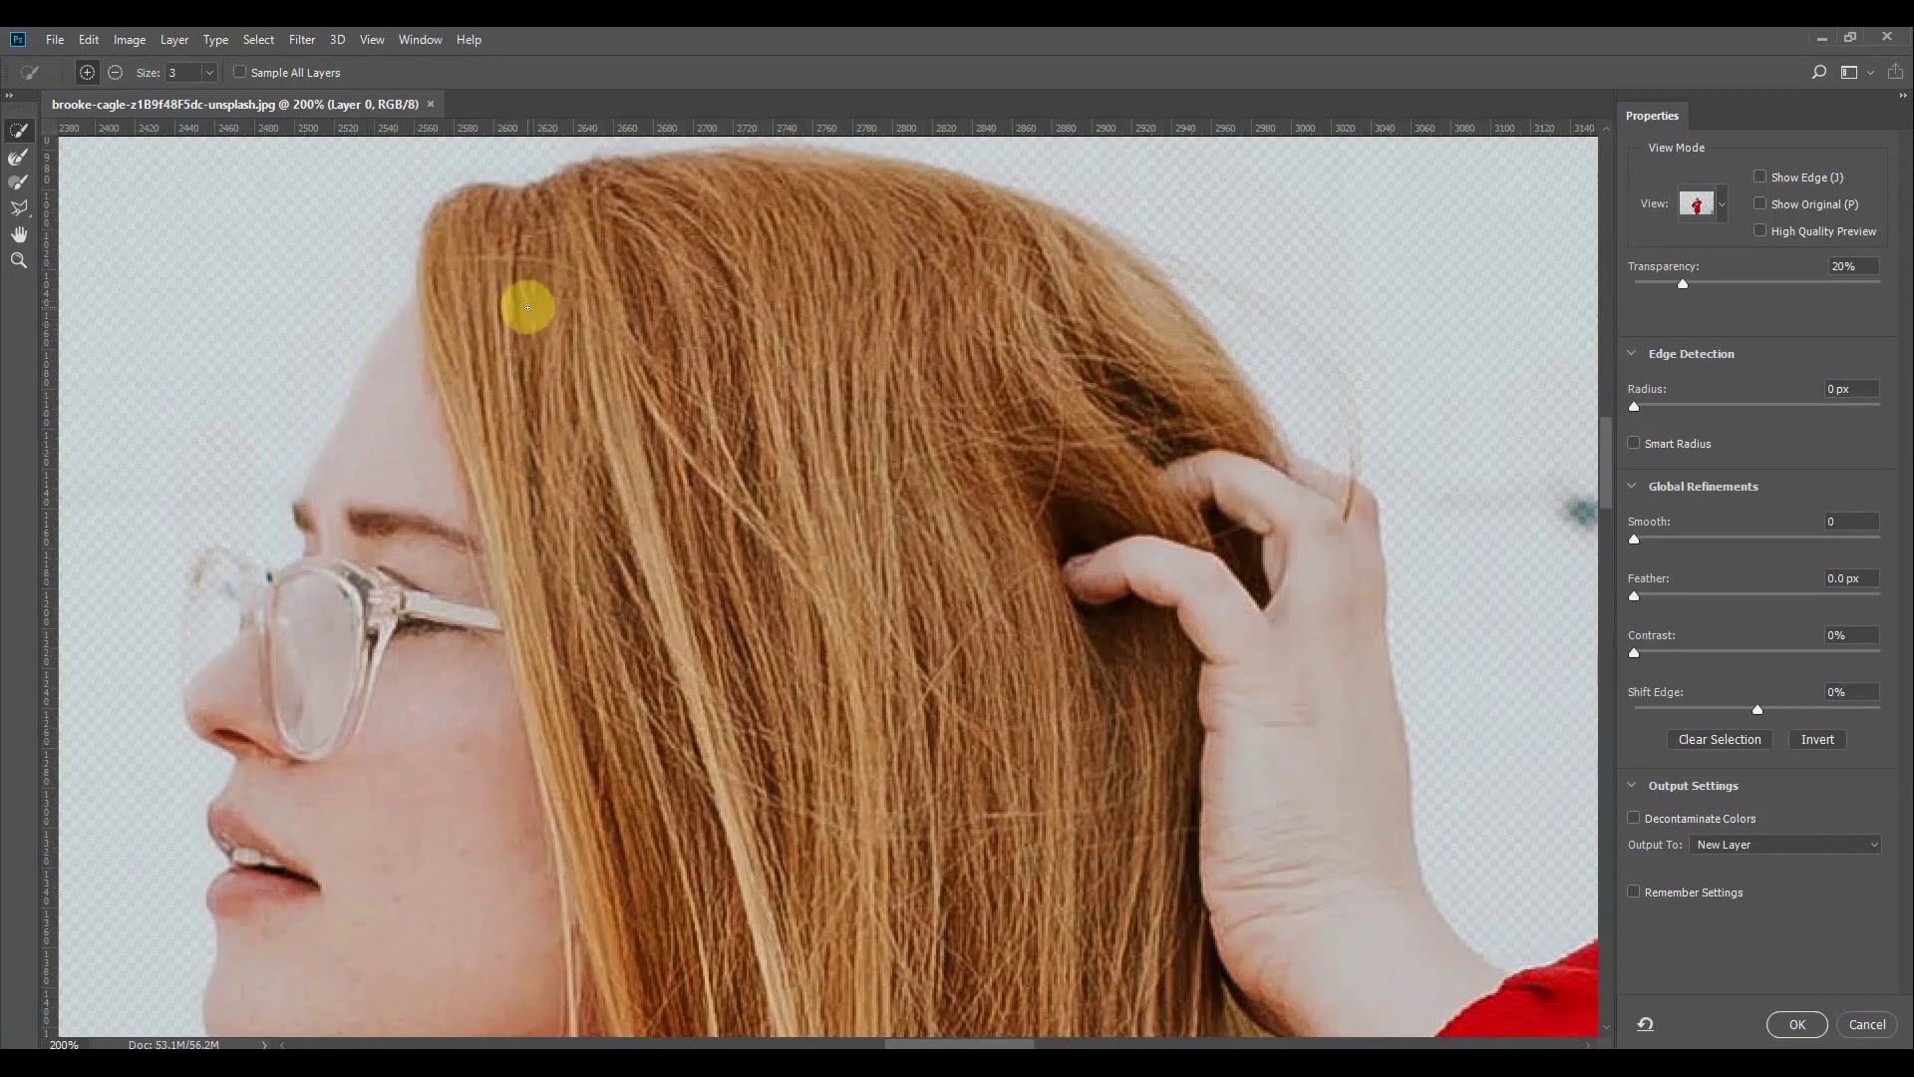
scroll(547, 492, down, 5)
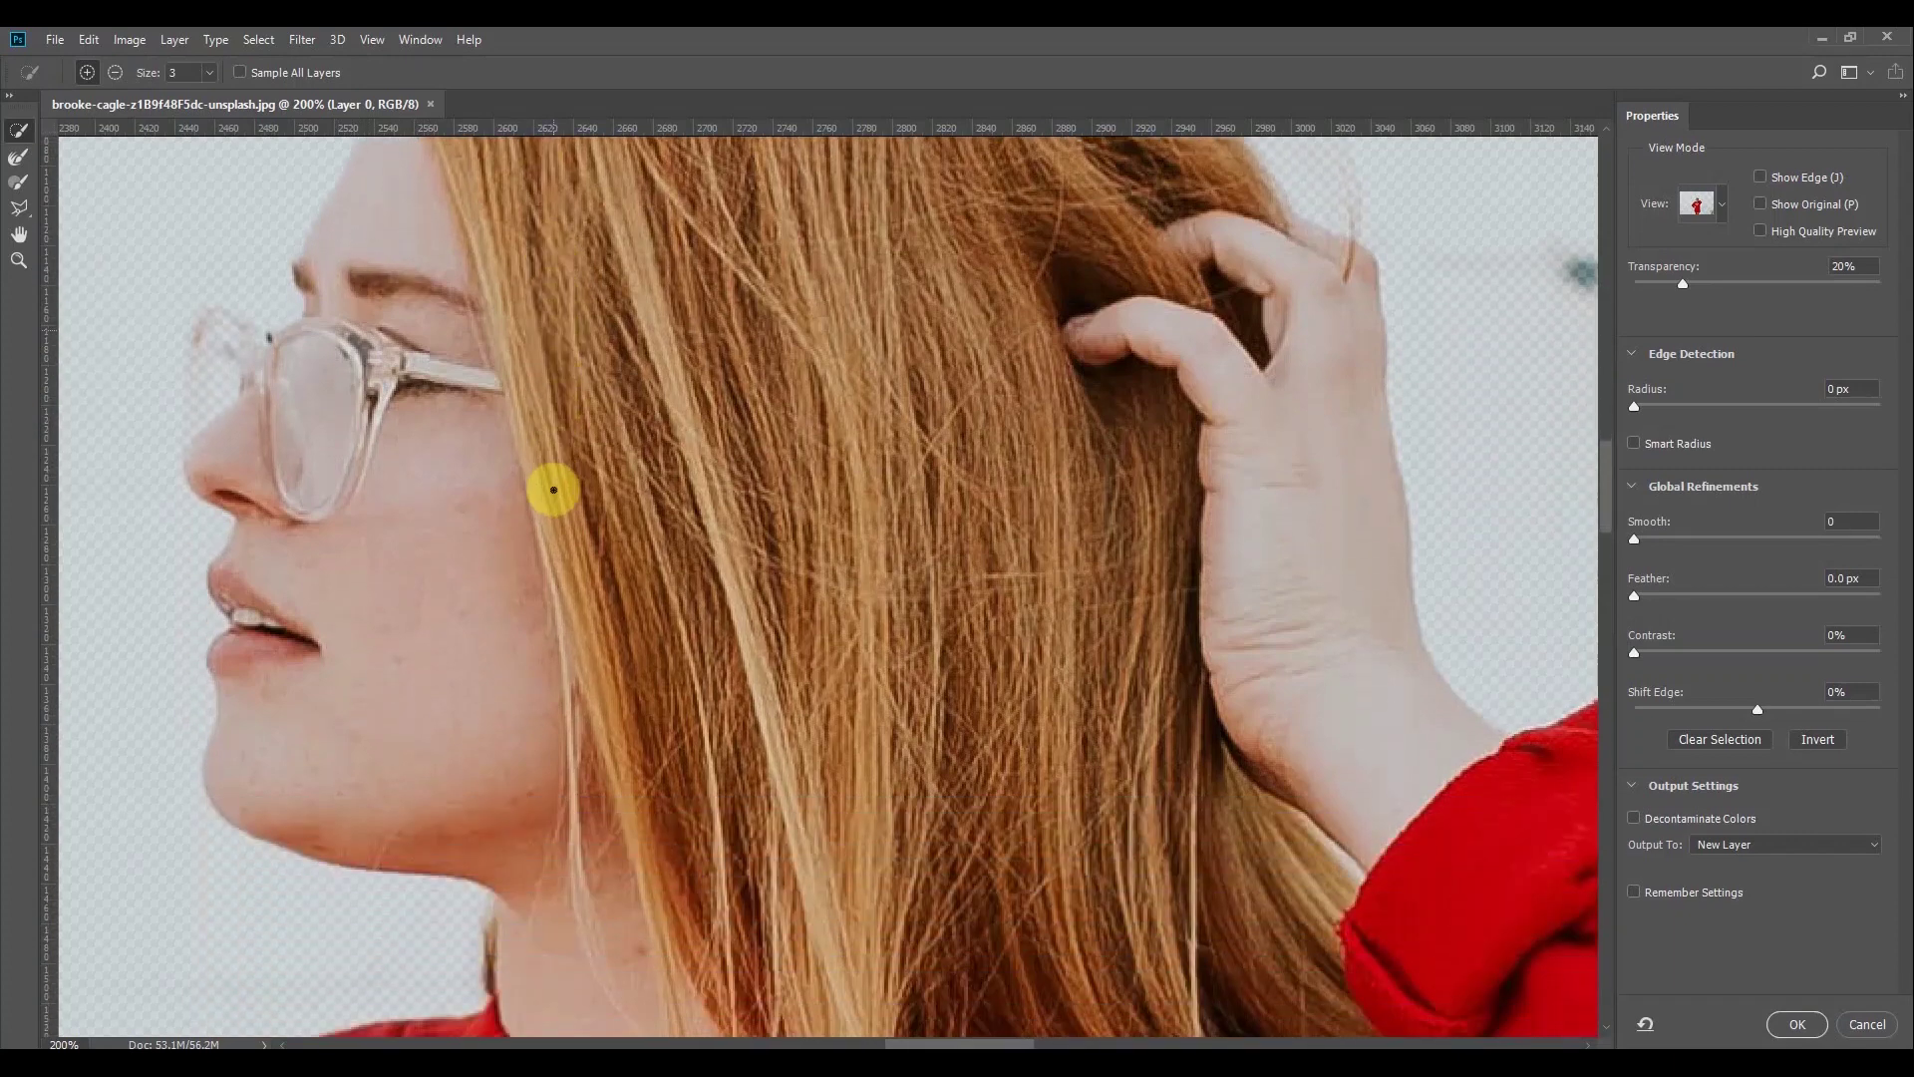
Inspect the selection over the whole figure, from the hair and hands down to the sweatshirt's hem, for missed areas
scroll(553, 489, down, 7)
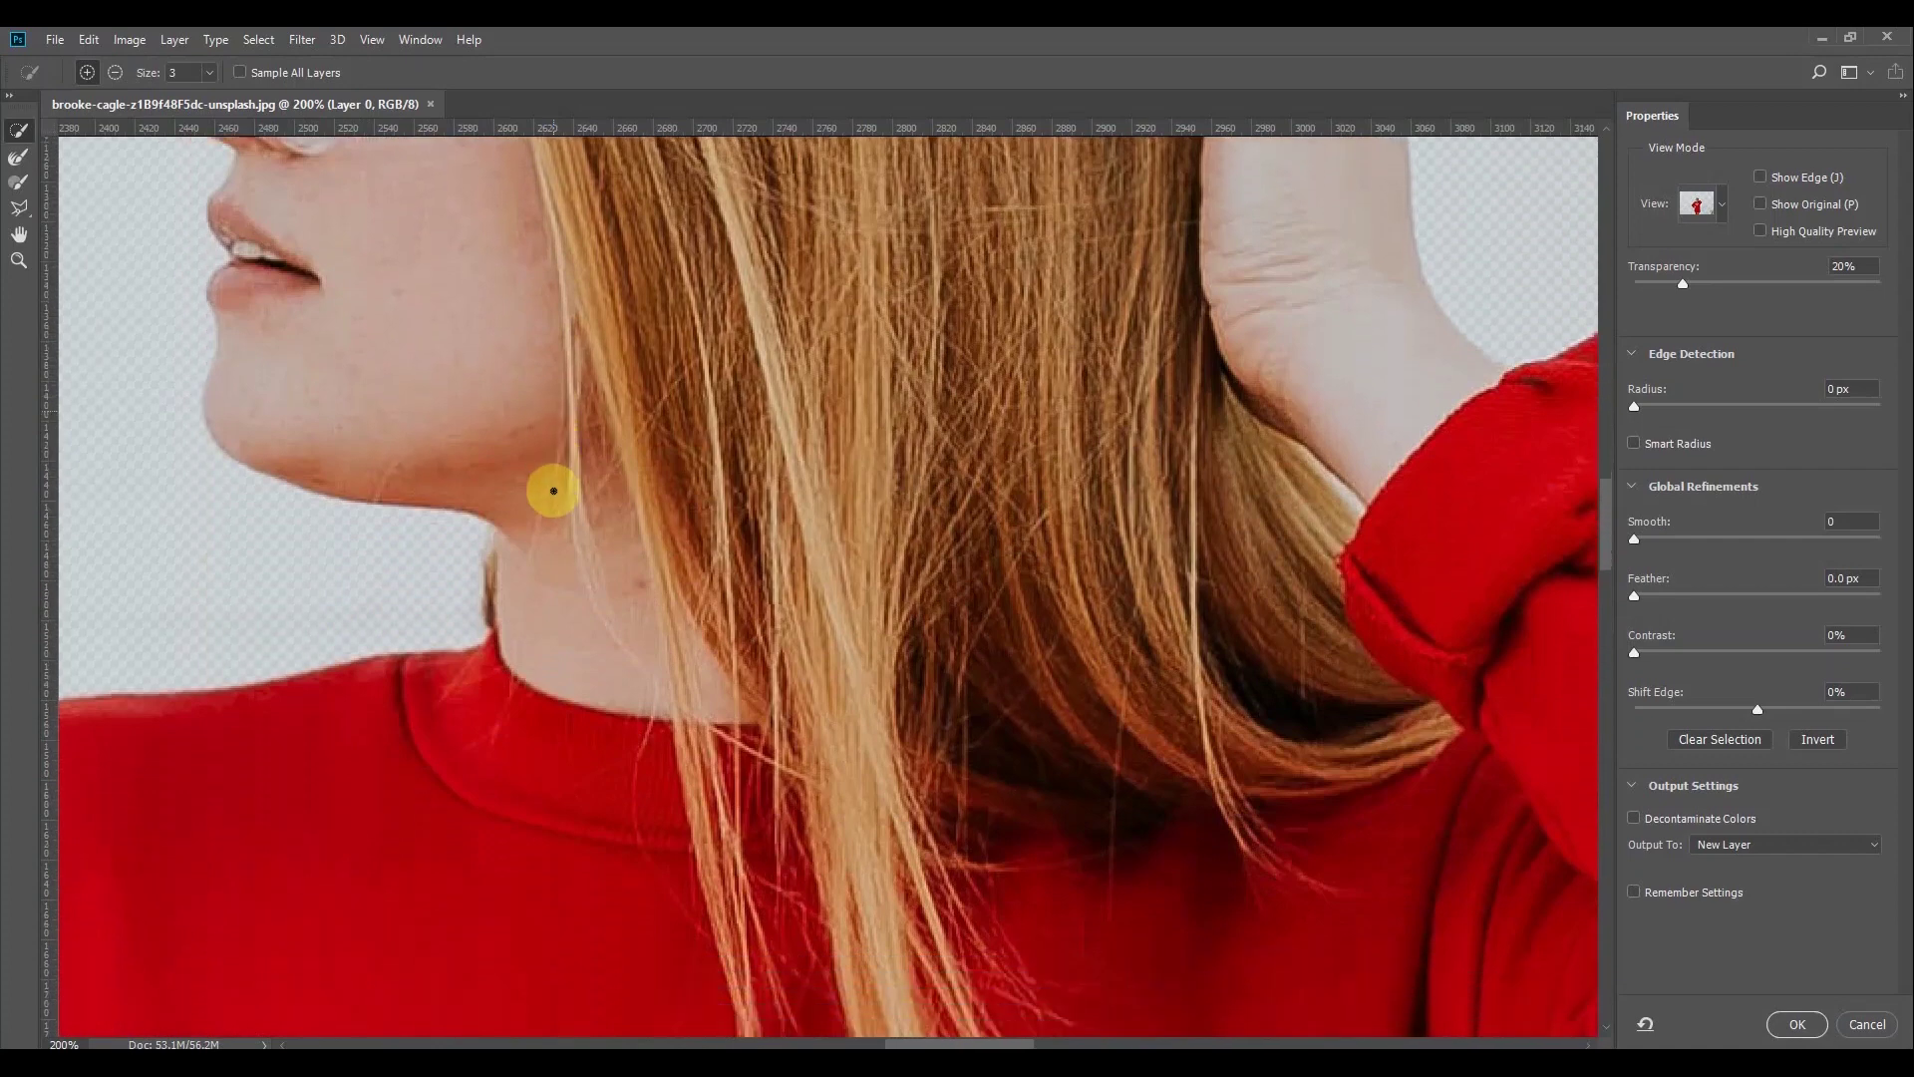
key(ctrl+minus)
key(ctrl+minus)
key(ctrl+minus)
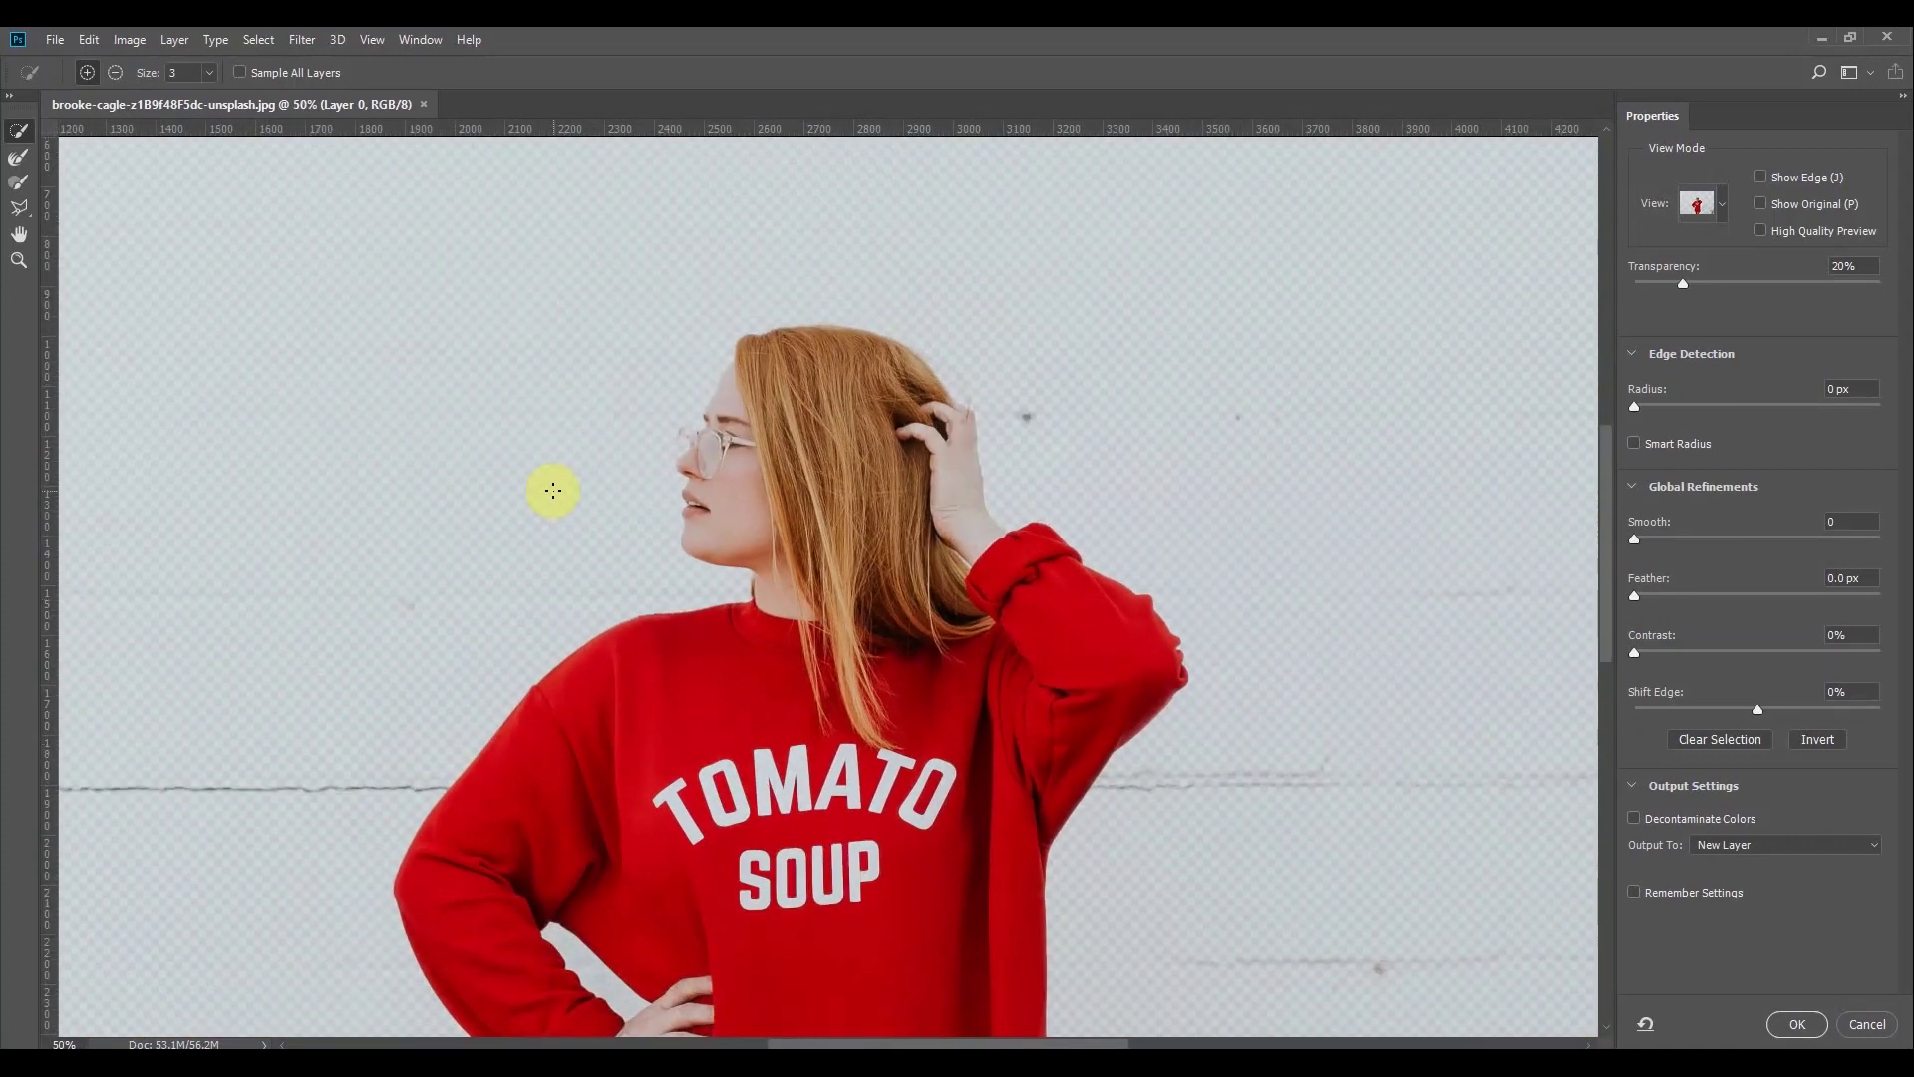
key(ctrl+minus)
scroll(551, 486, down, 2)
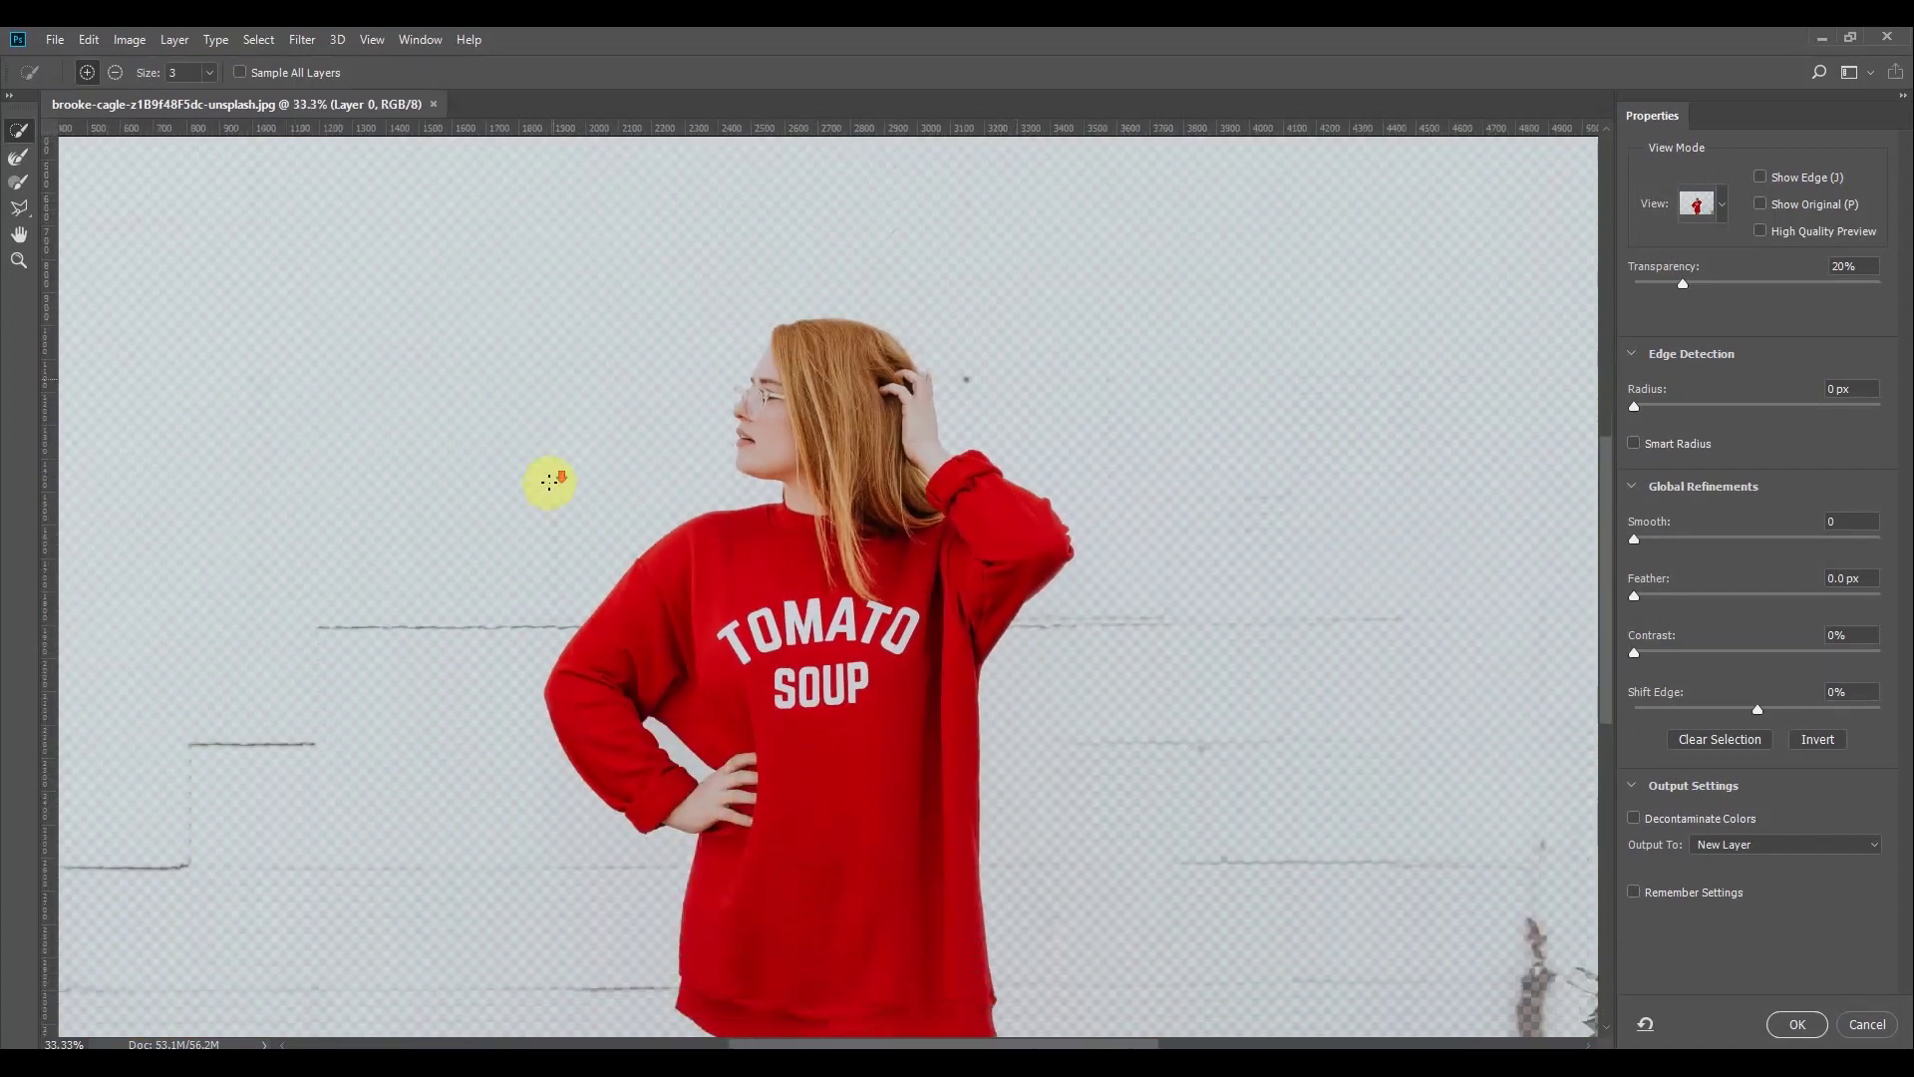
scroll(549, 483, down, 4)
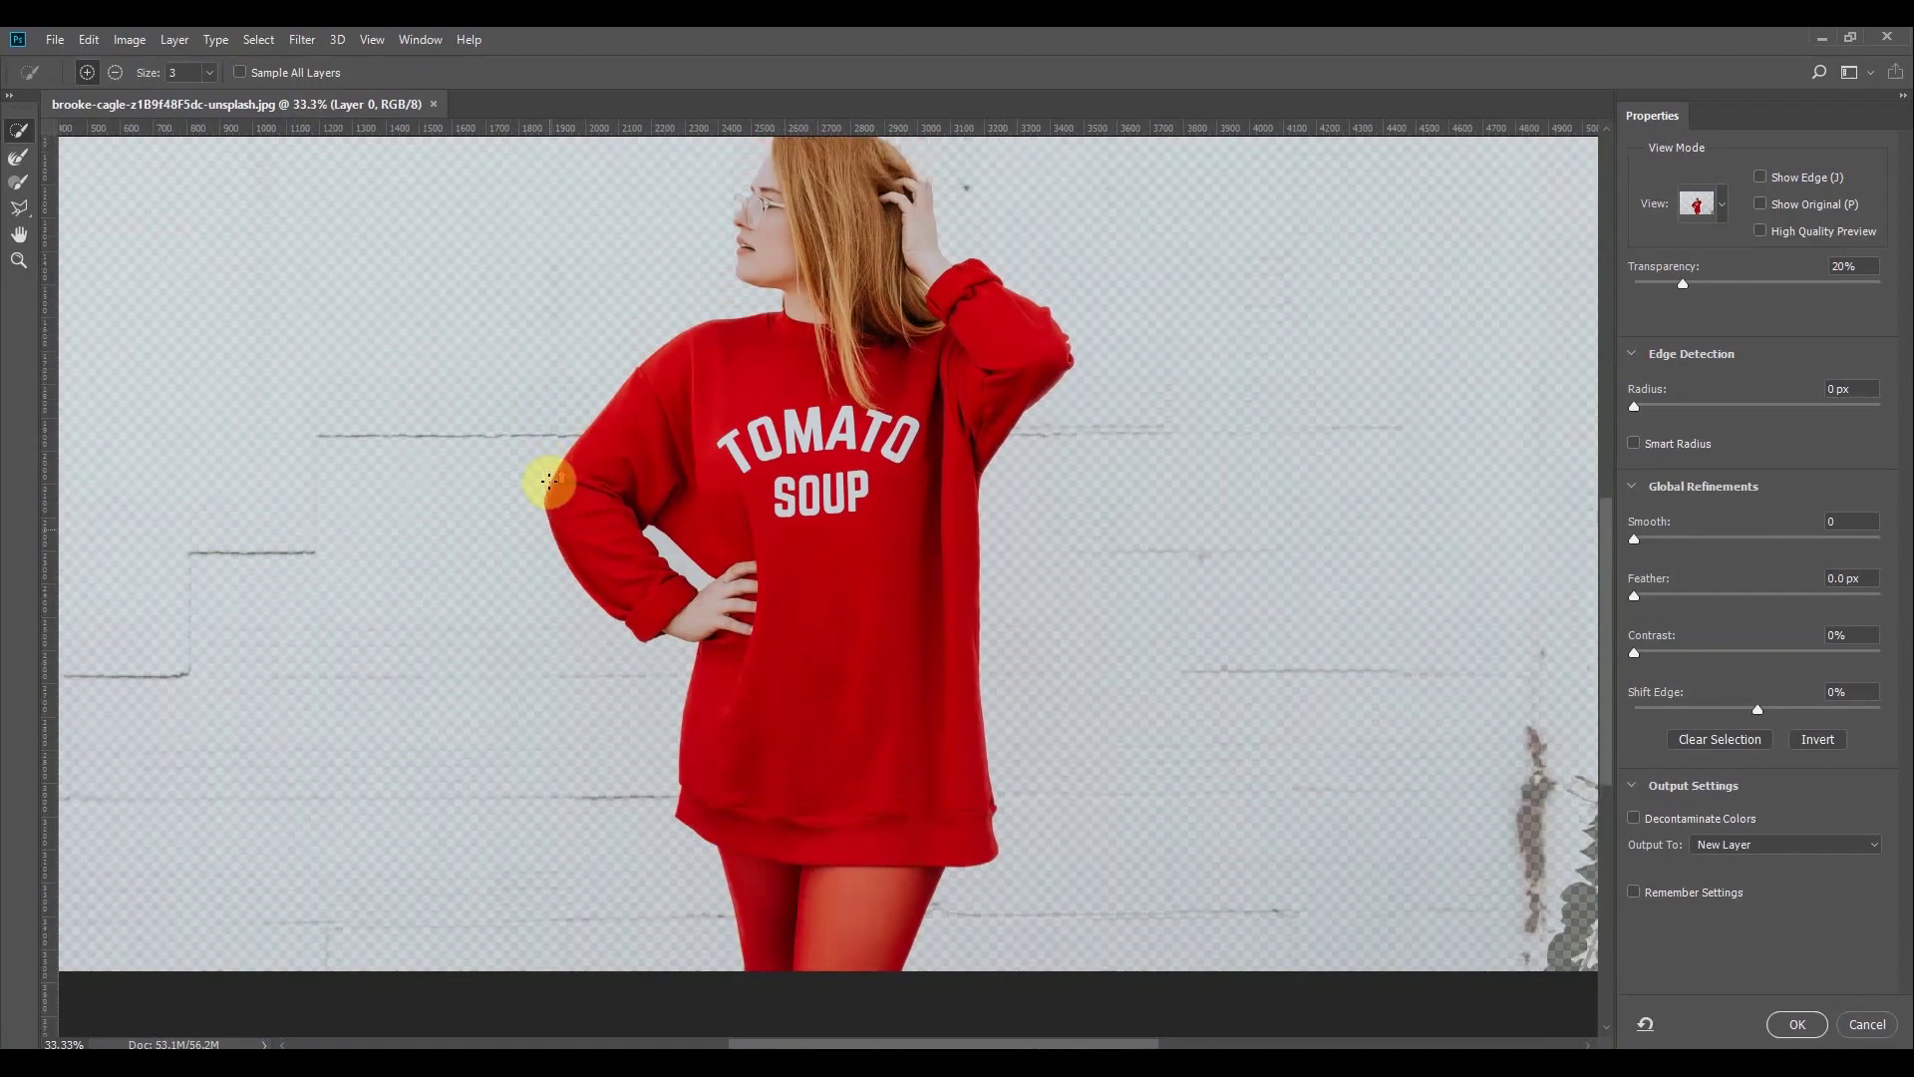
scroll(549, 483, up, 1)
drag(598, 528, 734, 569)
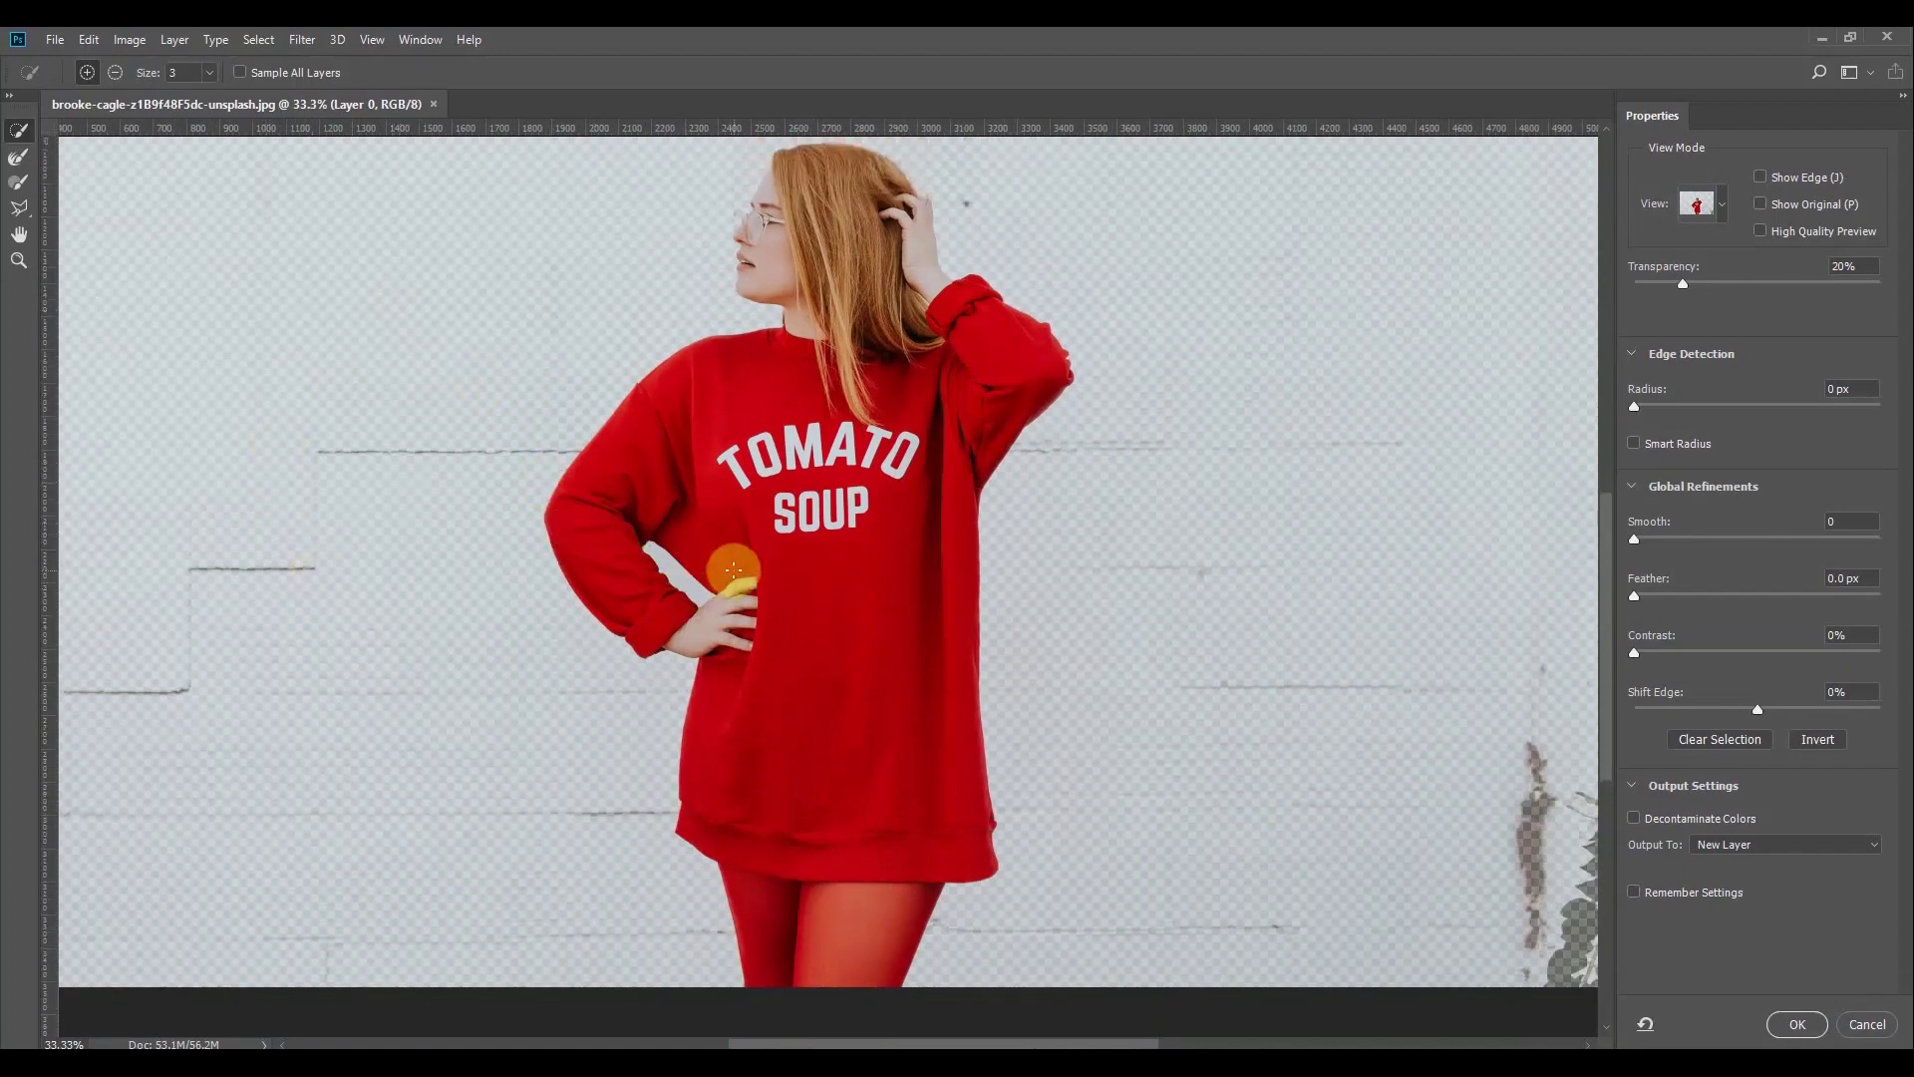
scroll(734, 569, up, 6)
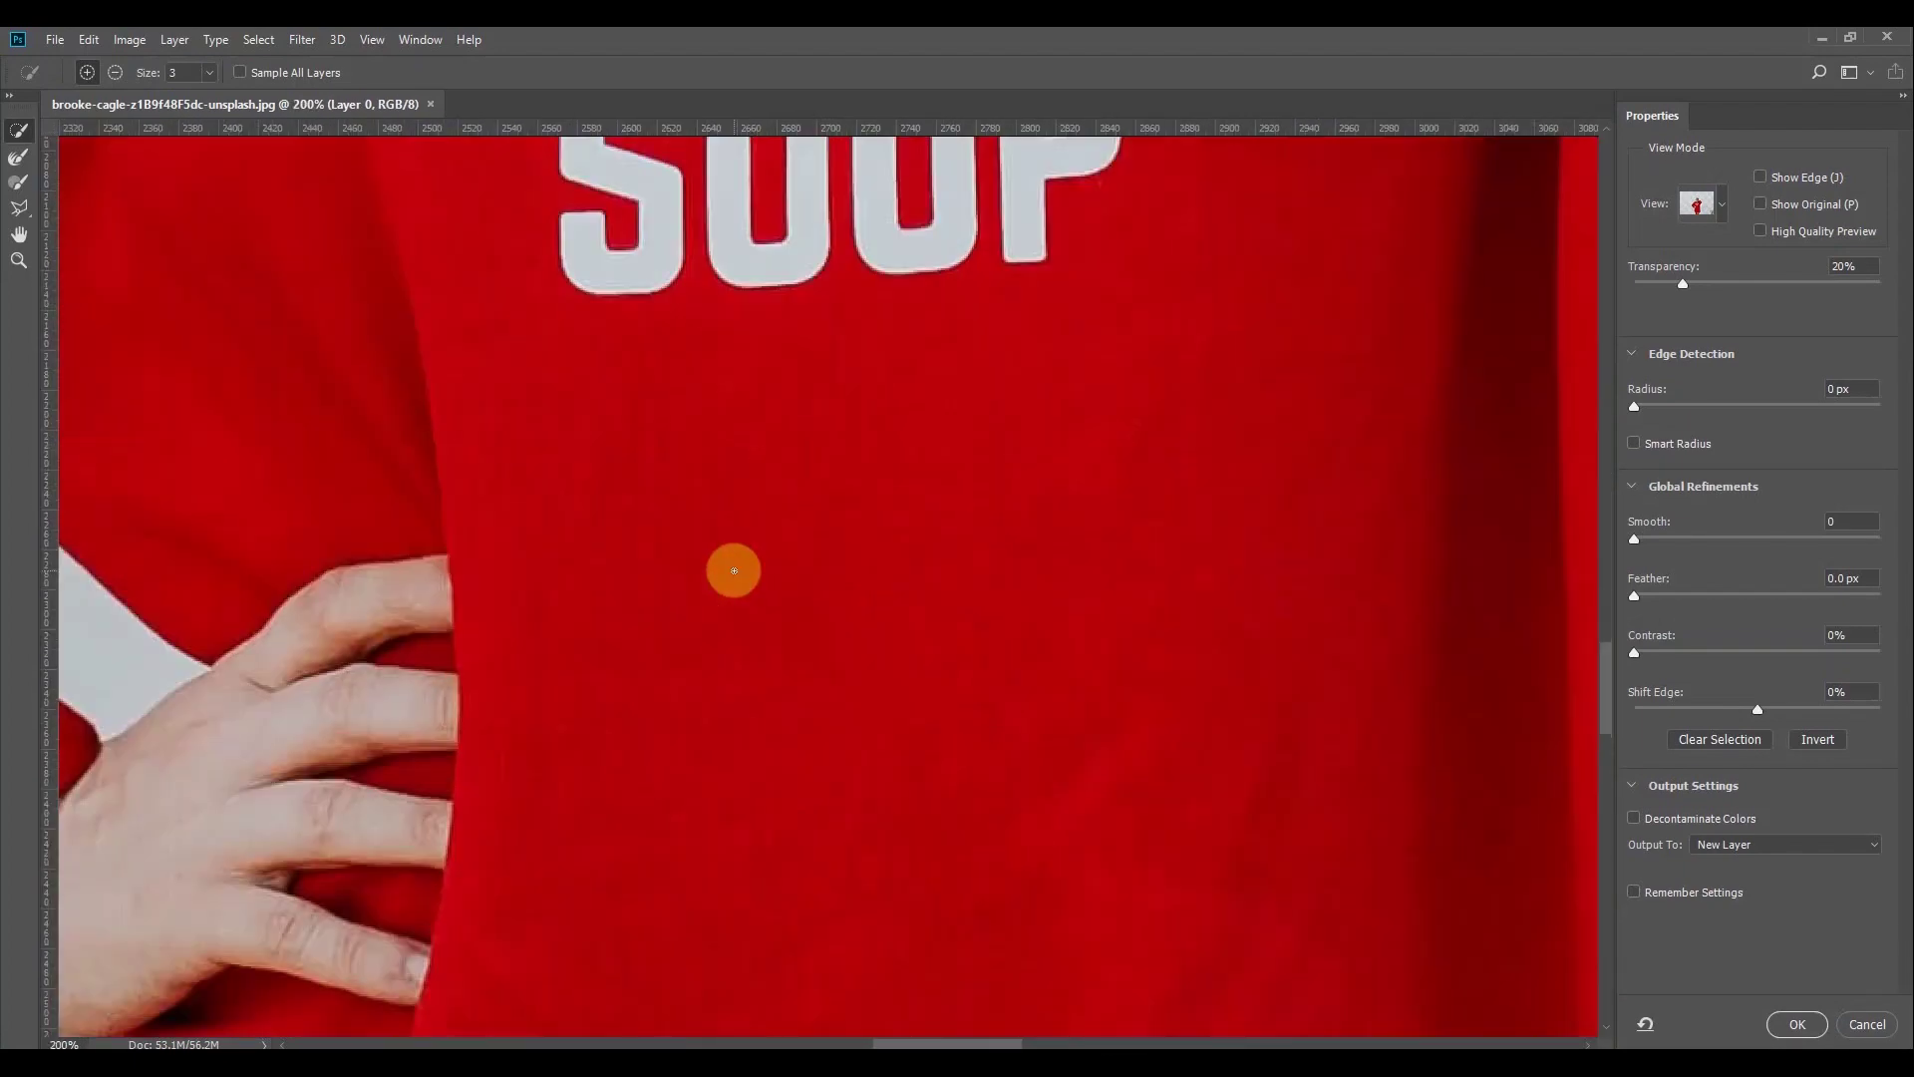
drag(598, 575, 227, 844)
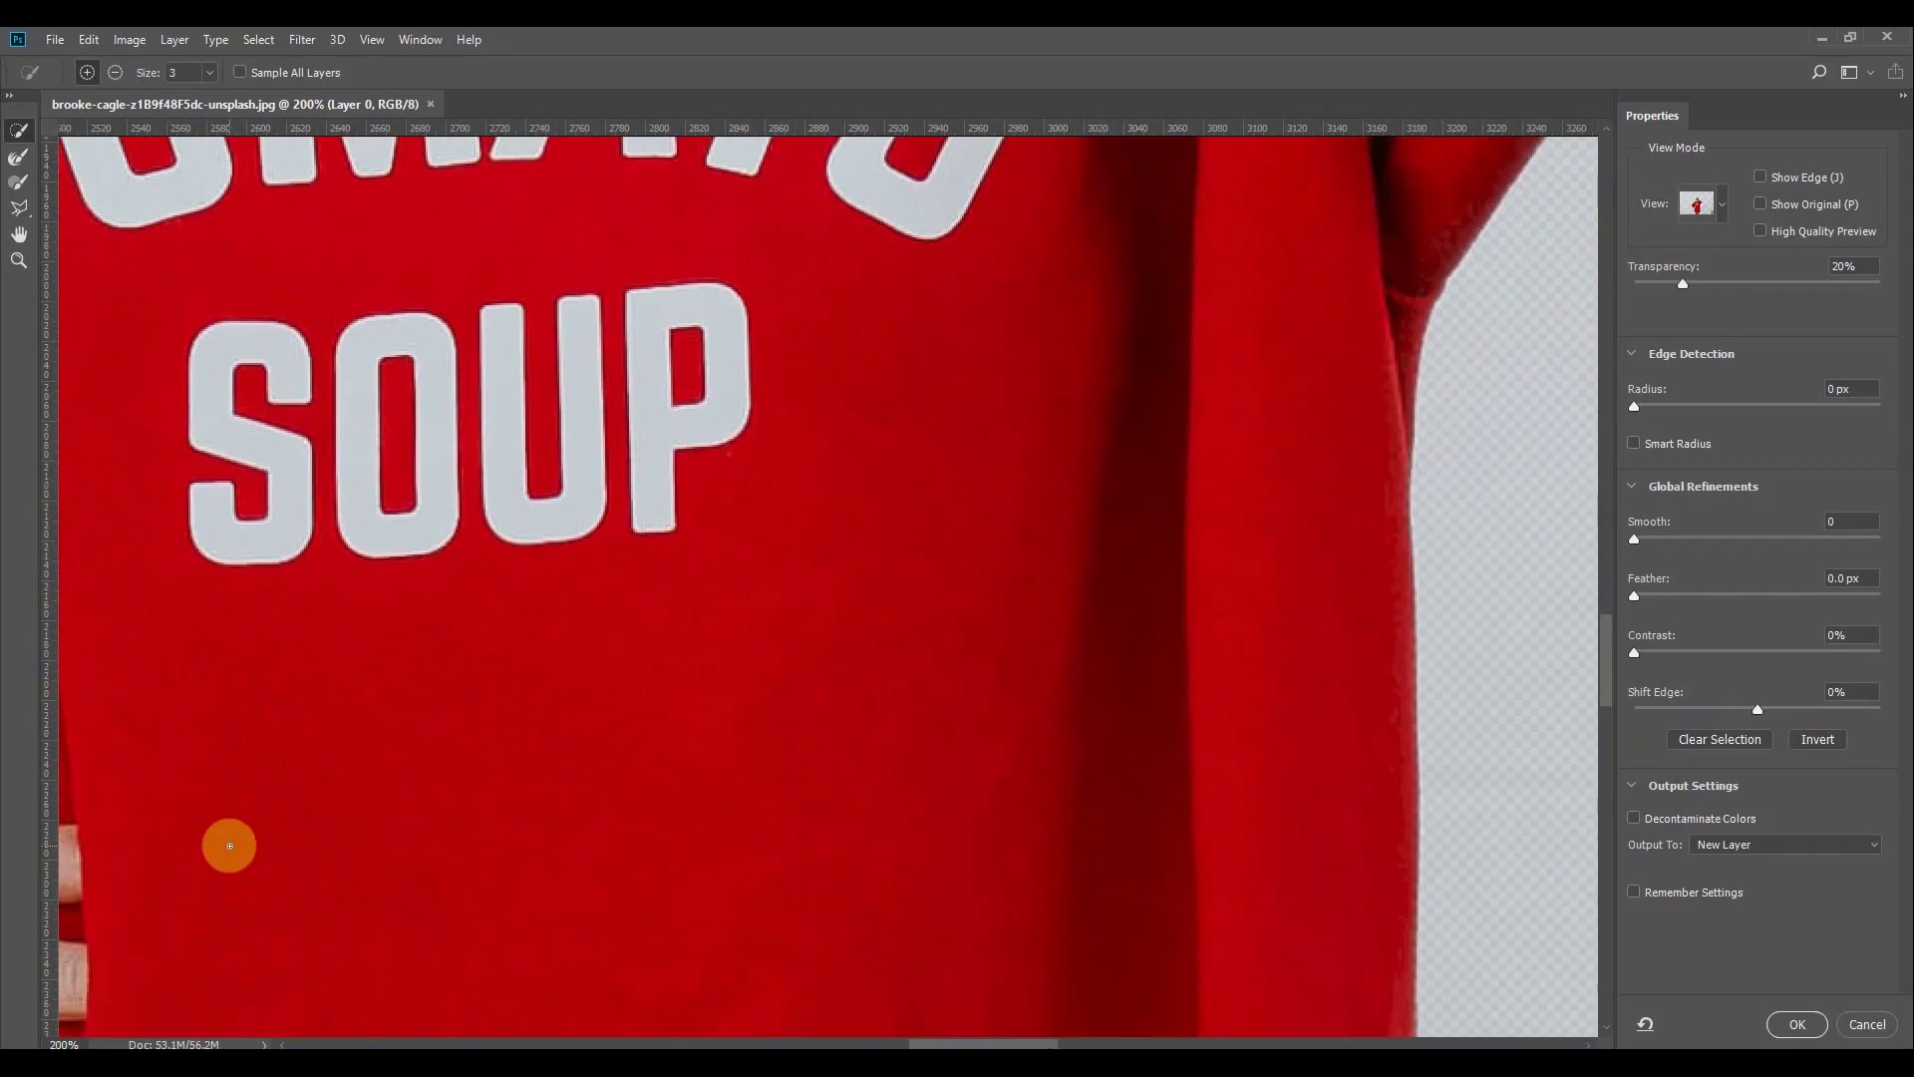
key(ctrl+minus)
key(ctrl+minus)
key(ctrl+minus)
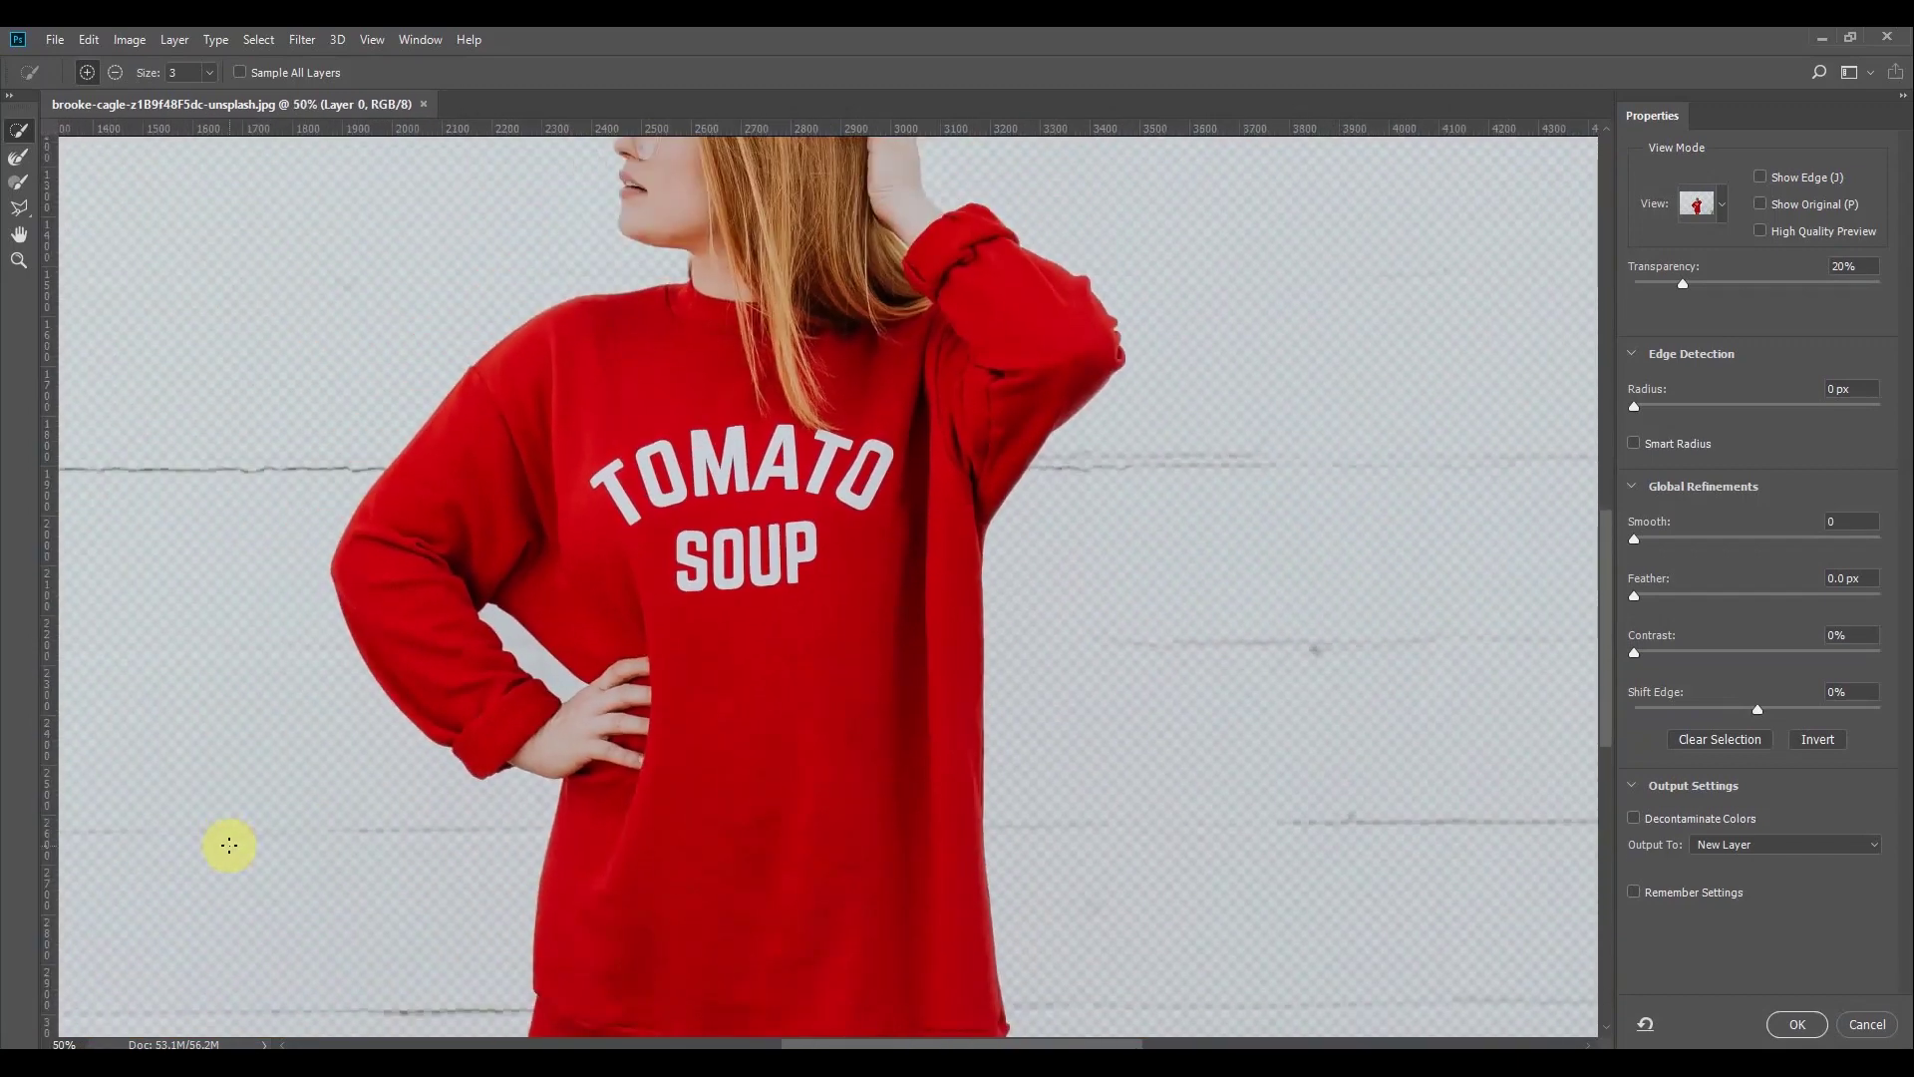
scroll(541, 571, up, 3)
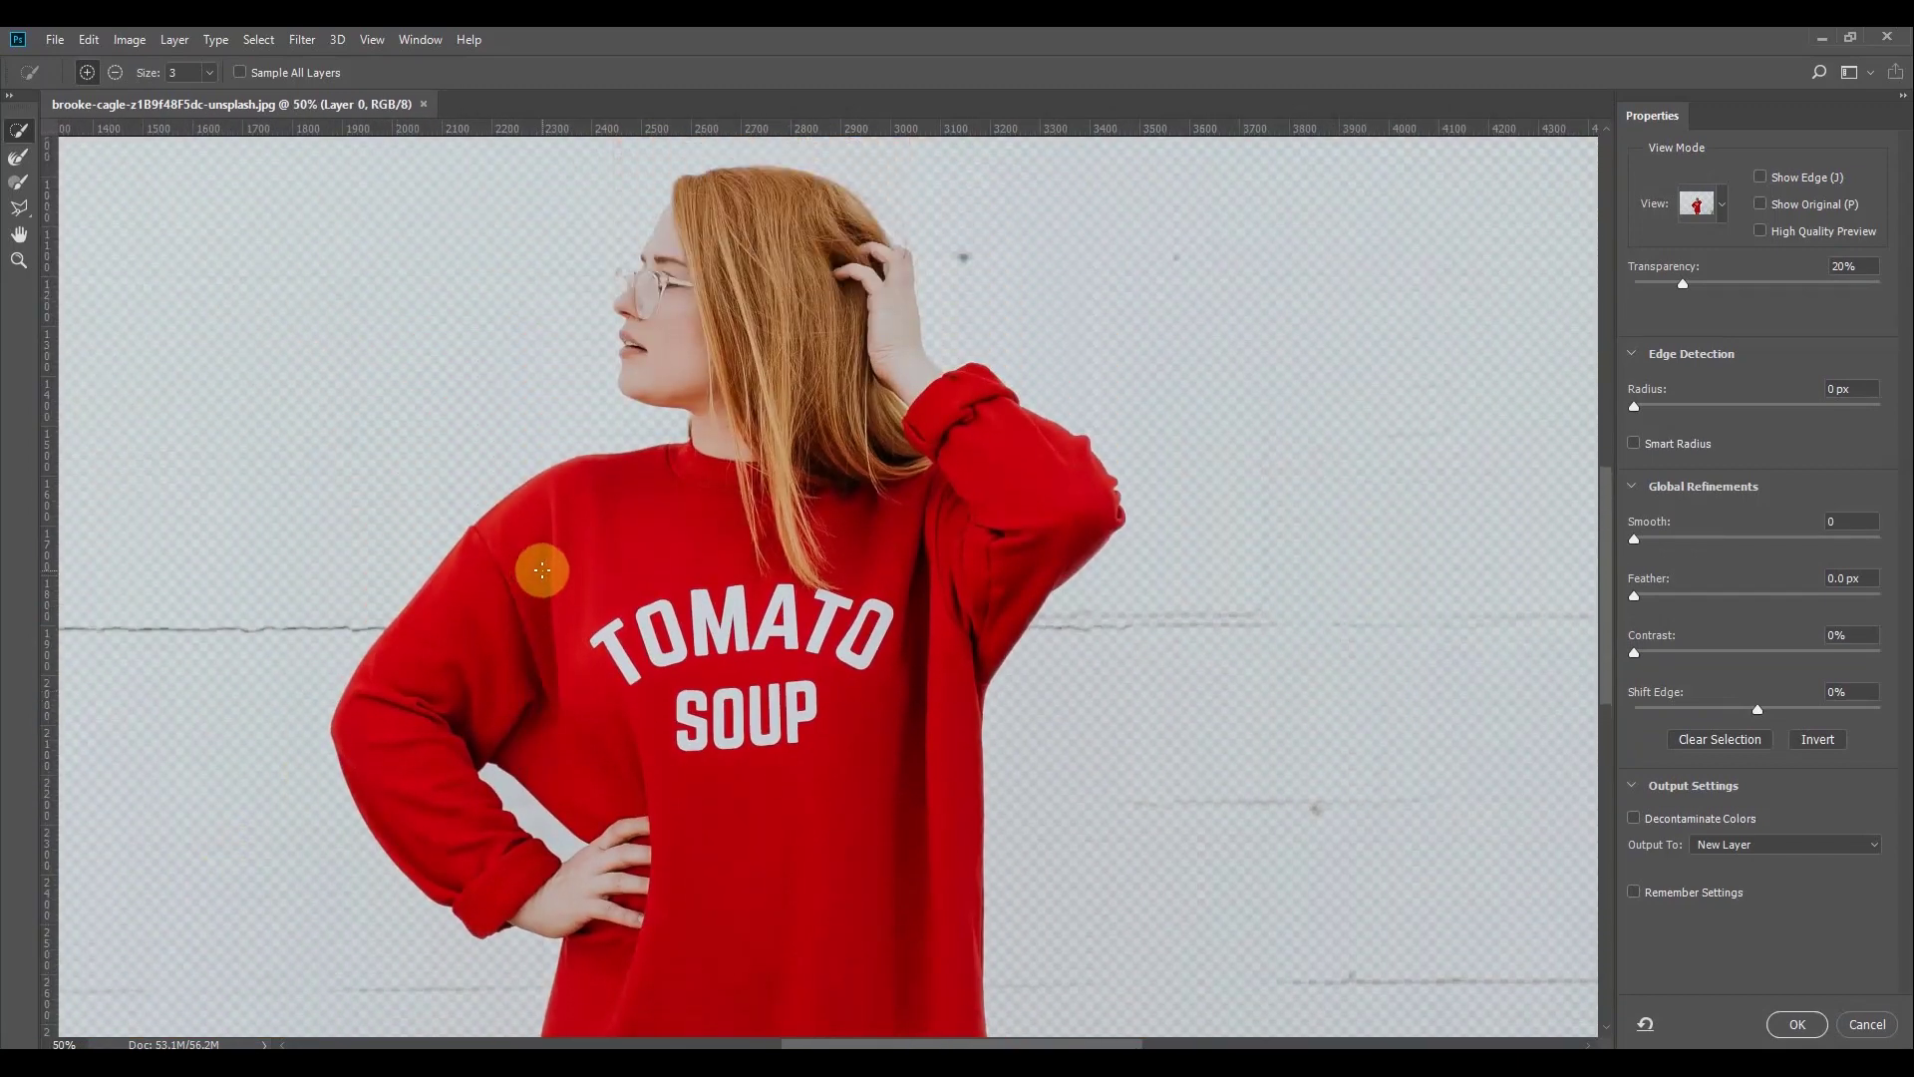
Switch the selection preview from Onion Skin to the Overlay view mode and check the cutout against the black background
click(1721, 207)
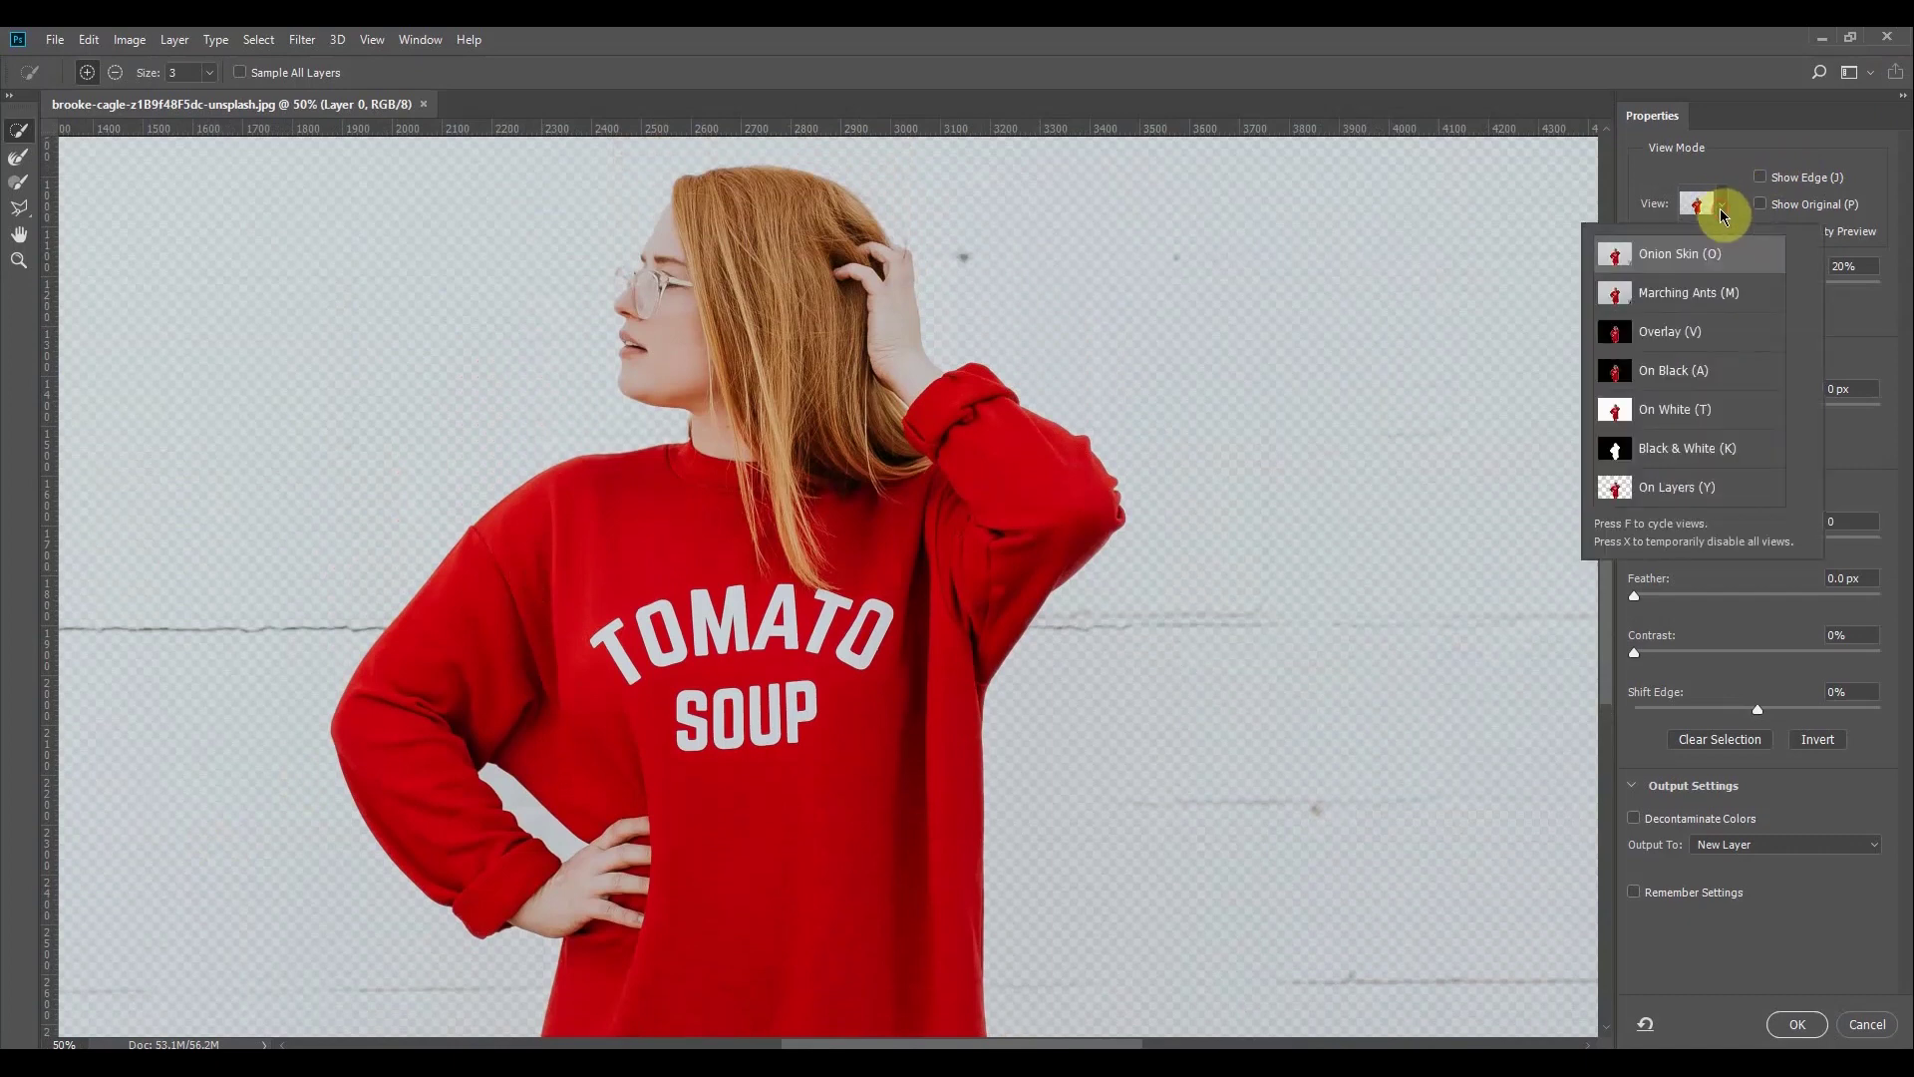
click(1687, 342)
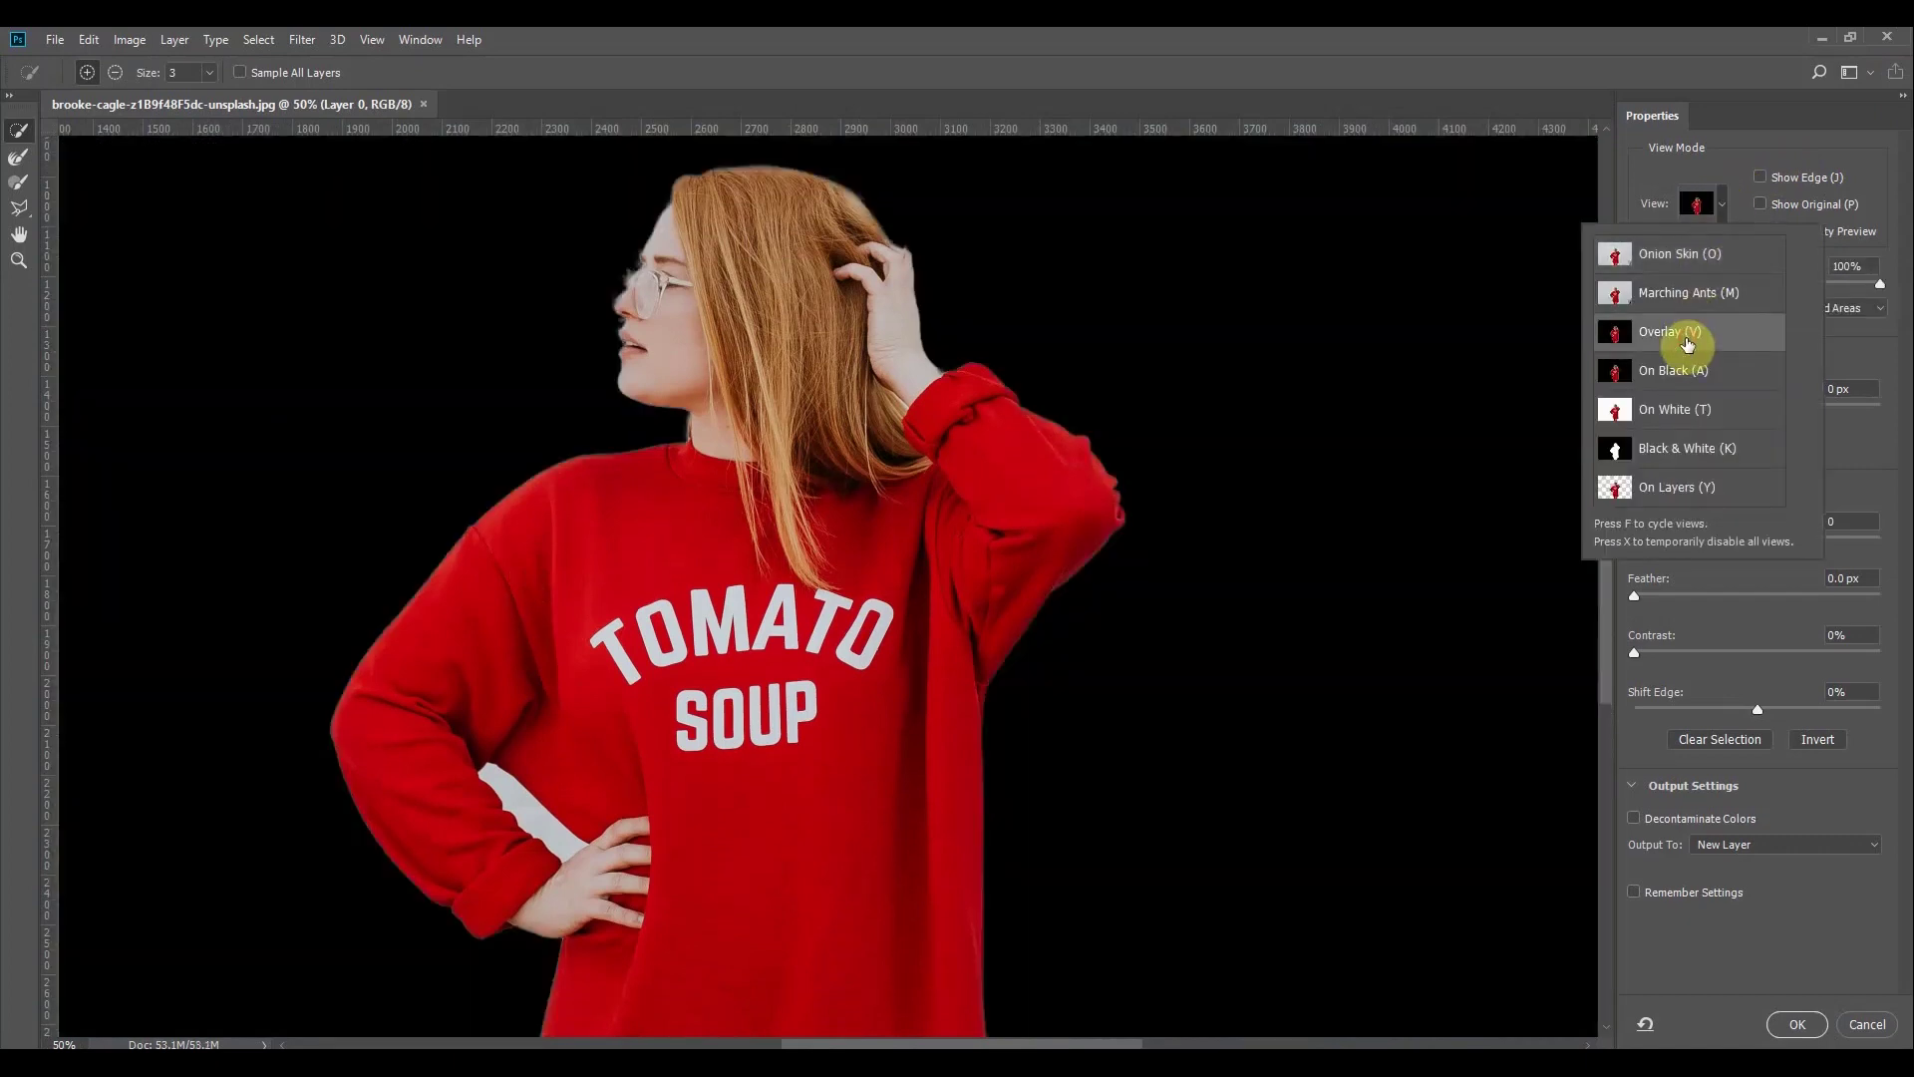
scroll(773, 478, down, 6)
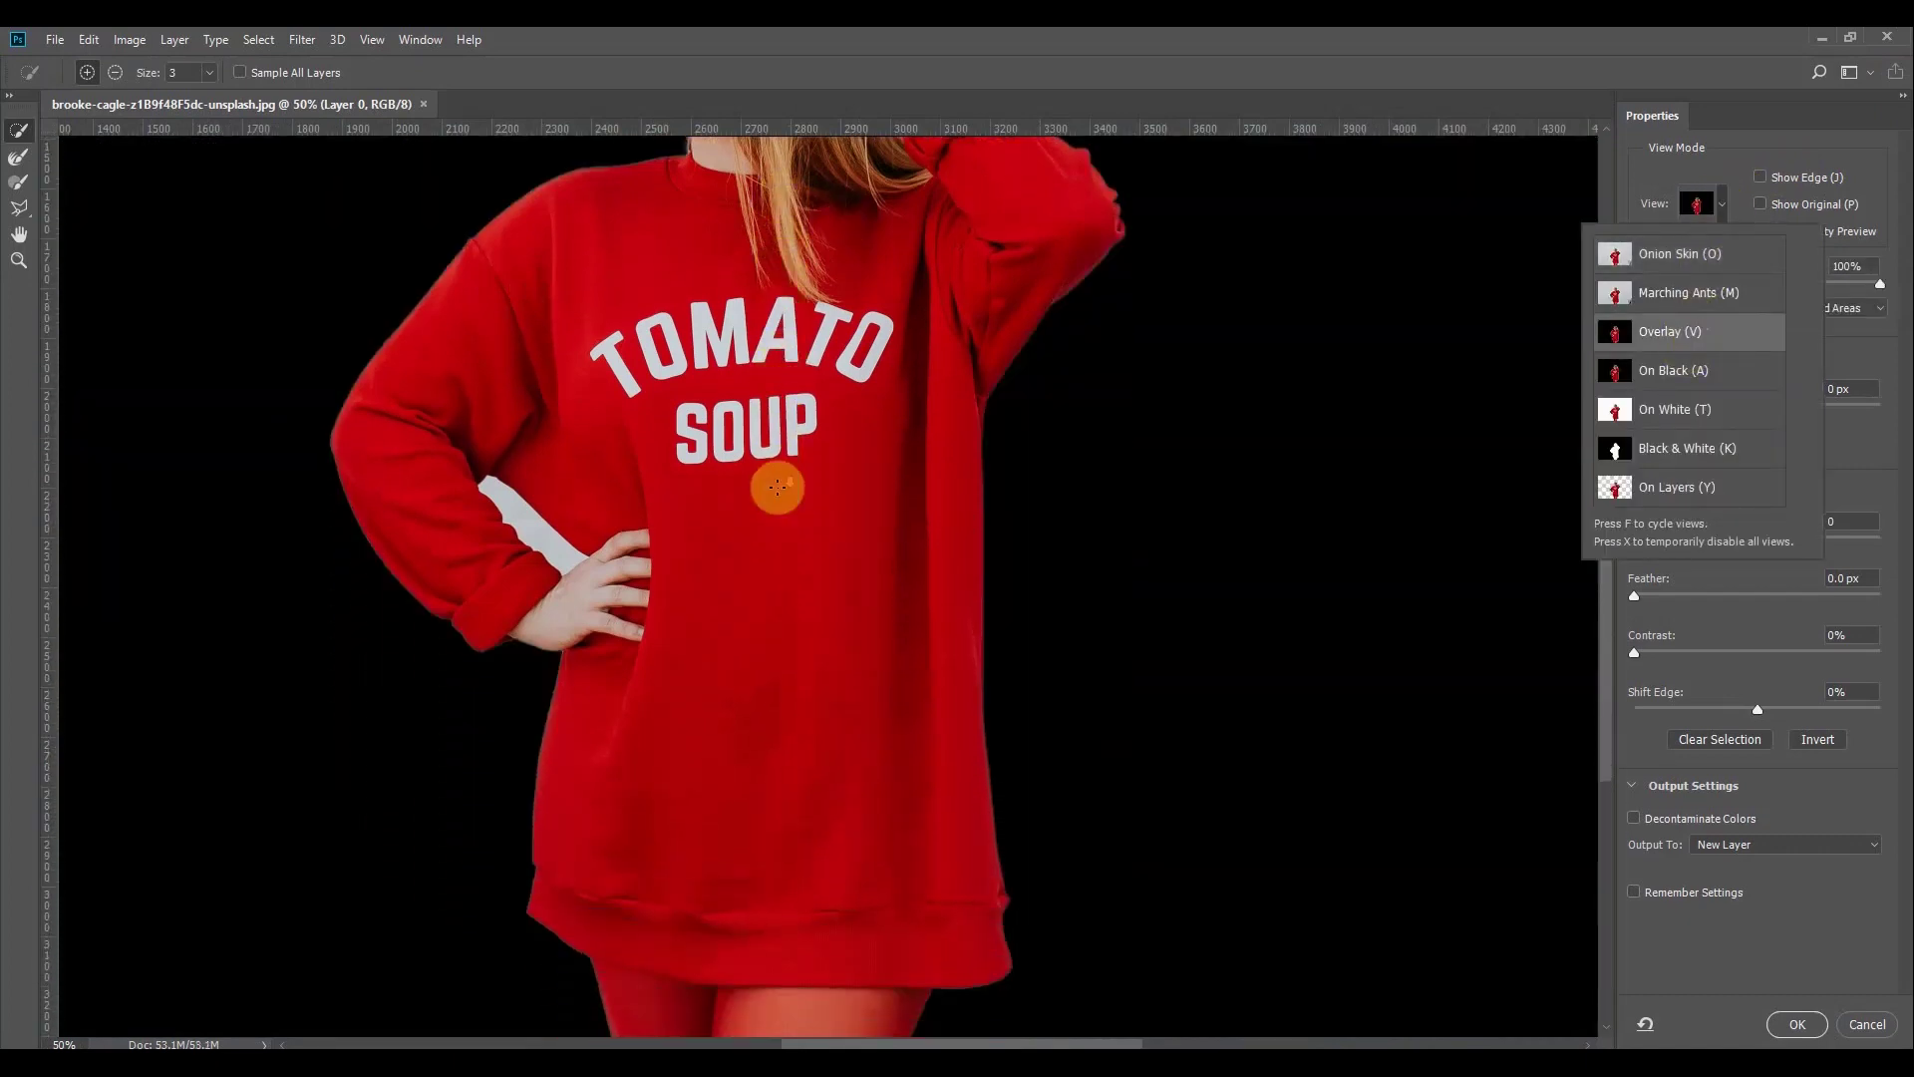
scroll(778, 487, down, 3)
scroll(777, 486, up, 3)
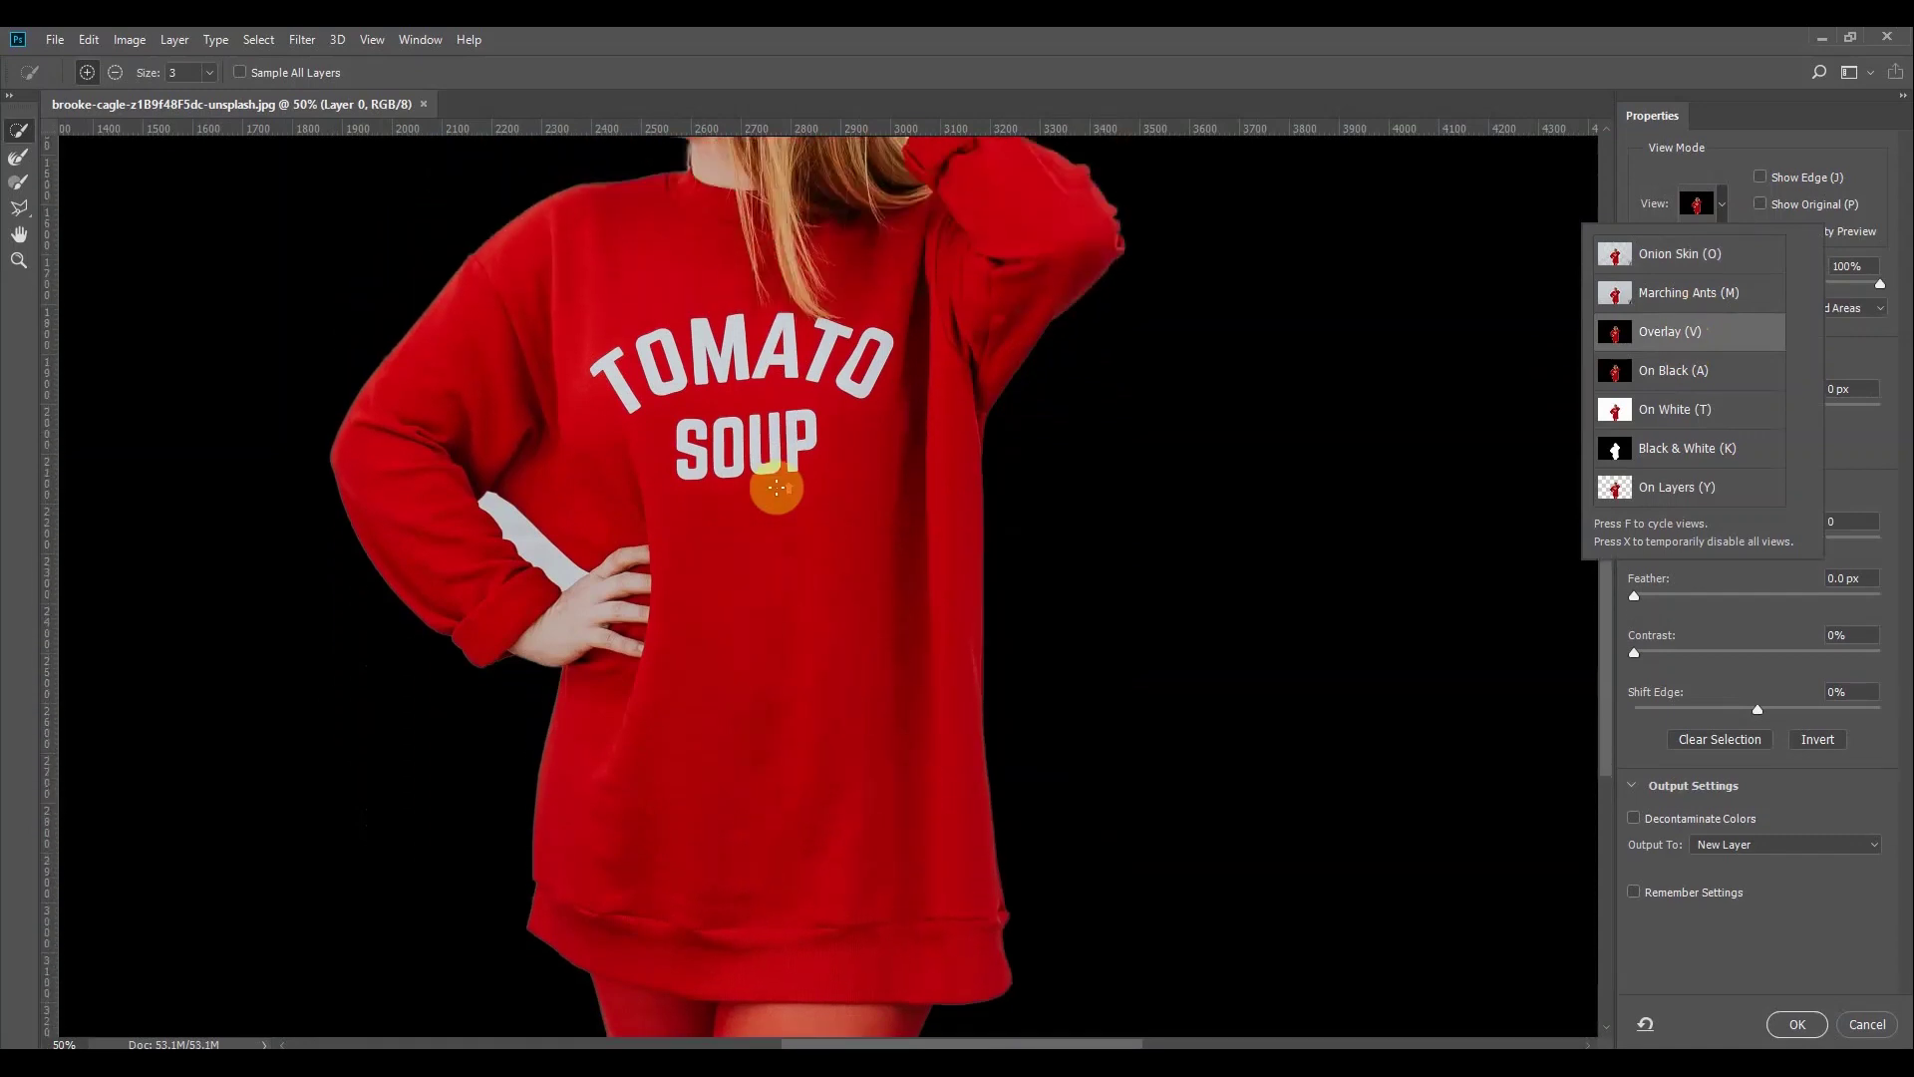
scroll(777, 487, up, 5)
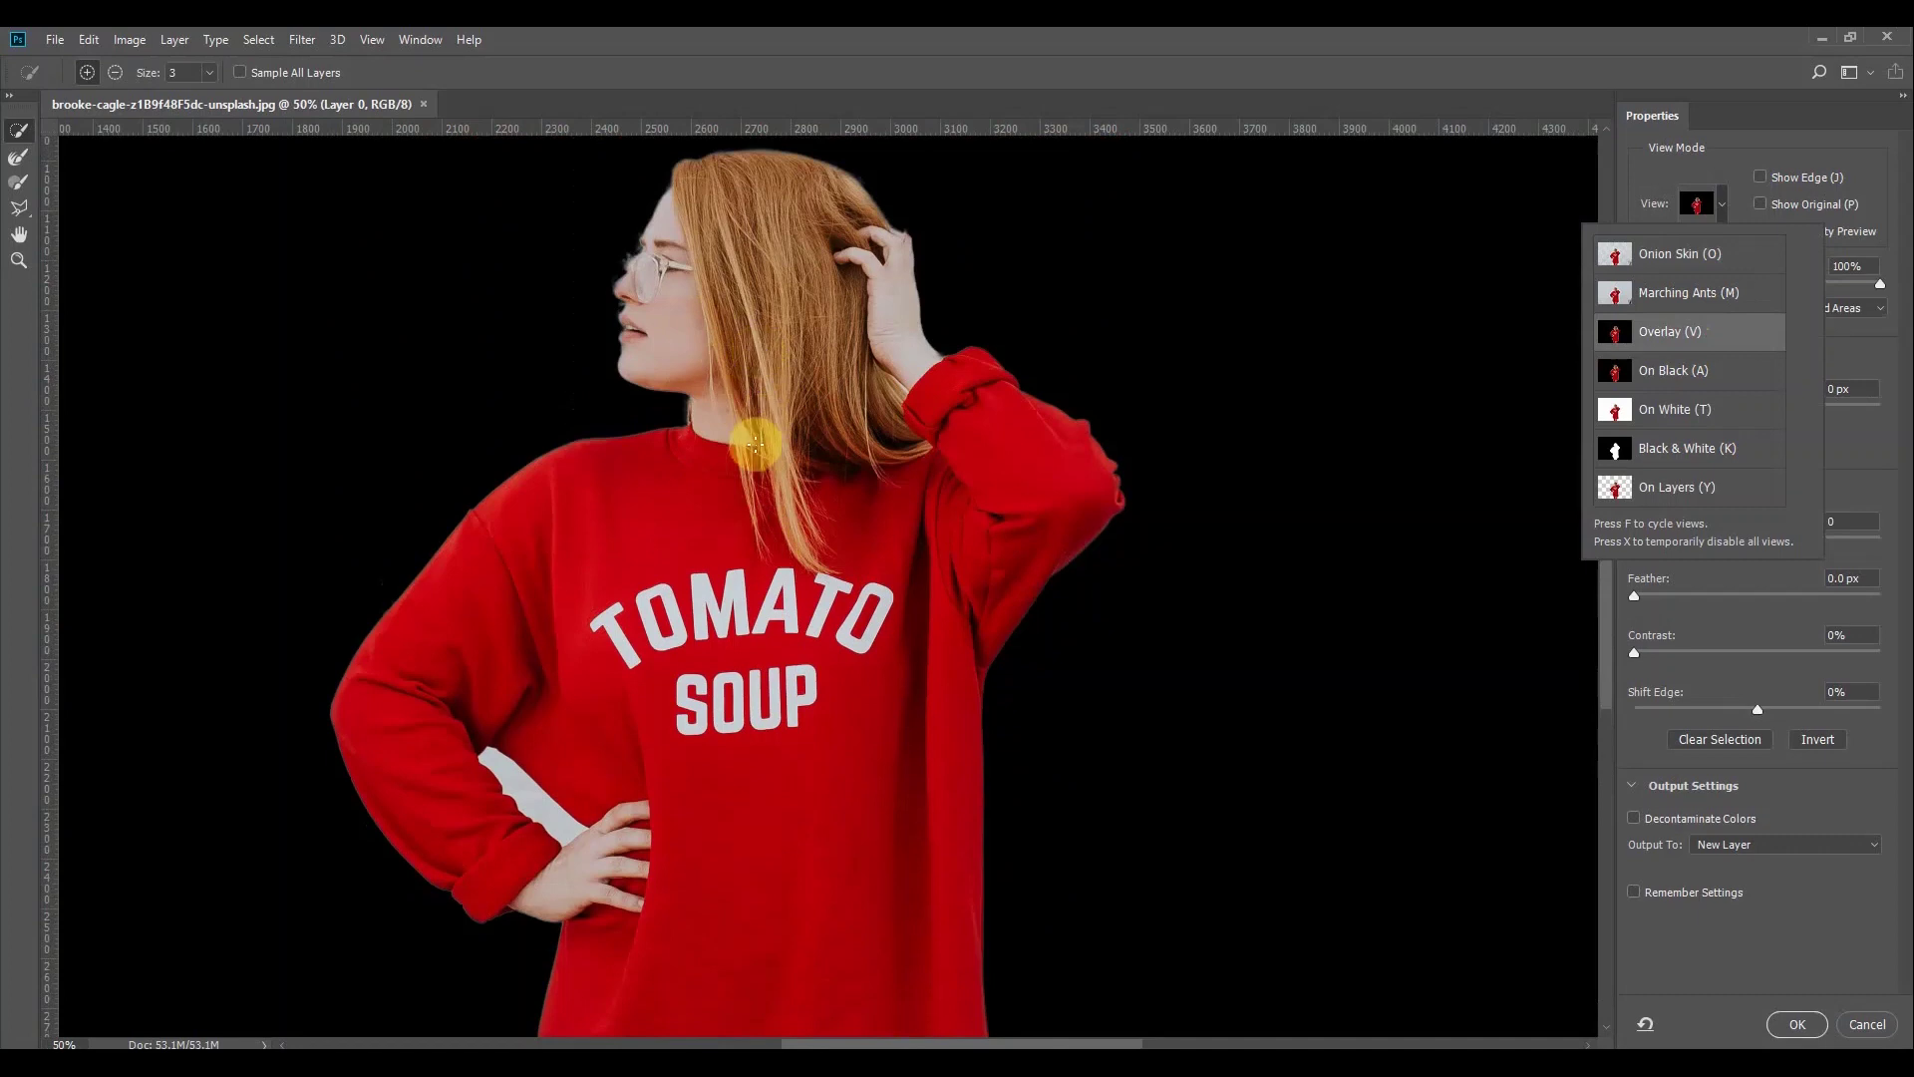
scroll(755, 446, down, 3)
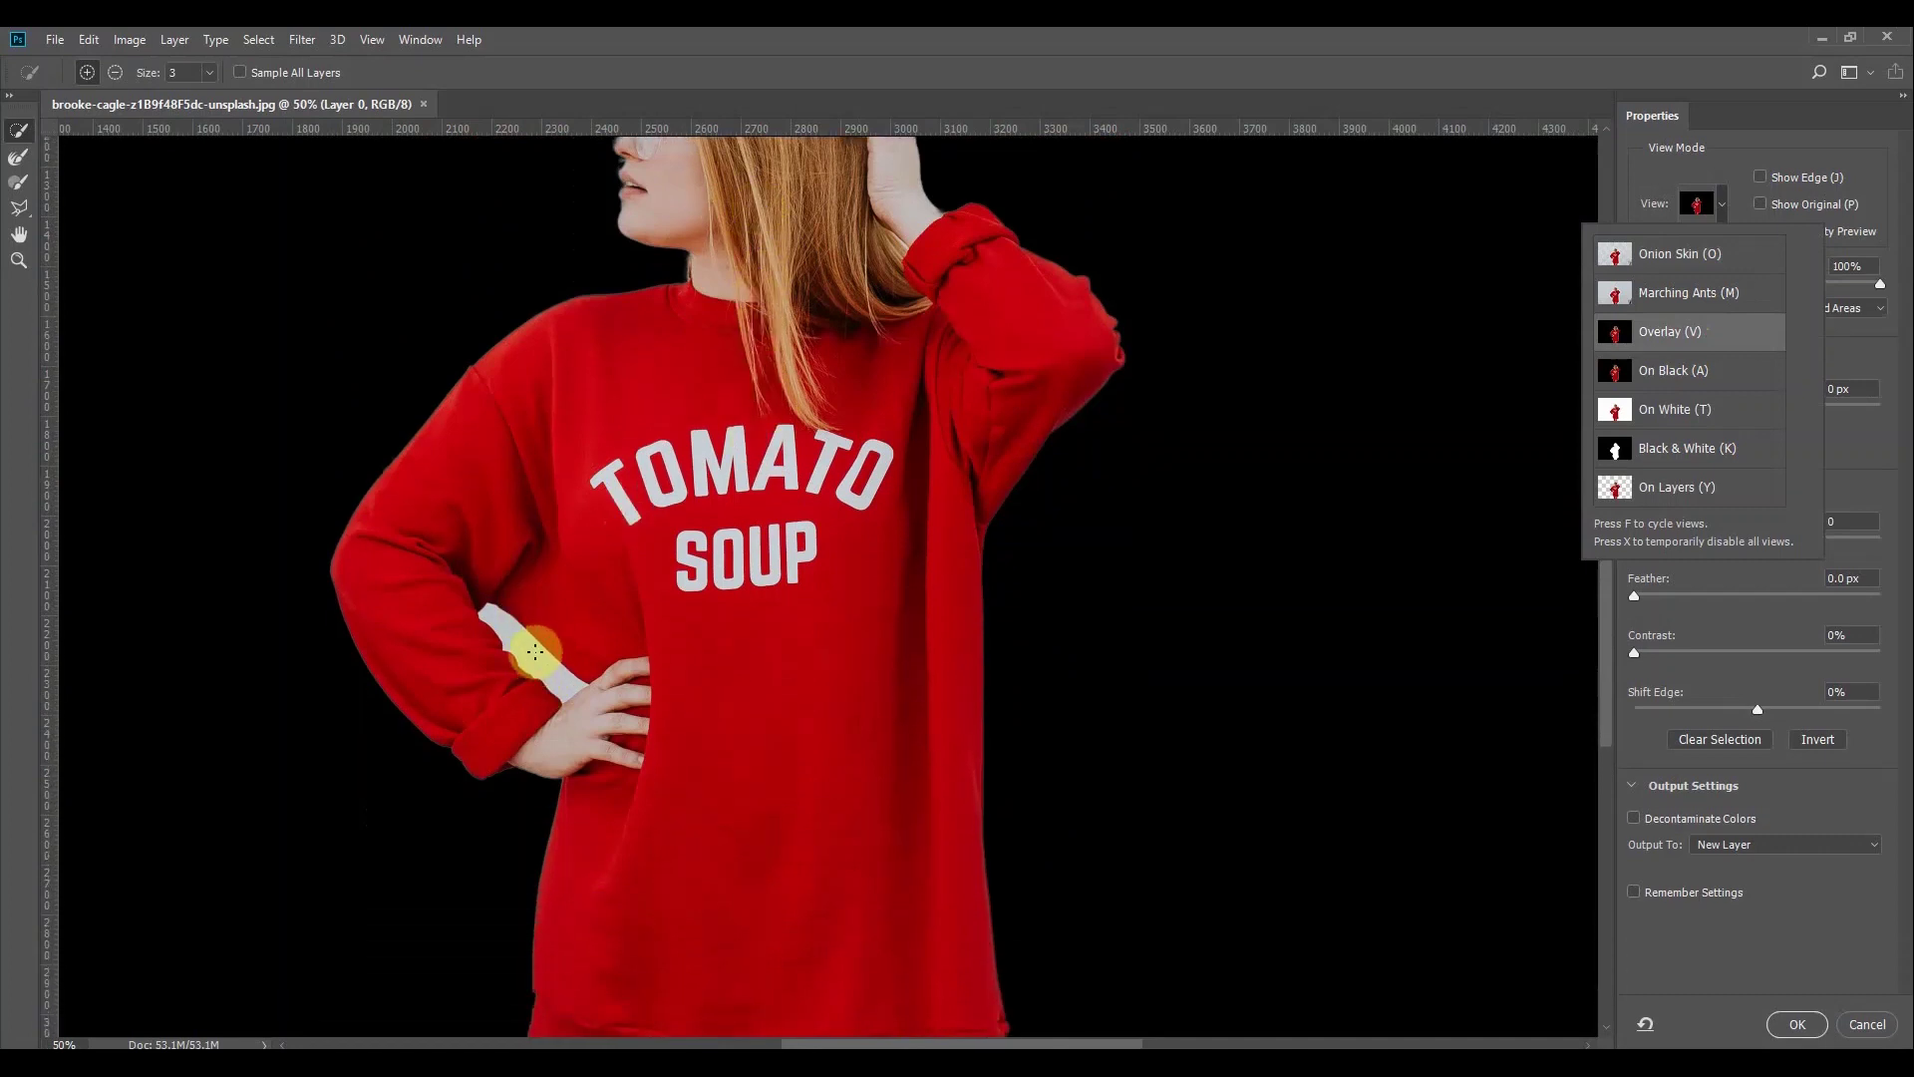
click(543, 680)
Examine the gap between the bent arm and the waist, and the cutout edges around the face, hair and raised hand
mouse_move(544, 680)
mouse_down()
mouse_move(547, 697)
mouse_move(551, 641)
mouse_up()
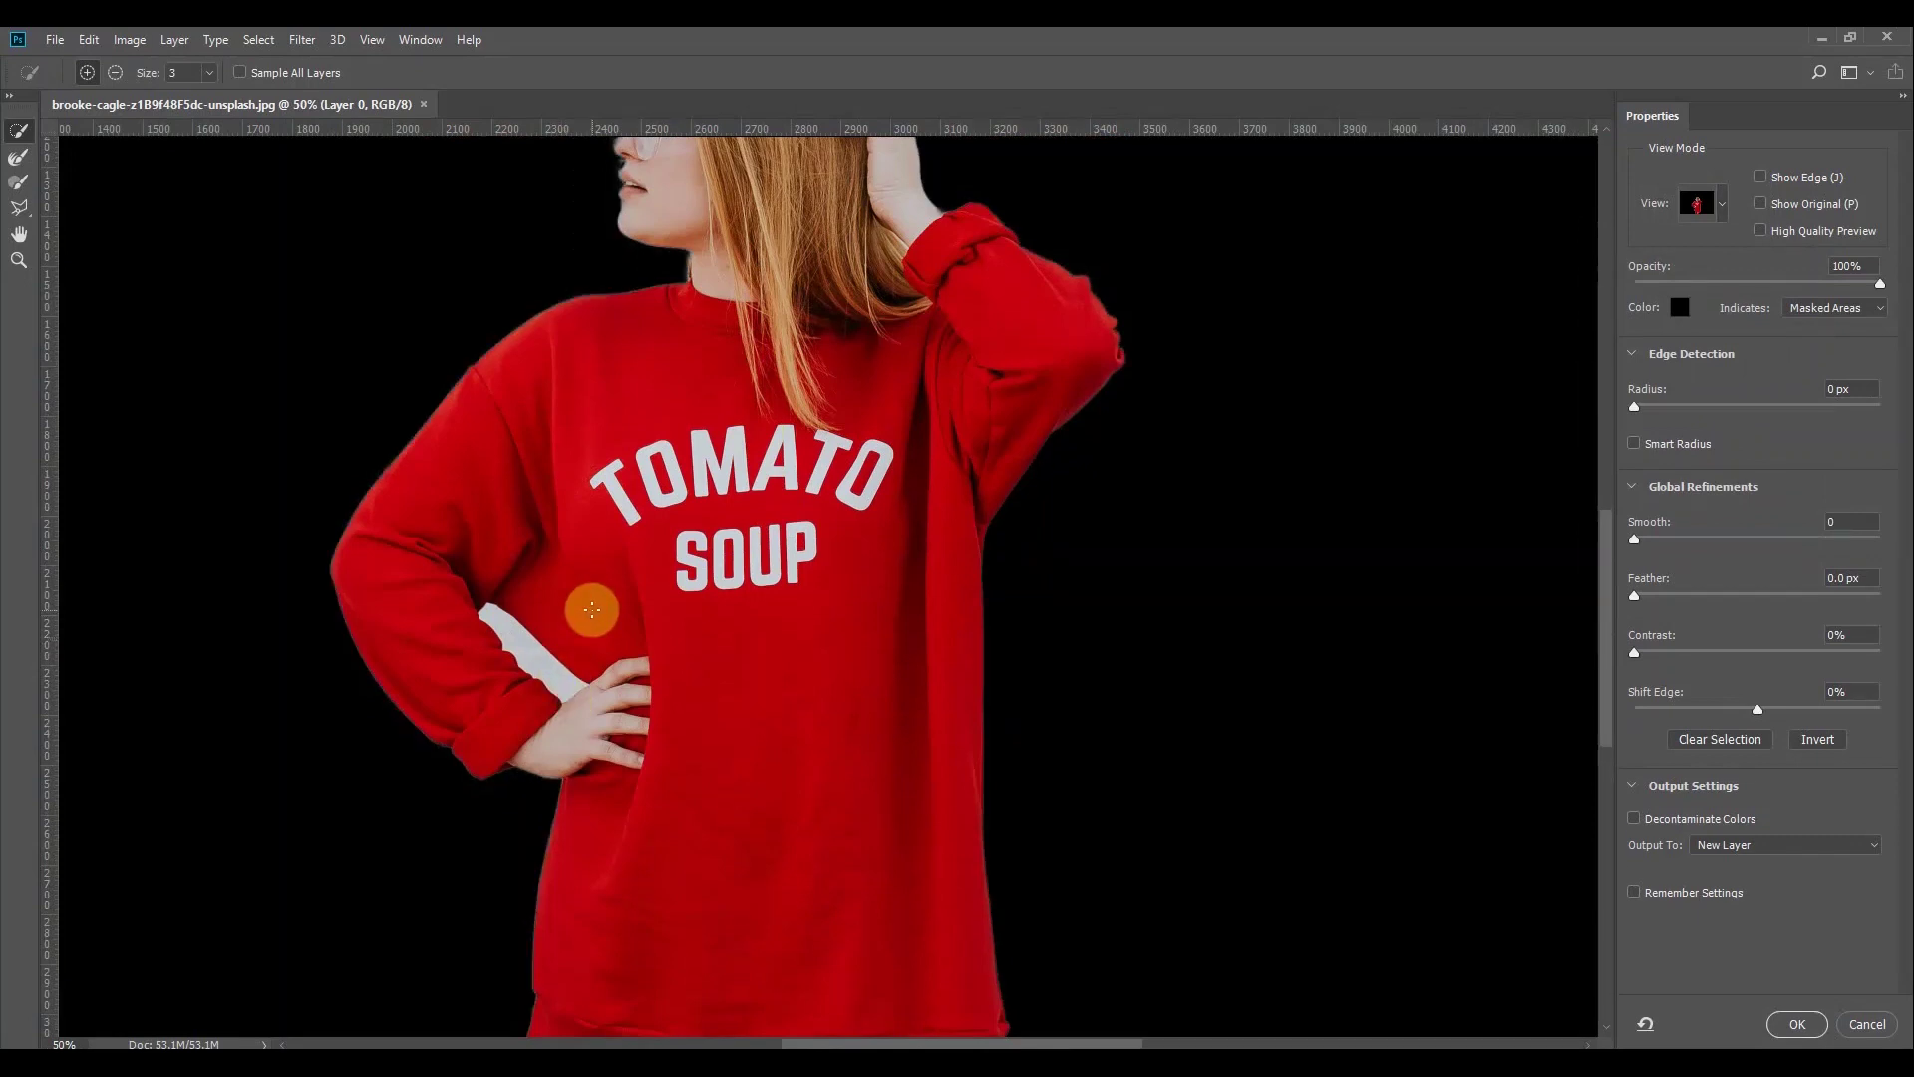
drag(595, 607, 533, 644)
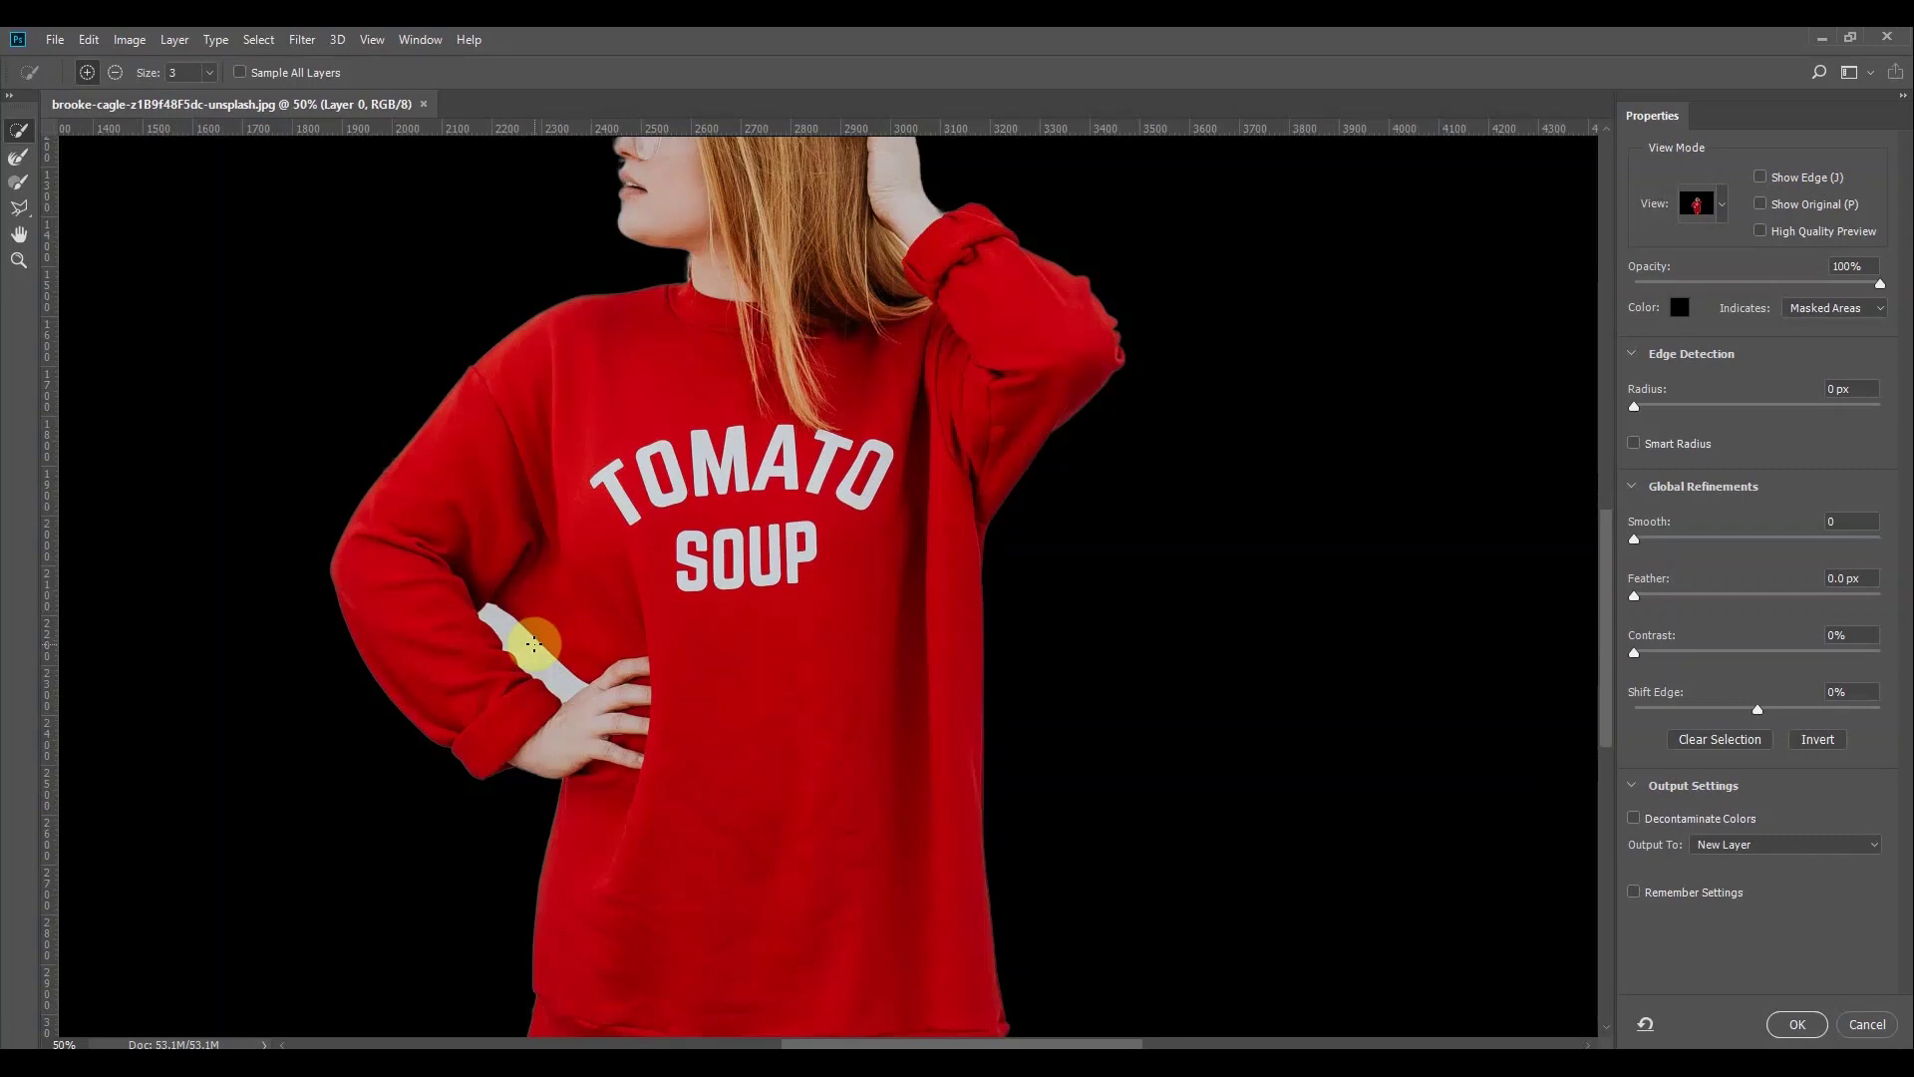
drag(533, 644, 593, 469)
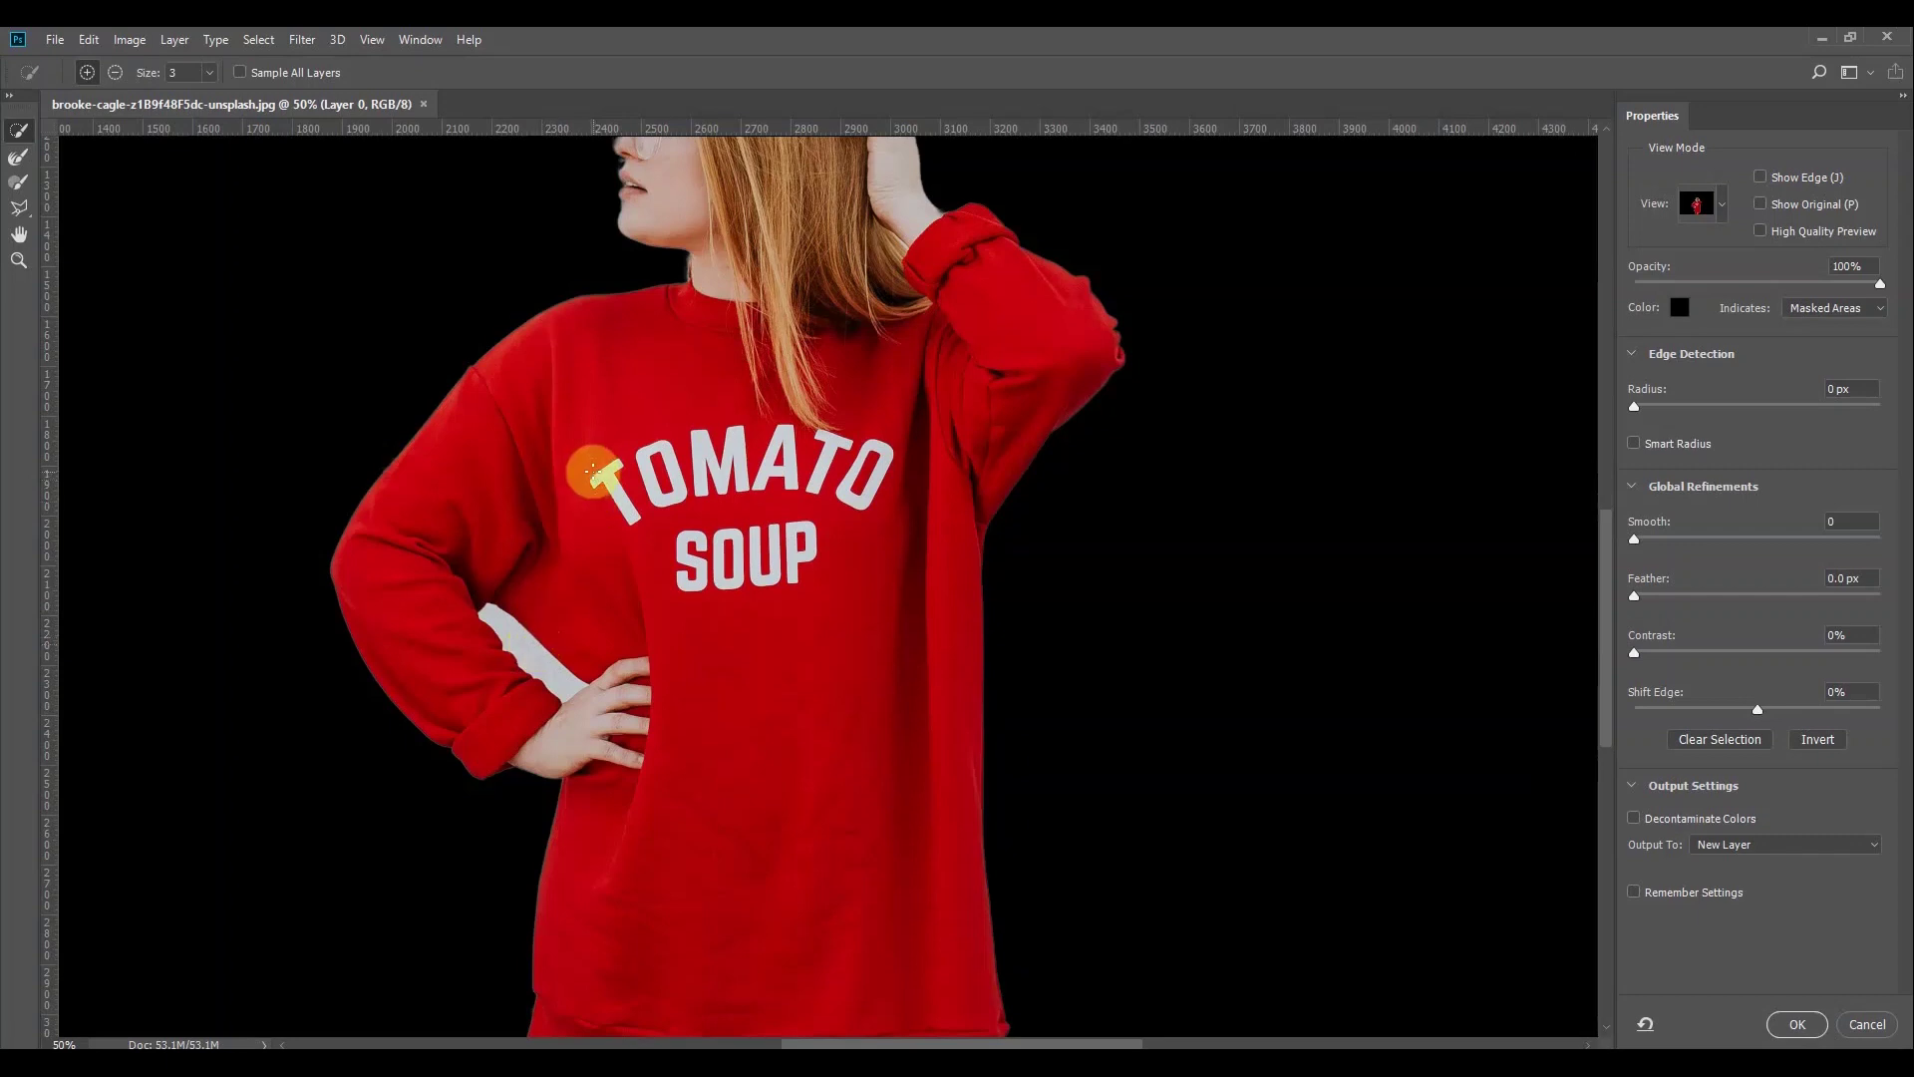
scroll(752, 447, up, 3)
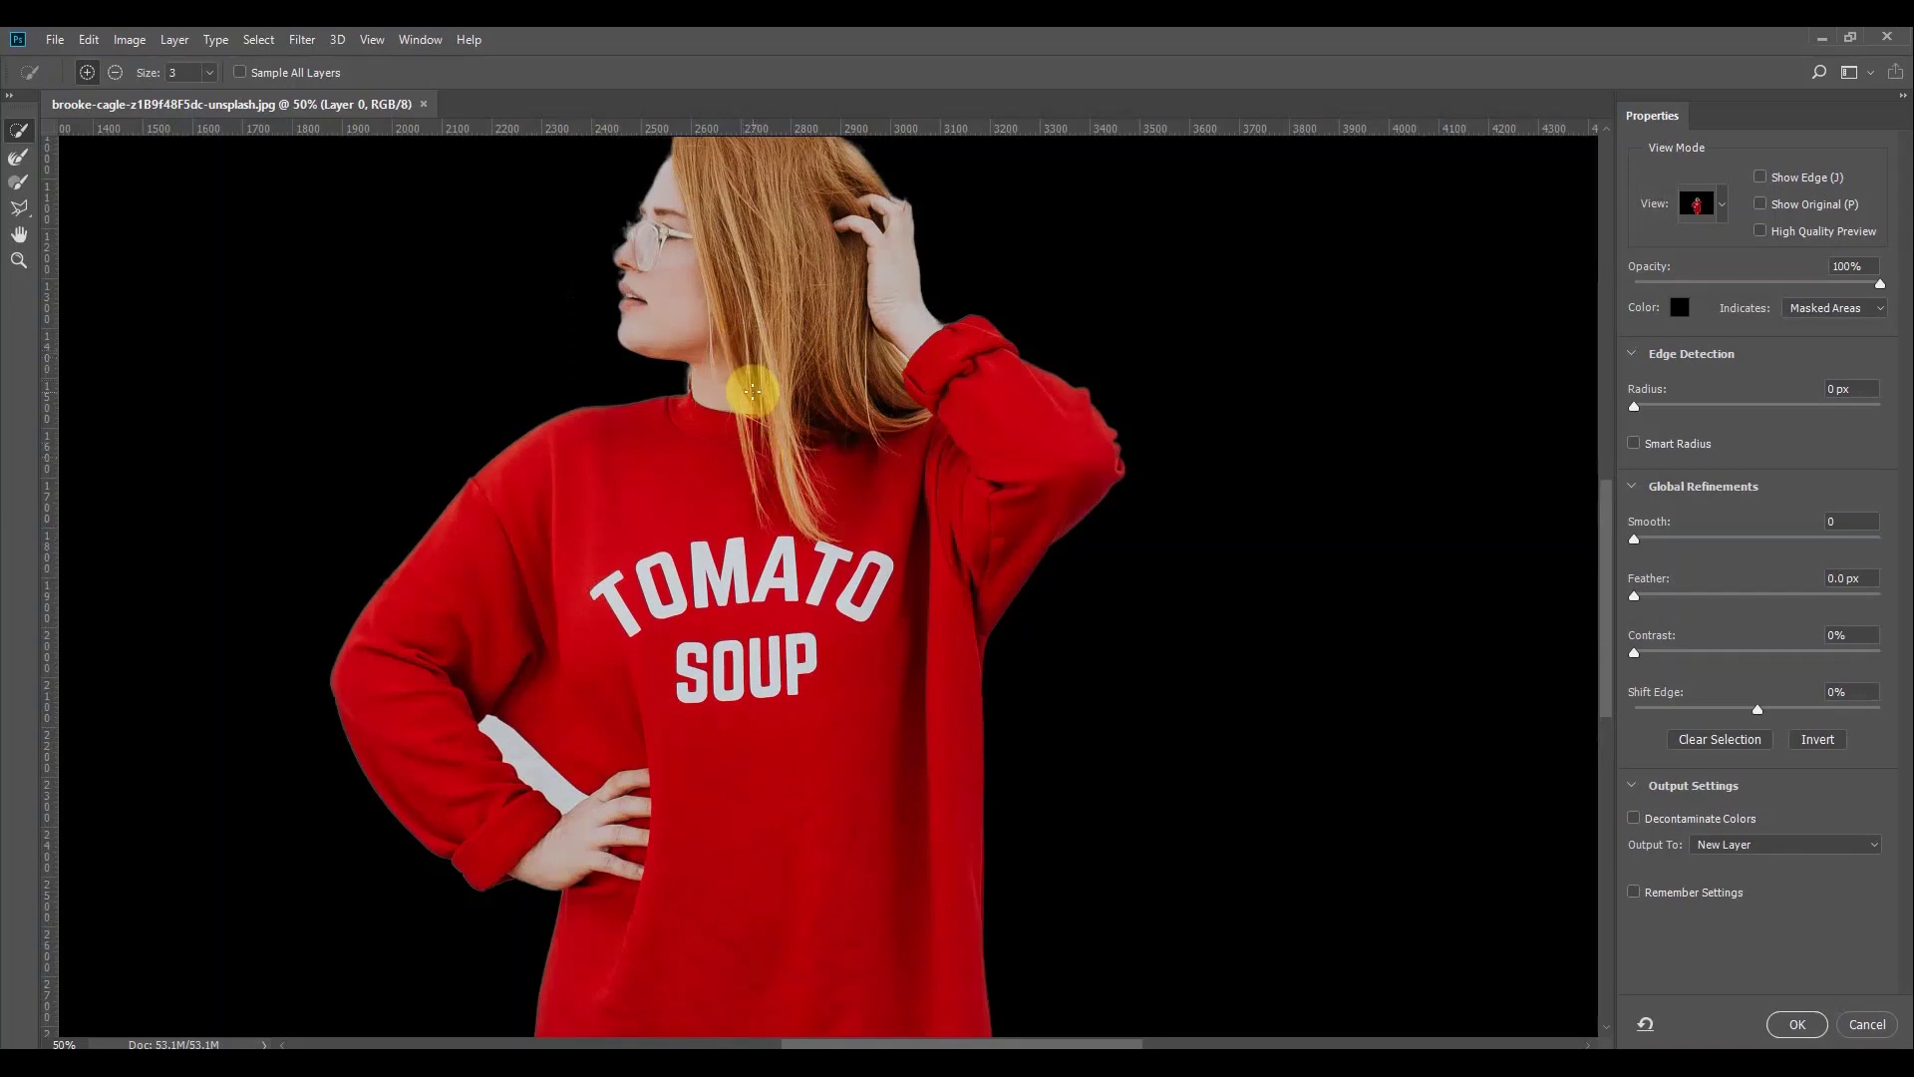
scroll(755, 389, up, 1)
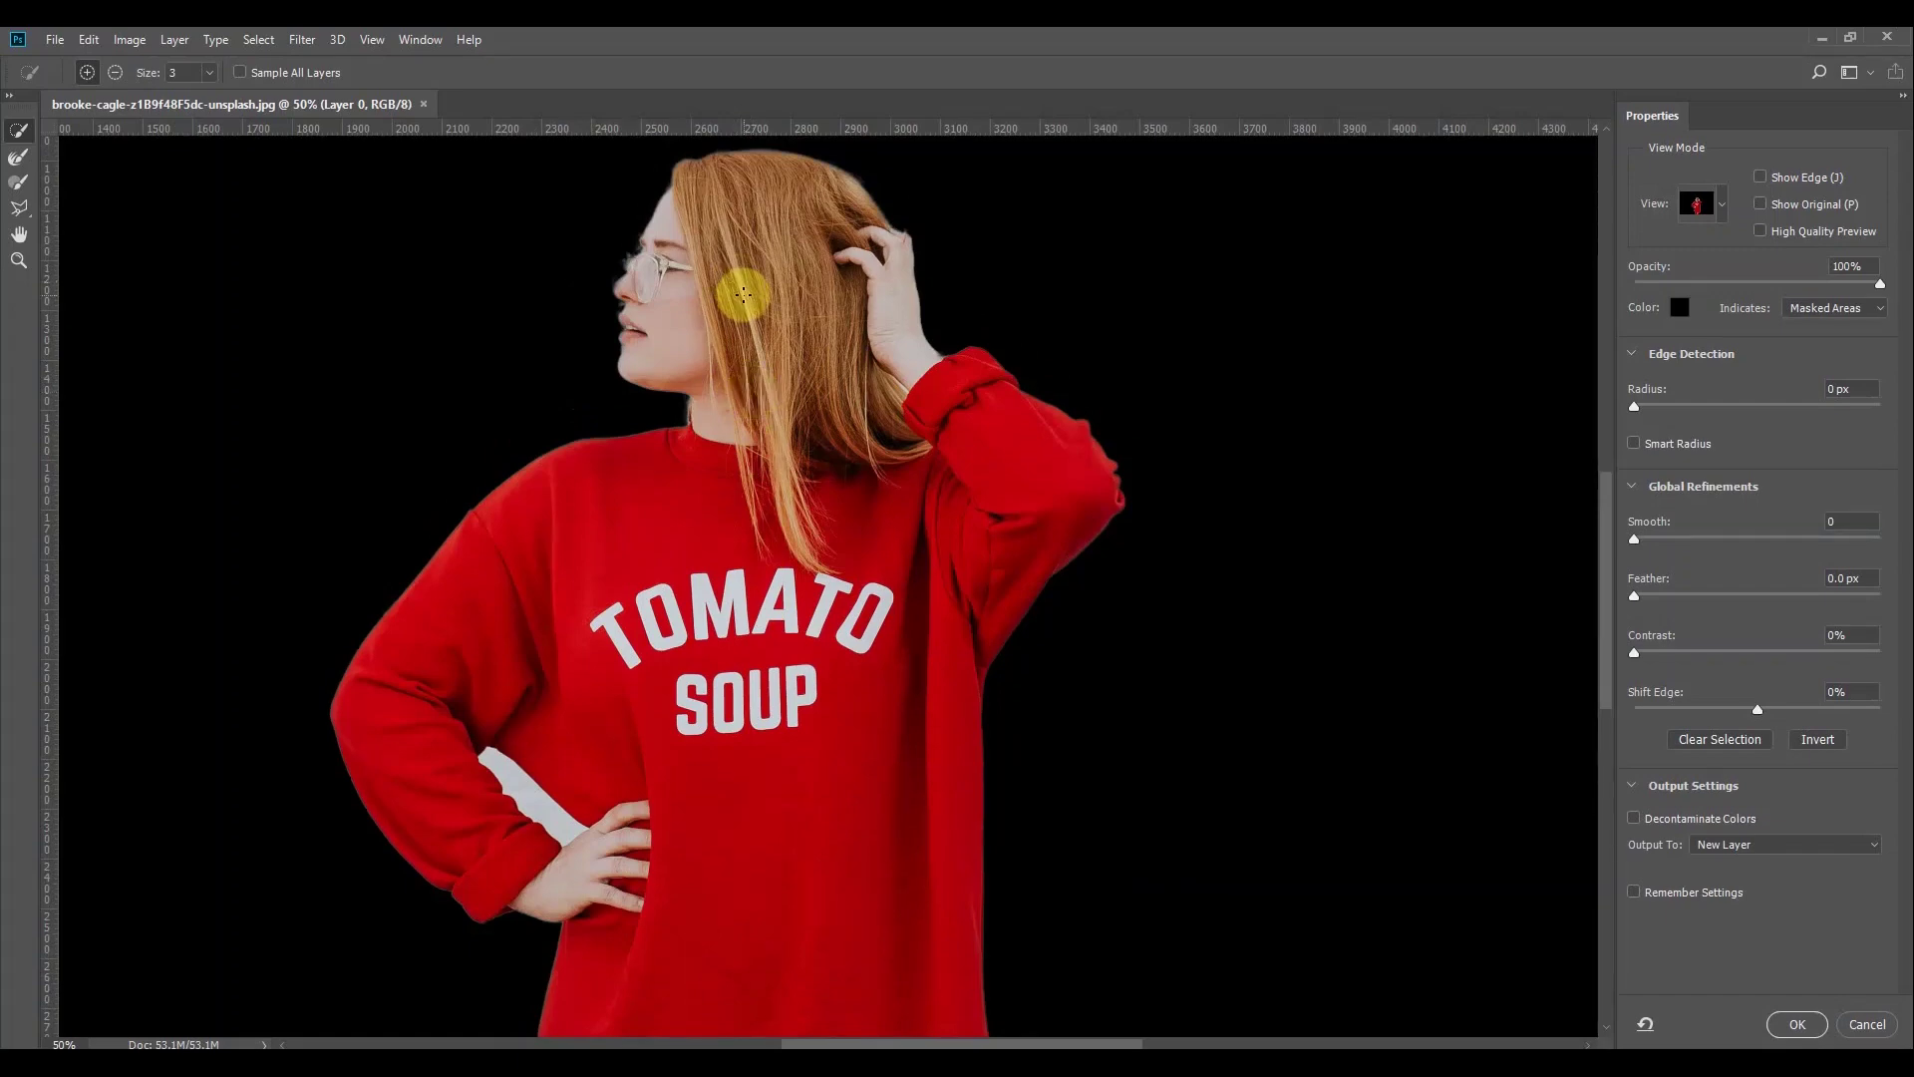
key(ctrl+1)
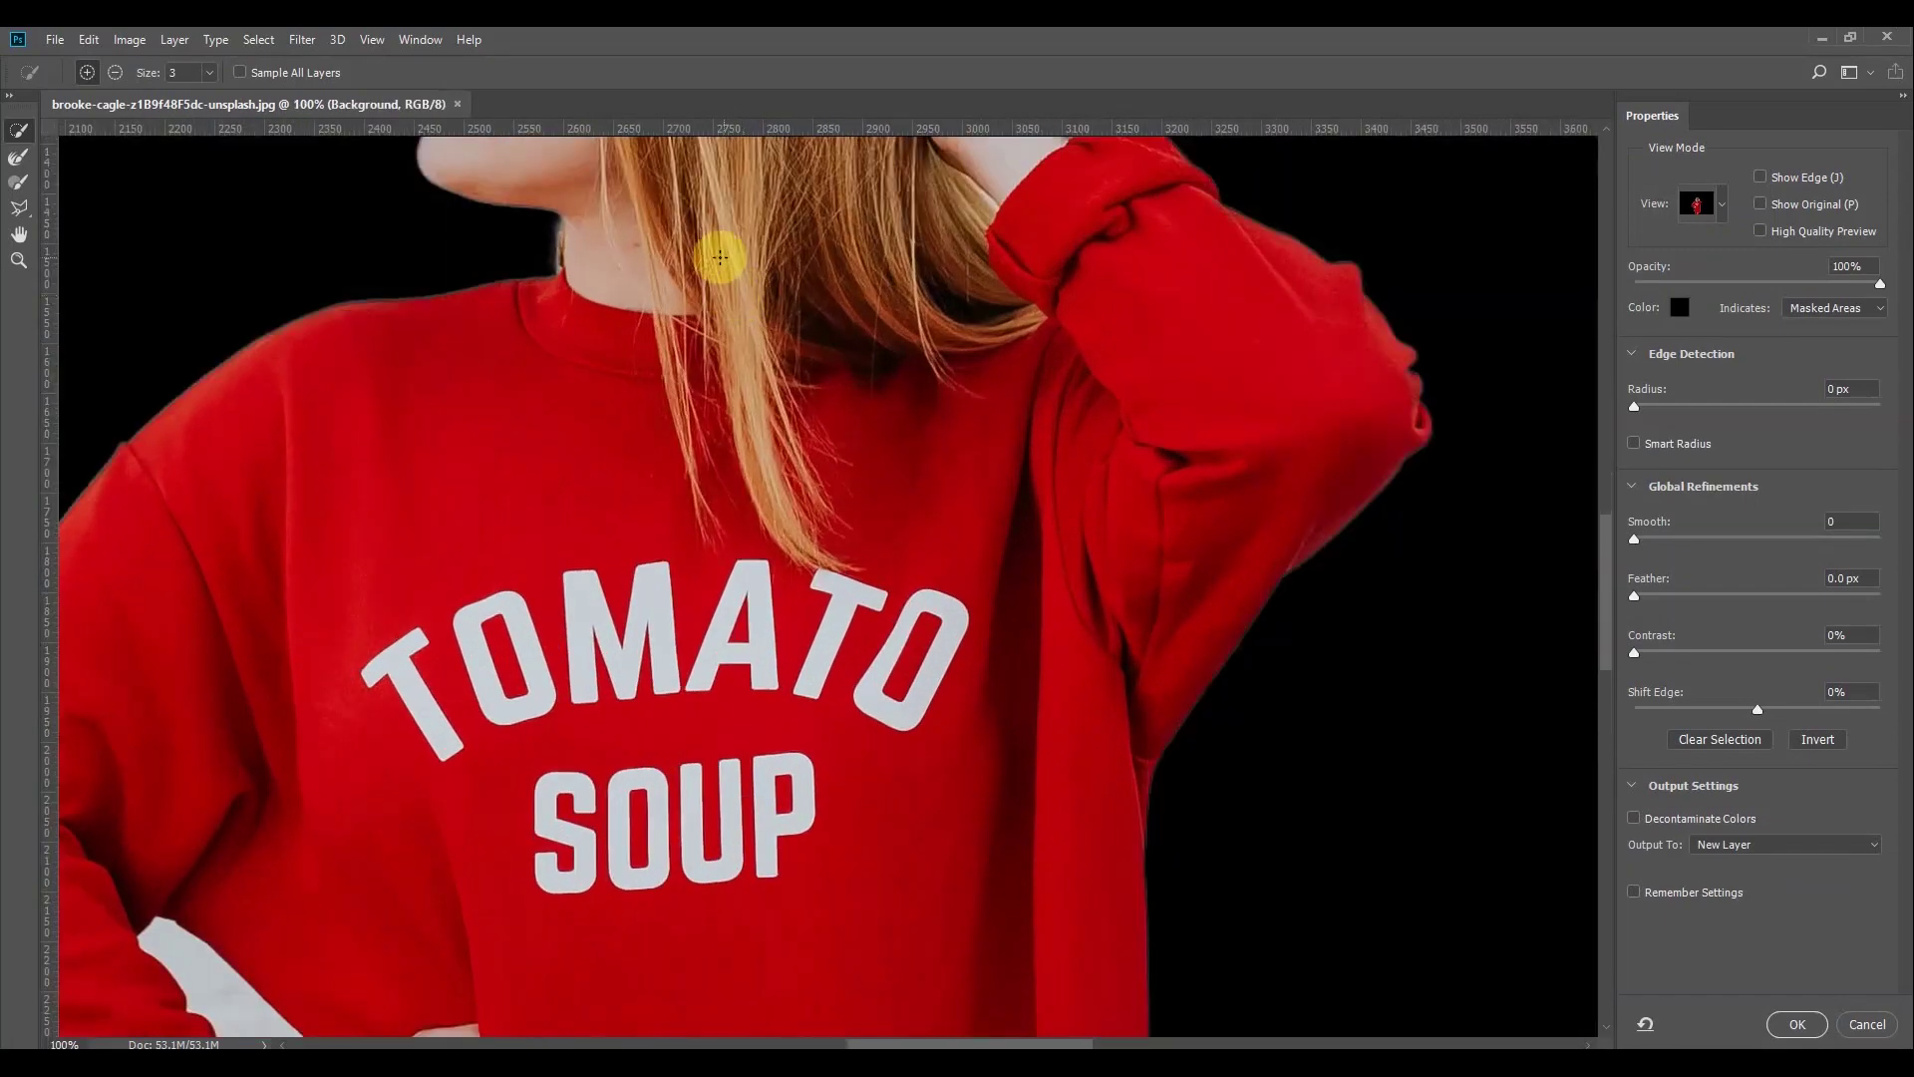
drag(751, 521, 747, 947)
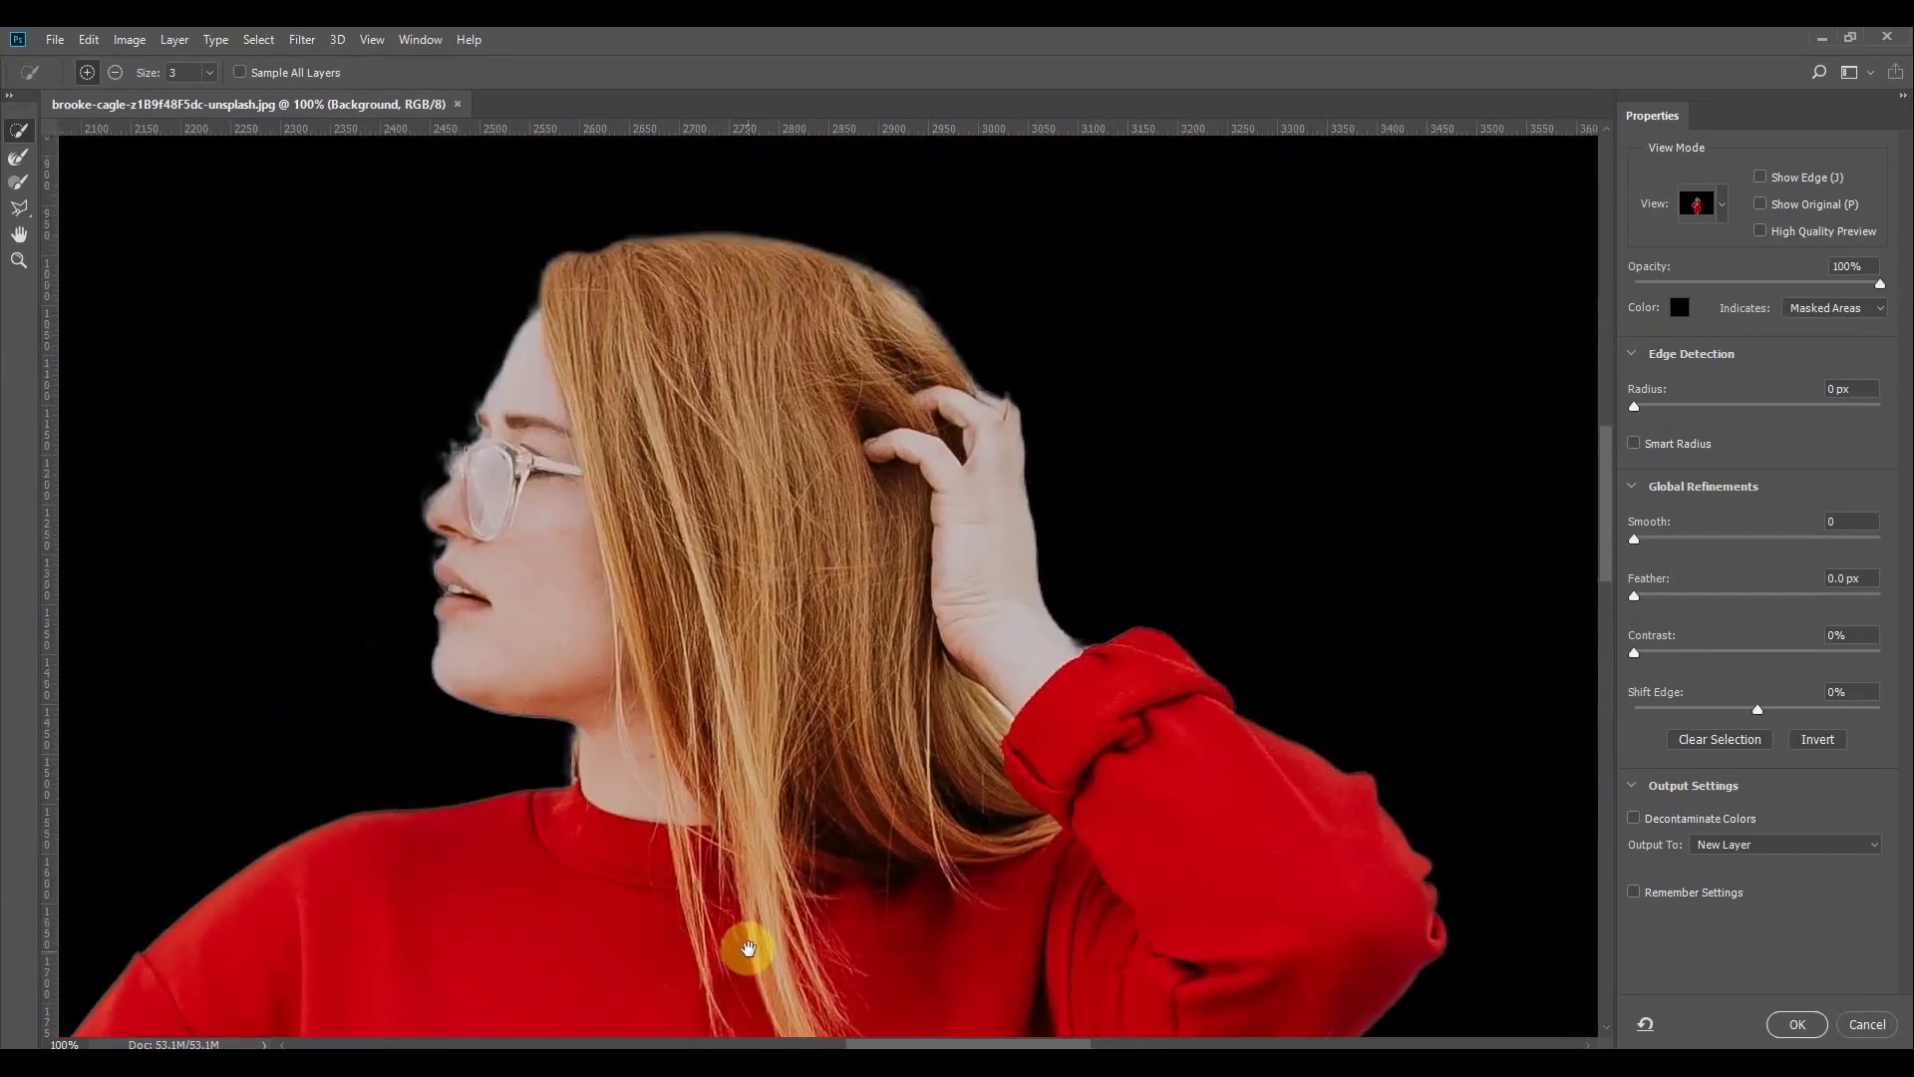
key(ctrl+plus)
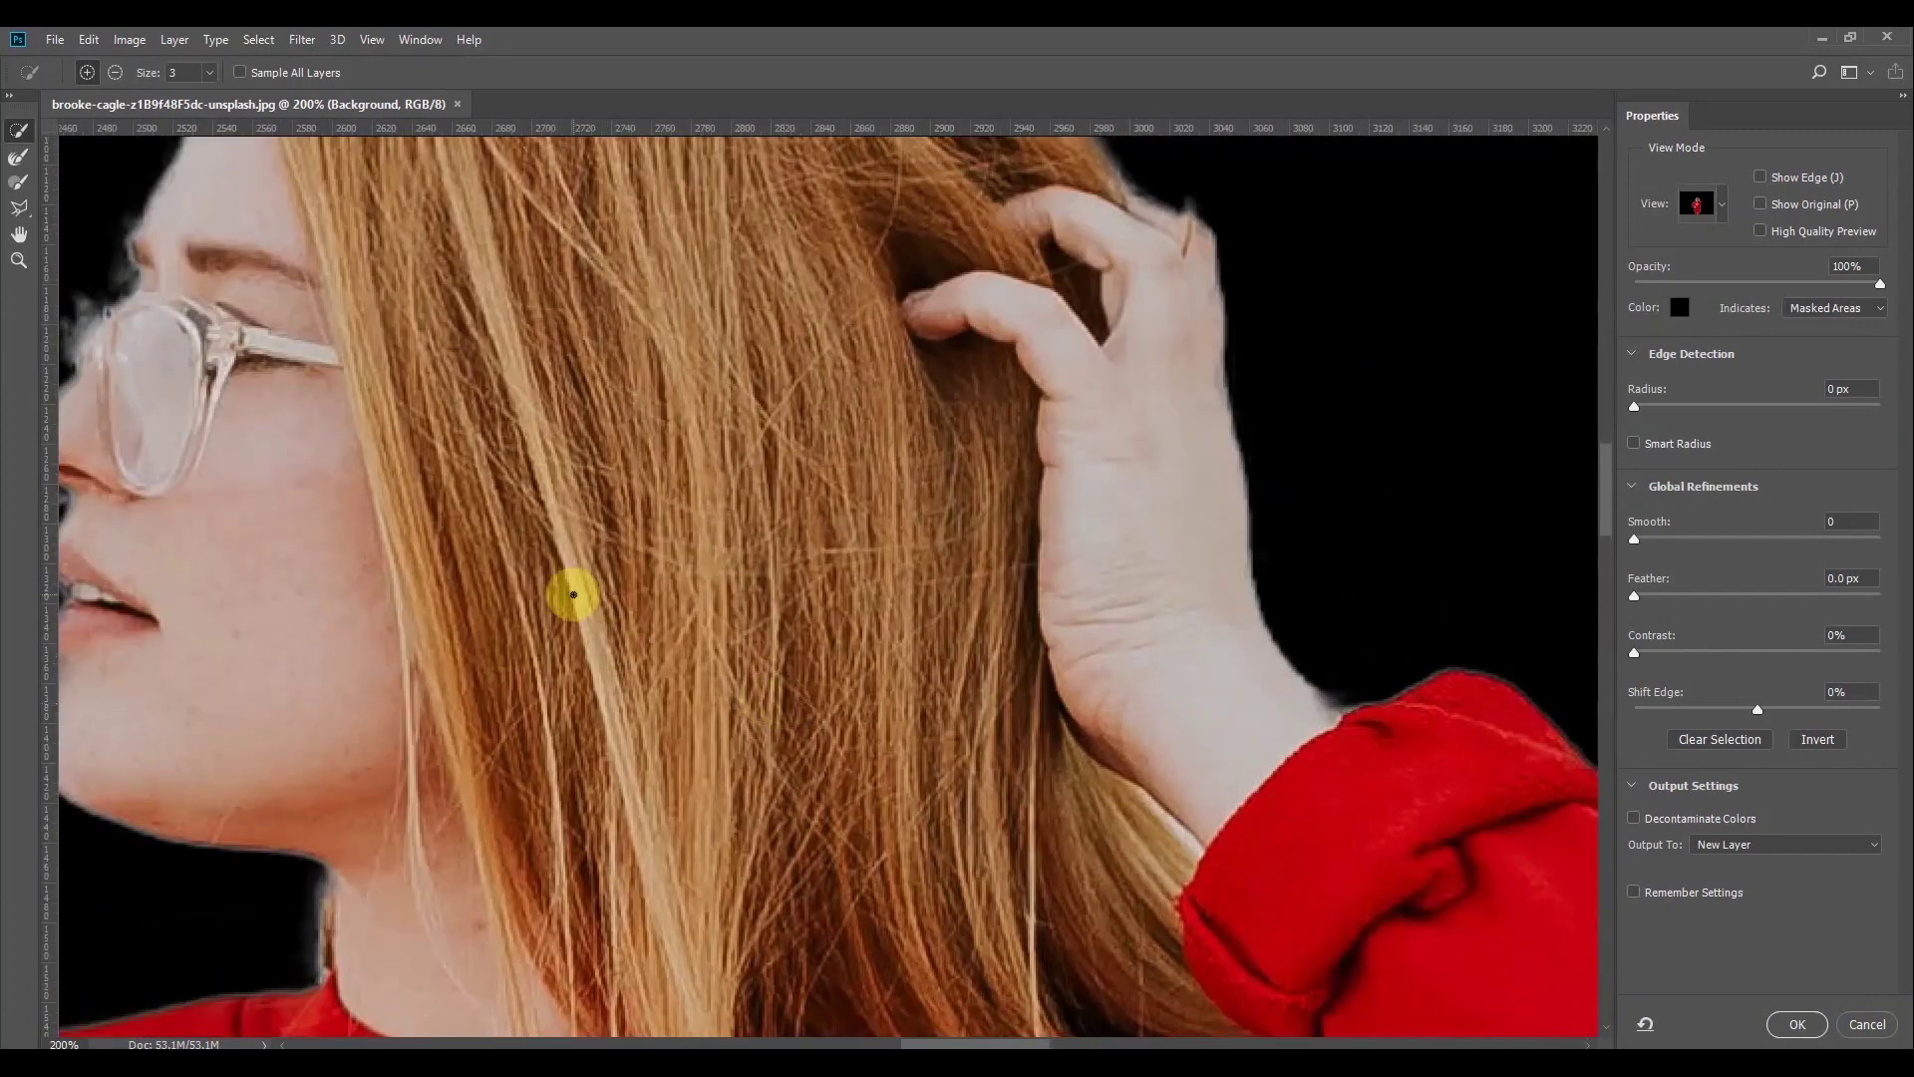
drag(589, 619, 761, 628)
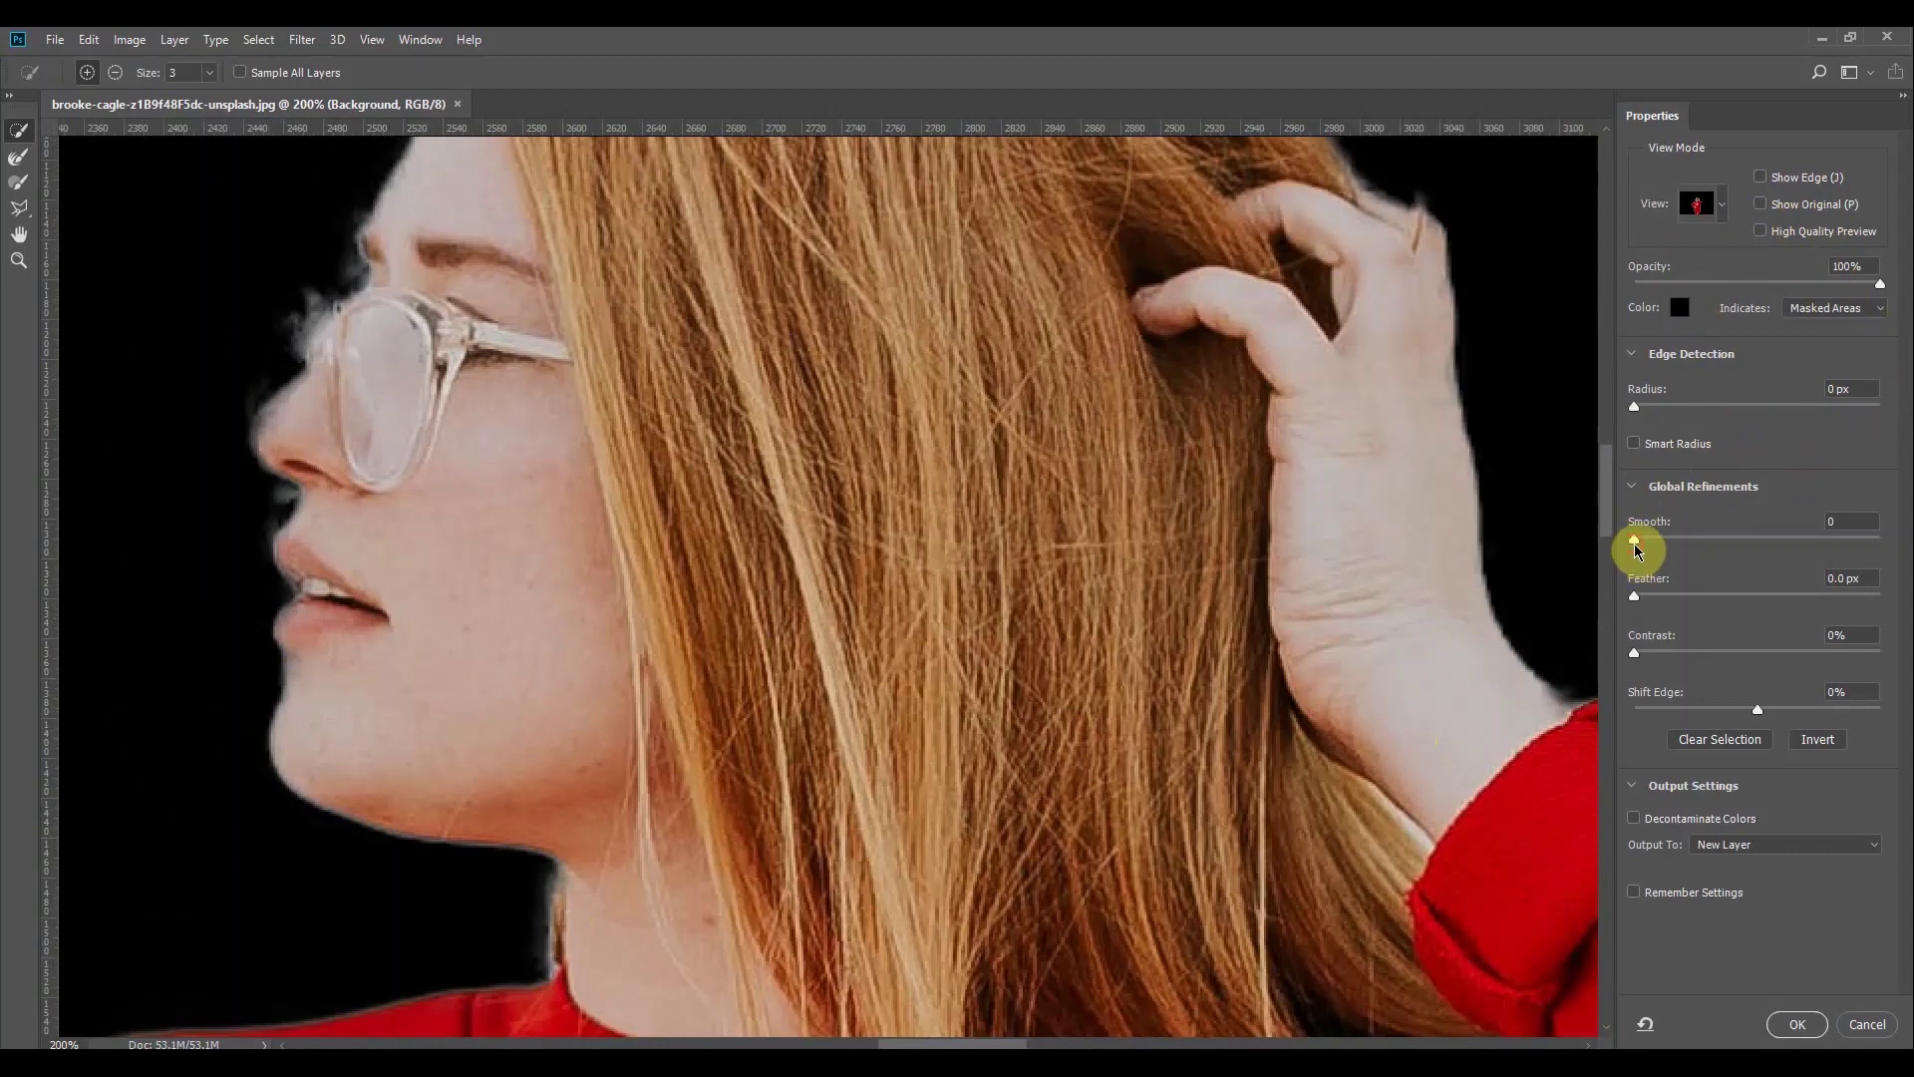
Smooth the jagged edges of the selection with a Smooth value of 50
drag(1635, 547, 1732, 569)
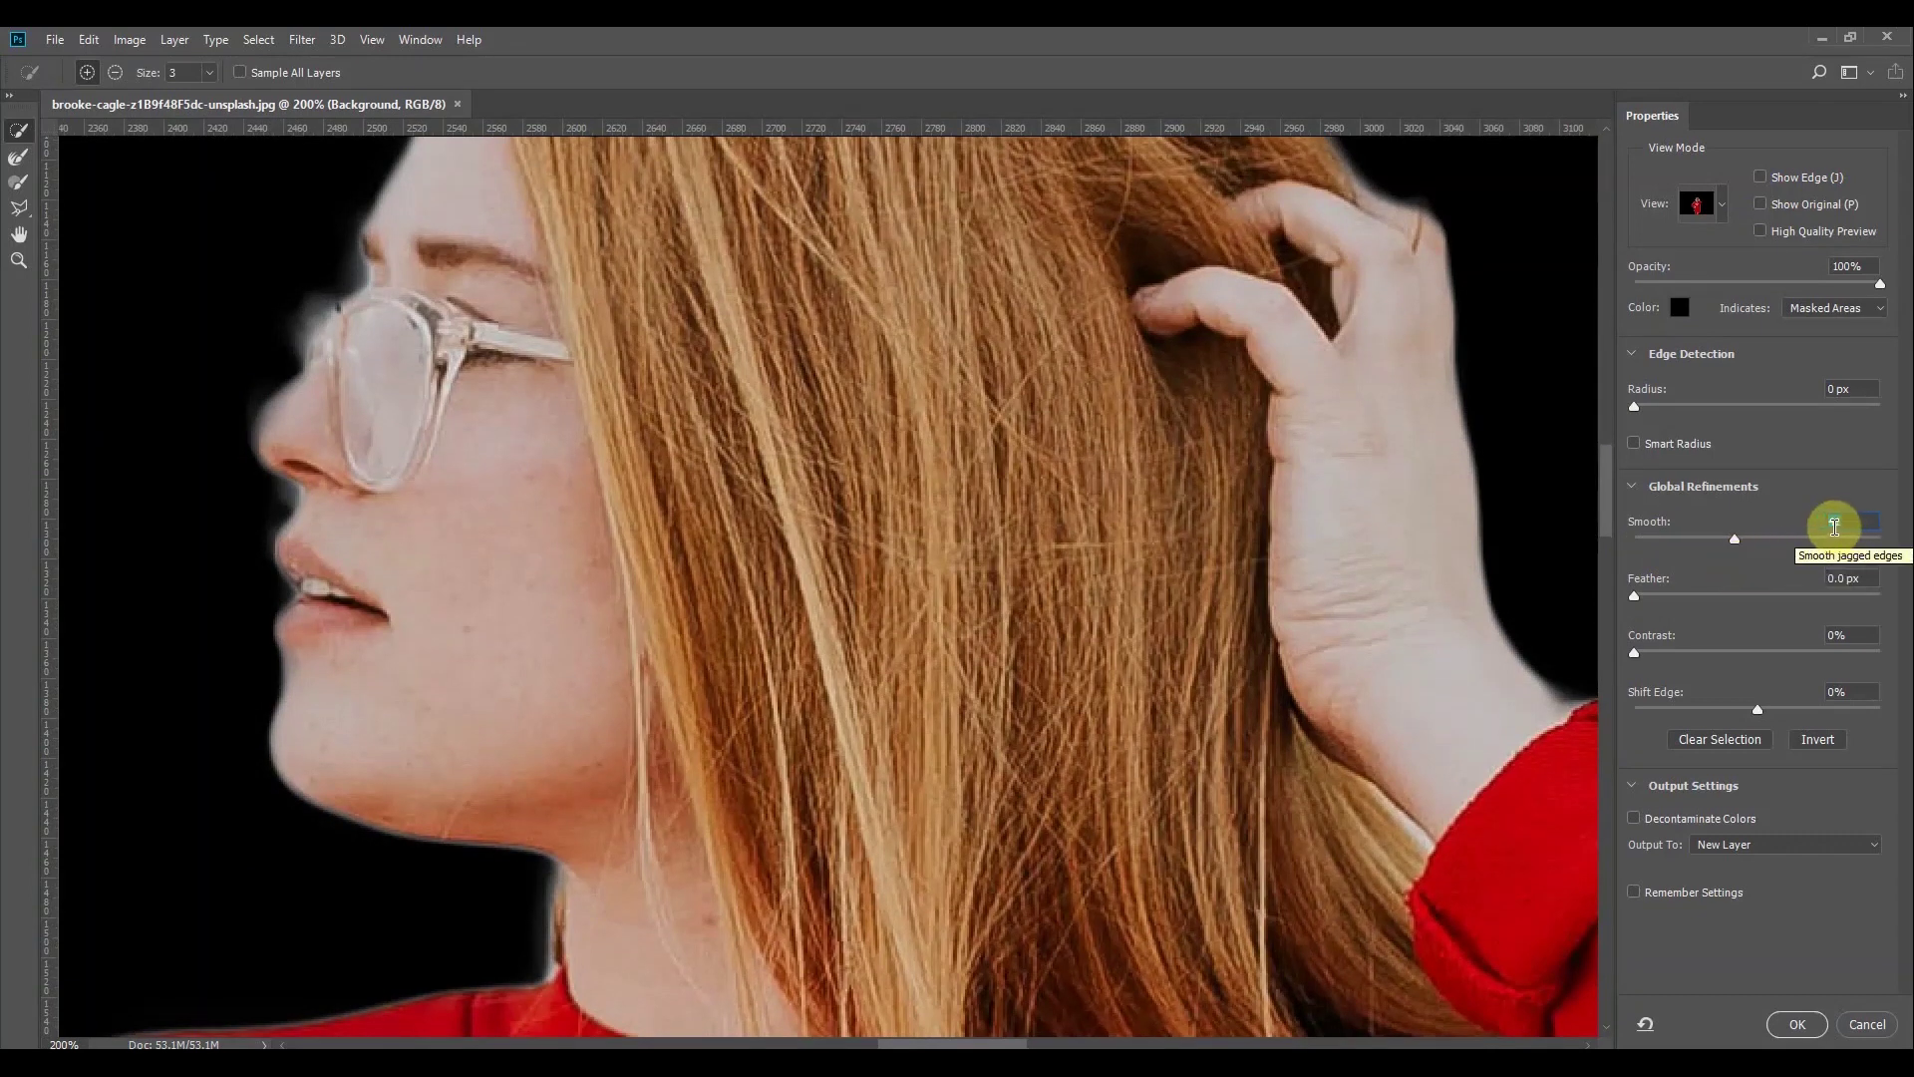
text(50)
key(Return)
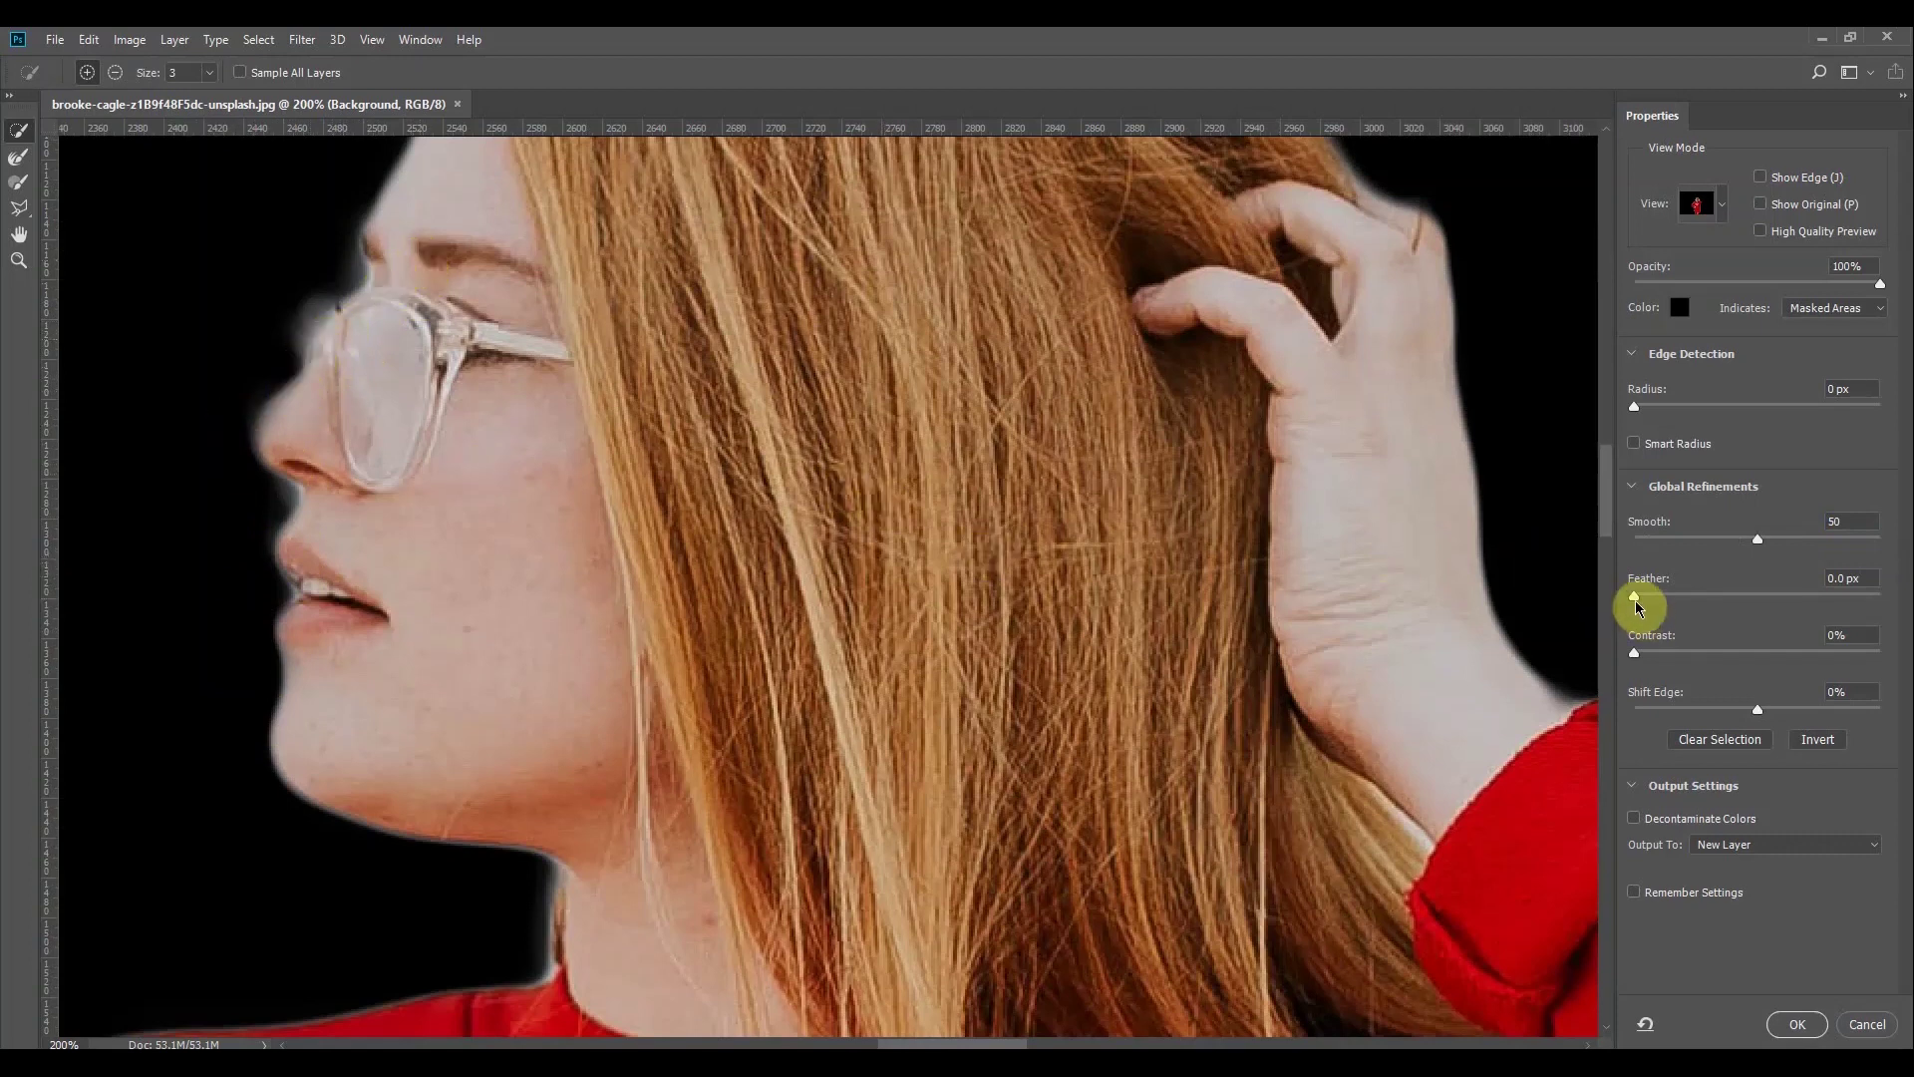
Try a 16.7 px feather on the selection edge and return it to 0 px, and set the edge contrast to 50%
drag(1636, 601, 1741, 599)
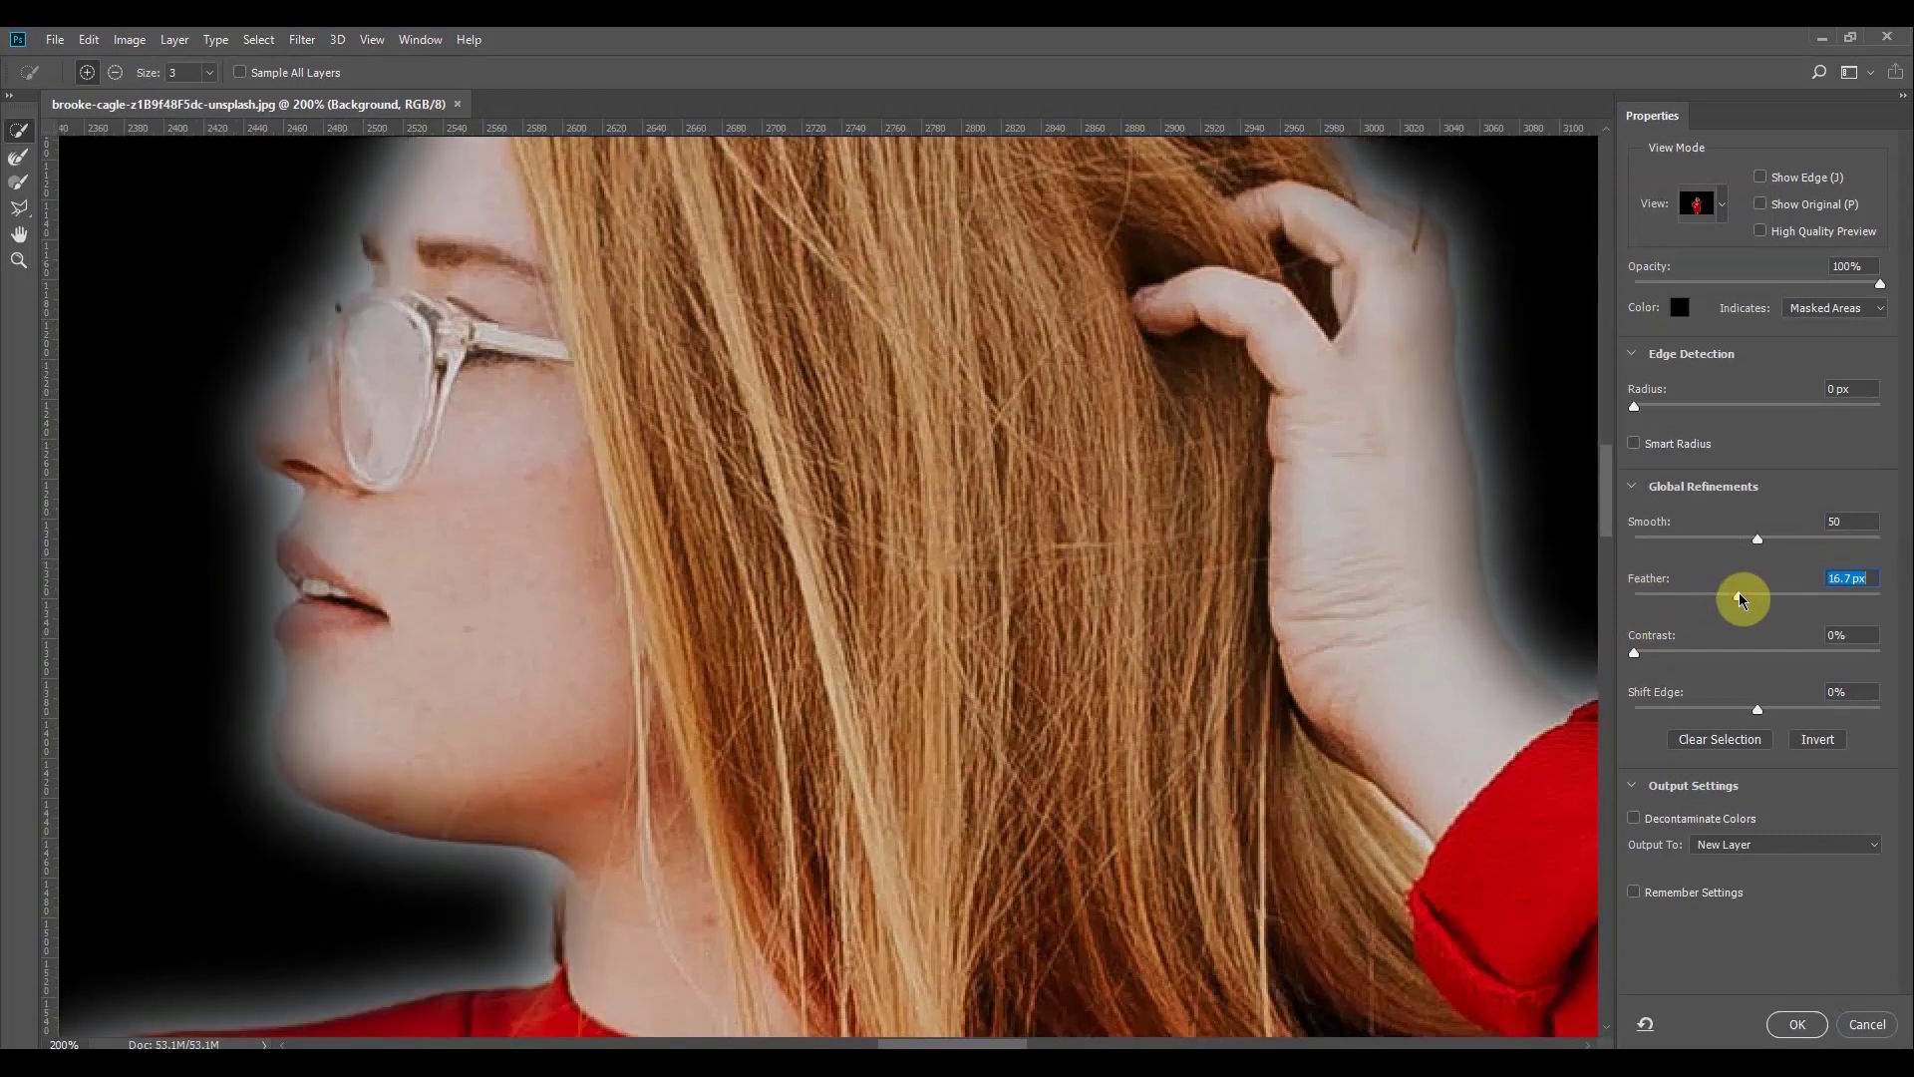
drag(1742, 599, 1593, 598)
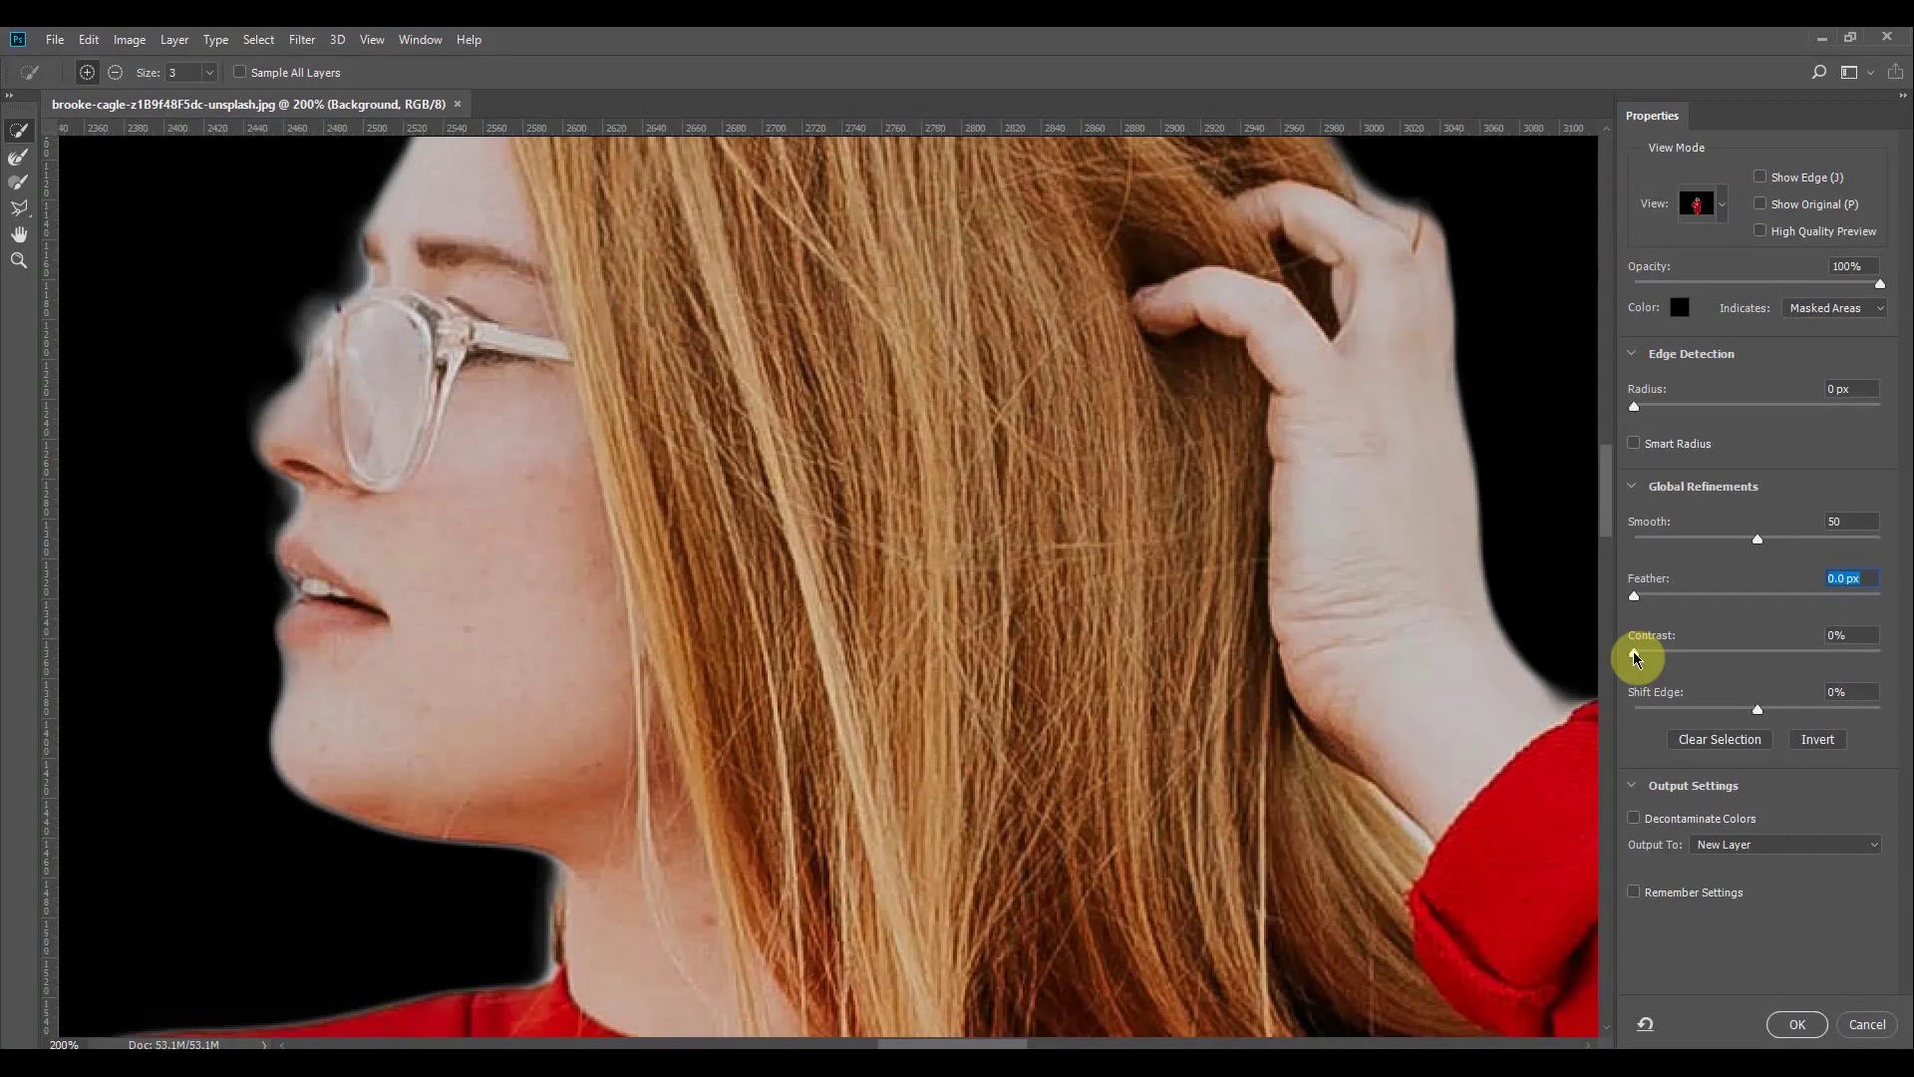
drag(1635, 656, 1727, 675)
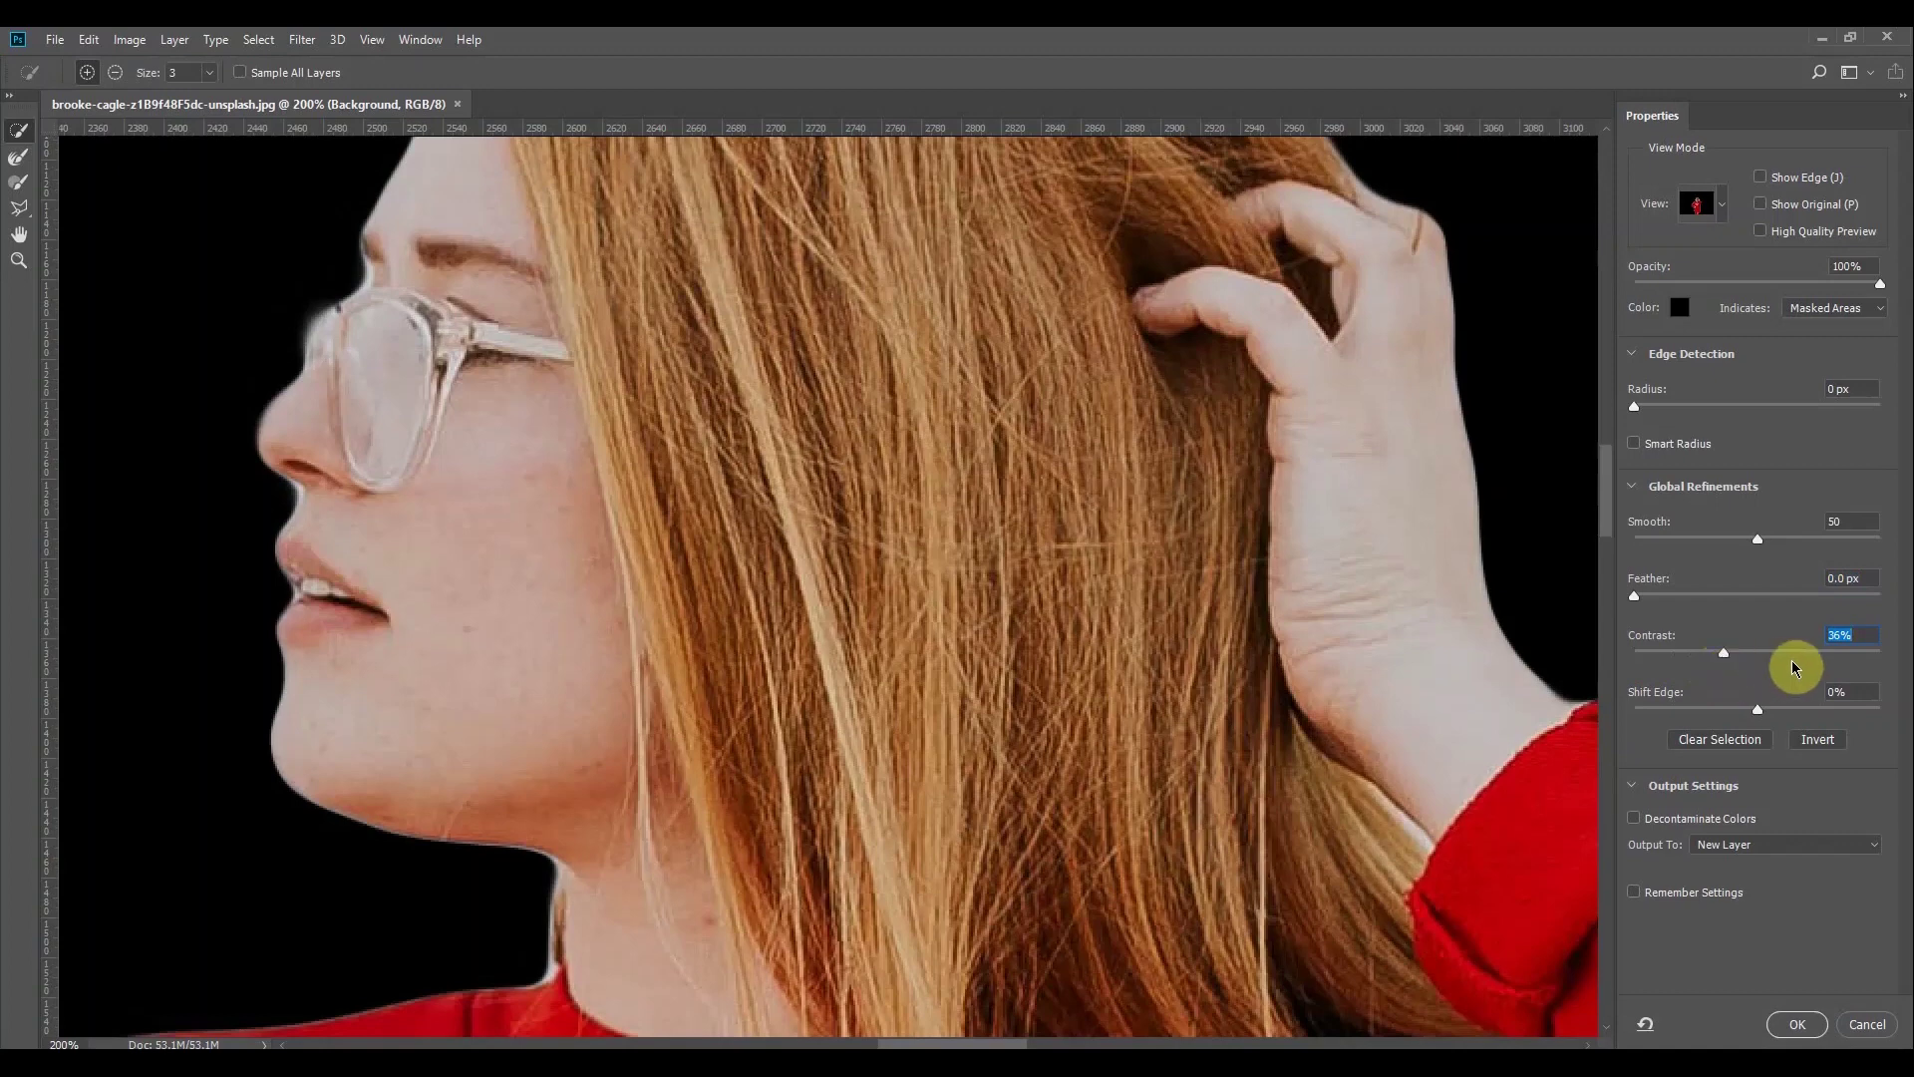
text(50)
key(Return)
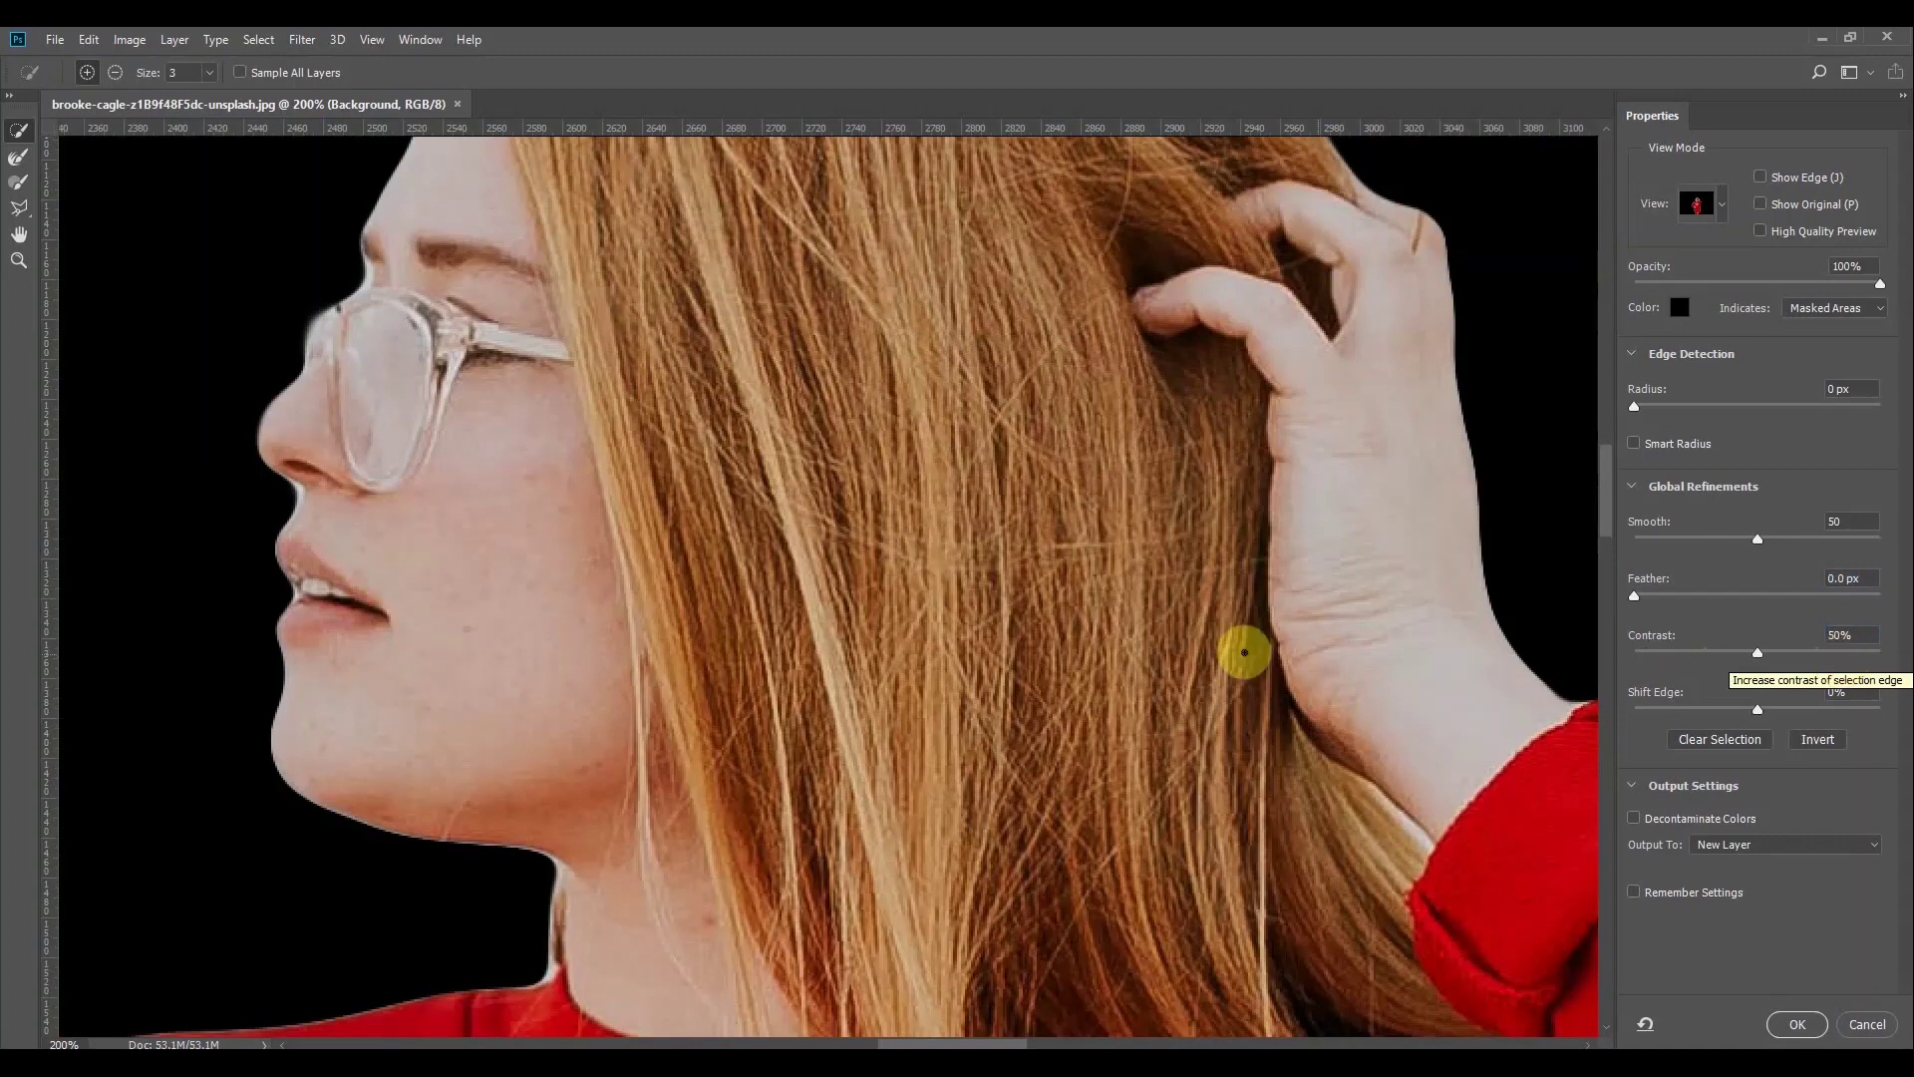
Output the refined selection of the model to a new layer and choose the Move tool
scroll(1241, 649, up, 5)
scroll(1241, 650, down, 6)
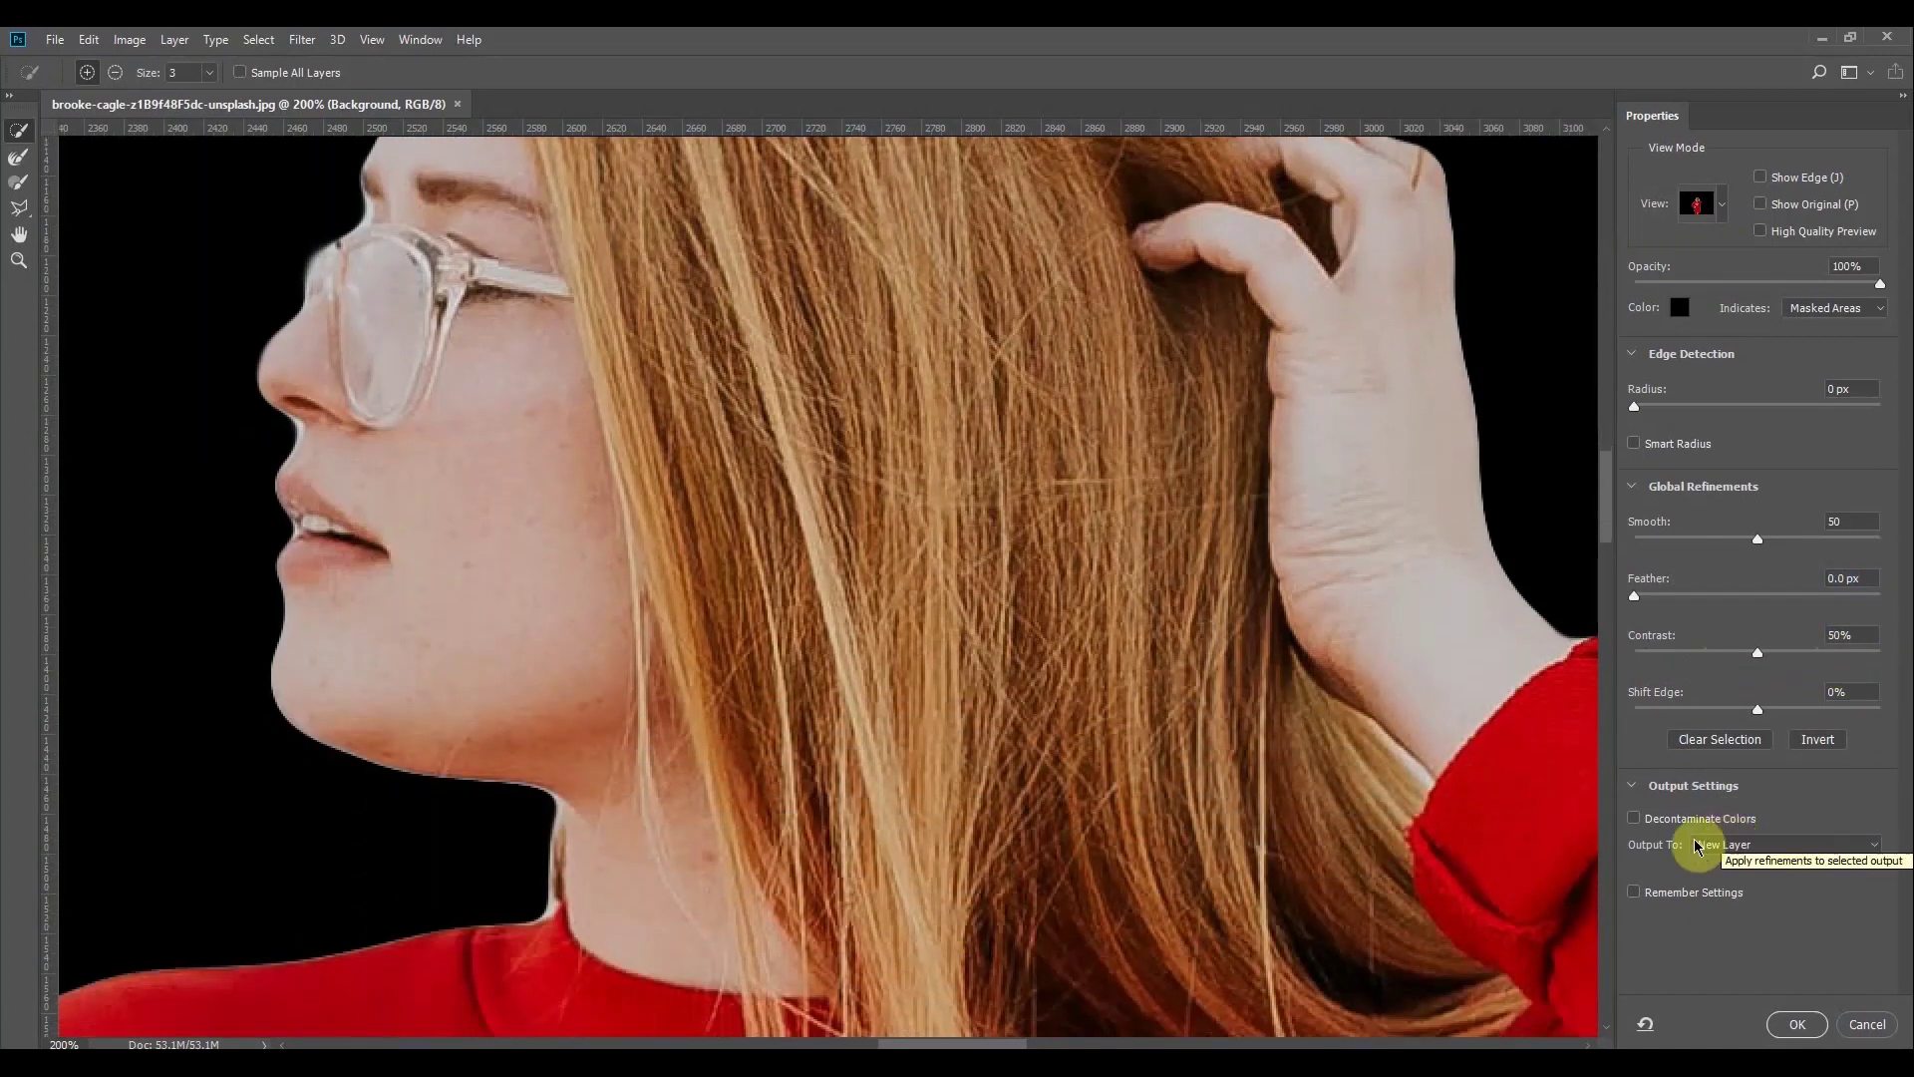
click(1831, 847)
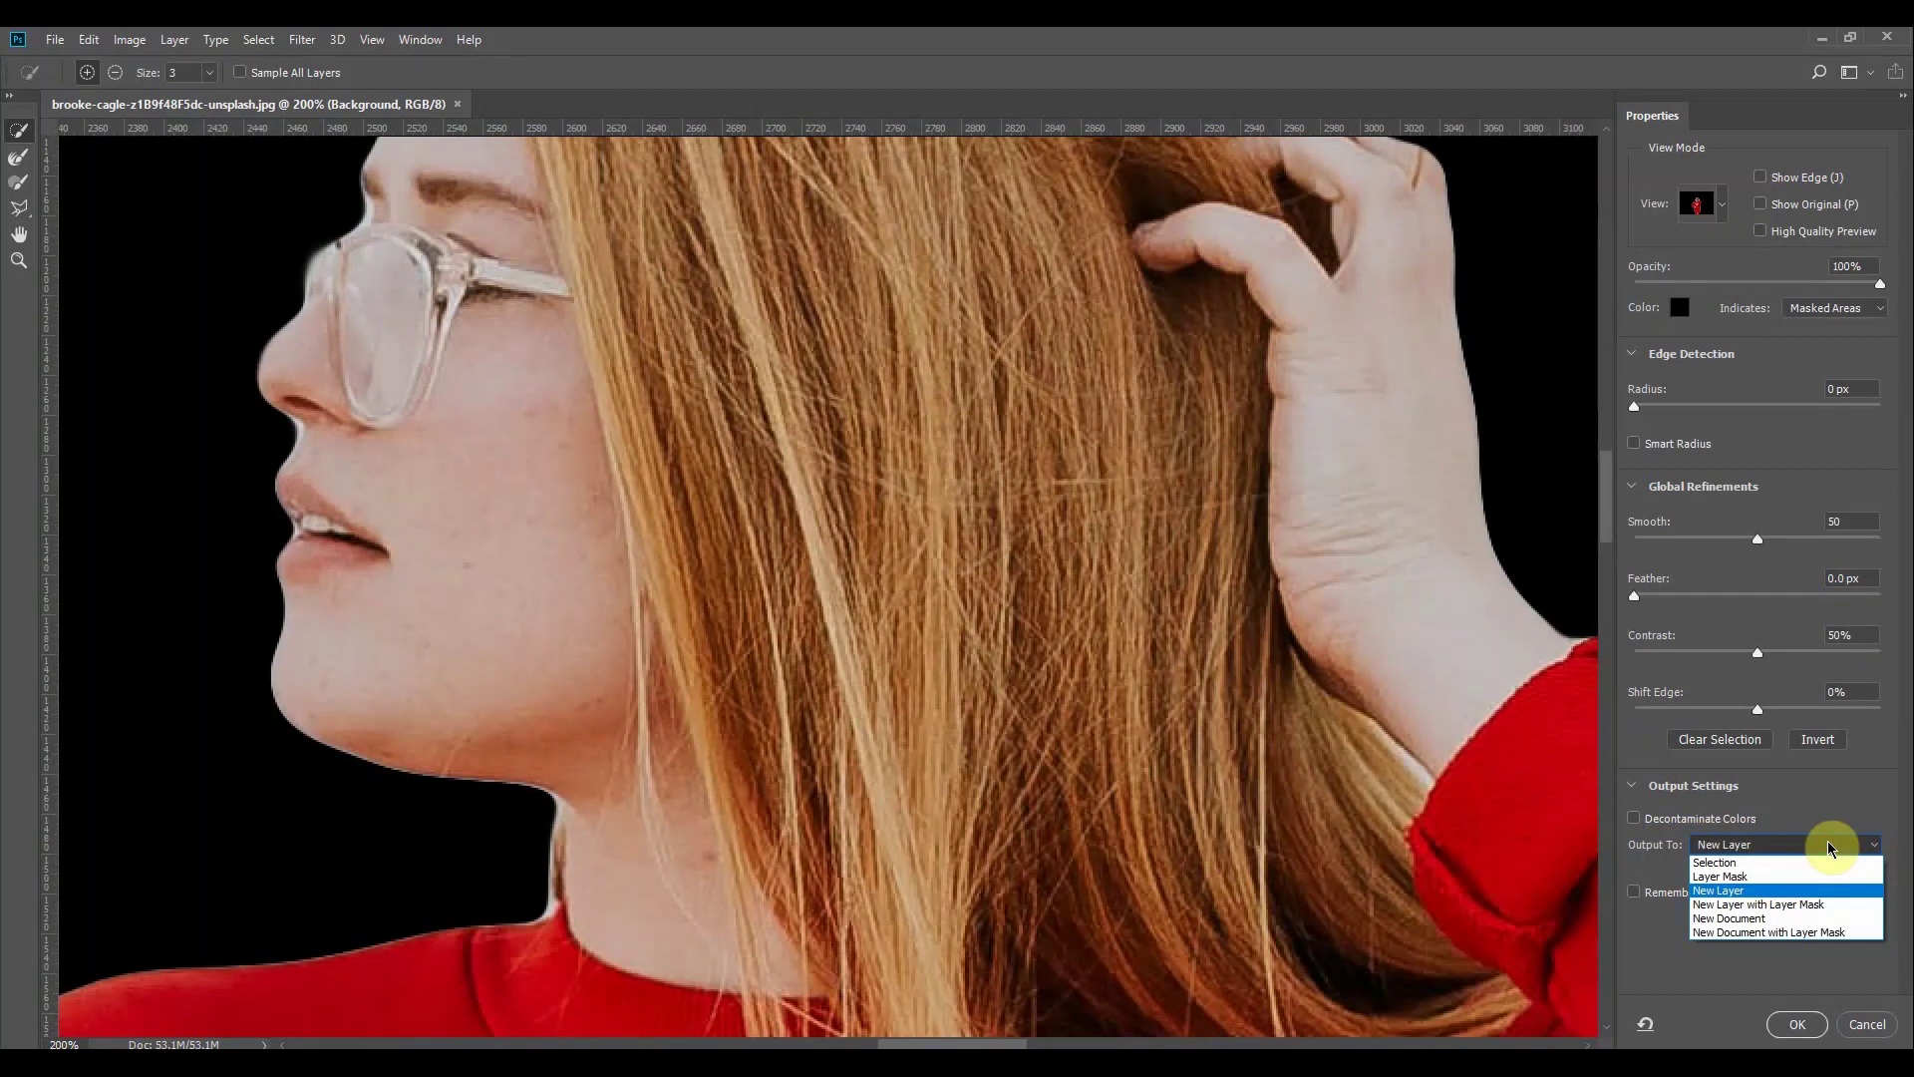
click(1722, 893)
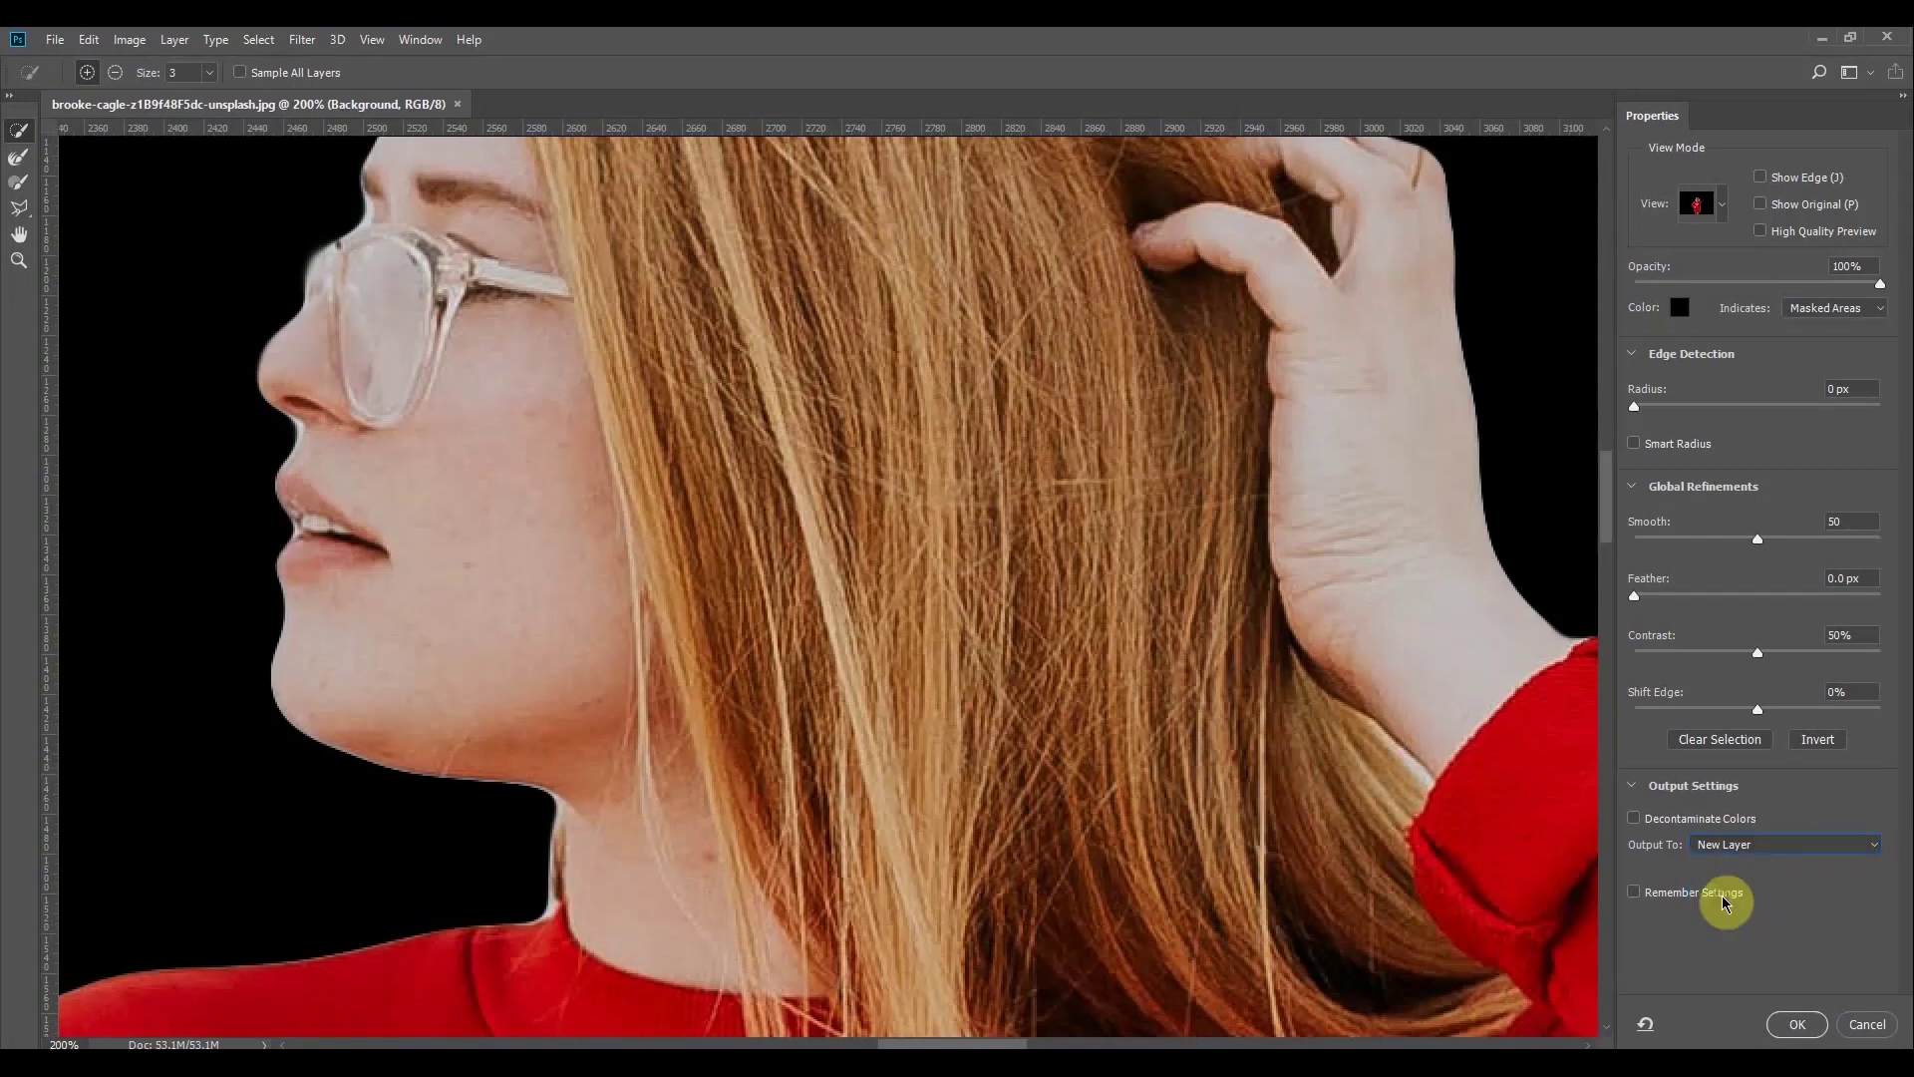
click(1782, 1027)
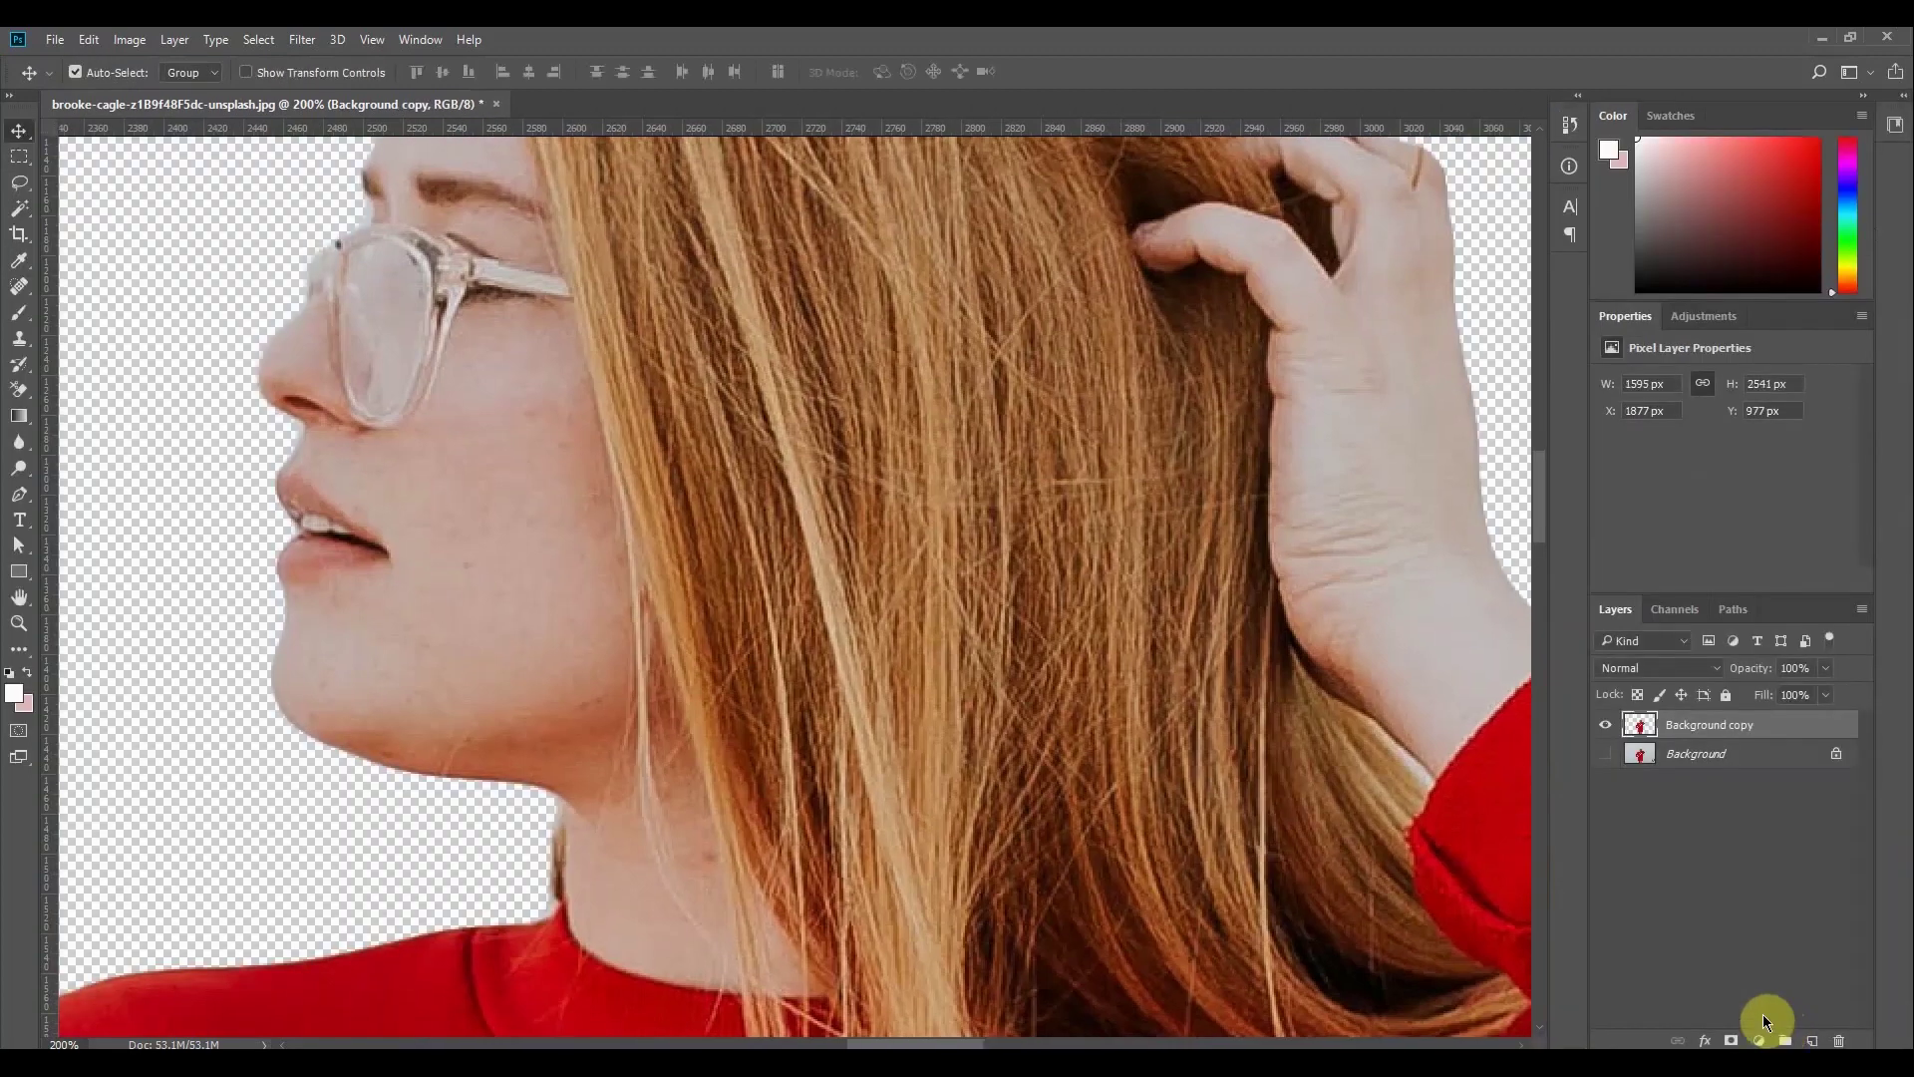
click(21, 135)
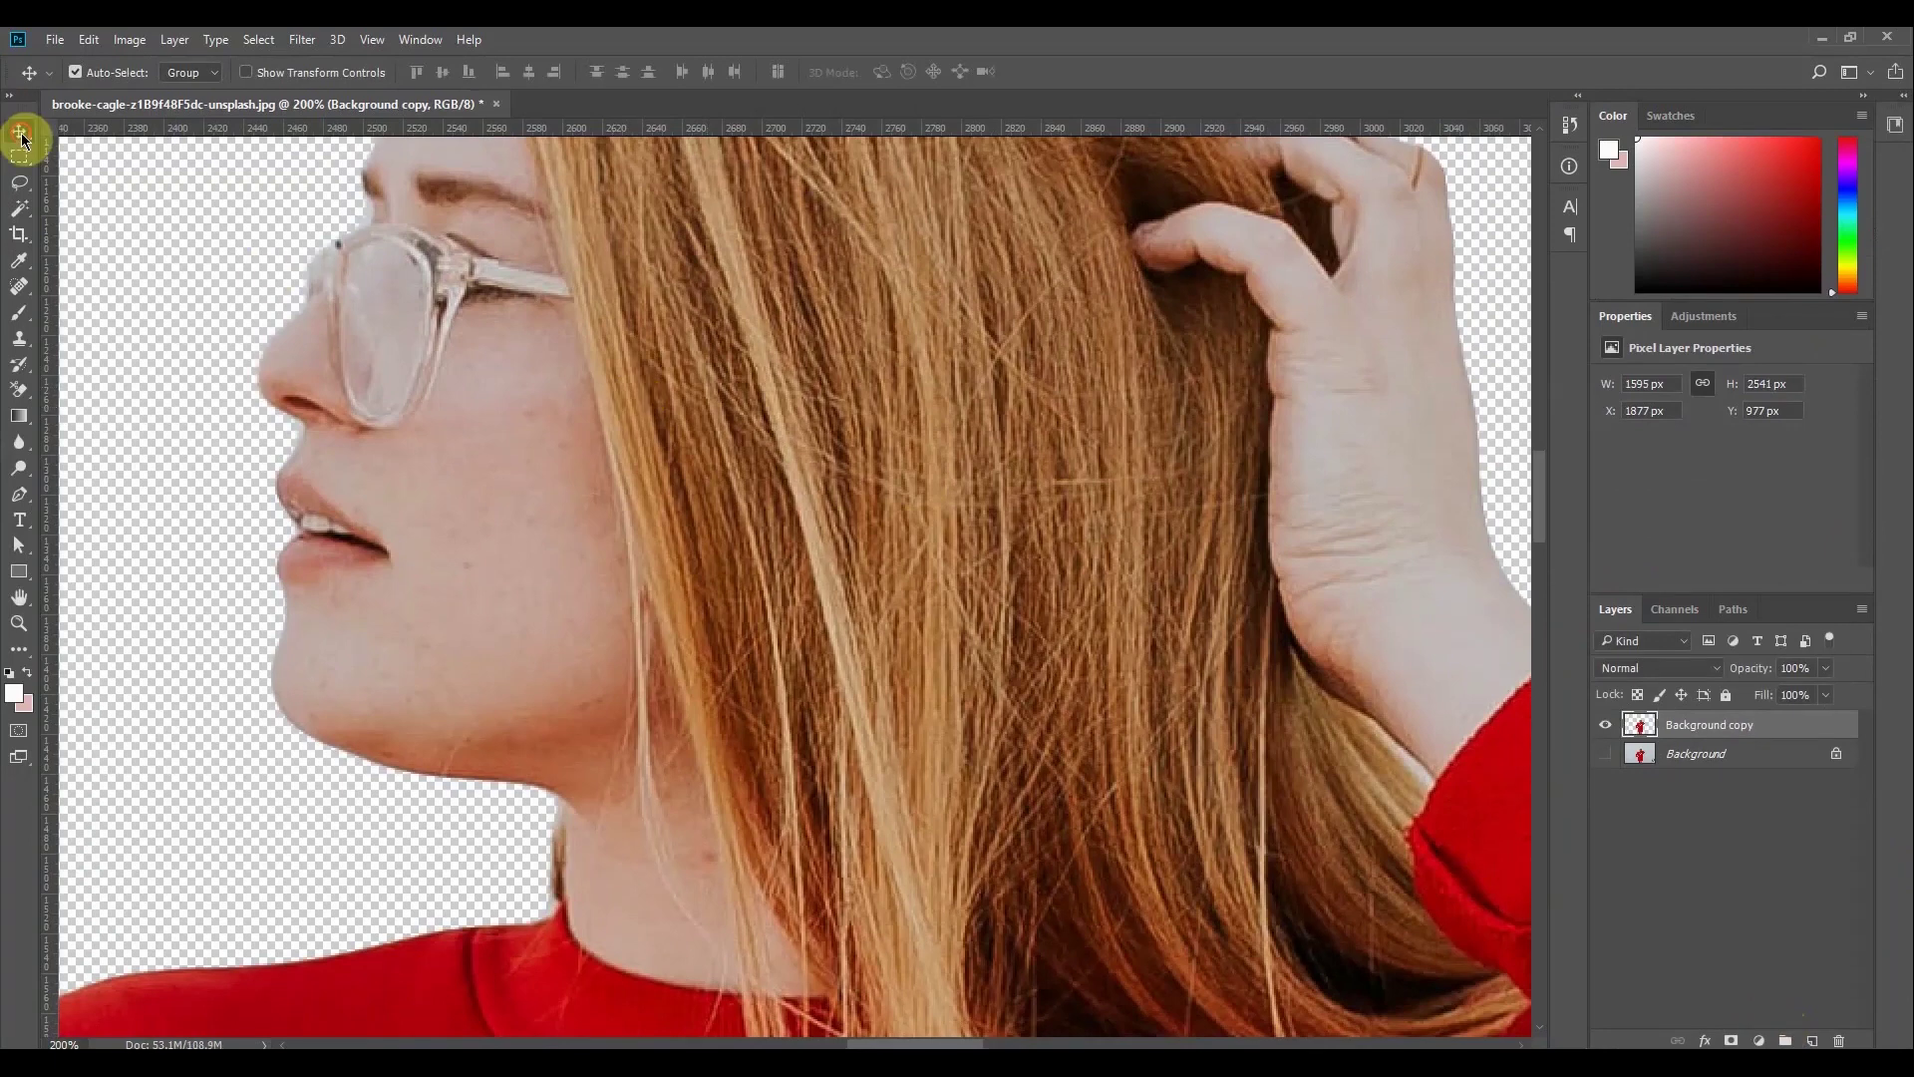
Compare the cutout model with the original photo by showing the Background layer and hiding it again
click(1712, 758)
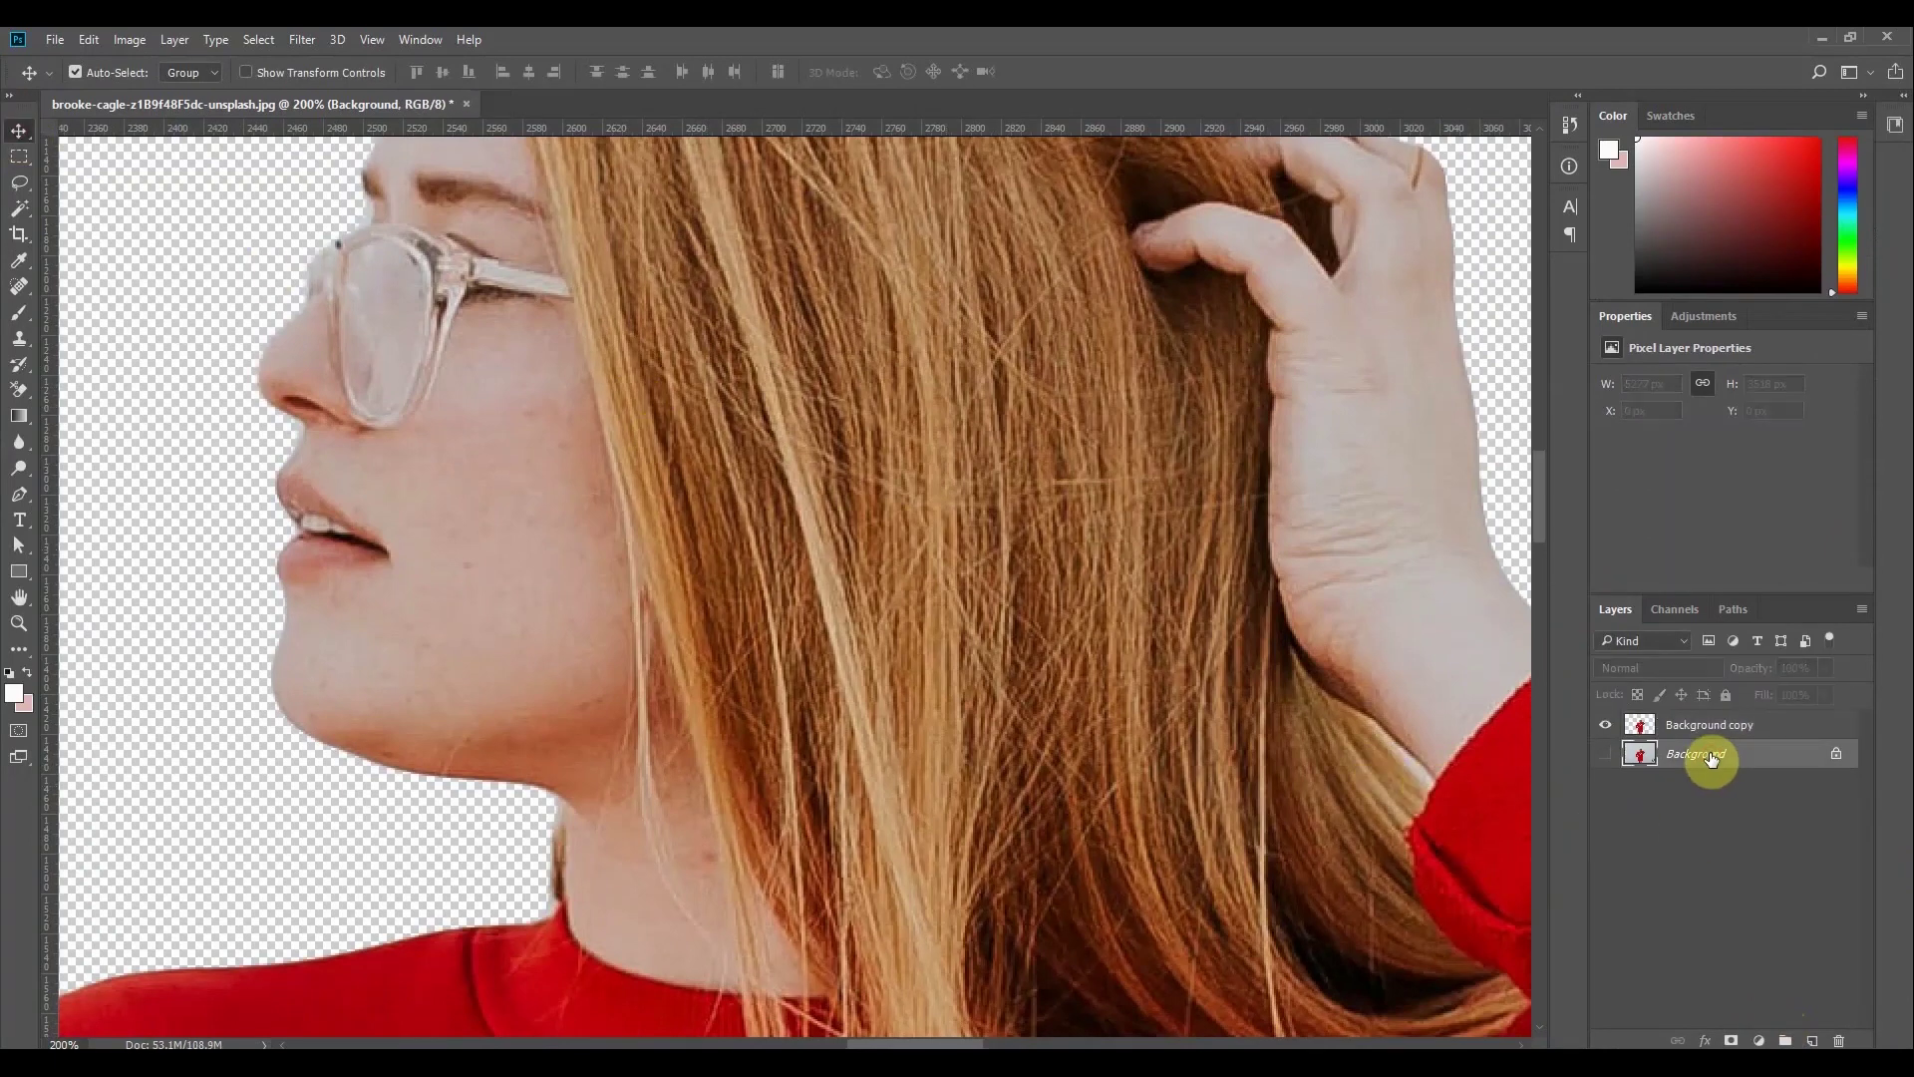
key(ctrl+minus)
key(ctrl+minus)
key(ctrl+minus)
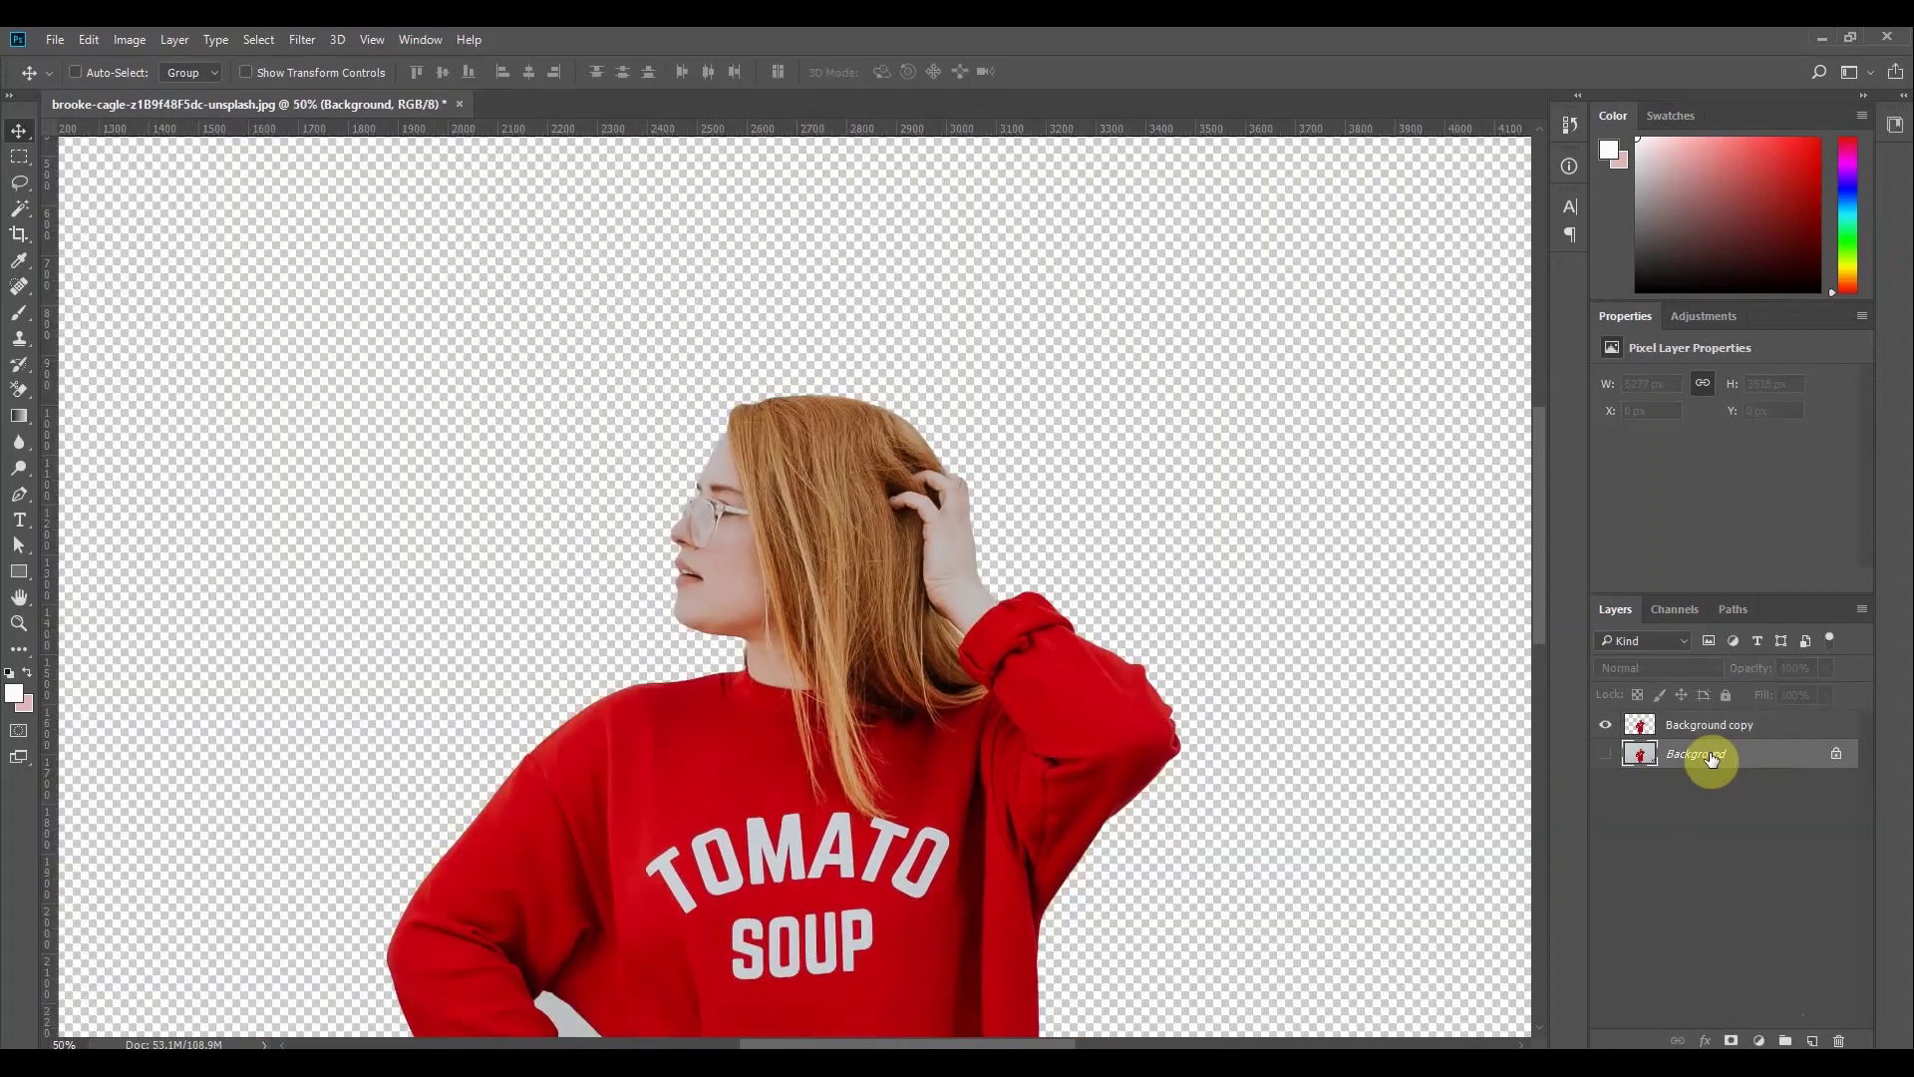
key(ctrl+minus)
key(ctrl+minus)
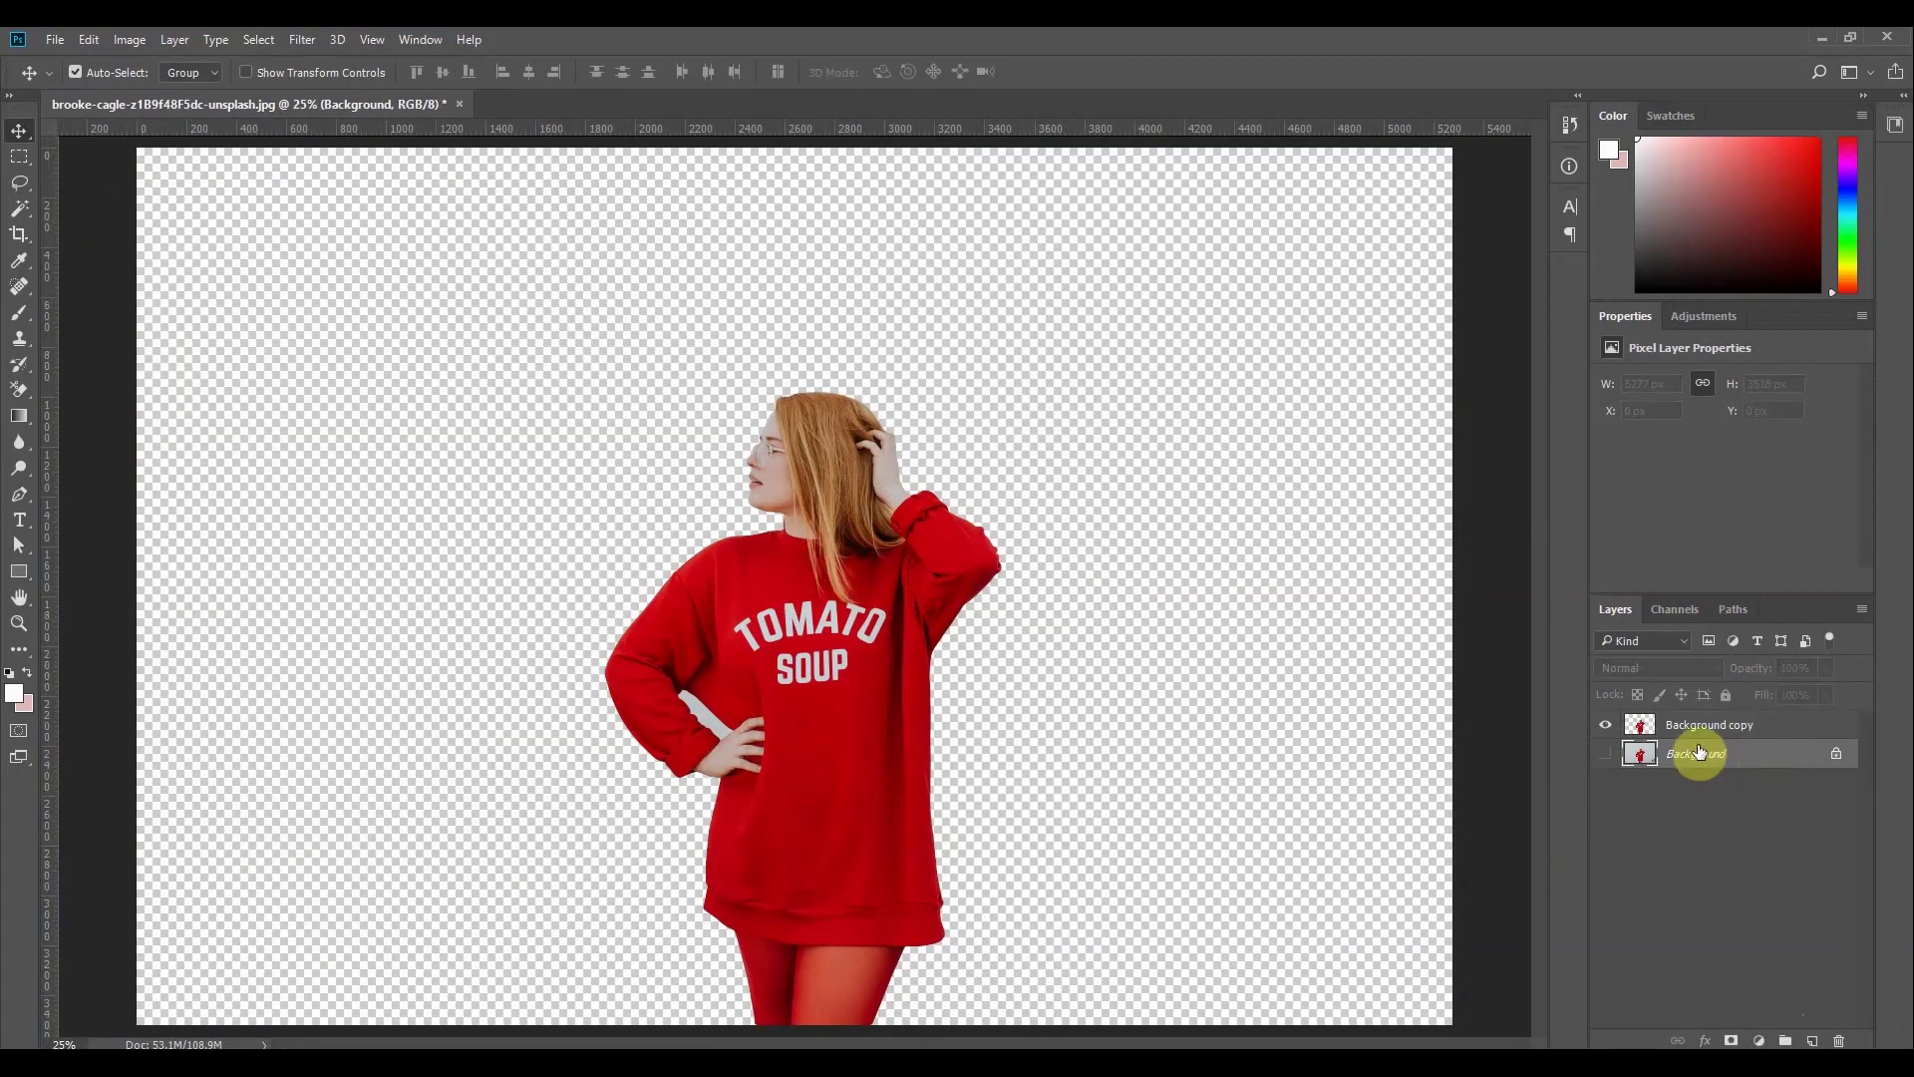
click(1606, 755)
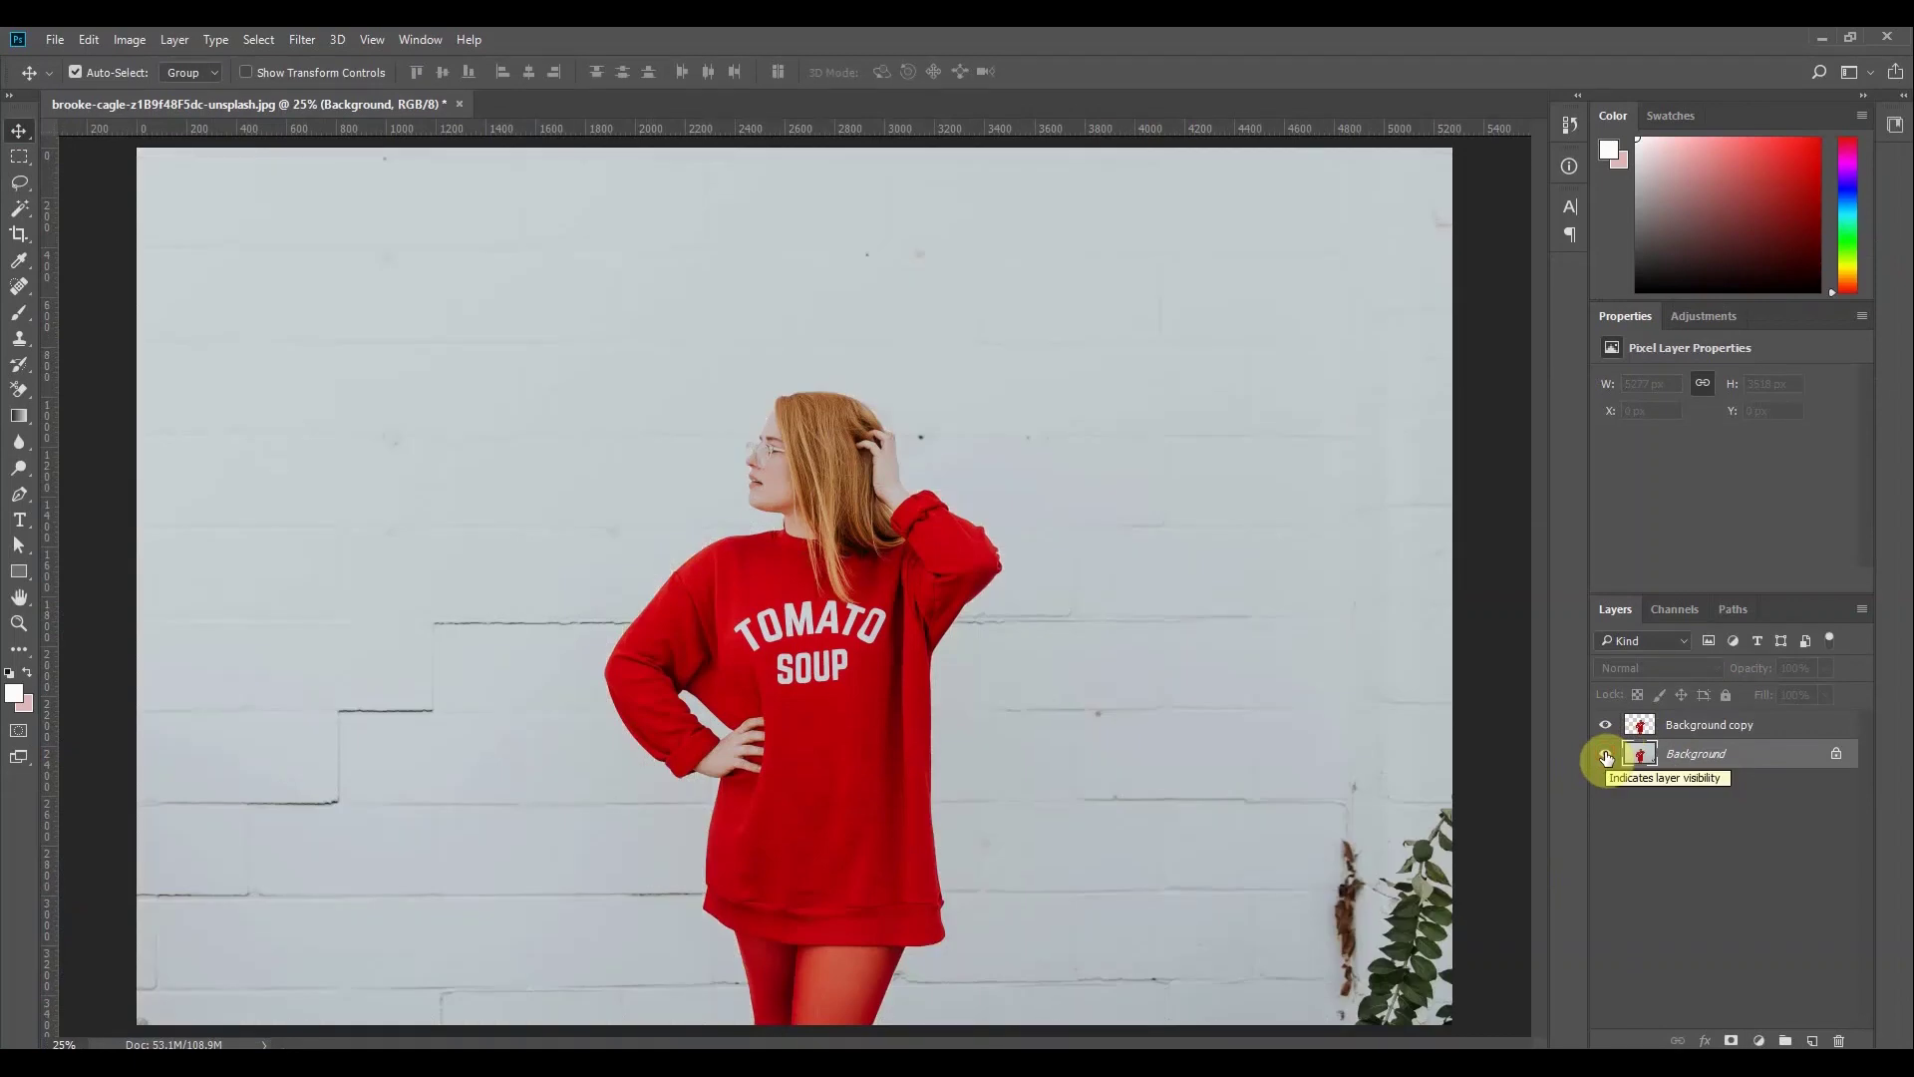
click(1606, 755)
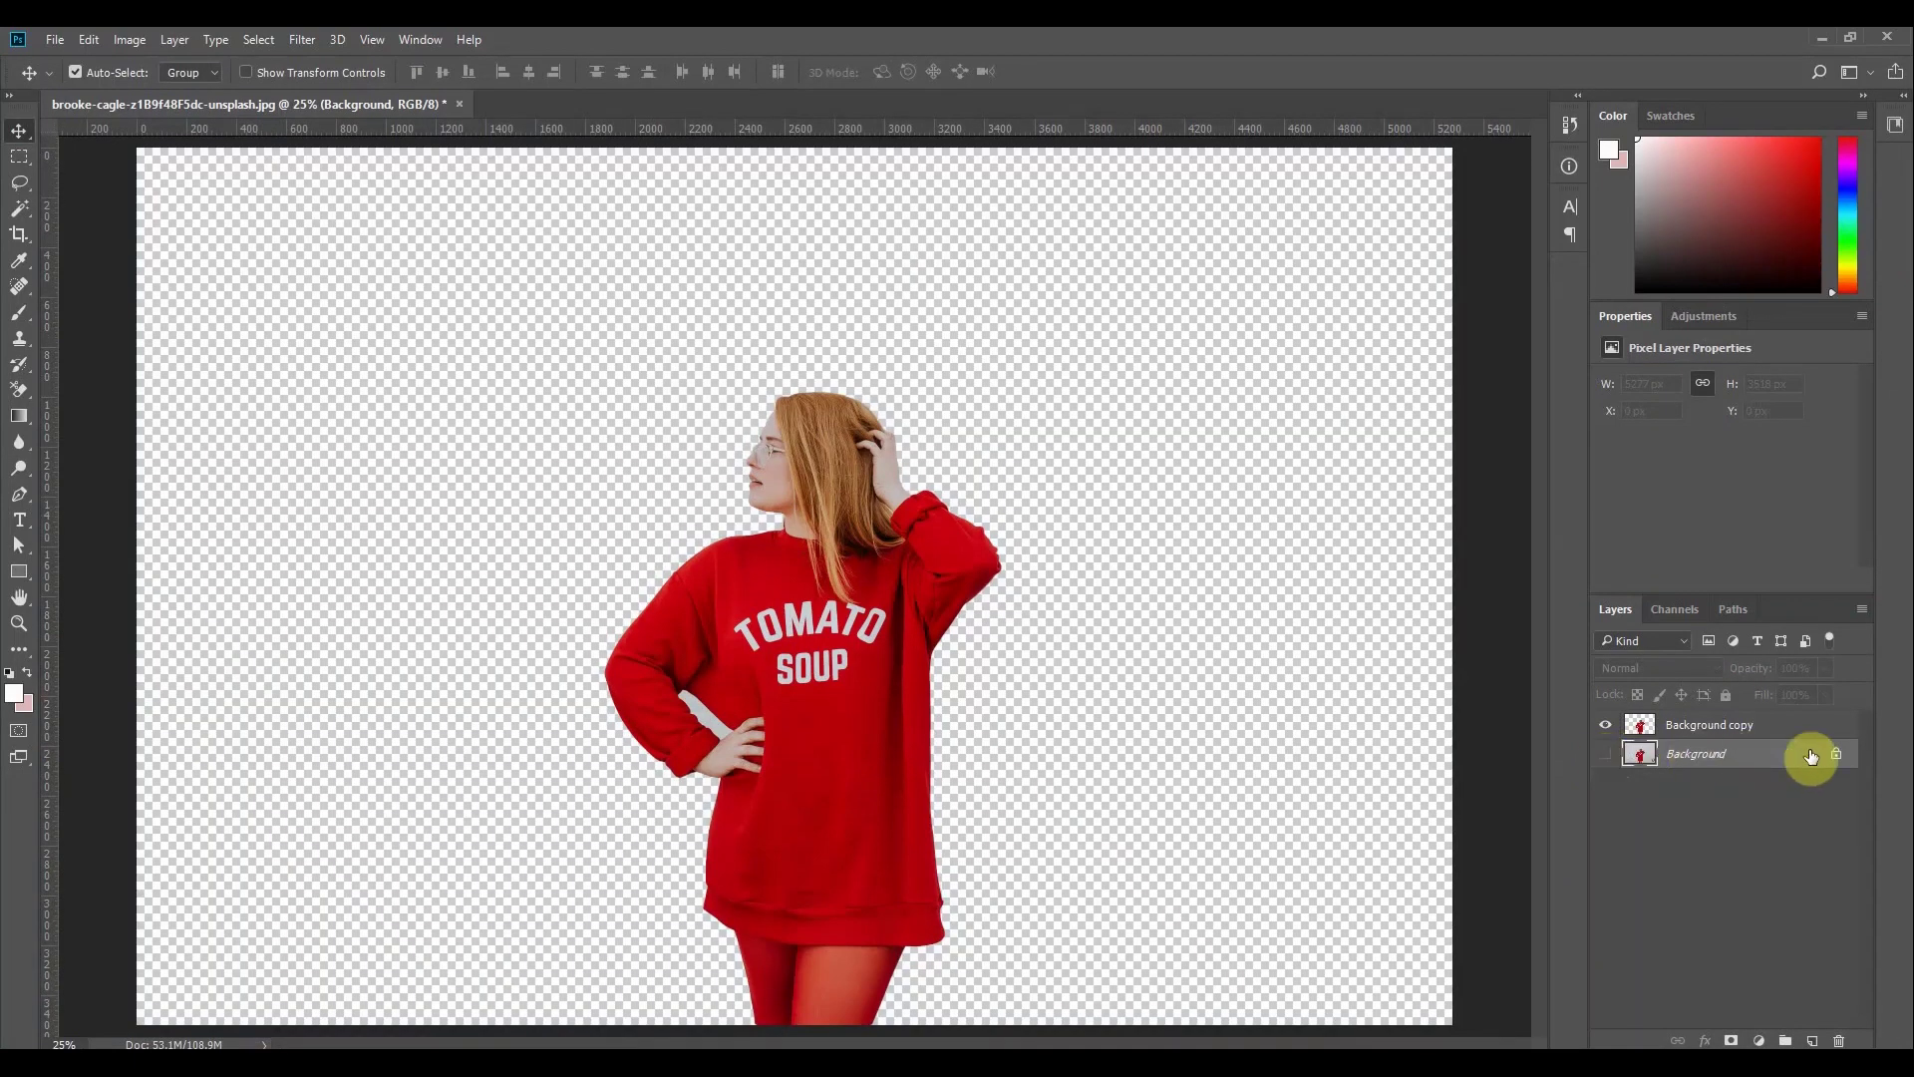
Unlock the original Background layer and delete it, keeping only the layer with the cutout model
click(1700, 731)
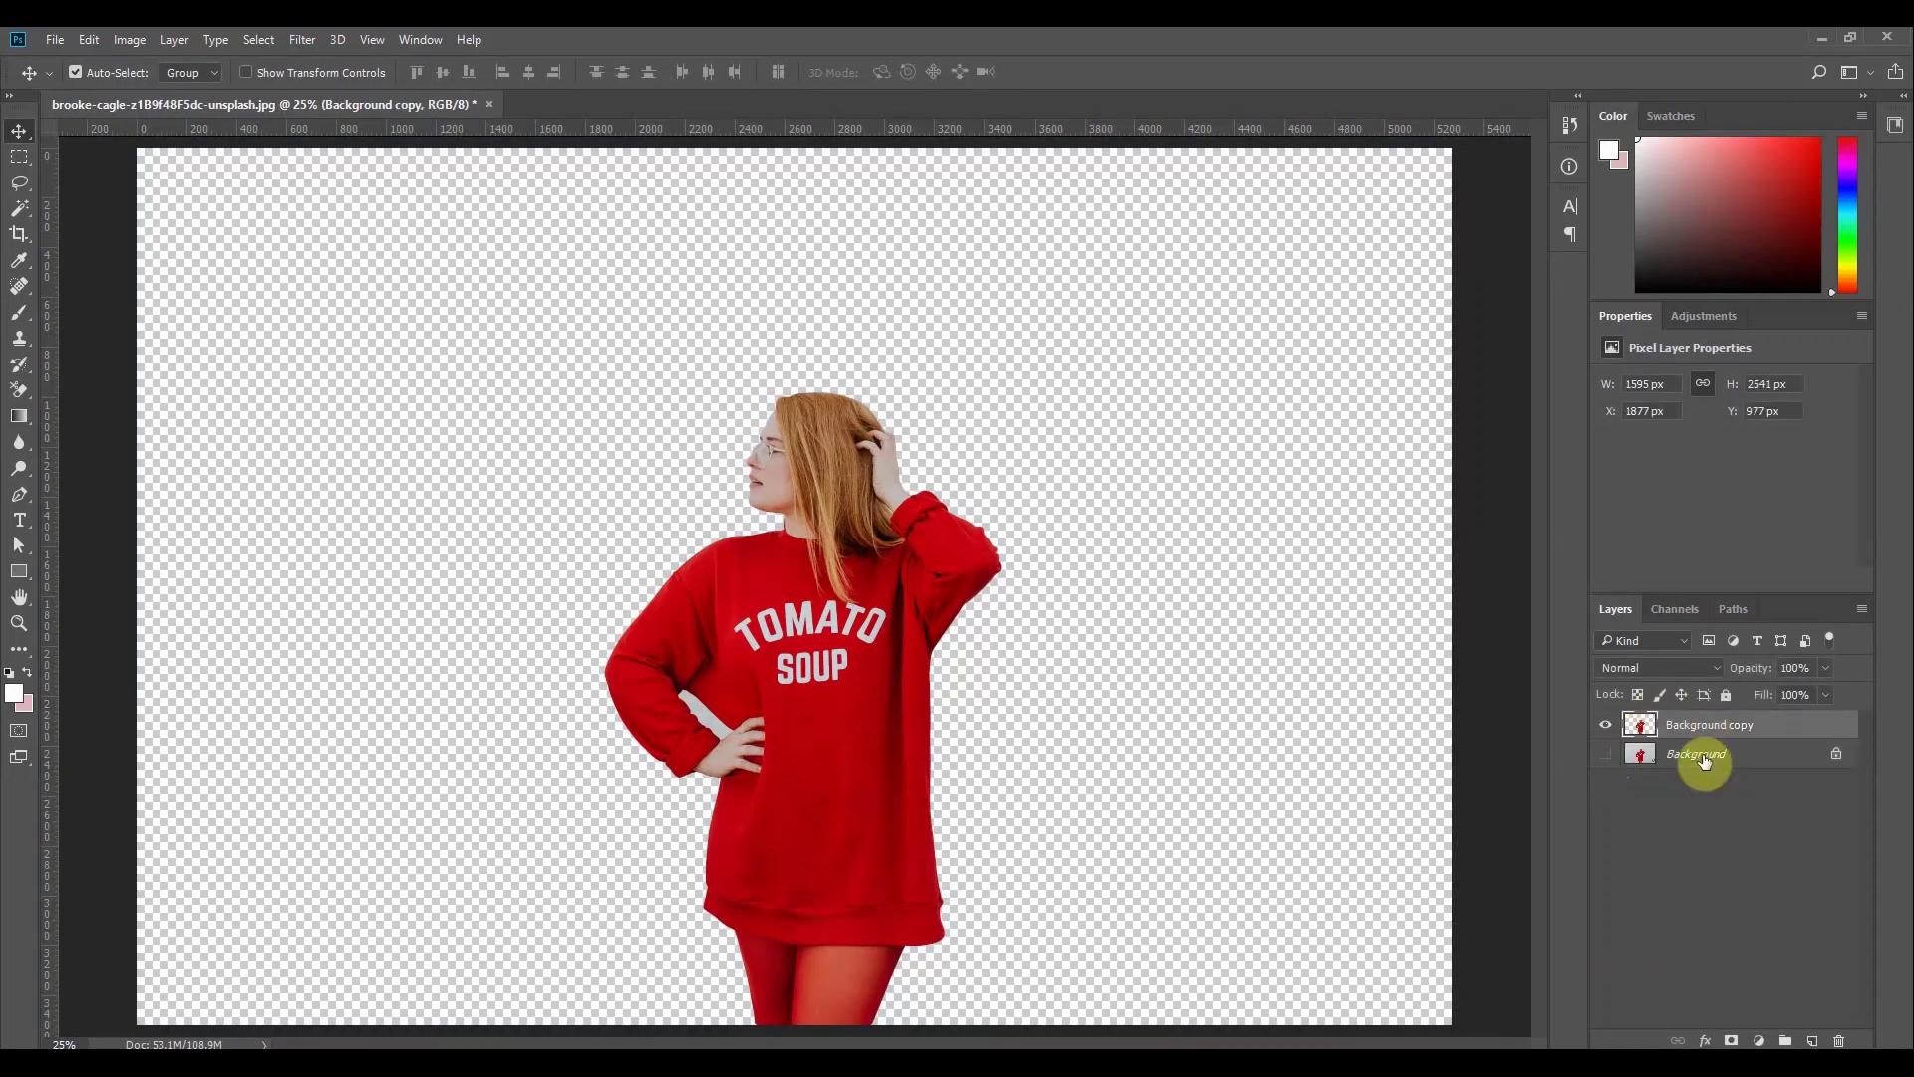
click(1704, 761)
click(1834, 755)
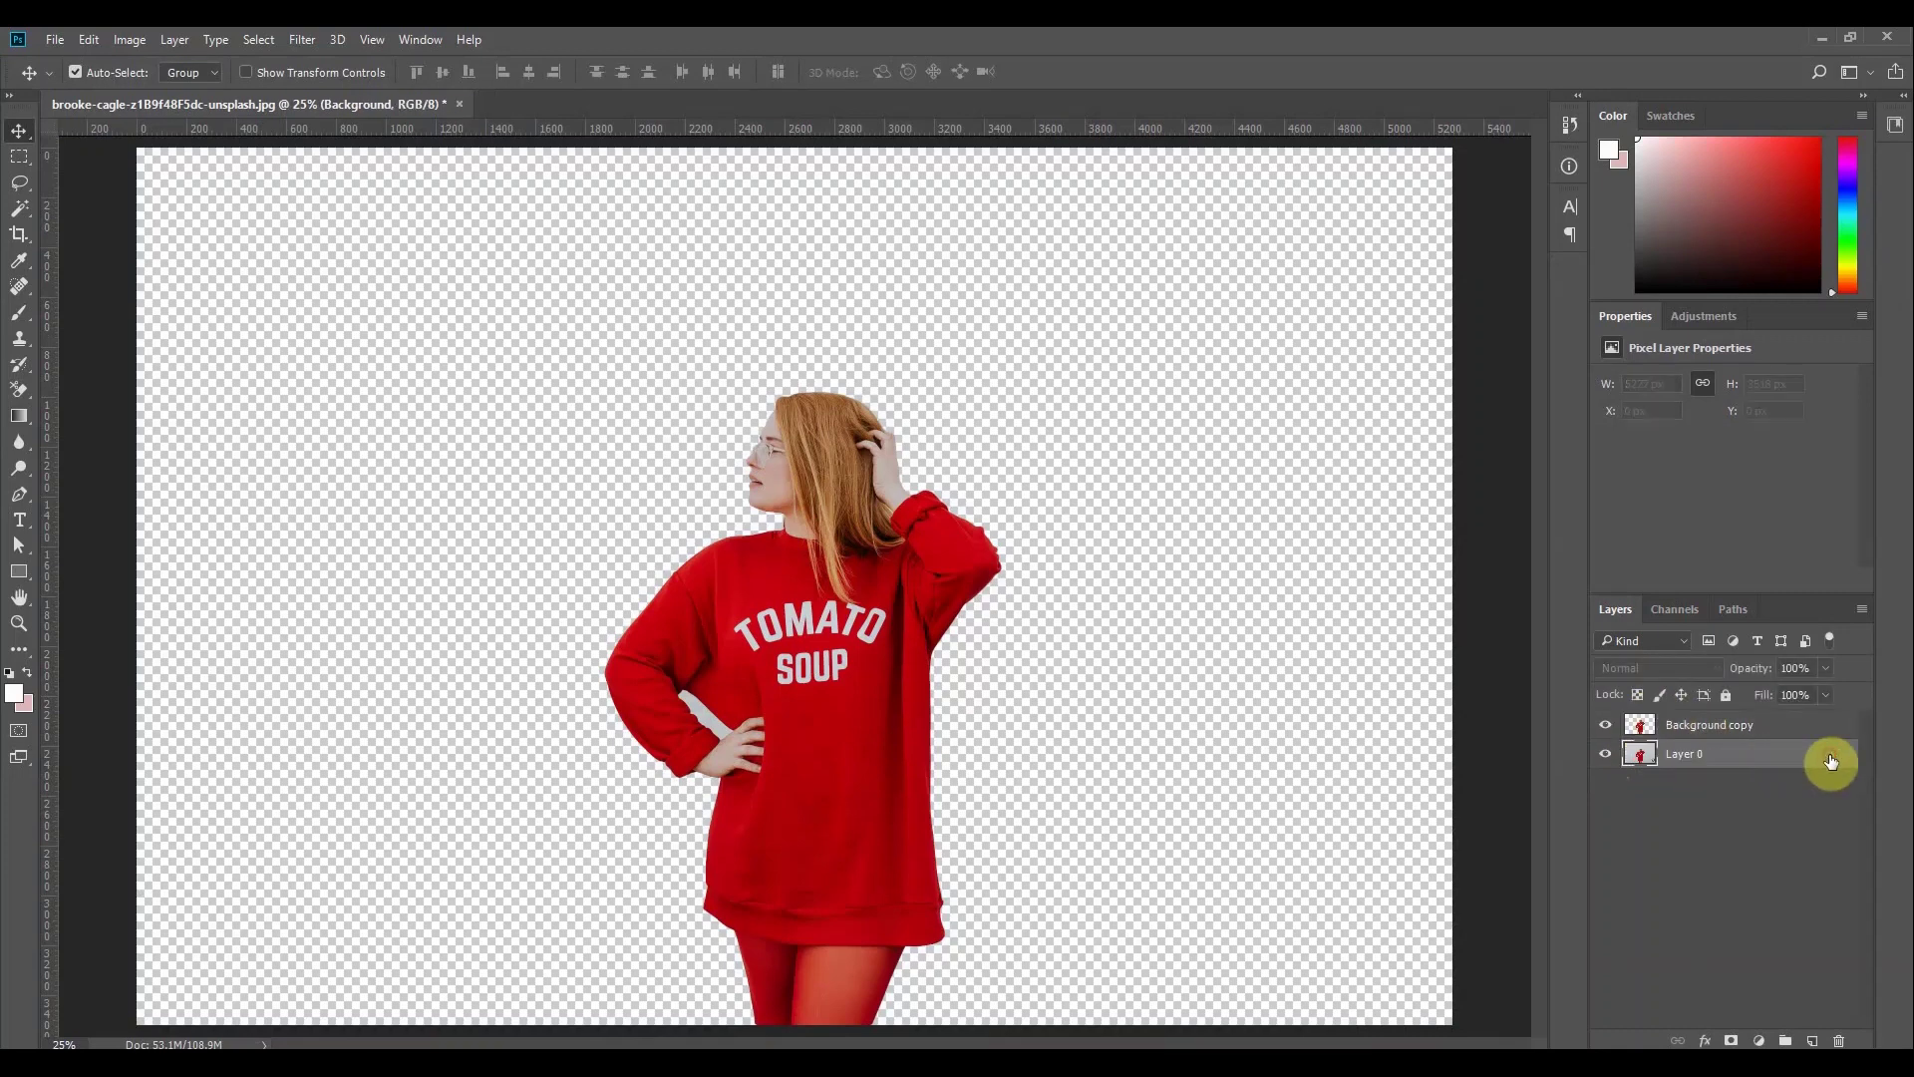
key(Delete)
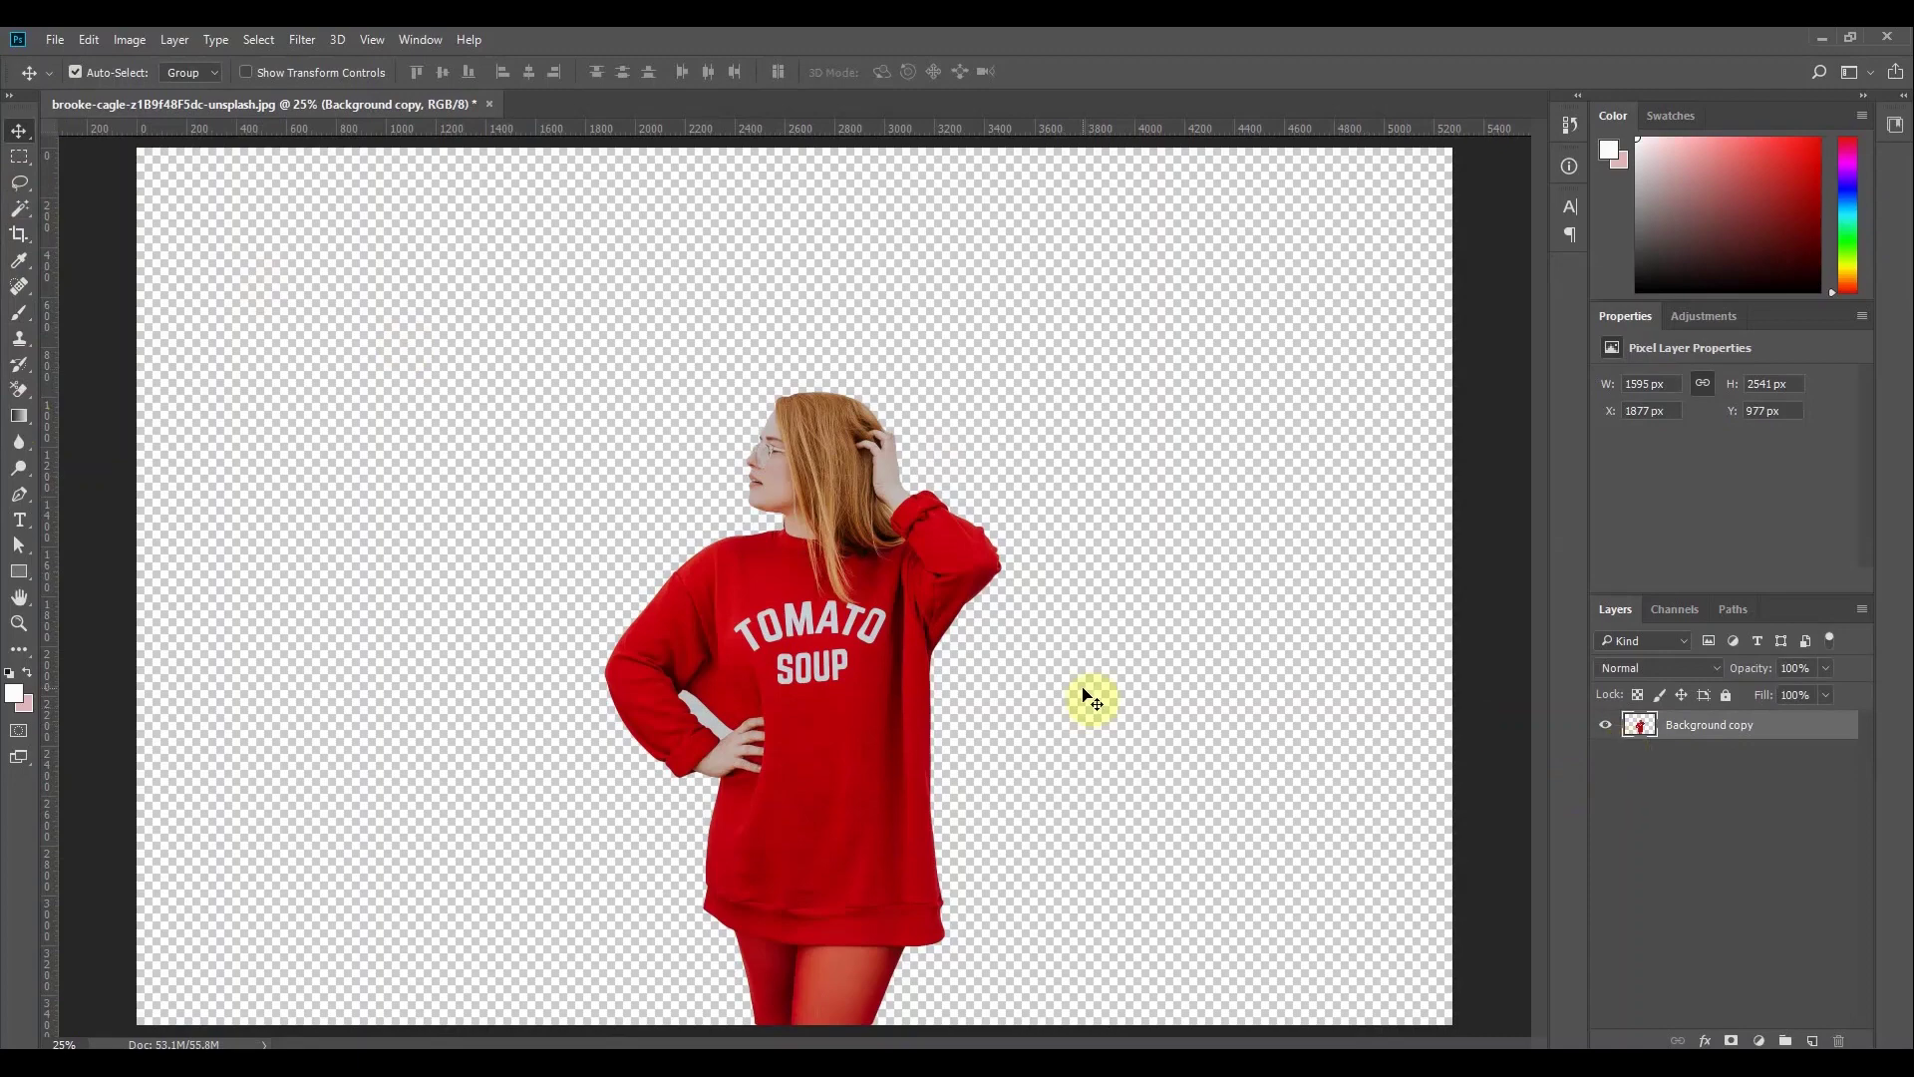
Select the leftover wall area between the bent arm and the waist with the Magic Wand and delete it
key(ctrl+plus)
key(ctrl+plus)
key(ctrl+plus)
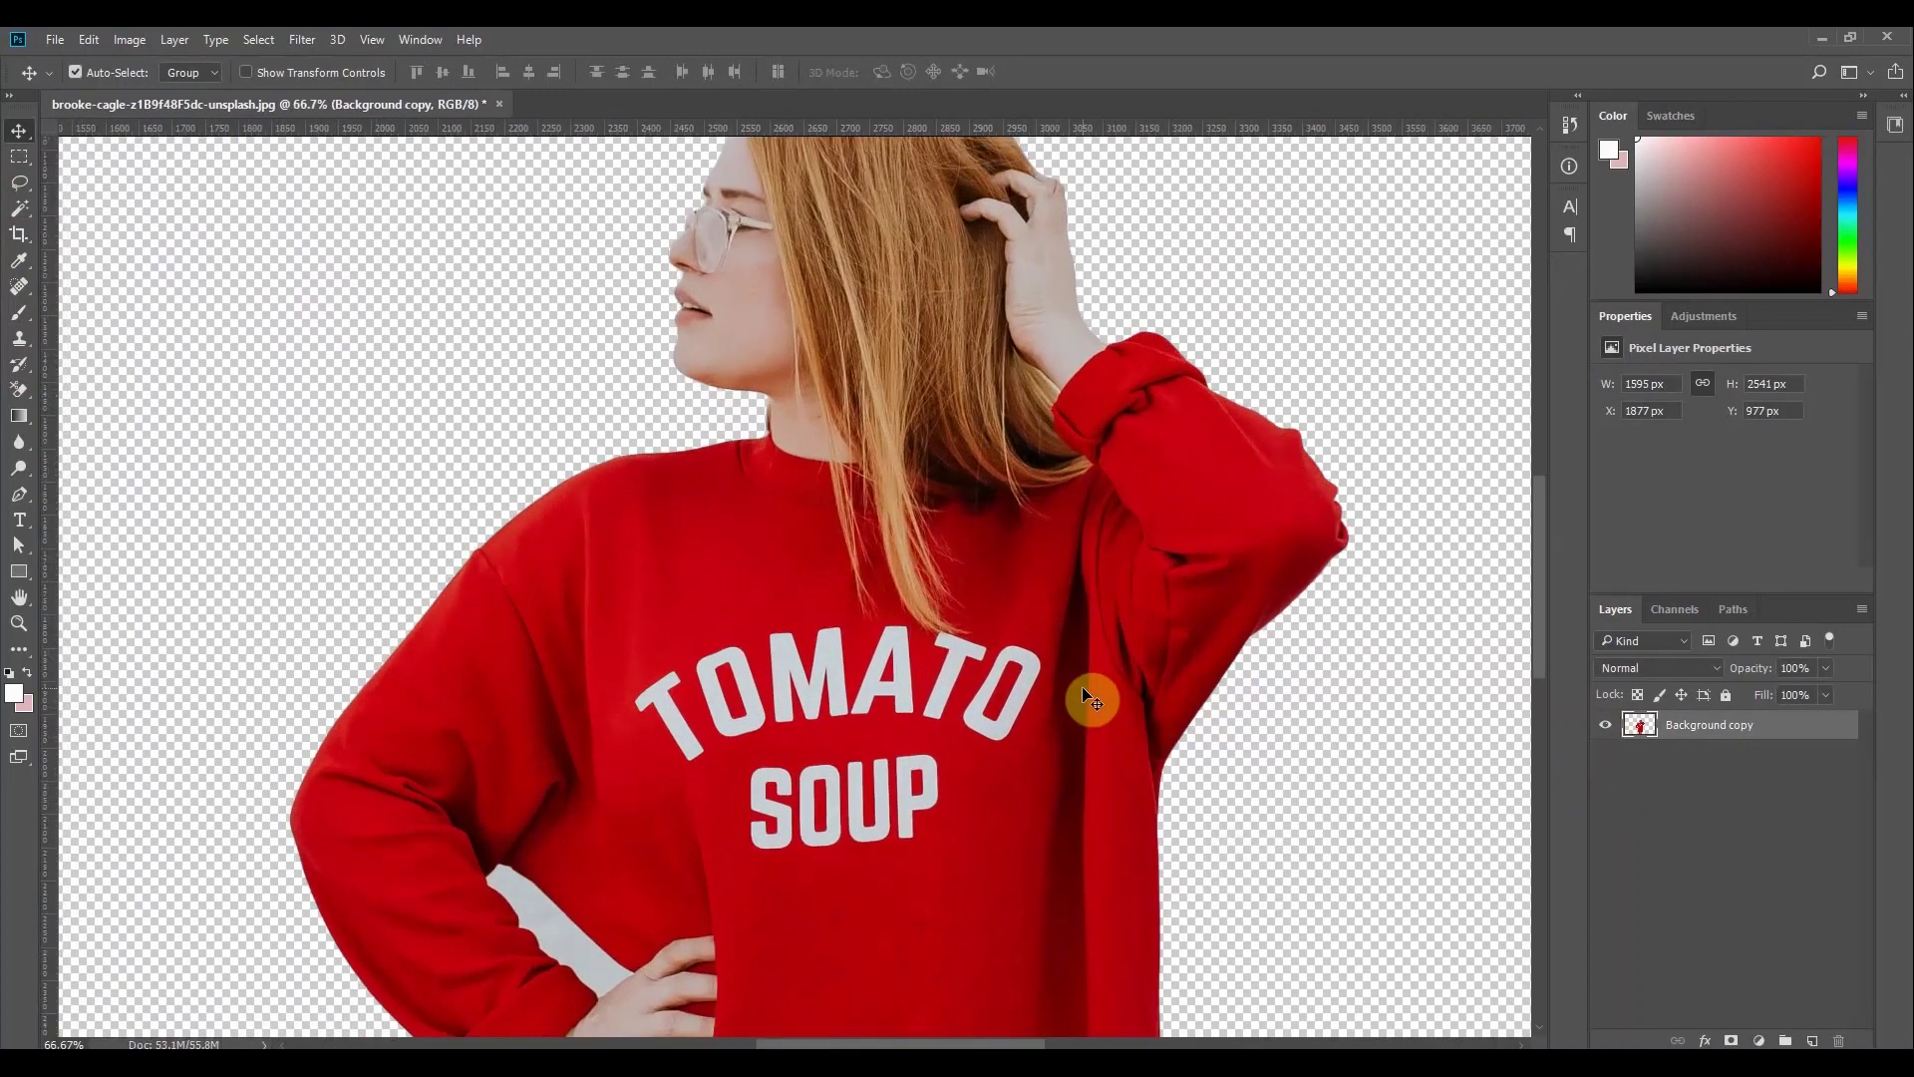
scroll(748, 504, down, 5)
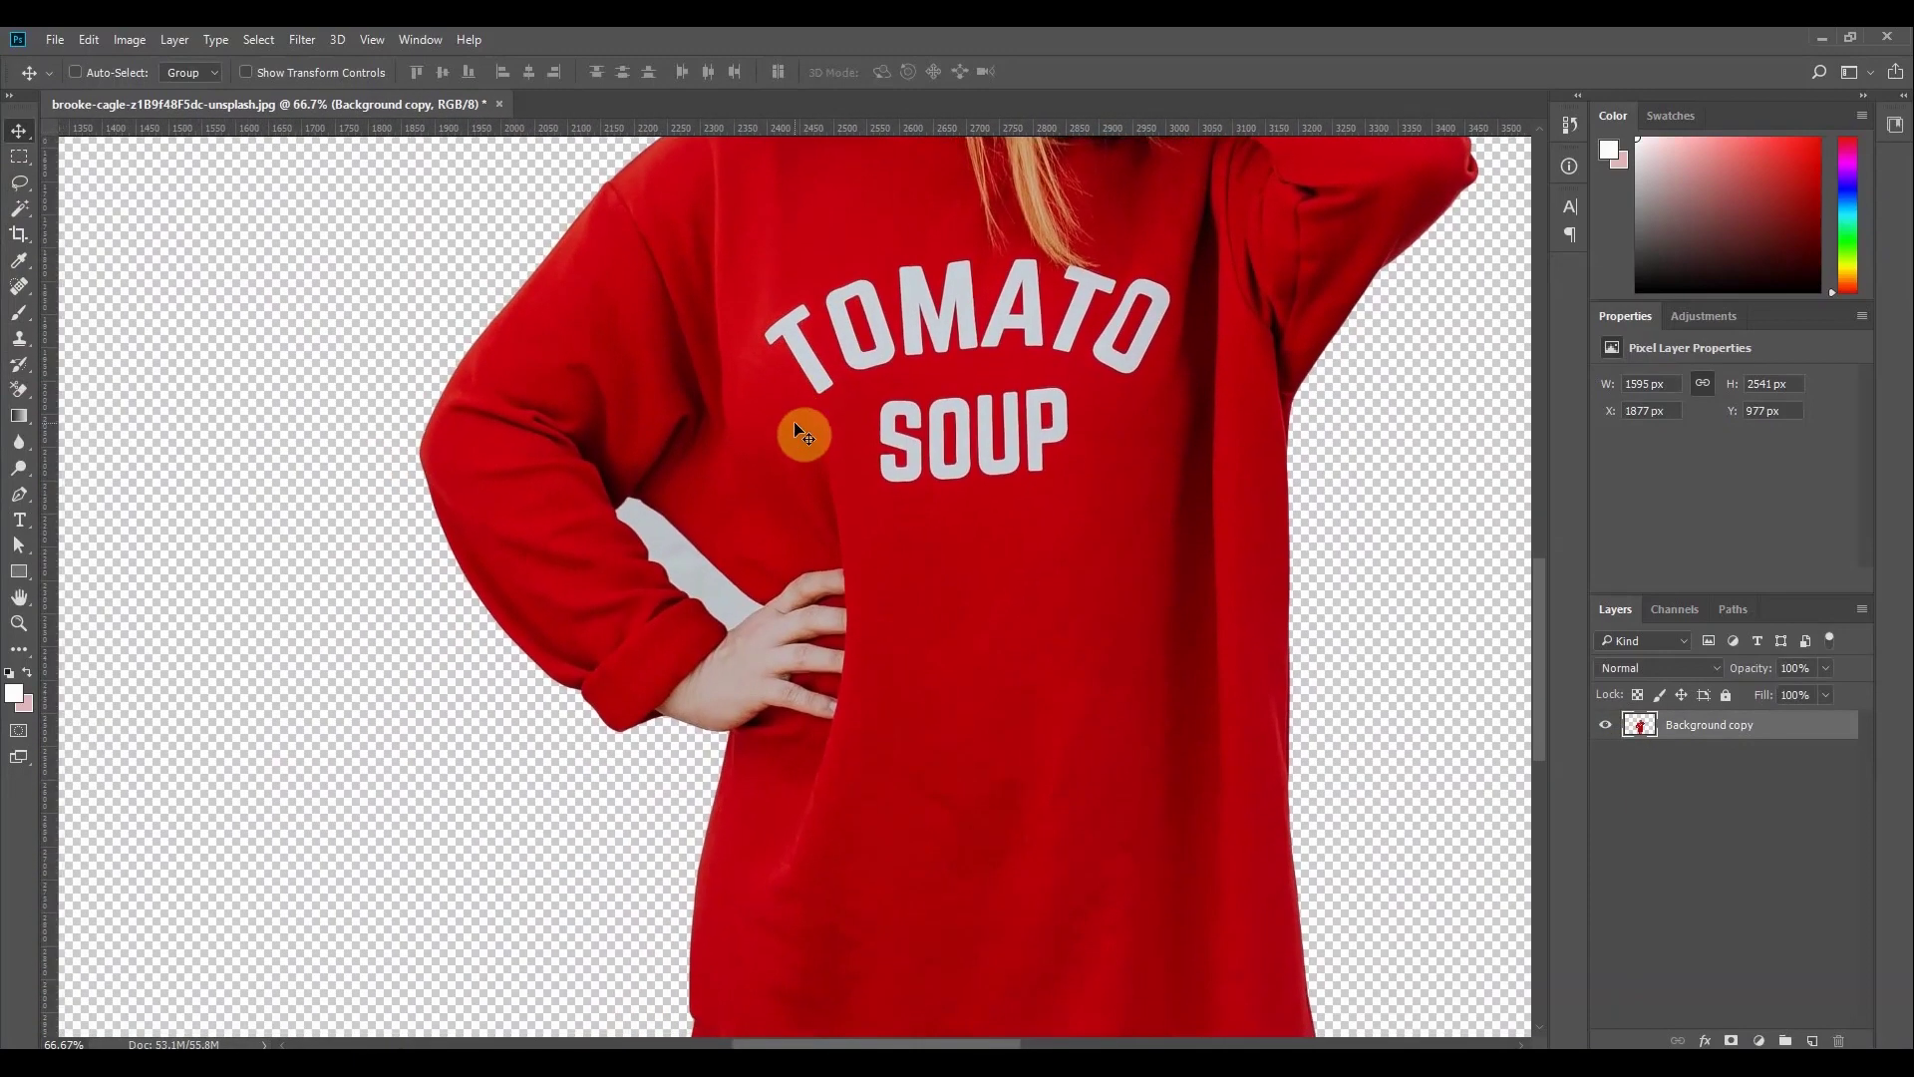
key(ctrl+plus)
key(ctrl+plus)
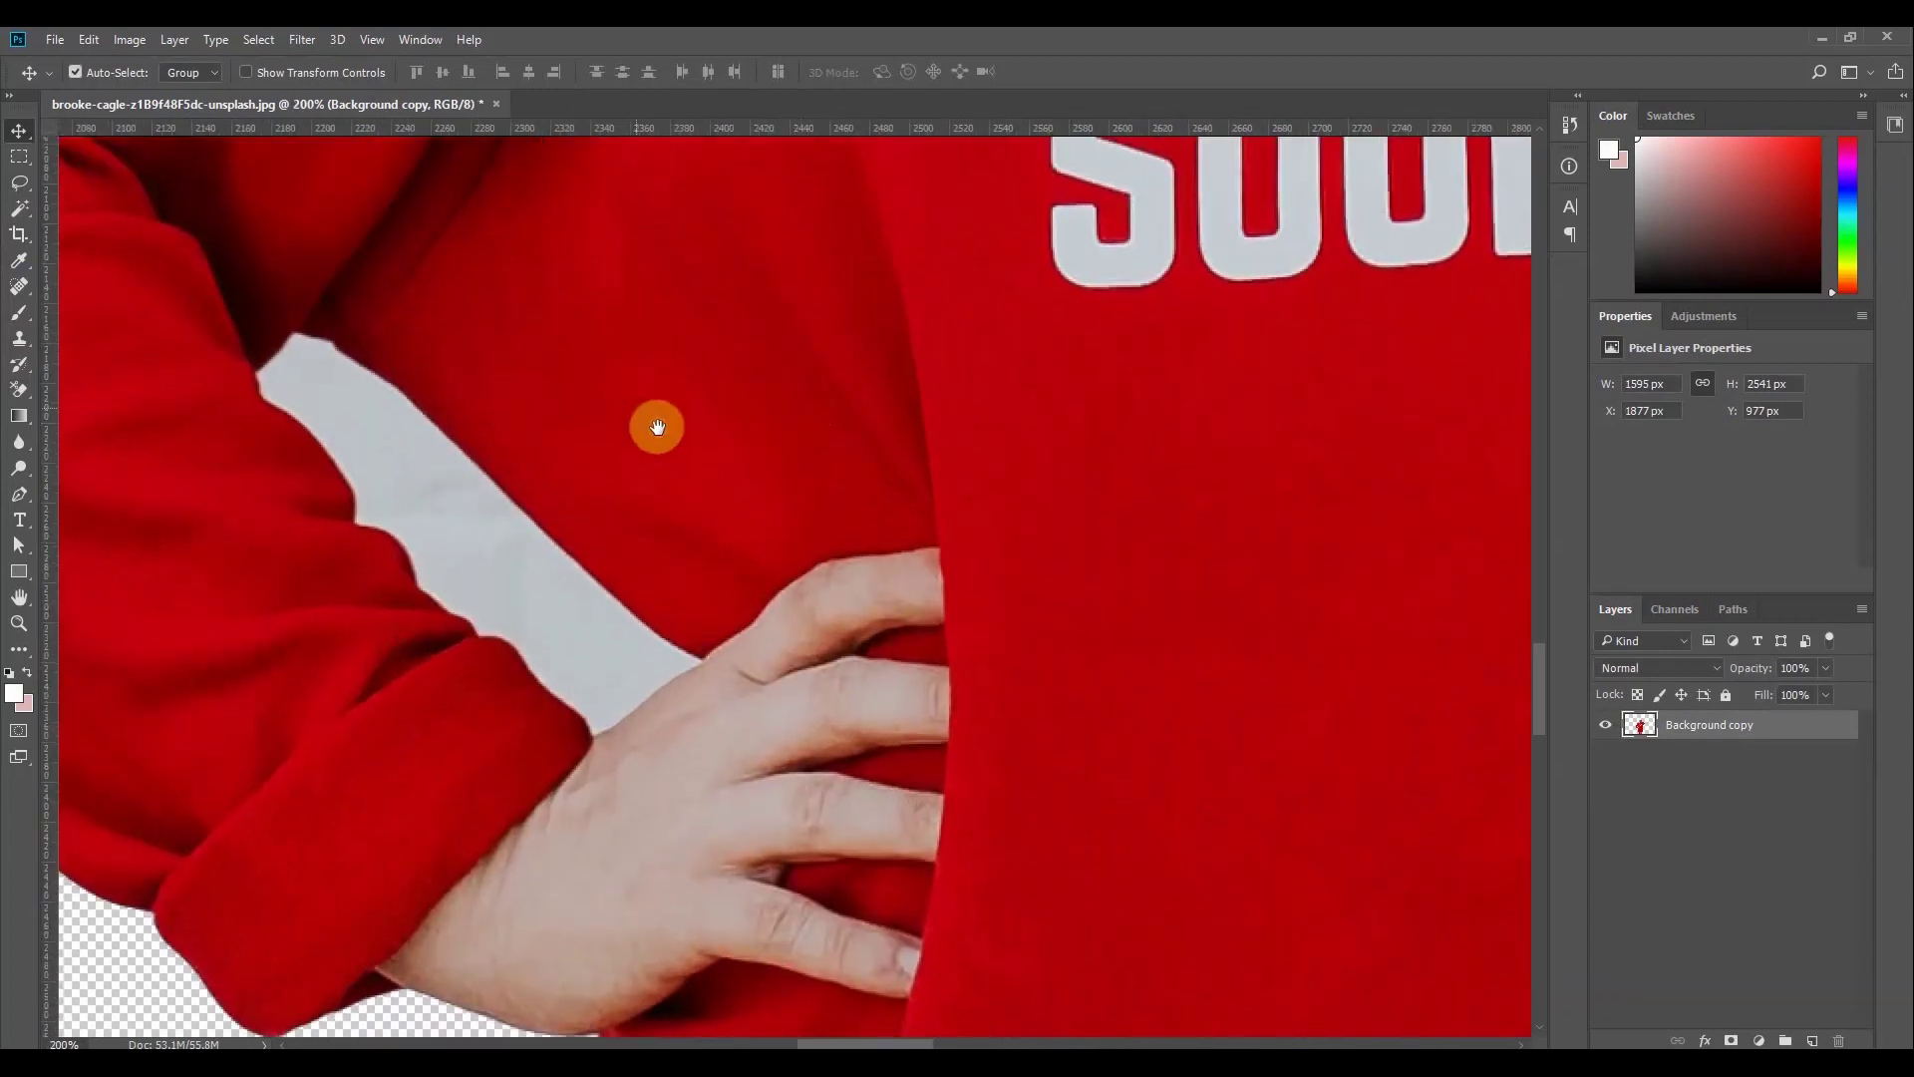
drag(654, 422, 755, 472)
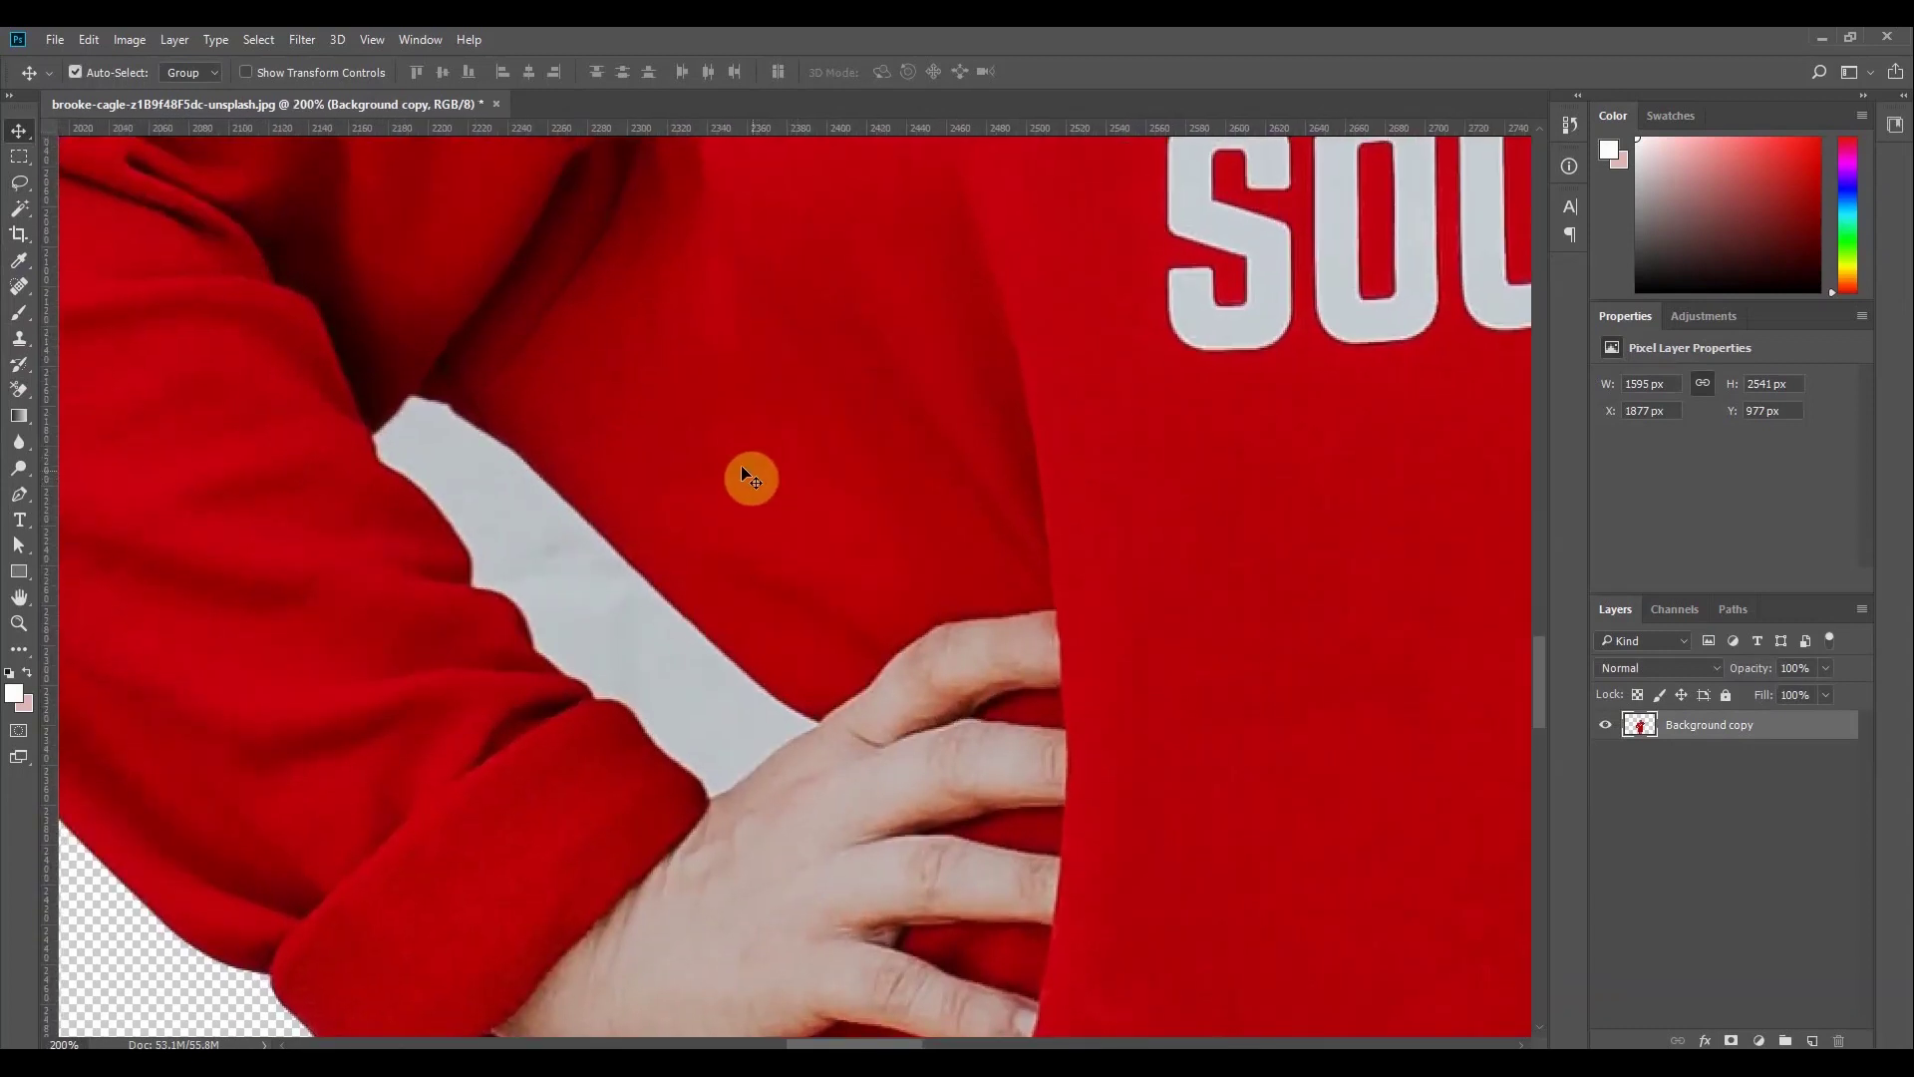
click(16, 191)
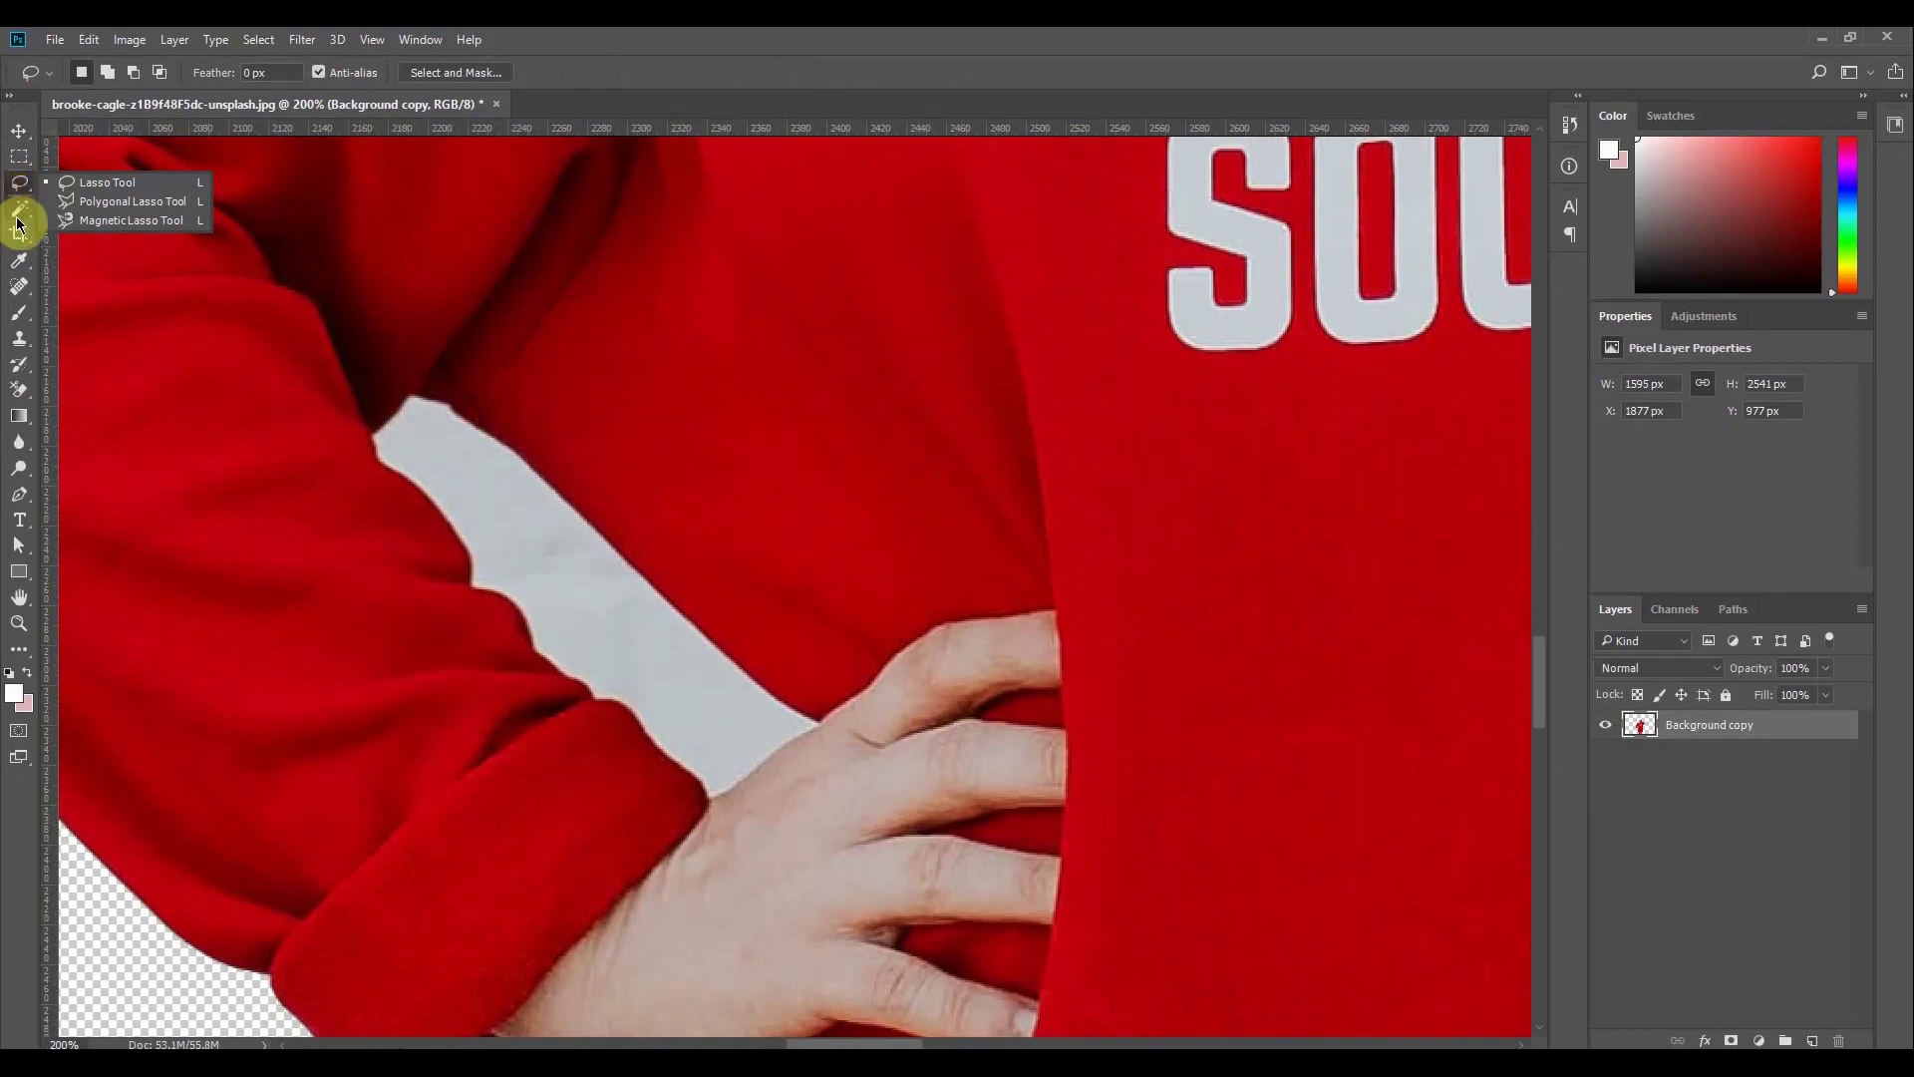
click(17, 213)
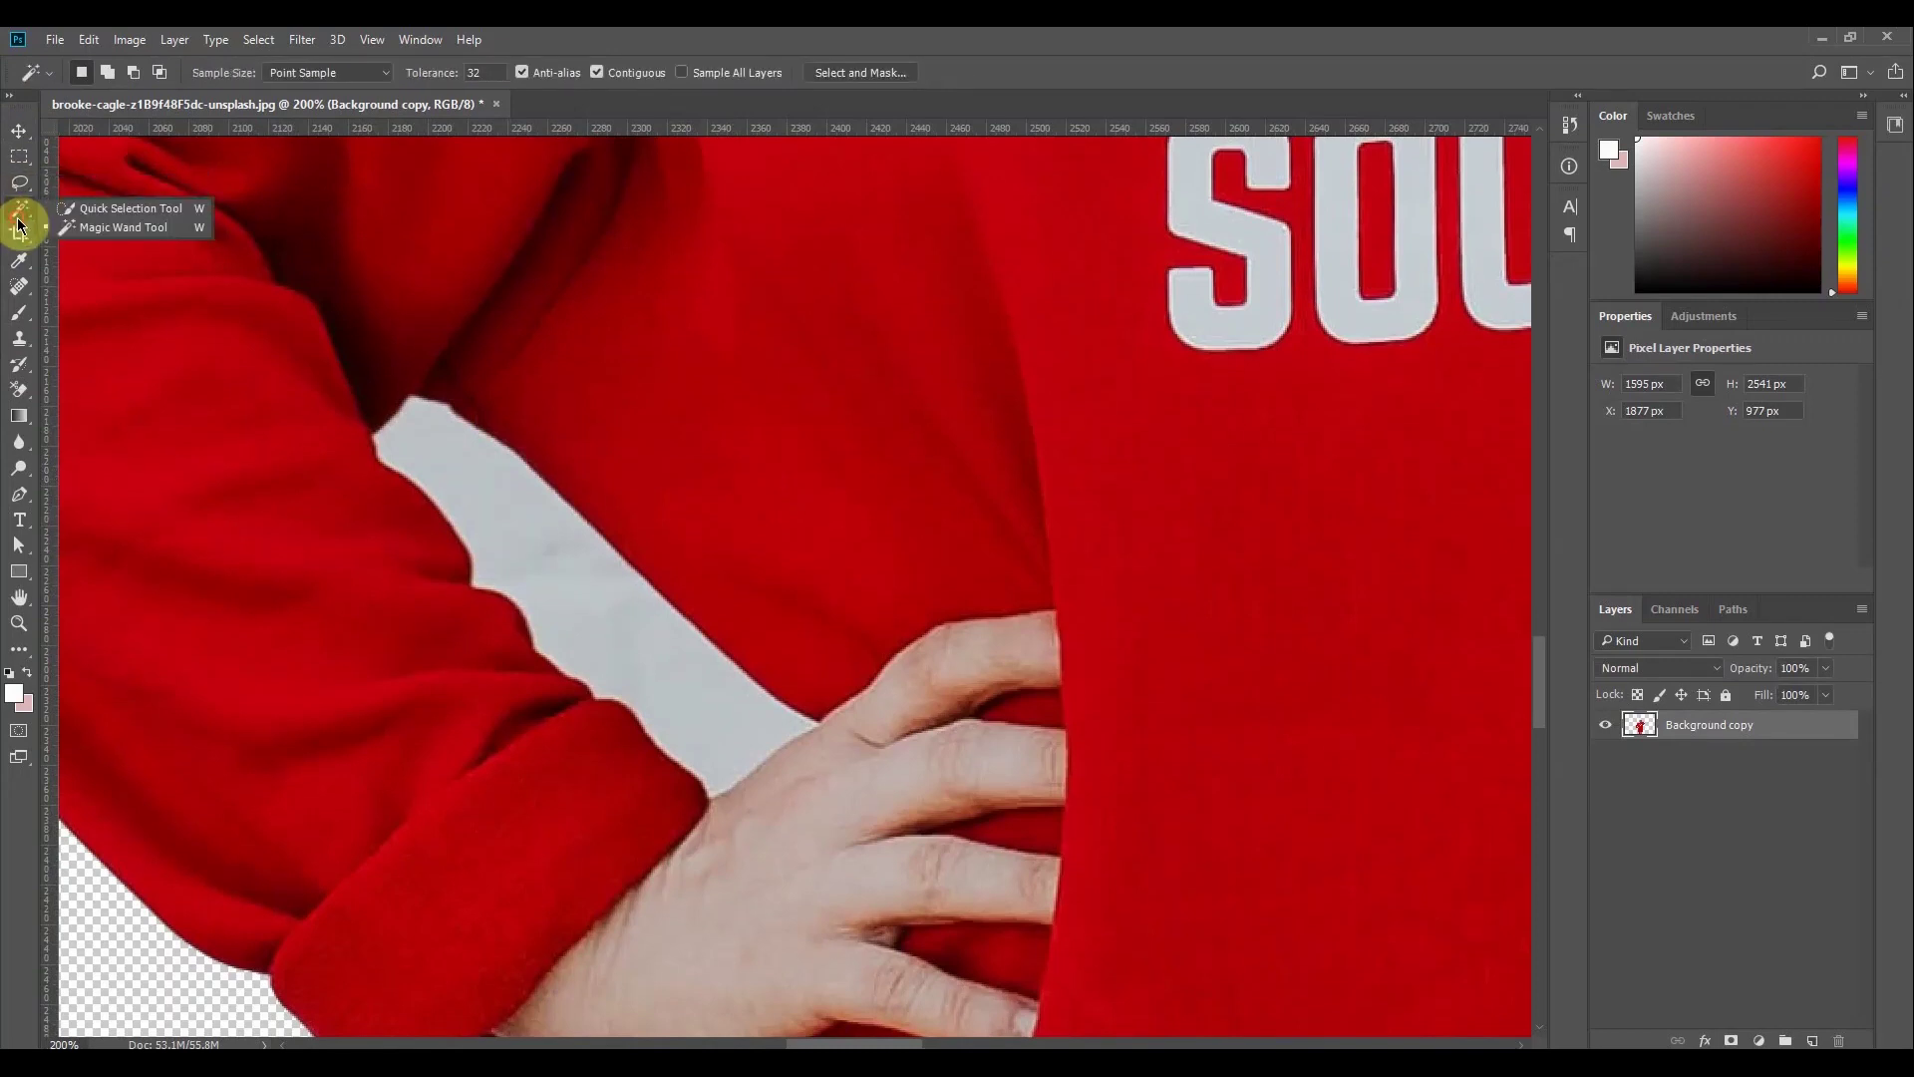
click(114, 226)
click(494, 517)
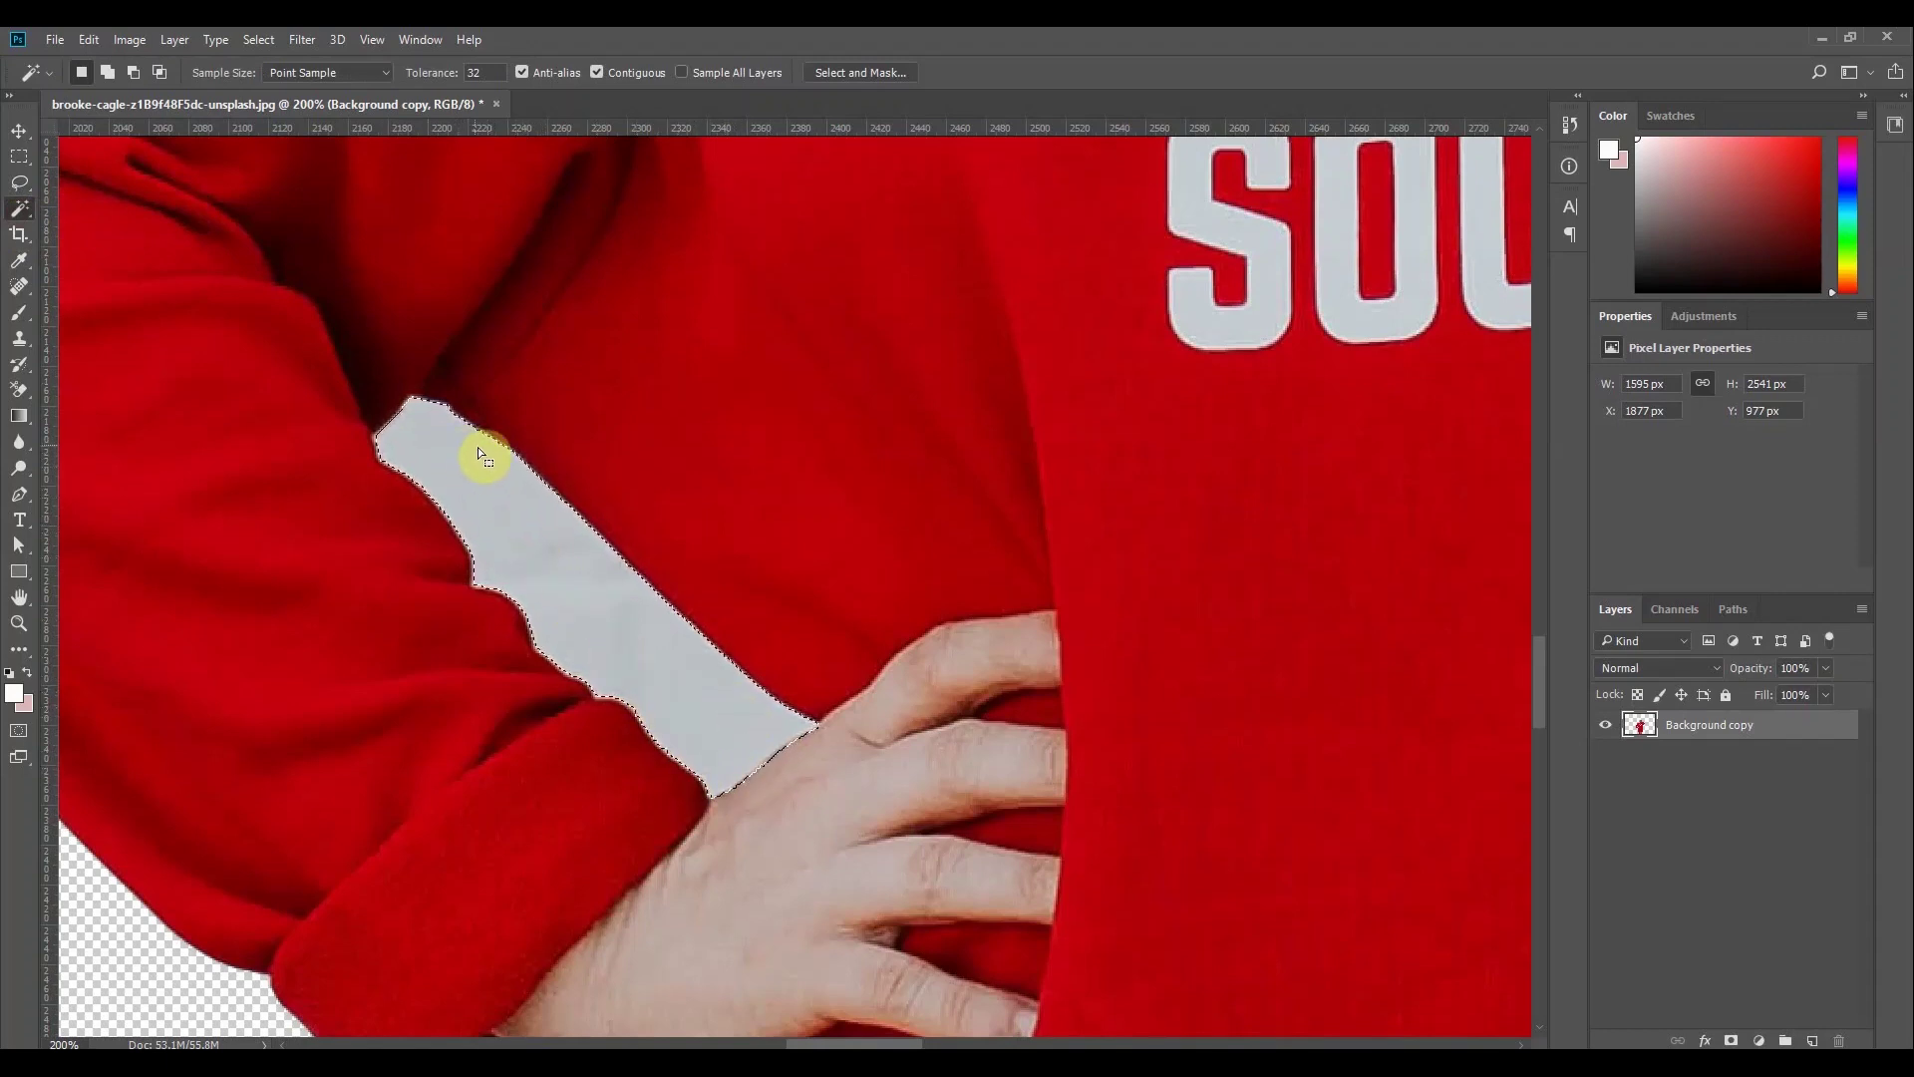
key(Delete)
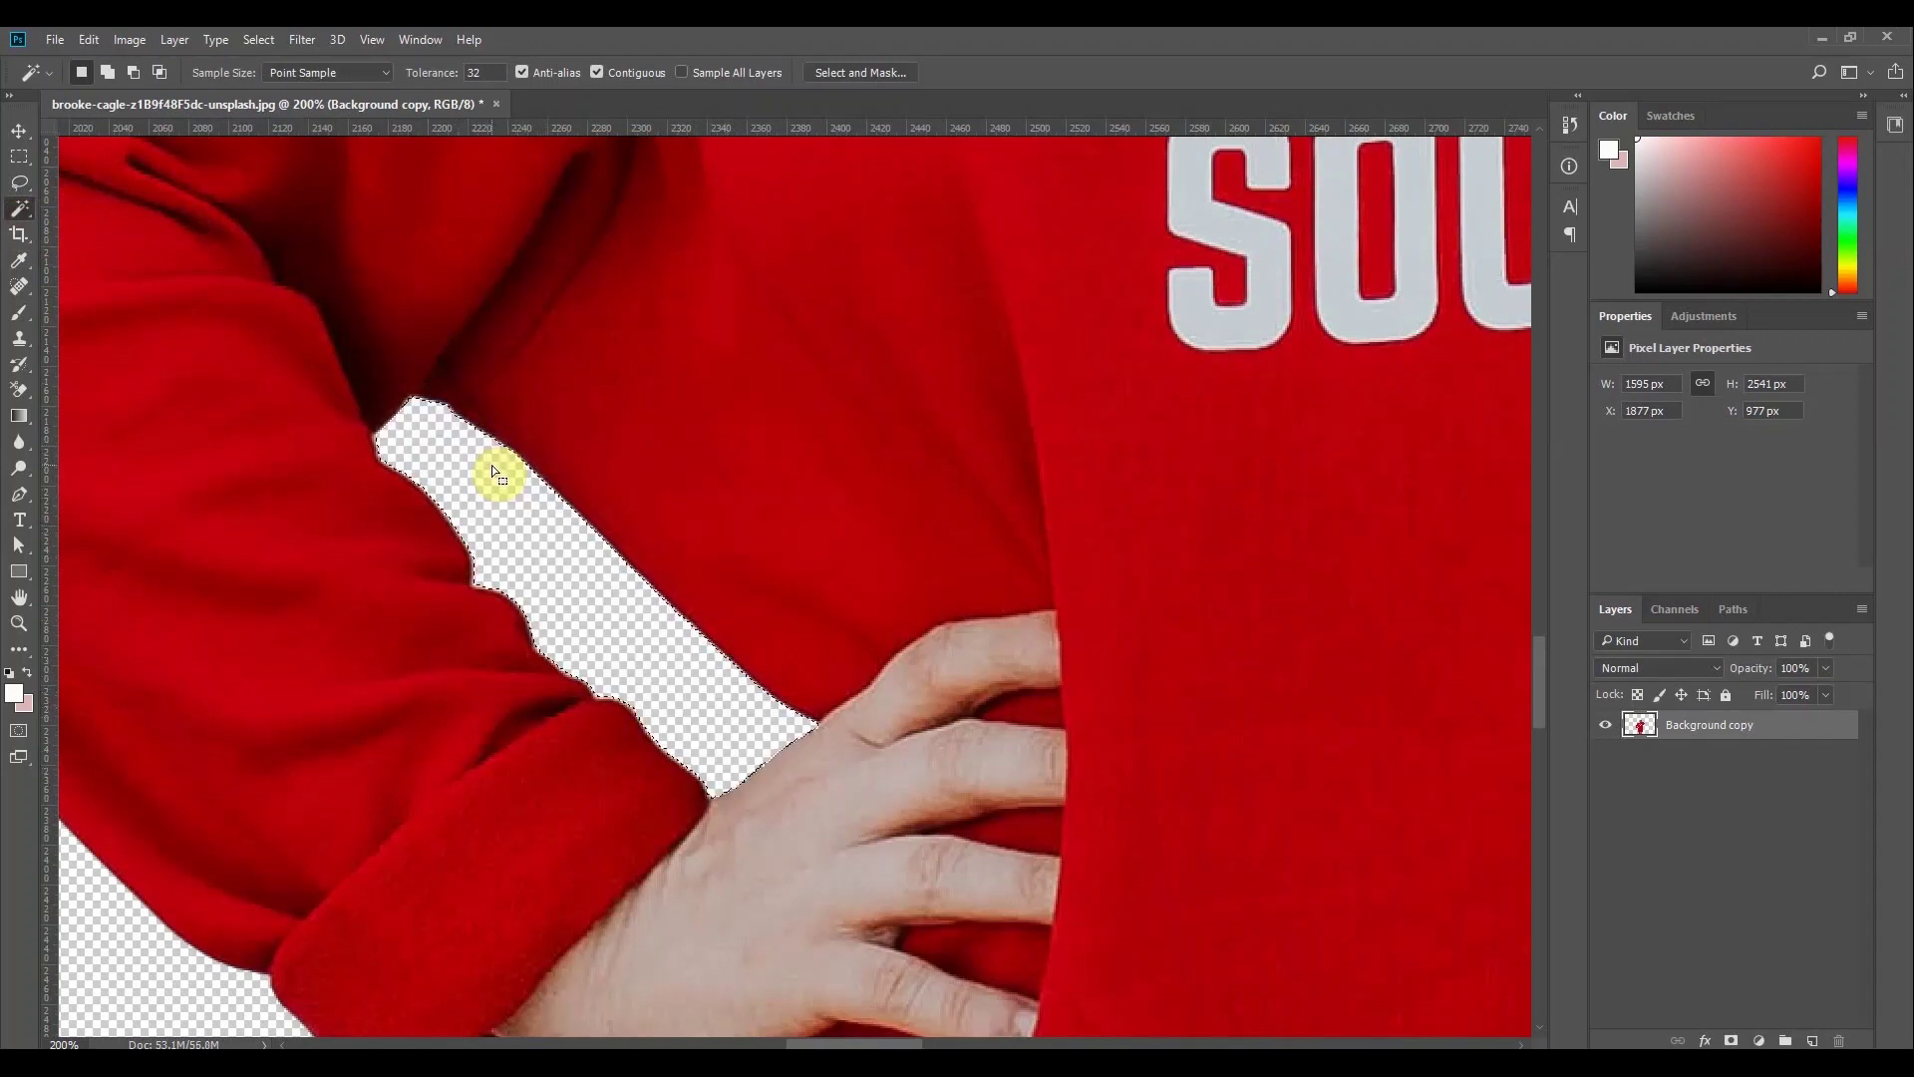
Switch to the Move tool and deselect the cleared gap beside the waist
click(20, 131)
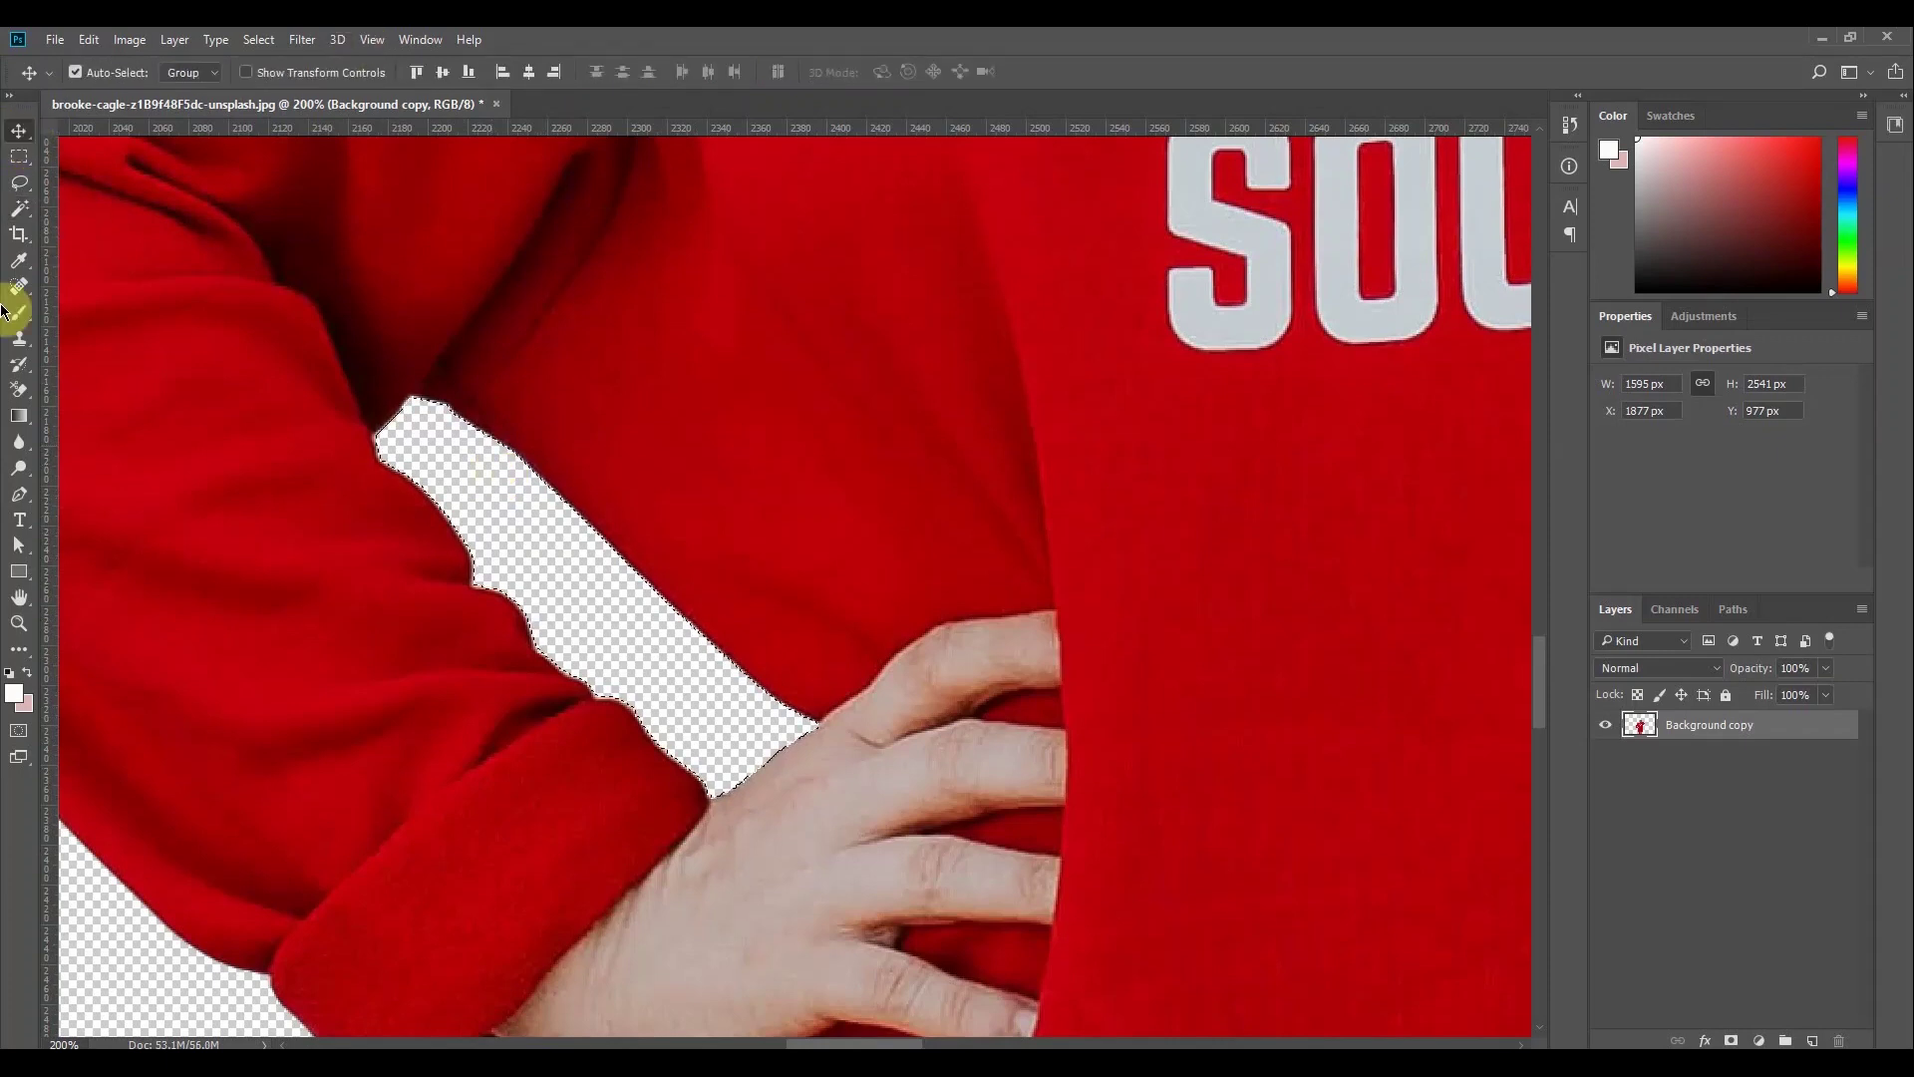
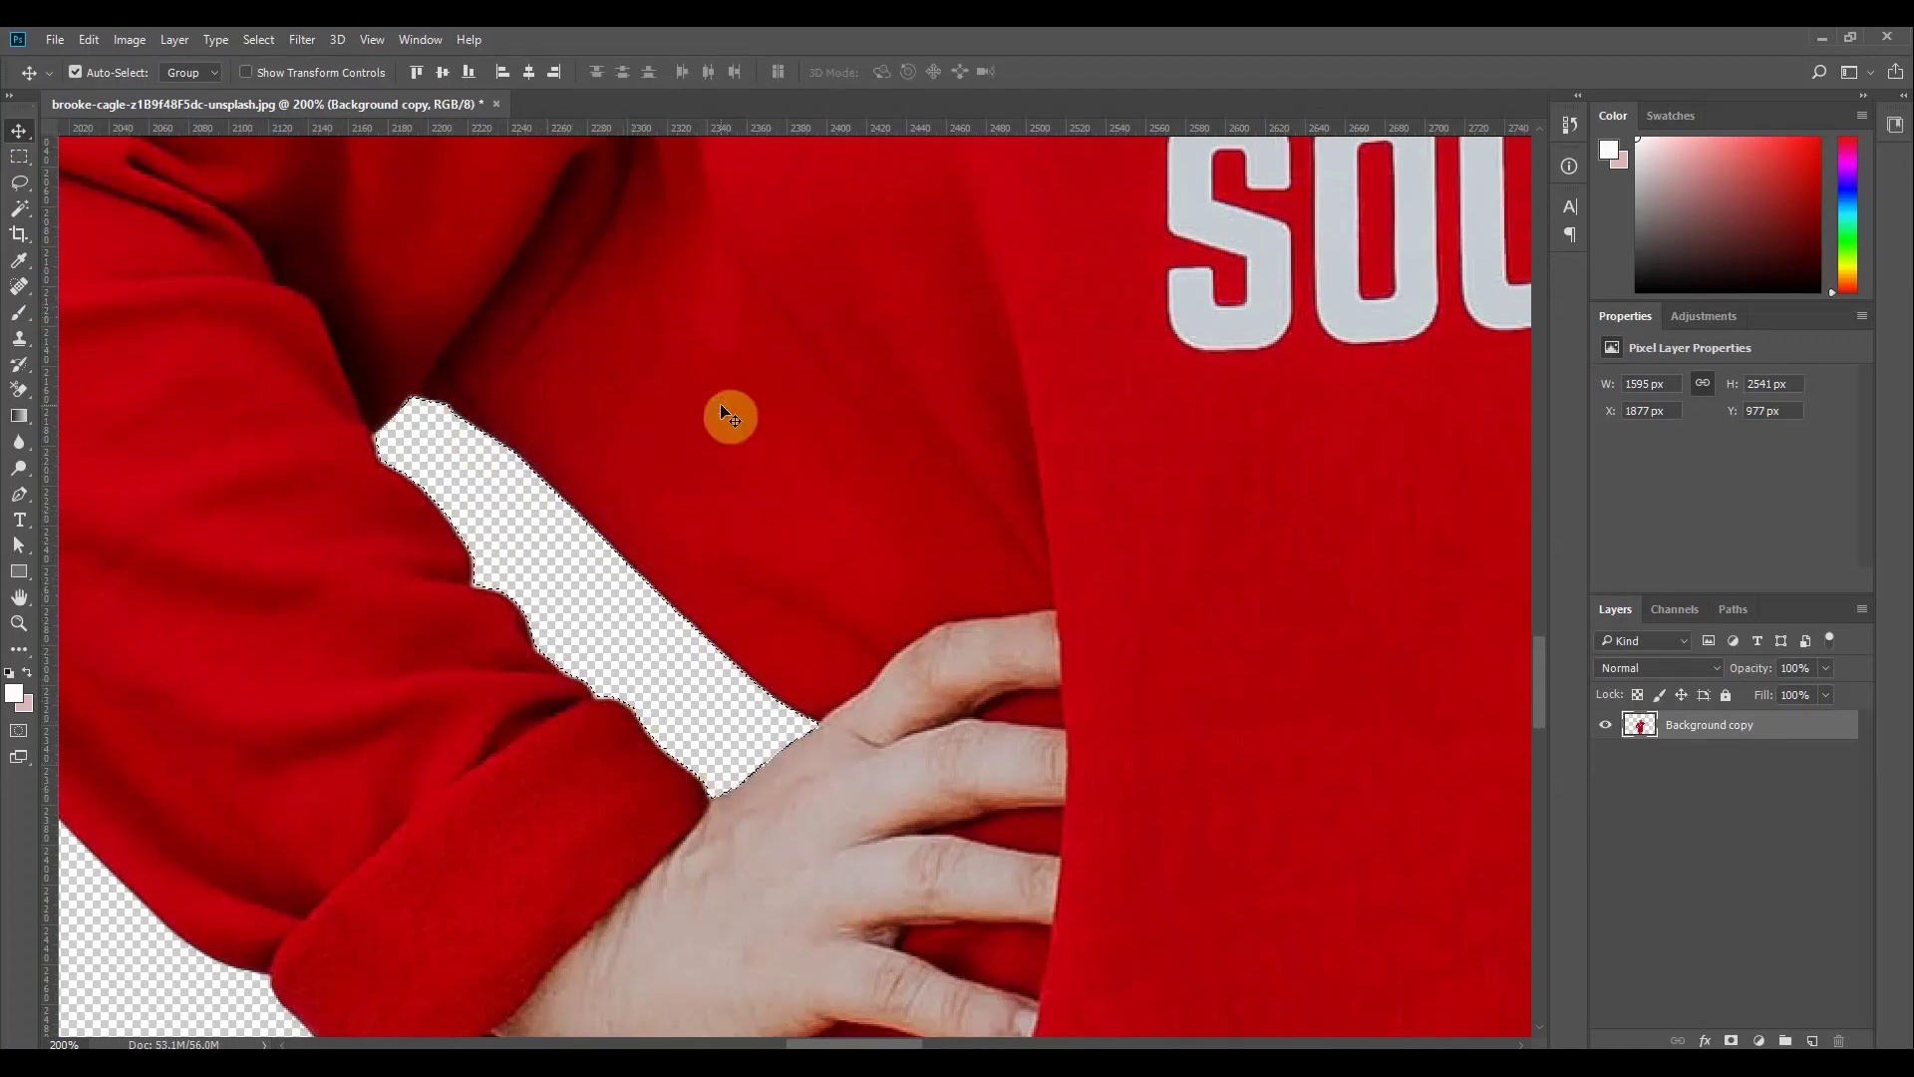
click(258, 40)
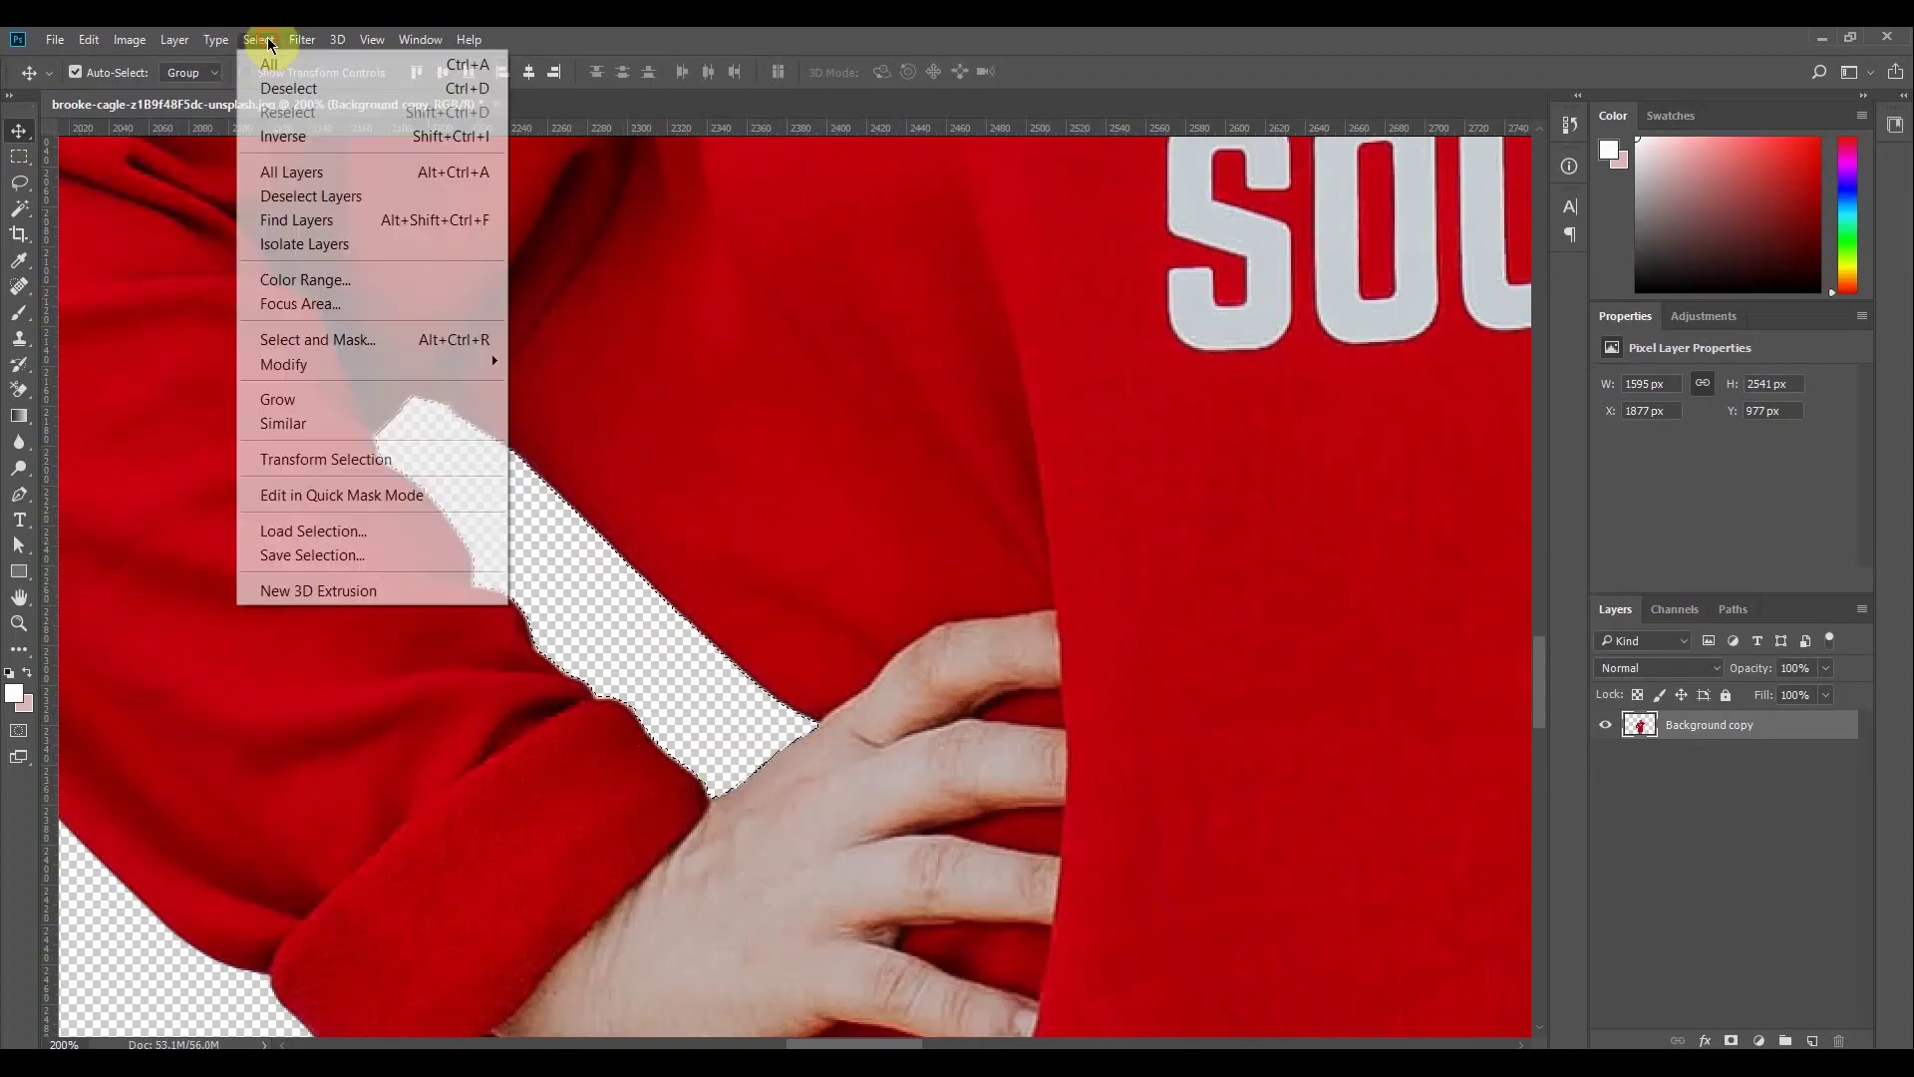
click(276, 95)
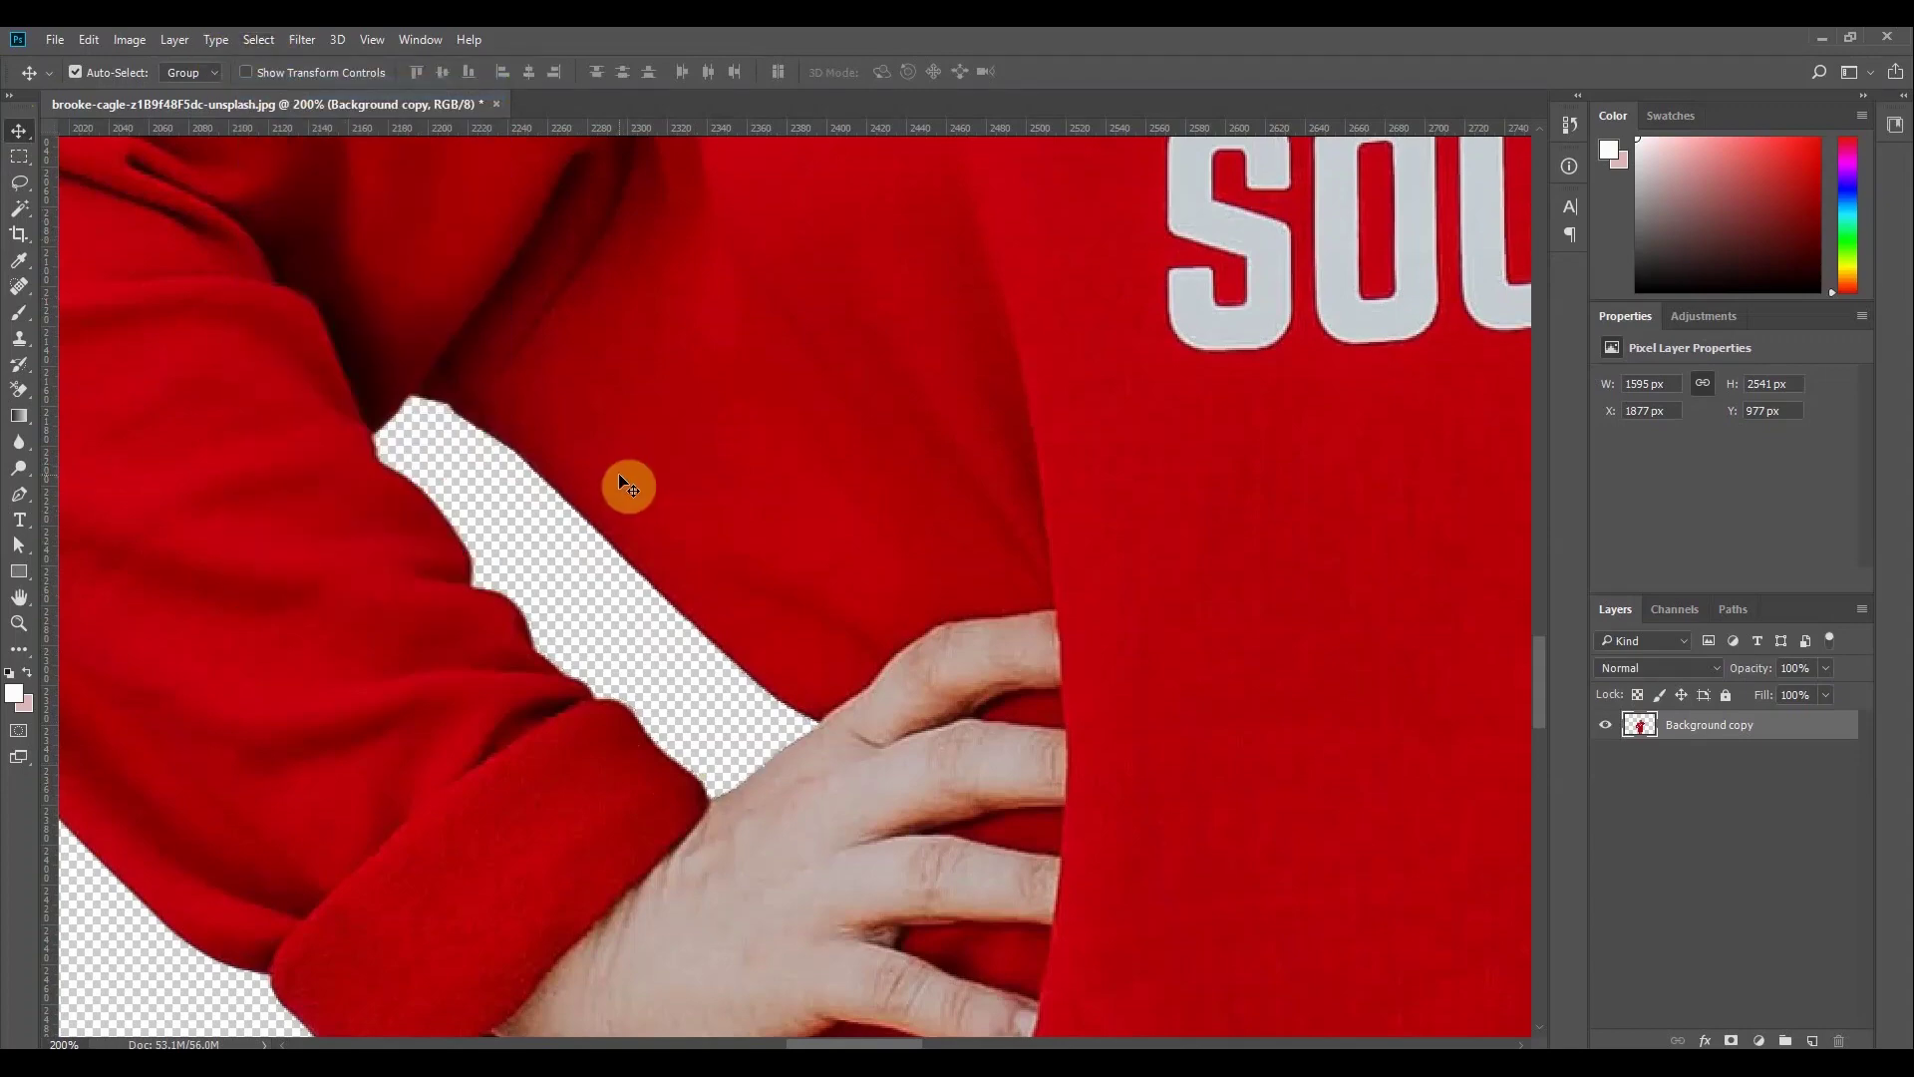
Crop the canvas closely around the model, leaving narrow margins at both elbows and above the head, and return to the Move tool
scroll(1336, 703, down, 5)
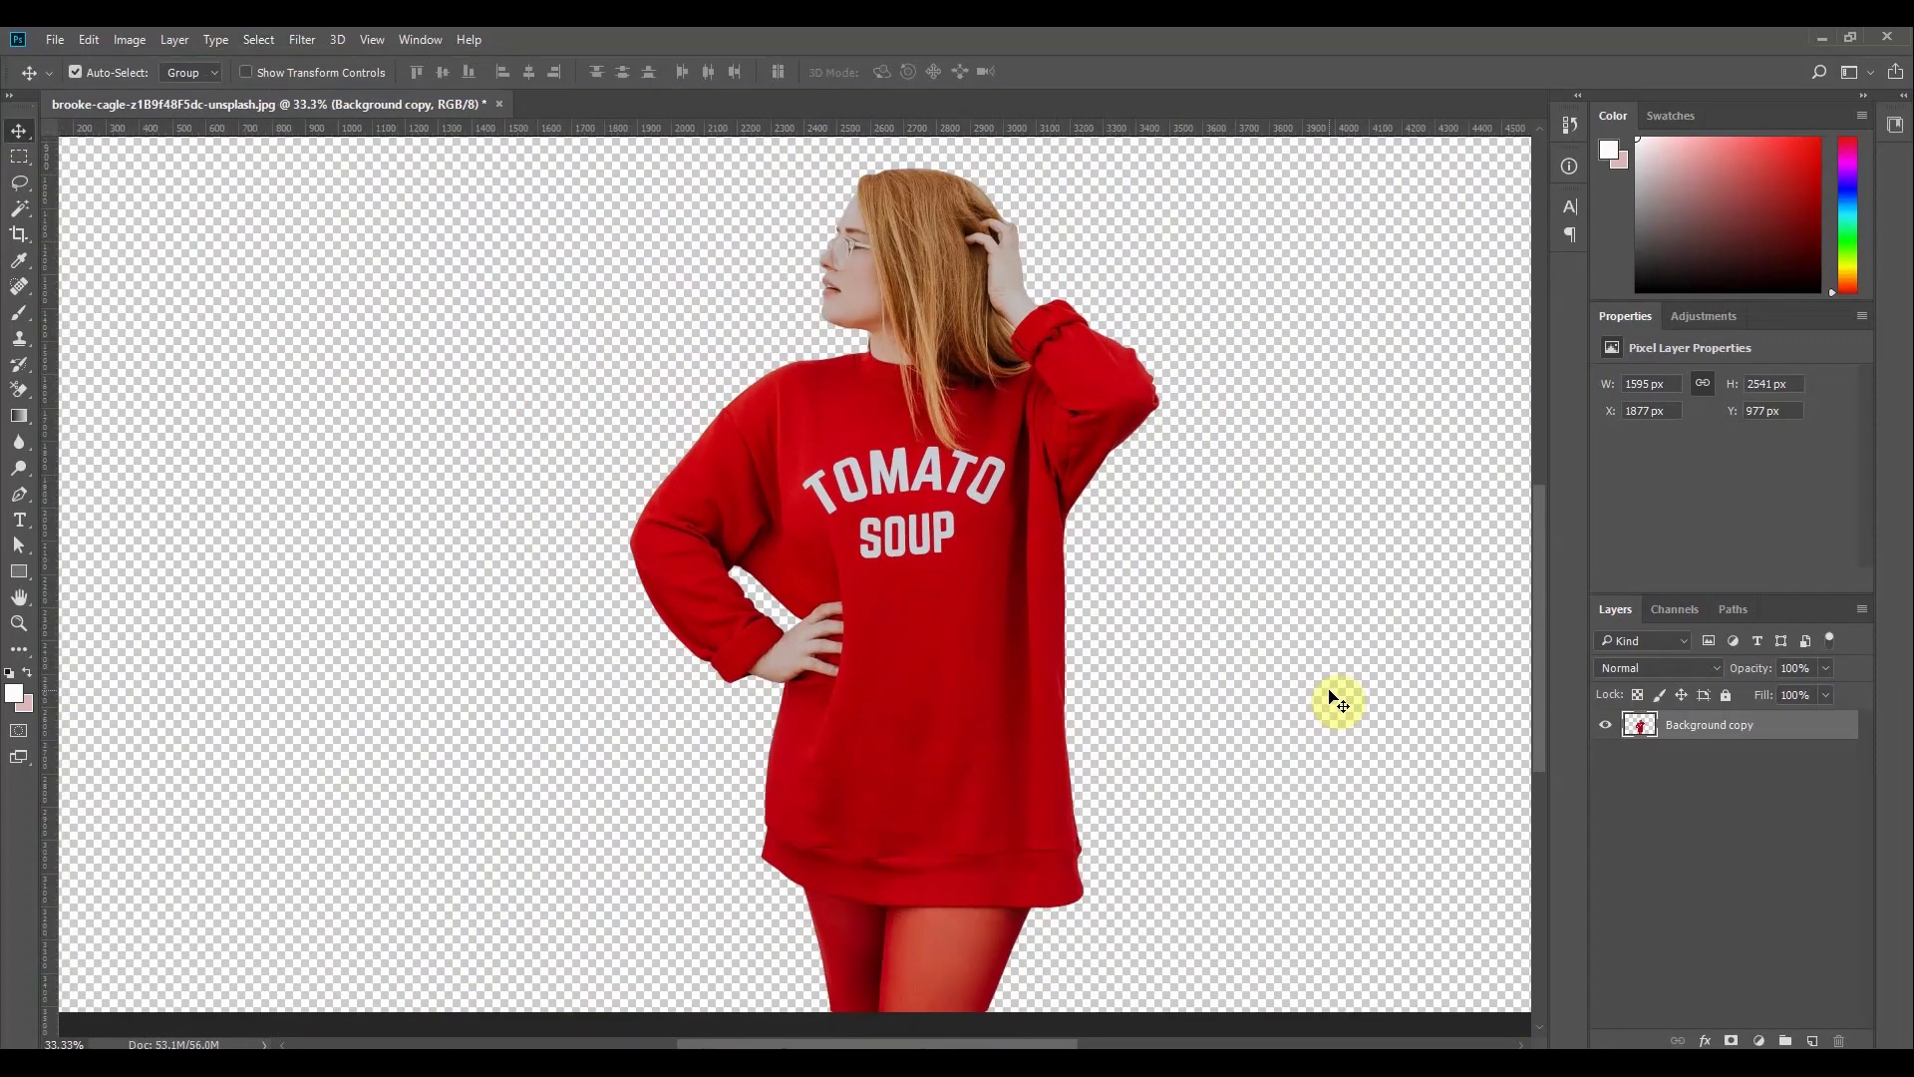
drag(983, 662, 766, 755)
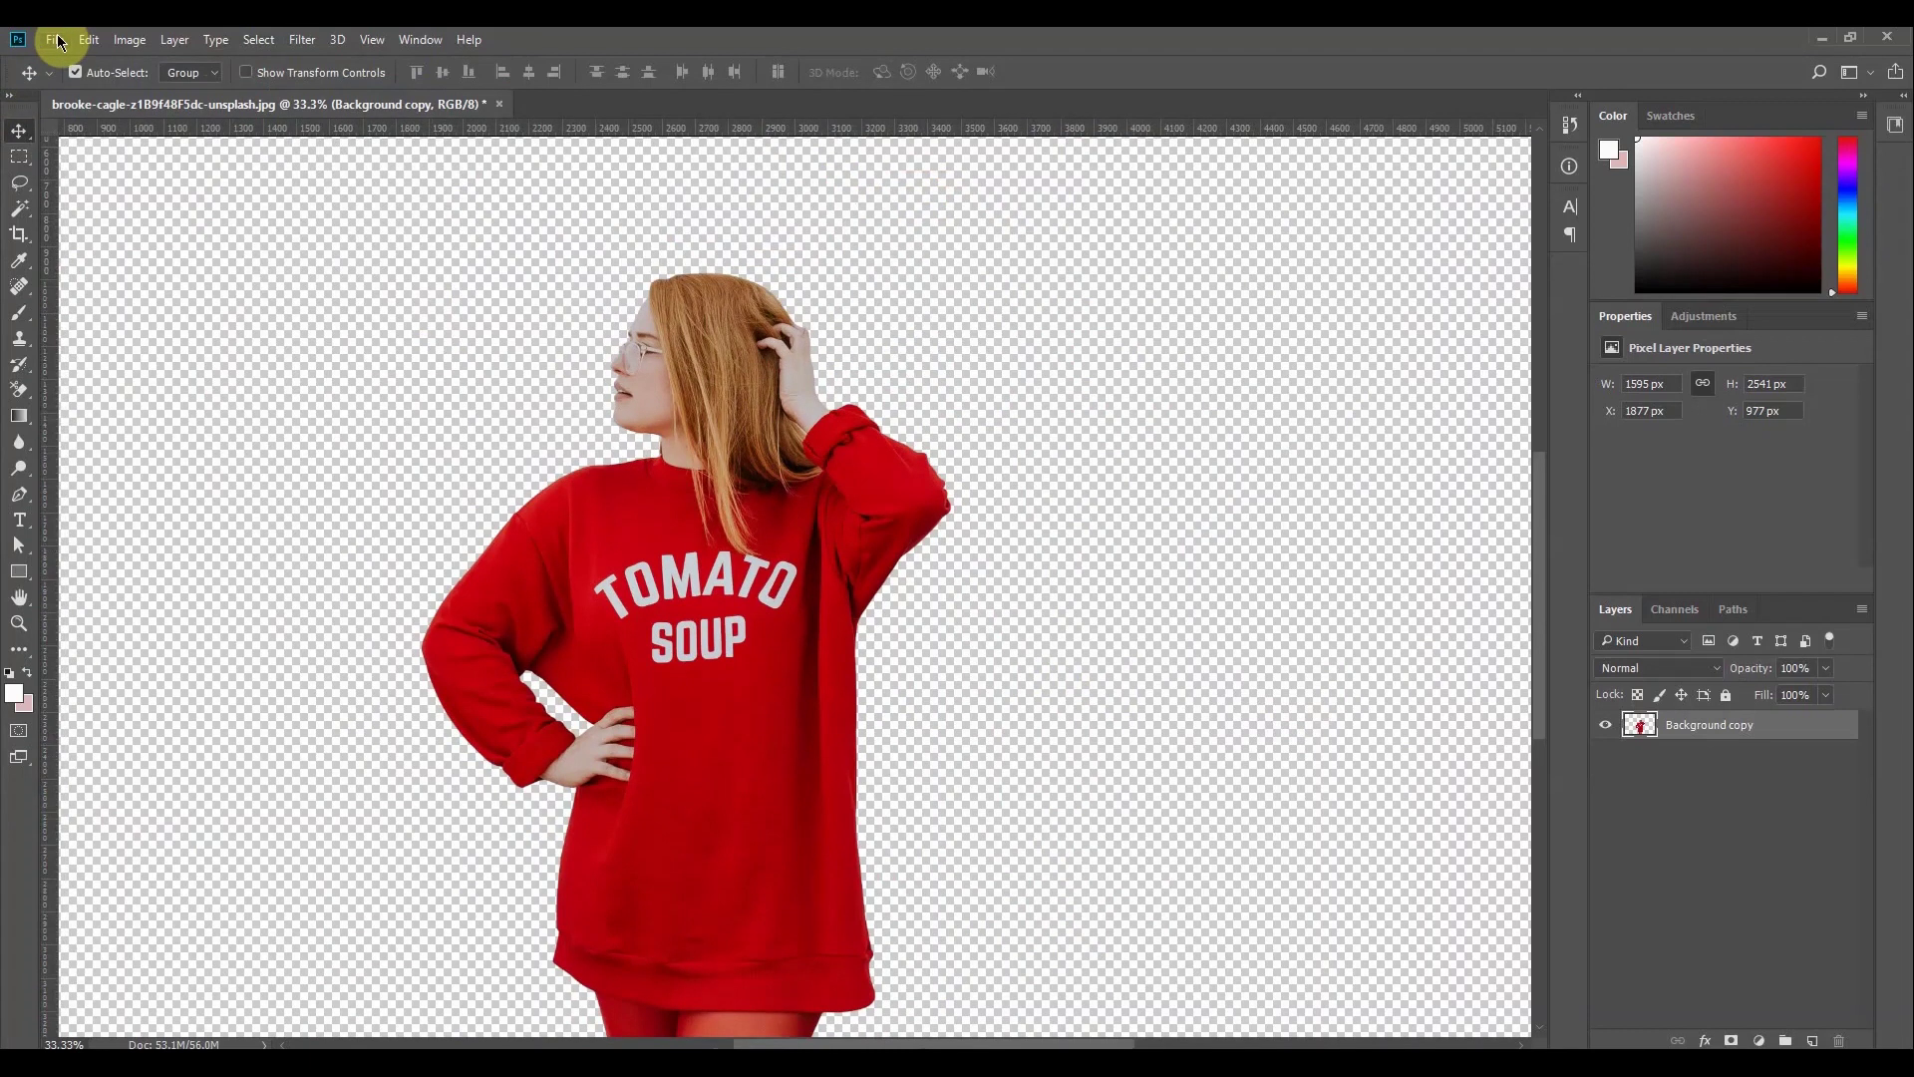
click(16, 237)
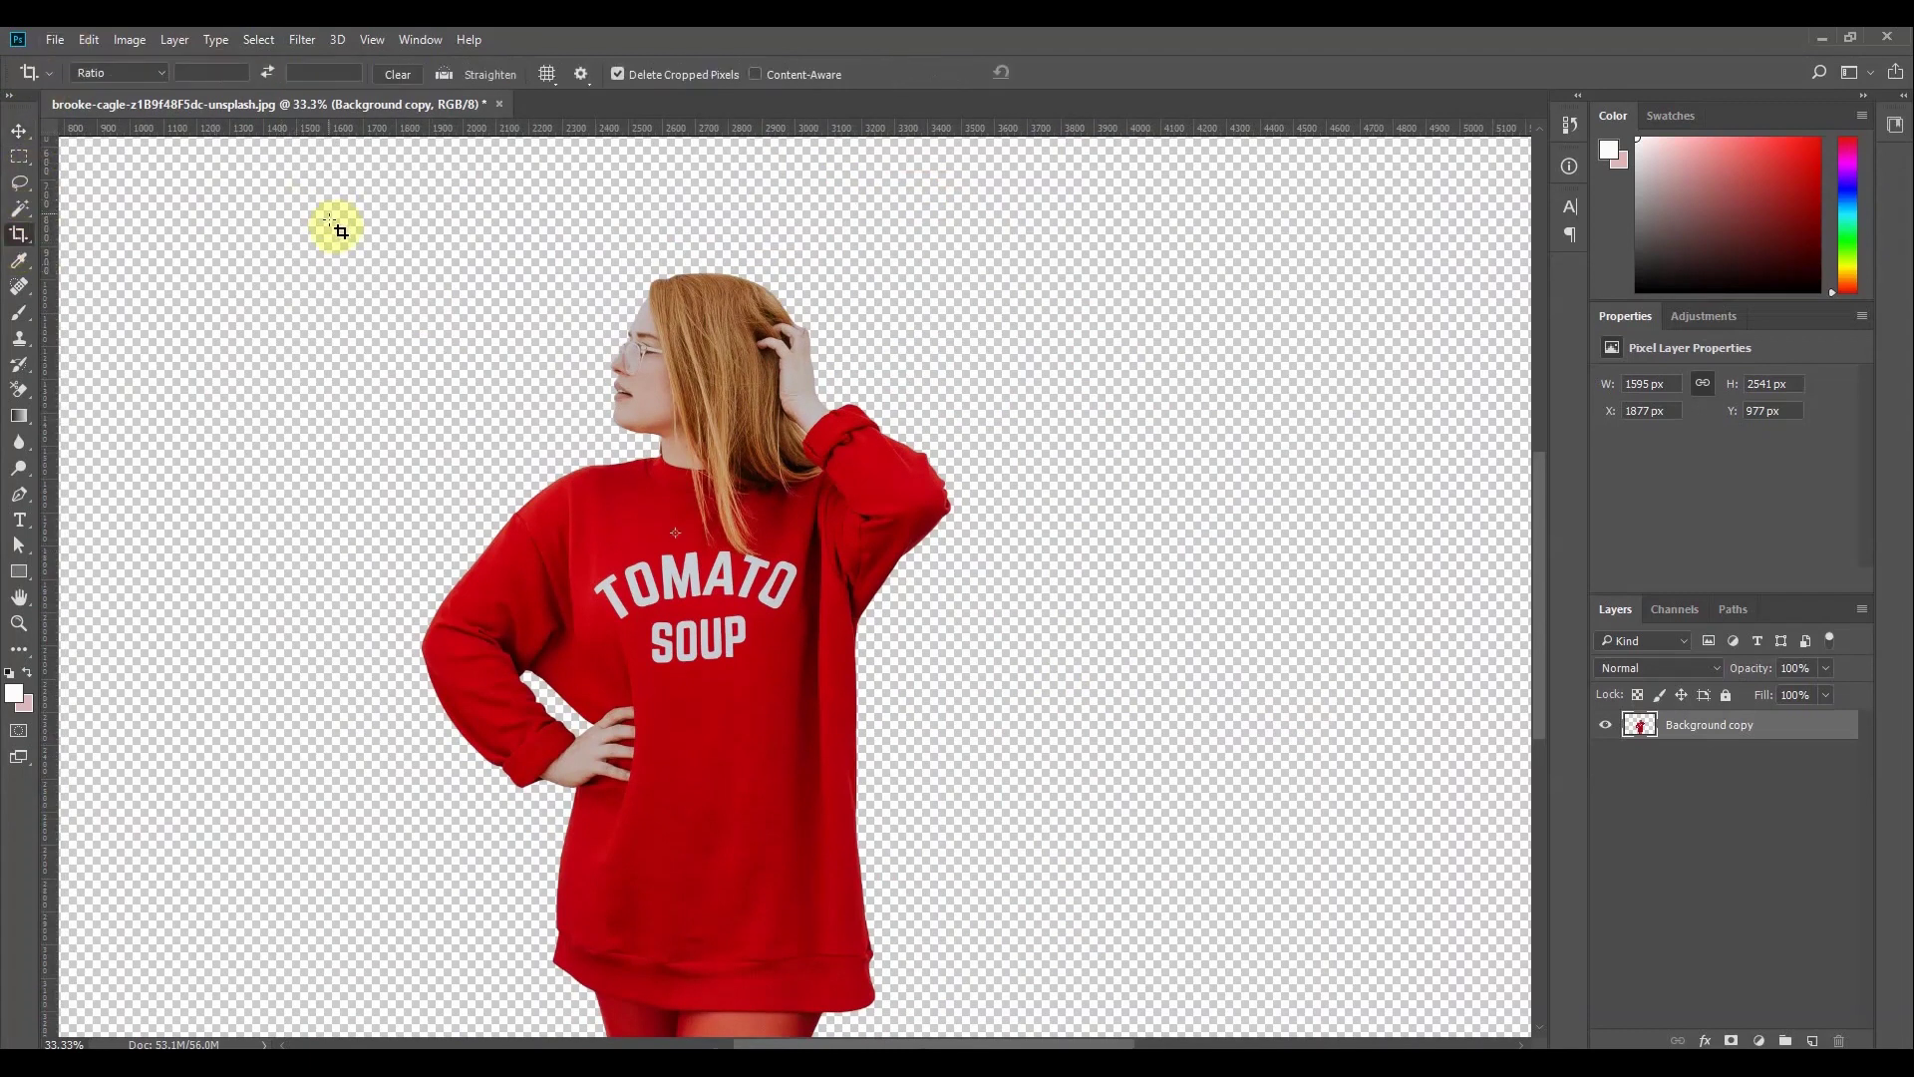
drag(331, 221, 1110, 980)
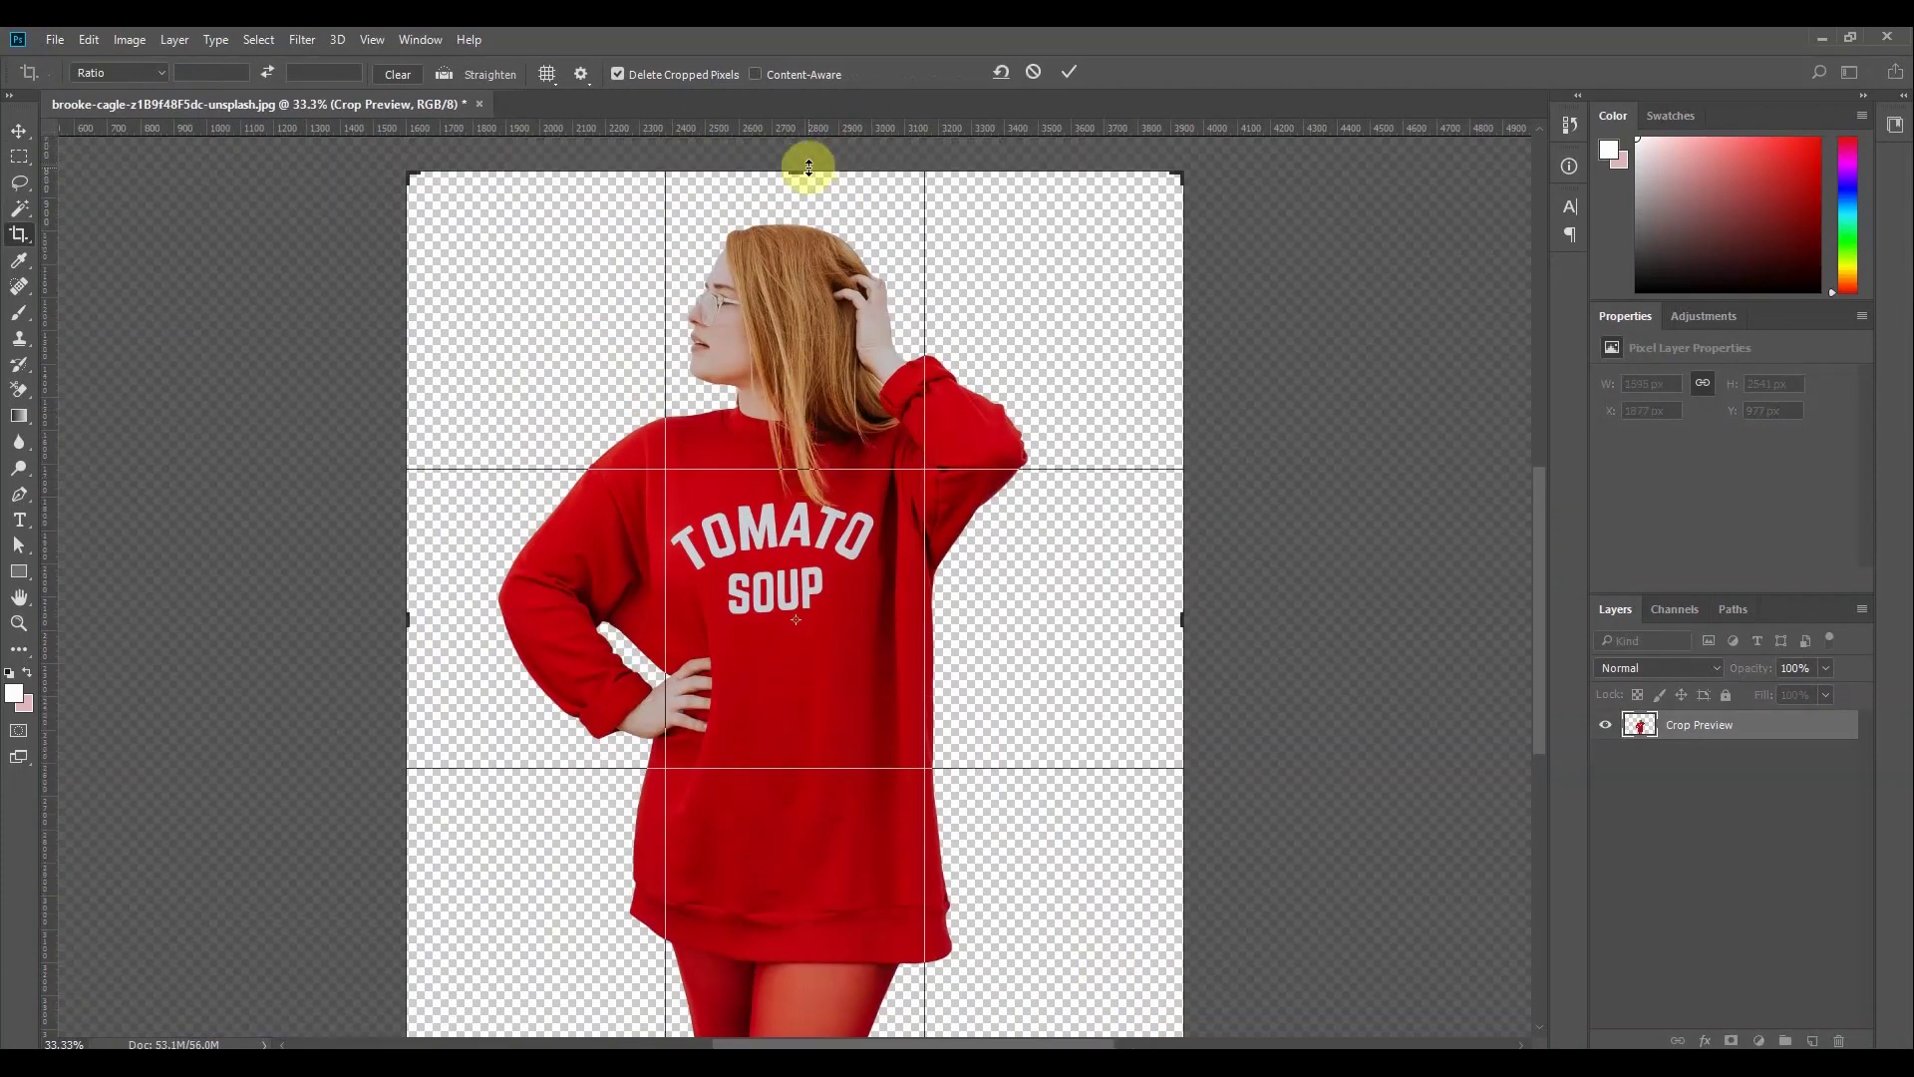
drag(402, 622, 446, 620)
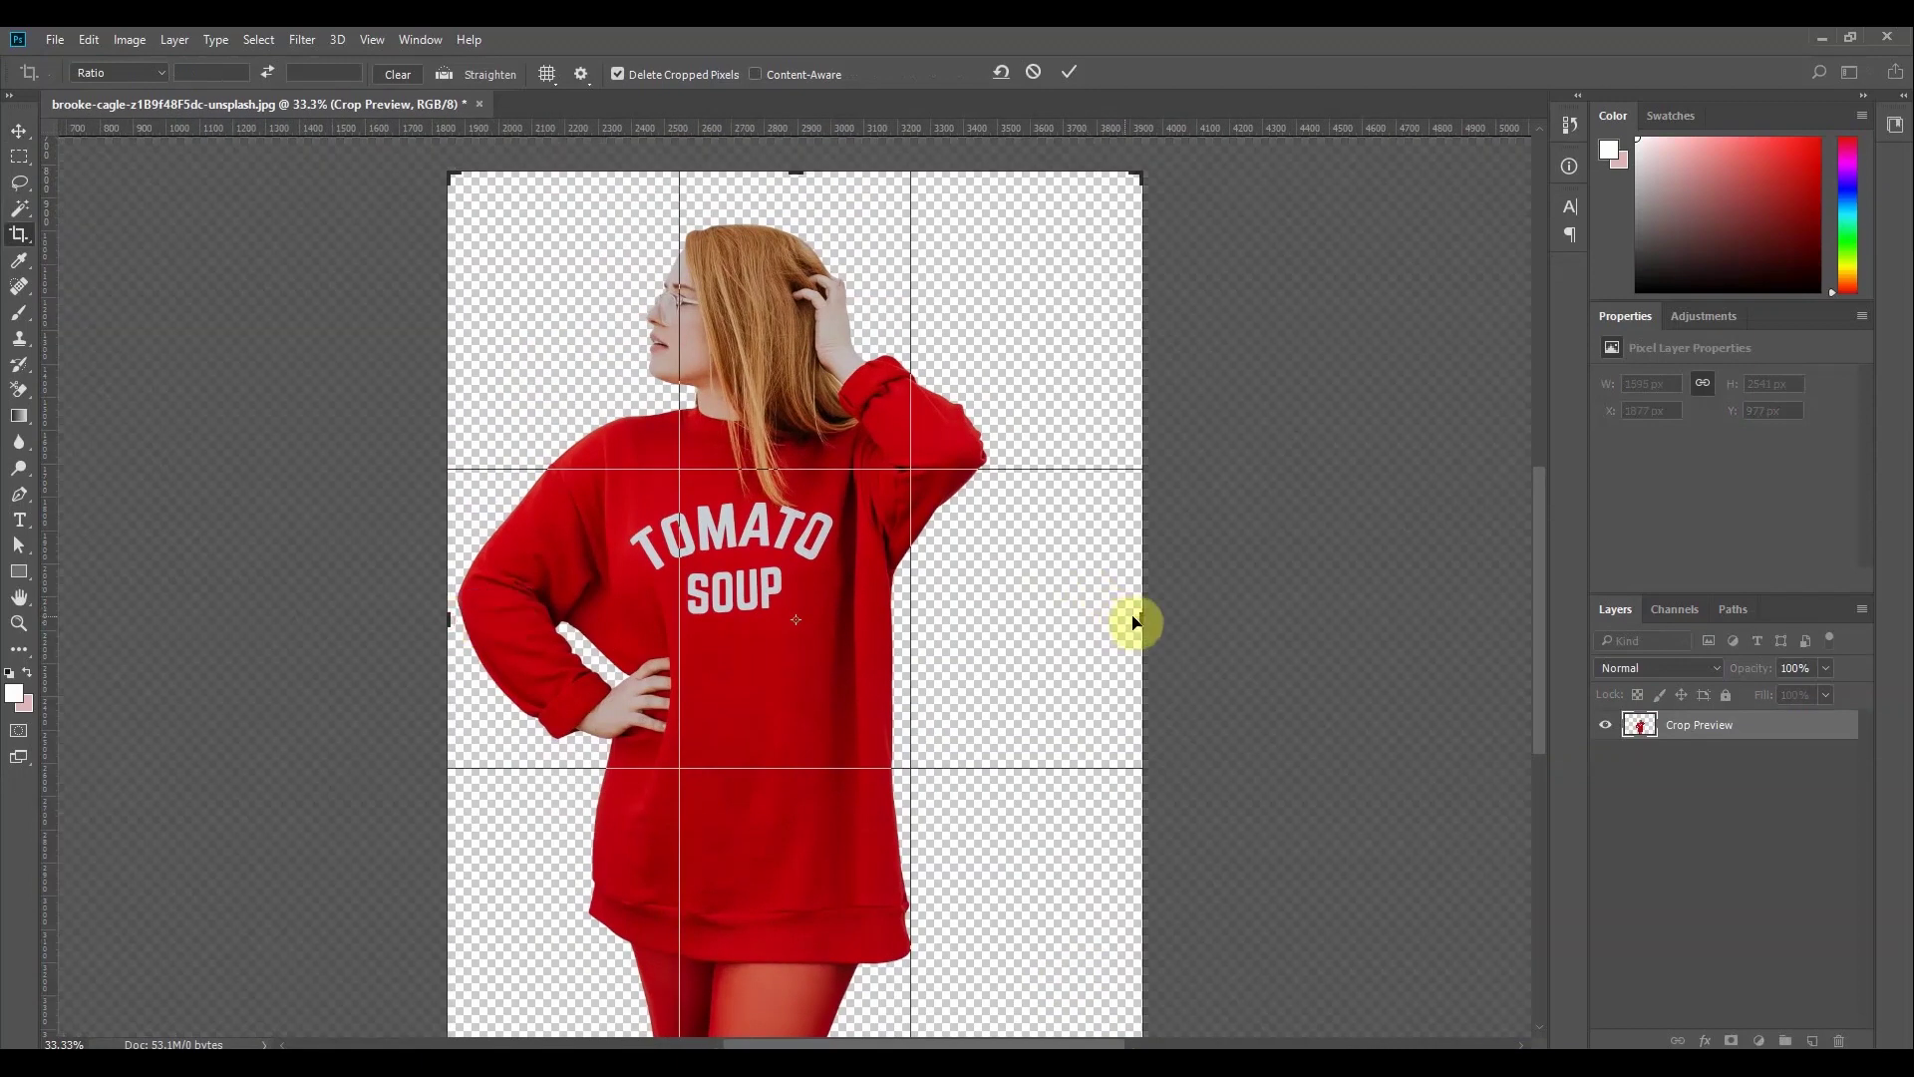
drag(1137, 616, 1071, 632)
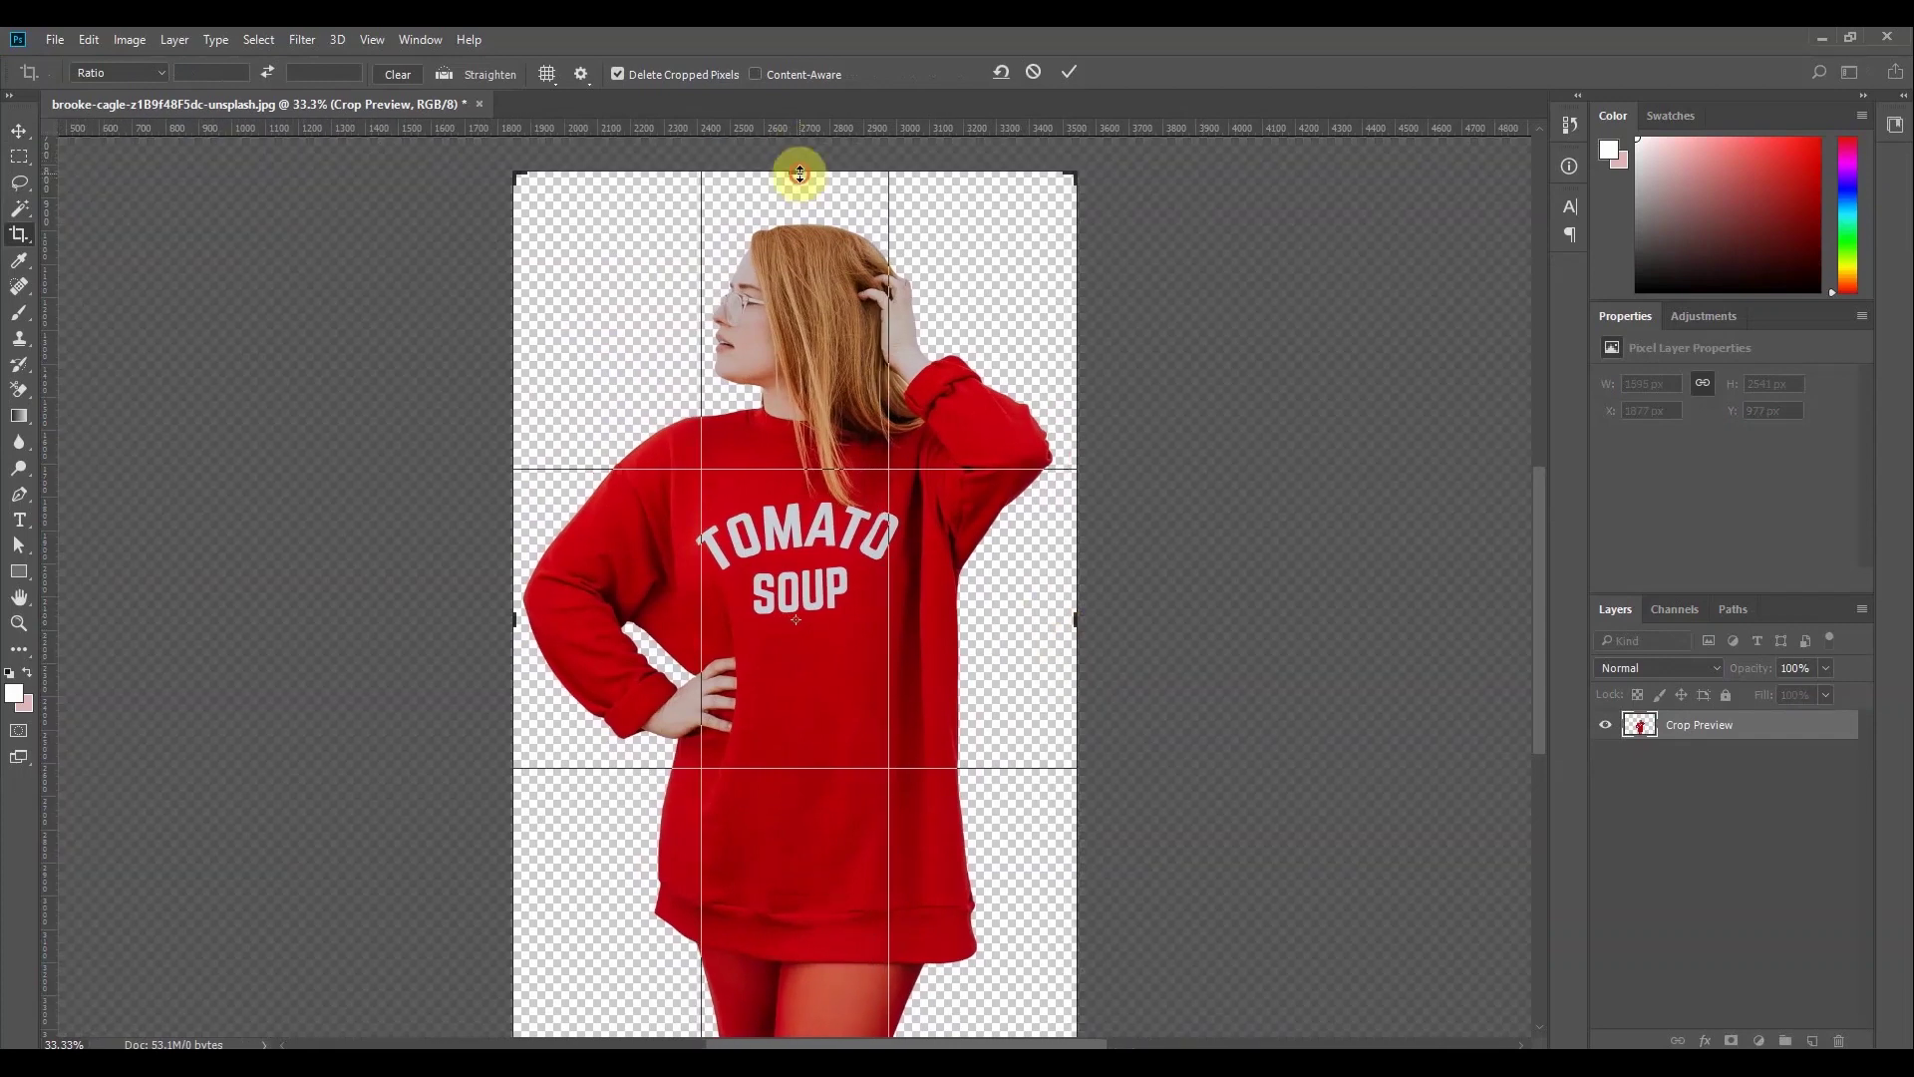
drag(800, 173, 803, 212)
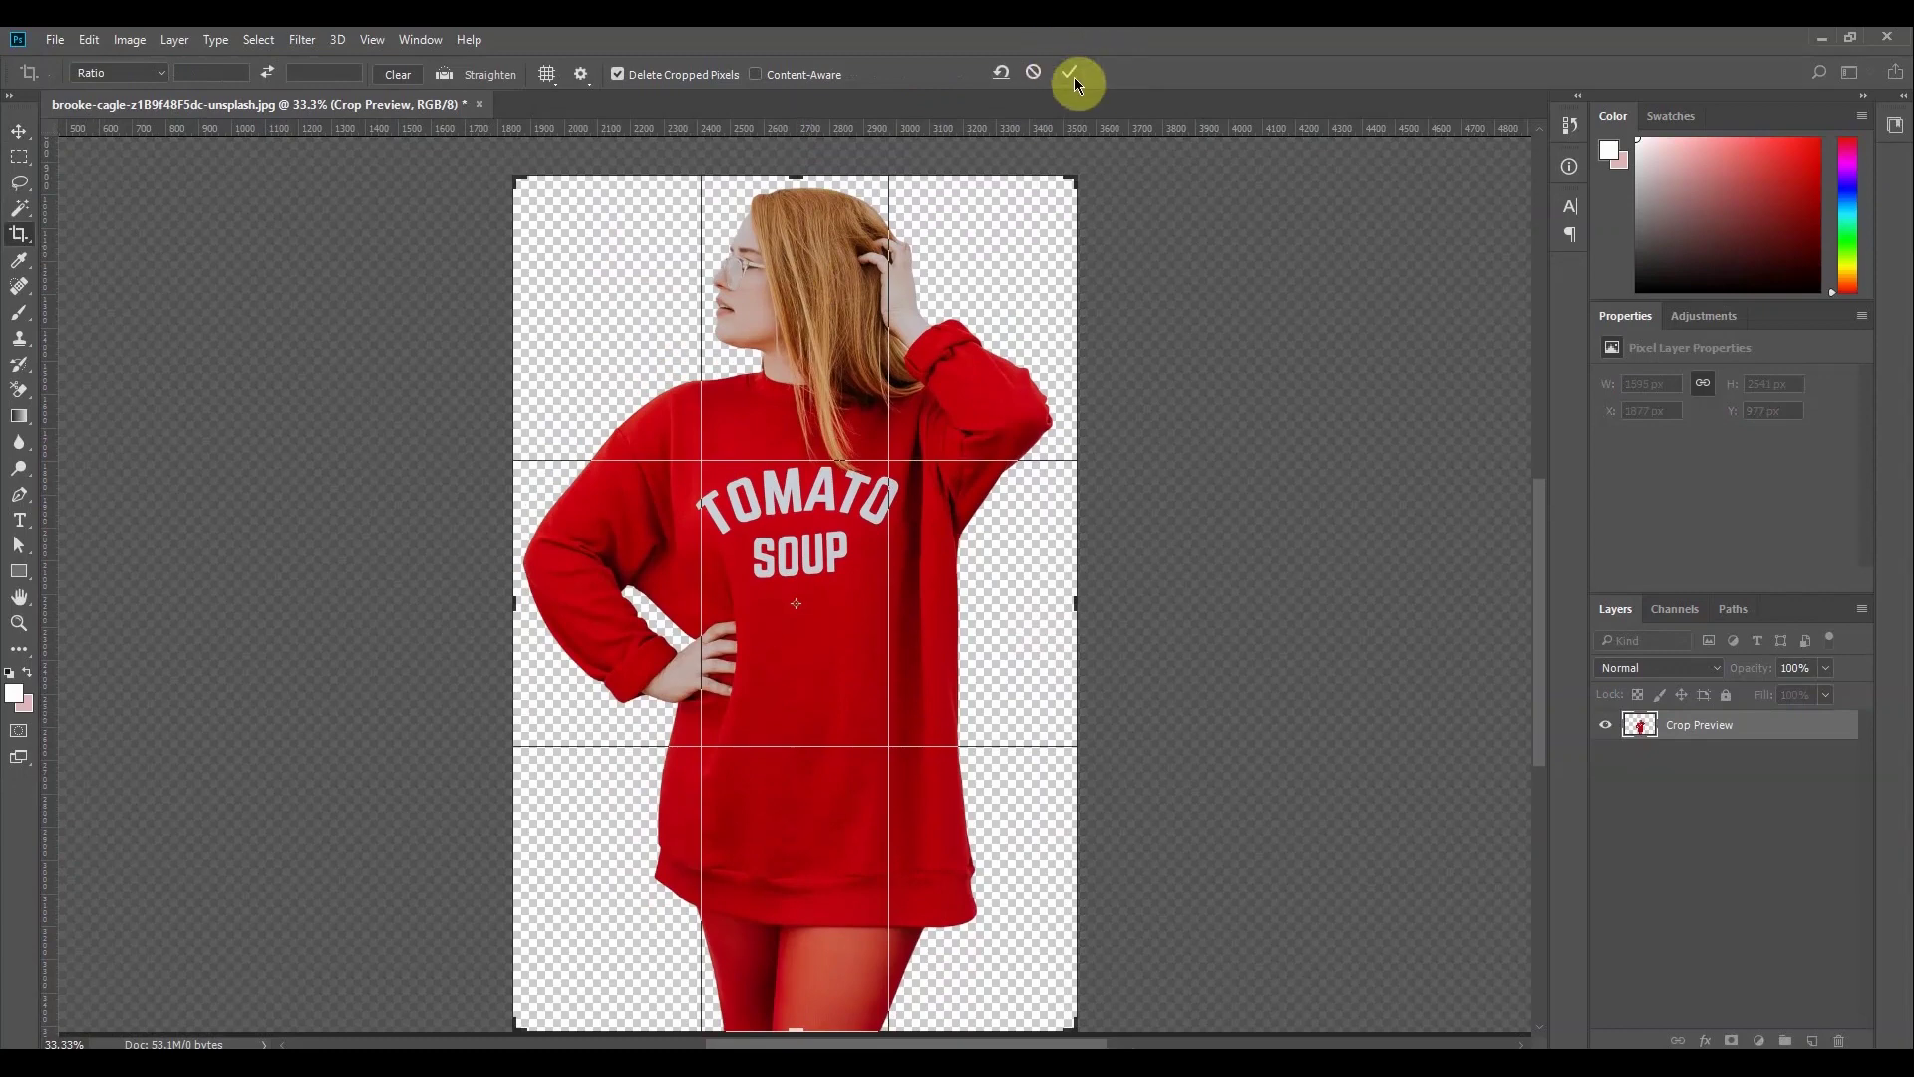
click(1071, 74)
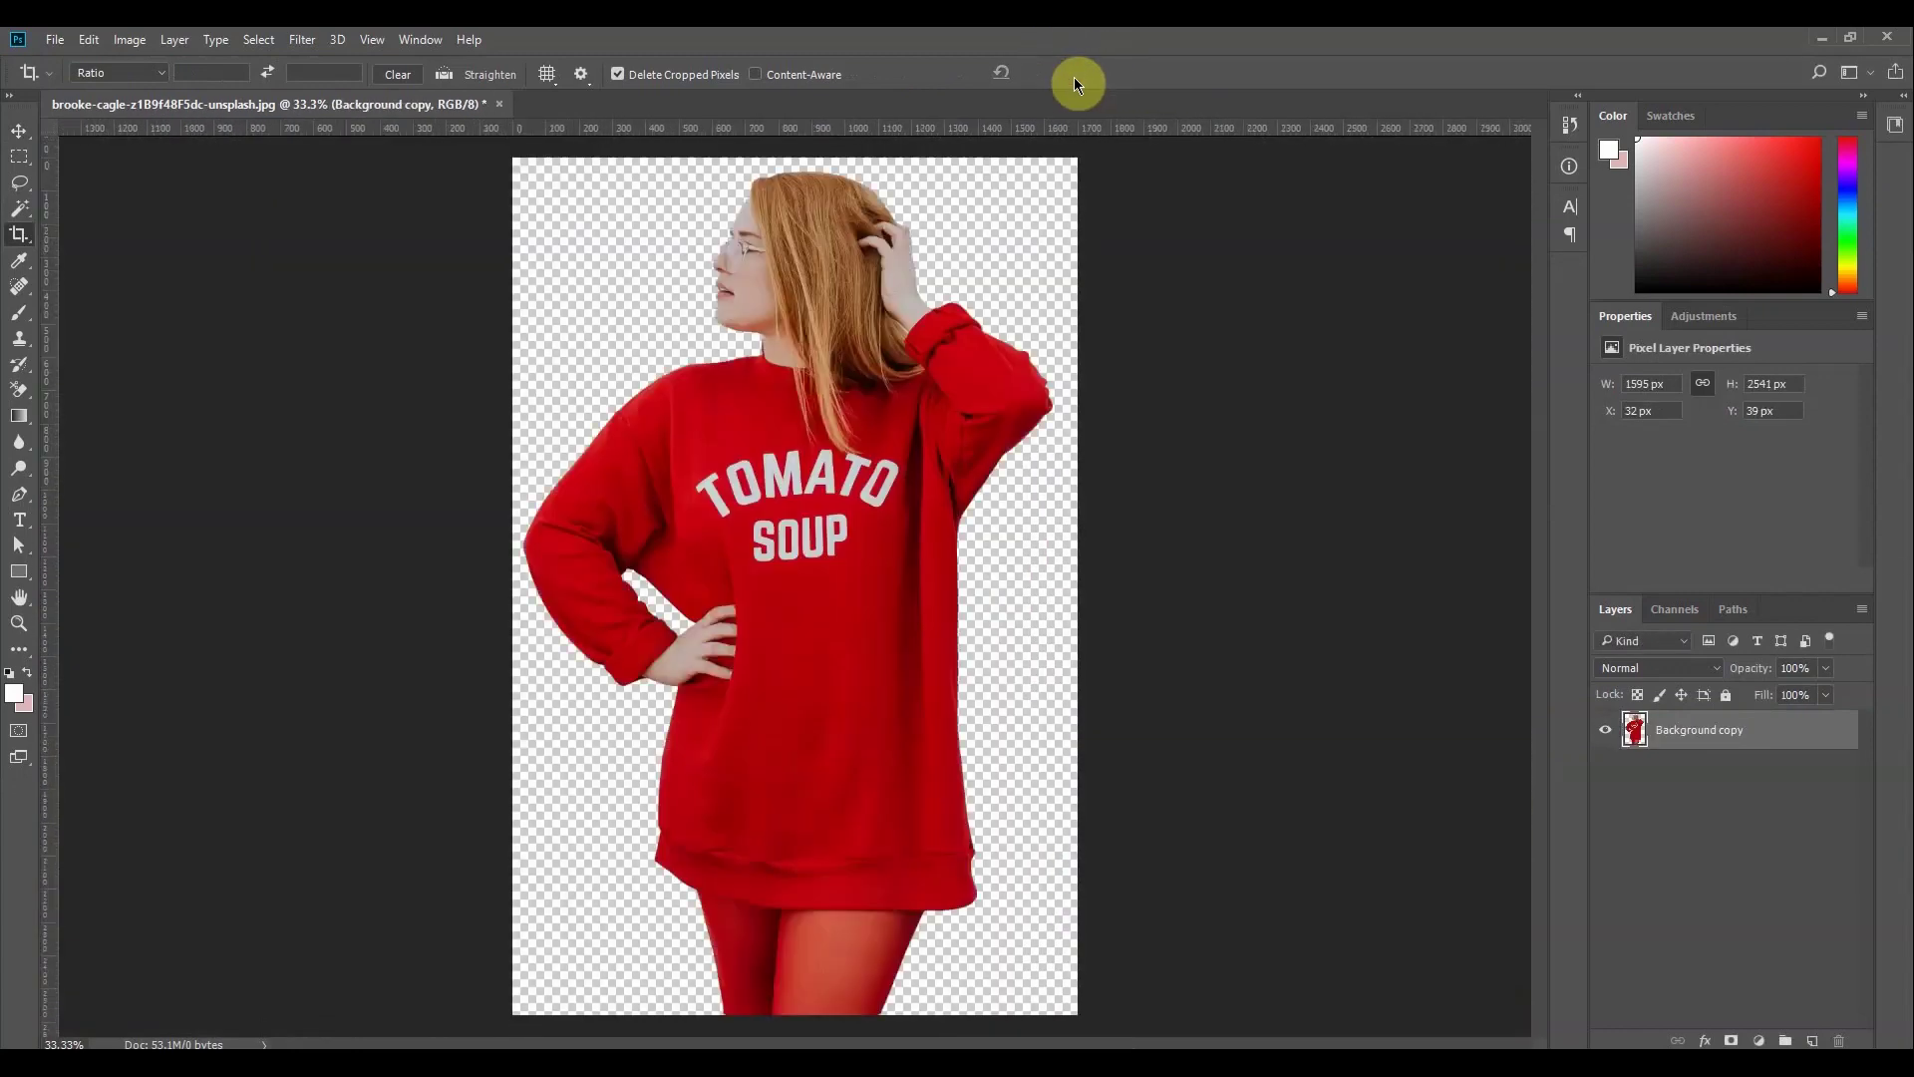
click(19, 131)
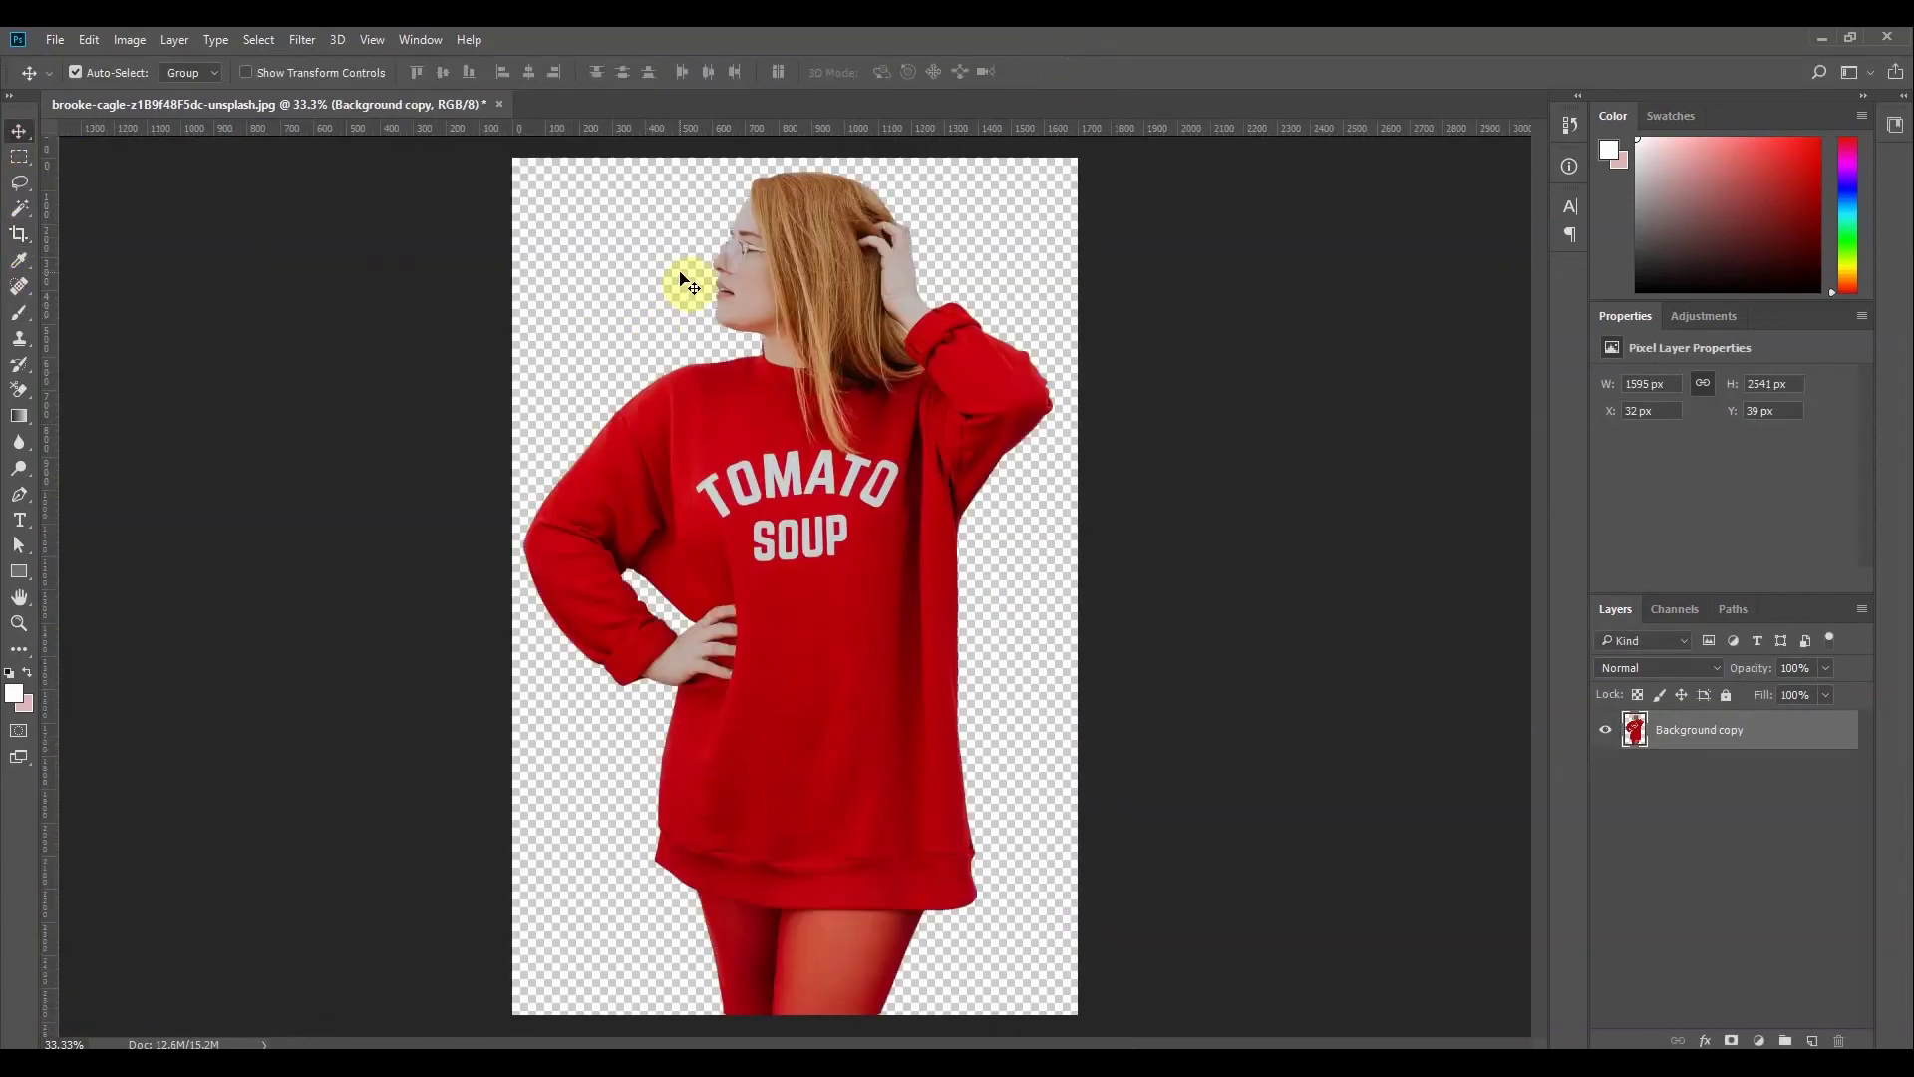
Review the layout of the finished reference post 2. Soft Light Post.png in Photos and return to Photoshop
click(52, 40)
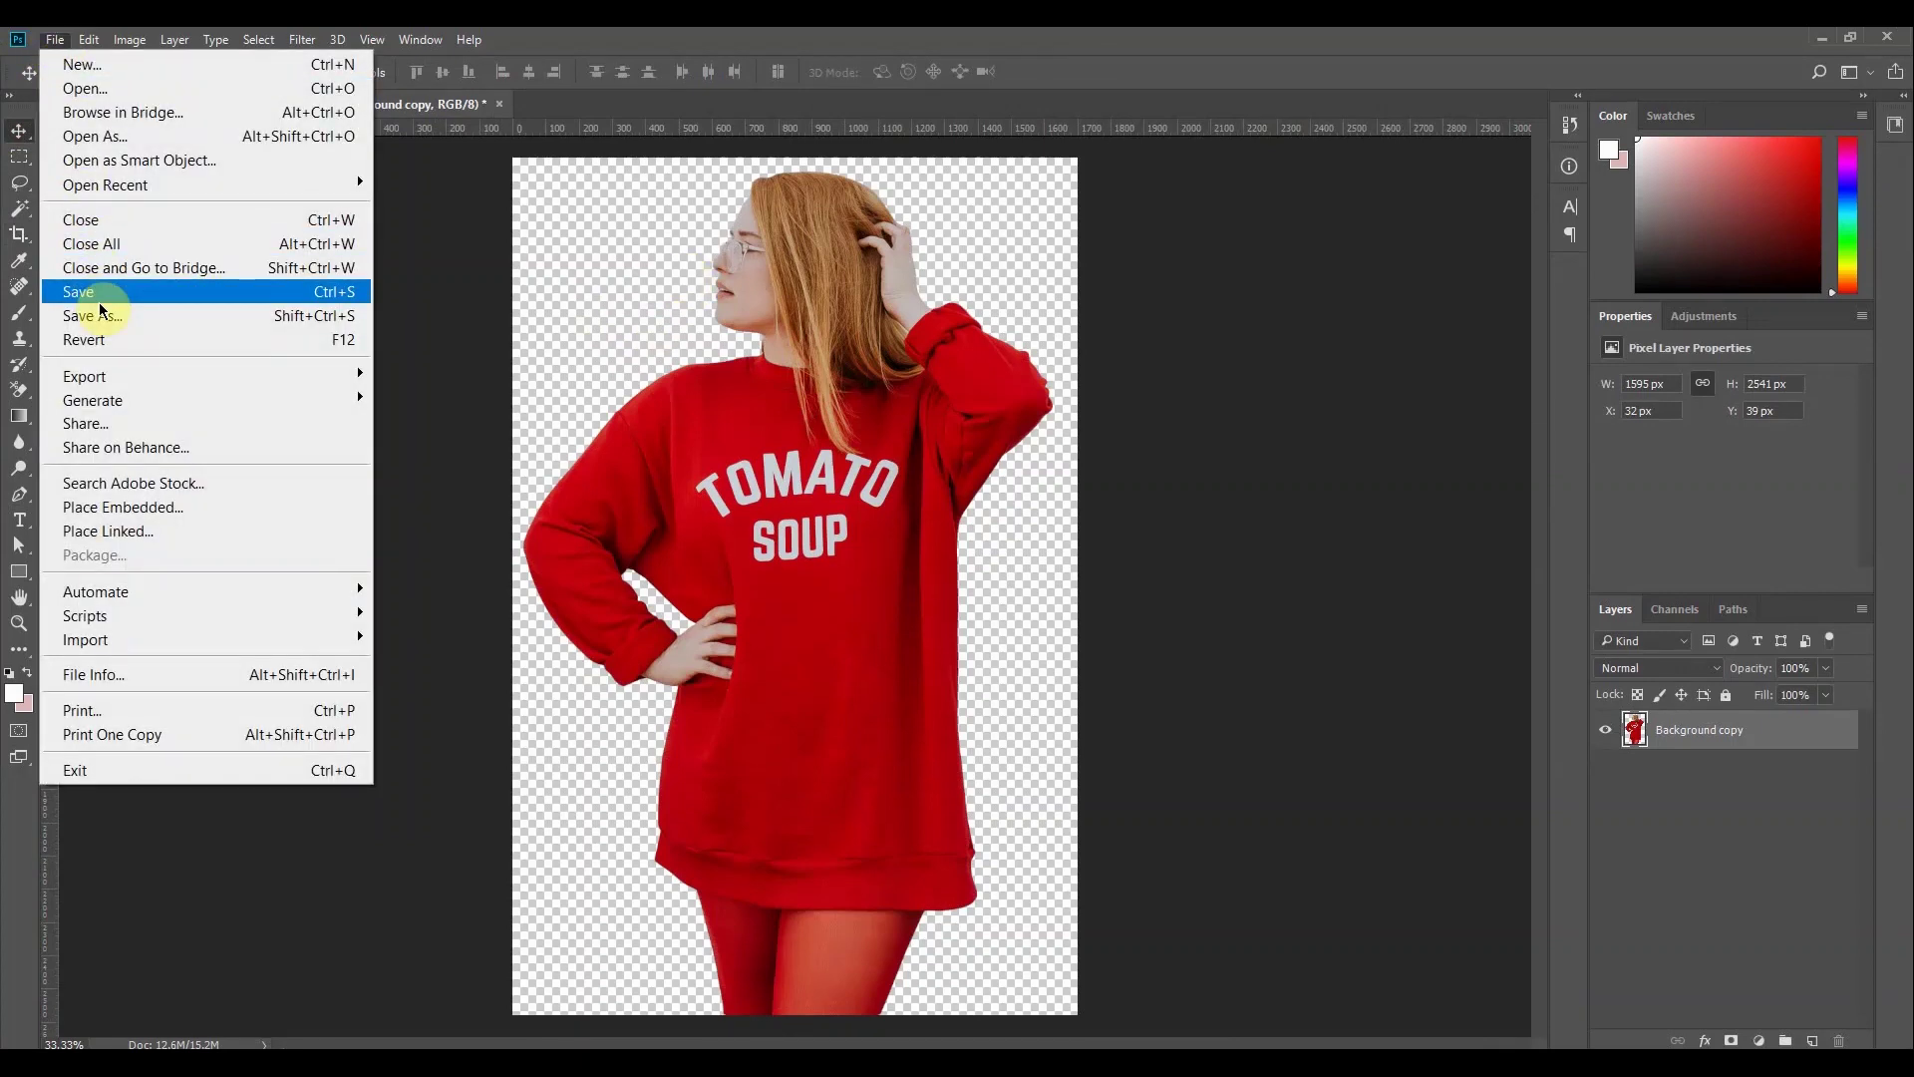
click(395, 273)
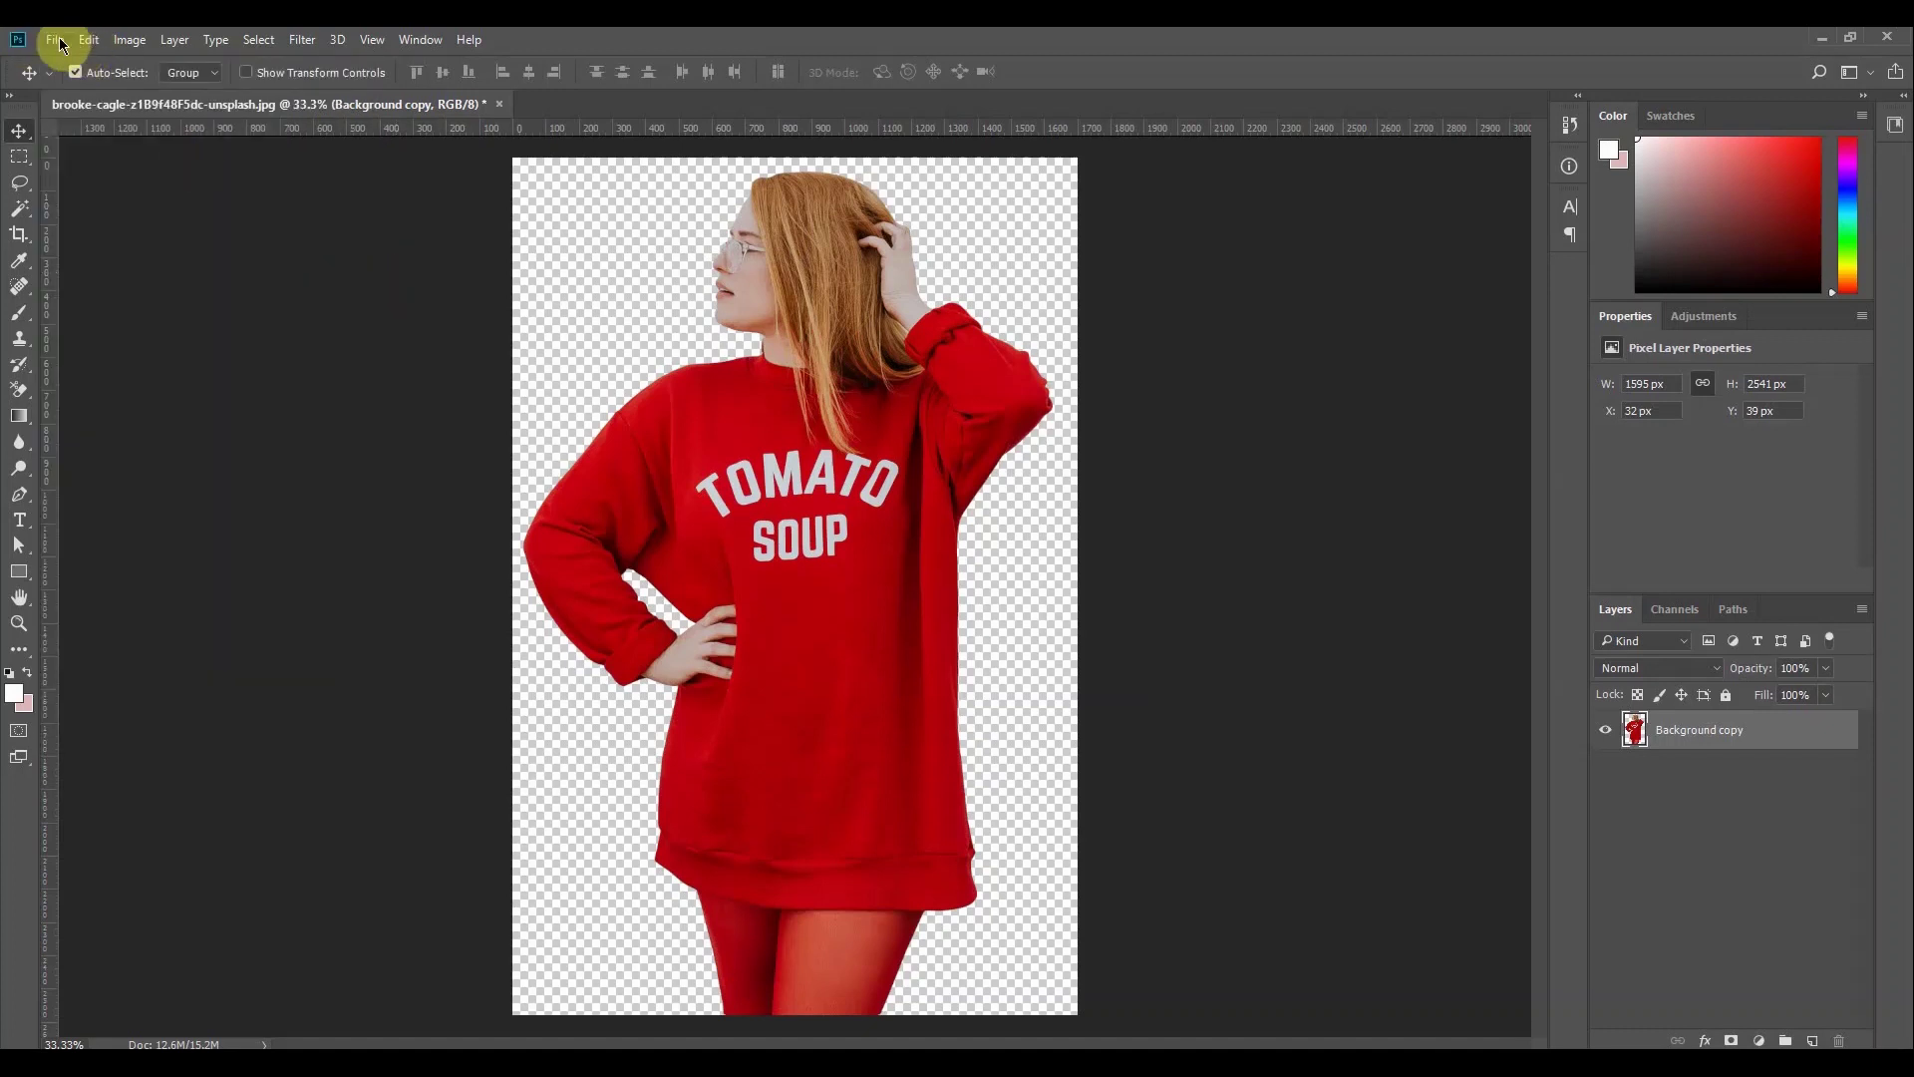
click(798, 654)
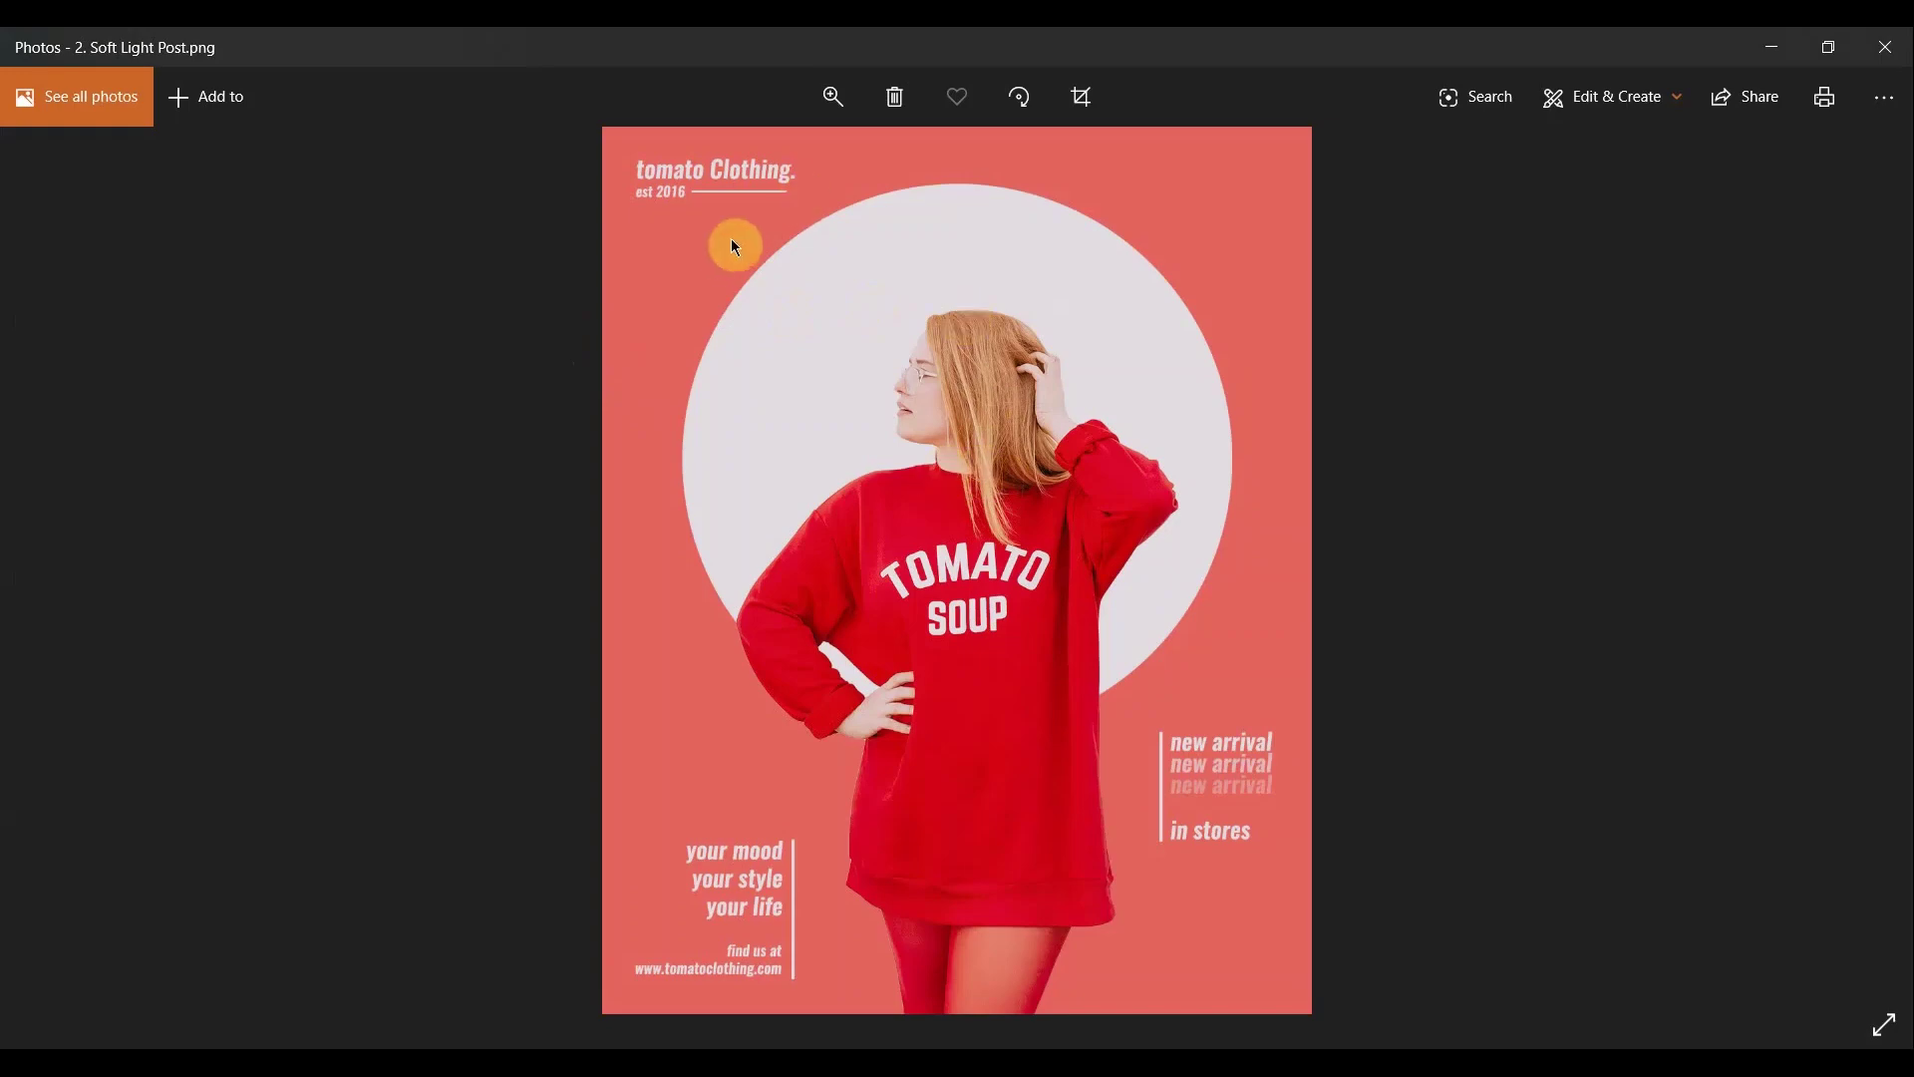
click(1771, 47)
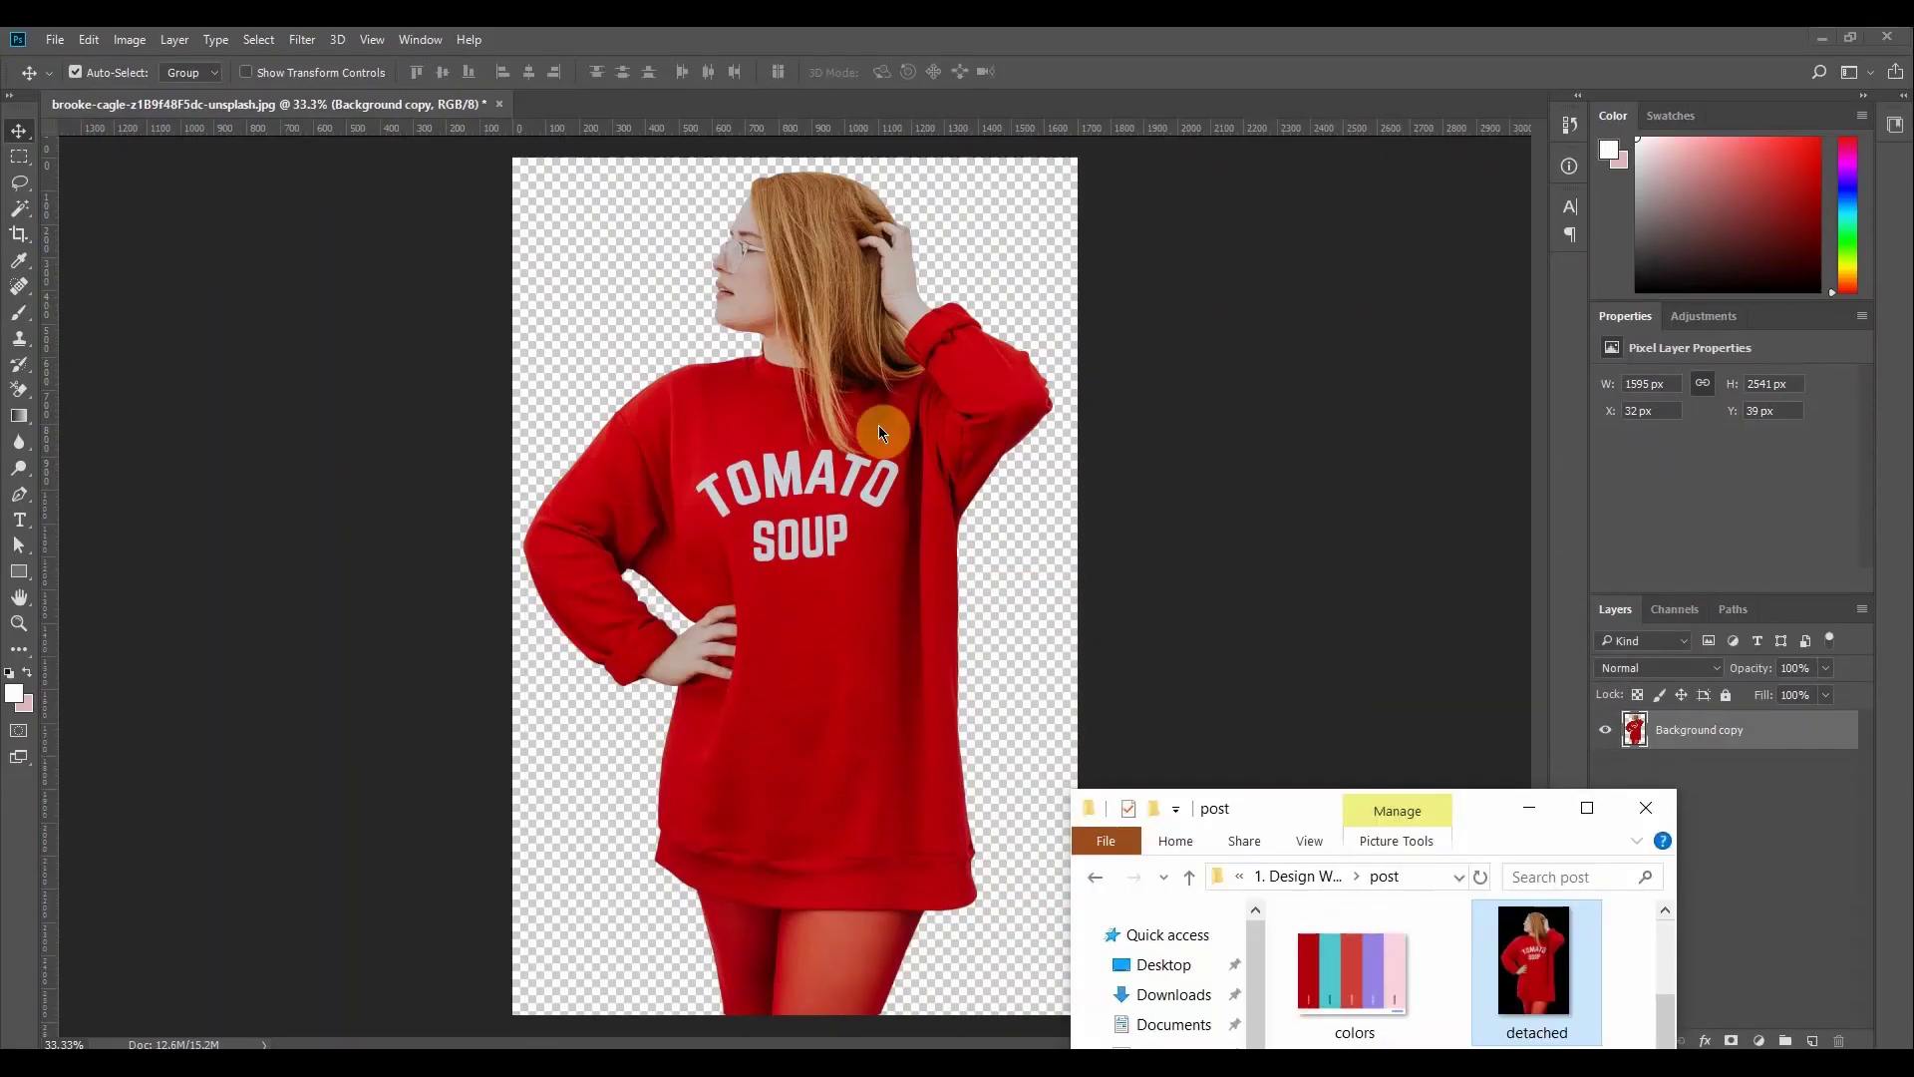
Create a new 1080 x 1350 px document at 300 pixels/inch in RGB Color with a white background
click(64, 47)
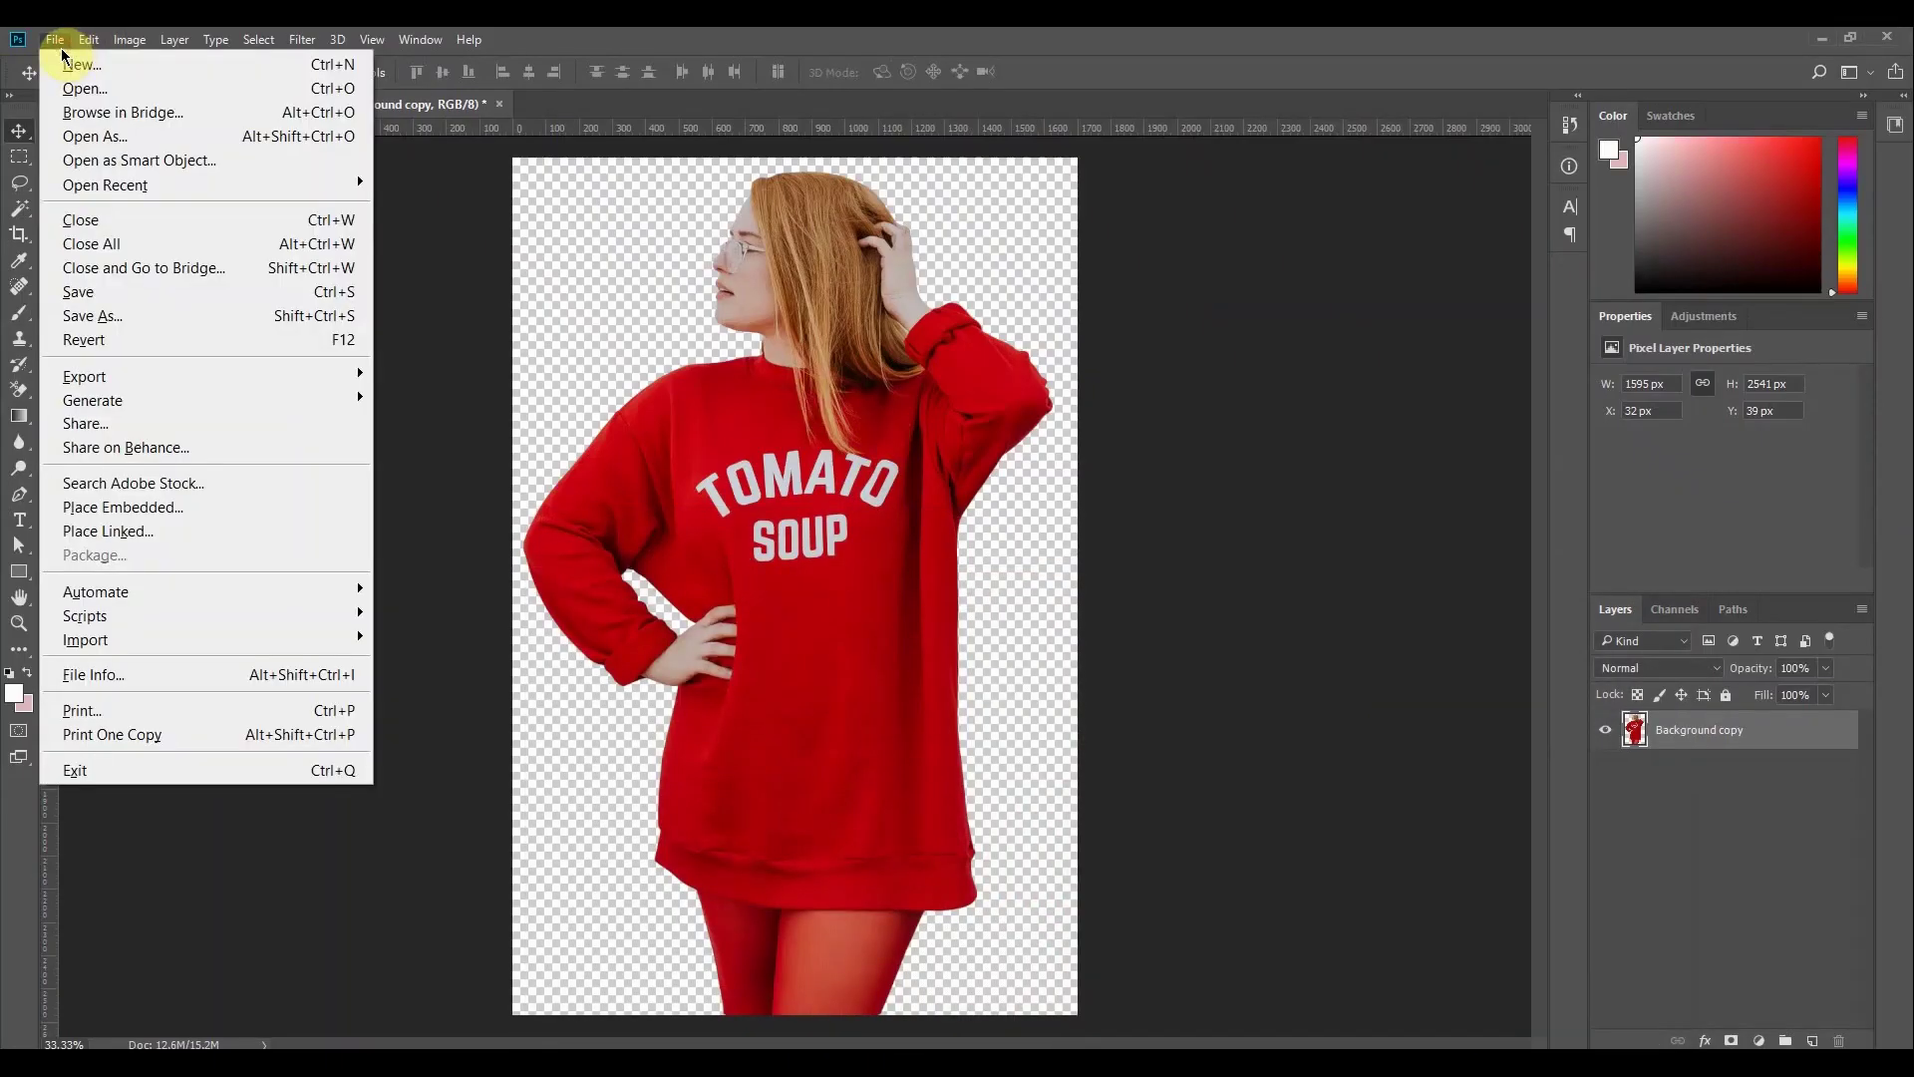
click(66, 66)
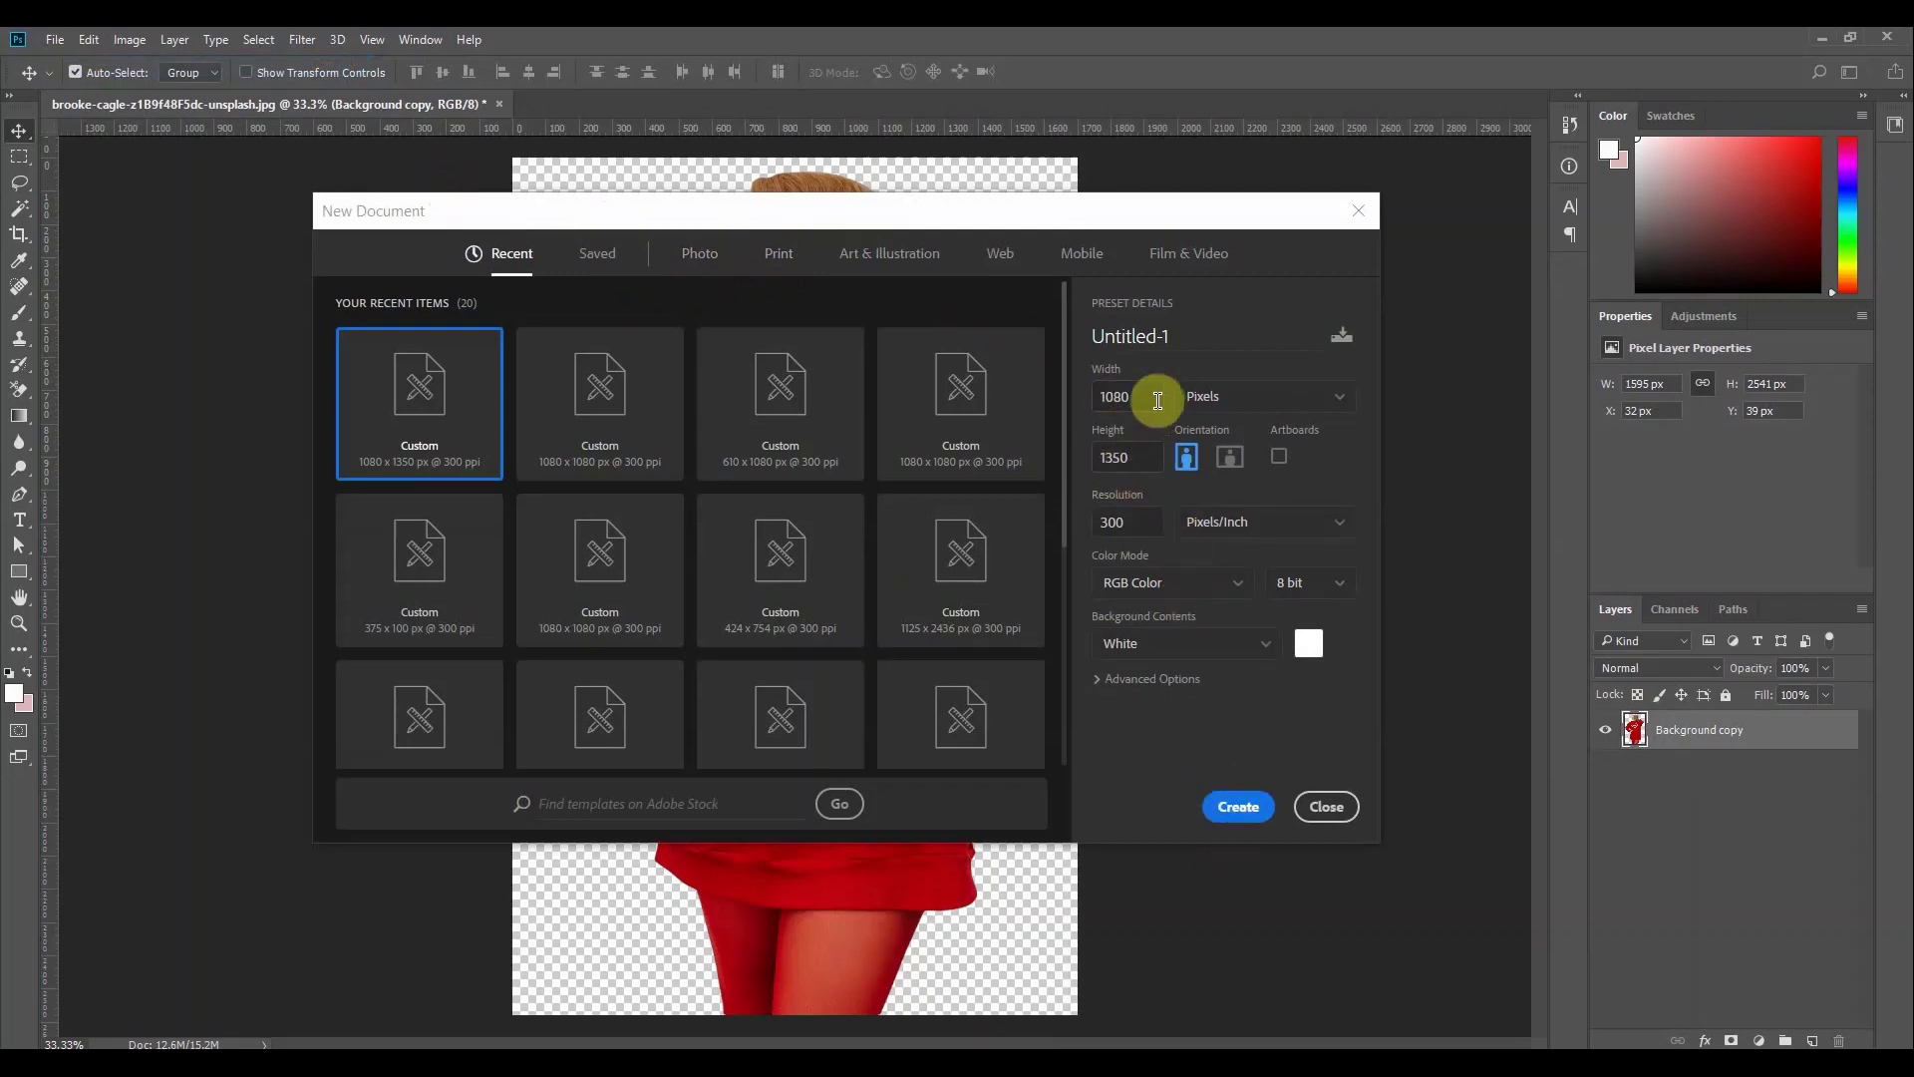
click(1217, 798)
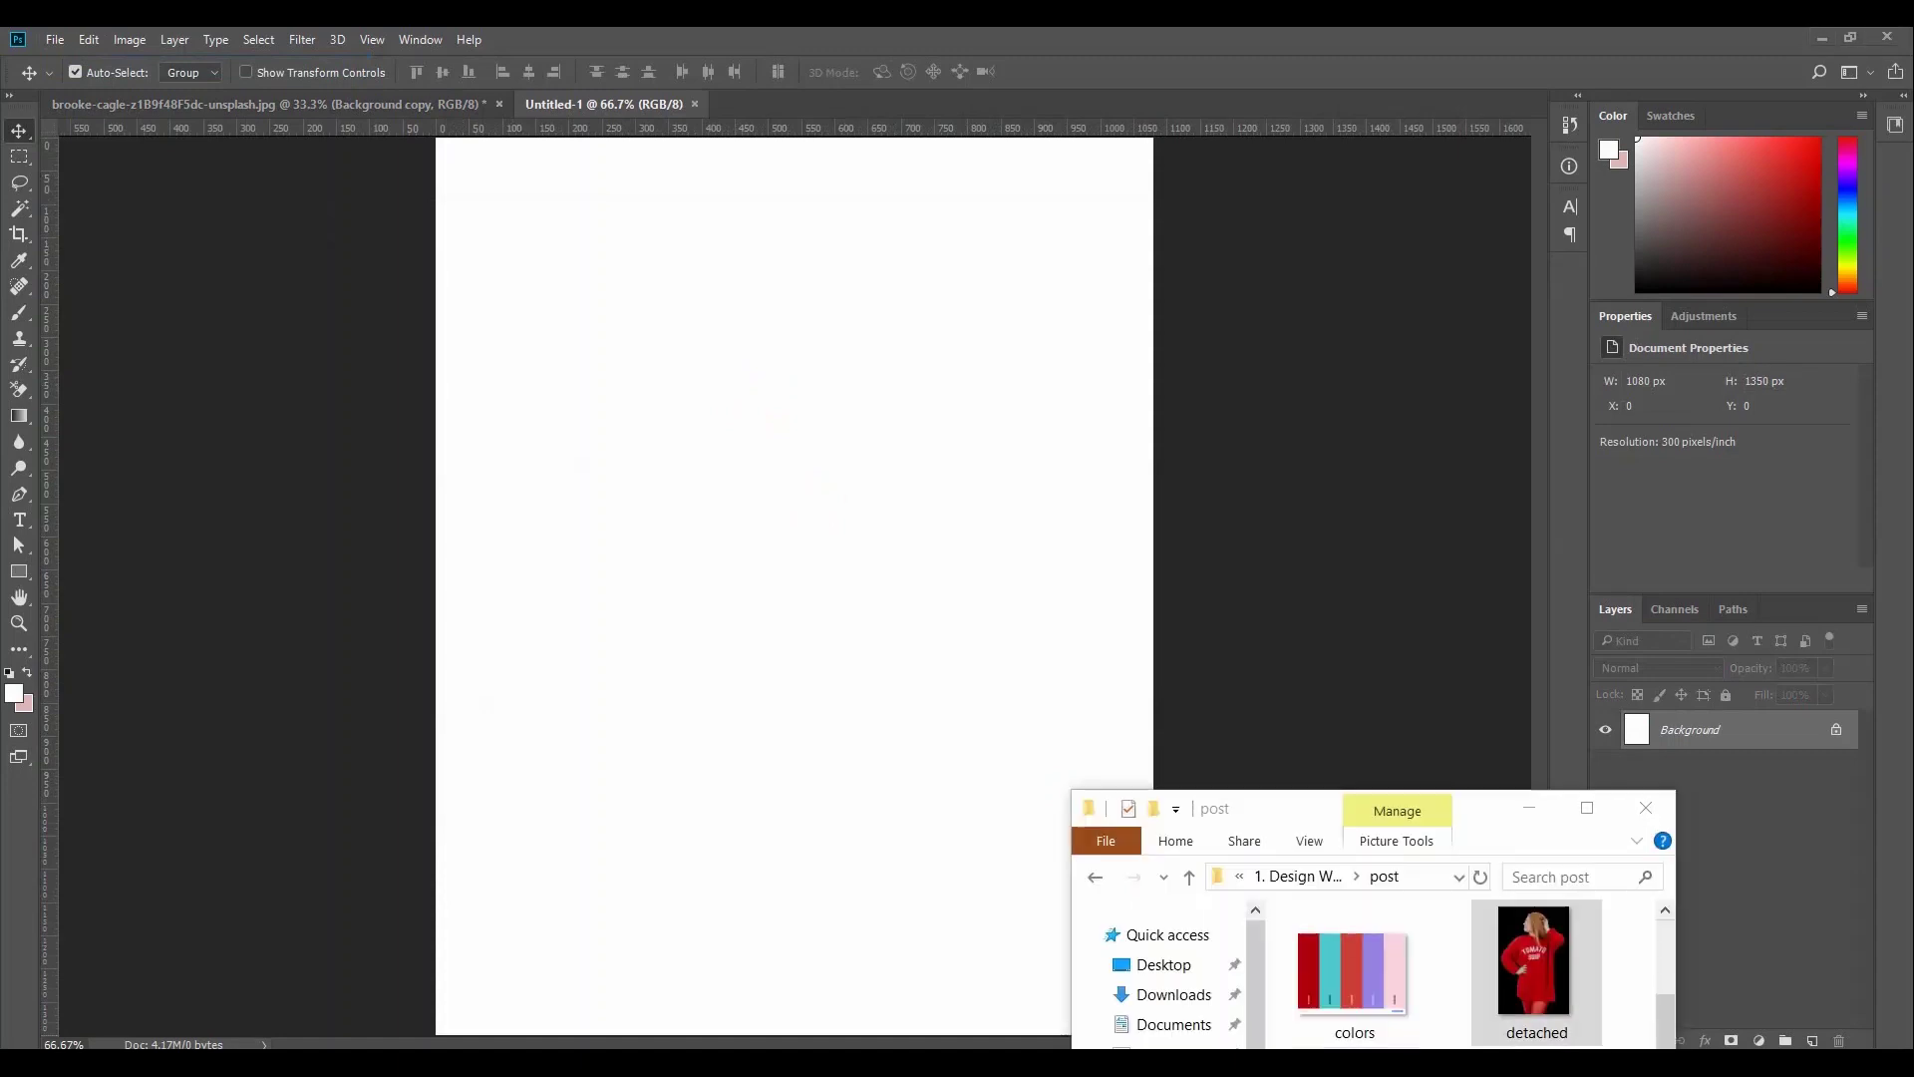
Place the detached image from the post folder into the new document and move the model down to the canvas's bottom centre
click(1513, 959)
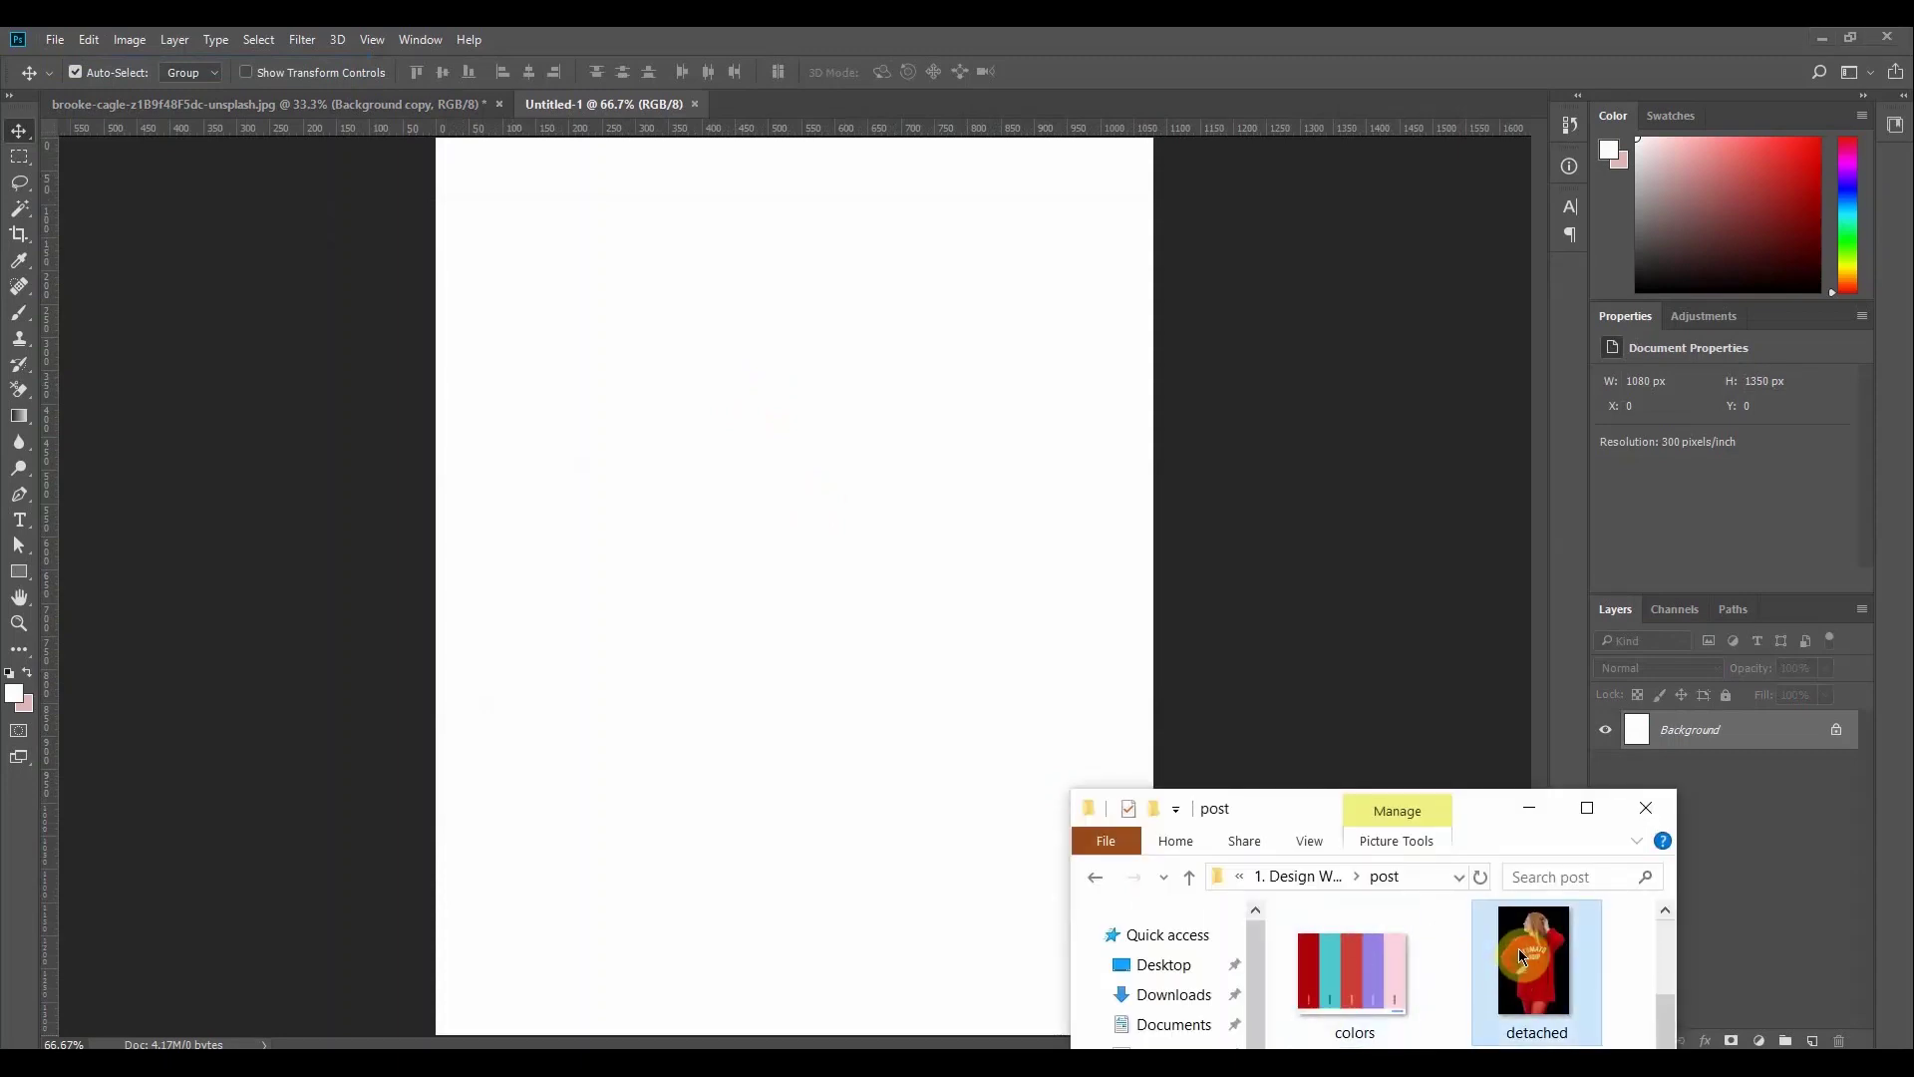
drag(1517, 949, 755, 499)
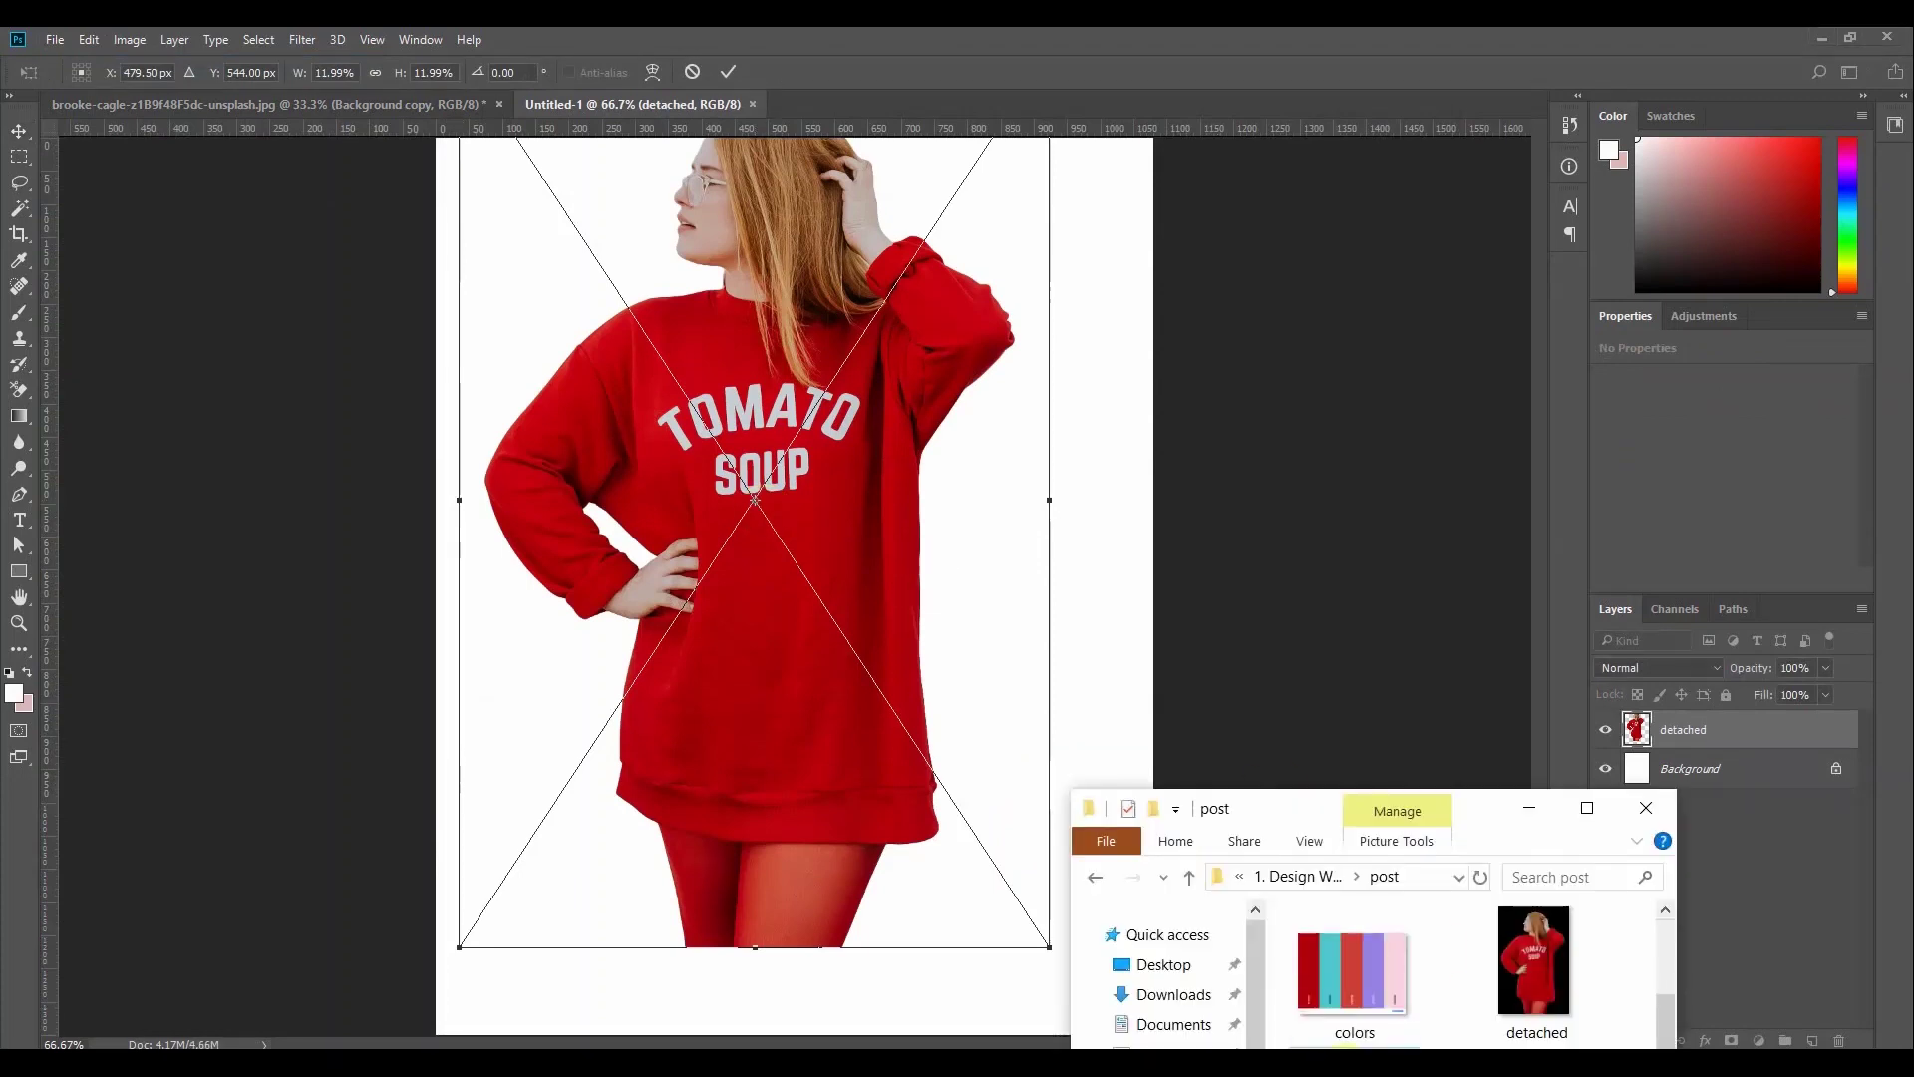
click(1655, 806)
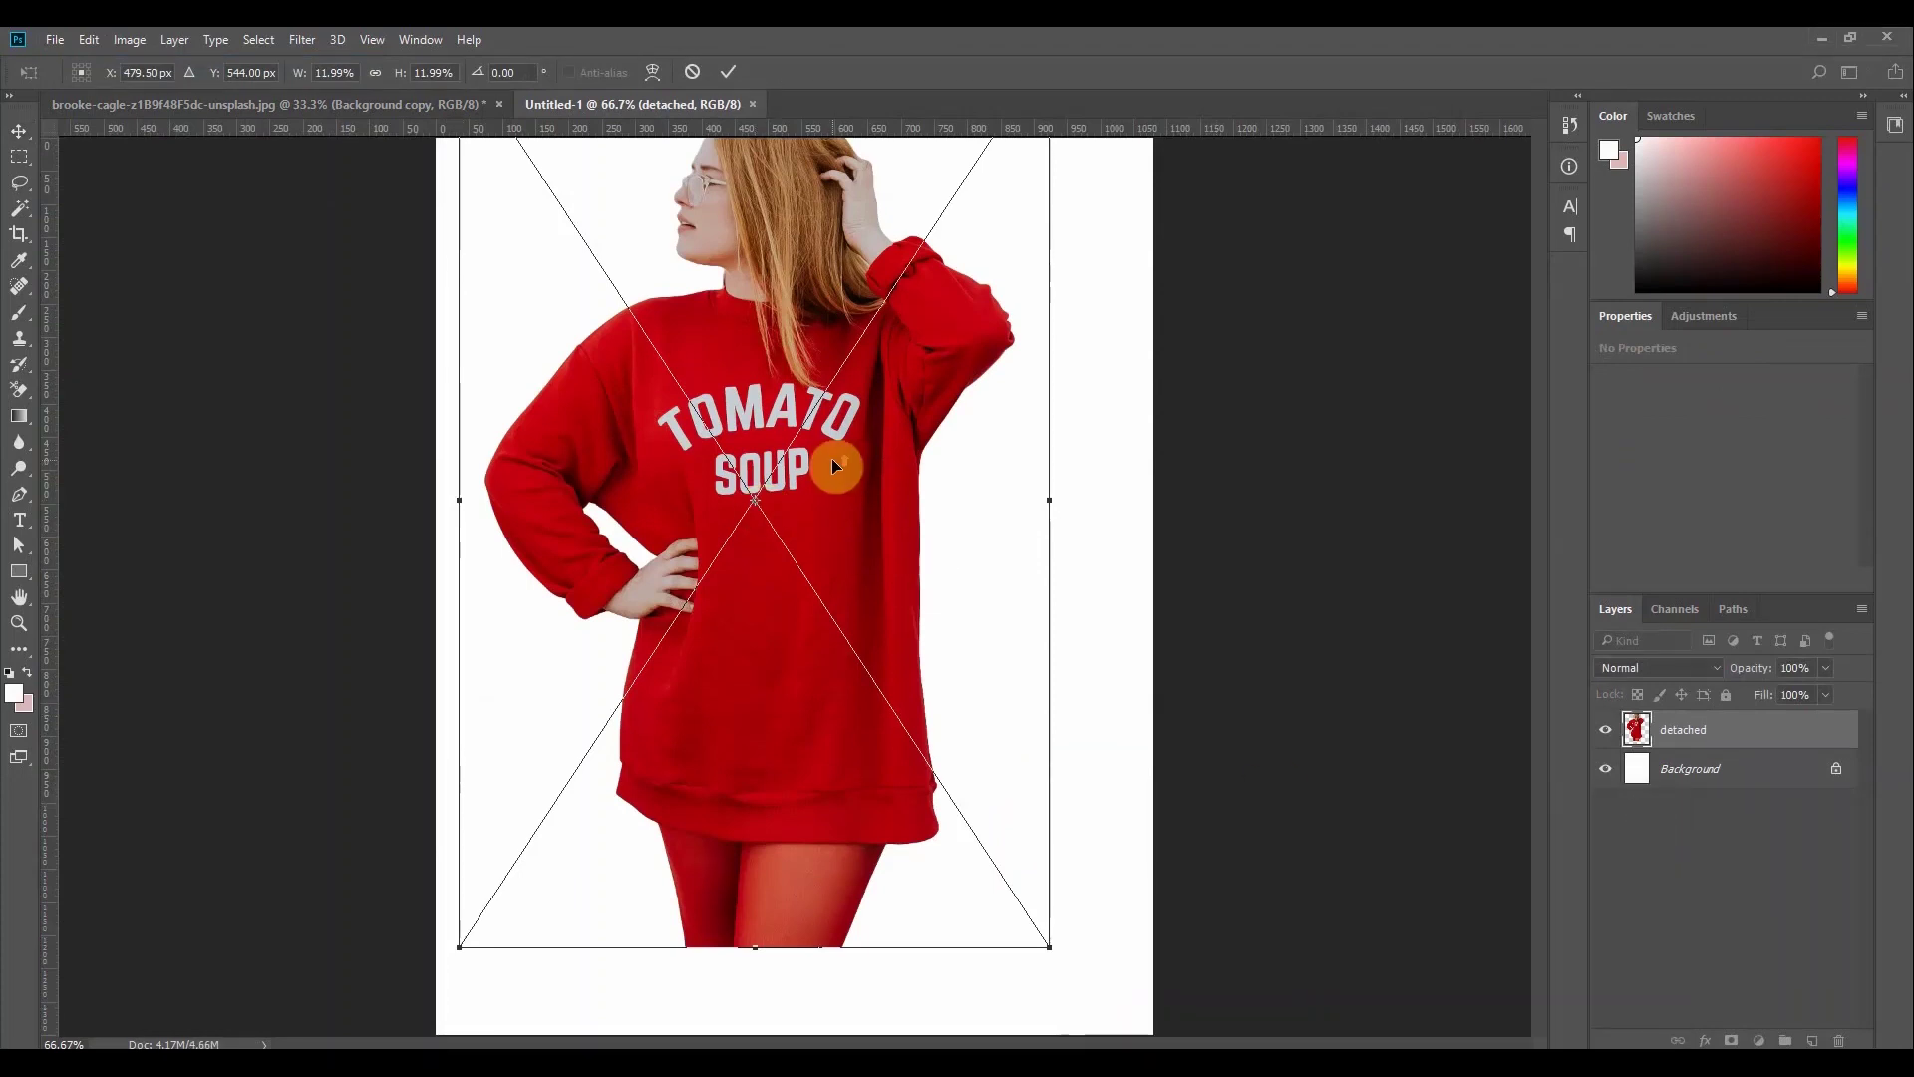
click(731, 74)
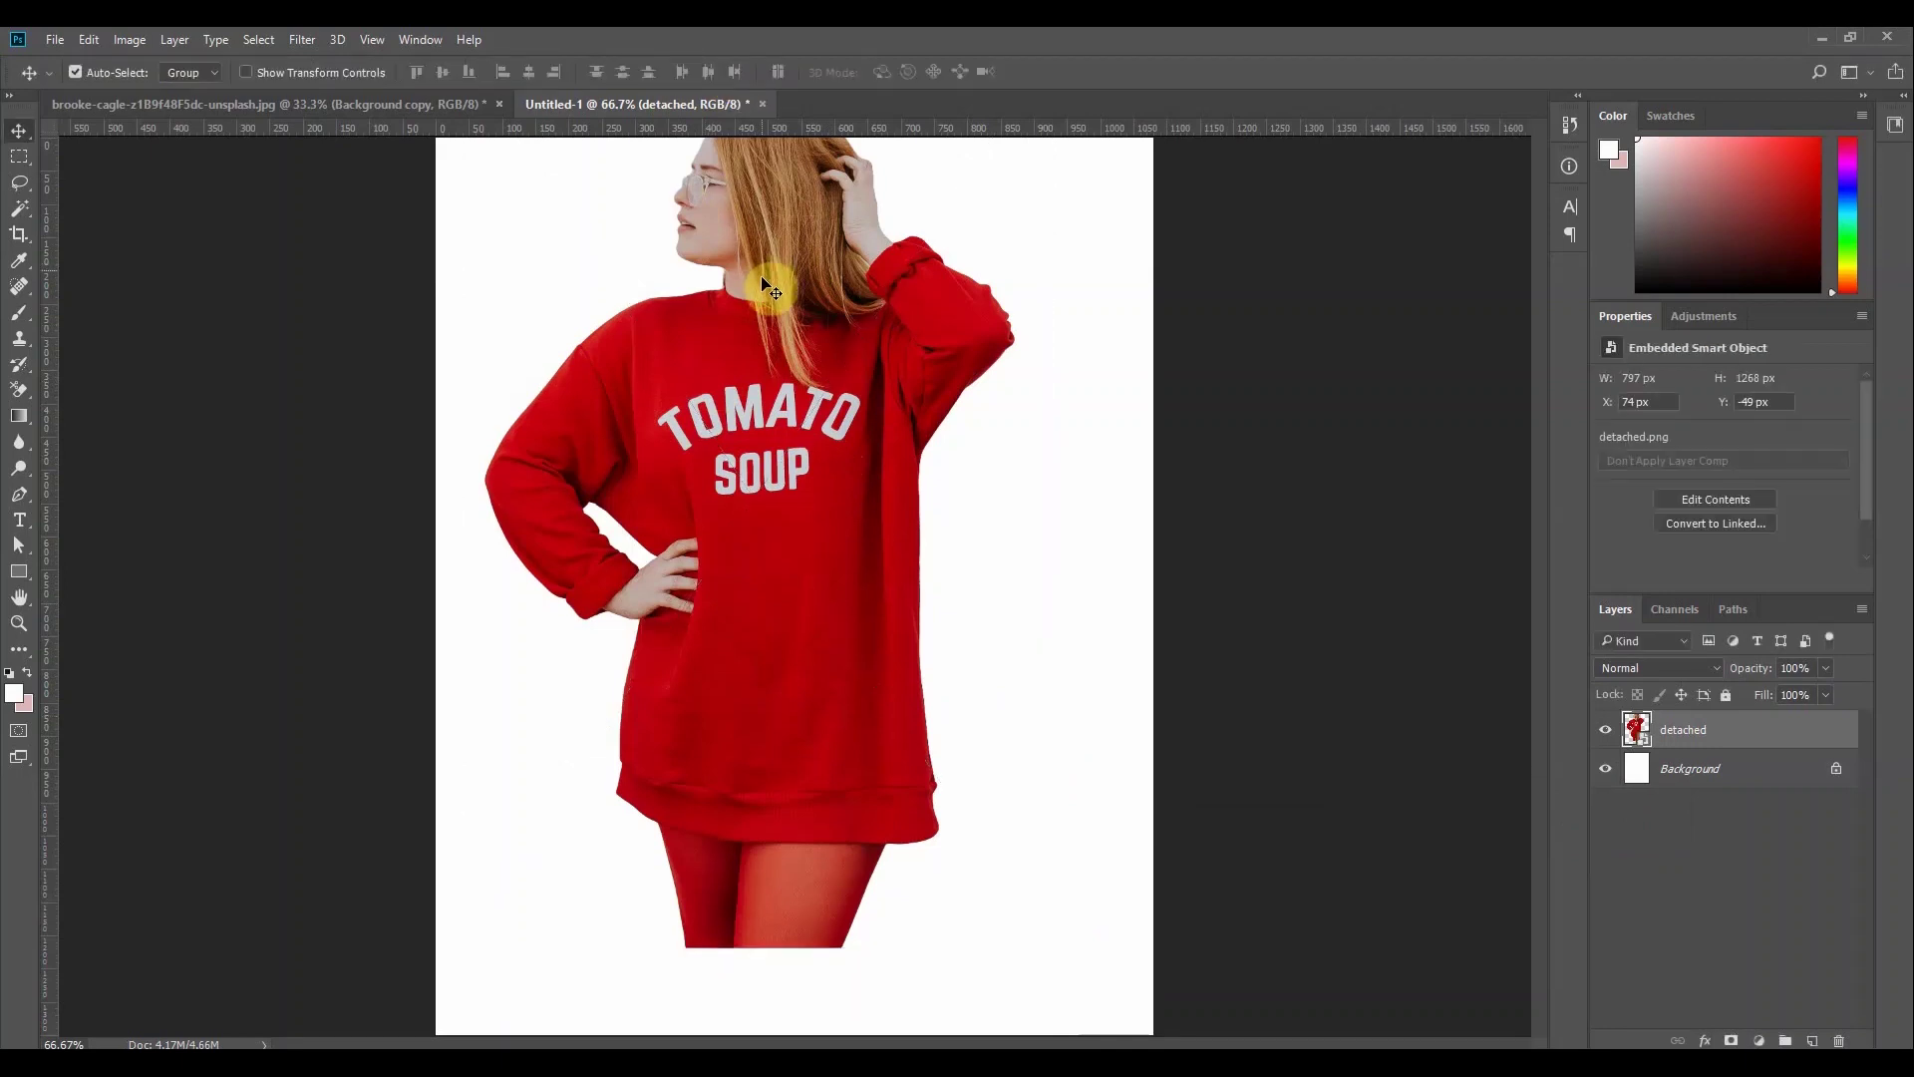
drag(760, 307, 806, 392)
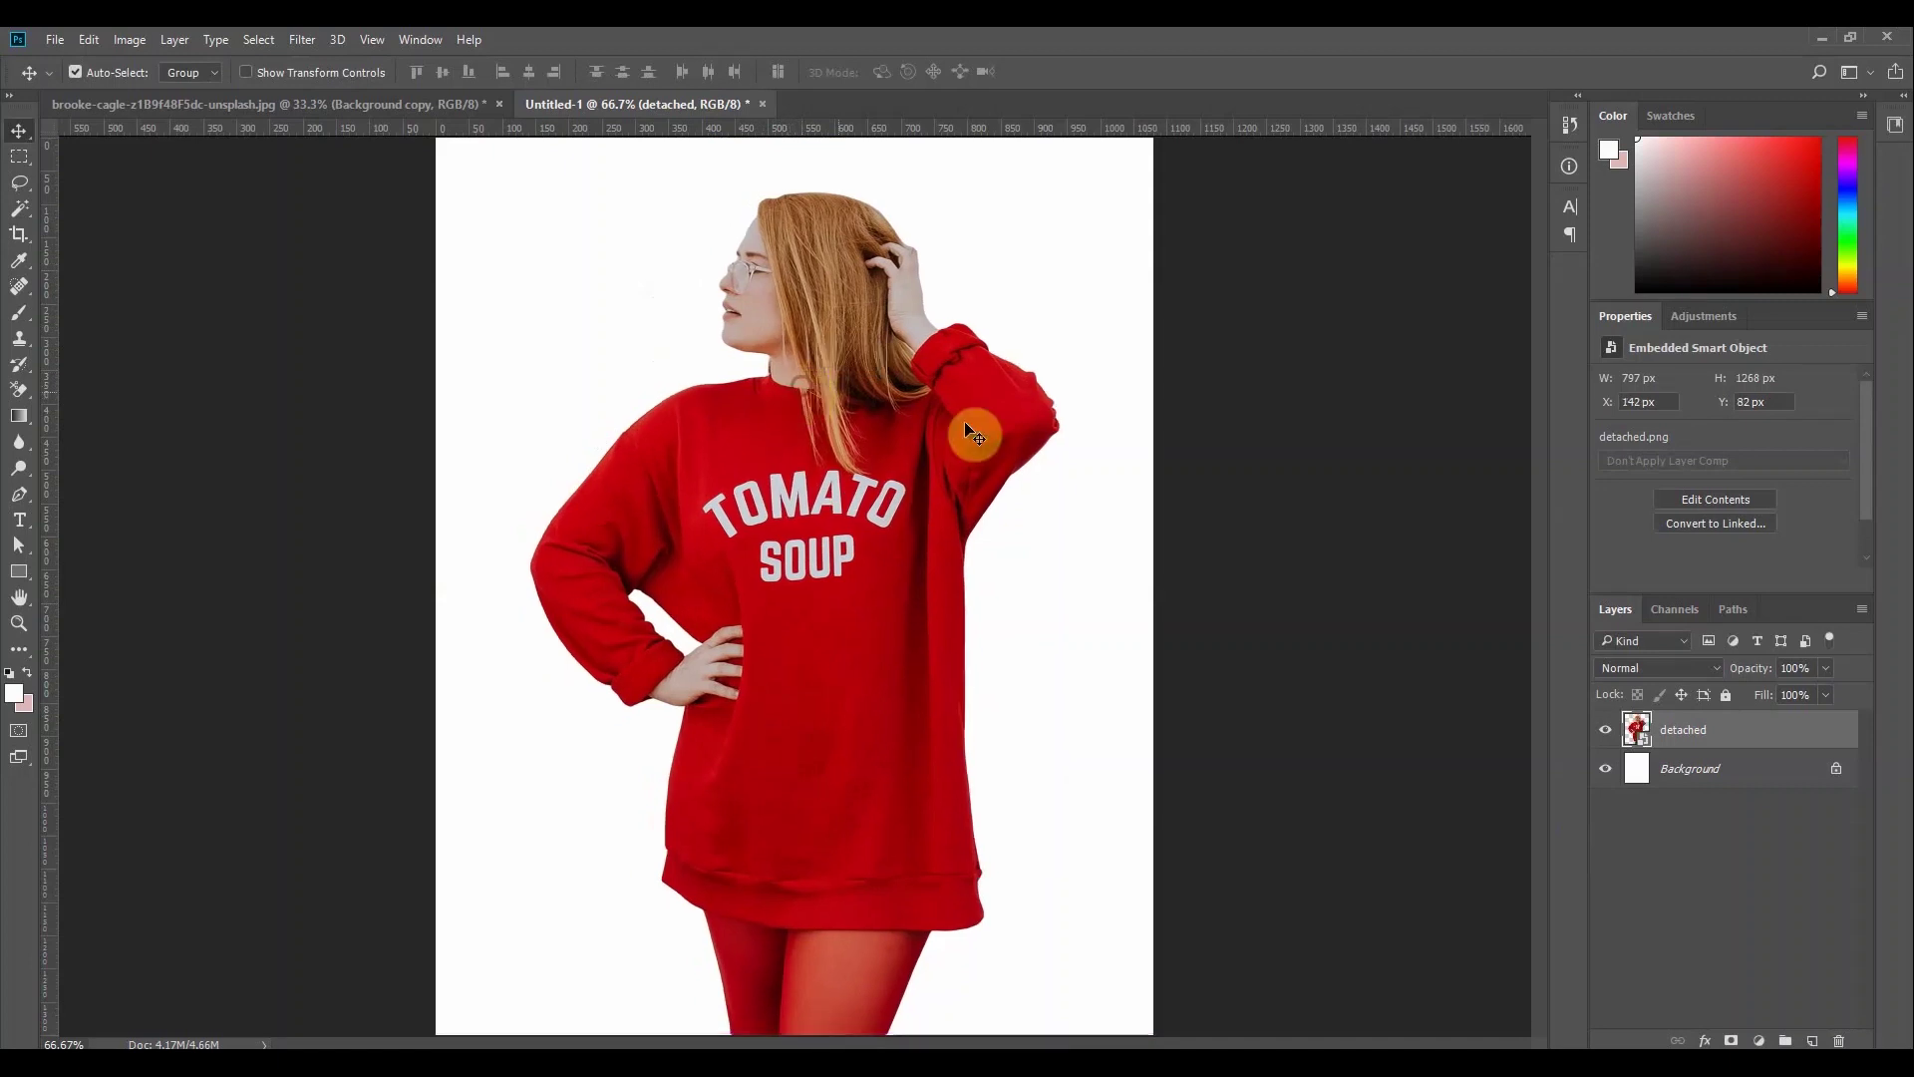
Unlock the background layer and align the model cutout with it, centred horizontally and flush with the bottom edge
click(1756, 768)
click(1836, 768)
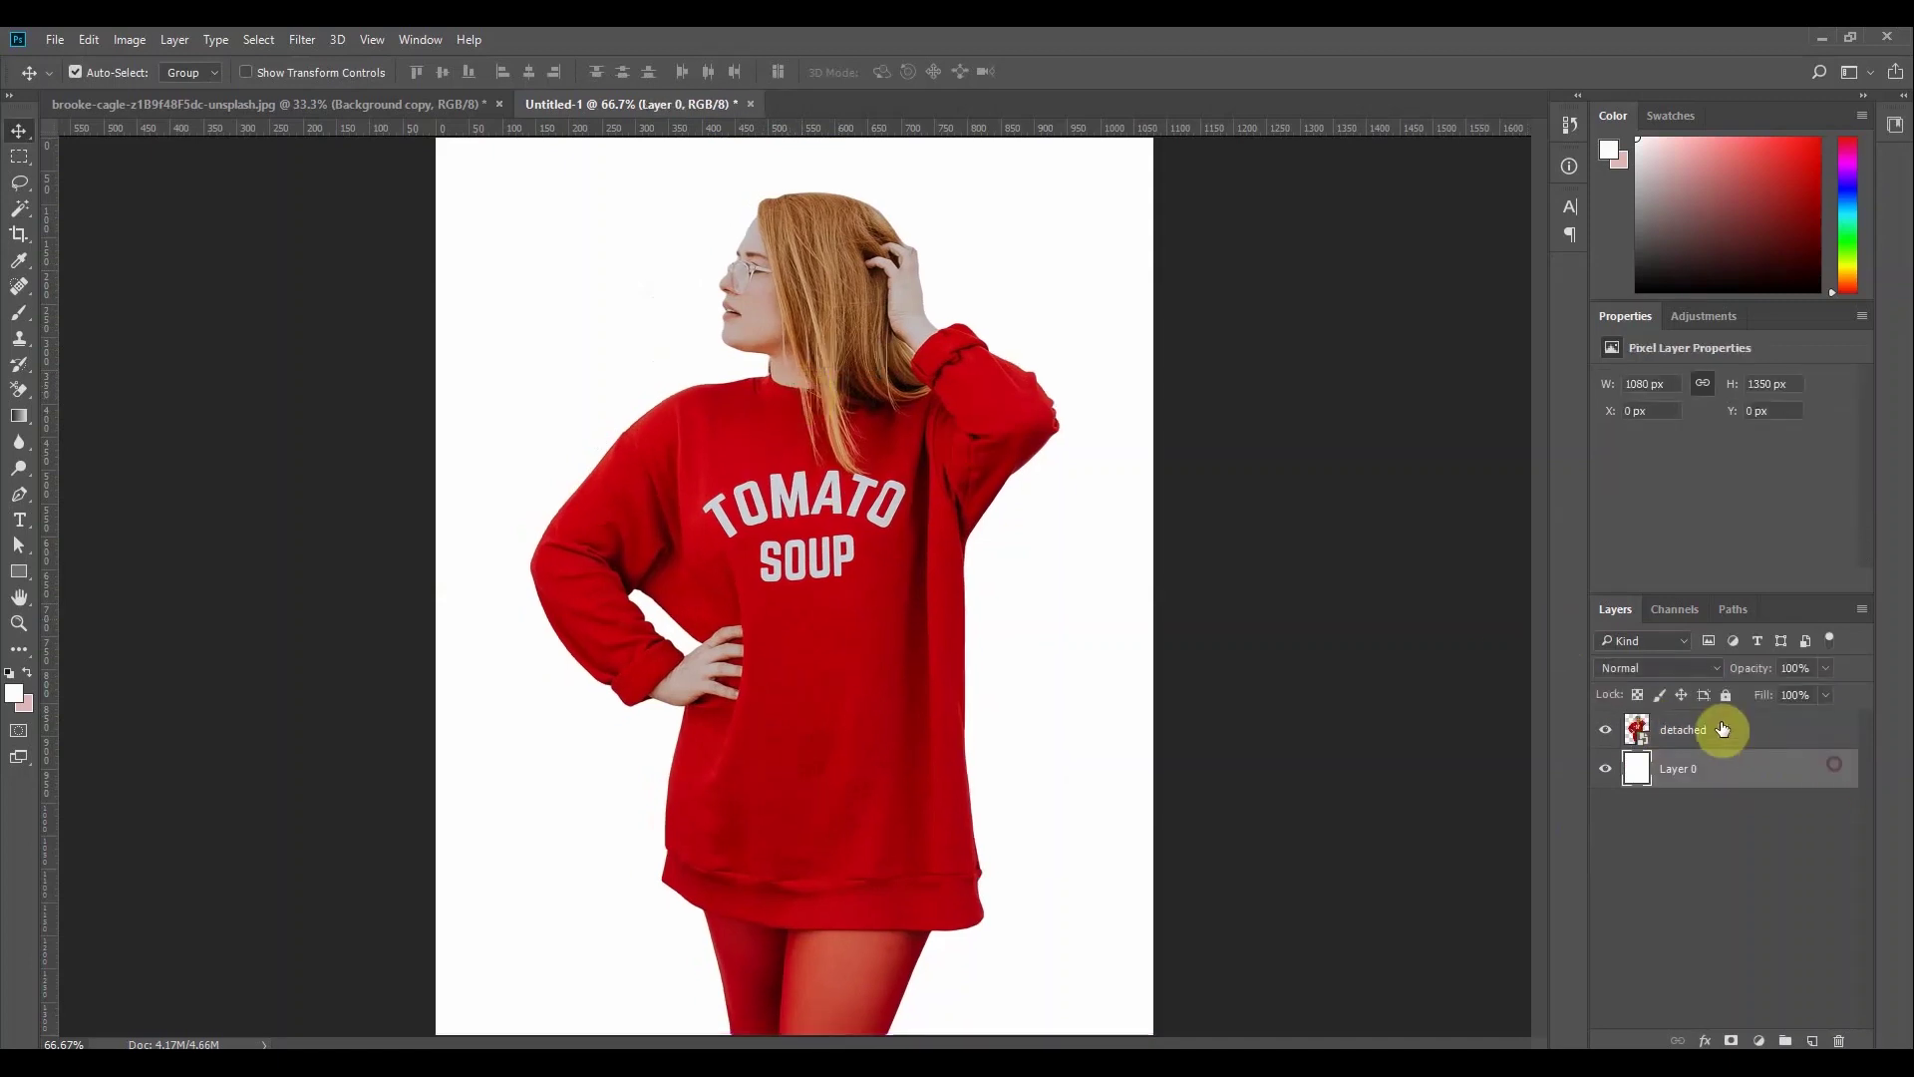
ctrl+click(1714, 734)
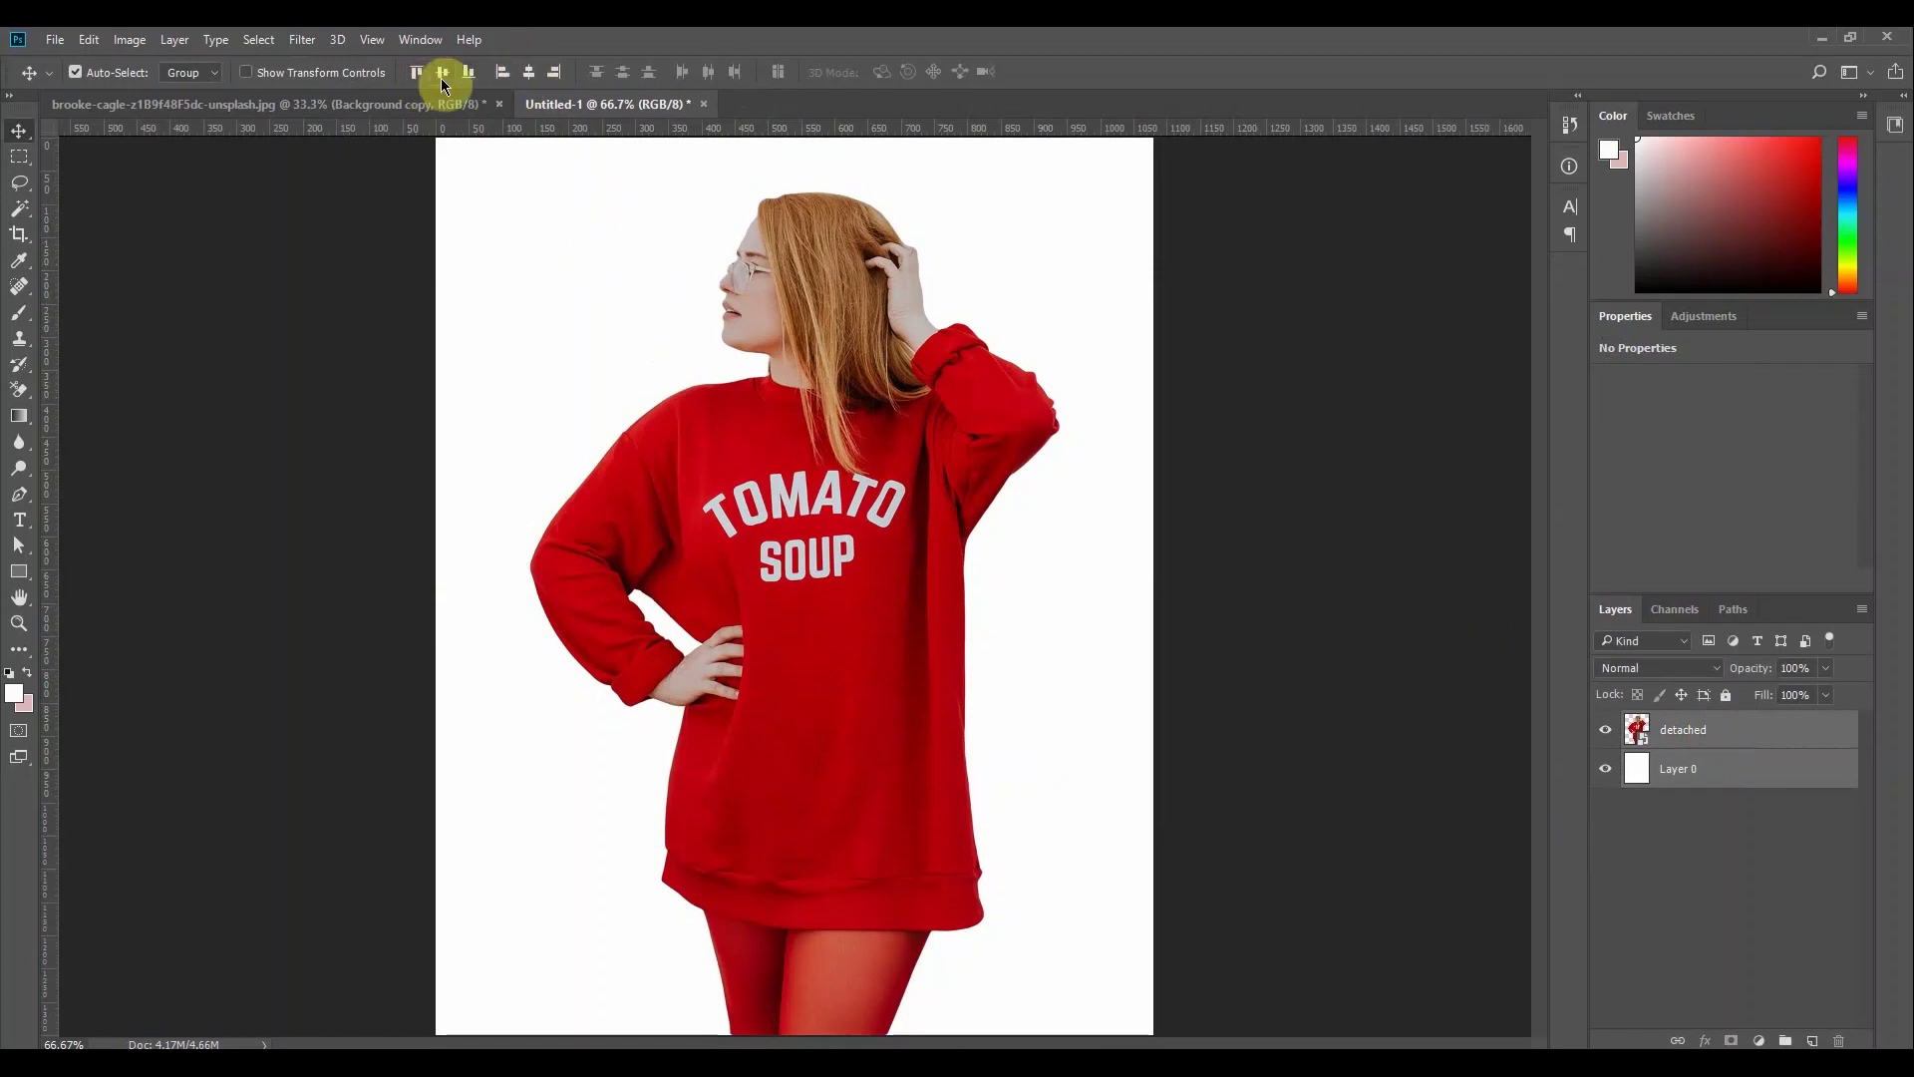
click(550, 73)
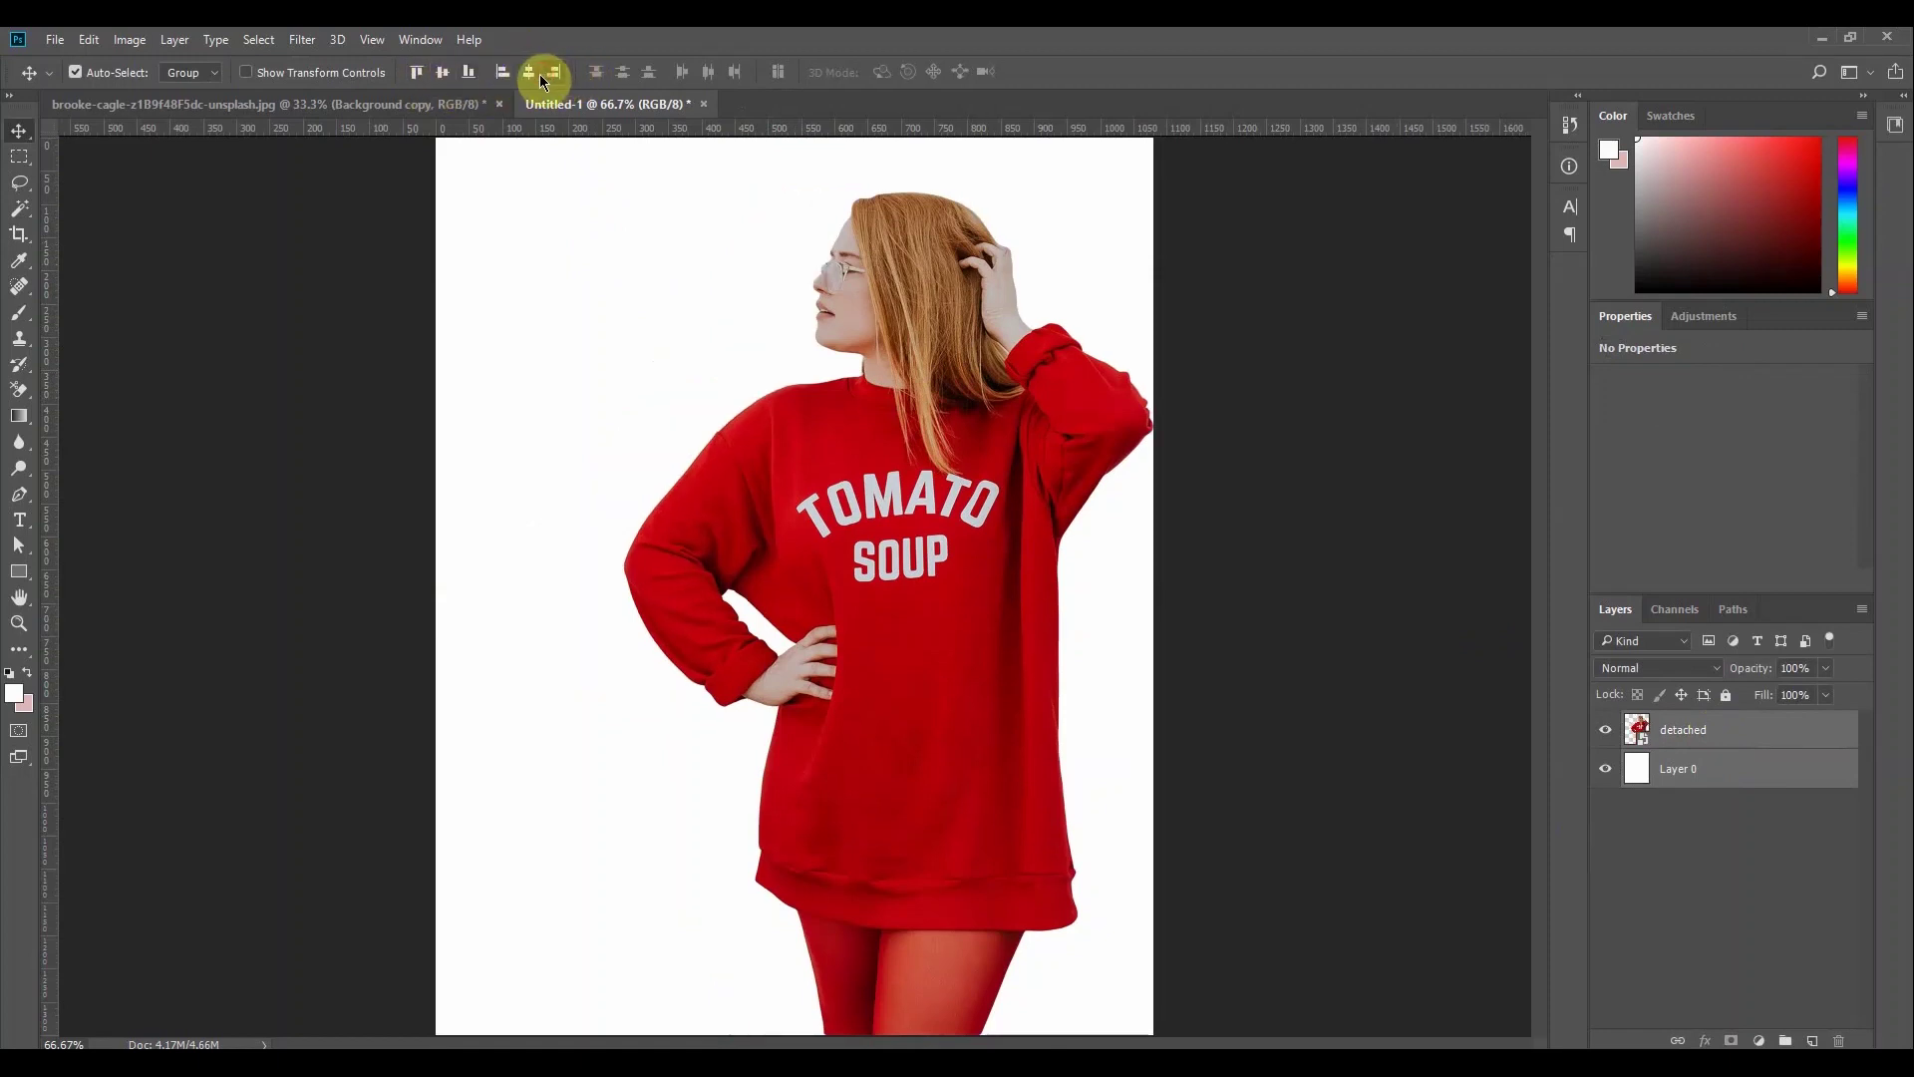
click(527, 72)
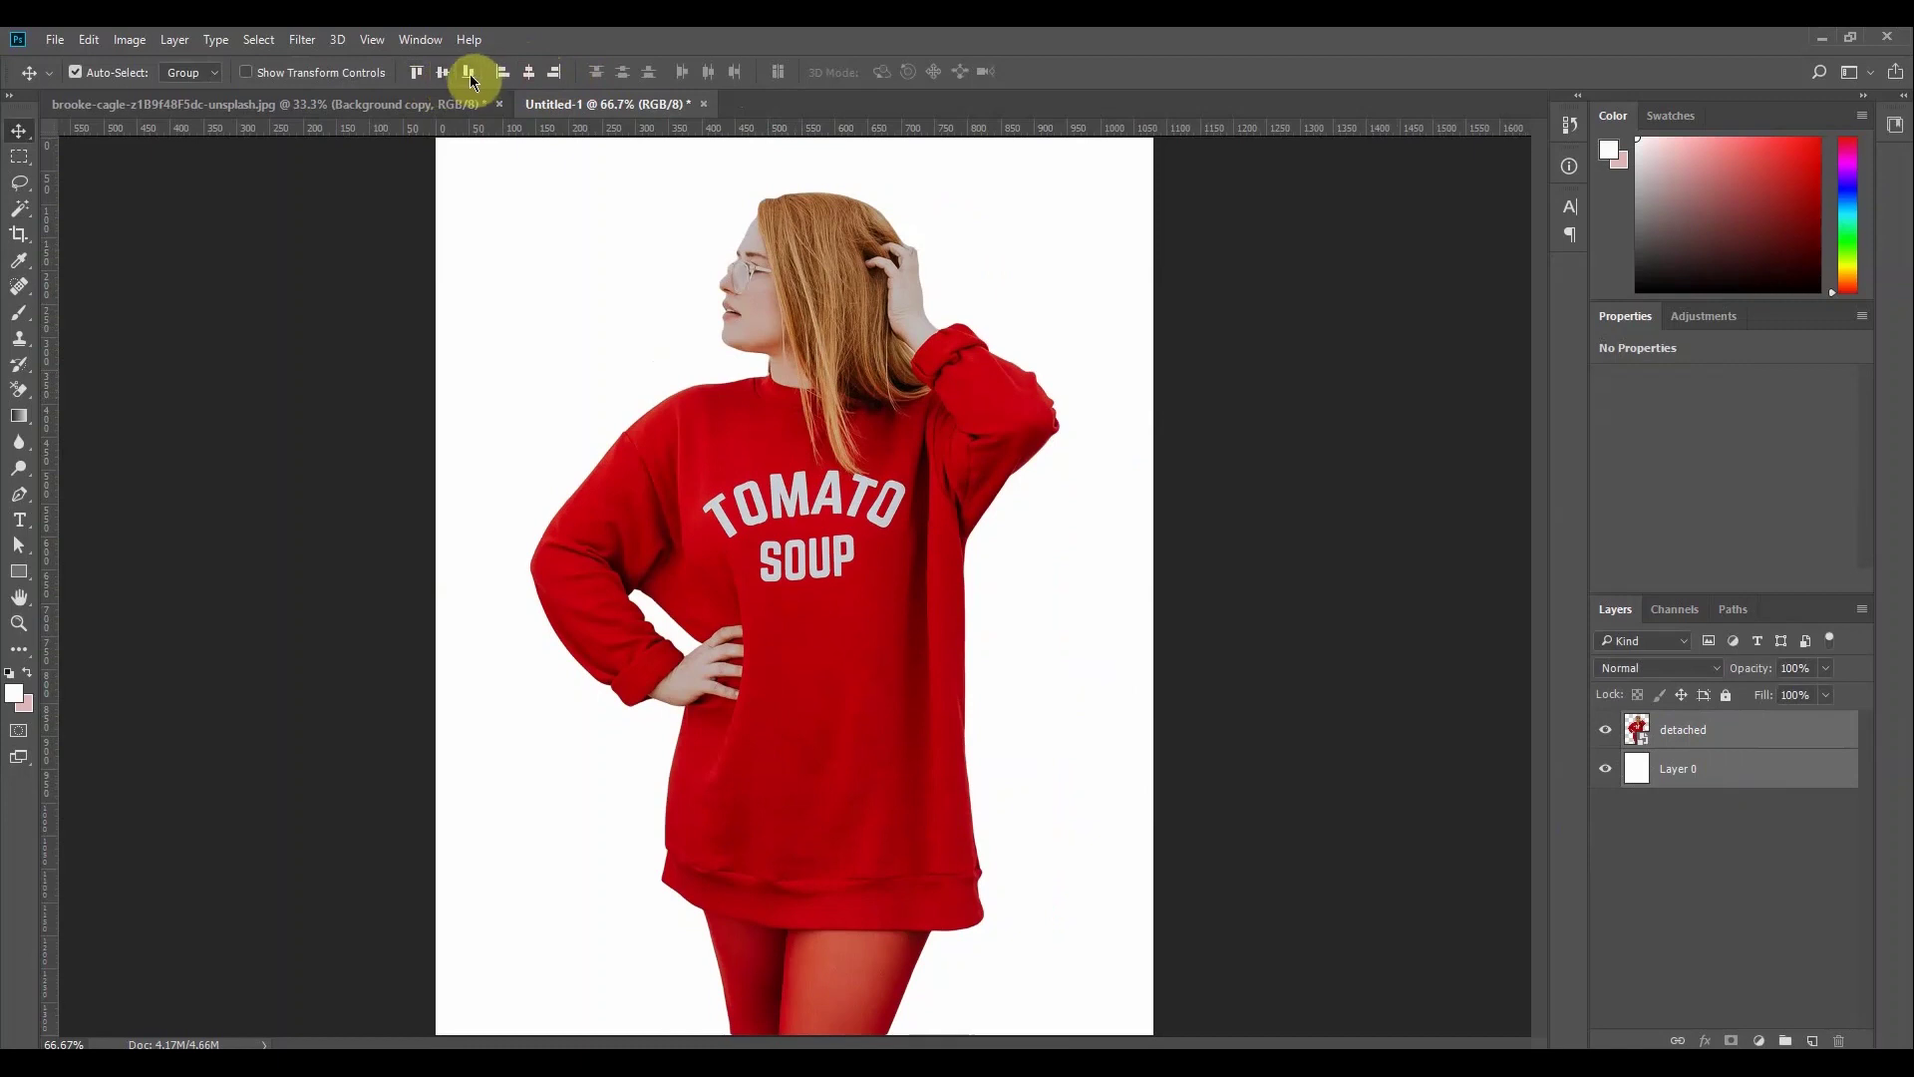
click(444, 76)
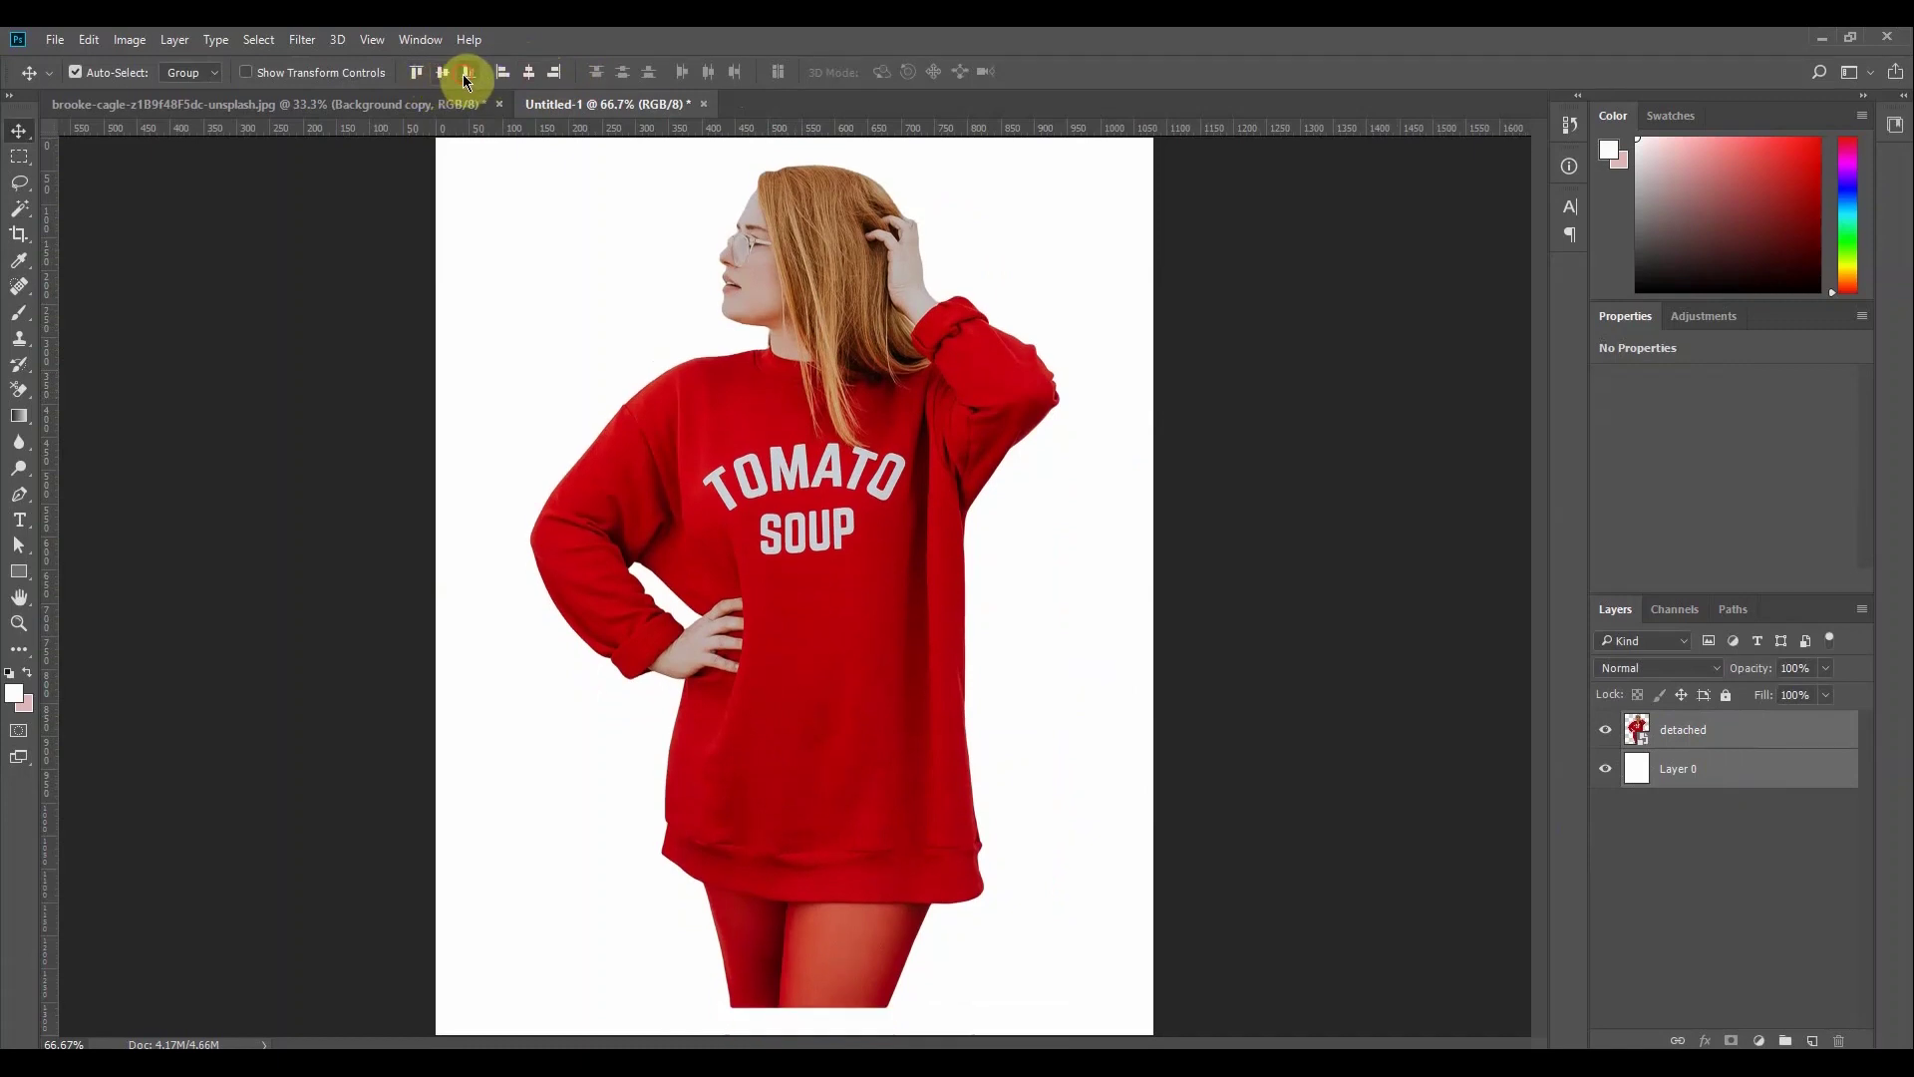
click(468, 76)
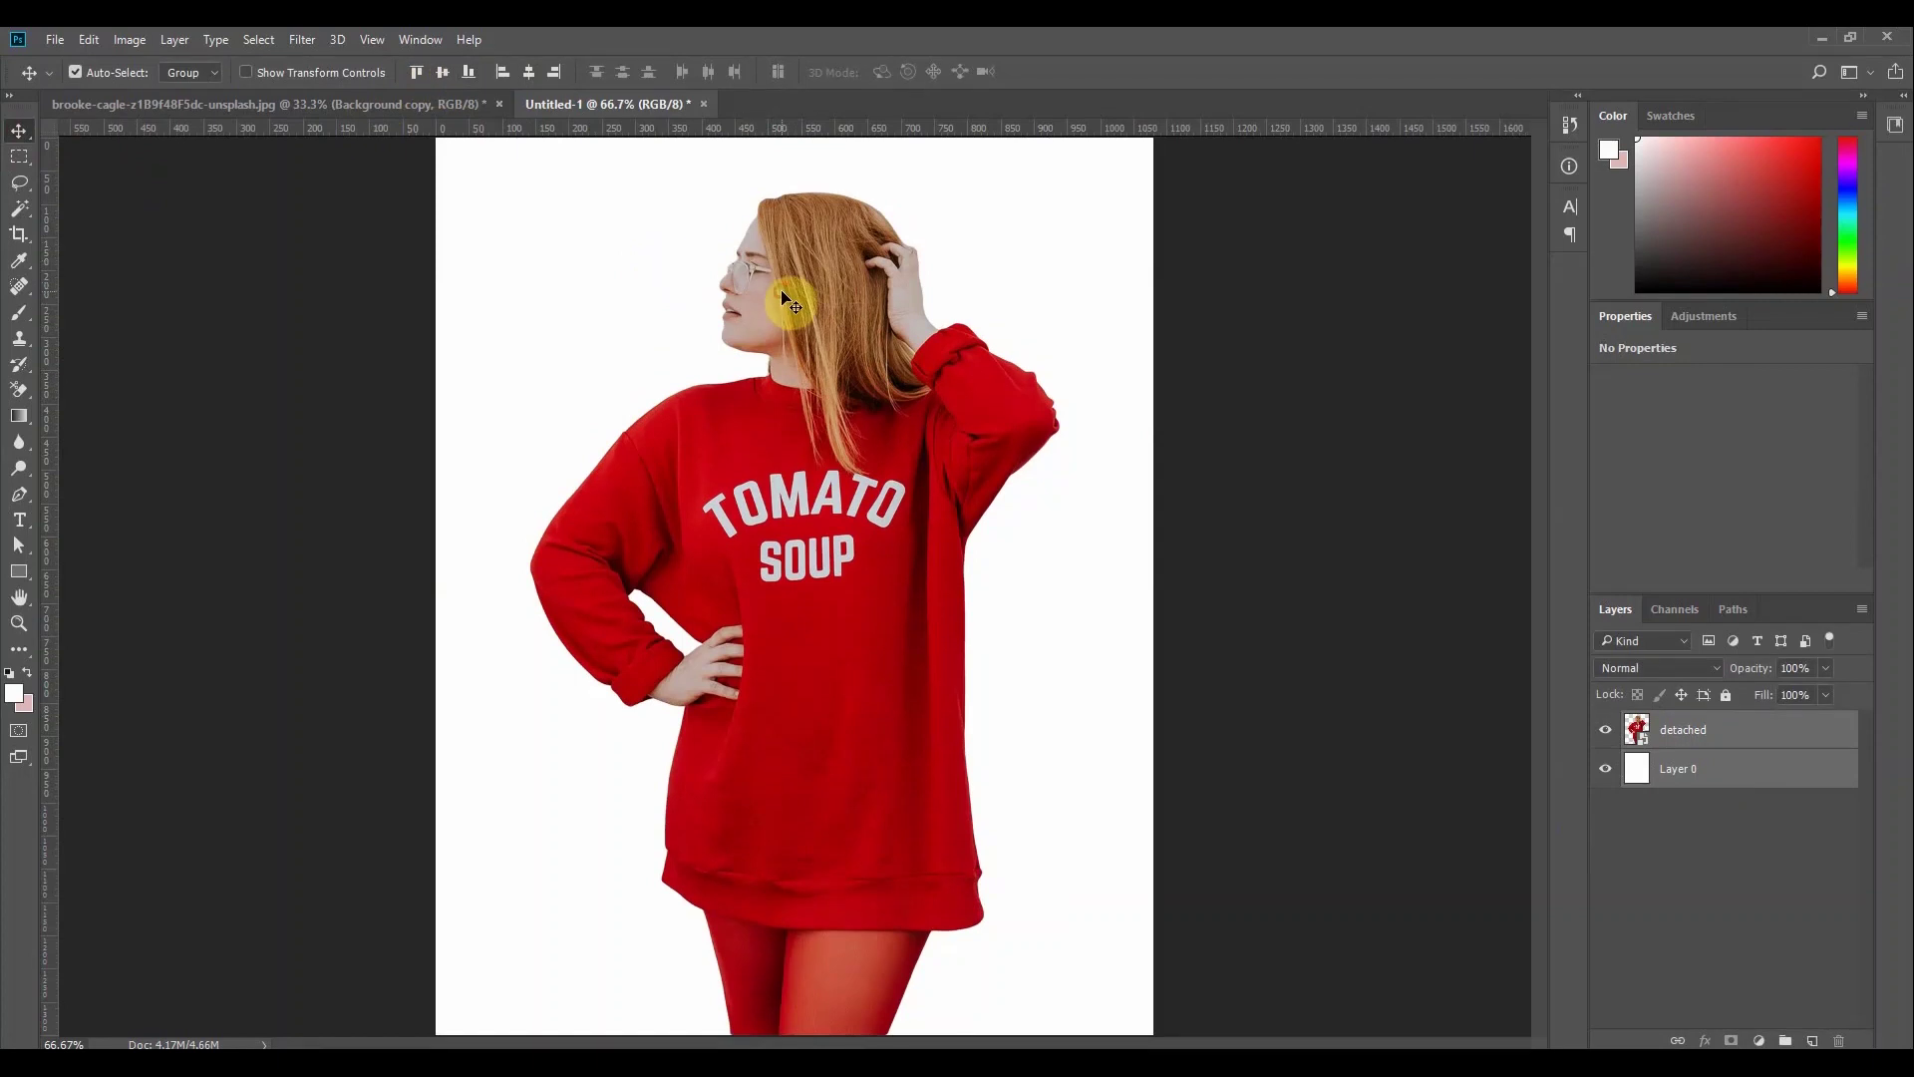
Scale the detached model layer proportionally to about 10.71% and align it to the bottom edge of the white background
click(1628, 905)
click(1674, 736)
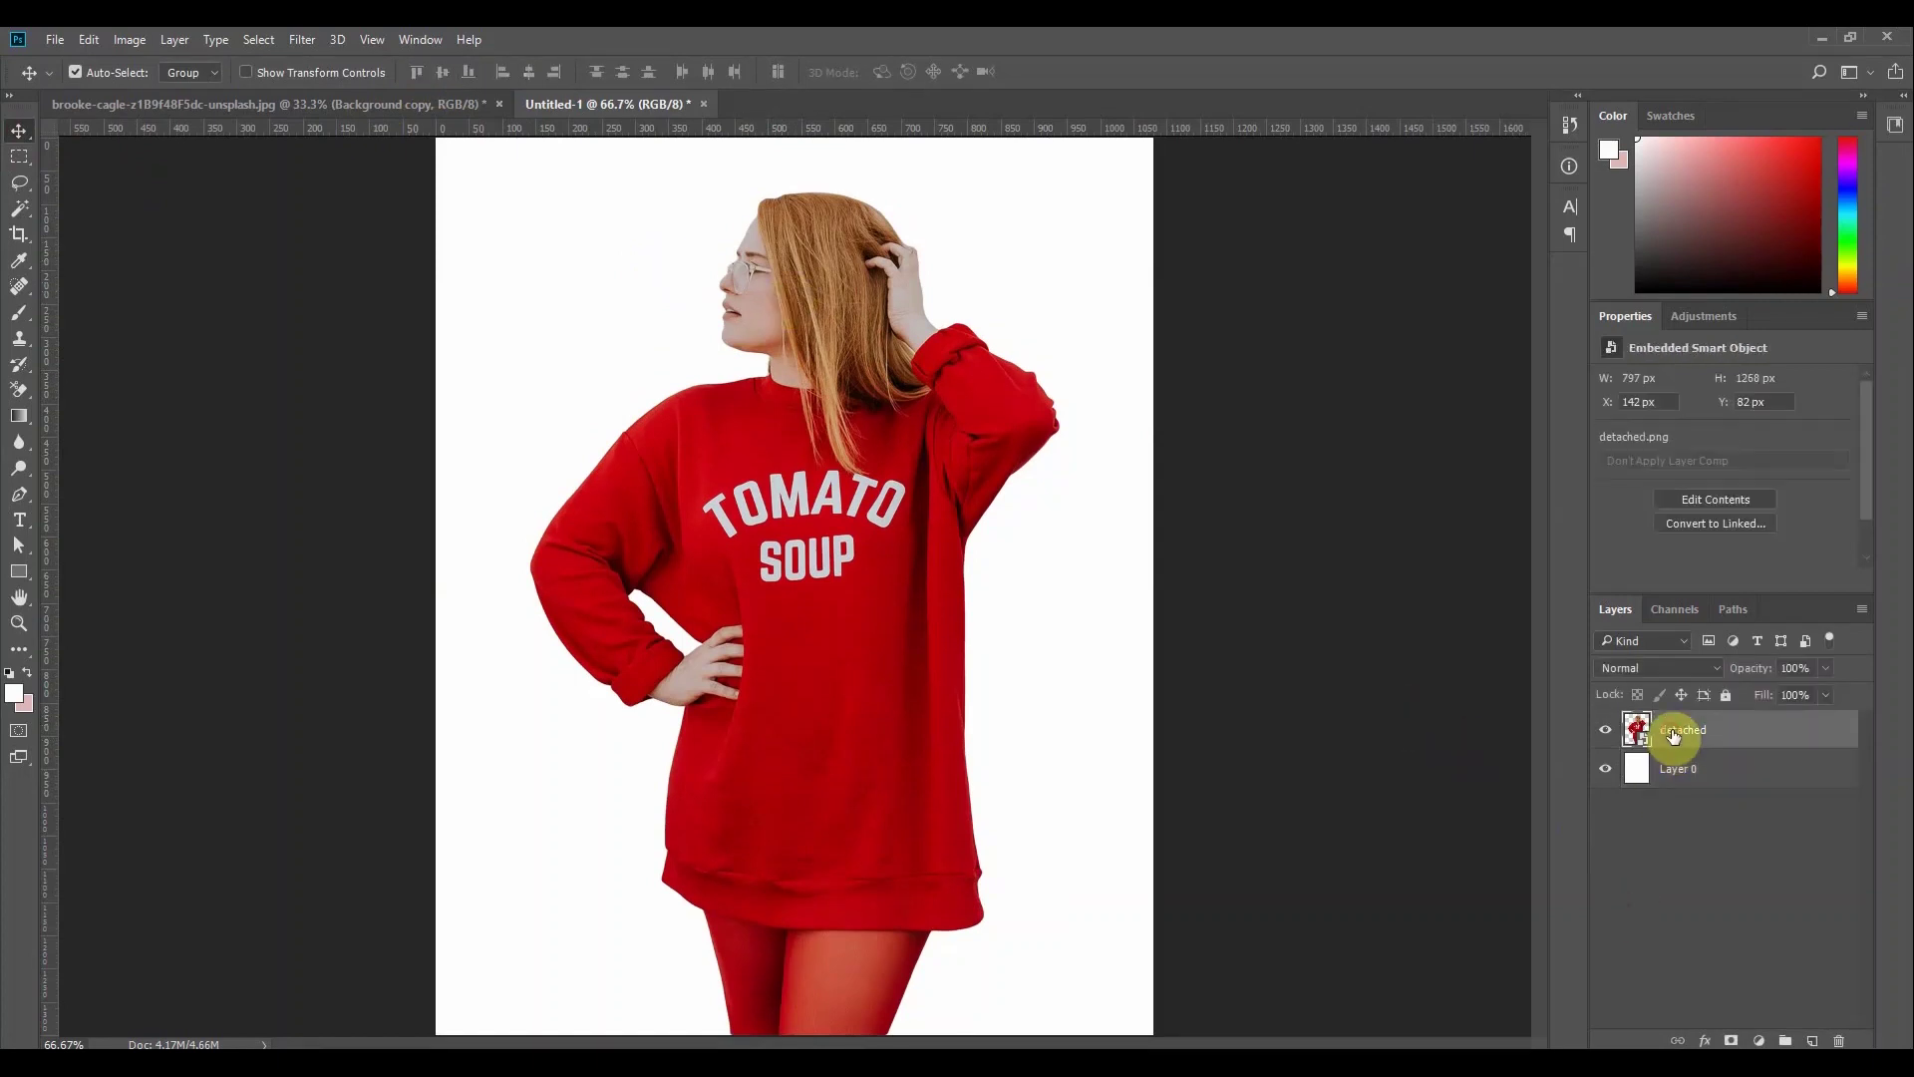
key(ctrl+t)
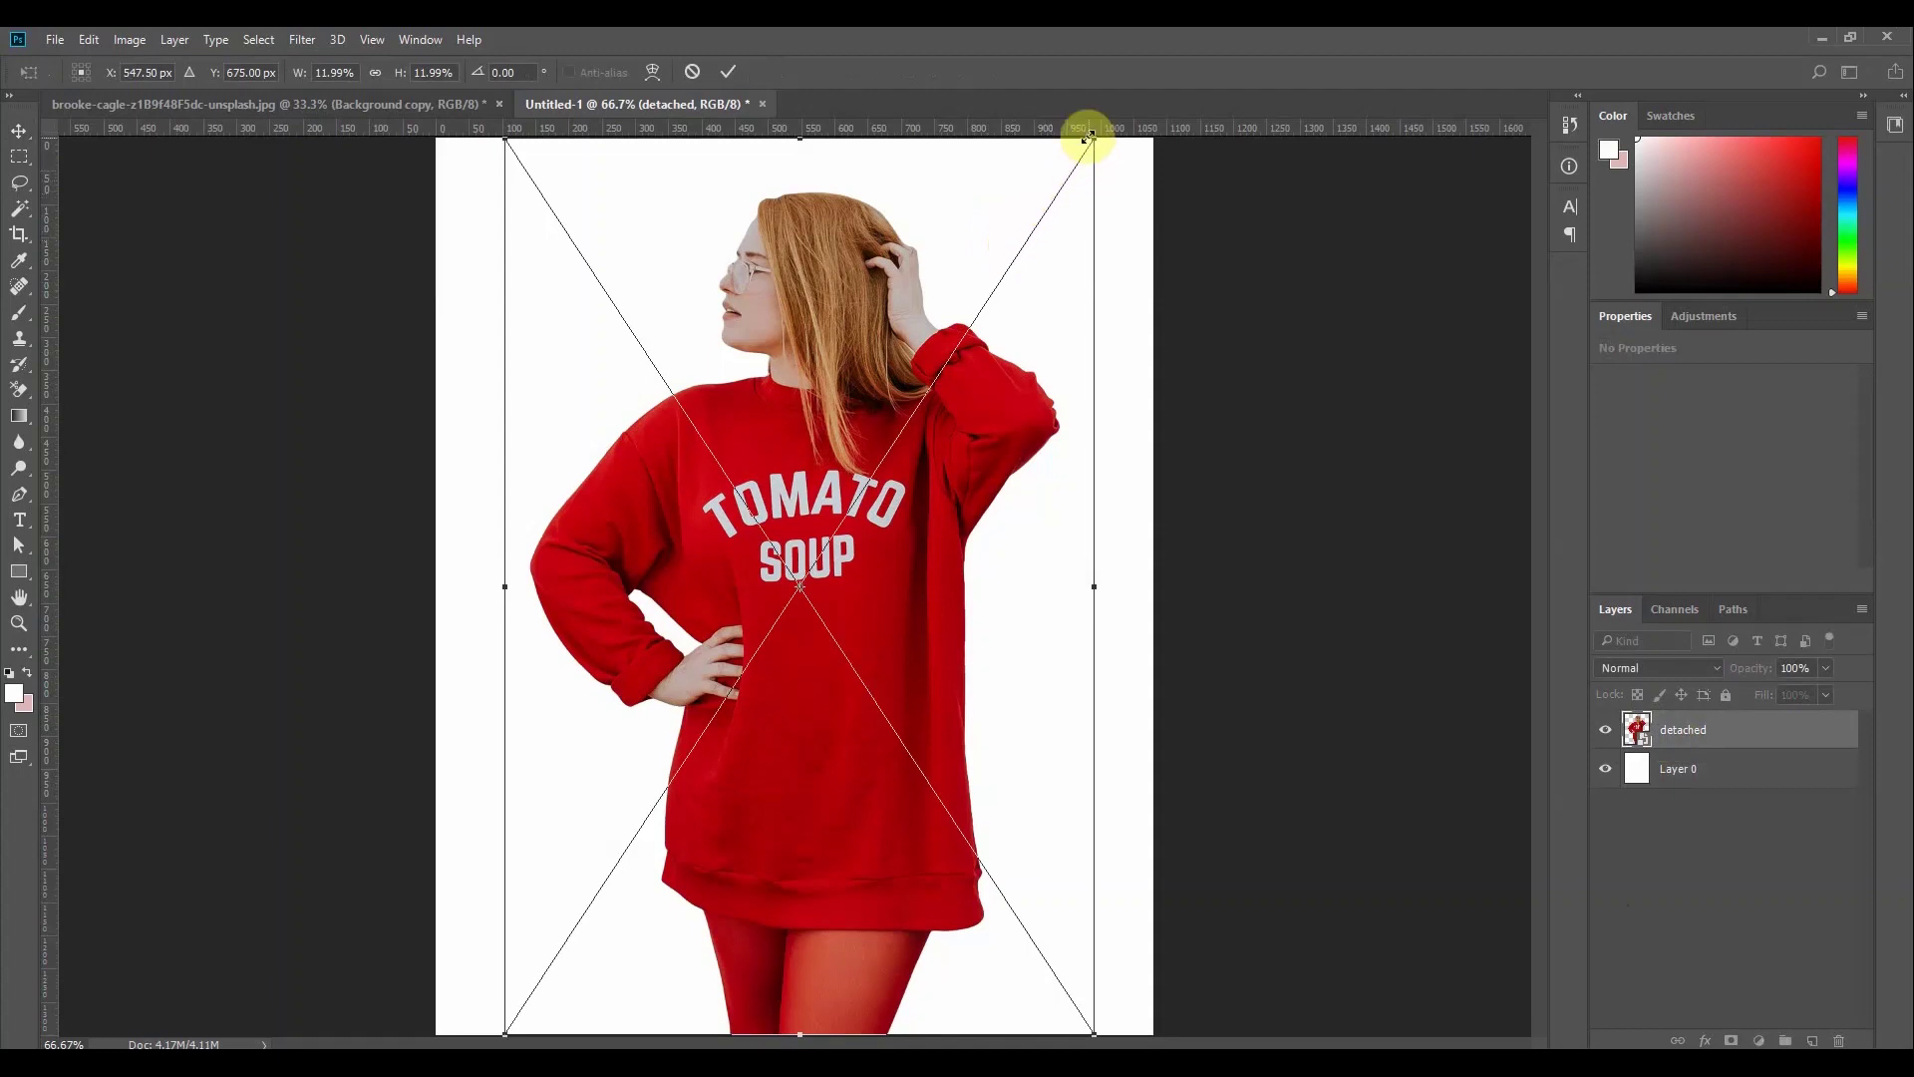
drag(1089, 145, 1060, 179)
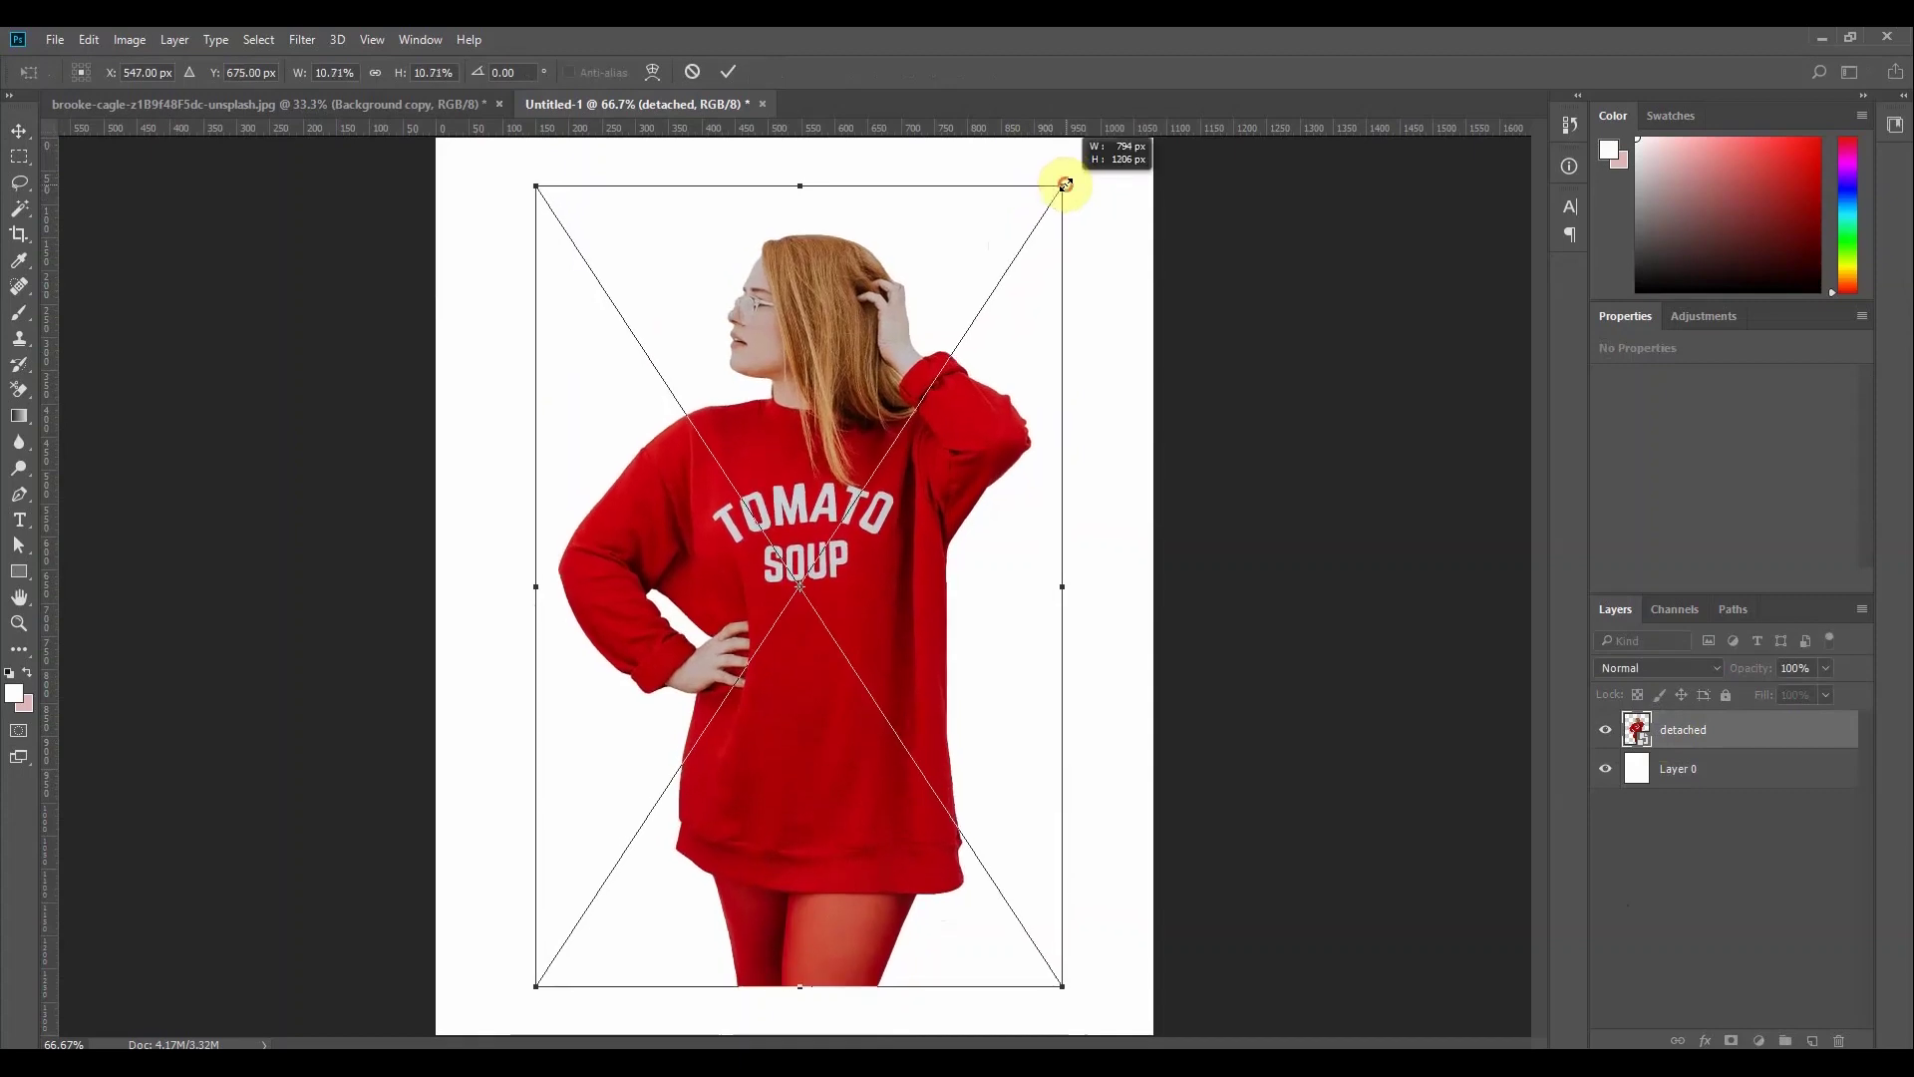
click(729, 72)
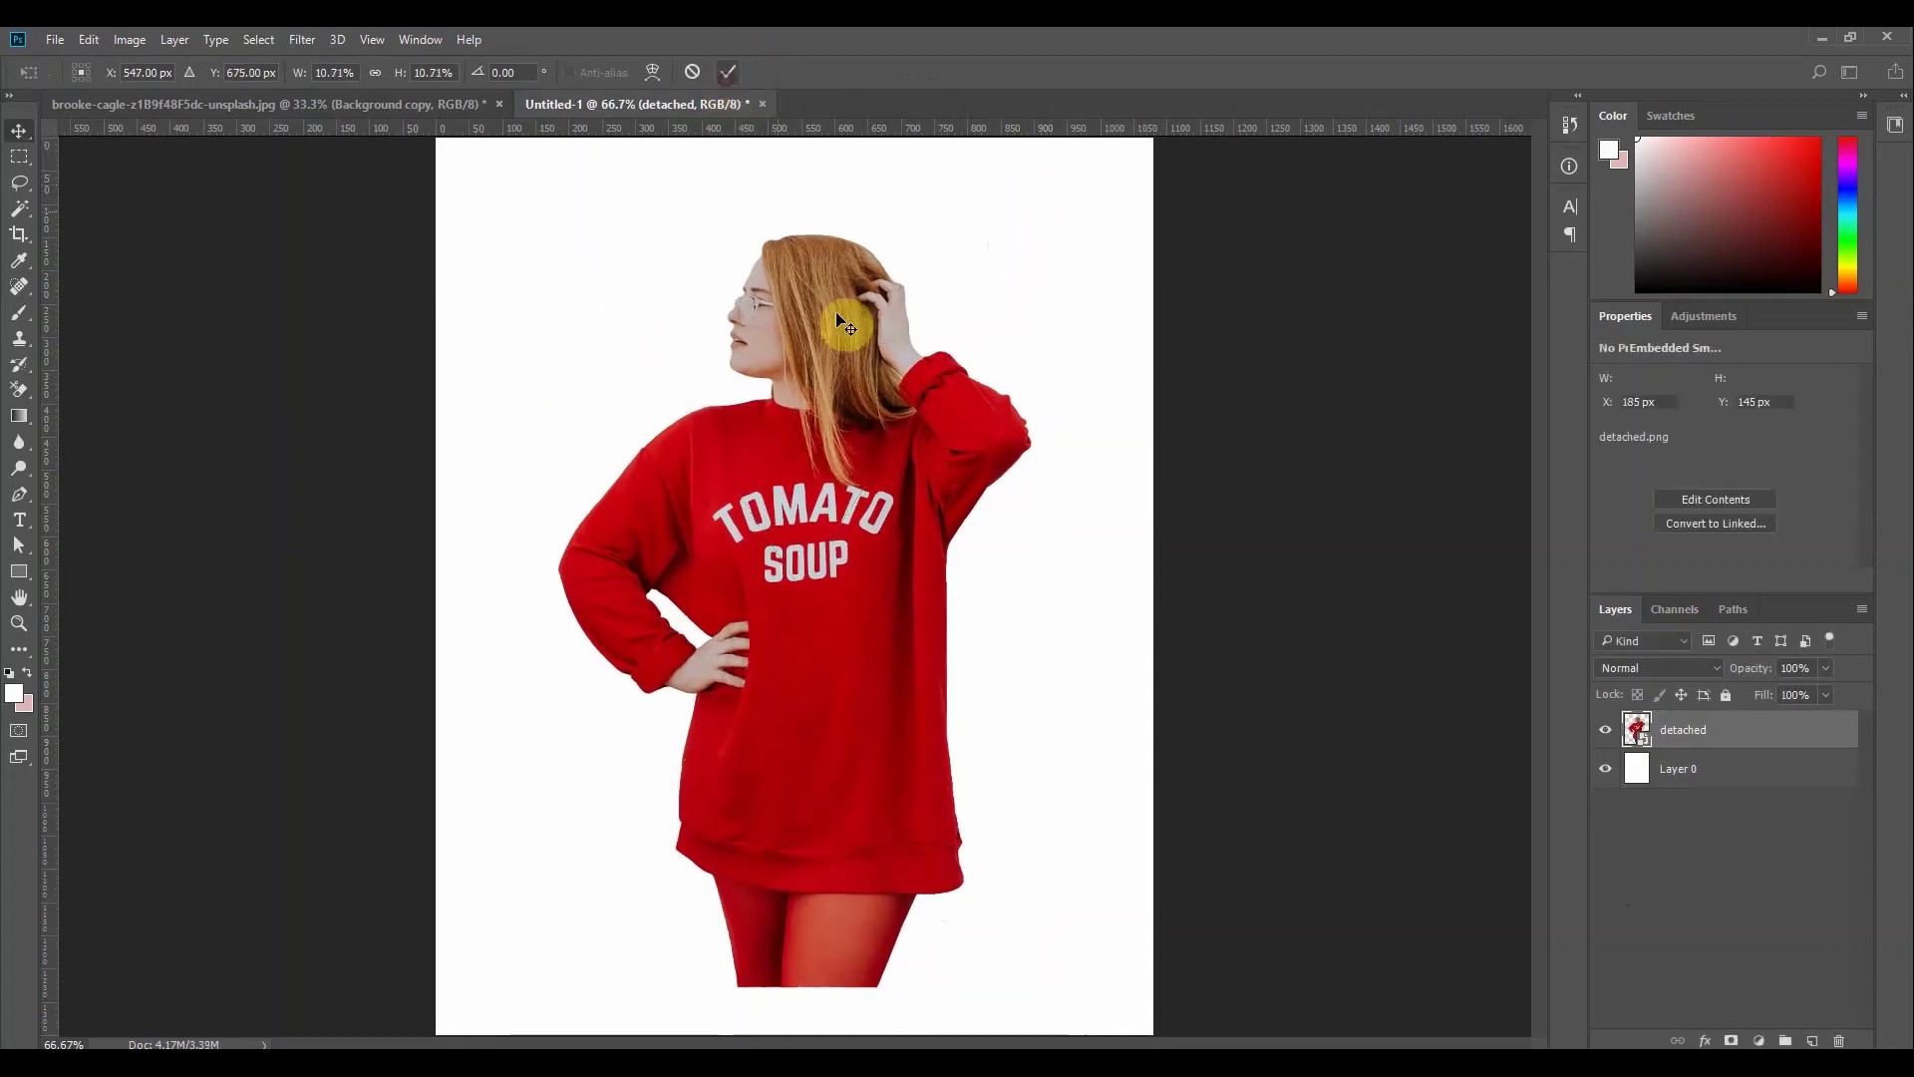
shift+click(1685, 772)
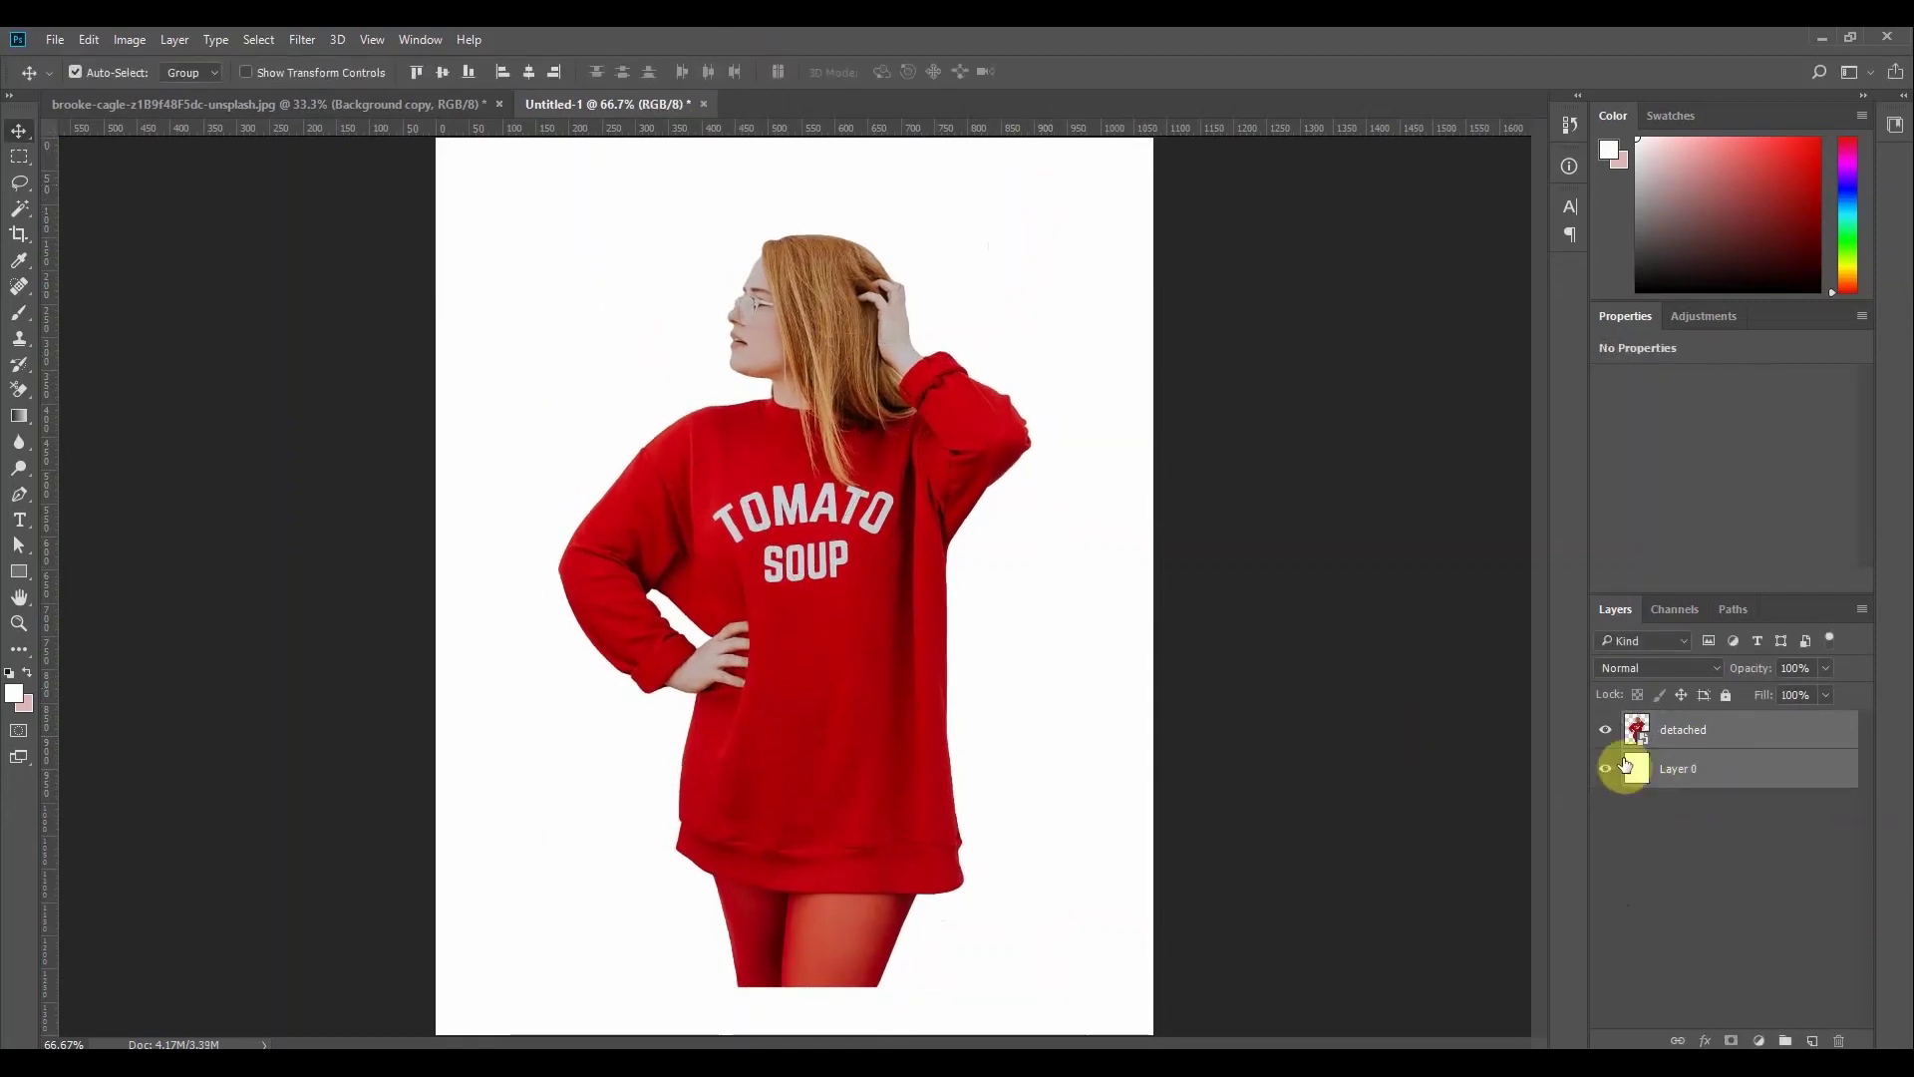
click(466, 78)
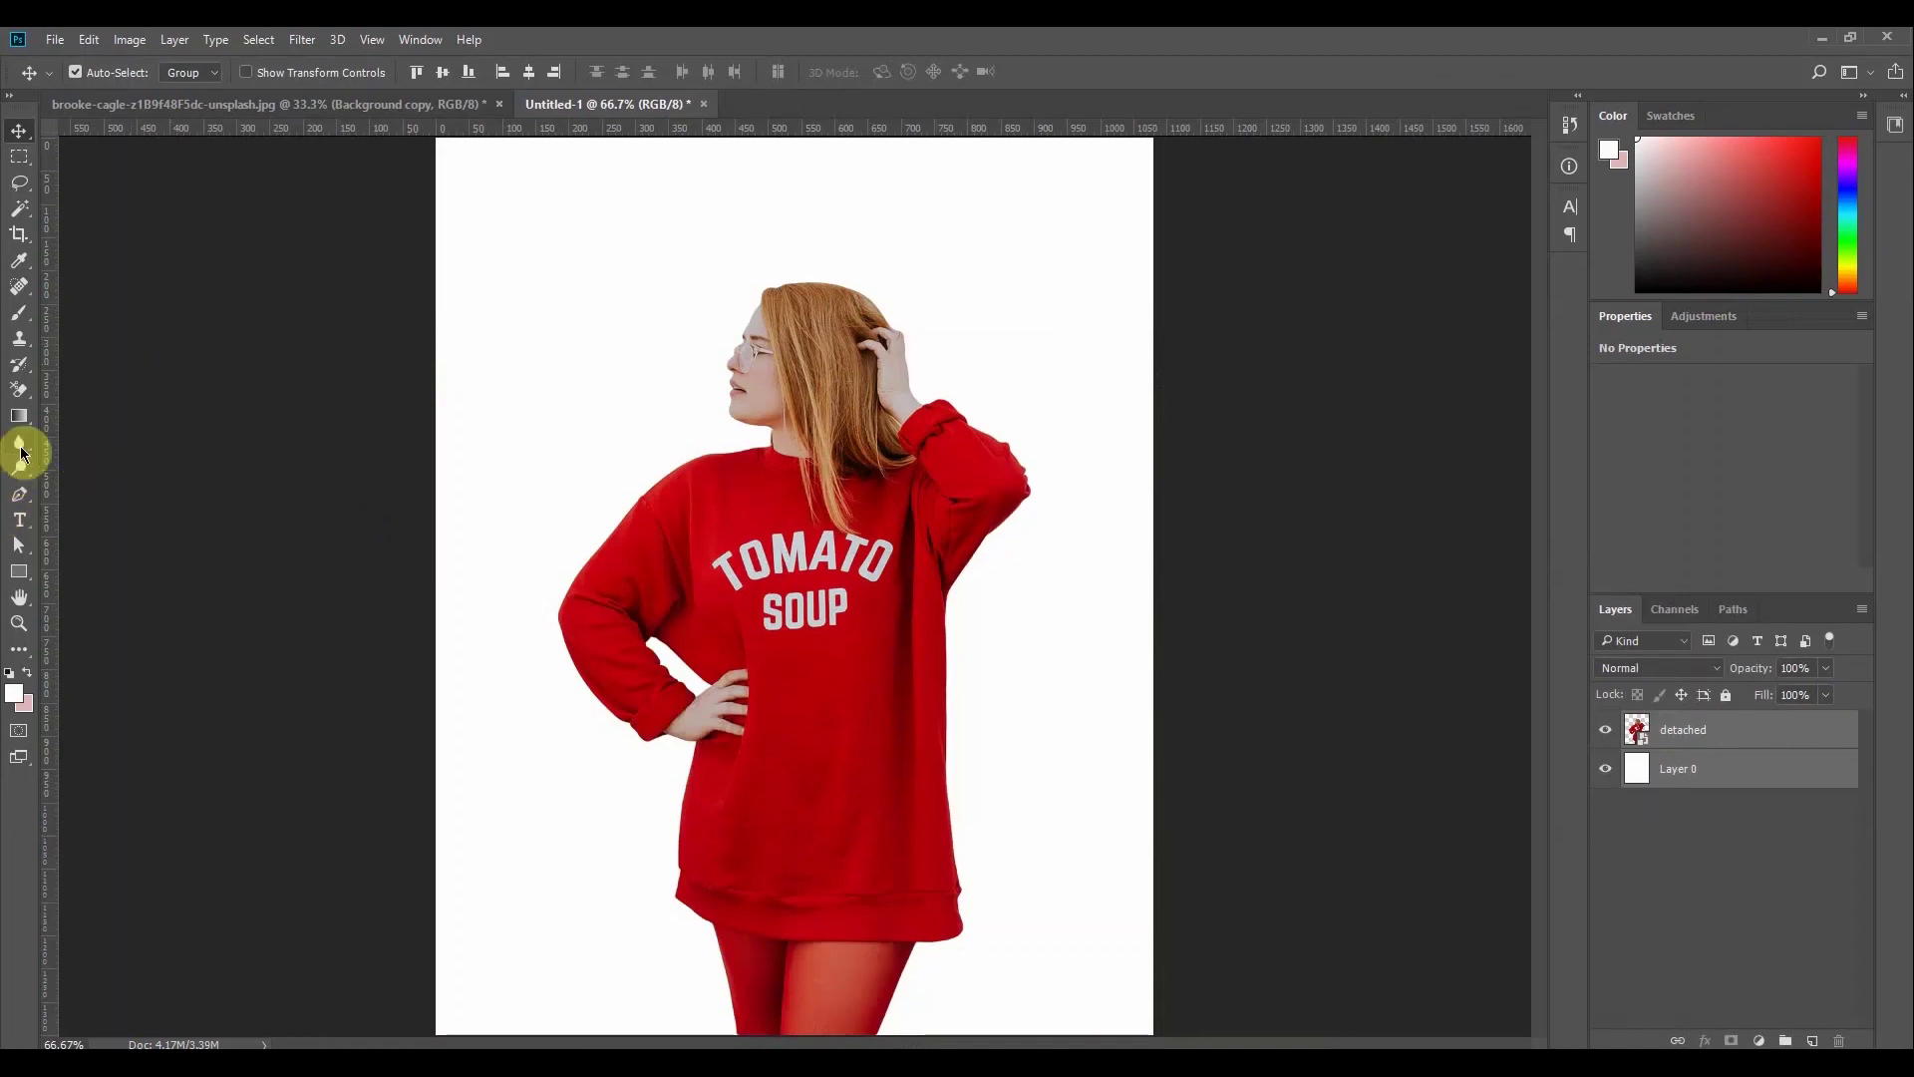
Draw a circle about 580 px across over the model's head with the Ellipse tool and fill it with light pink
click(27, 575)
right_click(28, 580)
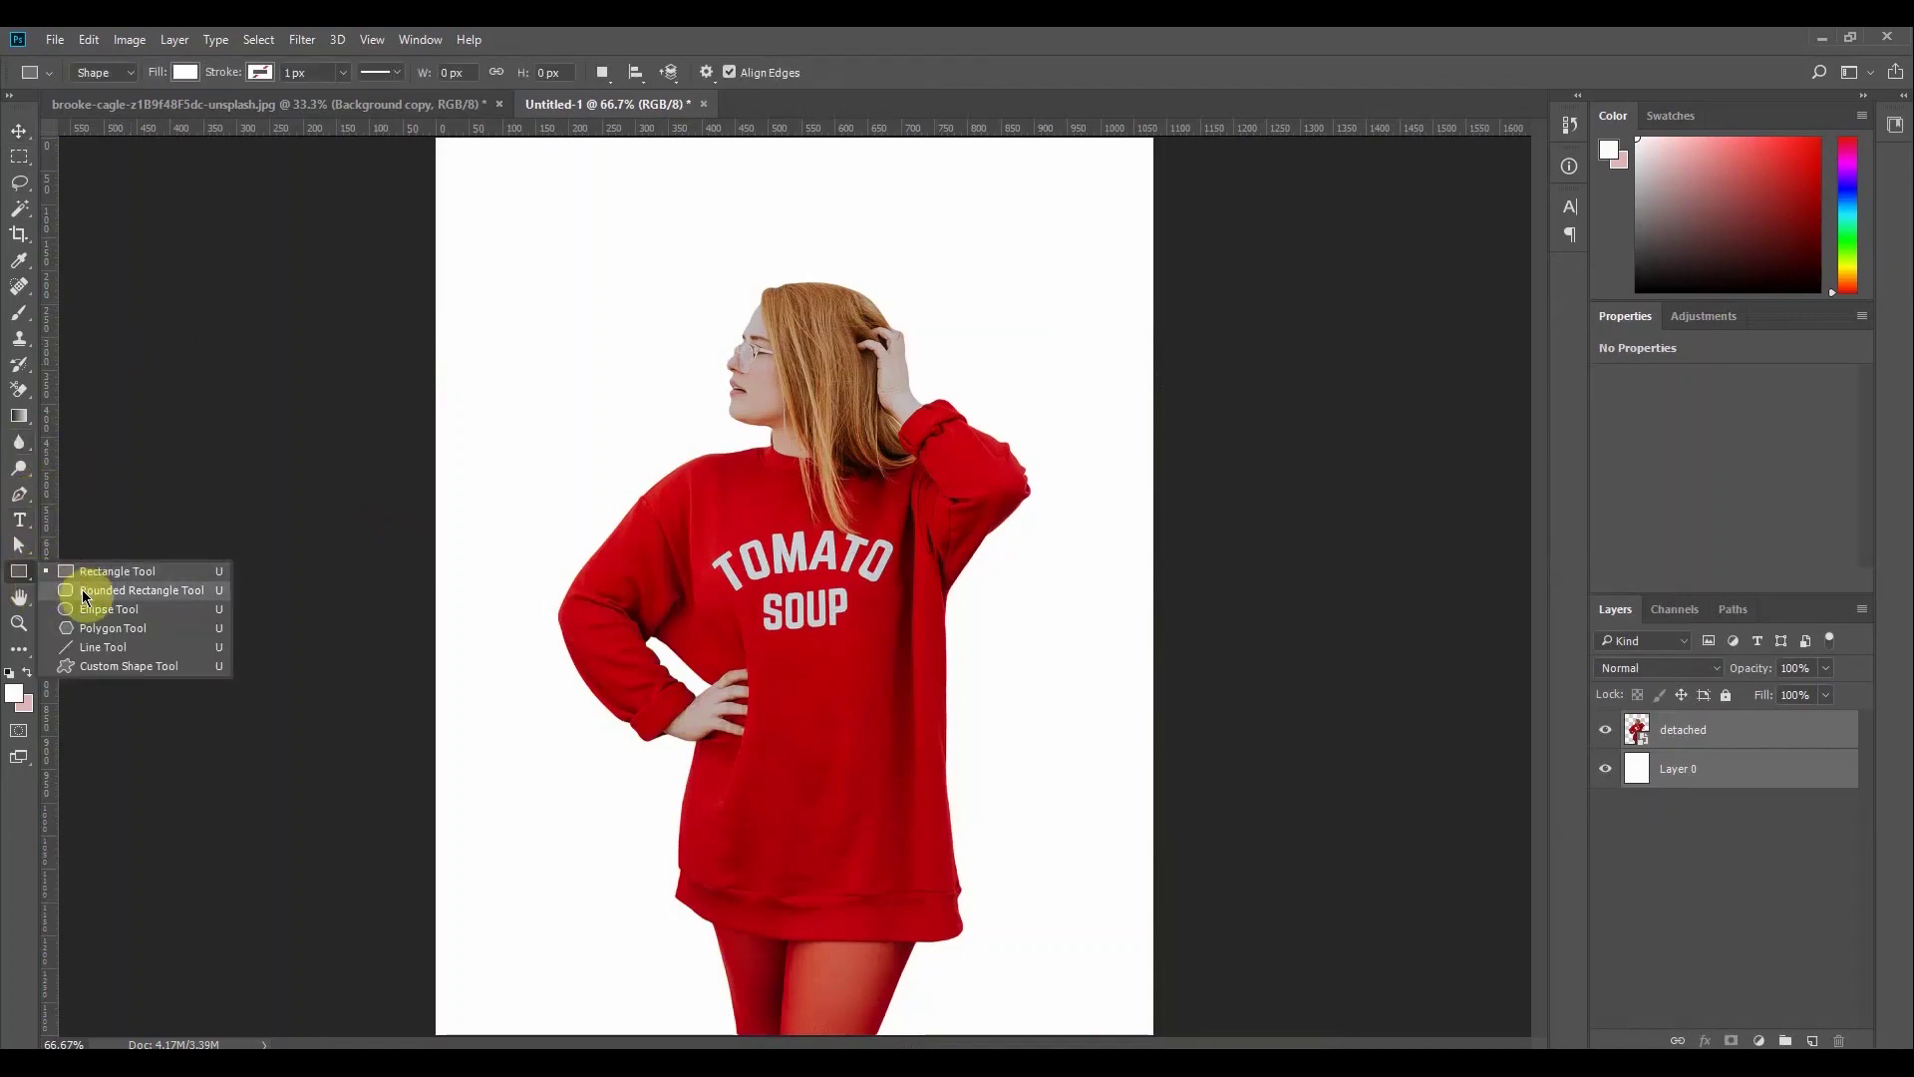
click(99, 612)
drag(656, 320, 848, 636)
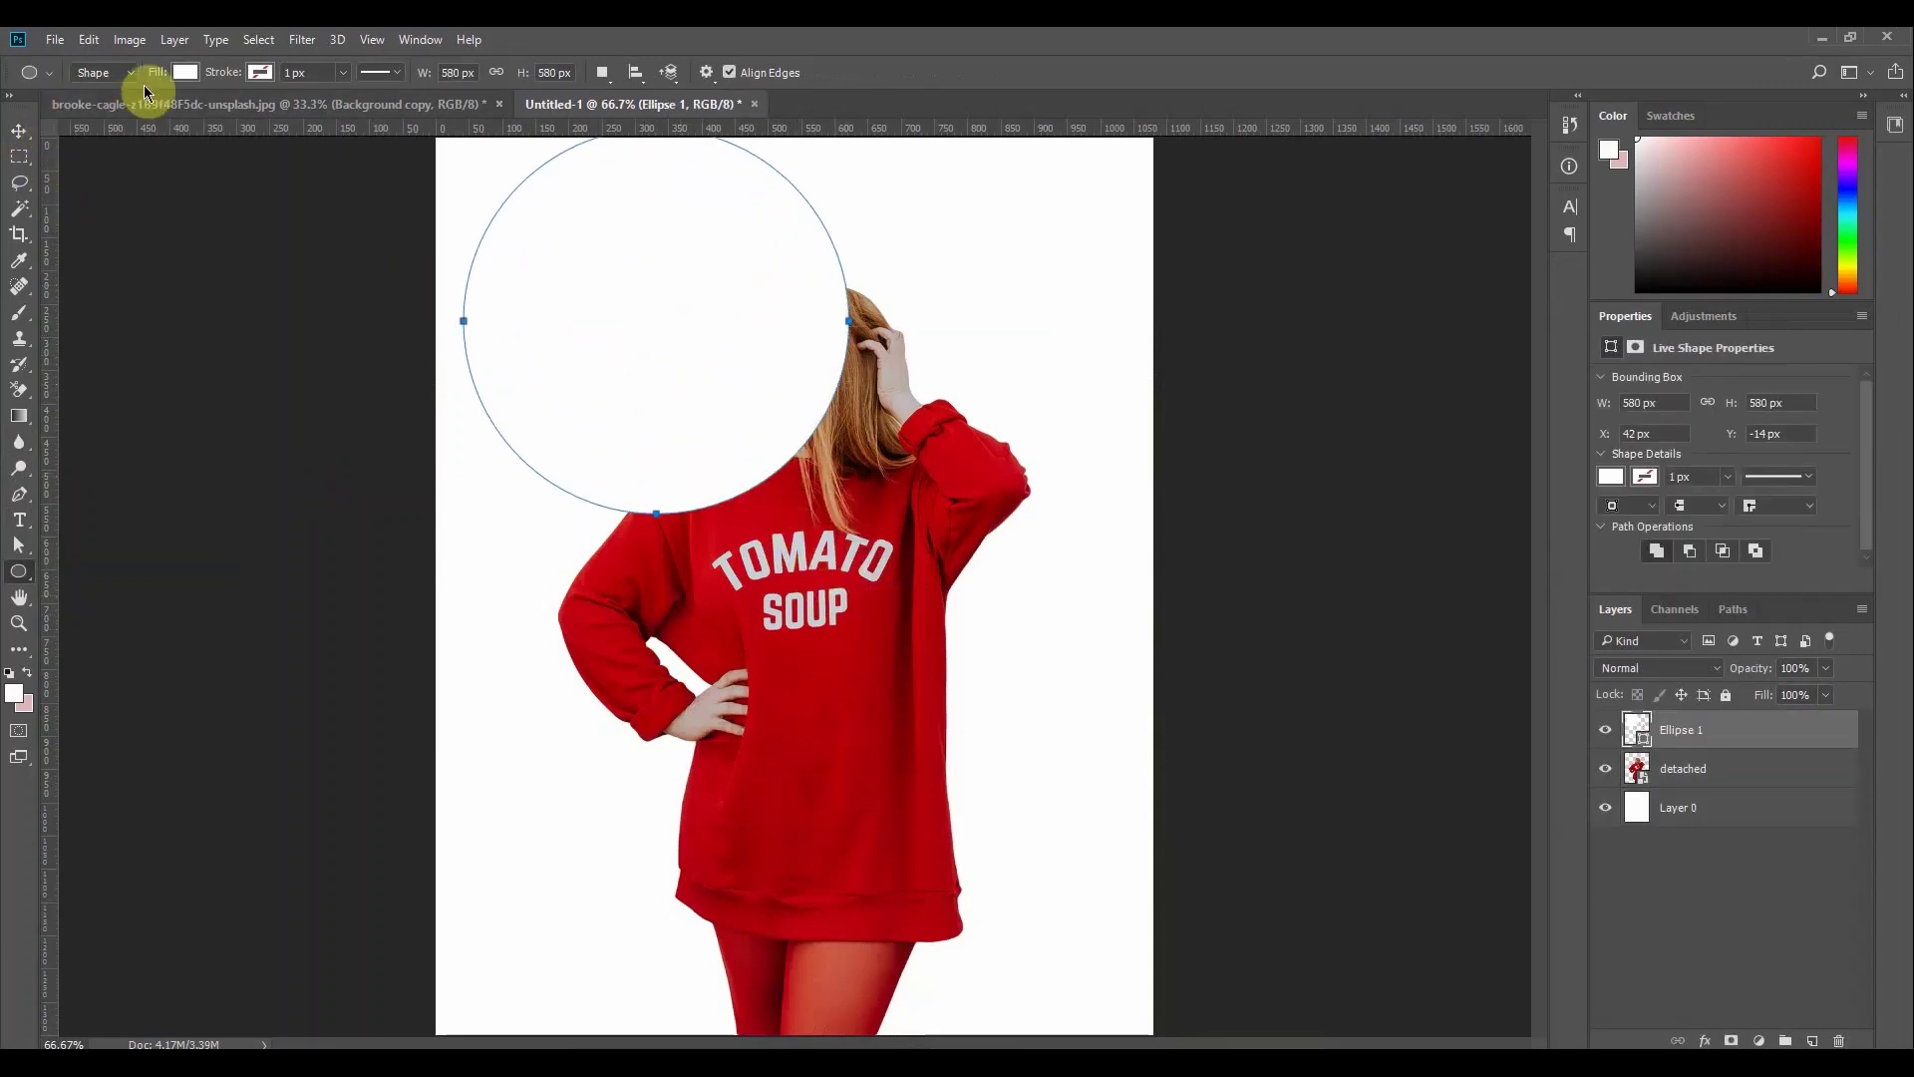
click(185, 73)
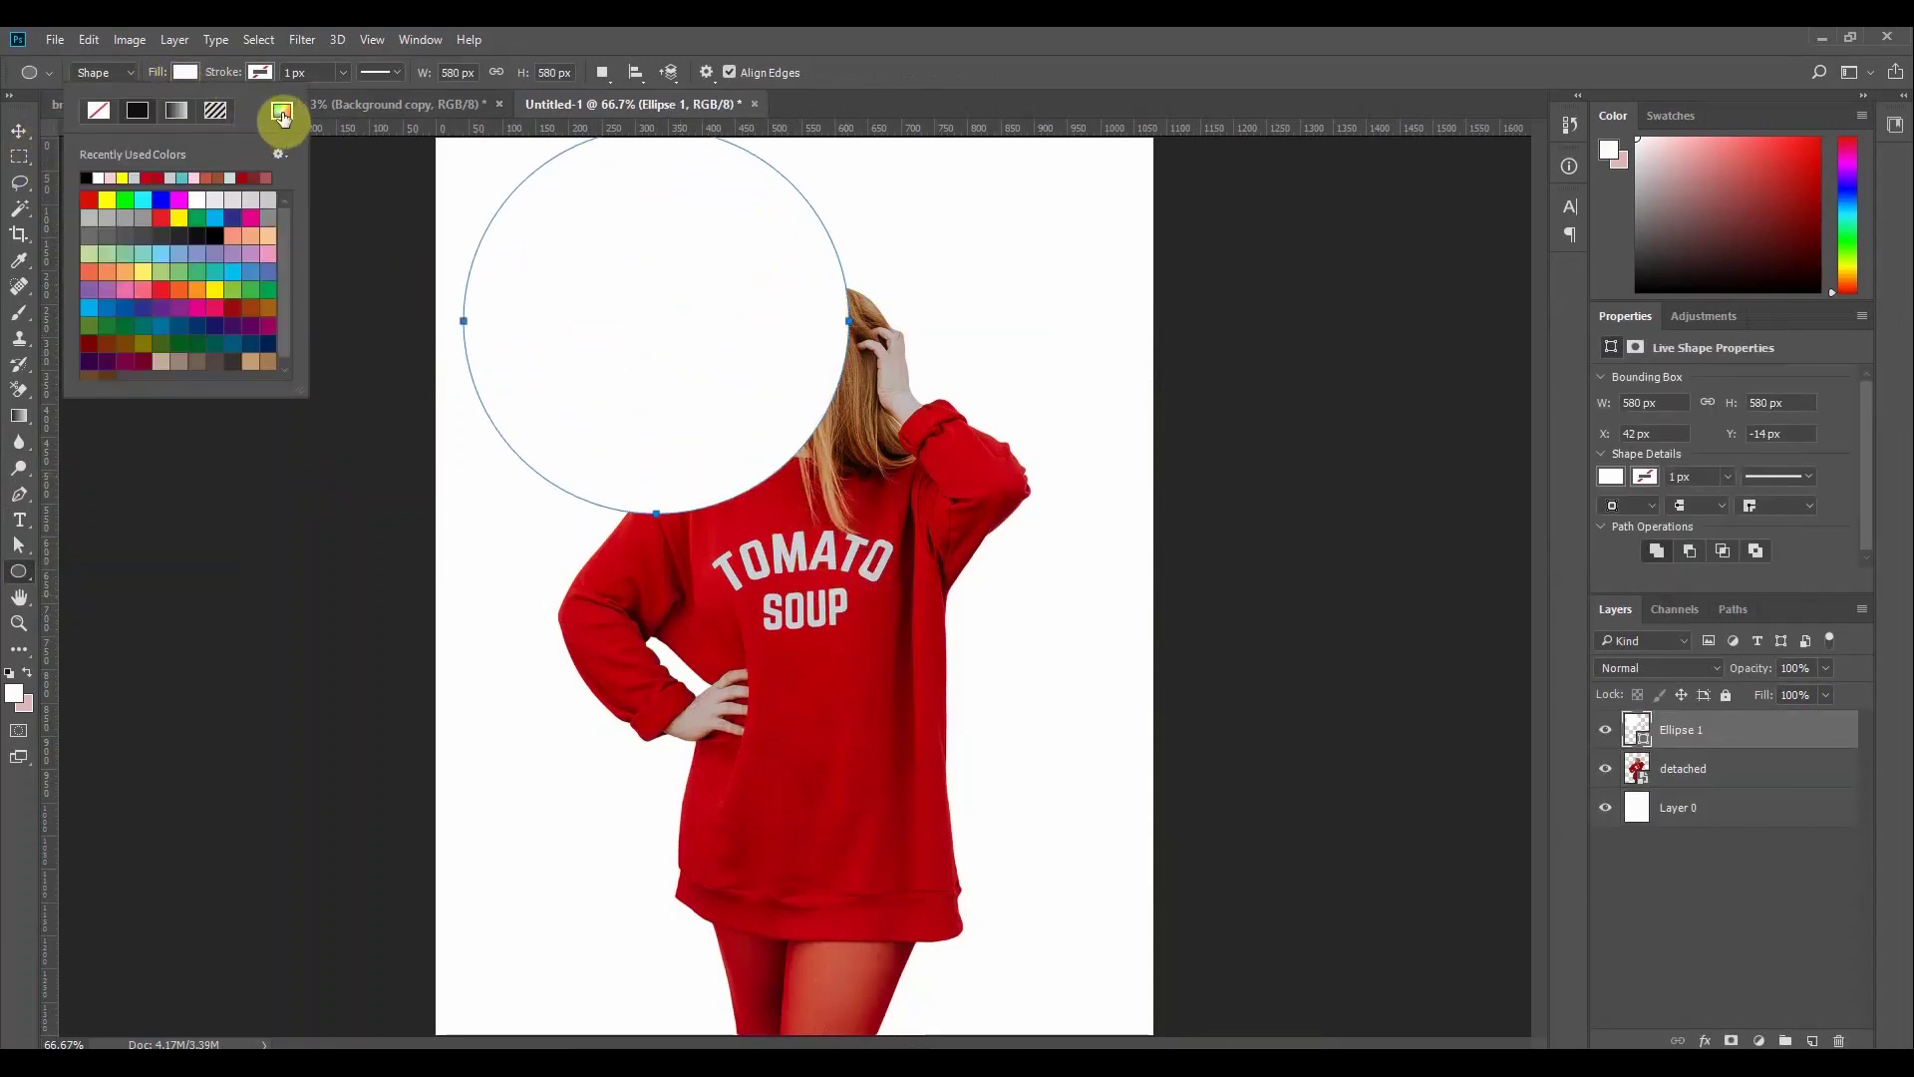
click(112, 177)
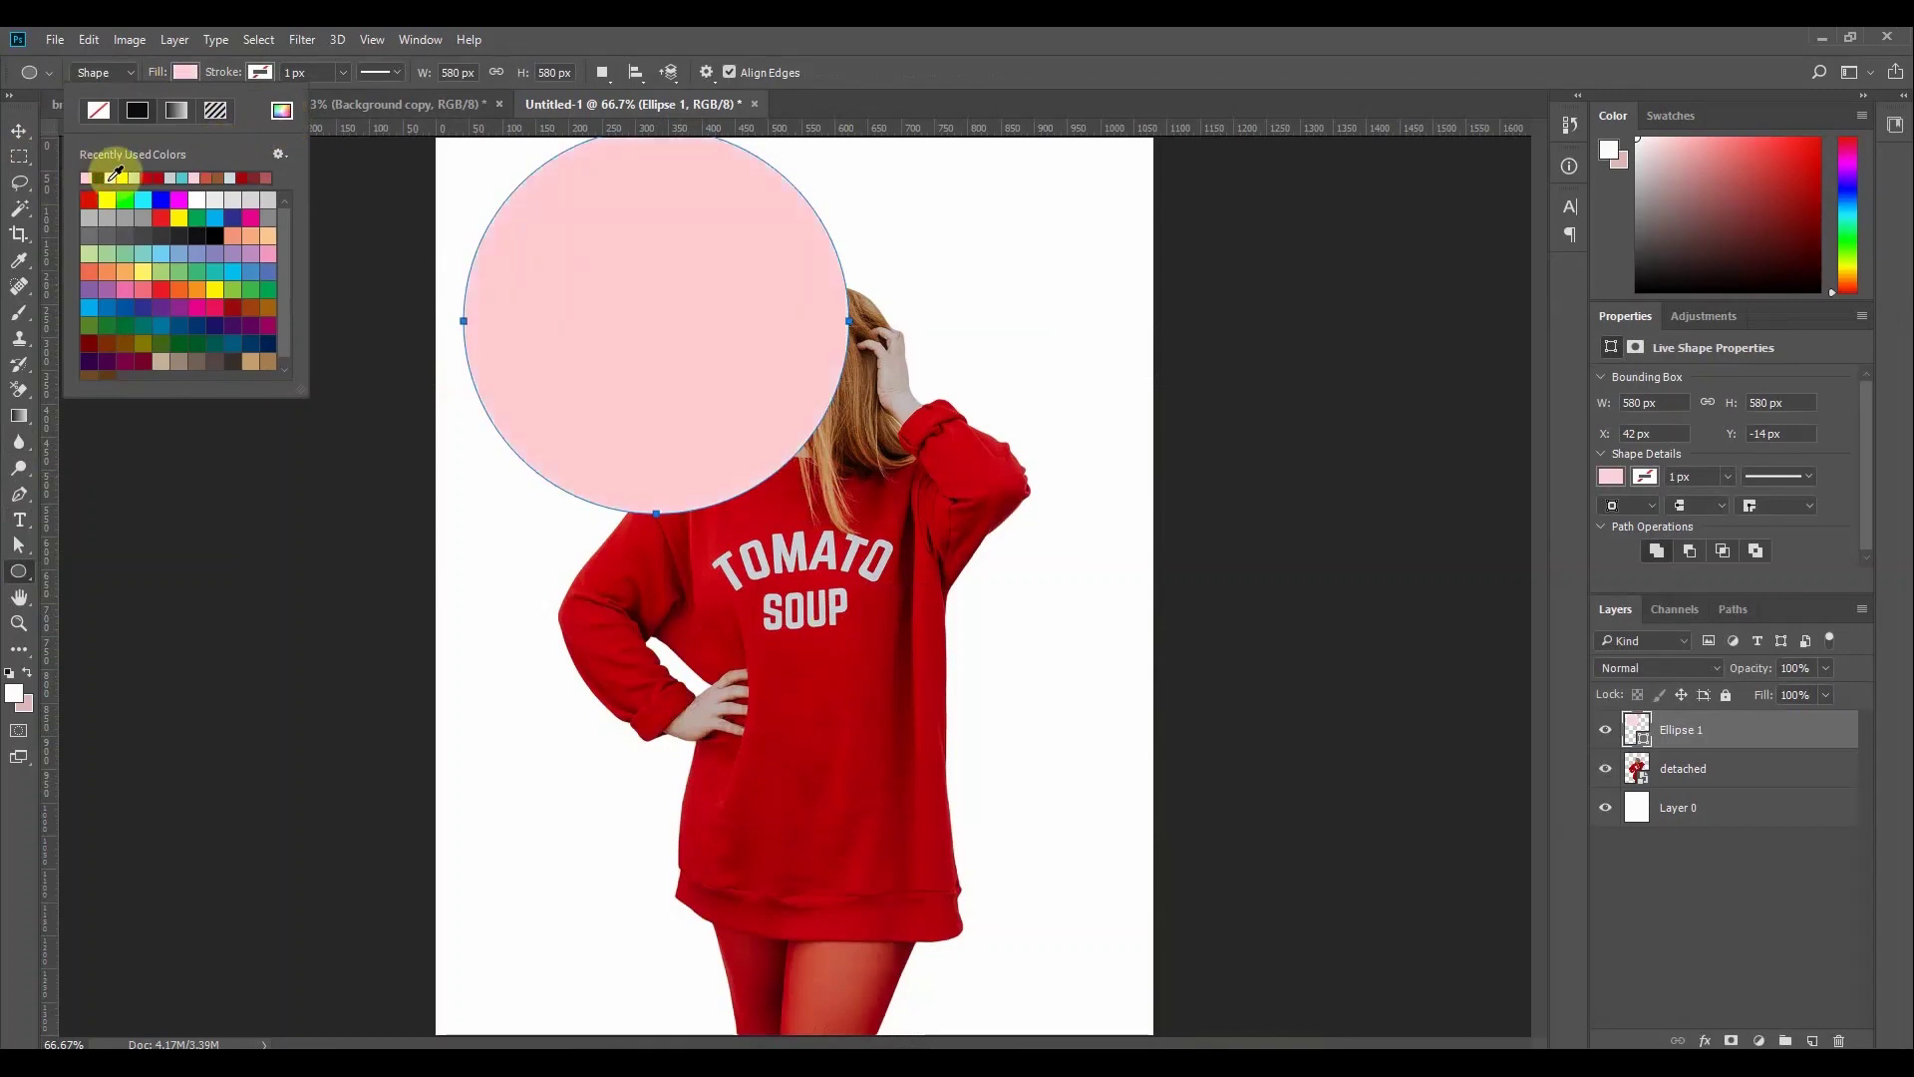
Move the pink circle over the model's upper body and enlarge it to about 889 px across
click(19, 131)
drag(591, 319, 728, 410)
key(ctrl+t)
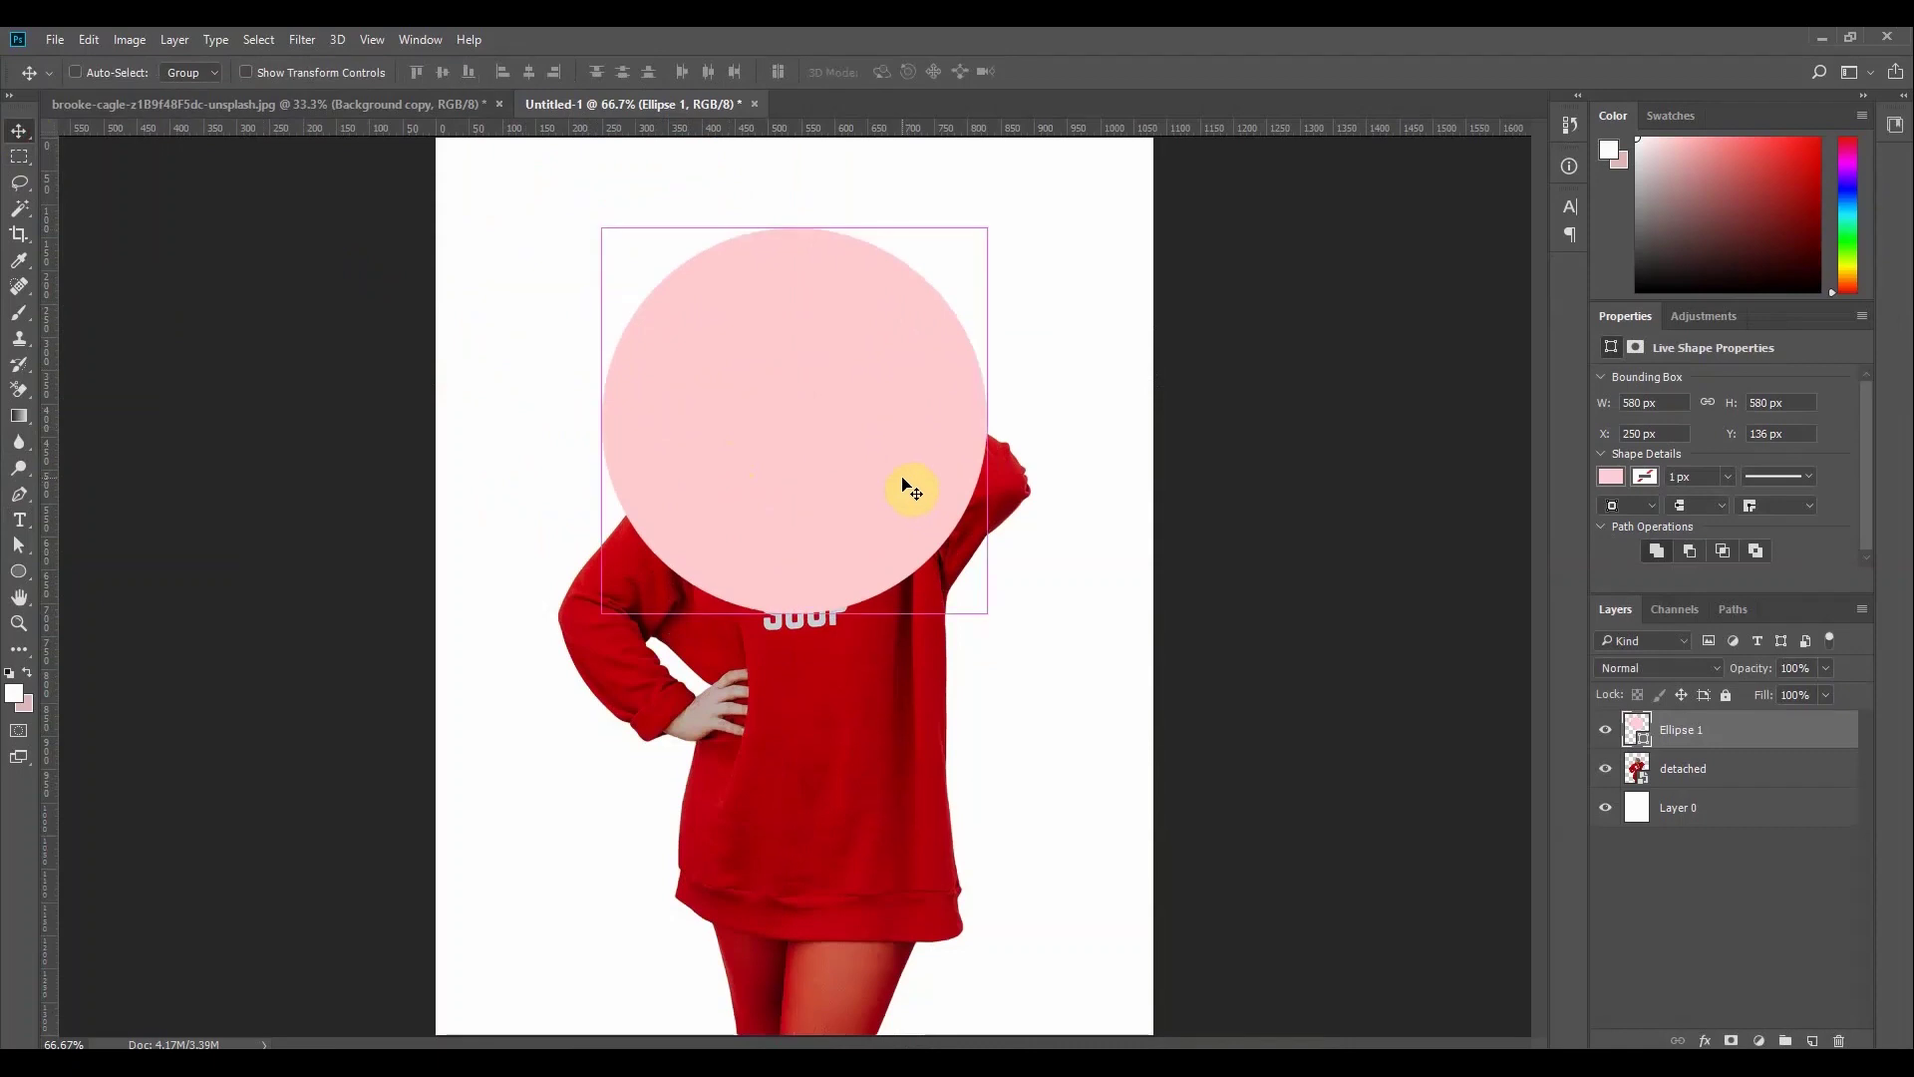
drag(992, 618, 1077, 731)
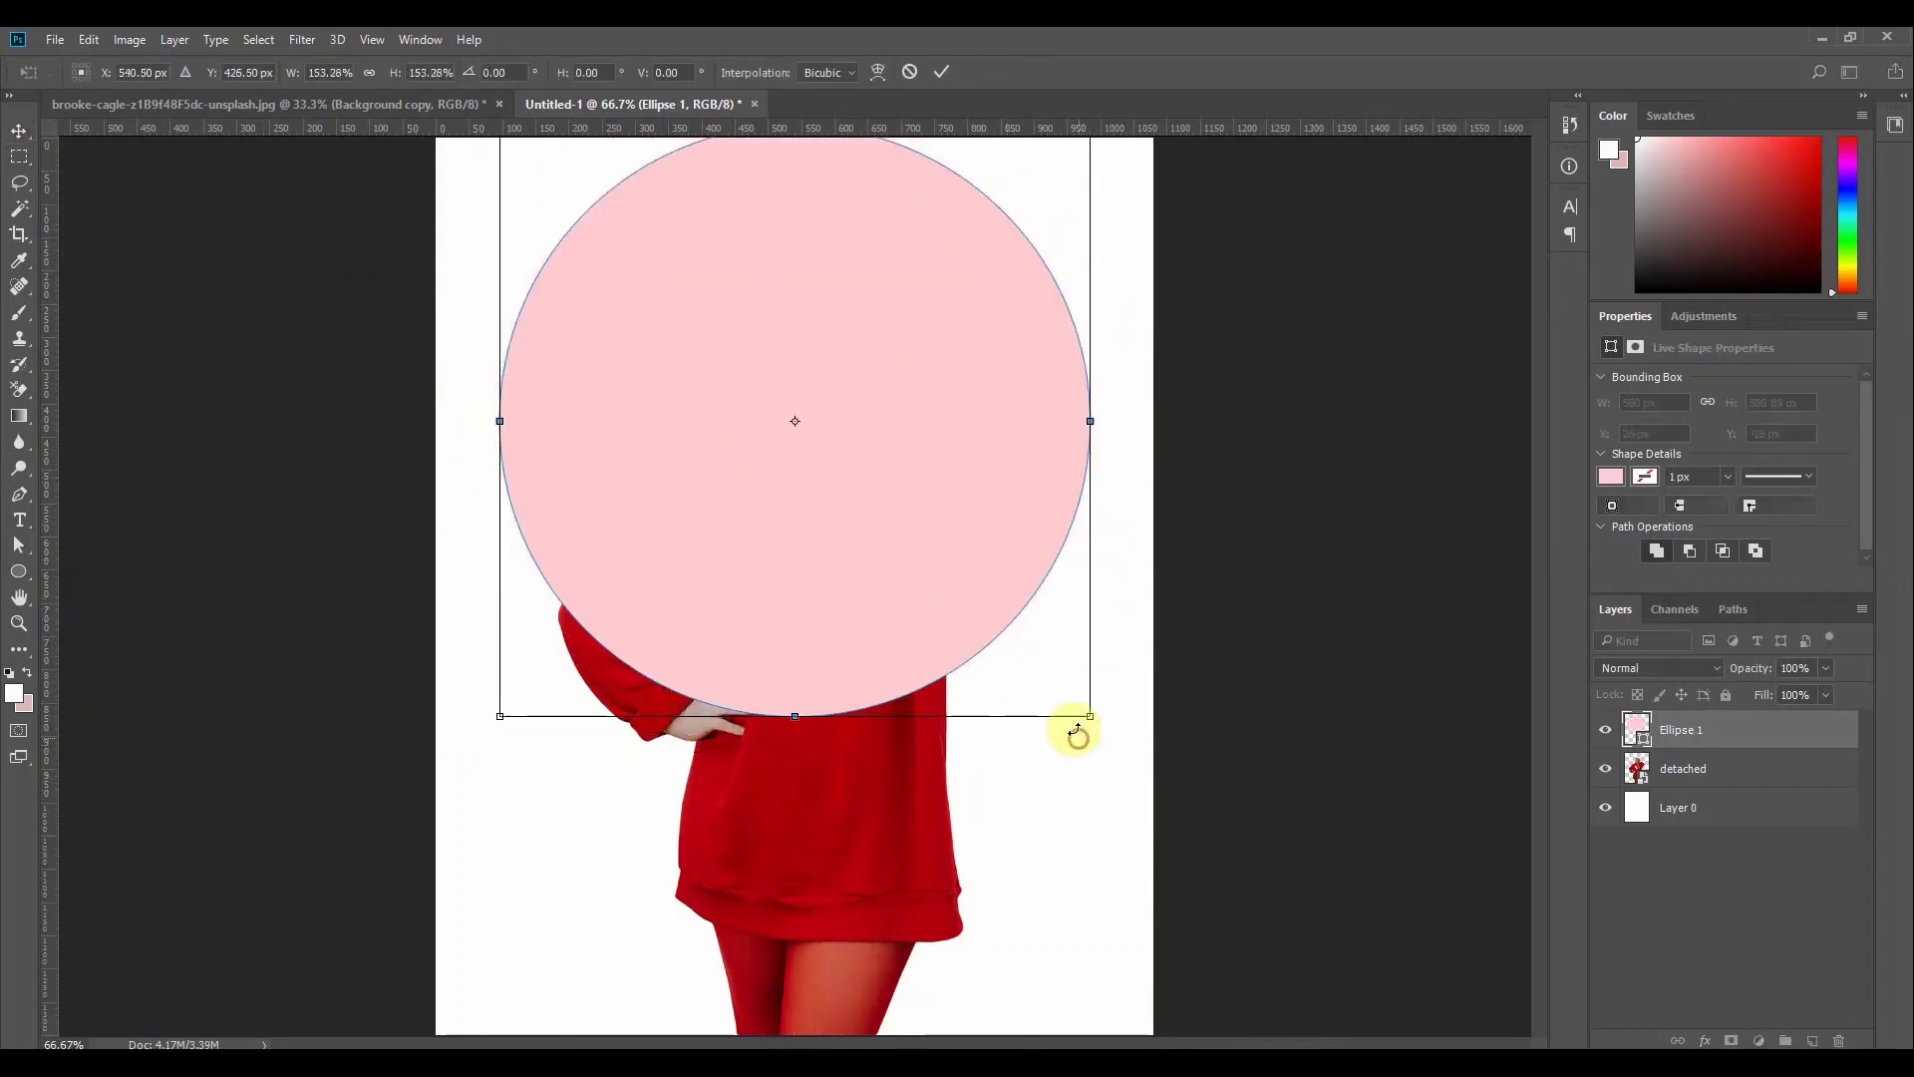
click(941, 72)
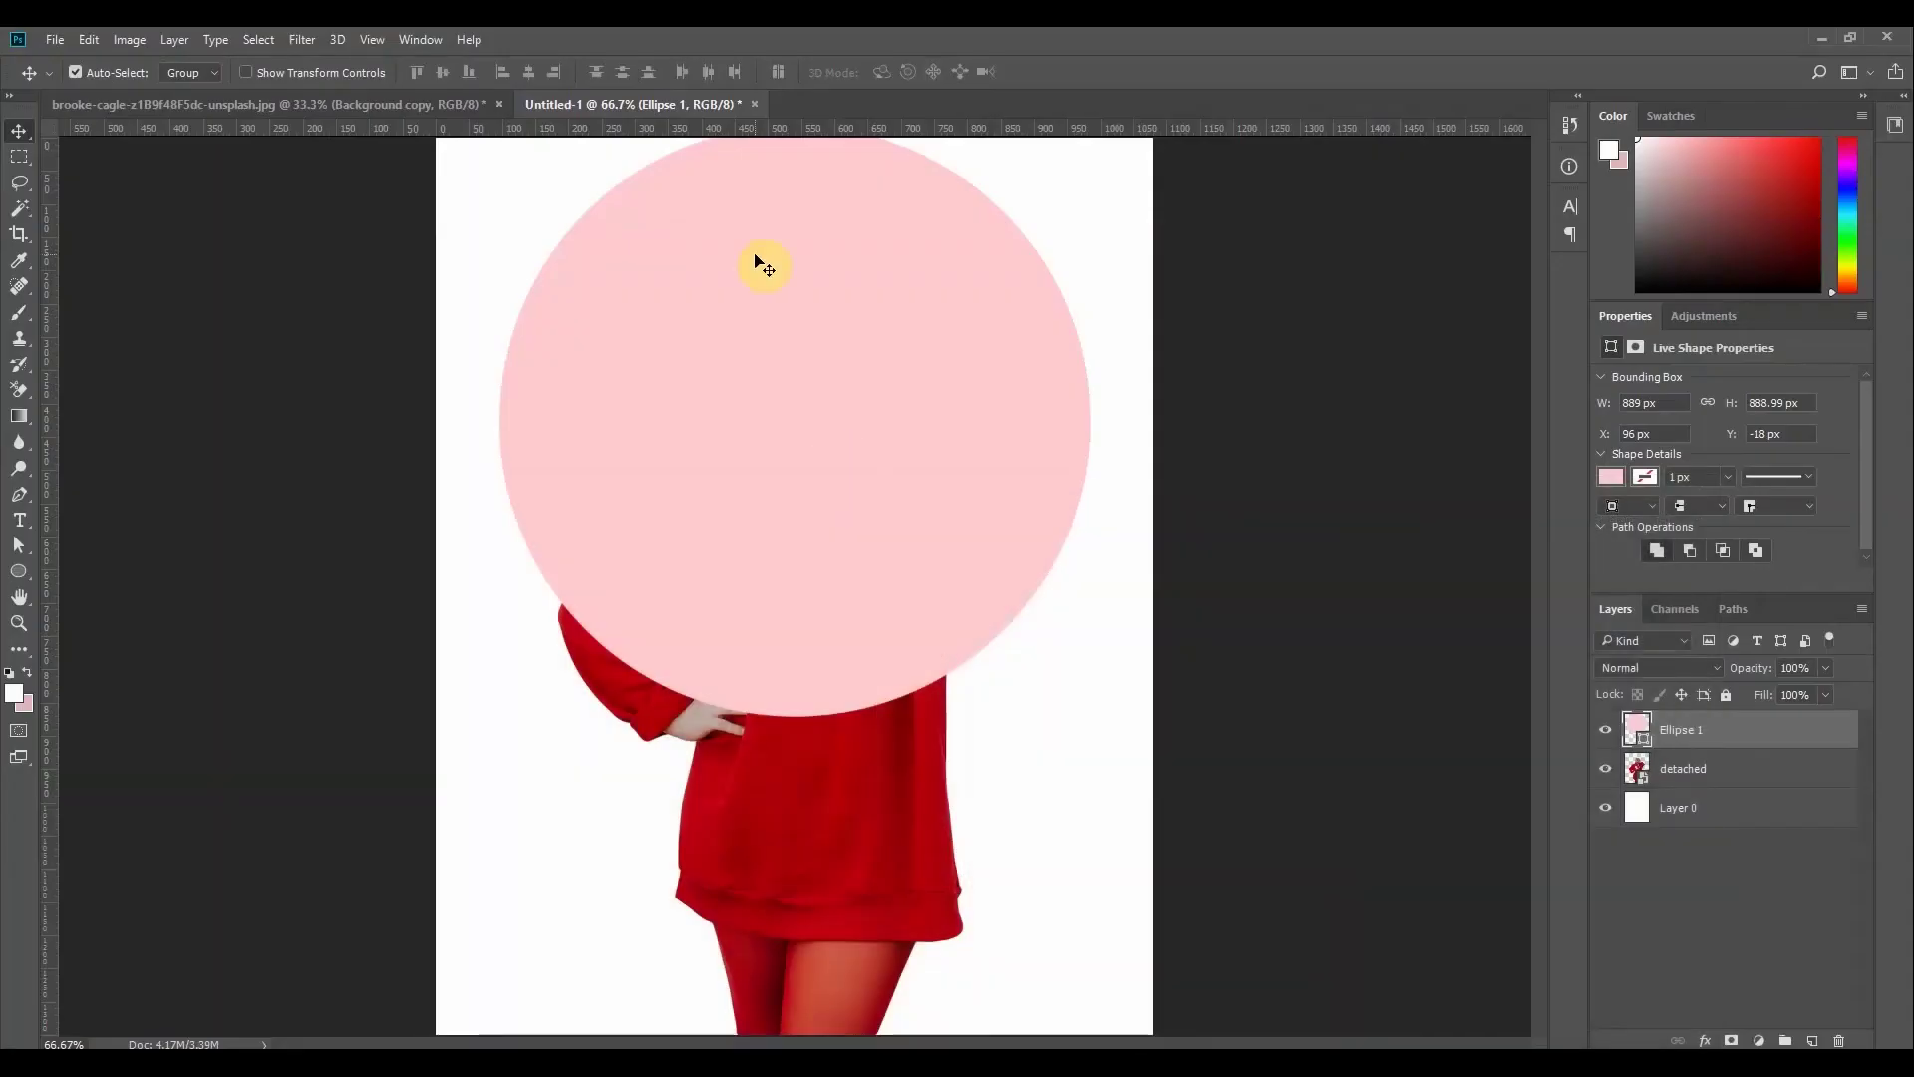
Place the circle layer beneath the model cutout and, comparing with the reference post, lower the circle to about 59 px from the canvas top
drag(1701, 735, 1709, 779)
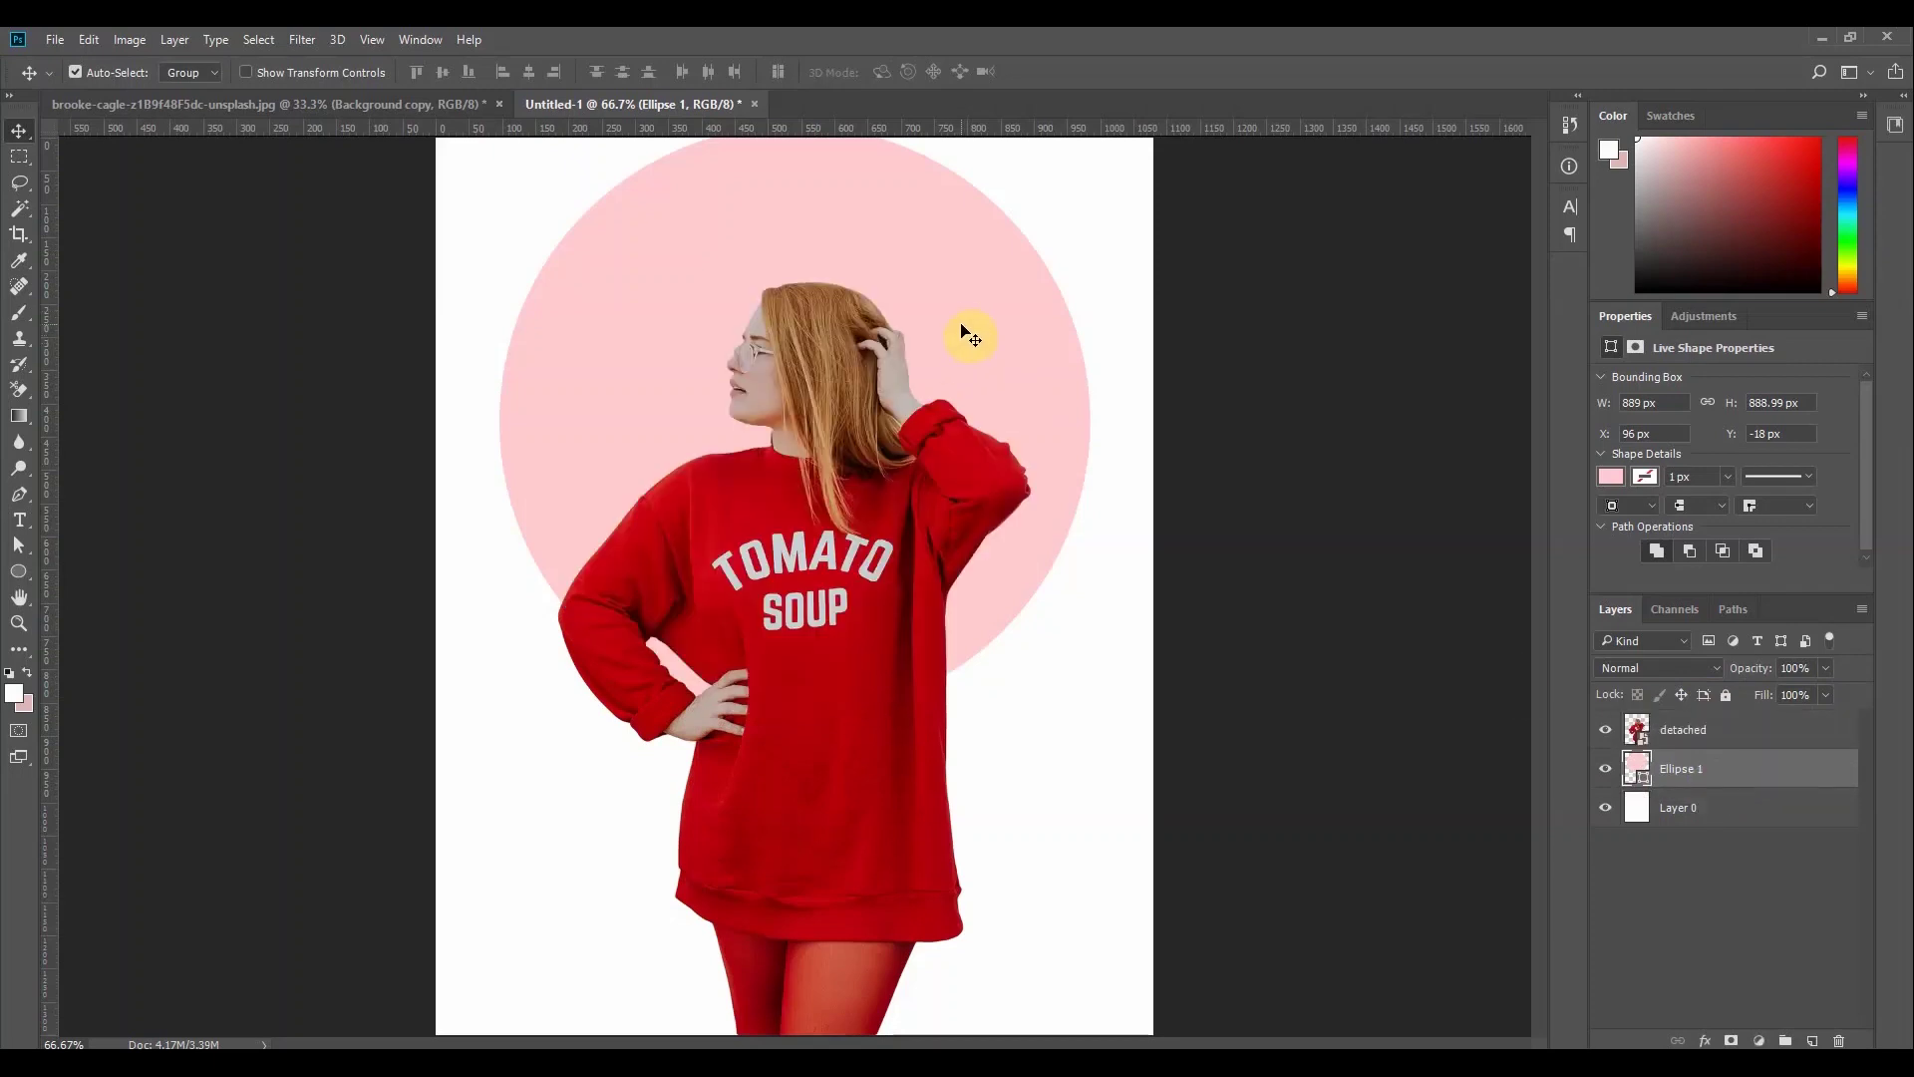
drag(962, 327, 978, 398)
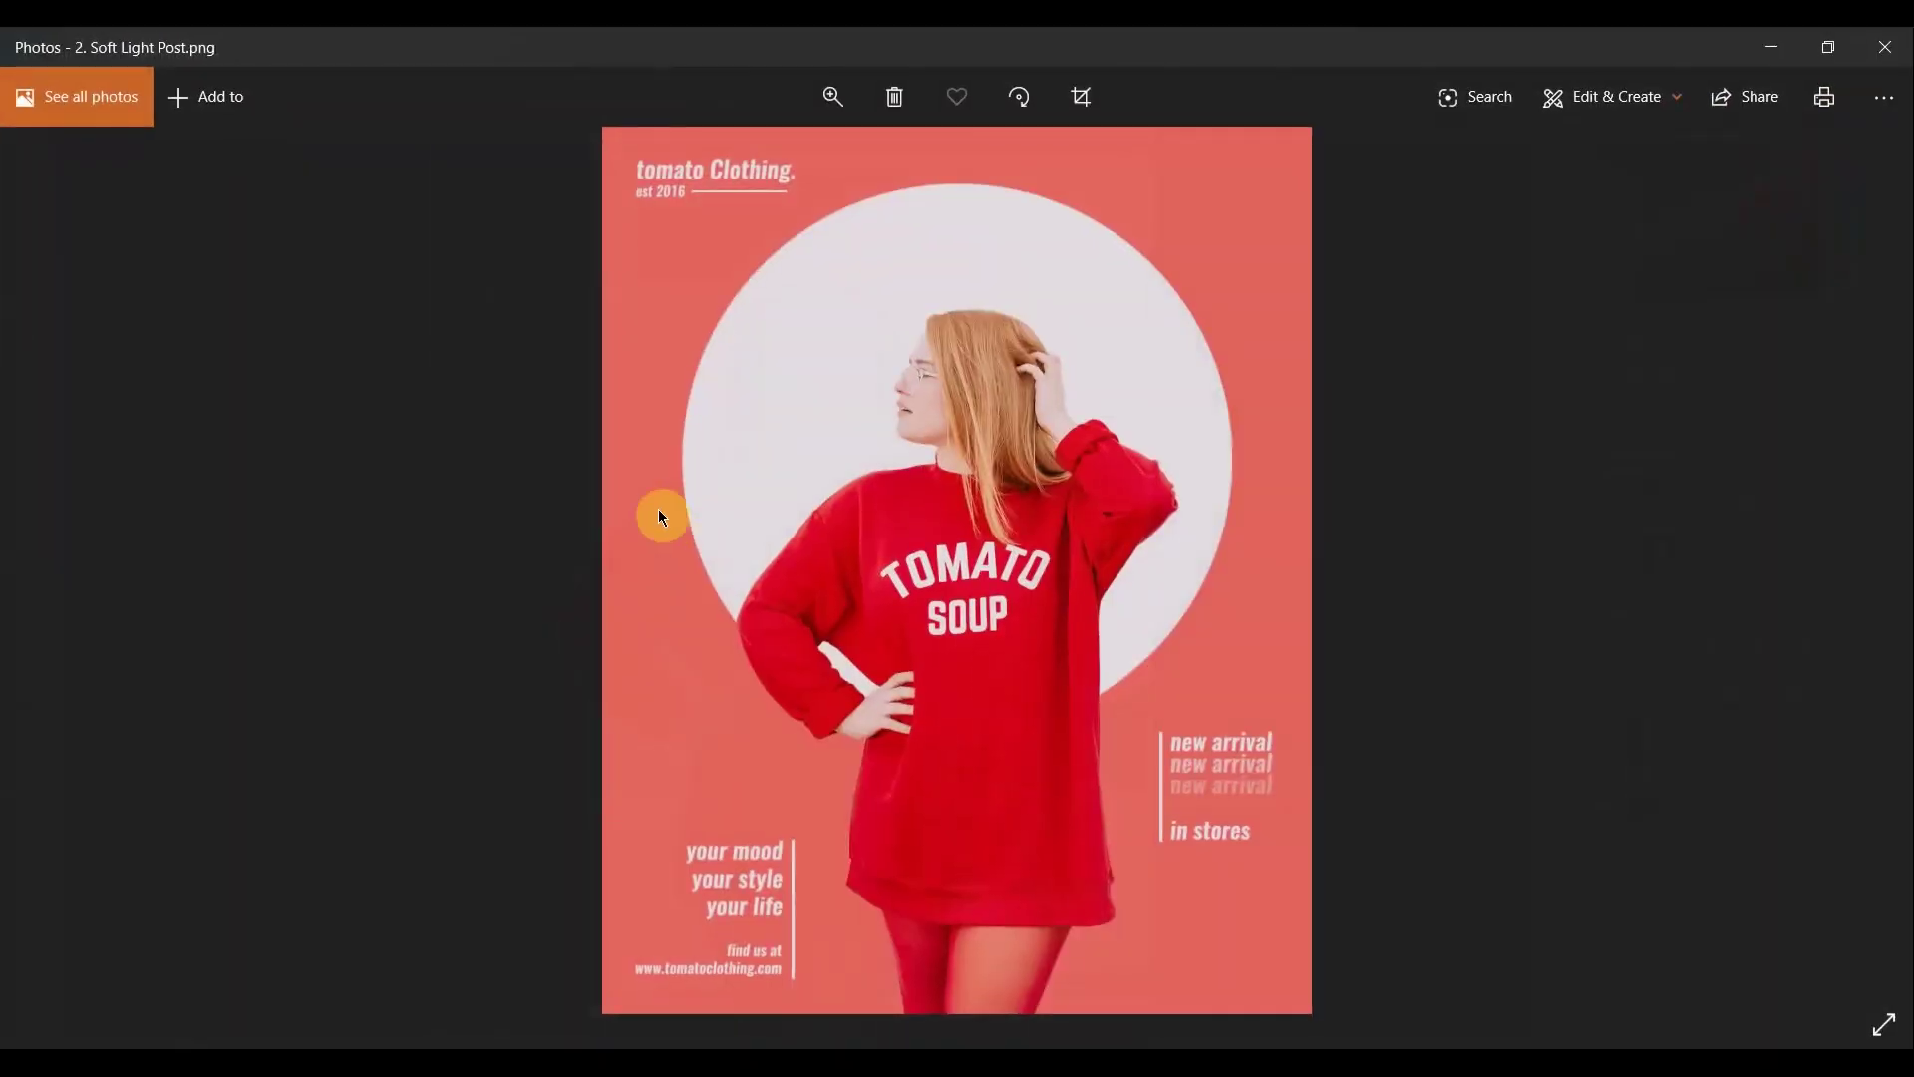
click(1772, 47)
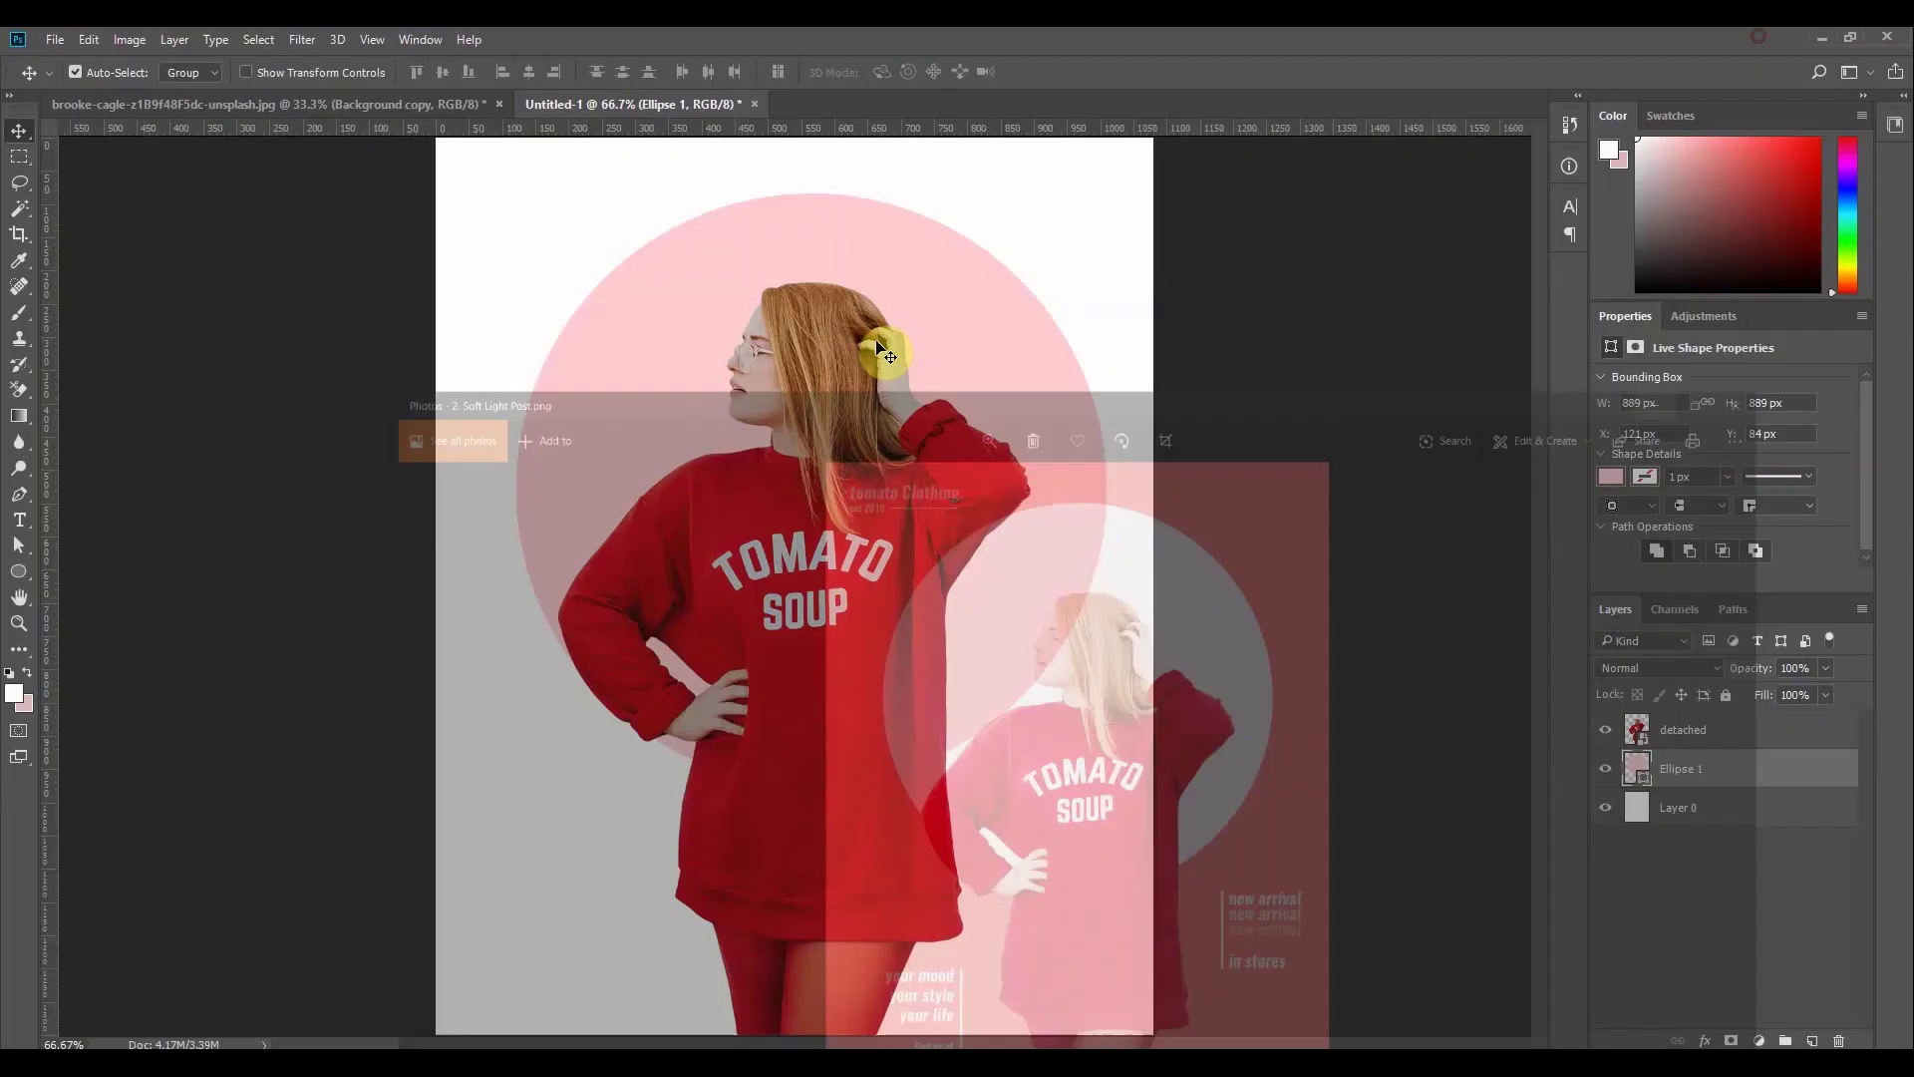
drag(961, 333, 952, 318)
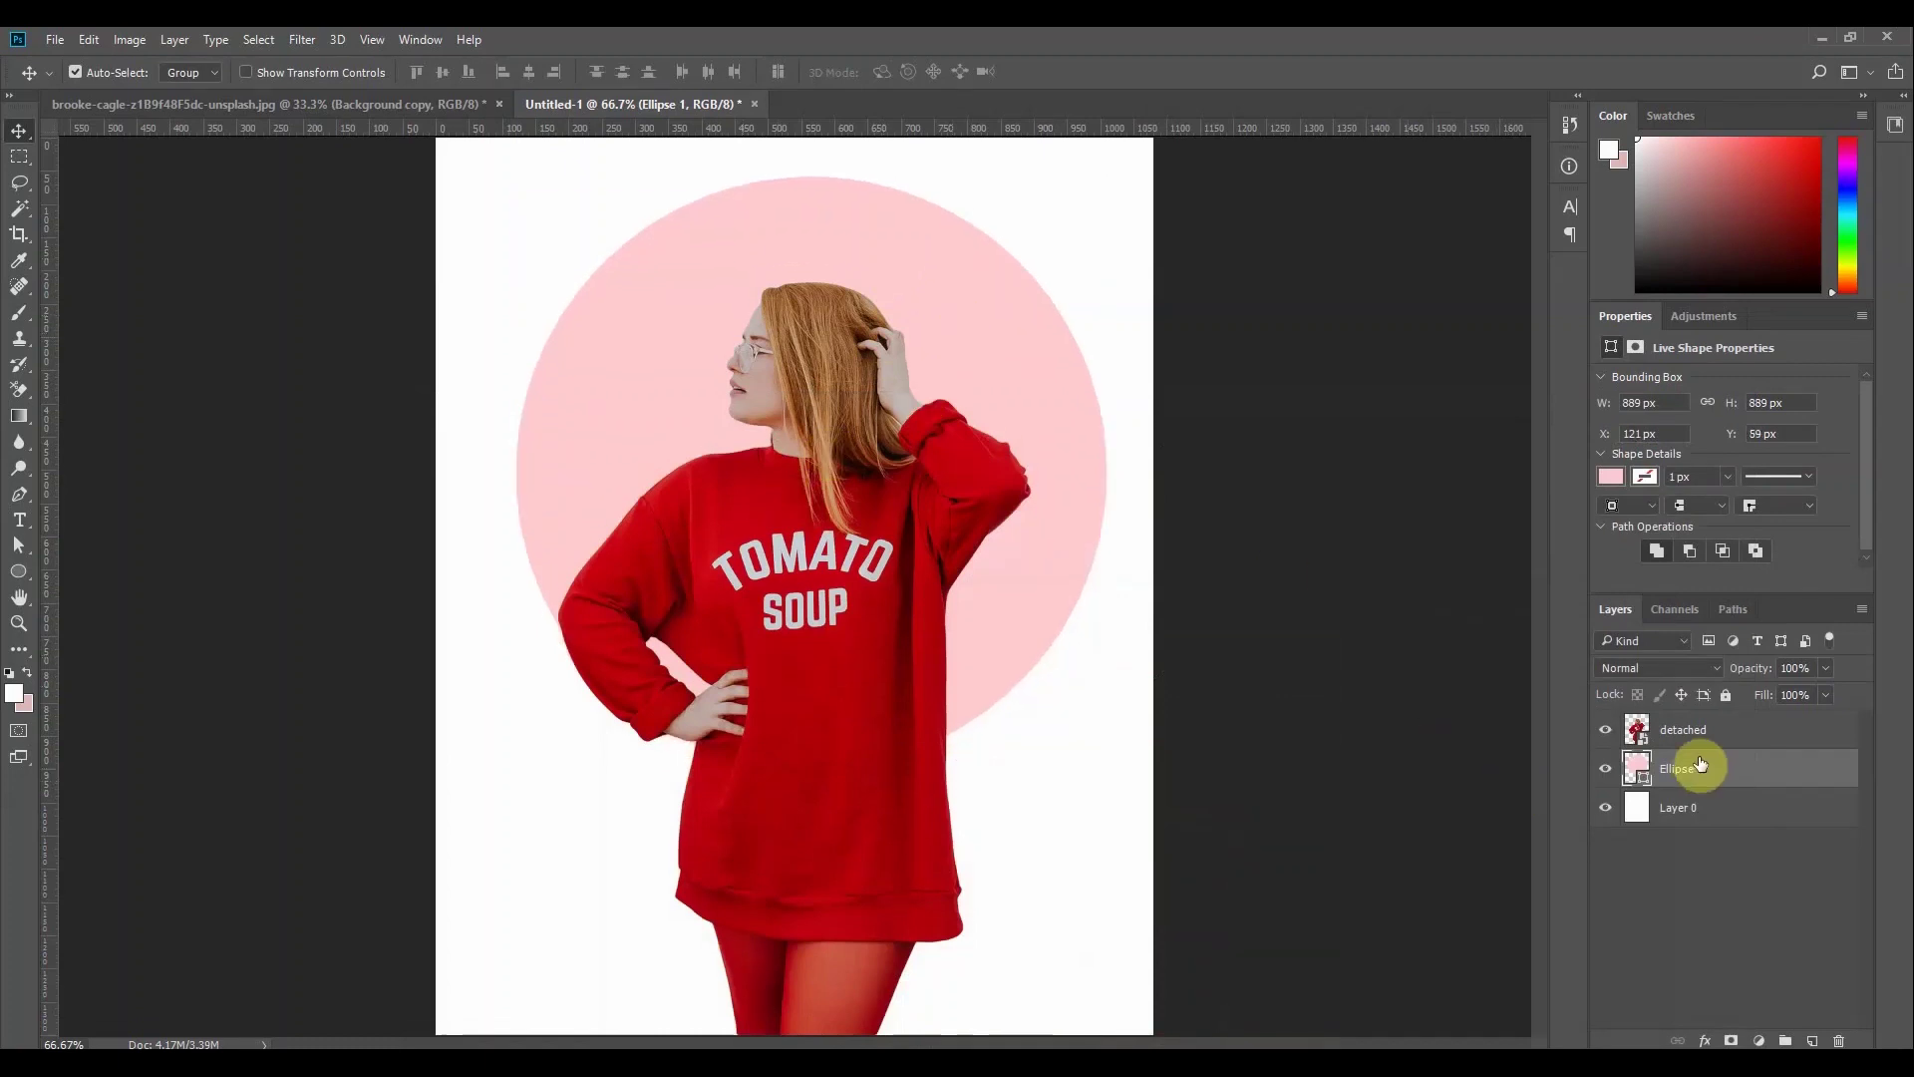
Centre the pink circle horizontally on the white background layer, undoing the vertical centring attempt
ctrl+click(1699, 809)
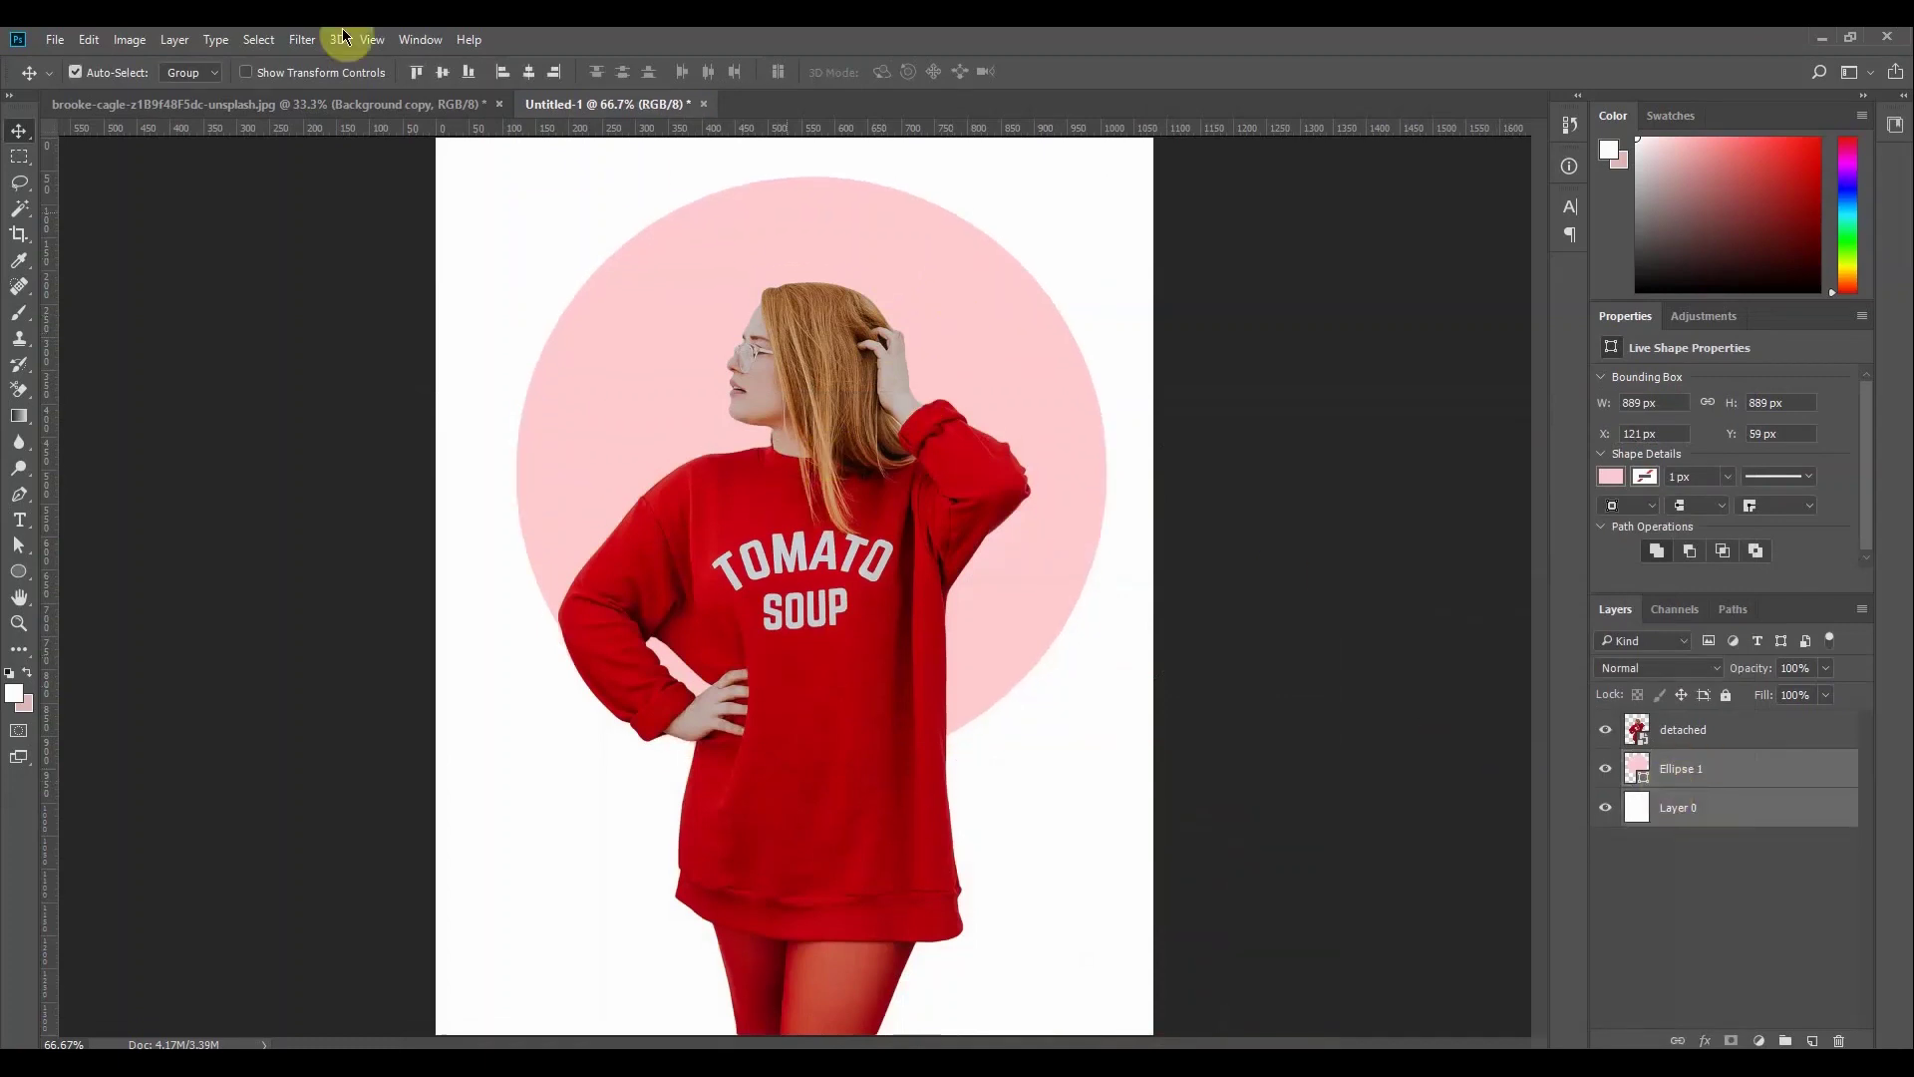
click(439, 75)
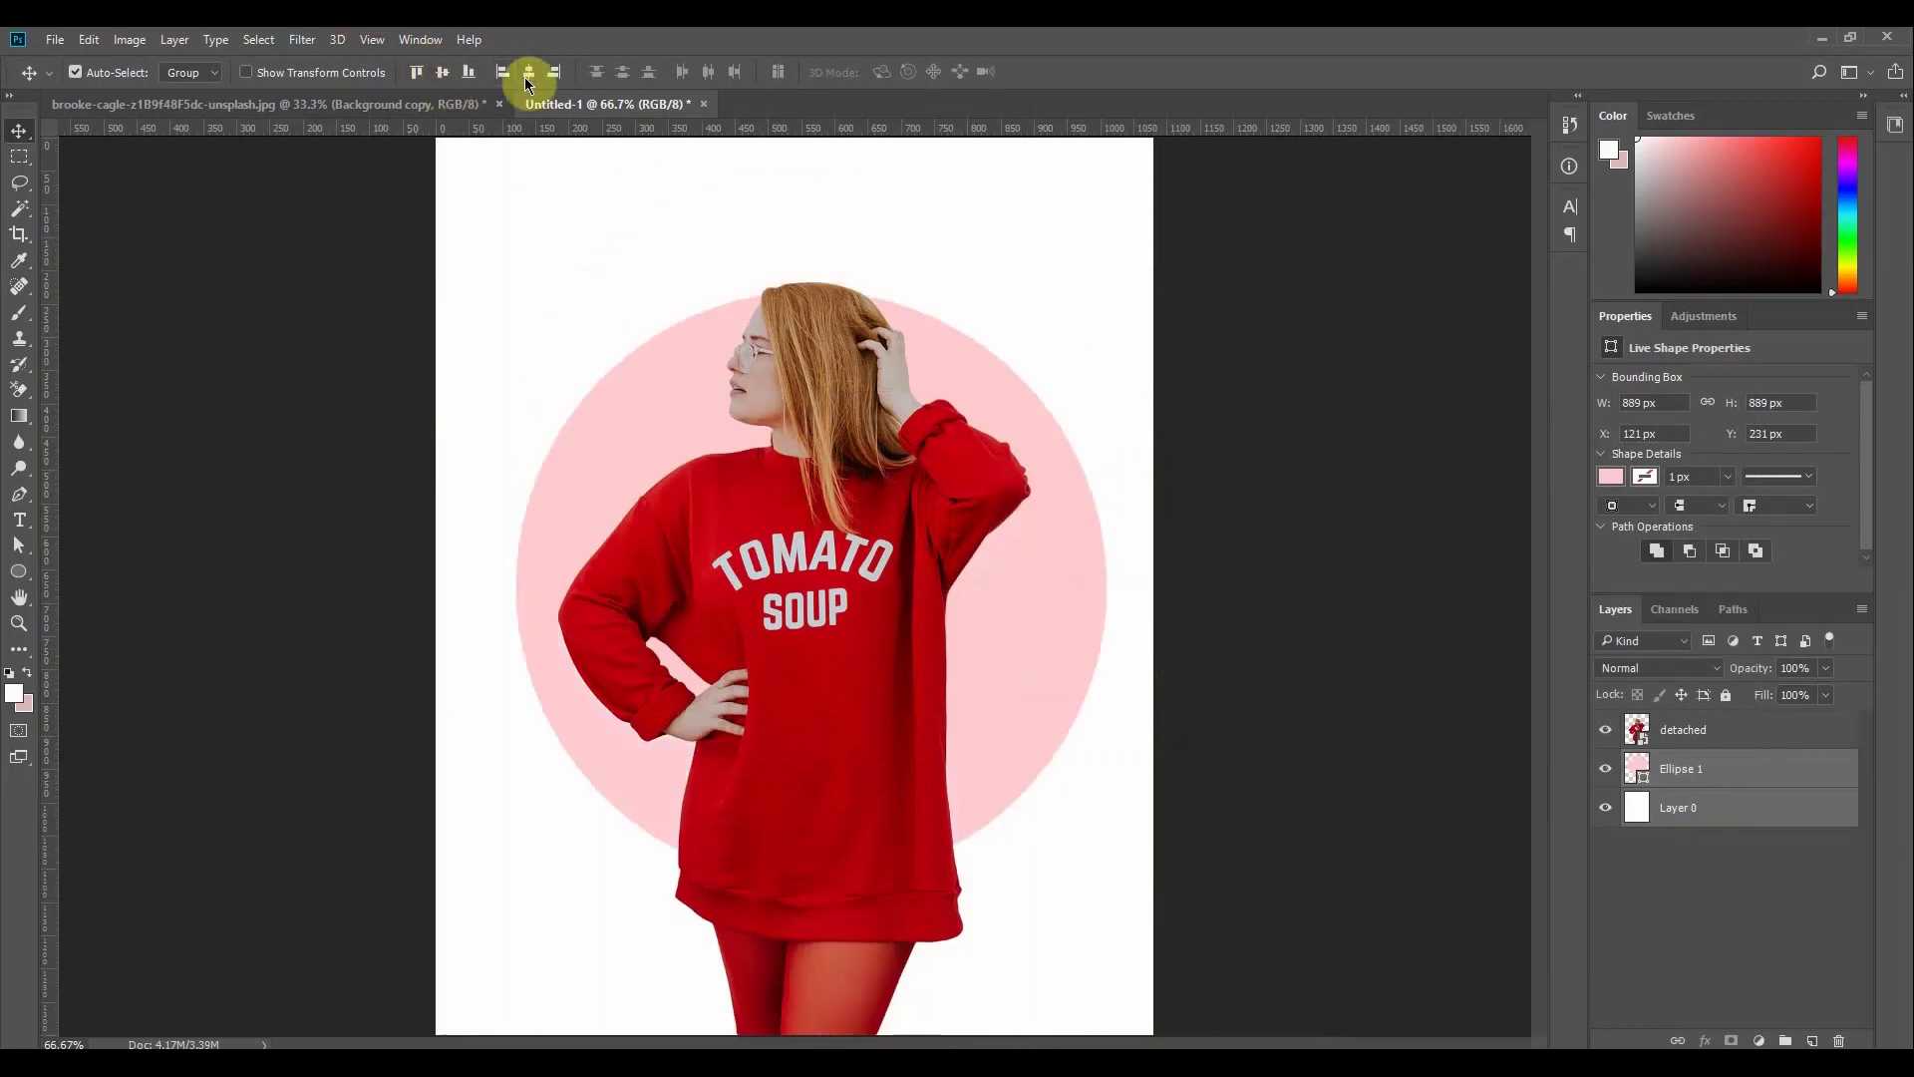
key(ctrl+z)
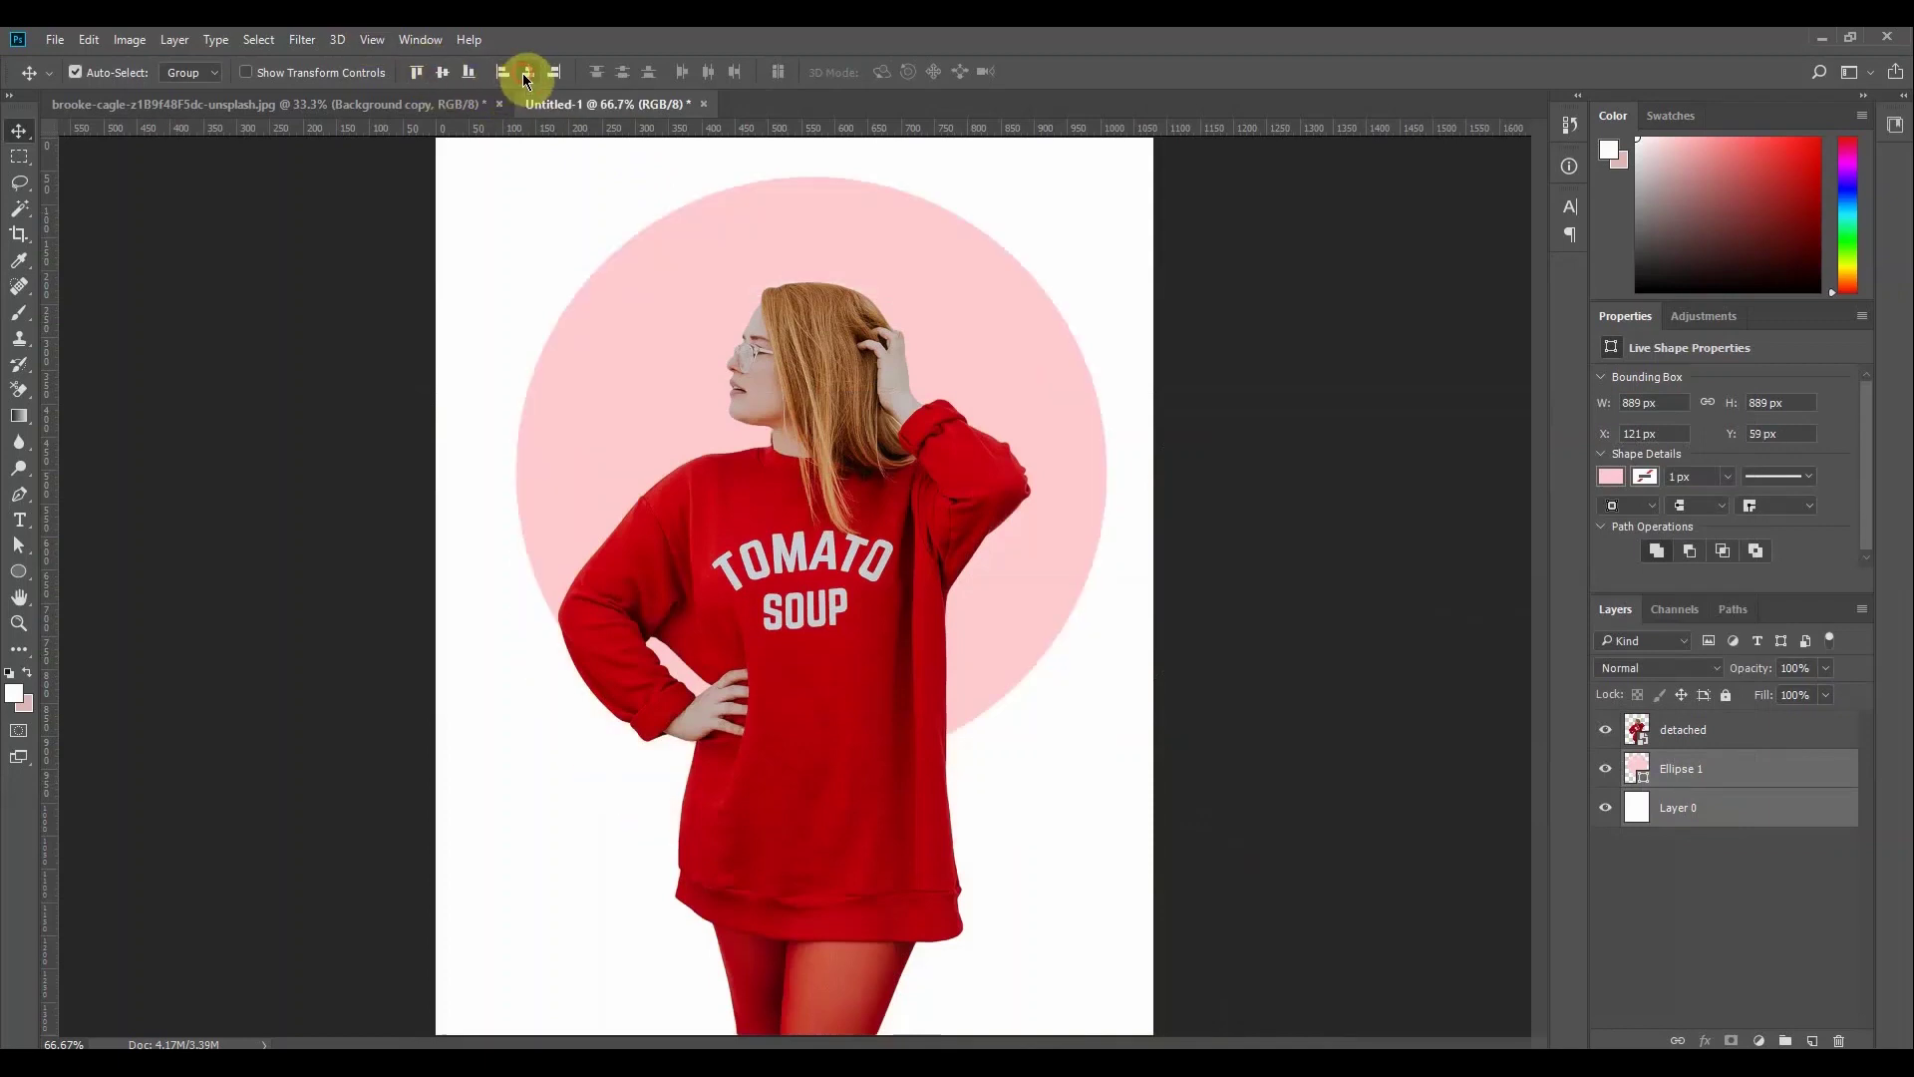
click(528, 73)
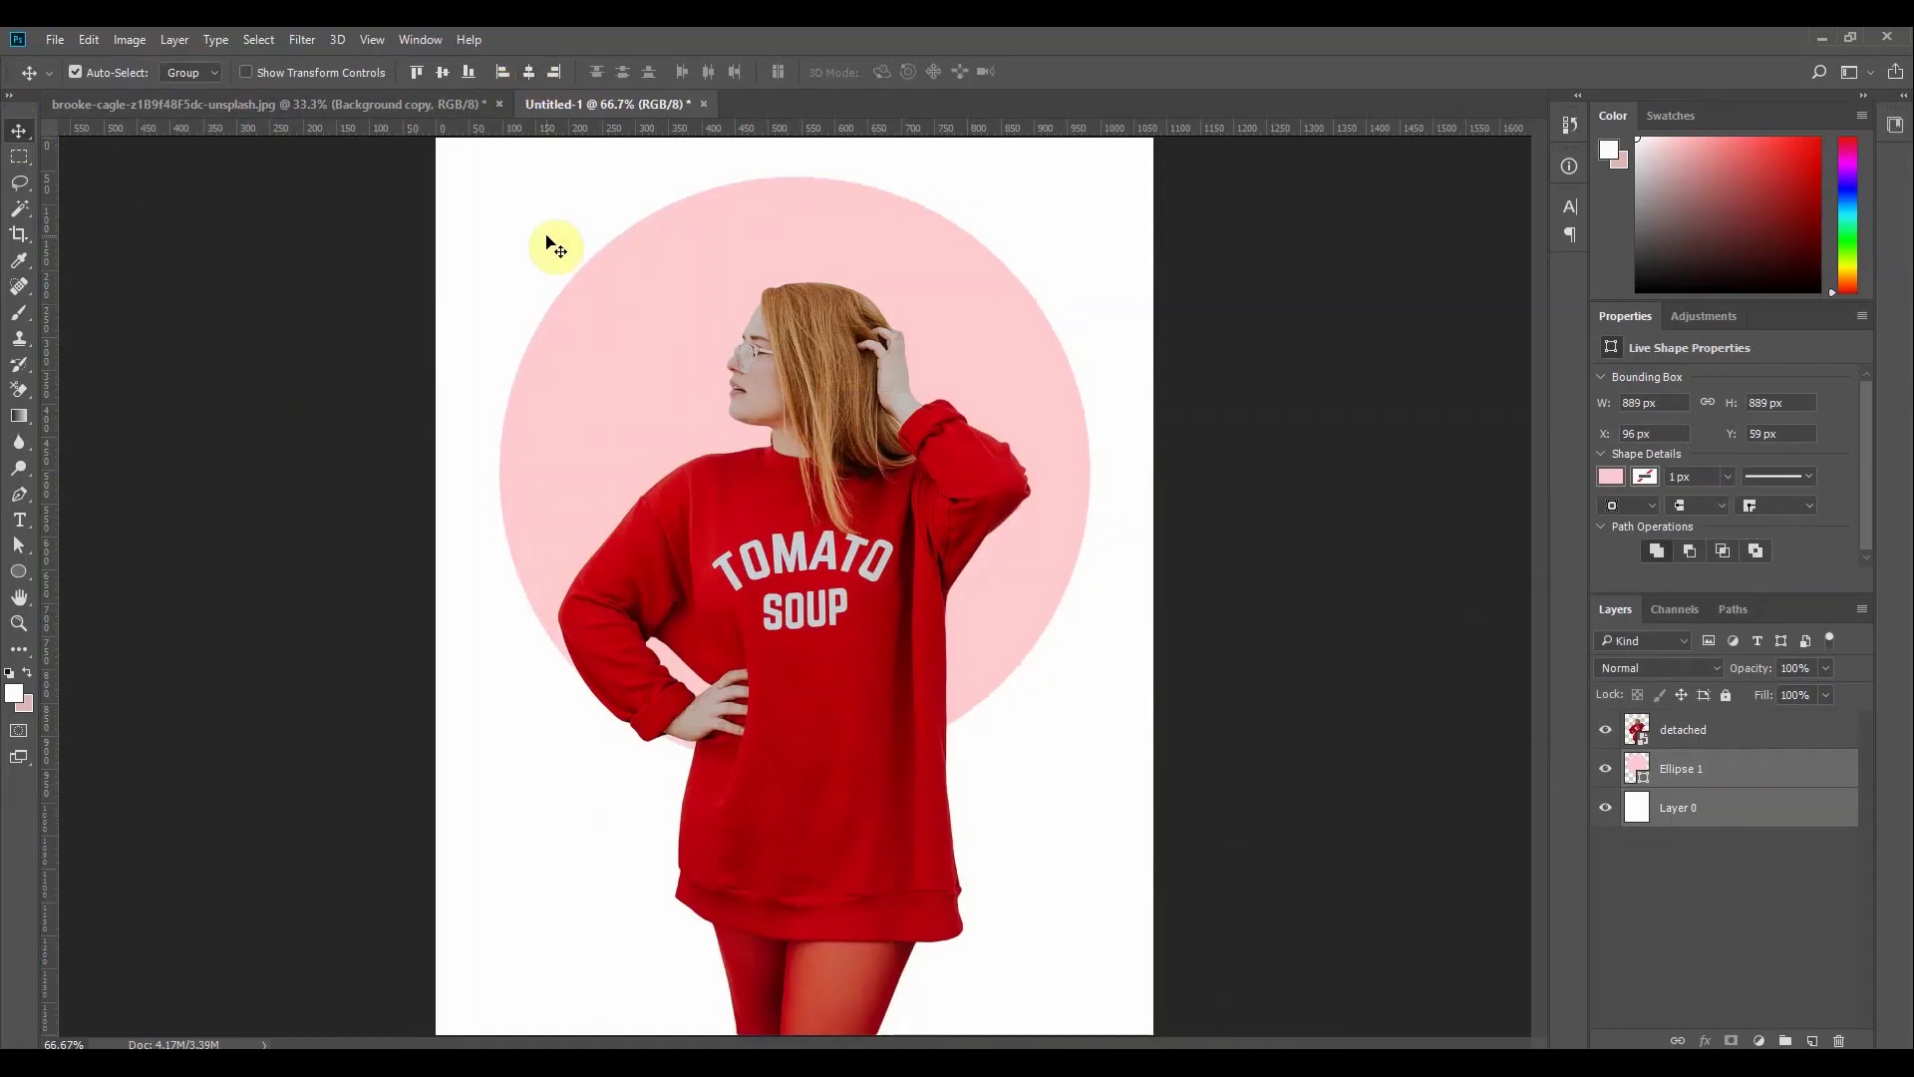
Add a Color Overlay effect to the white background layer
click(1729, 825)
click(1729, 819)
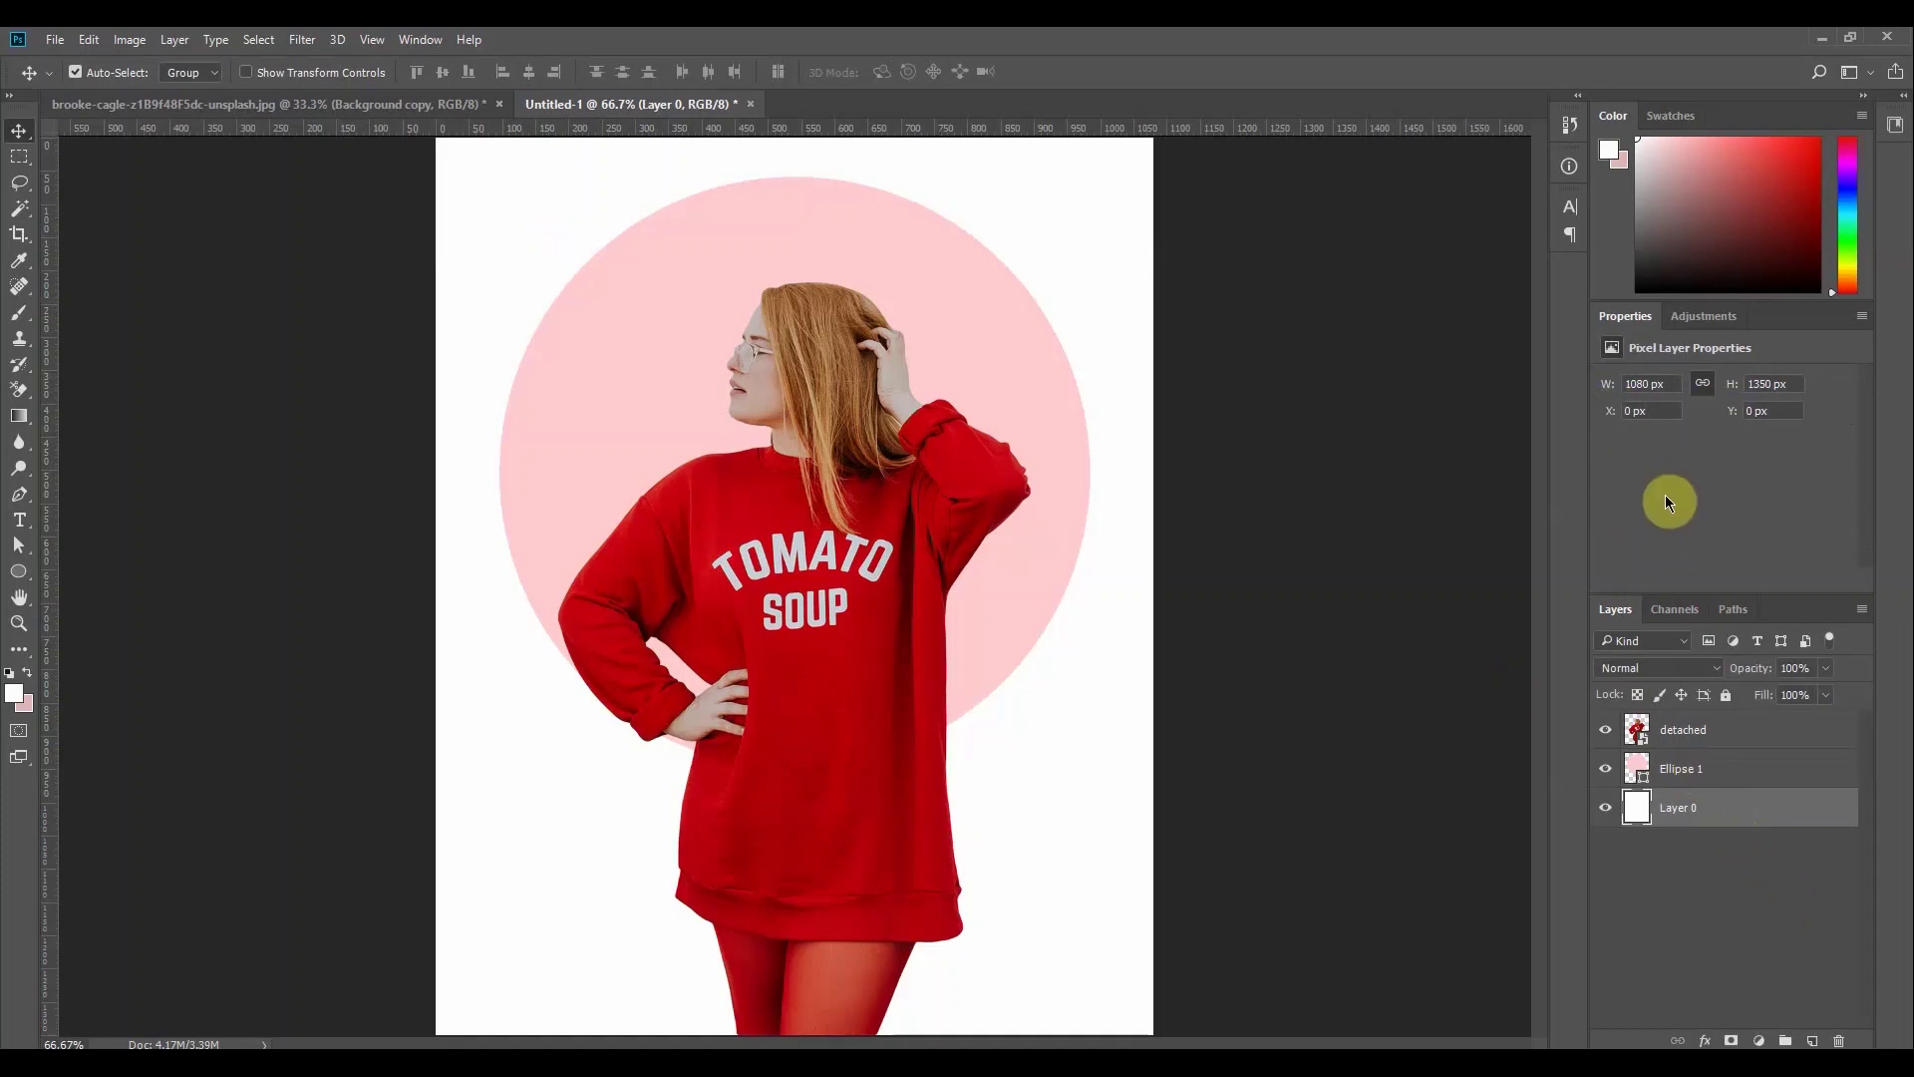
click(1713, 818)
double_click(1713, 819)
drag(1382, 255, 930, 254)
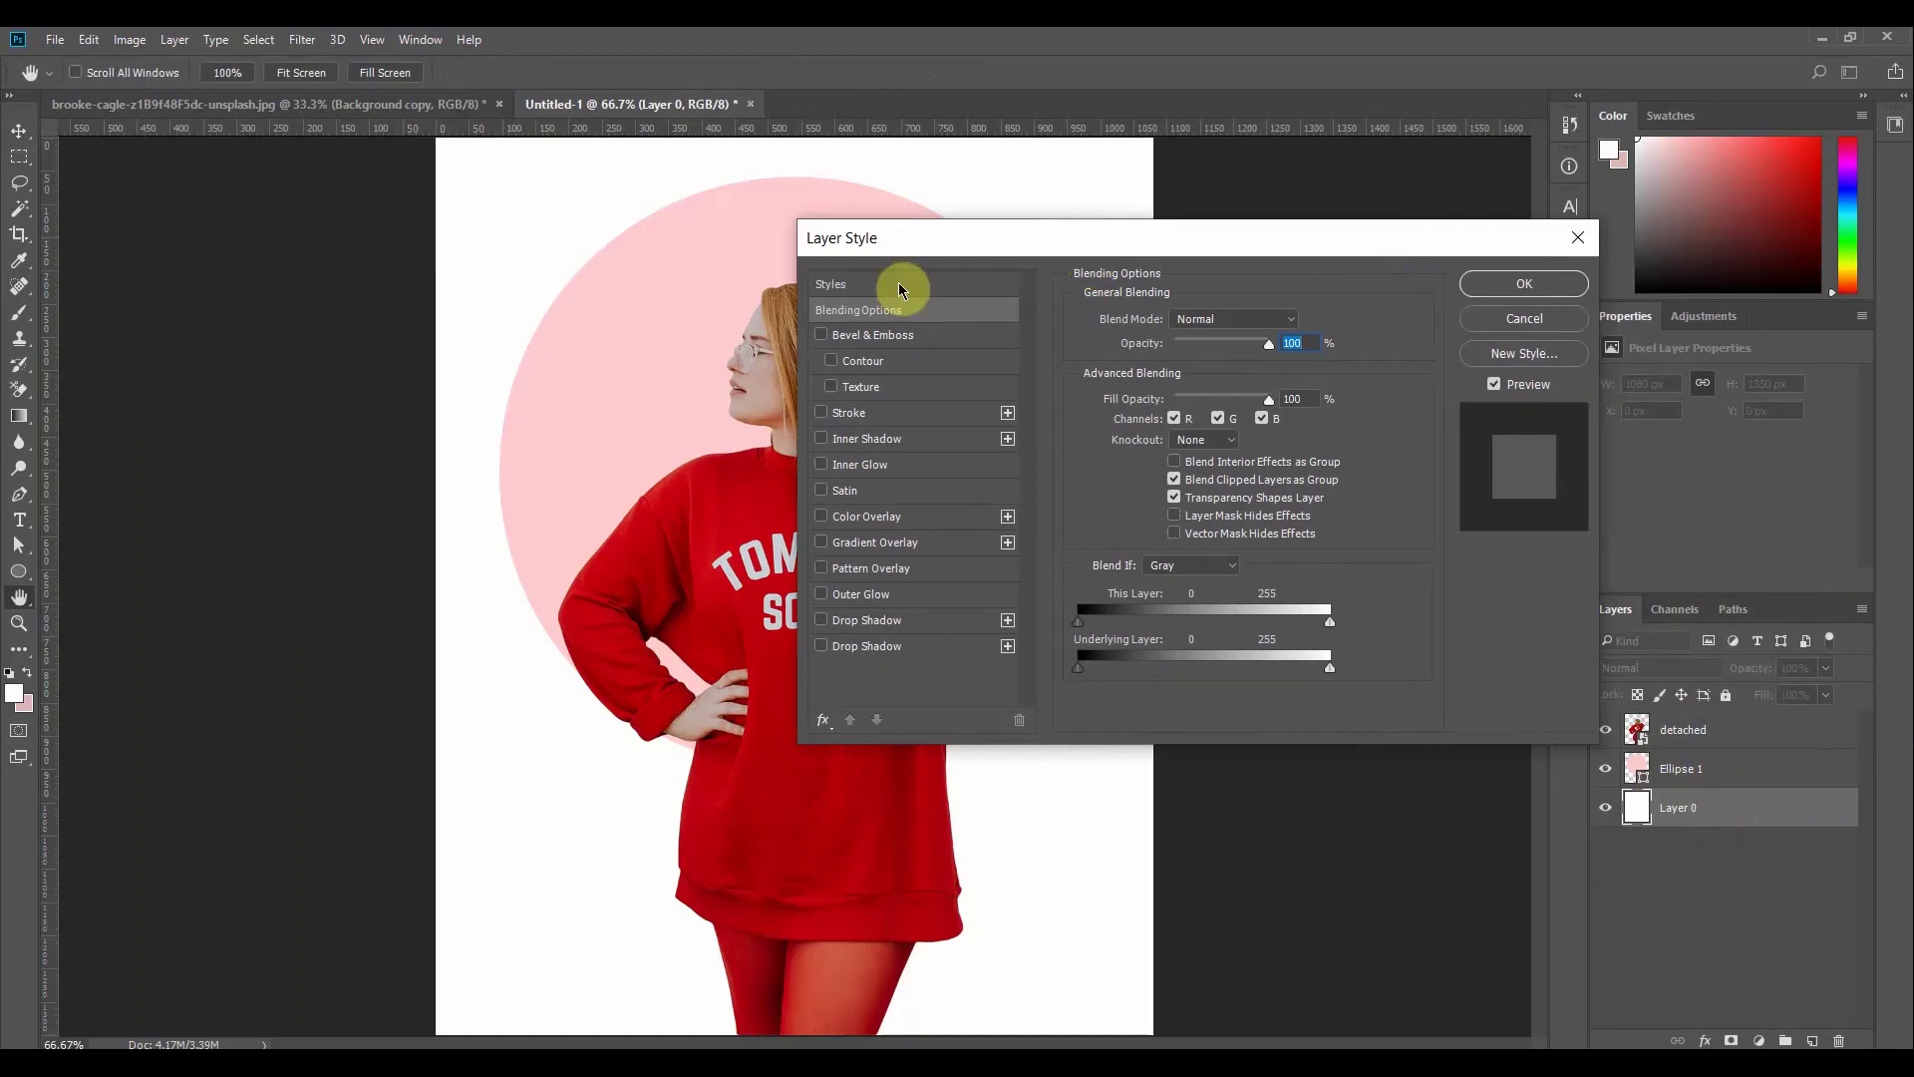
click(849, 517)
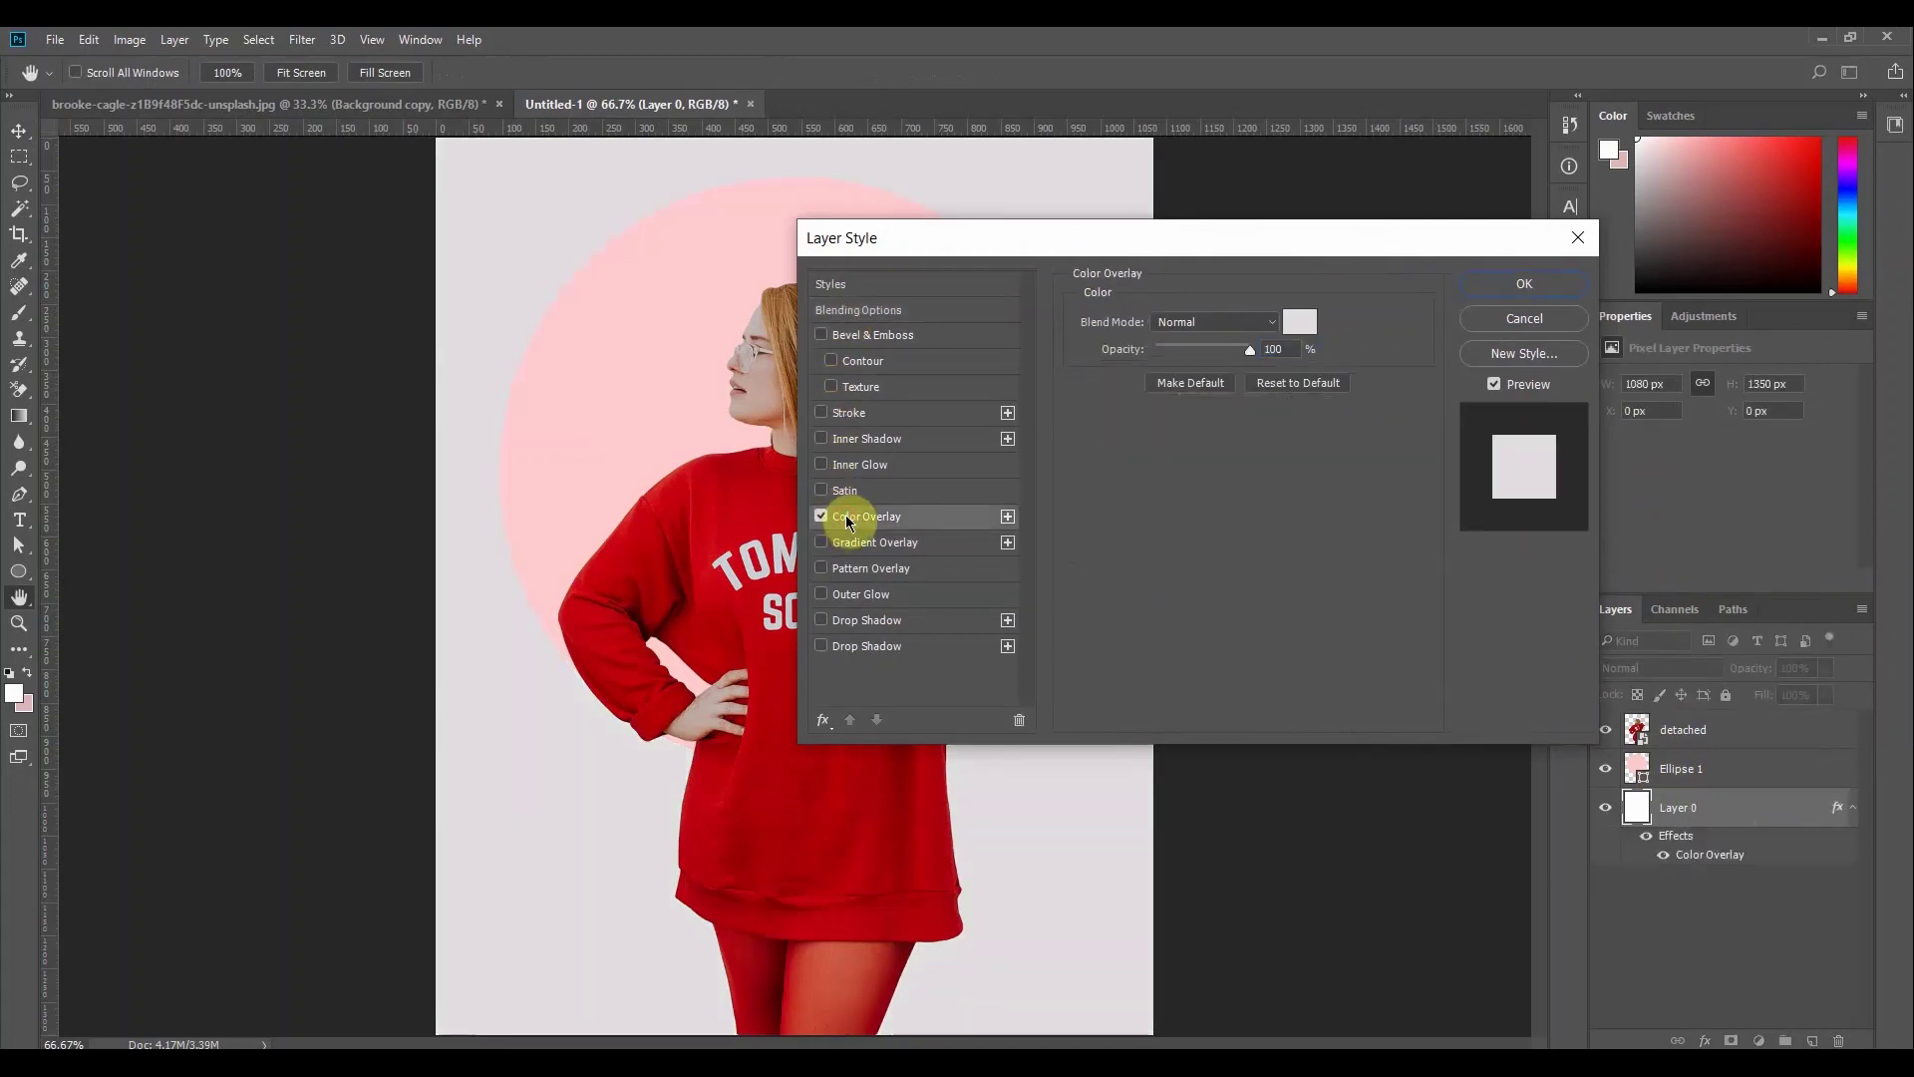
Sample the sweater's red for the background overlay, lighten it to cd4248 and apply the layer style
click(1300, 324)
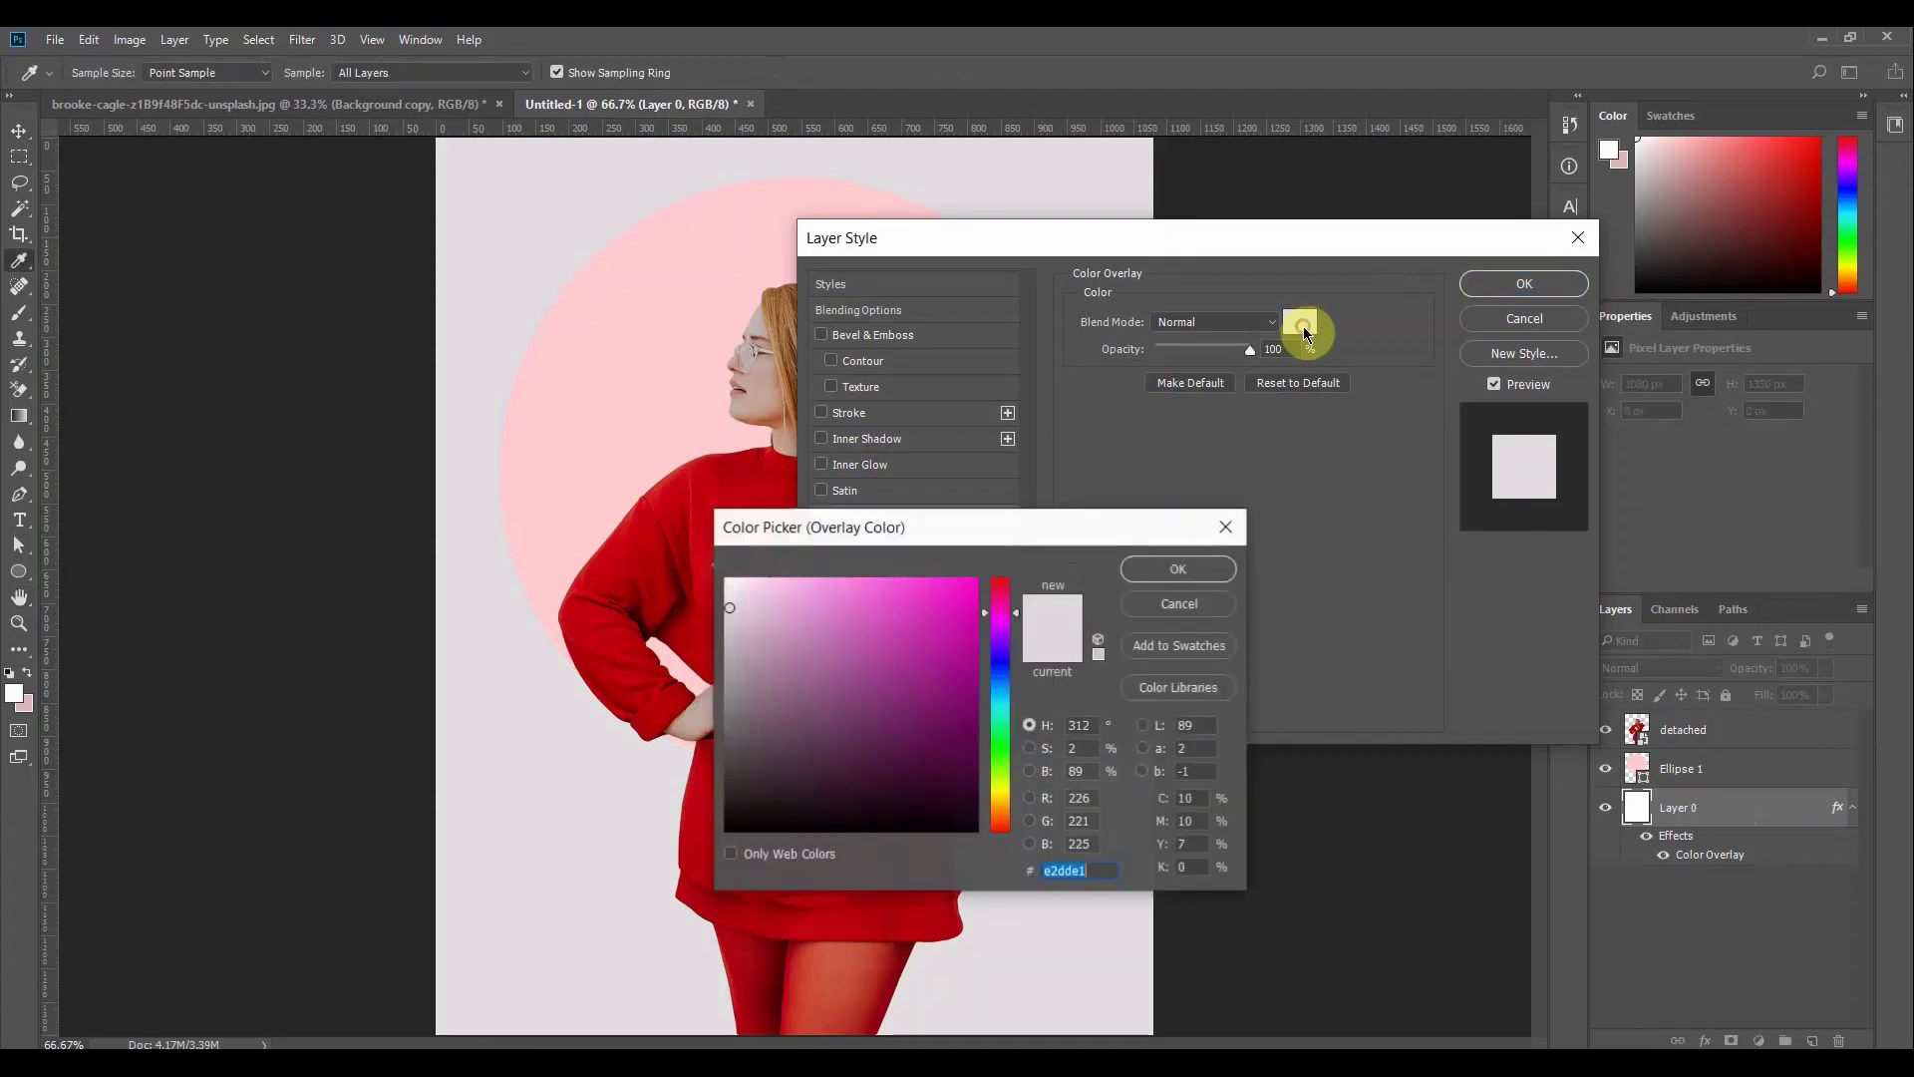
drag(1033, 528, 1195, 144)
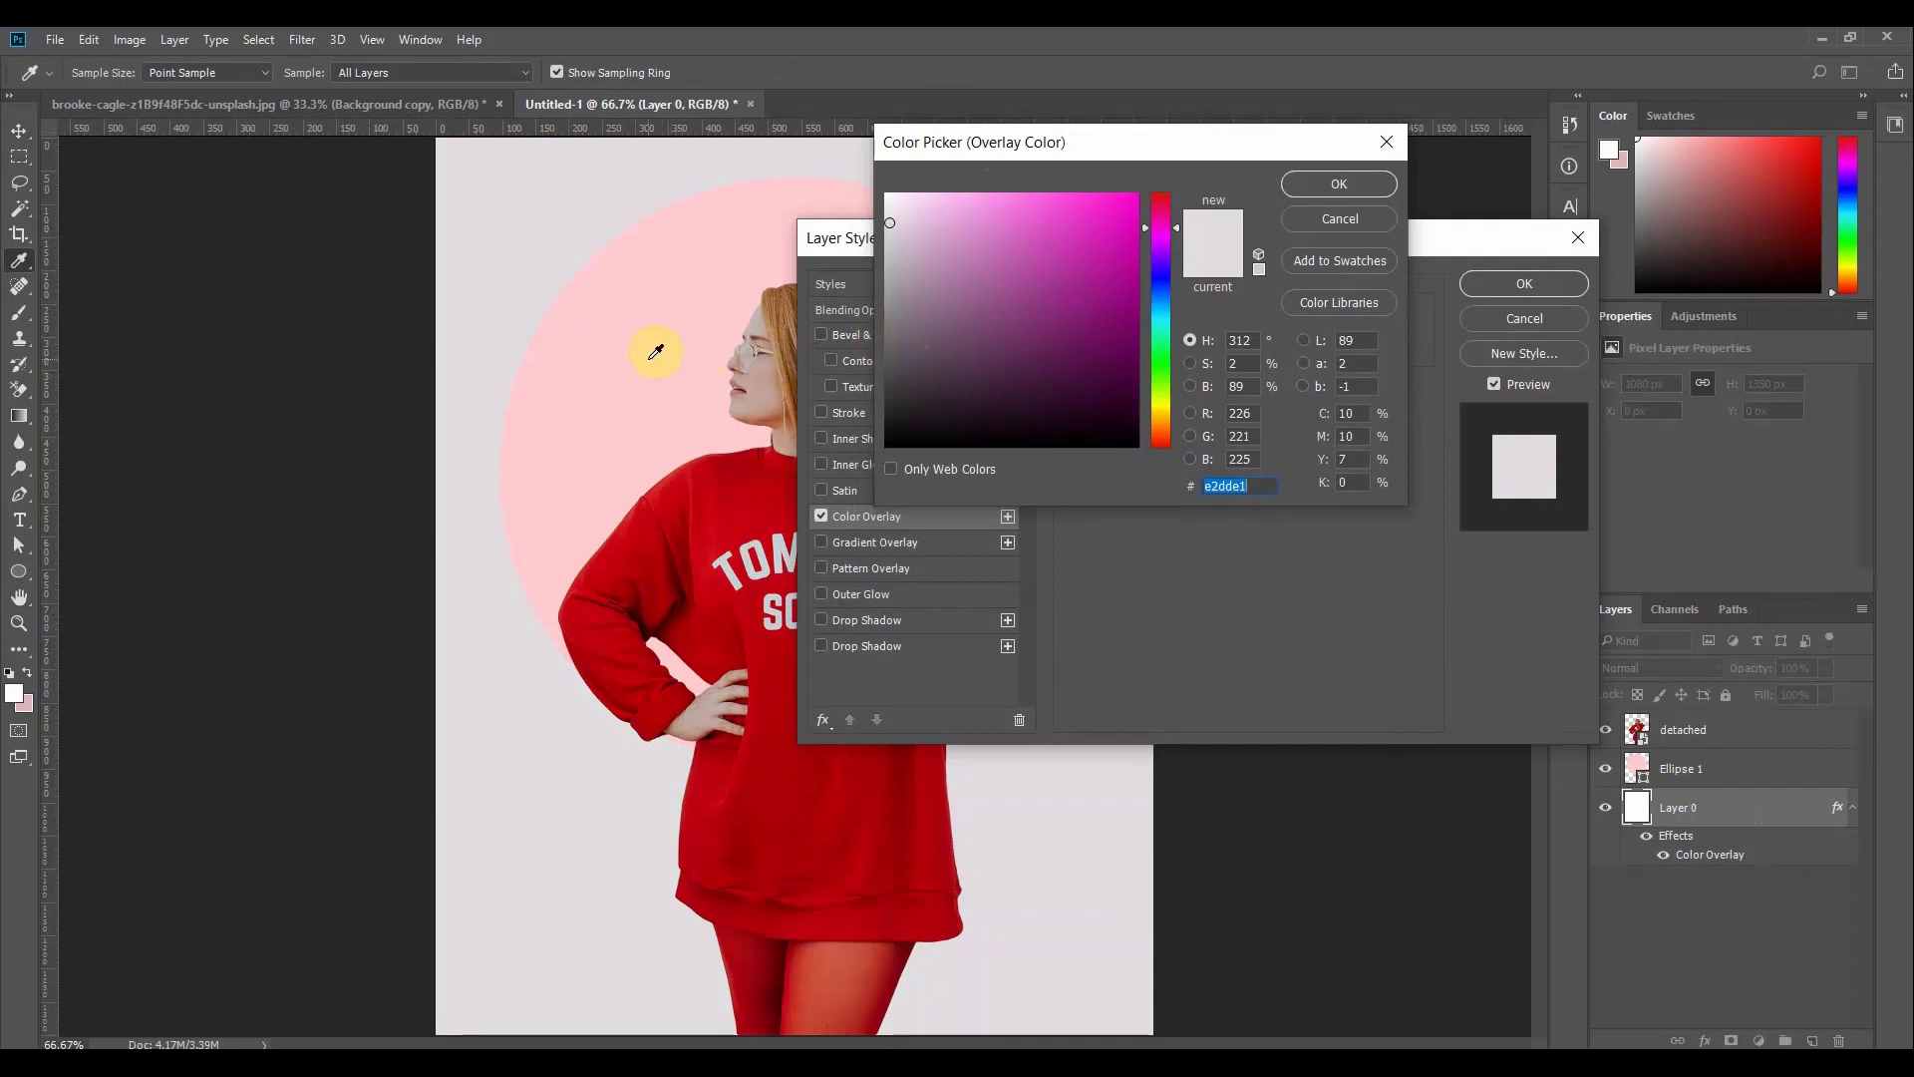
click(799, 760)
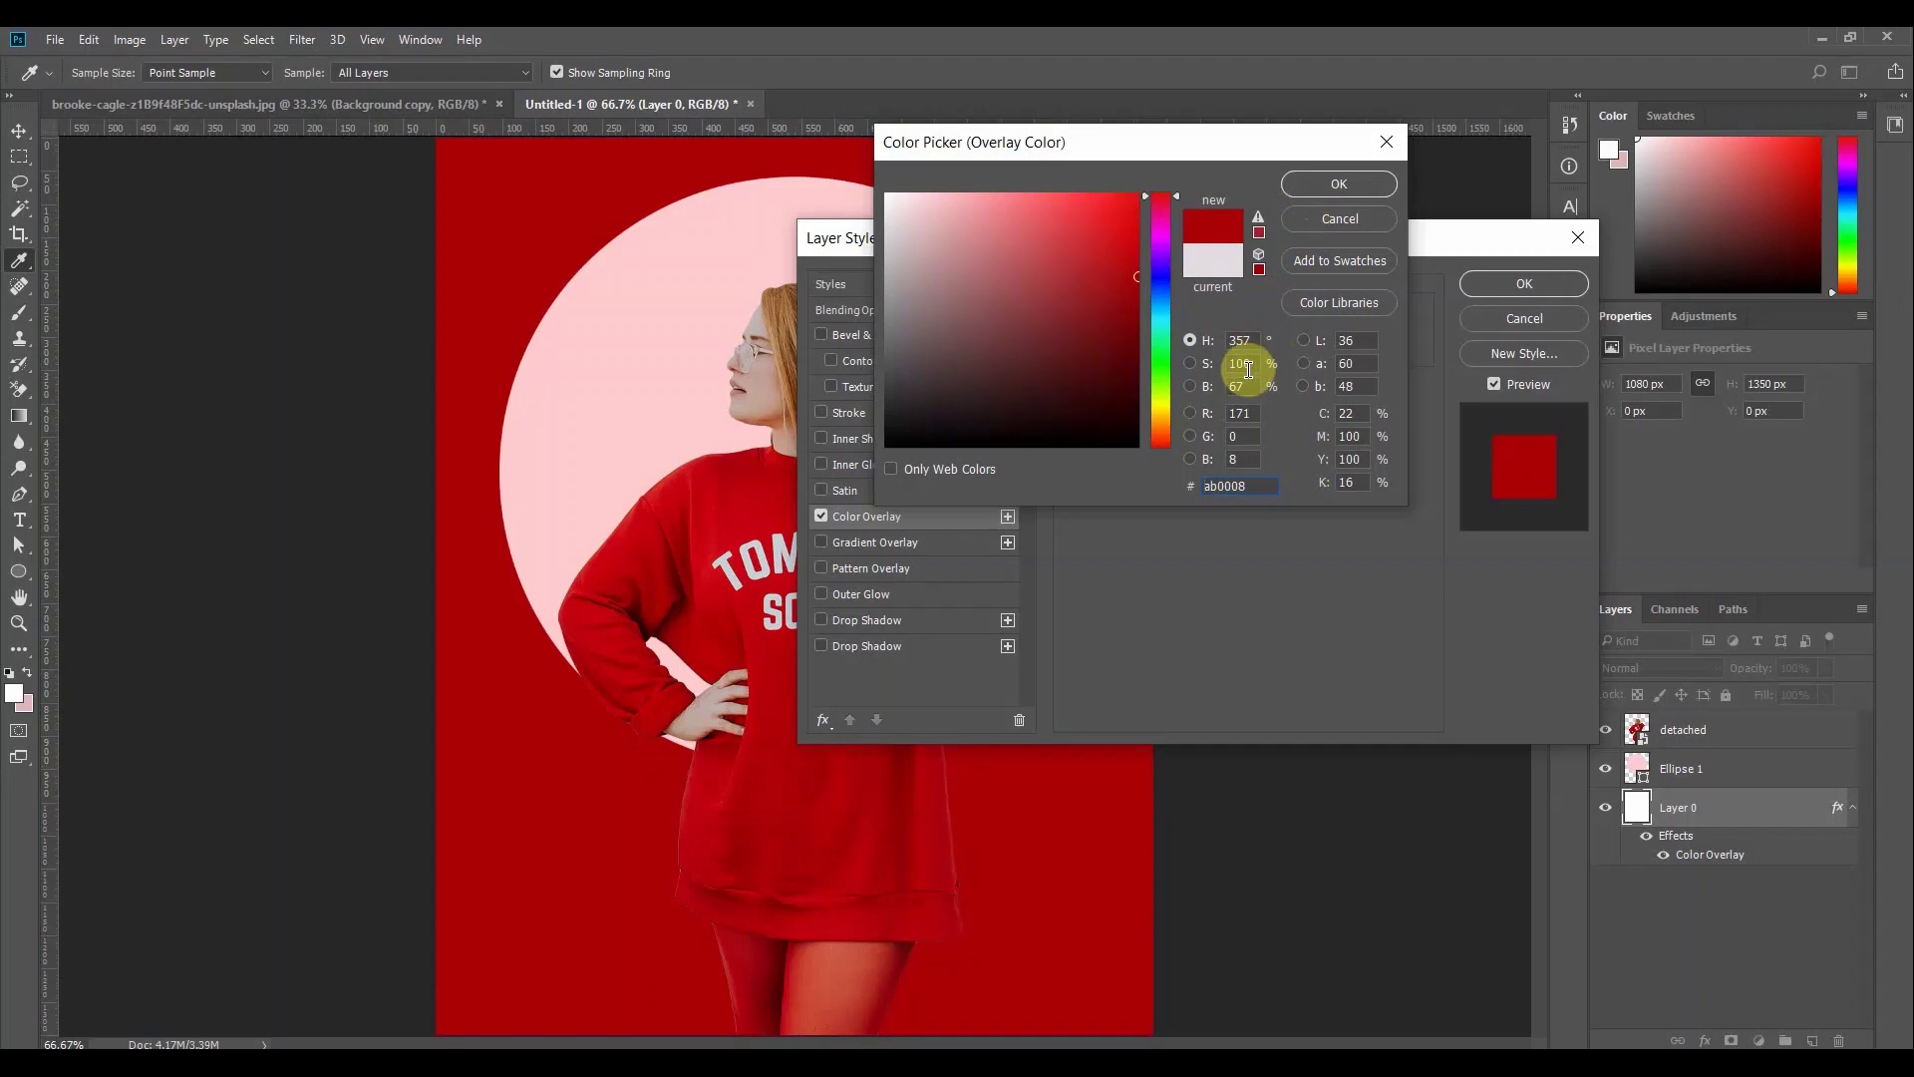
mouse_move(1130, 278)
mouse_down()
mouse_move(1014, 262)
mouse_move(1077, 296)
mouse_move(1092, 251)
mouse_move(1057, 242)
mouse_up()
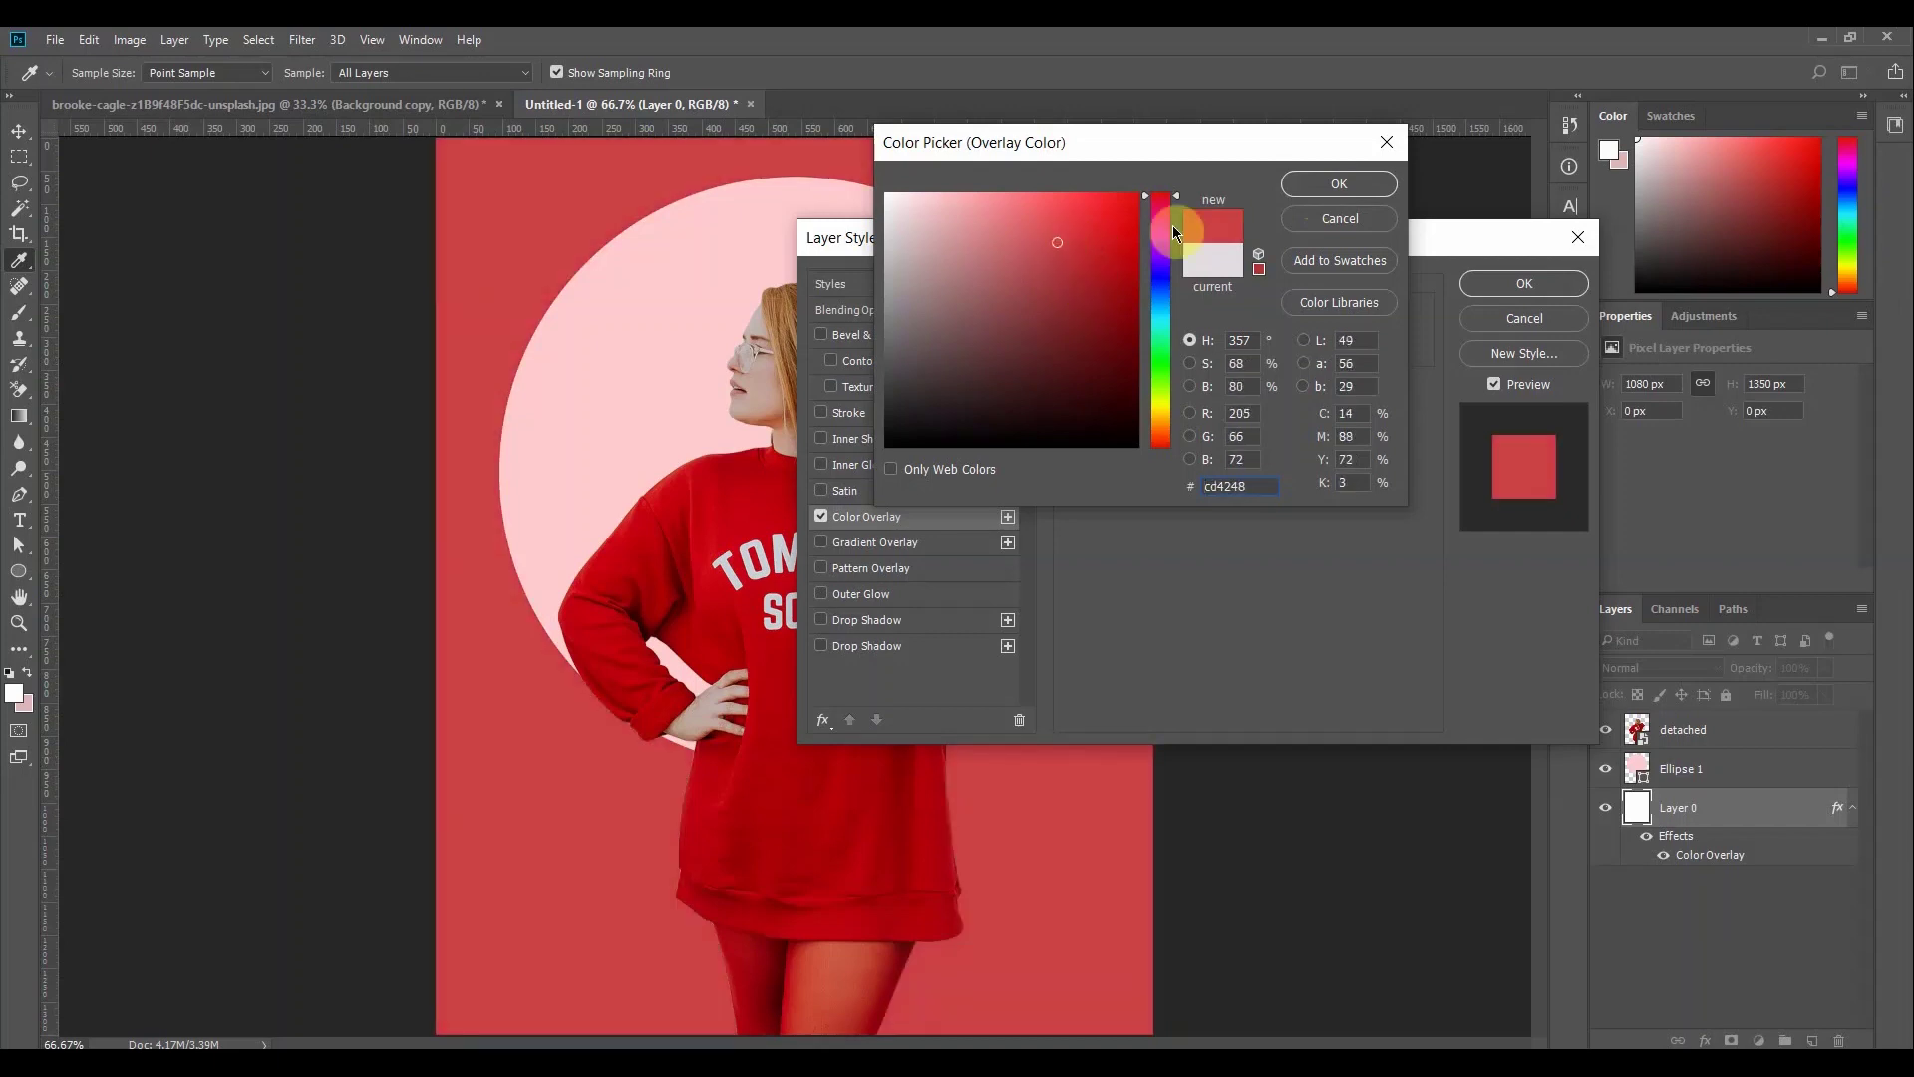
click(1292, 189)
click(1478, 289)
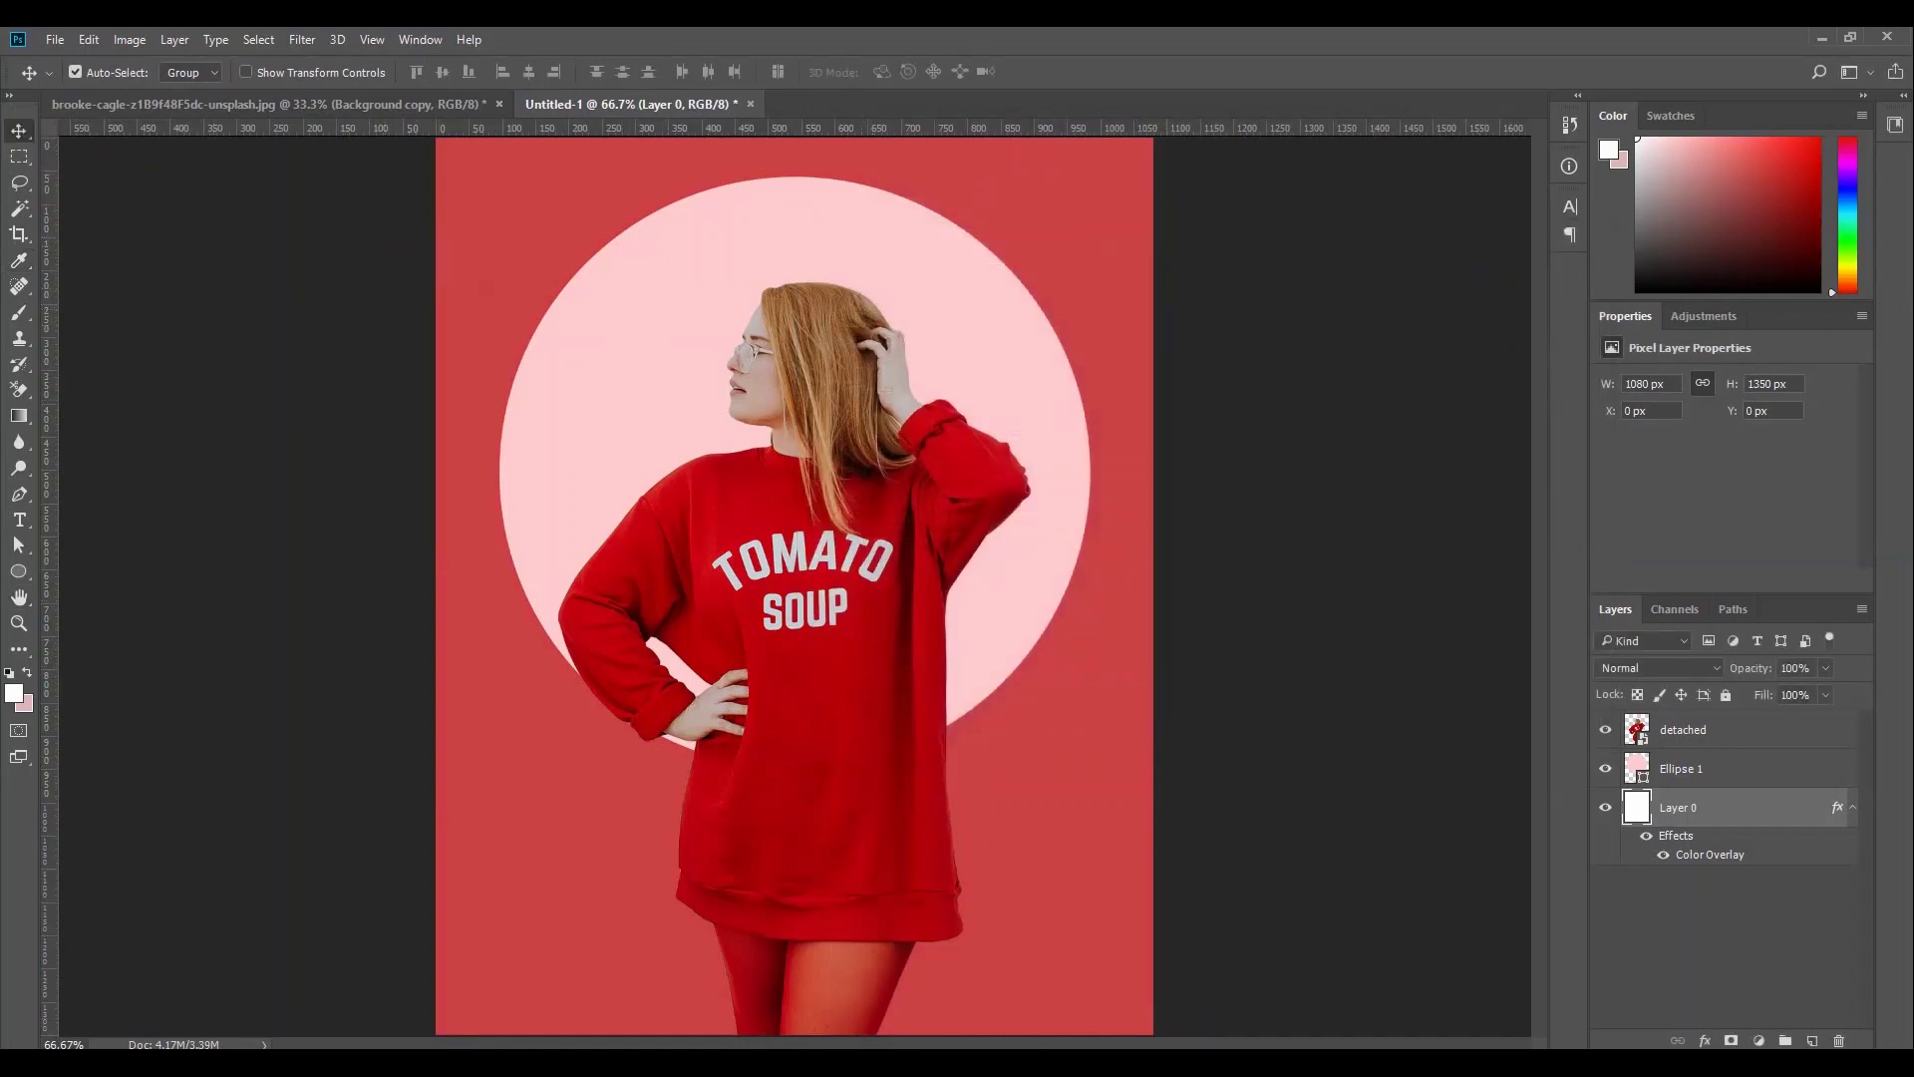
Check the reference post, then add the text "Tomato Clothing" near the canvas's upper-left corner
click(1164, 1047)
click(1164, 1046)
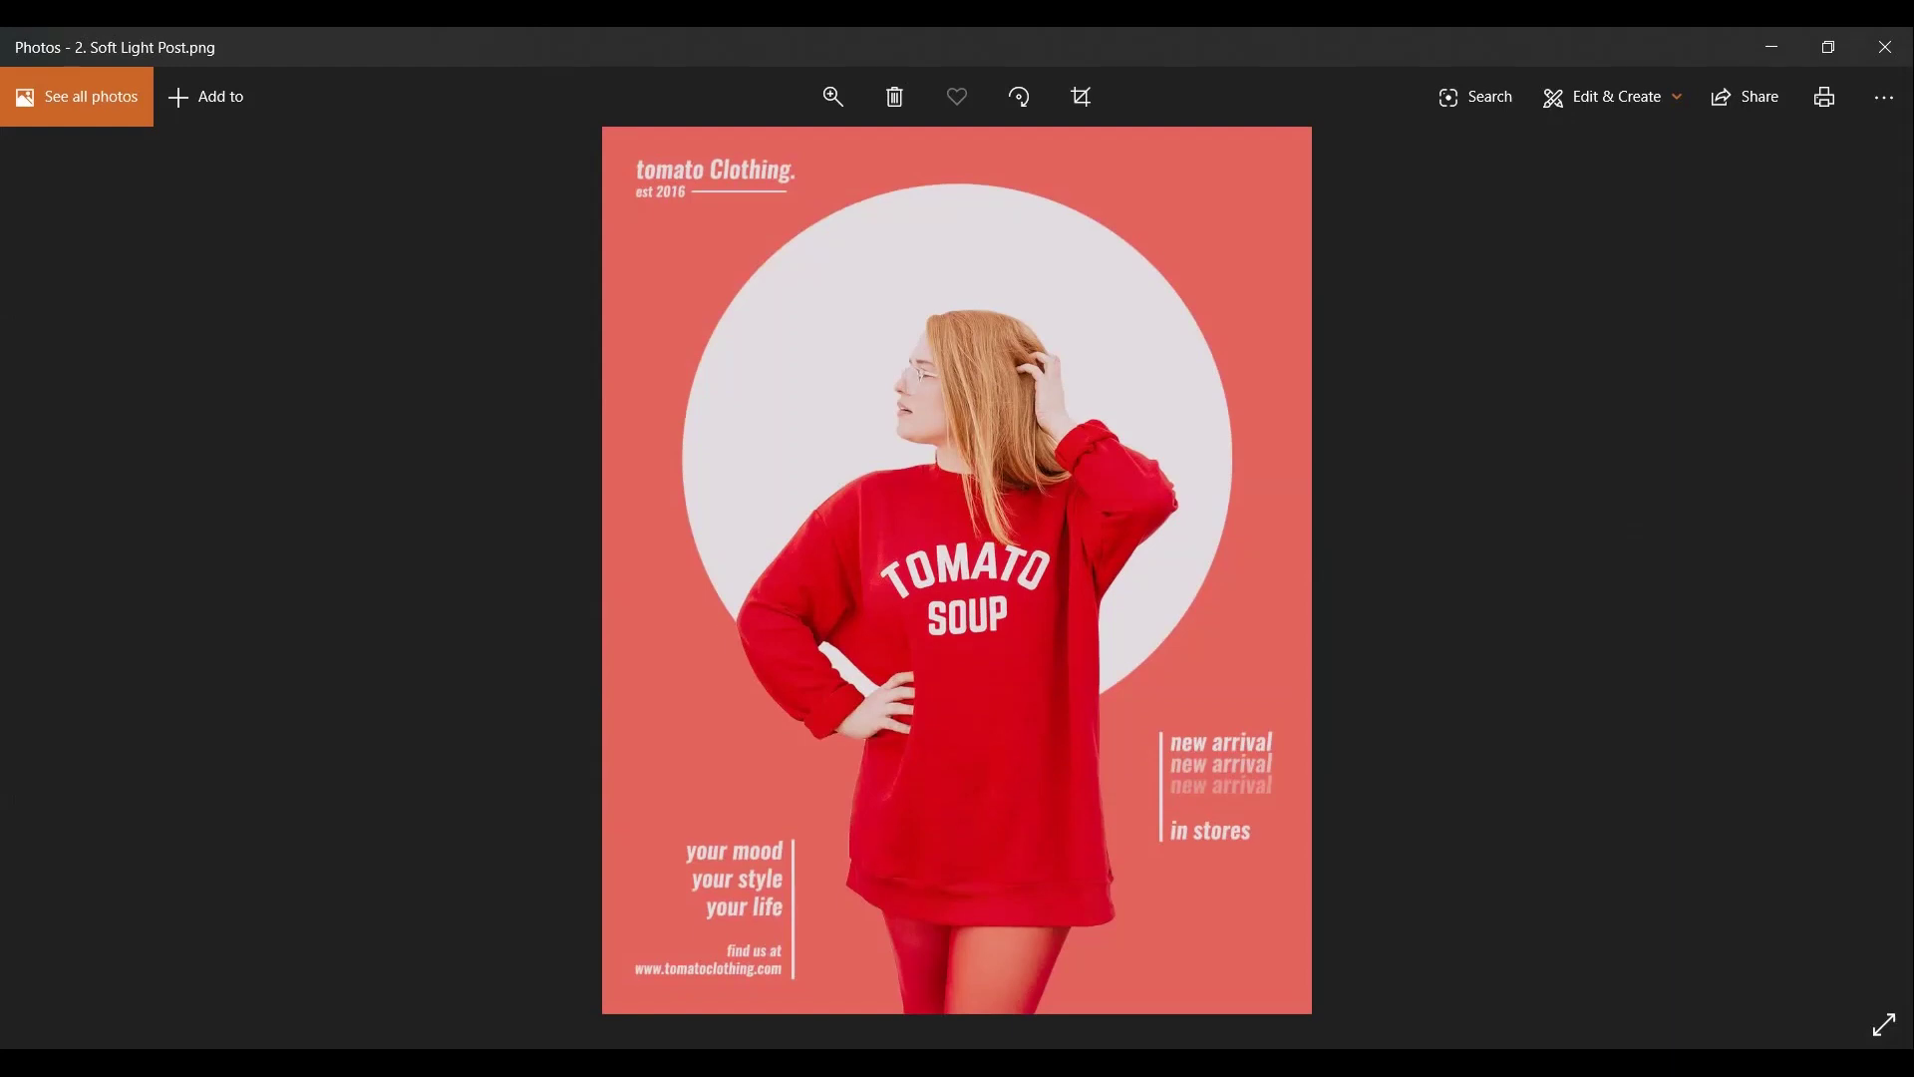
key(alt+Tab)
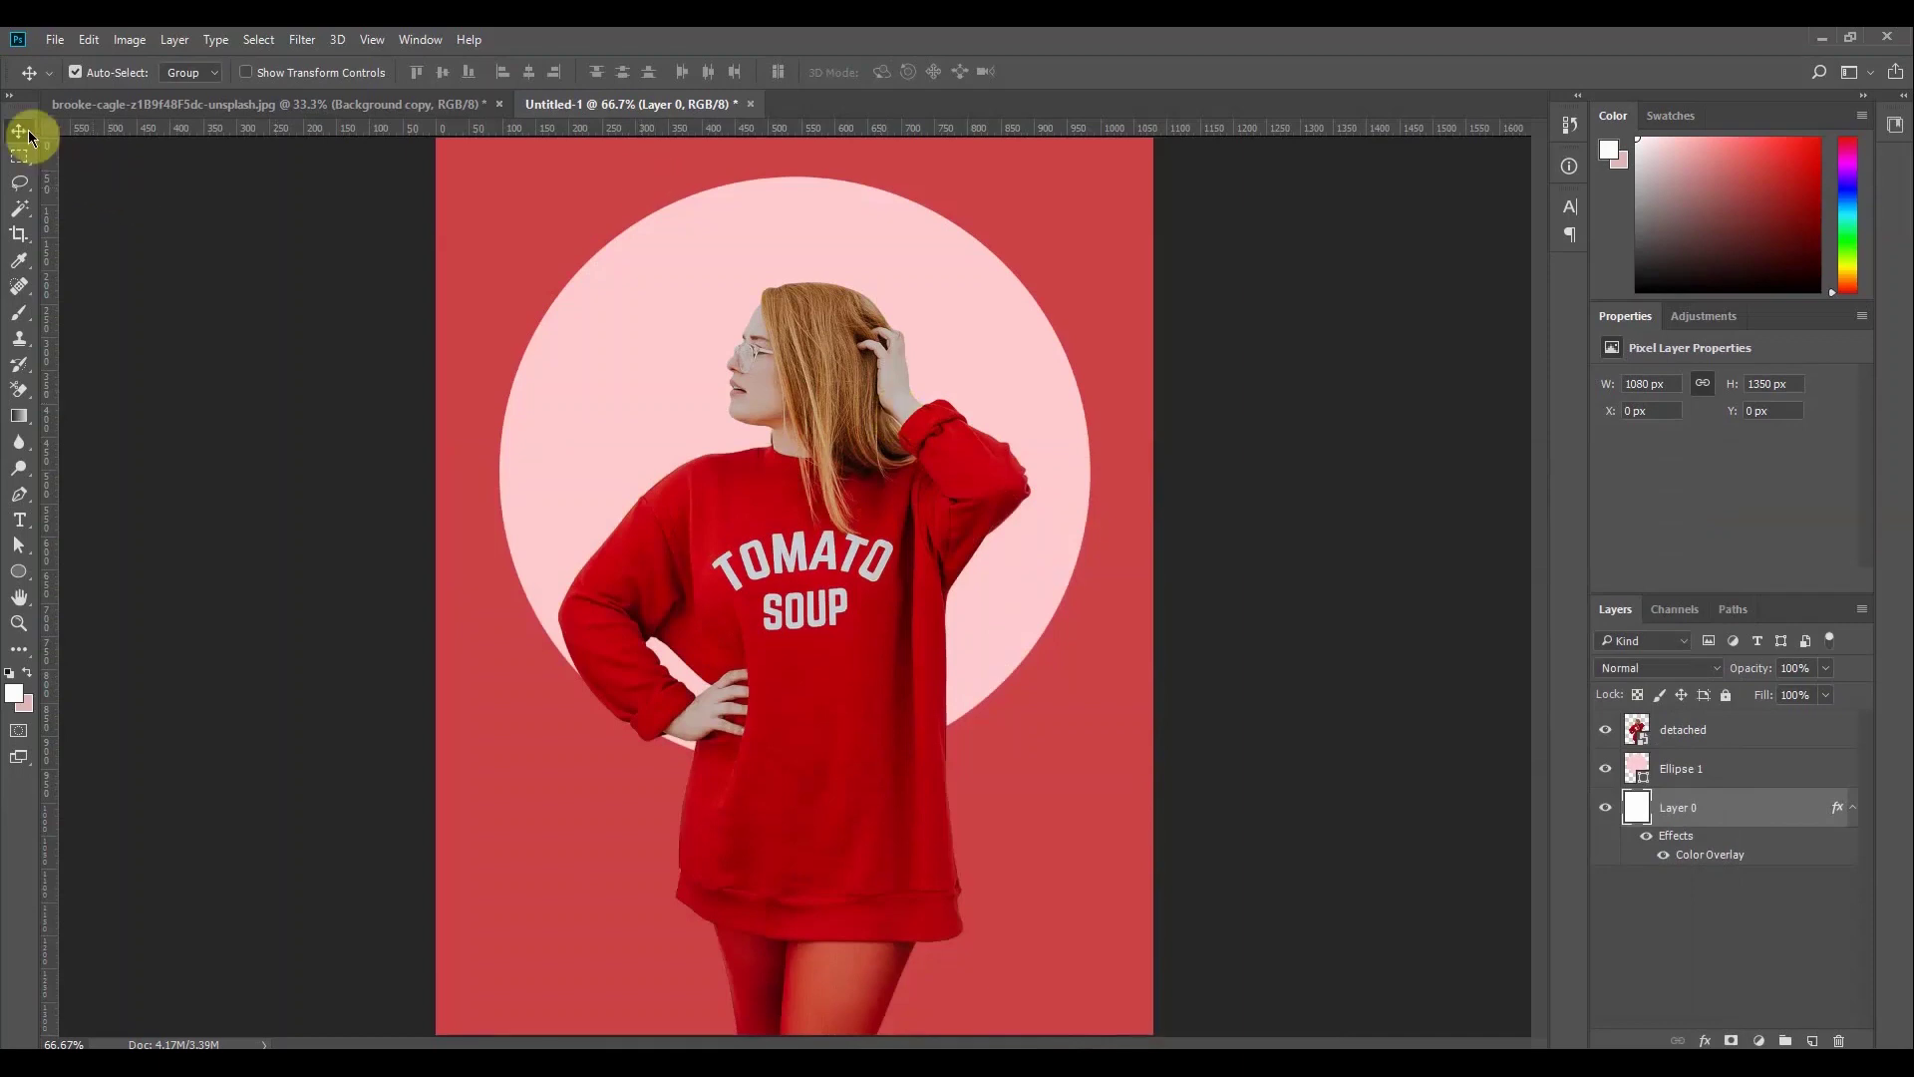
click(20, 519)
click(468, 202)
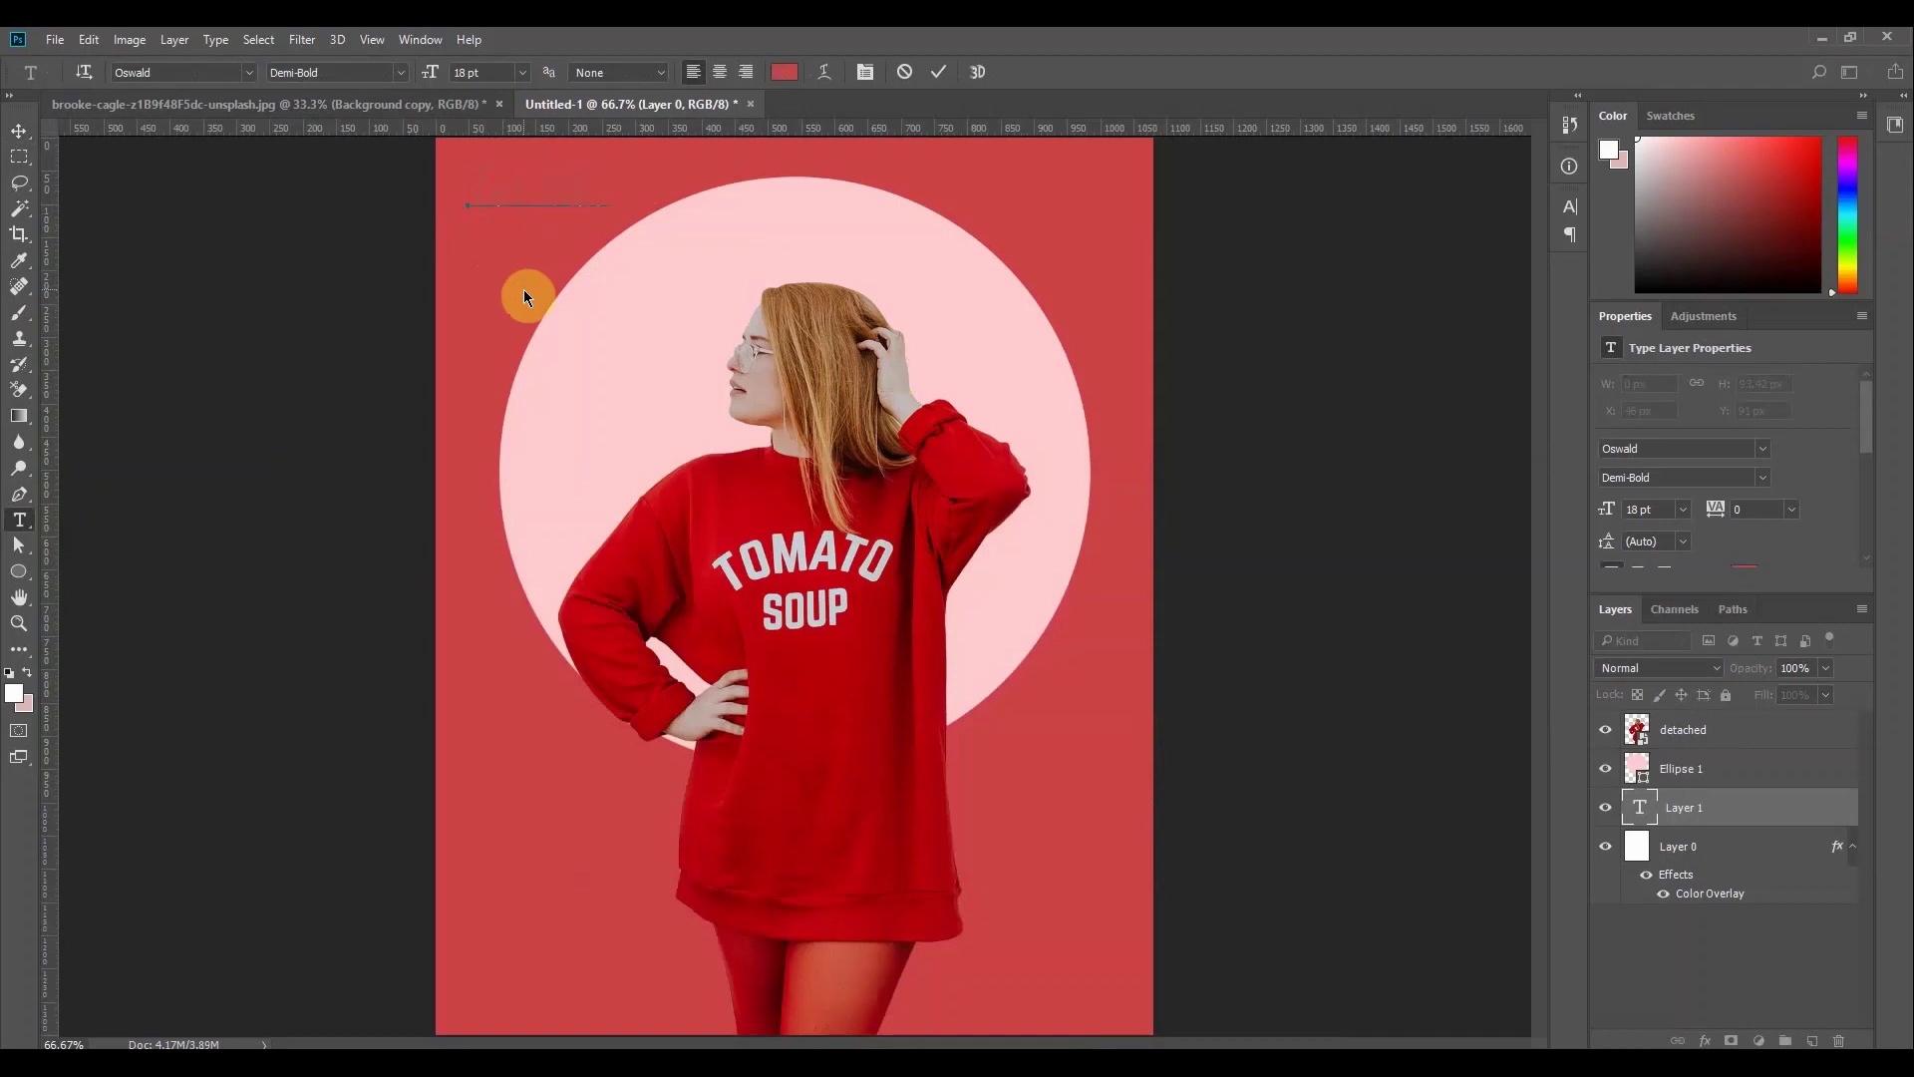
text(soup lovers)
Set the "Tomato Clothing" text to 12 pt and colour it ffcccf, sampled from the pink circle
triple_click(591, 170)
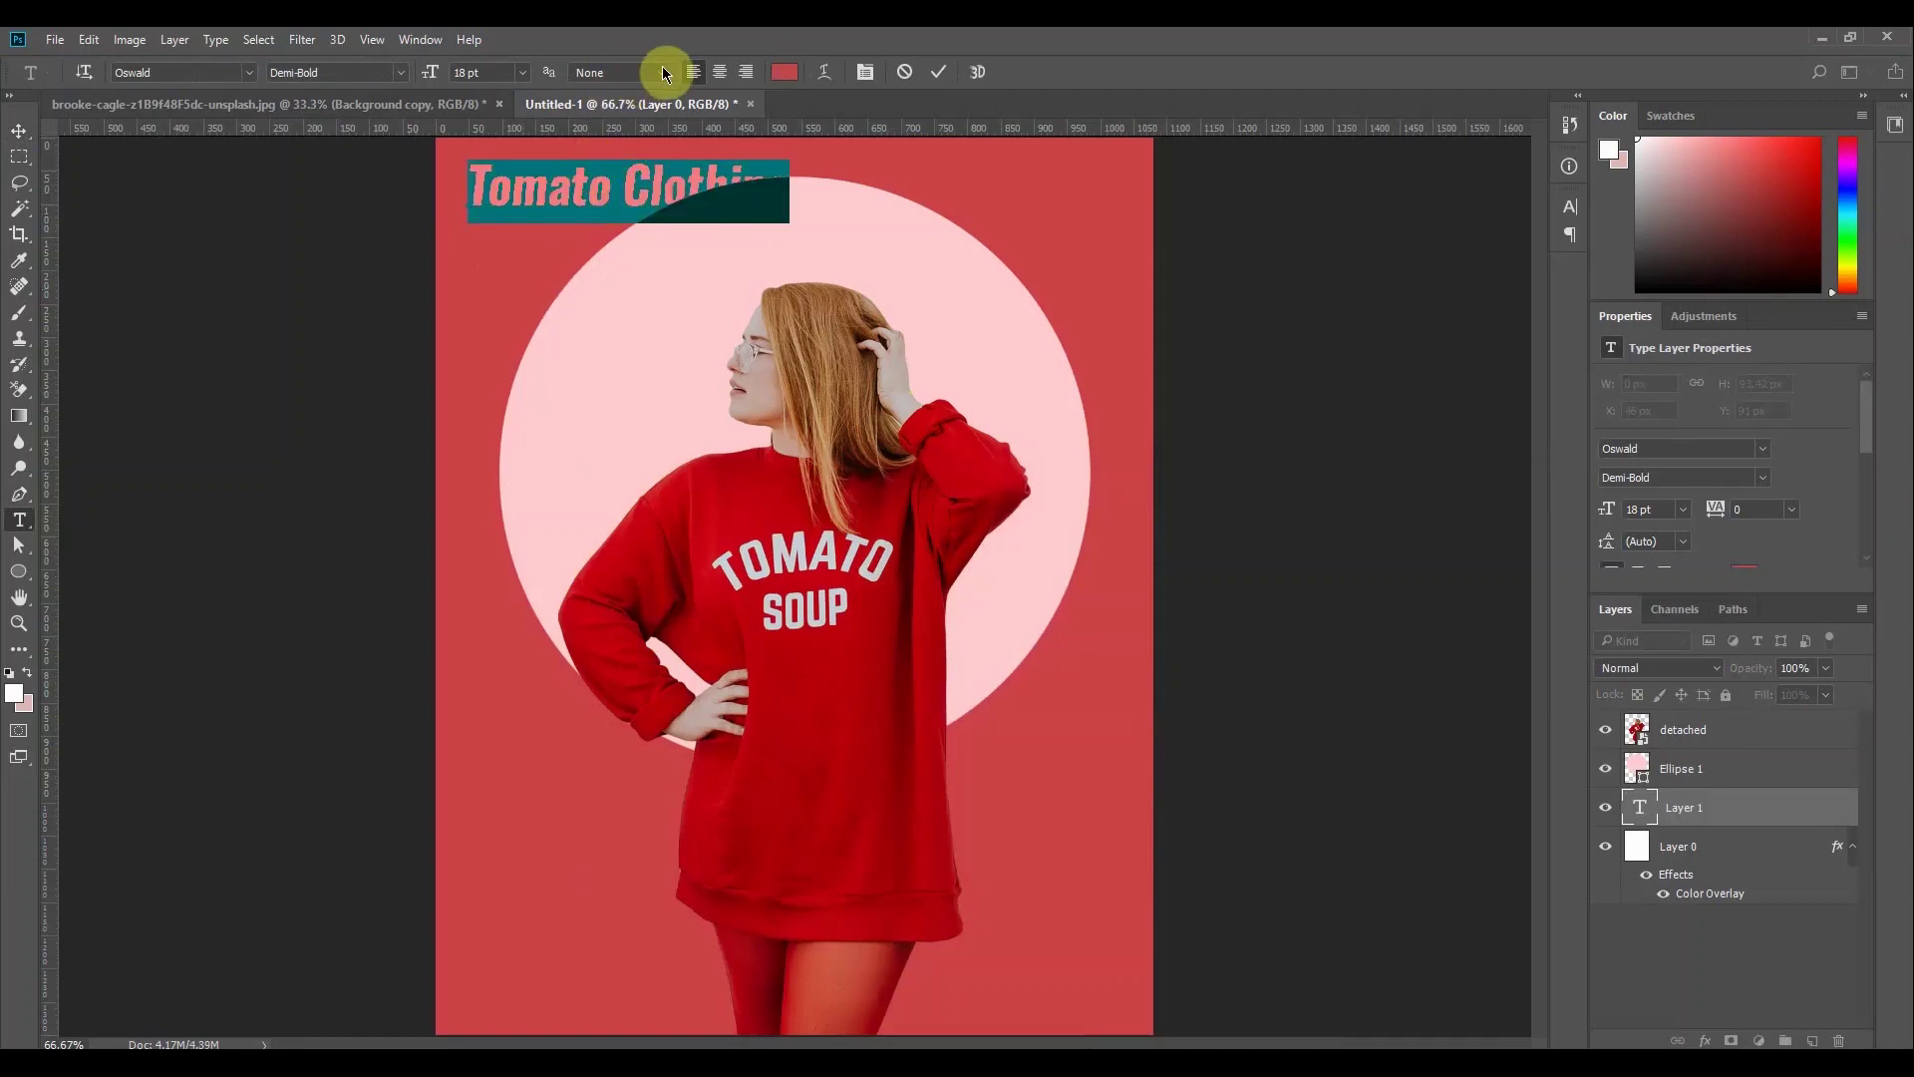
click(524, 73)
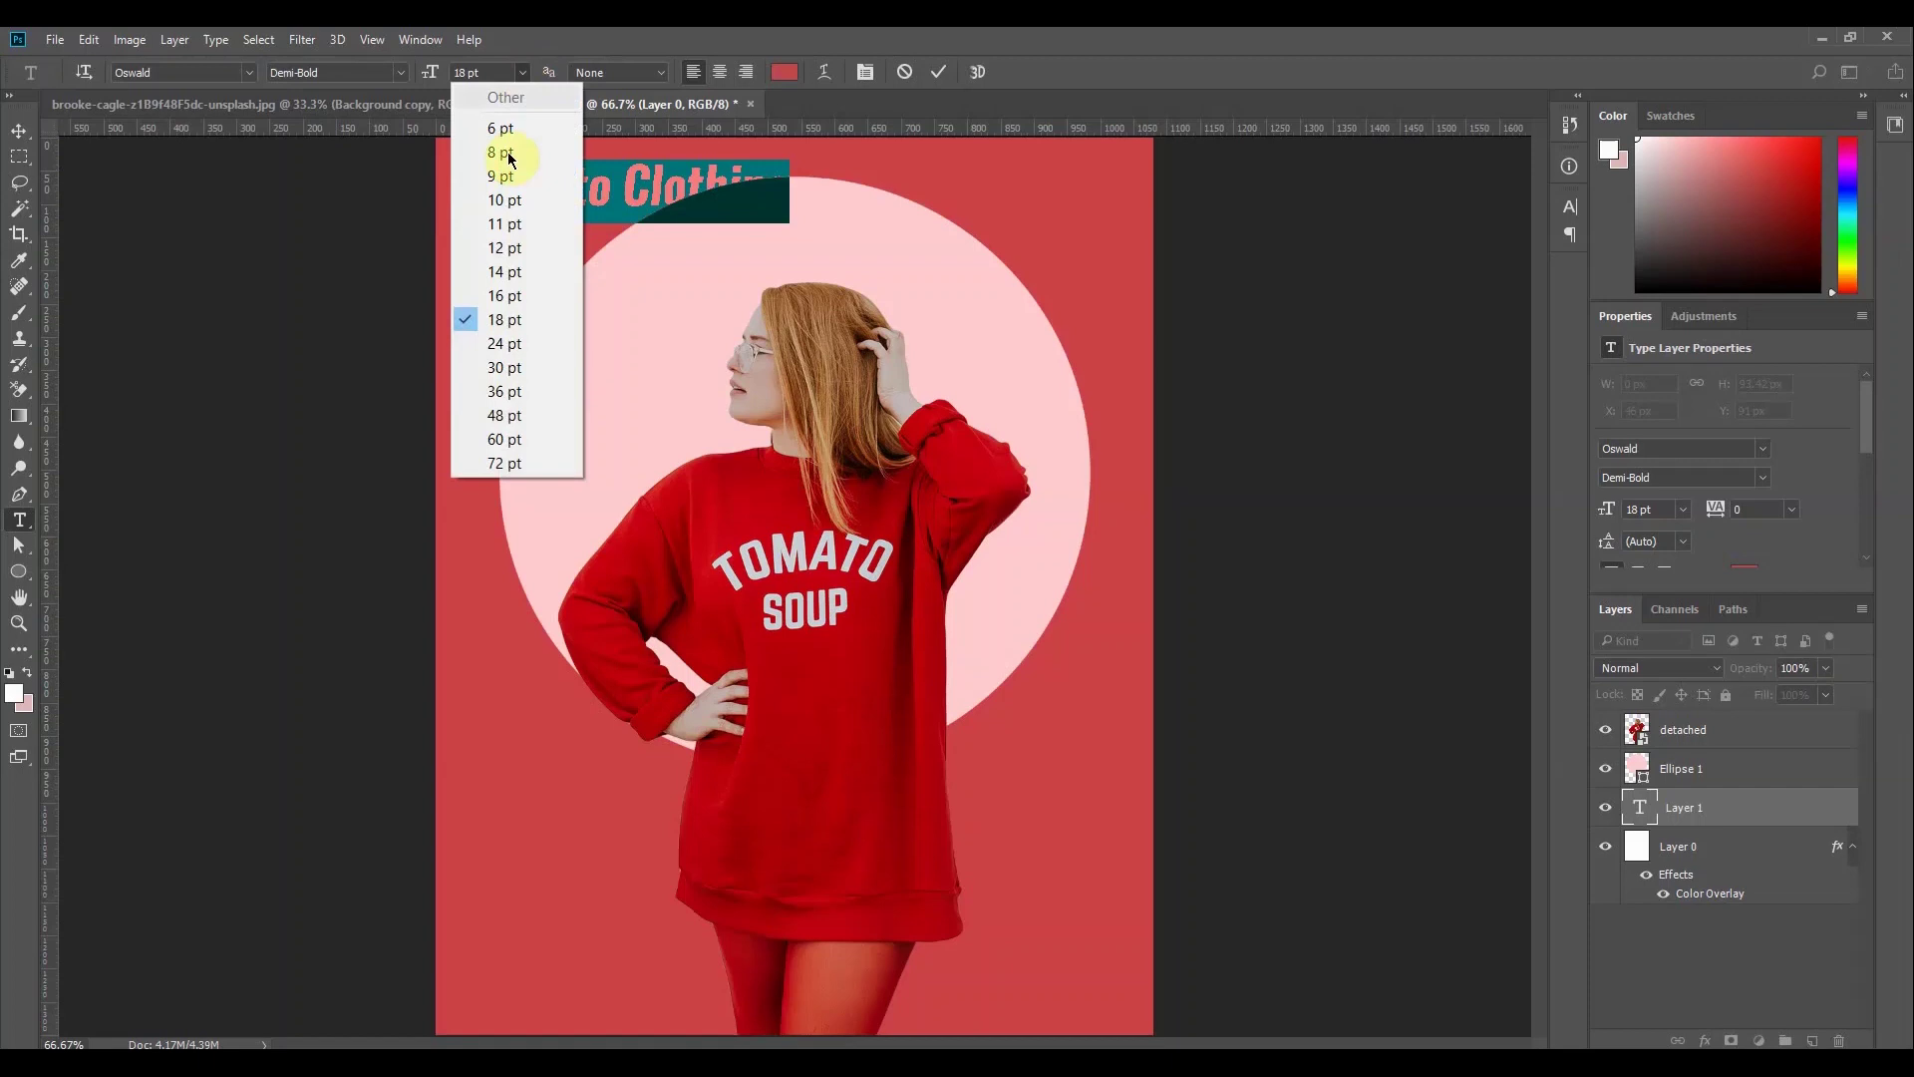
click(507, 295)
click(525, 73)
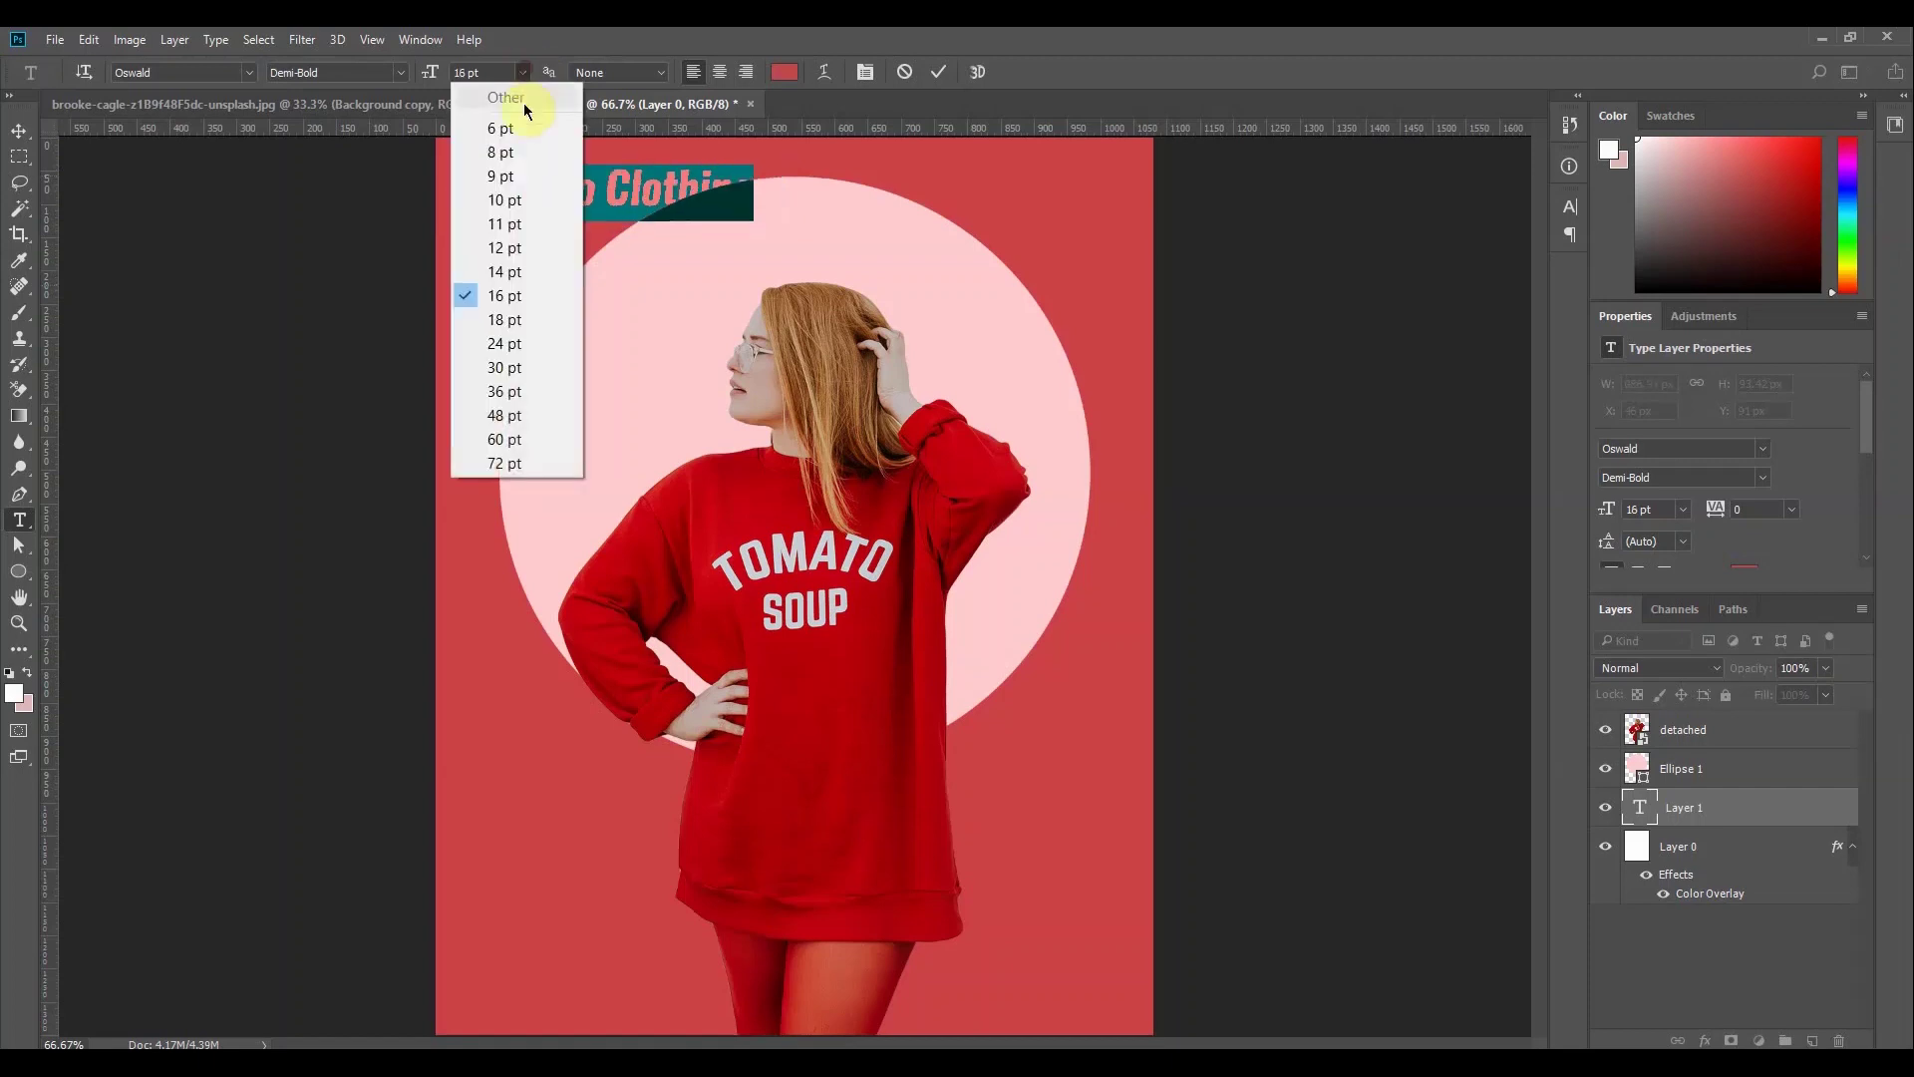
click(509, 248)
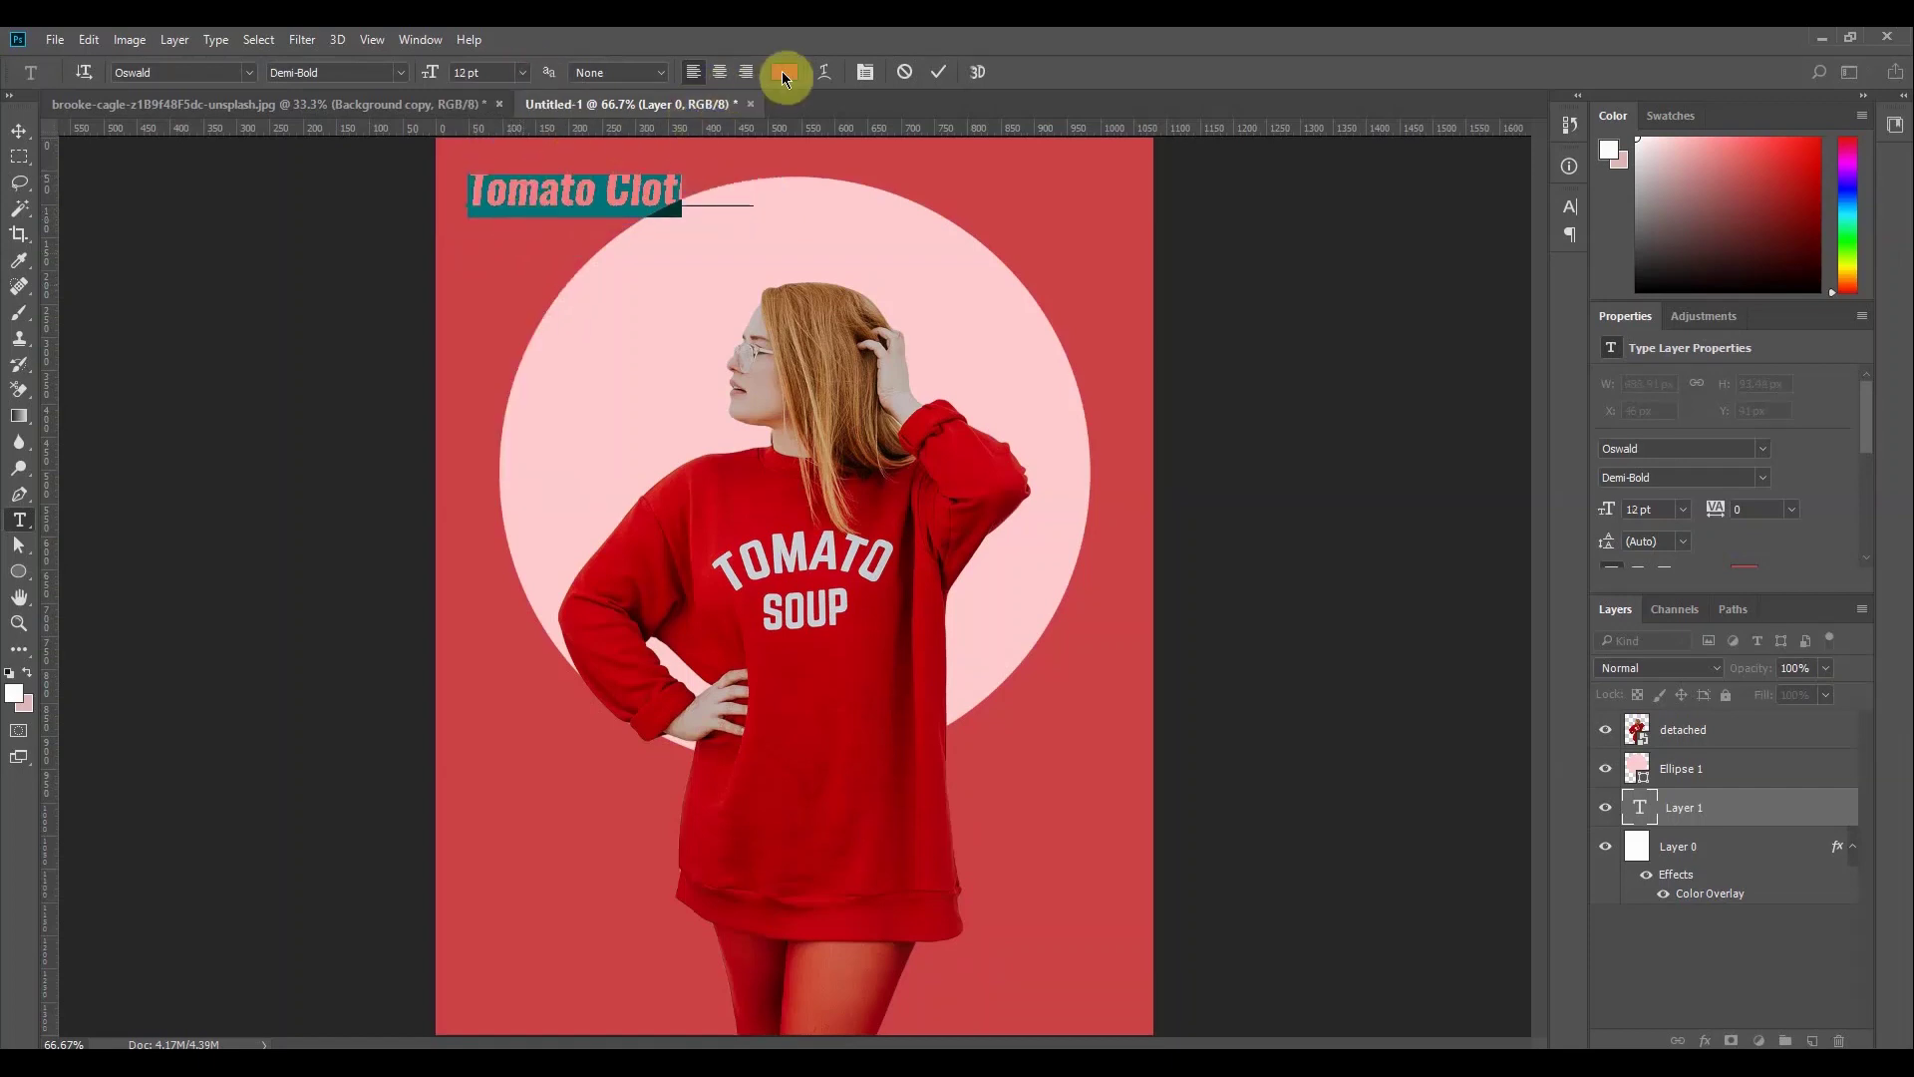
click(785, 72)
click(698, 265)
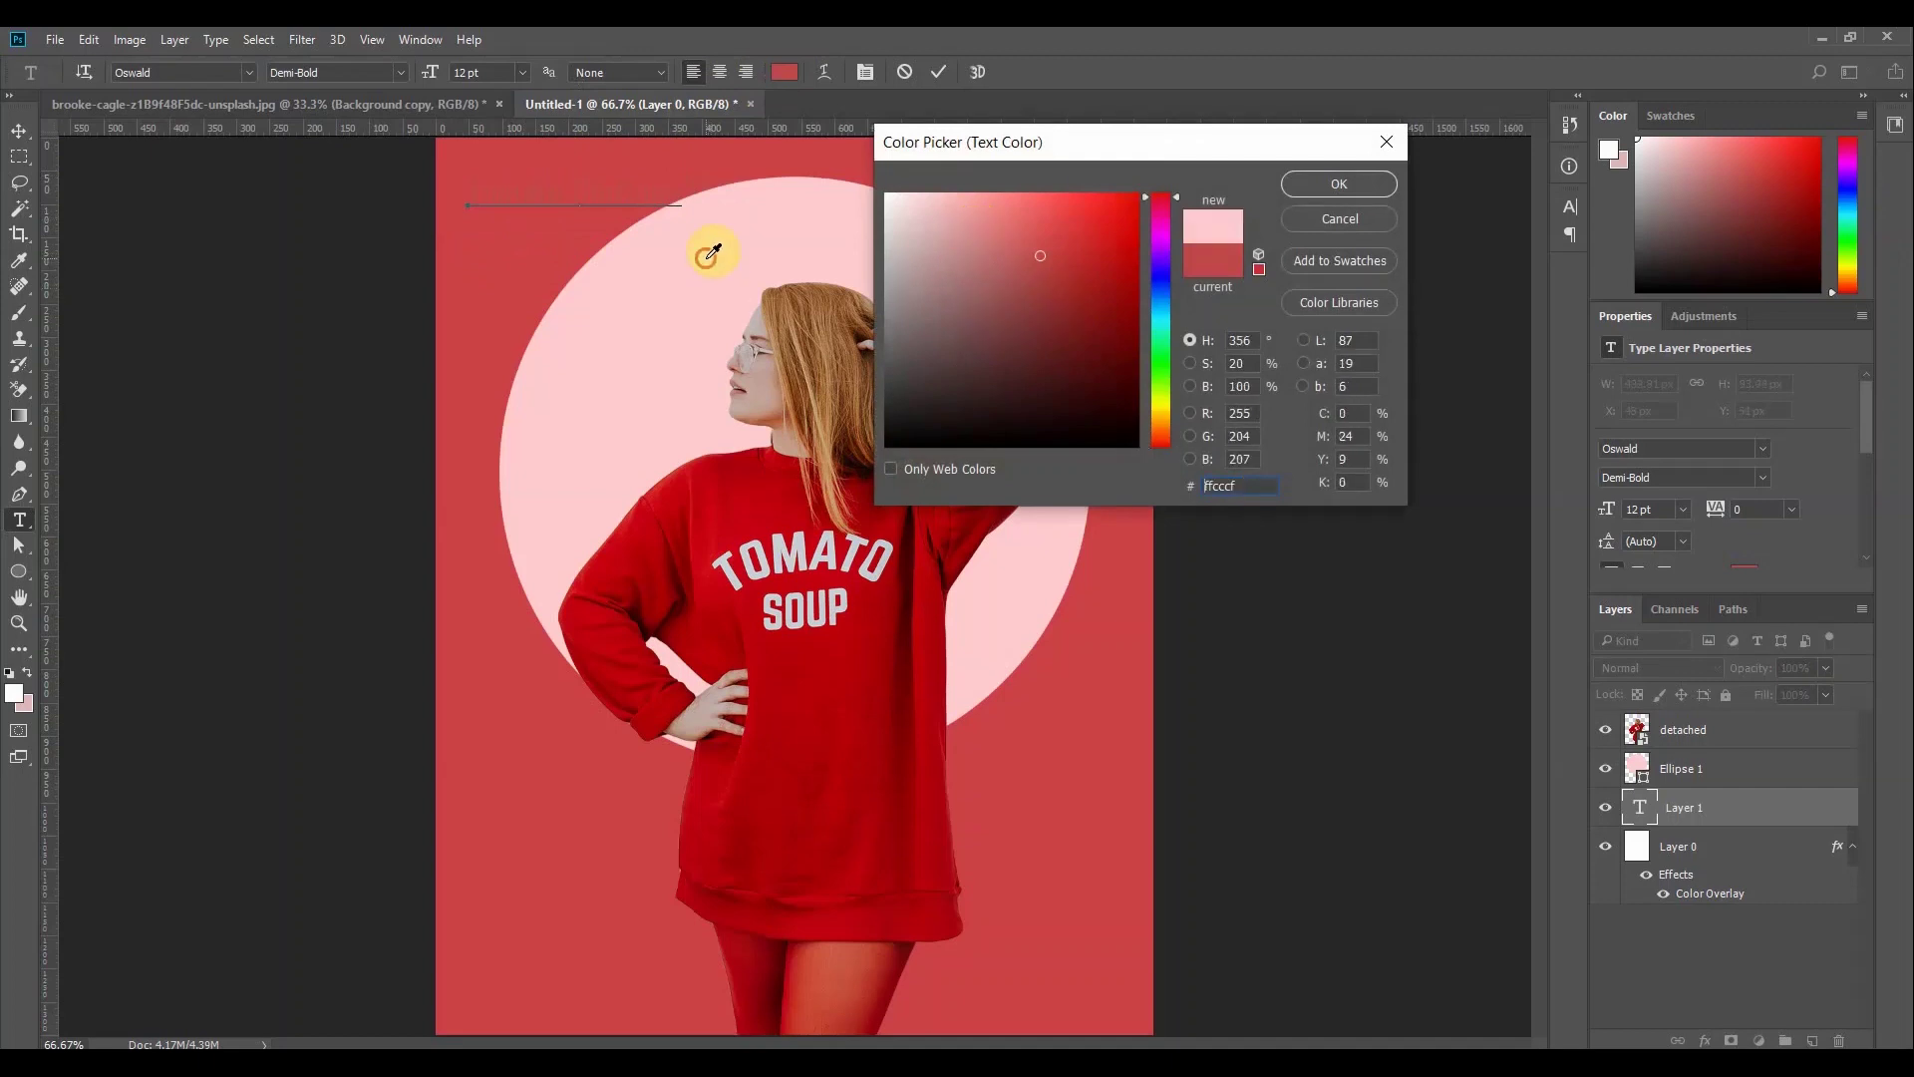
click(1339, 185)
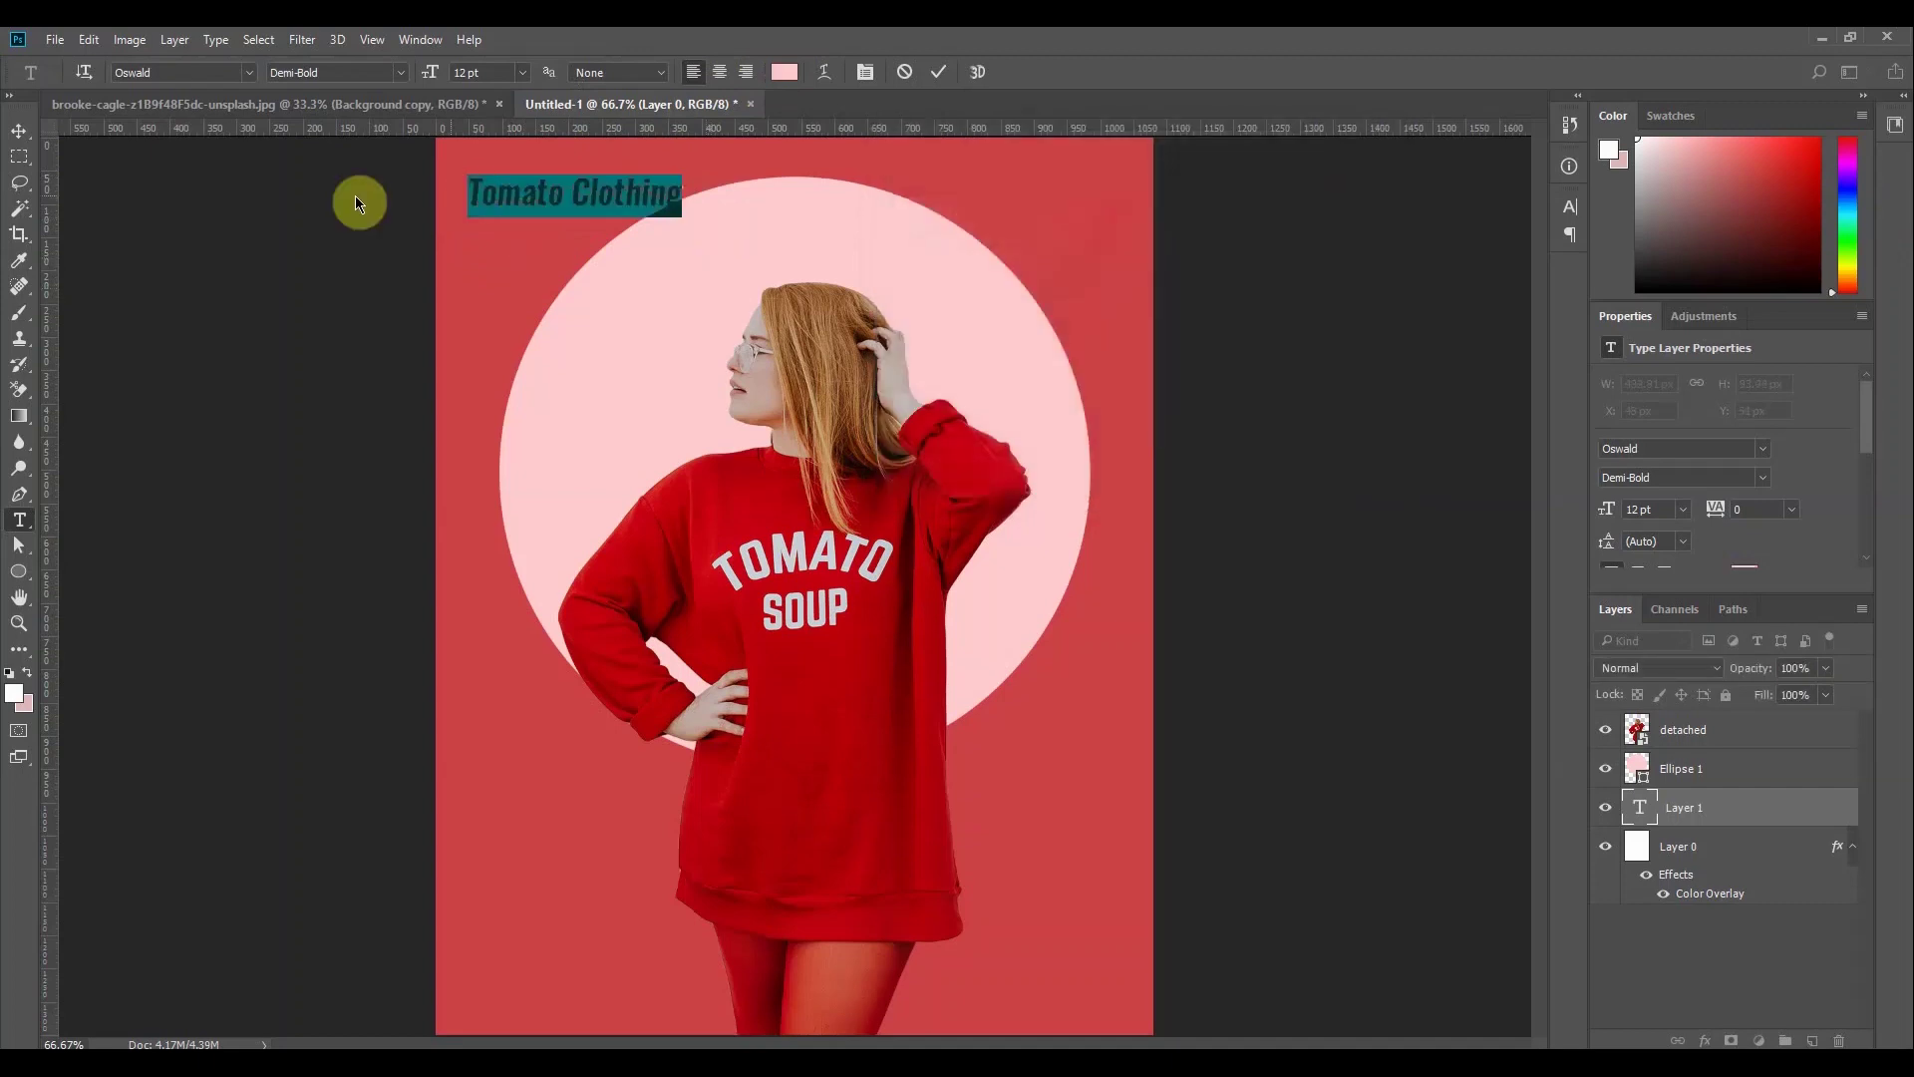
Move the "Tomato Clothing" text to the canvas's upper-left corner and nudge it to X 30 px, Y 26 px
click(27, 137)
drag(512, 197, 482, 157)
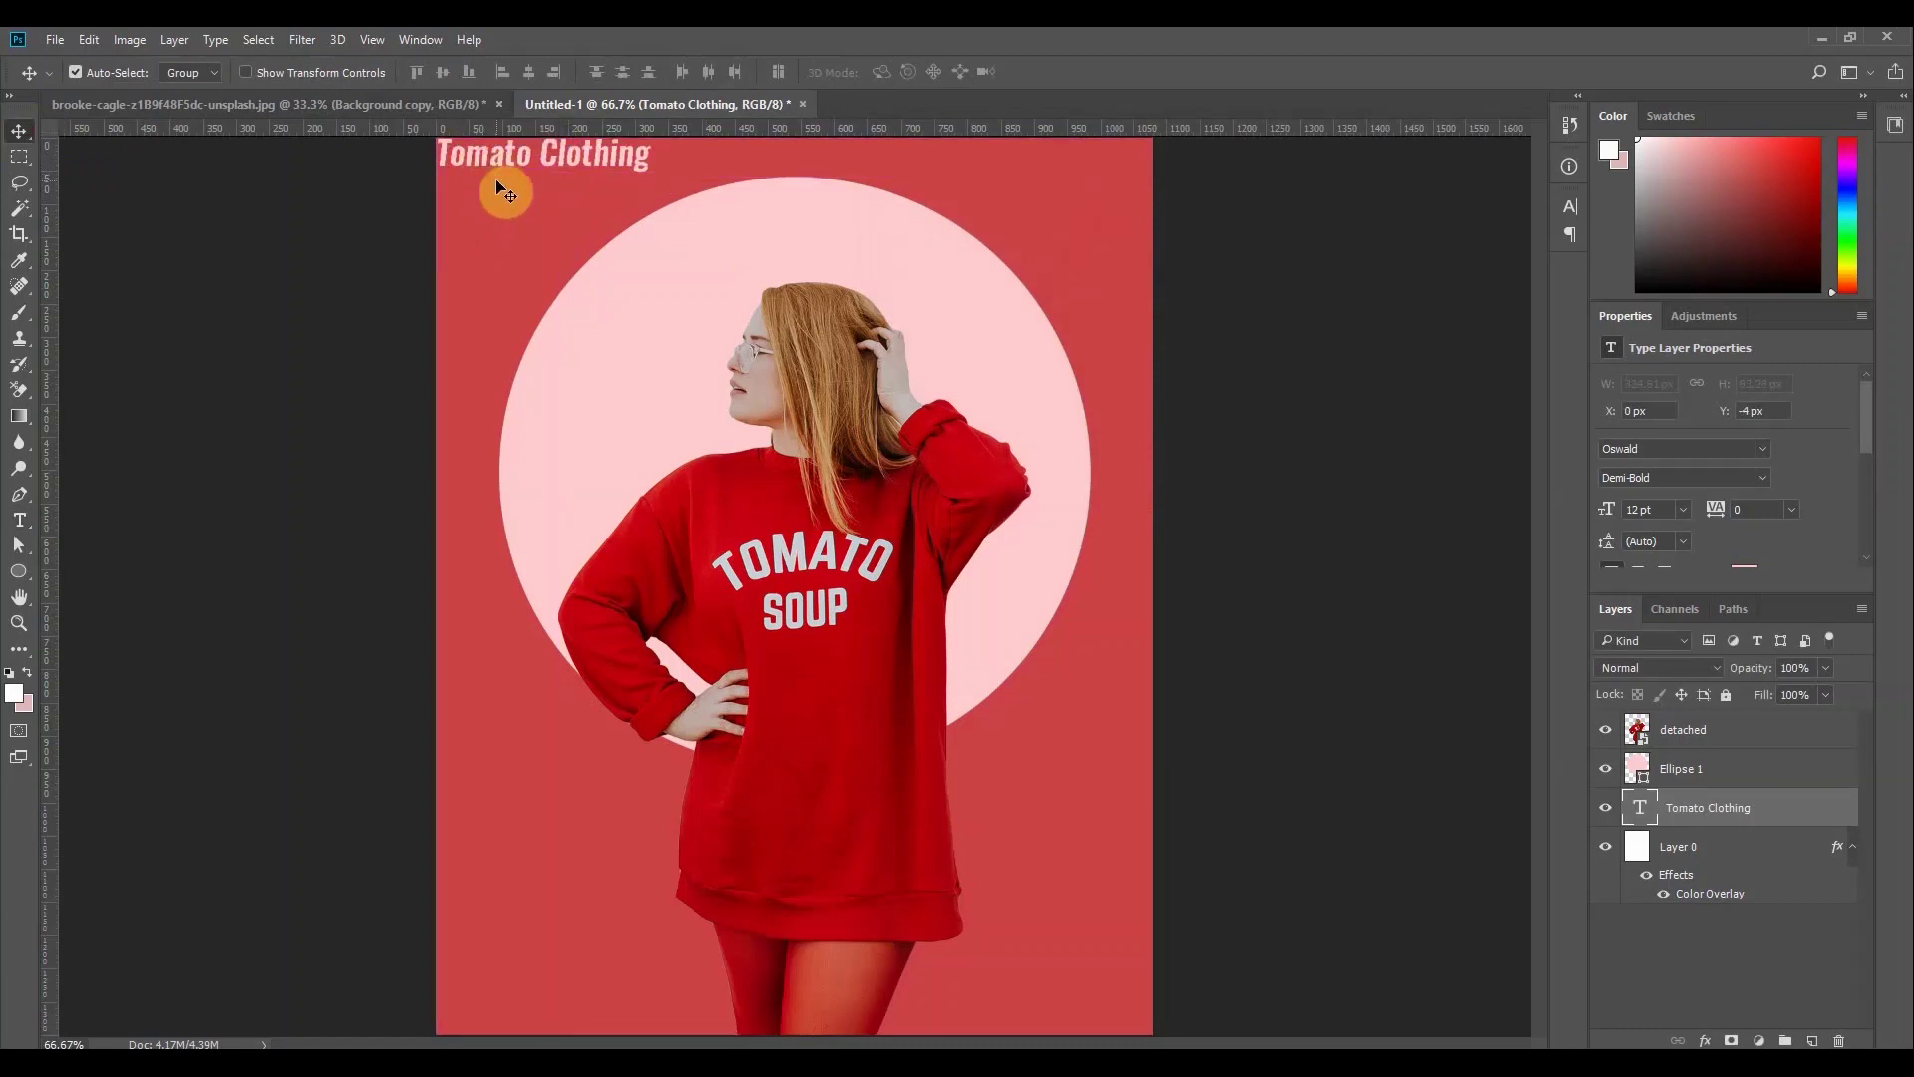
key(shift+Down)
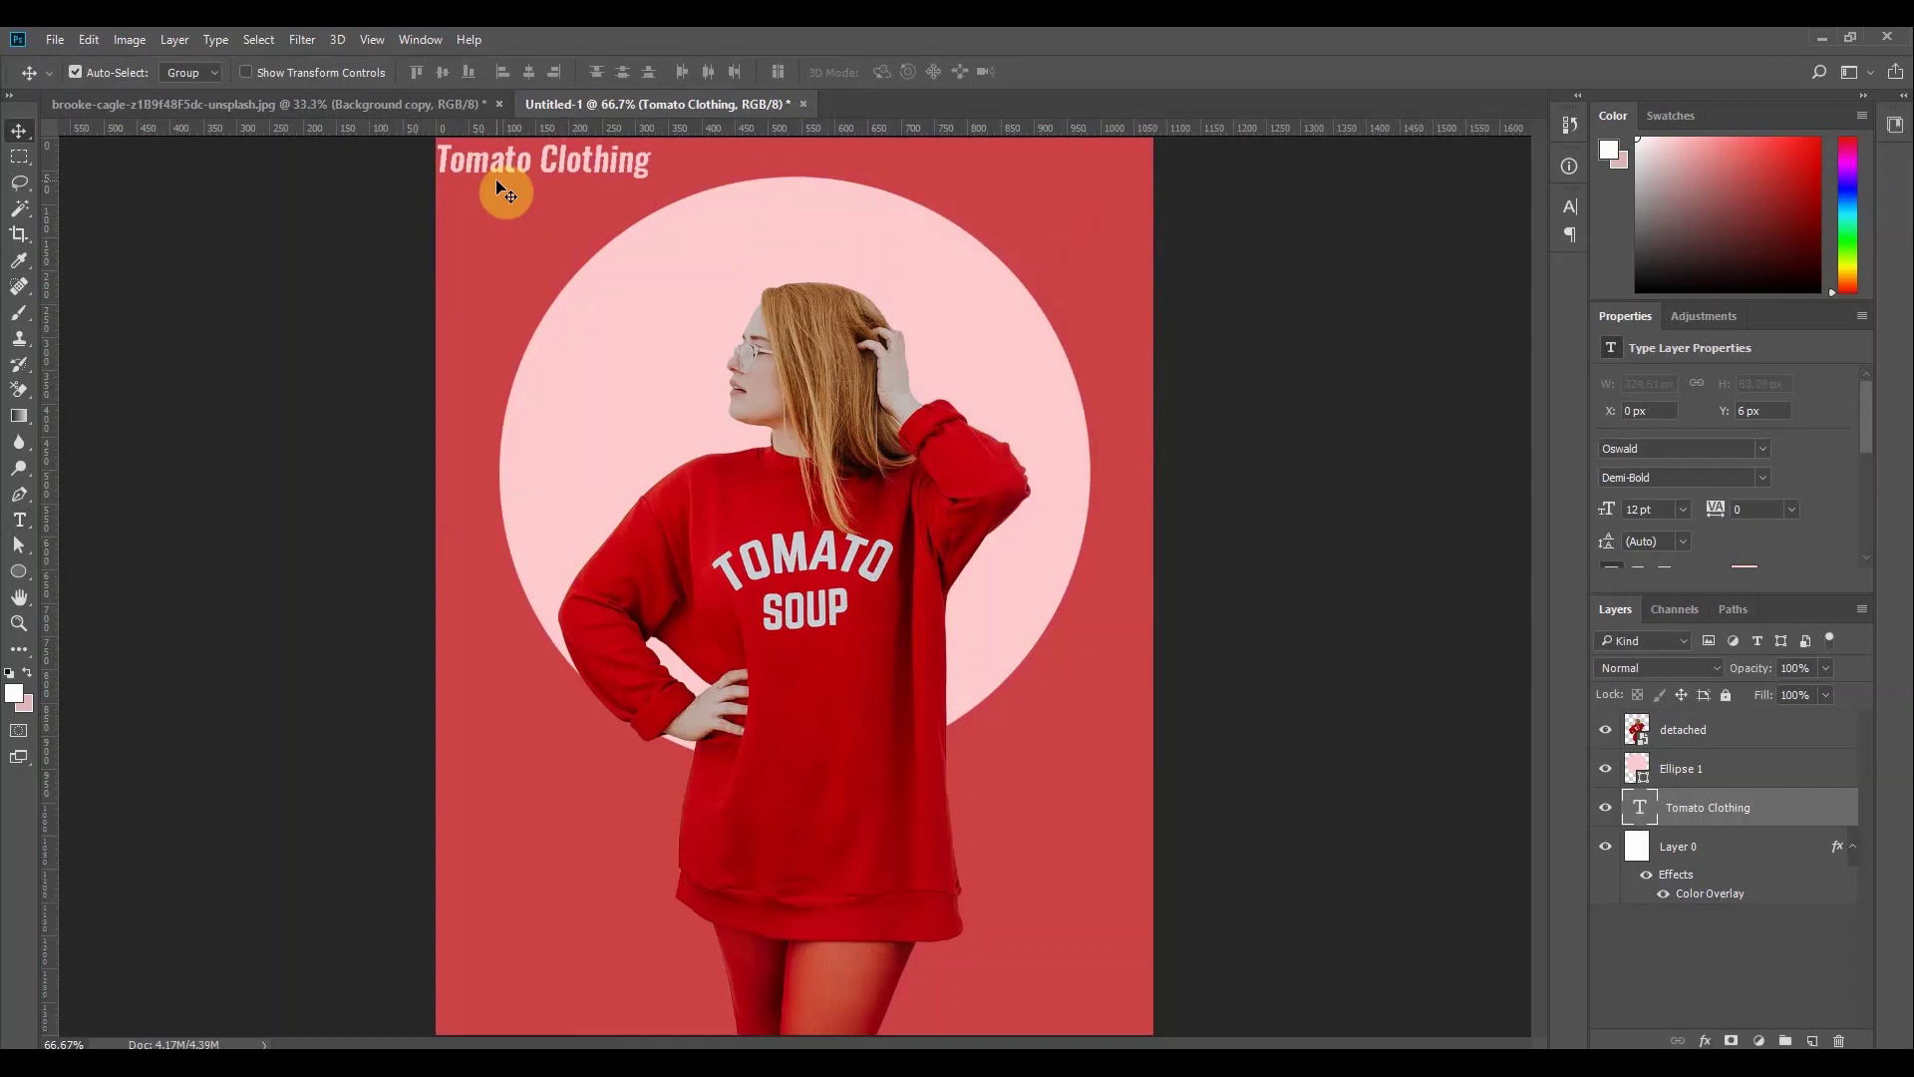
key(shift+Down)
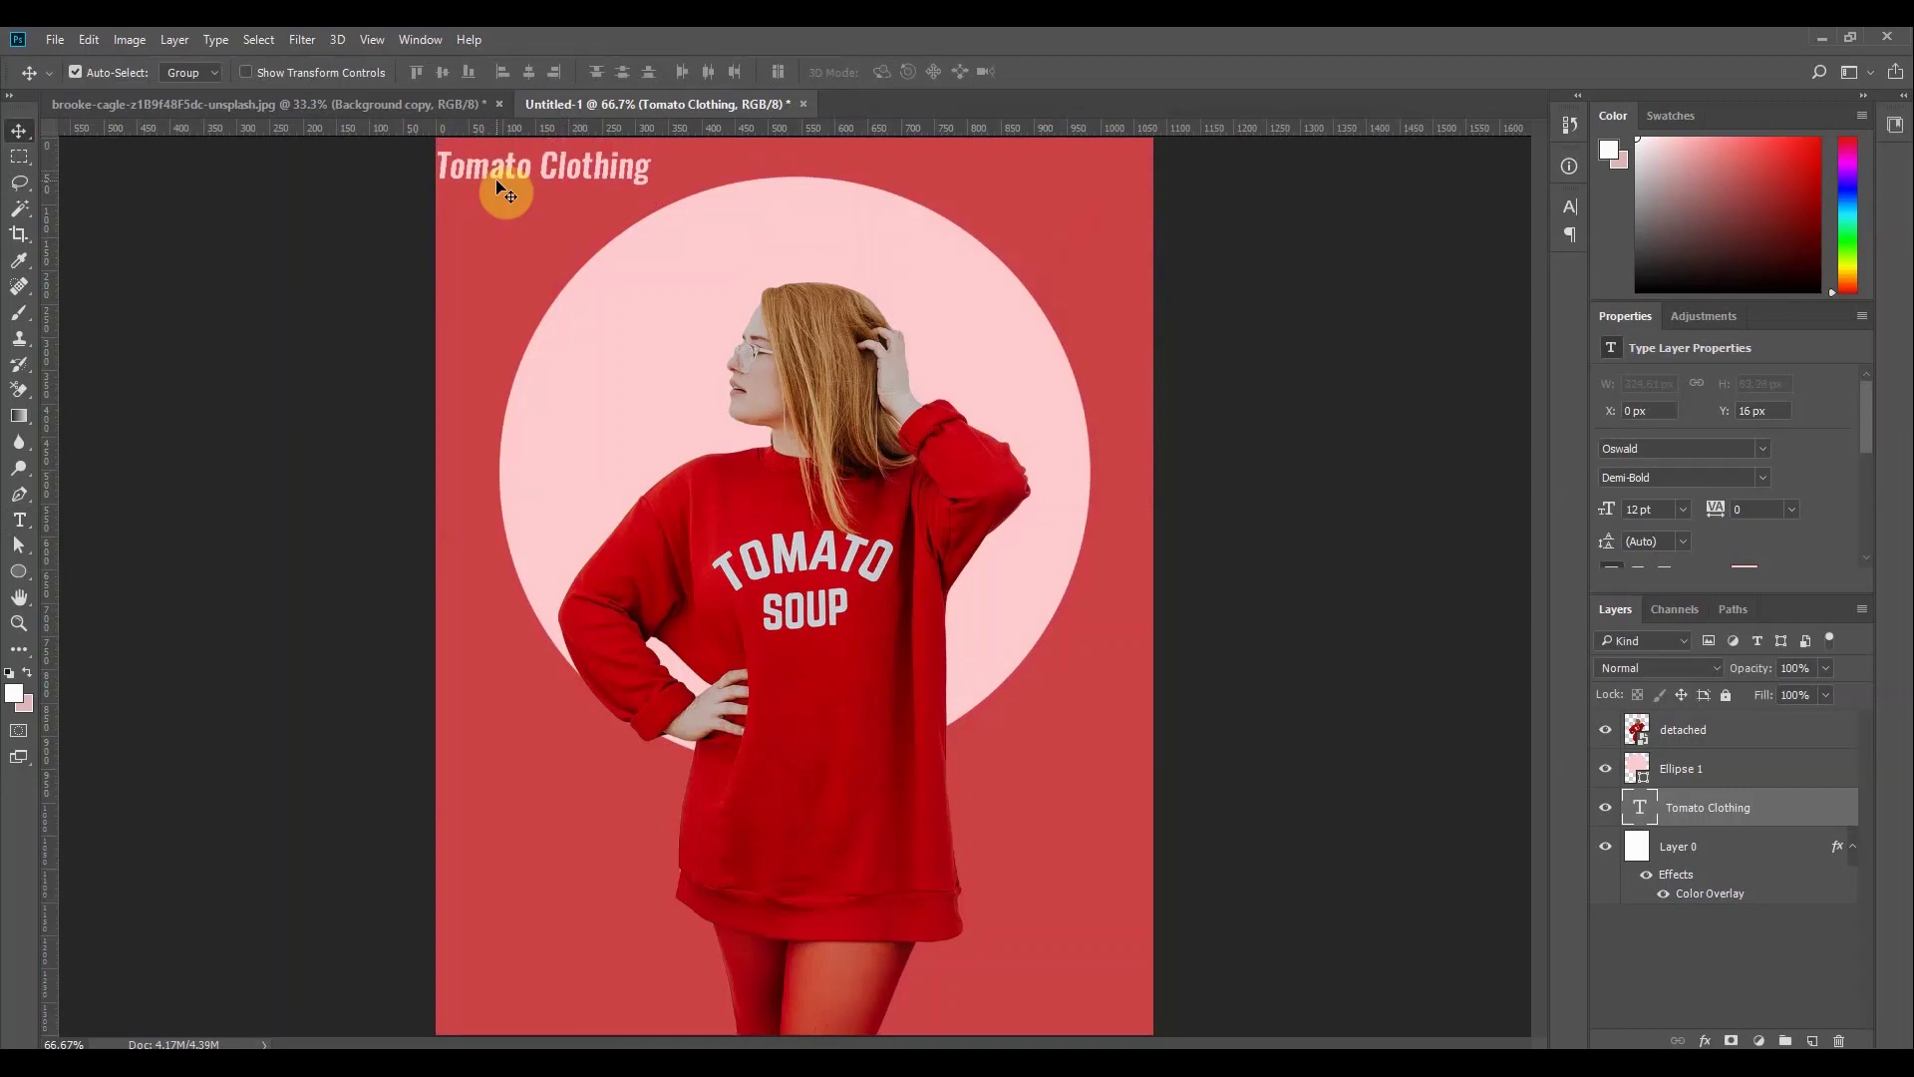
key(shift+Down)
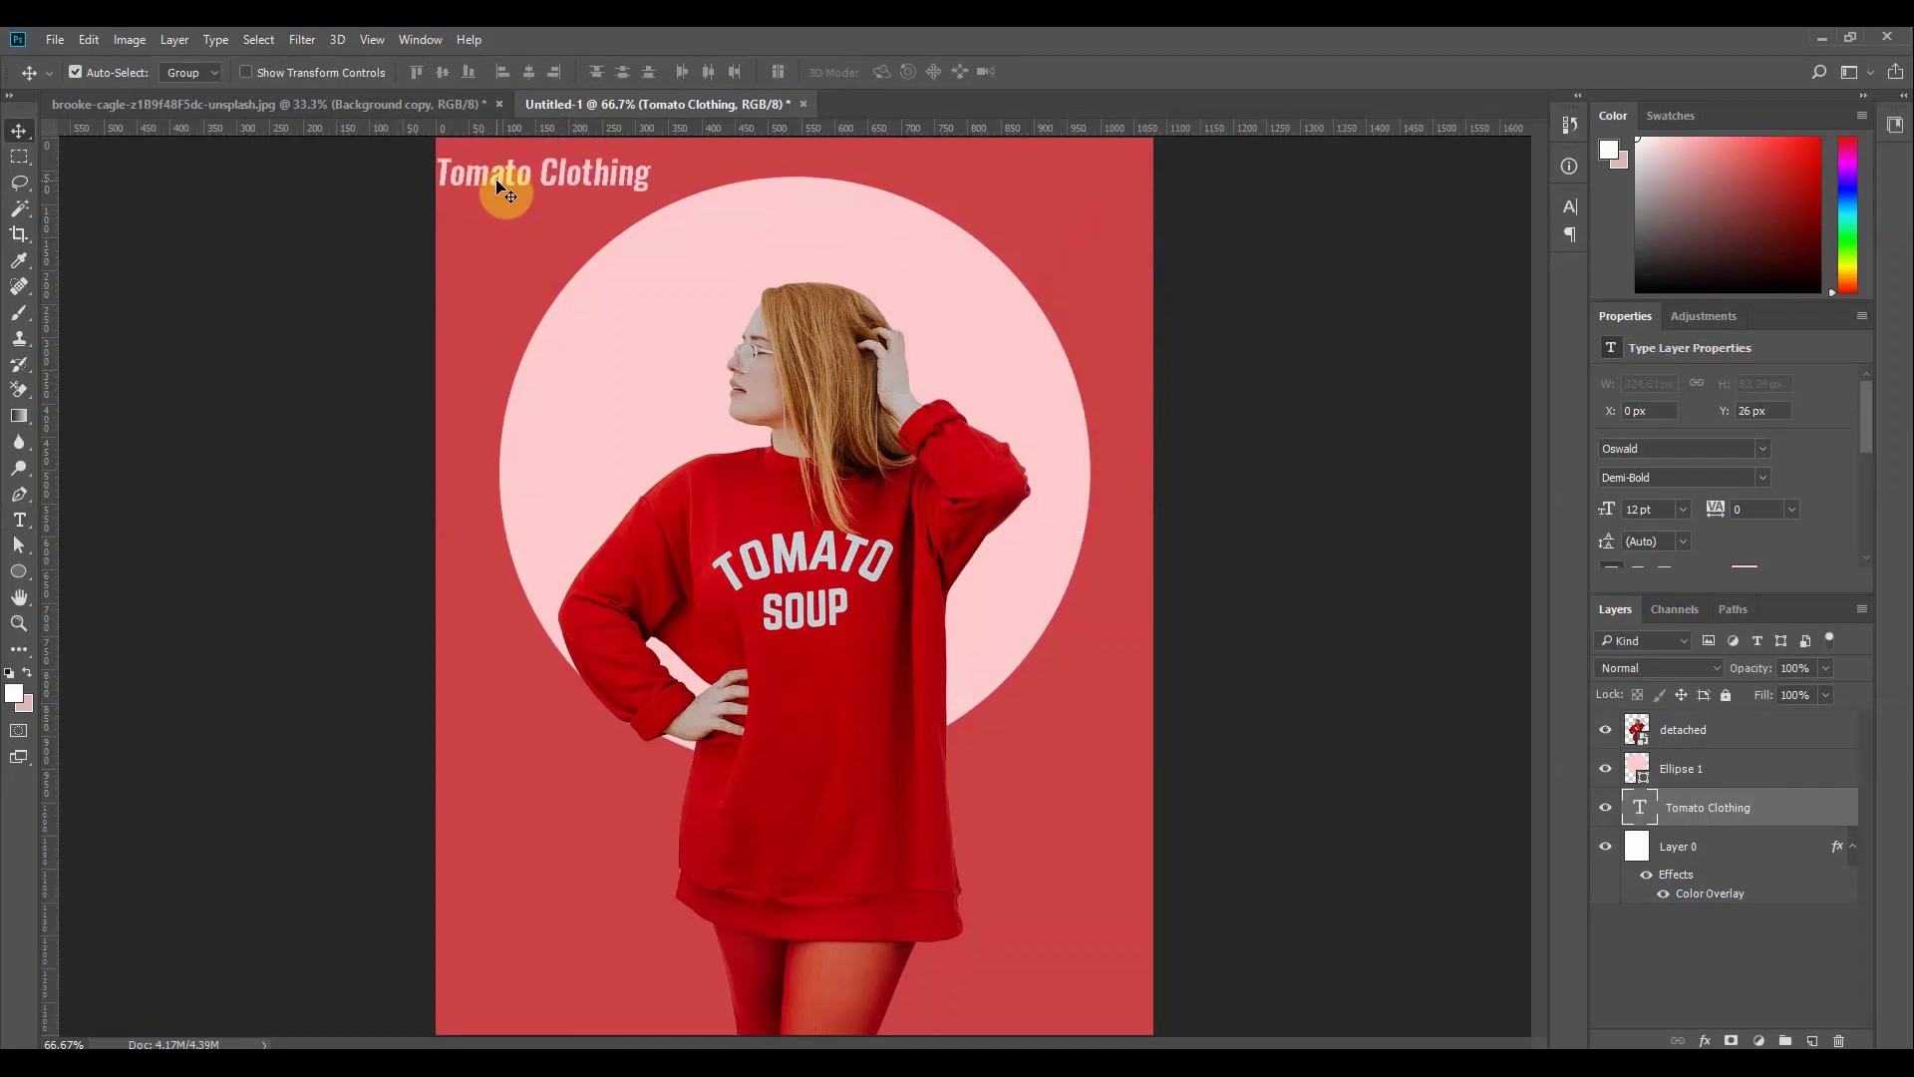
key(shift+Right)
key(shift+Right)
key(shift+Right)
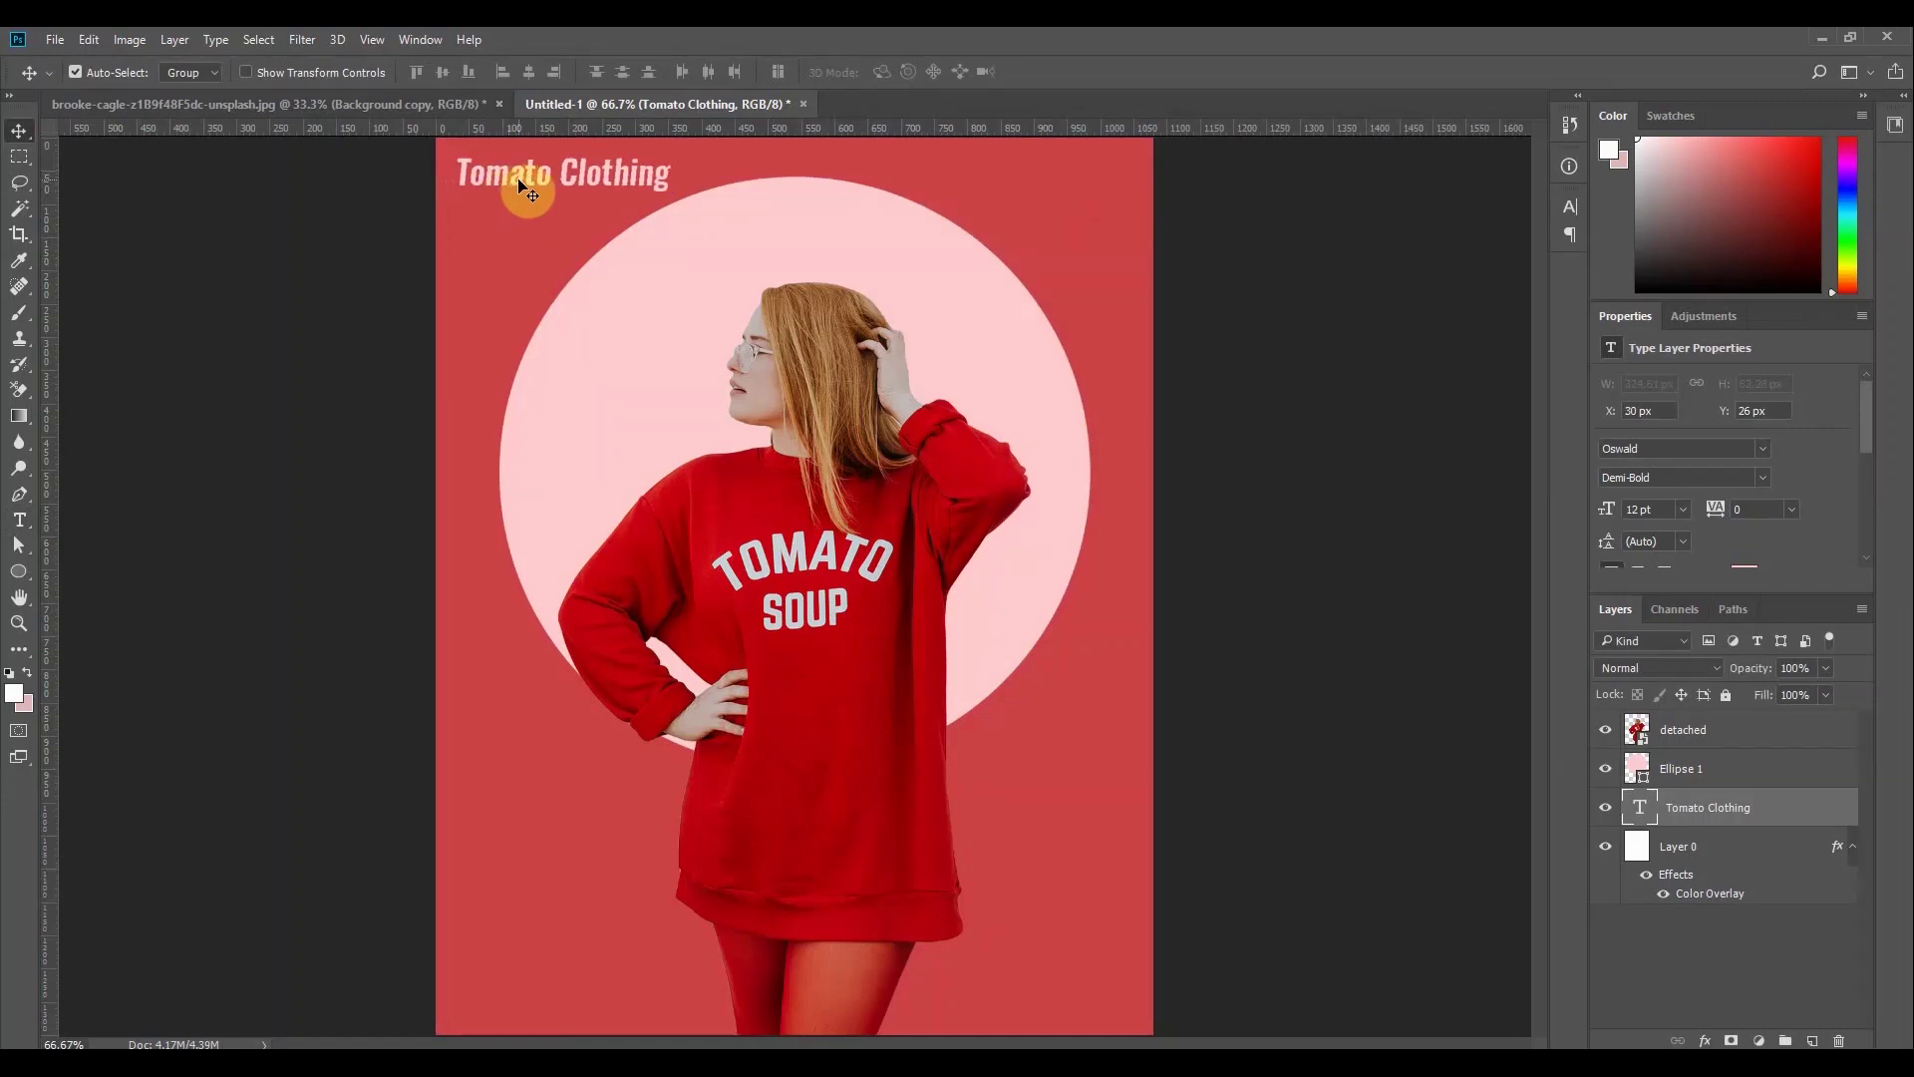
Reduce the "Tomato Clothing" text size to 10 pt
click(20, 521)
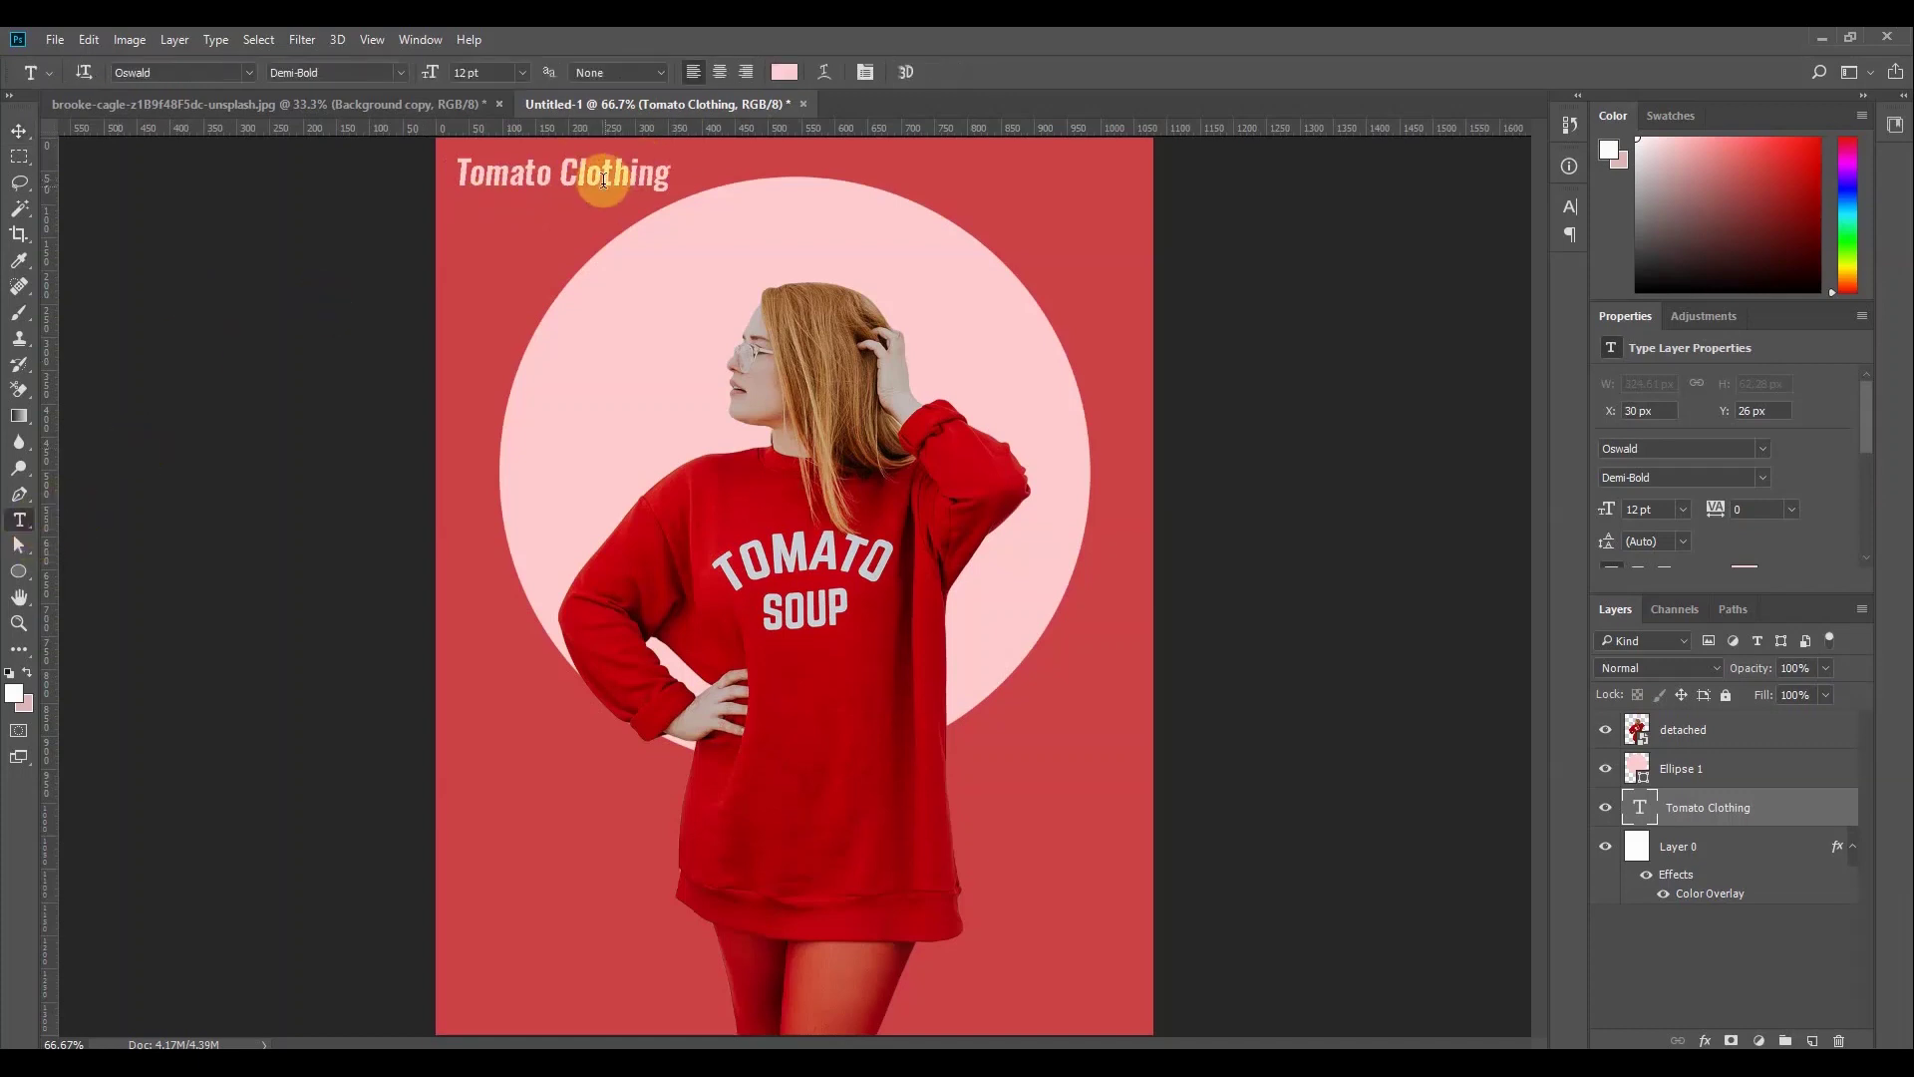
triple_click(603, 180)
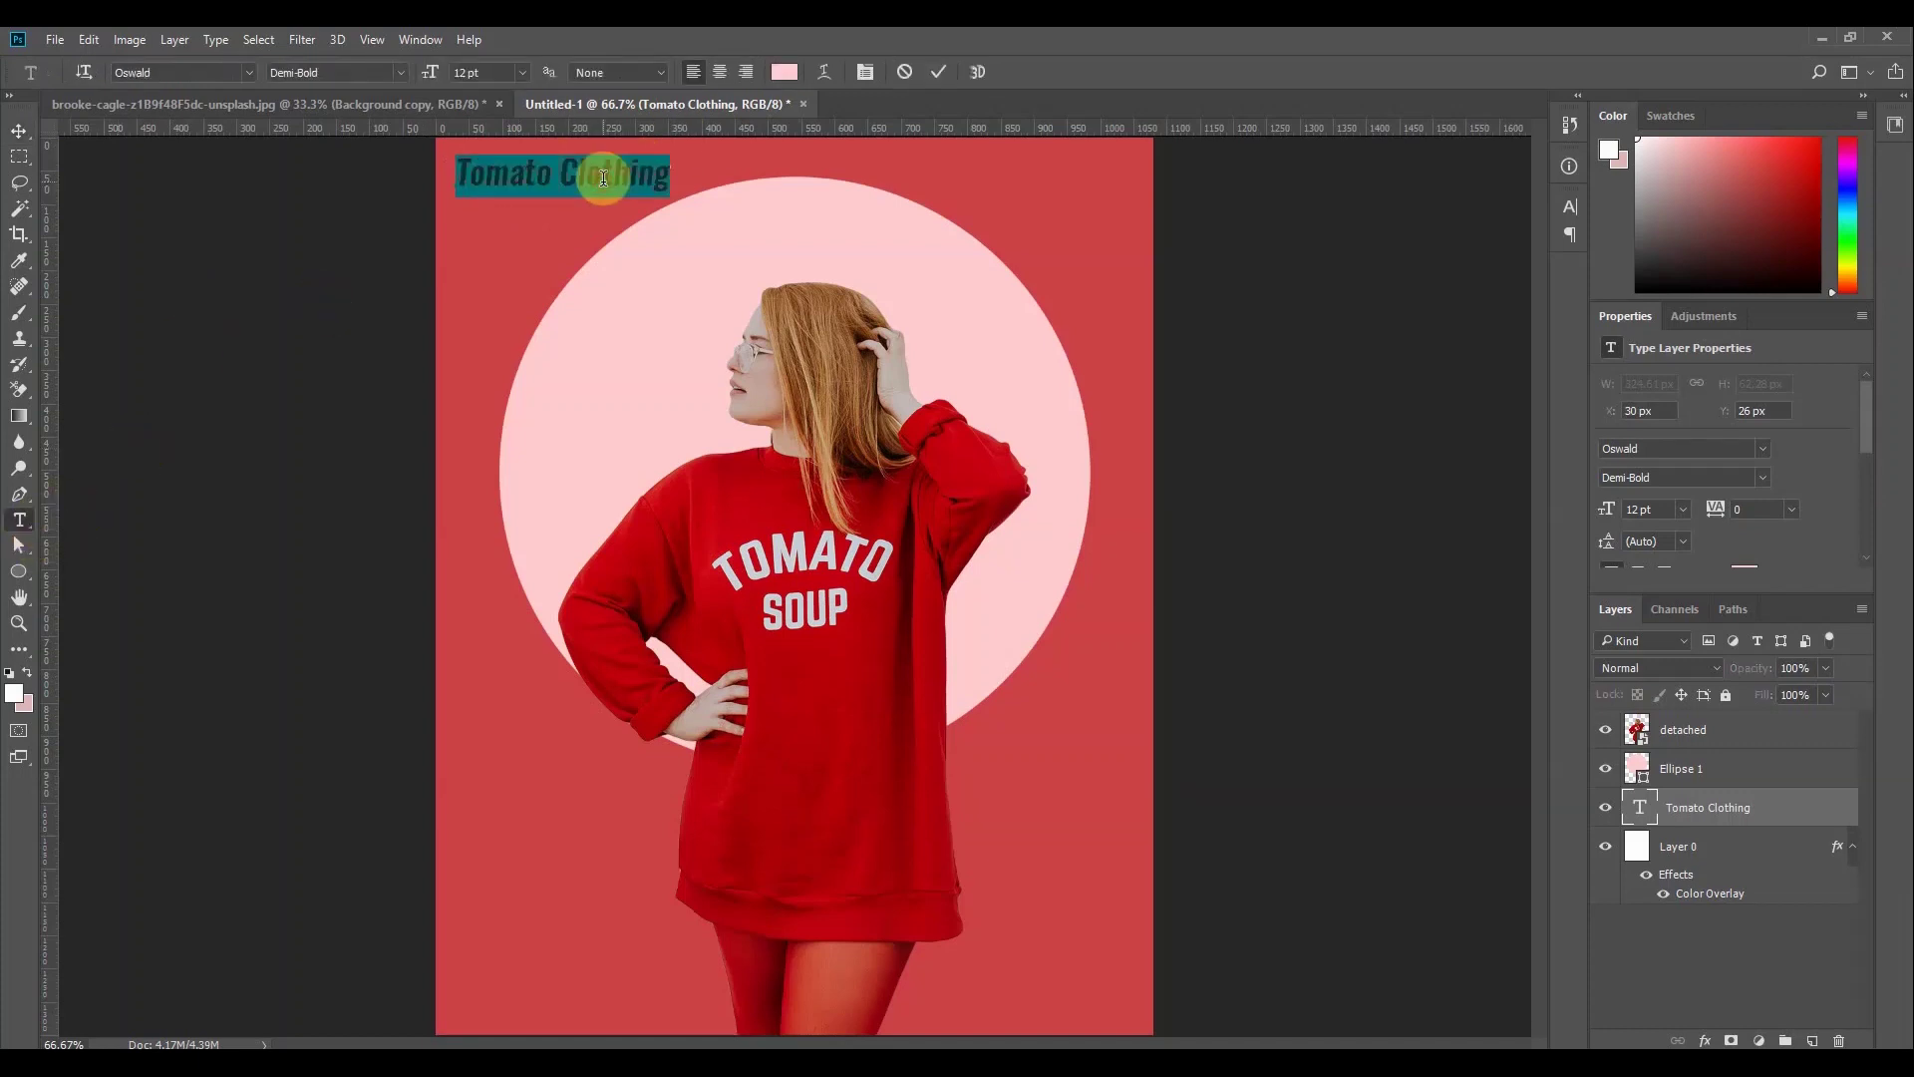
click(523, 73)
click(503, 201)
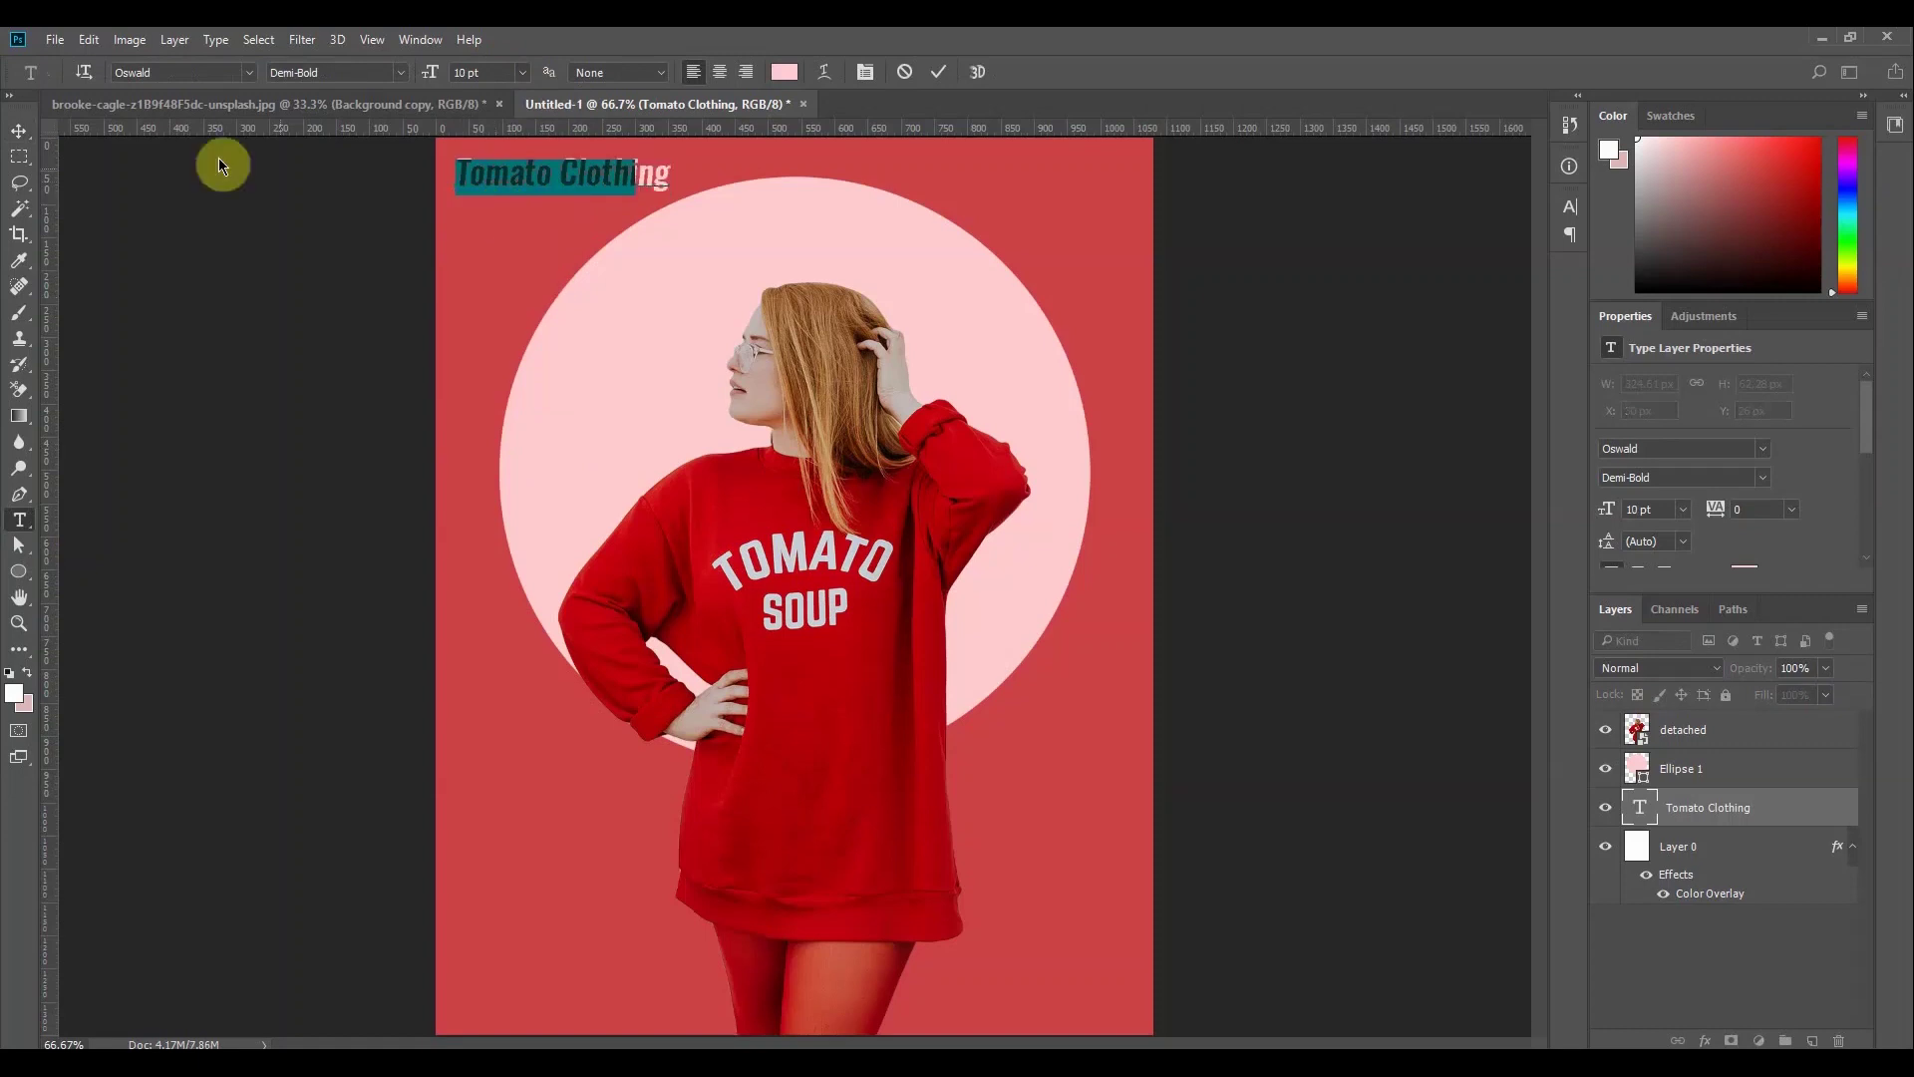
click(19, 130)
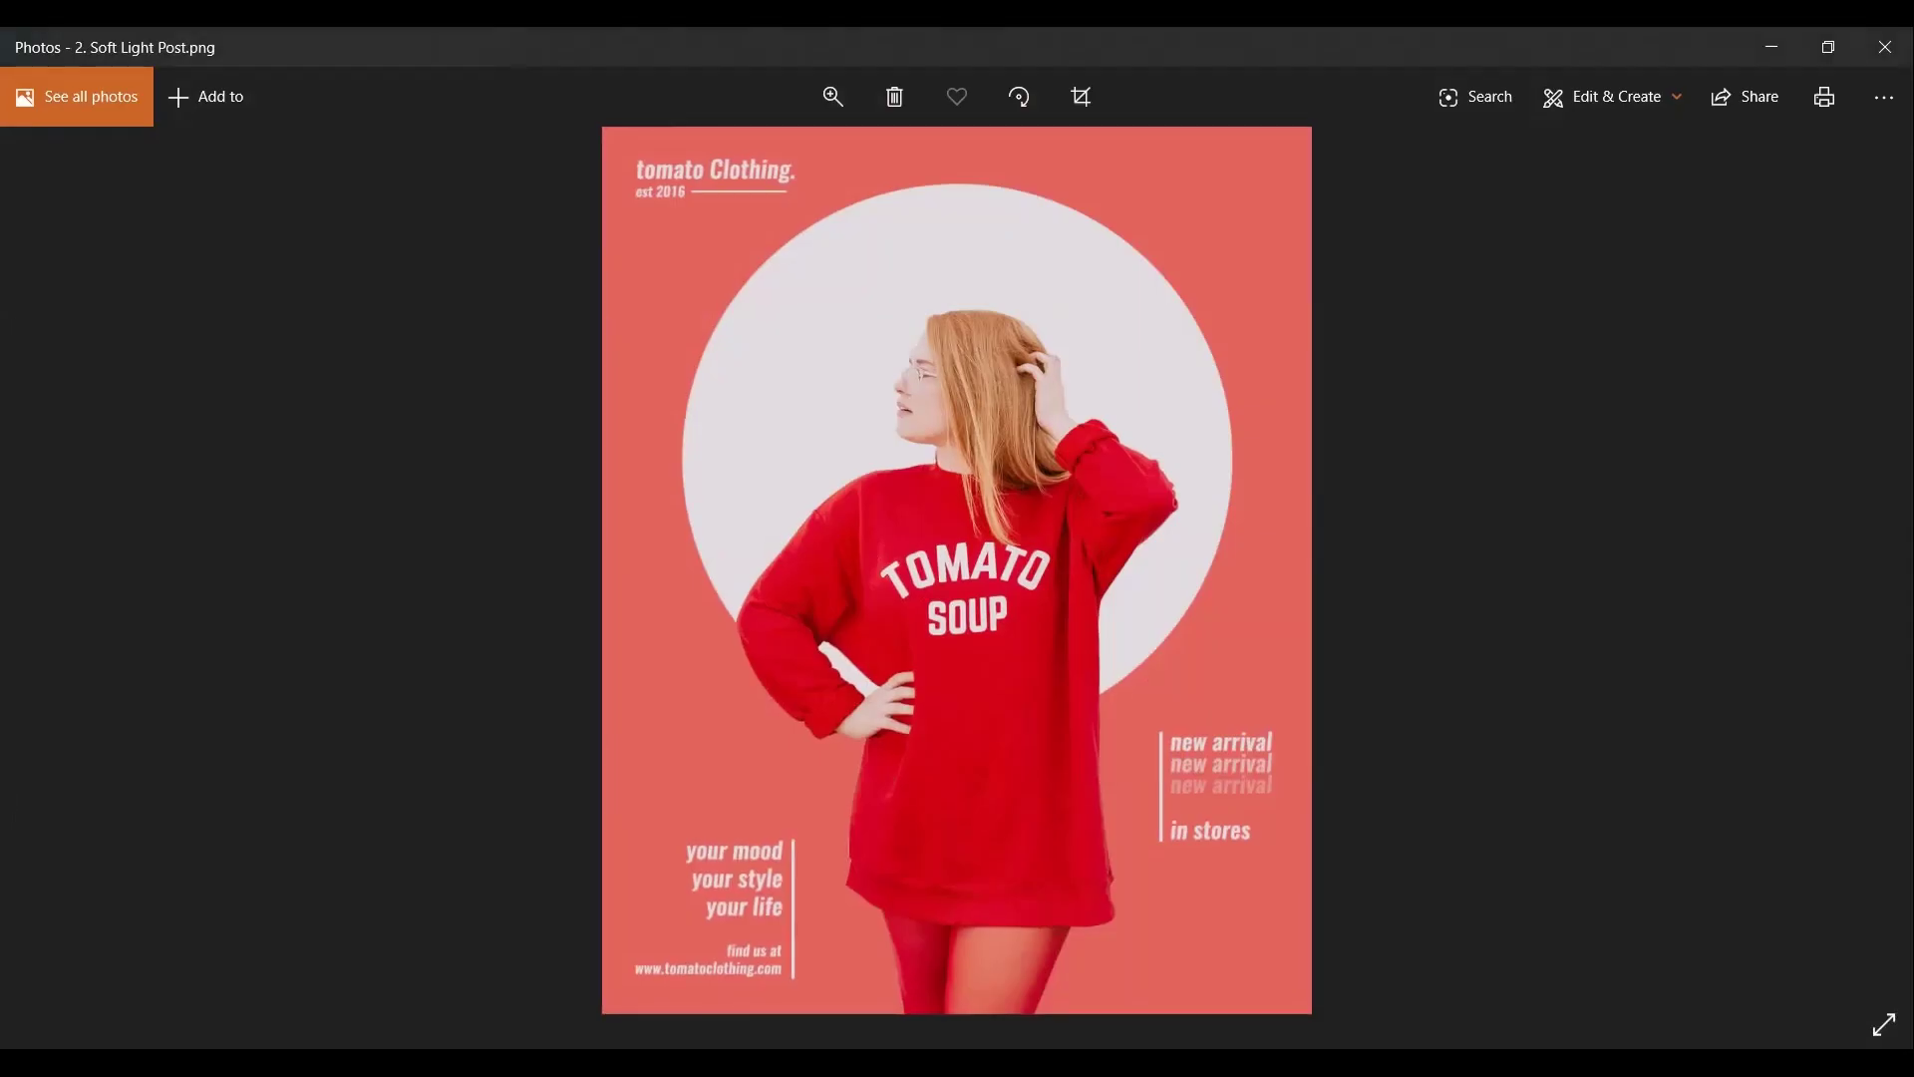
Place two copies of the "Tomato Clothing" text in the canvas's lower-left area, scaling the second down to 6.44 pt beneath the first
click(1769, 53)
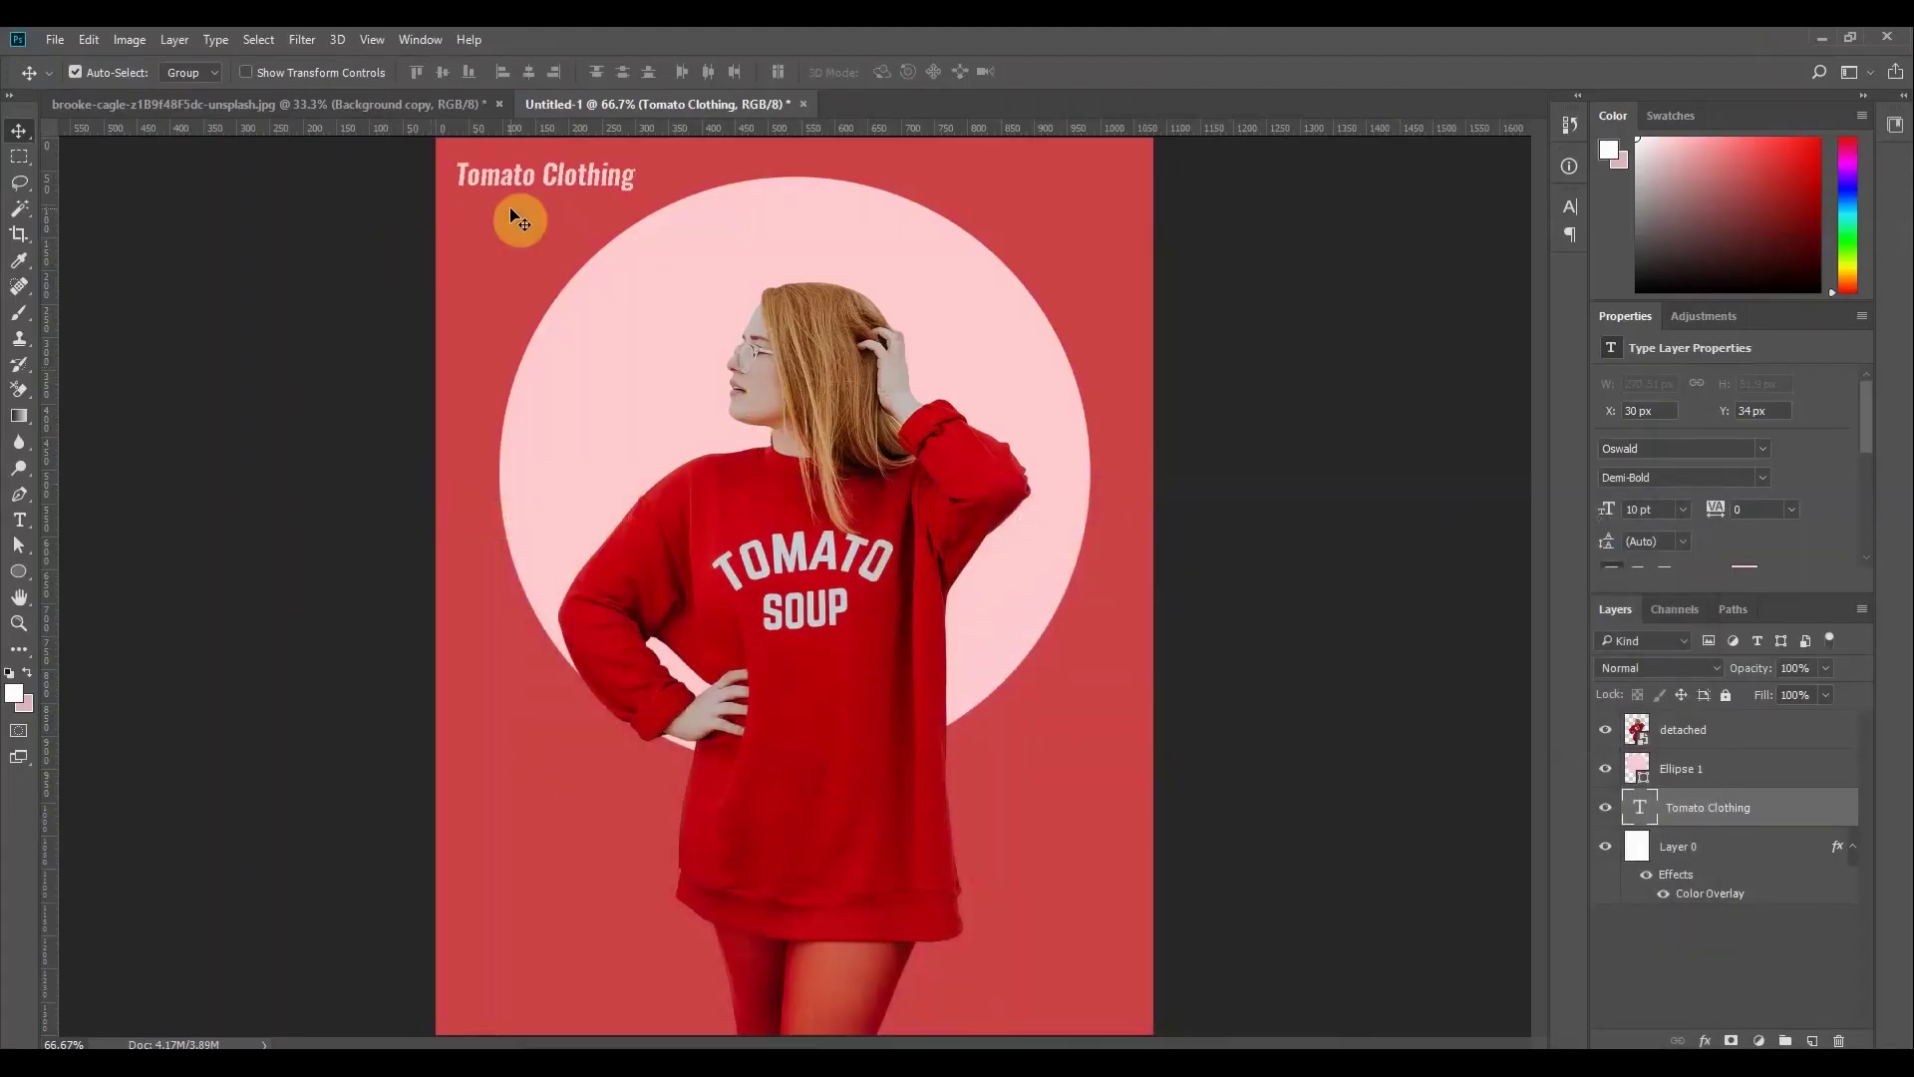
drag(523, 182, 599, 935)
key(ctrl+t)
click(936, 75)
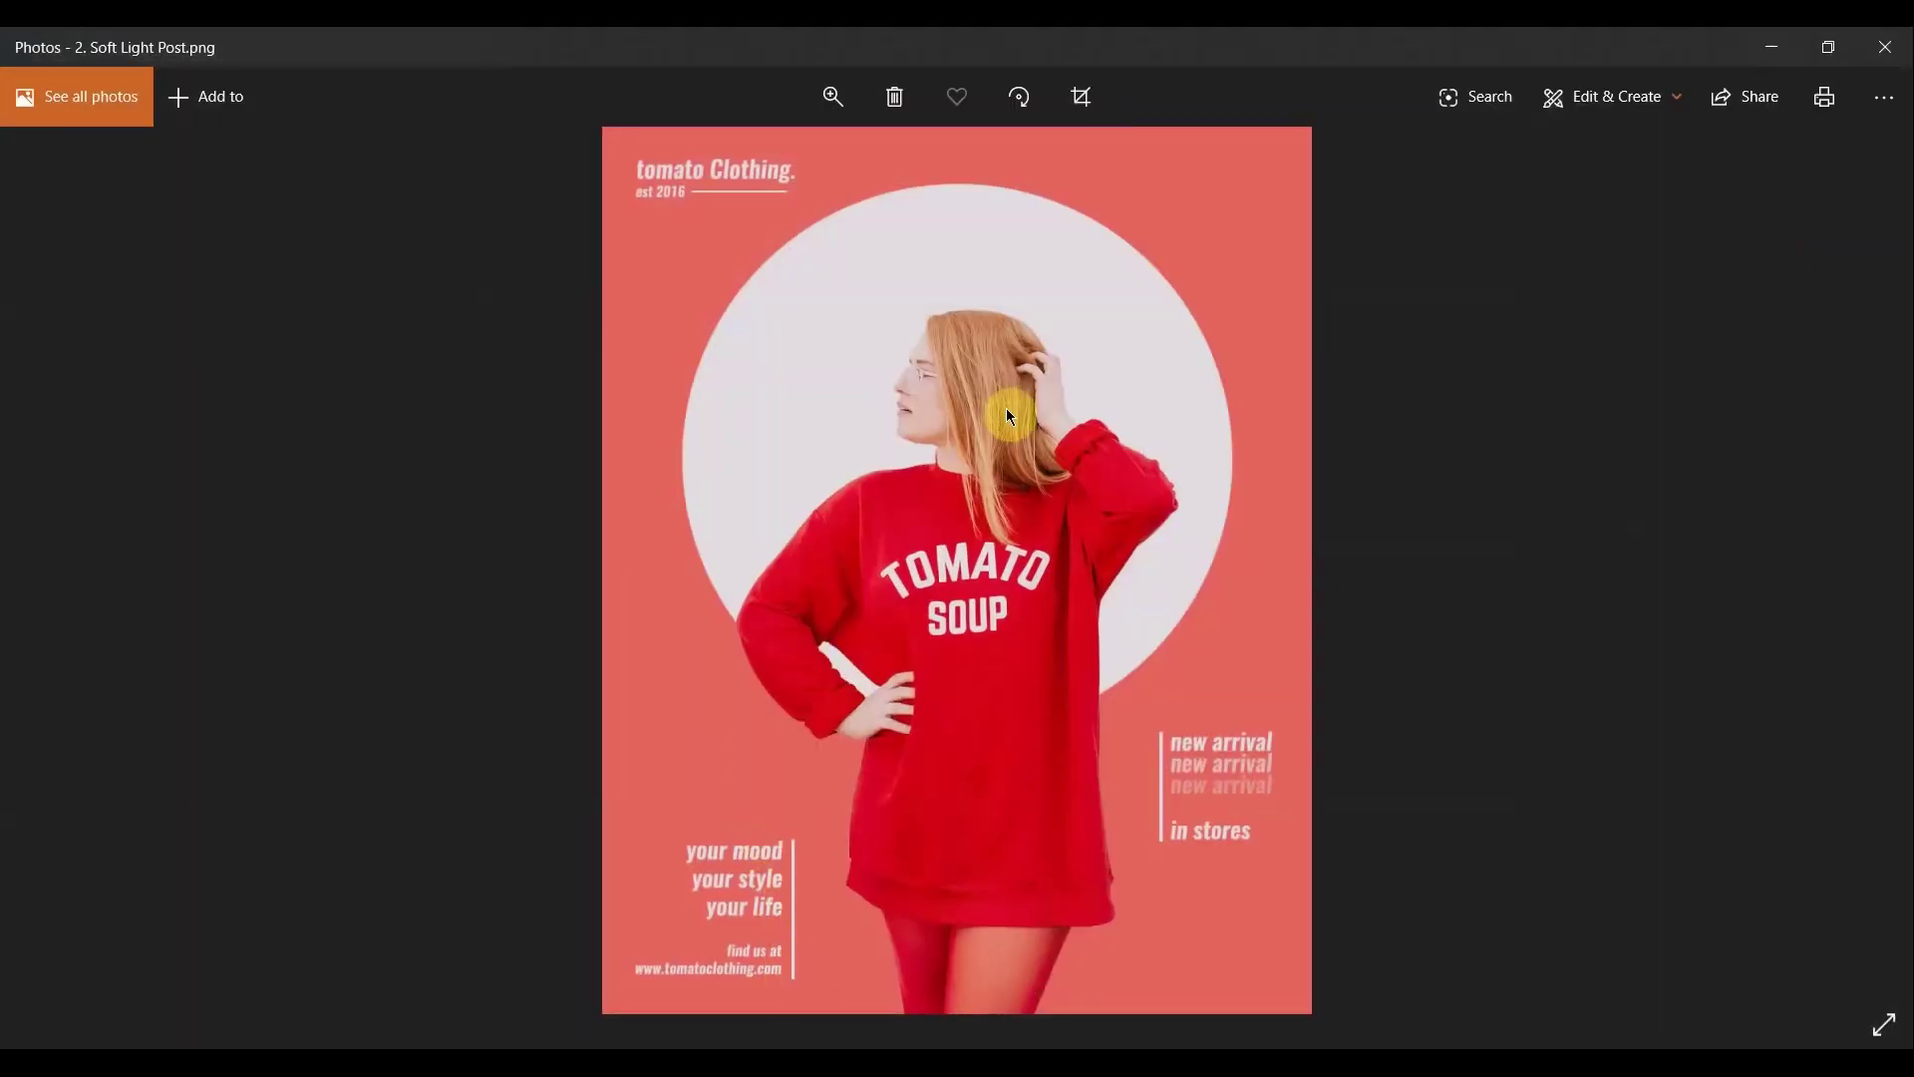
Draw a thin vertical rectangle about 11 x 244 px to the left of the circle with the Rectangle tool
click(1756, 51)
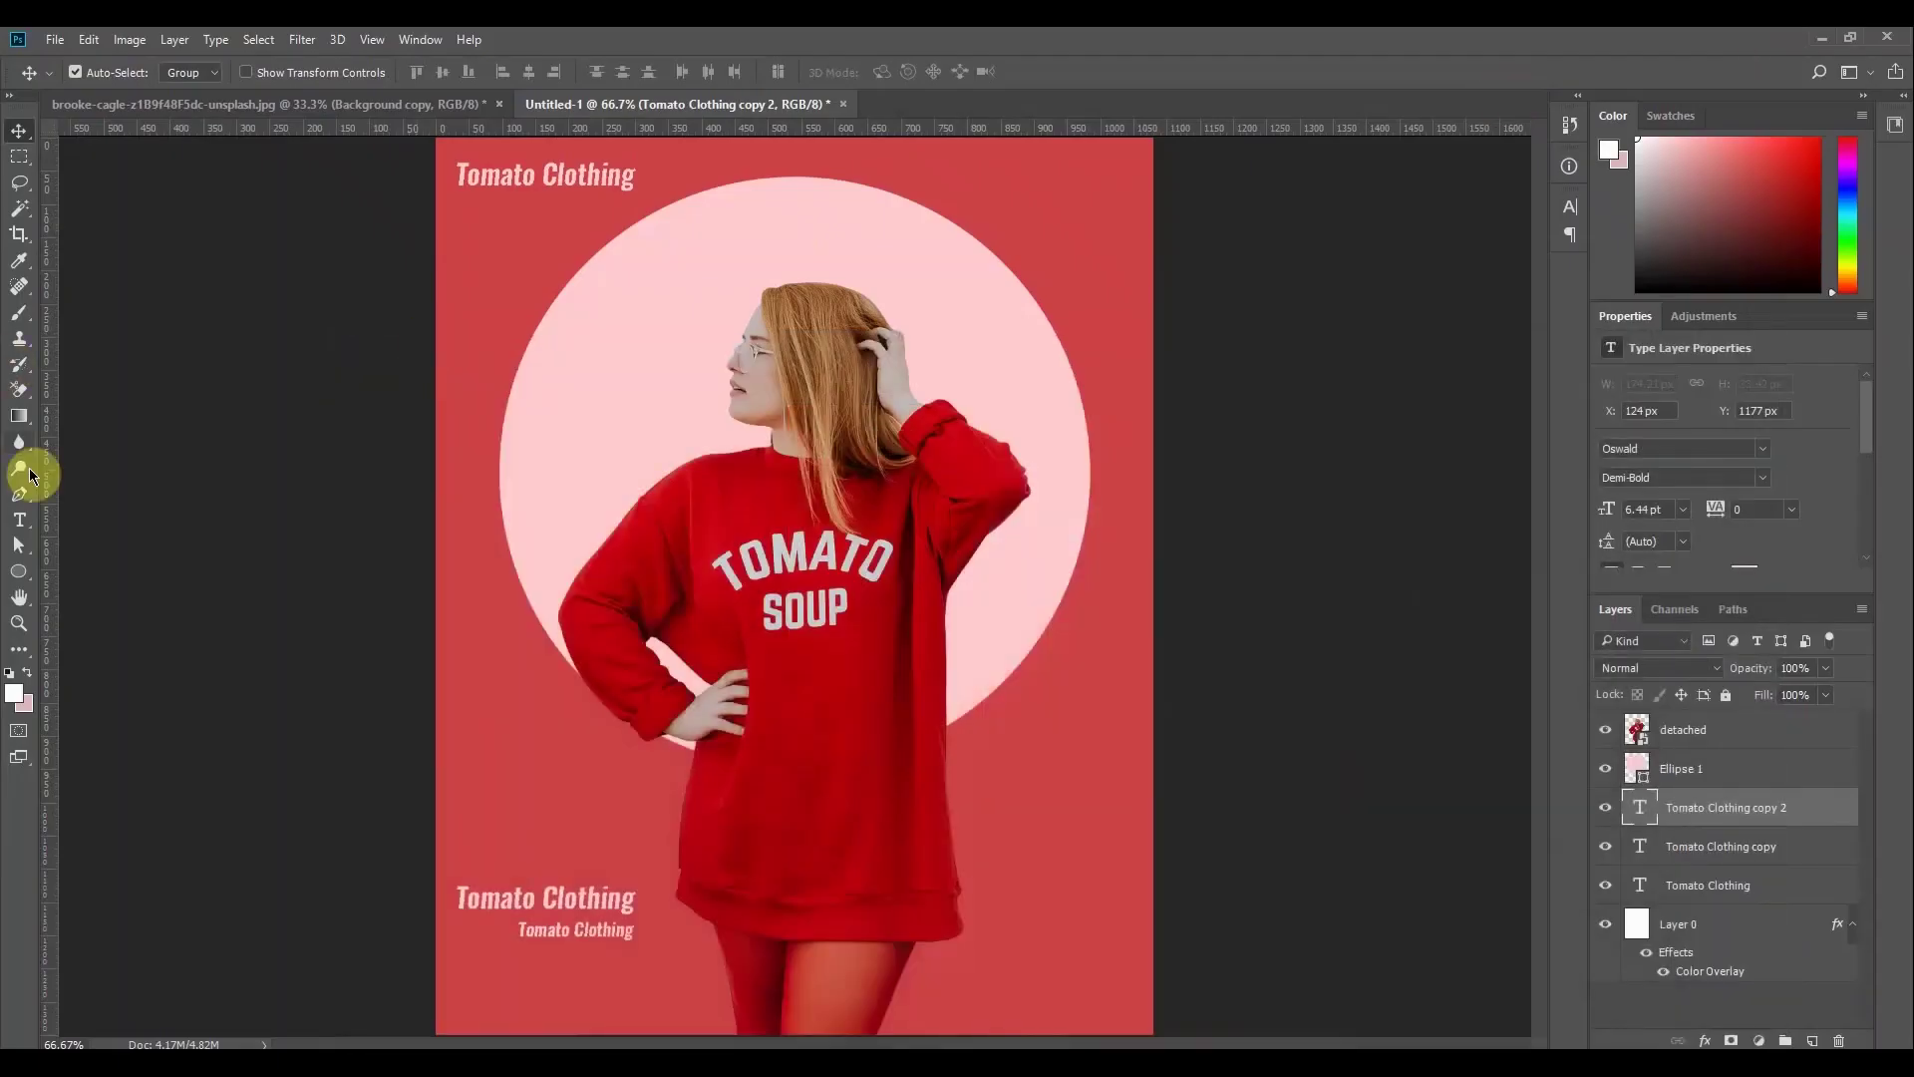
right_click(26, 580)
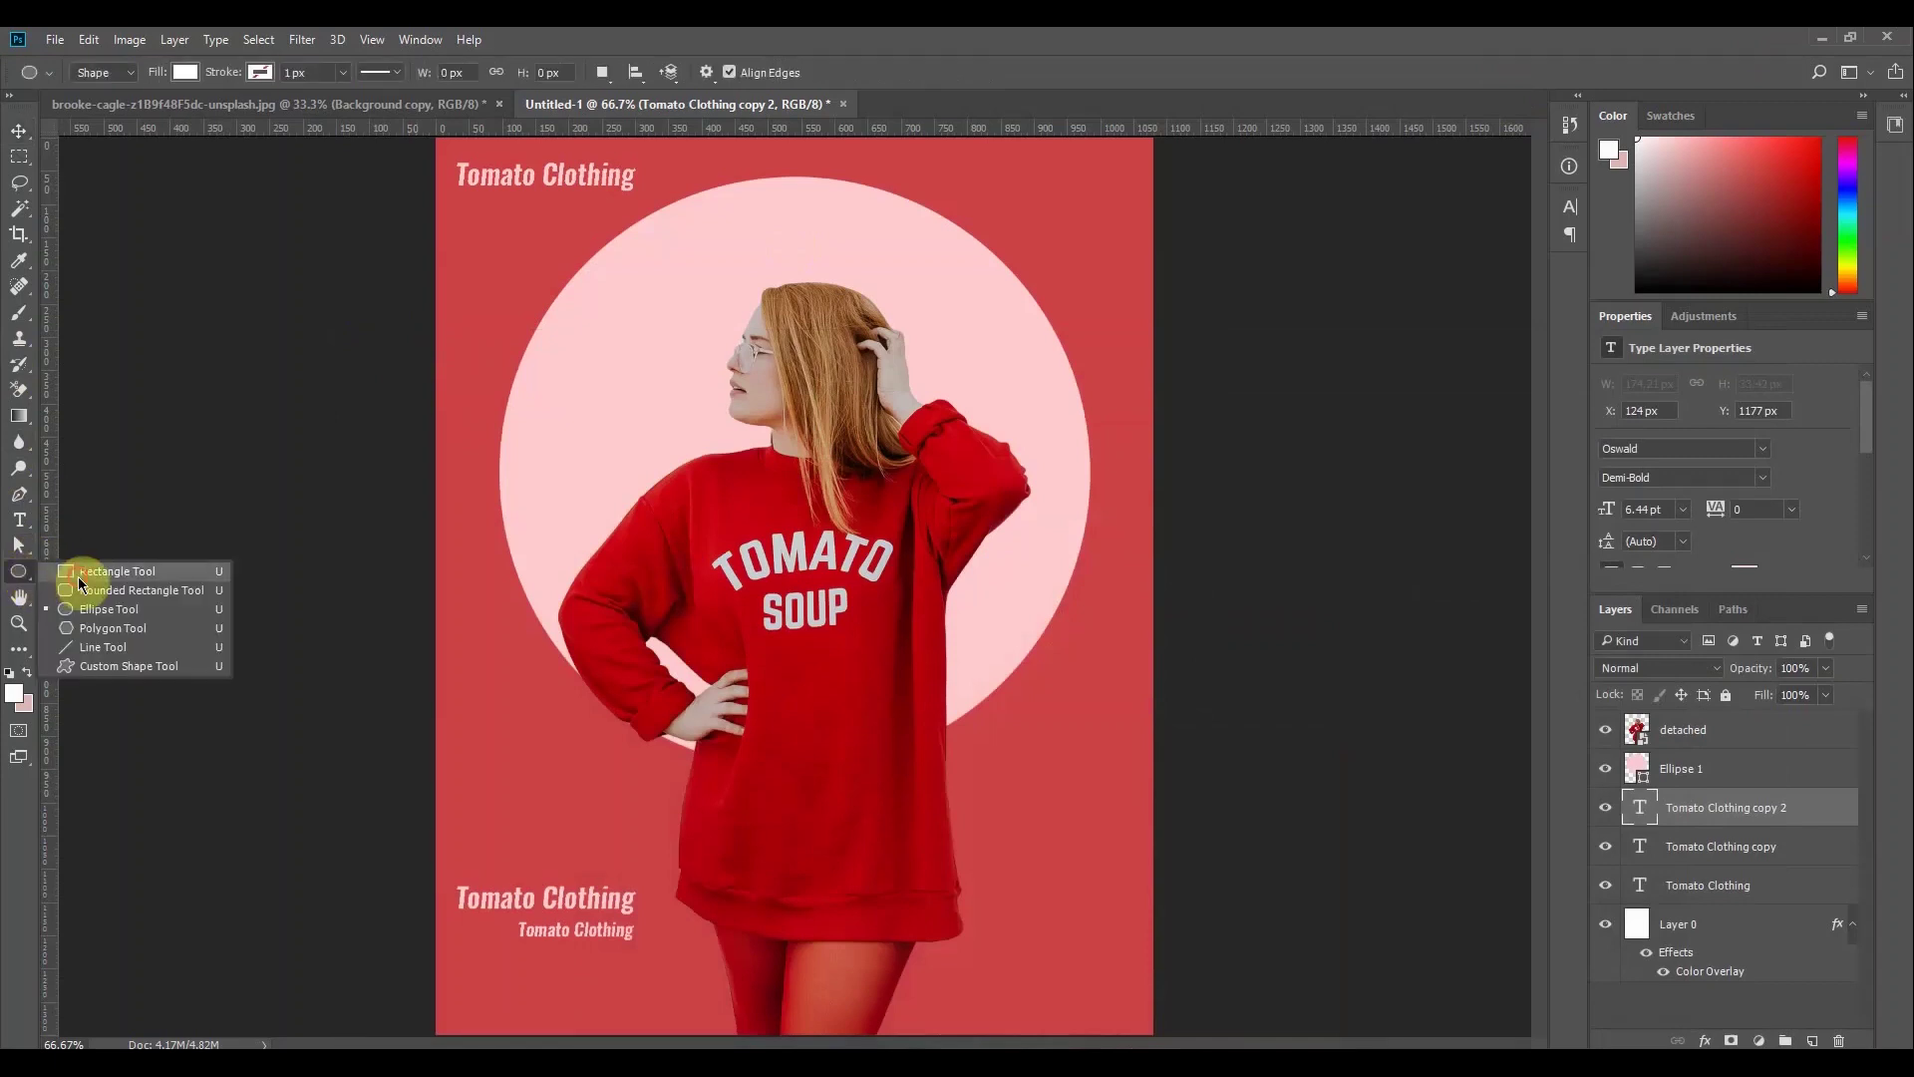
click(70, 570)
drag(490, 300, 495, 459)
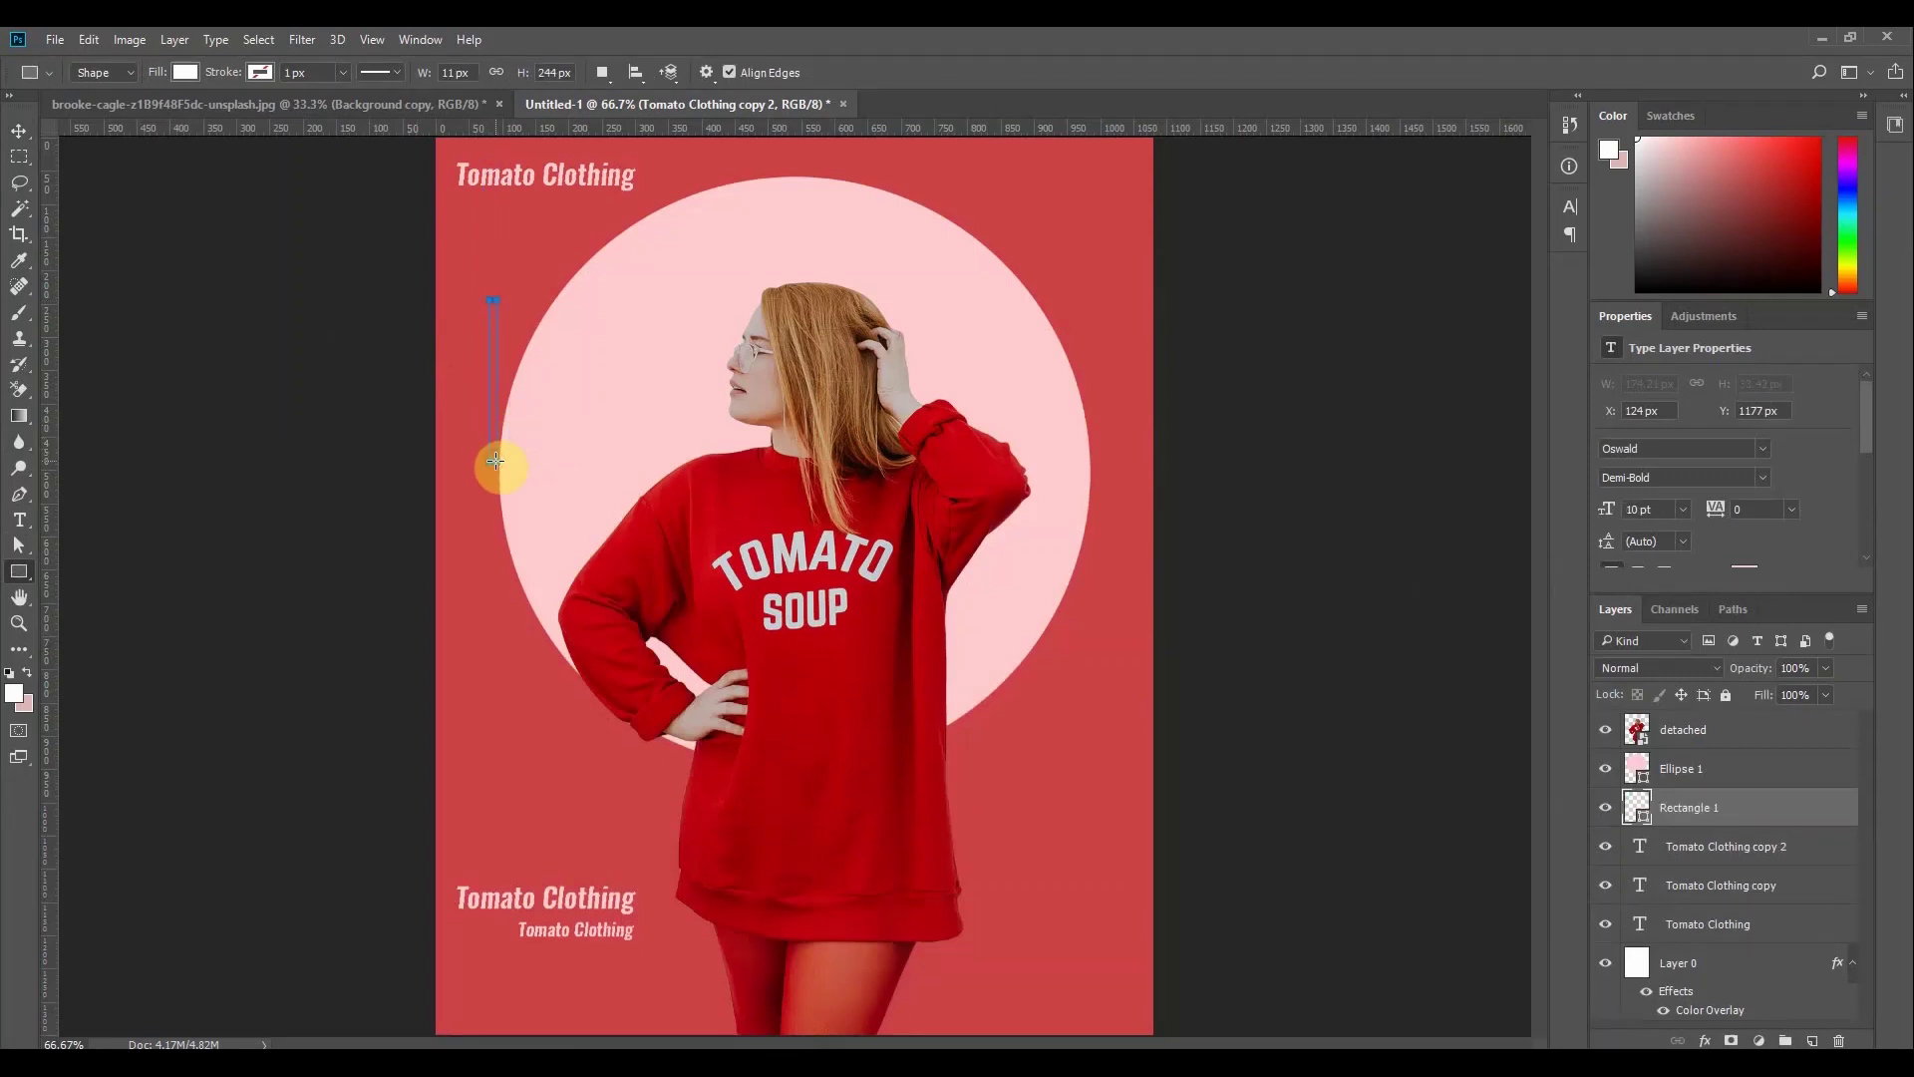
Fill the thin rectangle with the circle's light pink, ffcccf
click(185, 72)
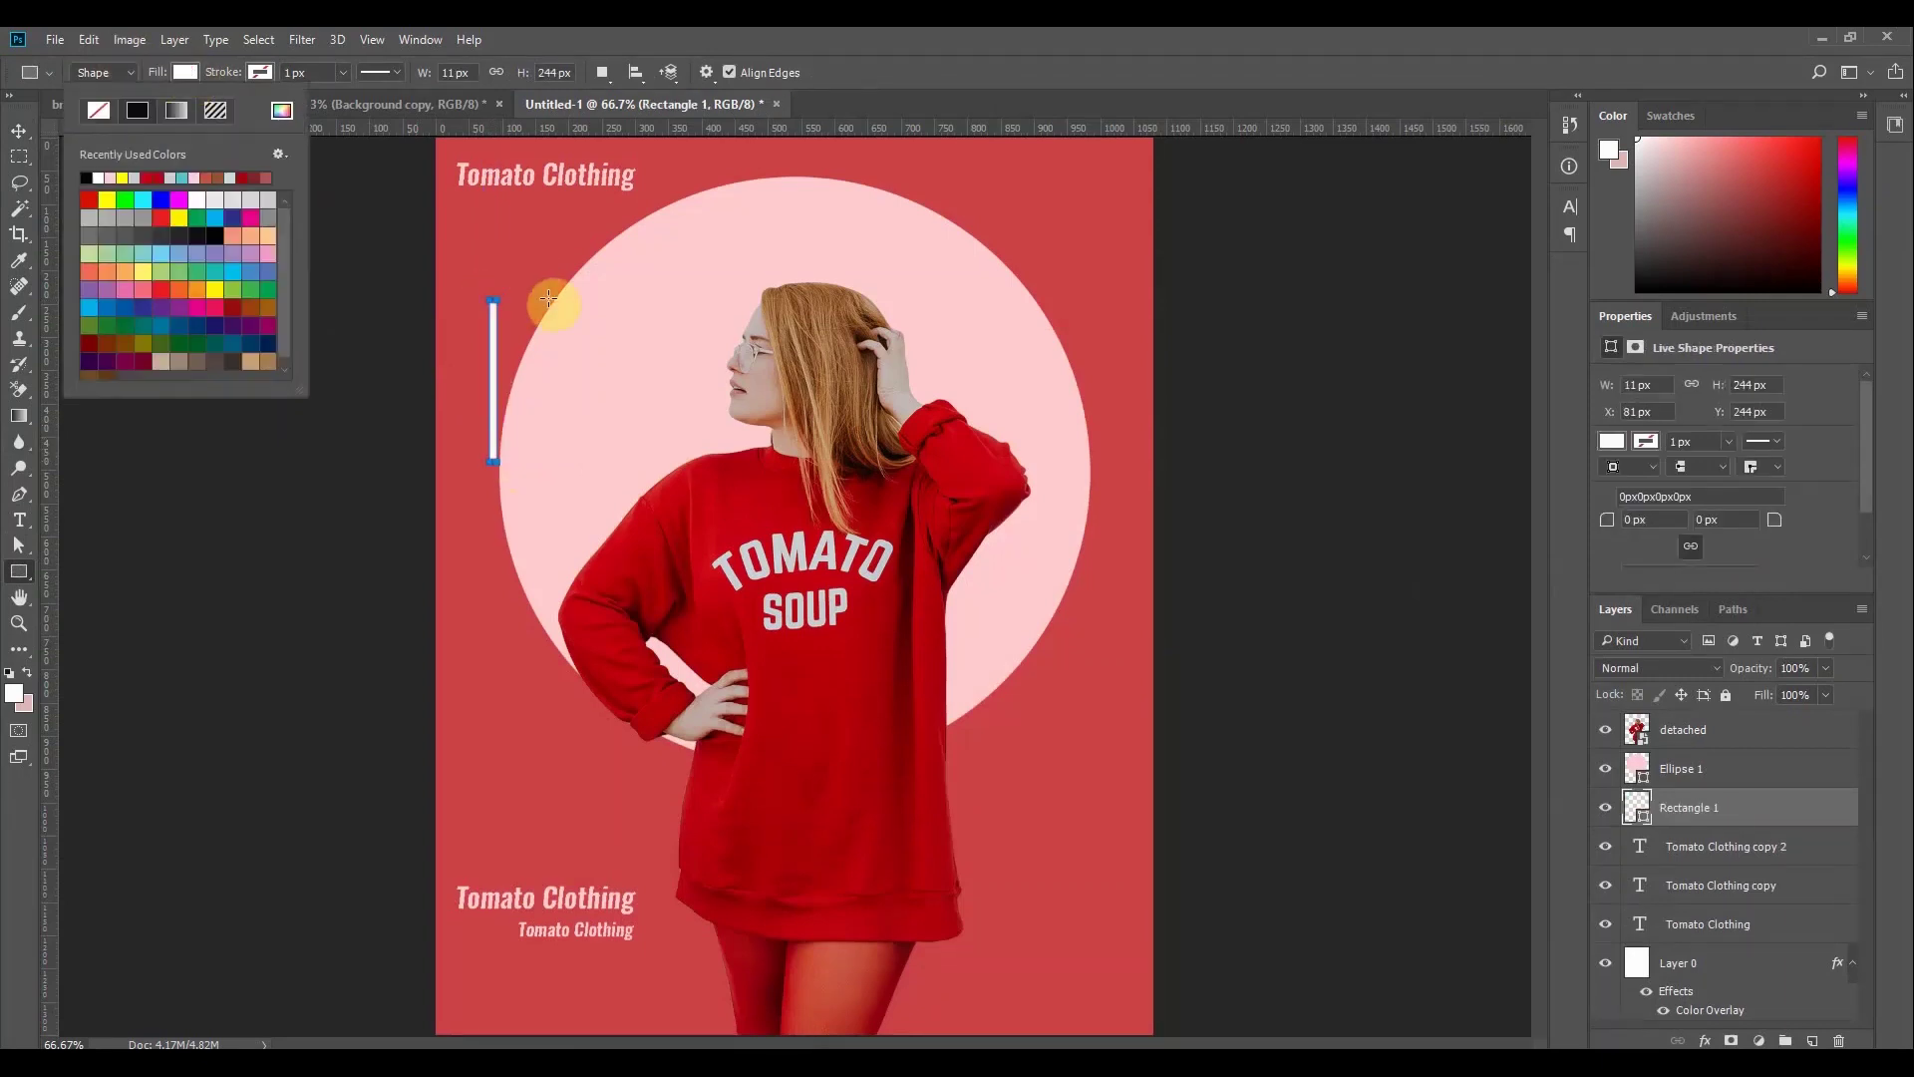
click(282, 110)
click(594, 317)
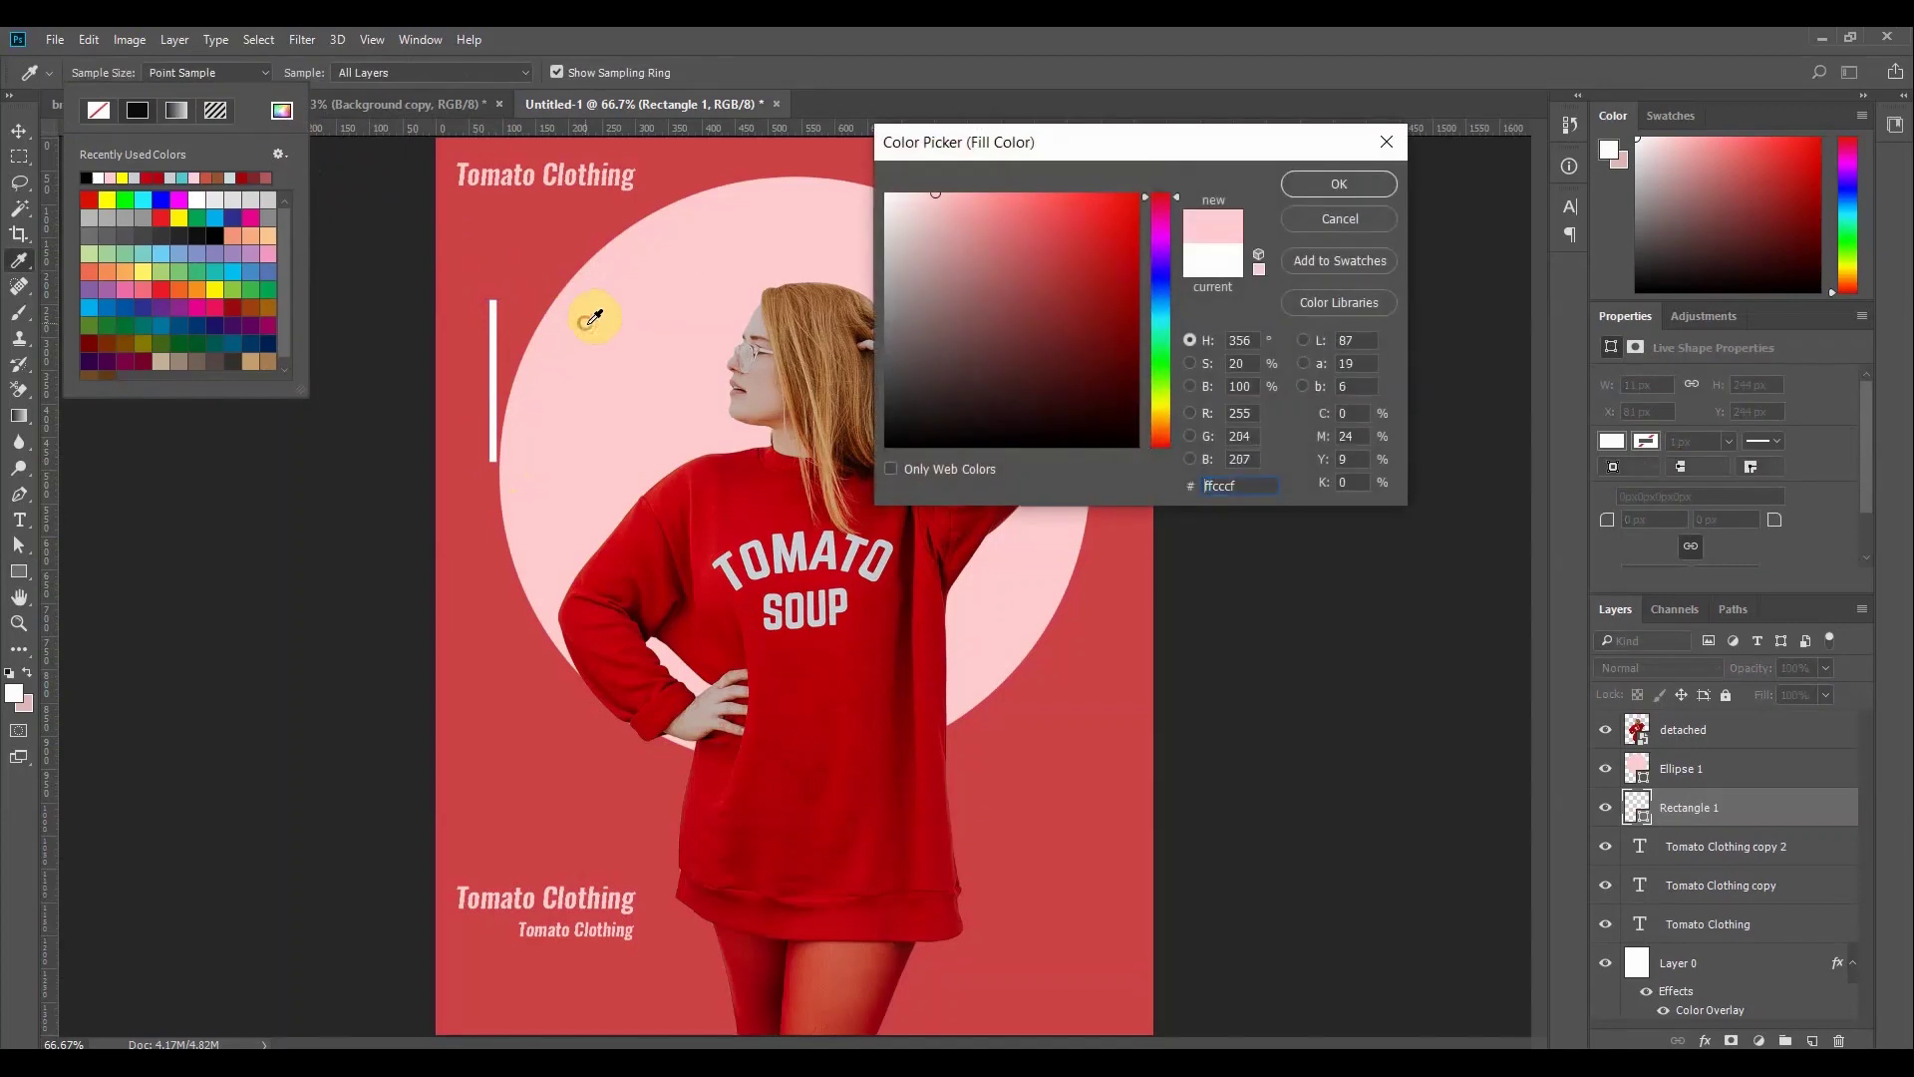
click(1336, 184)
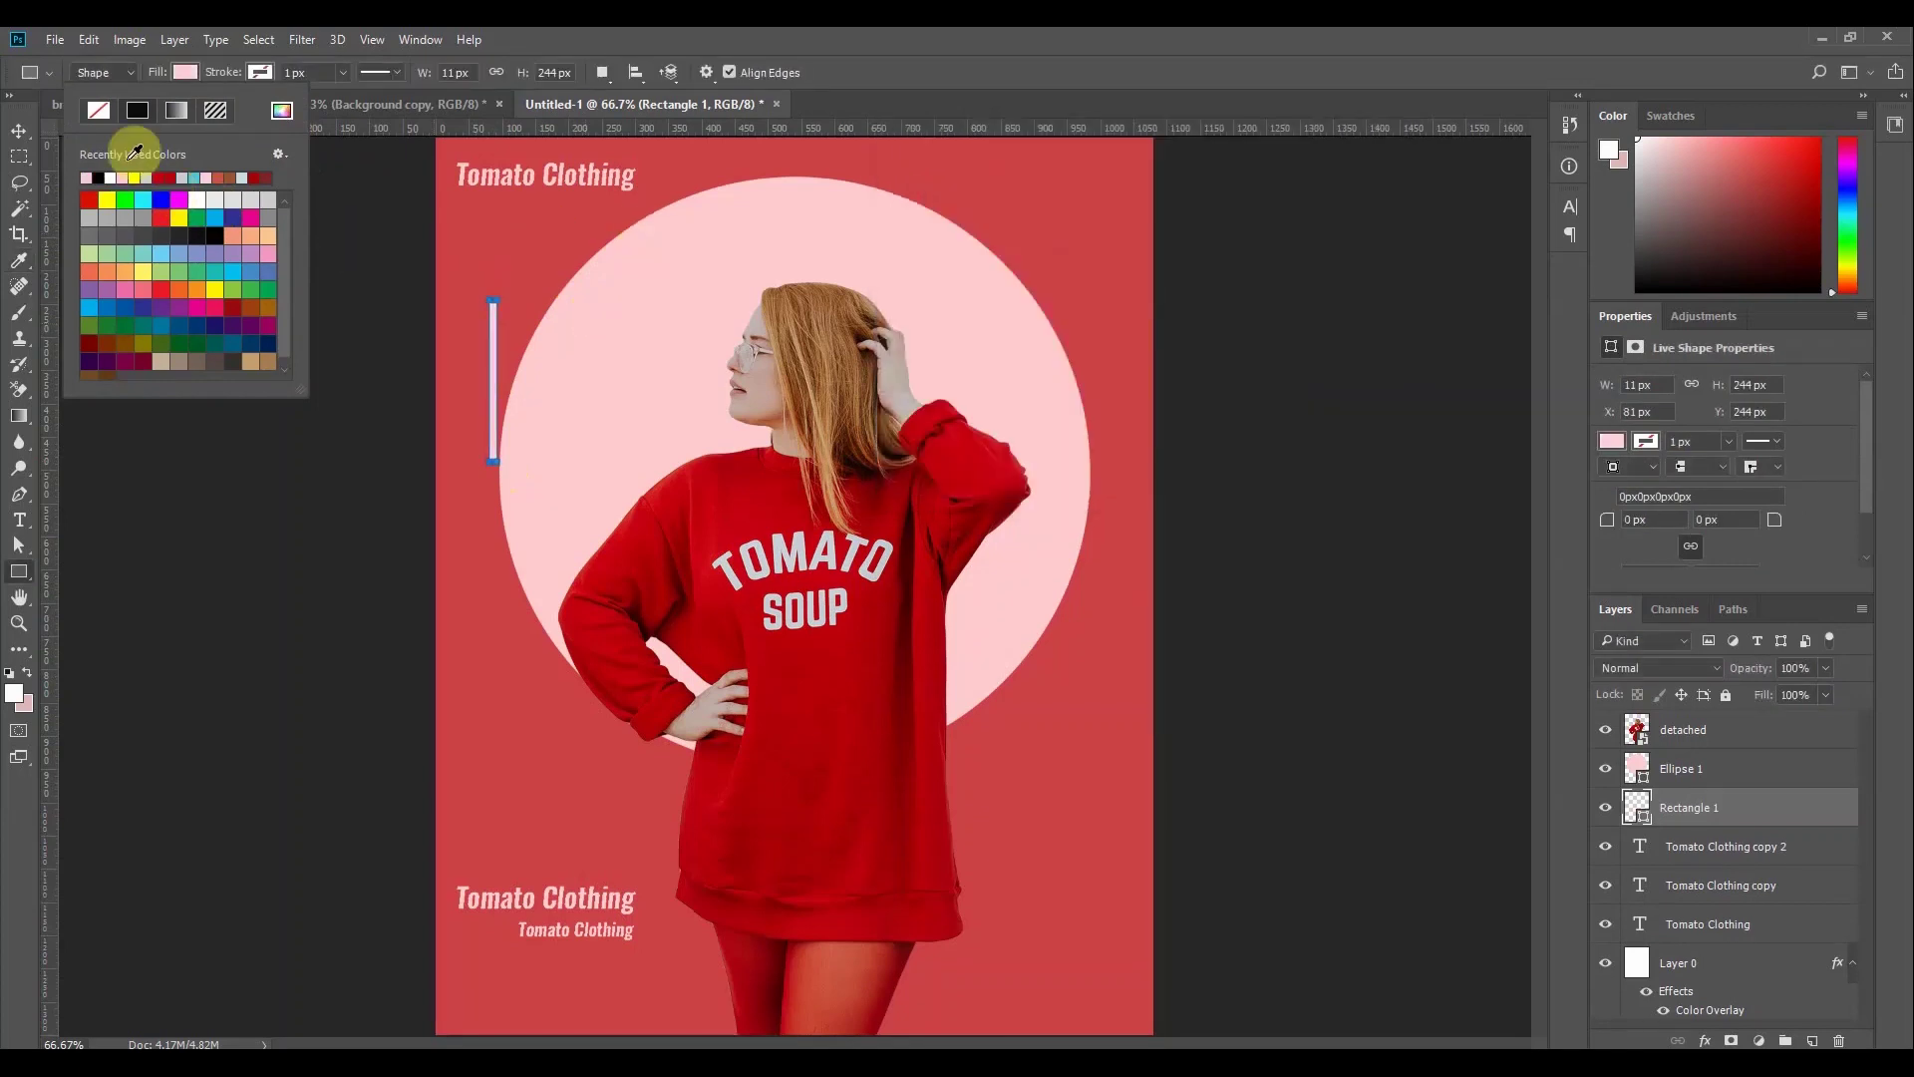
click(19, 130)
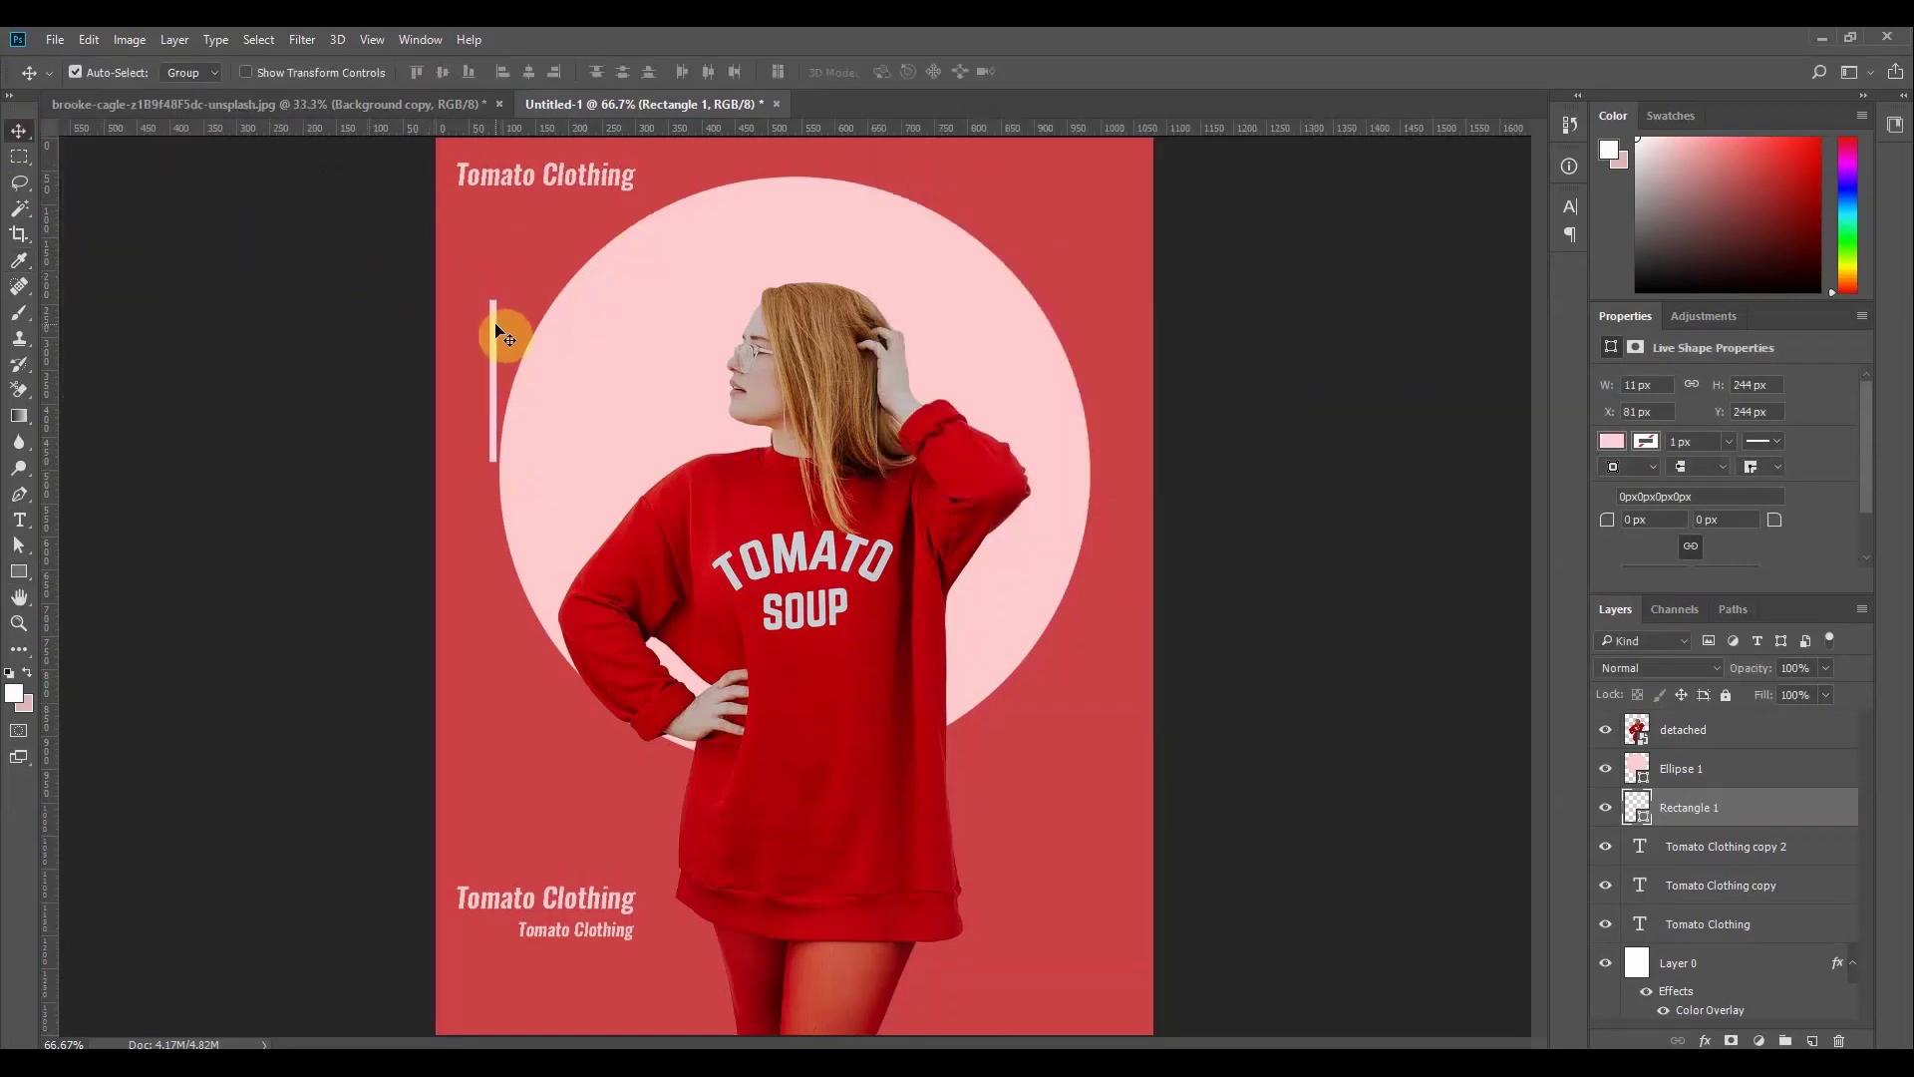
Narrow the pink line to 8 px and place it just to the right of the two lower-left "Tomato Clothing" texts
click(1655, 385)
key(Down)
key(Down)
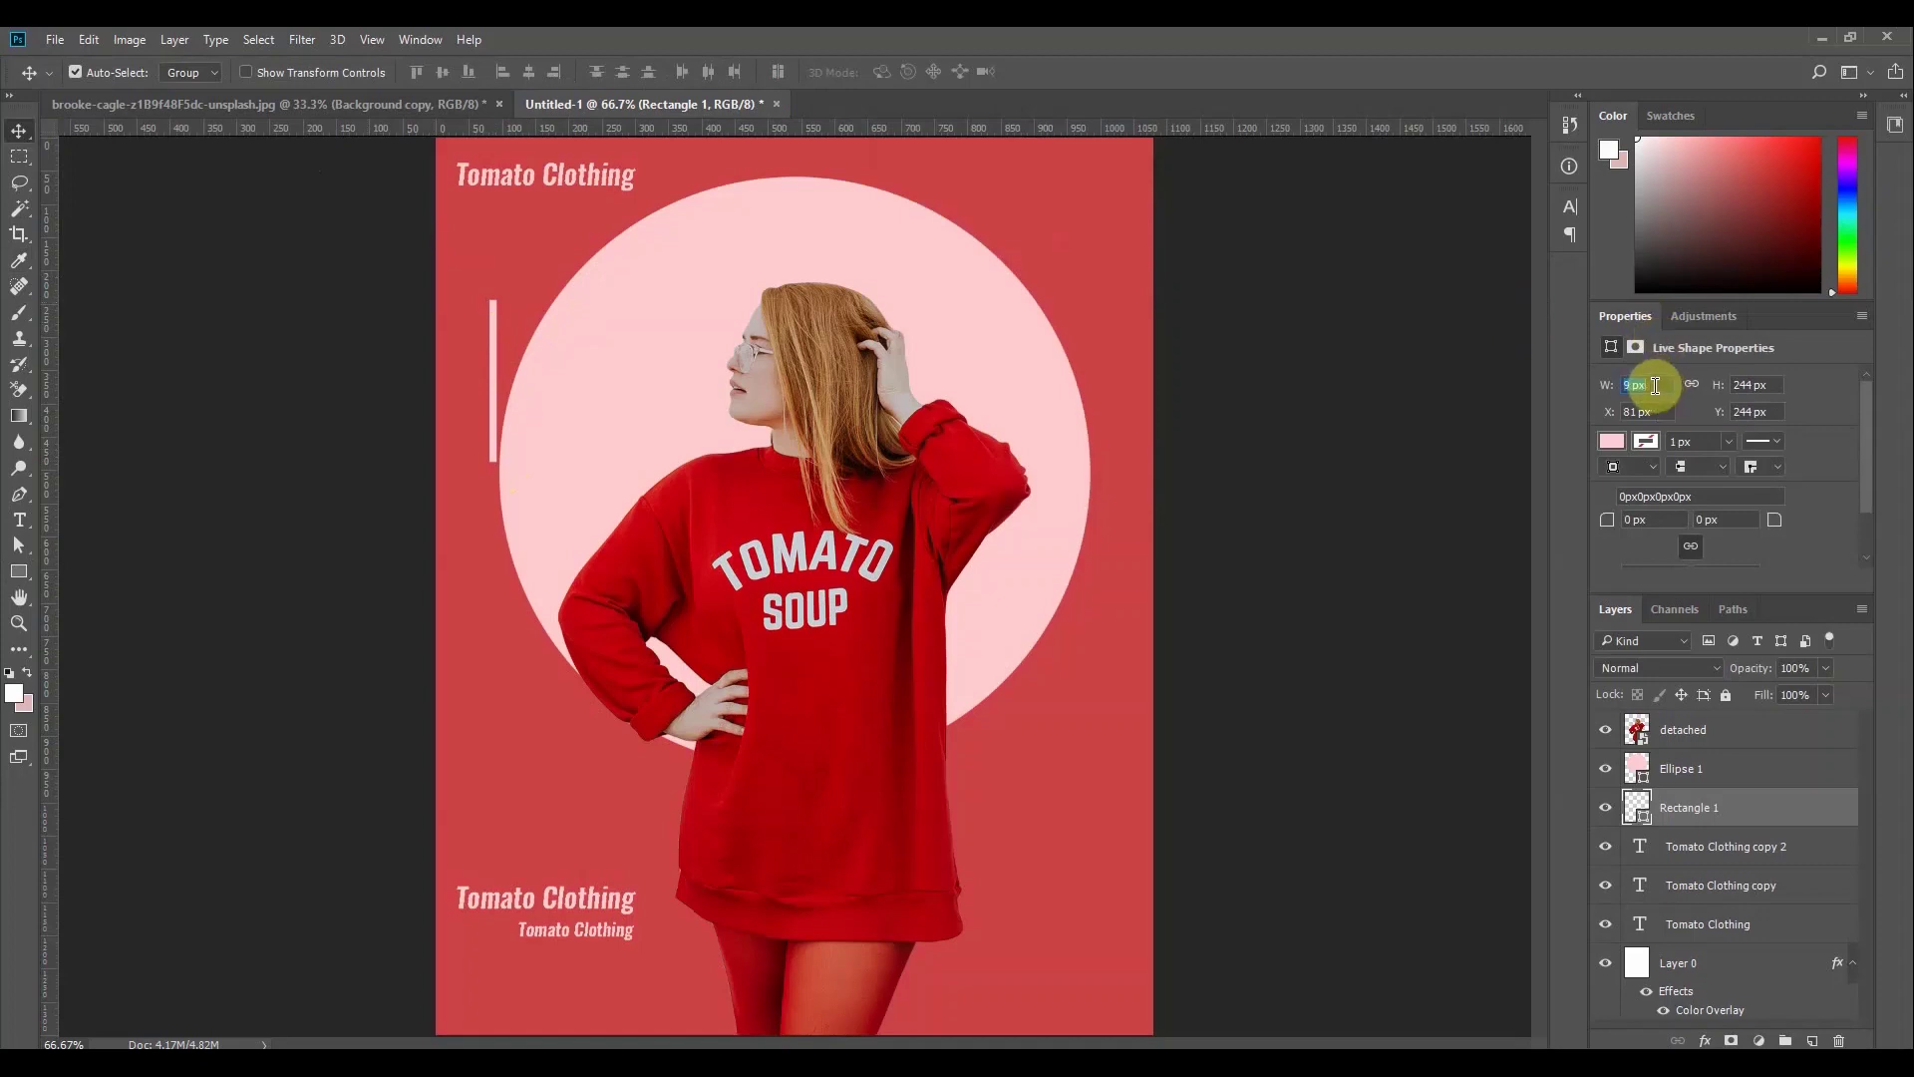
key(Return)
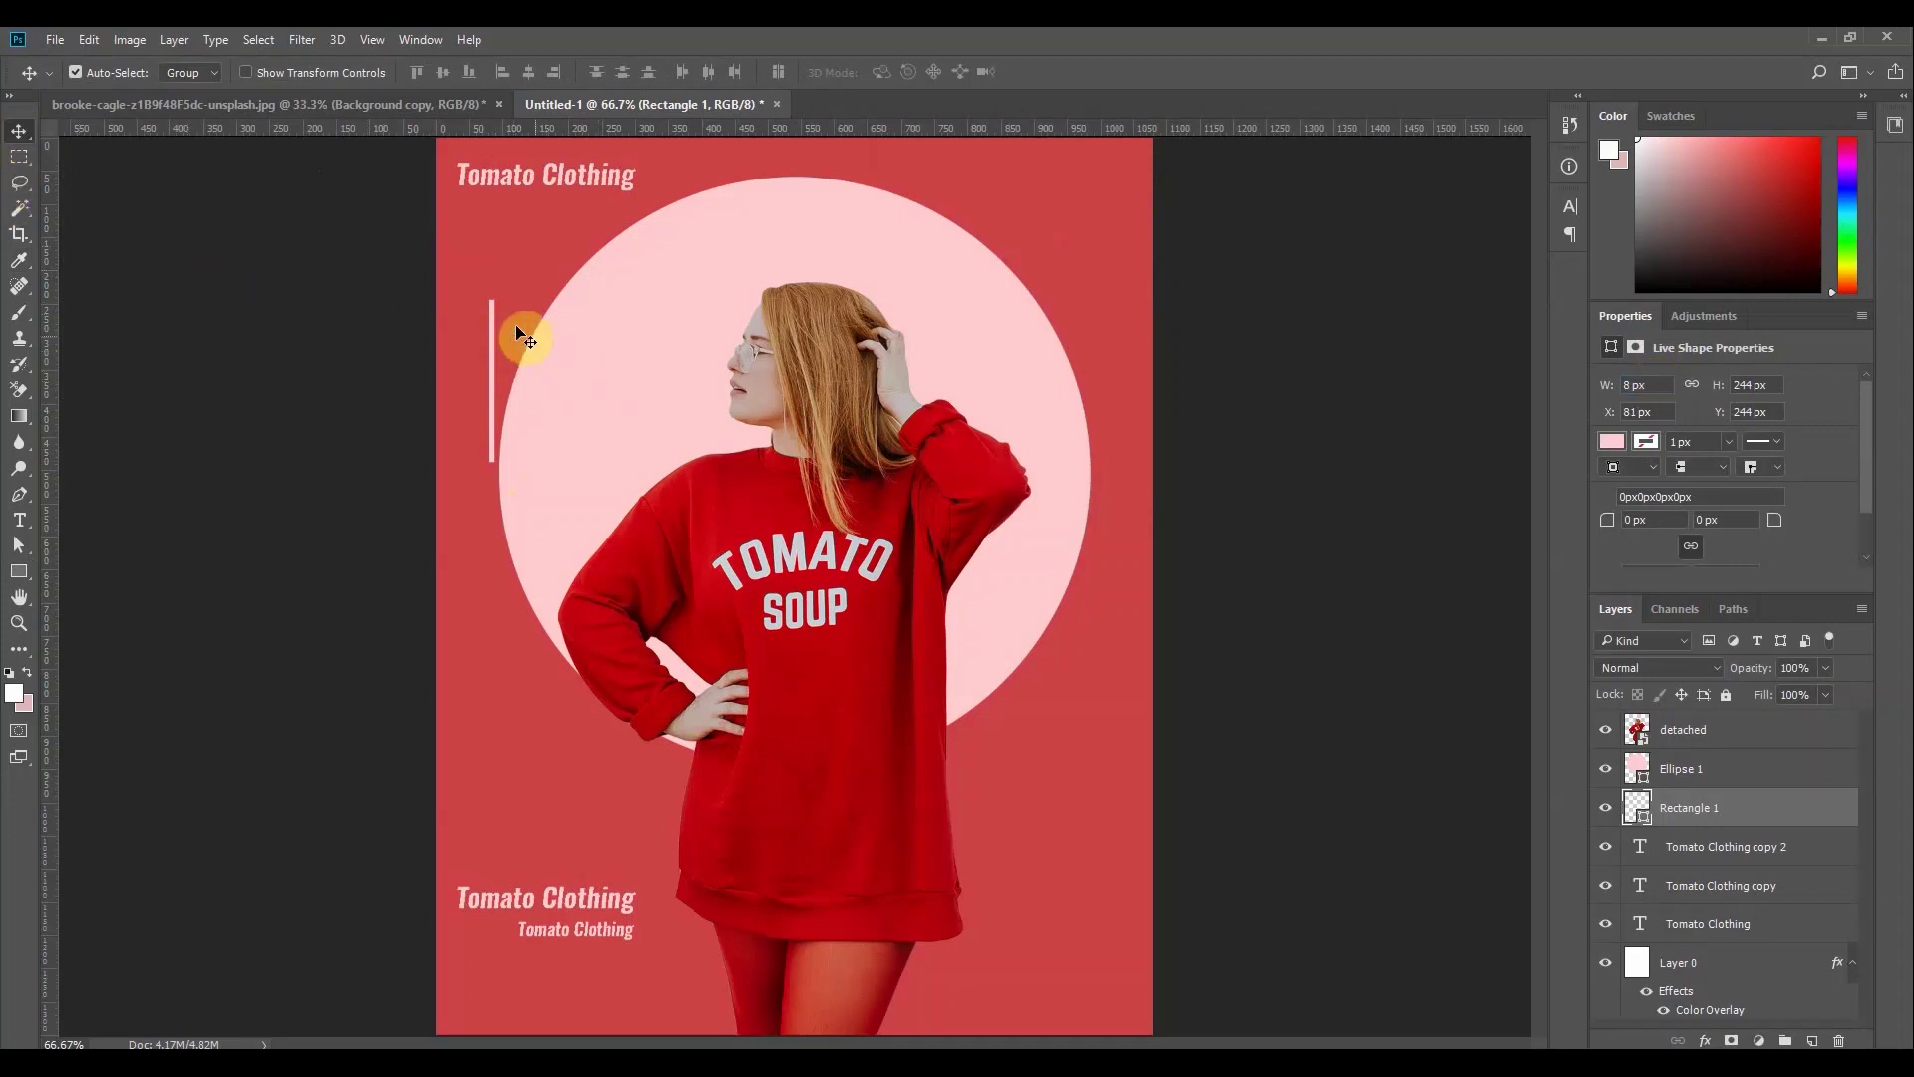
drag(492, 330, 654, 901)
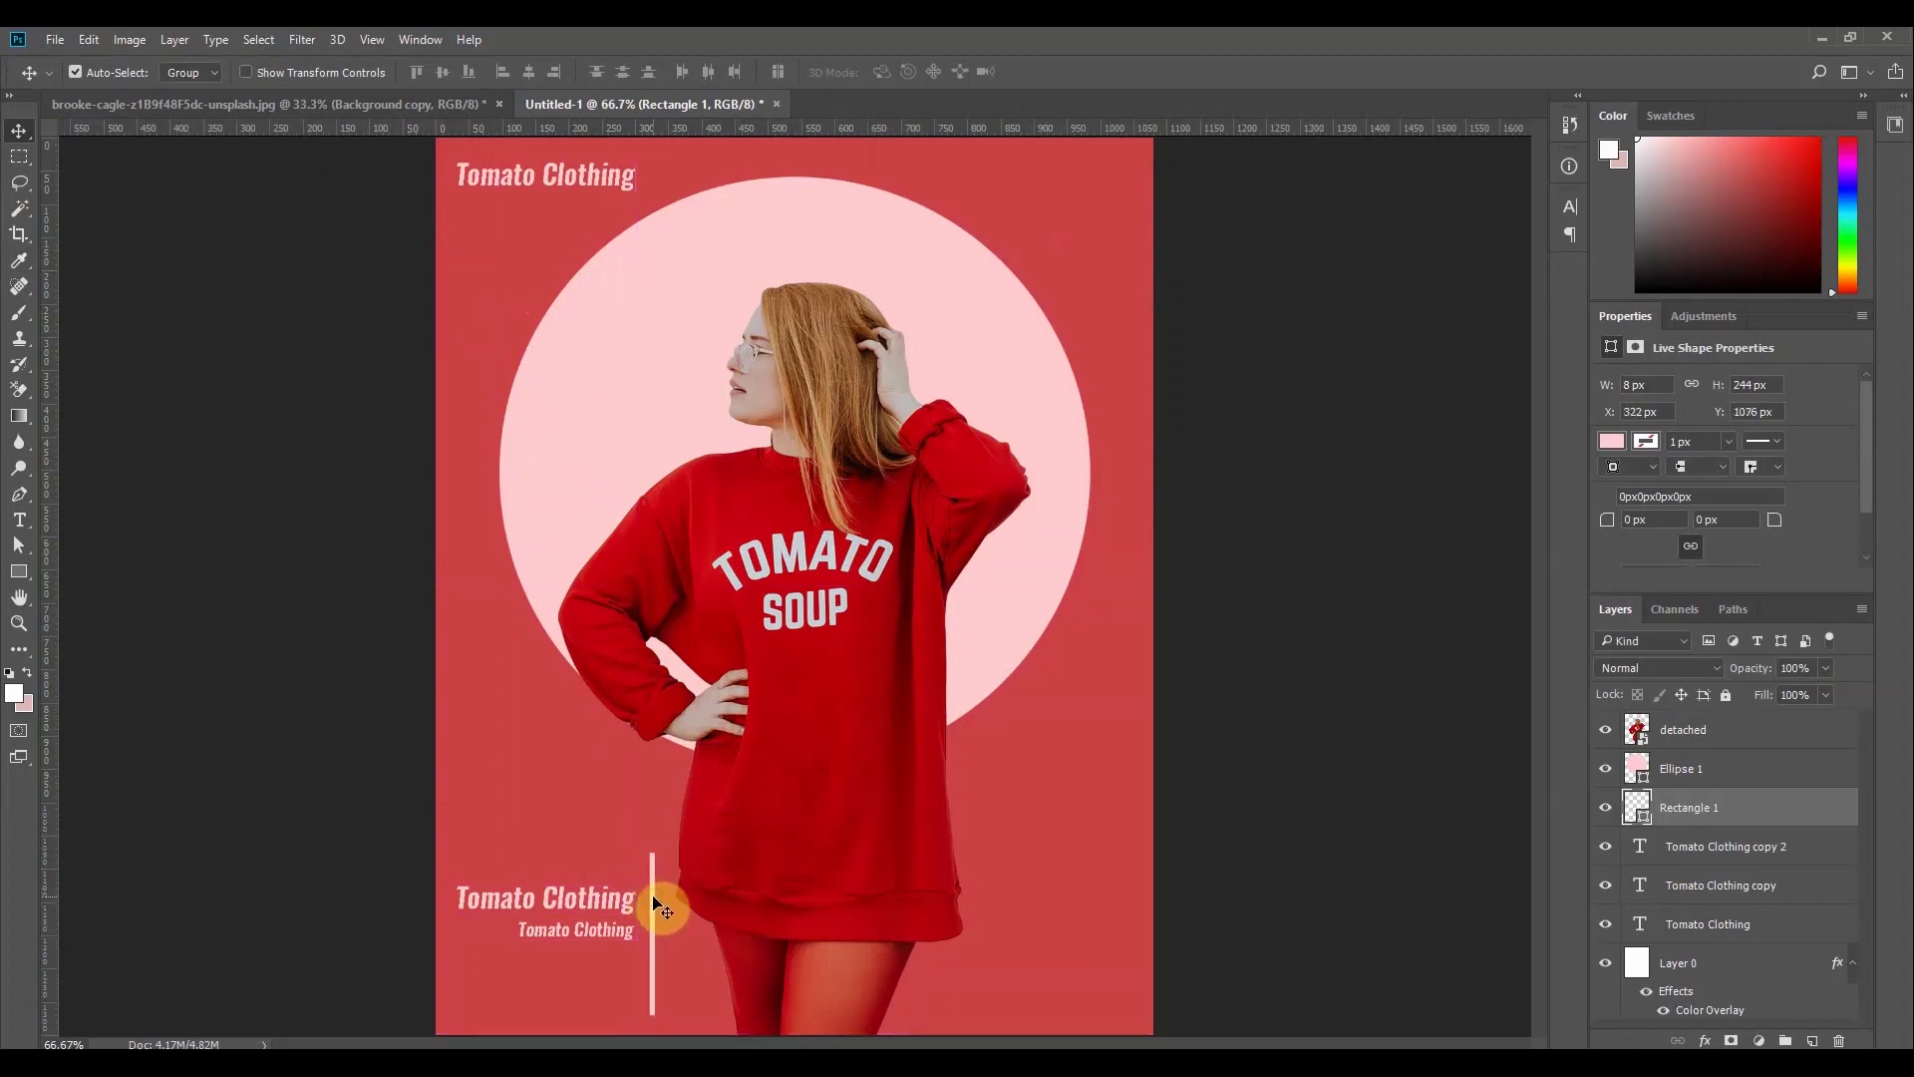
drag(655, 903, 649, 898)
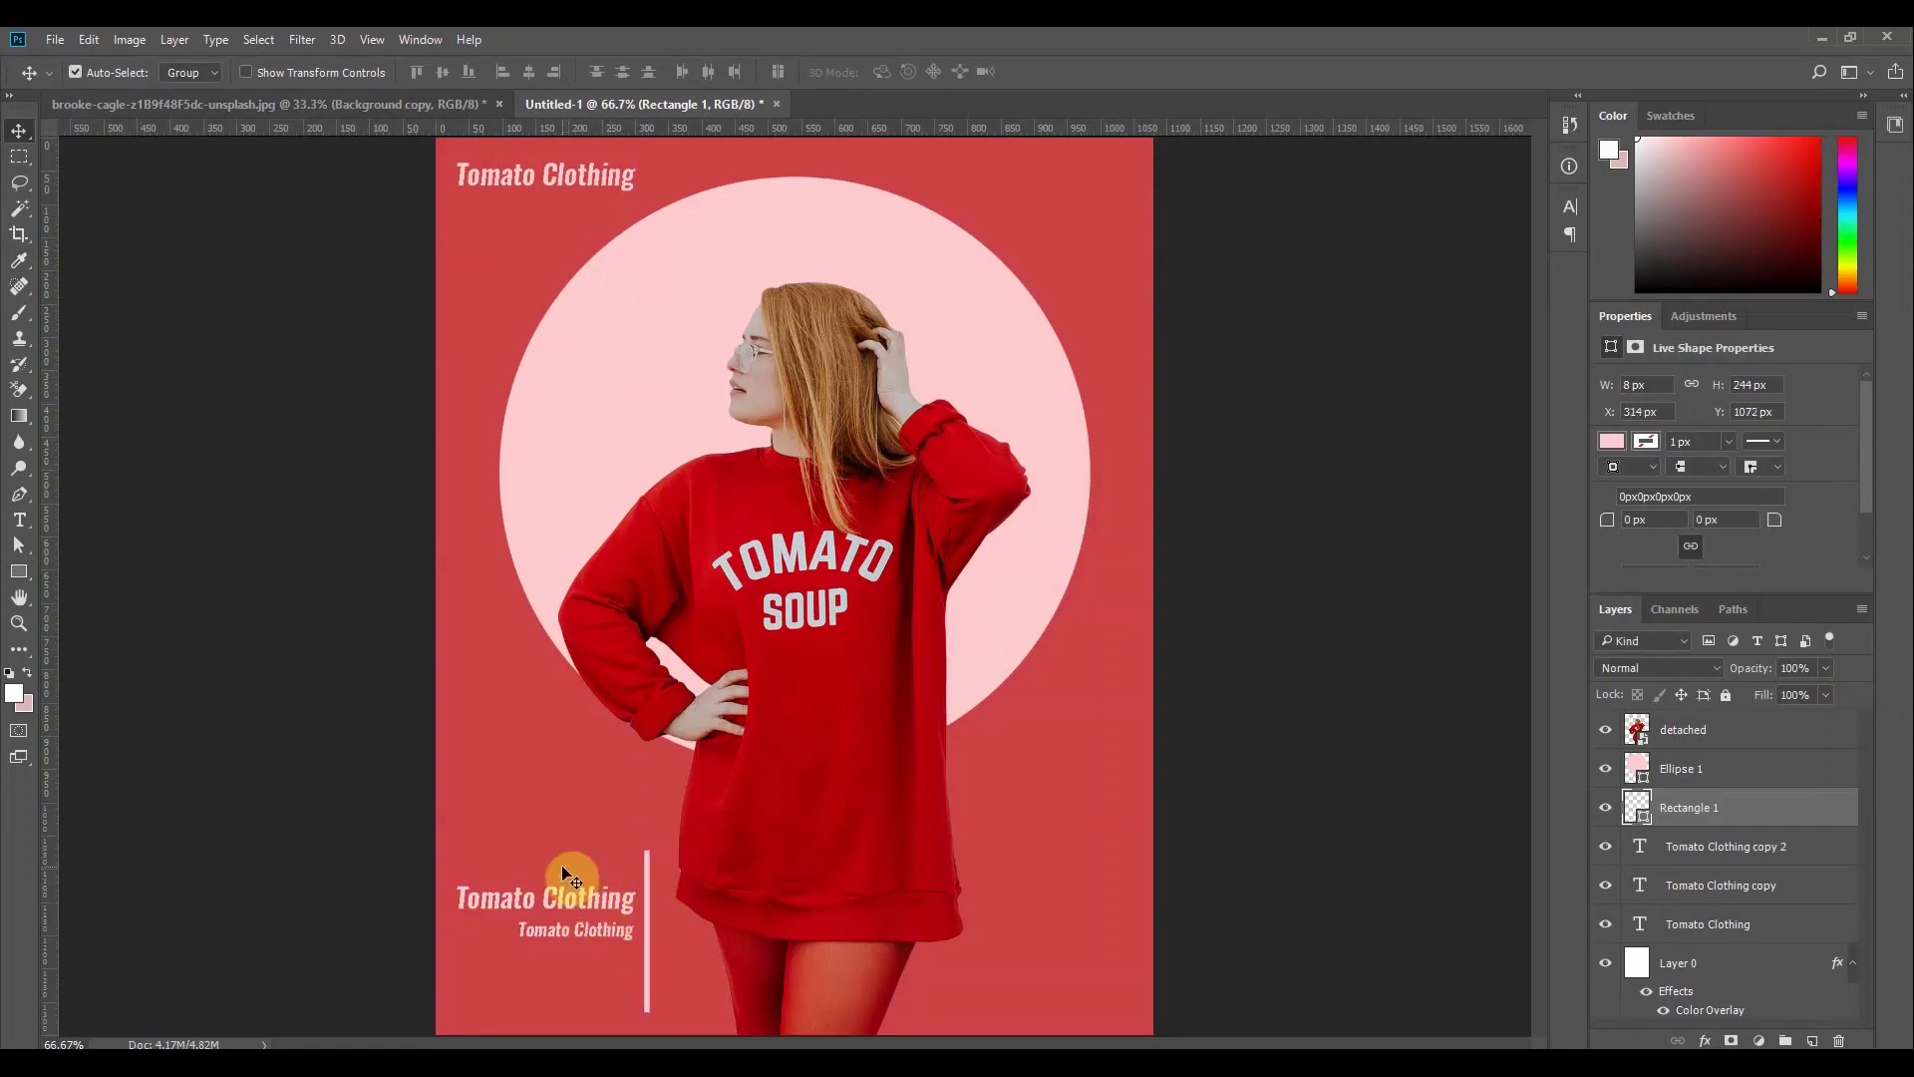
Undo the accidental move of the red background and lock Layer 0
drag(554, 836, 599, 971)
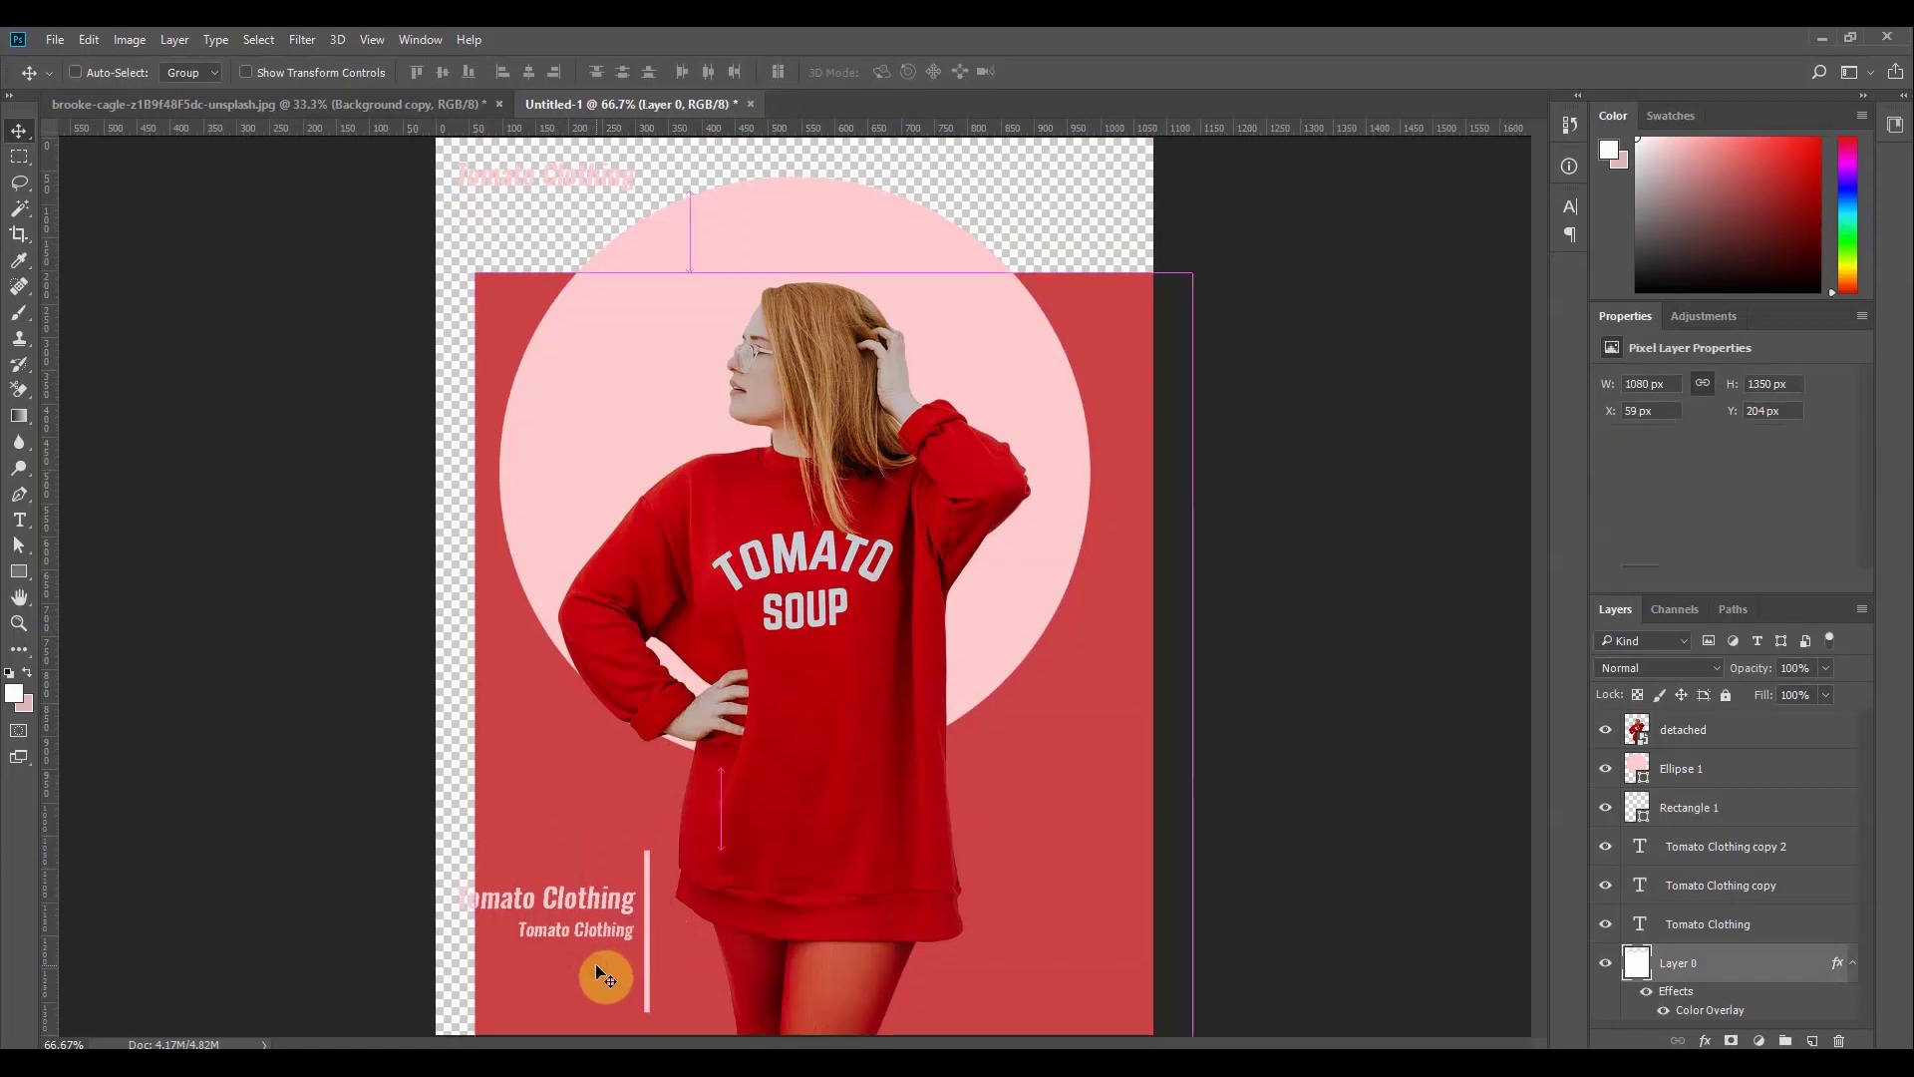
key(ctrl+z)
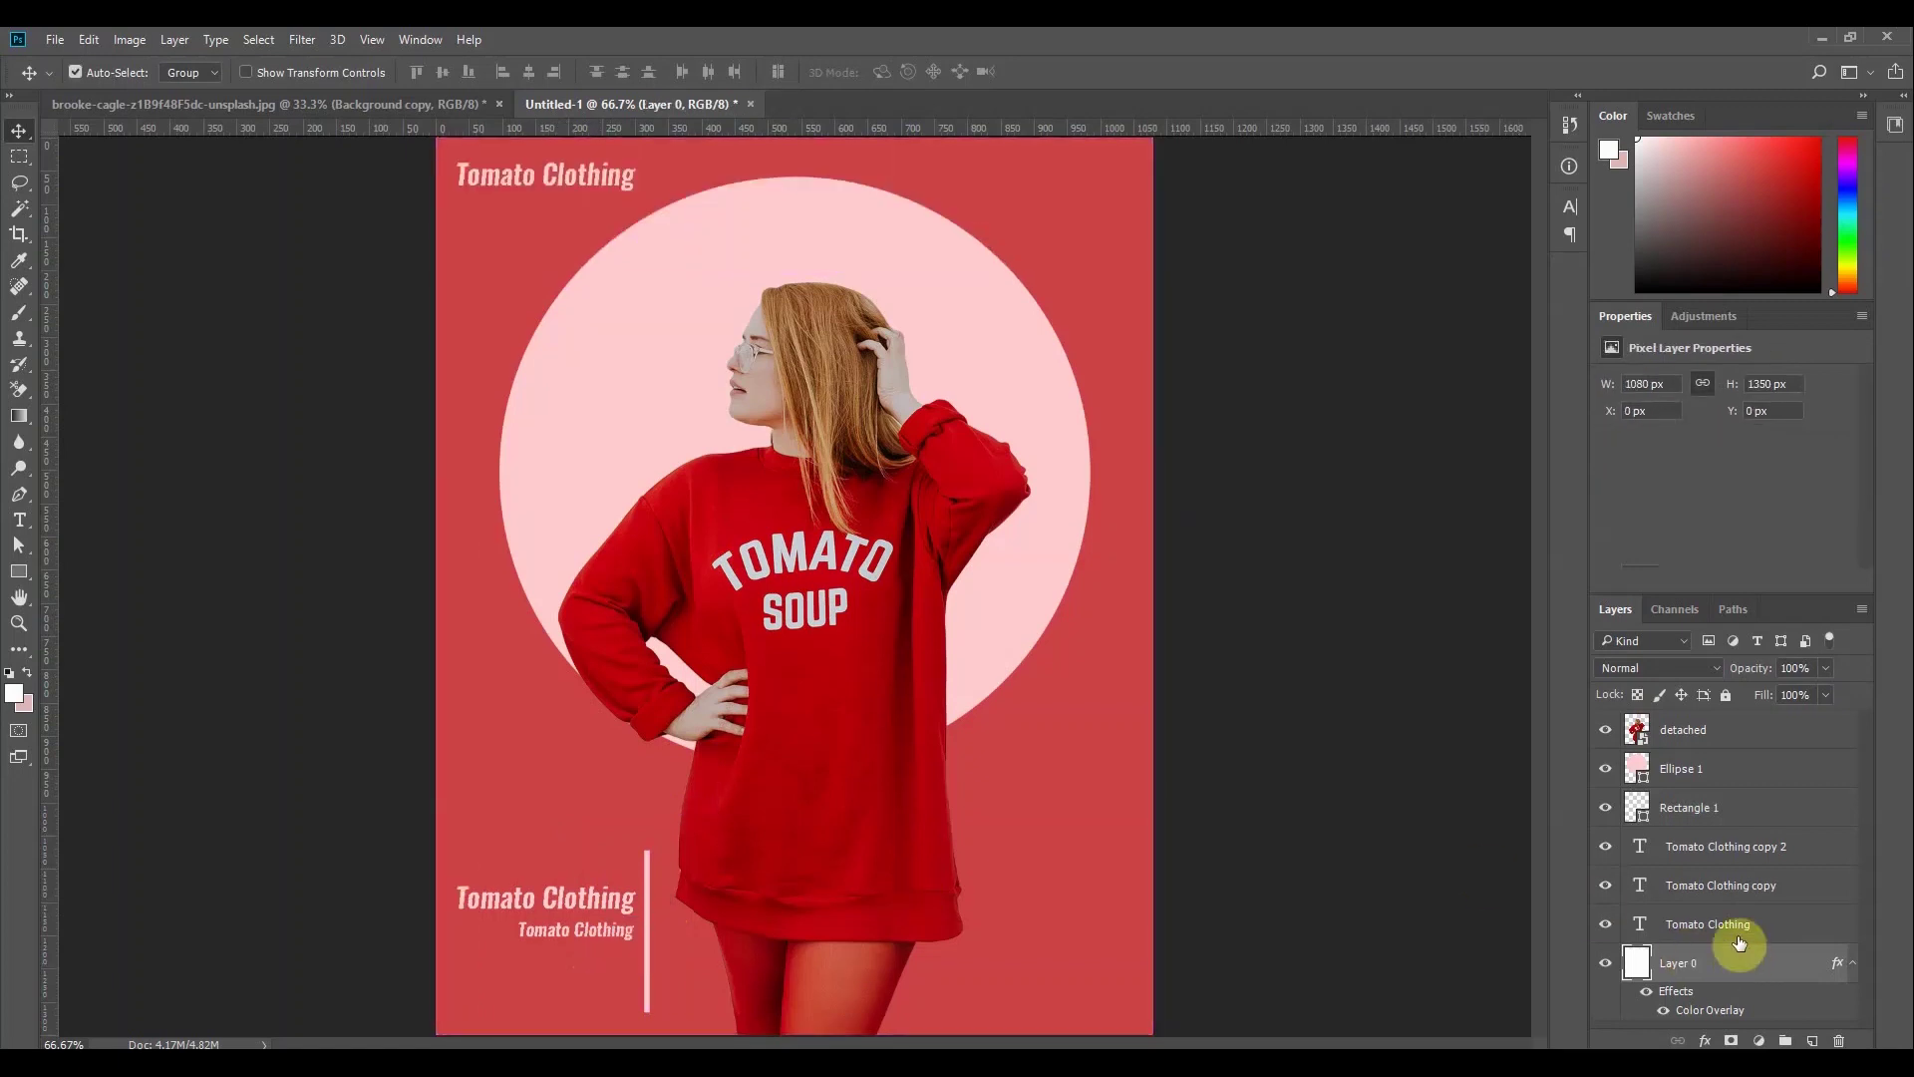
click(1726, 695)
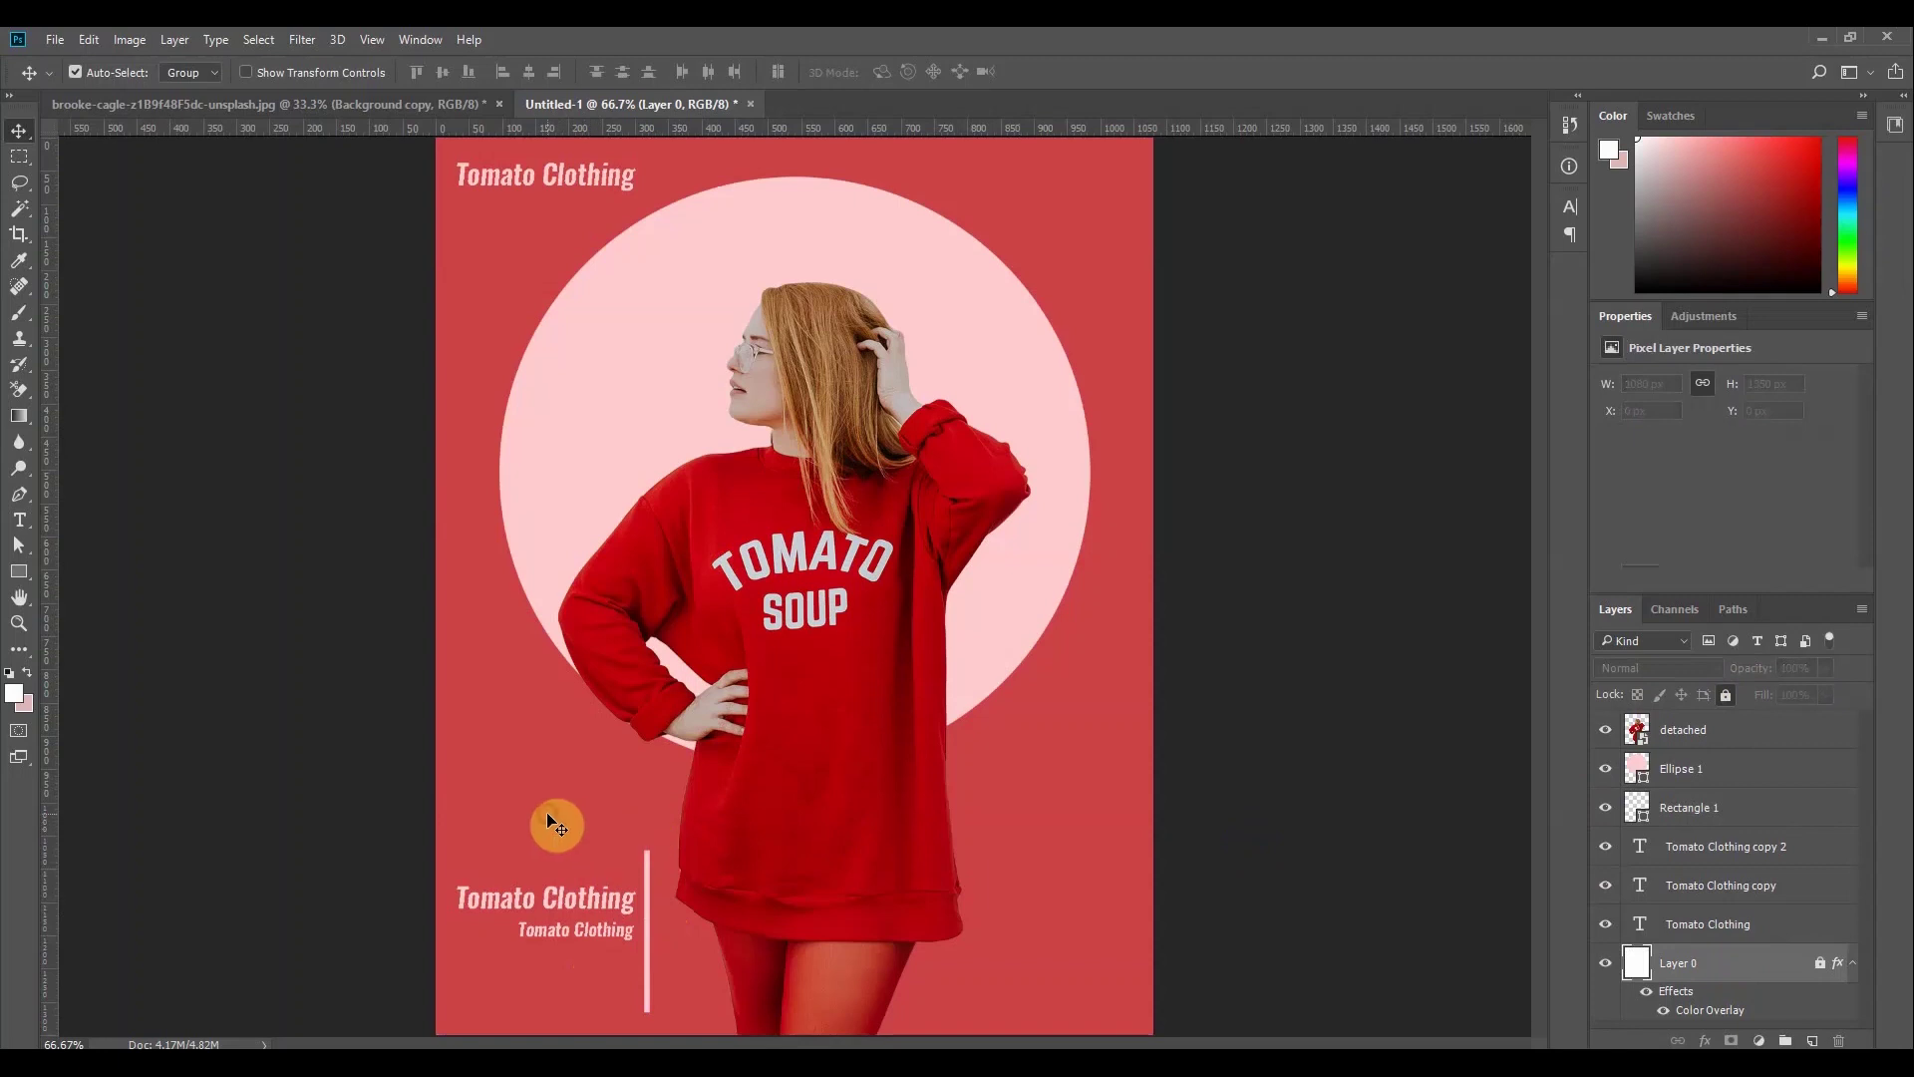
drag(544, 846, 596, 978)
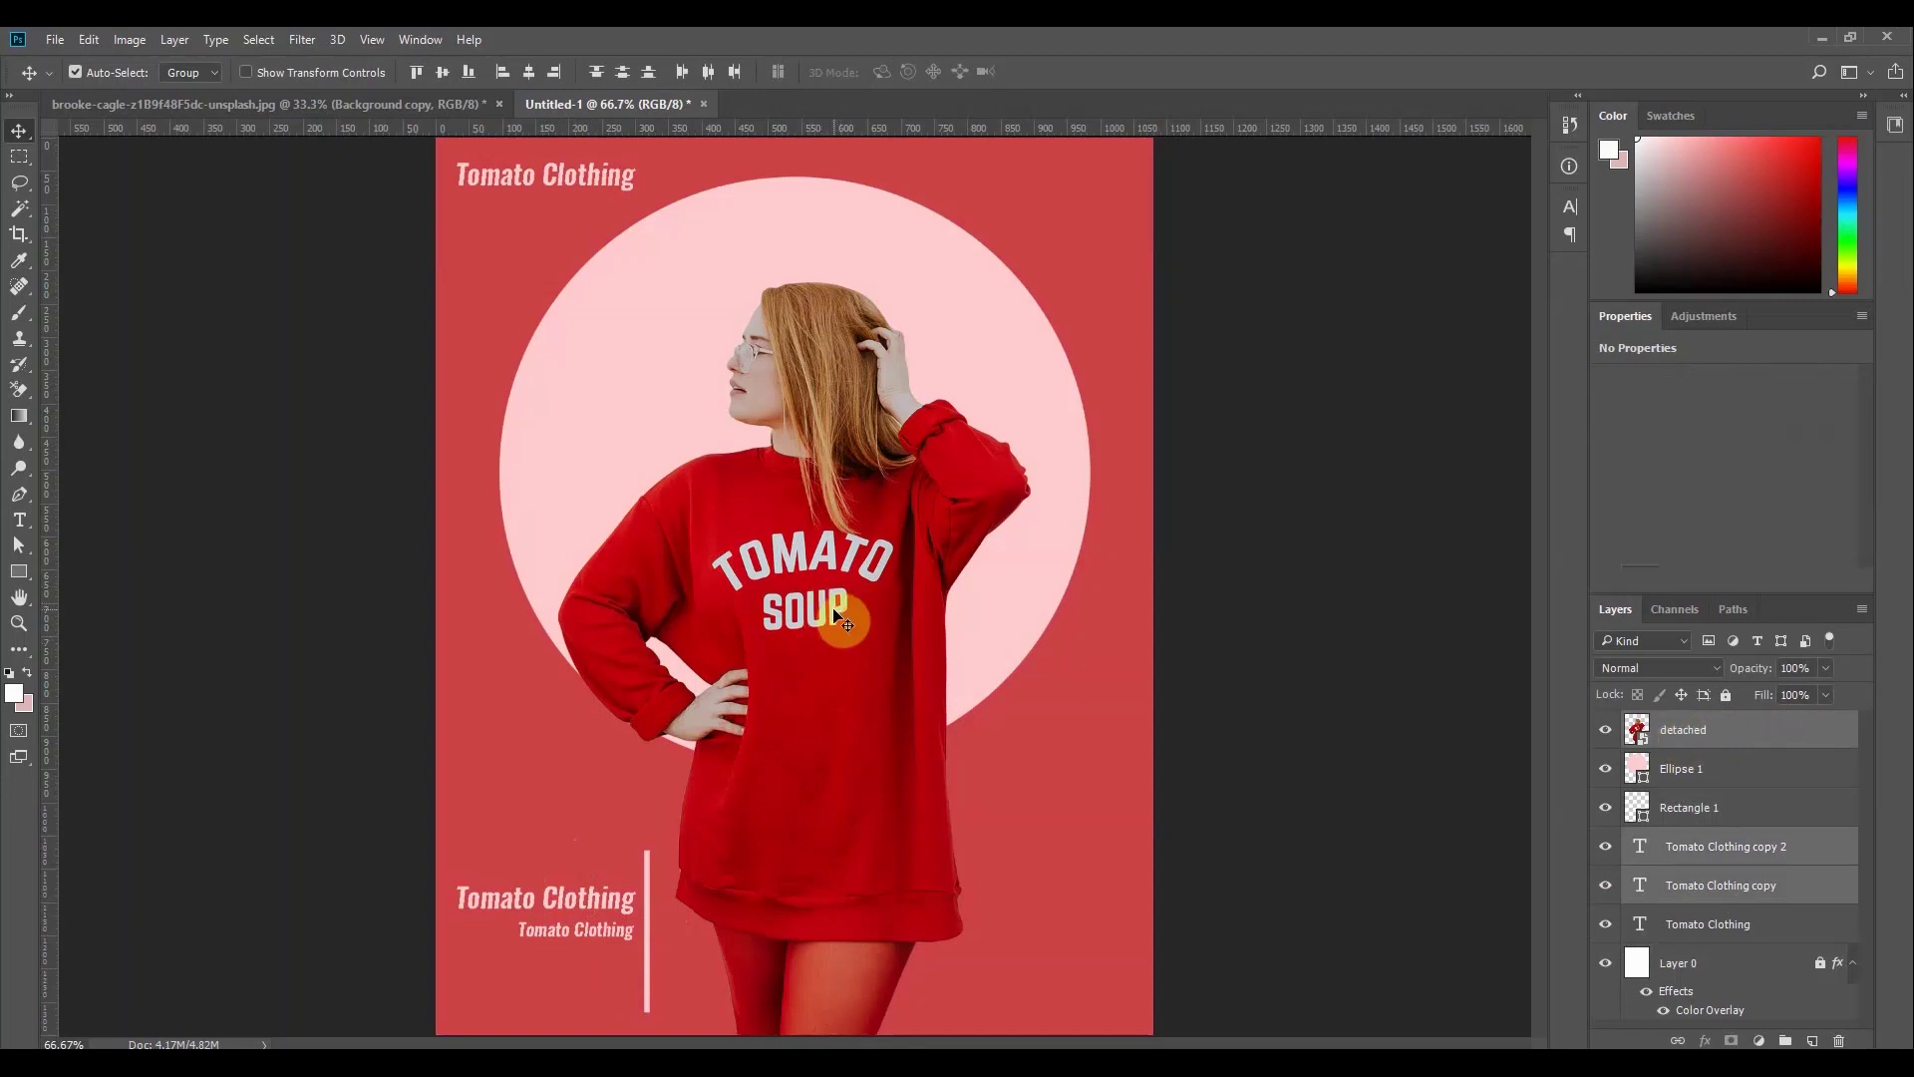
click(1081, 870)
drag(522, 841, 568, 973)
click(814, 461)
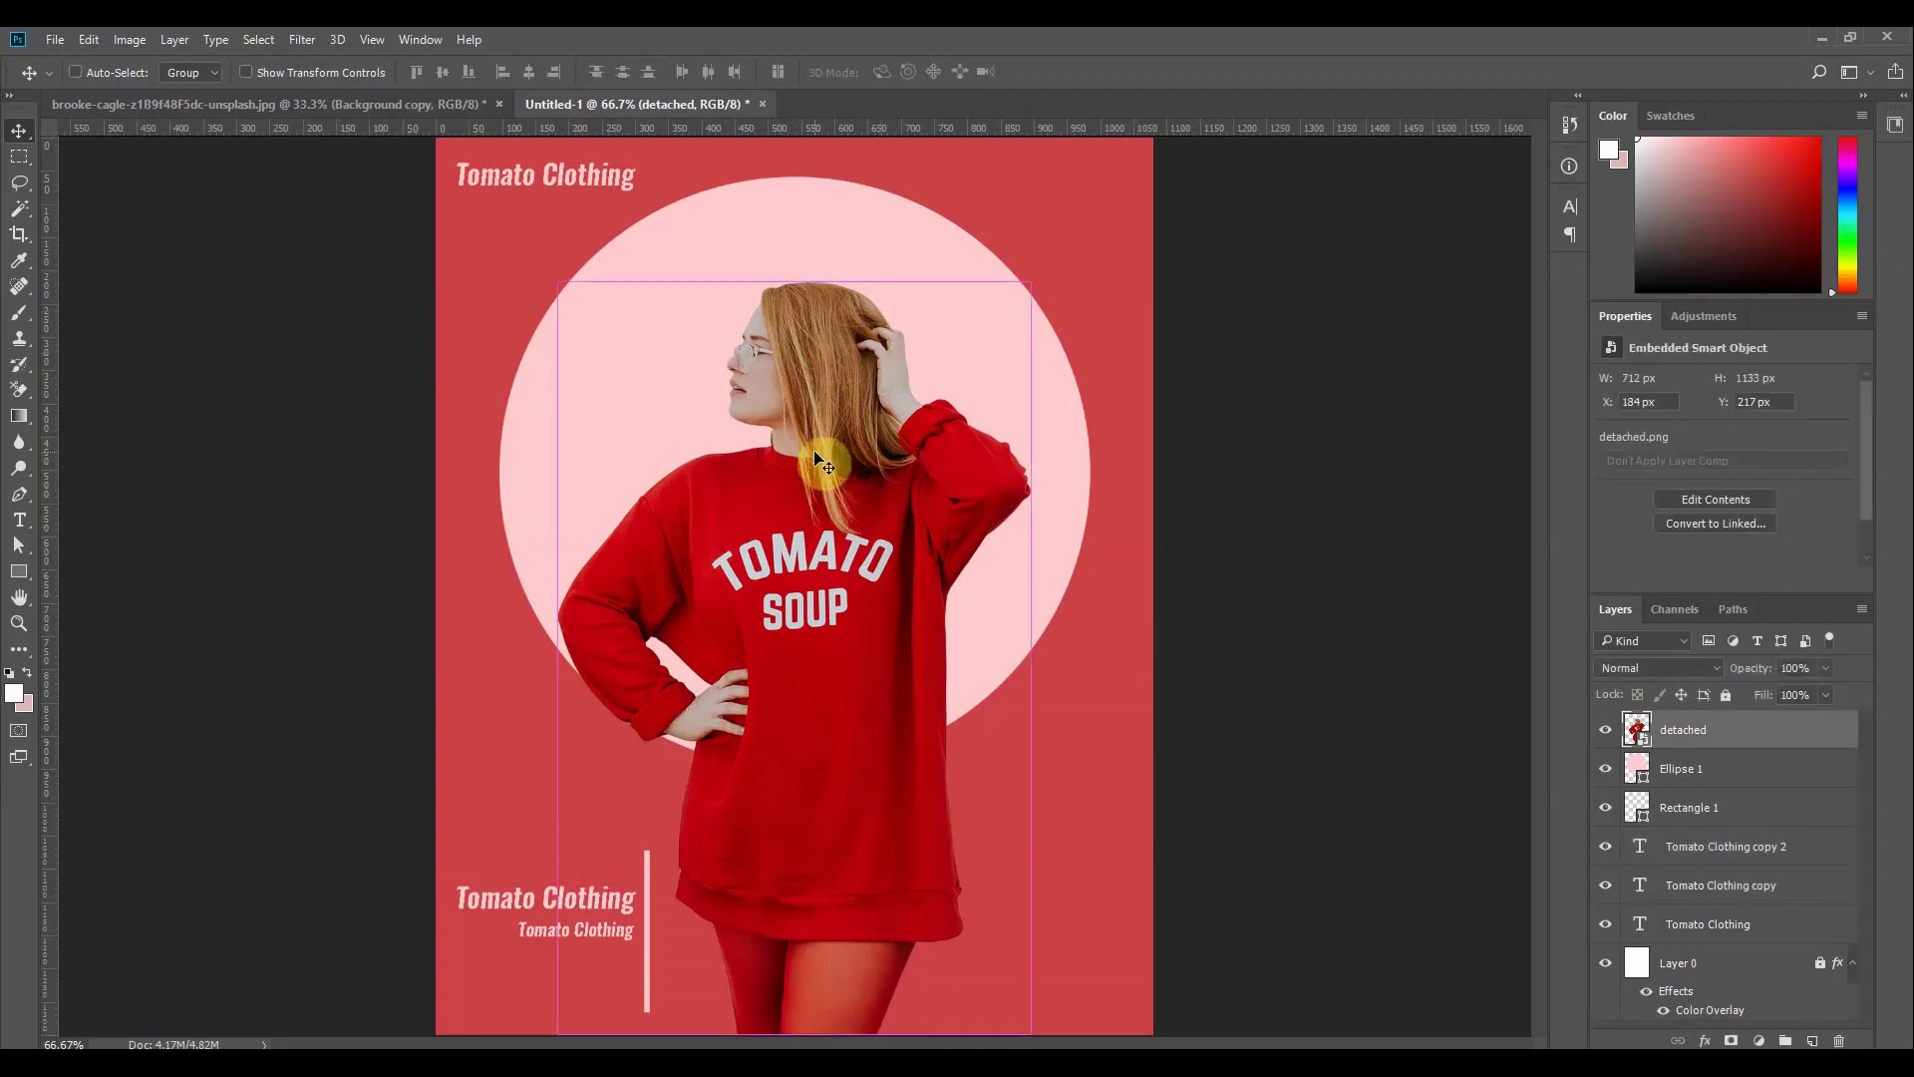
key(ctrl+t)
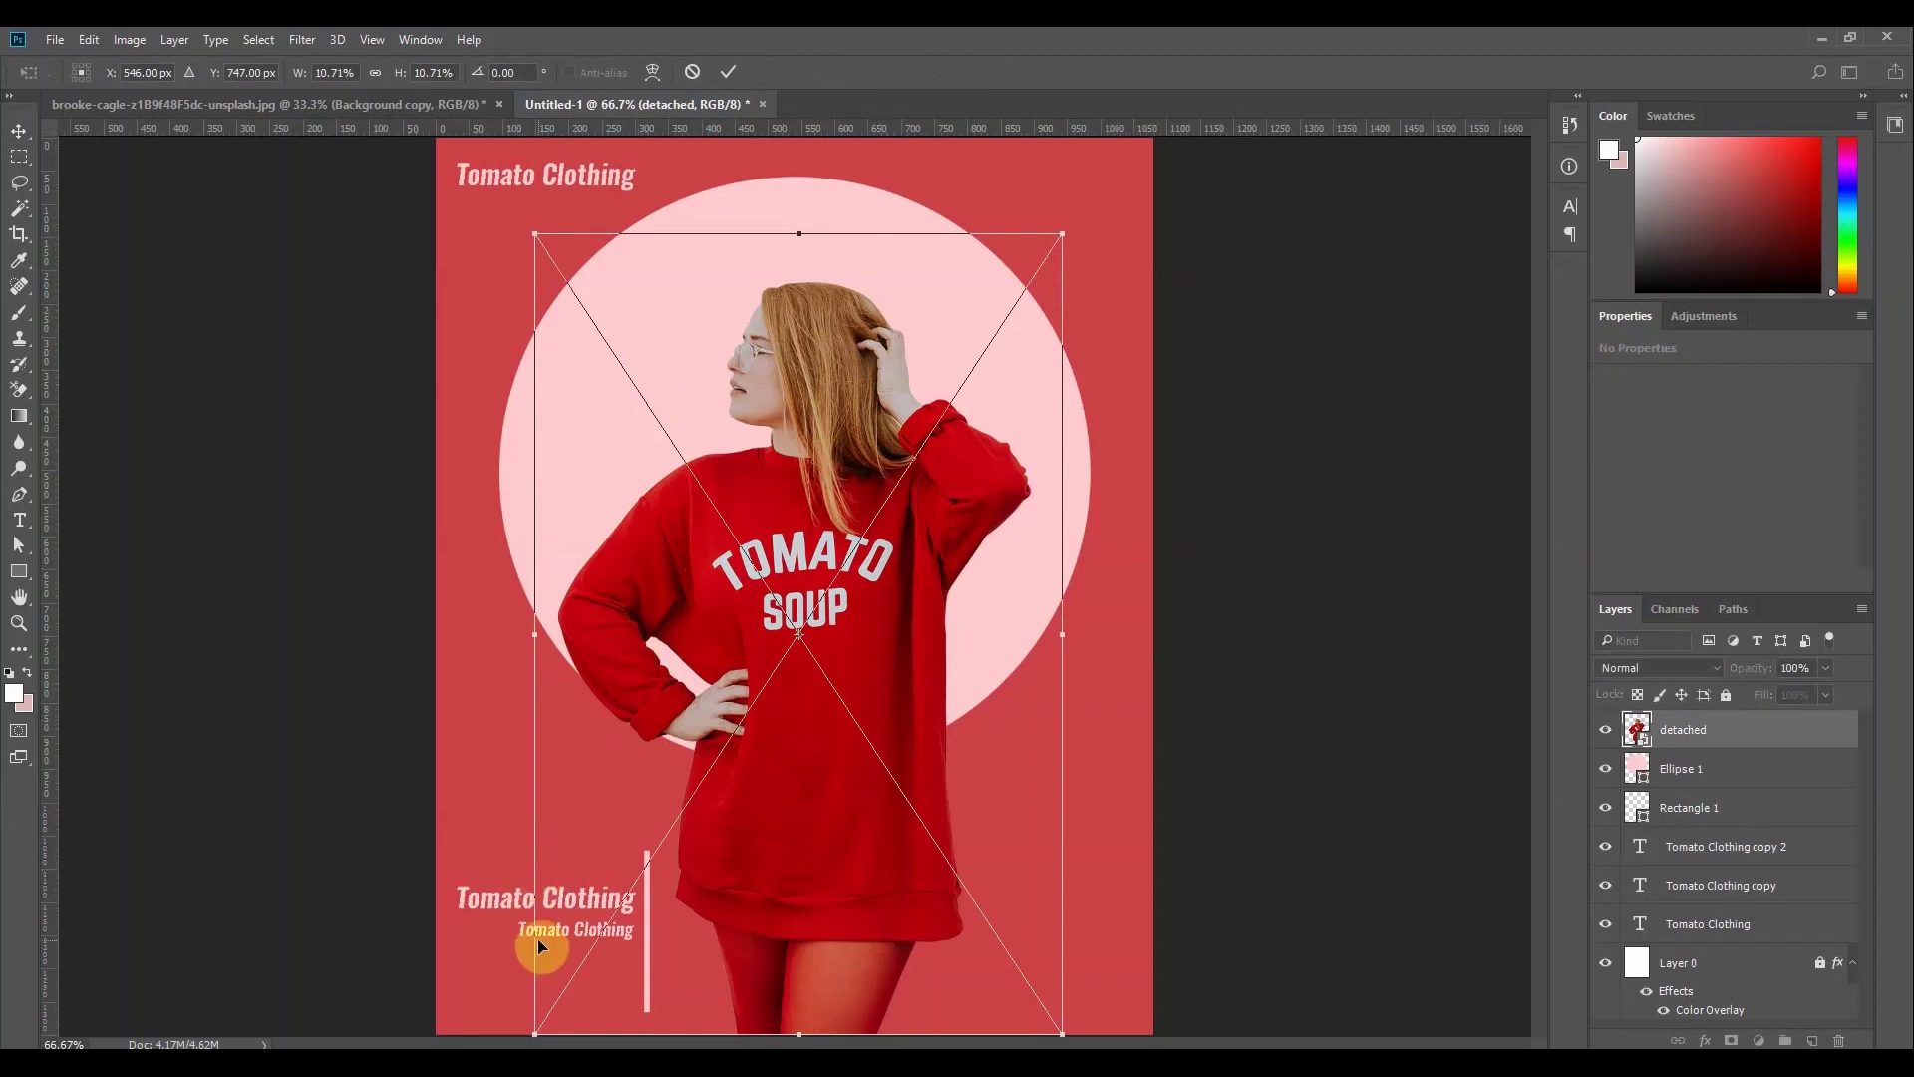
click(704, 72)
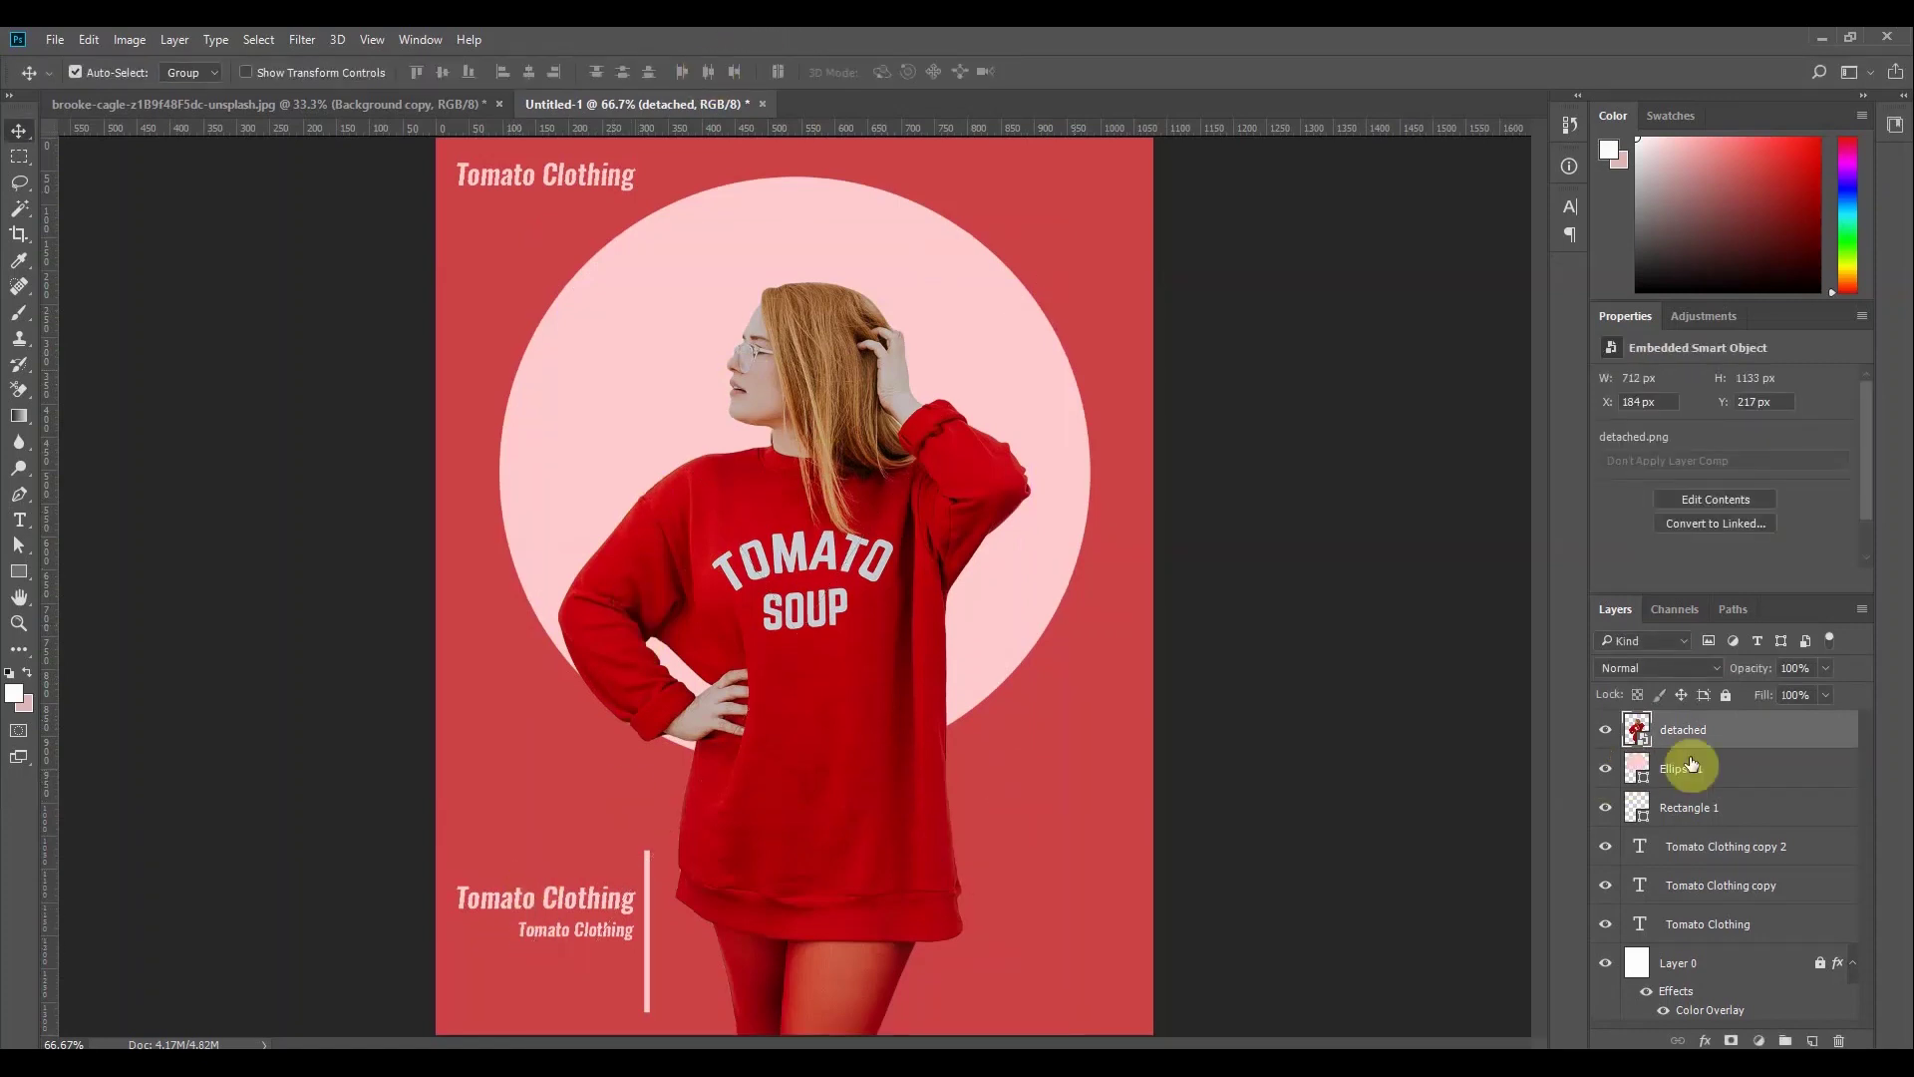
Move the two lower-left "Tomato Clothing" texts up 50 px, level with the upper end of the pink line
click(1698, 852)
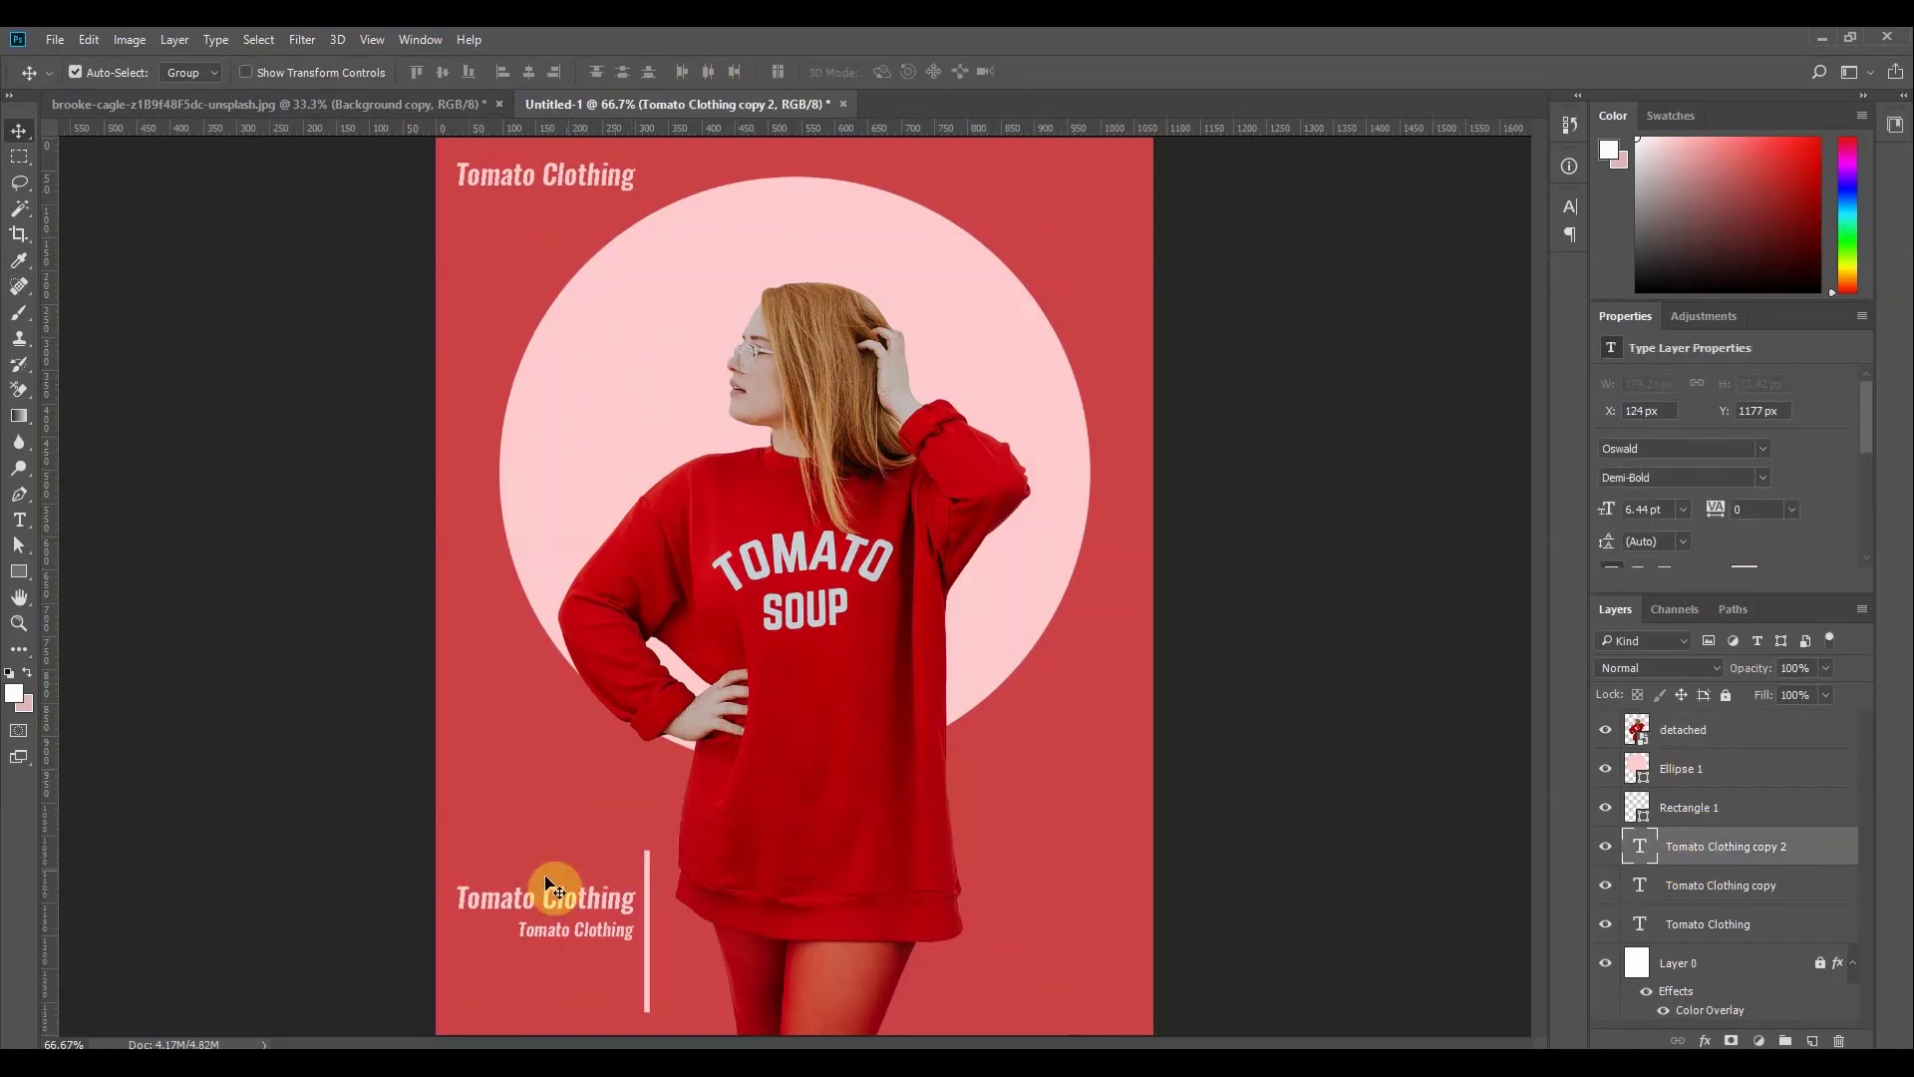
ctrl+click(1724, 896)
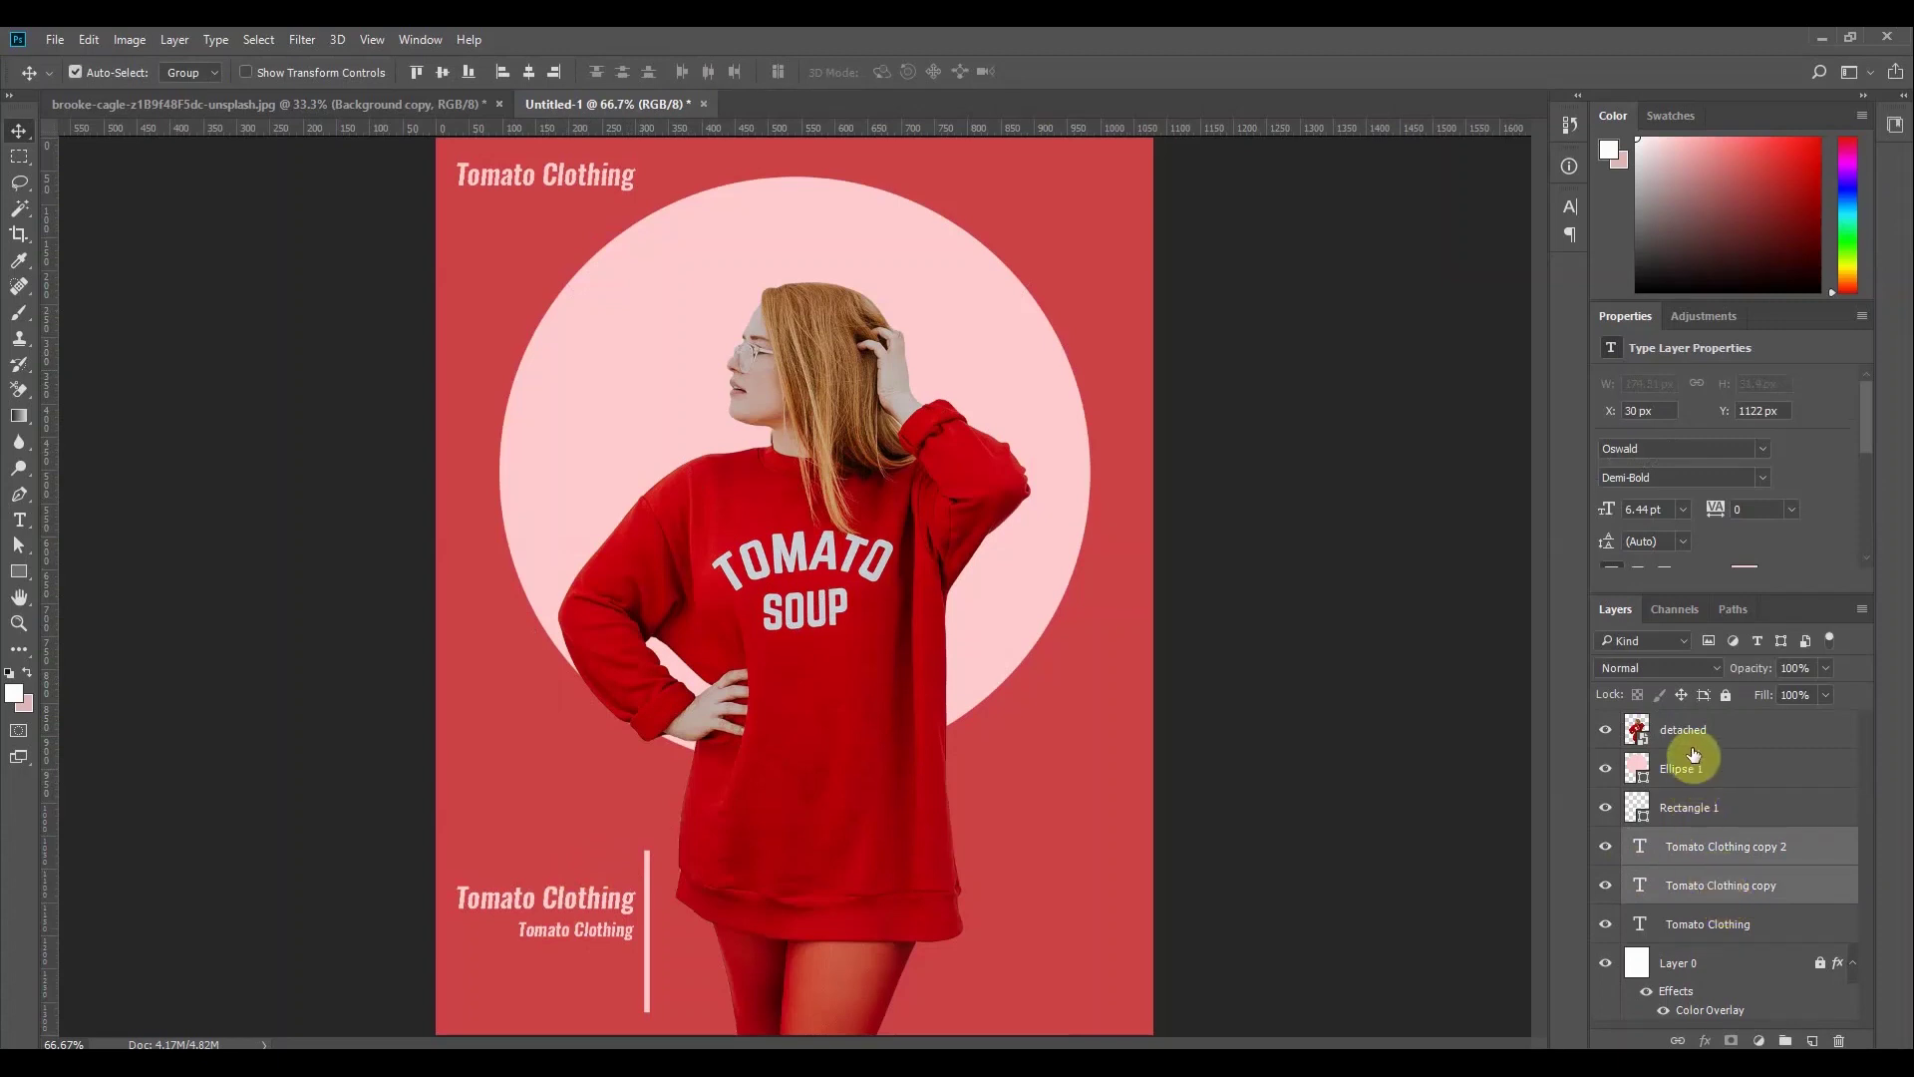
key(shift+Up)
key(shift+Up)
key(shift+Up)
key(shift+Up)
key(shift+Up)
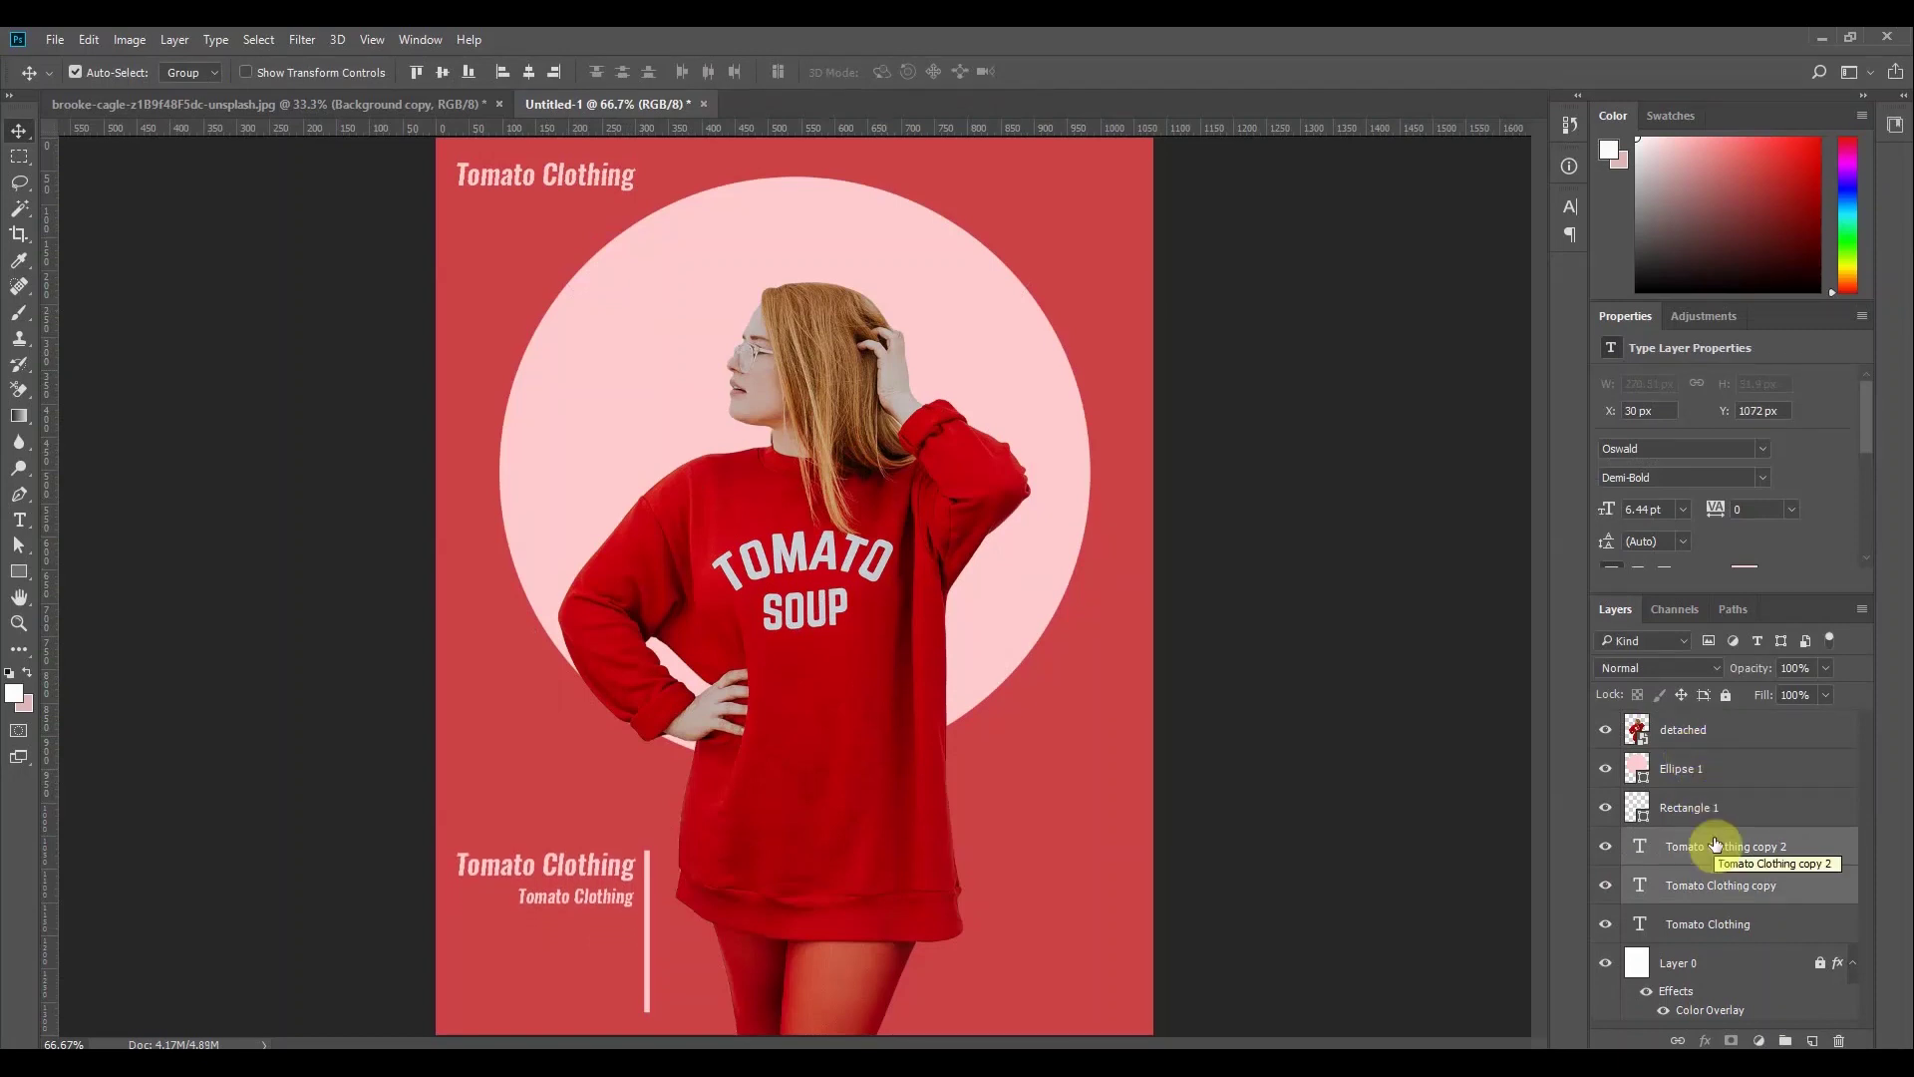
Duplicate the two lower-left texts and shift the copies down 150 px, near the lower end of the pink line
key(ctrl+j)
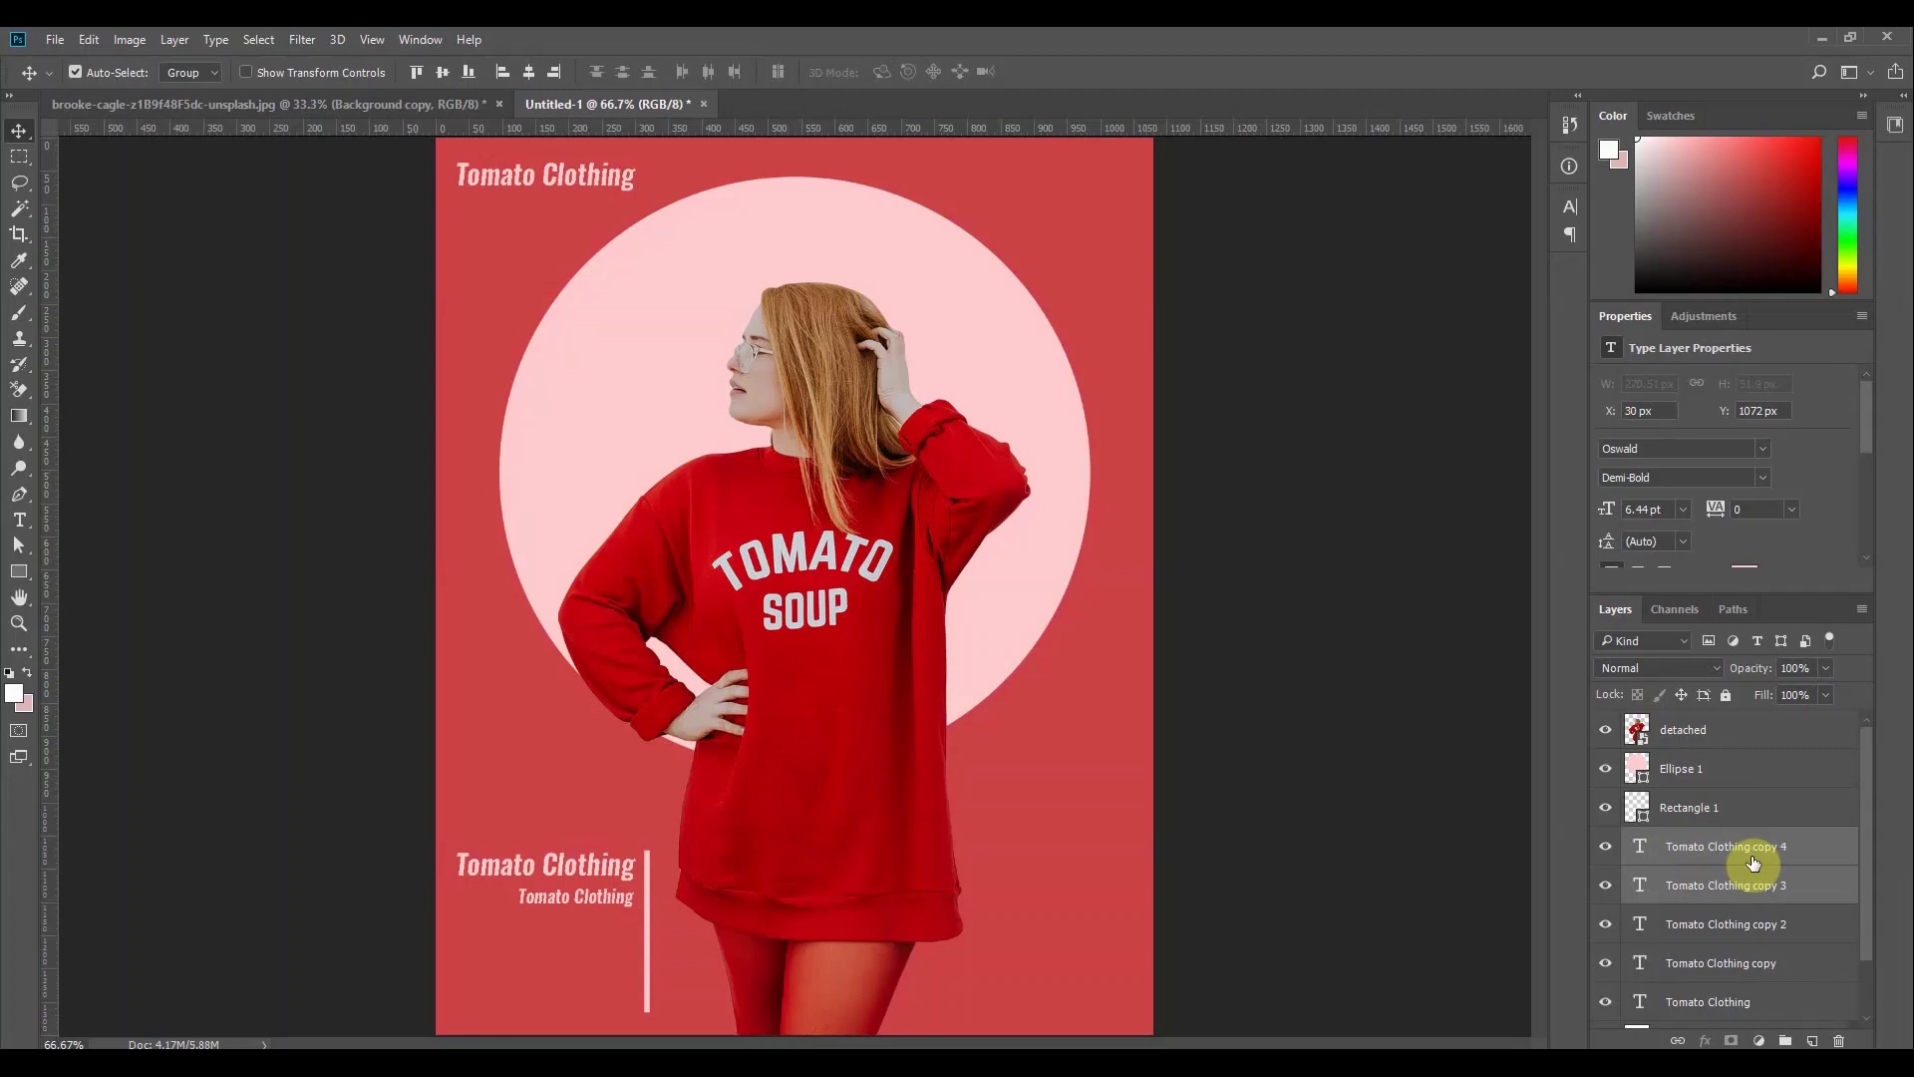
key(shift+Down)
key(shift+Down)
key(shift+Down)
key(shift+Down)
key(shift+Down)
key(shift+Down)
key(shift+Down)
key(shift+Down)
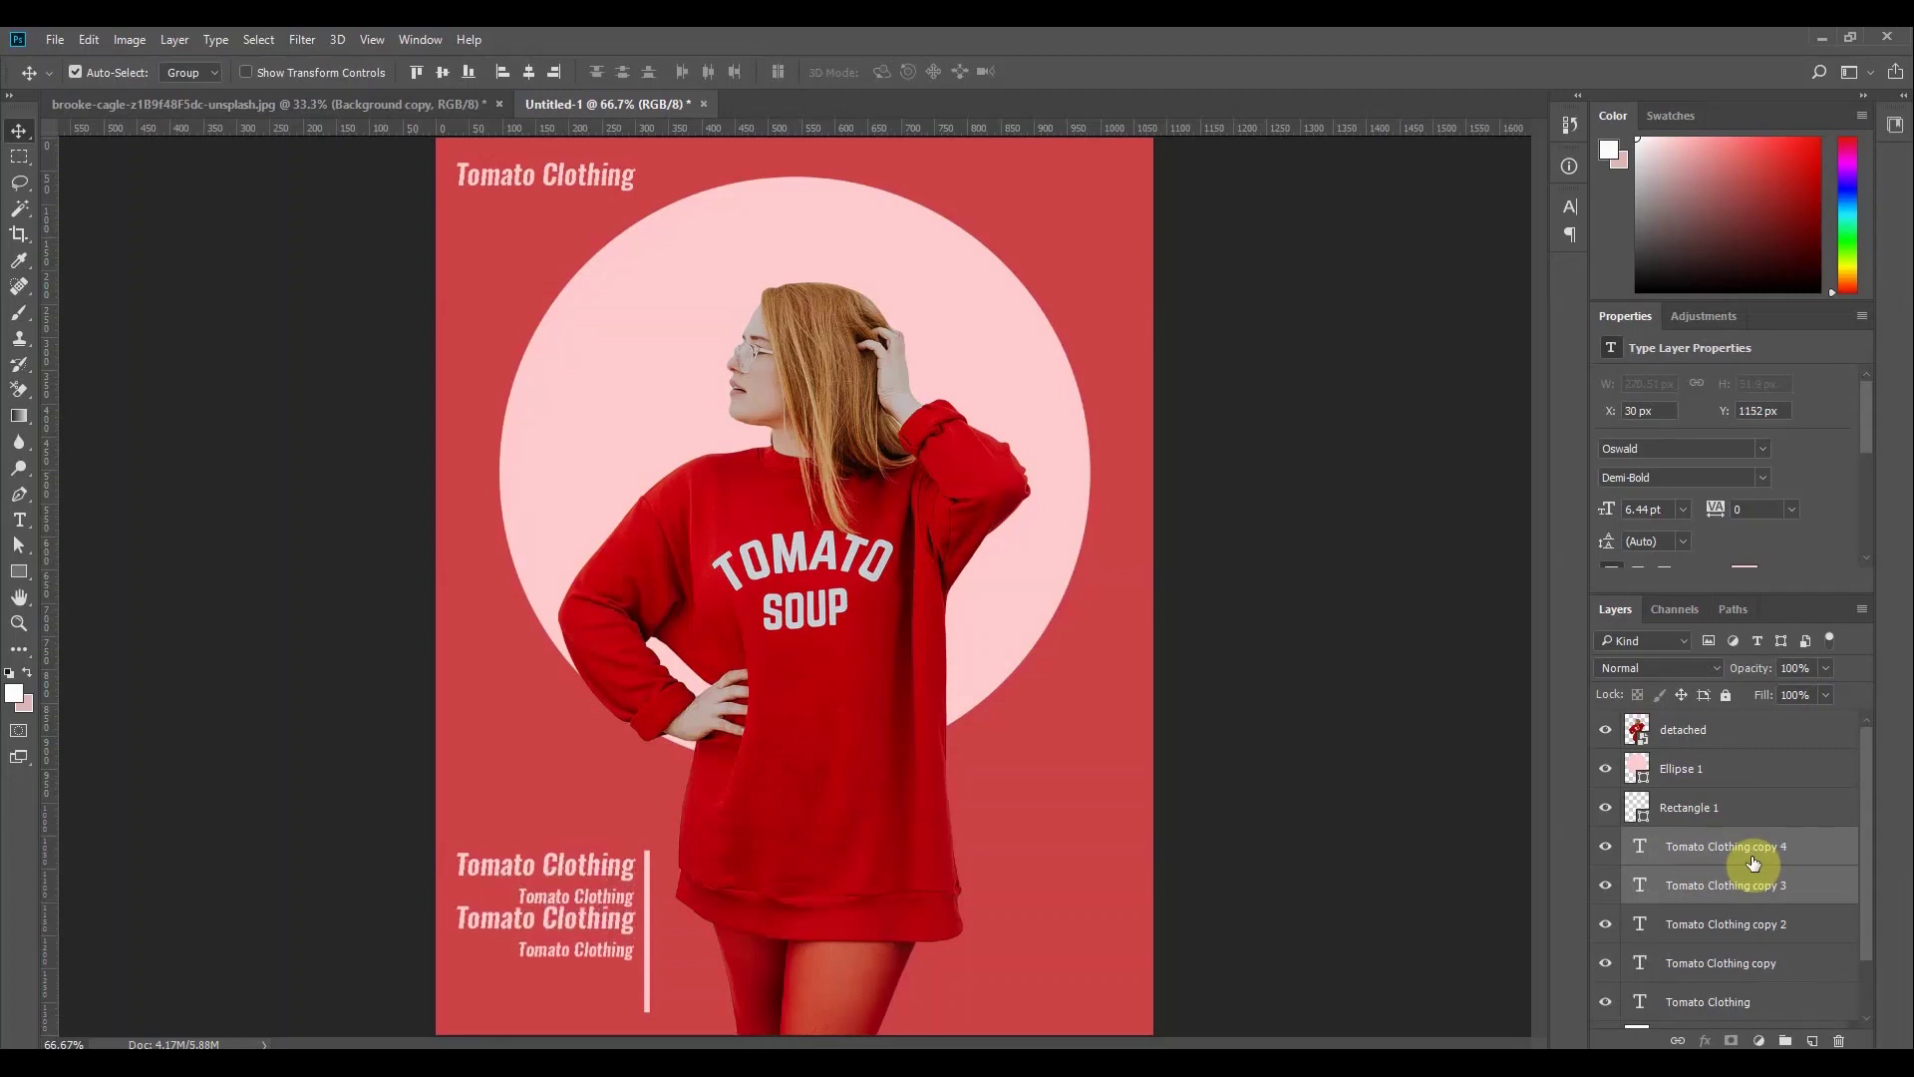
key(shift+Down)
key(shift+Down)
key(shift+Down)
key(shift+Down)
key(shift+Down)
key(shift+Down)
key(shift+Down)
key(shift+Down)
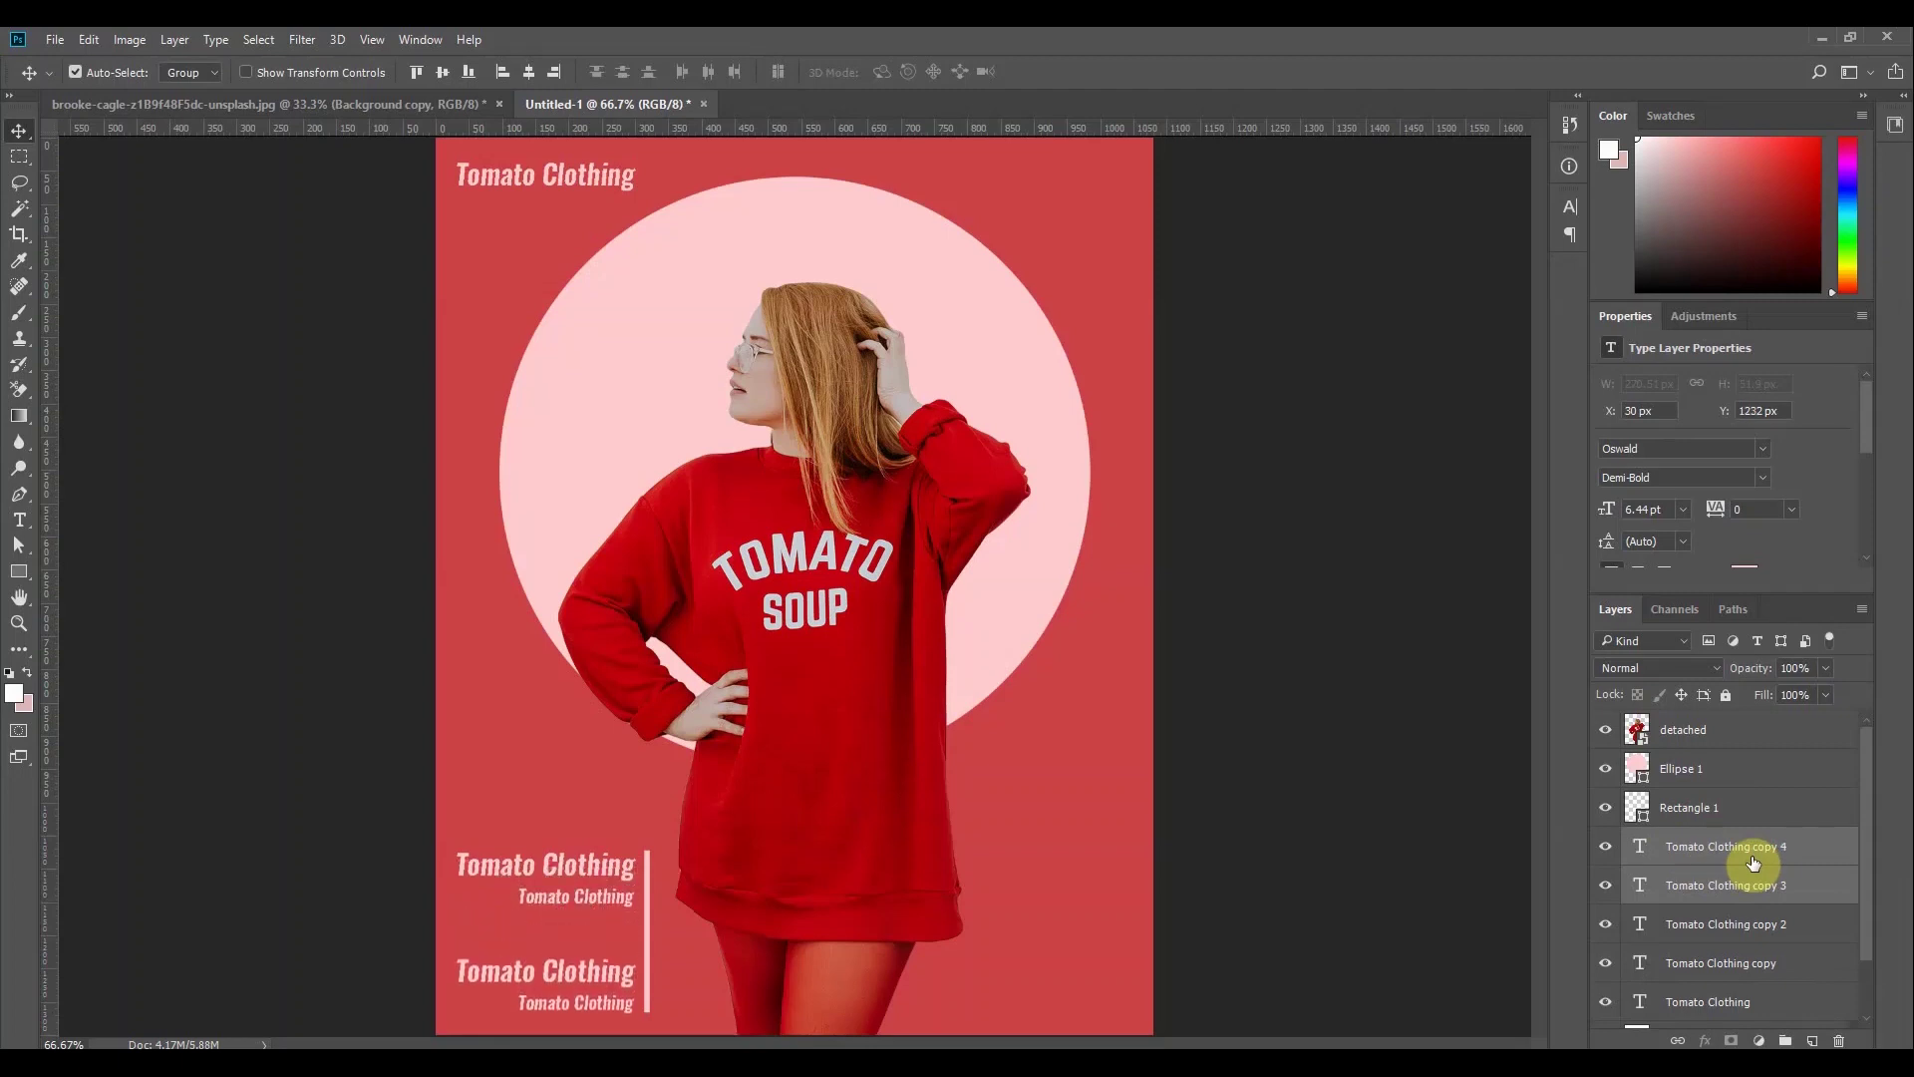
key(Up)
key(Up)
key(Up)
key(Up)
key(Up)
key(Up)
key(Up)
key(Up)
key(Up)
key(Up)
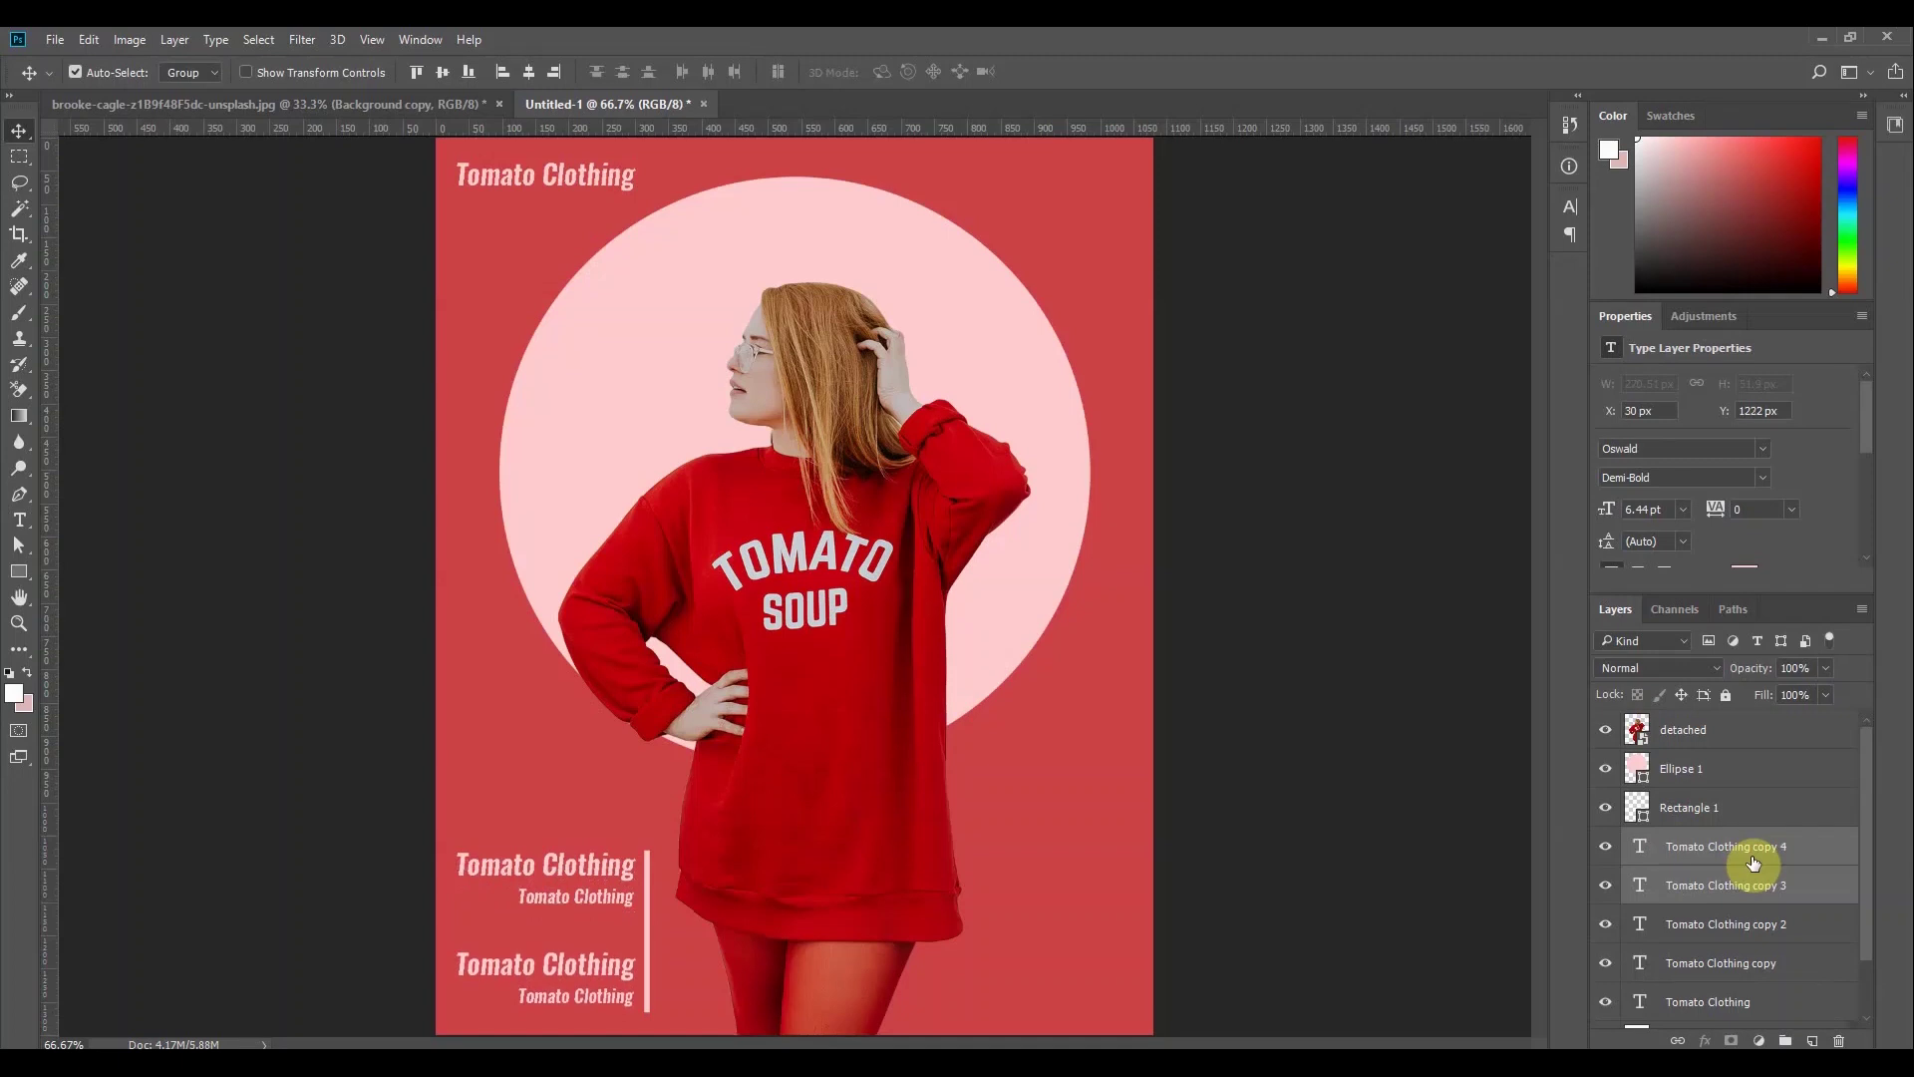
key(shift+Up)
key(shift+Up)
key(shift+Up)
key(shift+Up)
key(shift+Up)
key(shift+Up)
key(shift+Up)
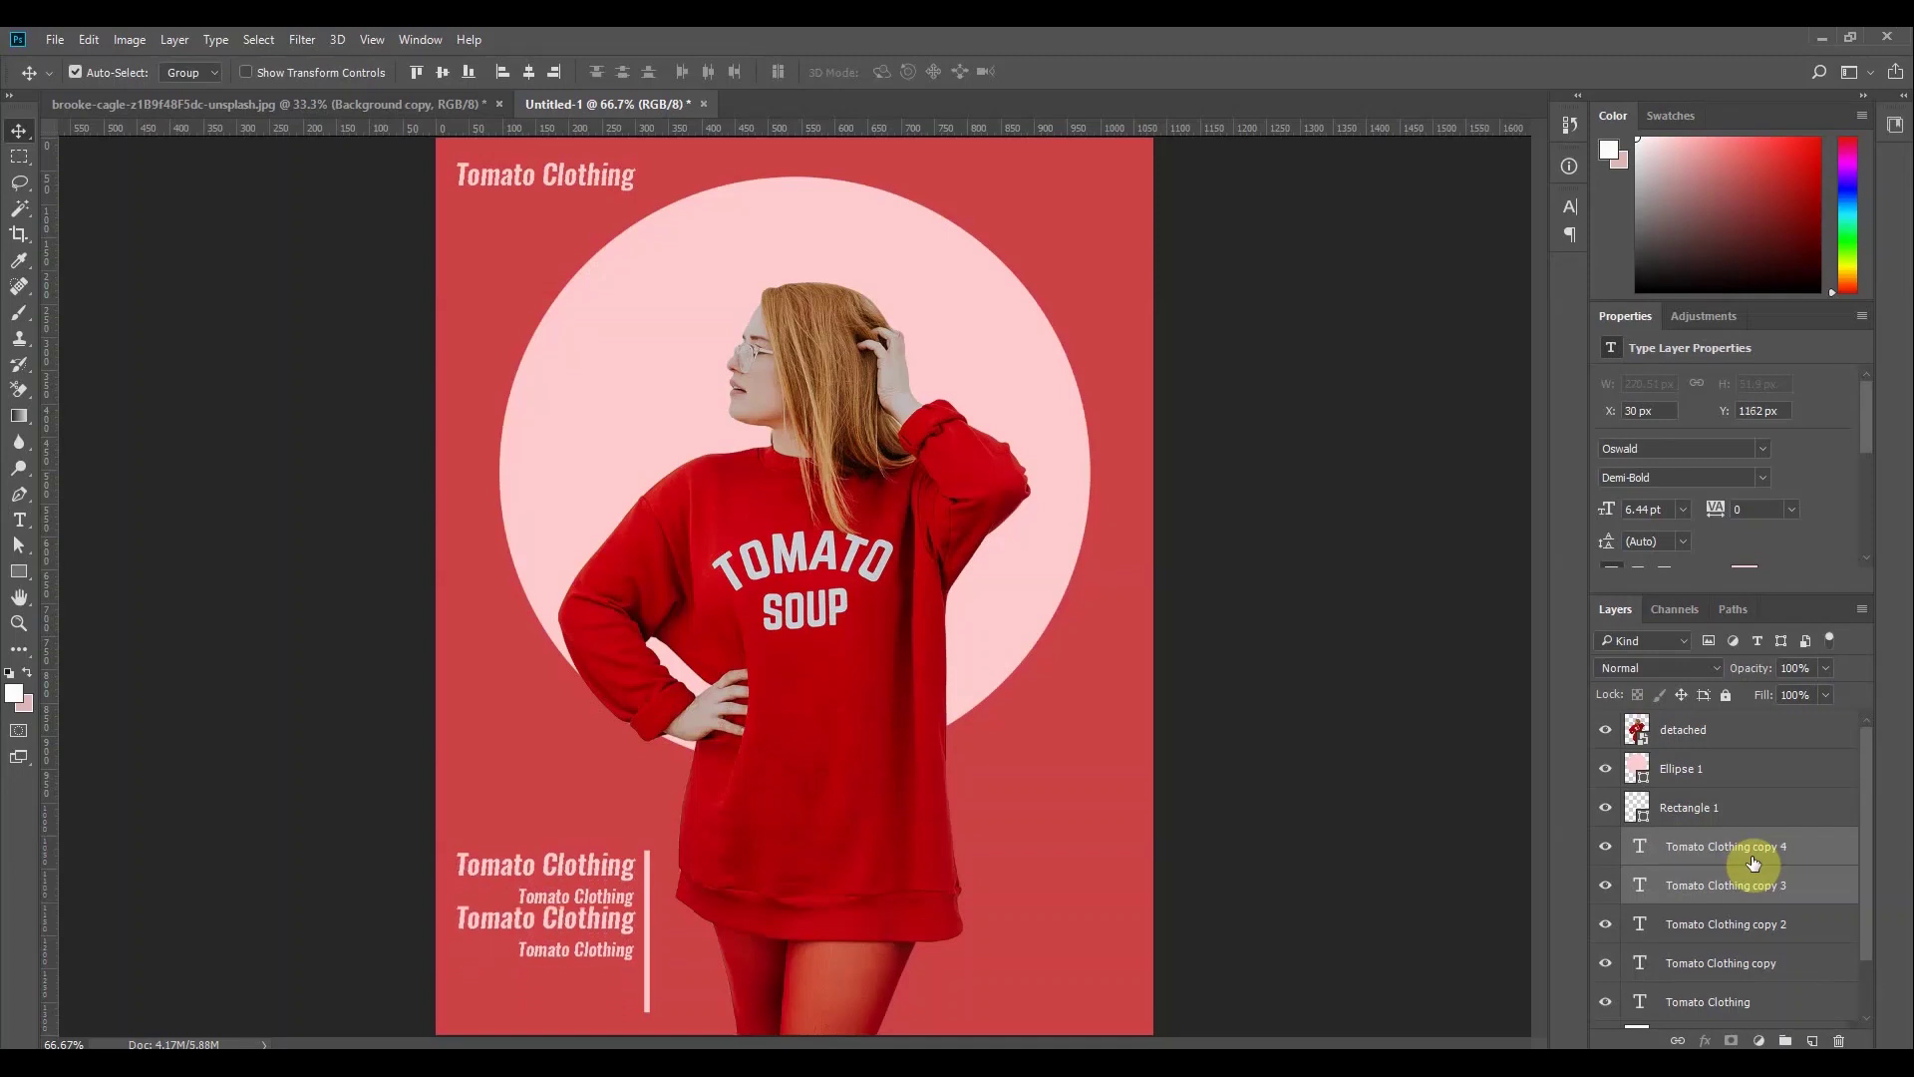
key(shift+Down)
key(shift+Down)
key(shift+Down)
key(shift+Down)
key(shift+Down)
key(shift+Down)
key(shift+Down)
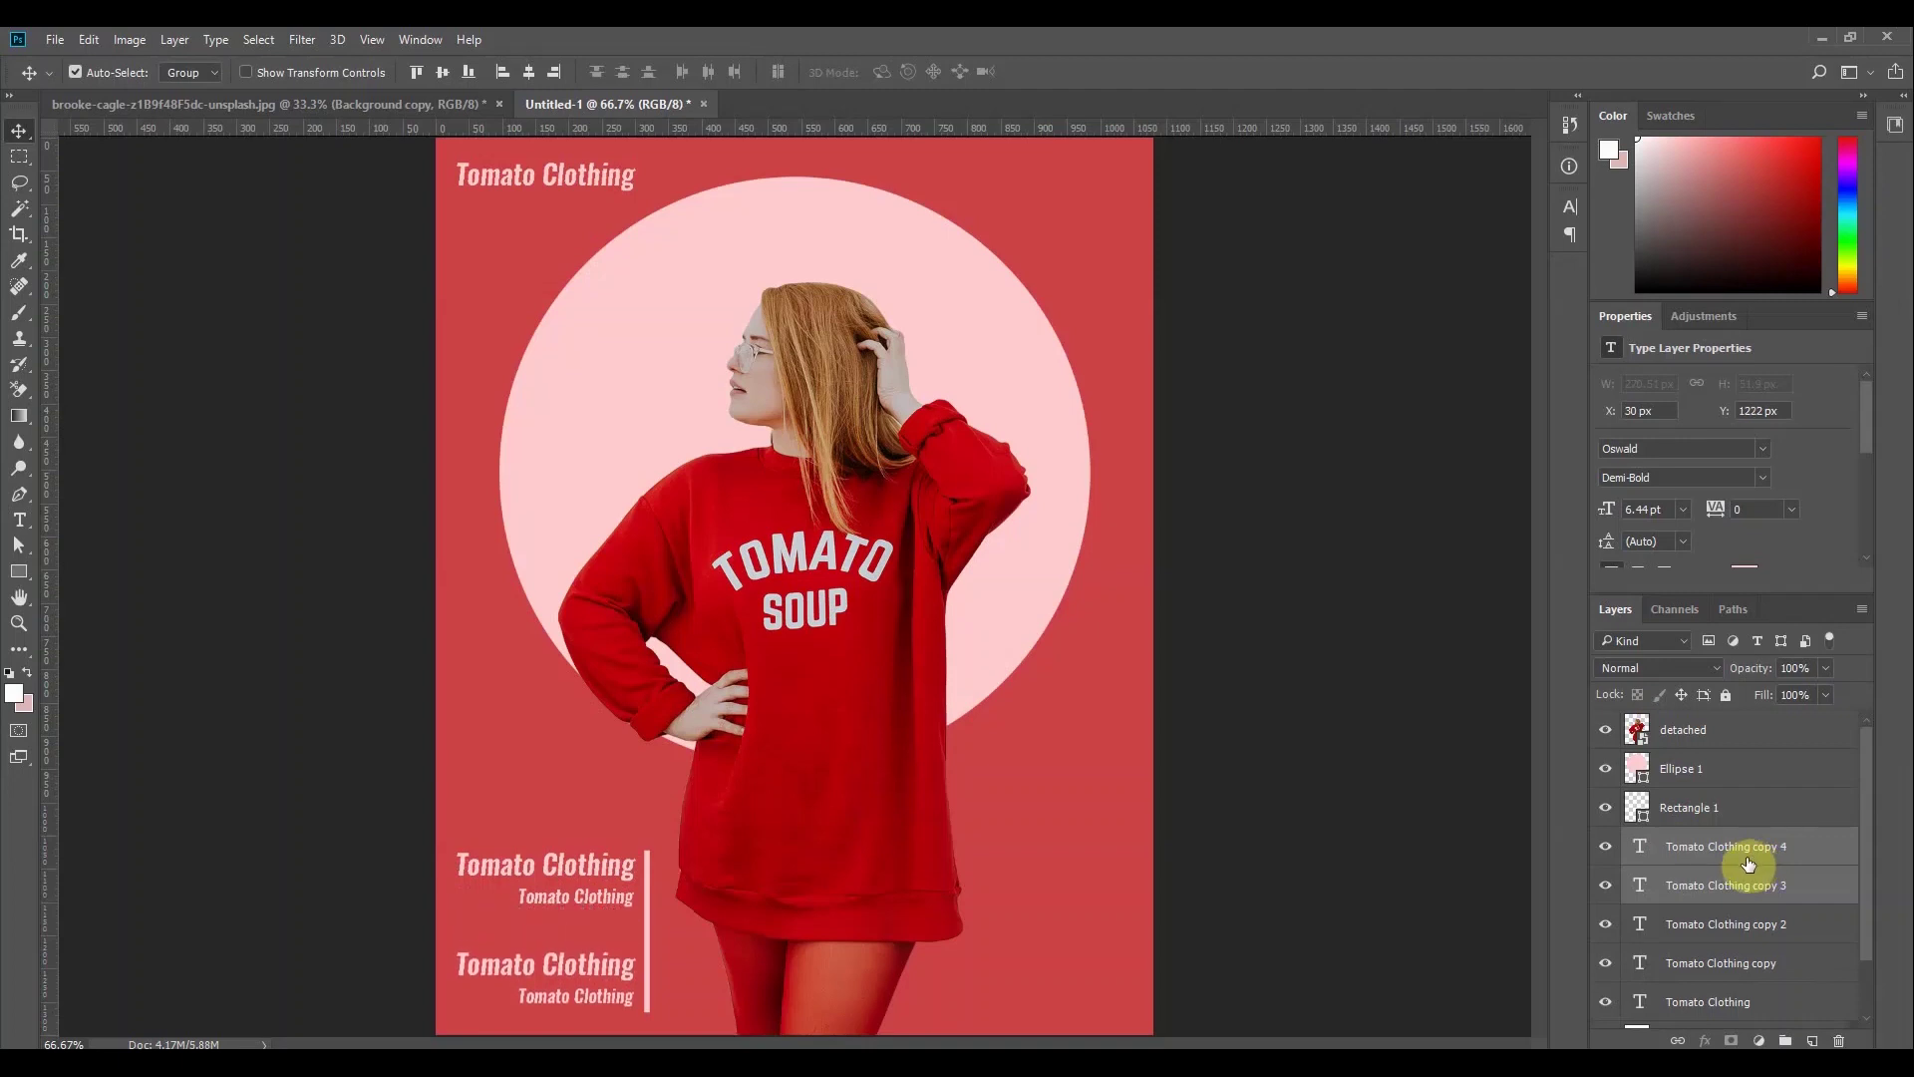
click(1069, 812)
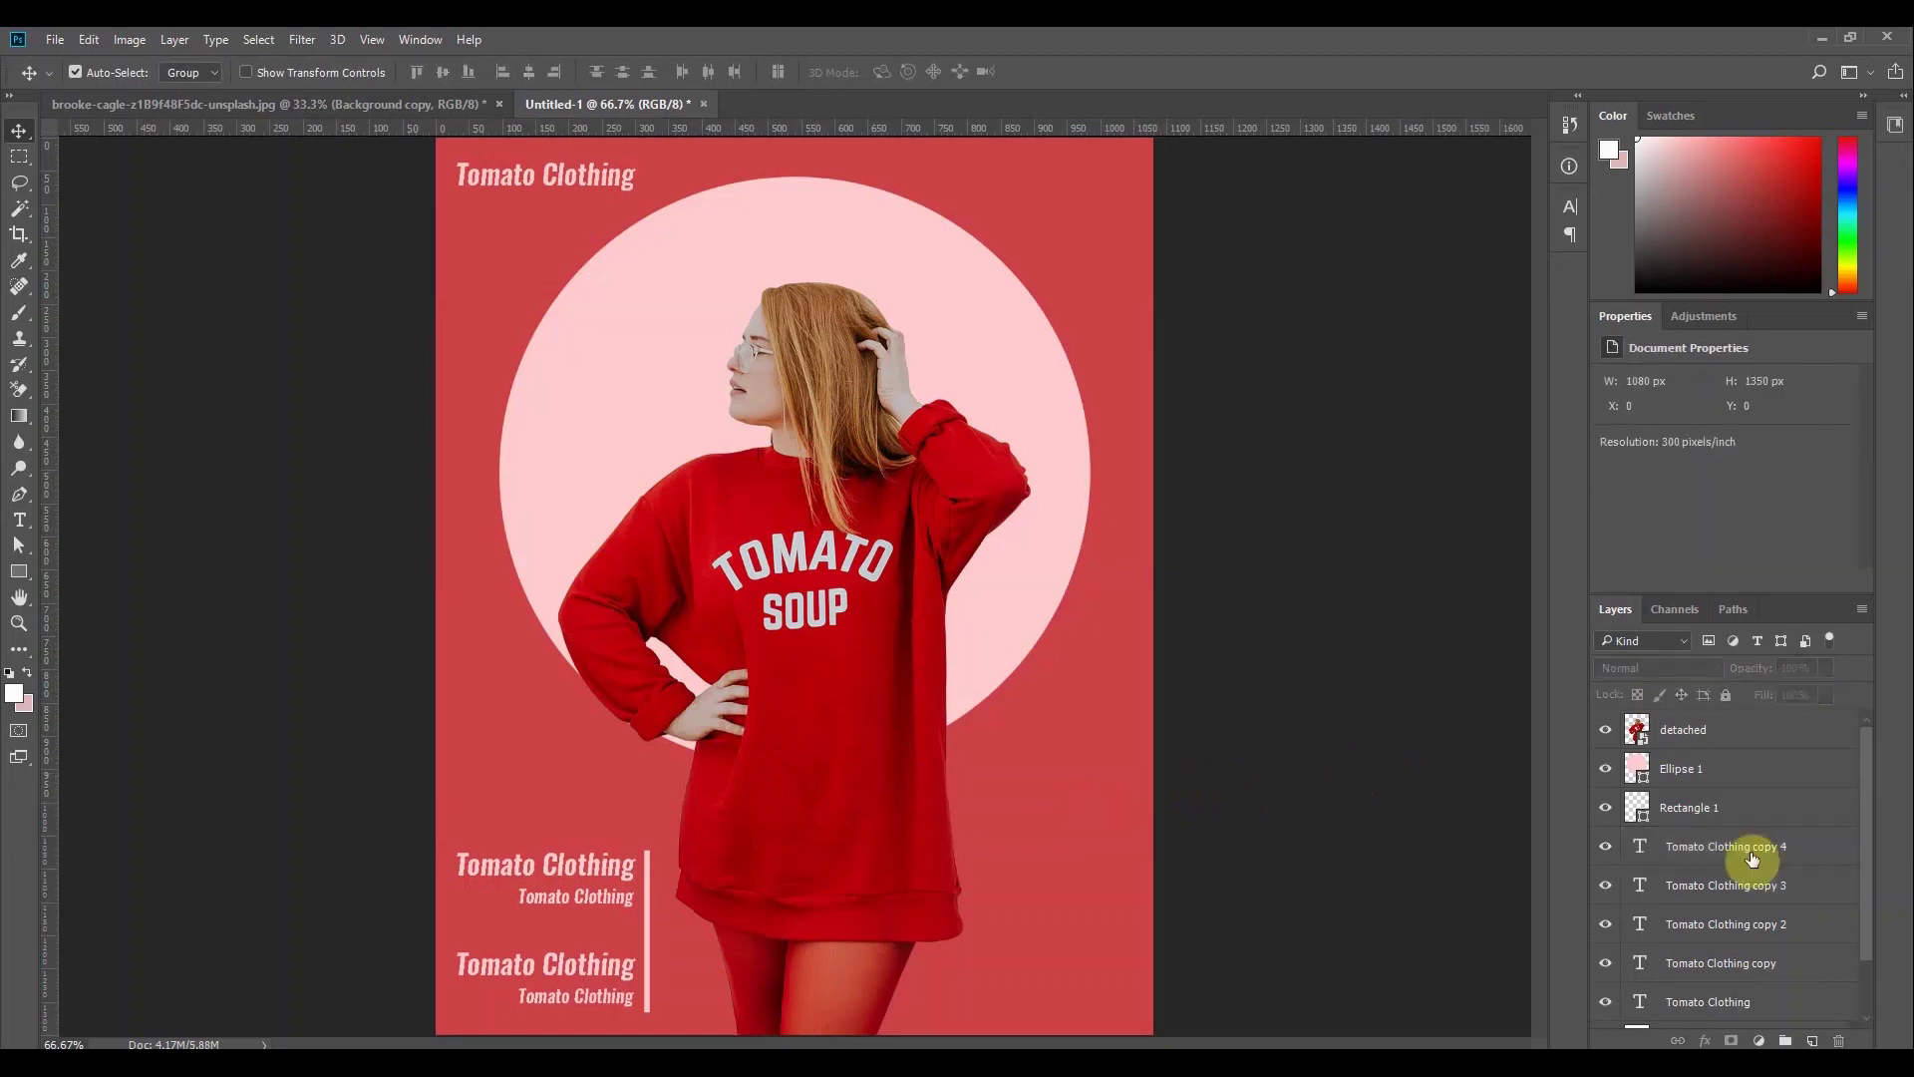
Group the four lower-left "Tomato Clothing" text layers and add the Rectangle 1 line to the group
click(1754, 857)
scroll(1740, 898, down, 1)
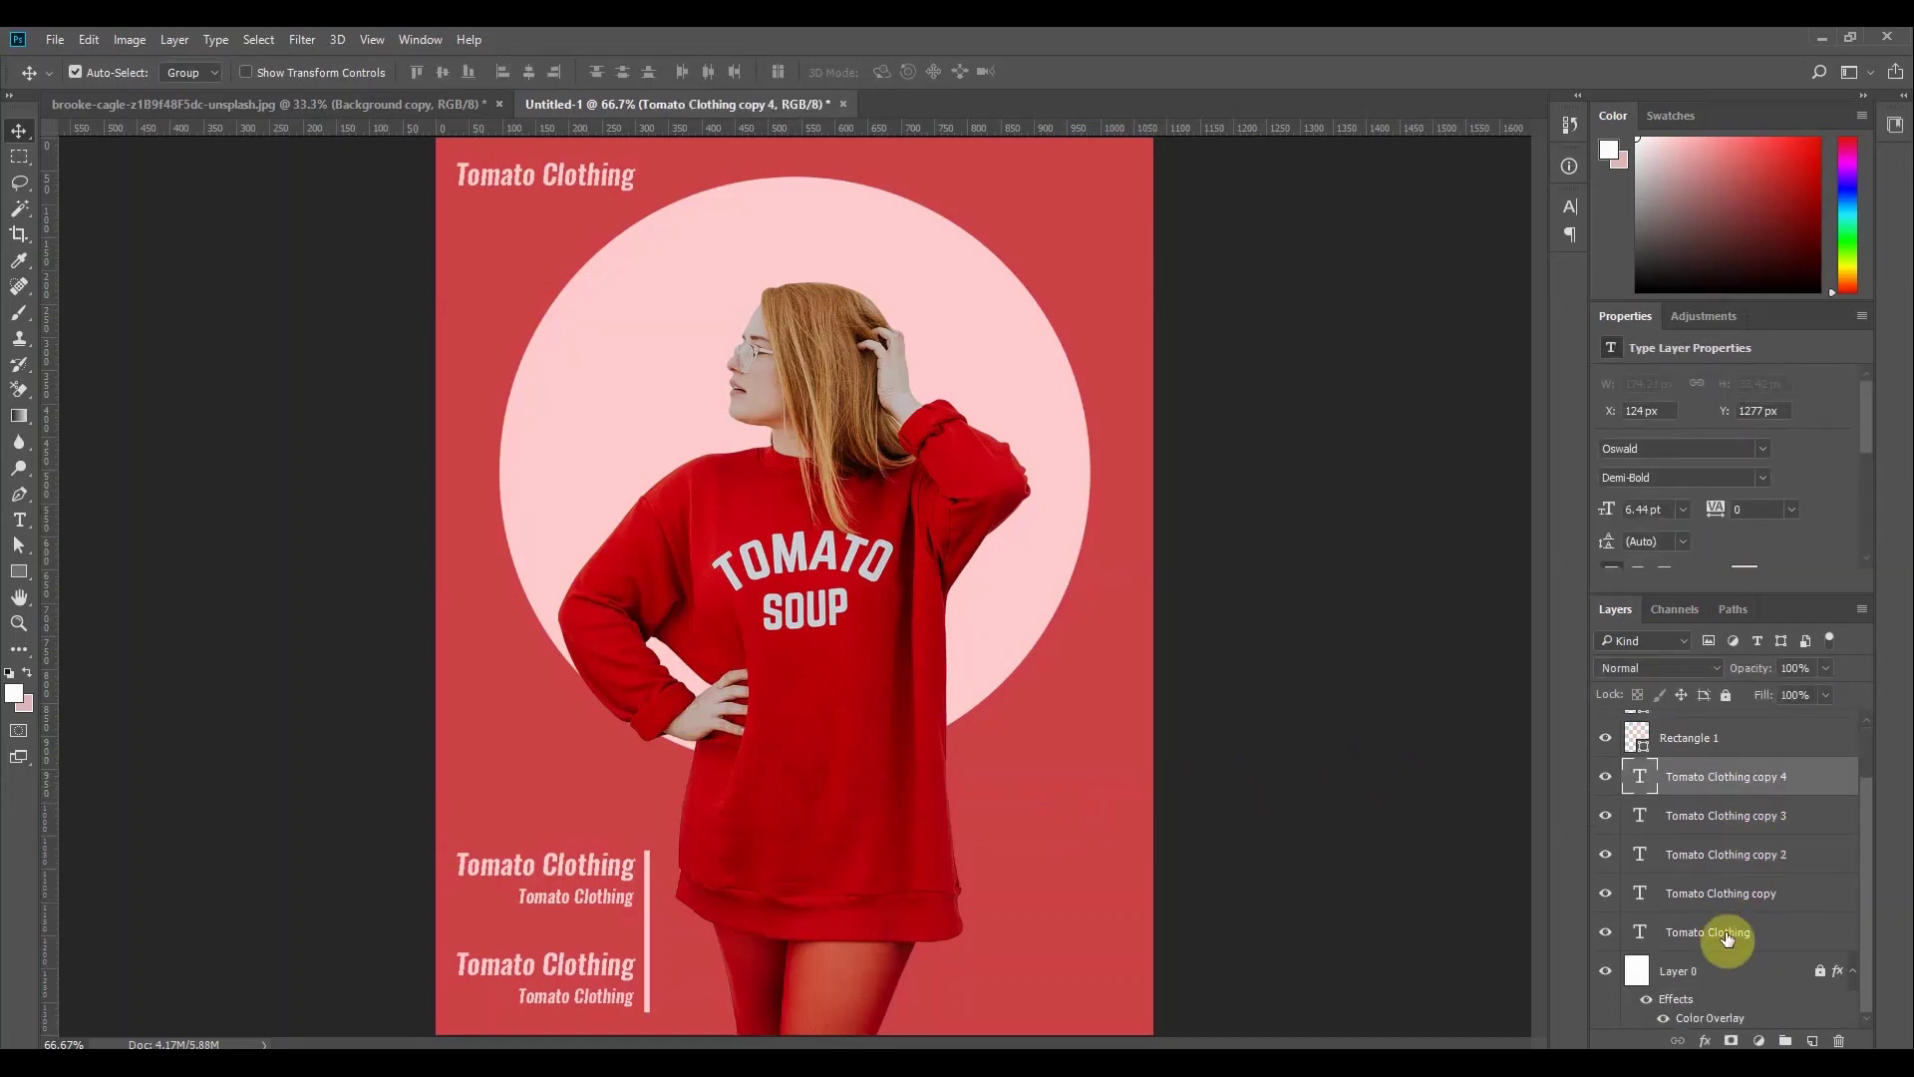
click(1727, 938)
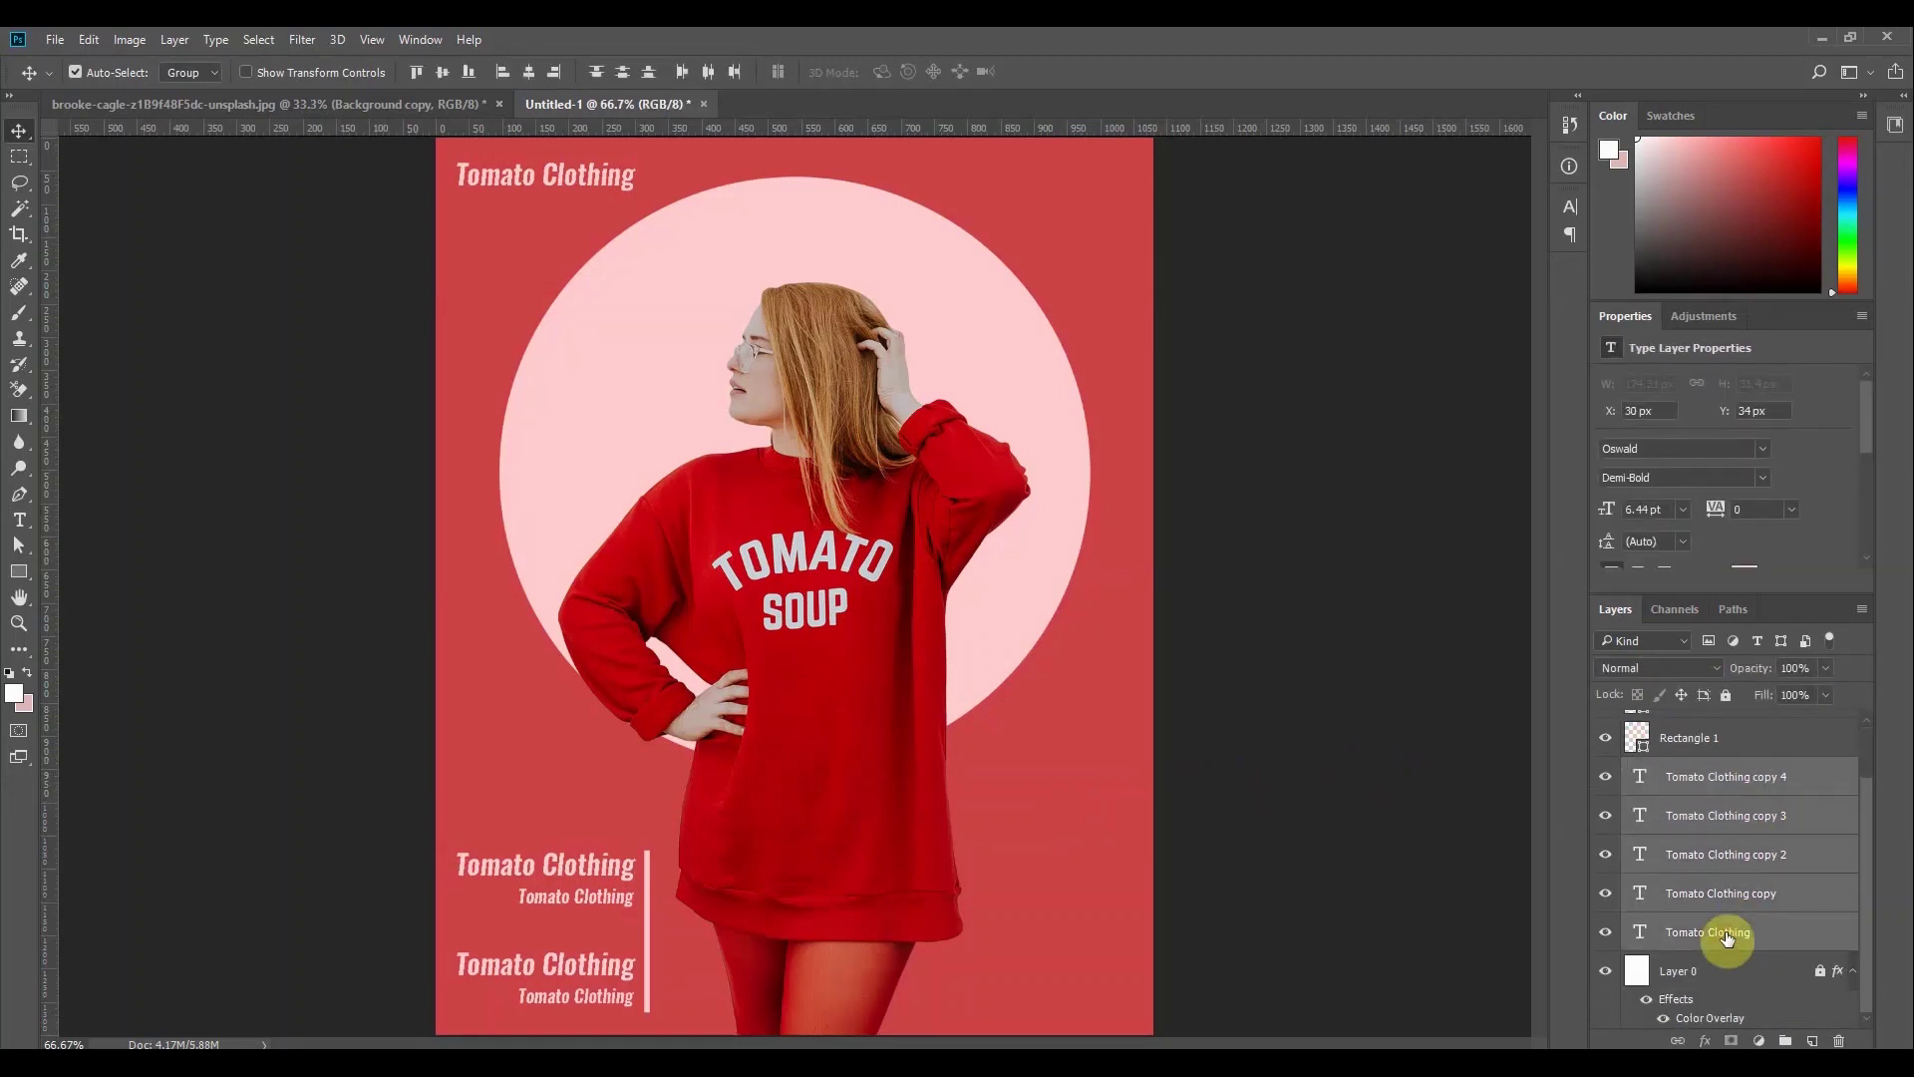
click(1727, 903)
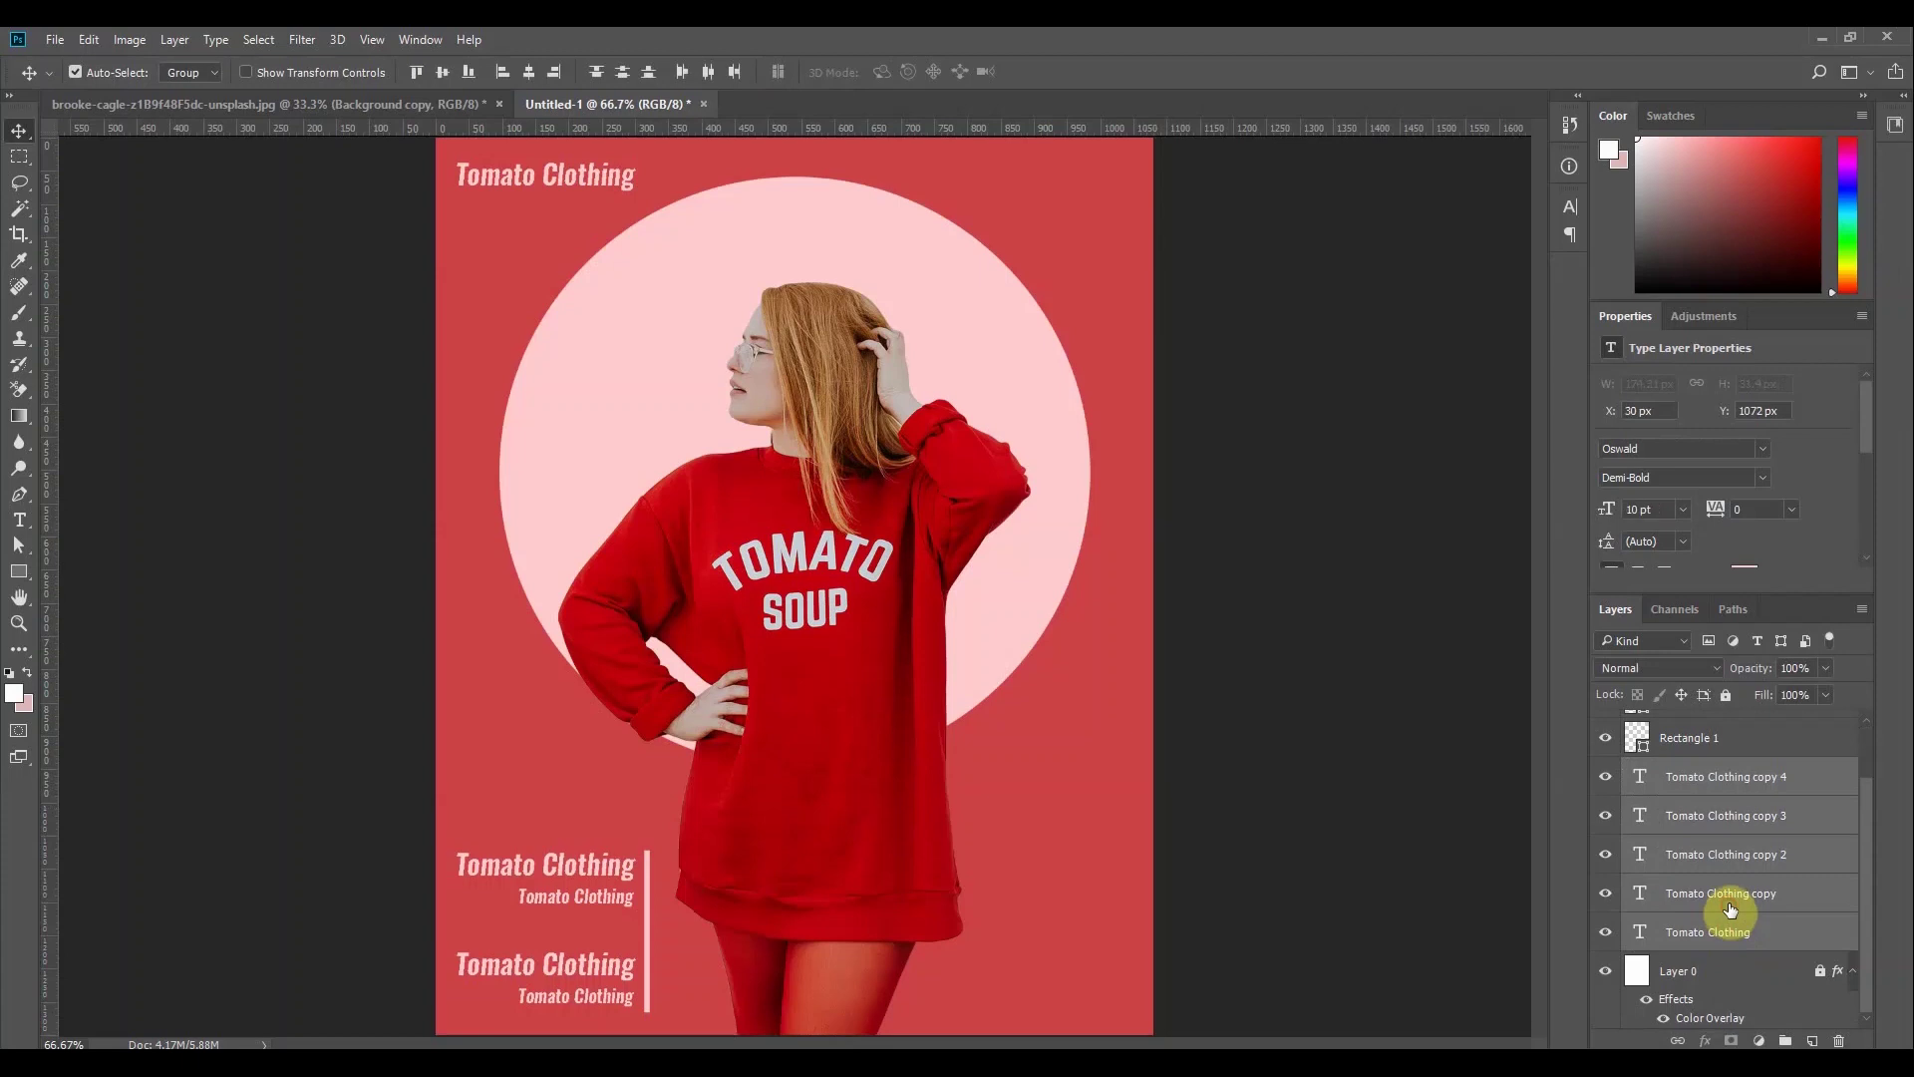
shift+click(1738, 777)
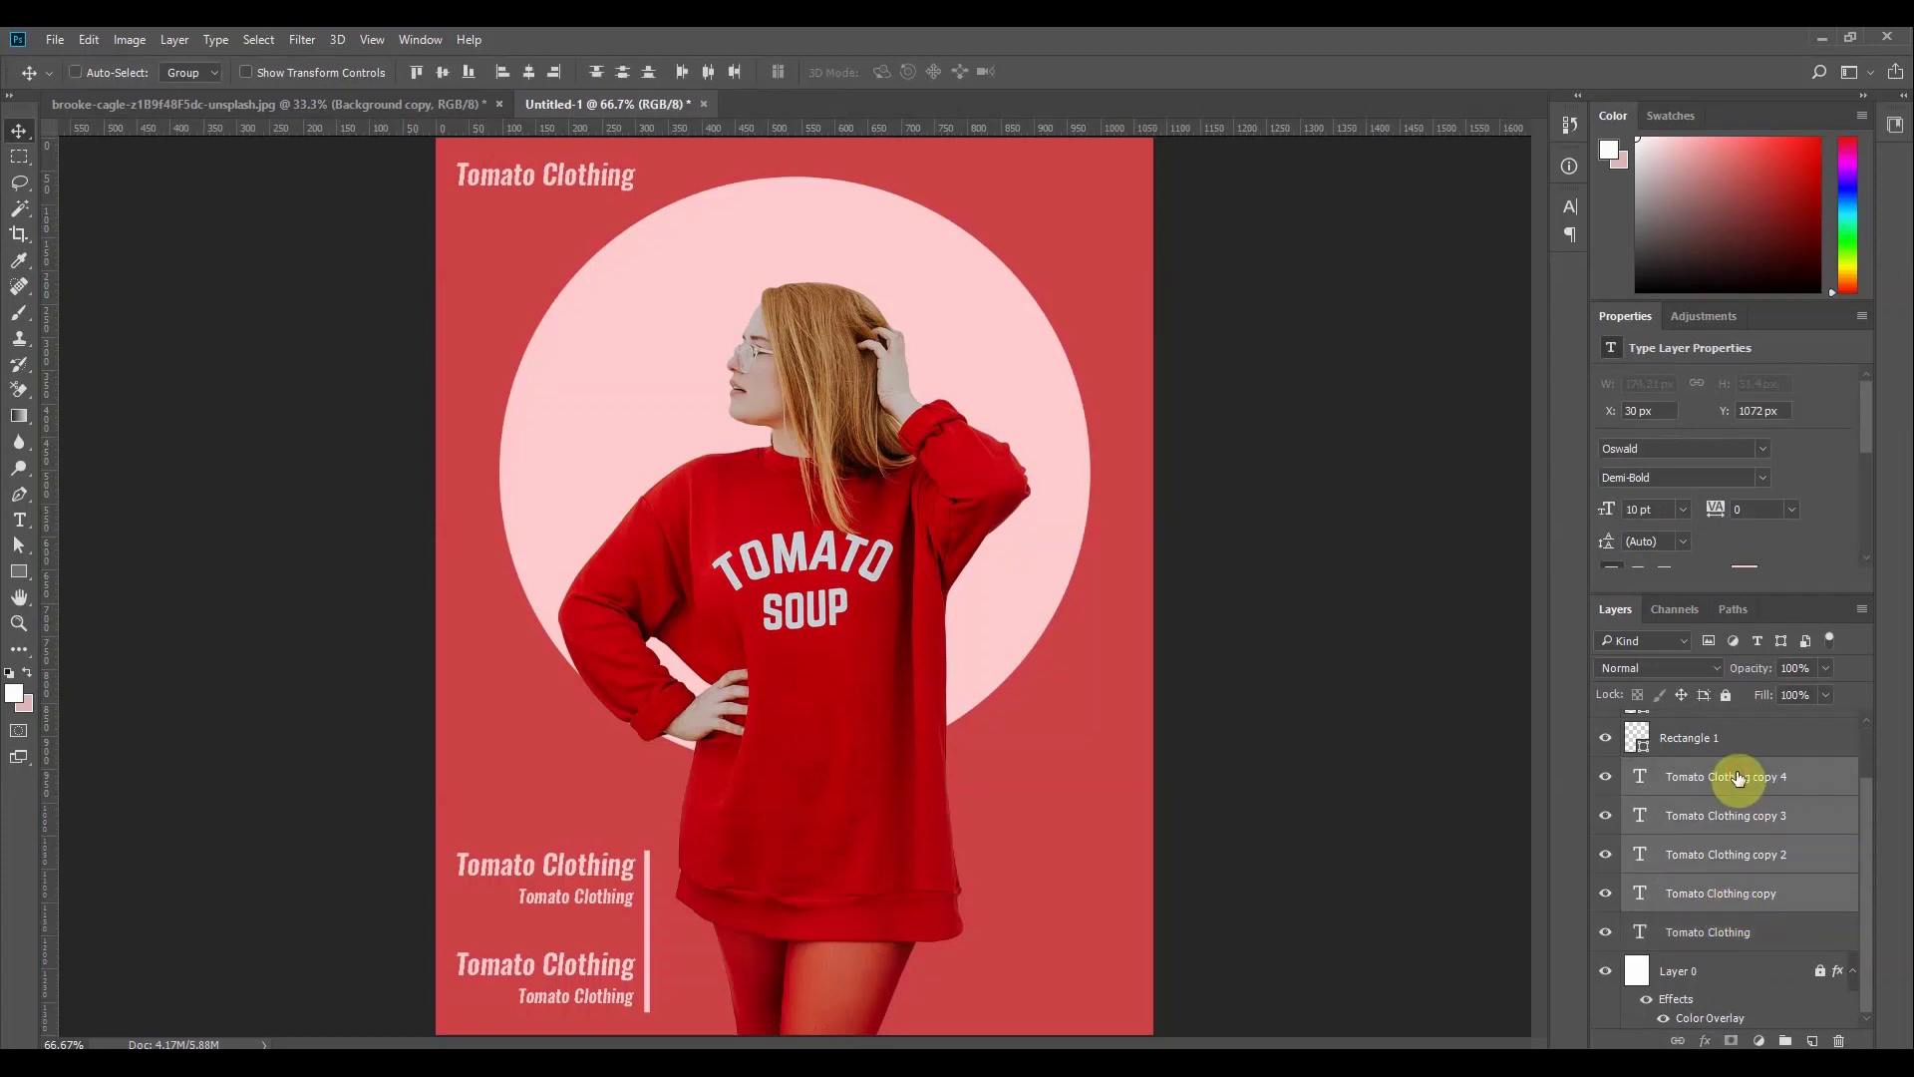
key(ctrl+g)
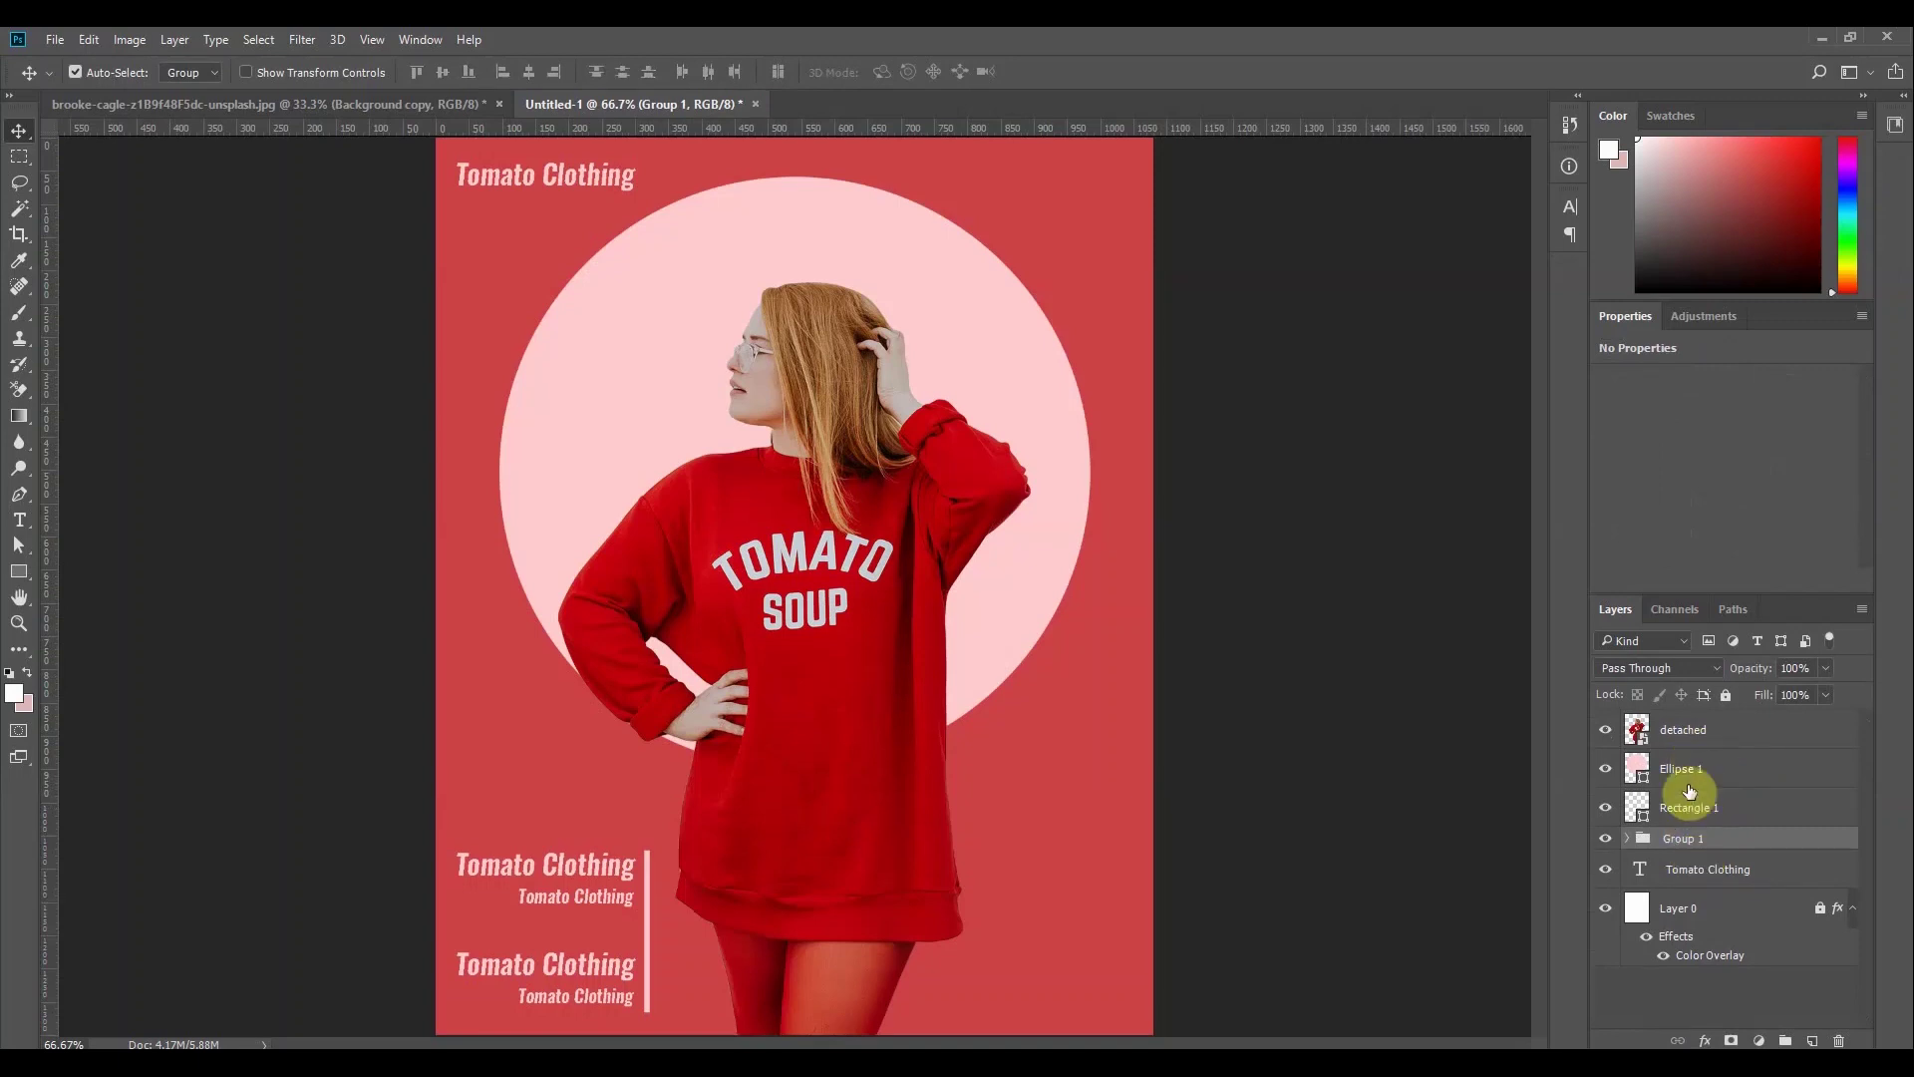
click(1686, 815)
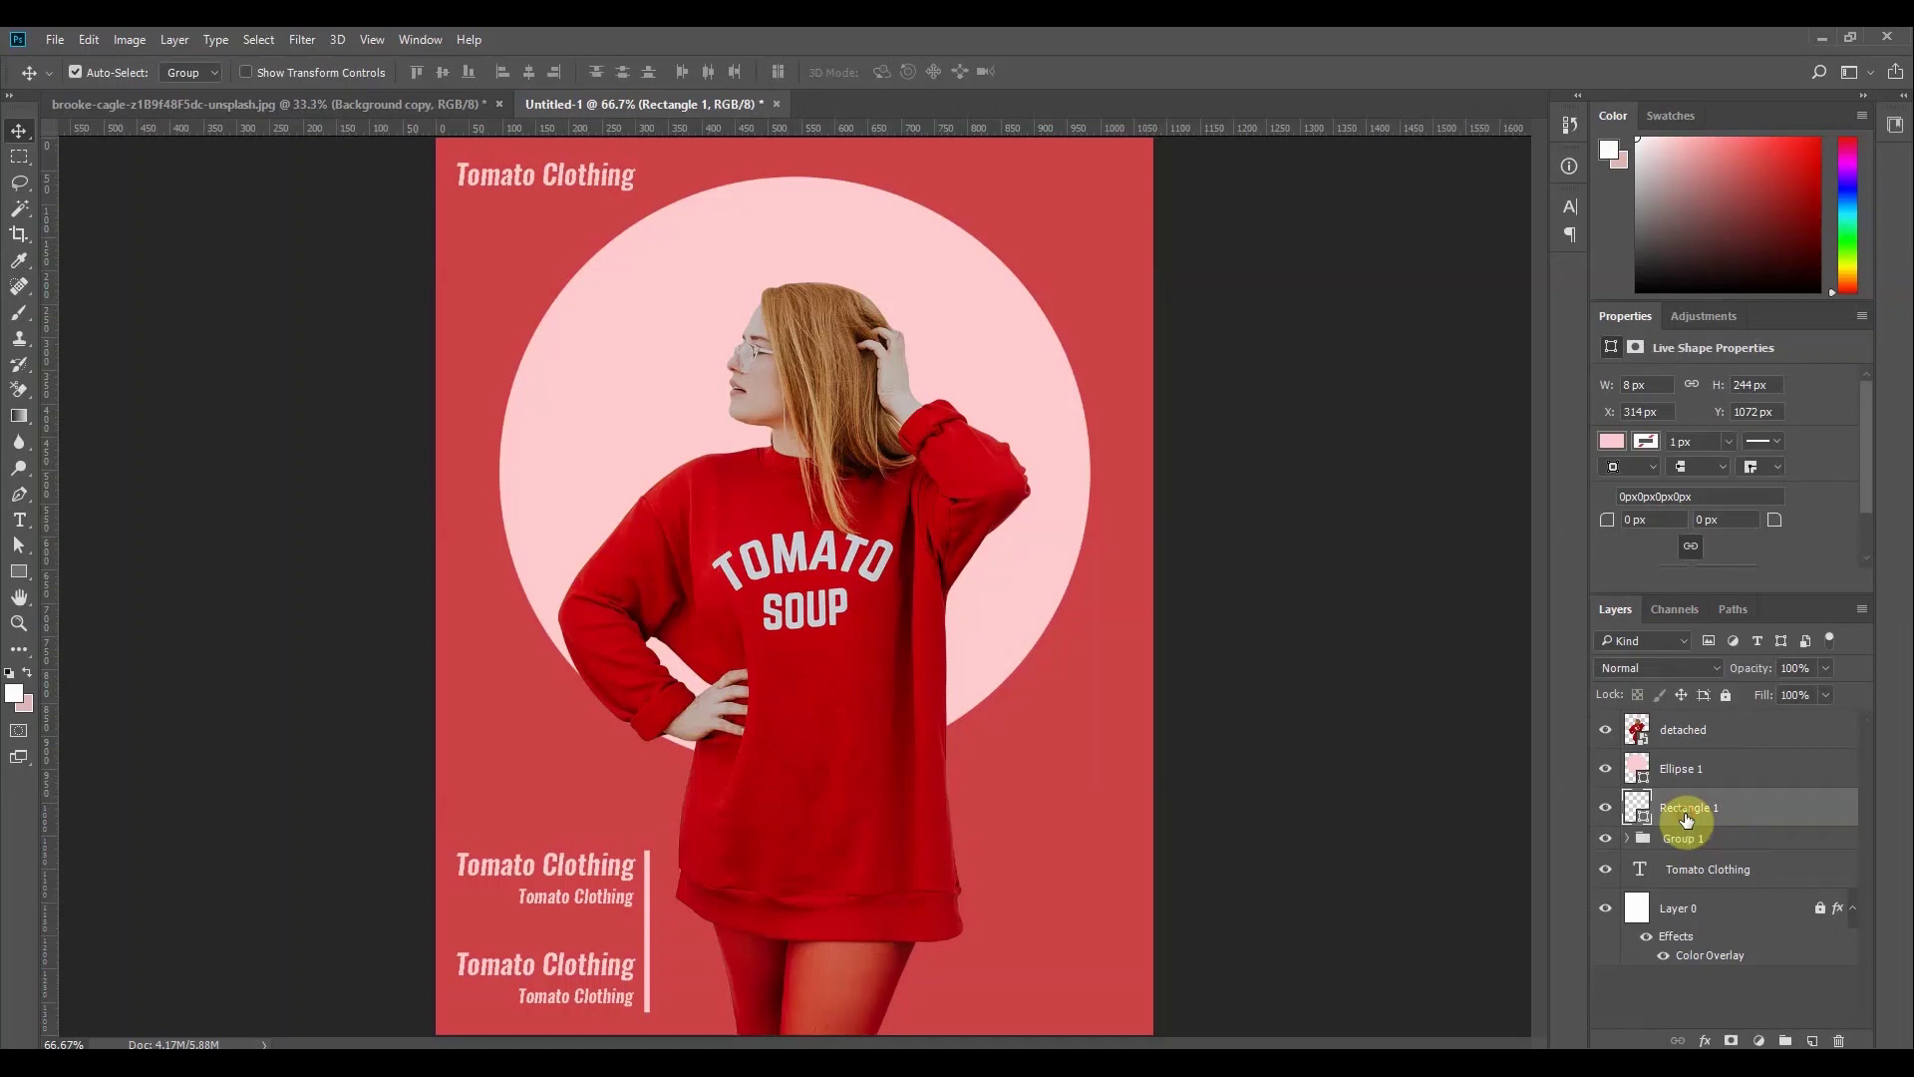
drag(1686, 820, 1688, 841)
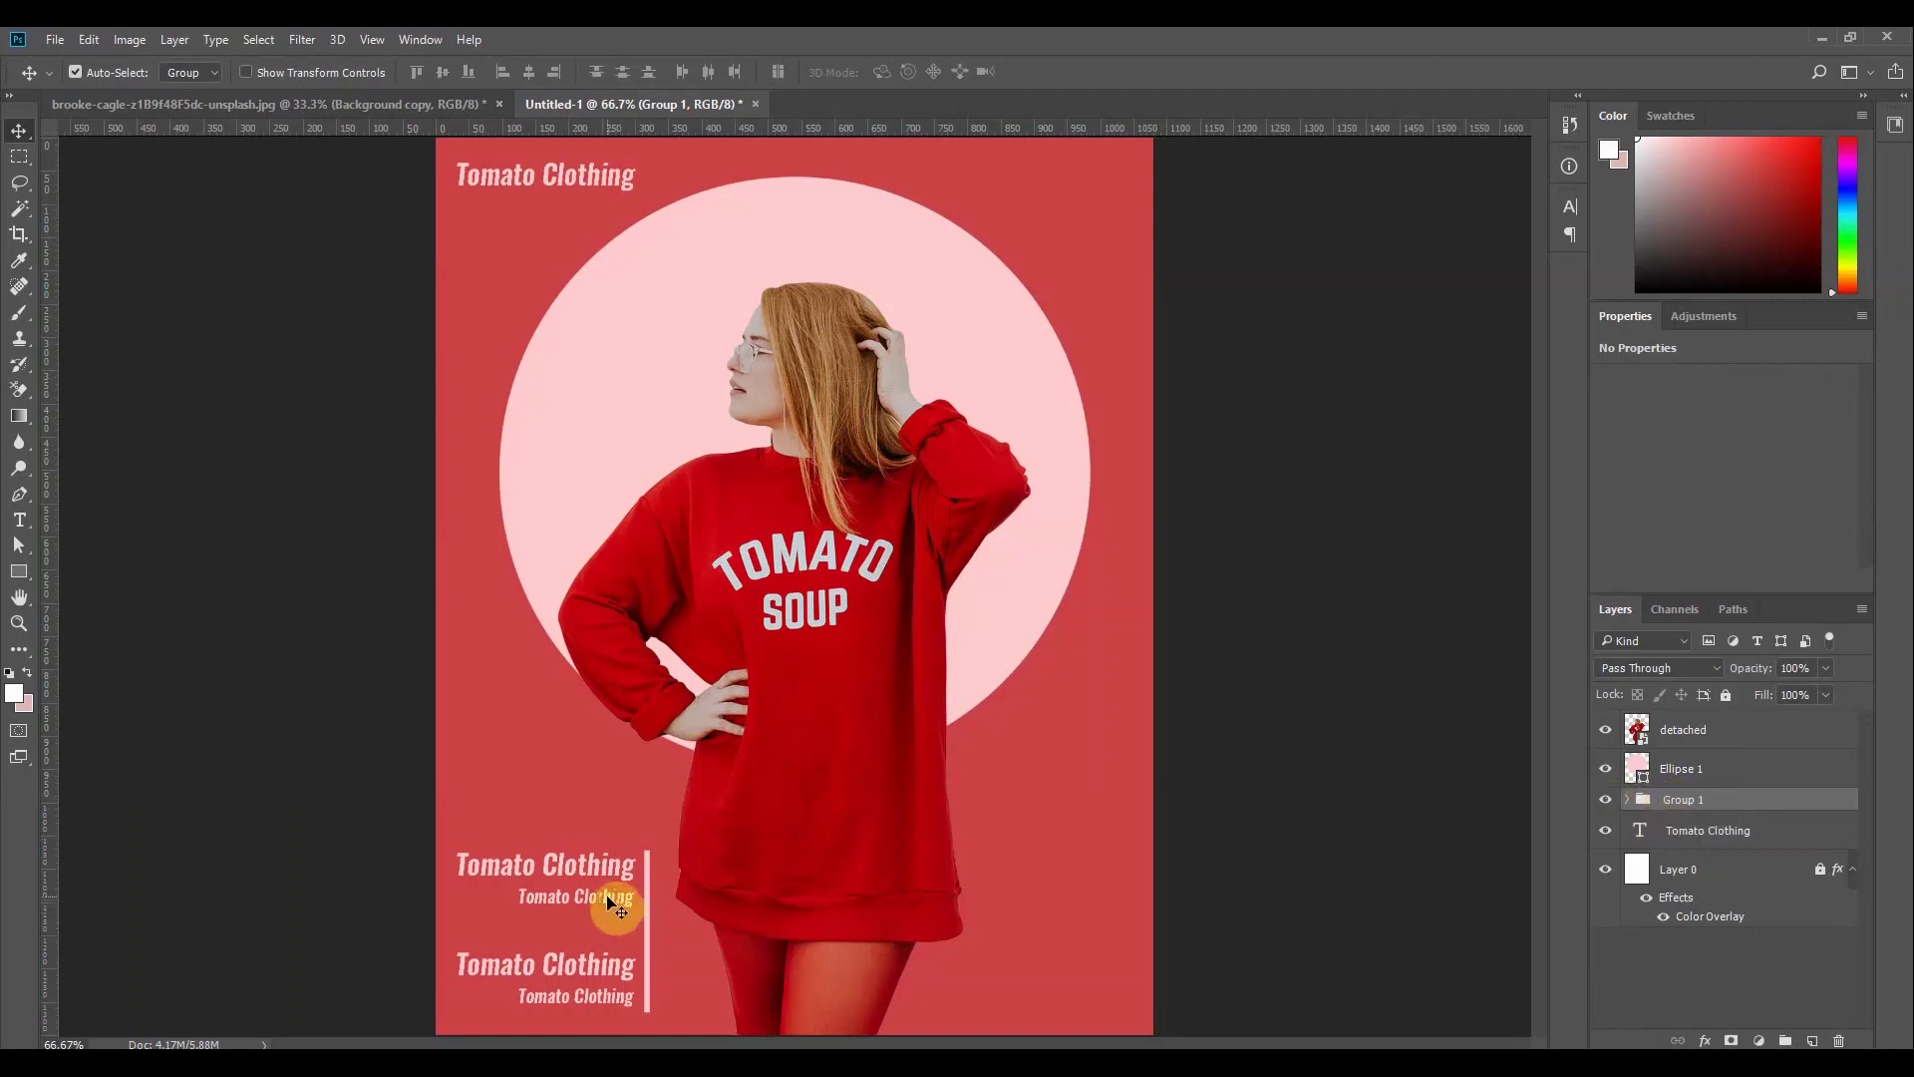
Place a copy of the text group to the model's lower right, scaled down so its line is about 193 px tall
drag(611, 903, 1087, 781)
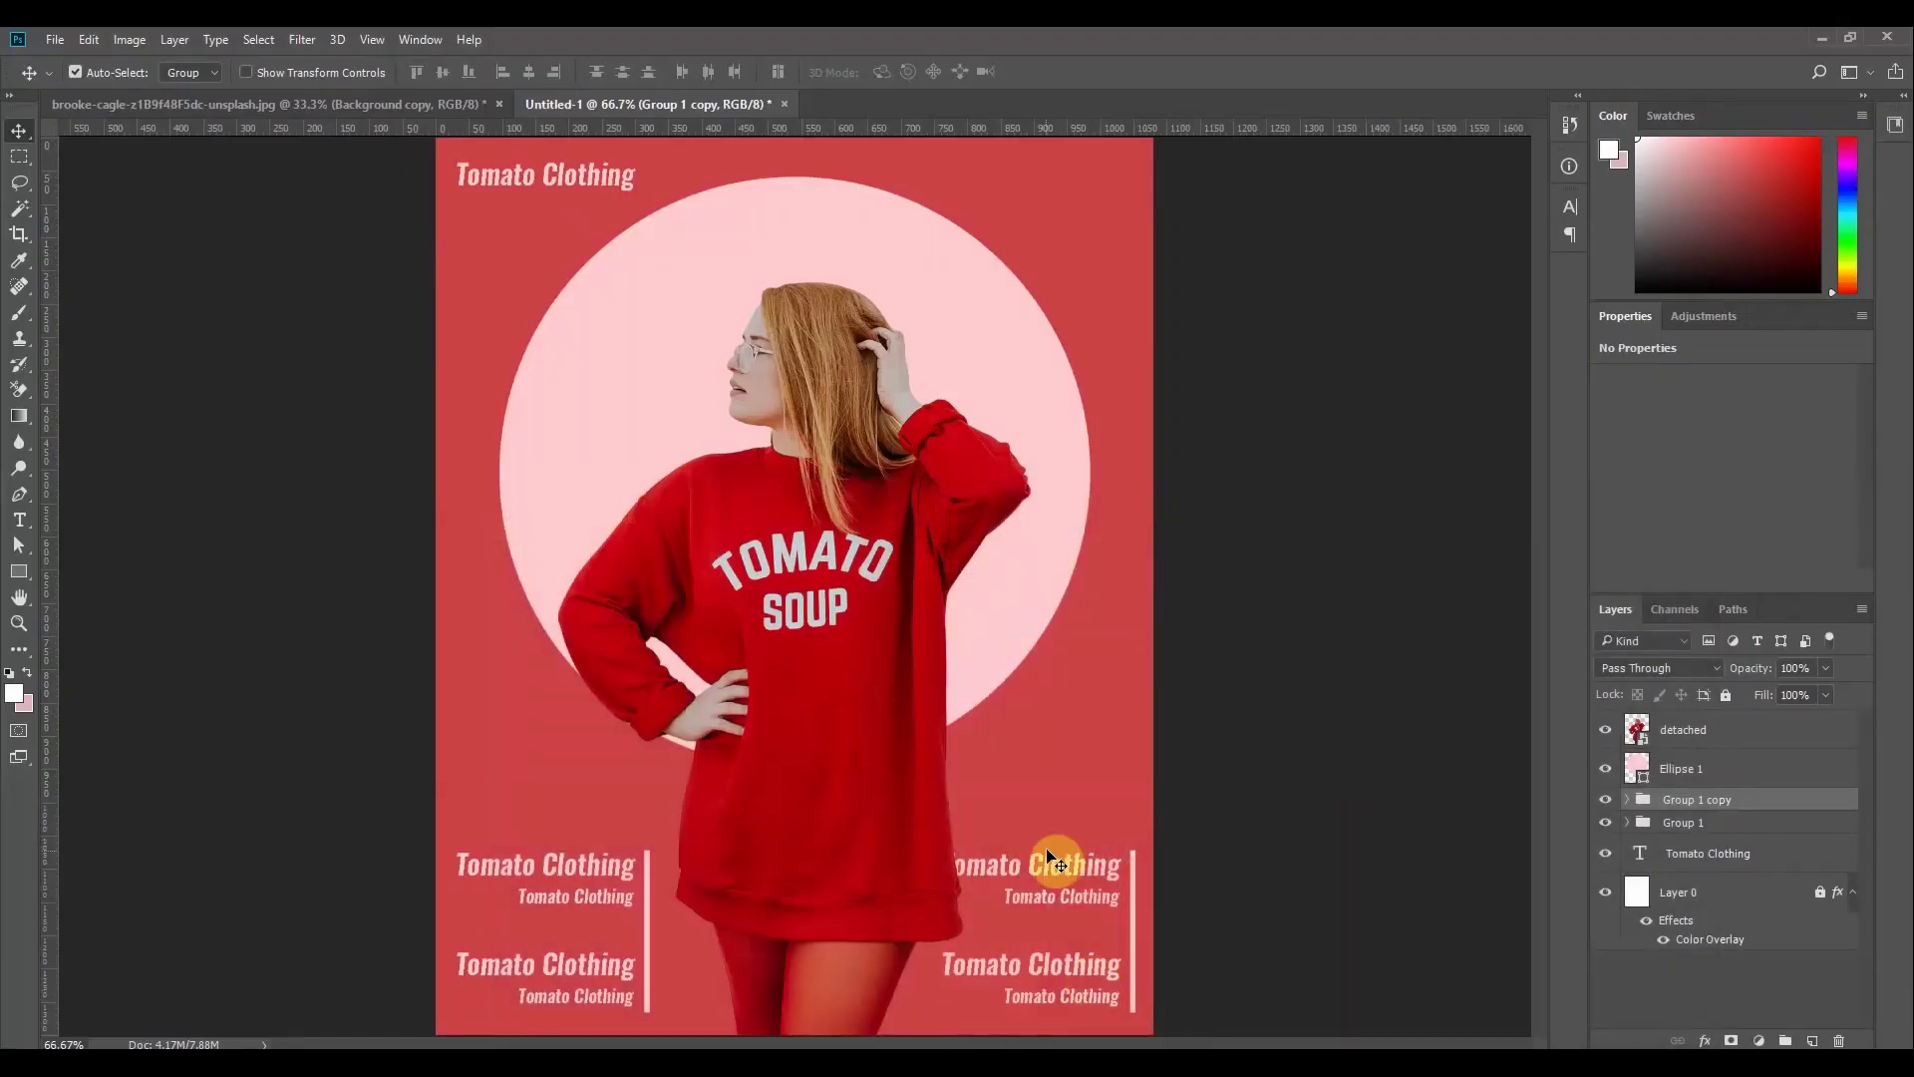
drag(1046, 854, 1065, 793)
key(ctrl+t)
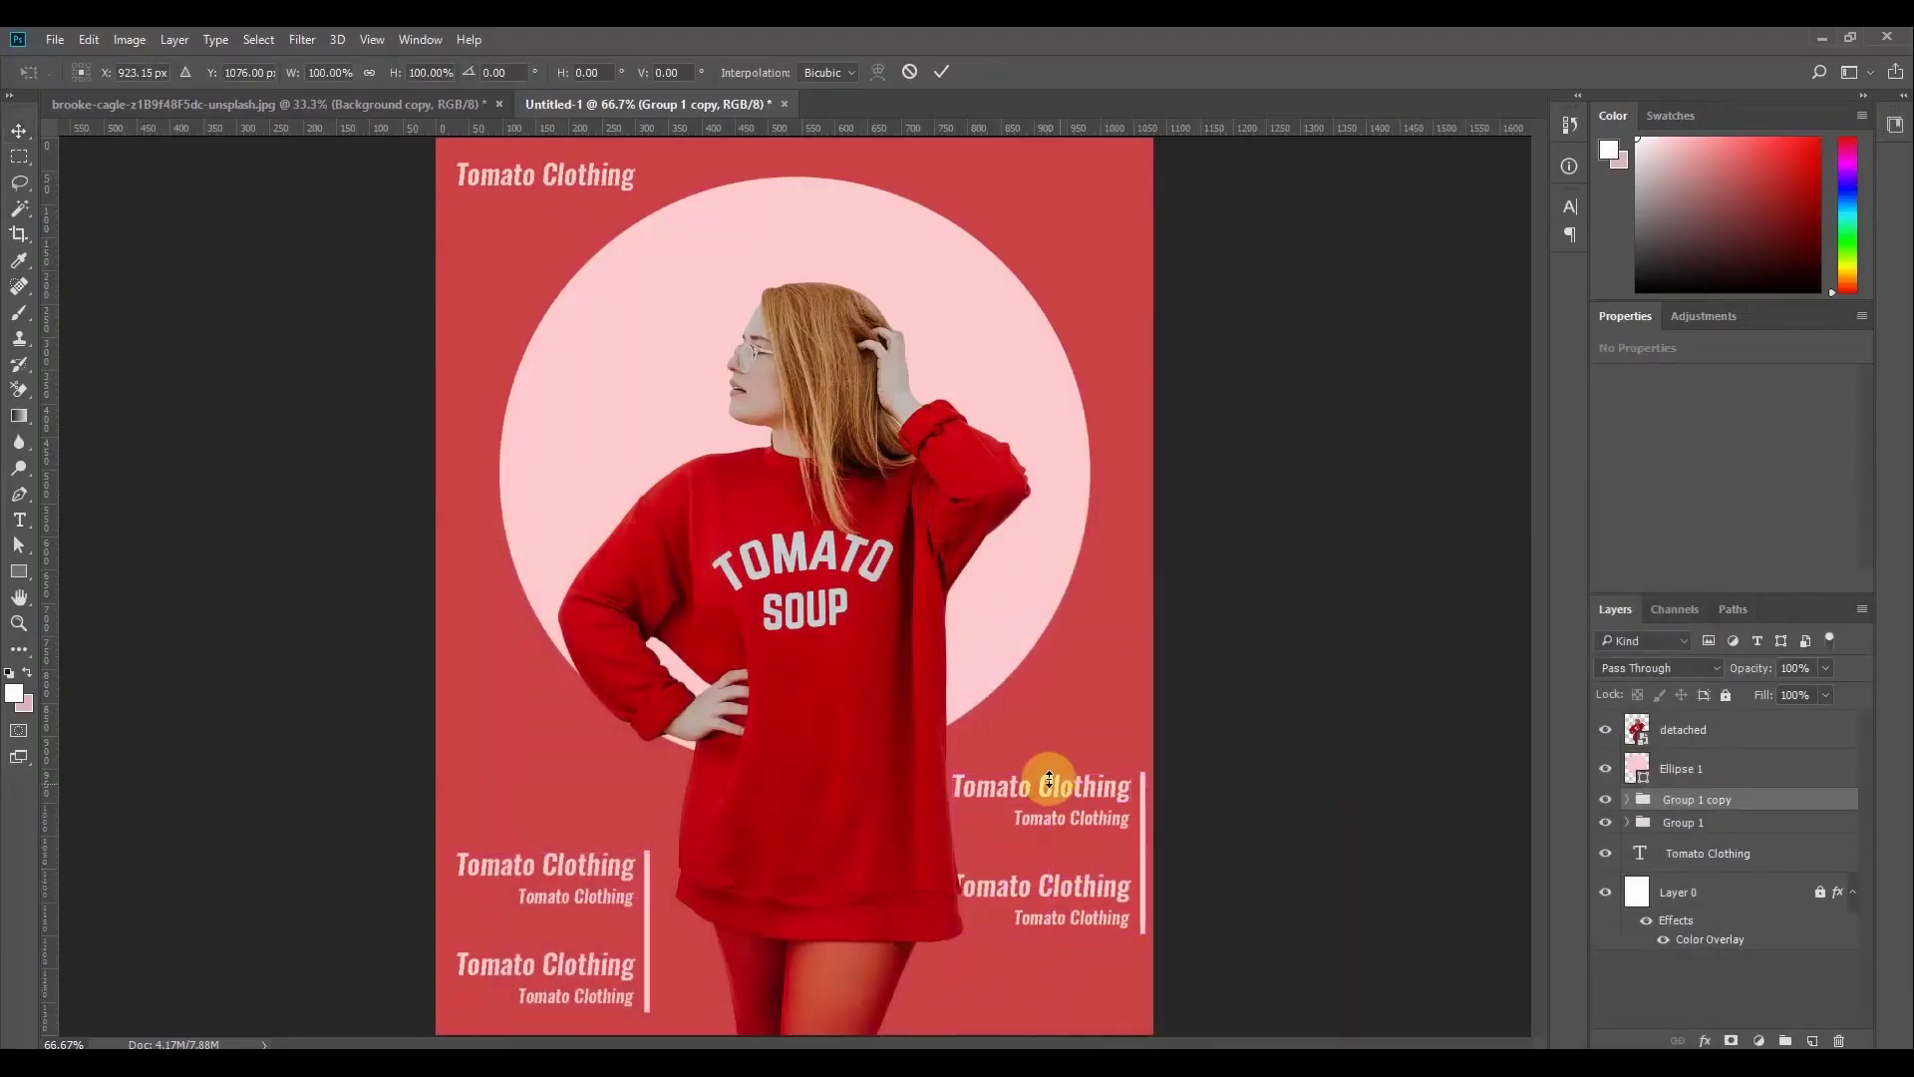
drag(954, 768, 1045, 775)
click(933, 72)
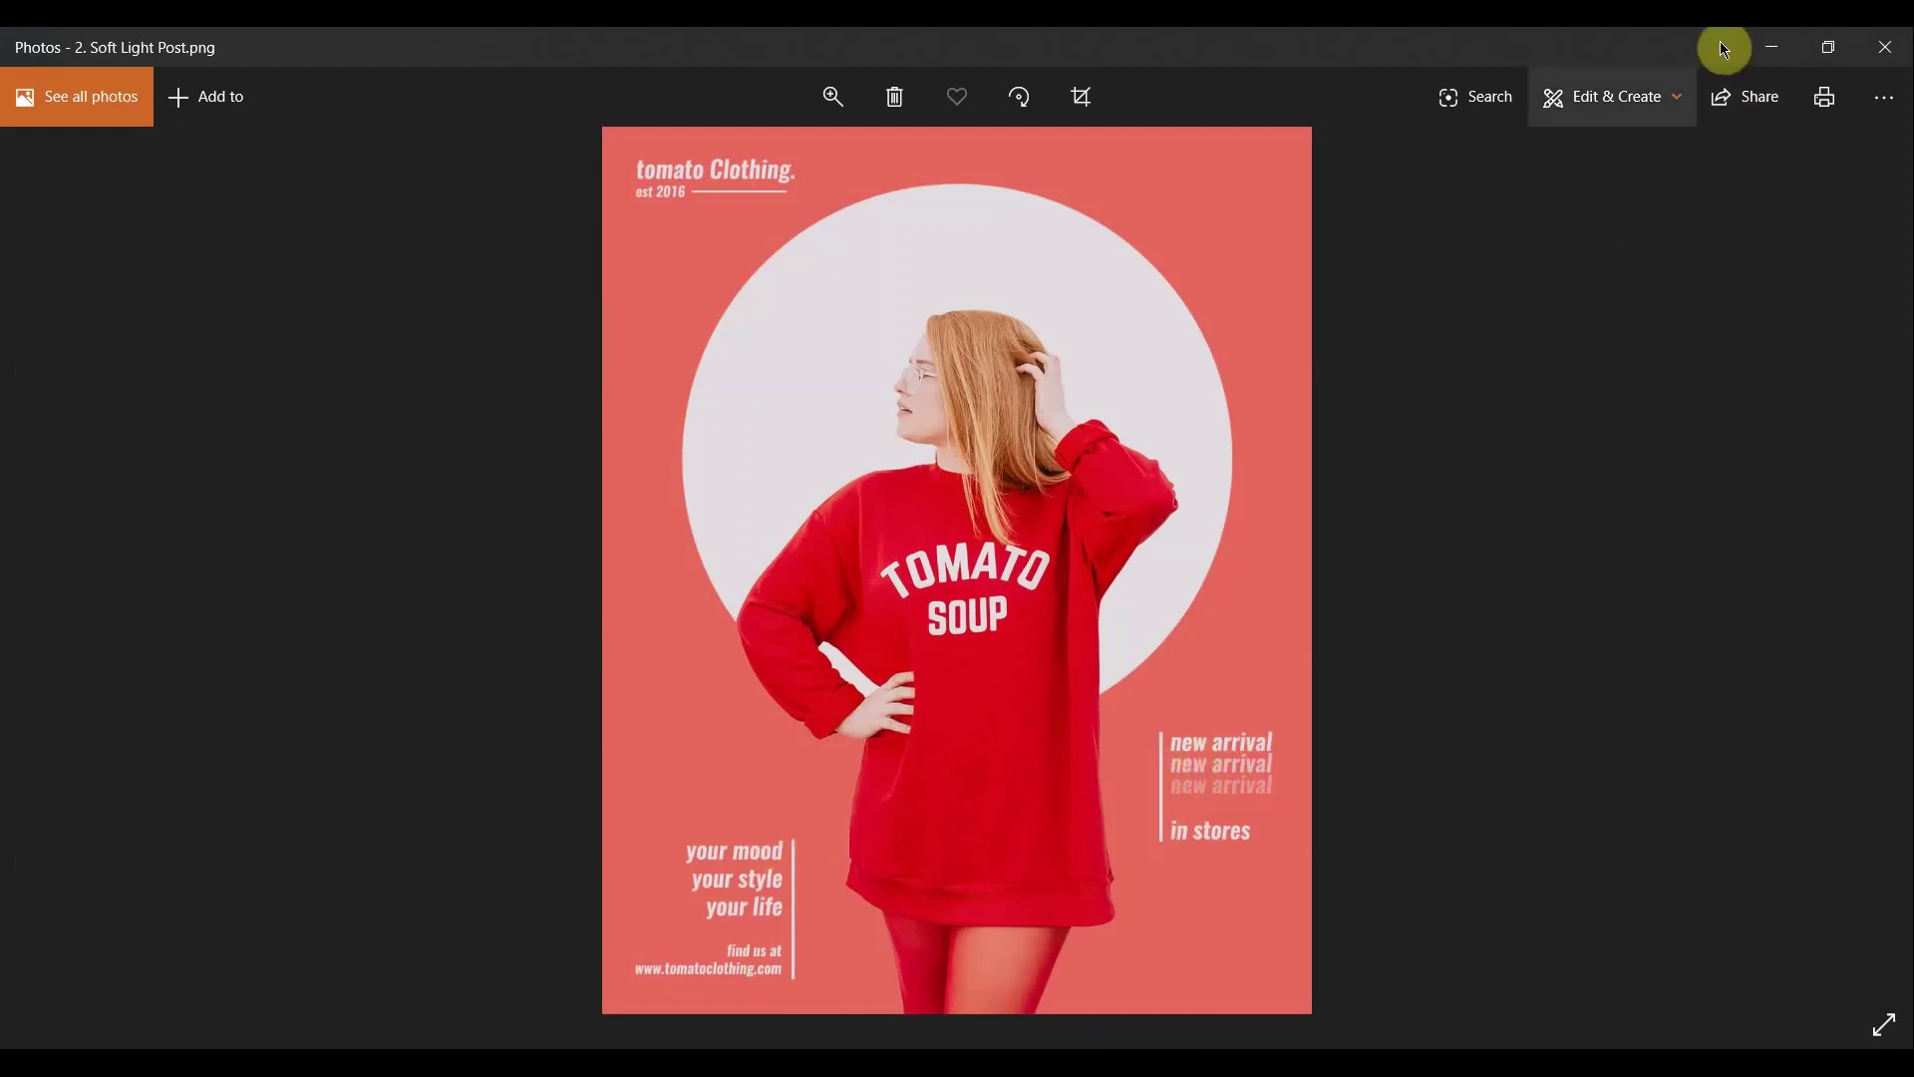
Return to Photoshop and ungroup the copied text group at the model's lower right
click(1773, 47)
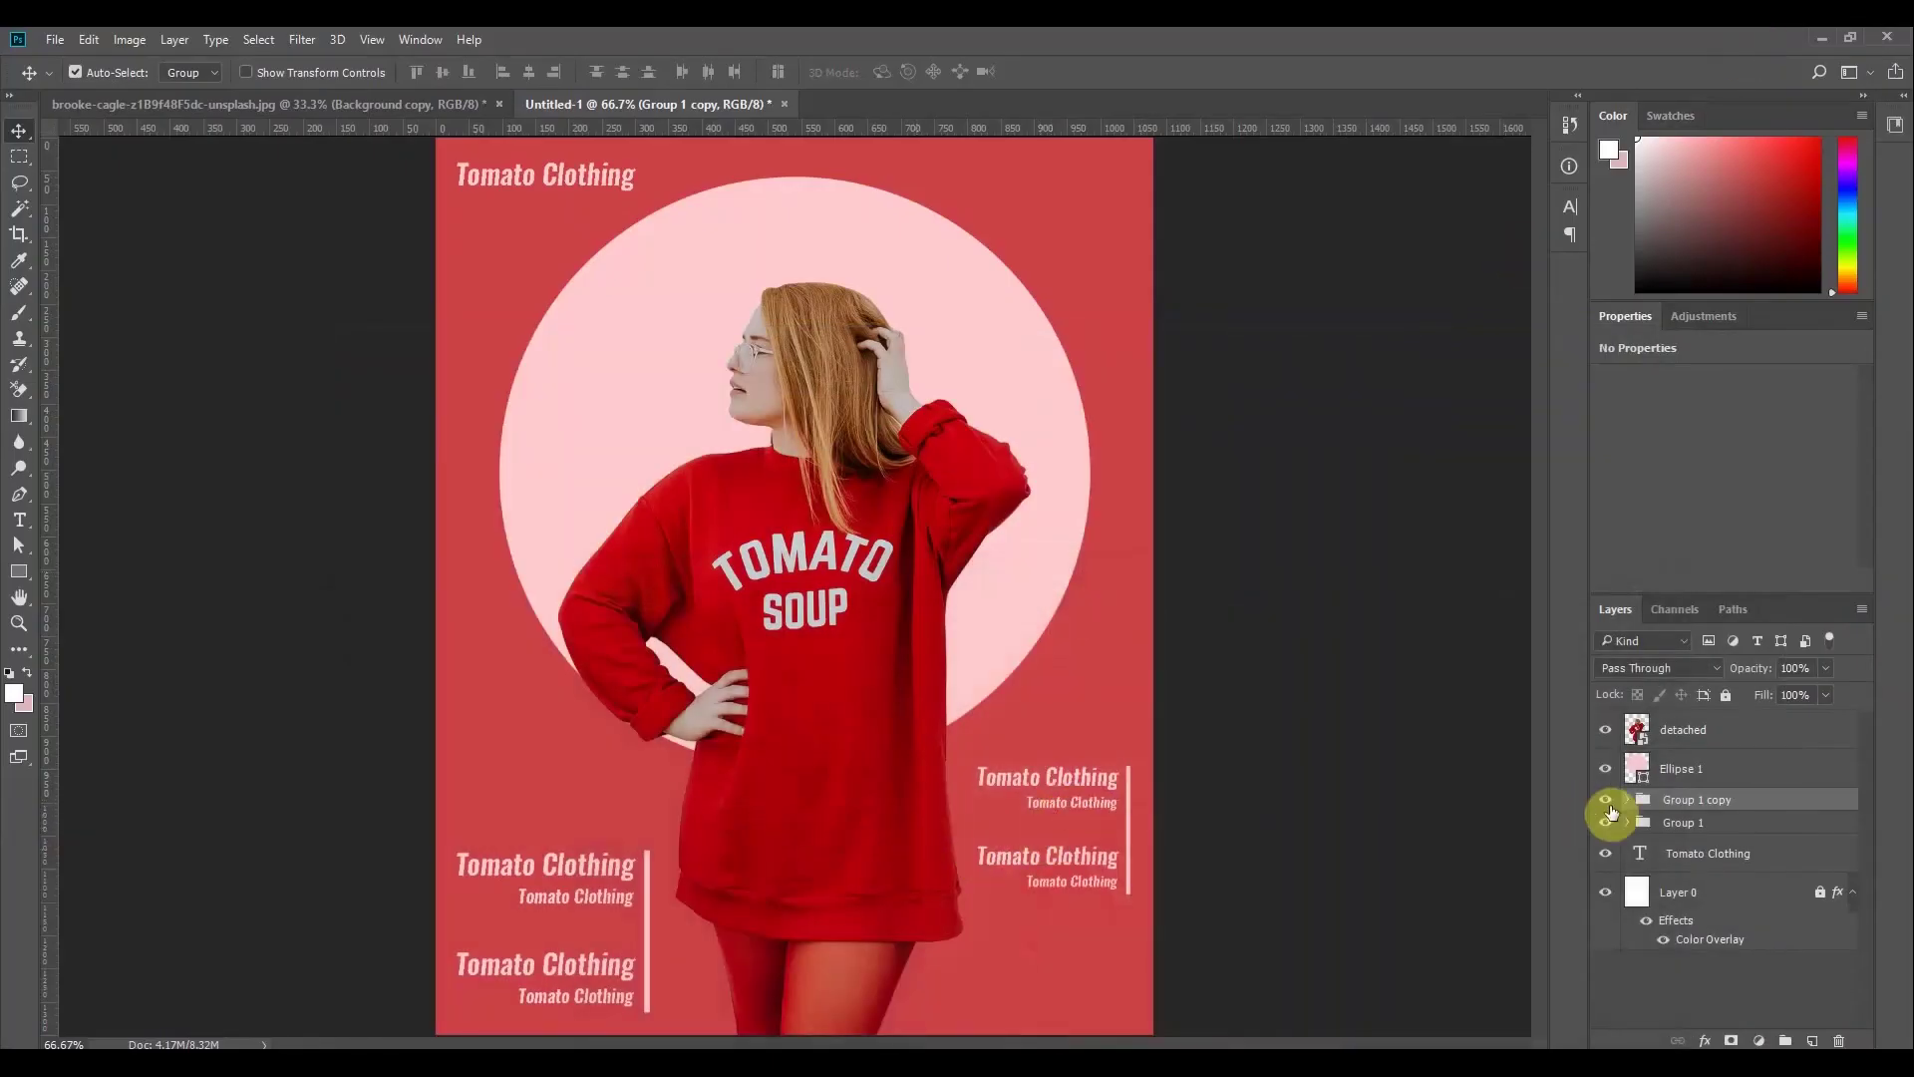
right_click(1720, 805)
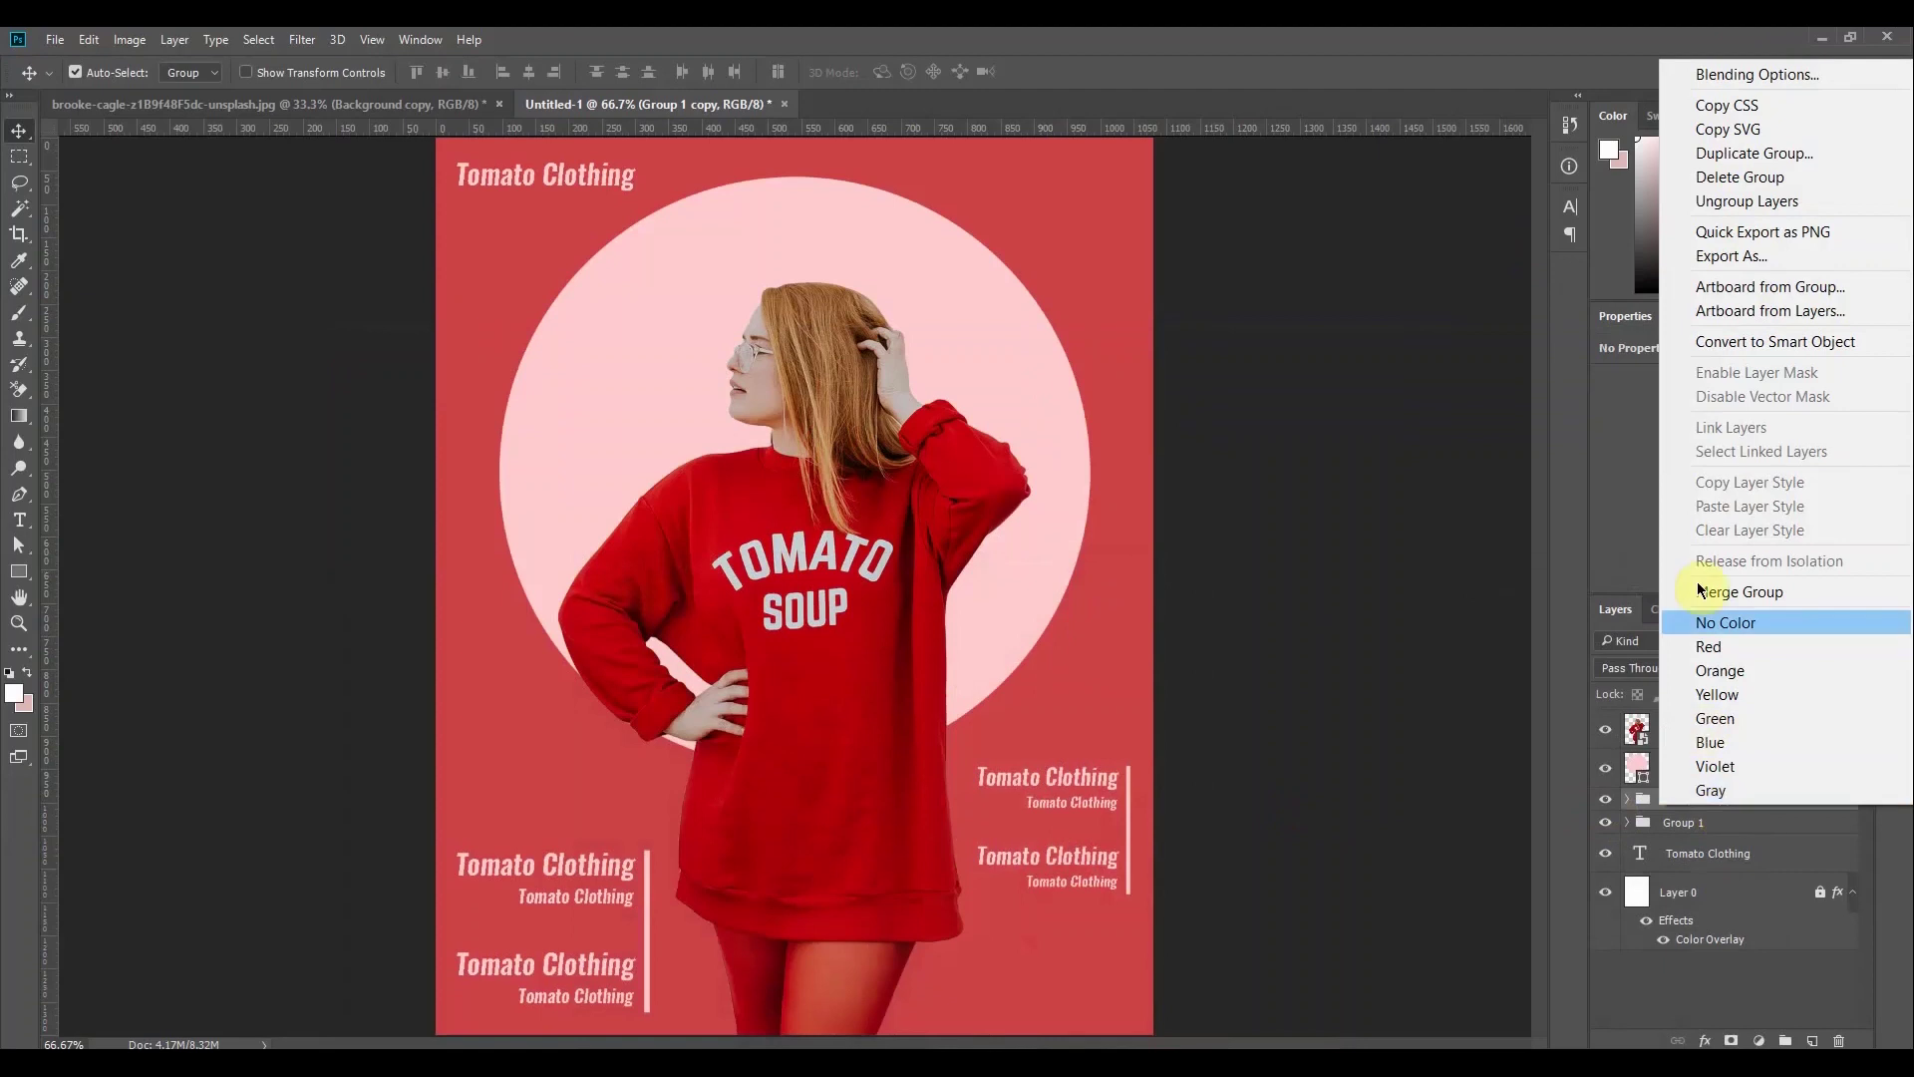
click(1734, 201)
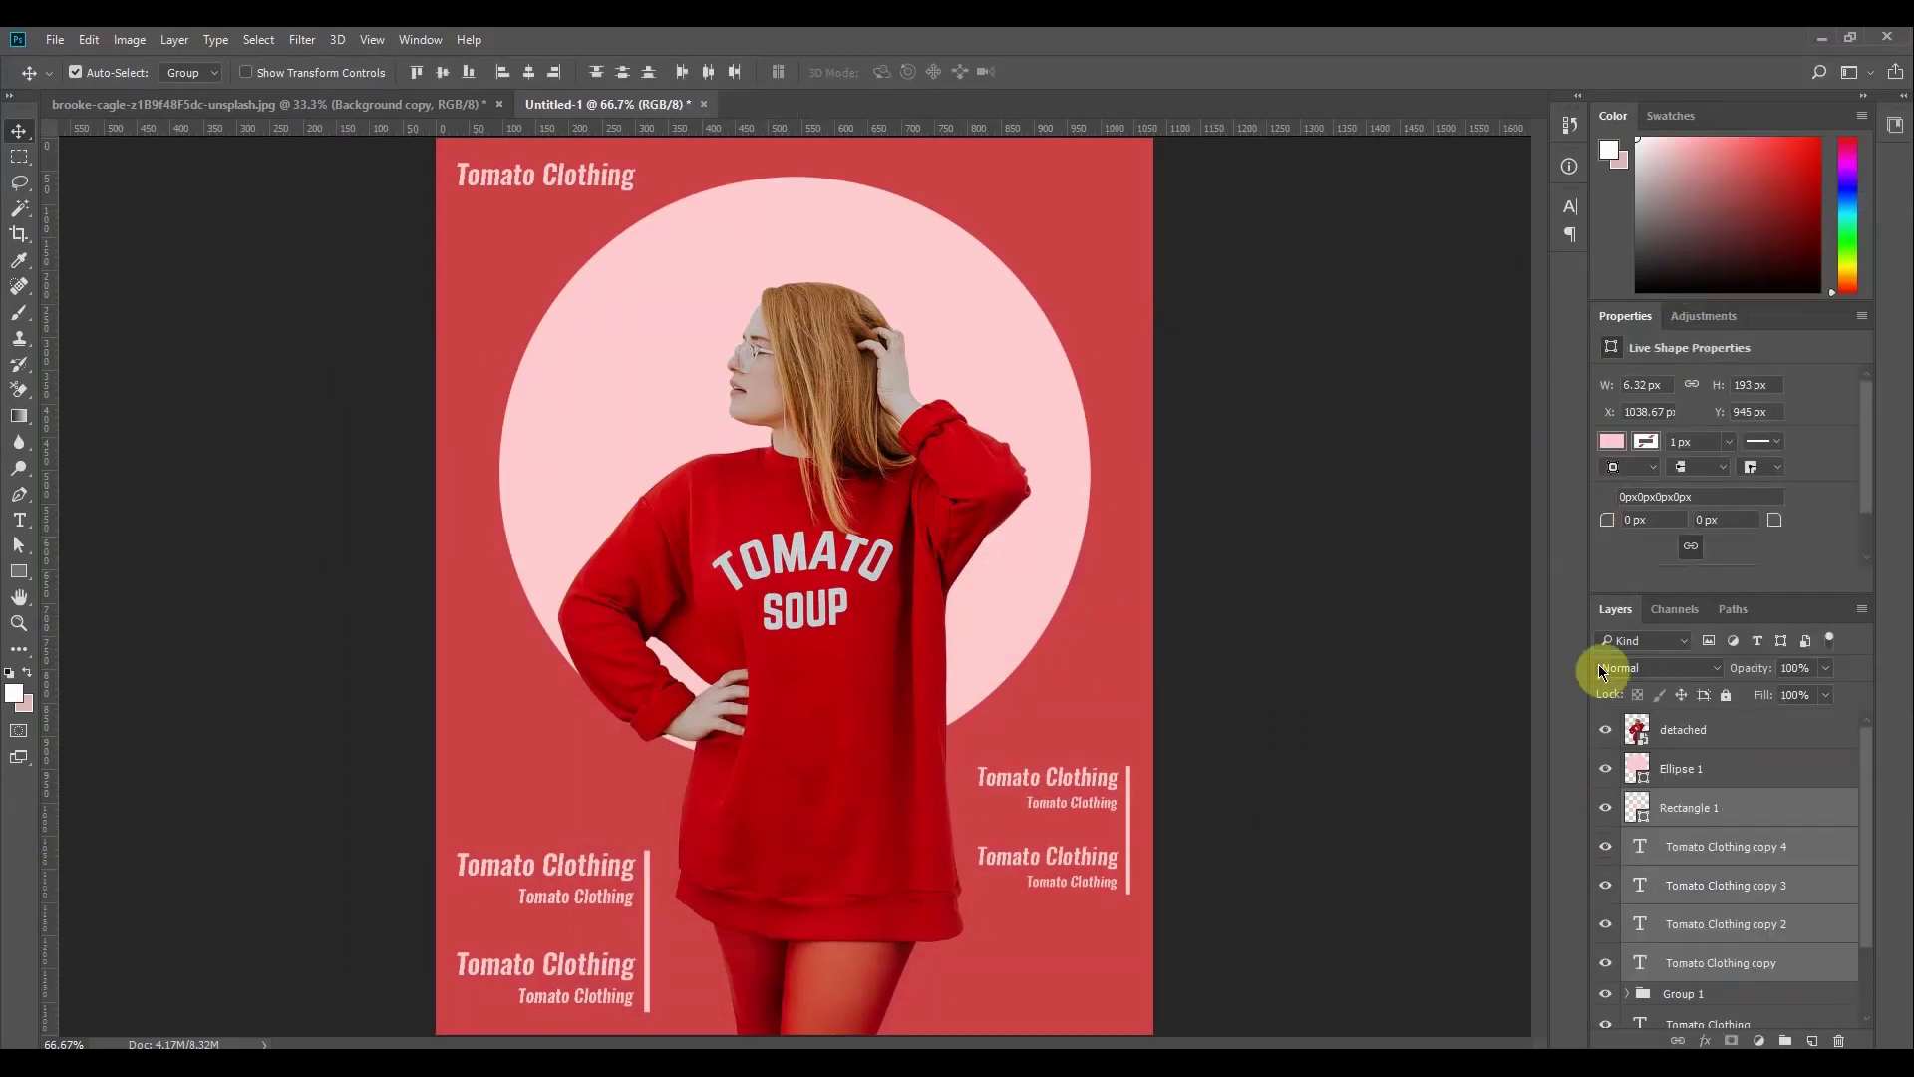
Right-align the paragraph text of the four ungrouped "Tomato Clothing" layers at the model's lower right
click(1712, 847)
shift+click(1711, 963)
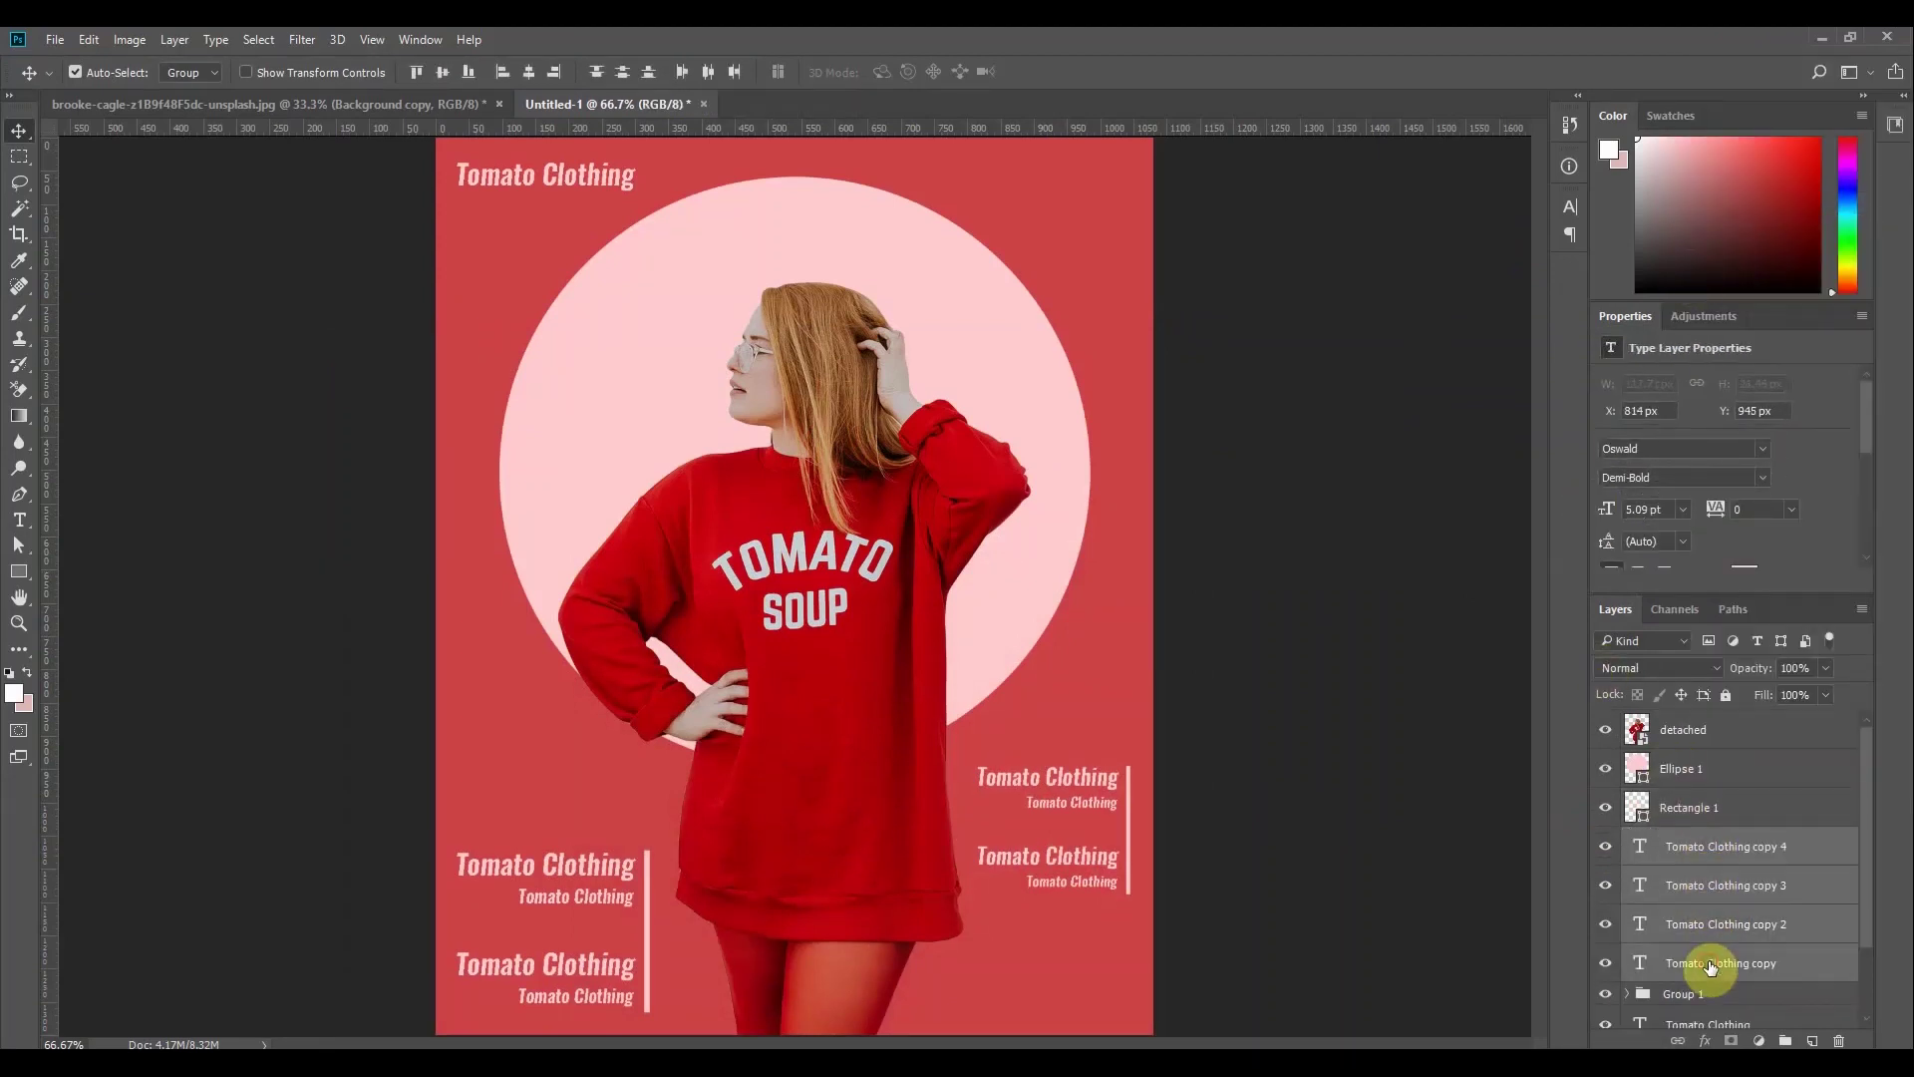
click(1571, 210)
click(1571, 233)
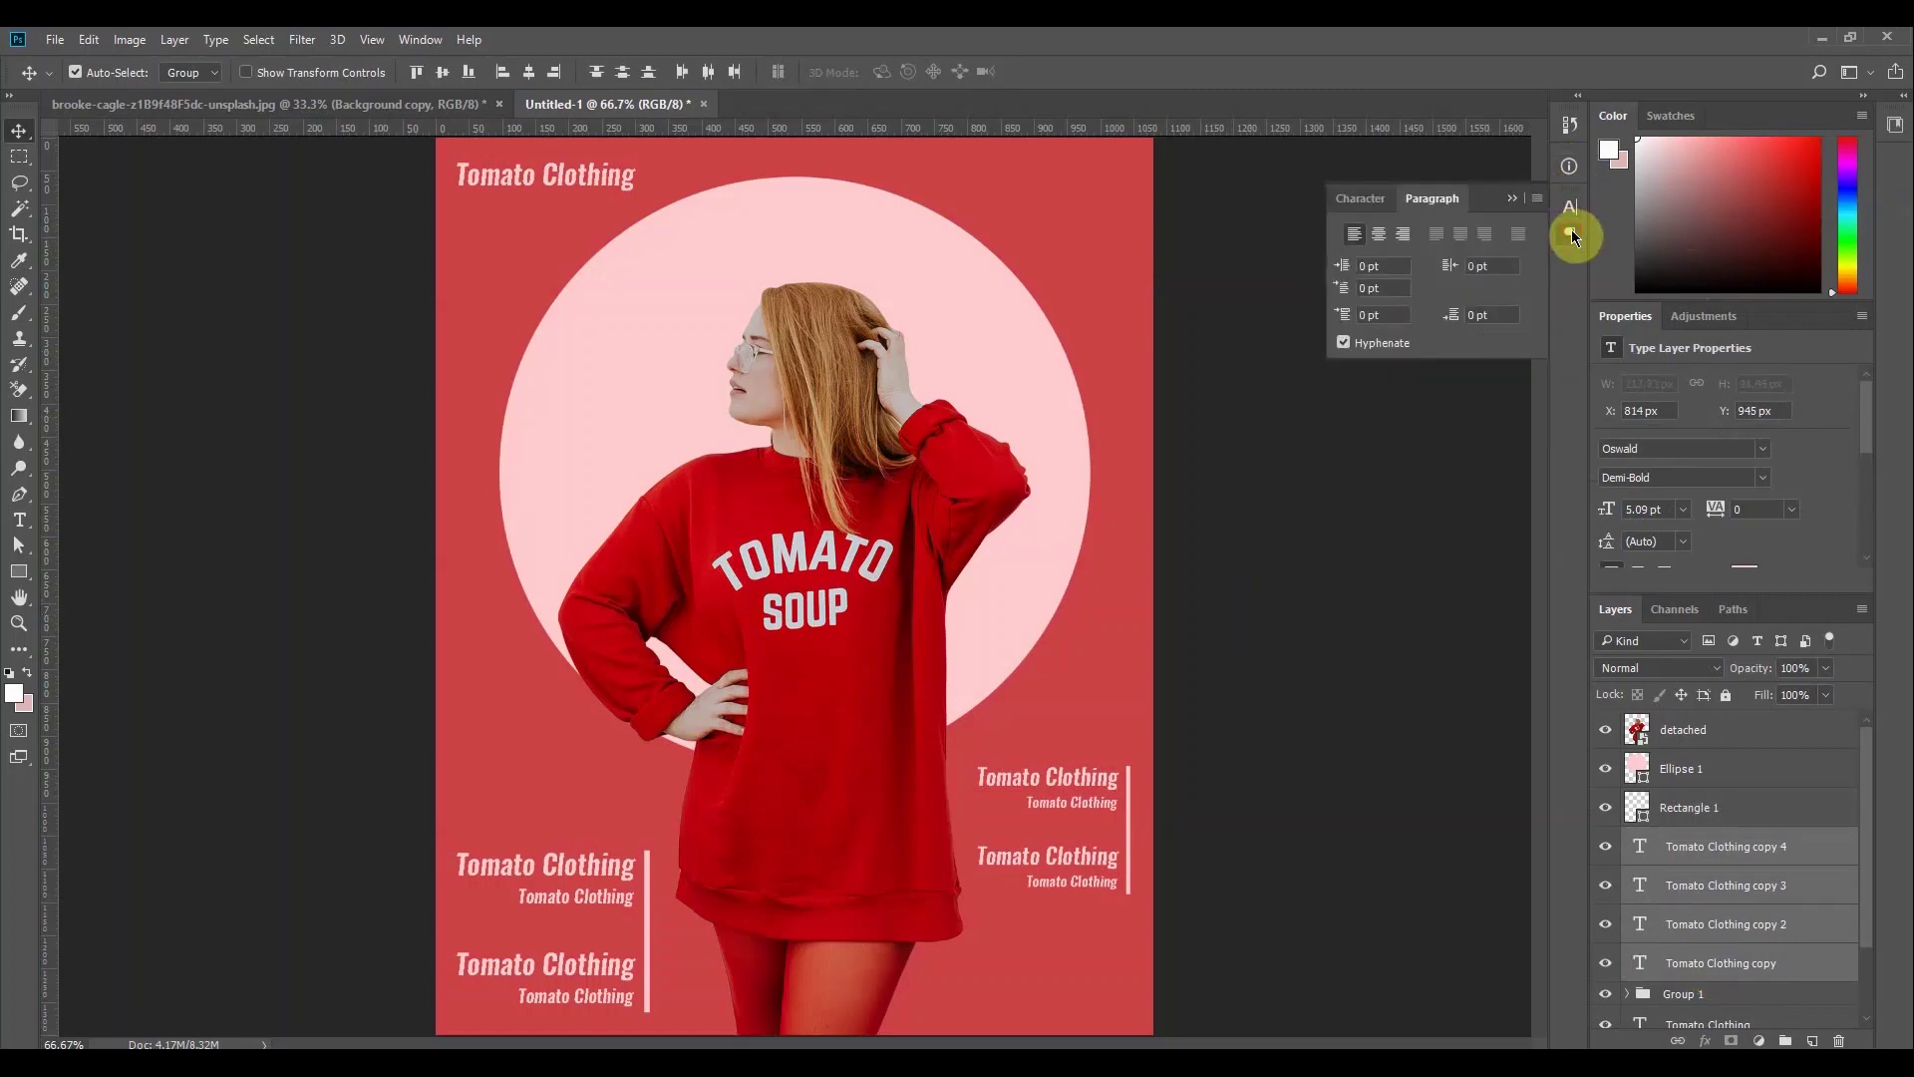
click(1399, 240)
click(1068, 742)
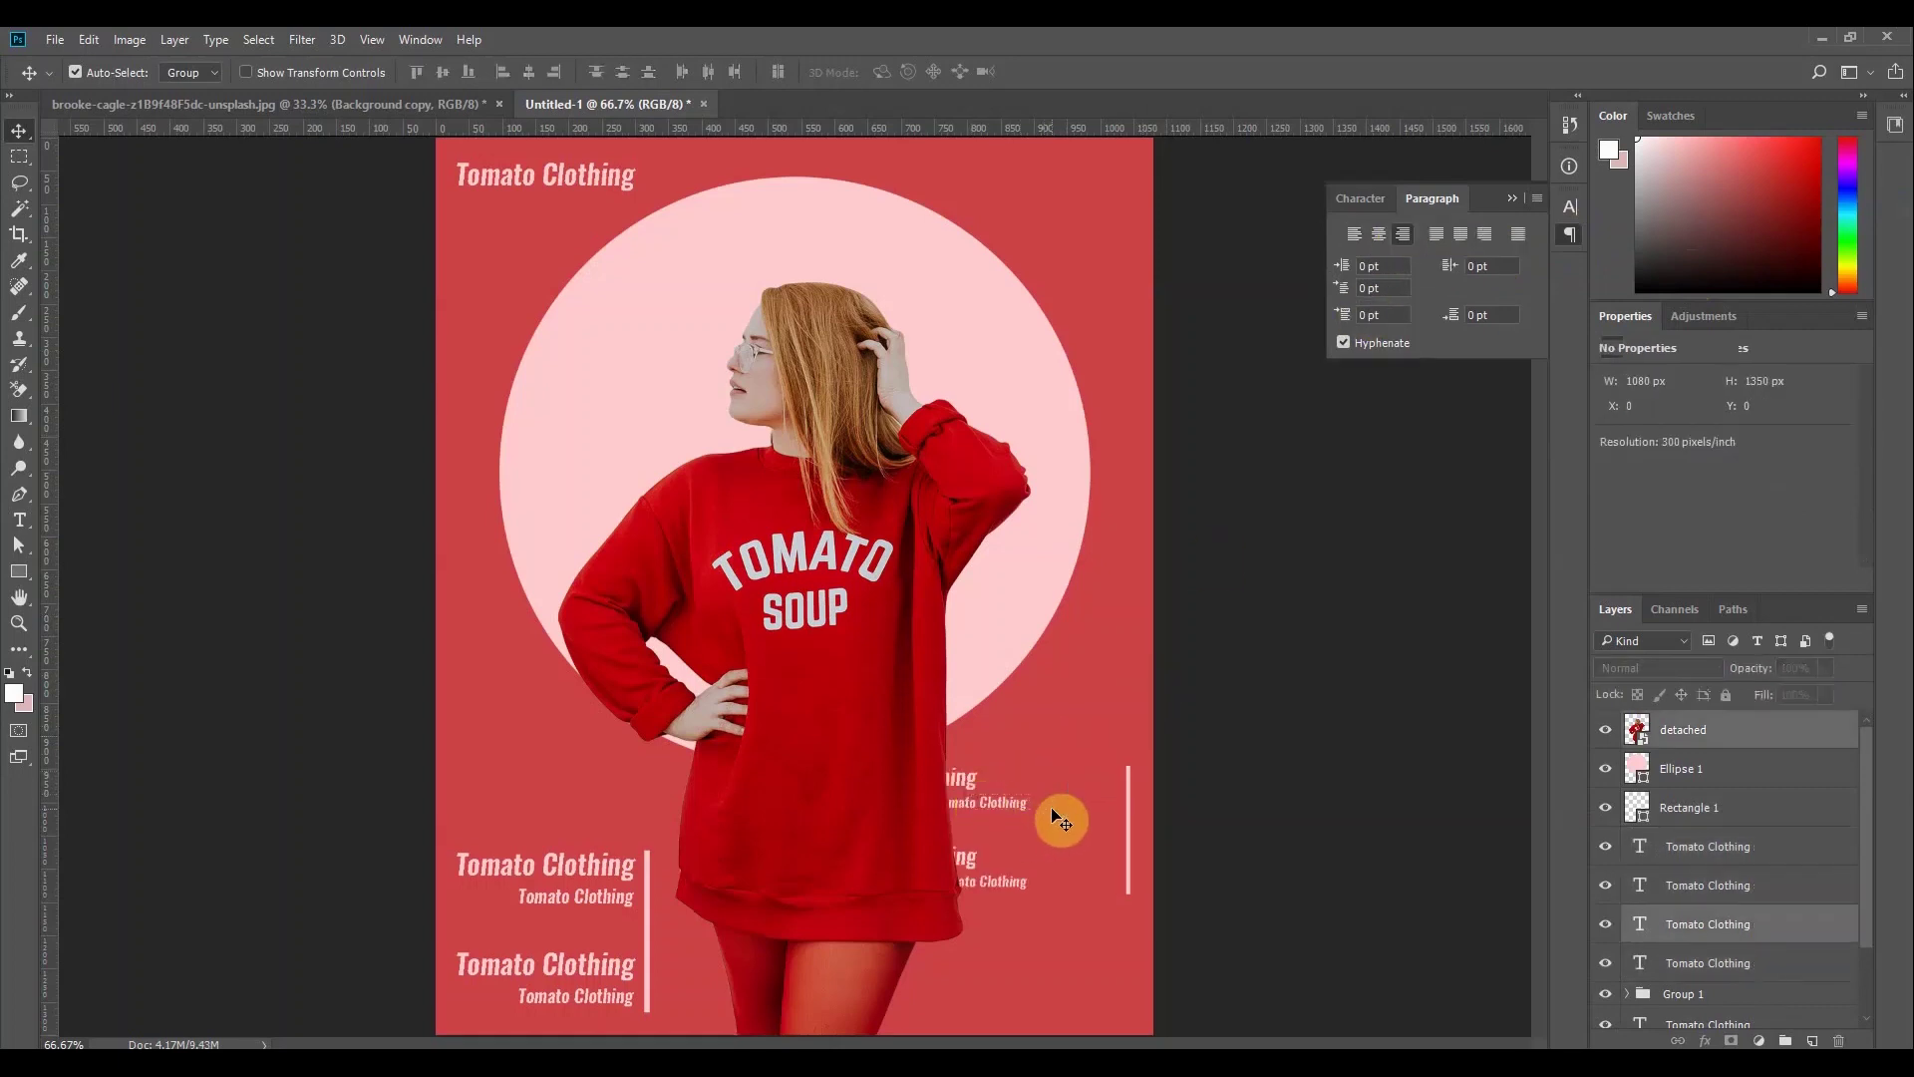
Move the four lower-right texts up and right, out from behind the model and toward the circle's lower edge
click(1754, 856)
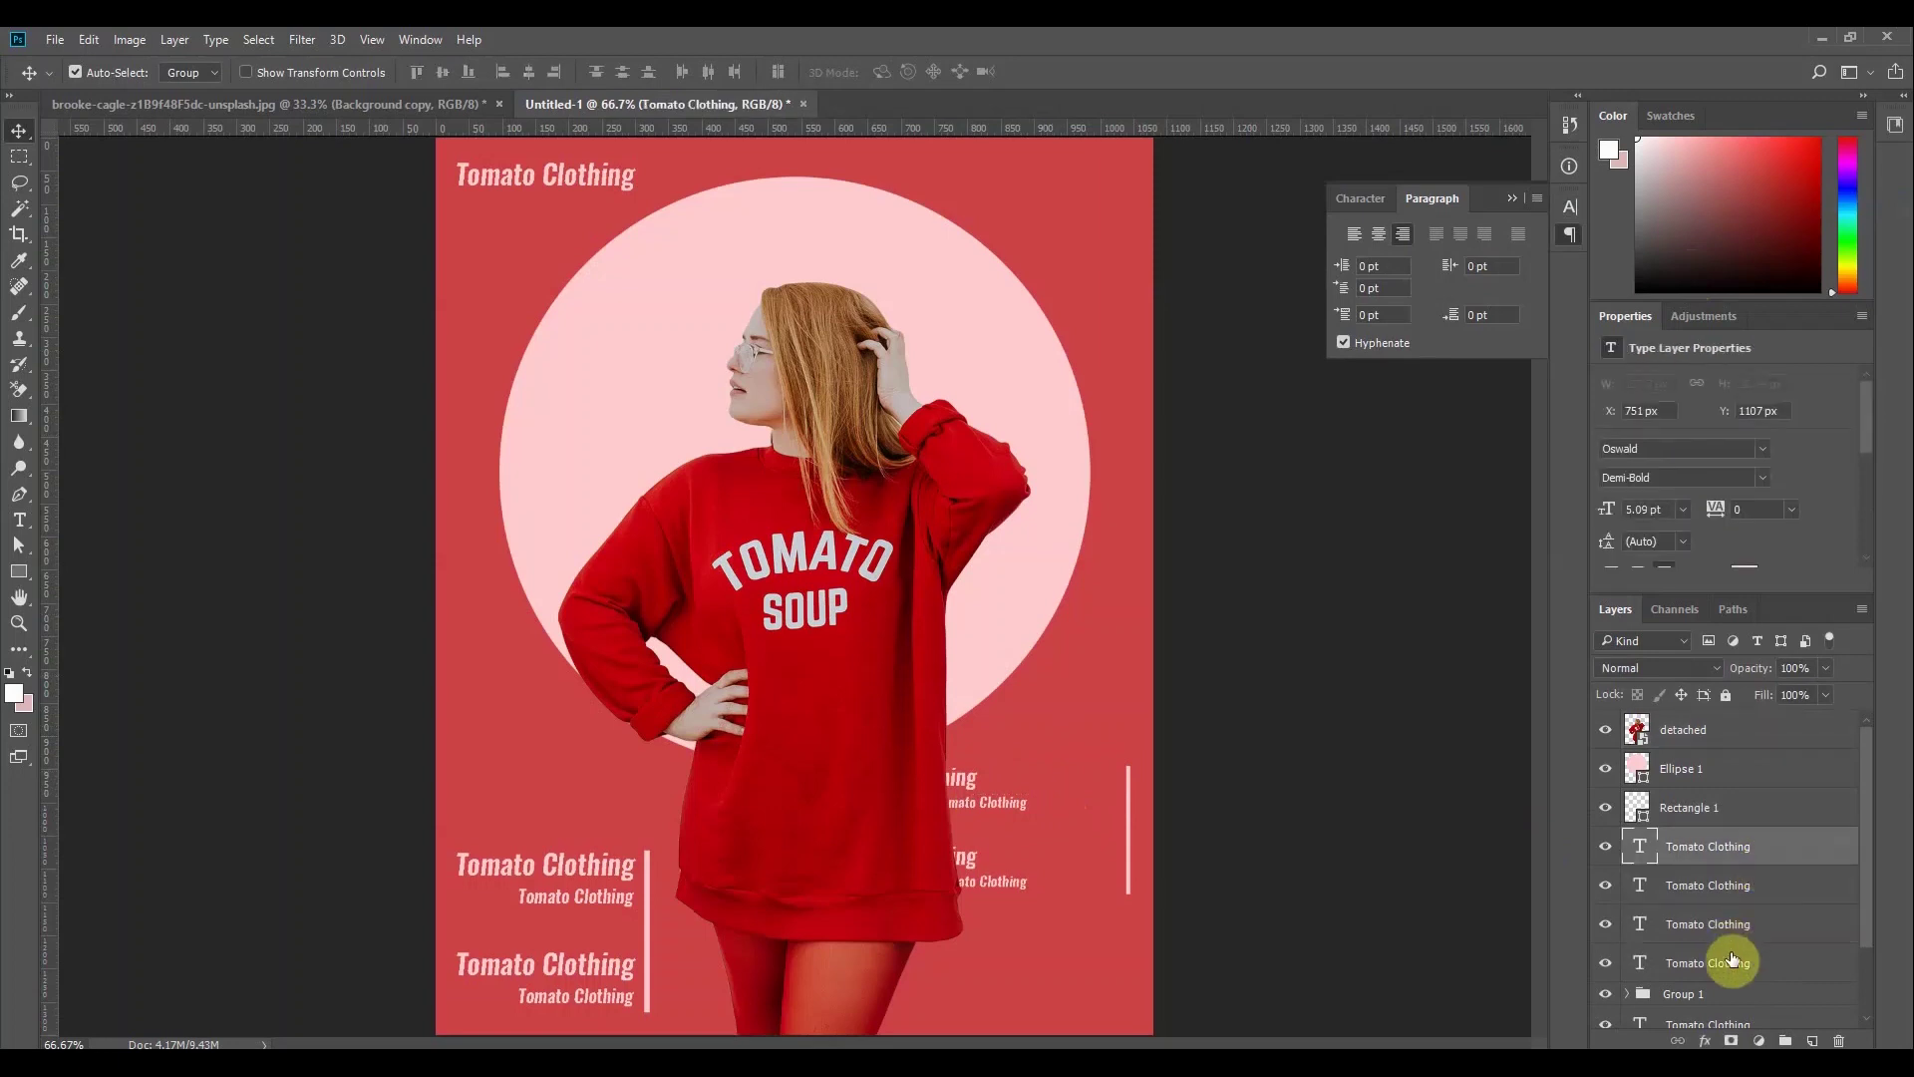
shift+click(1731, 965)
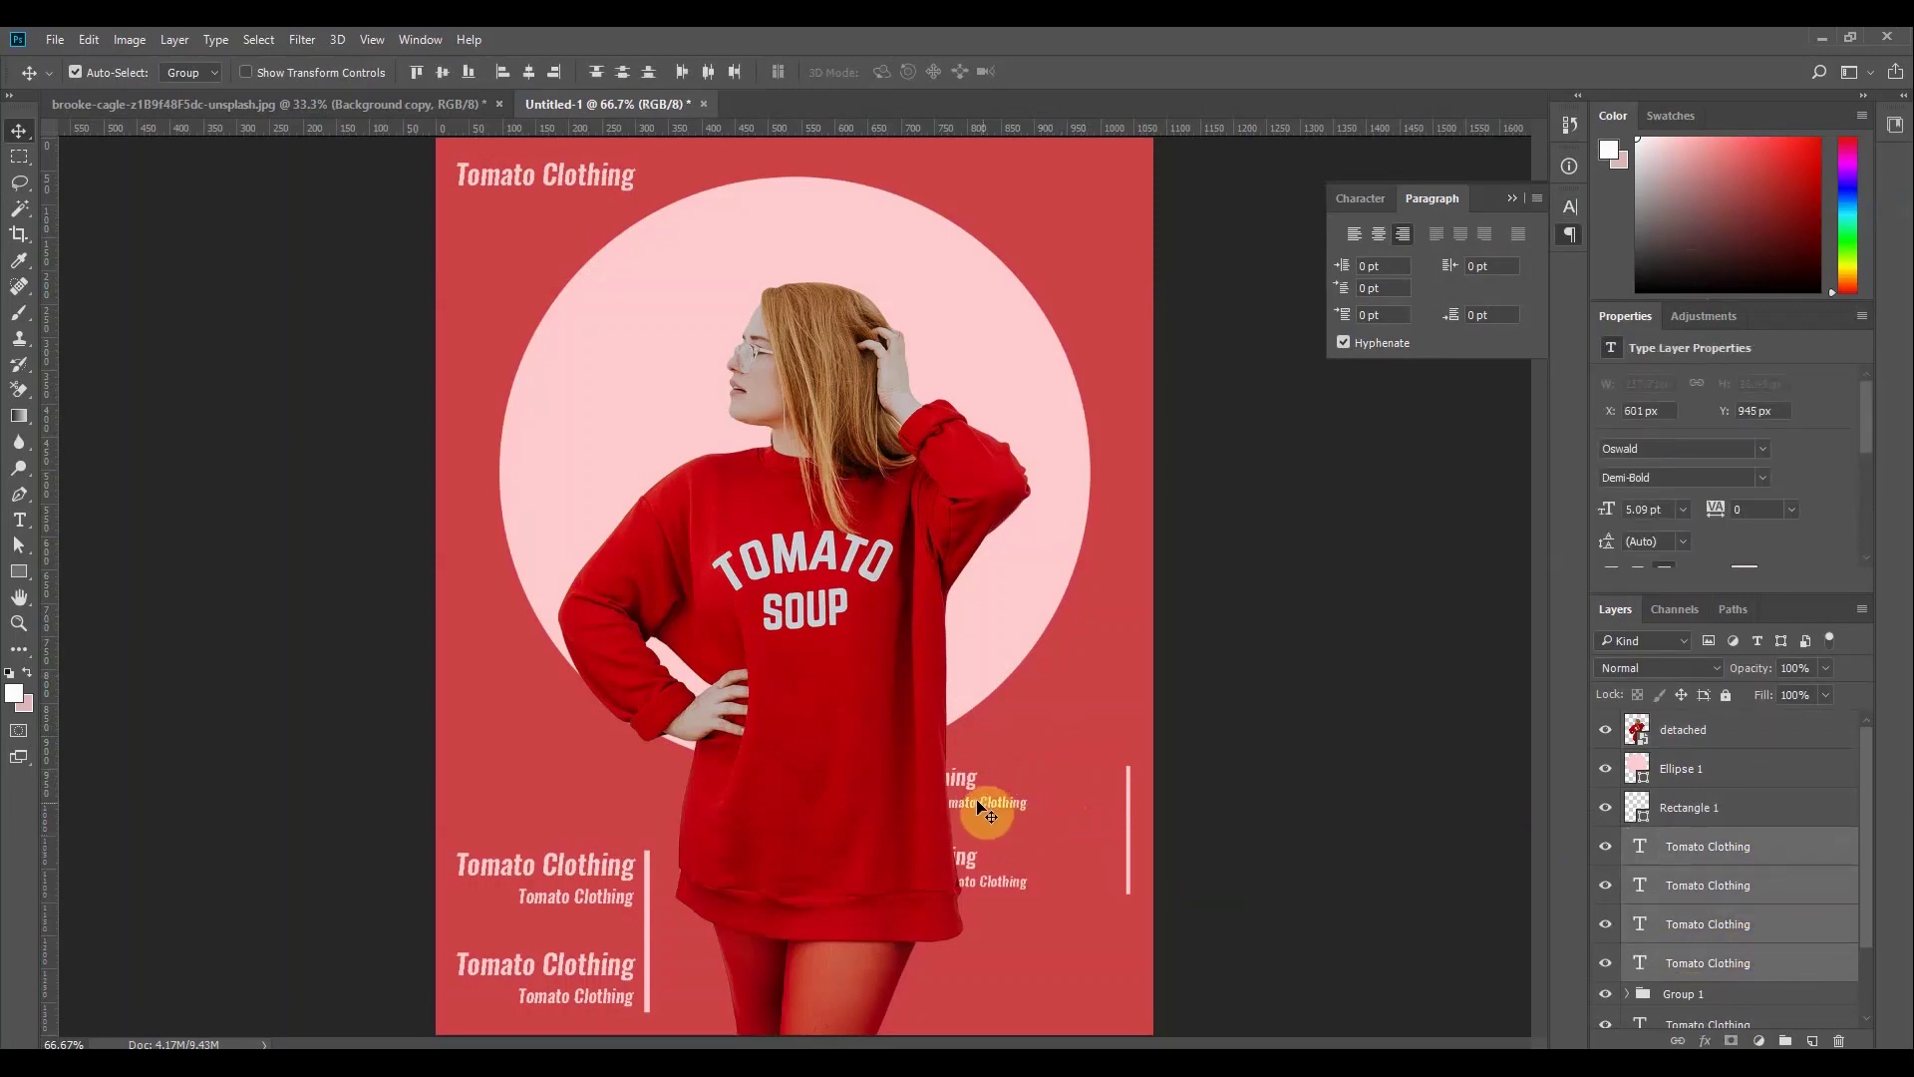
drag(991, 804, 1054, 740)
drag(1057, 672, 1103, 867)
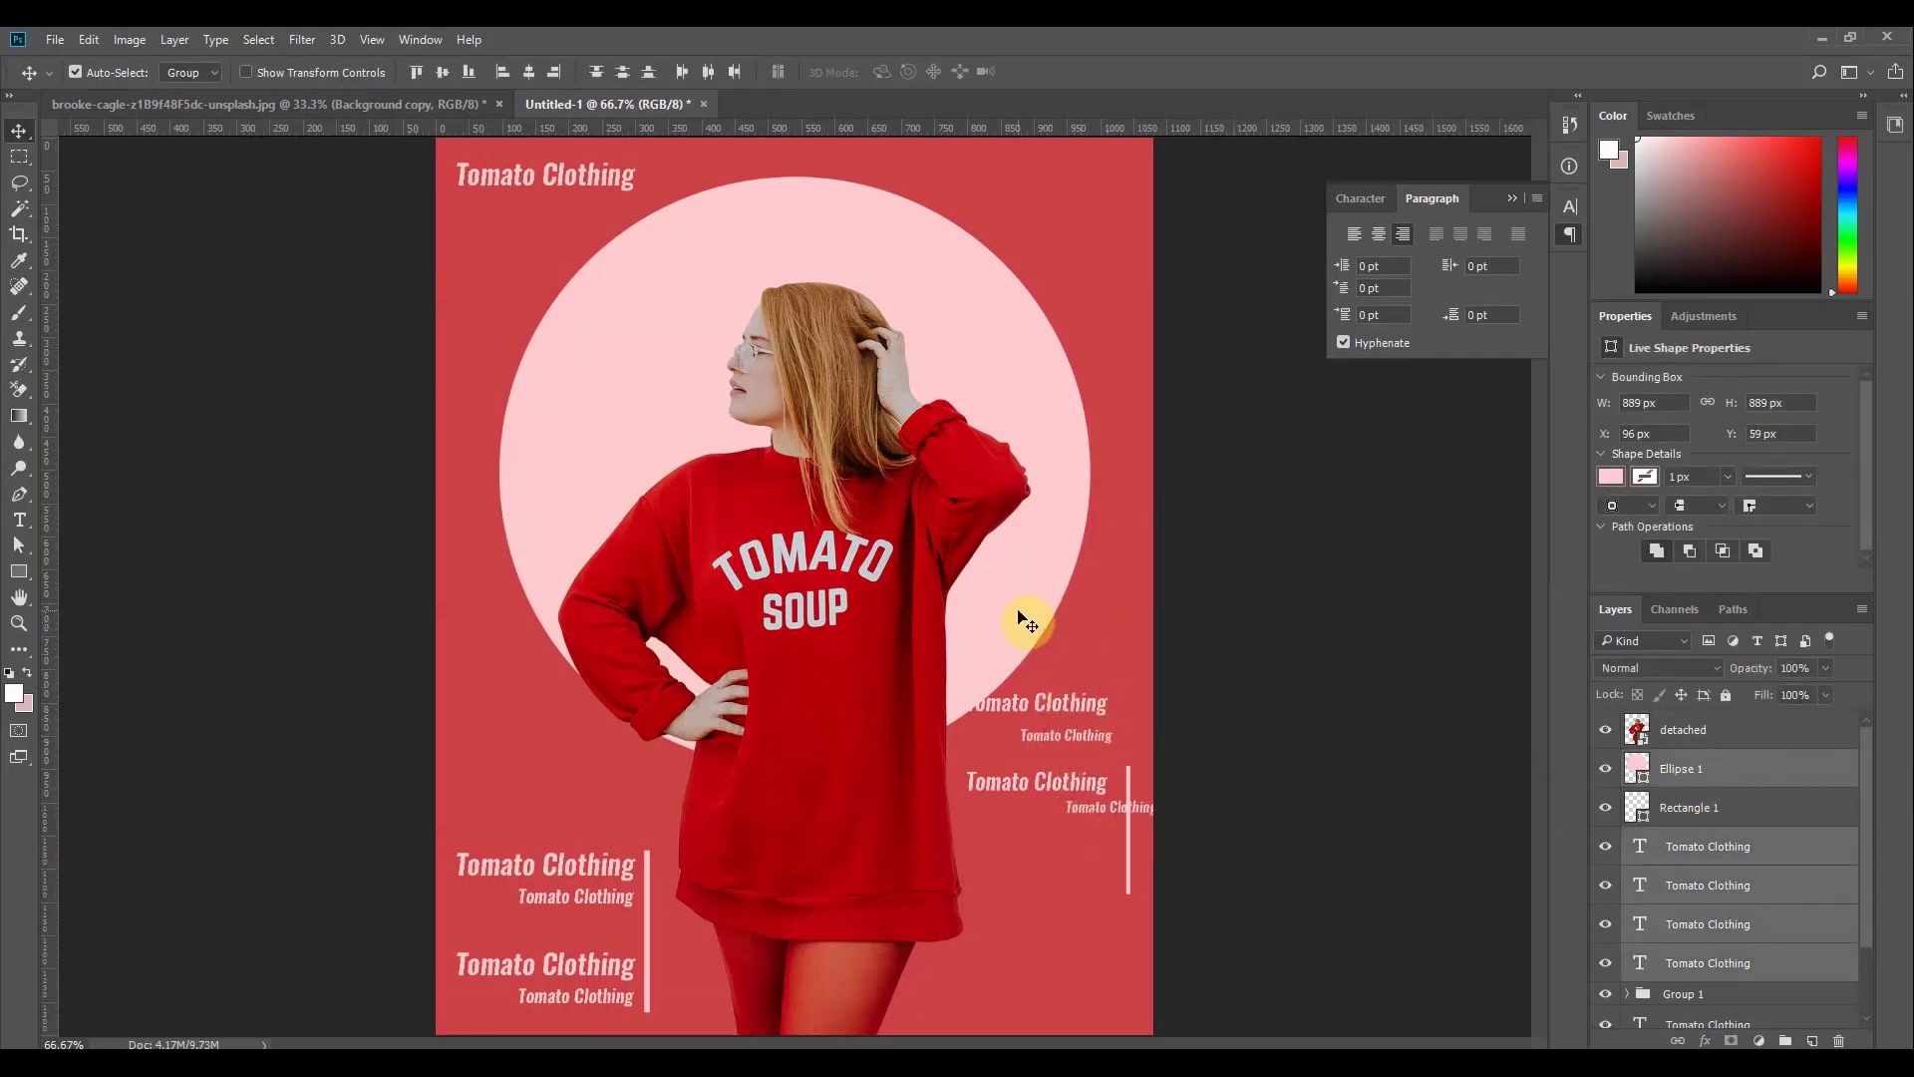
Align the left edges of the four lower-right "Tomato Clothing" text layers and group them
click(1722, 849)
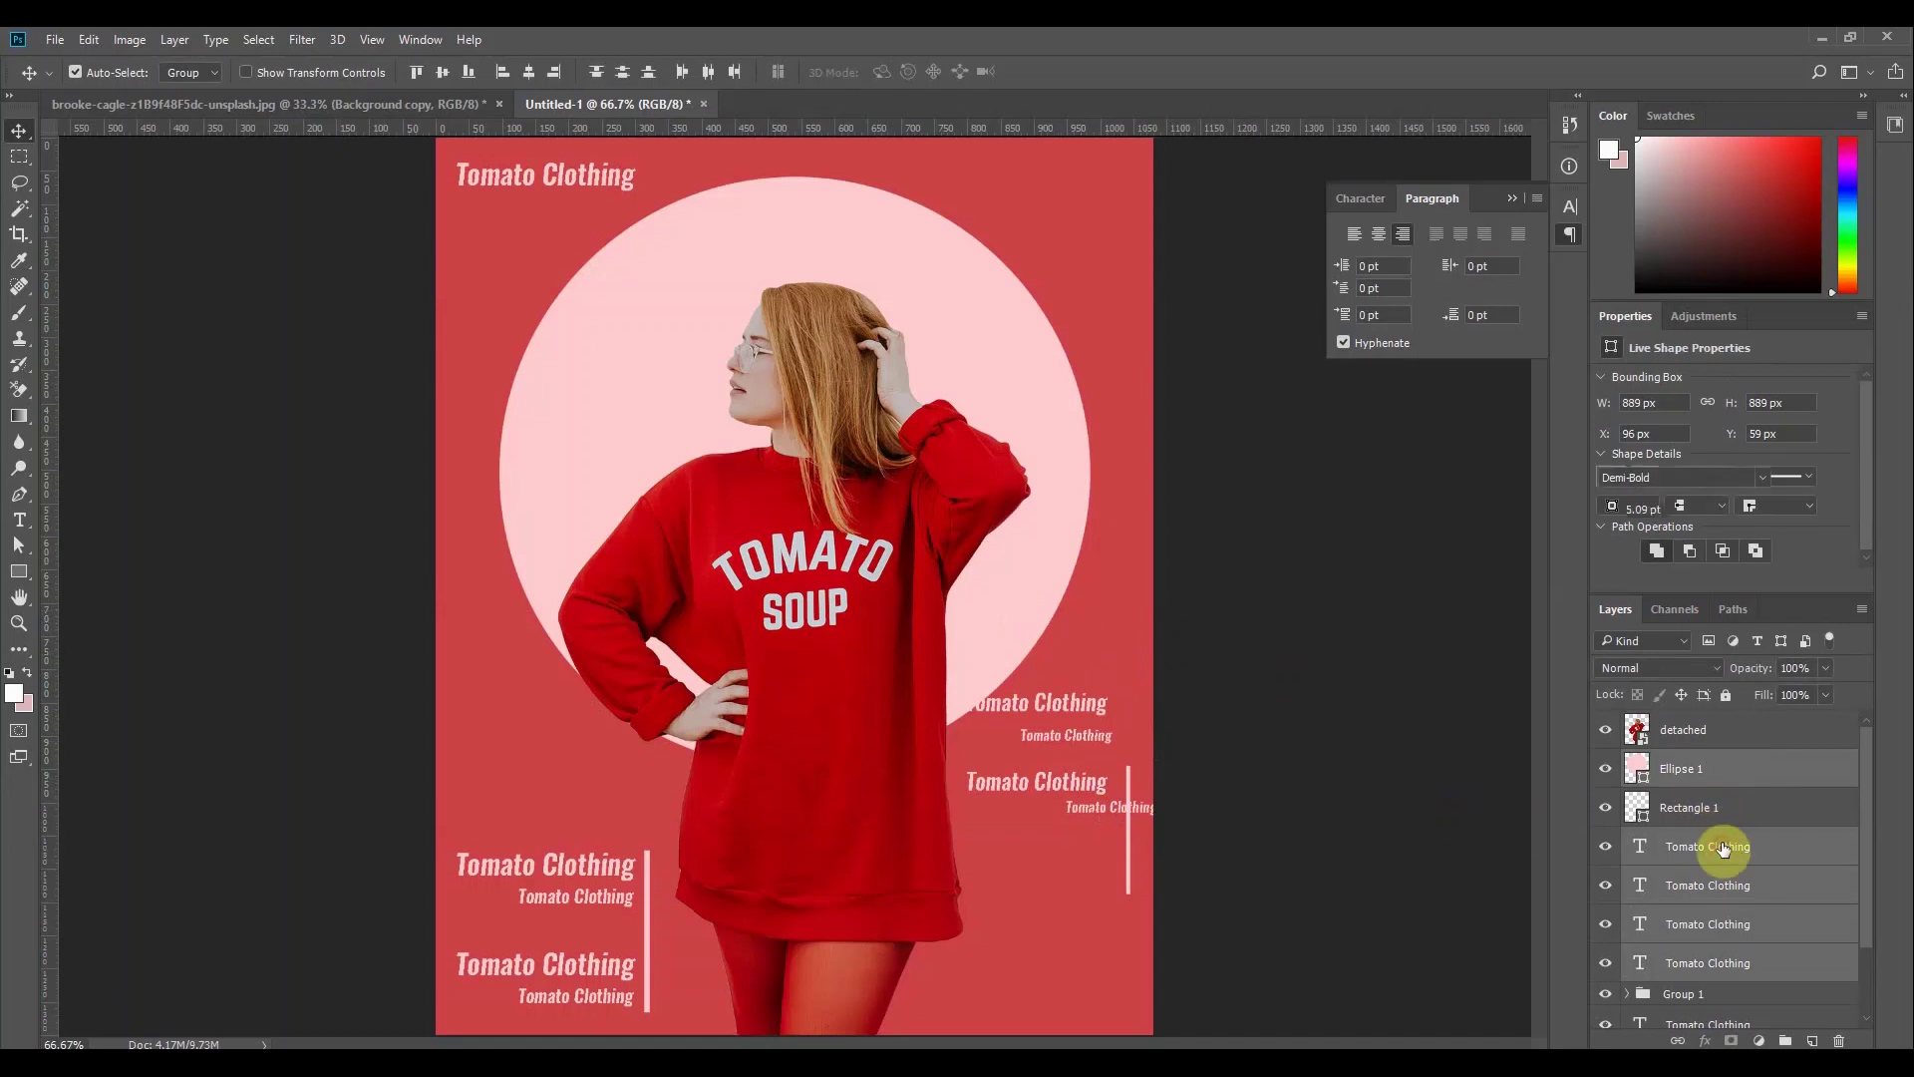
shift+click(1708, 968)
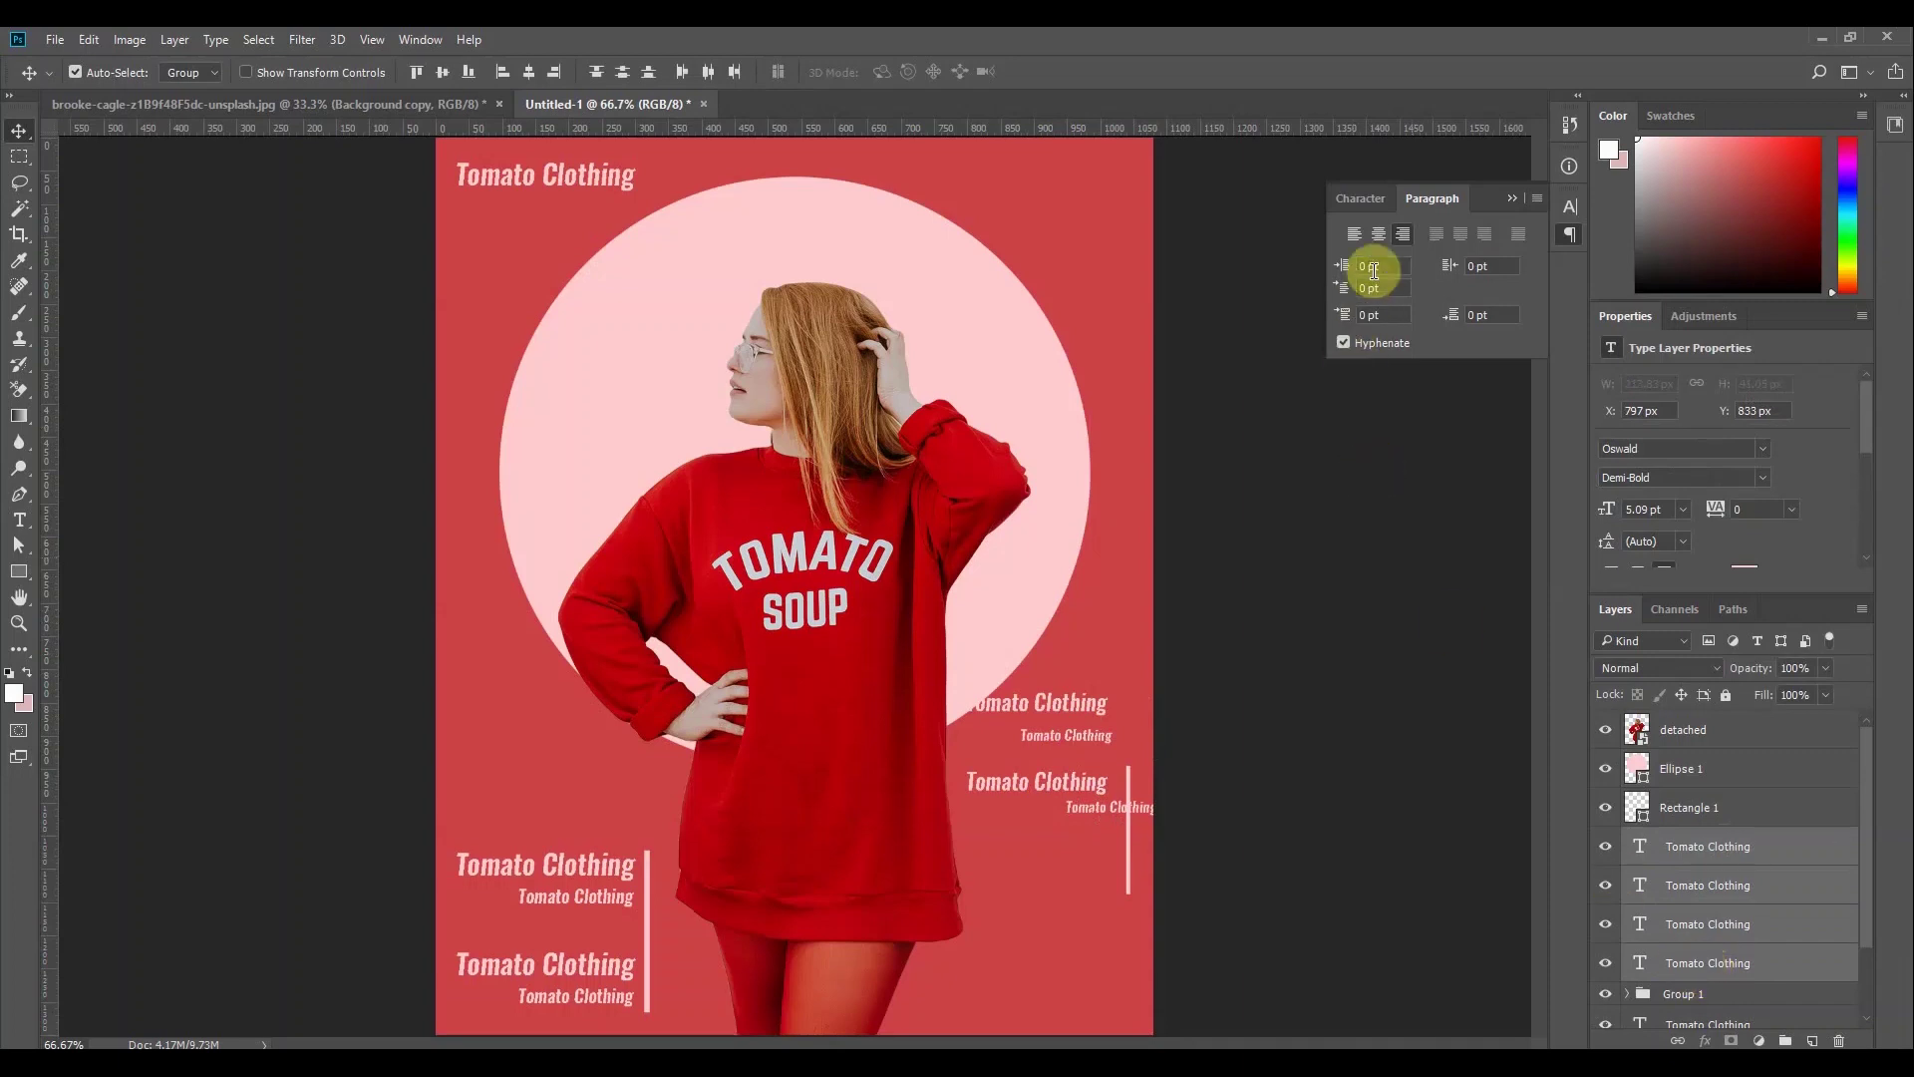
click(503, 73)
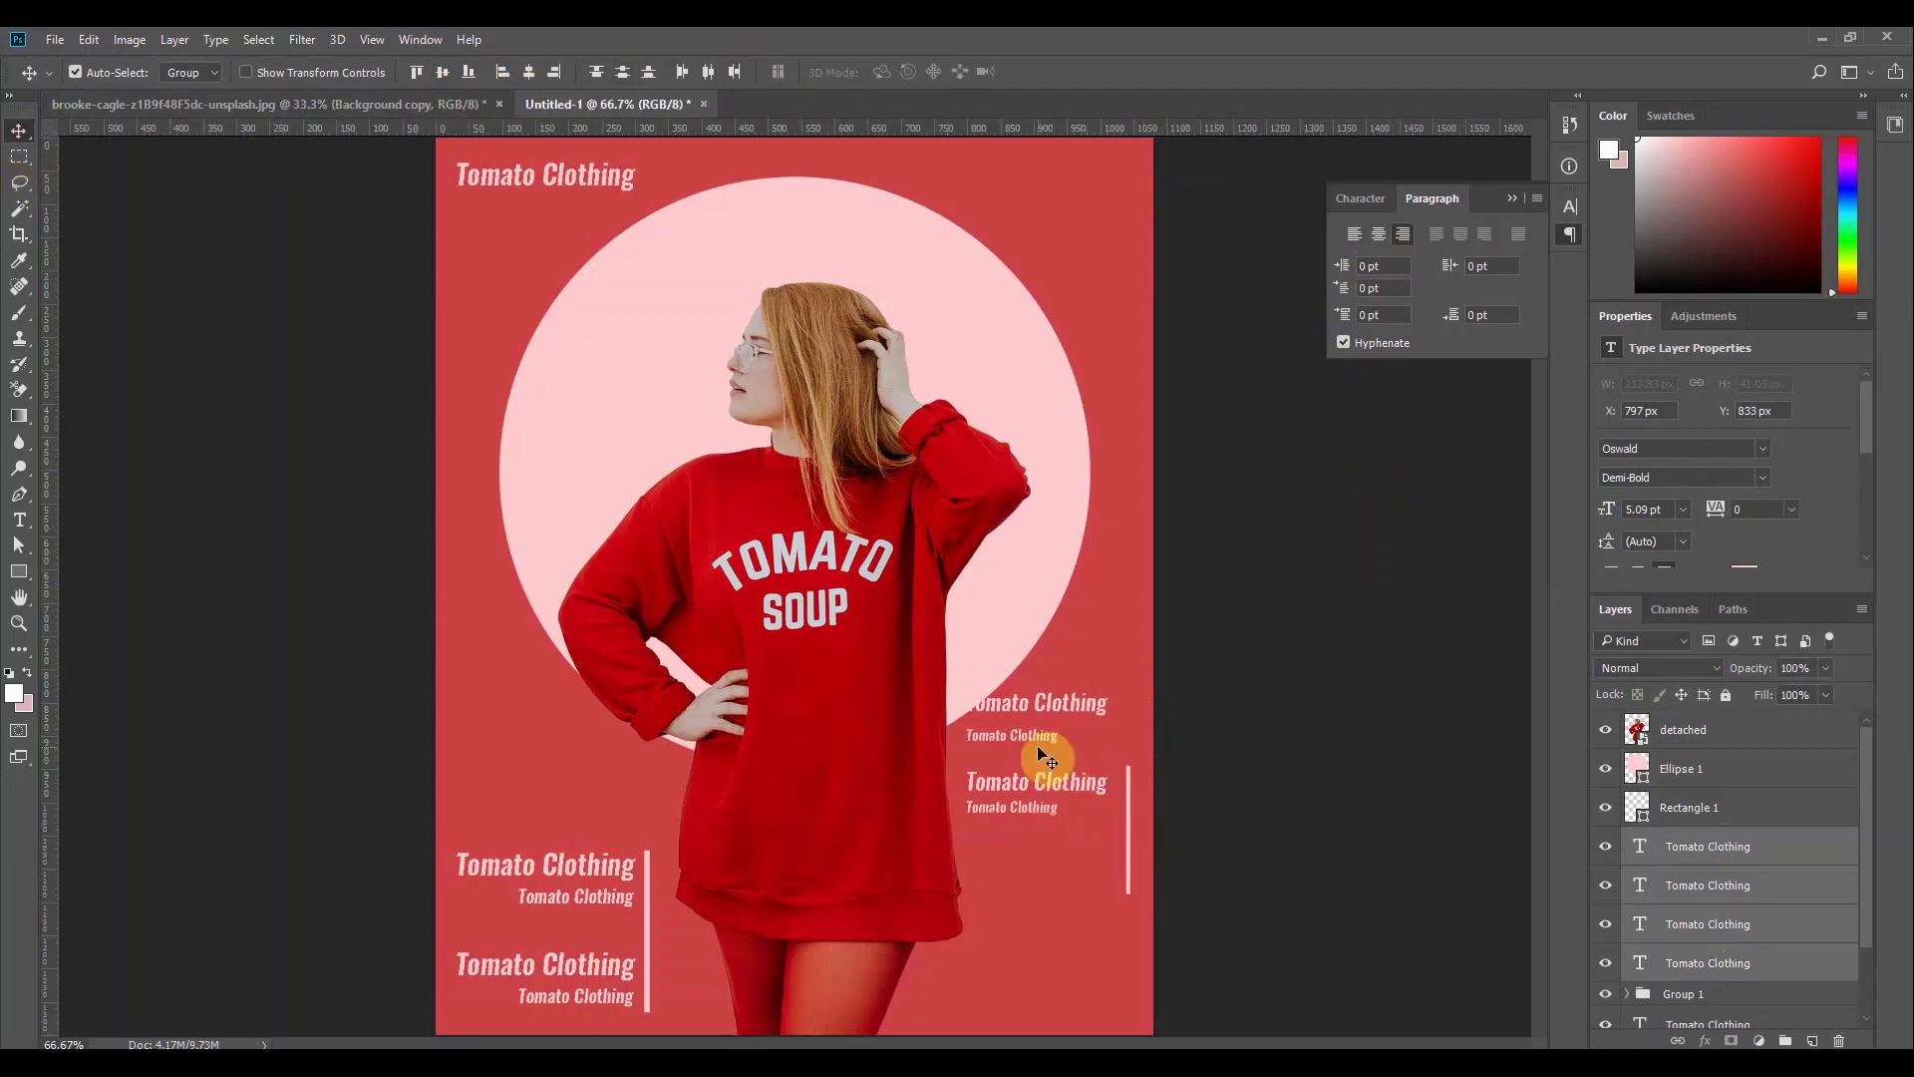
key(ctrl+g)
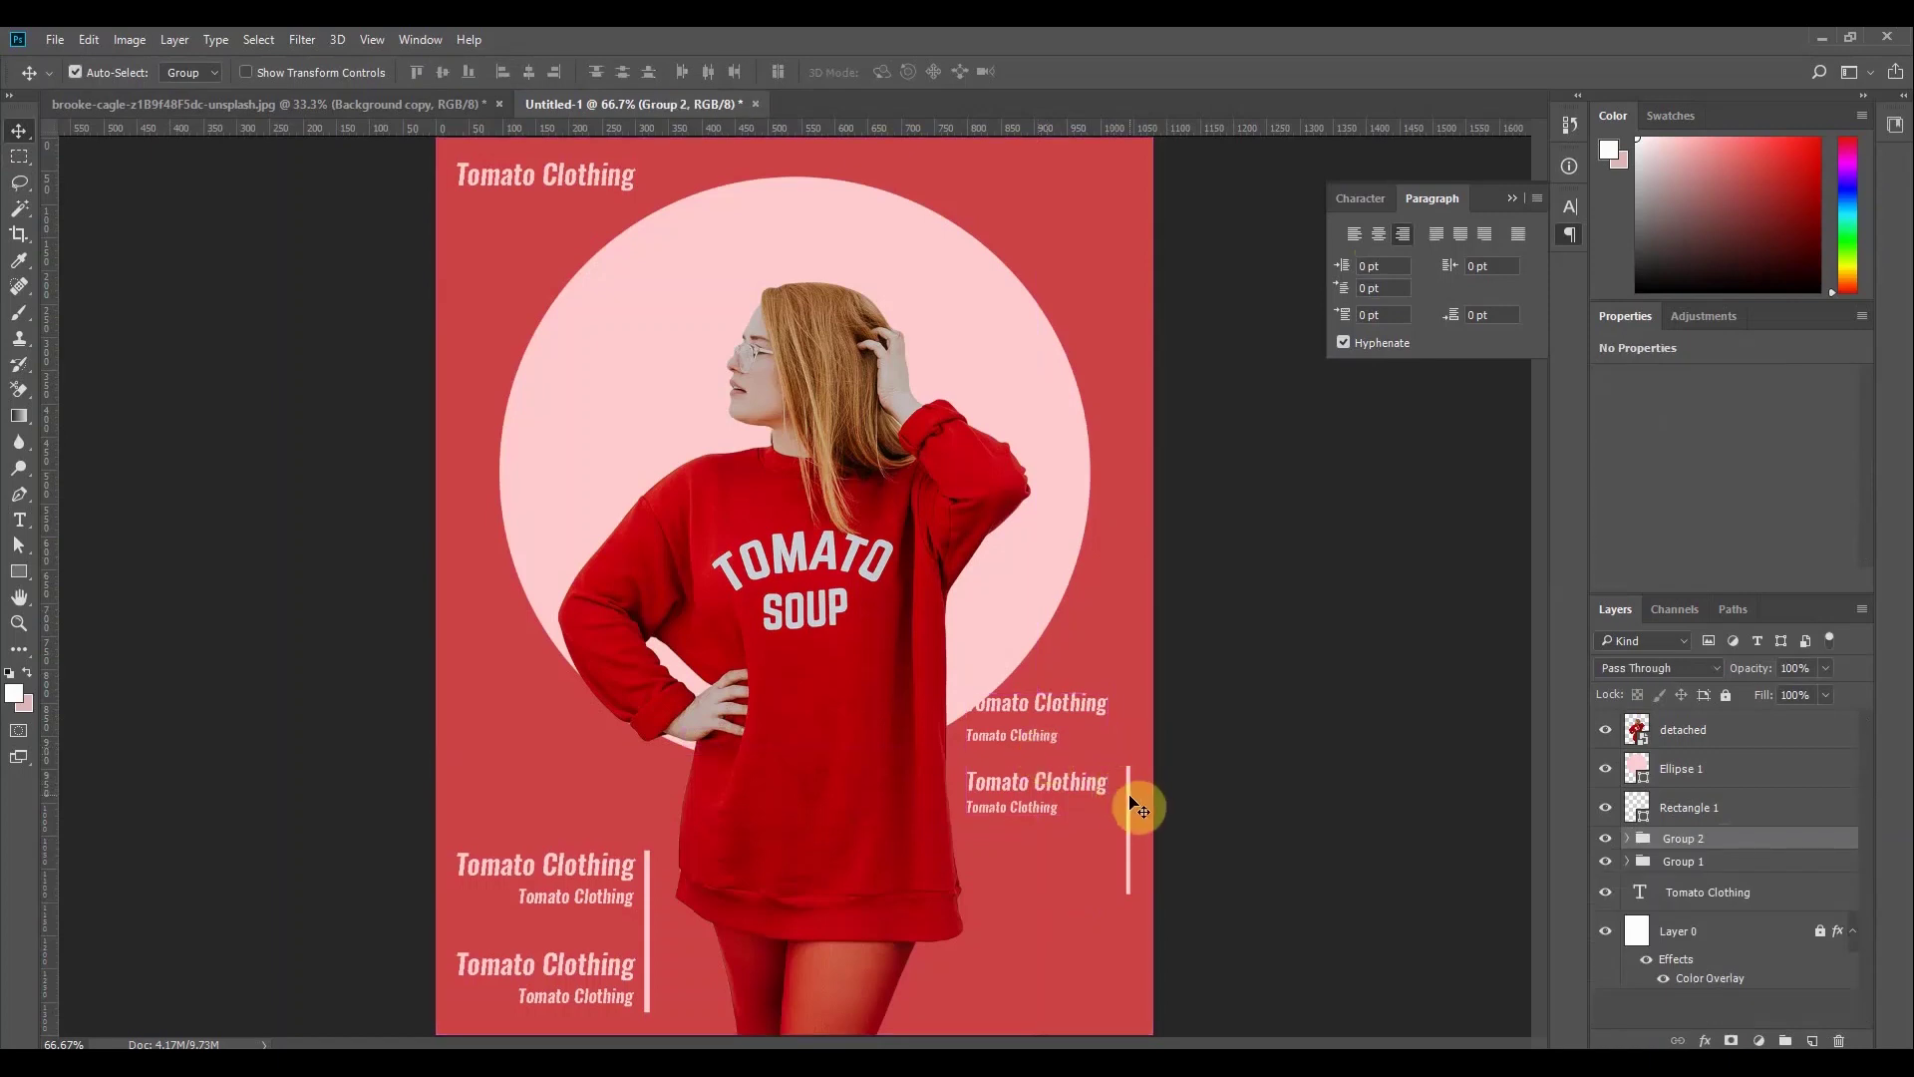
Shift the lower-right Rectangle 1 line 208 px left and 102 px down, and place the text group just to its right
click(1126, 810)
drag(1045, 863, 991, 865)
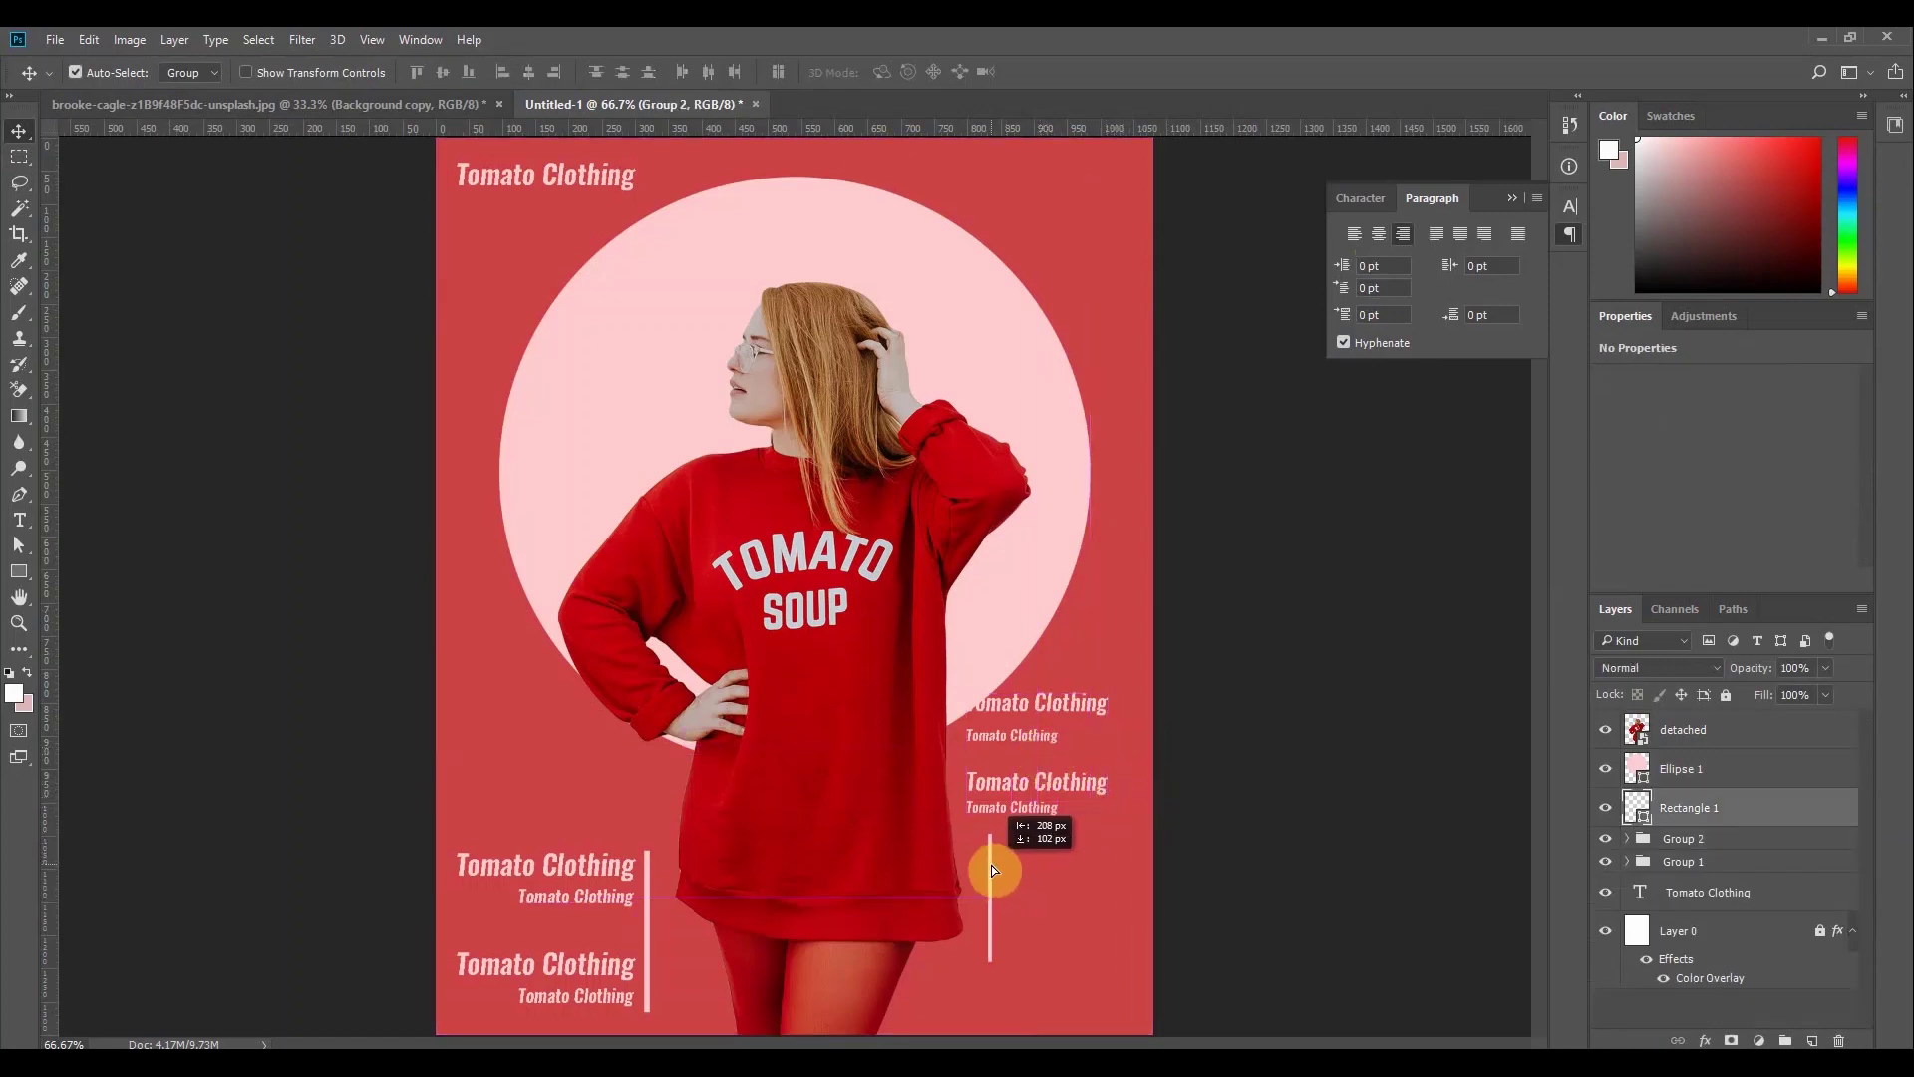
drag(1012, 710, 1027, 909)
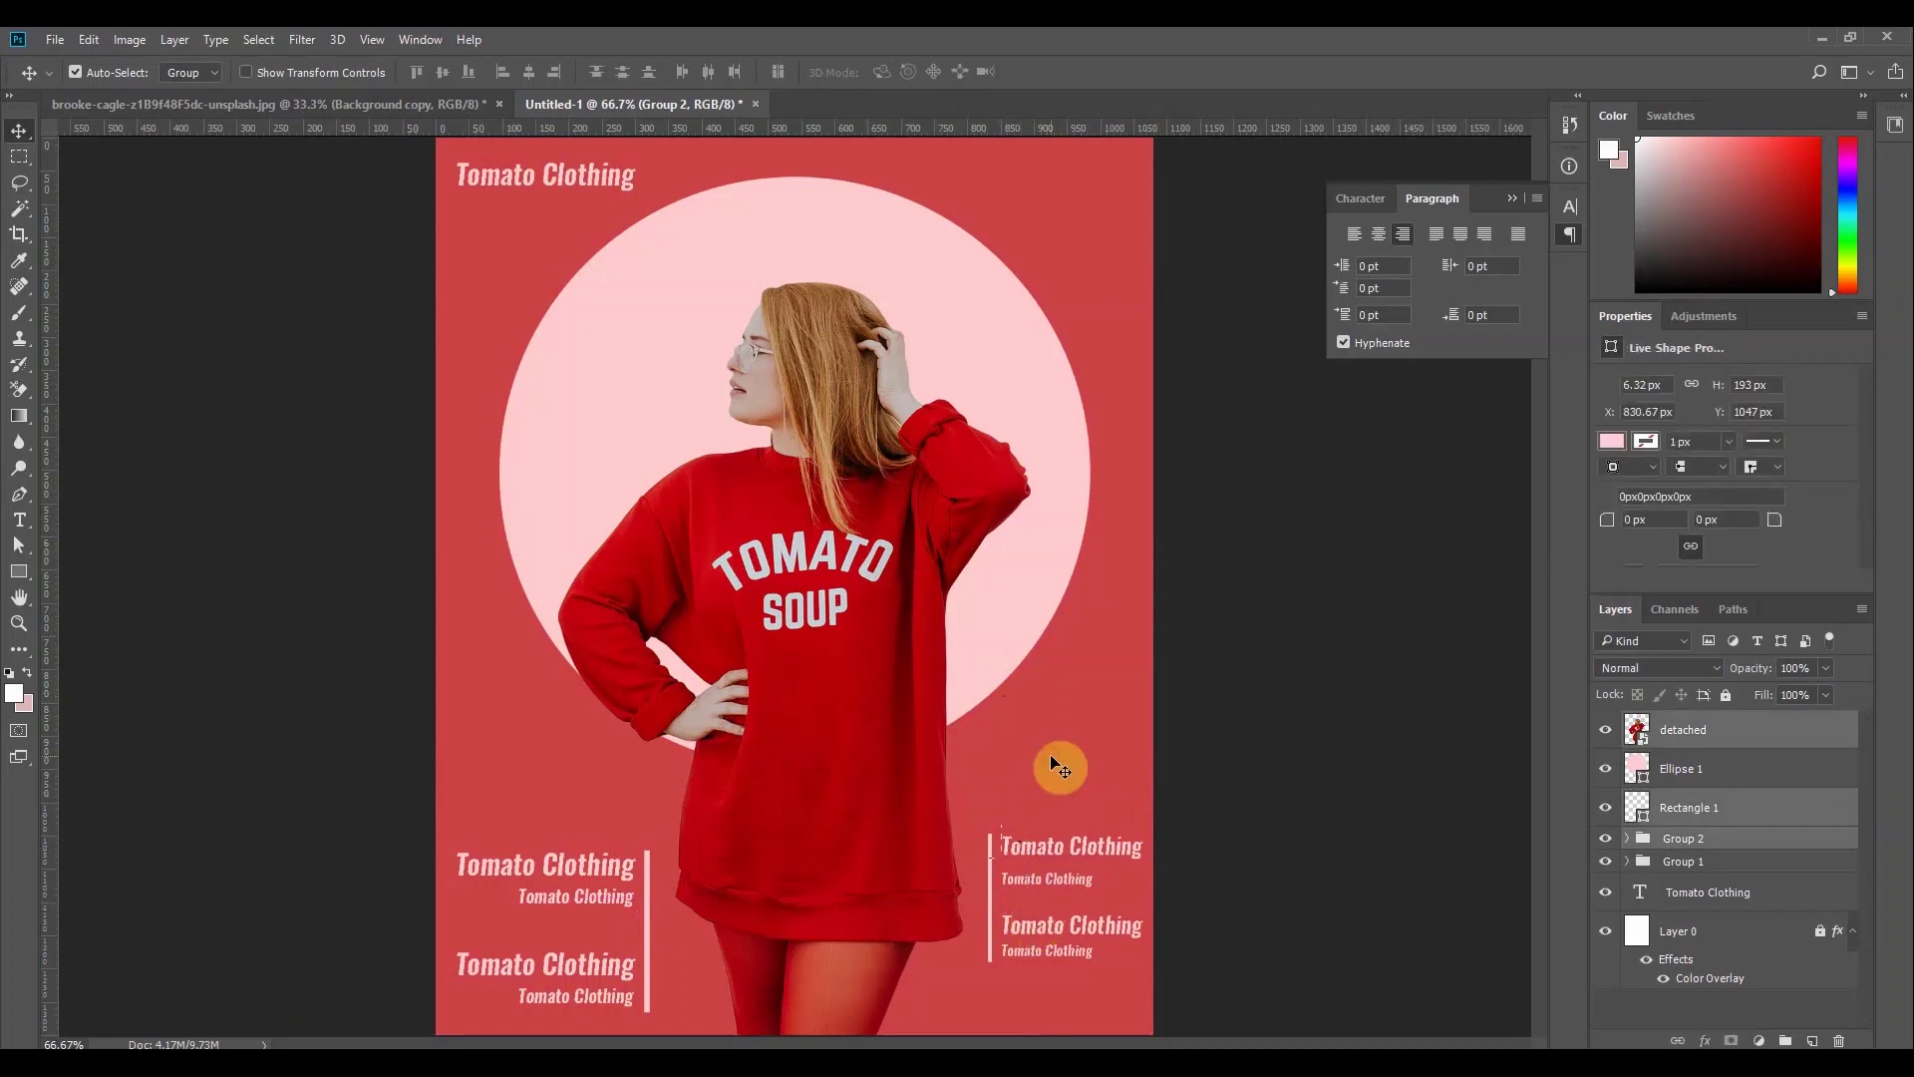
click(1346, 827)
Add the Rectangle 1 line to the lower-right text group and move the group up to just below the circle
click(1671, 821)
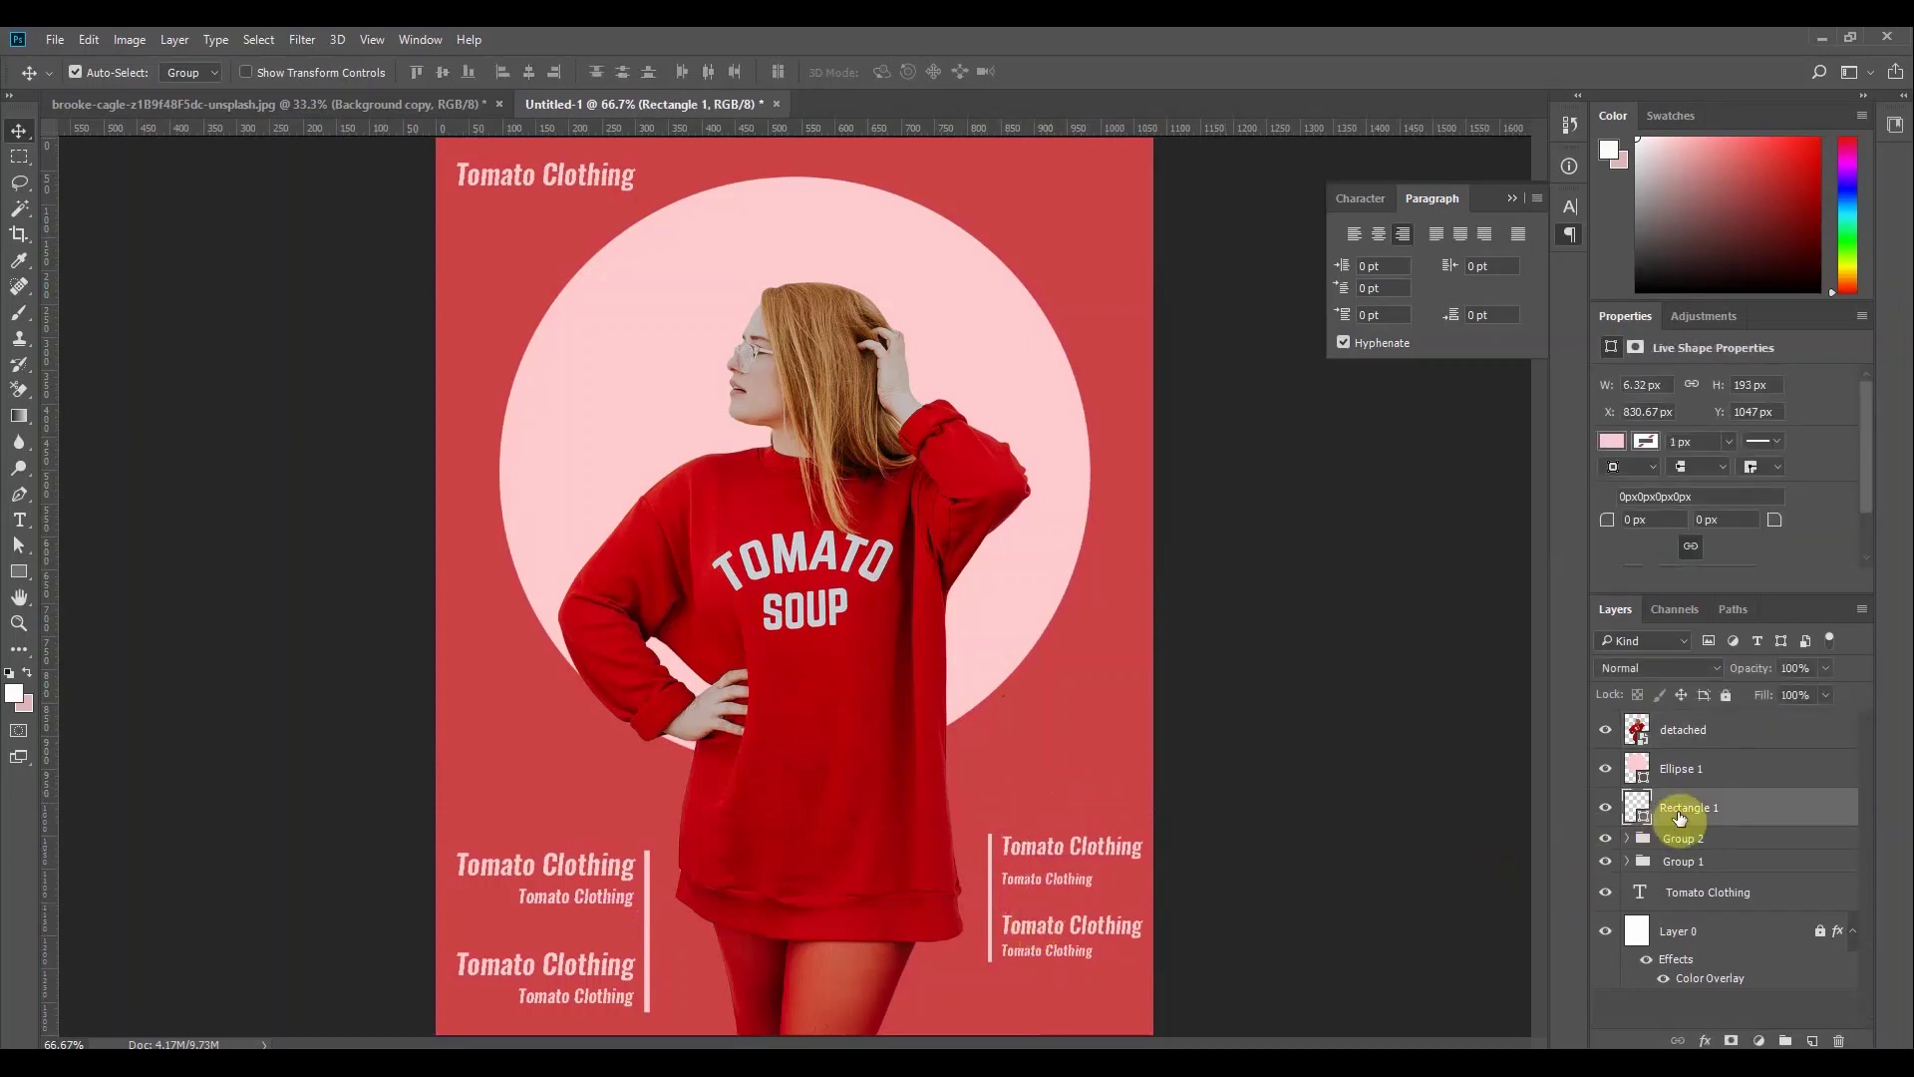
drag(1680, 816, 1675, 849)
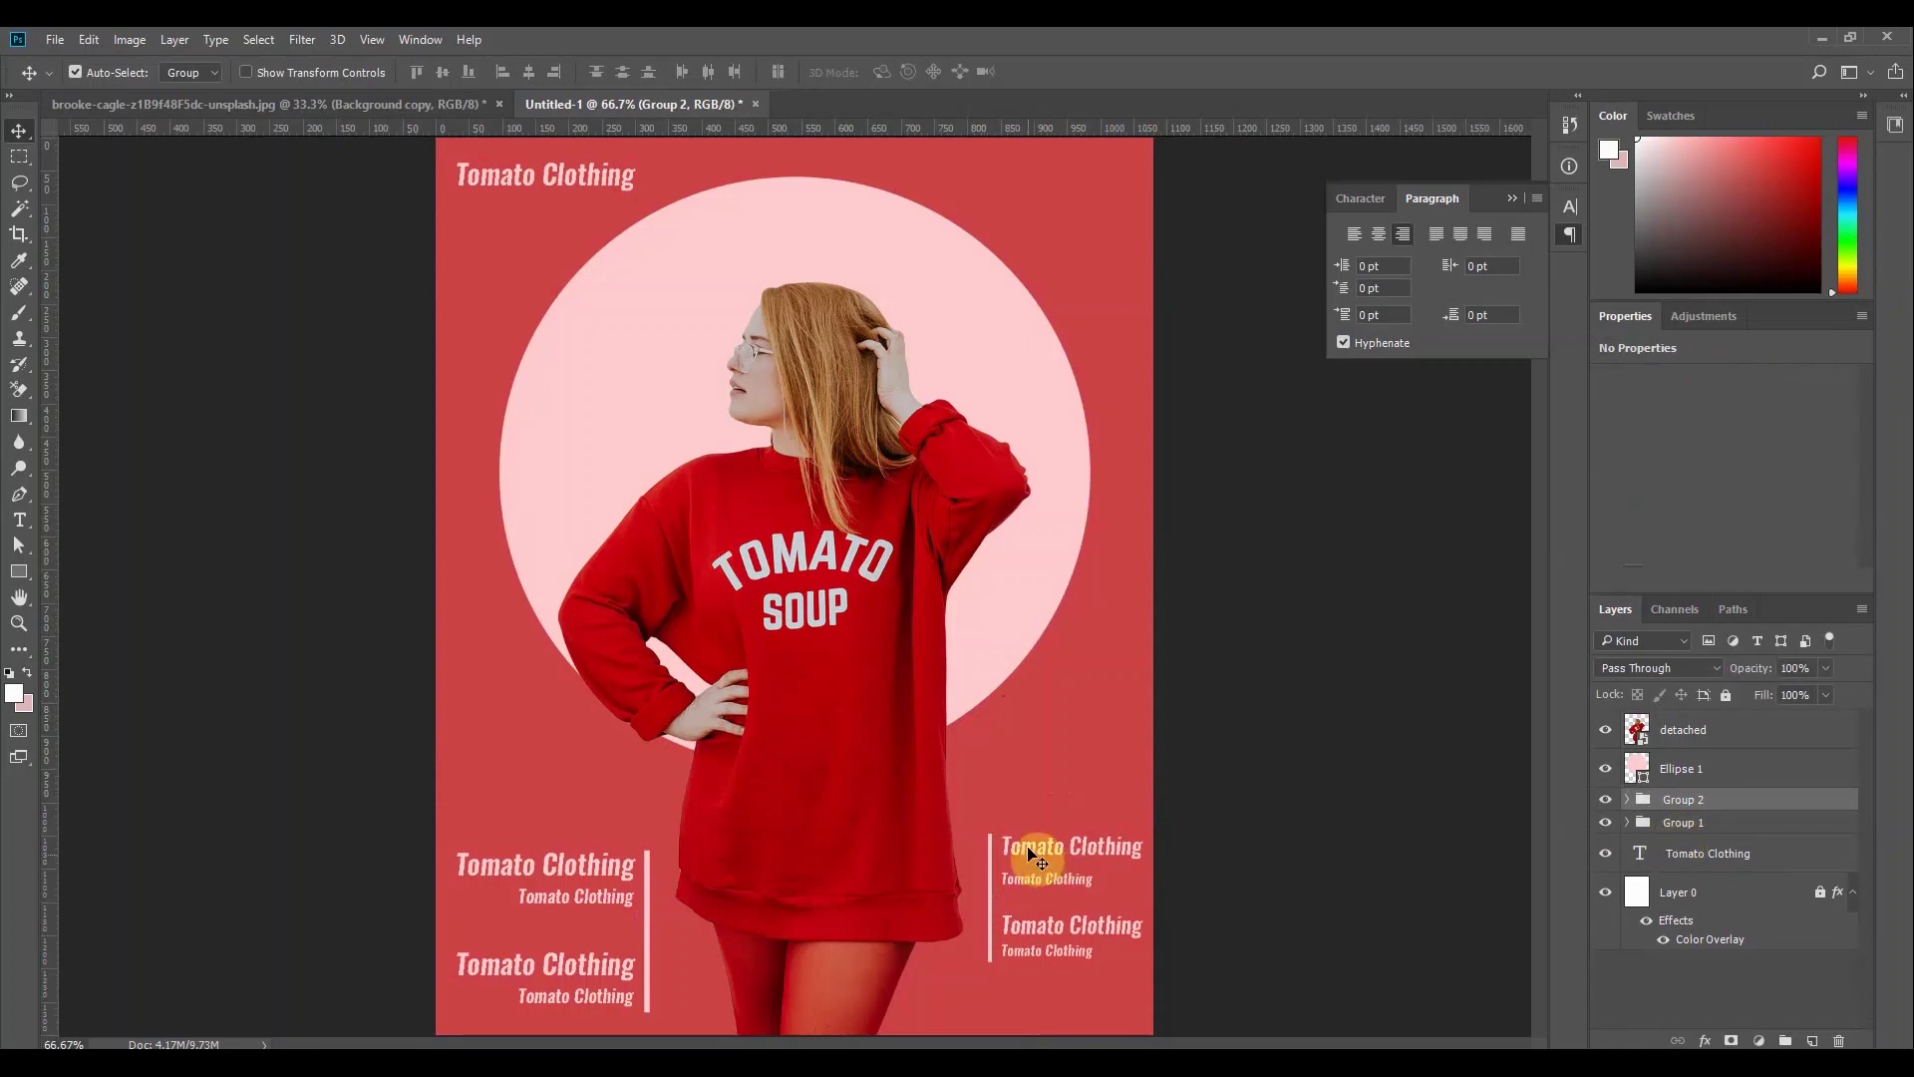
drag(1027, 843, 1032, 753)
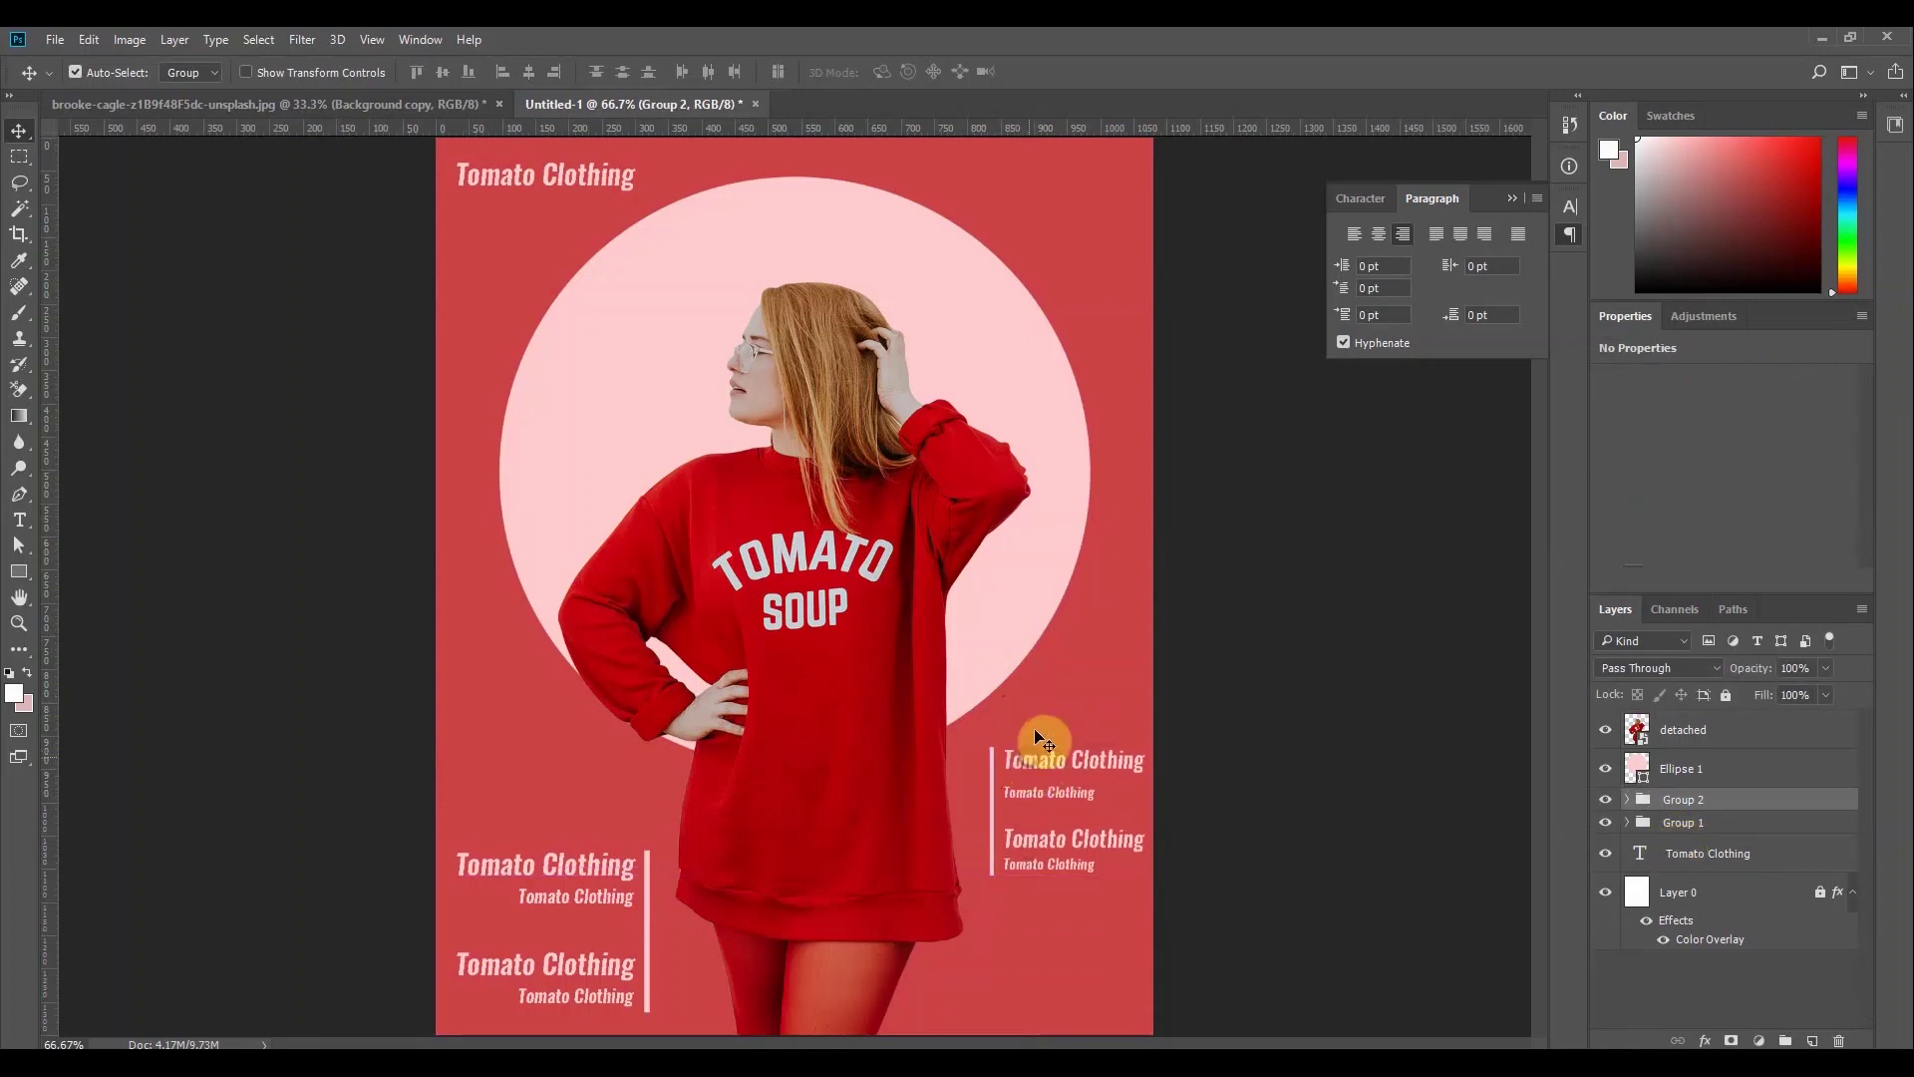
click(1073, 684)
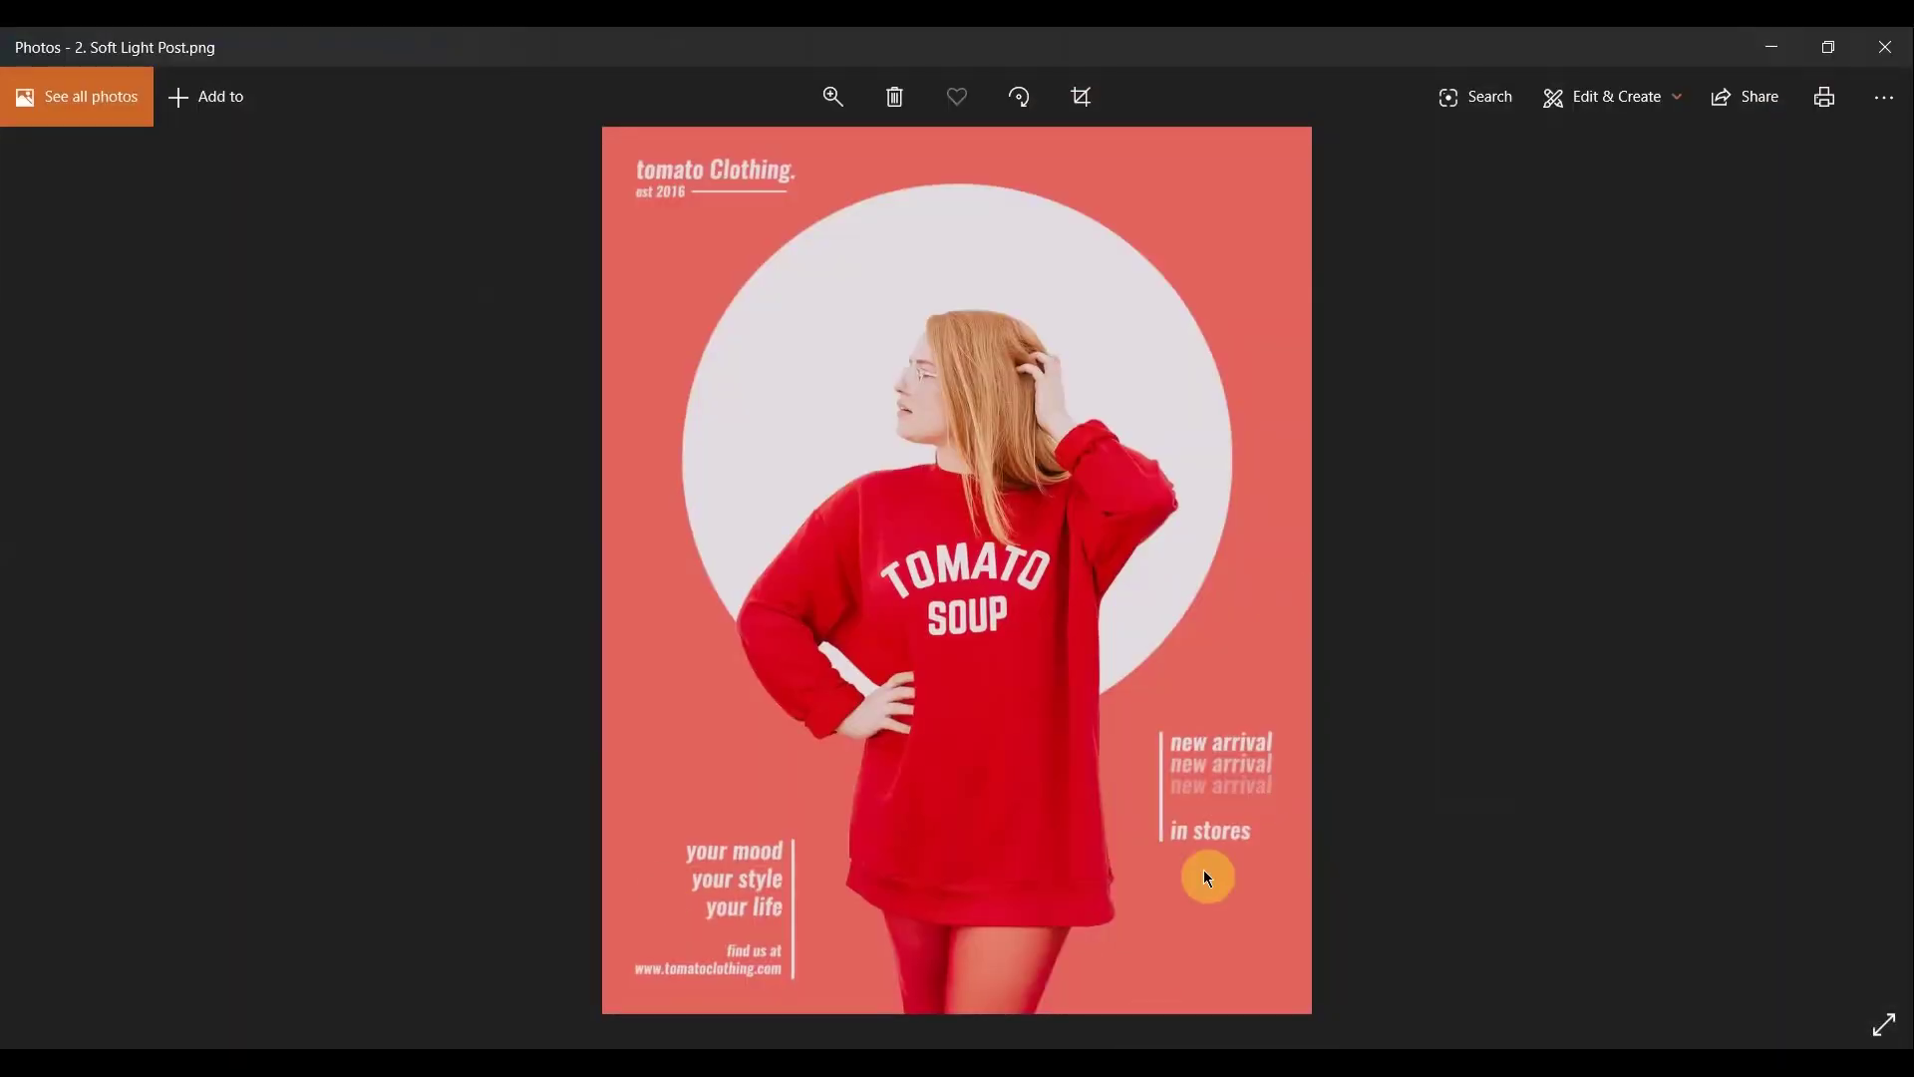
Return to Photoshop from the reference image and shift the lower-right text group slightly left and up, away from the canvas edge
click(1771, 50)
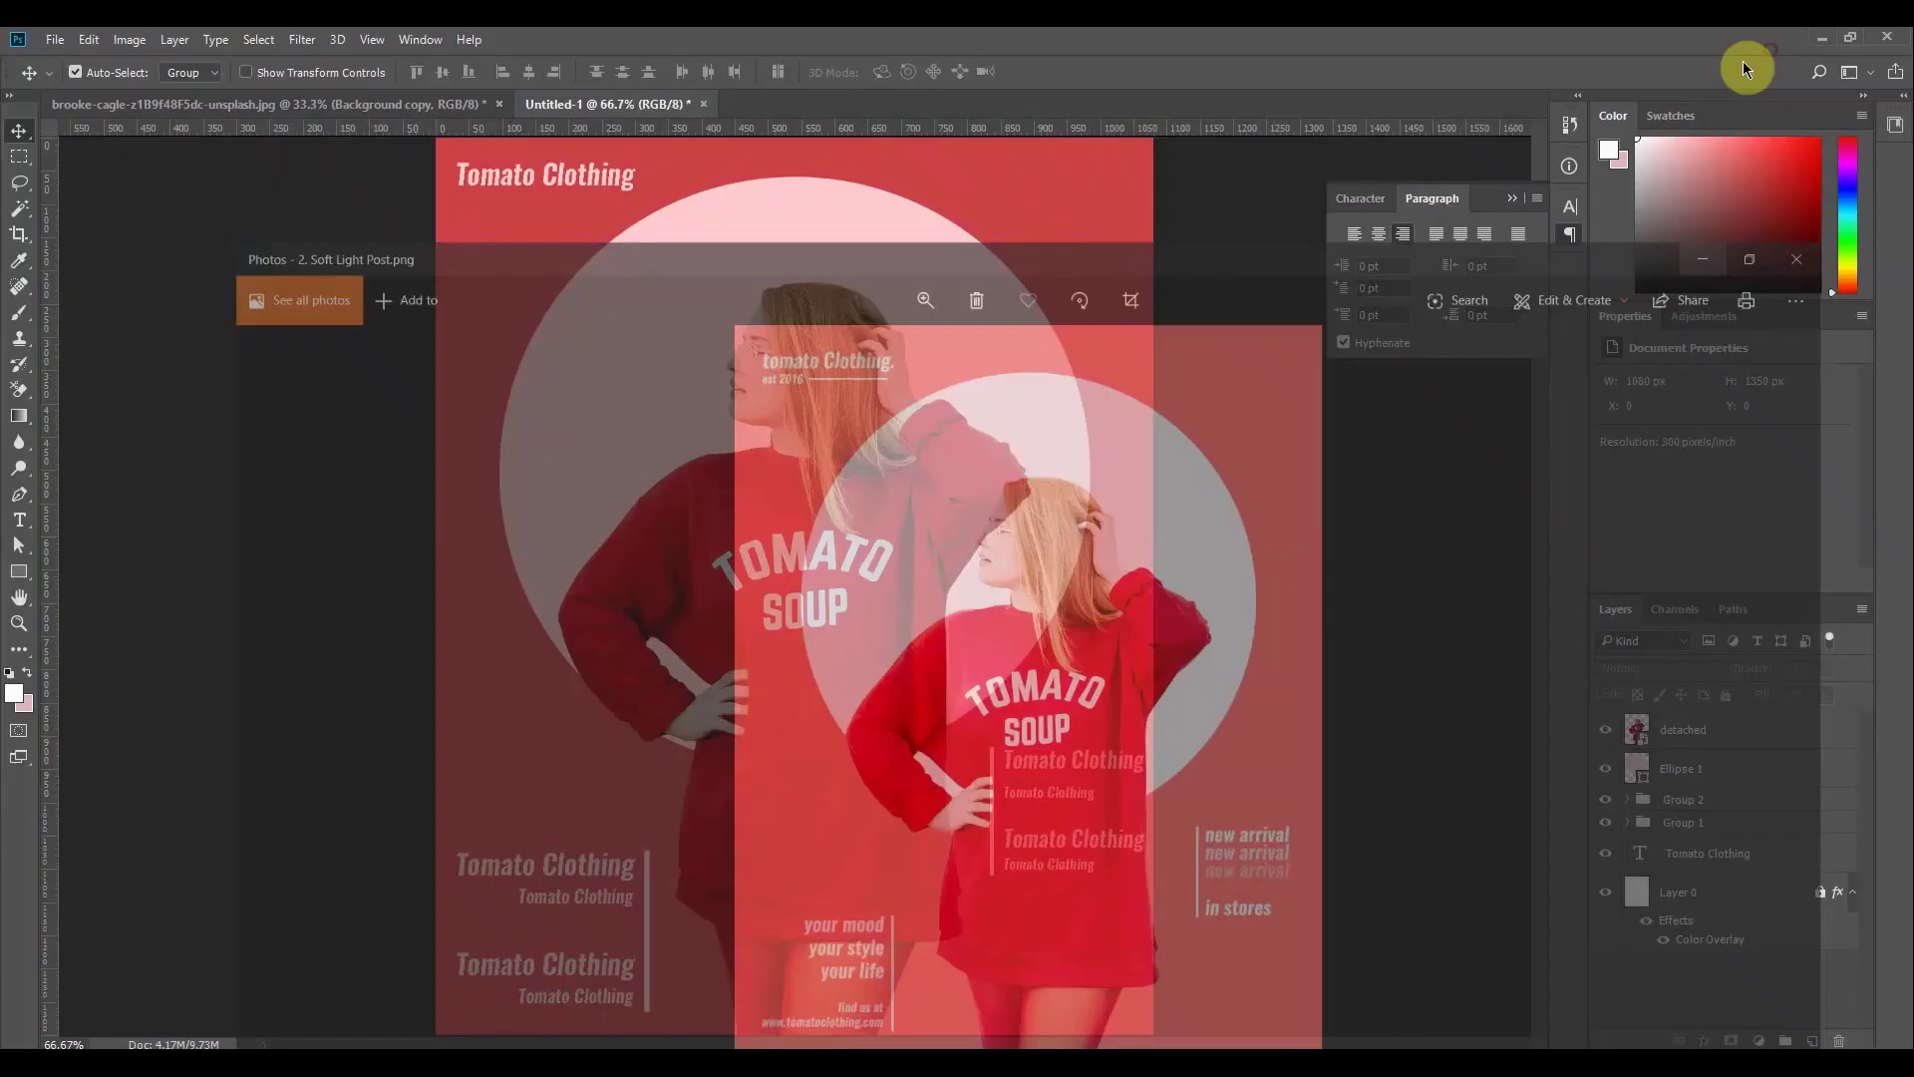
drag(1043, 768, 1025, 756)
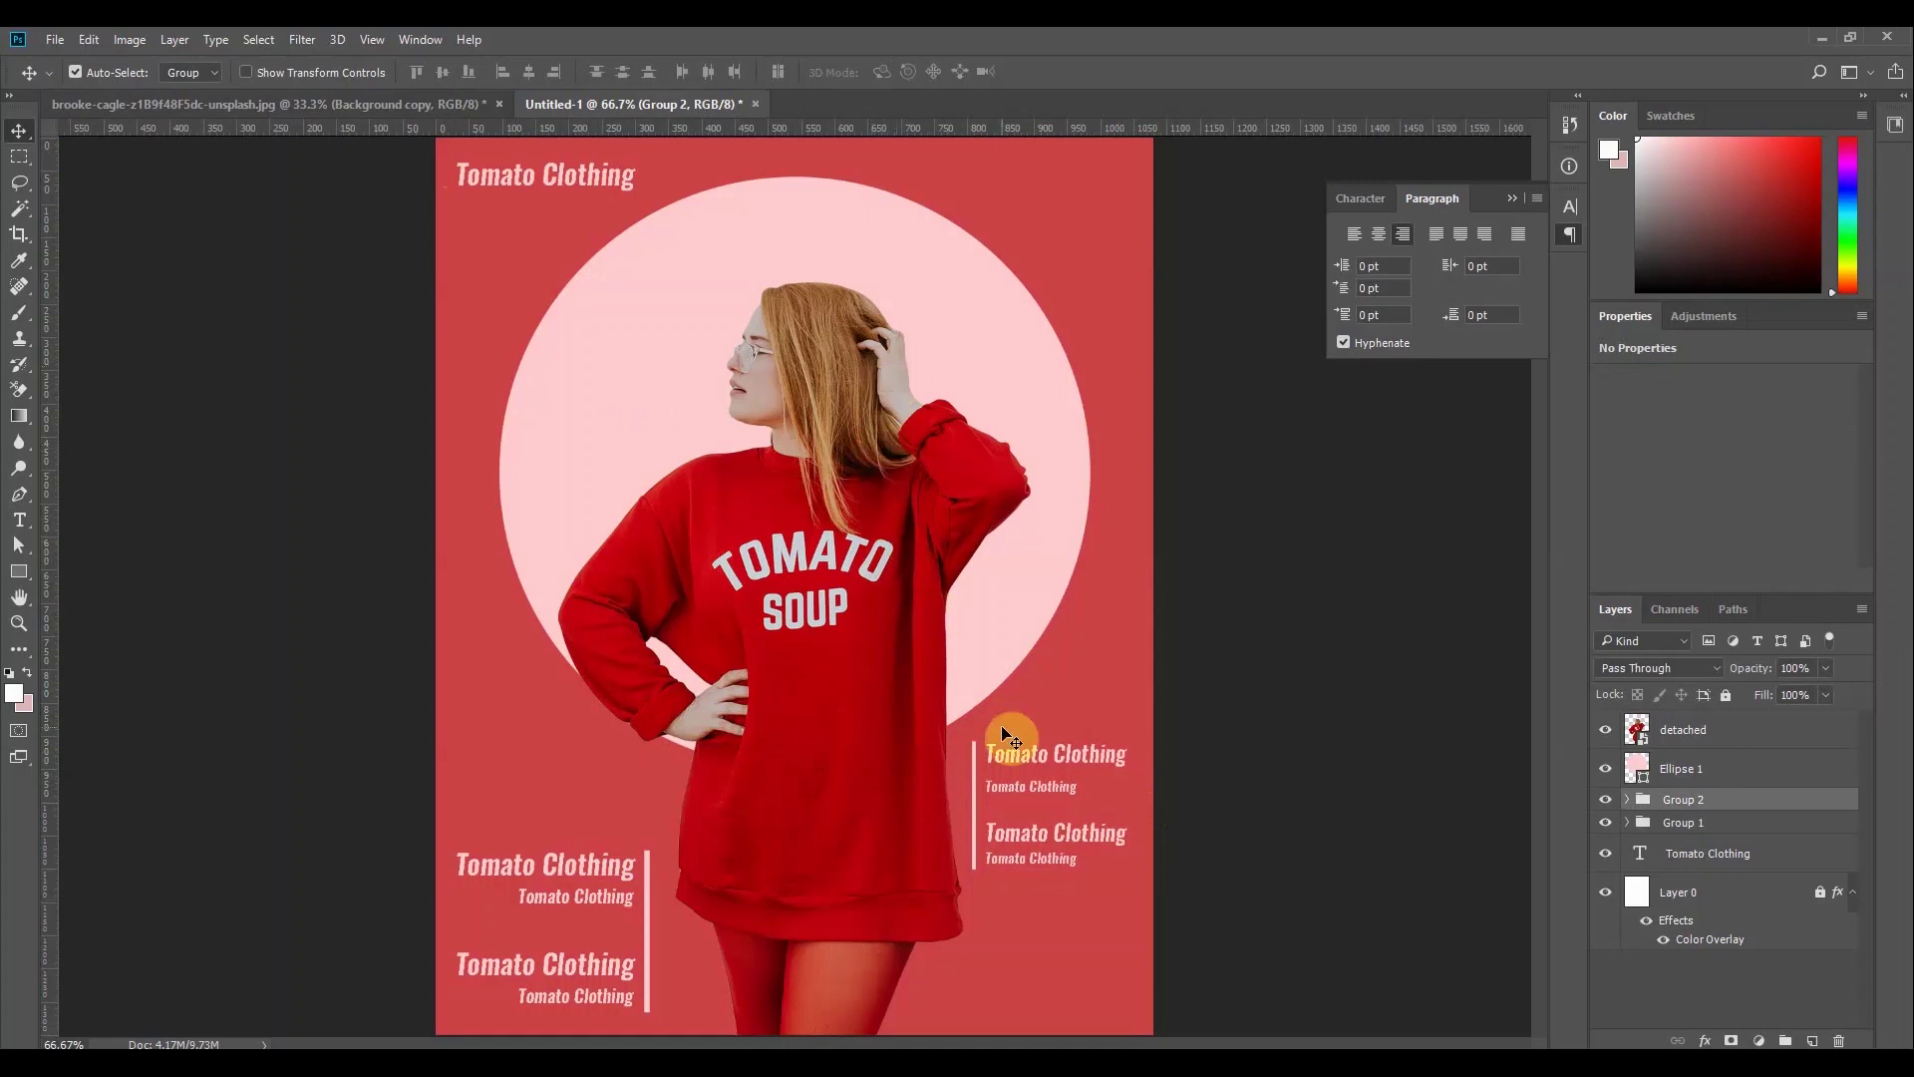
click(1035, 718)
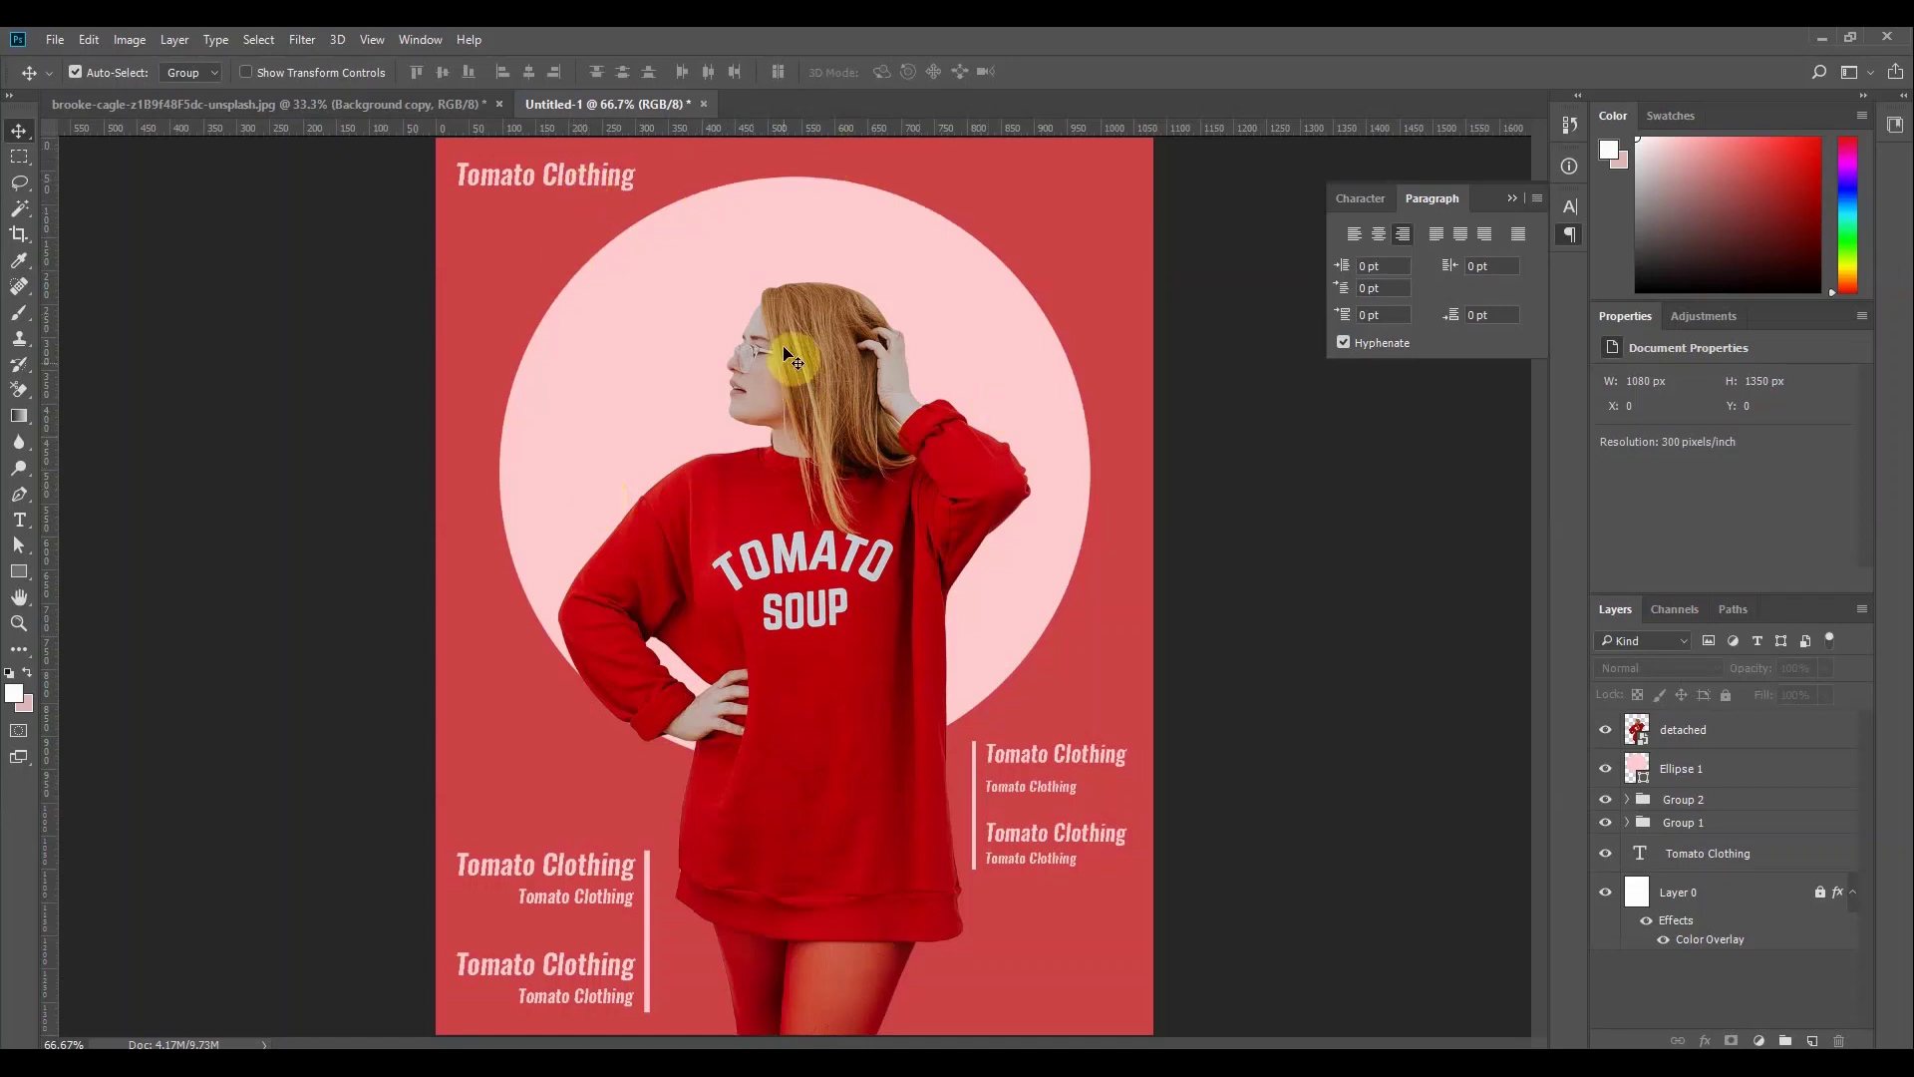
Nudge the pink circle behind the model up 10 px
click(882, 280)
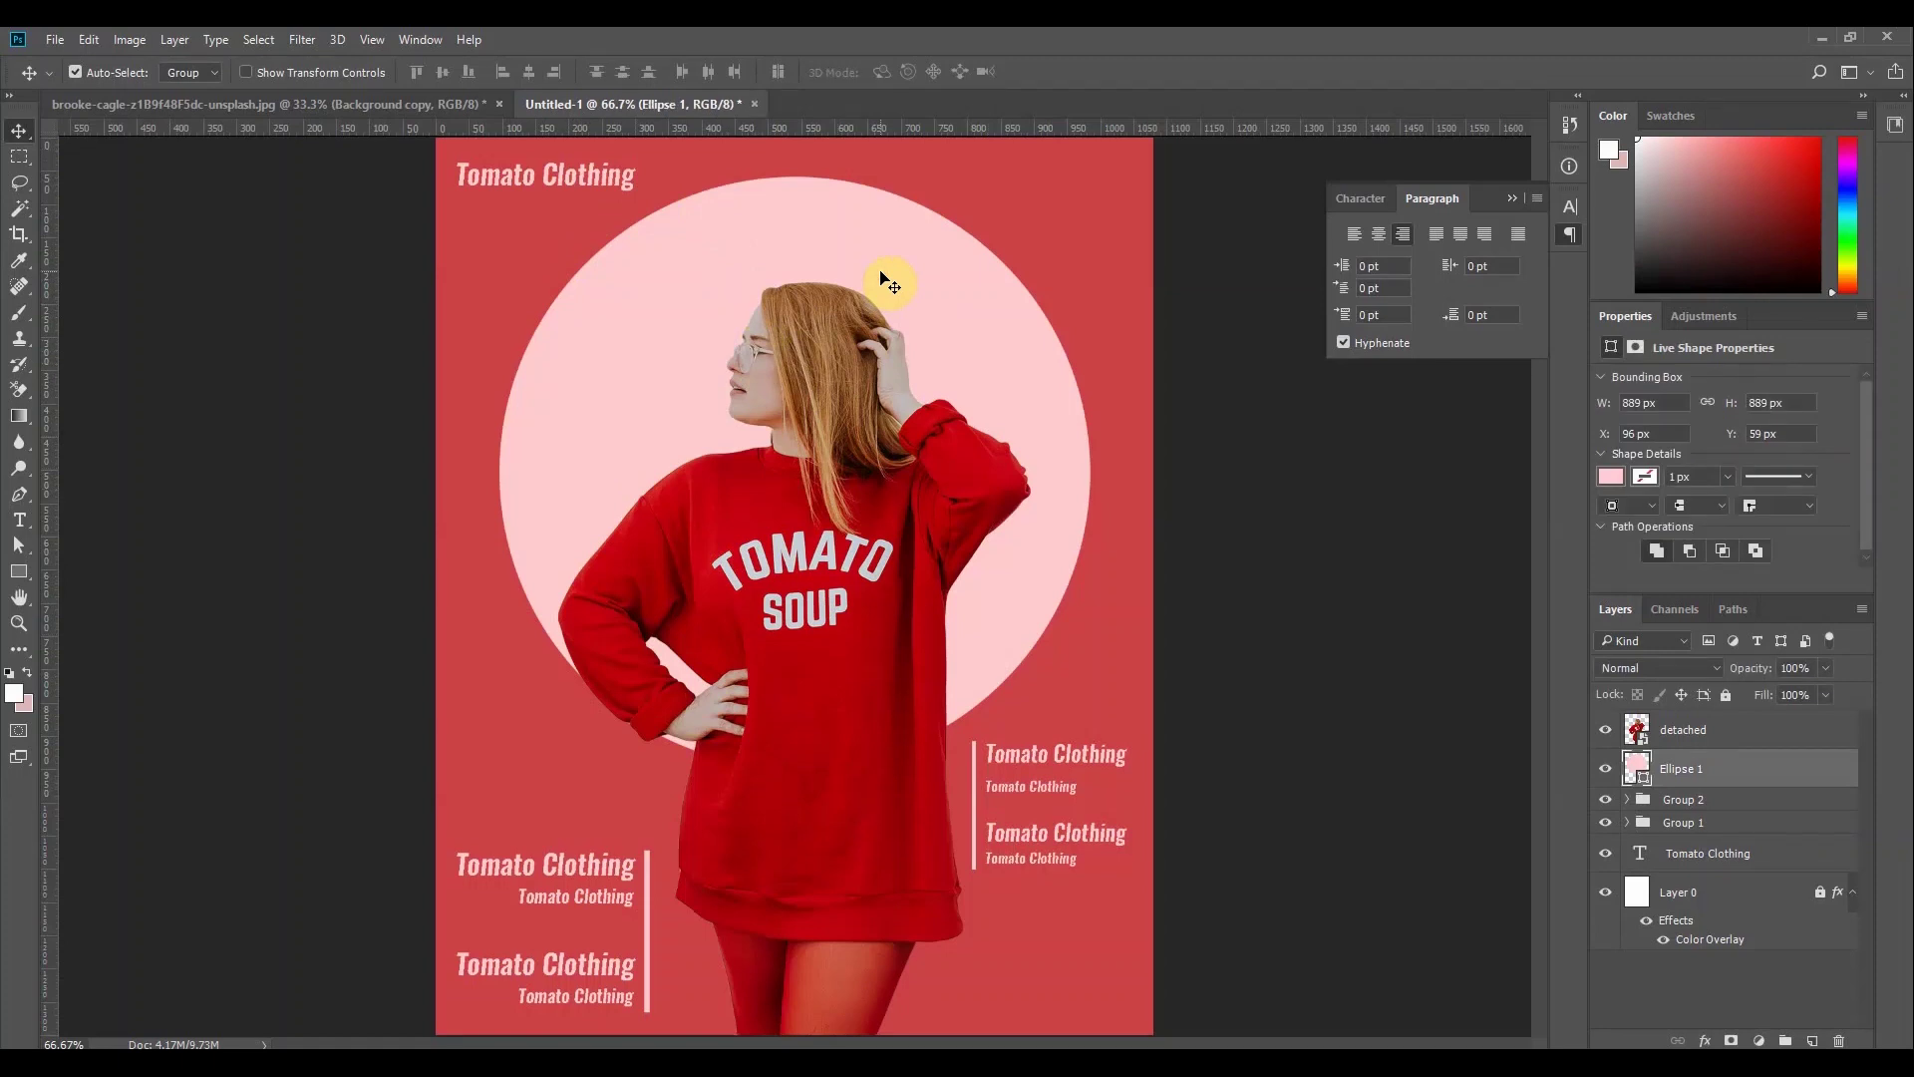
key(shift+Up)
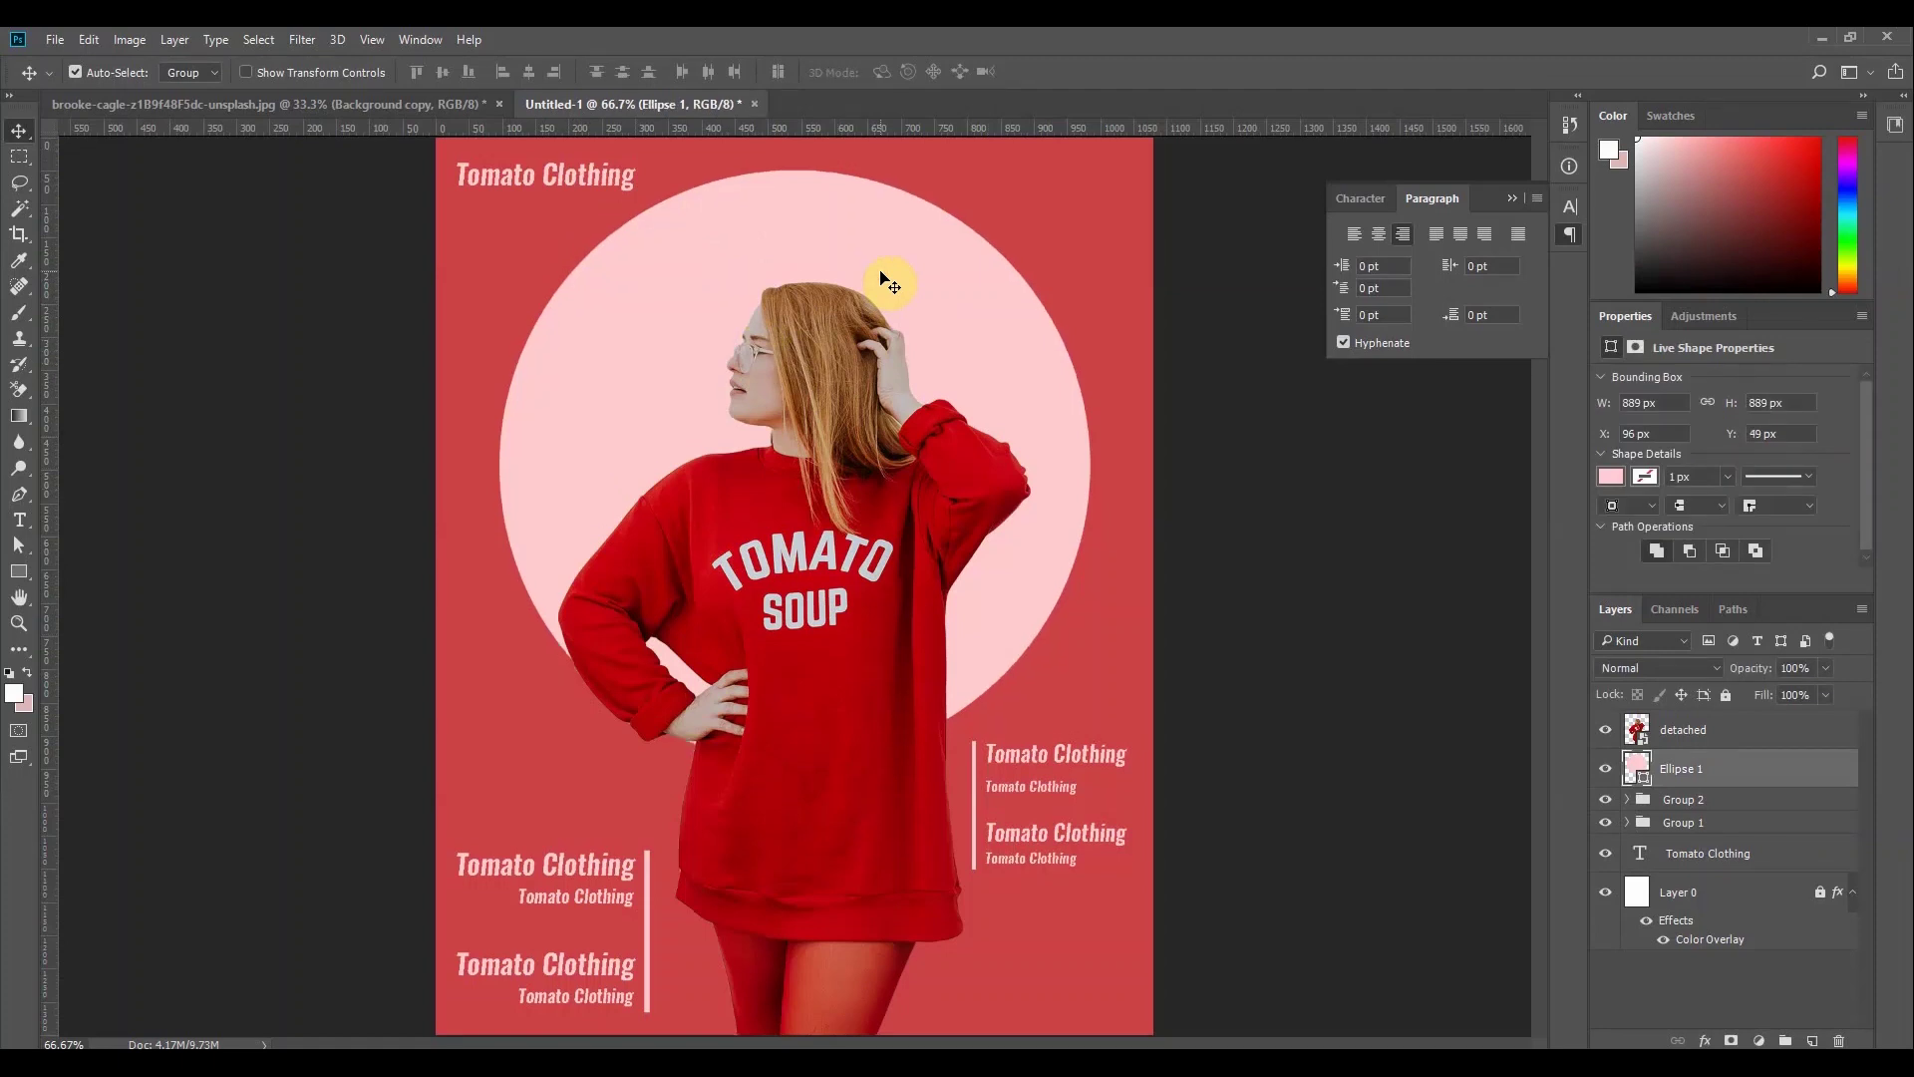
click(519, 265)
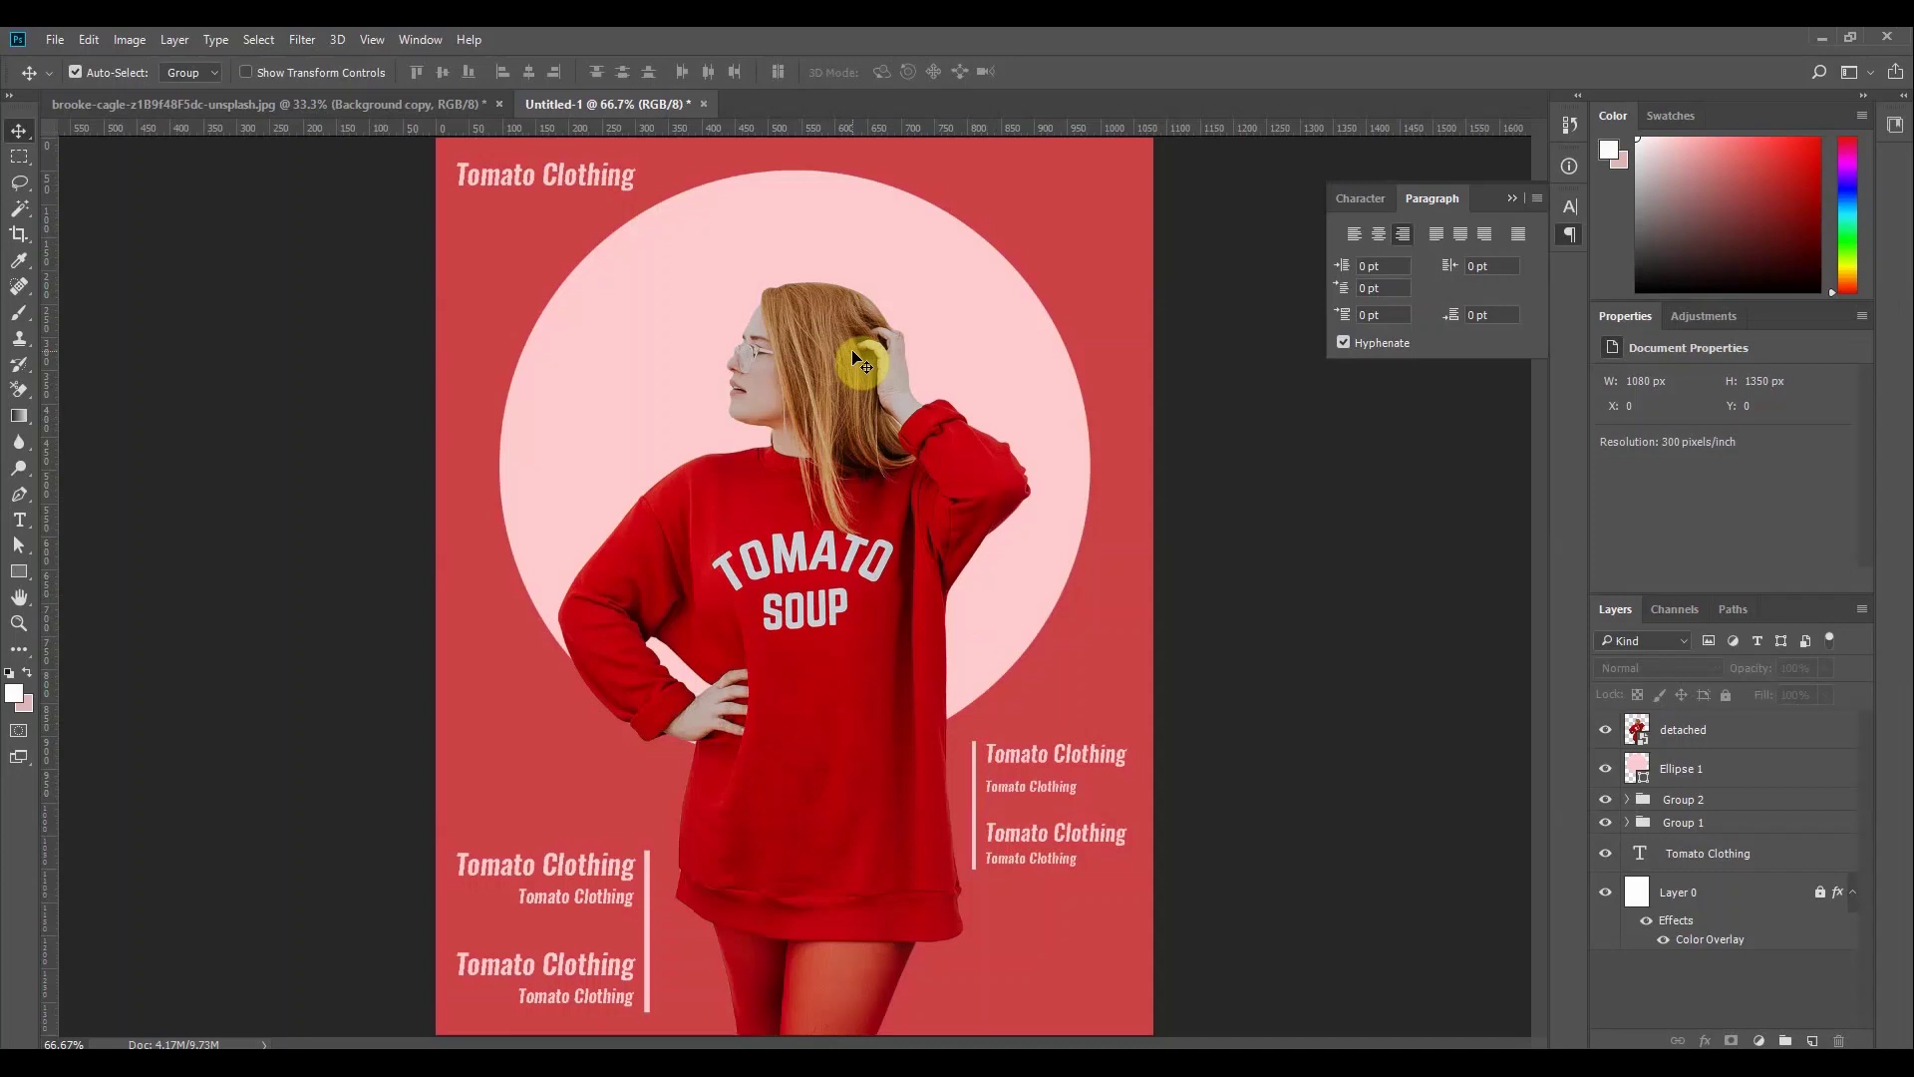
Save the document to the Desktop as a Photoshop file named "dsc"
click(52, 40)
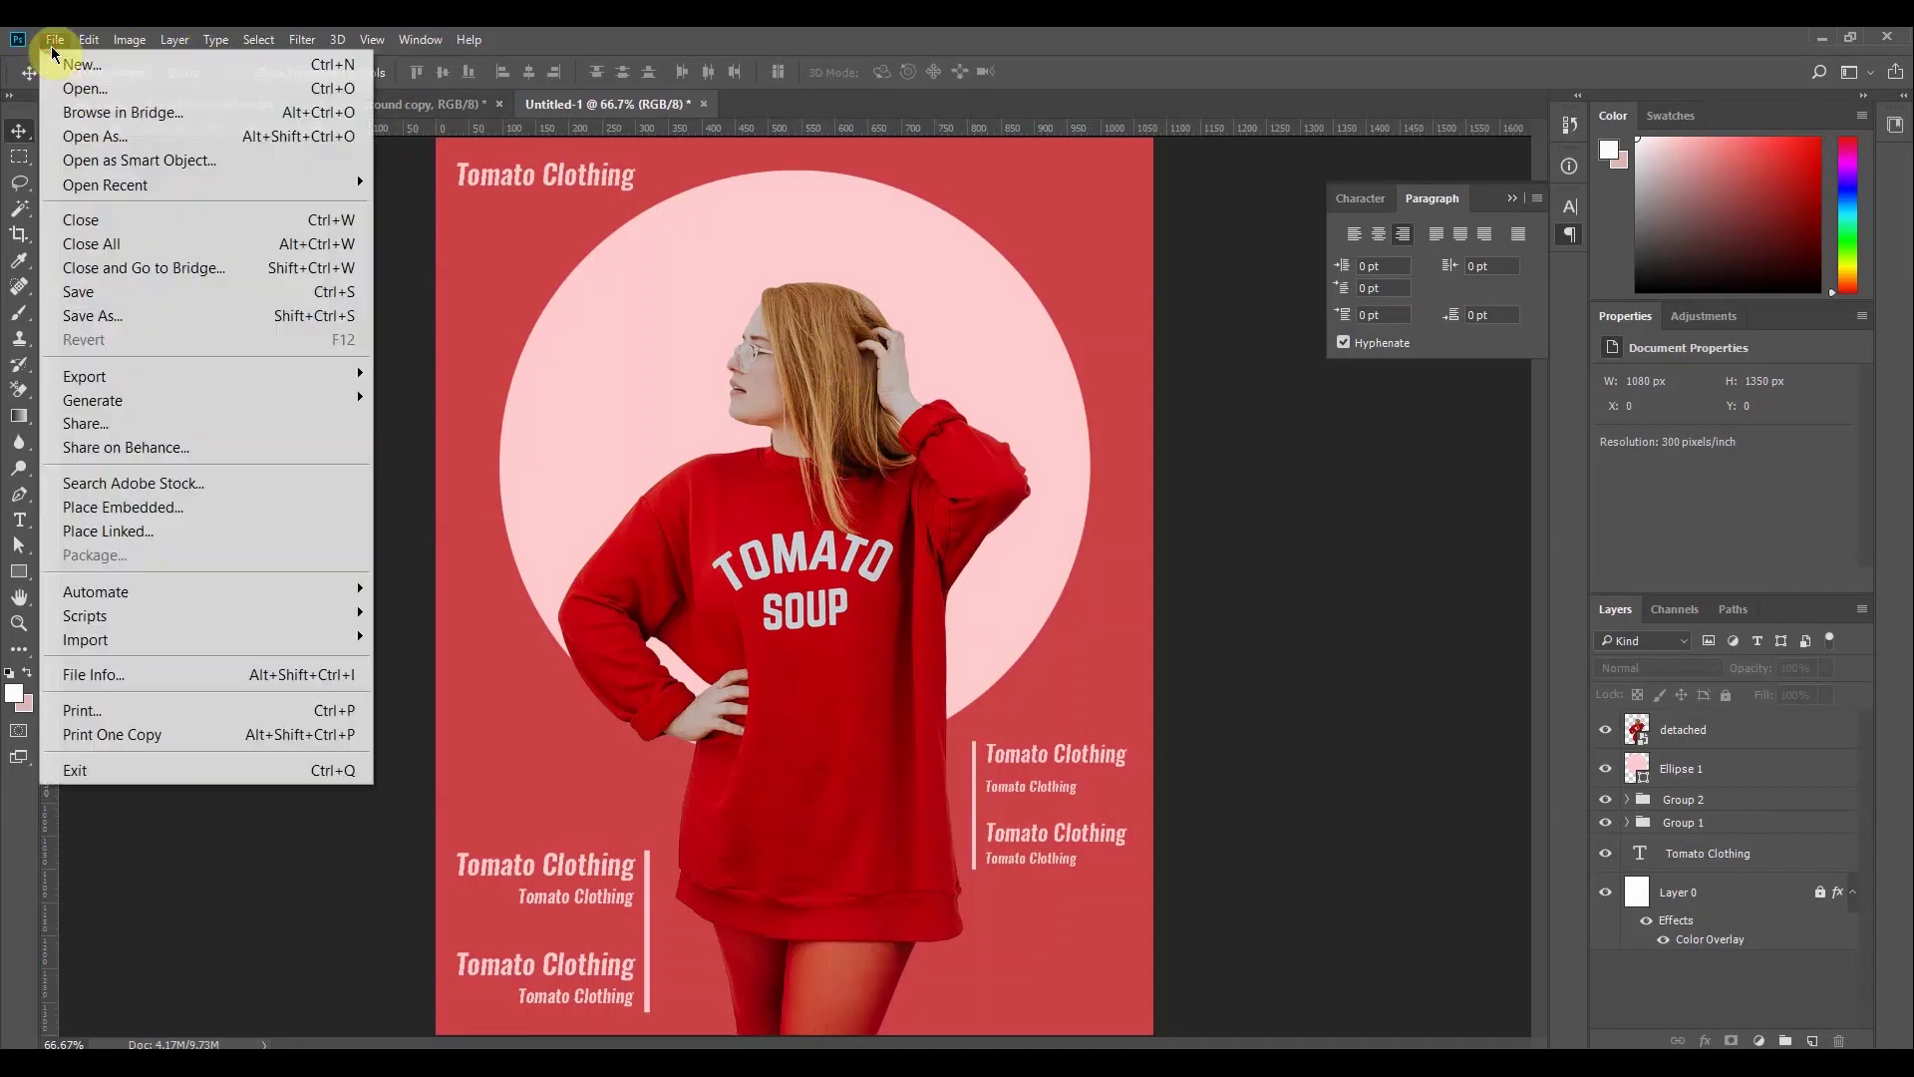
click(90, 293)
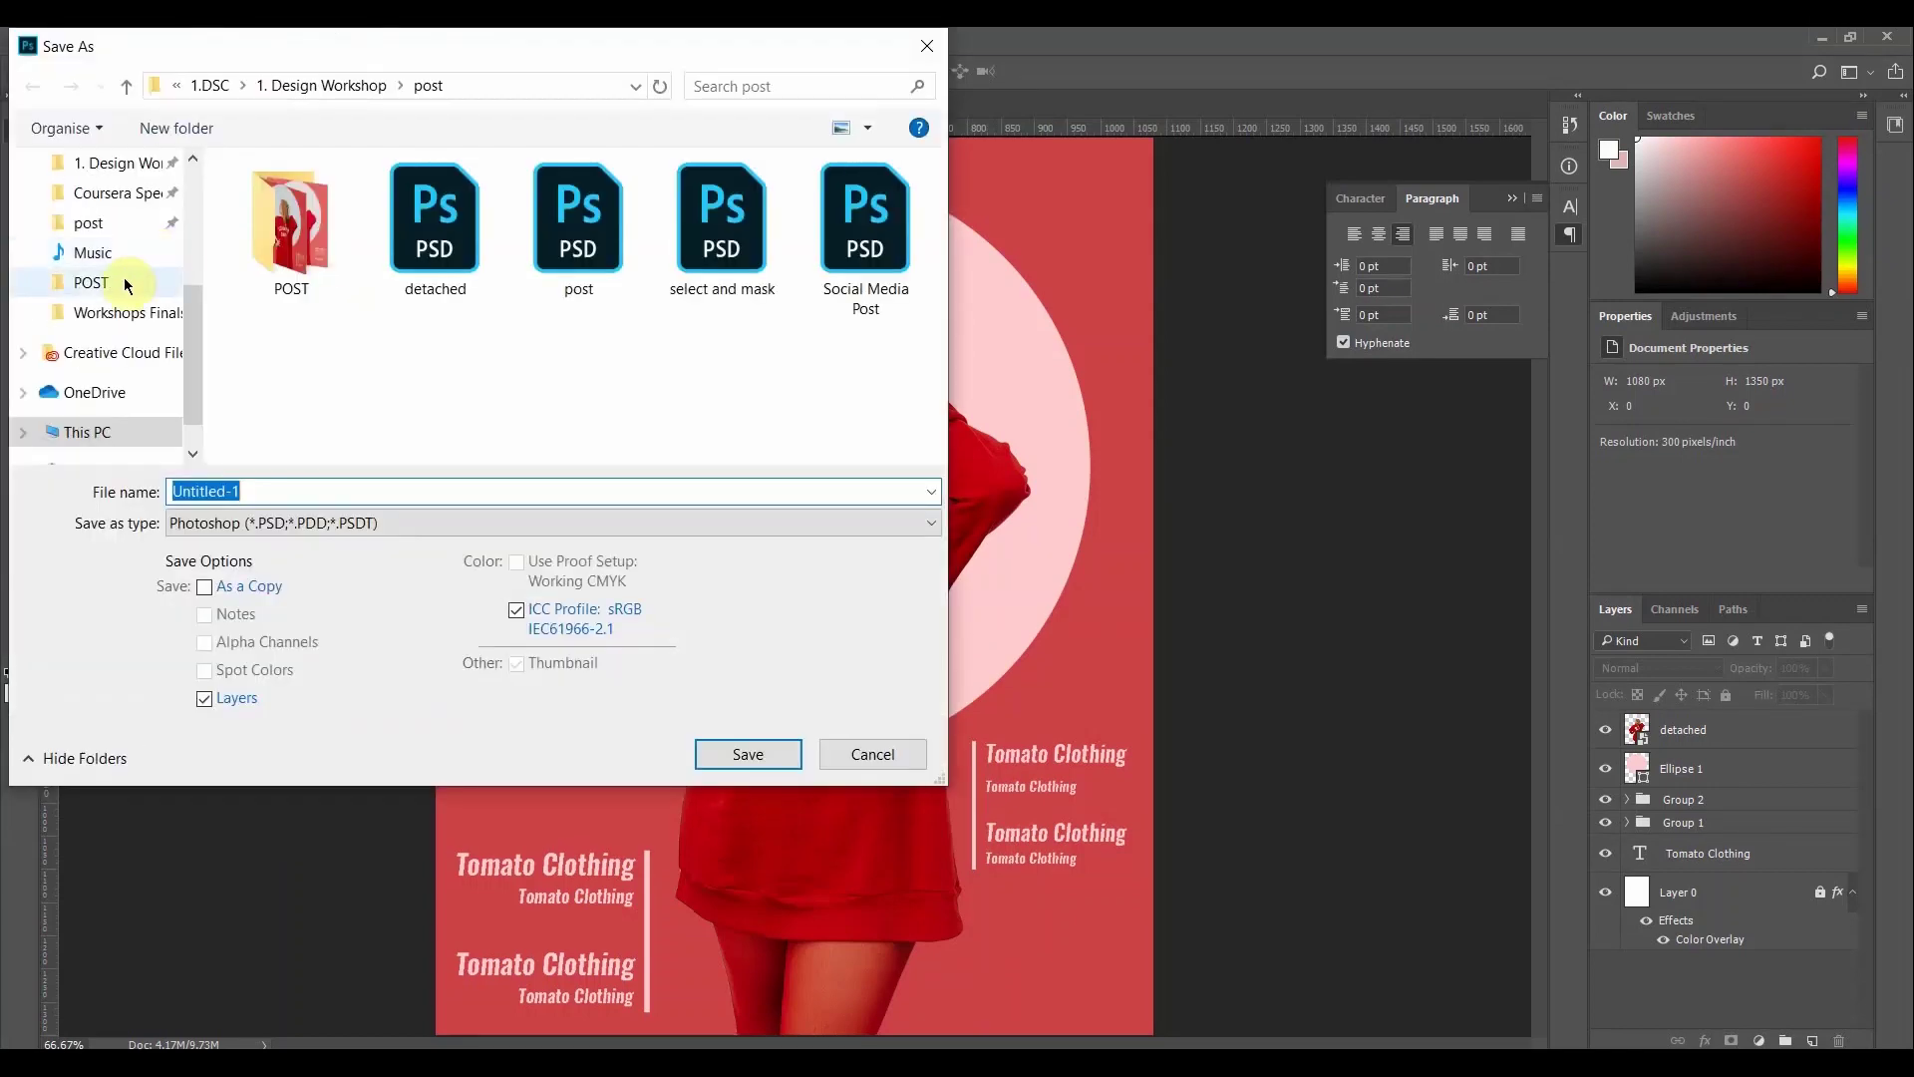
scroll(119, 274, up, 5)
click(97, 240)
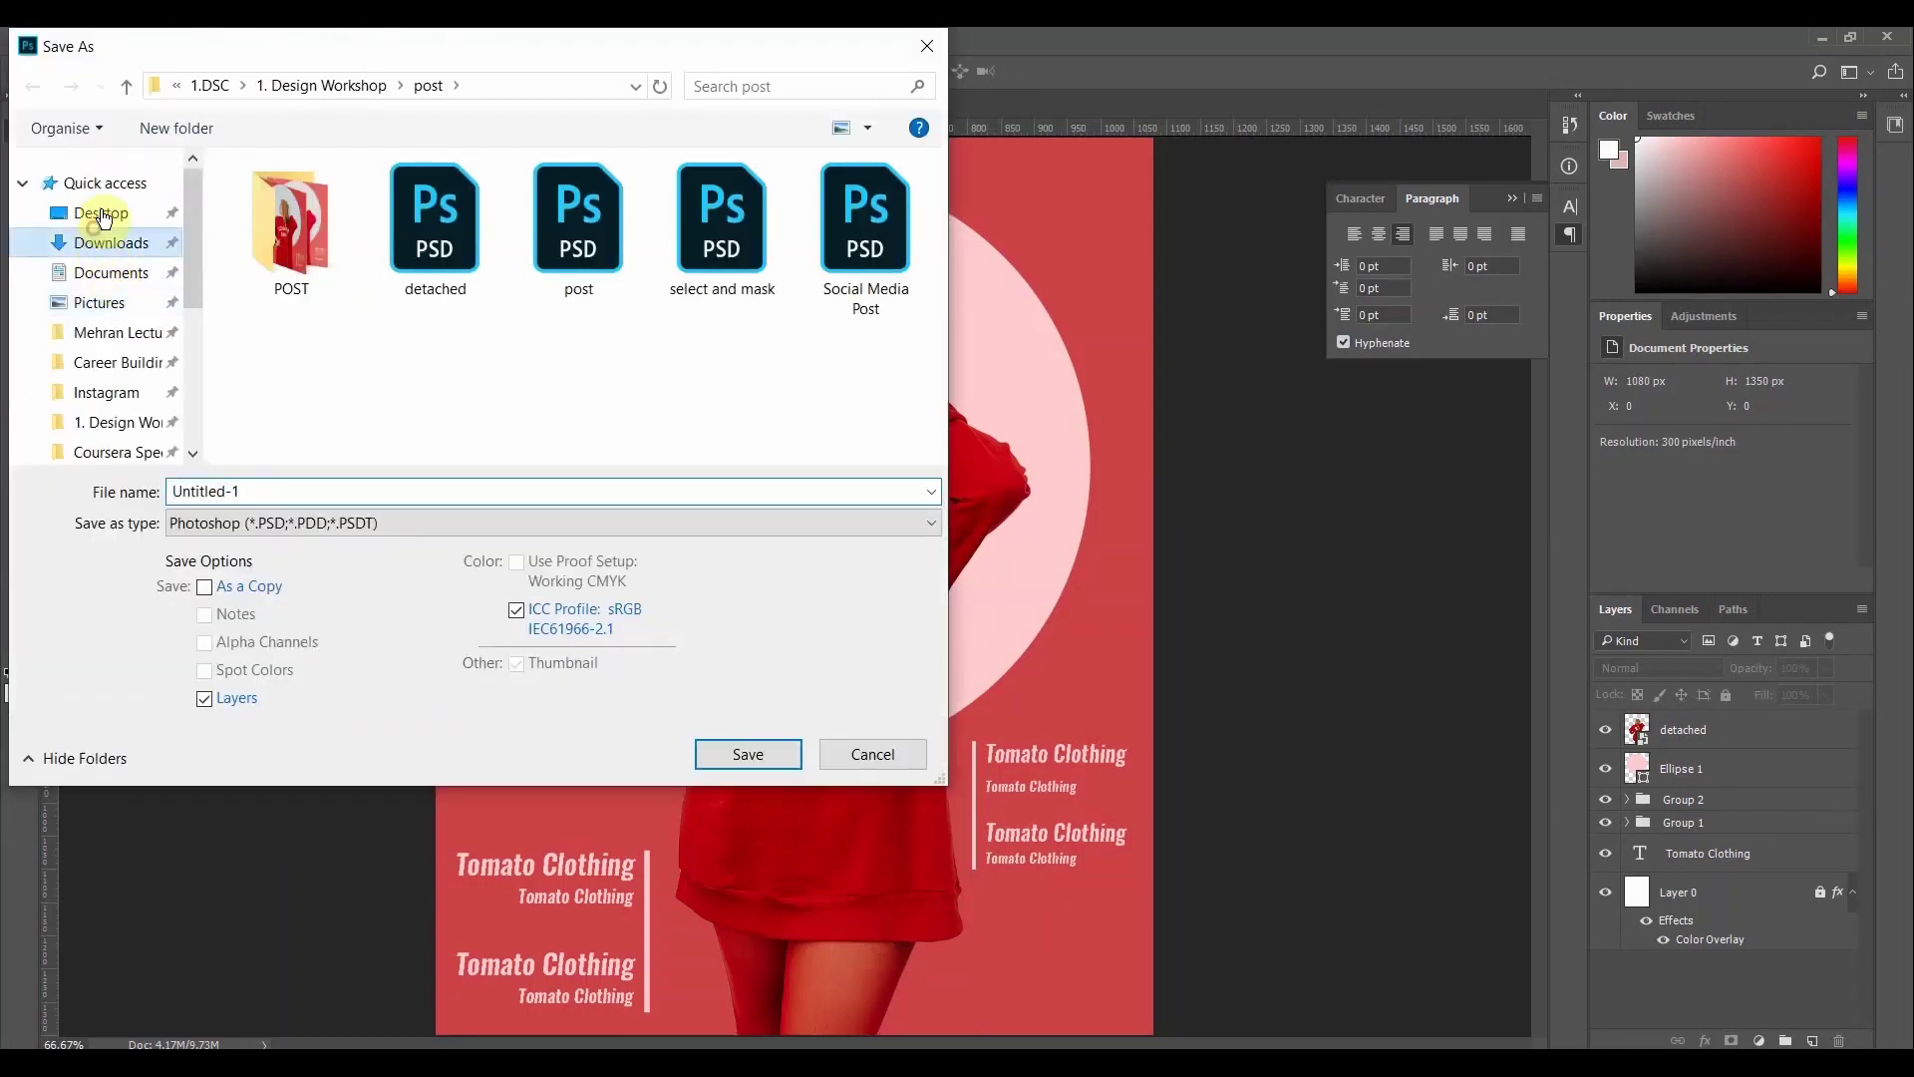
click(97, 212)
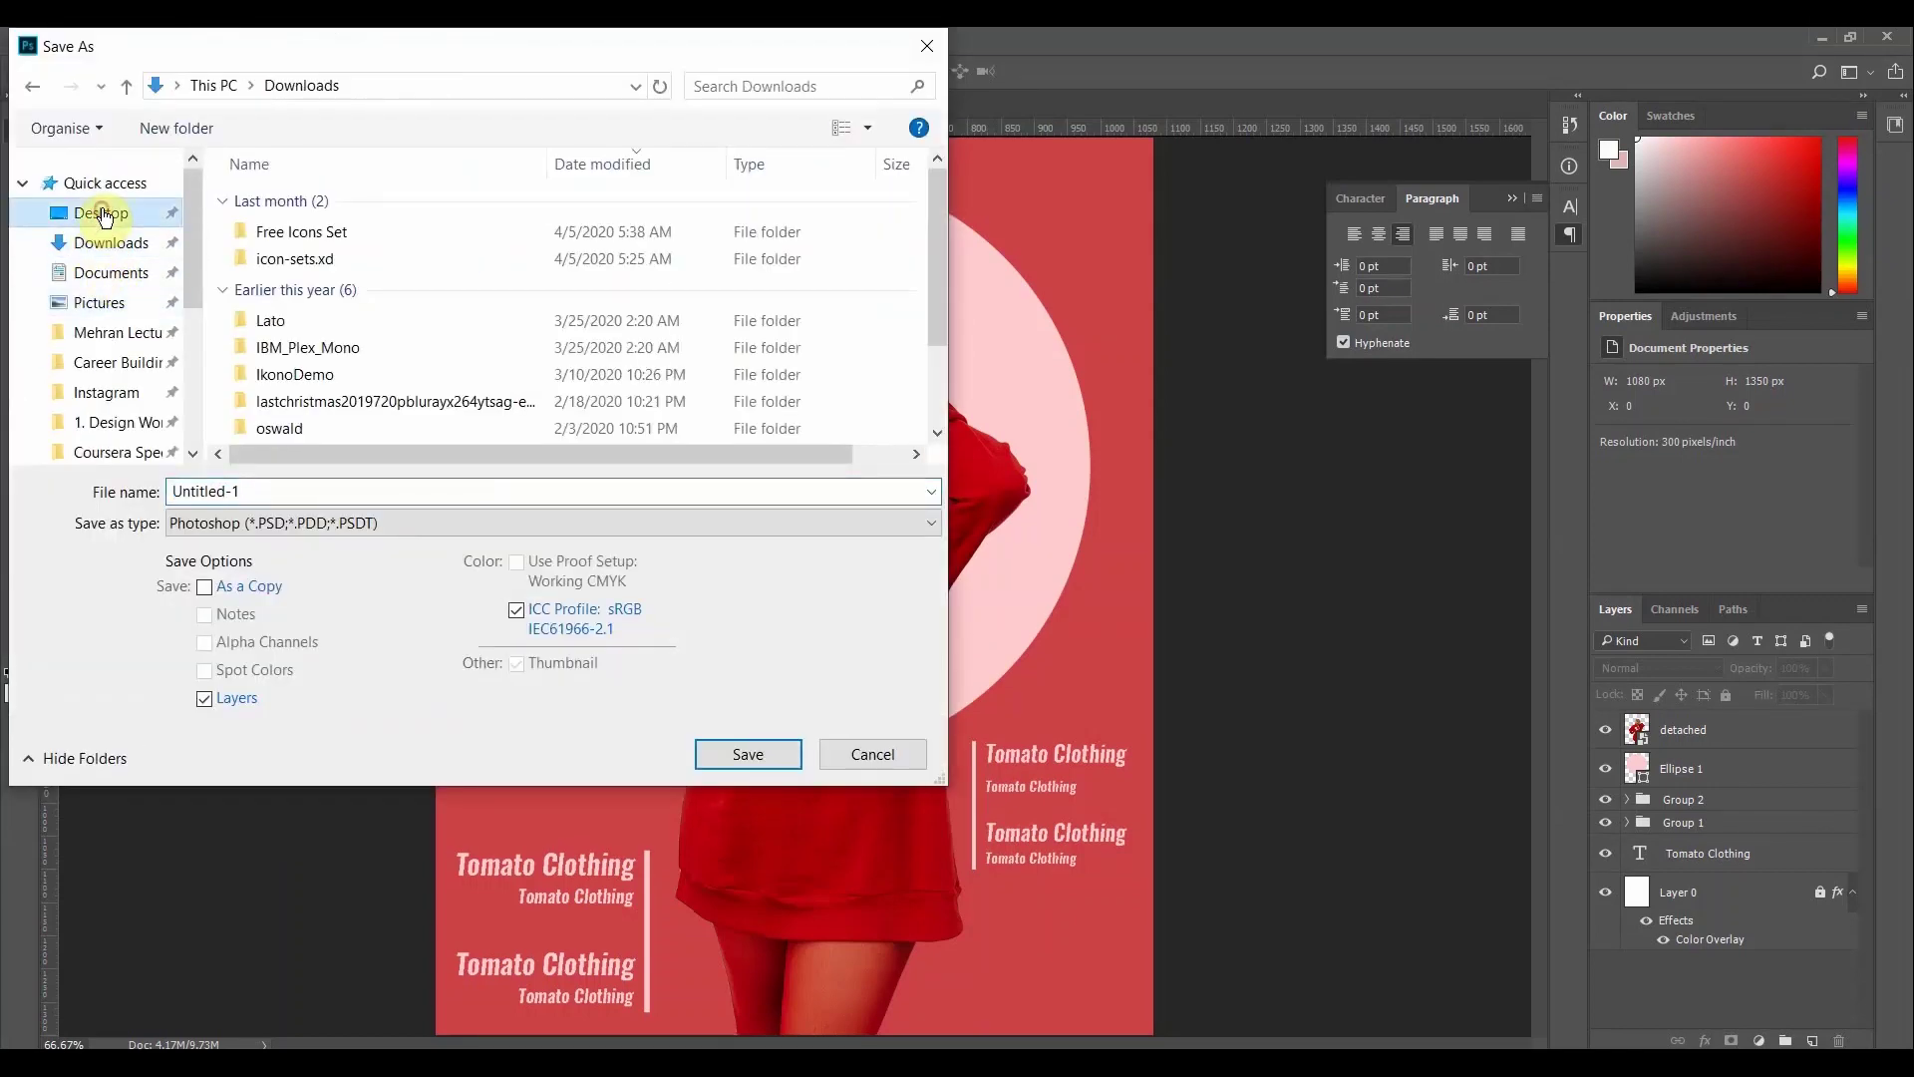
double_click(254, 496)
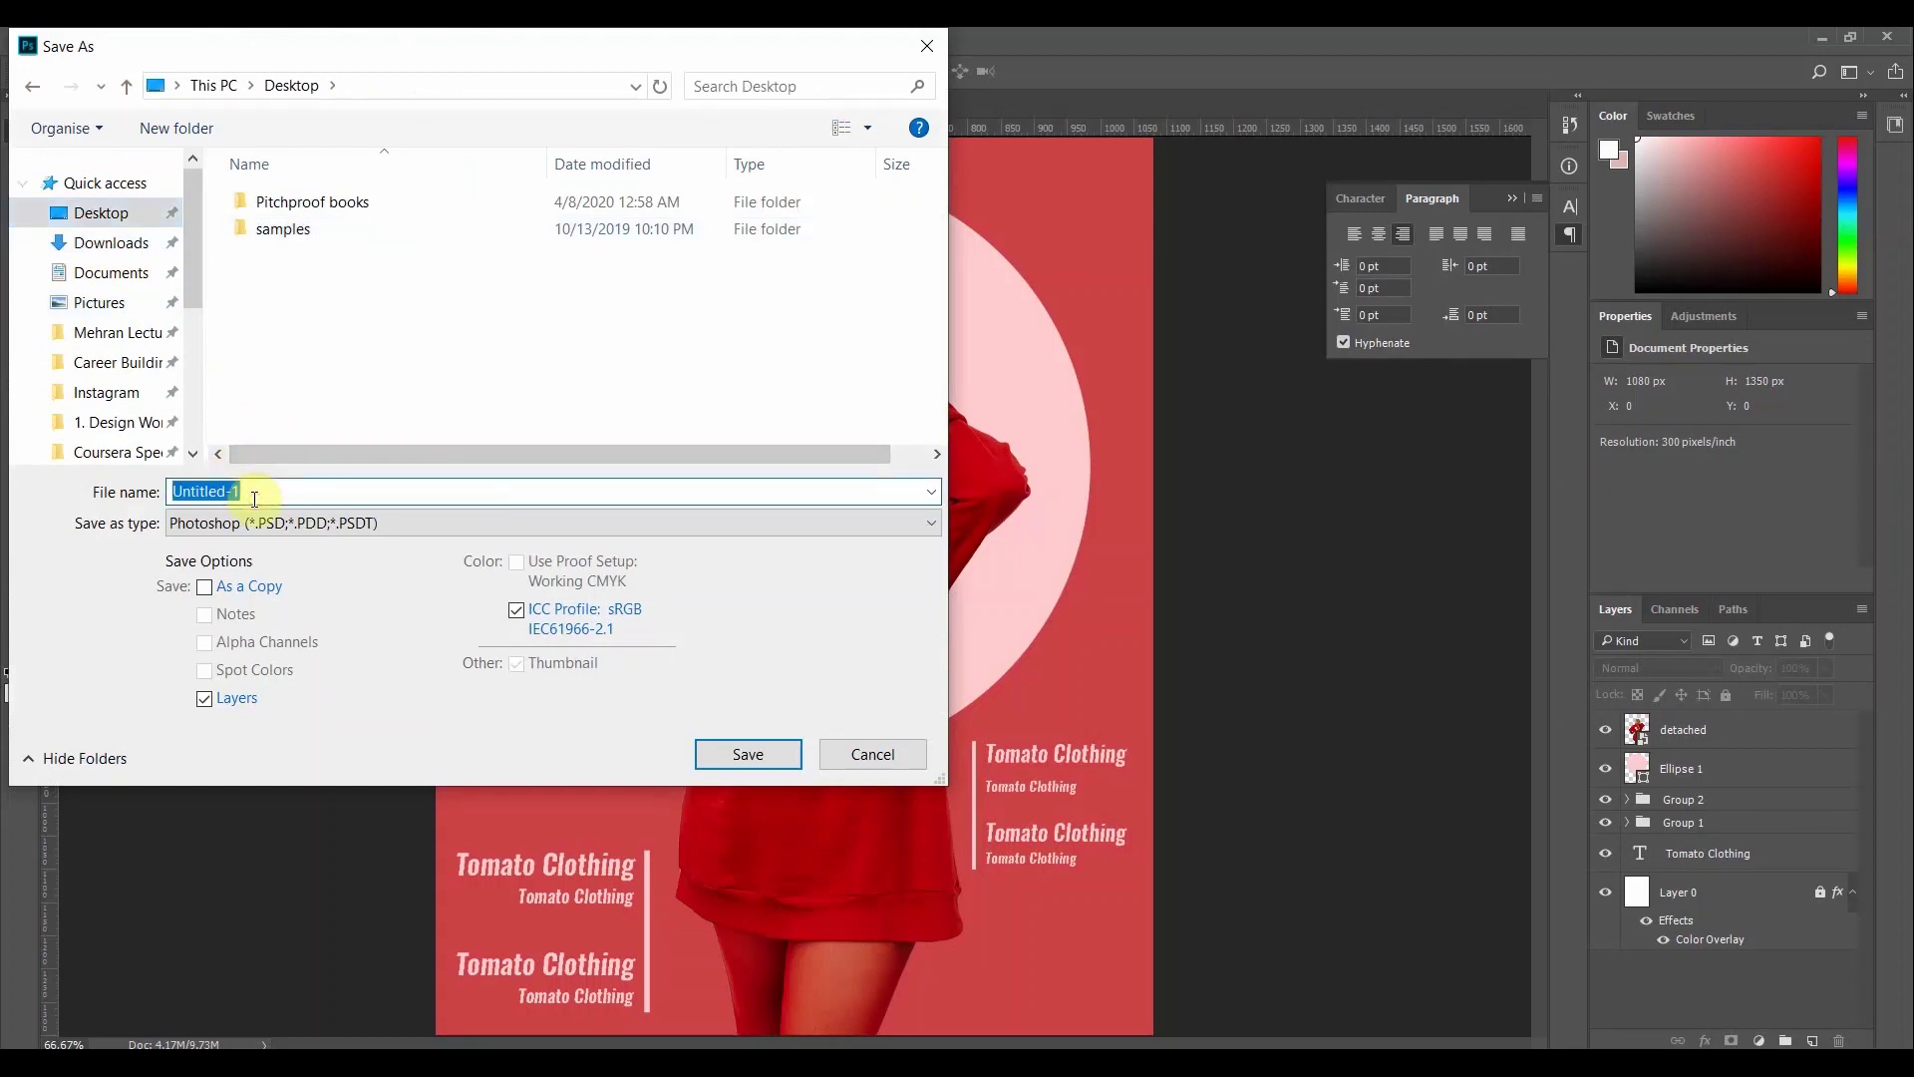
text(dsc)
click(750, 753)
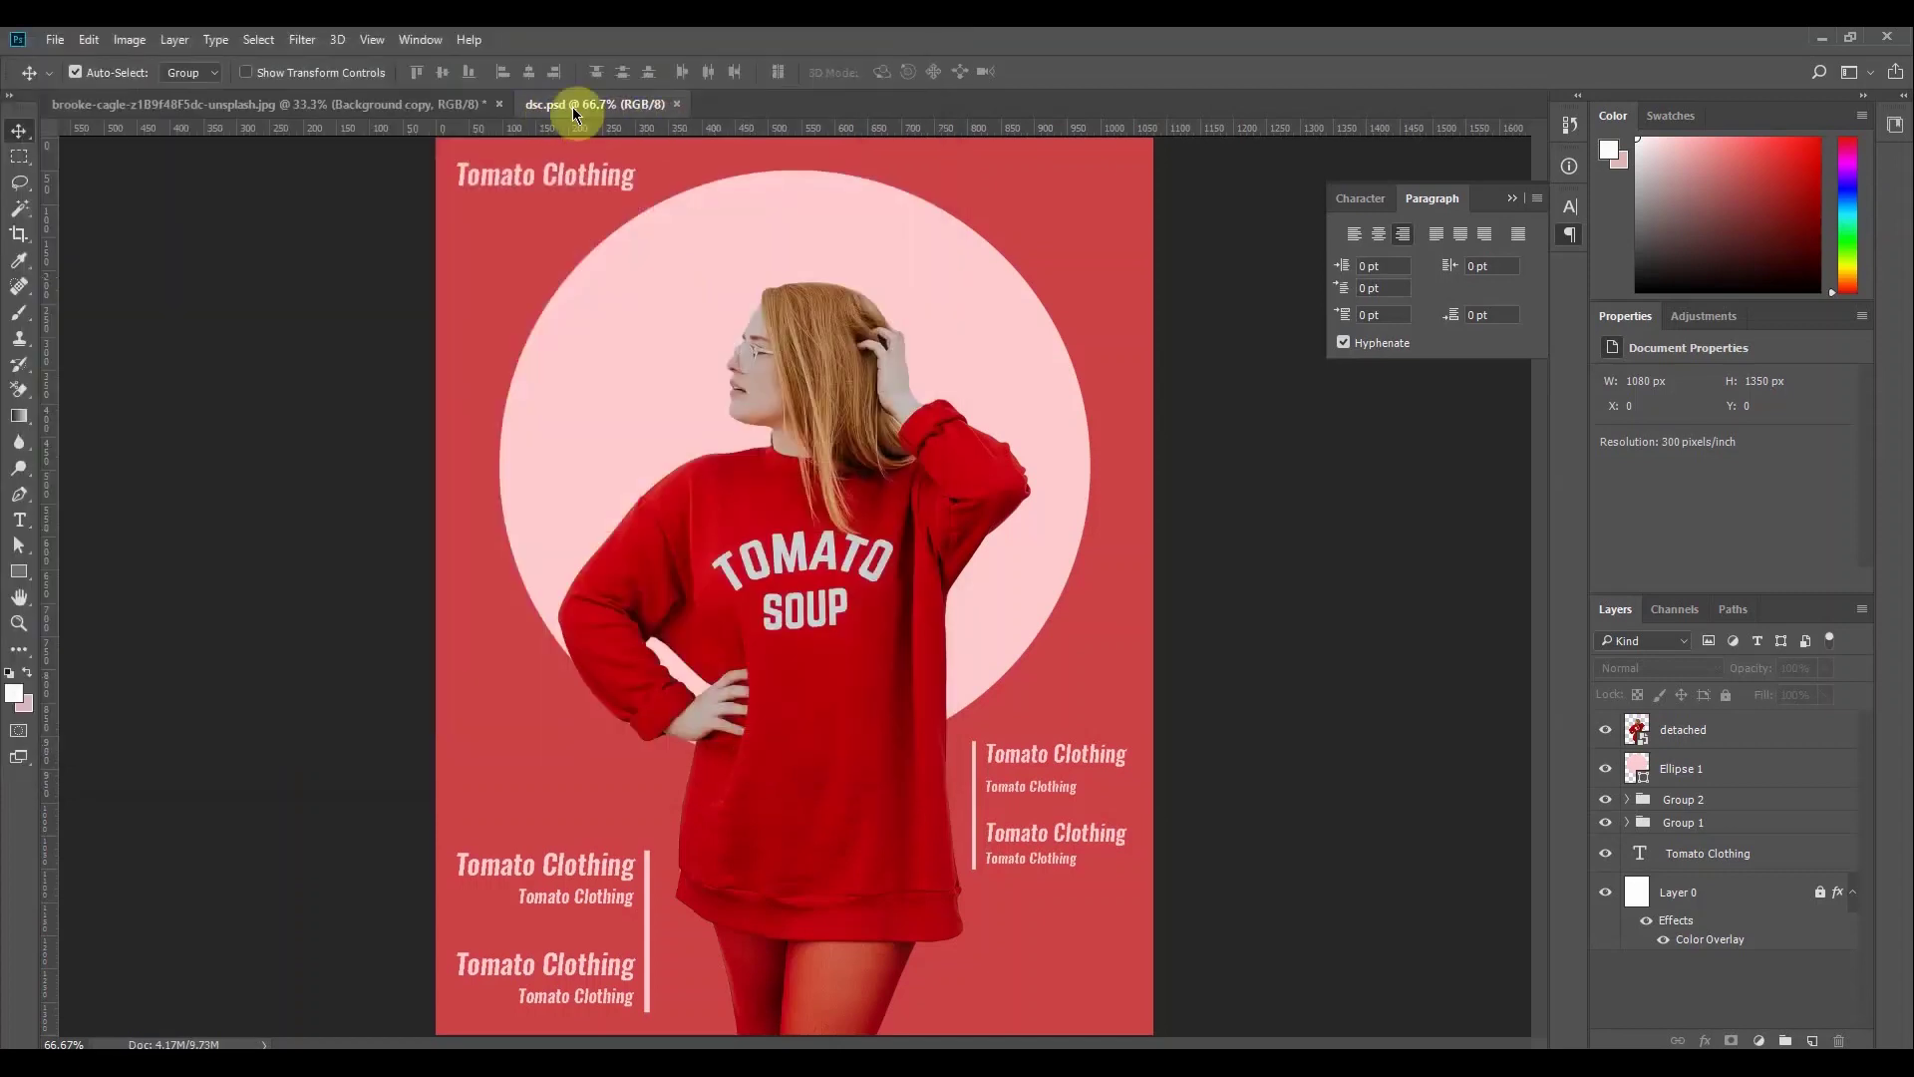
Quick-export the finished post as a PNG named "dsc" to the Desktop
click(55, 47)
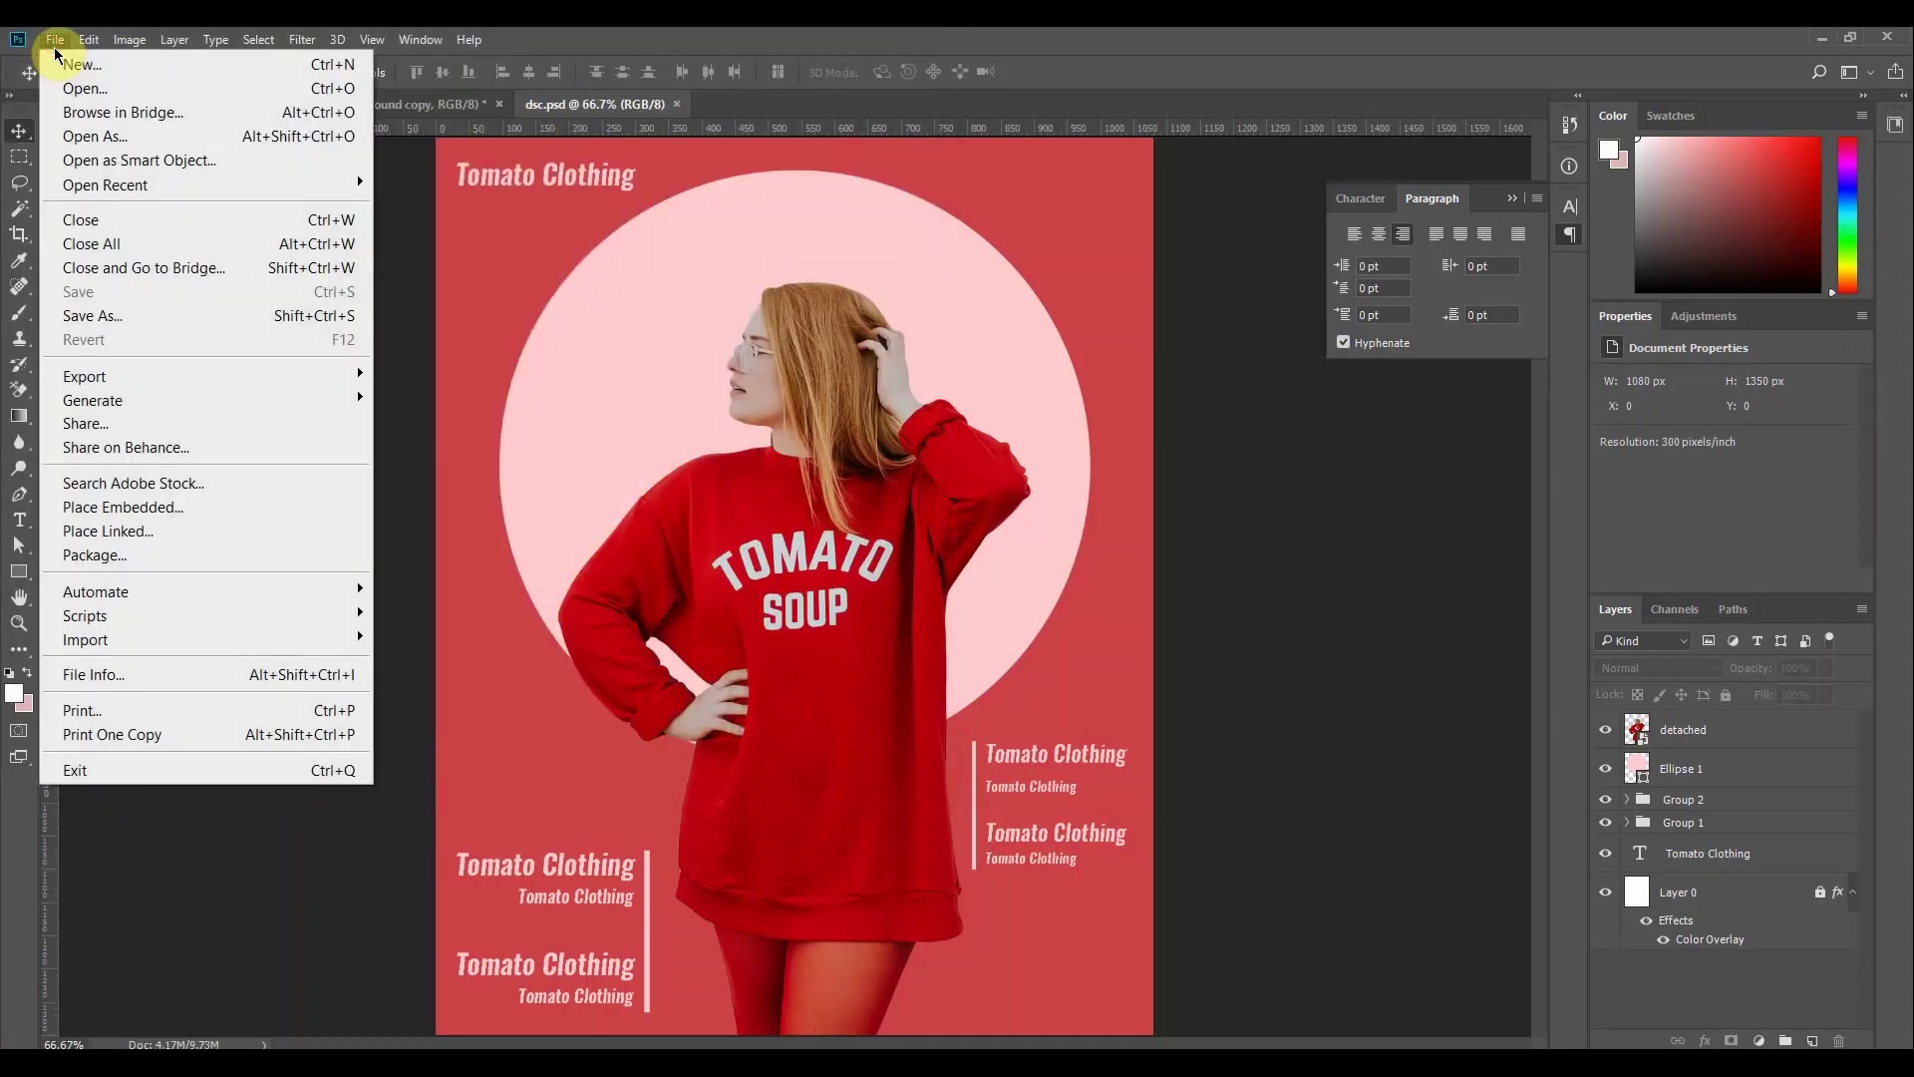
mouse_move(149, 381)
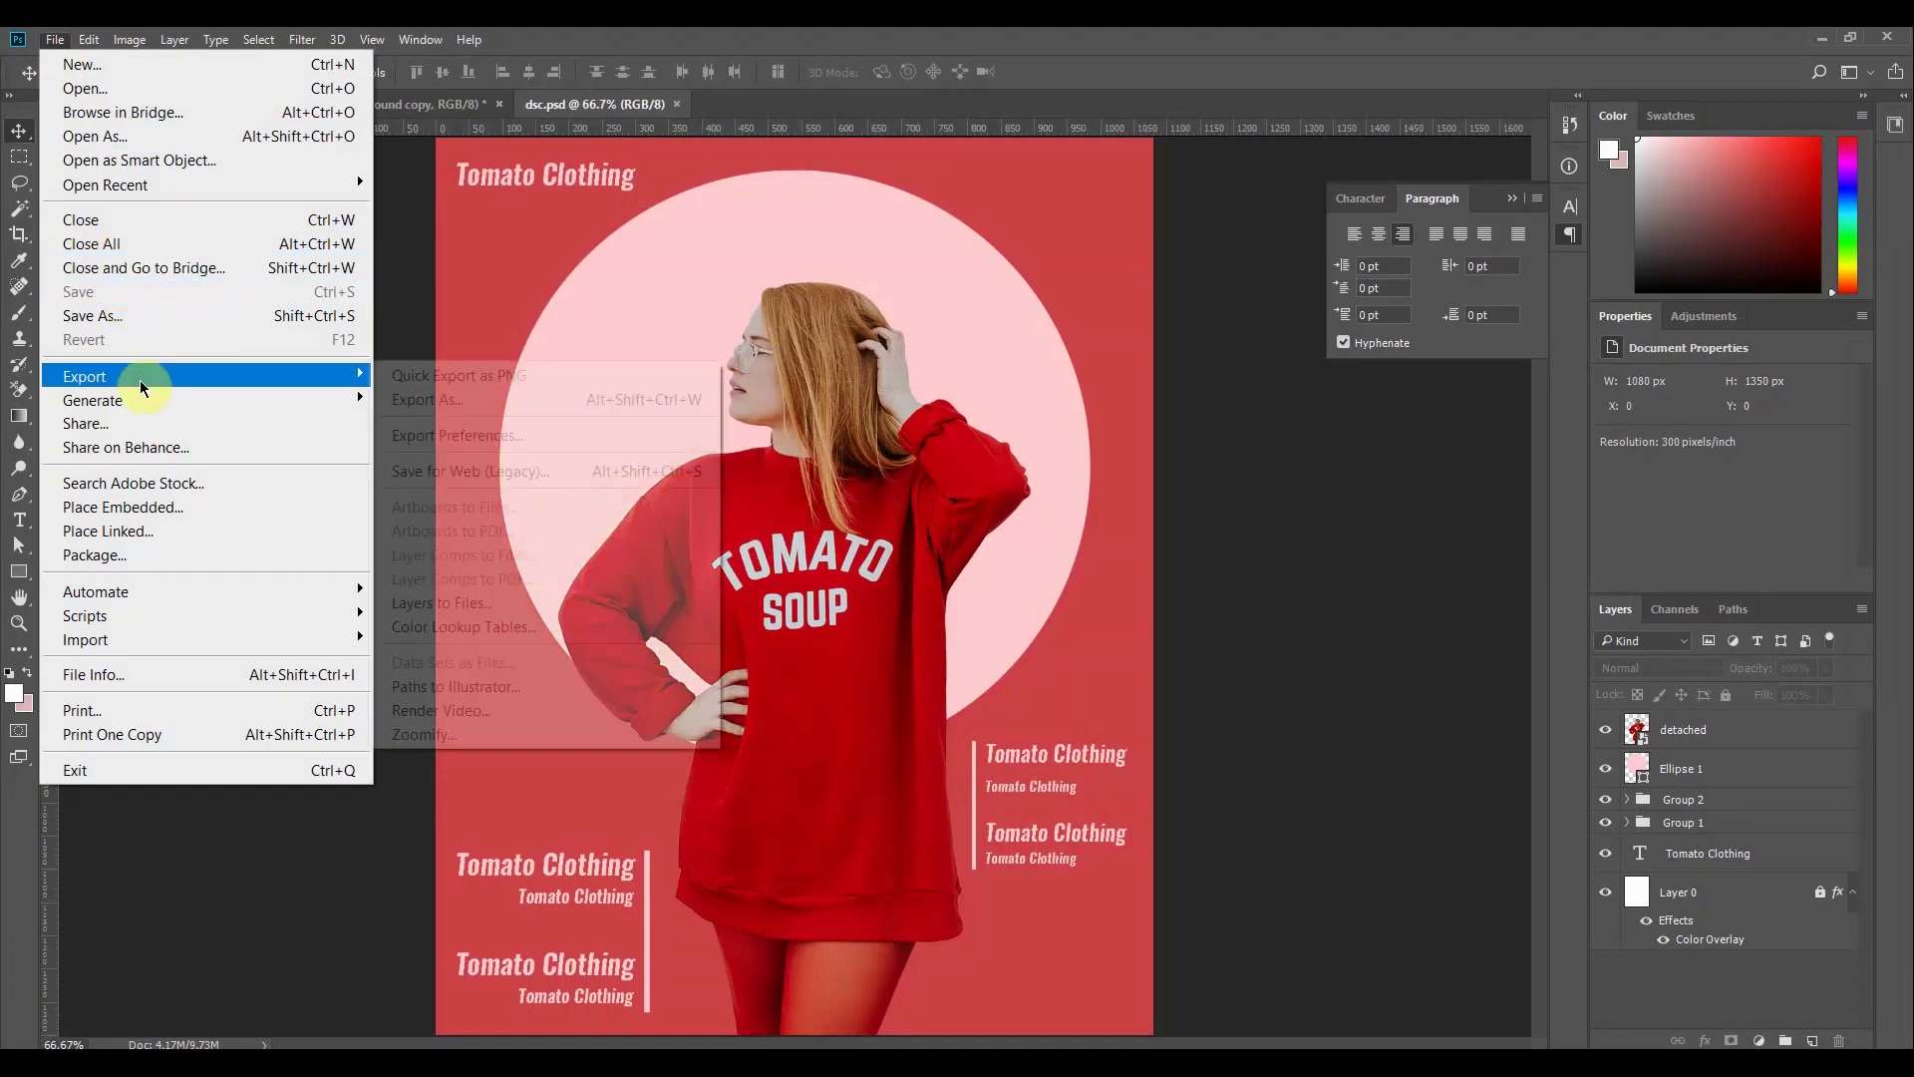
click(441, 379)
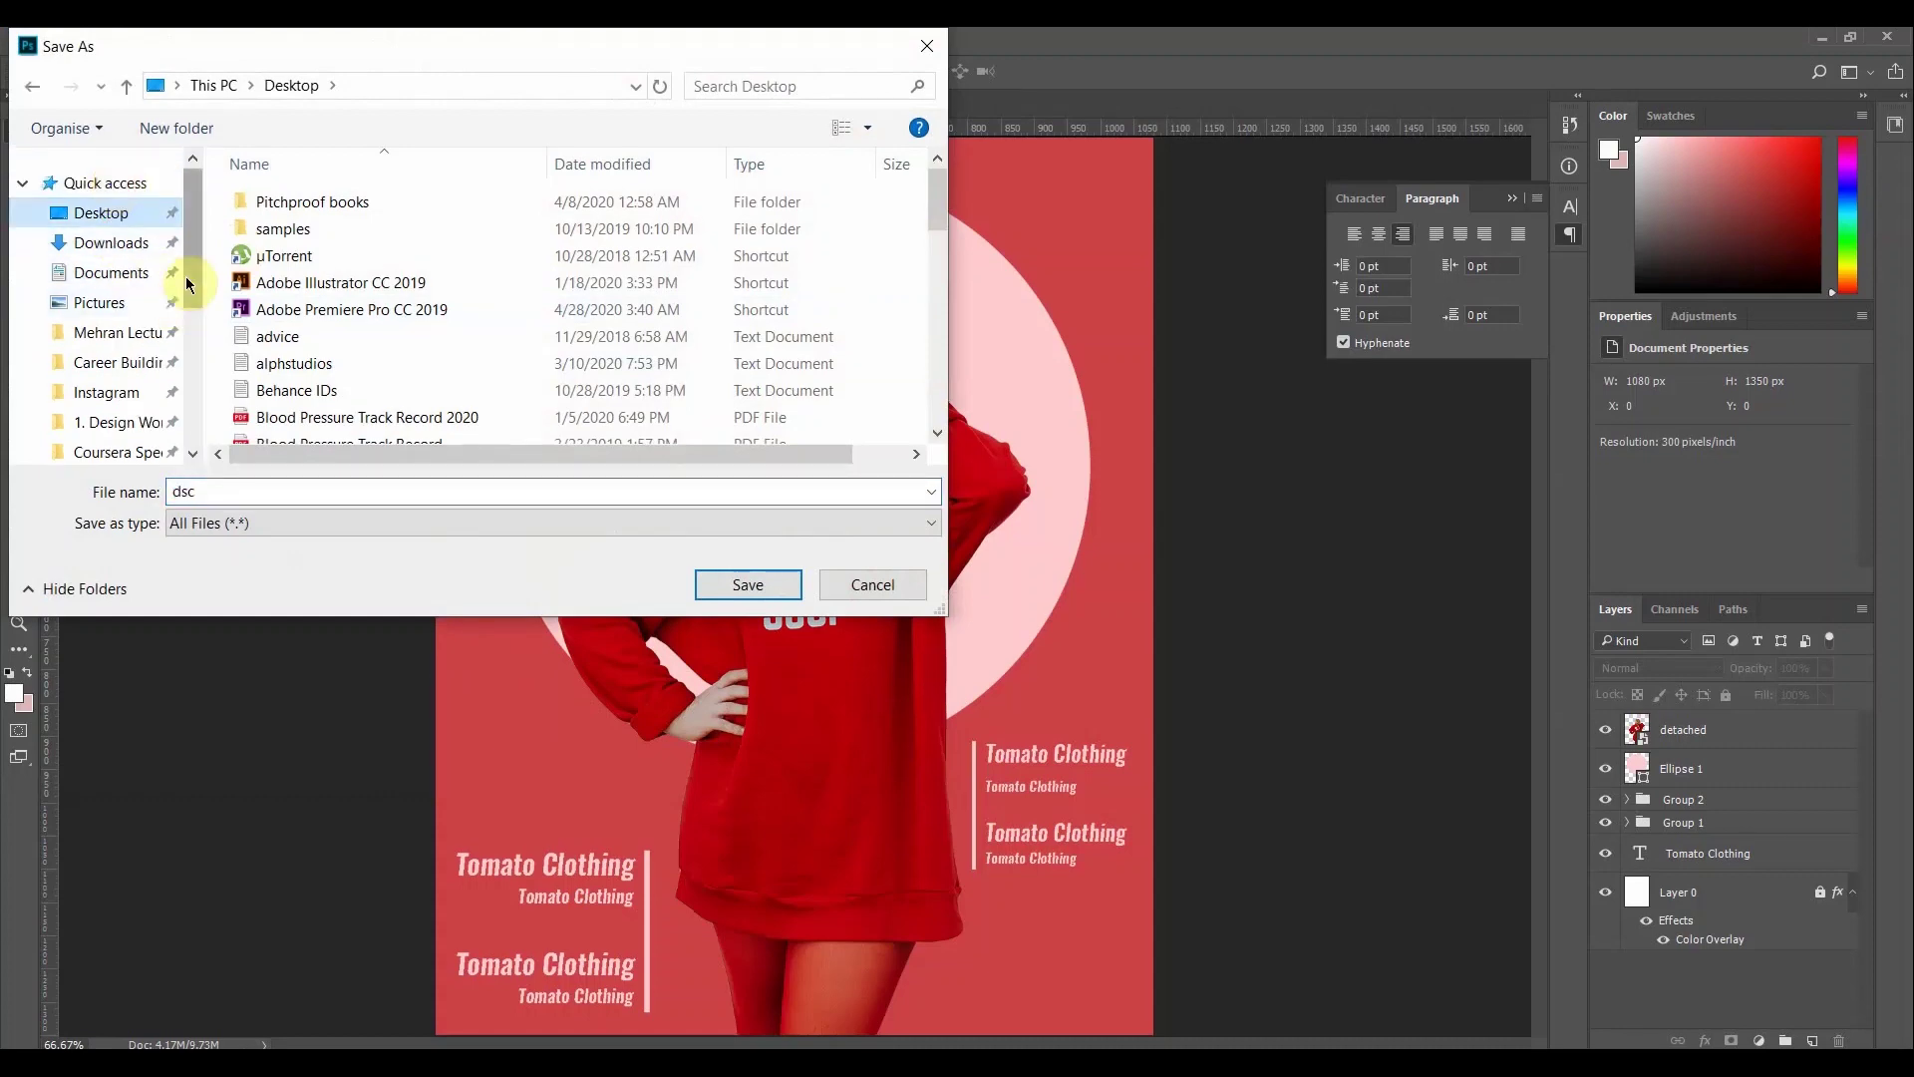
click(749, 584)
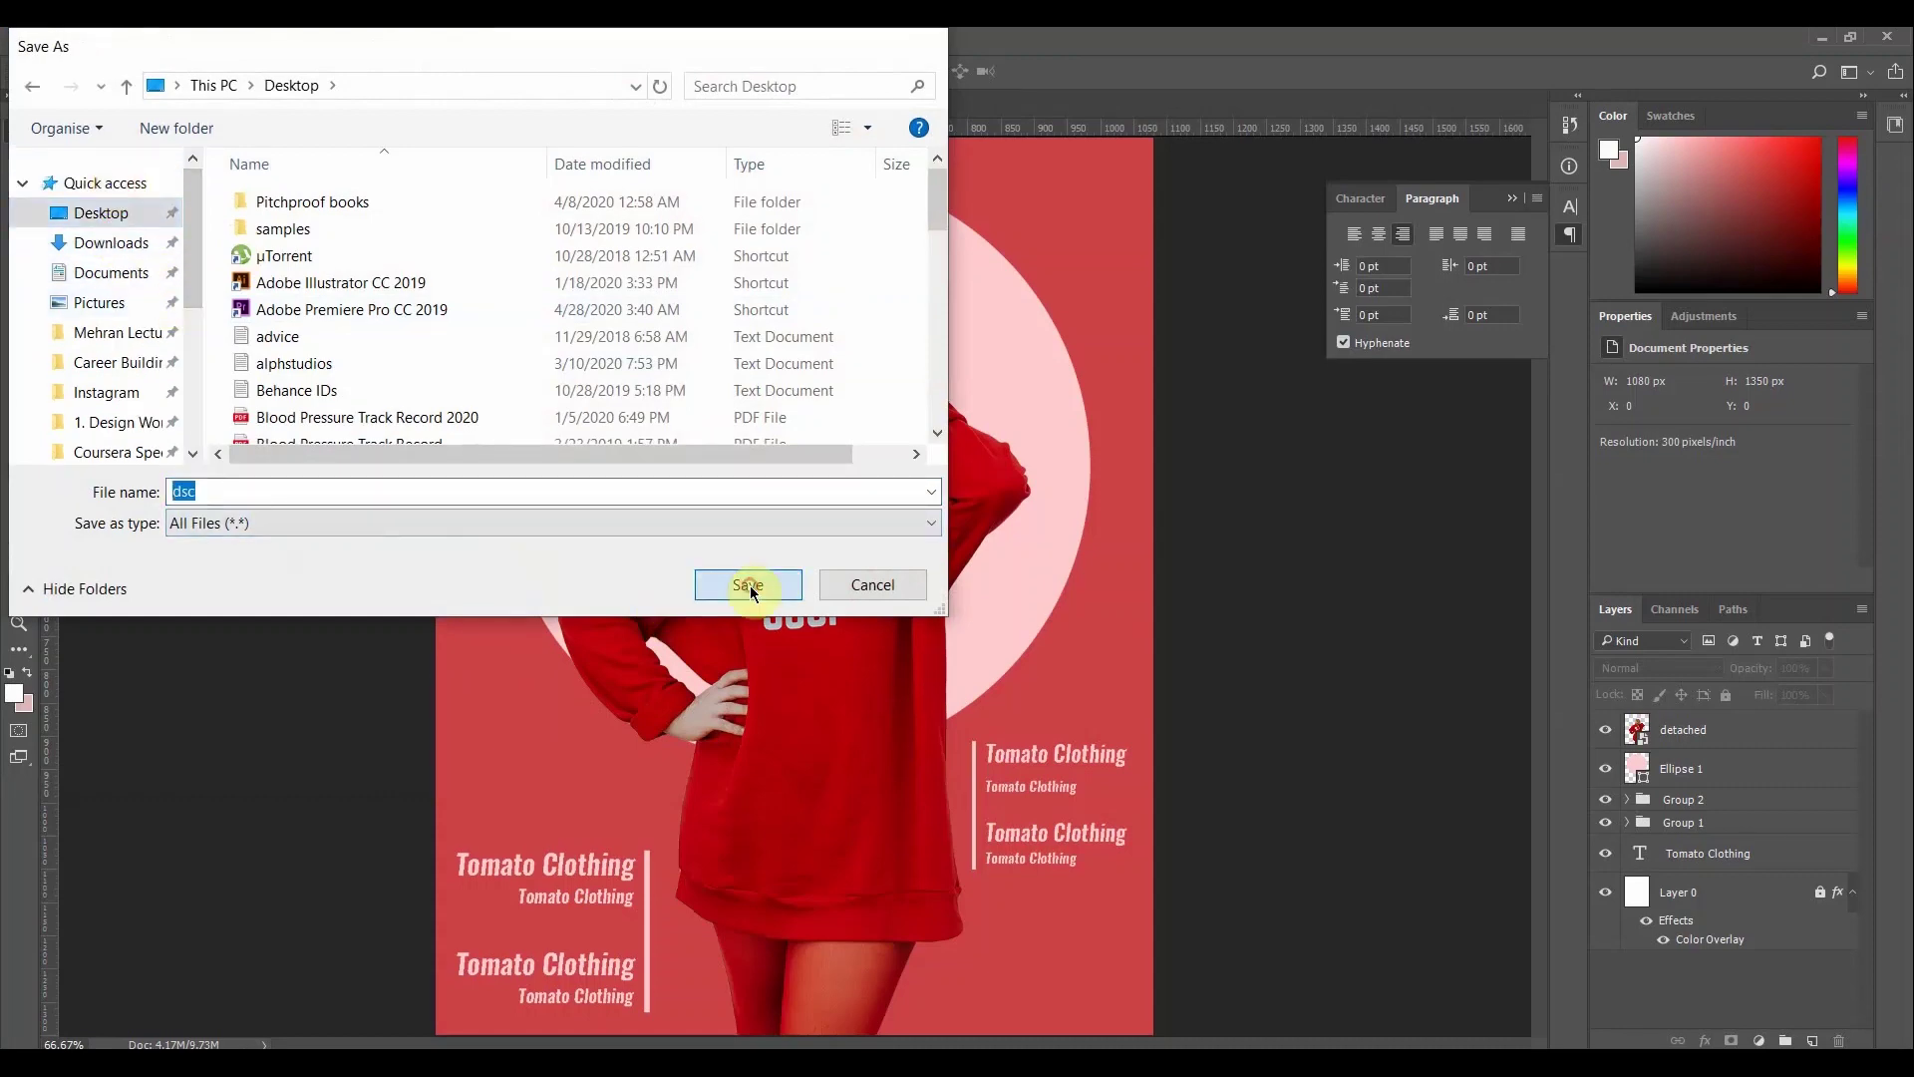